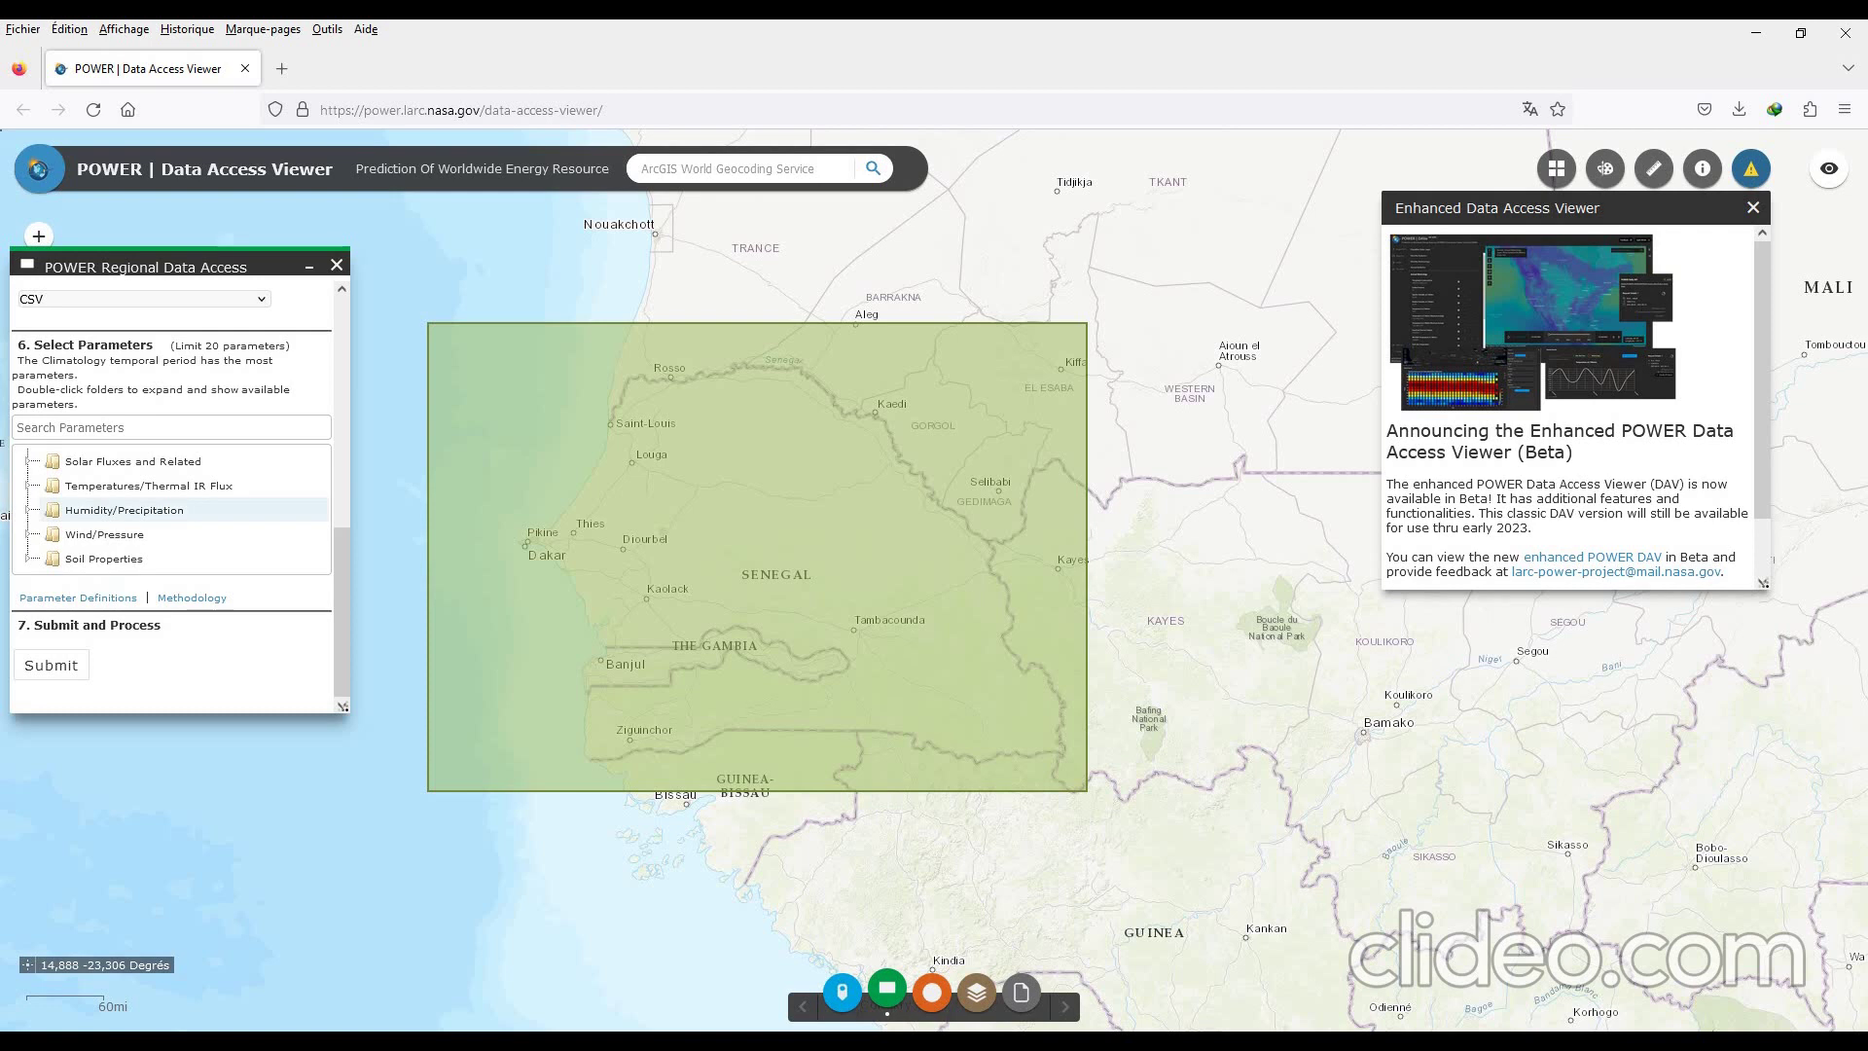
- Select the Precipitation Sum Average parameter under Humidity/Precipitation and submit the regional data request
left_click(28, 510)
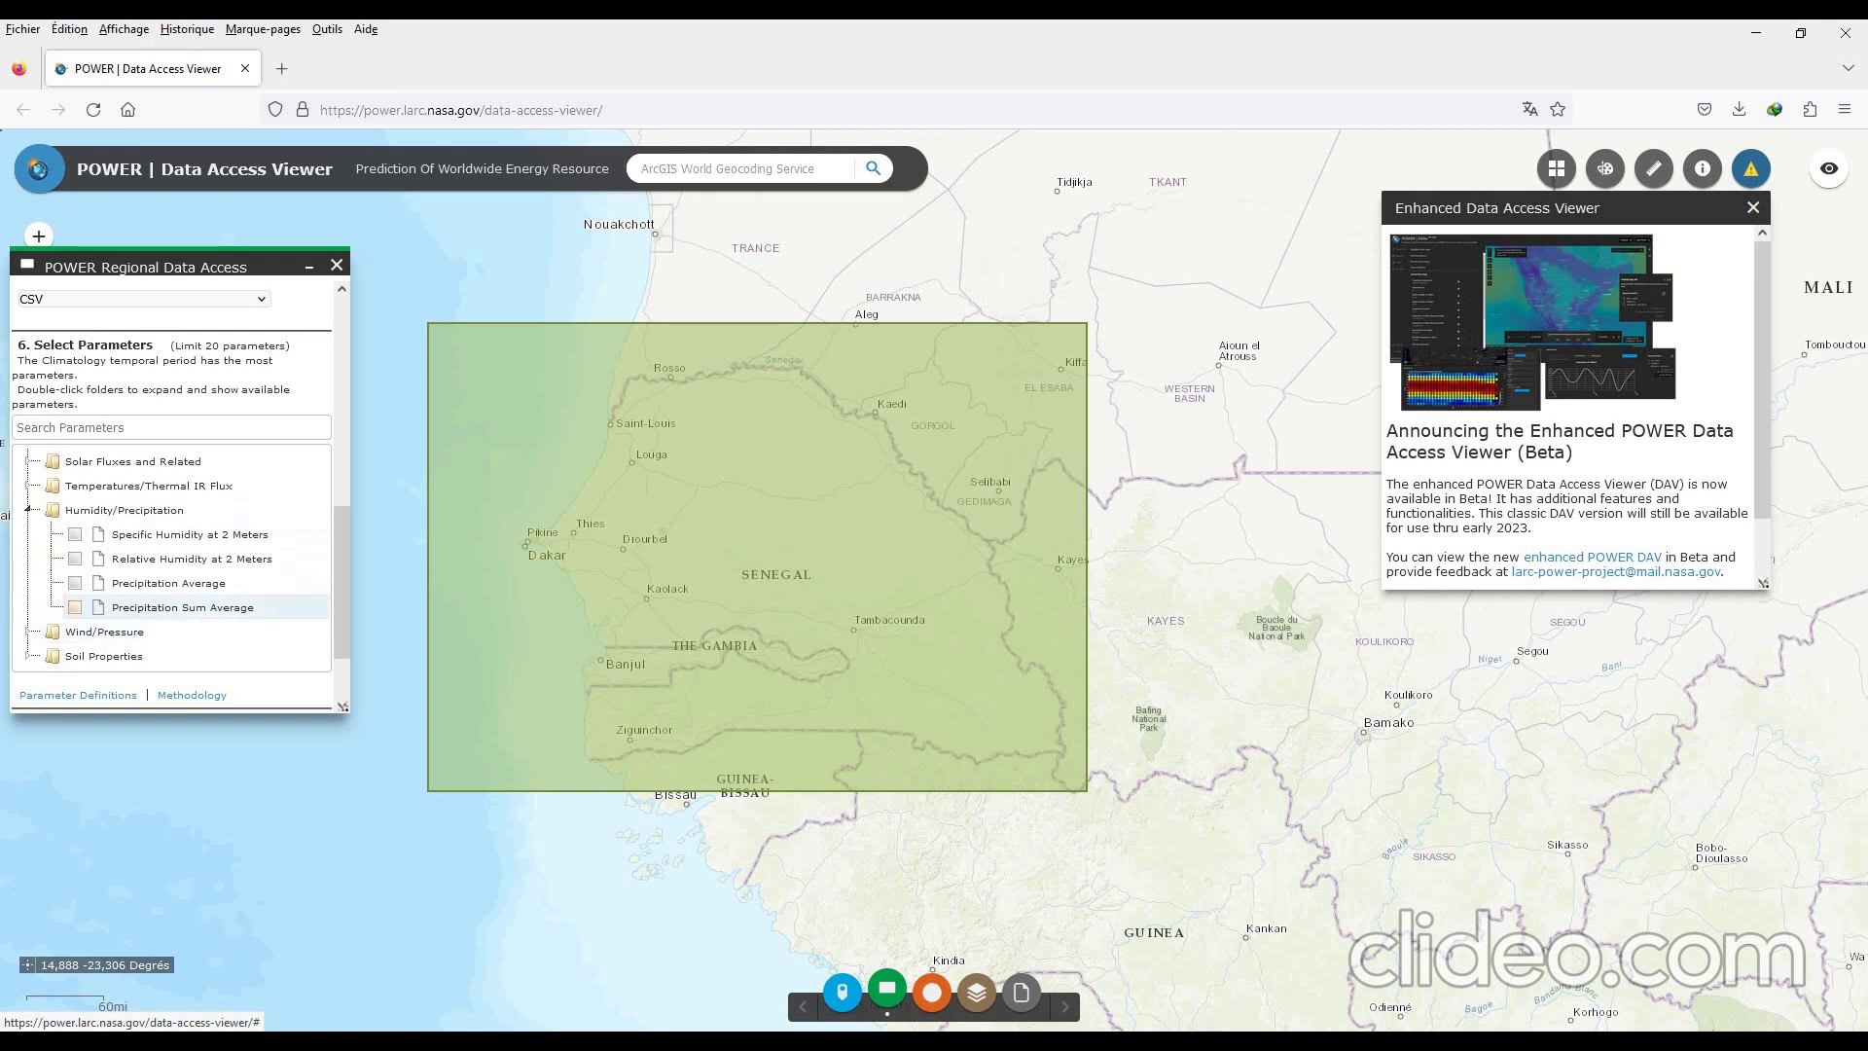
left_click(75, 607)
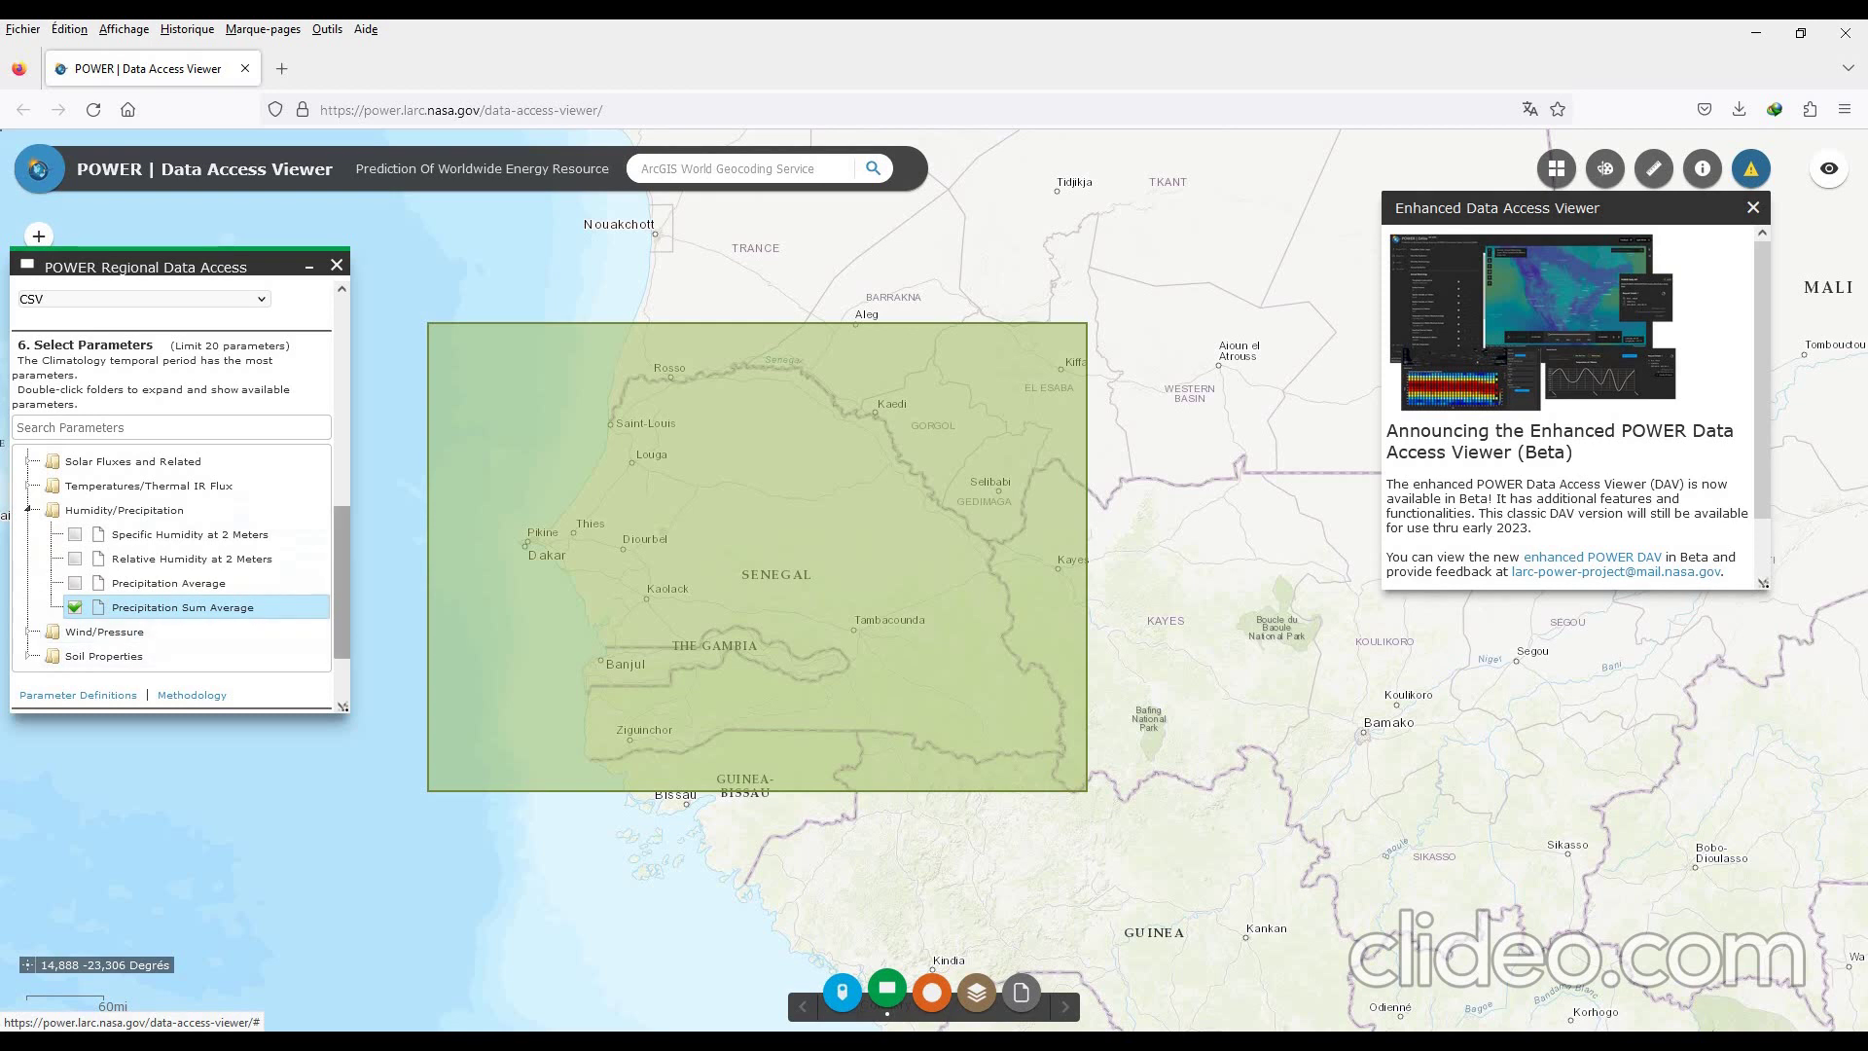
left_click_drag(342, 582, 341, 619)
left_click(51, 667)
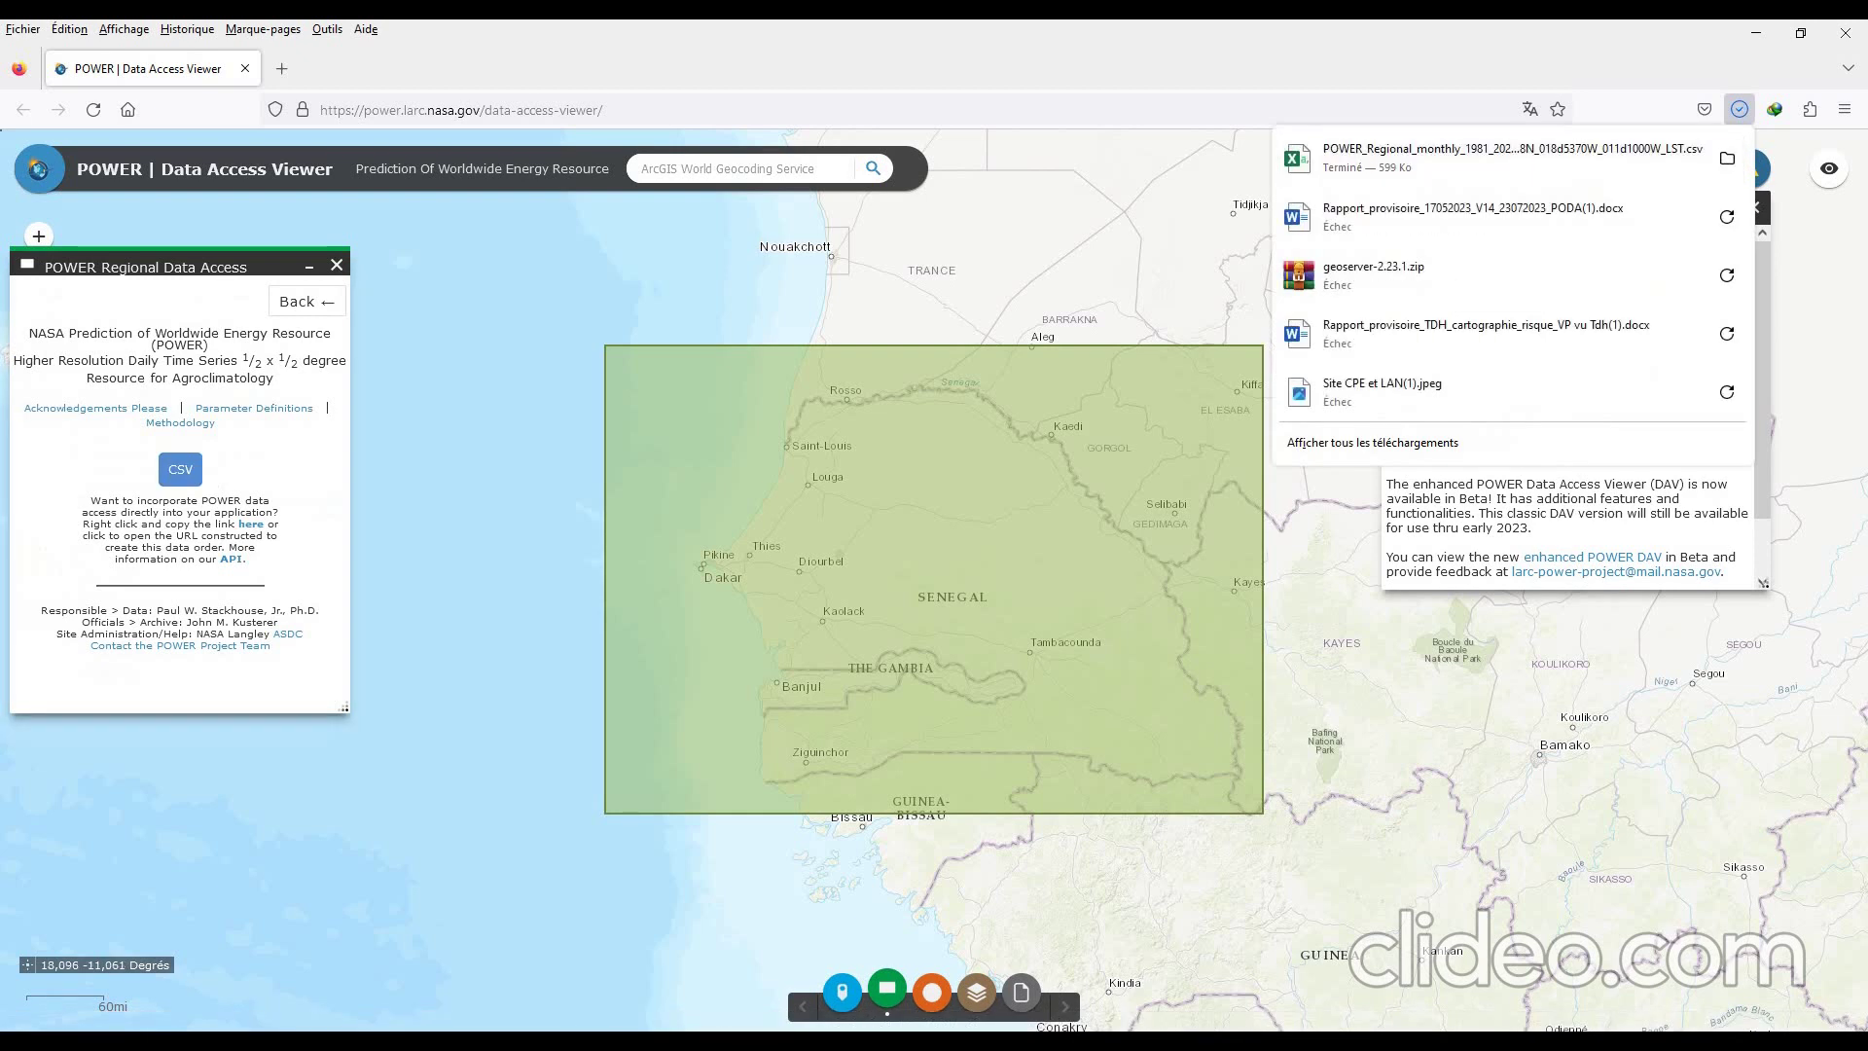
- Open the downloaded POWER_Regional_monthly CSV file in Excel, maximize its window and look through the data rows
left_click(1513, 157)
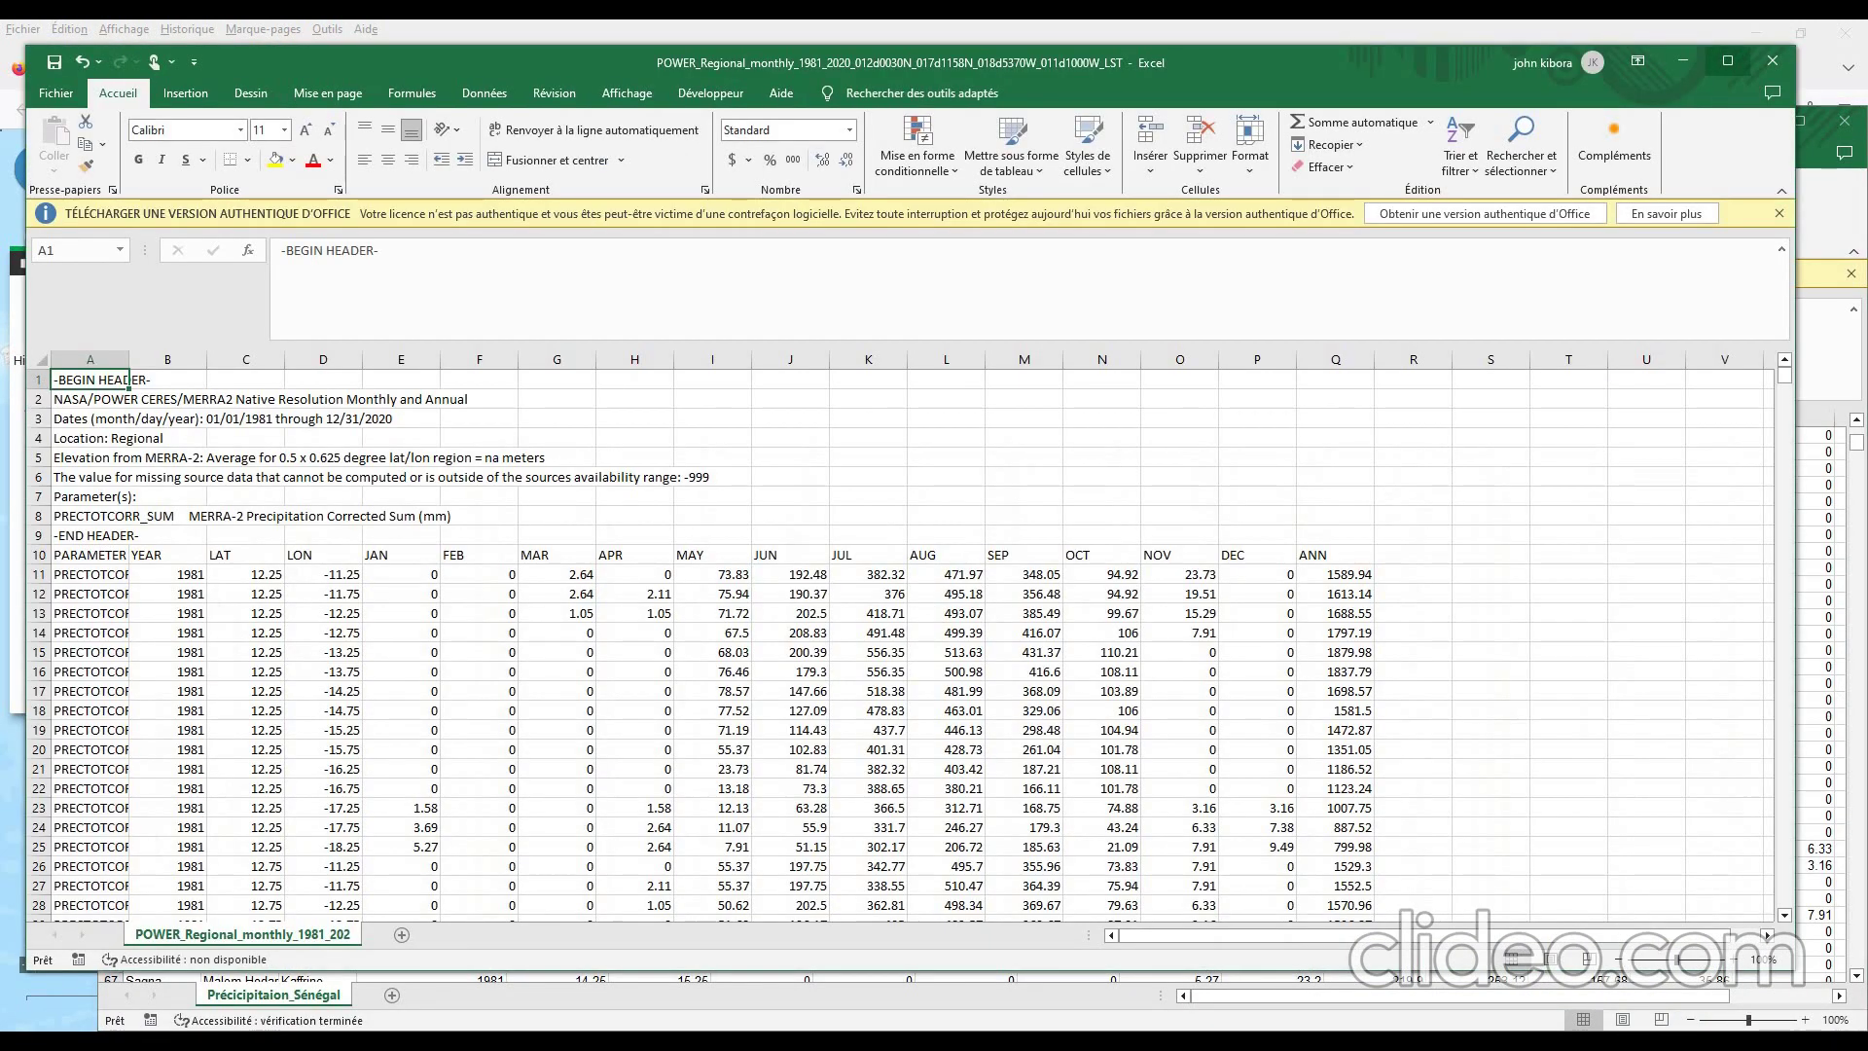
left_click(1728, 61)
scroll(934, 662, "down", 11)
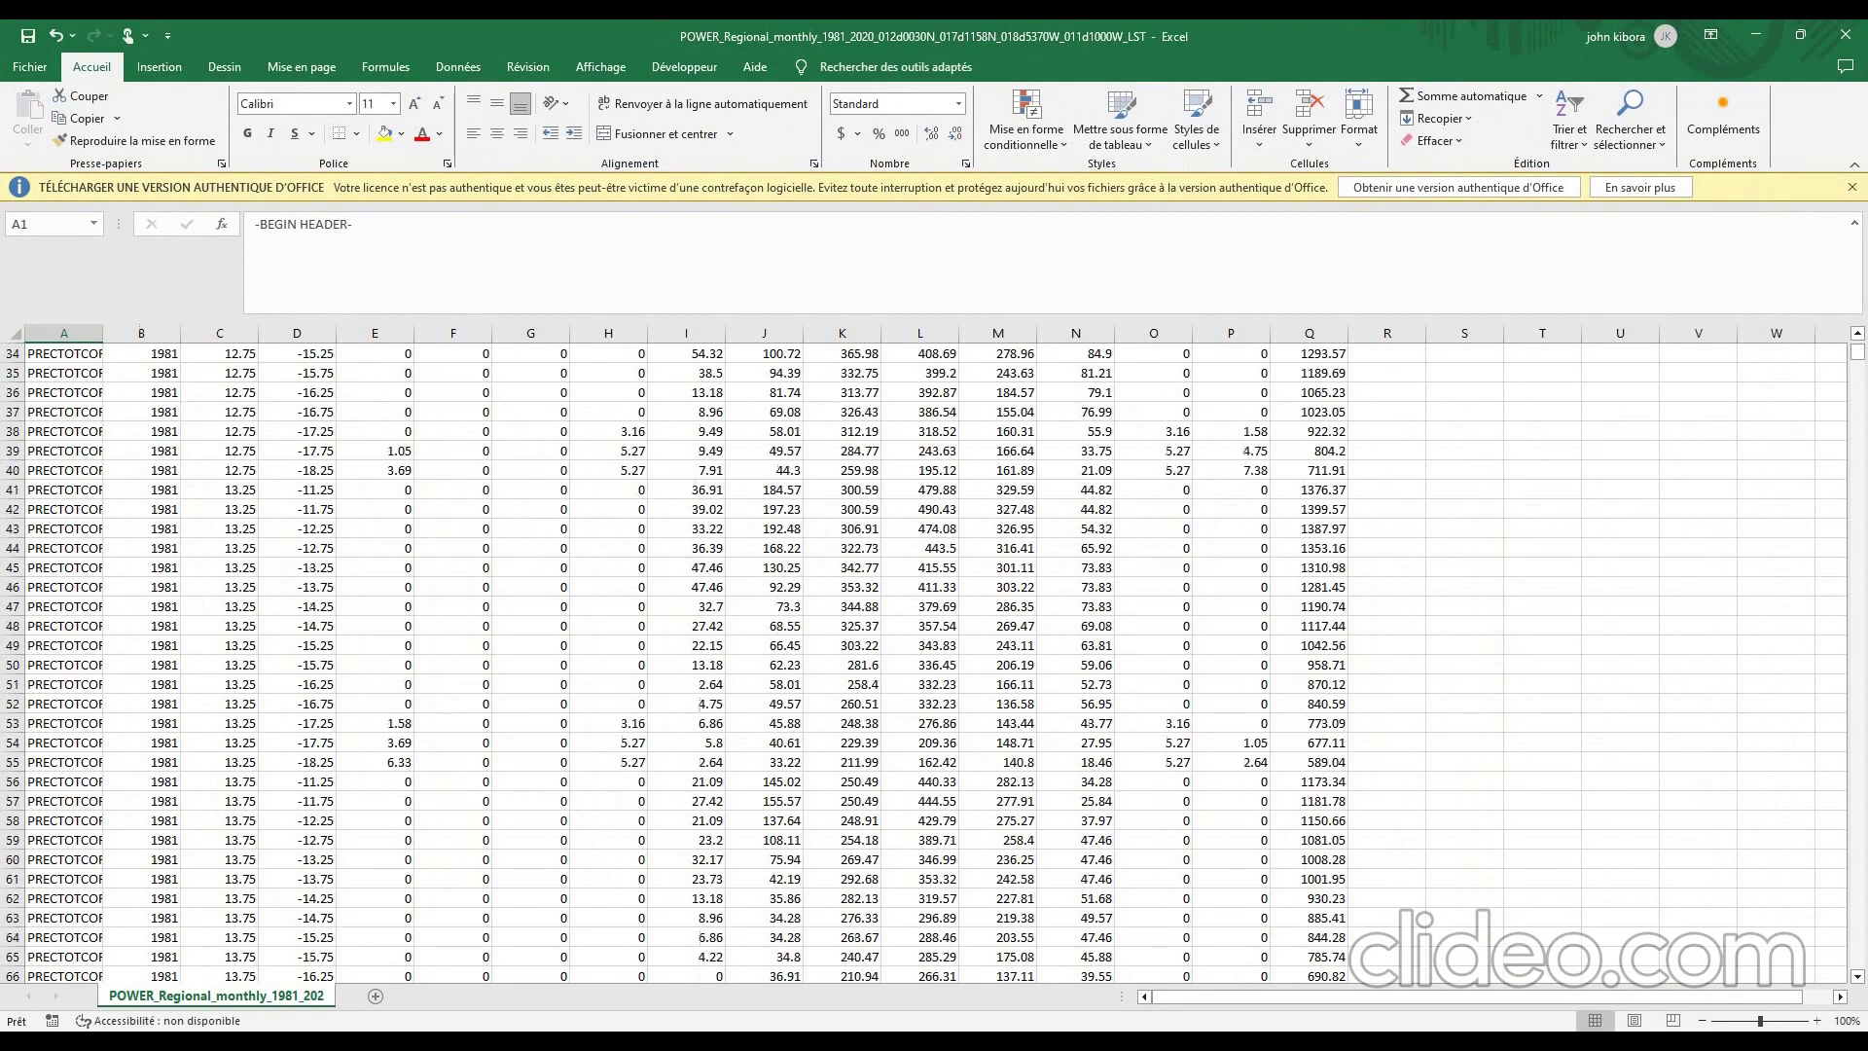
scroll(934, 661, "up", 5)
scroll(934, 661, "up", 6)
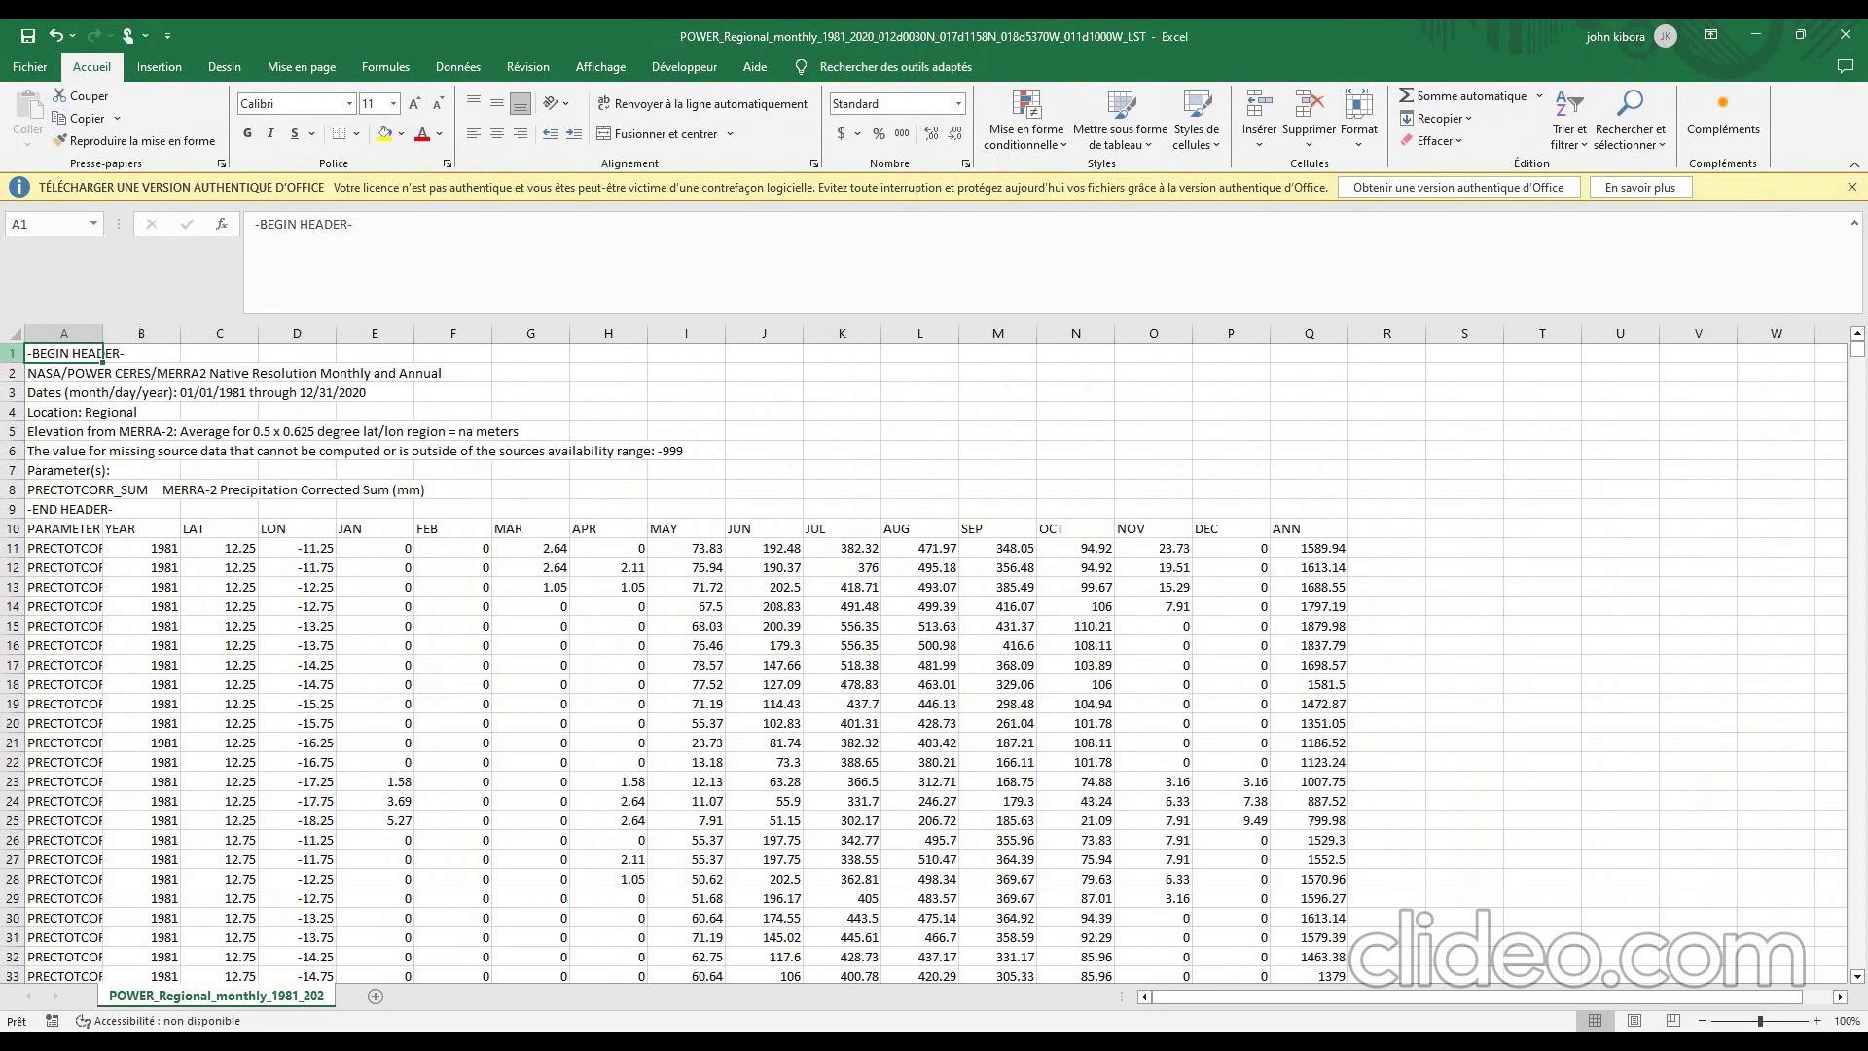
- Delete header rows 1 to 9 above the column titles and widen column A to fit the full parameter names
left_click_drag(13, 354, 12, 517)
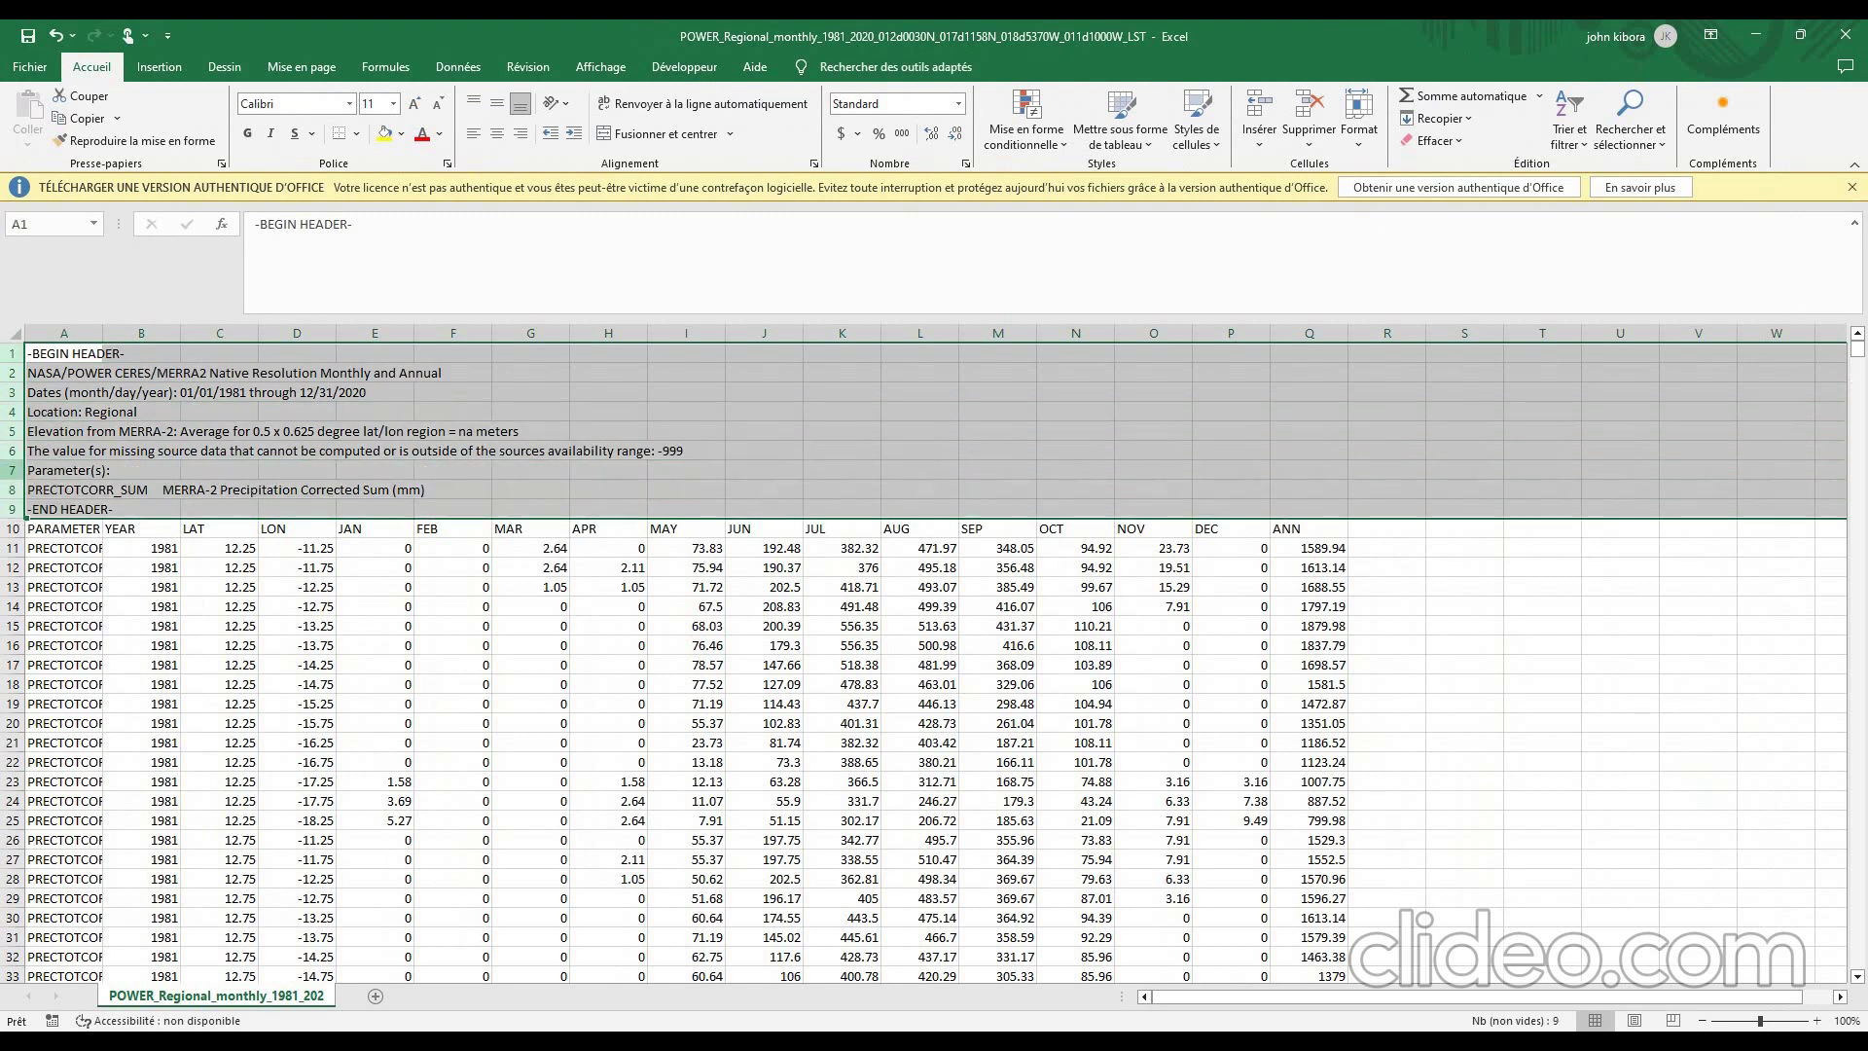
right_click(12, 470)
left_click(75, 662)
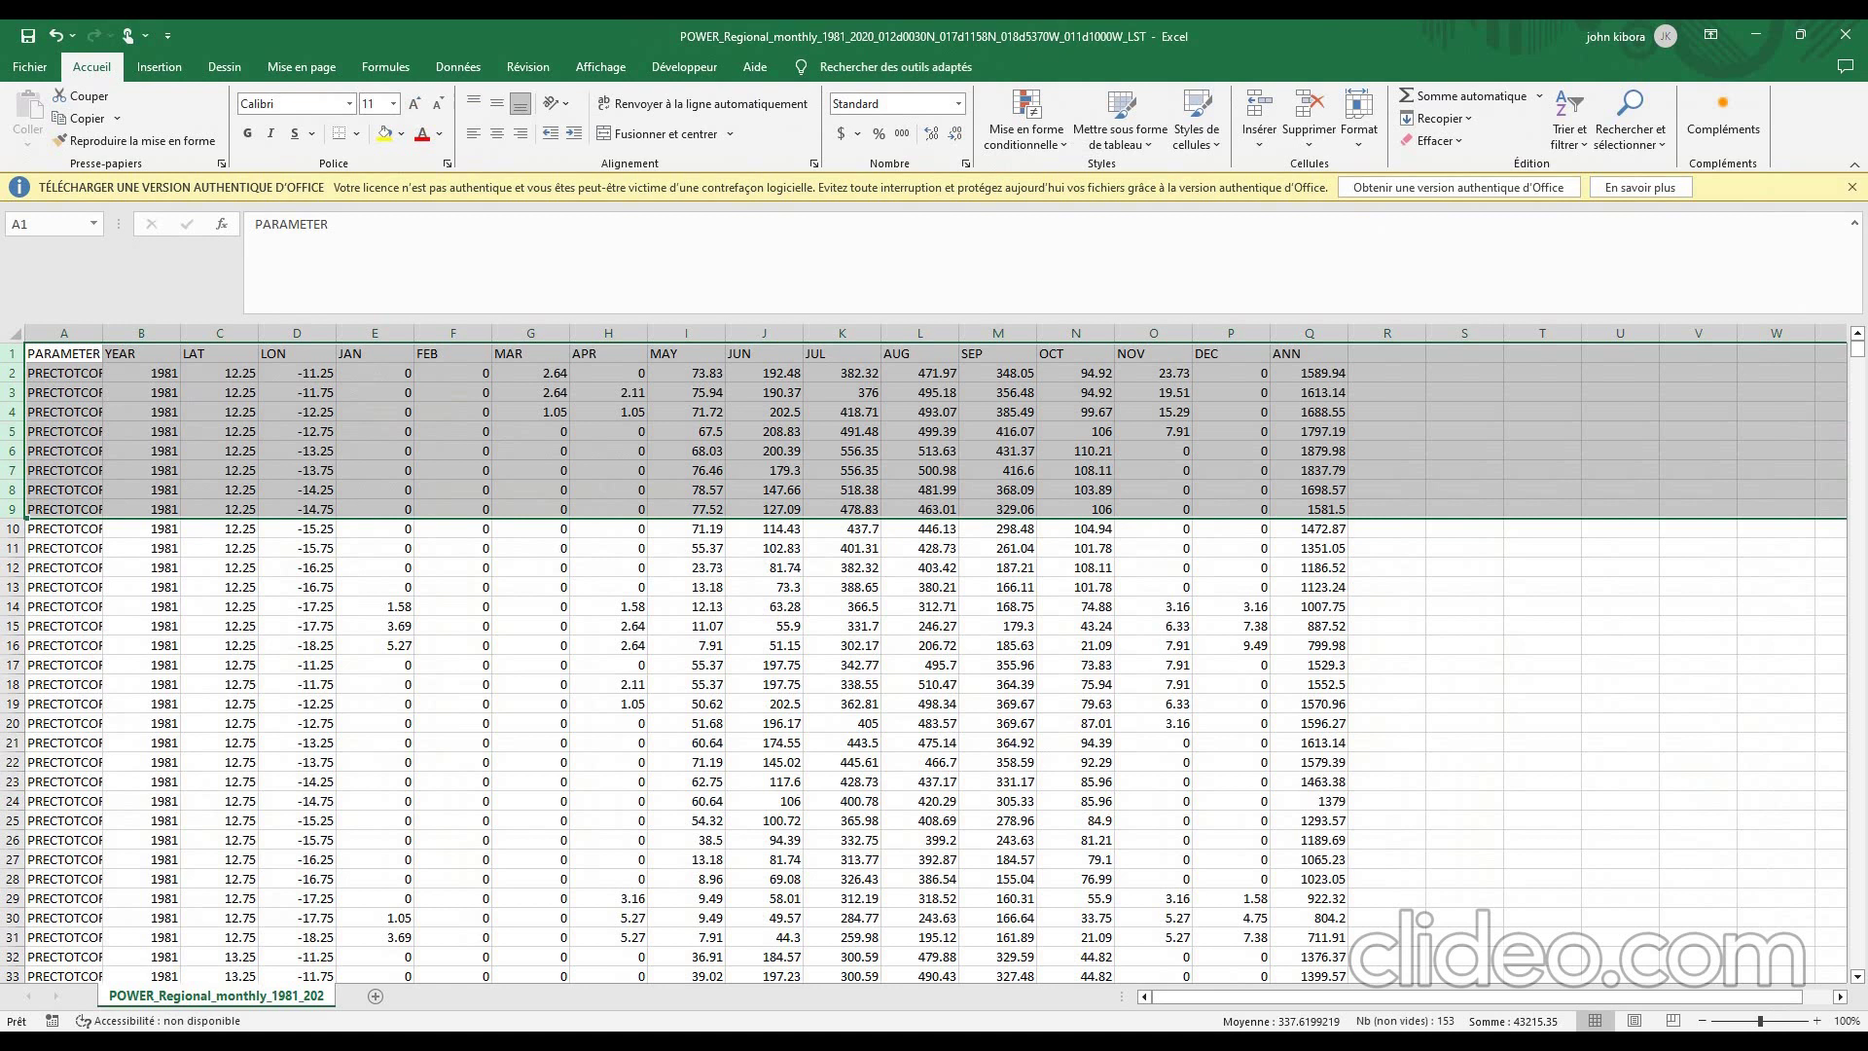
left_click_drag(102, 333, 204, 333)
scroll(924, 661, "down", 4)
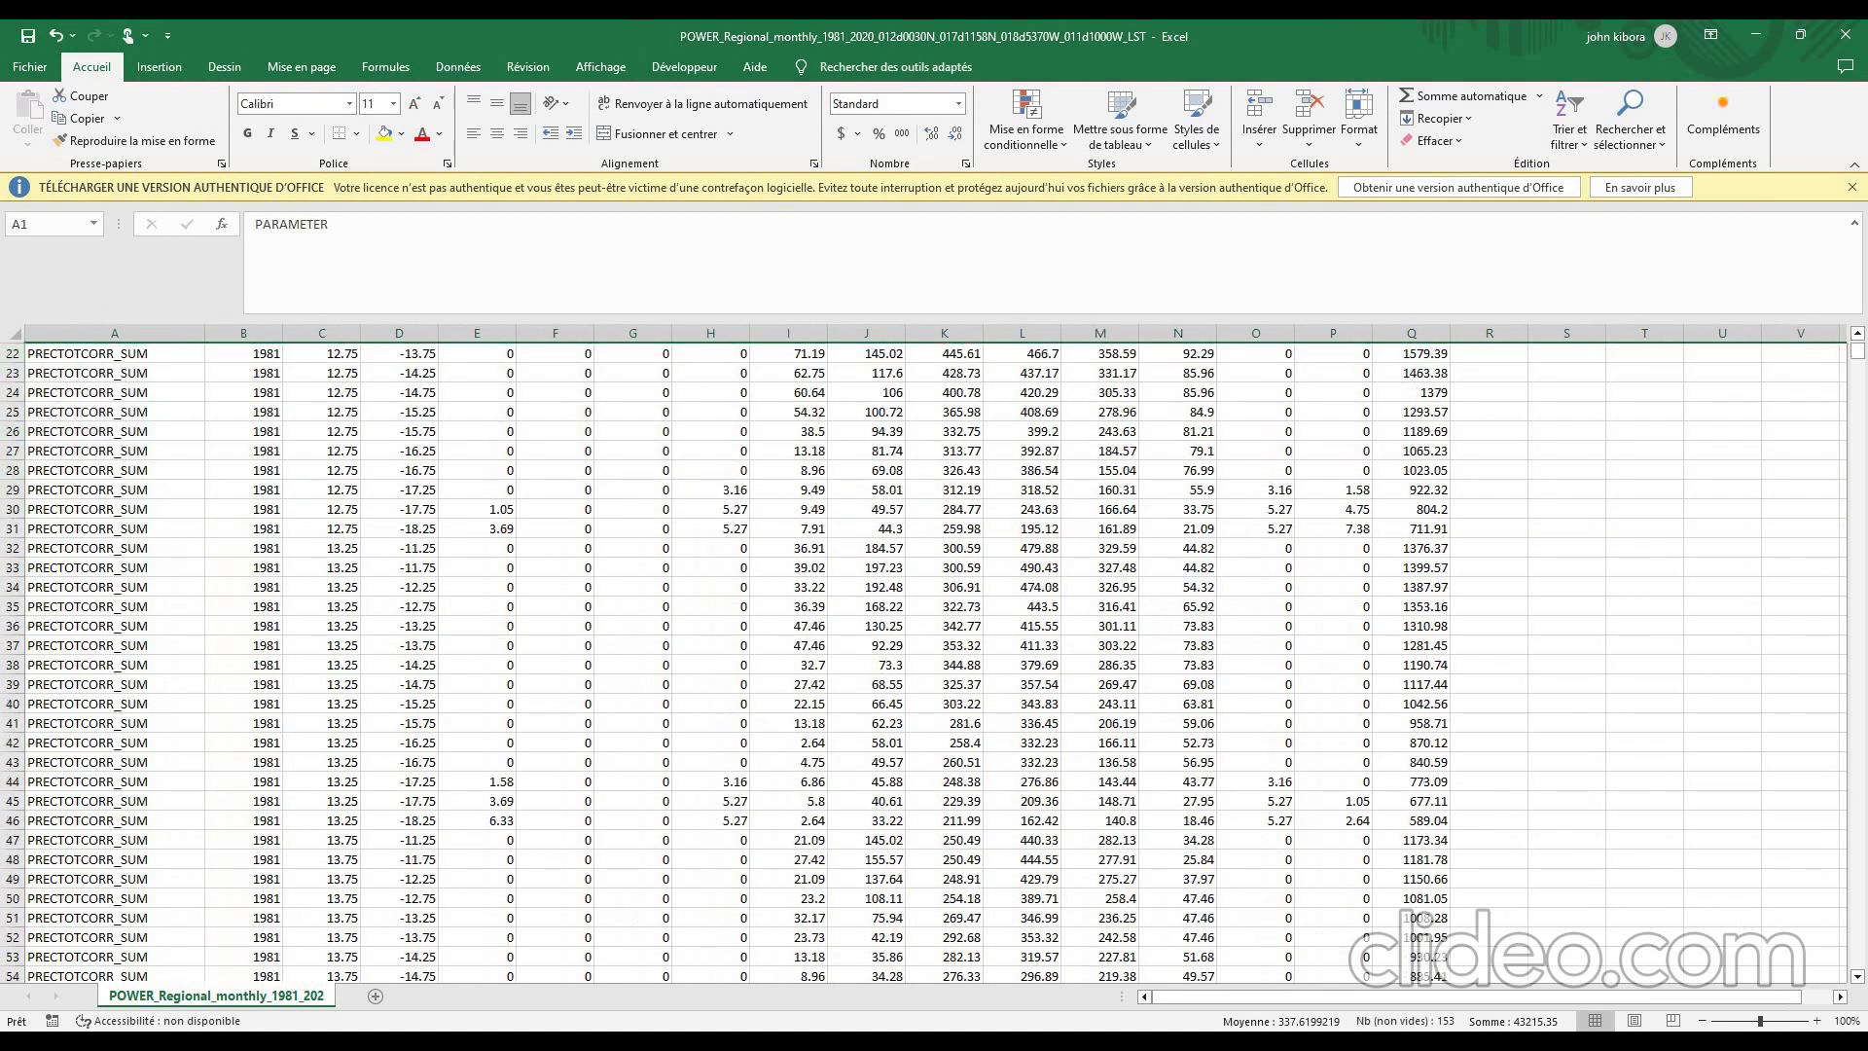
scroll(925, 662, "up", 4)
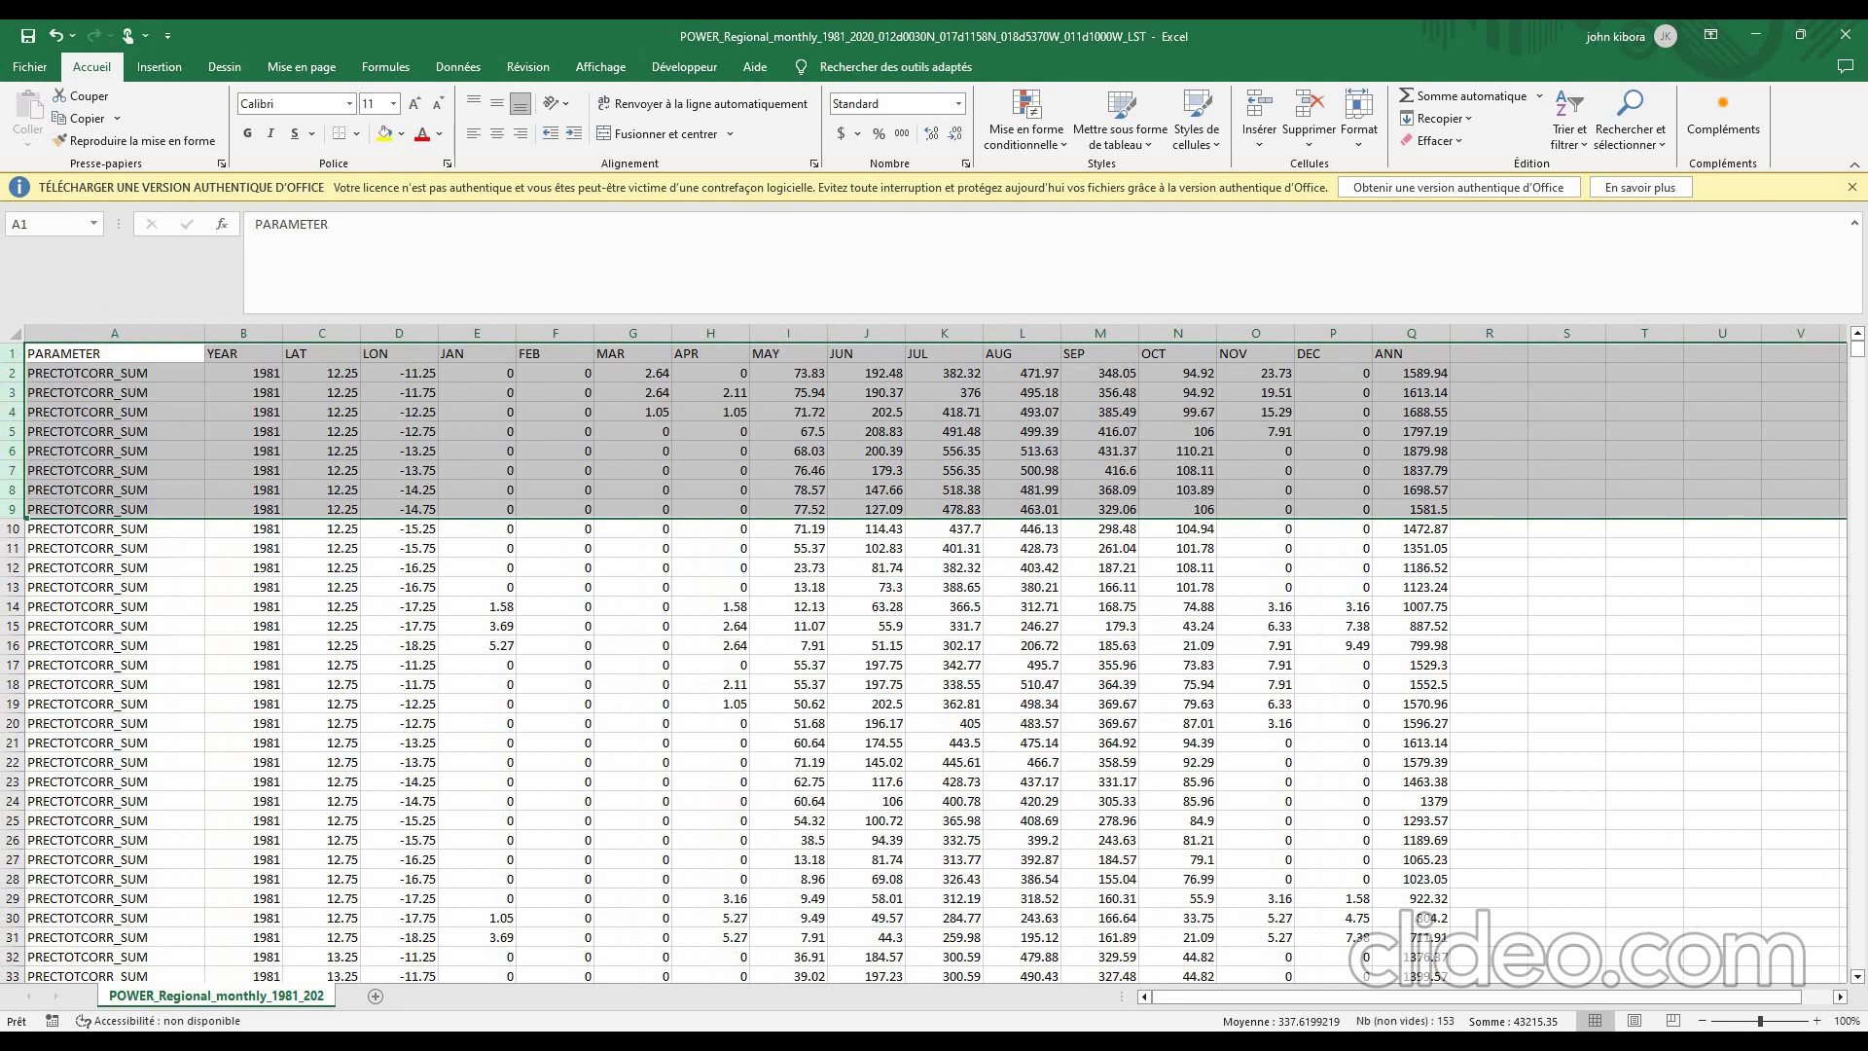
- Save a copy of the sheet as a semicolon-separated CSV named Data in the Documents\formation_youtube\Climat folder
left_click(30, 66)
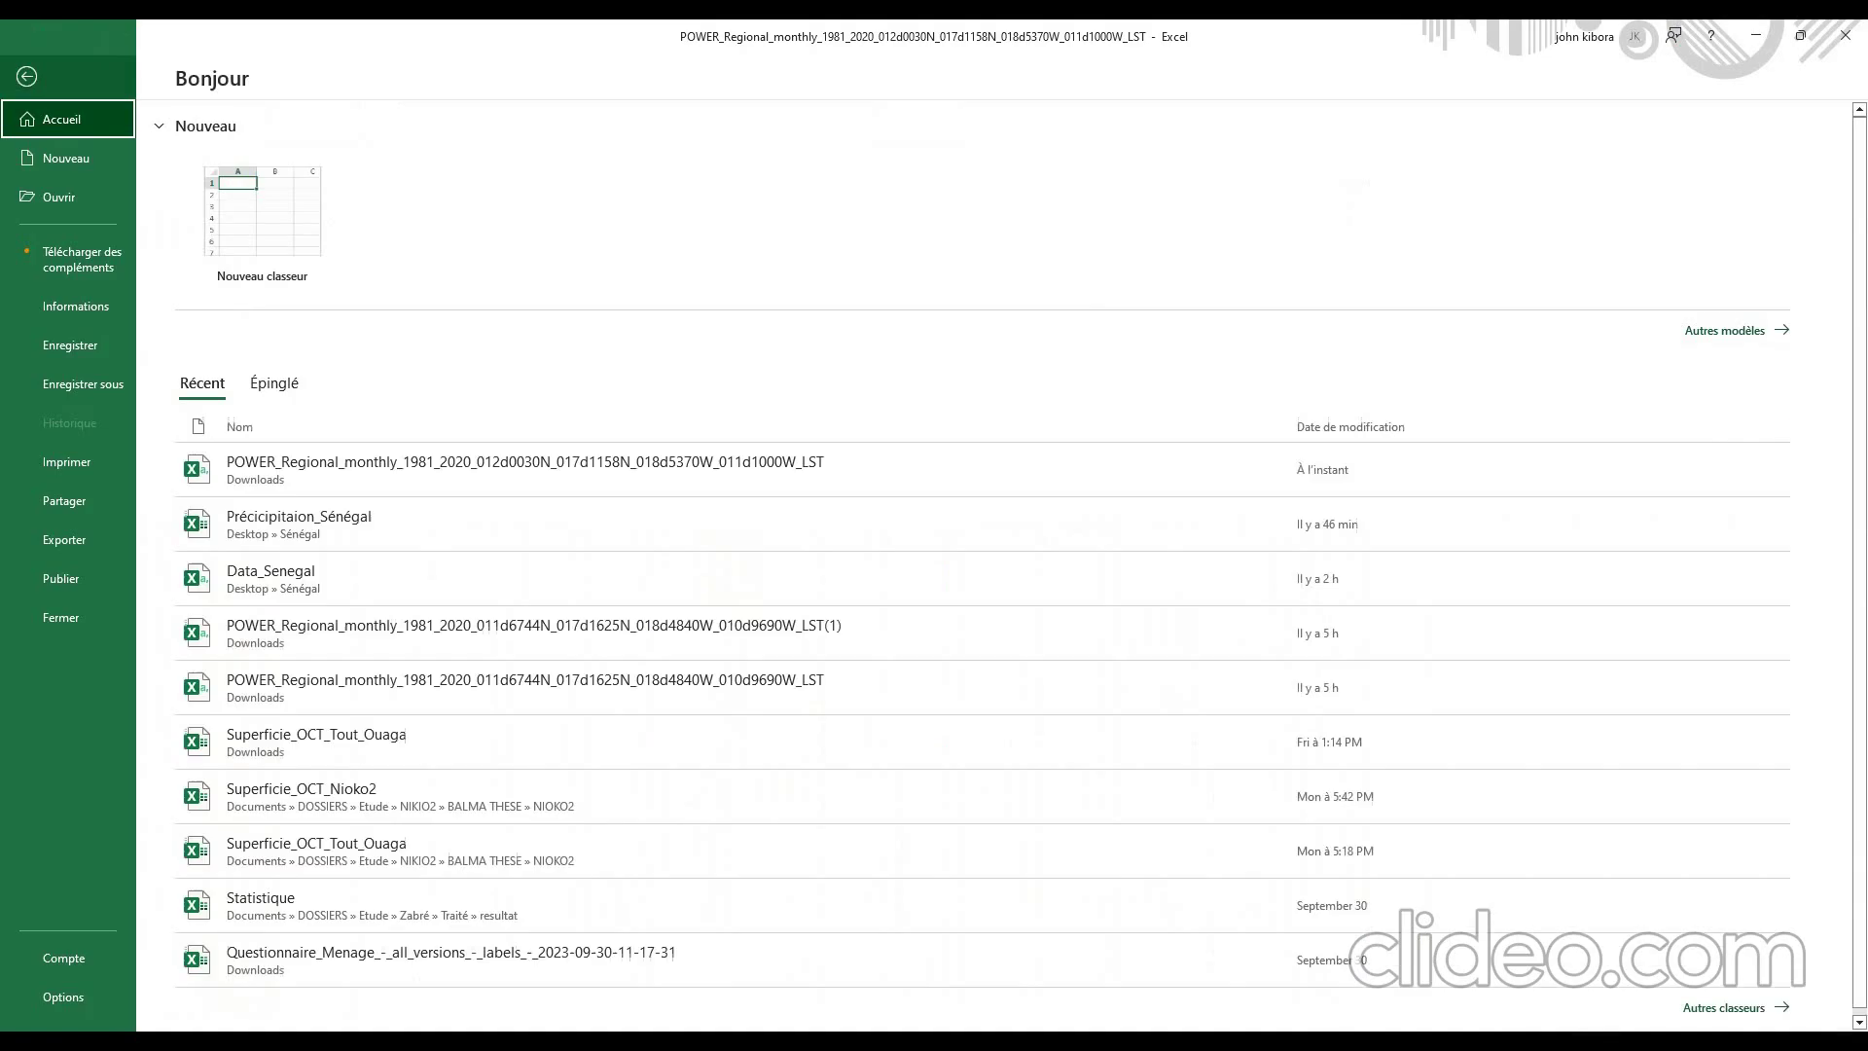
left_click(82, 383)
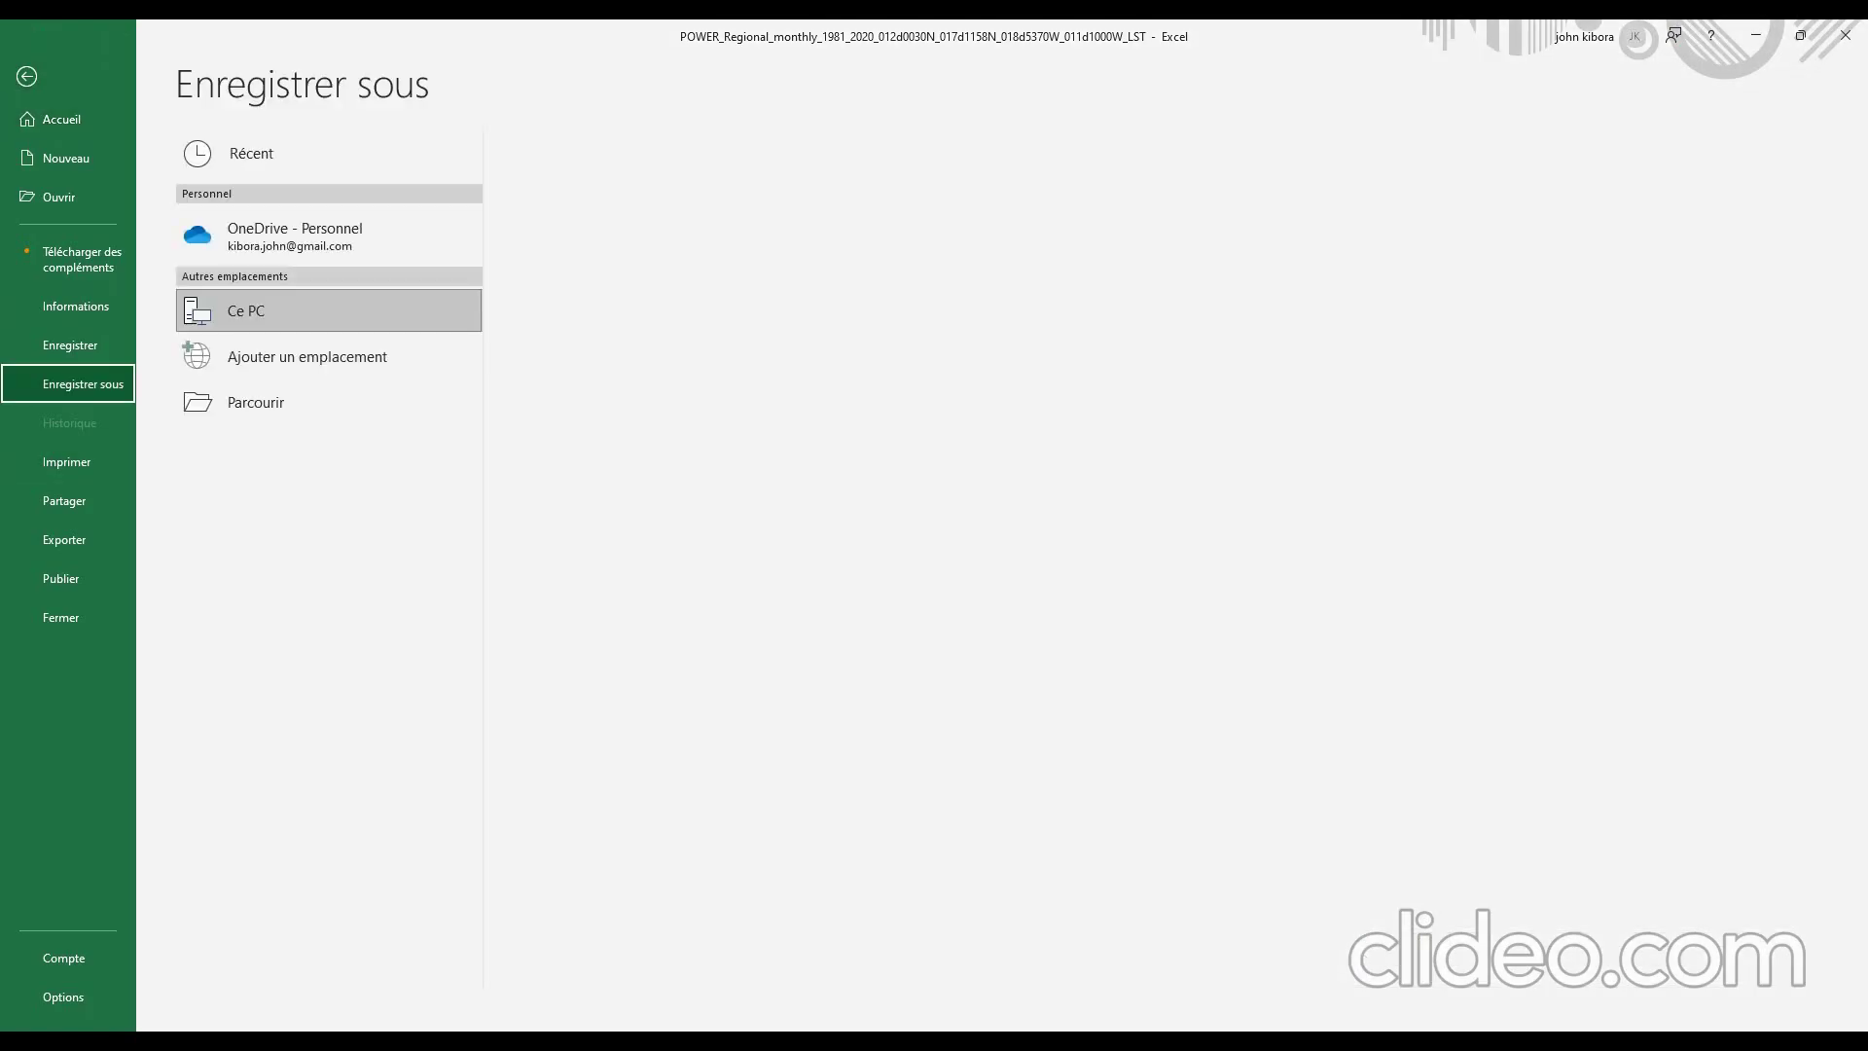
left_click(255, 402)
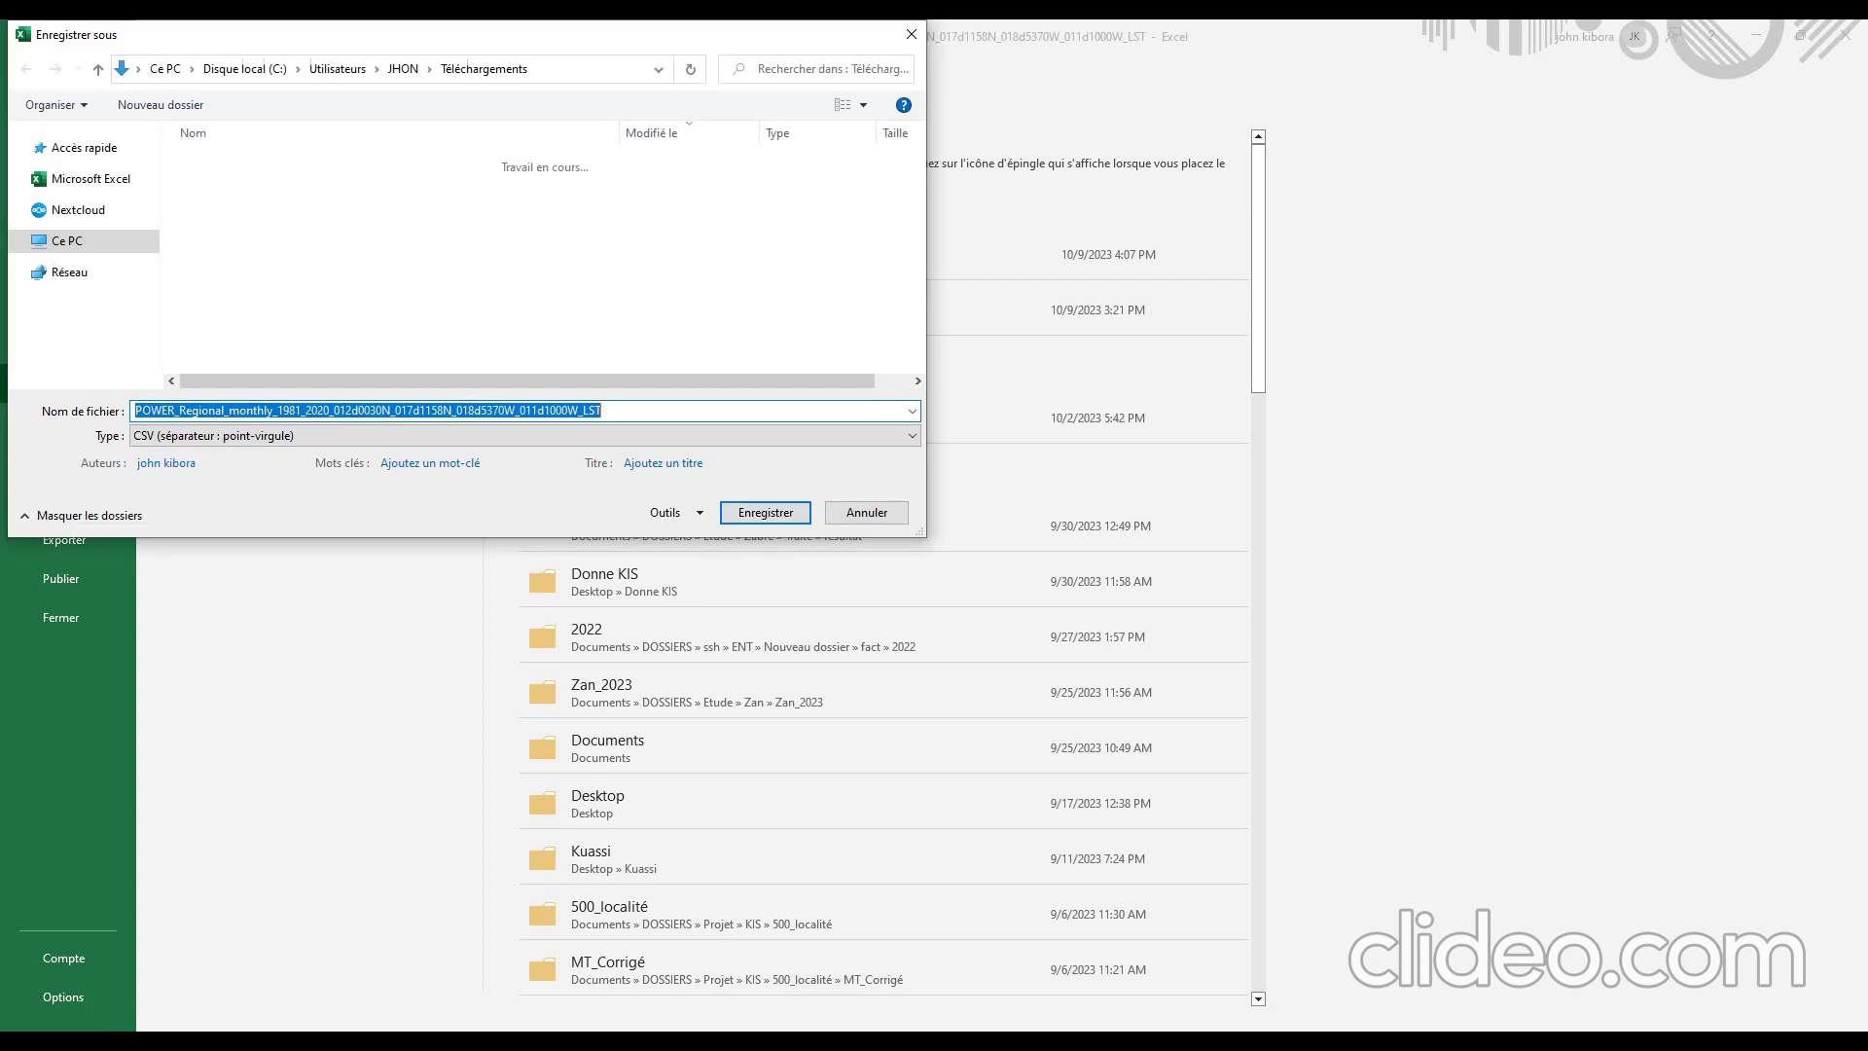
left_click(88, 209)
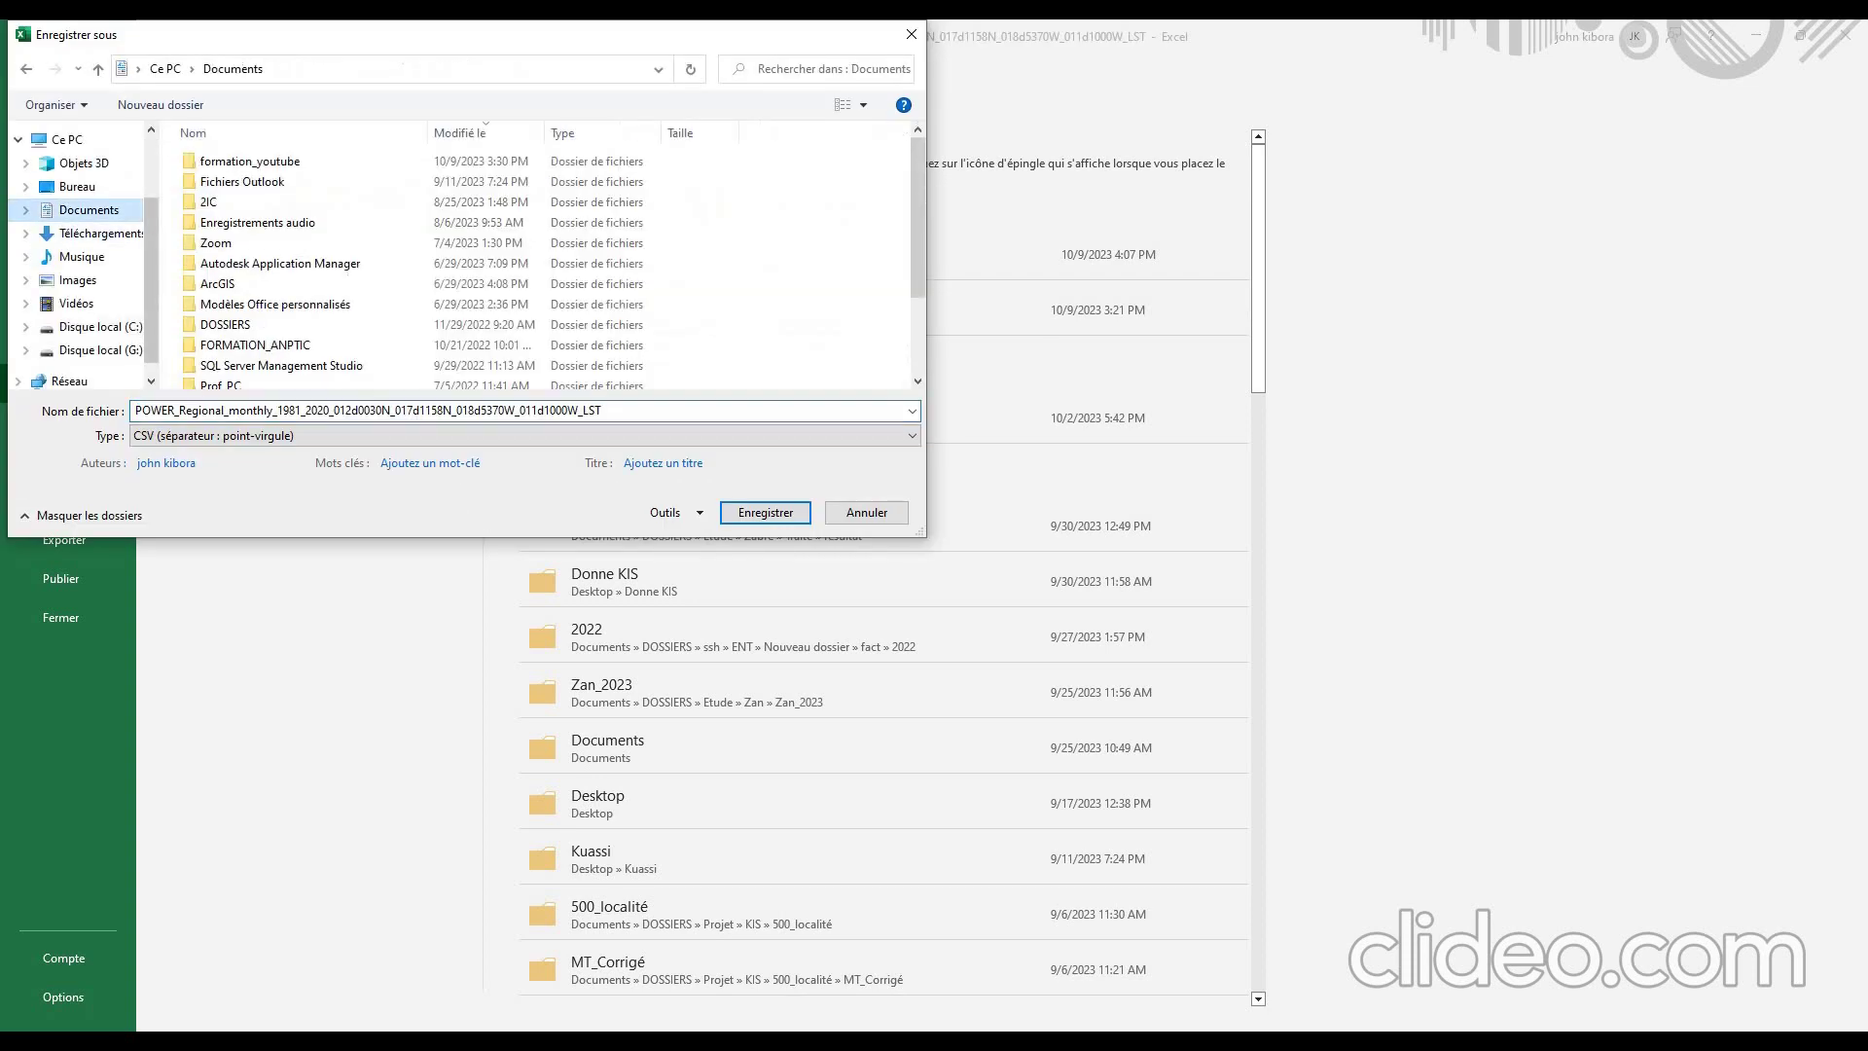
double_click(250, 161)
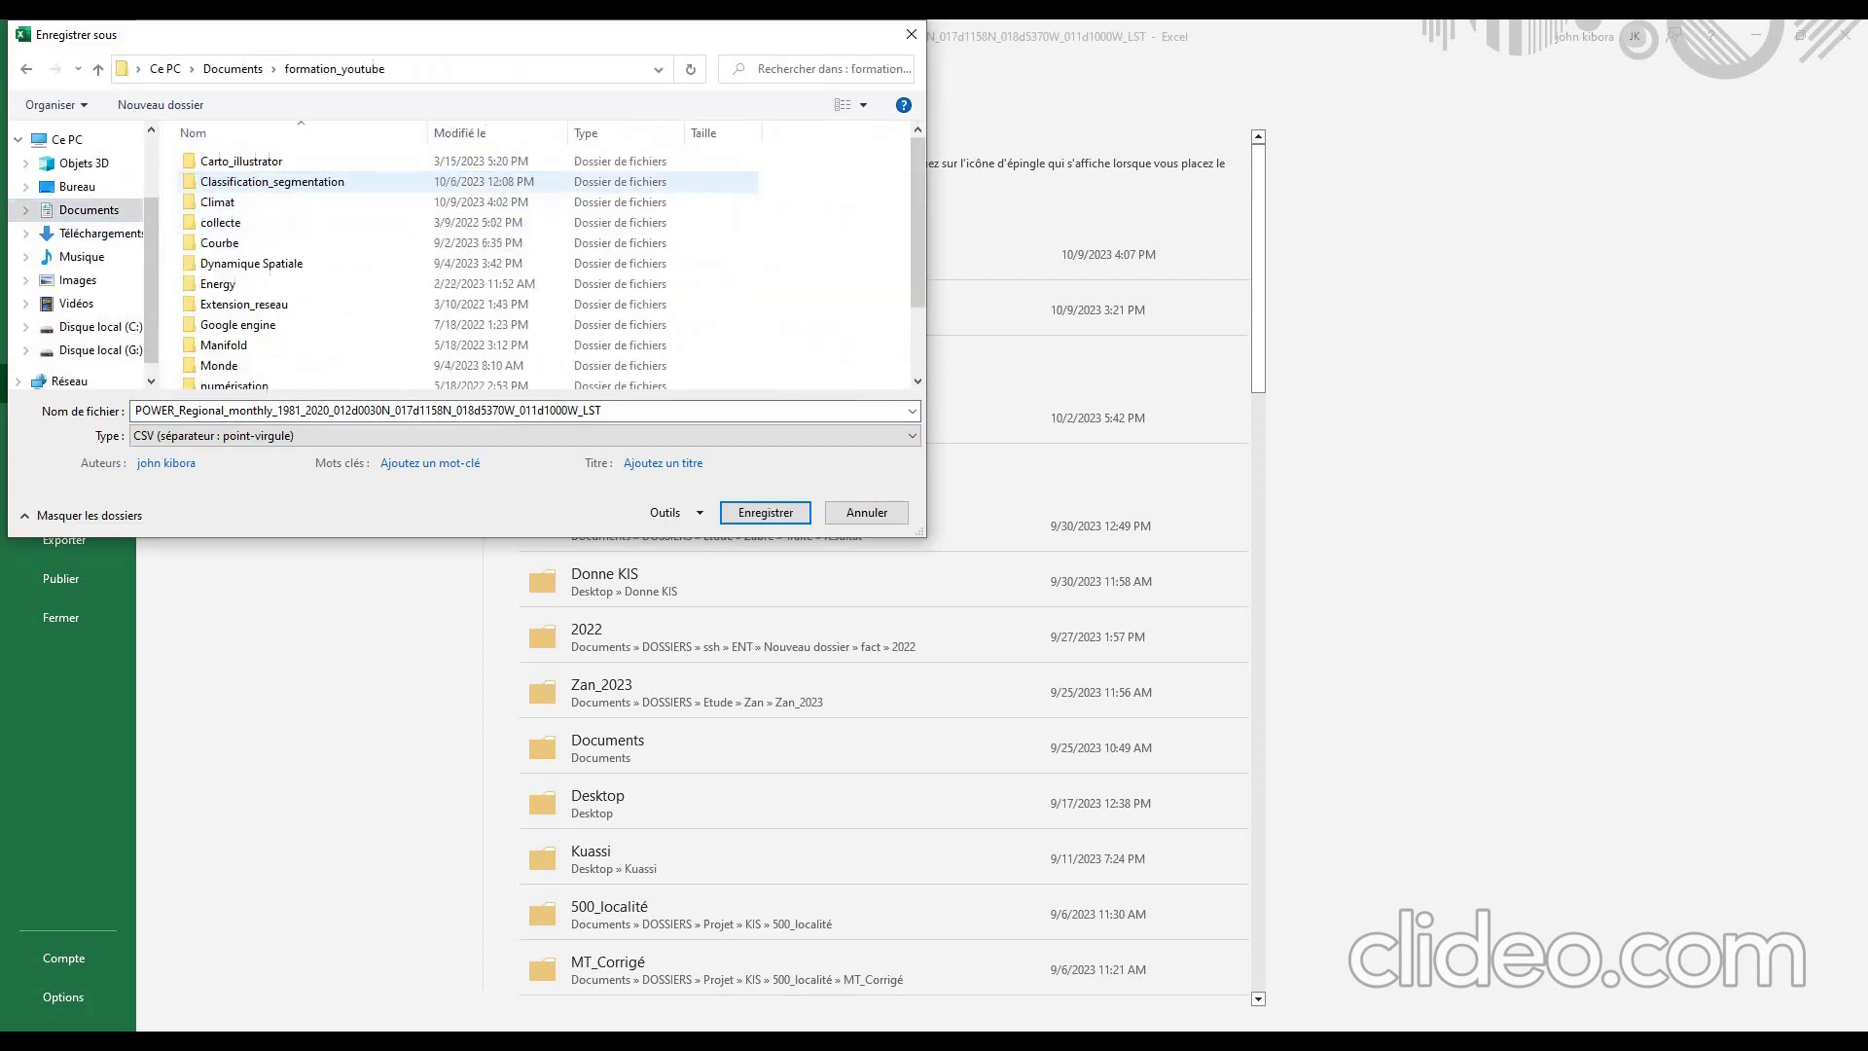
double_click(217, 201)
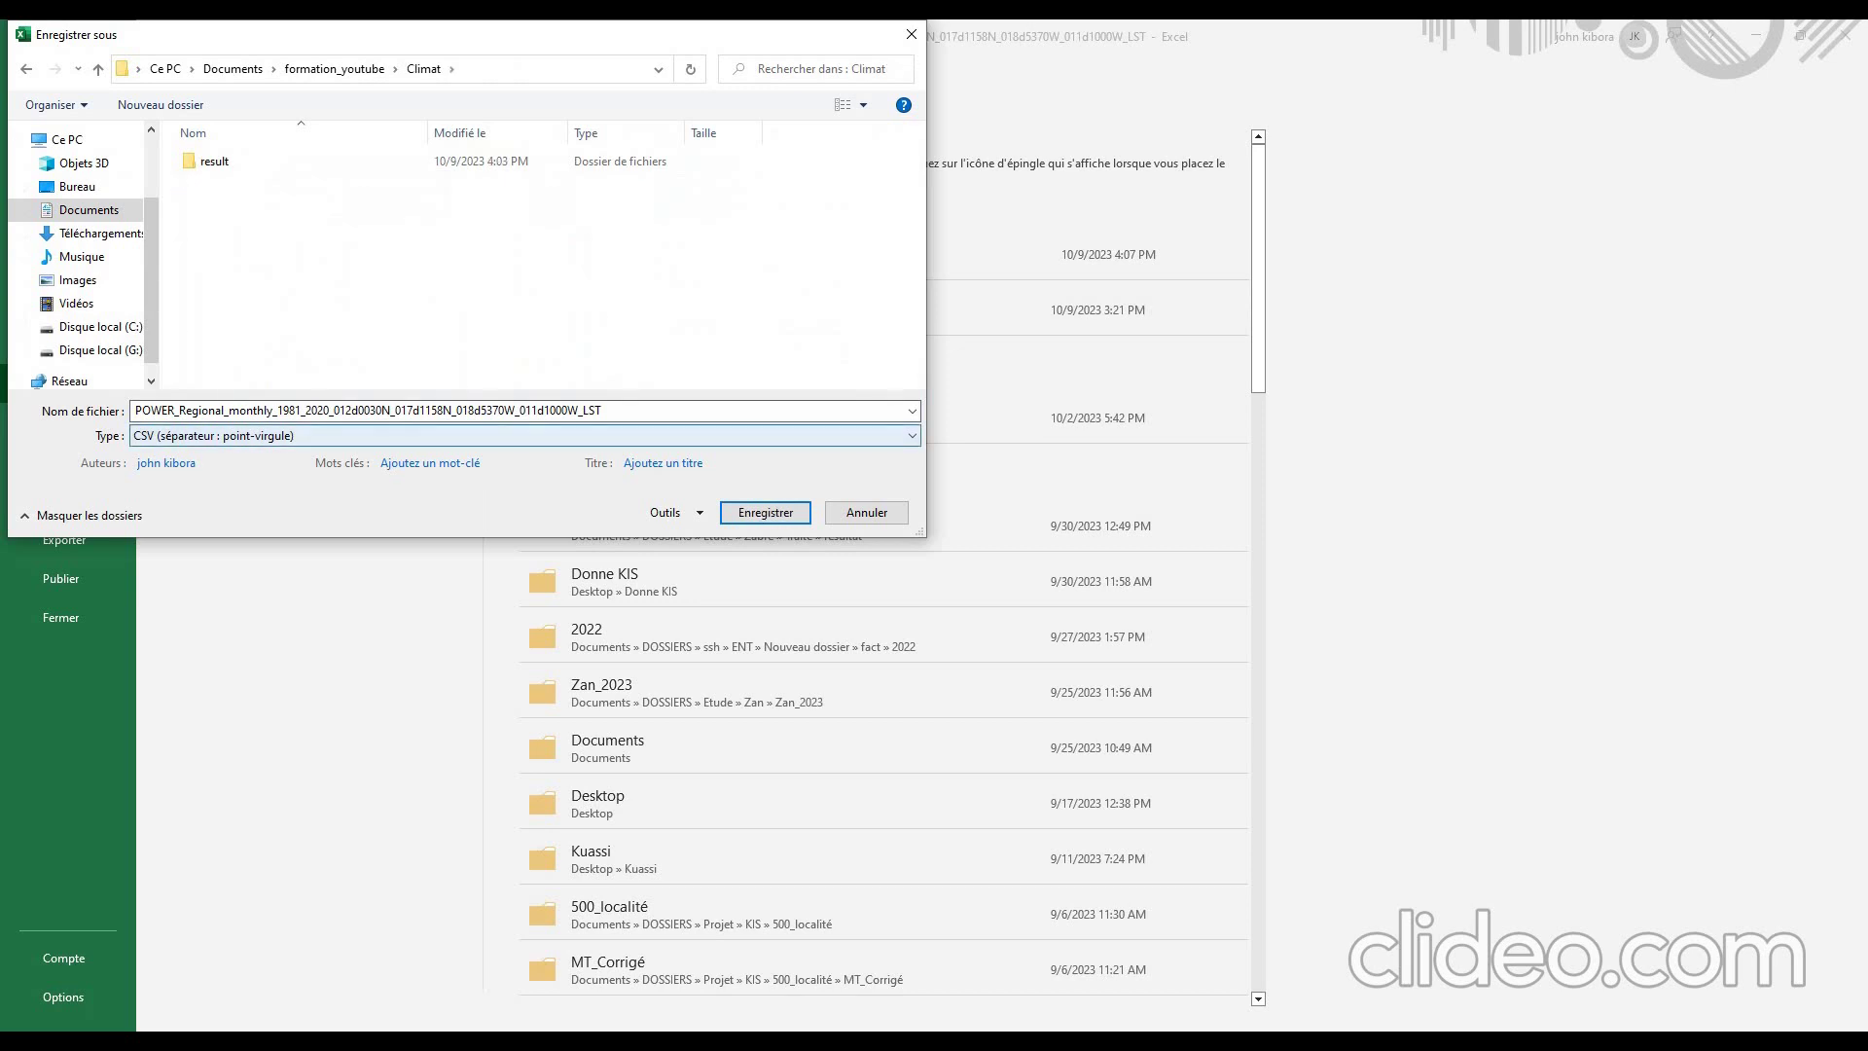
left_click(367, 410)
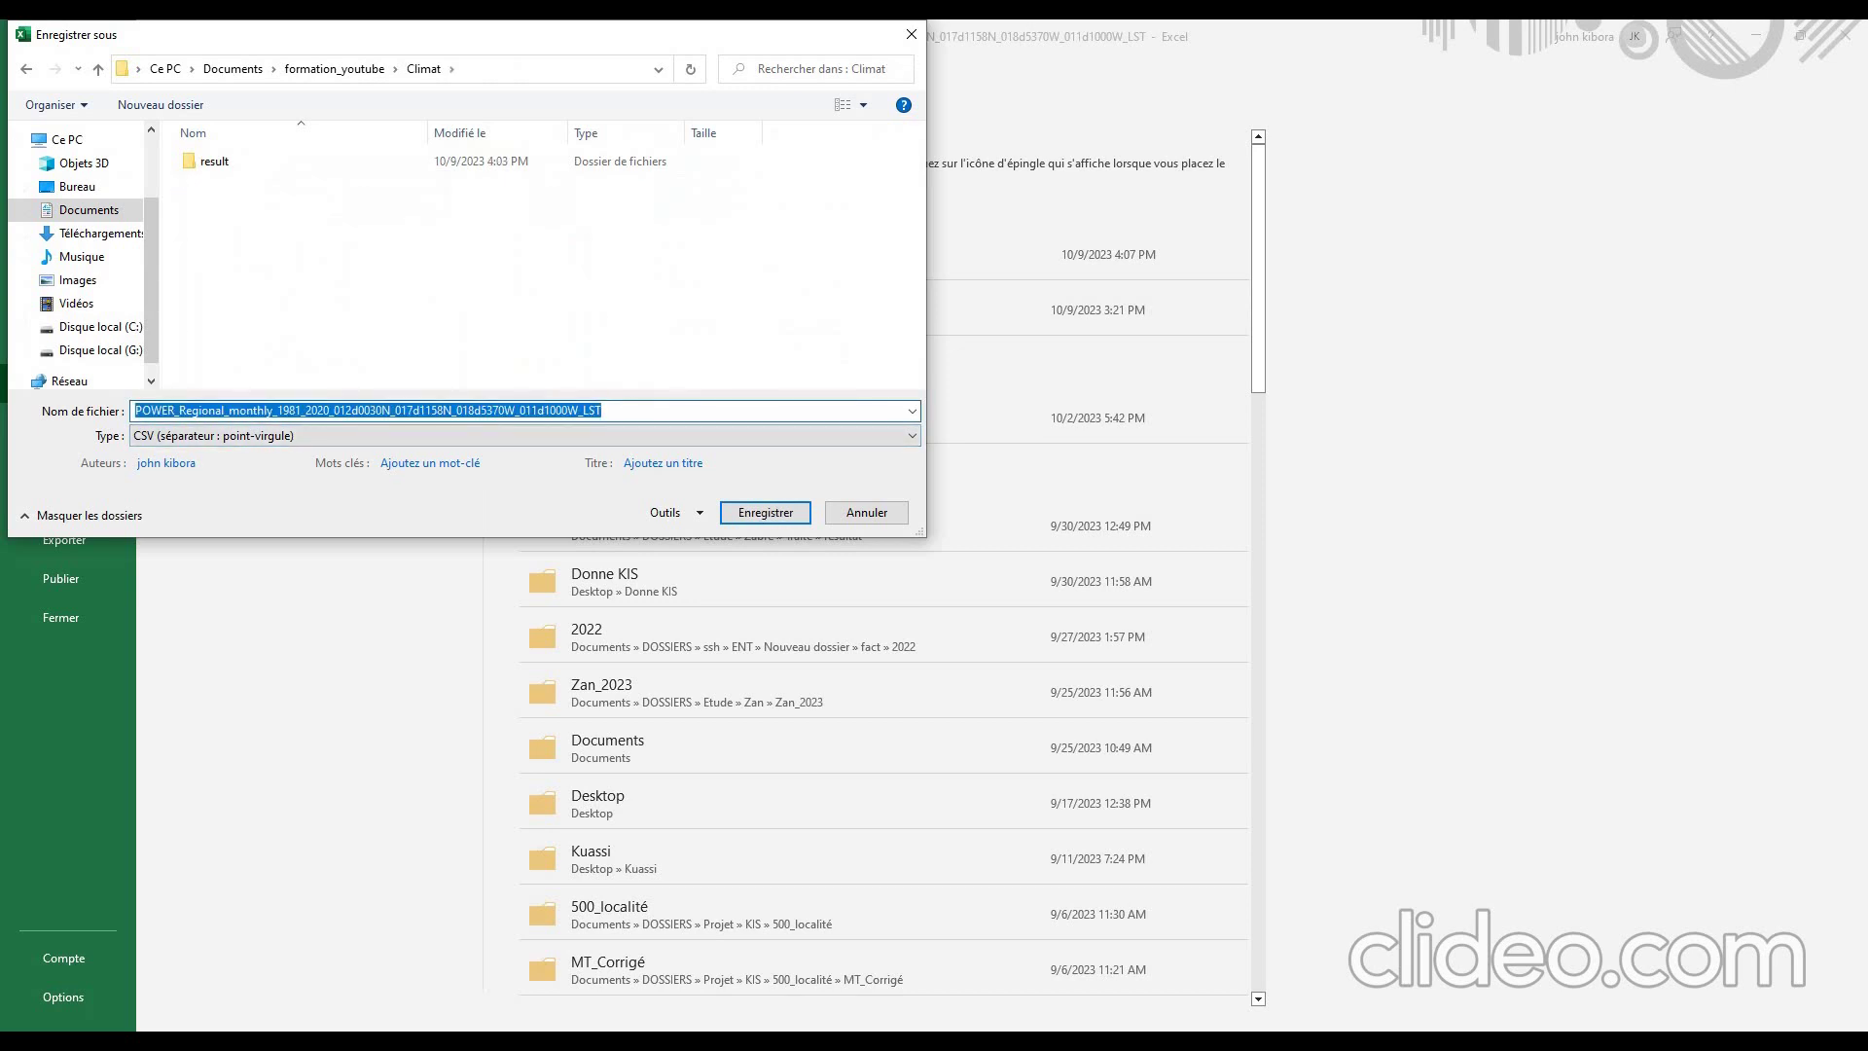
type("Data")
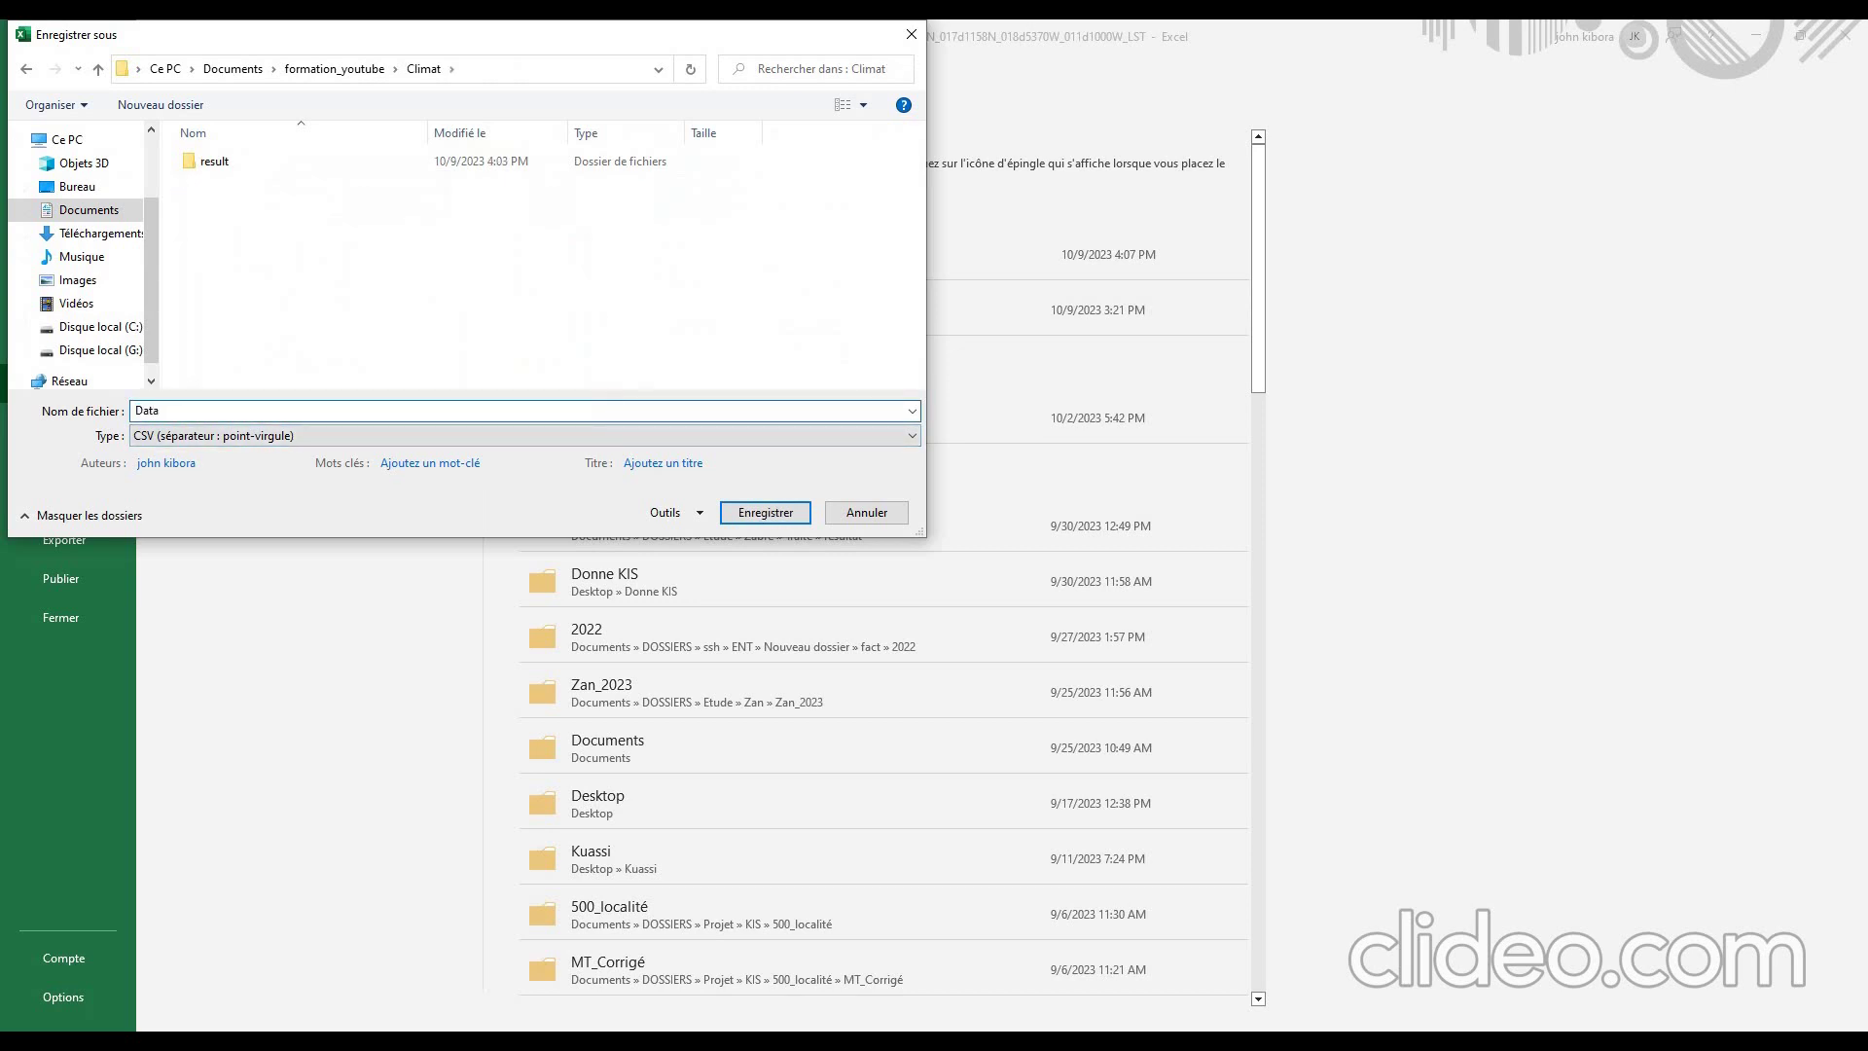
key("Return")
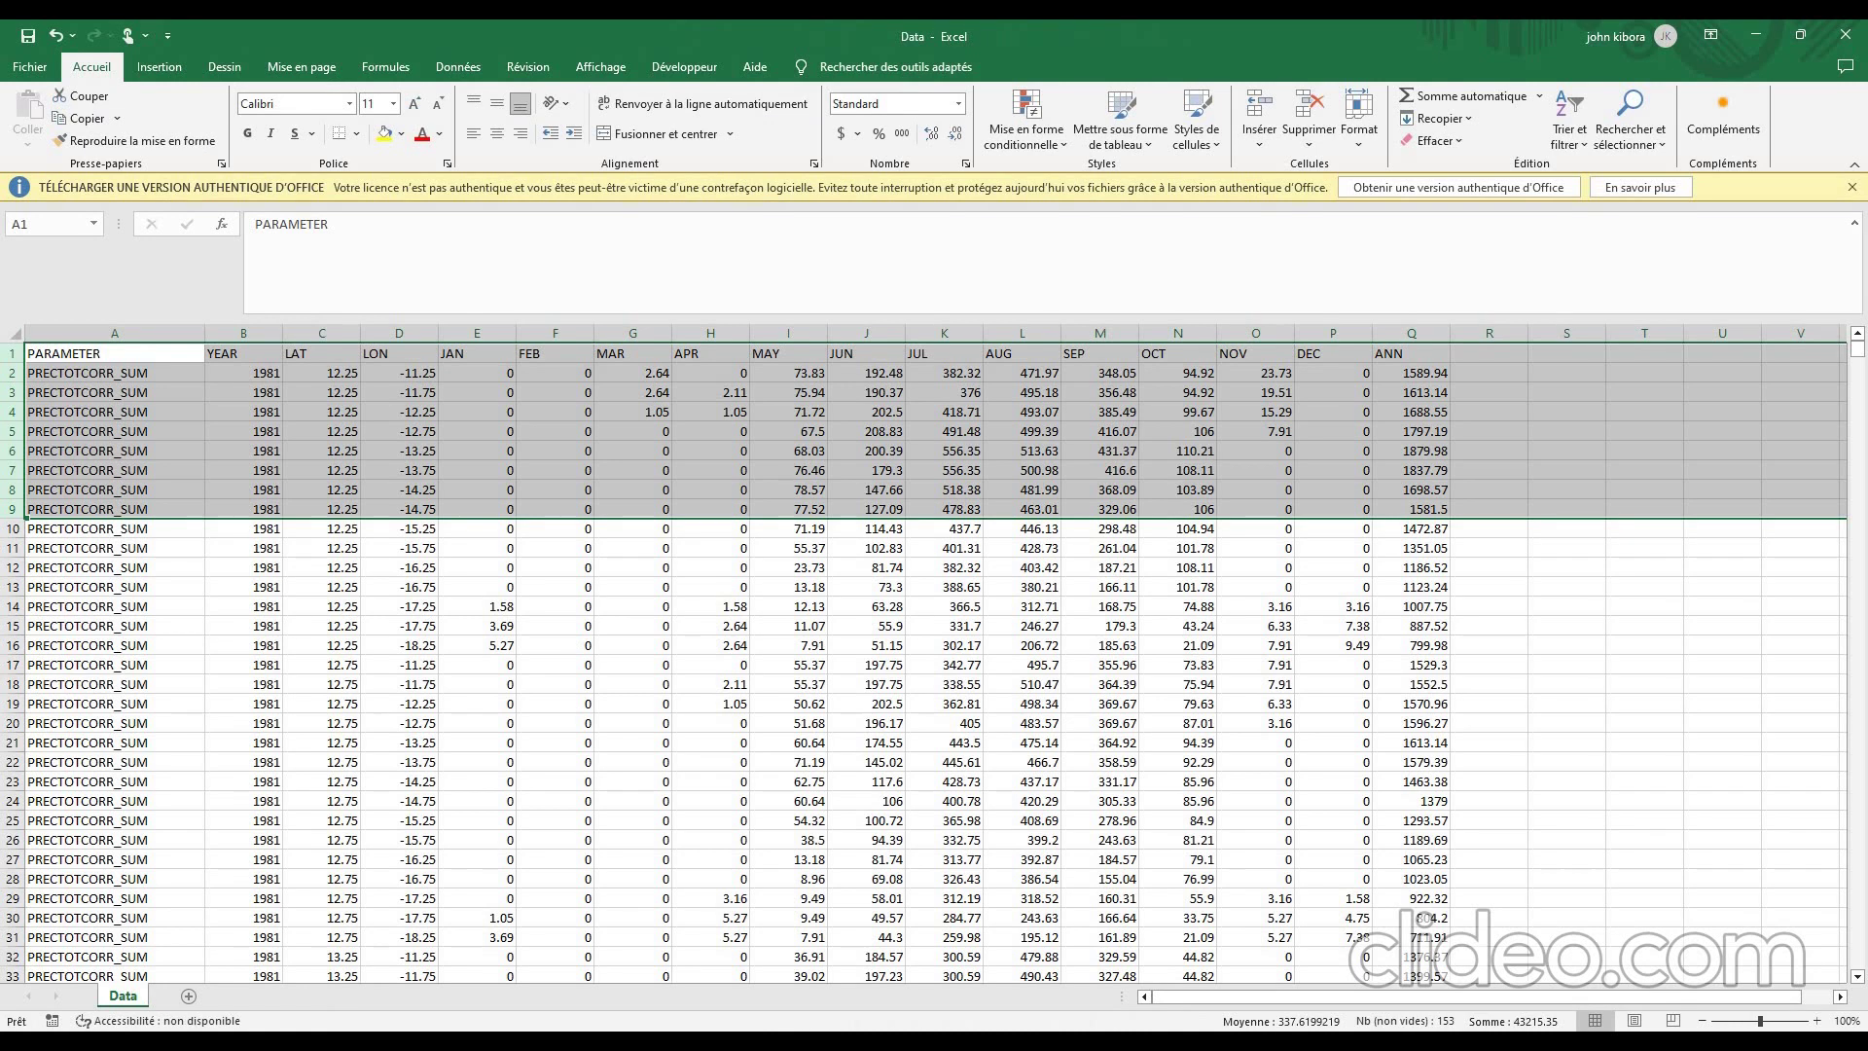
left_click(788, 626)
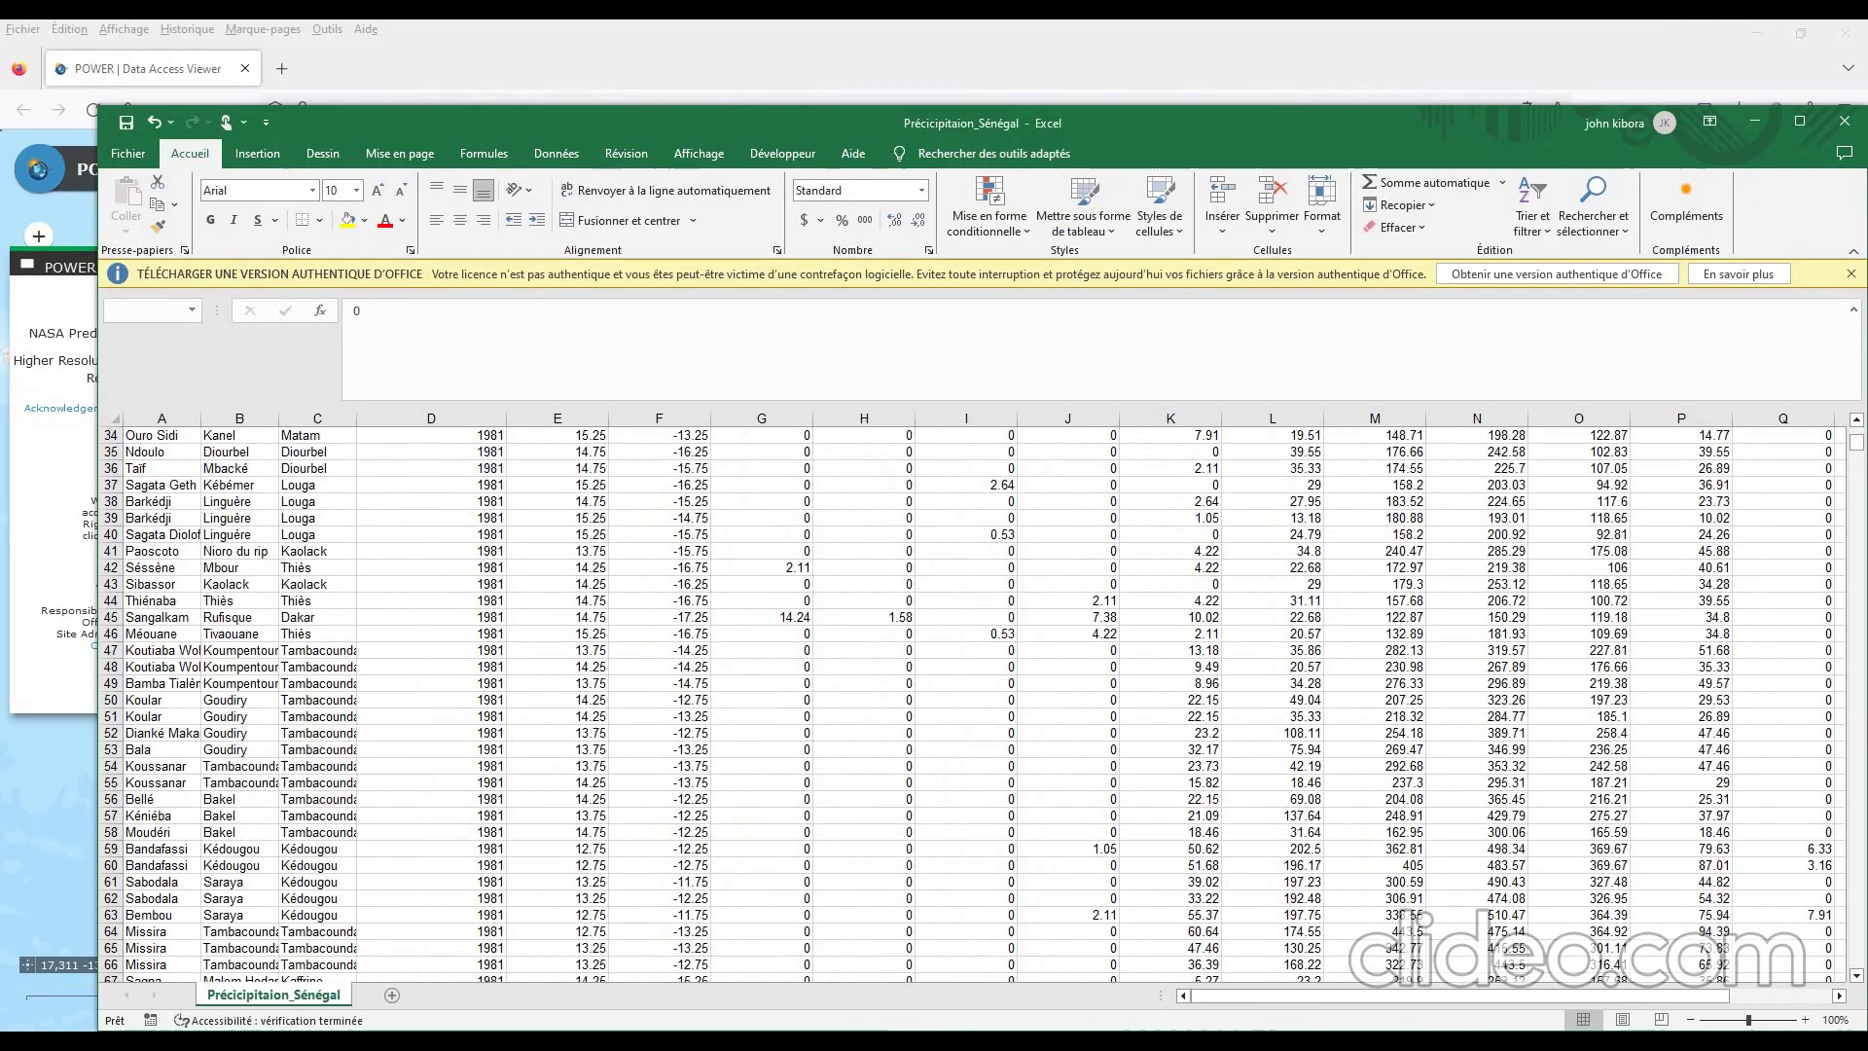
- Minimize the Excel workbooks to switch to ArcMap and add Data.csv from the Climat folder to the map
left_click(1756, 34)
left_click(1757, 121)
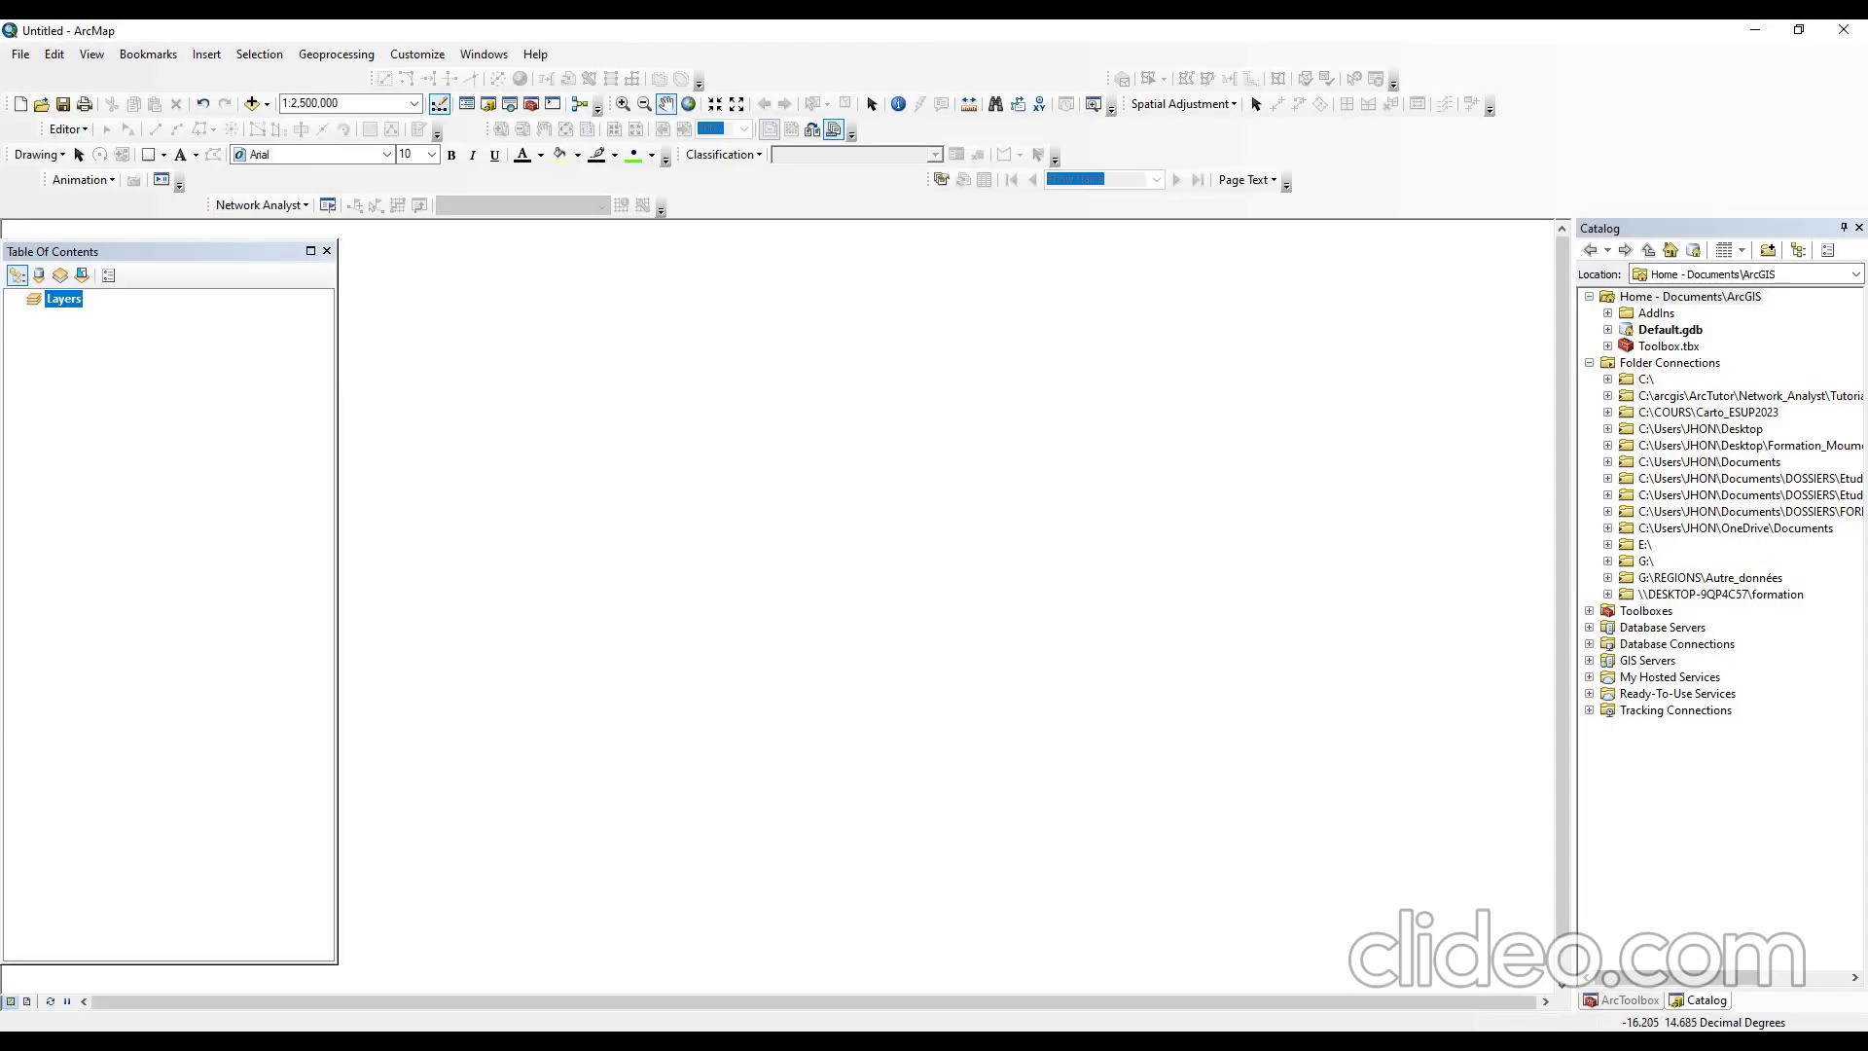
left_click(251, 103)
left_click(849, 405)
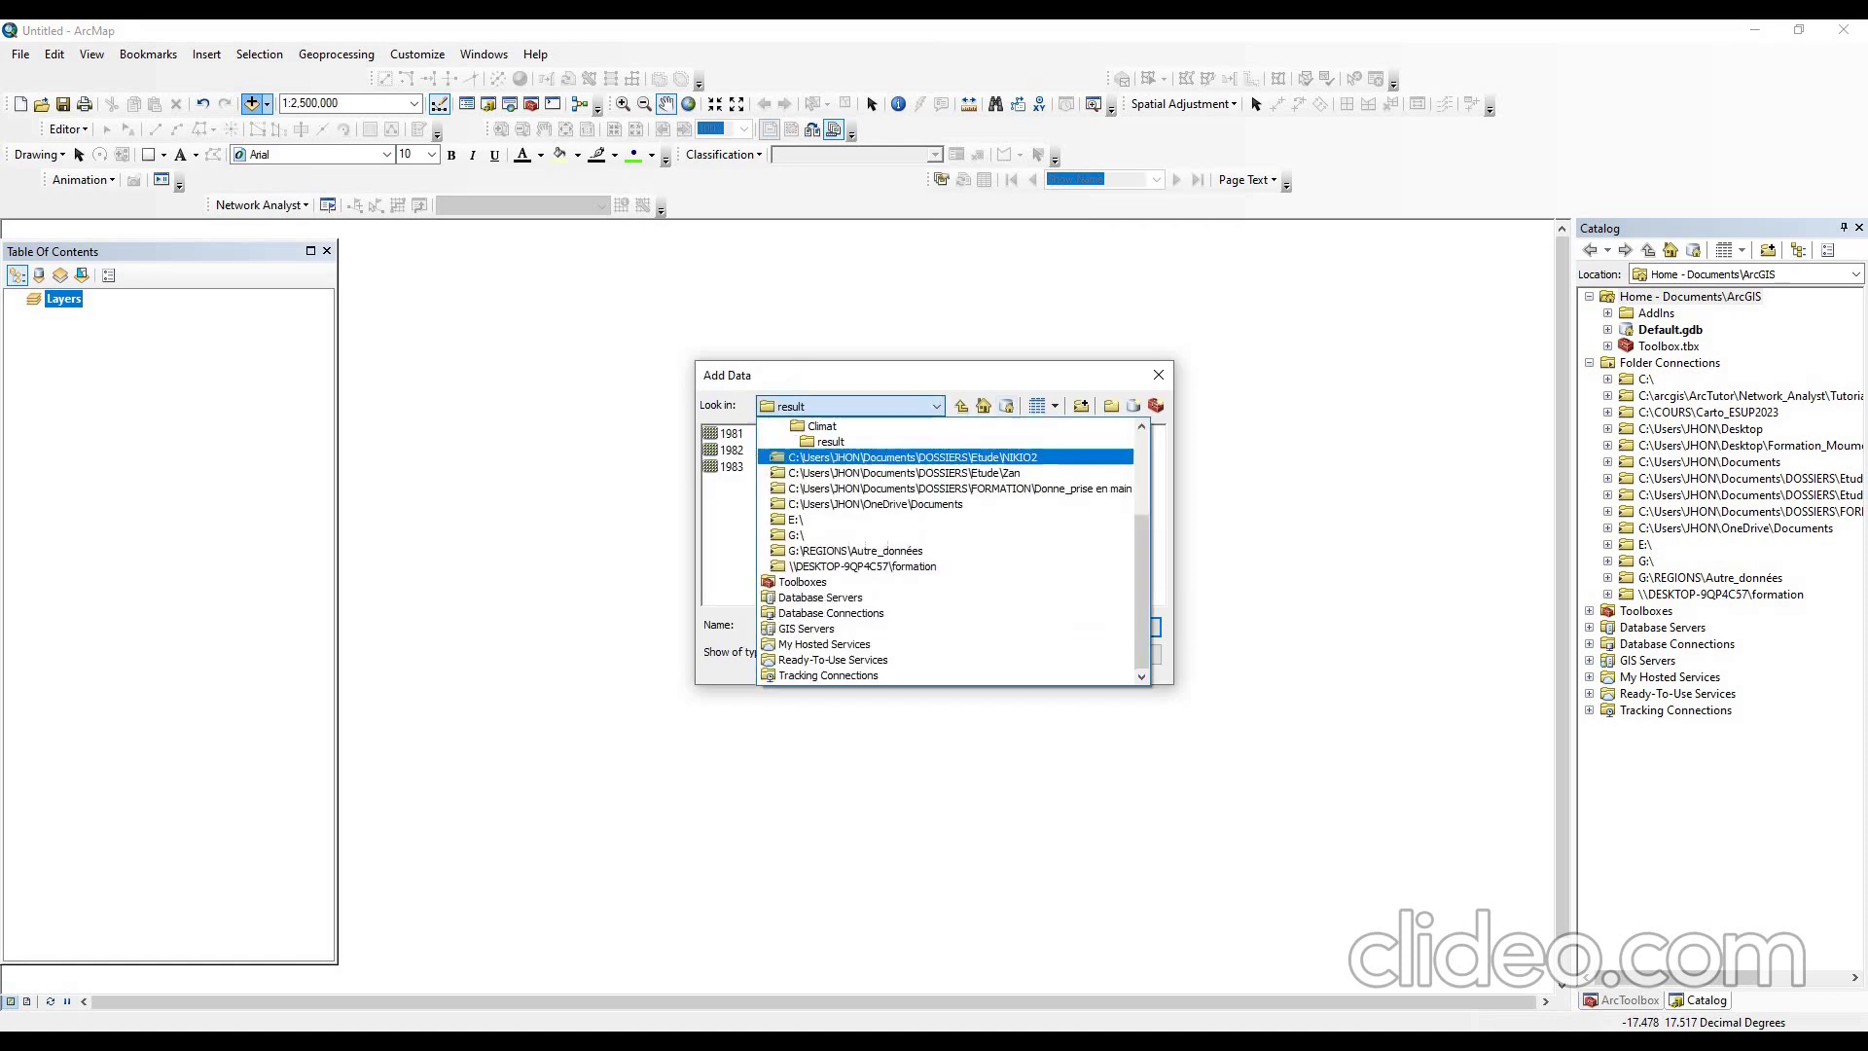
scroll(945, 518, "up", 2)
left_click(822, 519)
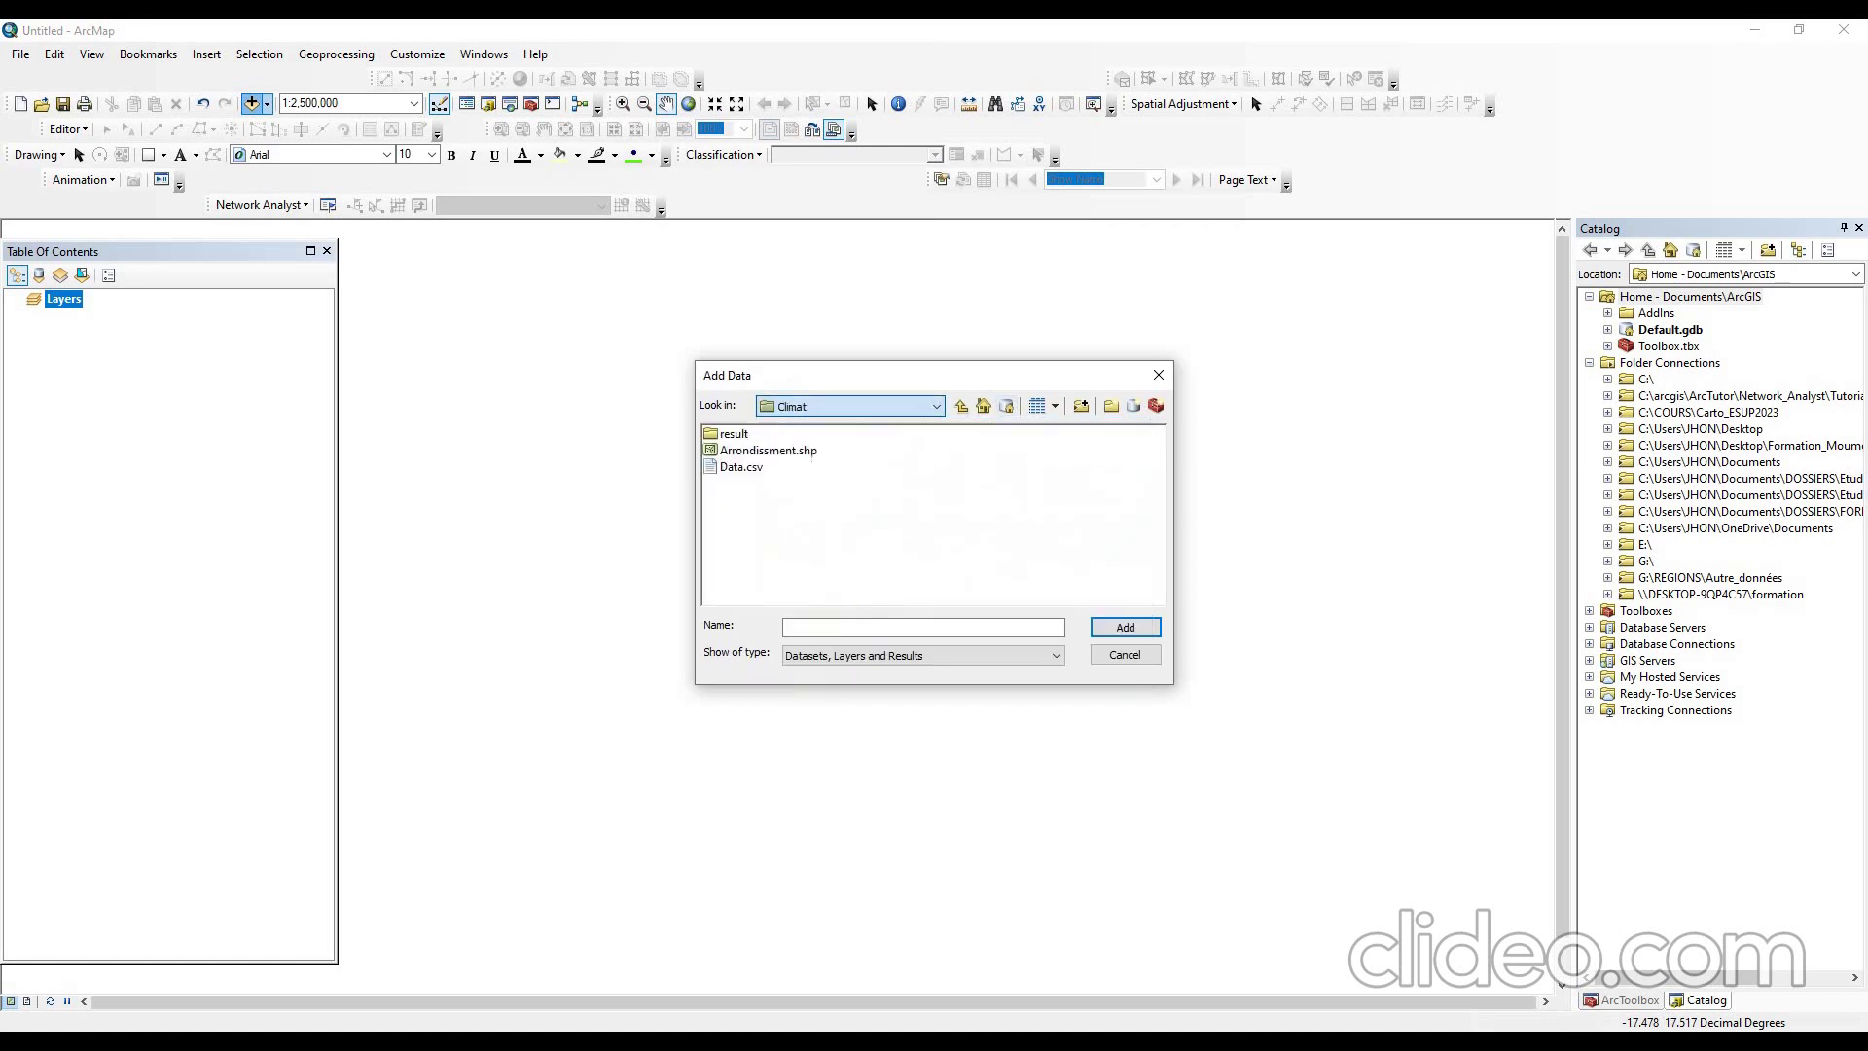
left_click(740, 467)
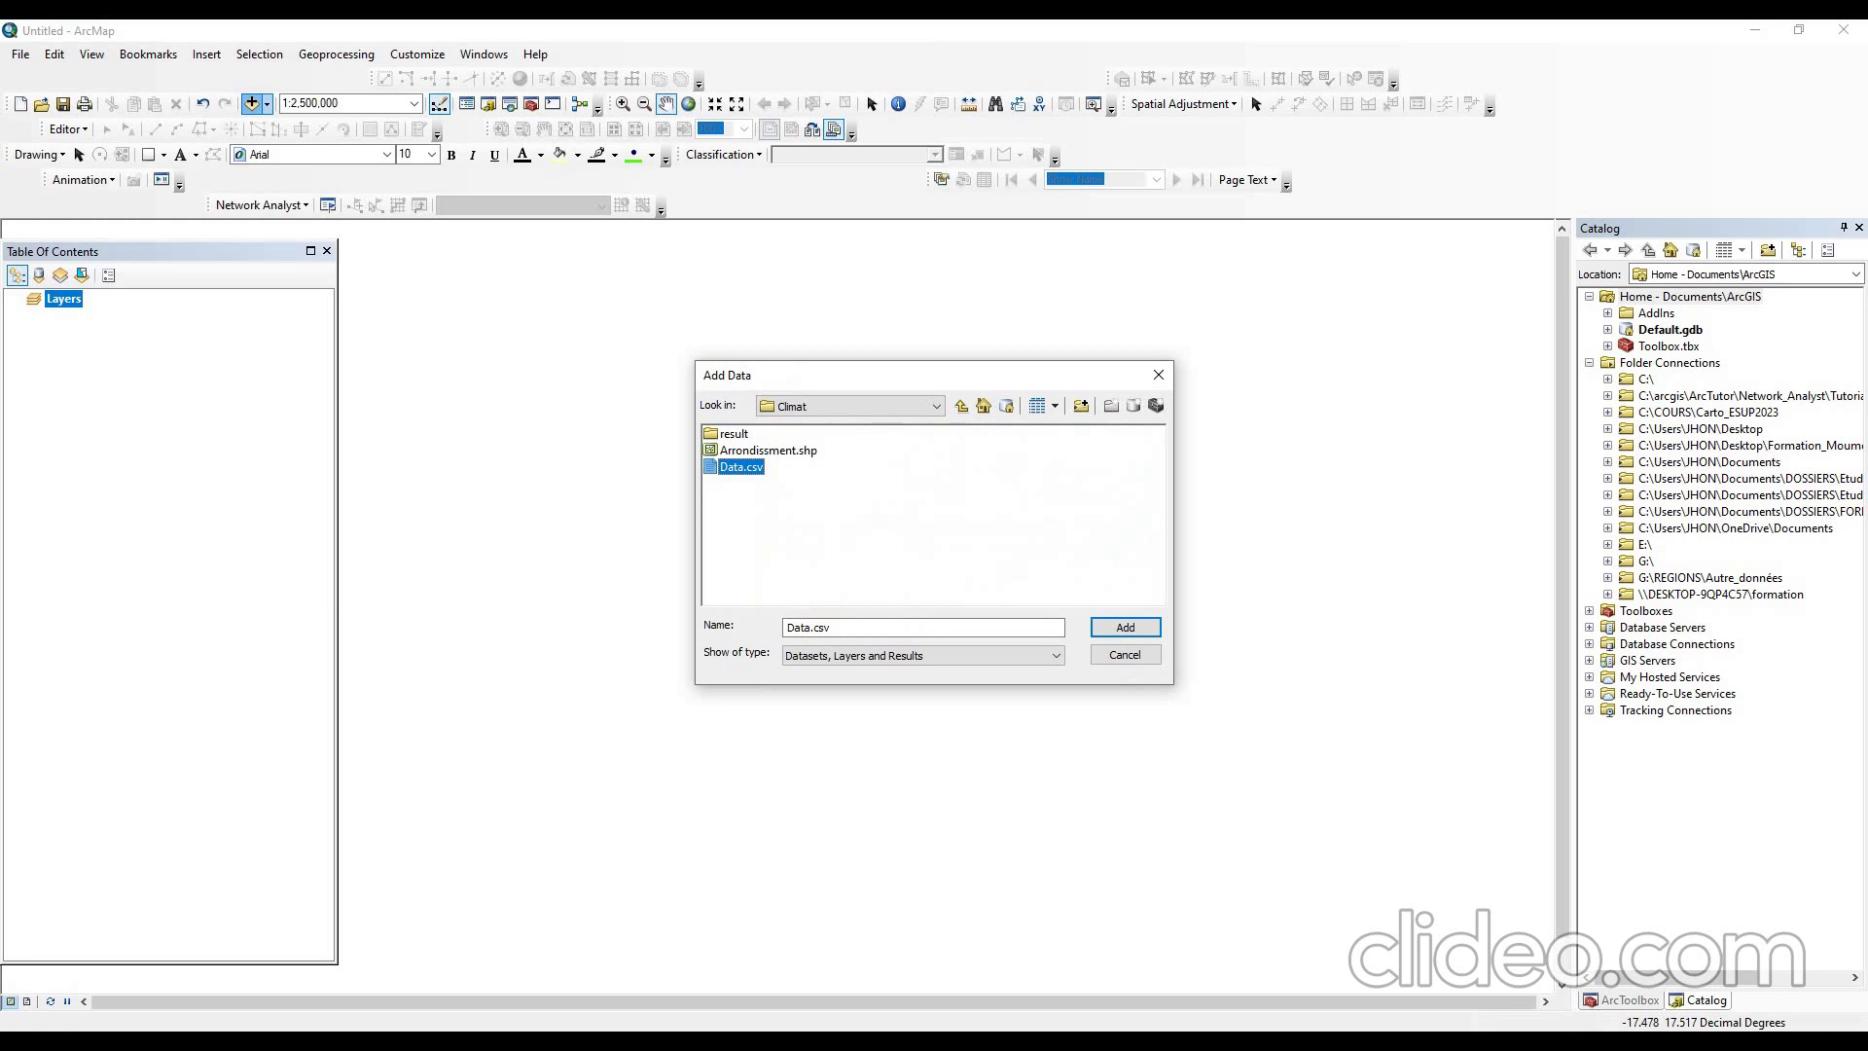
key("Return")
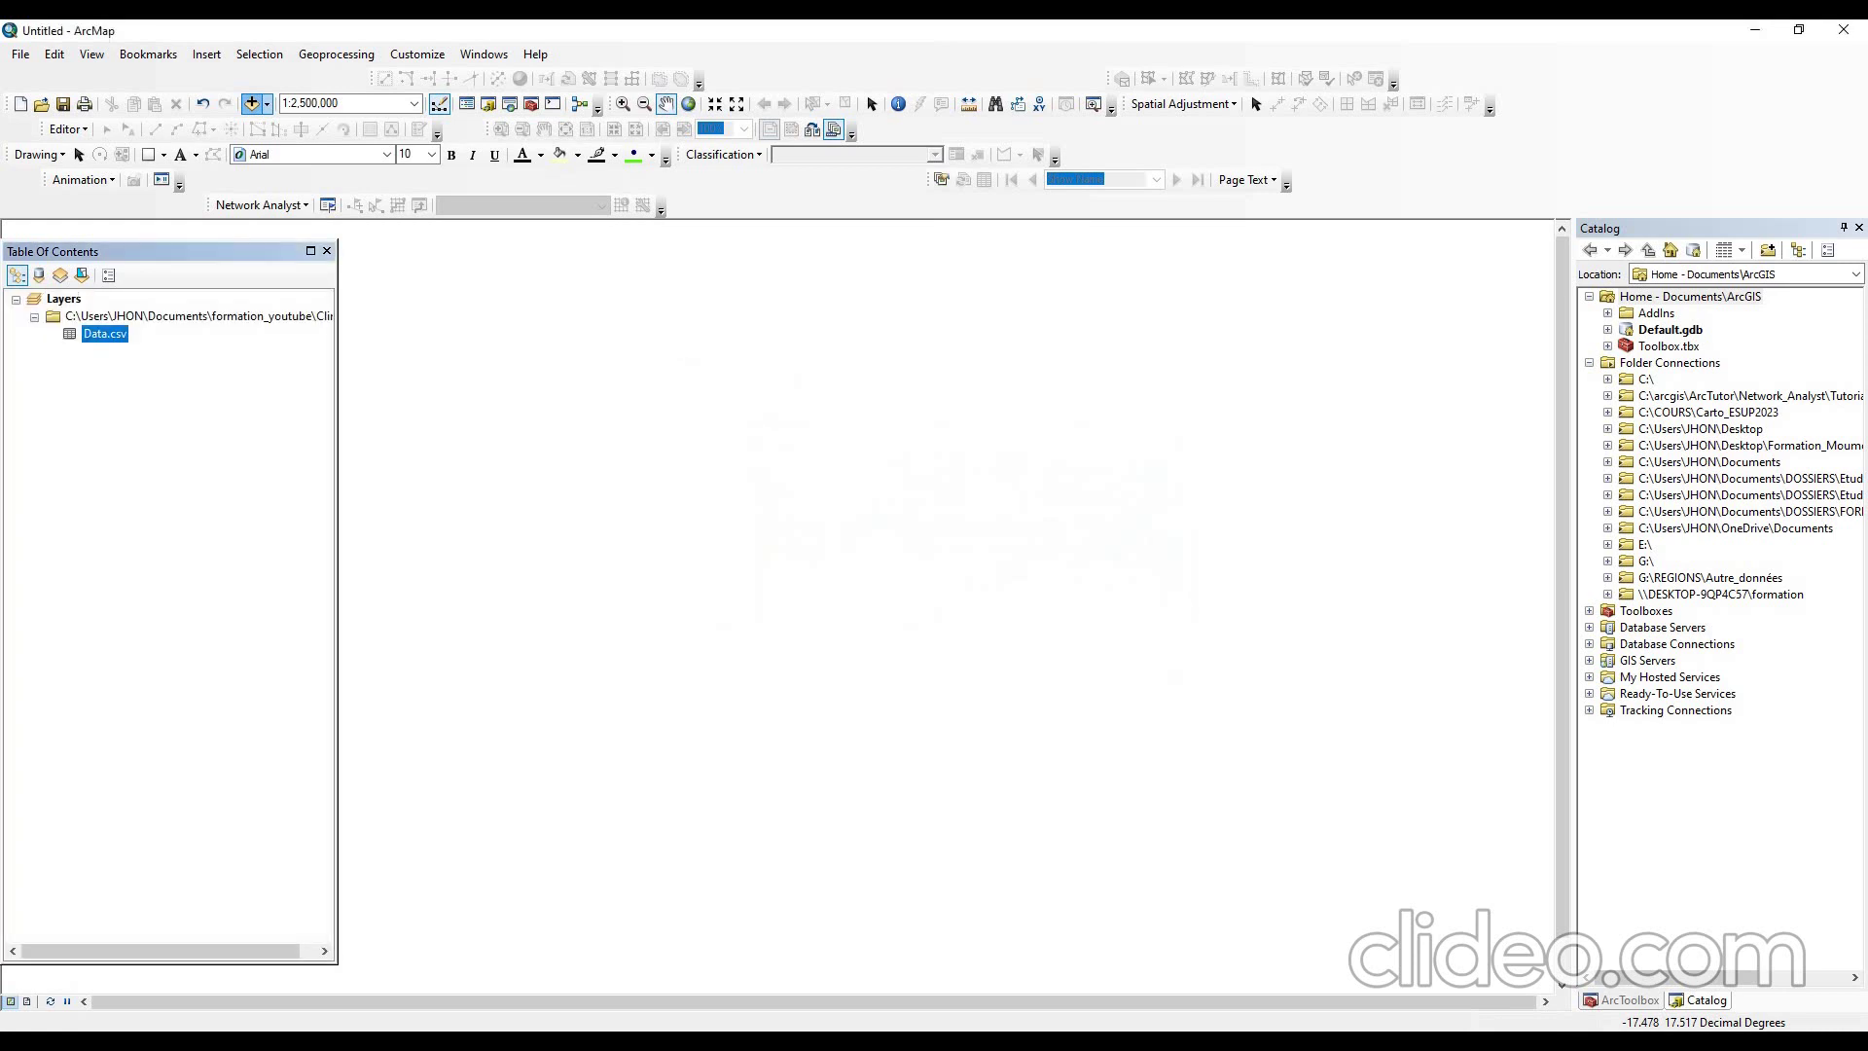
- Set up the XY display of Data.csv with LON as the X field and LAT as the Y field, in GCS_WGS_1984
right_click(103, 334)
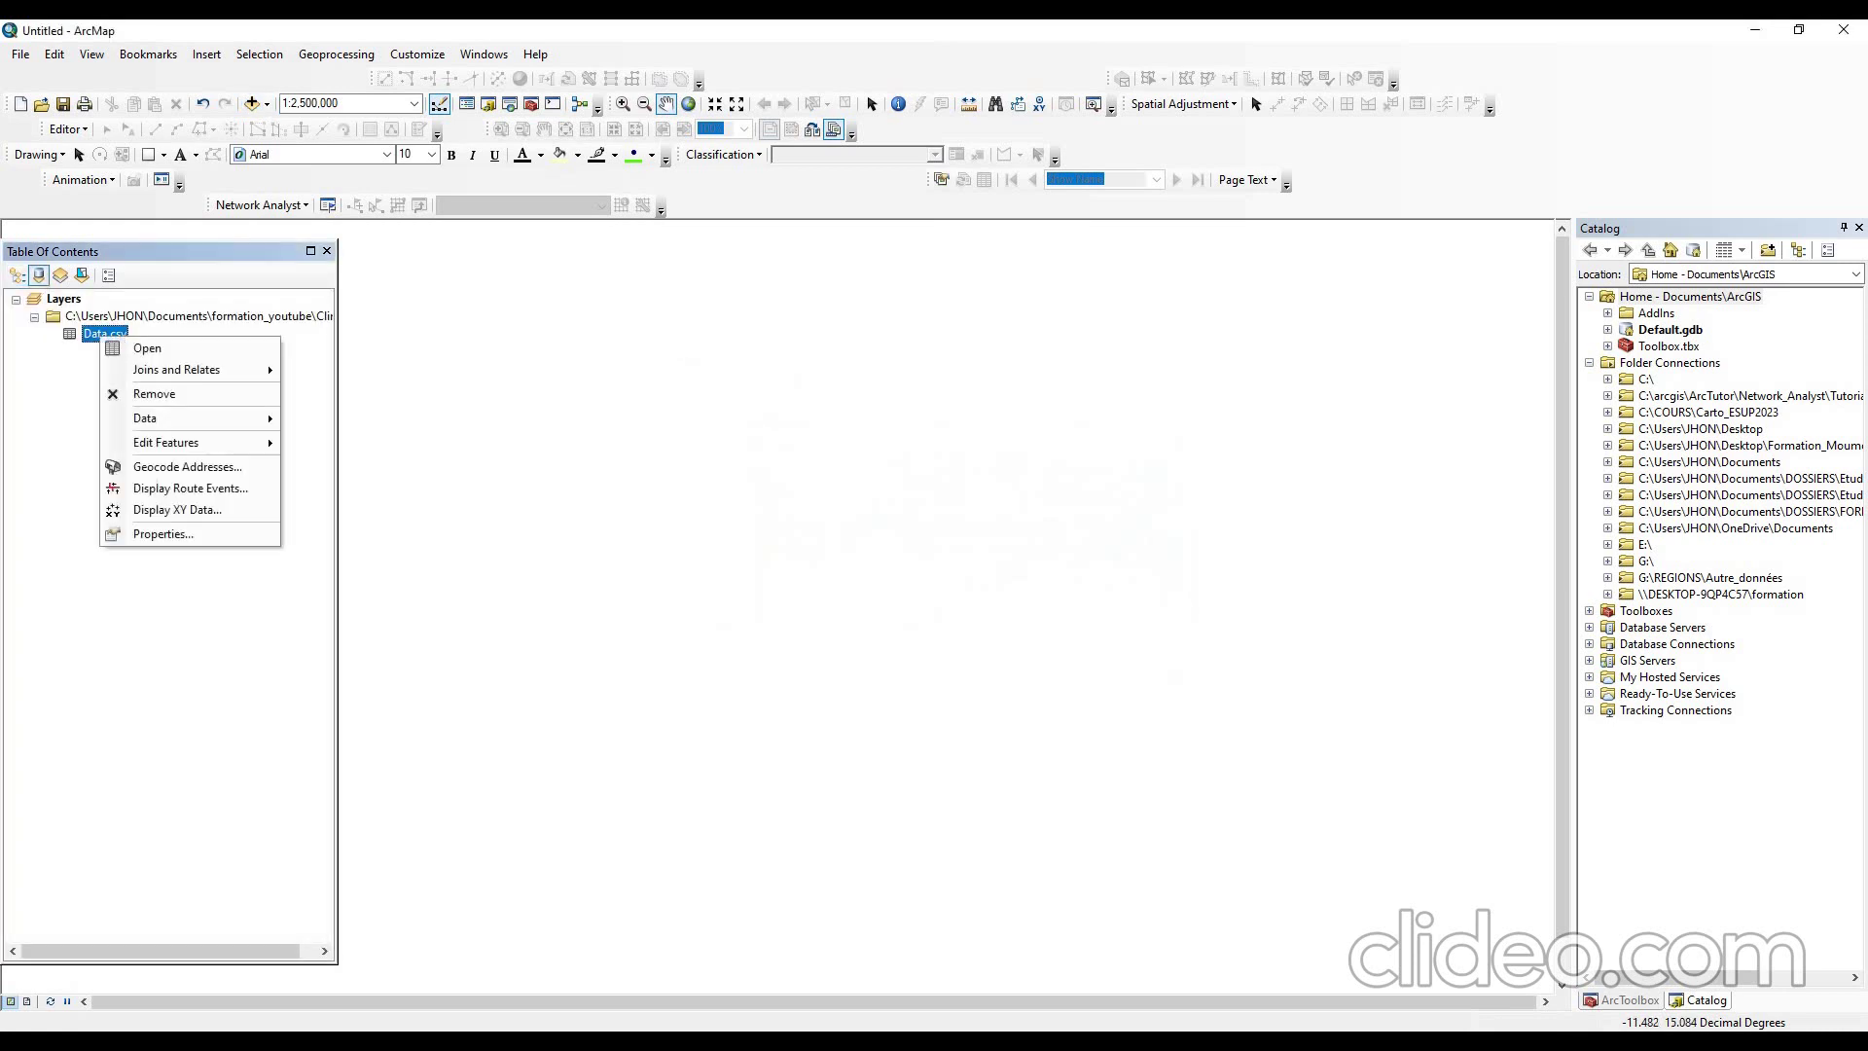
left_click(185, 509)
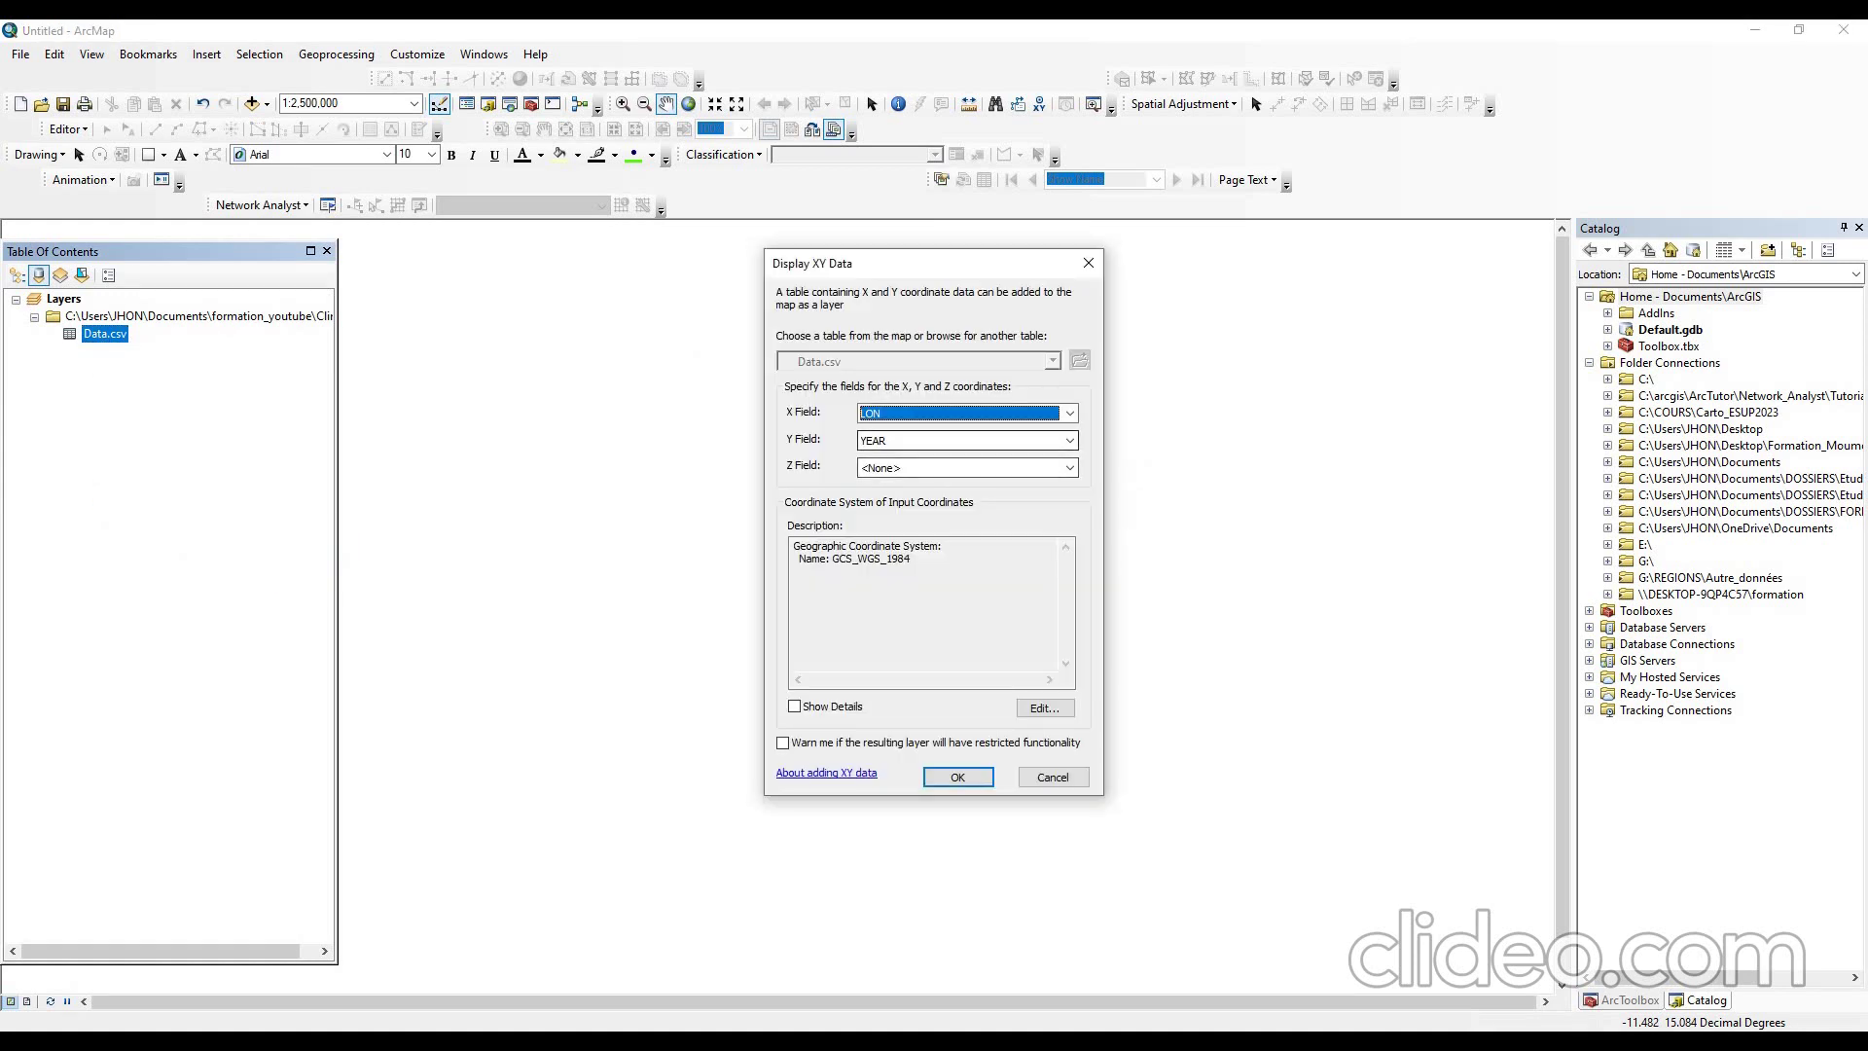
left_click(1069, 440)
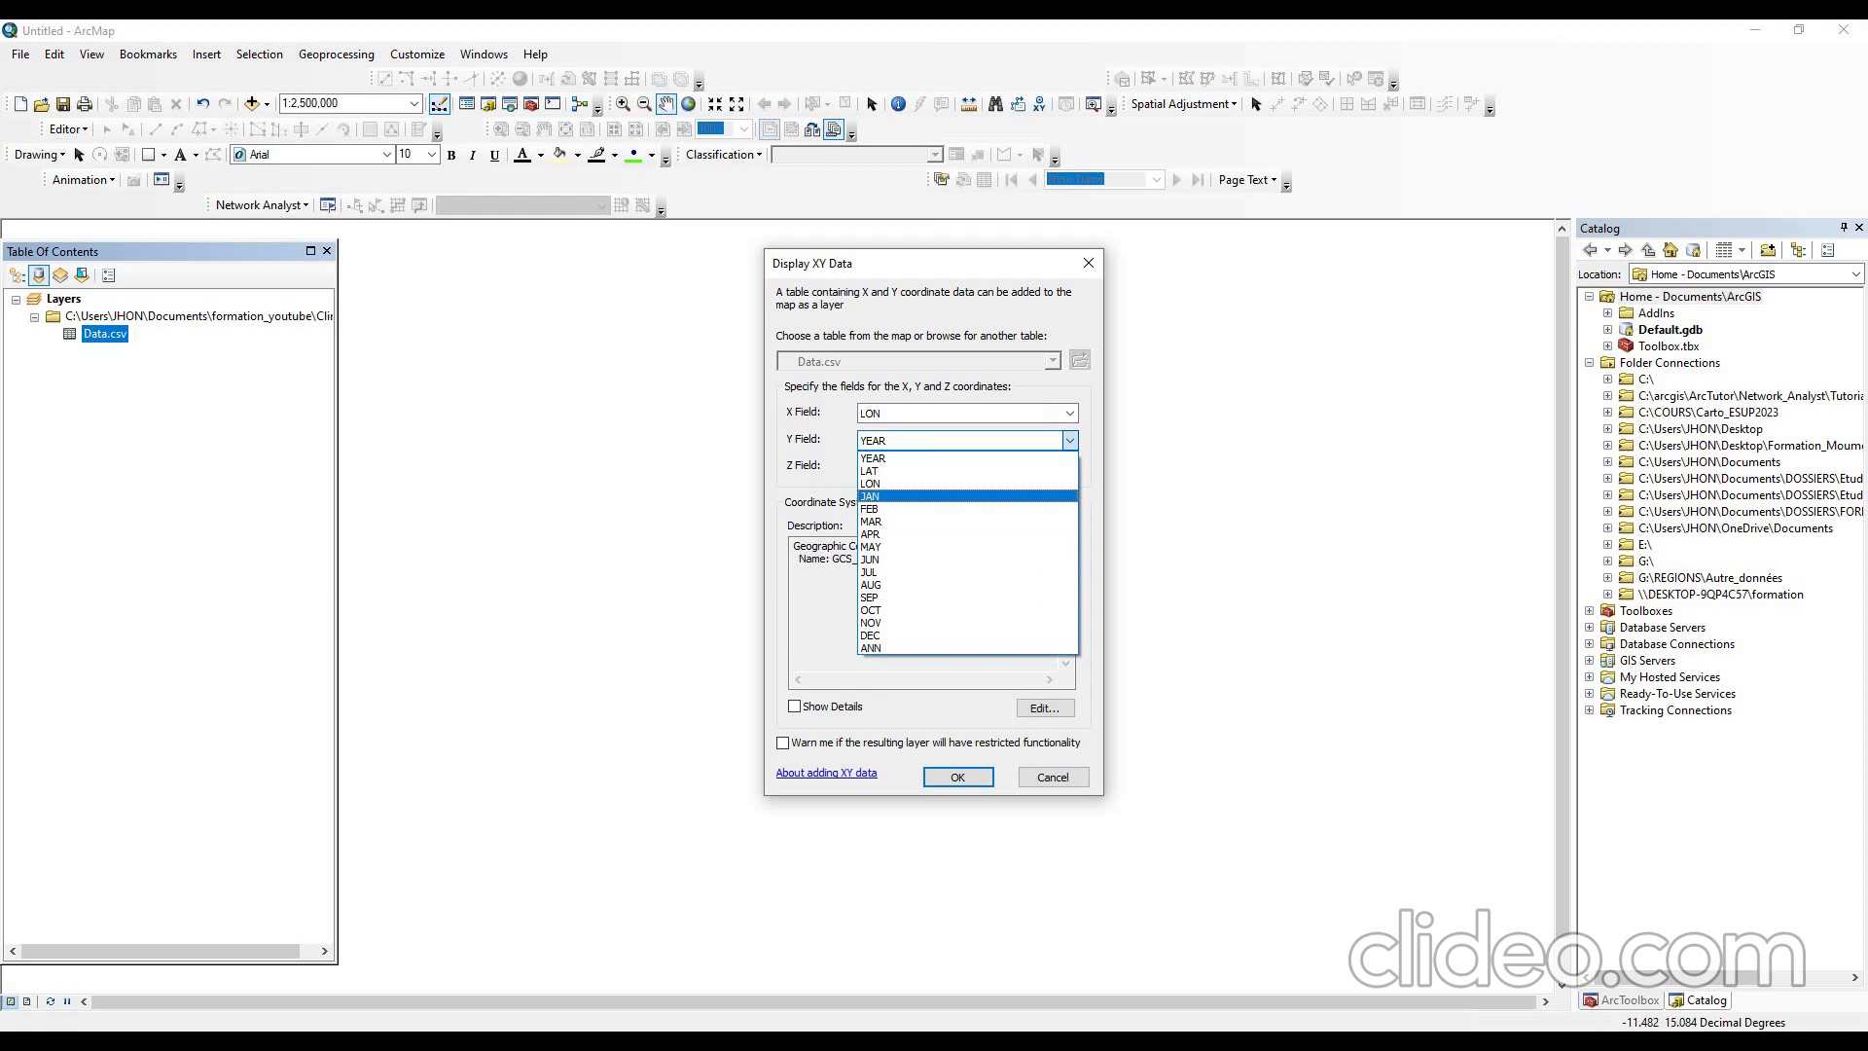
left_click(964, 471)
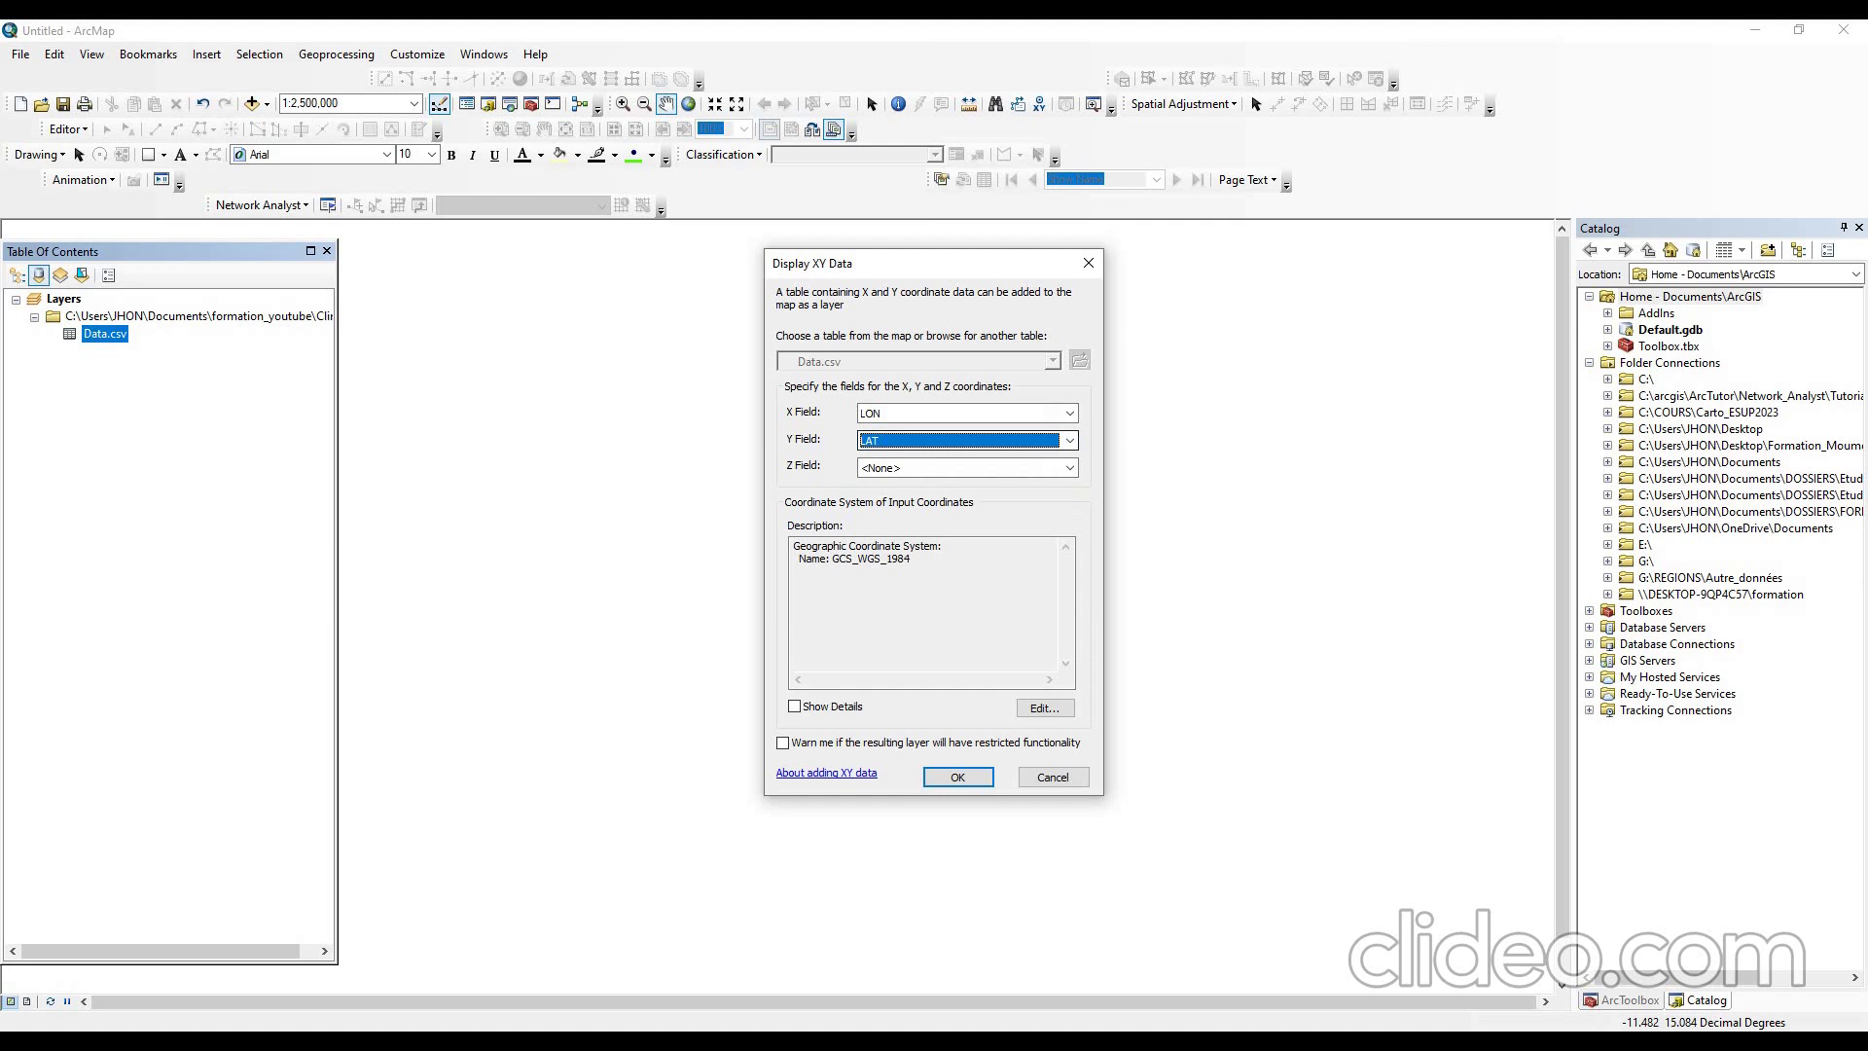
left_click_drag(913, 559, 794, 546)
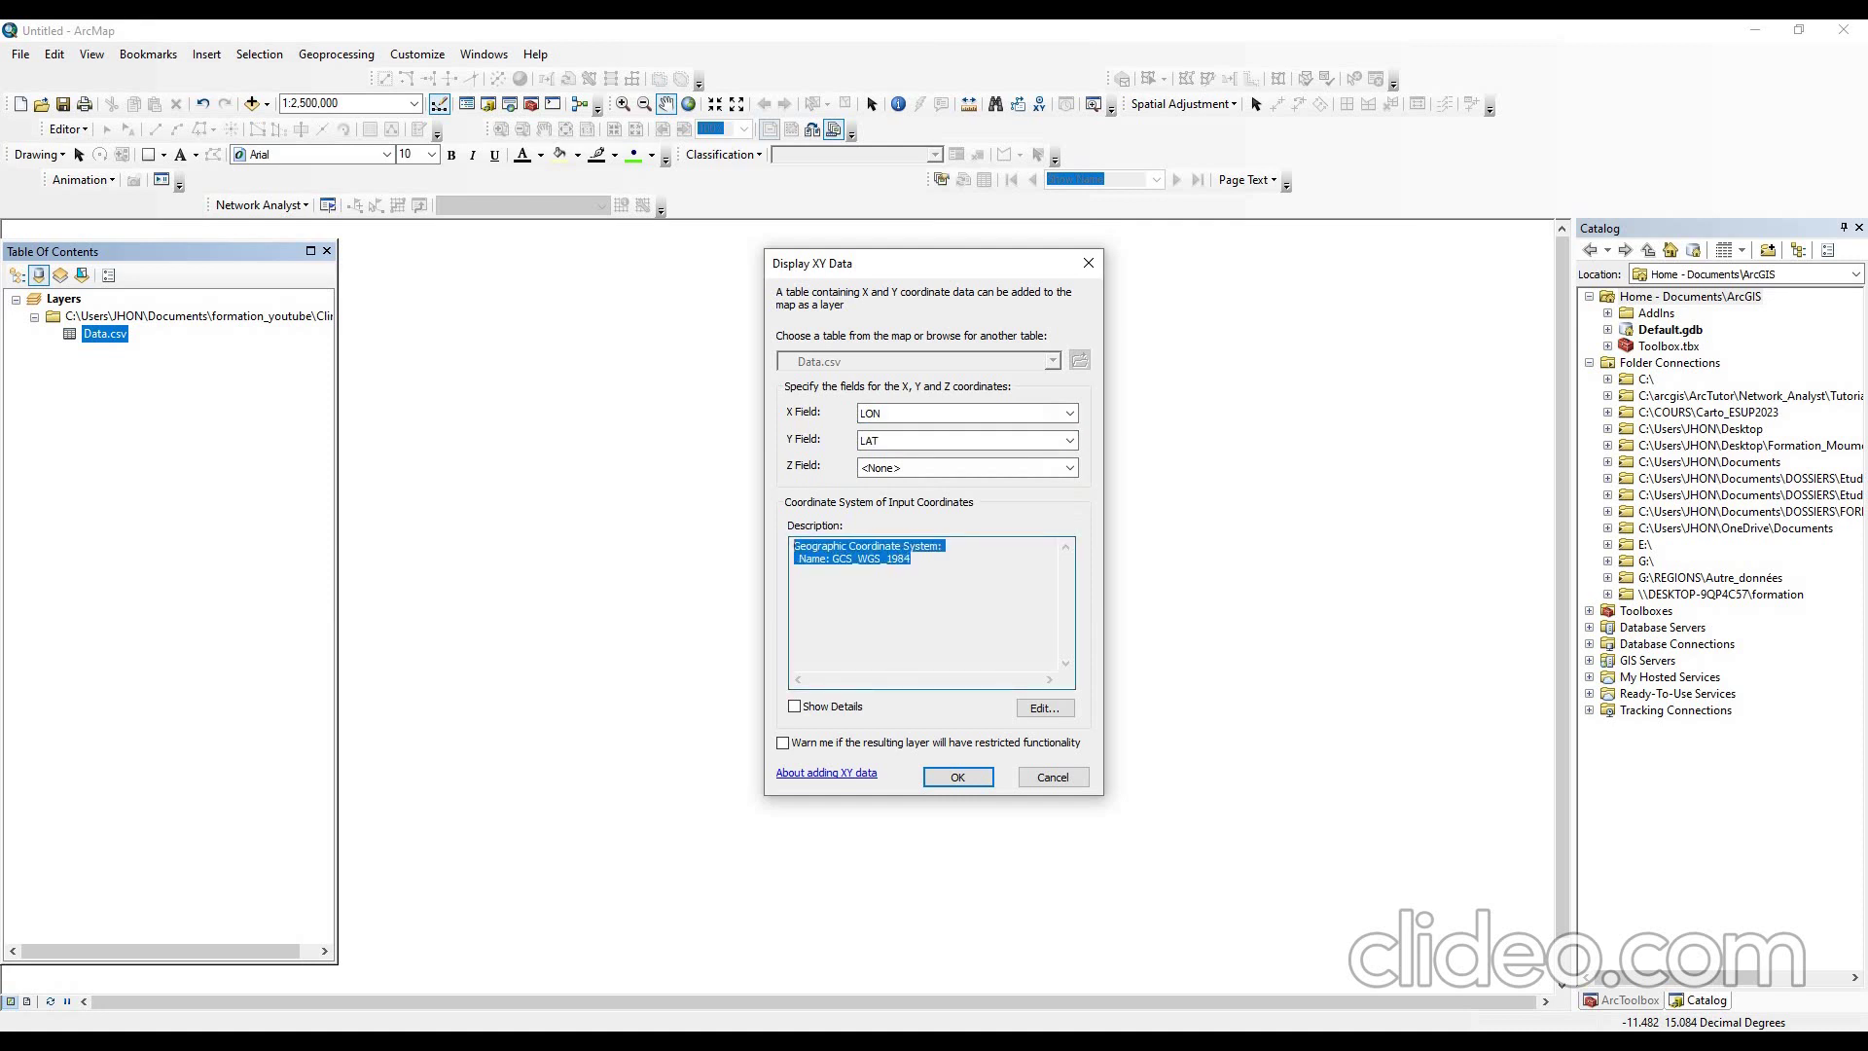
- Check the LAT and LON columns of the Data workbook in Excel, and create the XY point layer in ArcMap
left_click(496, 1039)
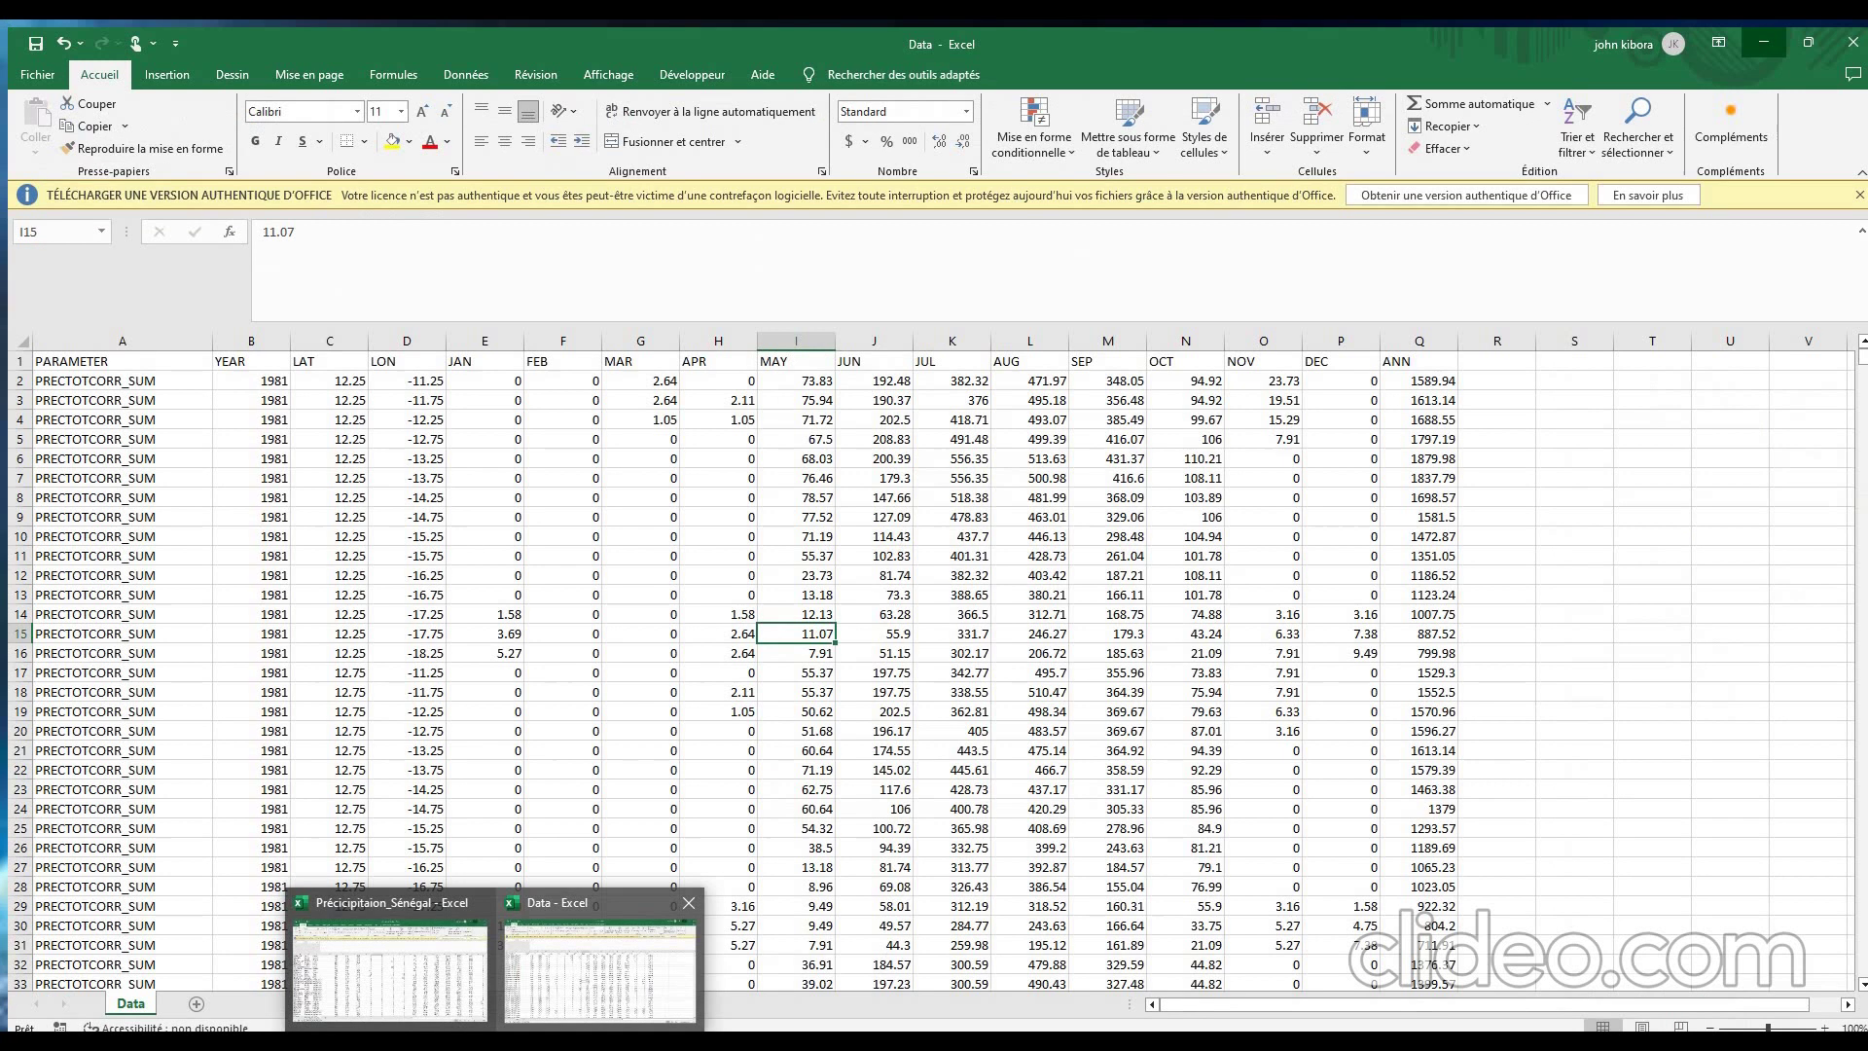
left_click(600, 958)
left_click(789, 625)
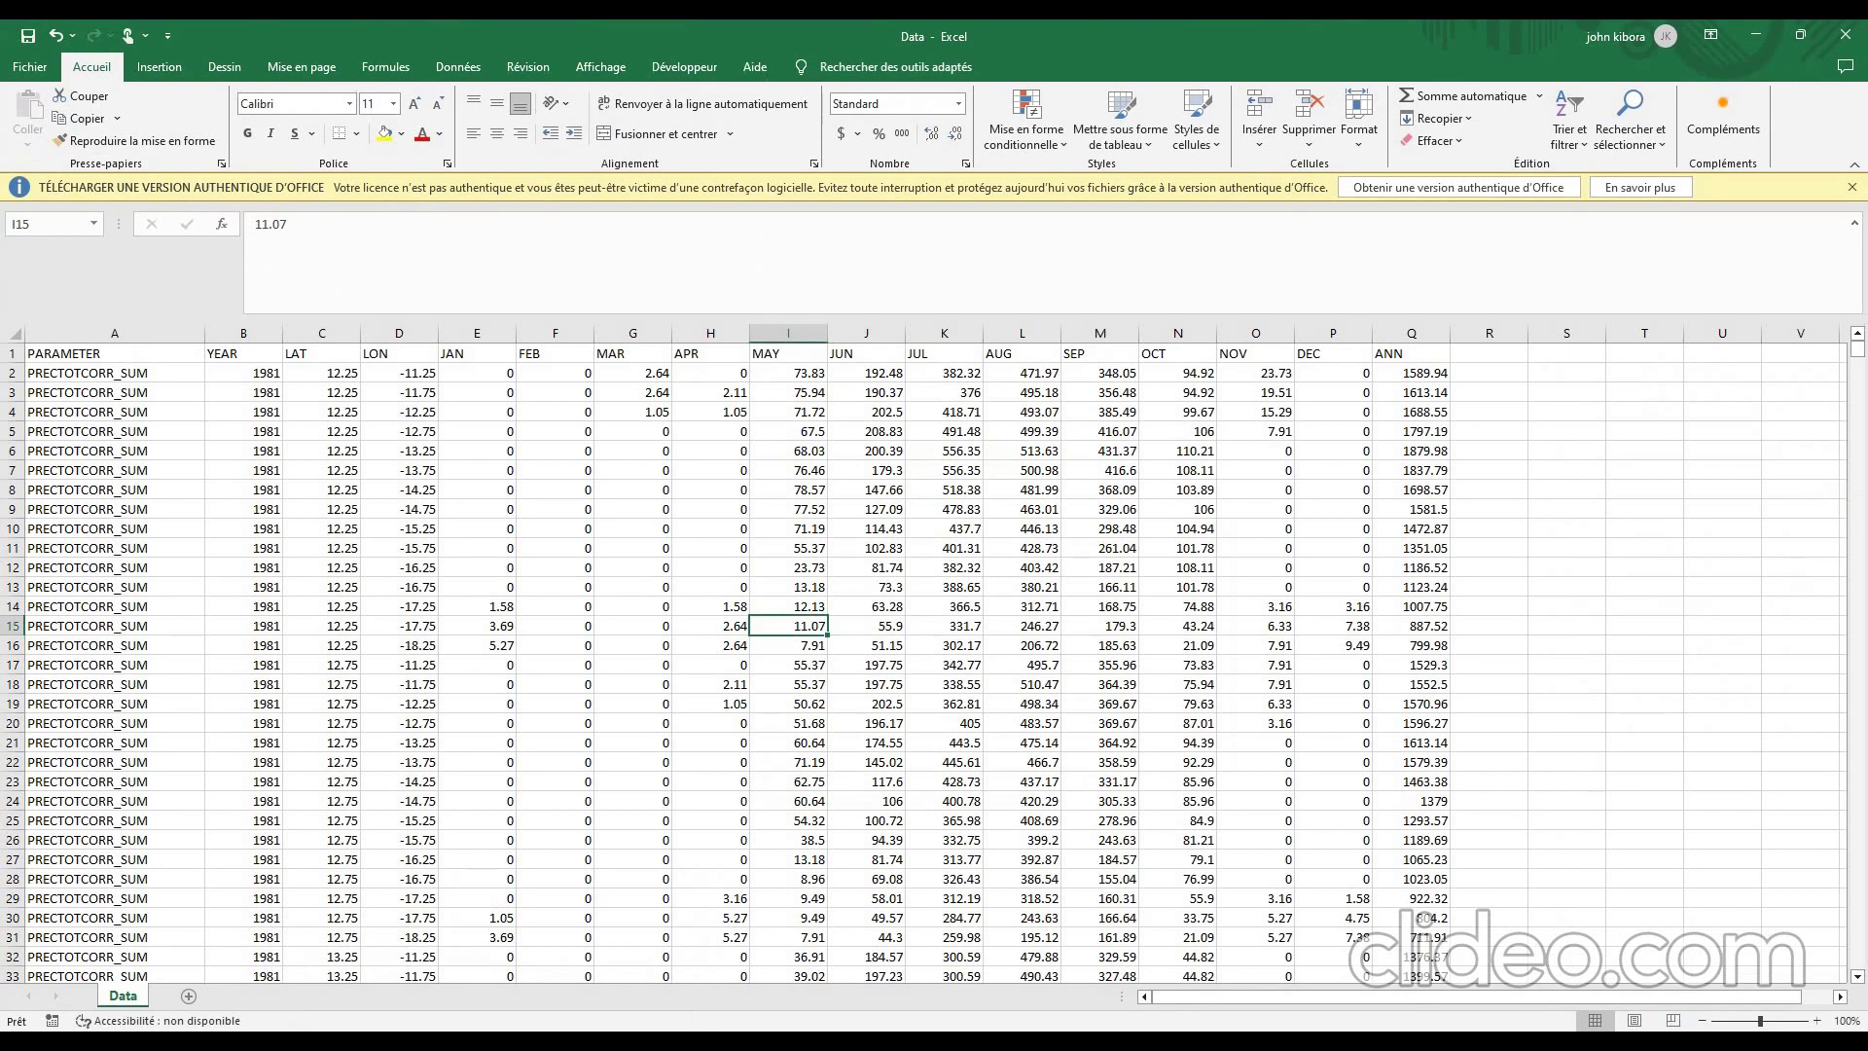
left_click_drag(322, 373, 477, 626)
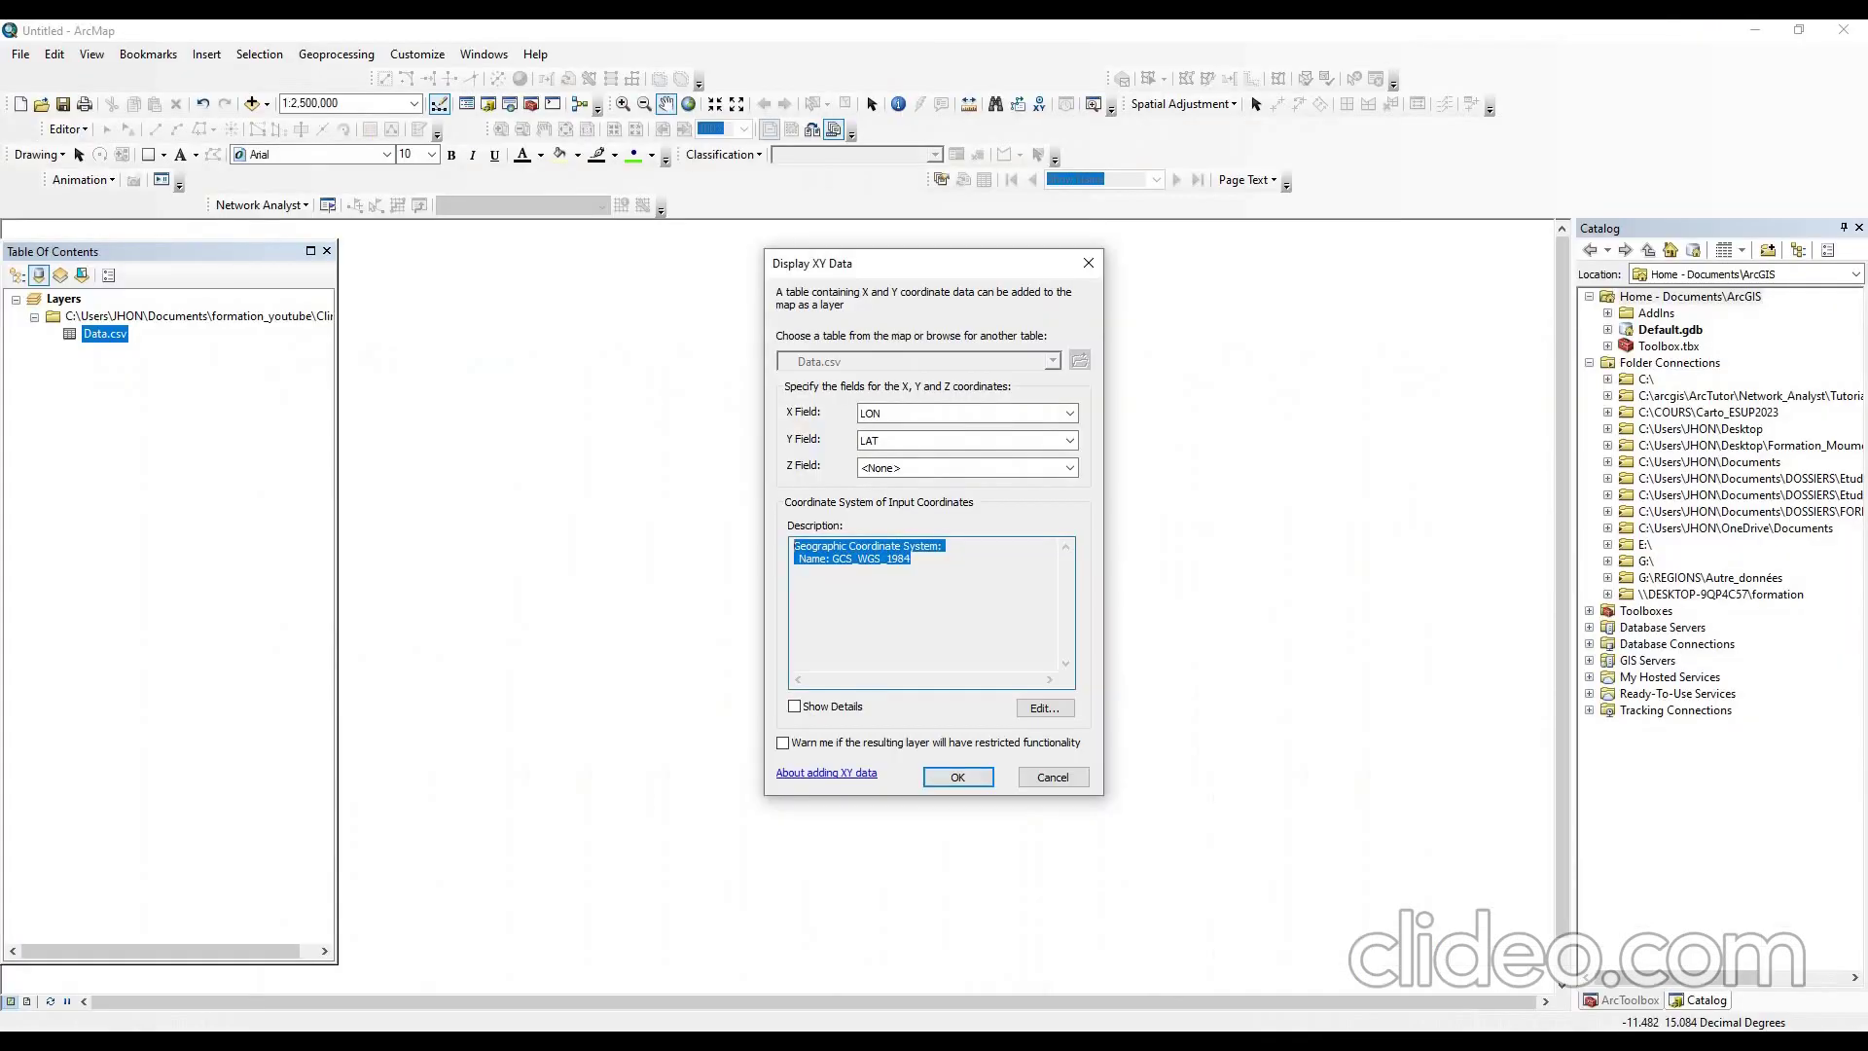
key("Return")
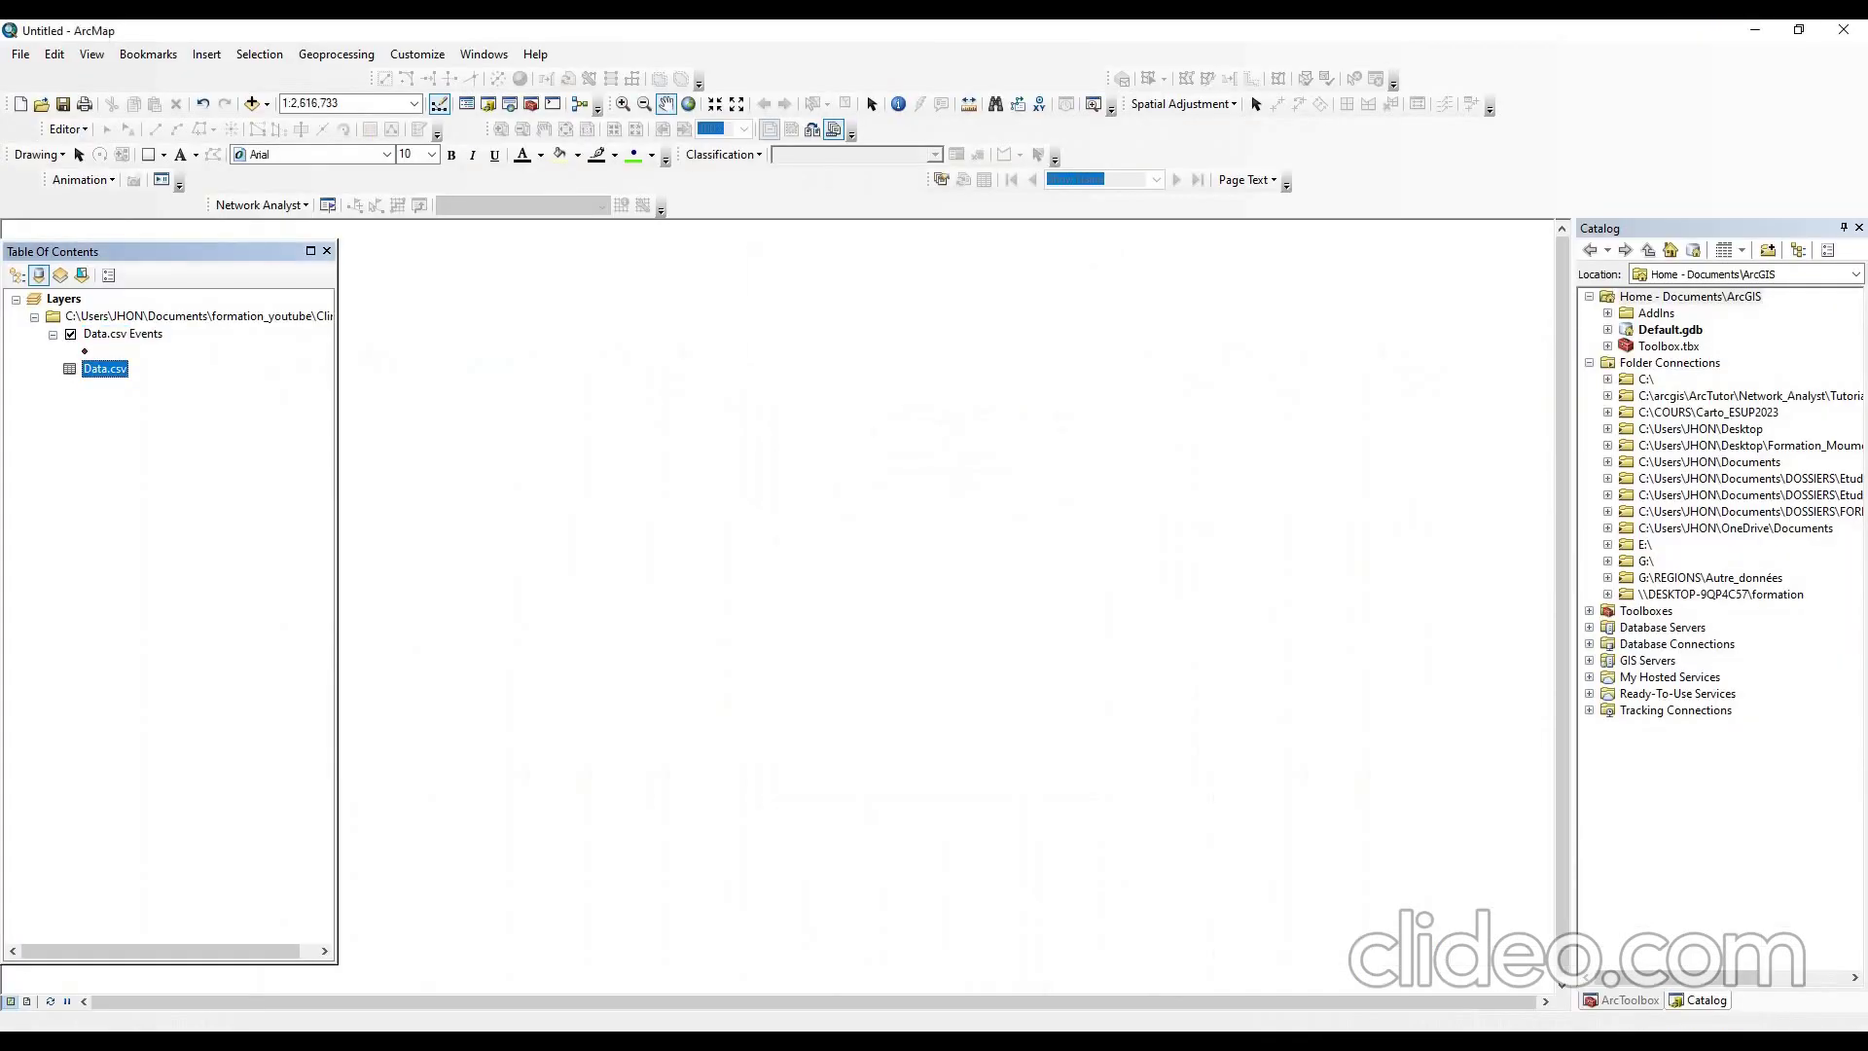
scroll(777, 584, "down", 3)
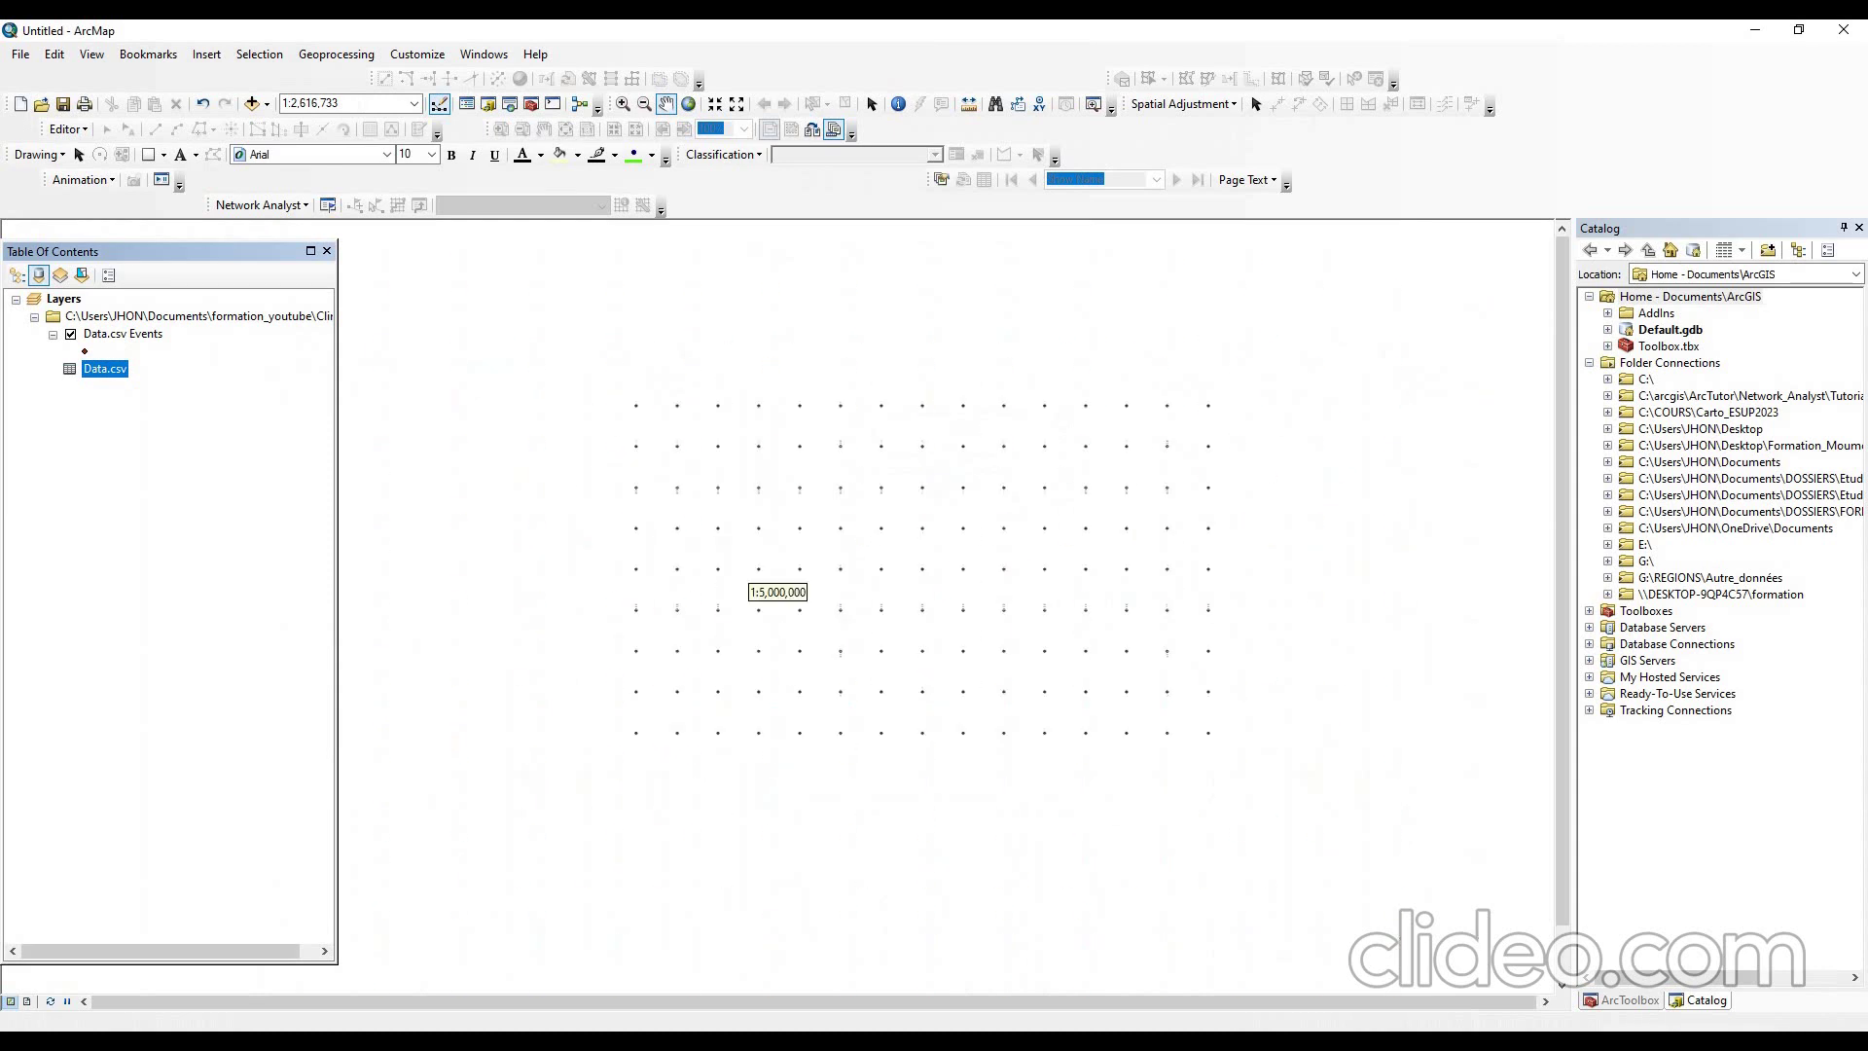
- Add the Arrondissment.shp shapefile from the Climat folder to the map beneath the precipitation points
left_click(623, 104)
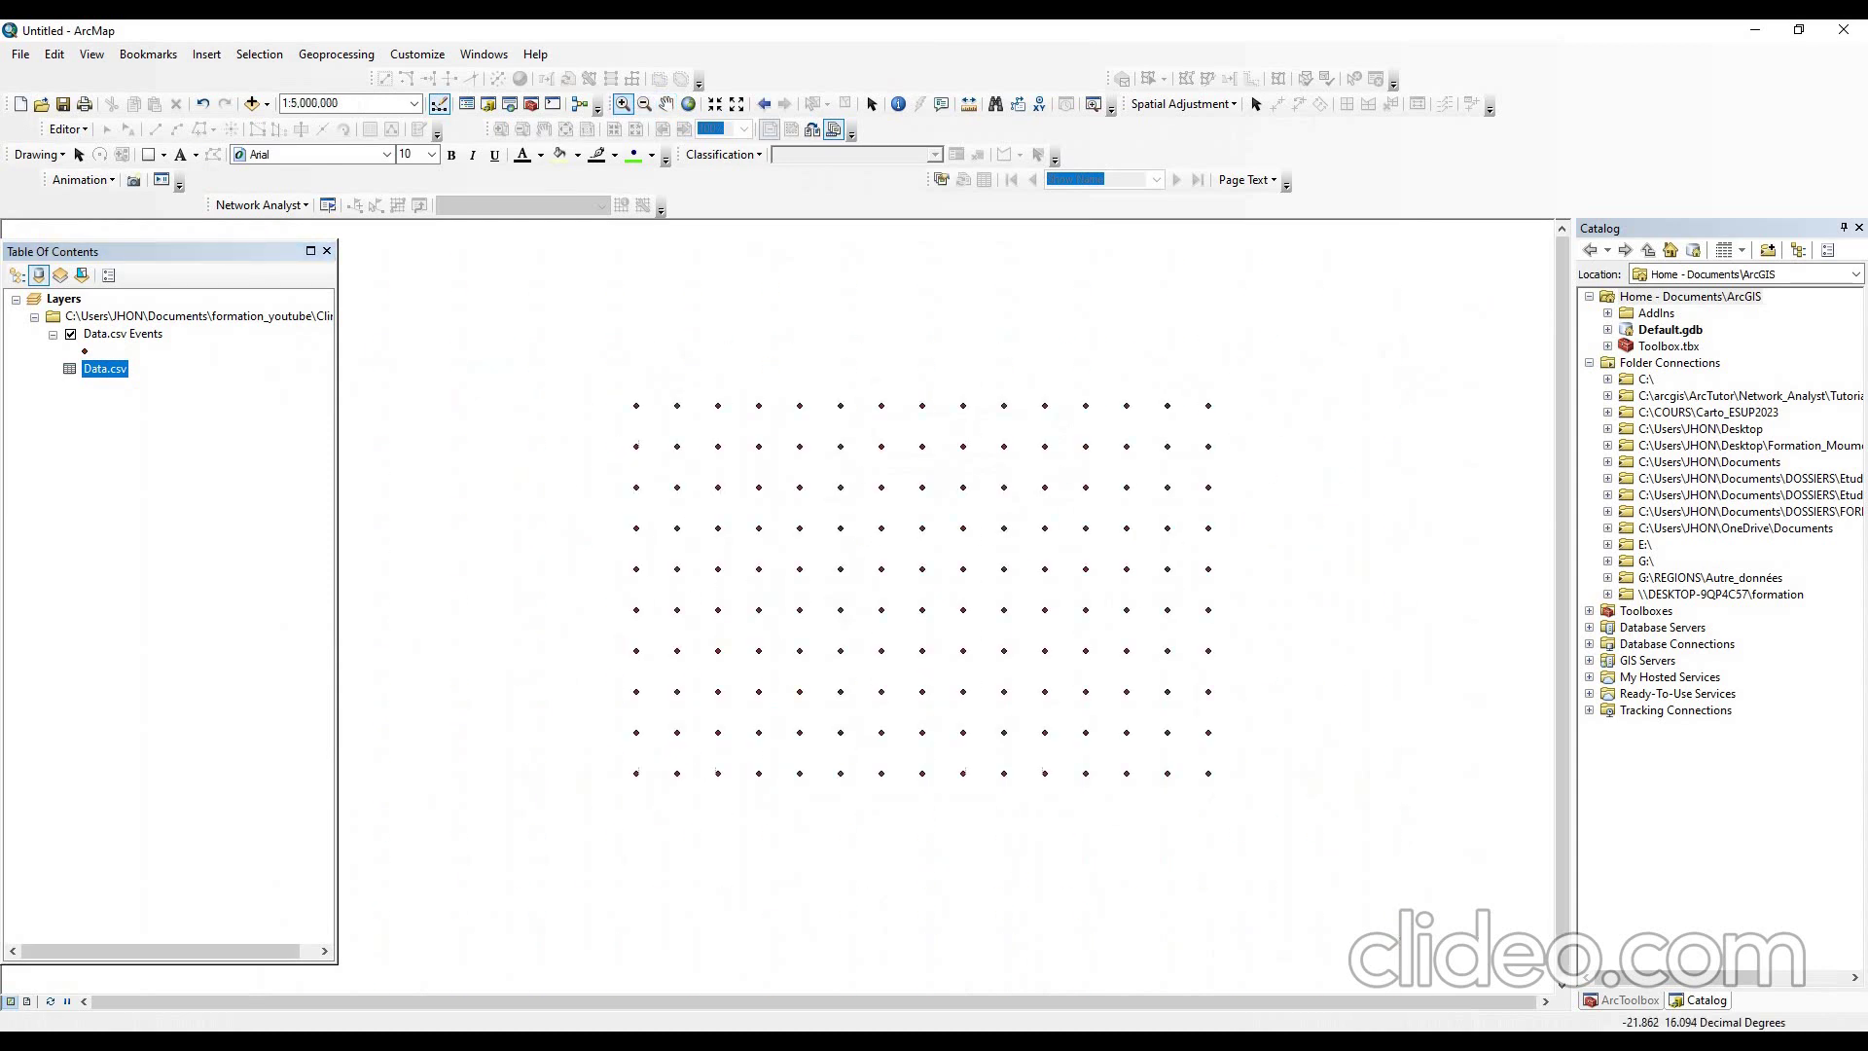
left_click(252, 103)
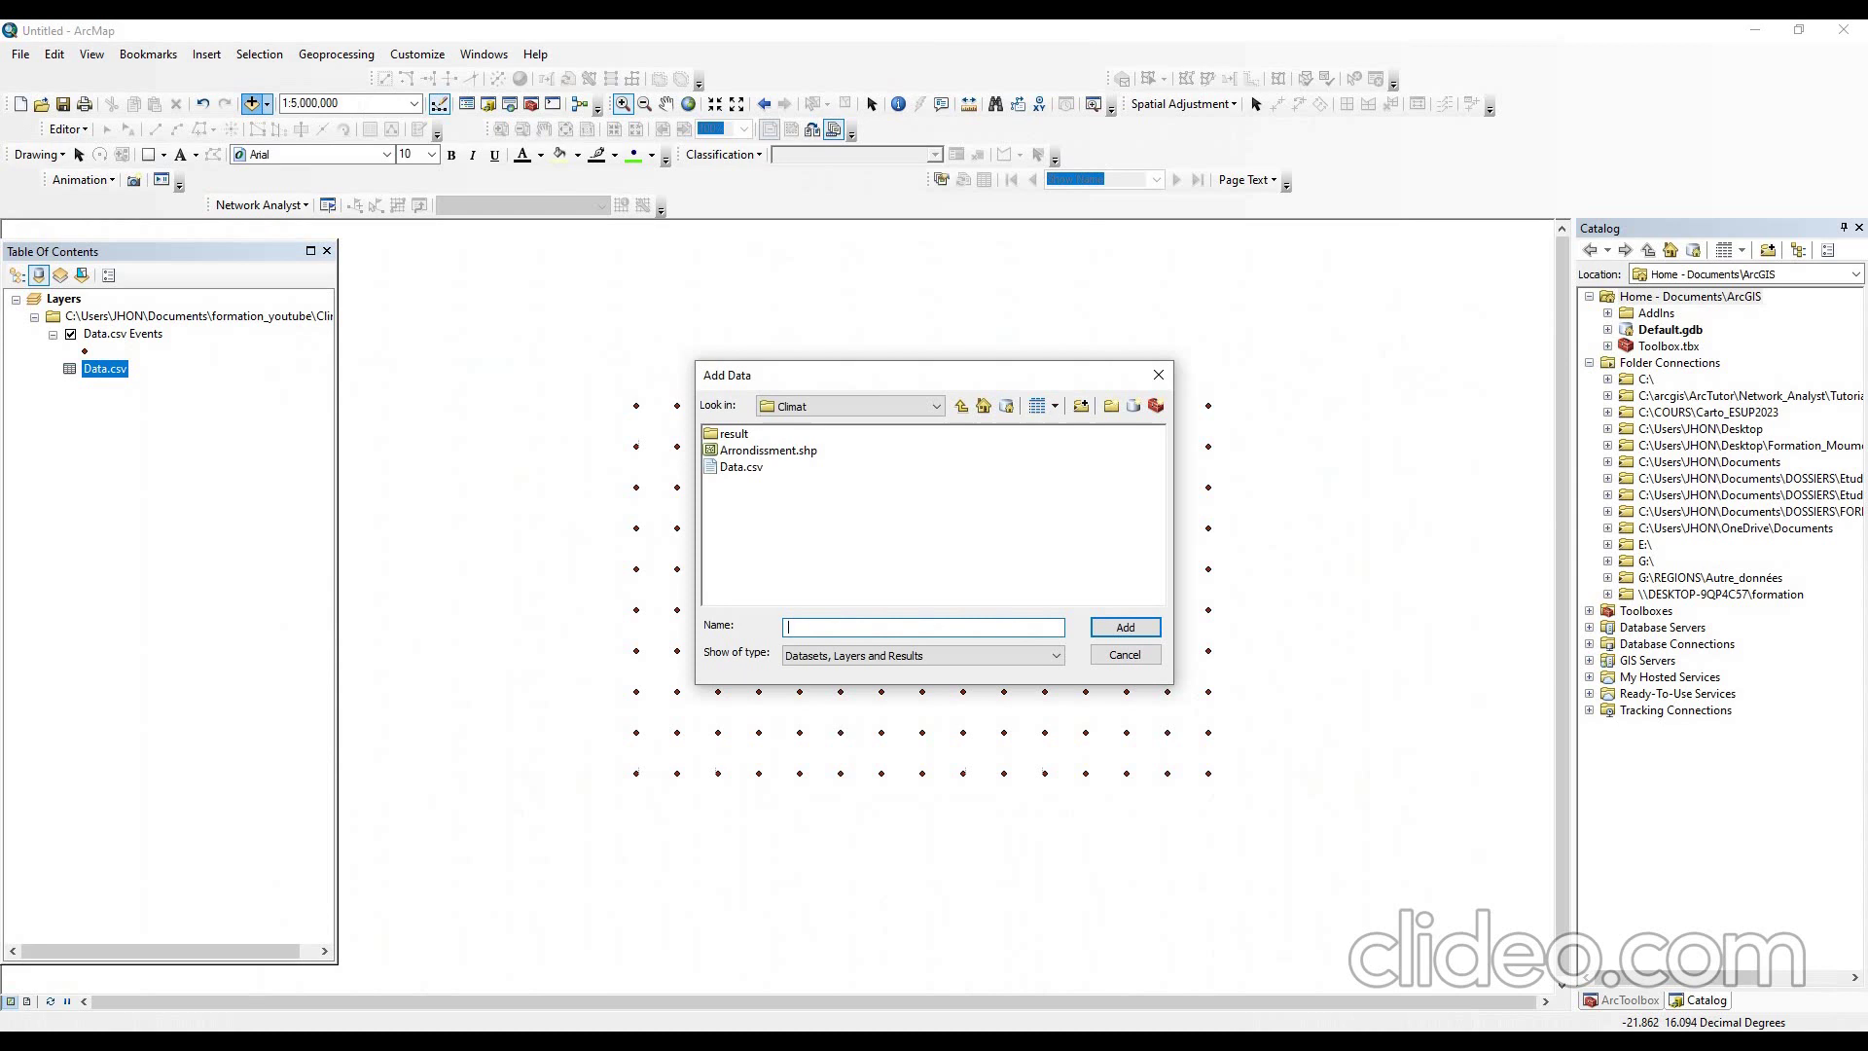
left_click(767, 450)
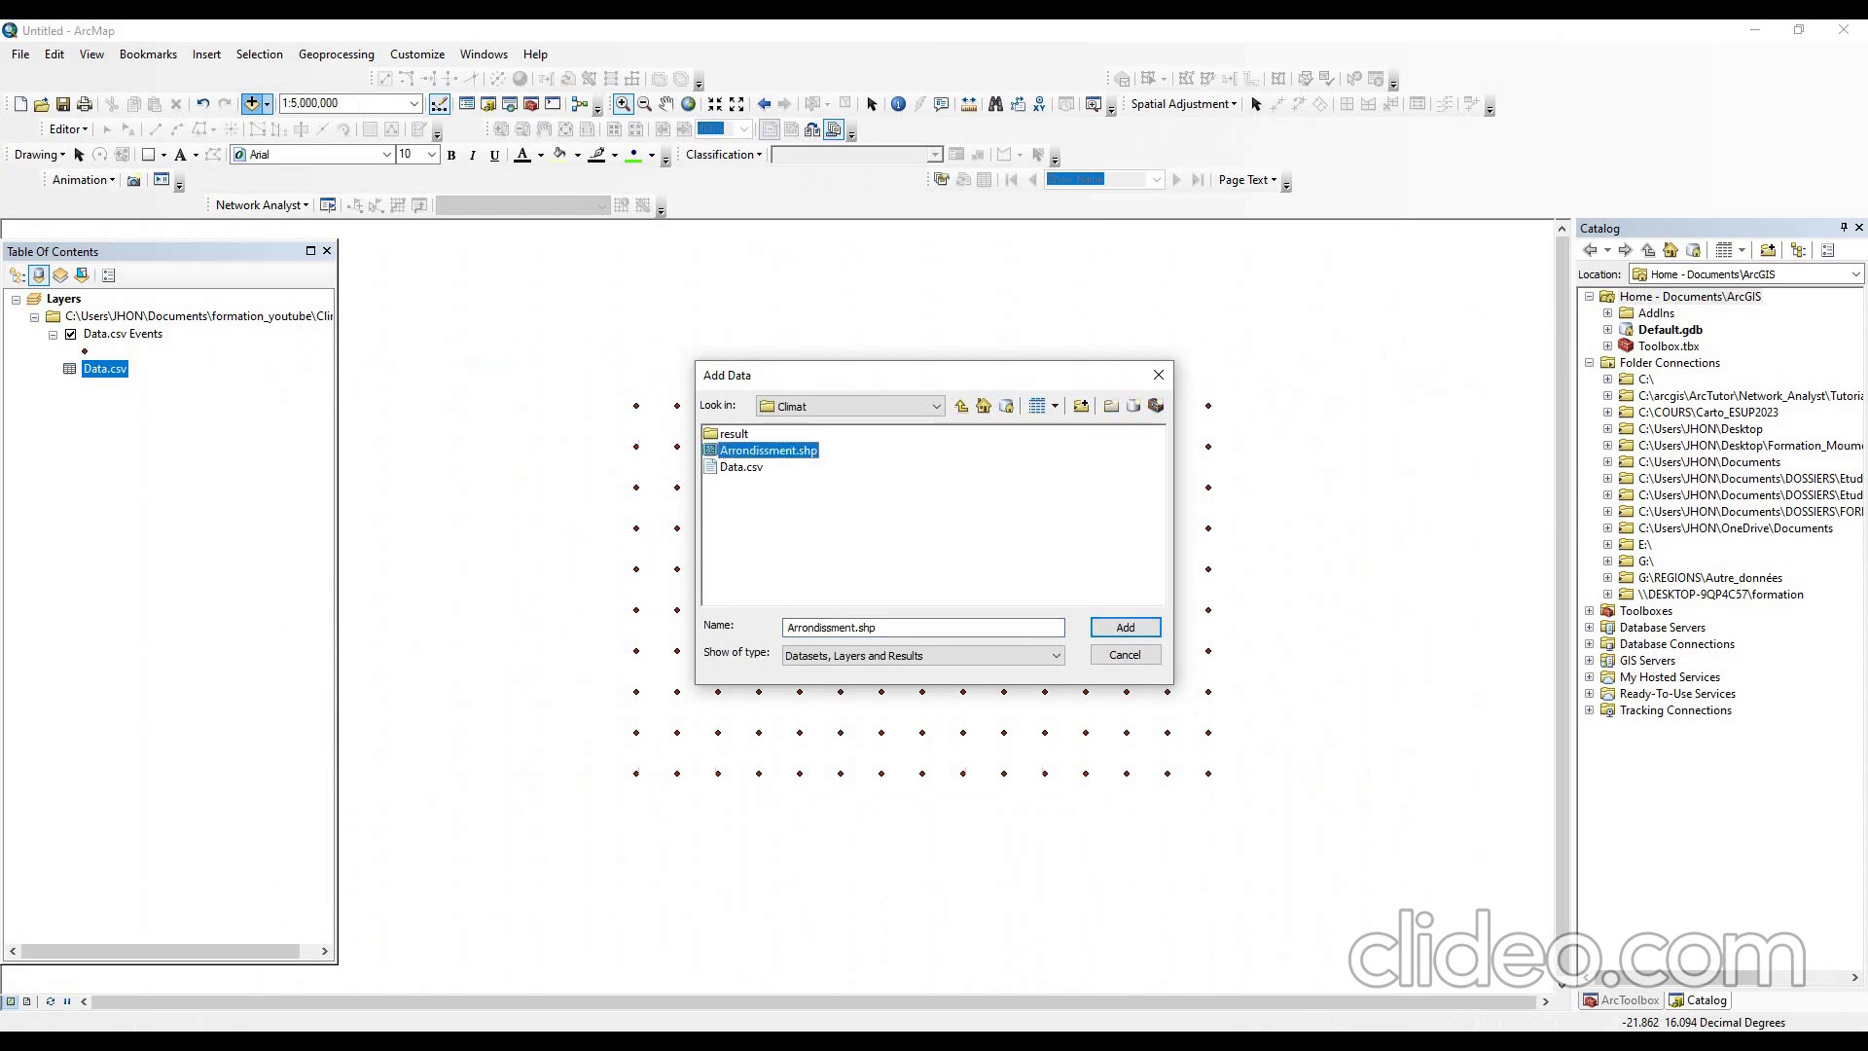
left_click(1124, 627)
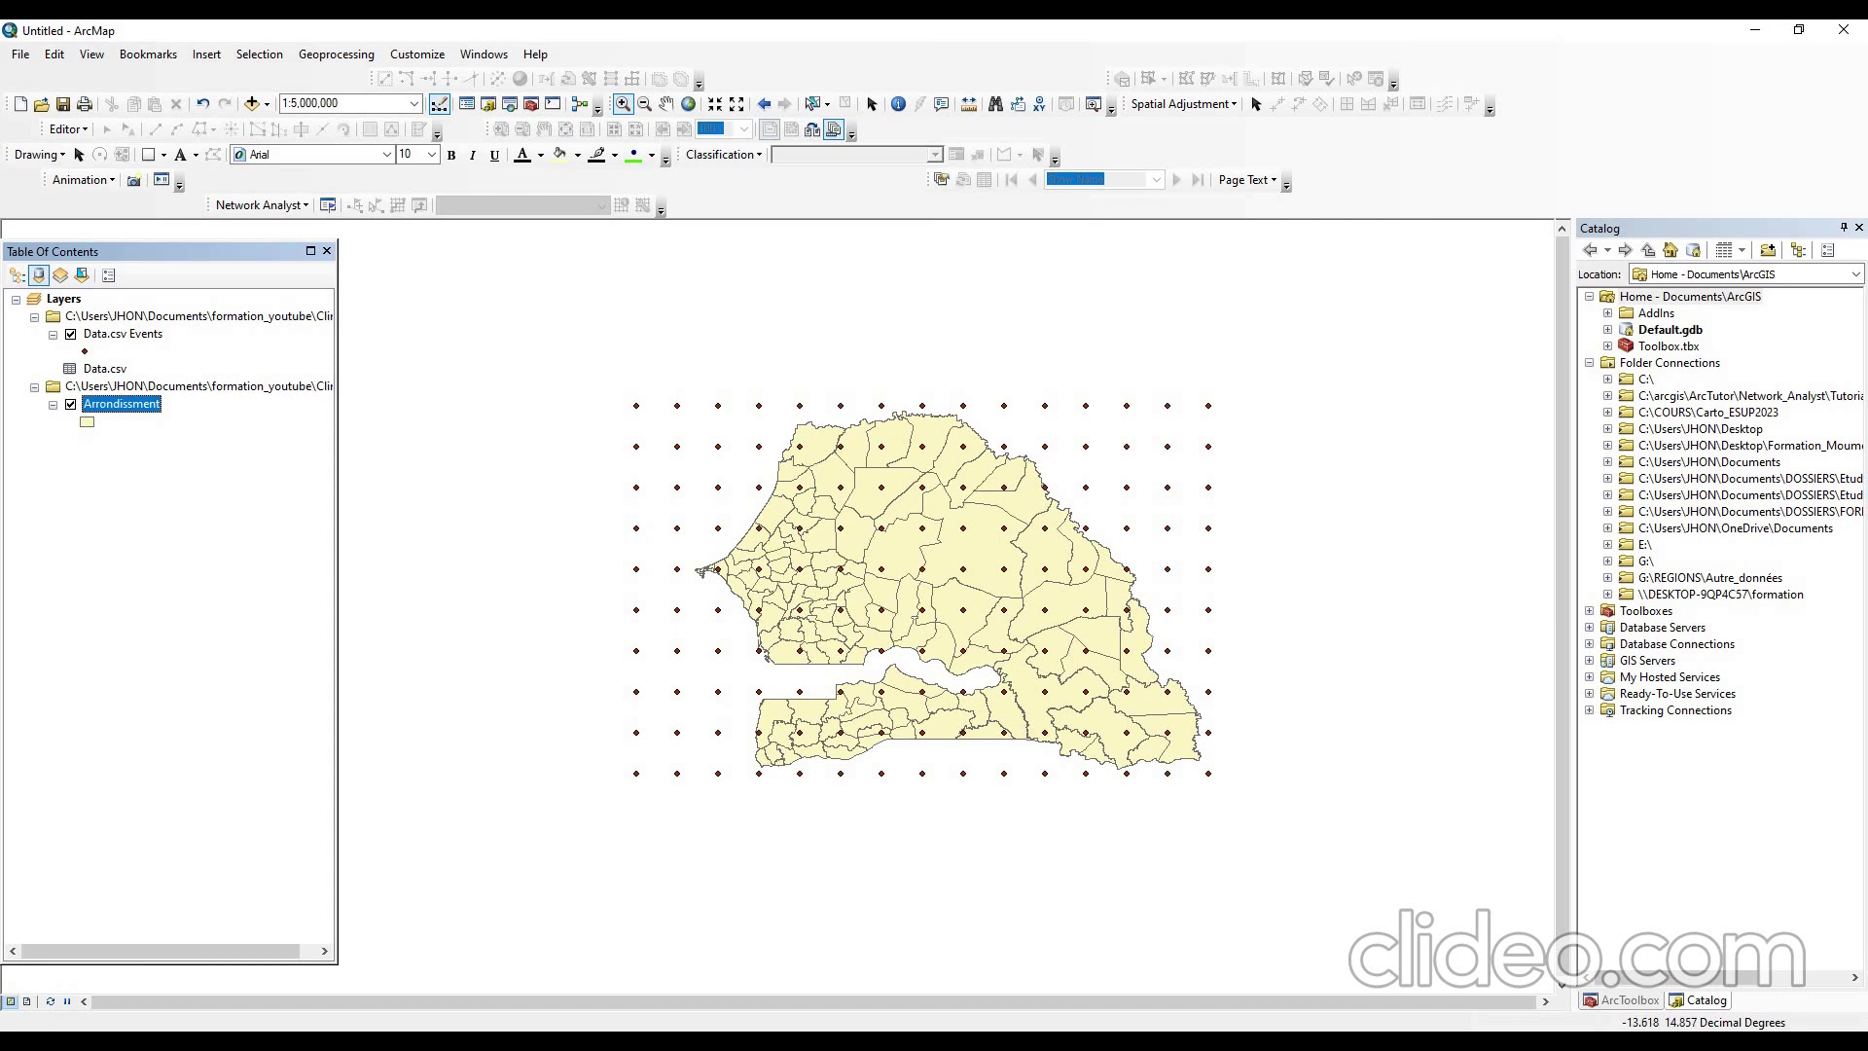
scroll(1018, 565, "down", 1)
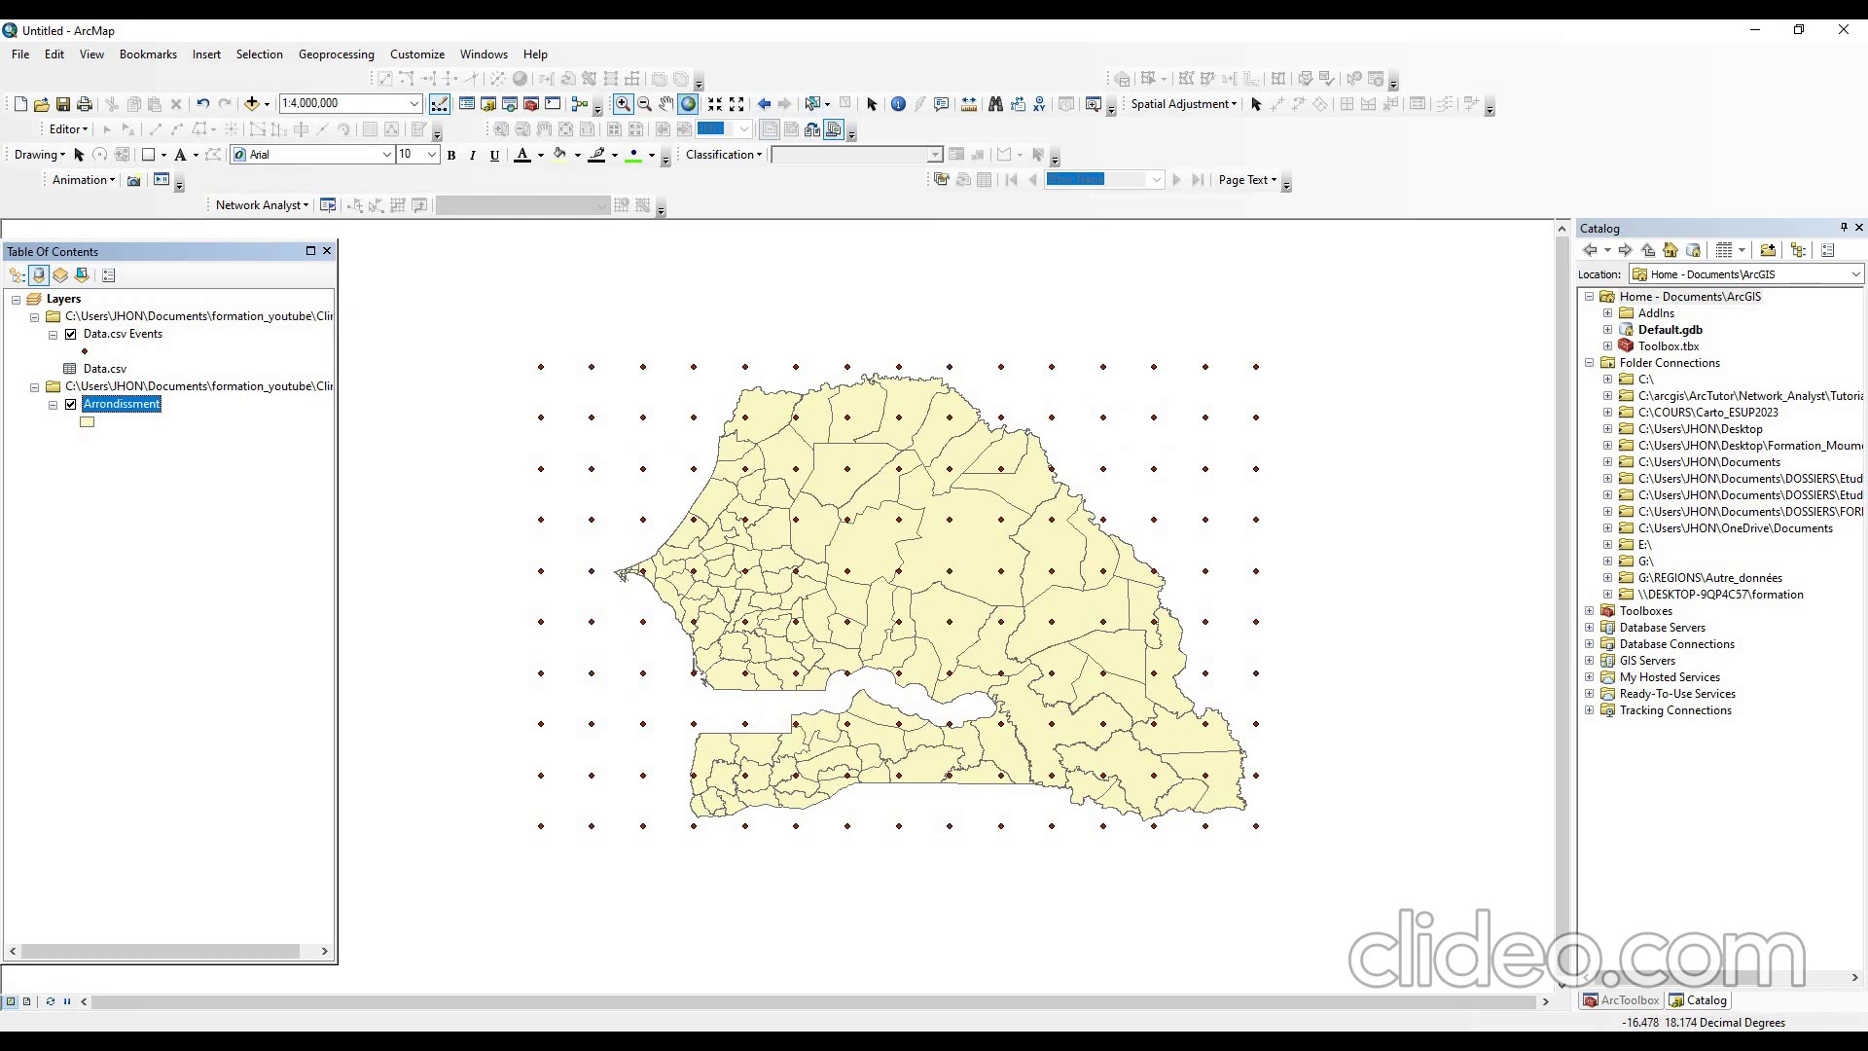
- Identify a grid point on the northern edge of the Data.csv Events layer and examine its list of precipitation records
left_click(898, 103)
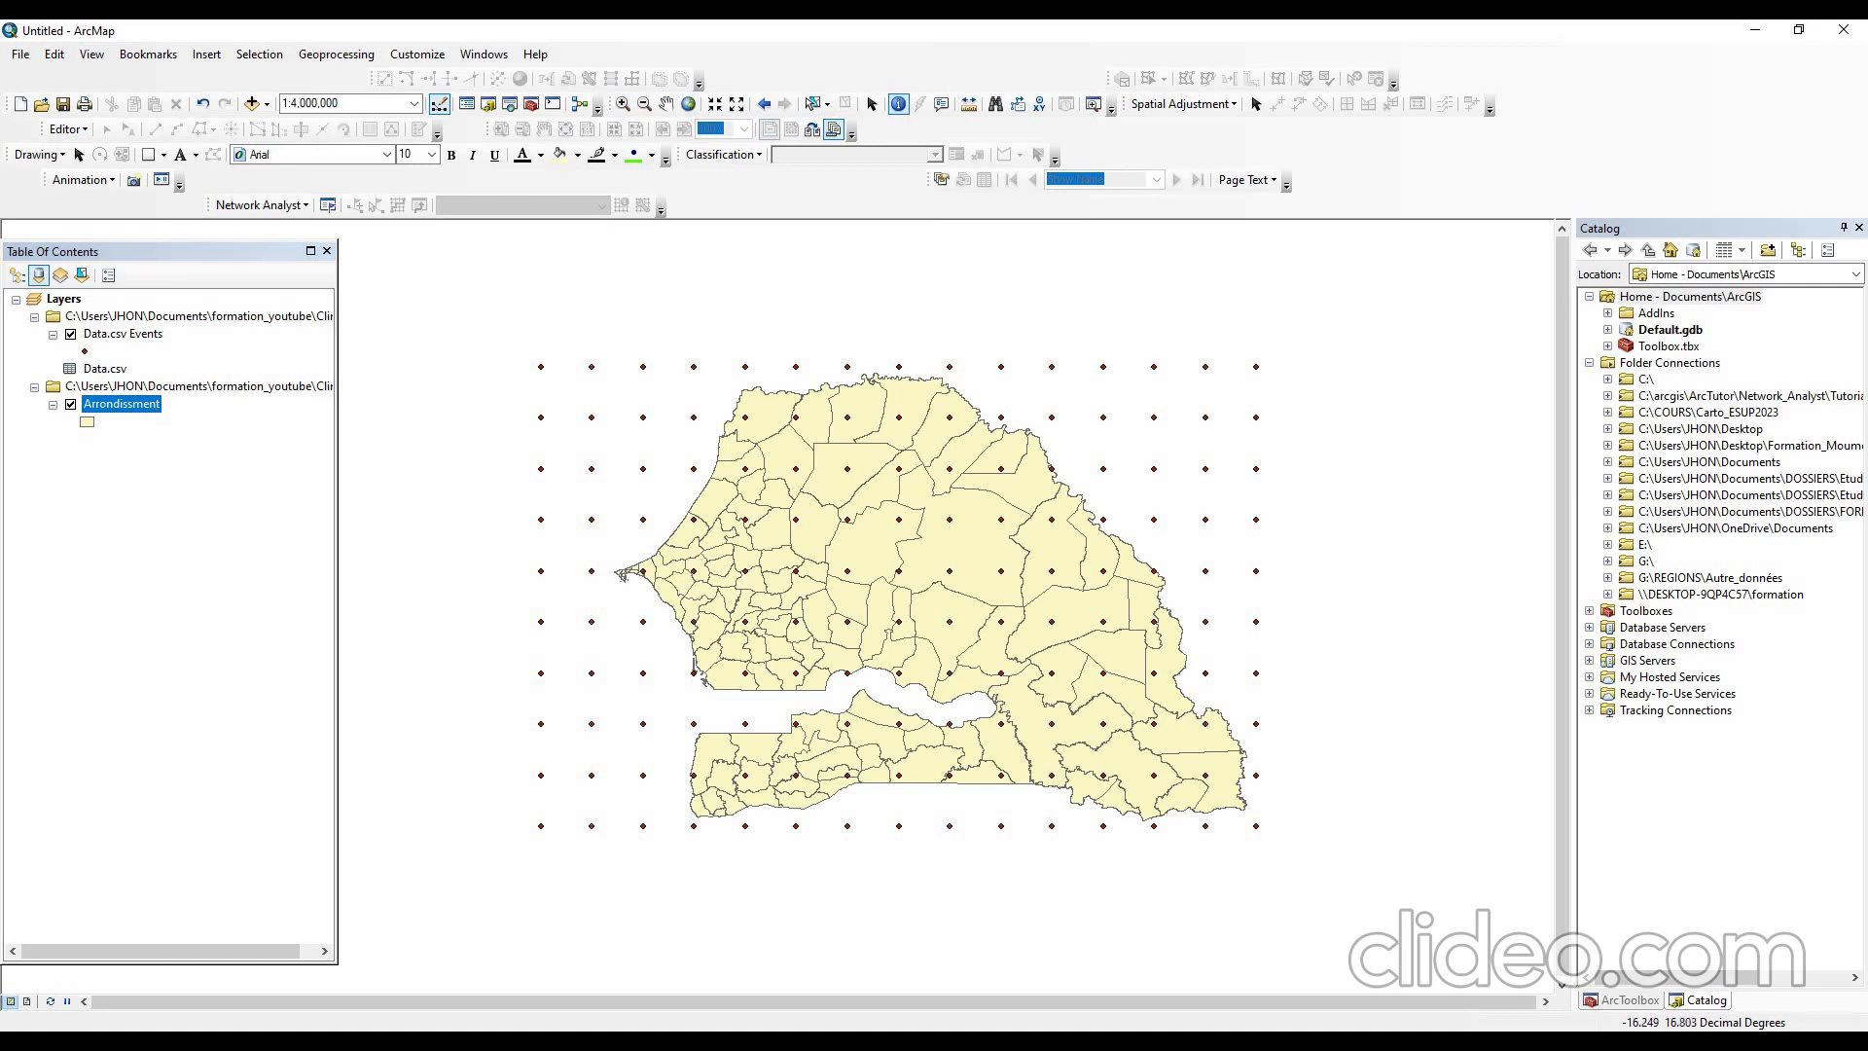
left_click(745, 367)
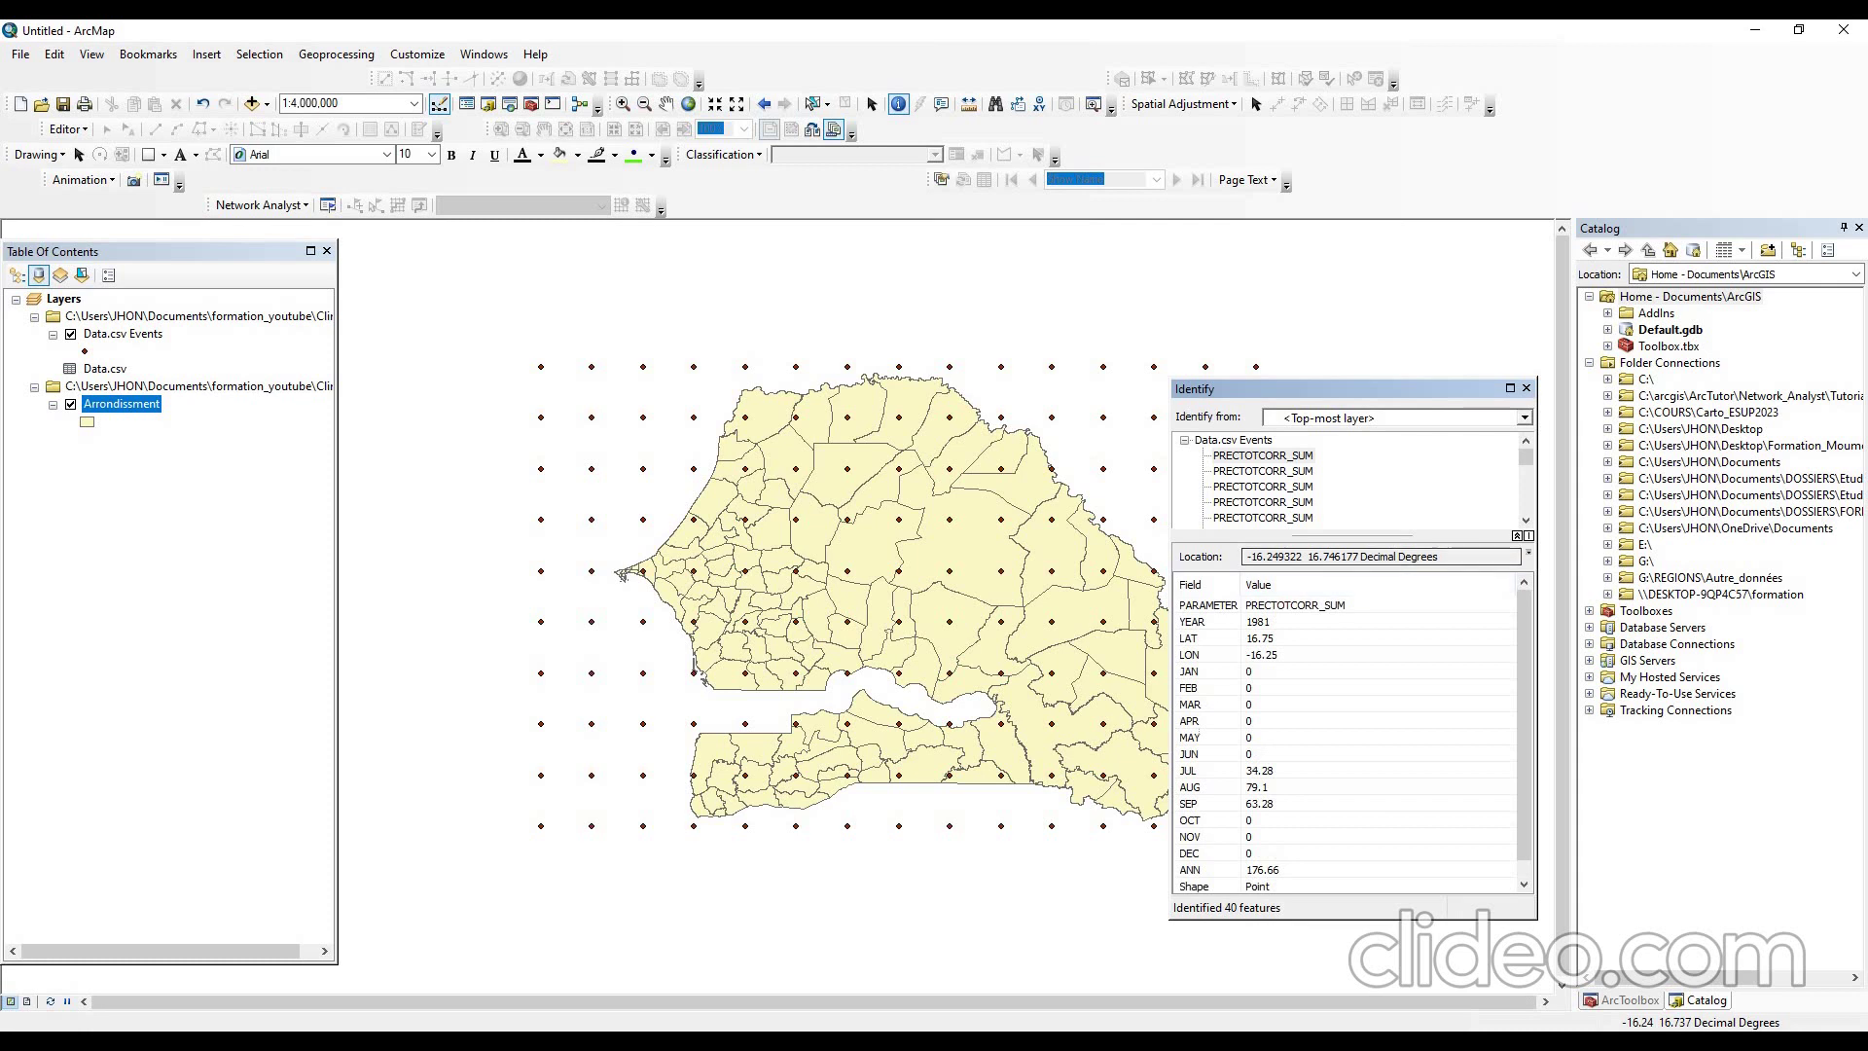
left_click_drag(1352, 534, 1352, 716)
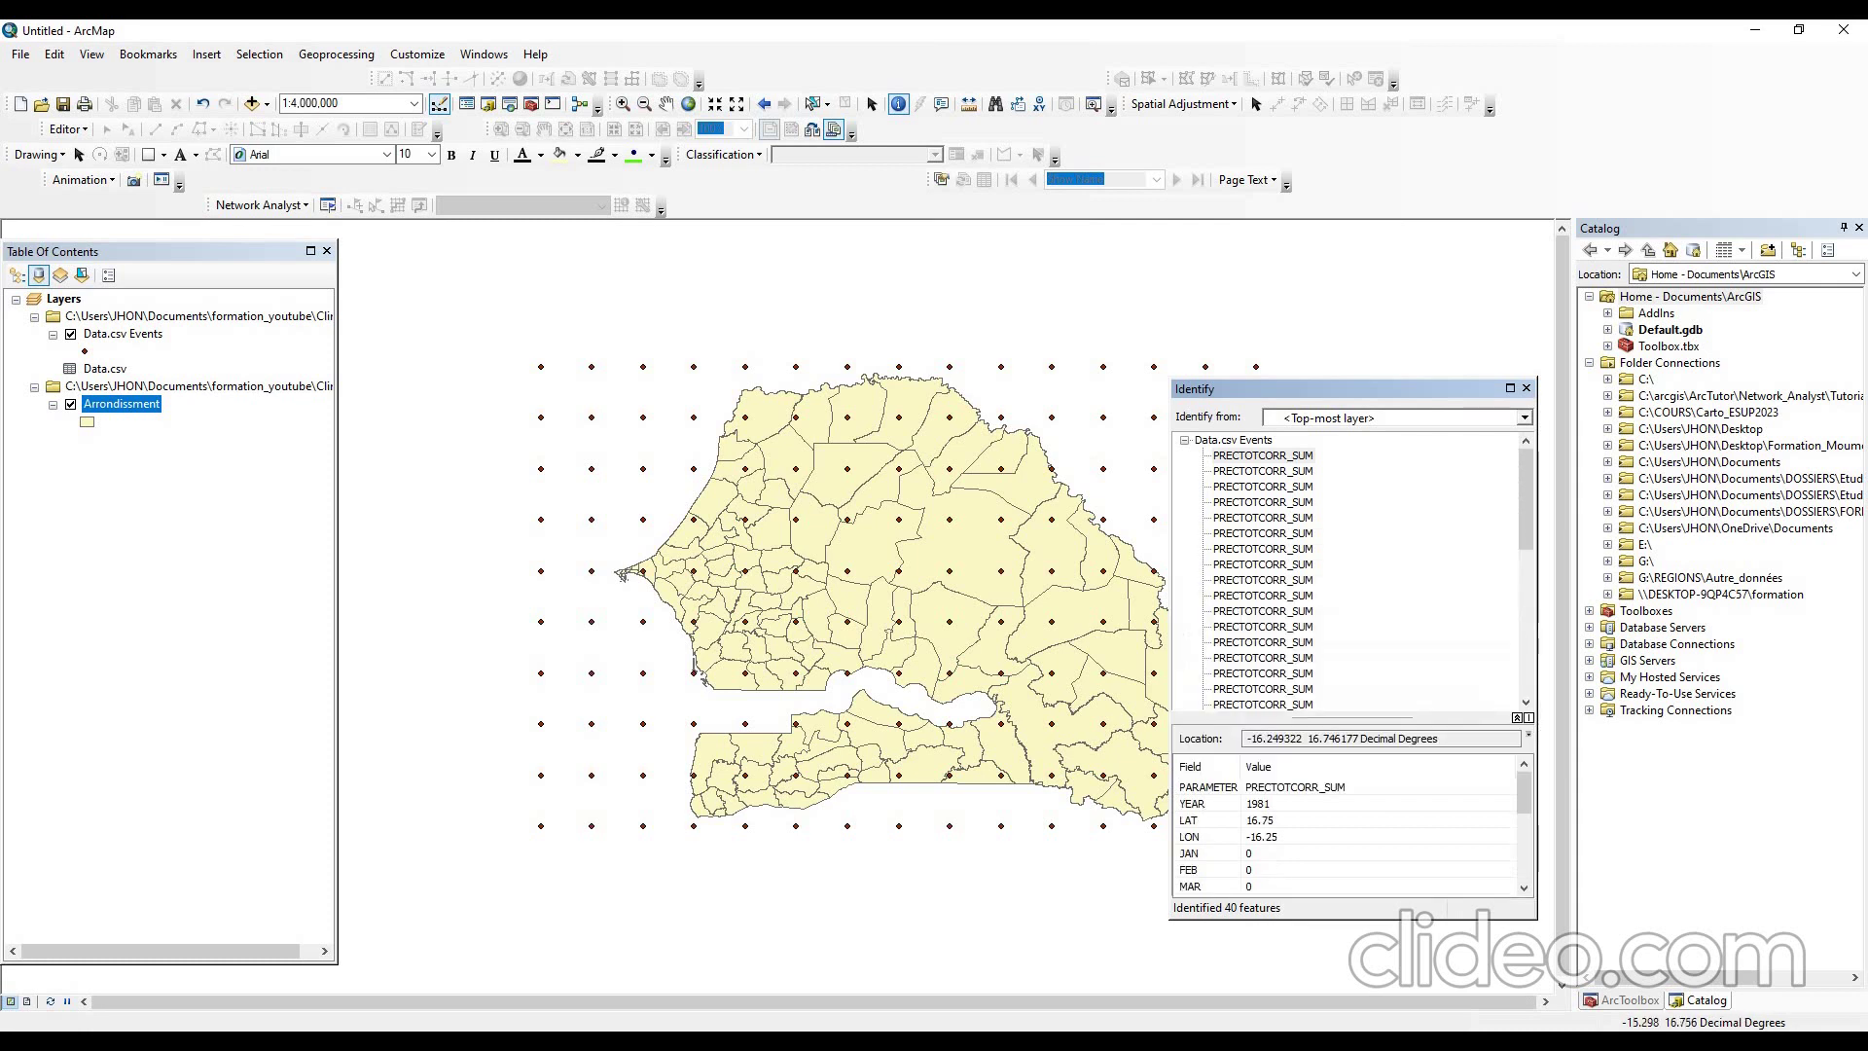
scroll(1348, 572, "down", 8)
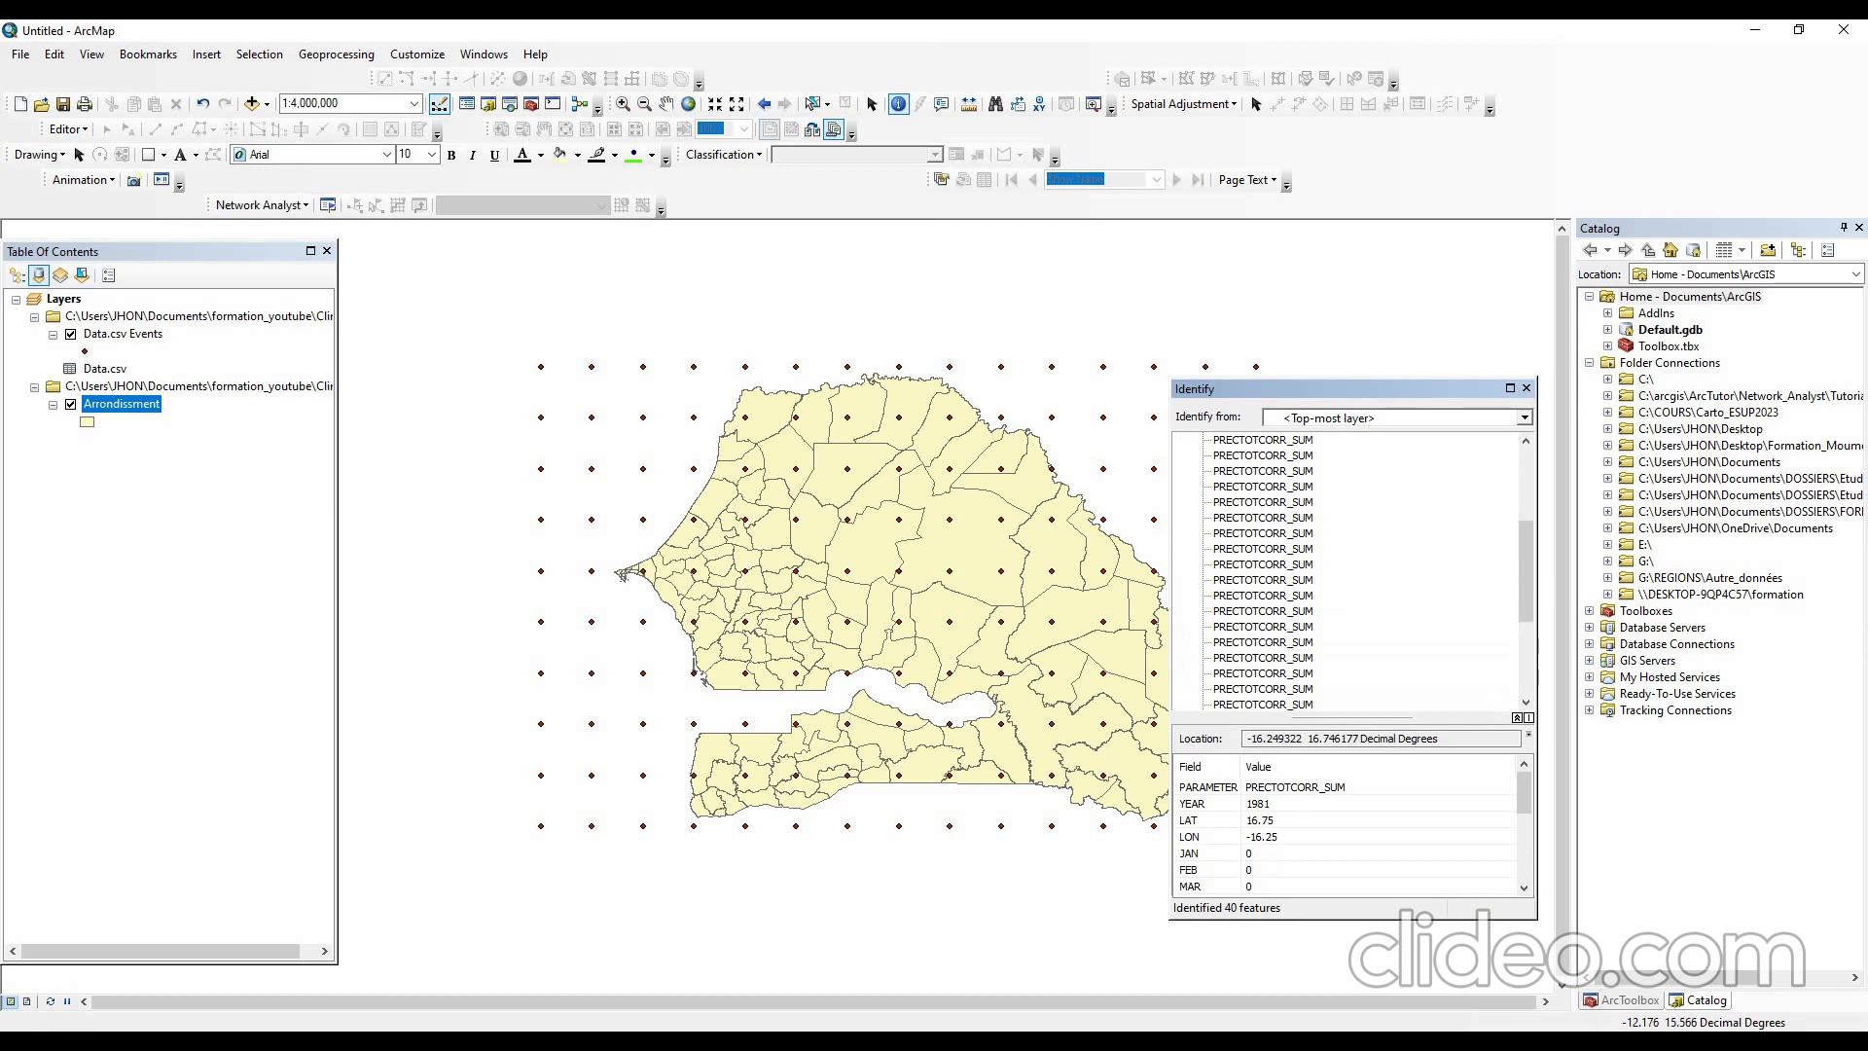
scroll(1347, 572, "up", 5)
left_click(1525, 388)
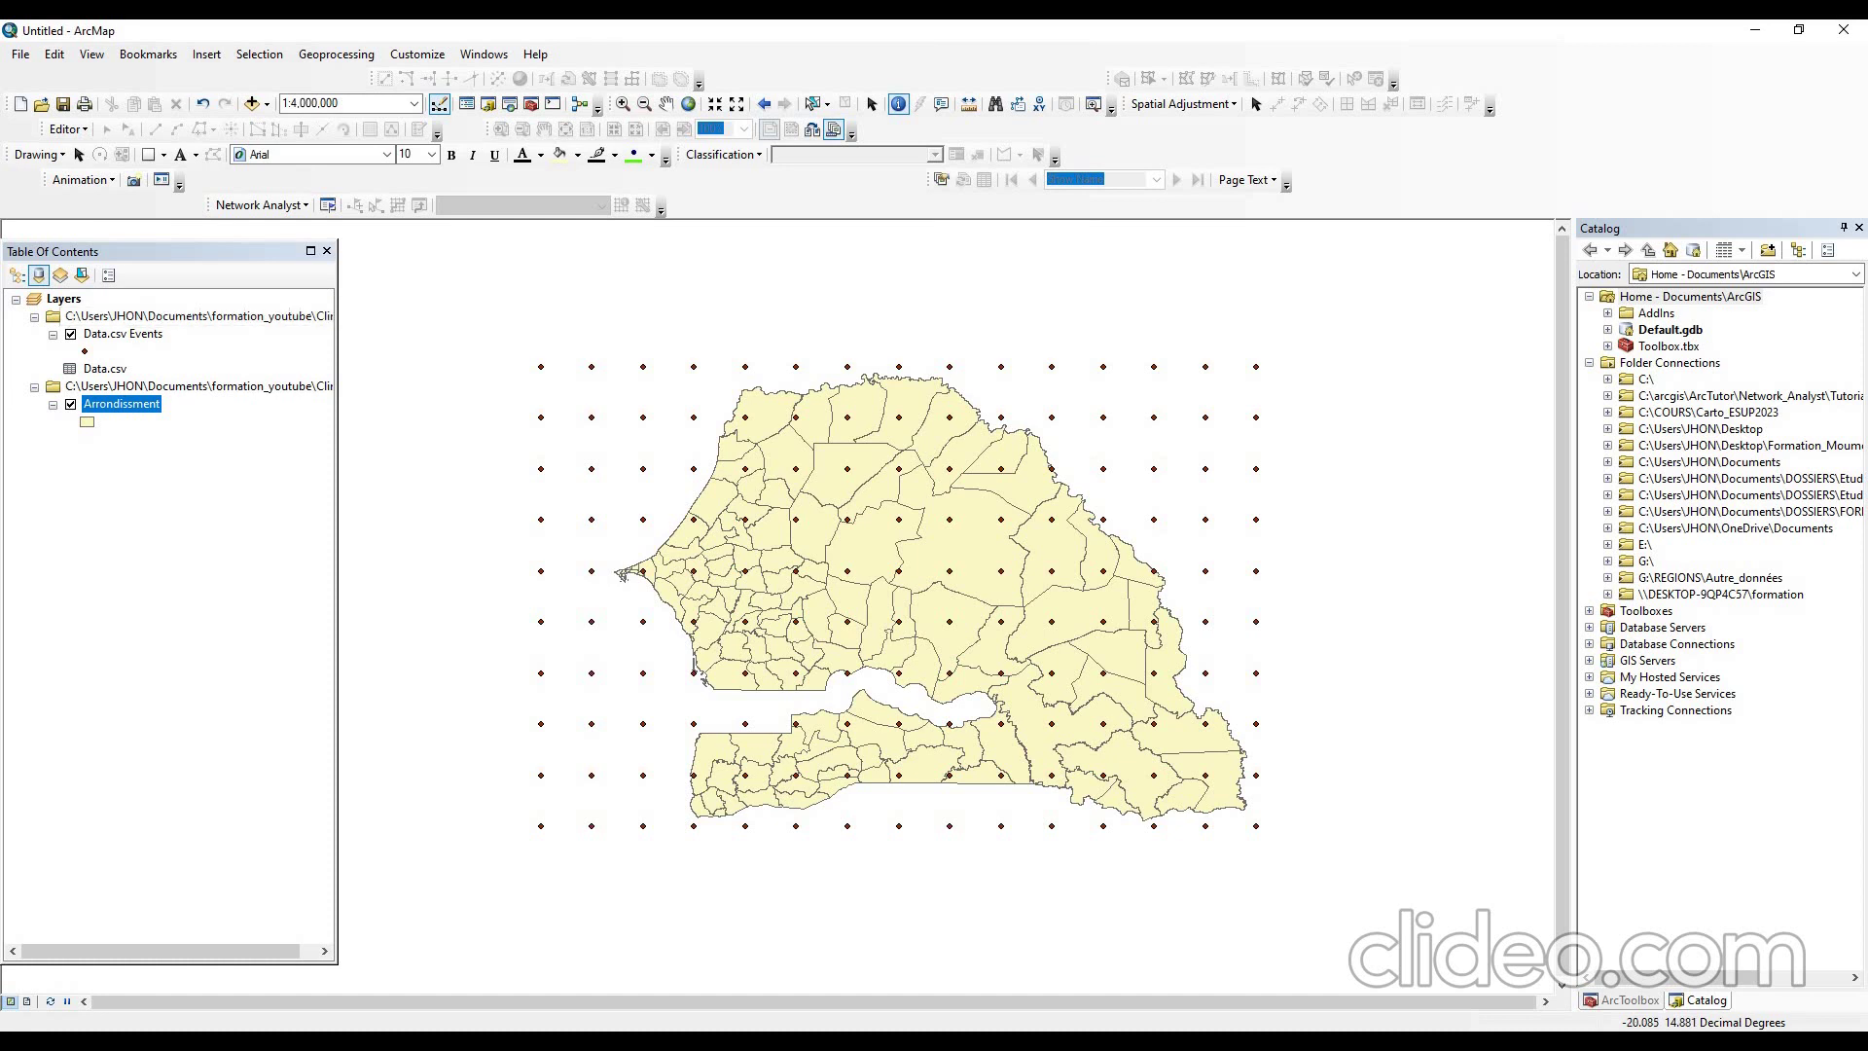
- Export all features of Data.csv Events to a shapefile named Data in the Climat folder, using the layer's source coordinate system
right_click(101, 333)
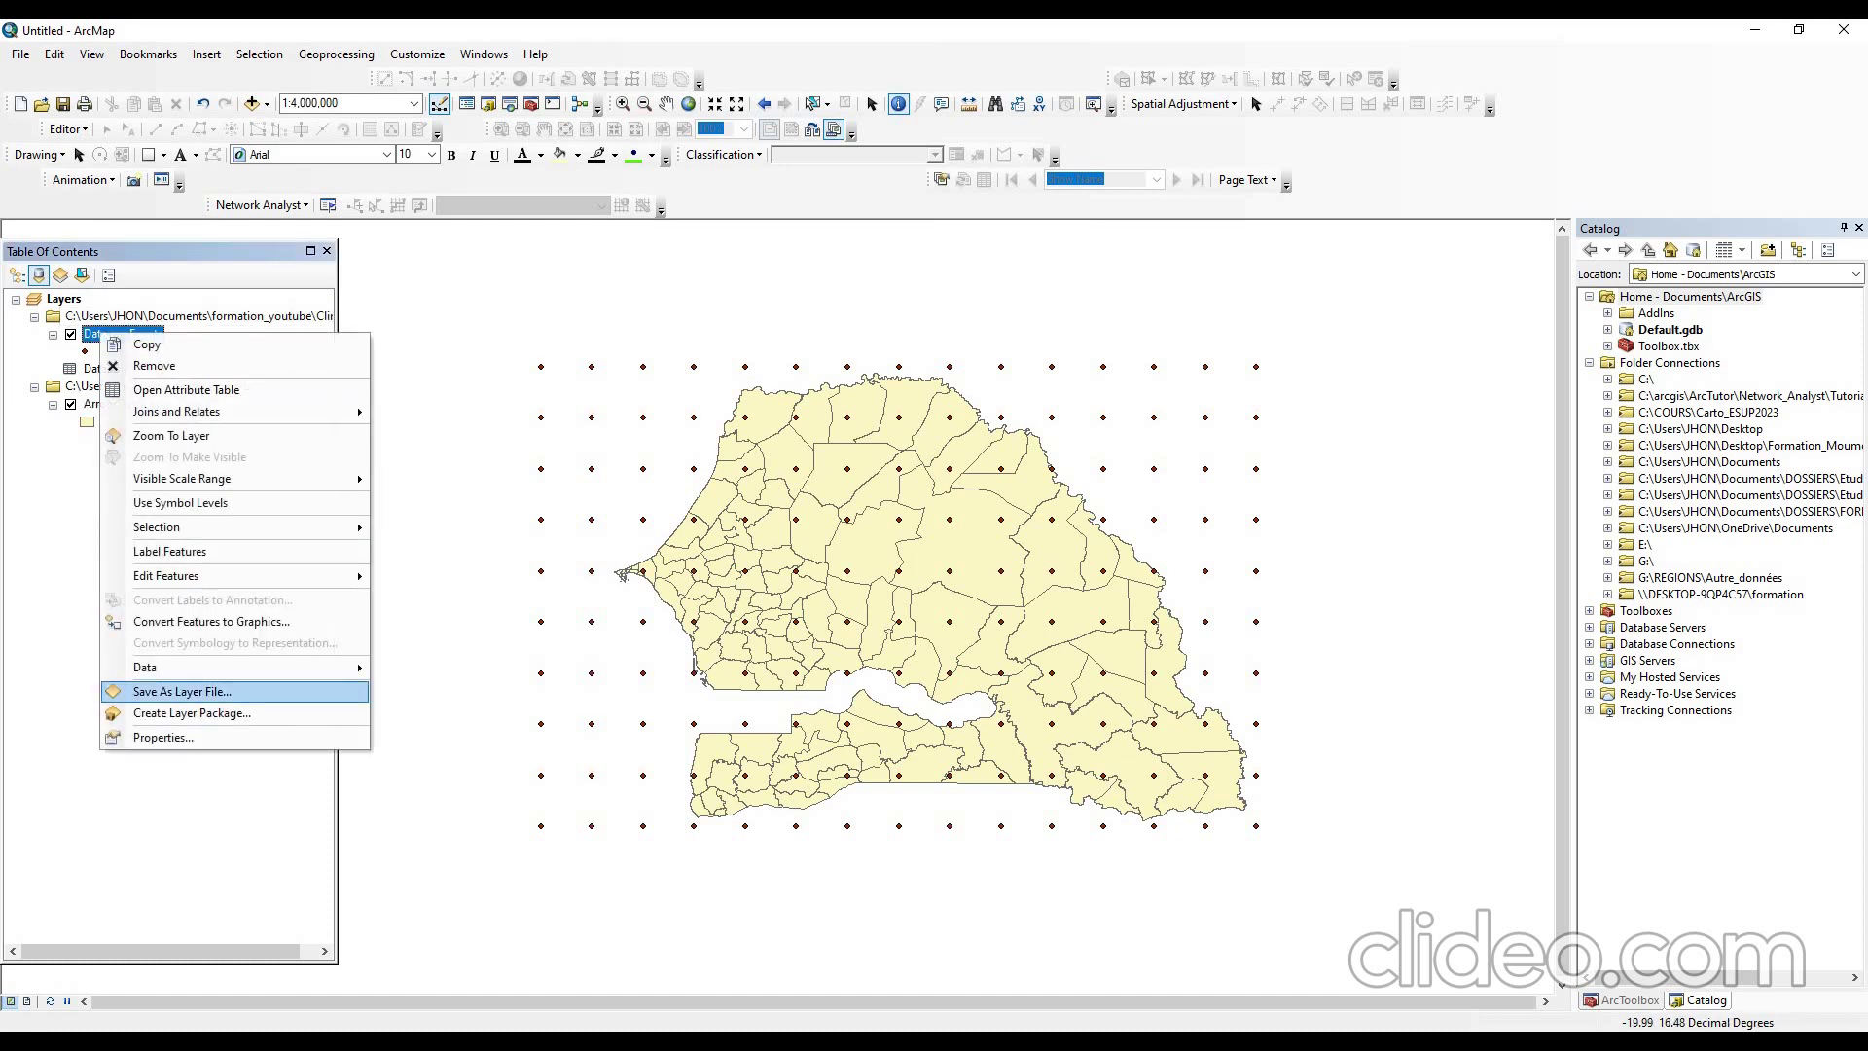
mouse_move(195, 667)
left_click(437, 691)
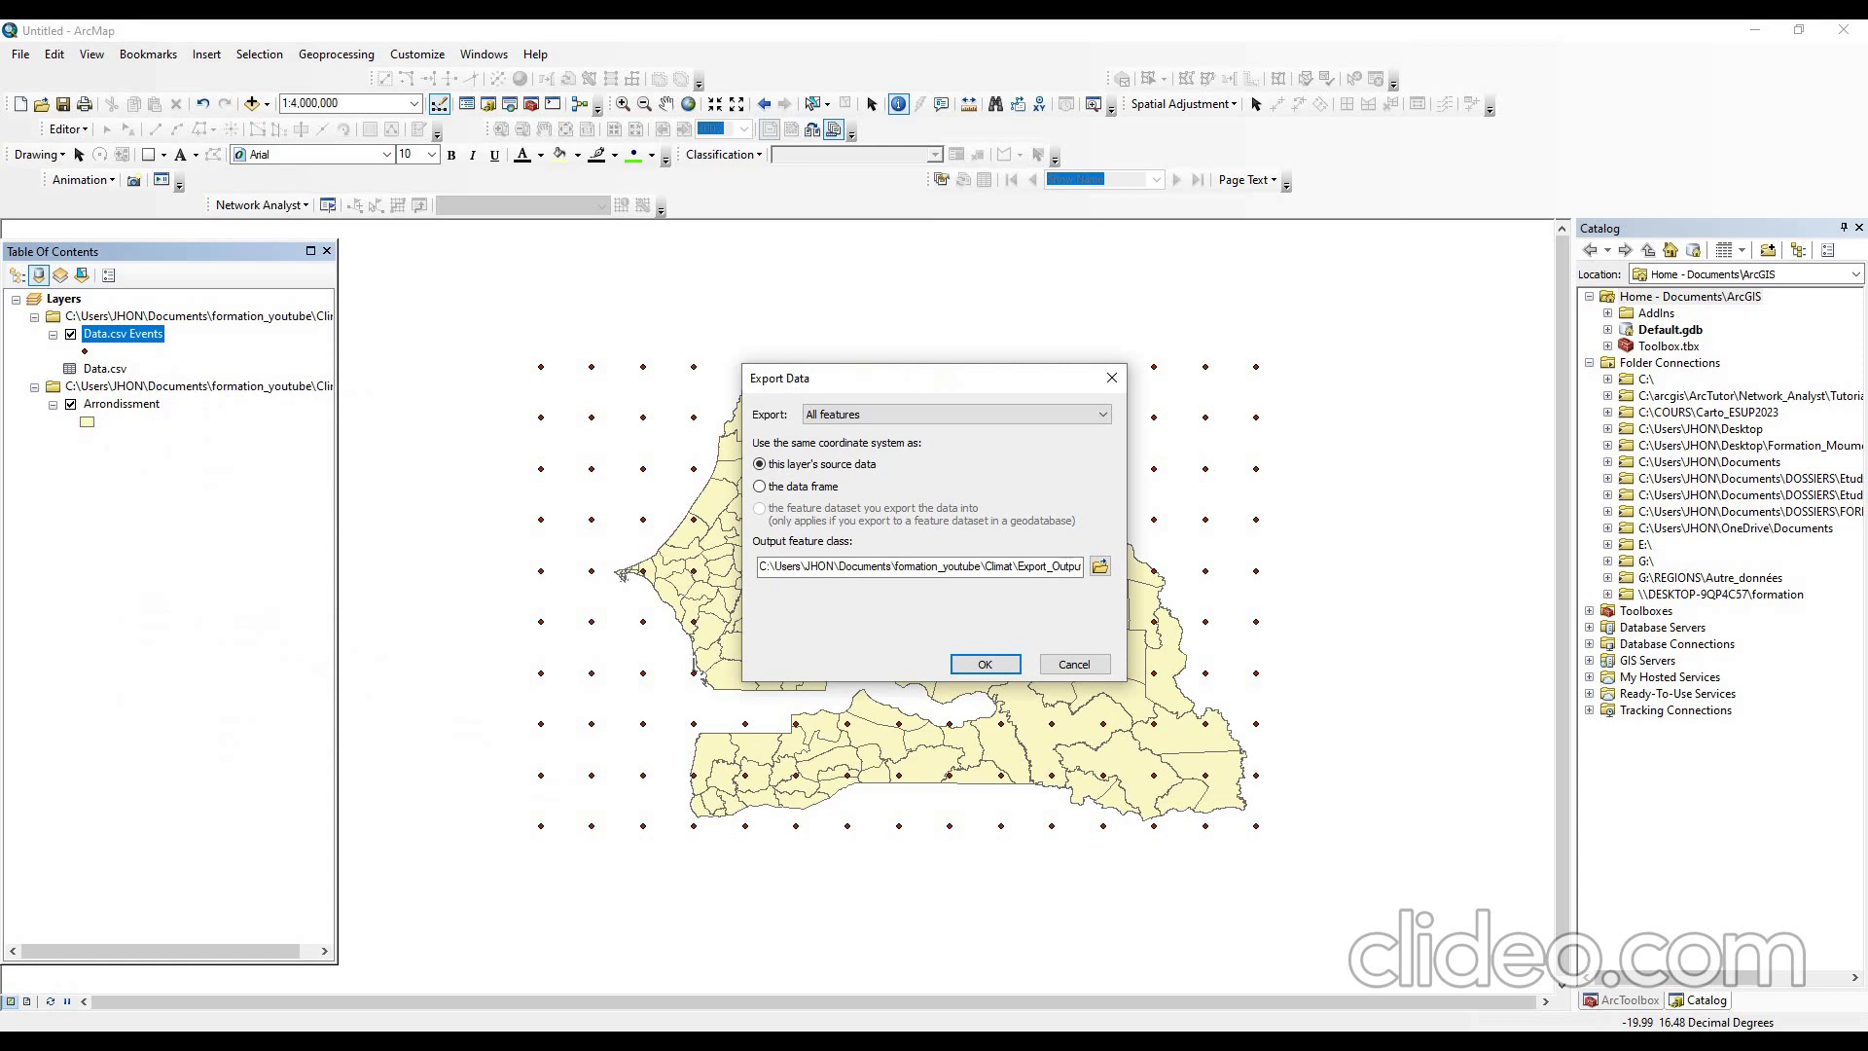
left_click(1100, 567)
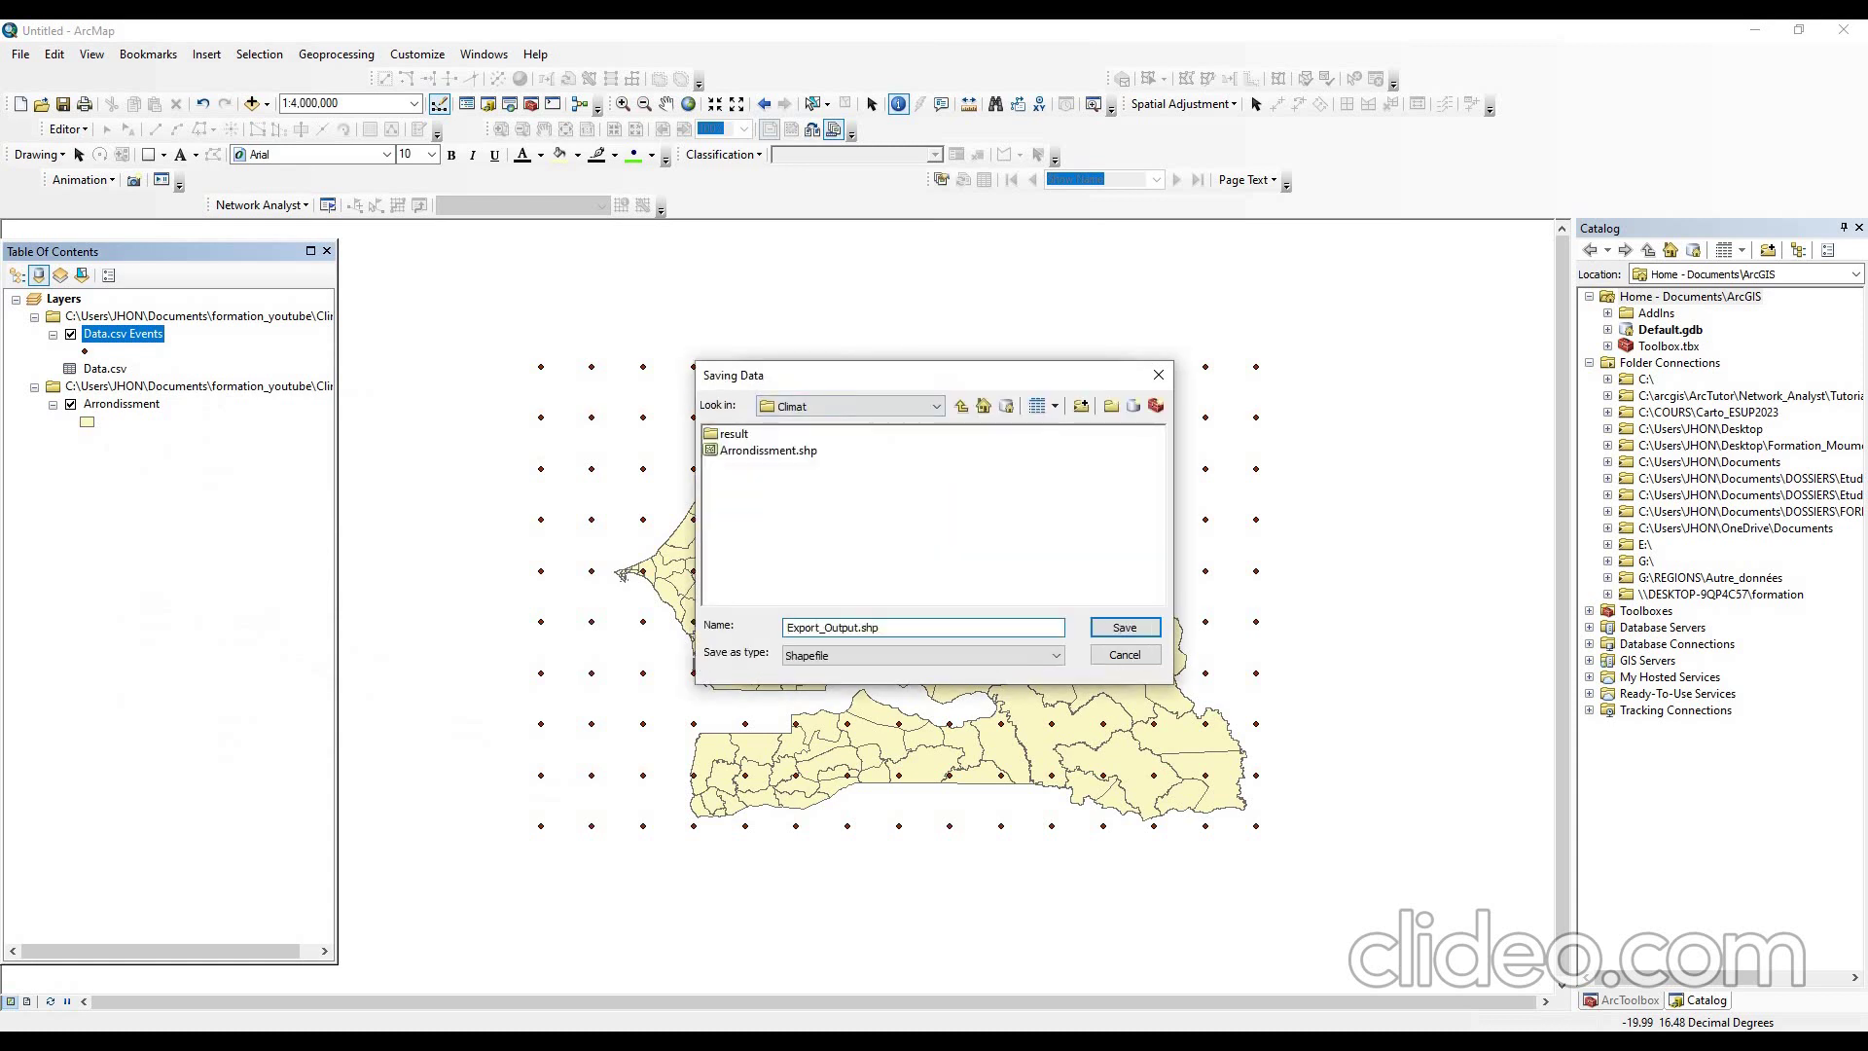
double_click(832, 627)
type("DAta")
key("BackSpace")
key("BackSpace")
type("ata")
key("Return")
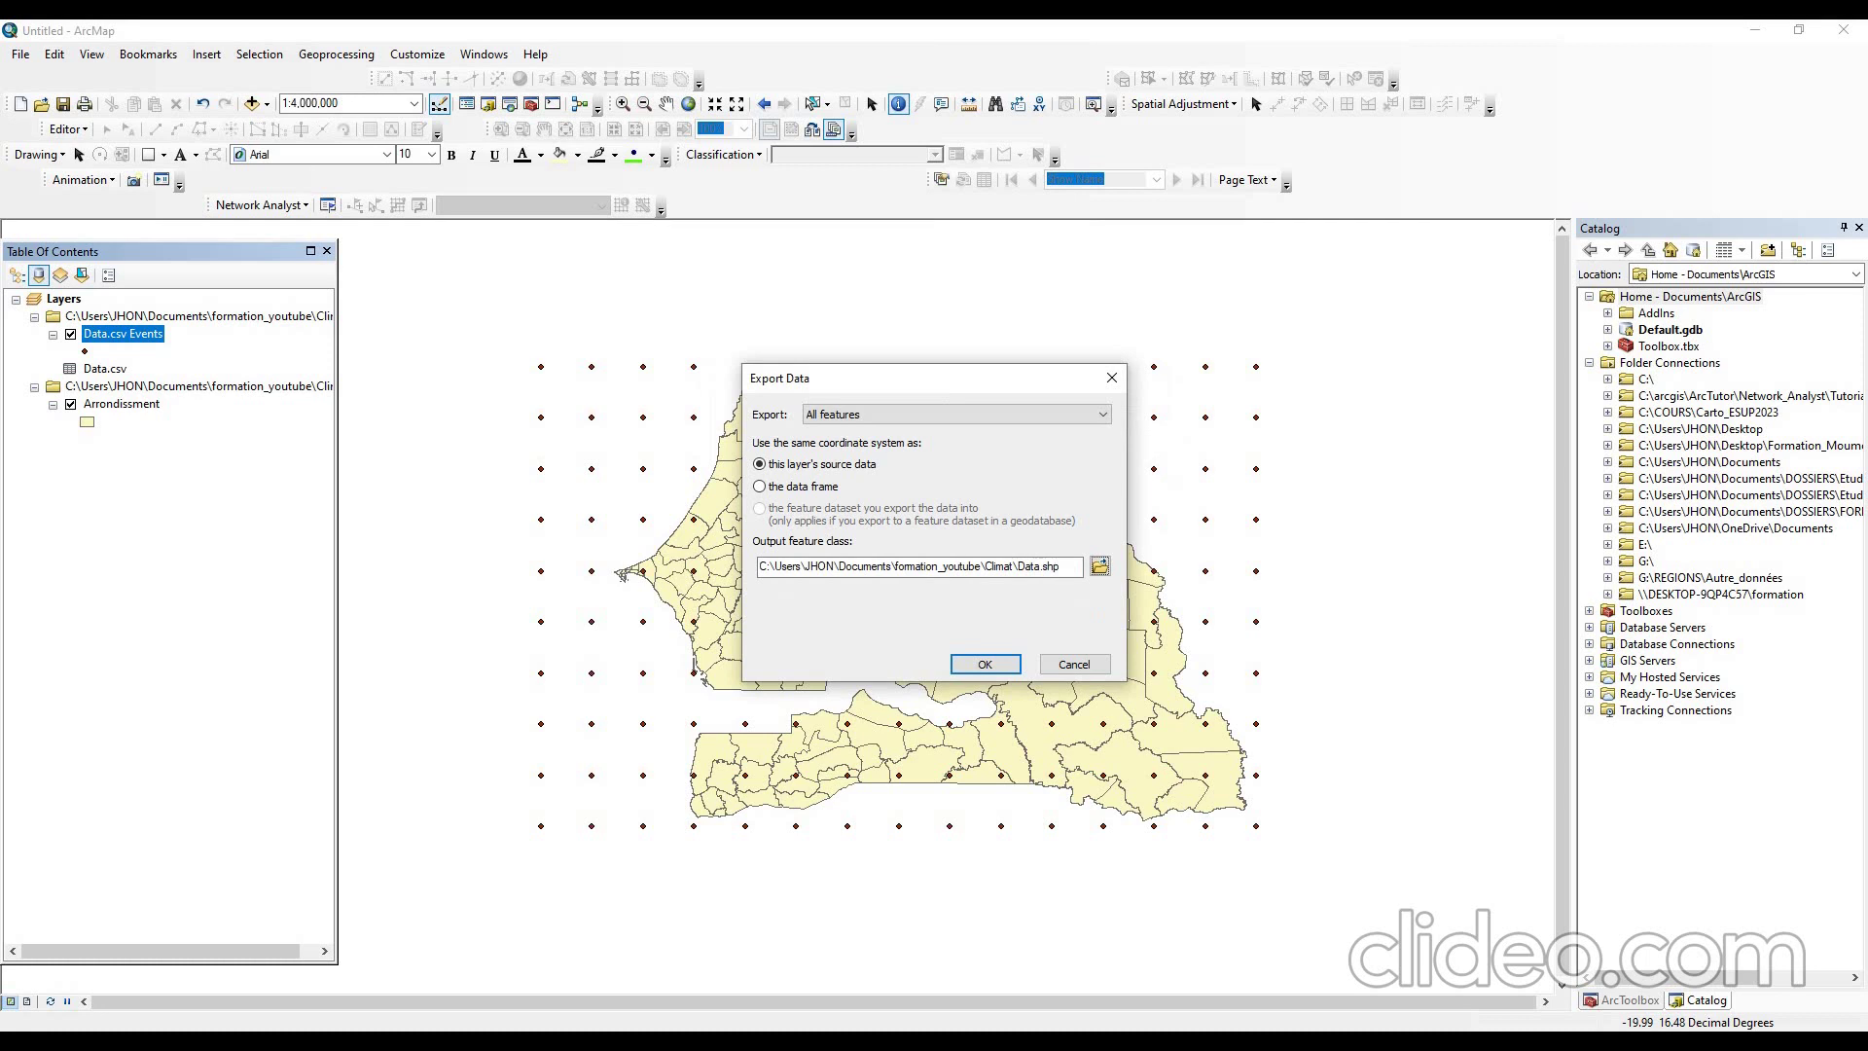
left_click(985, 664)
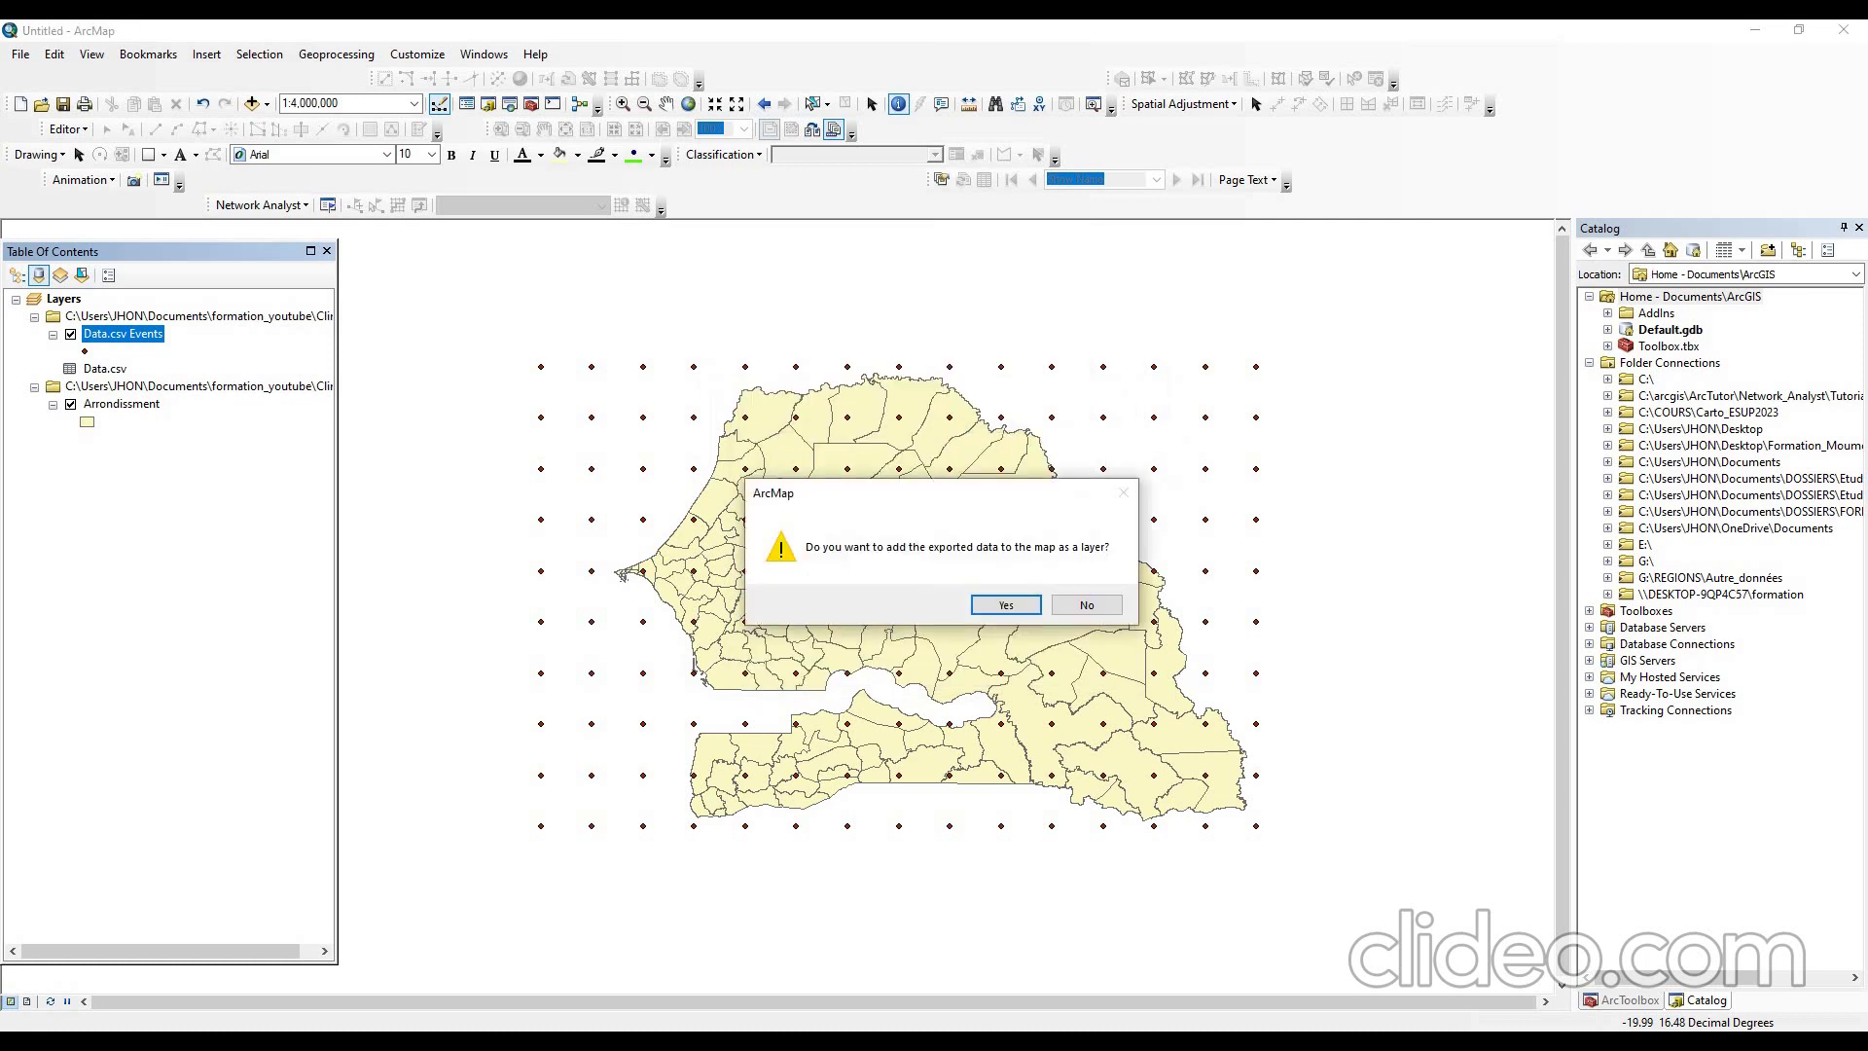
- Add the exported data to the map as a layer and list the layers by drawing order
key("Return")
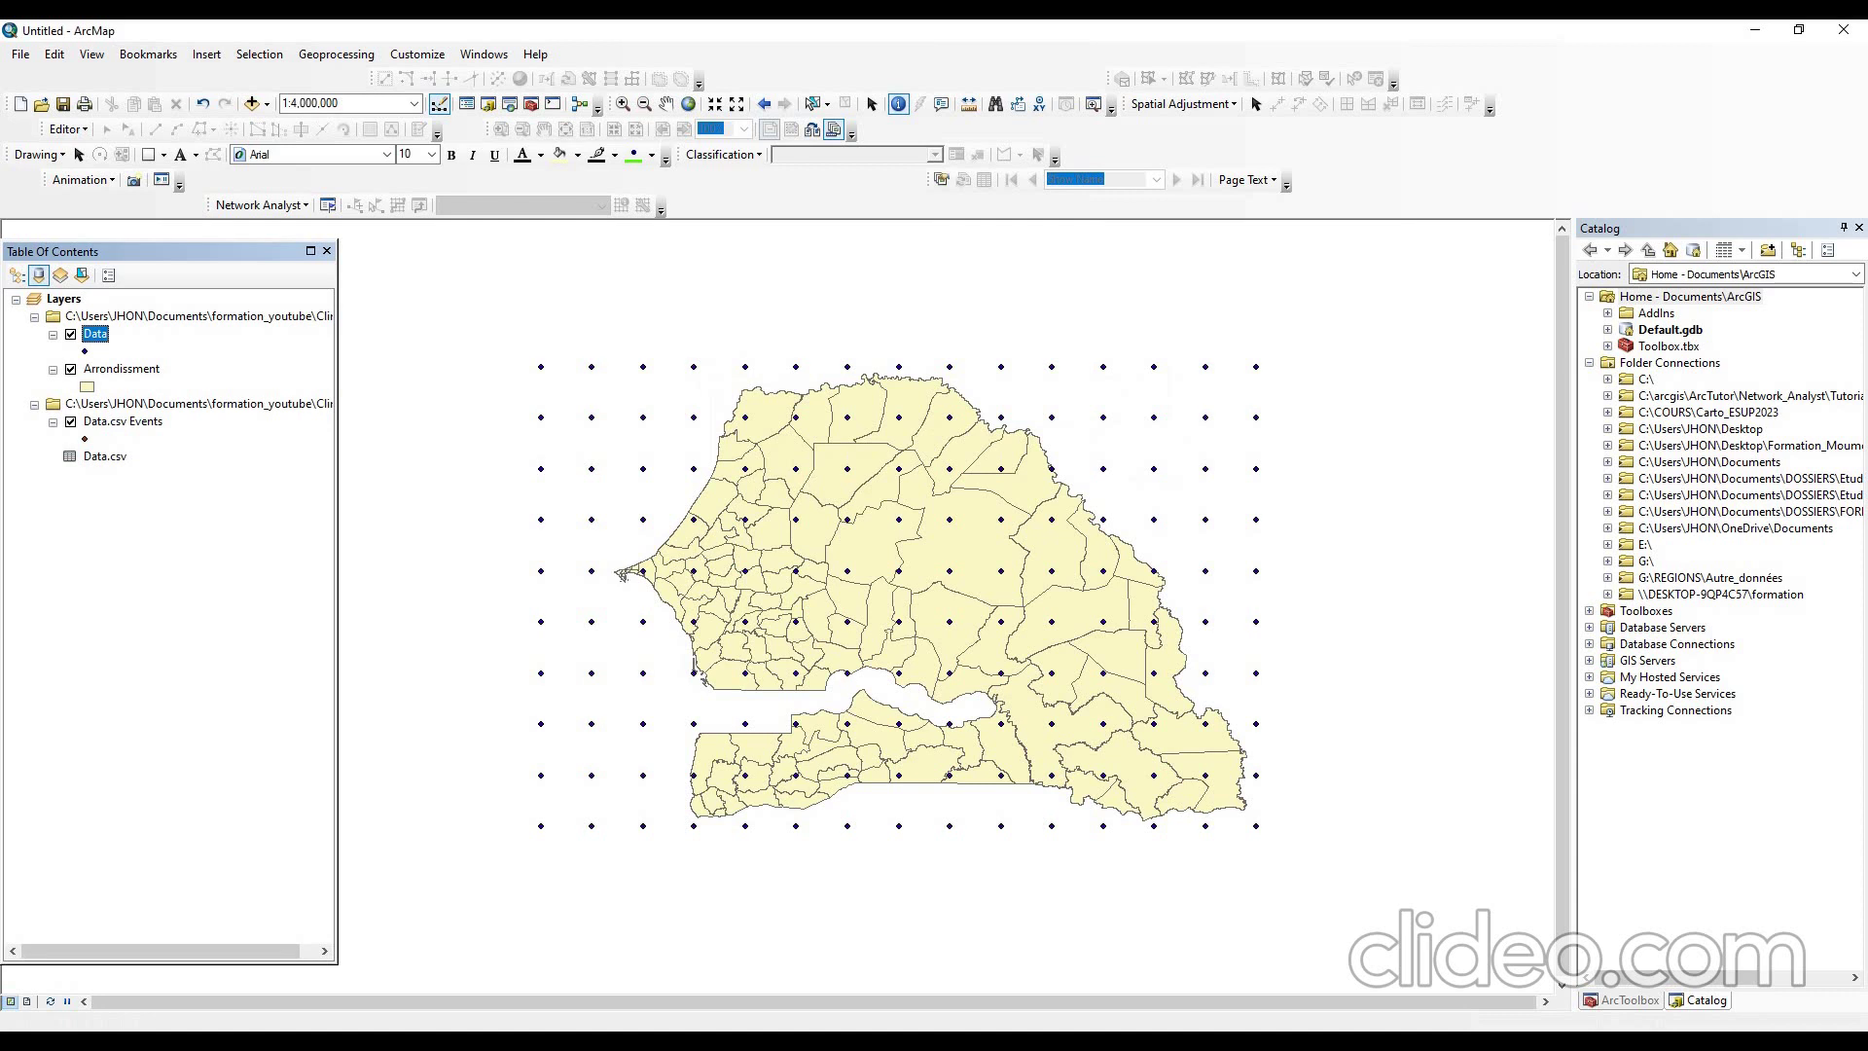
left_click(16, 276)
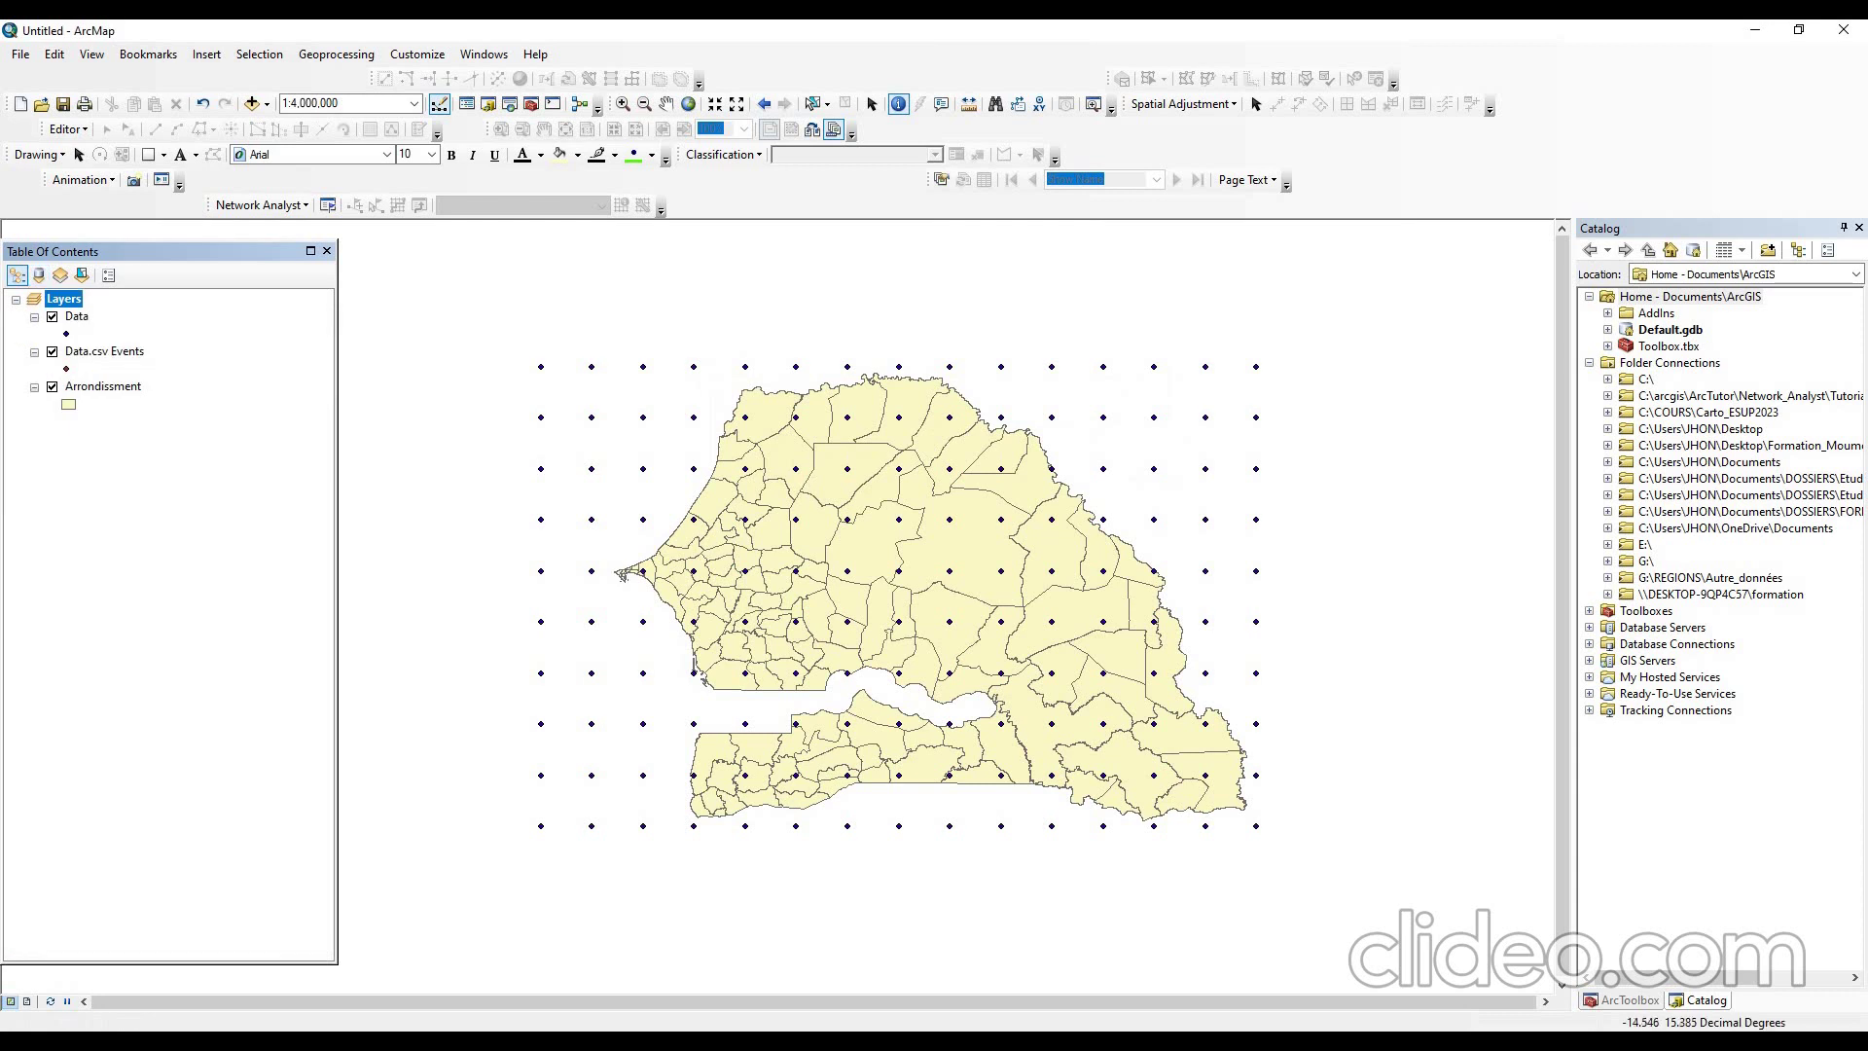
scroll(747, 584, "down", 1)
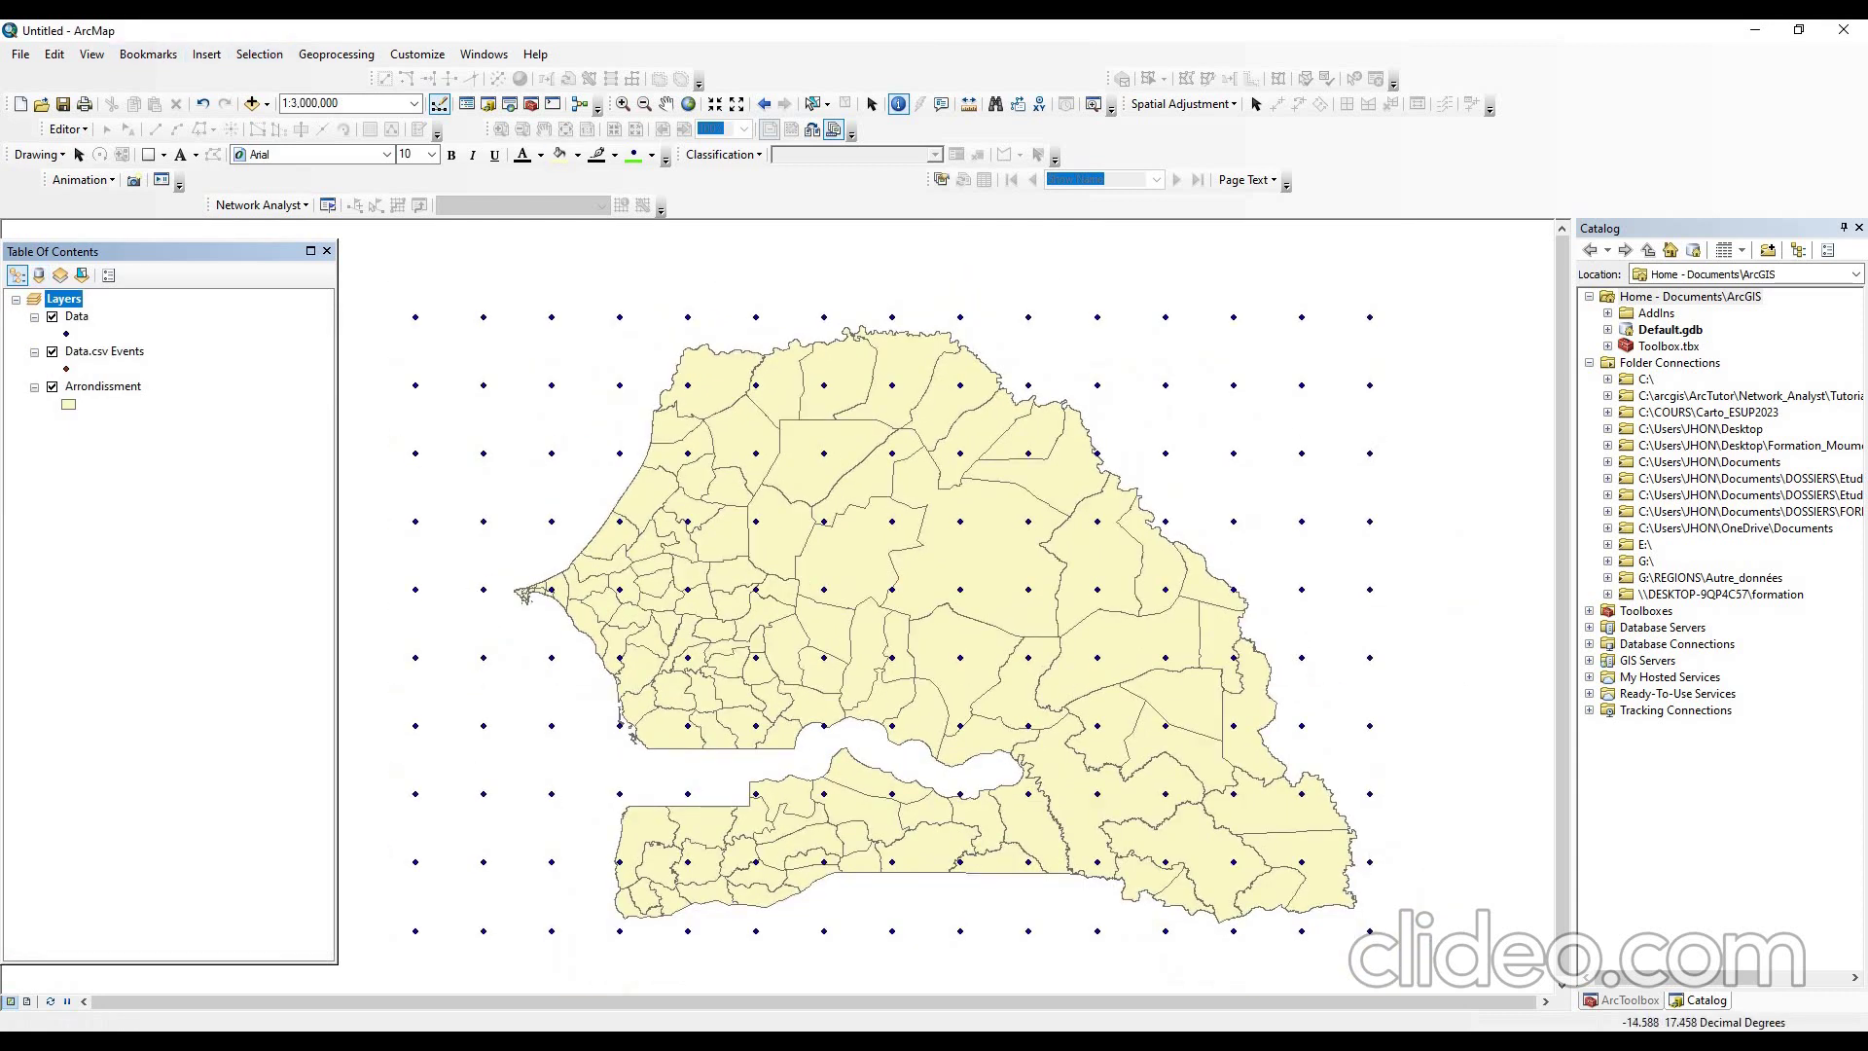
- Expand the Spatial Analyst Interpolation toolset in ArcToolbox, and open and close the IDW tool
left_click(532, 103)
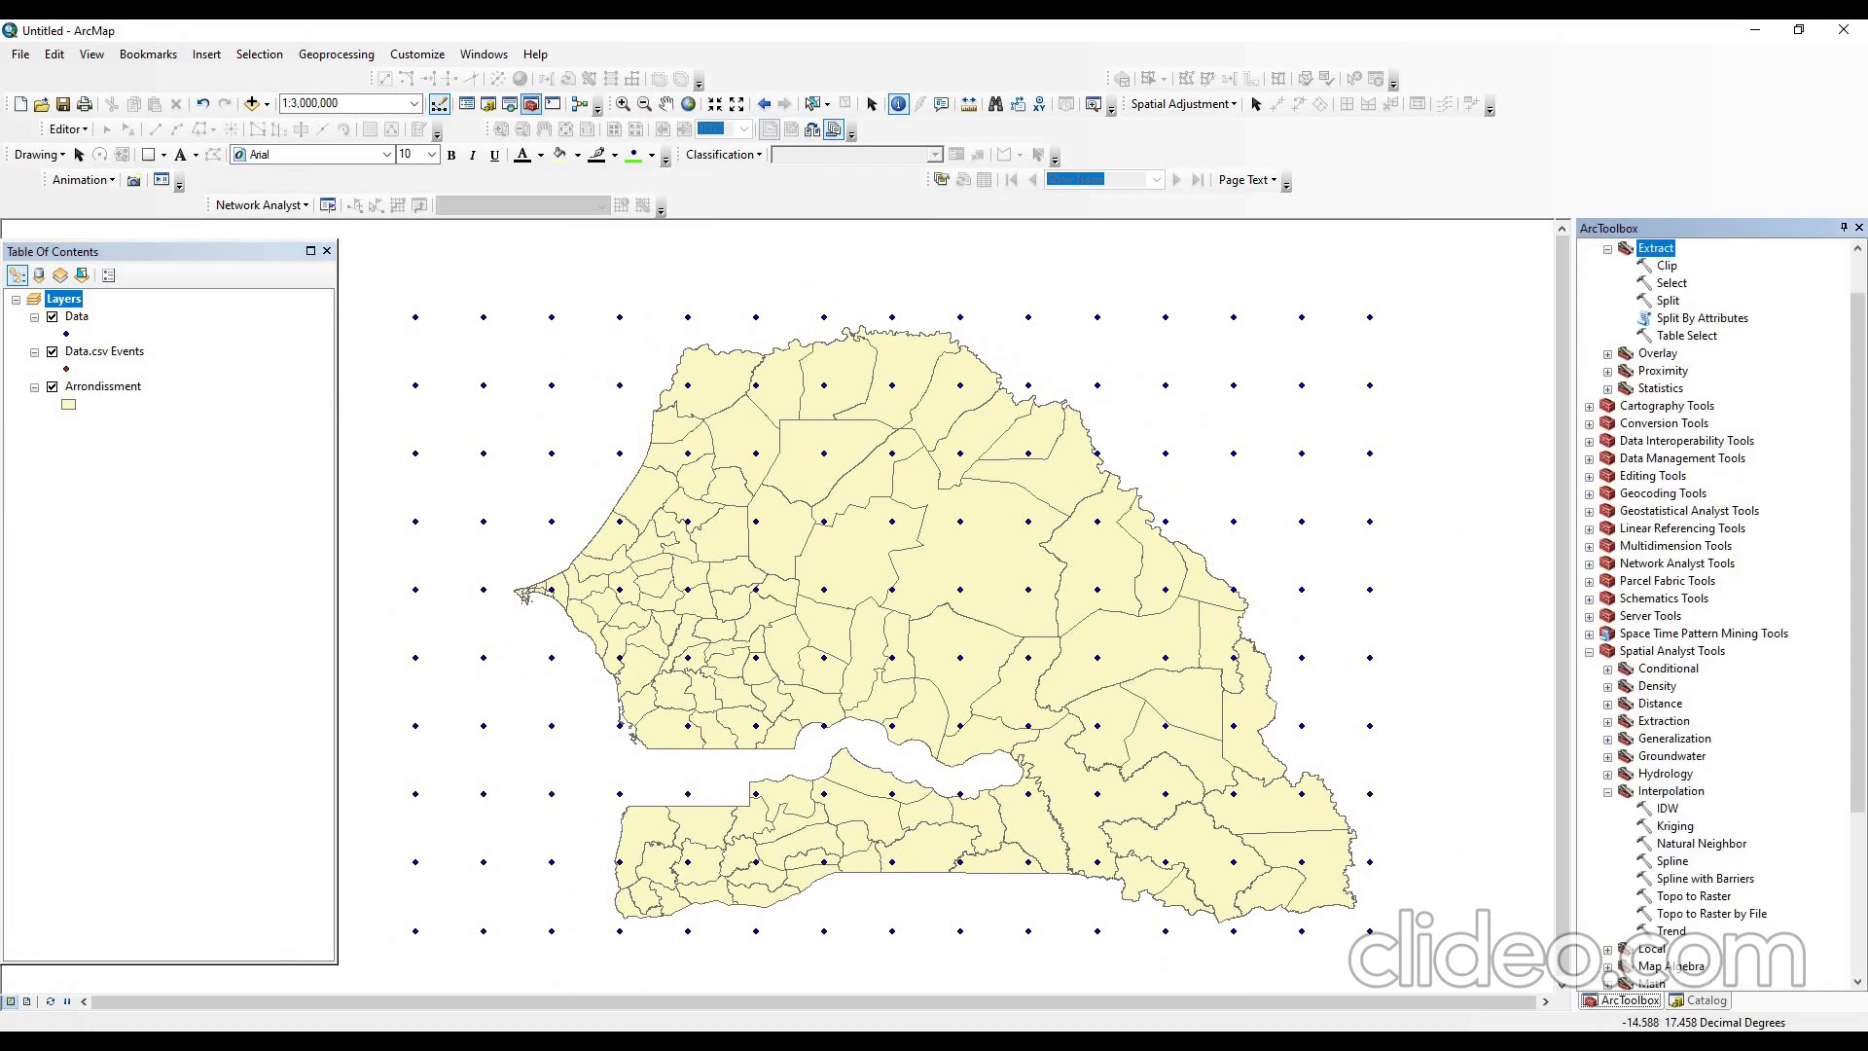
scroll(1712, 613, "down", 4)
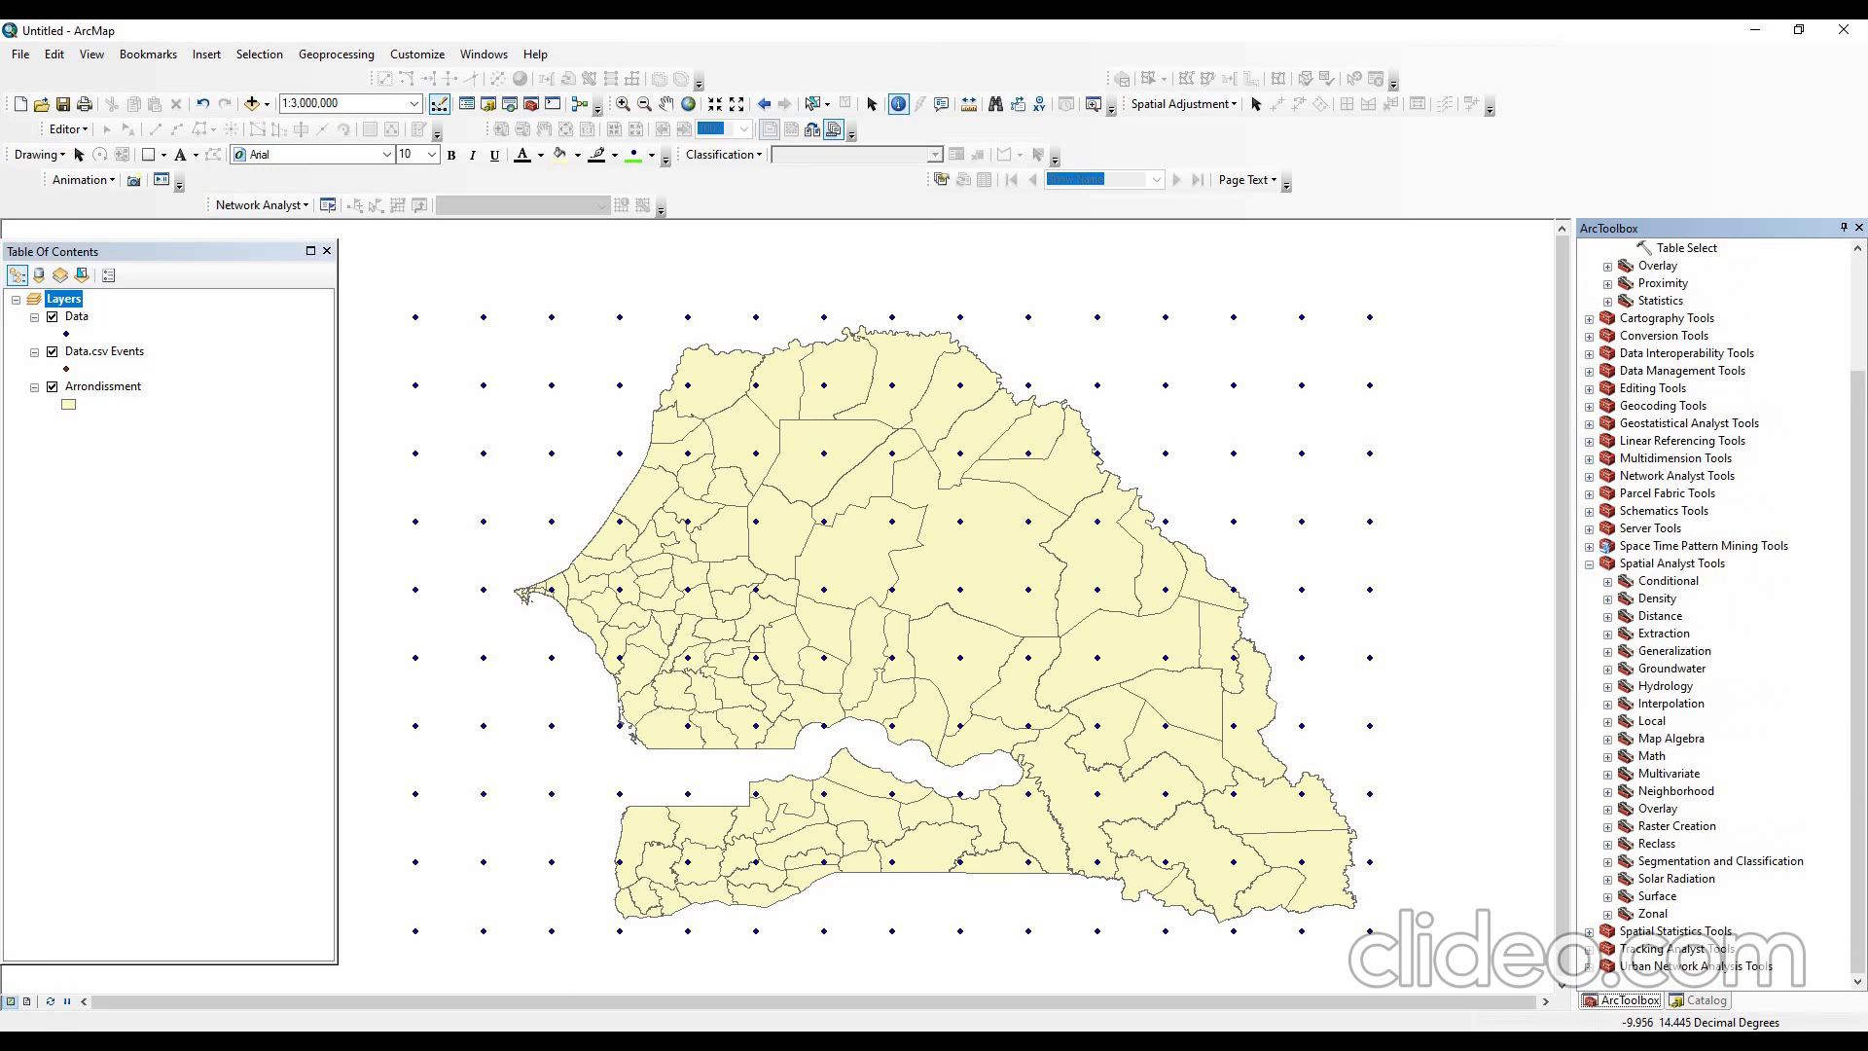
left_click(1607, 703)
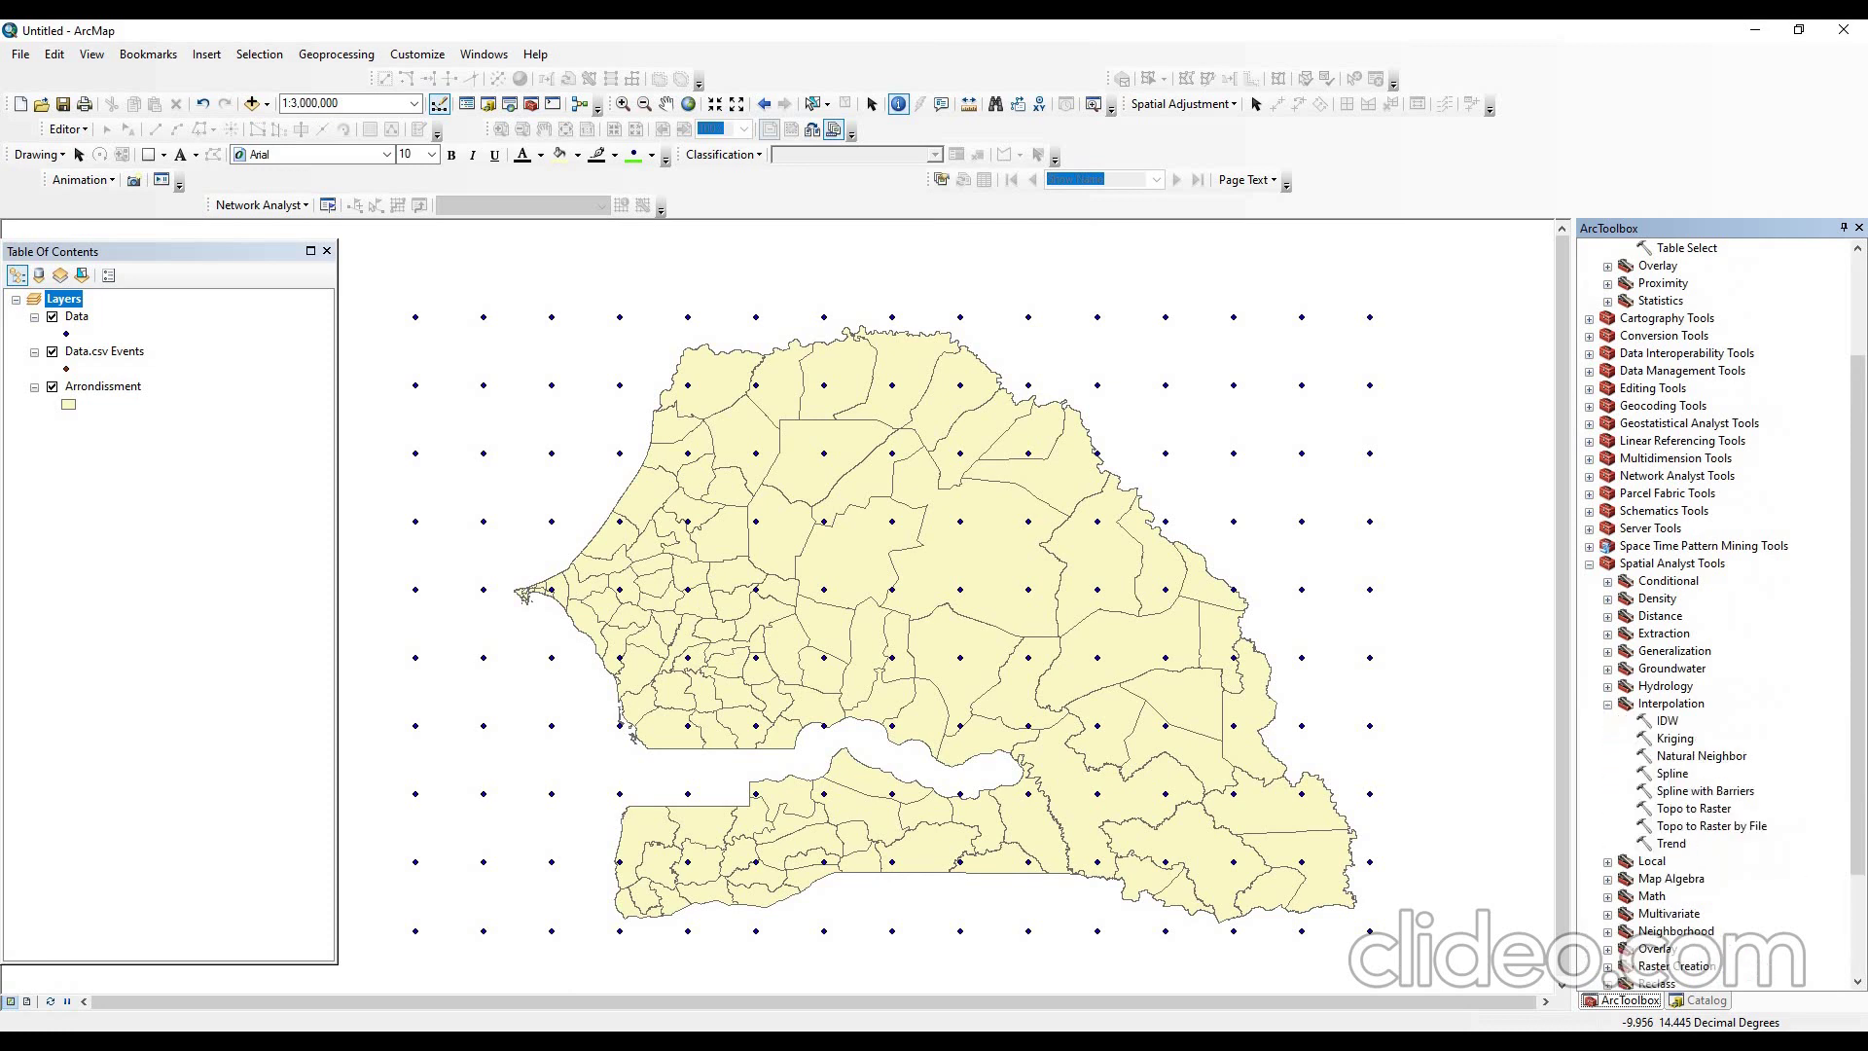
double_click(1668, 721)
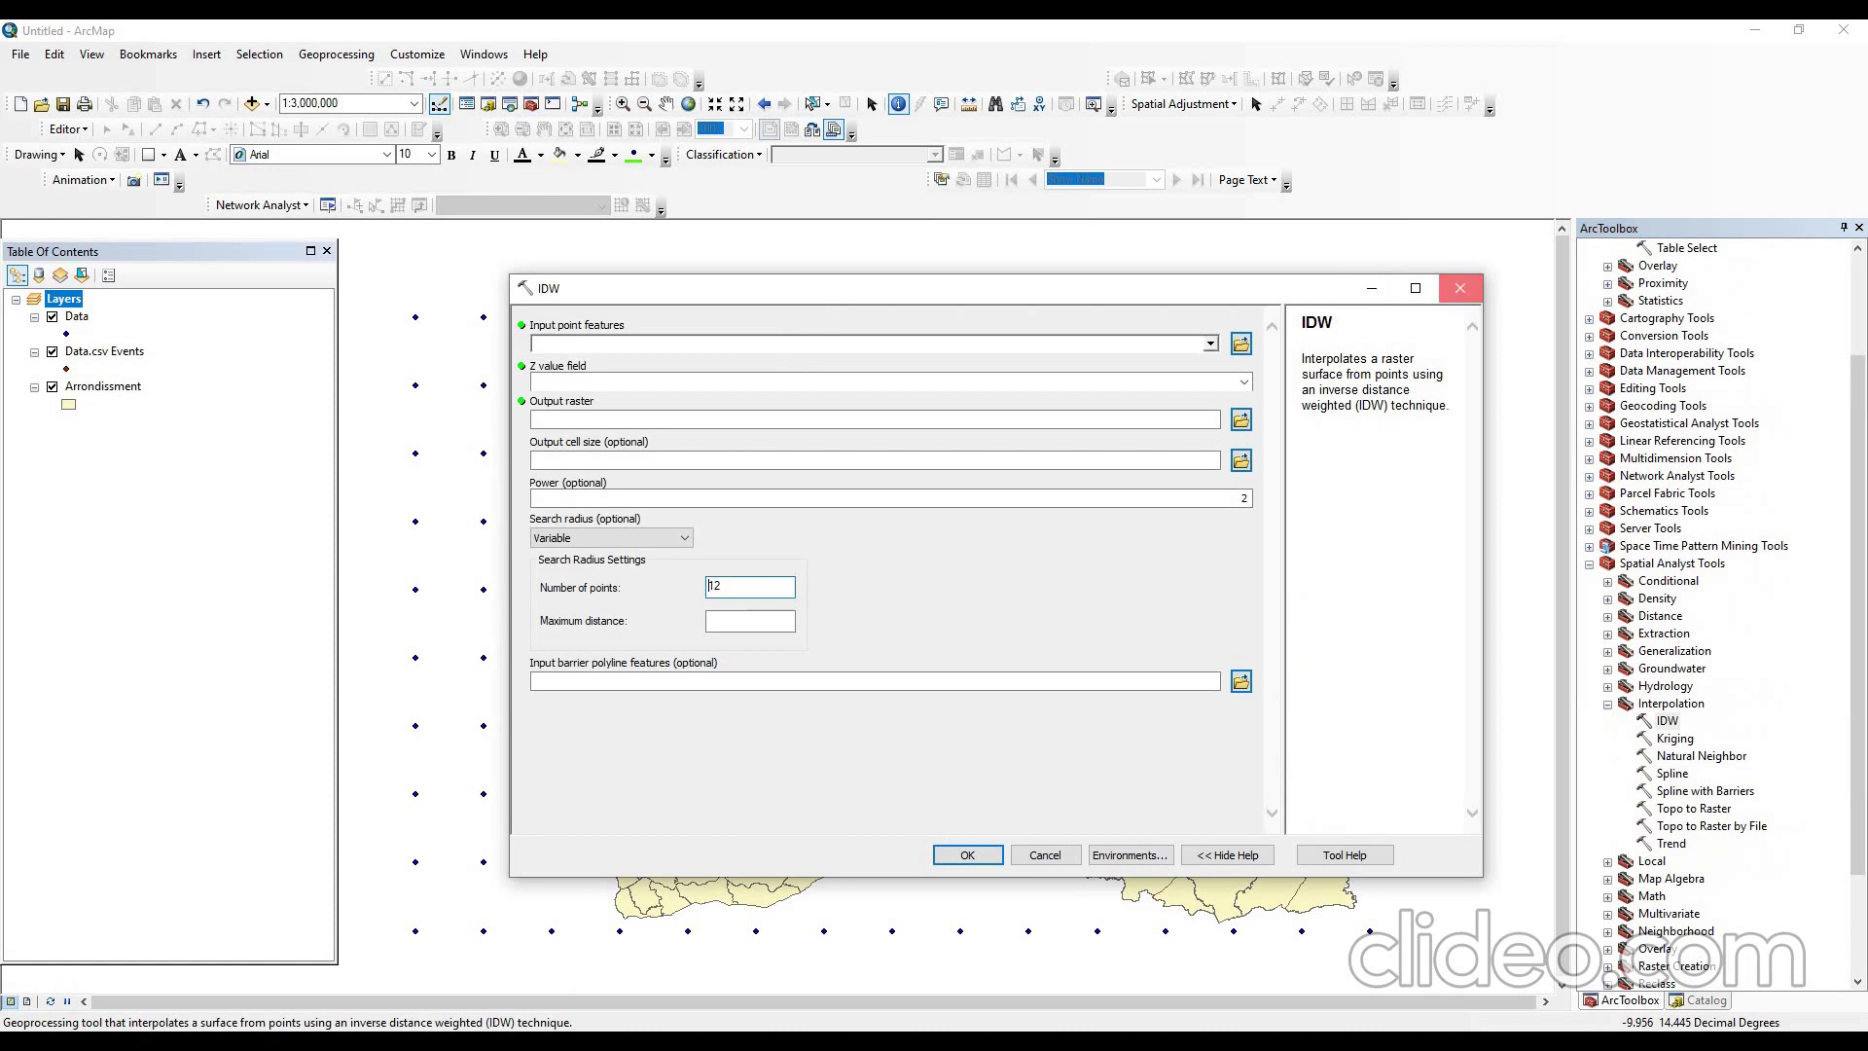
left_click(1460, 288)
- Select all records with the YEAR 2020 in the attribute table of the Data layer, and close the table
right_click(74, 315)
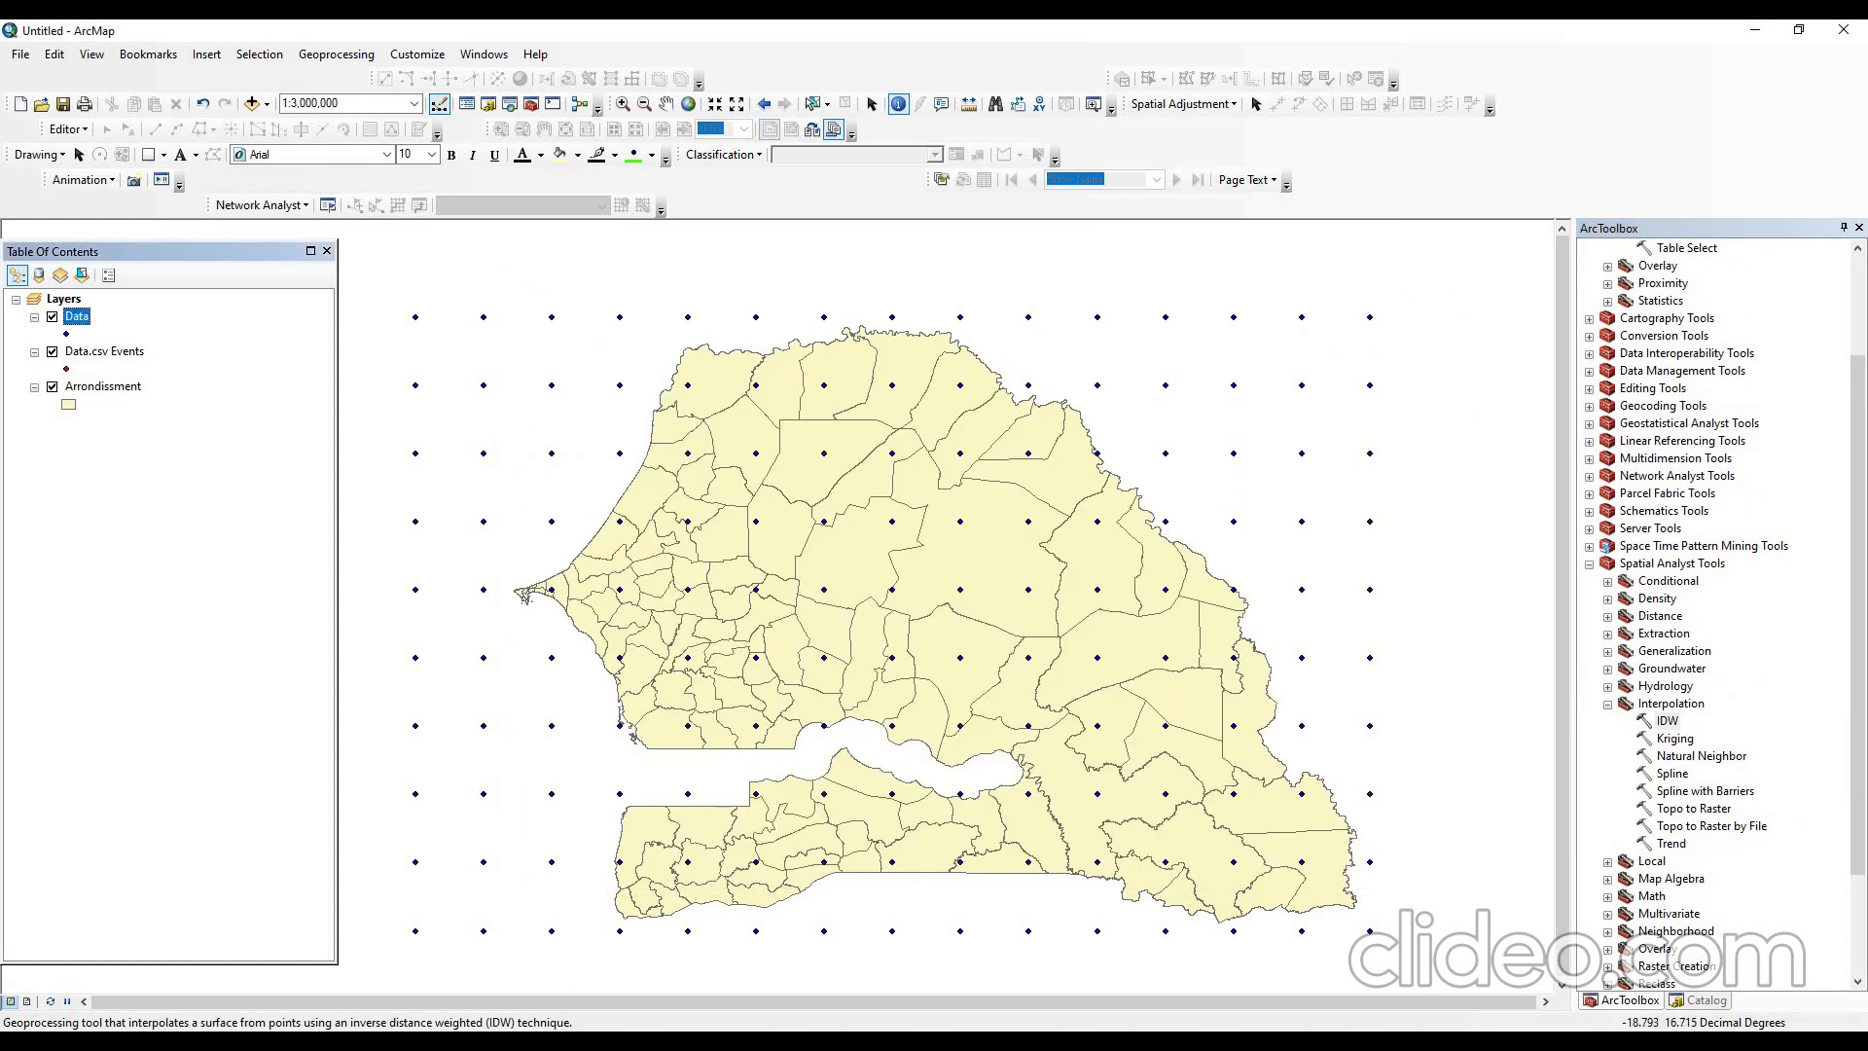
left_click(146, 369)
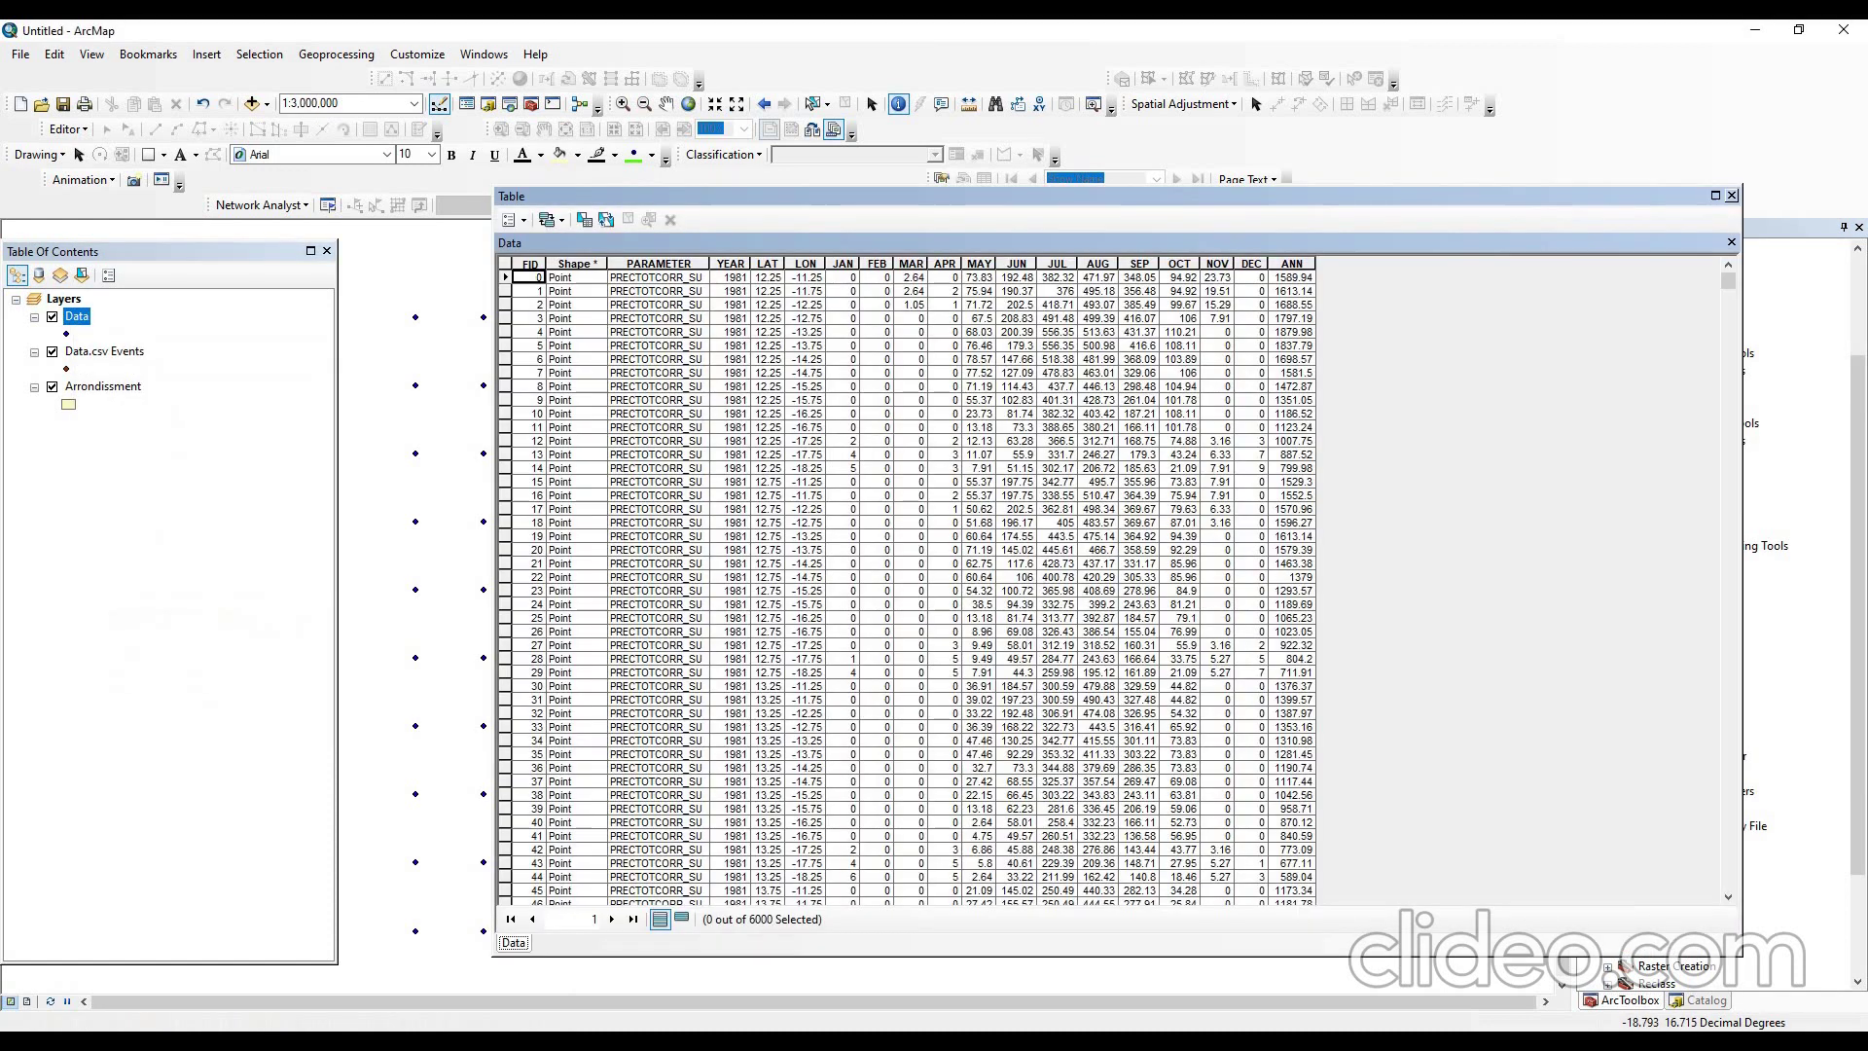
double_click(728, 262)
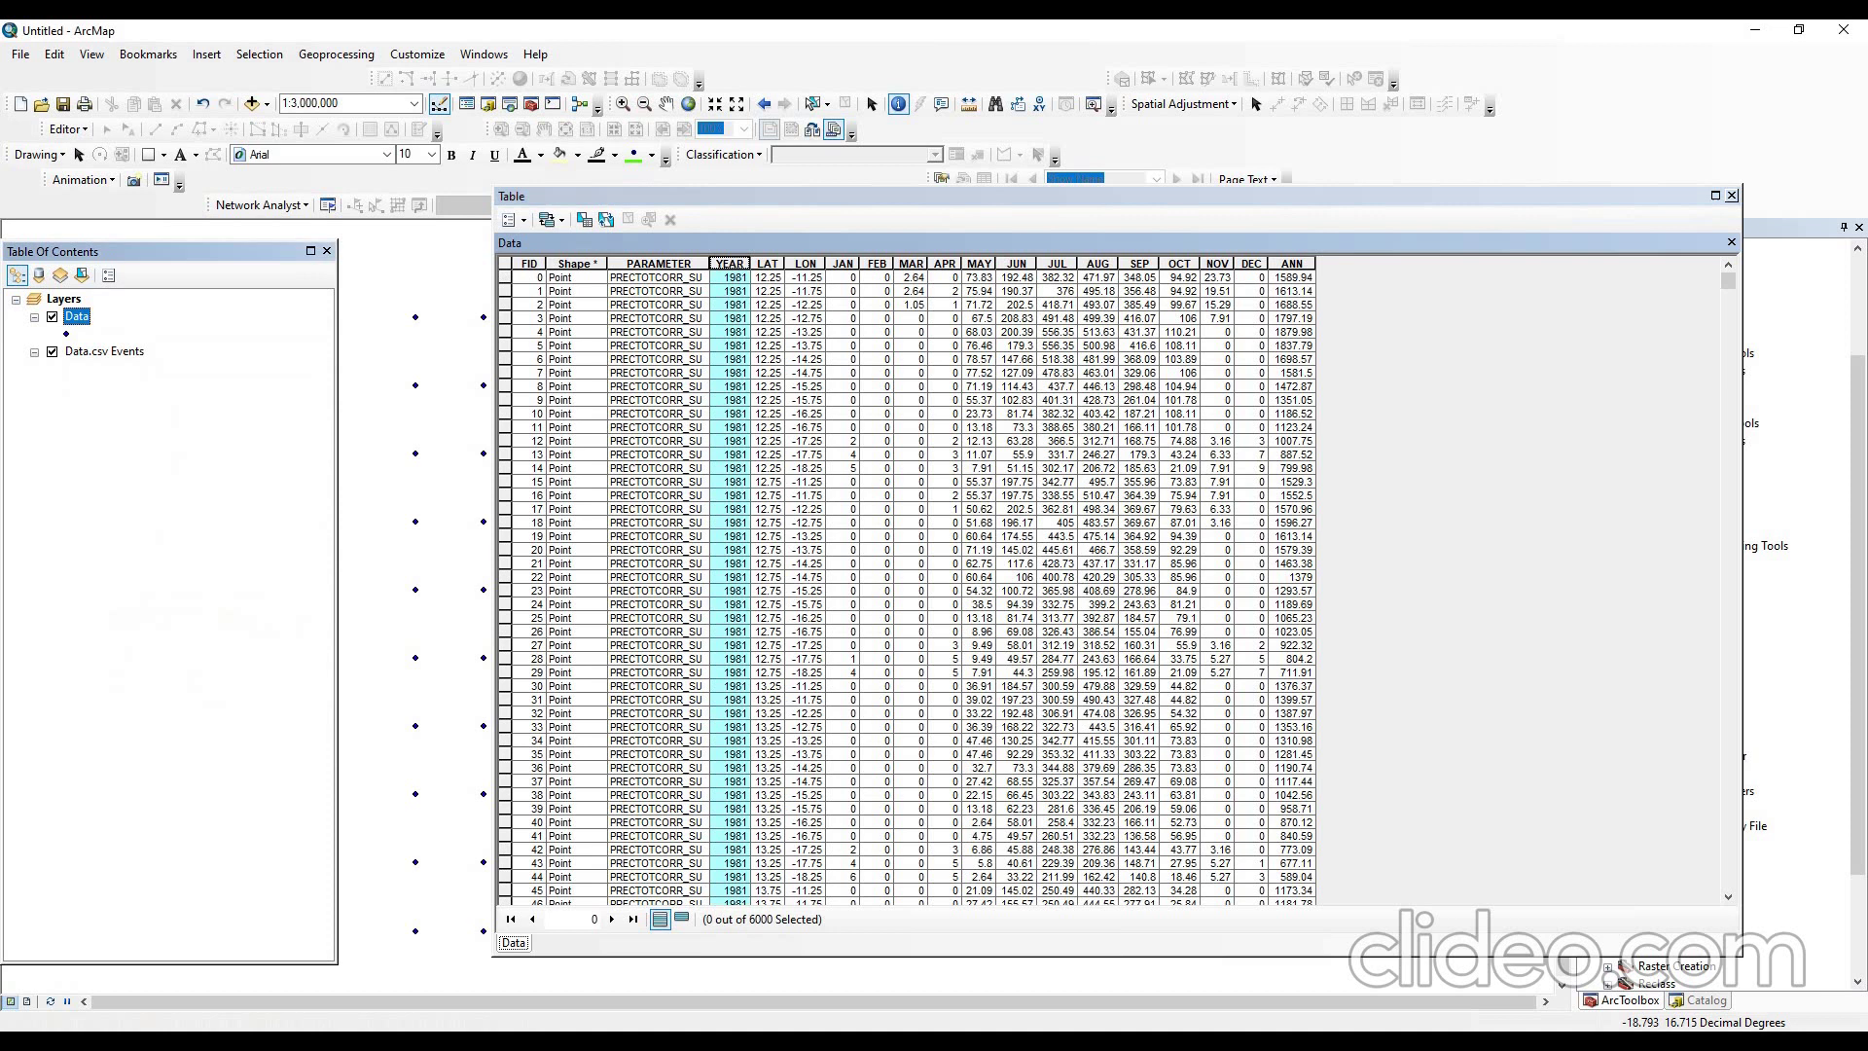
left_click_drag(1728, 280, 1728, 880)
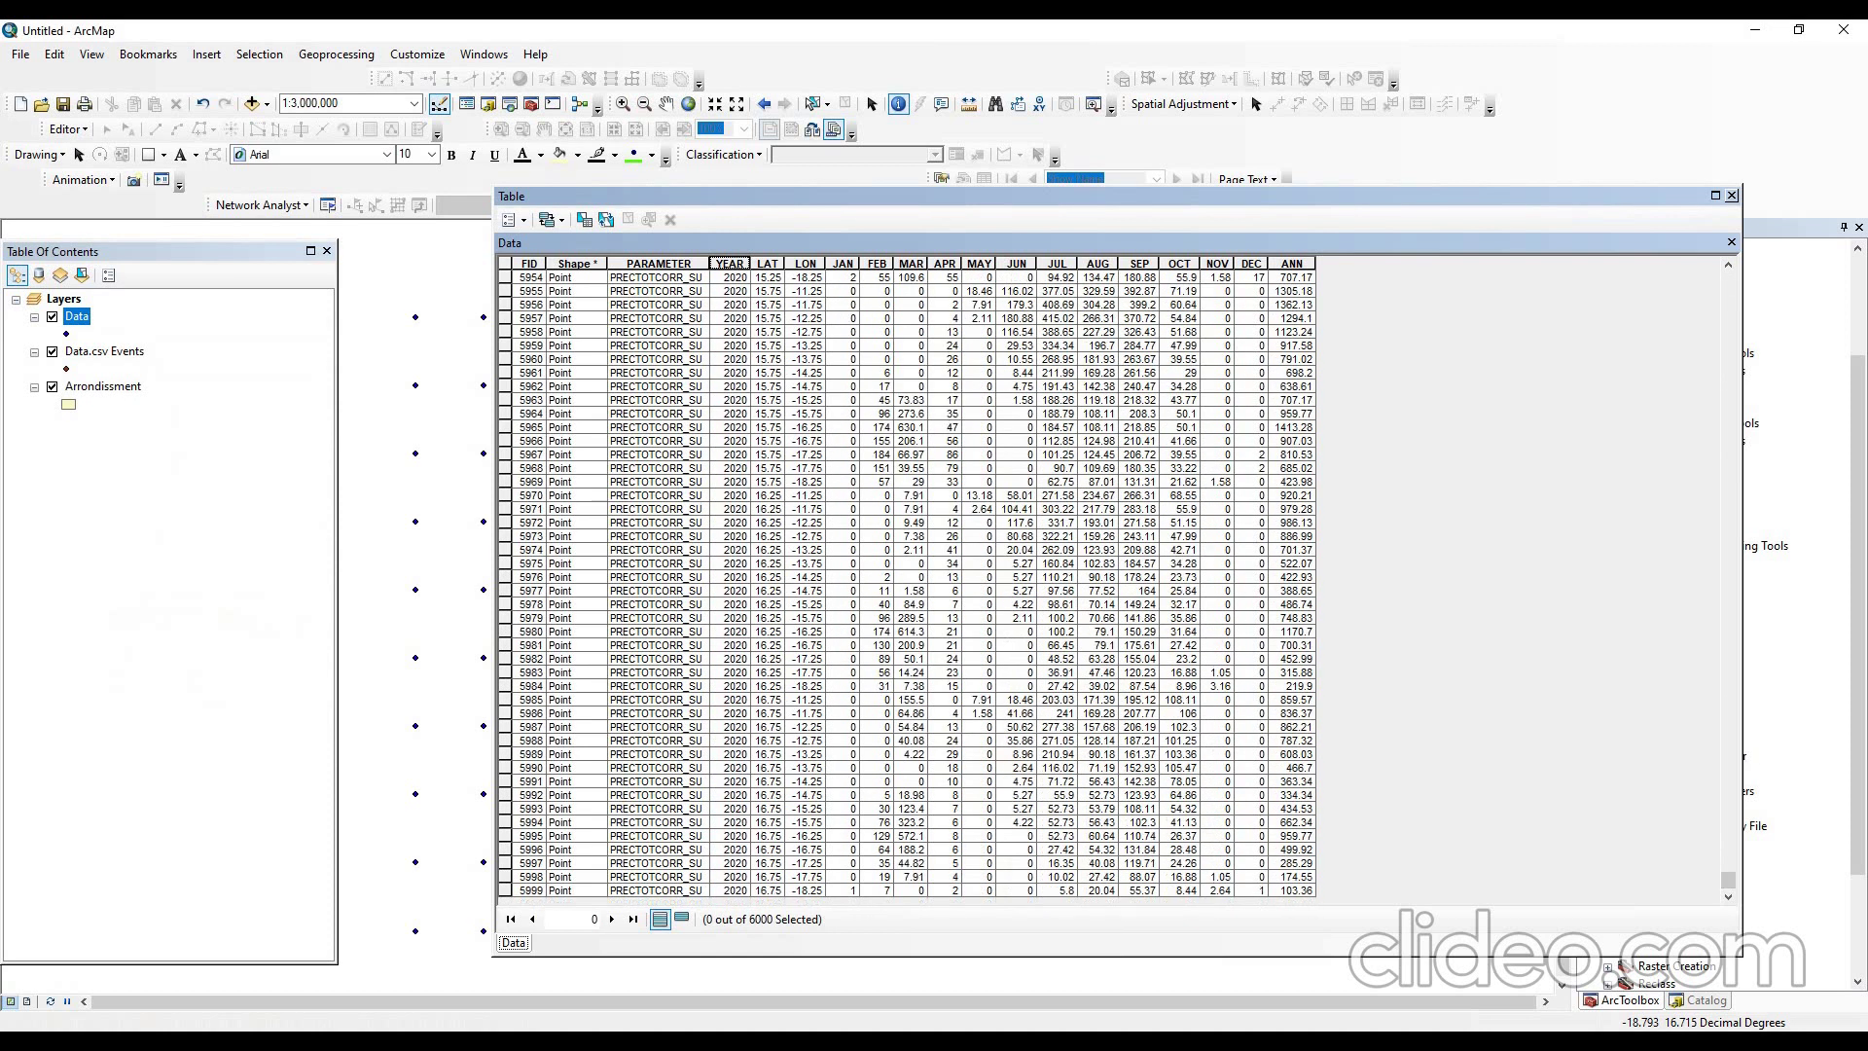
left_click(504, 890)
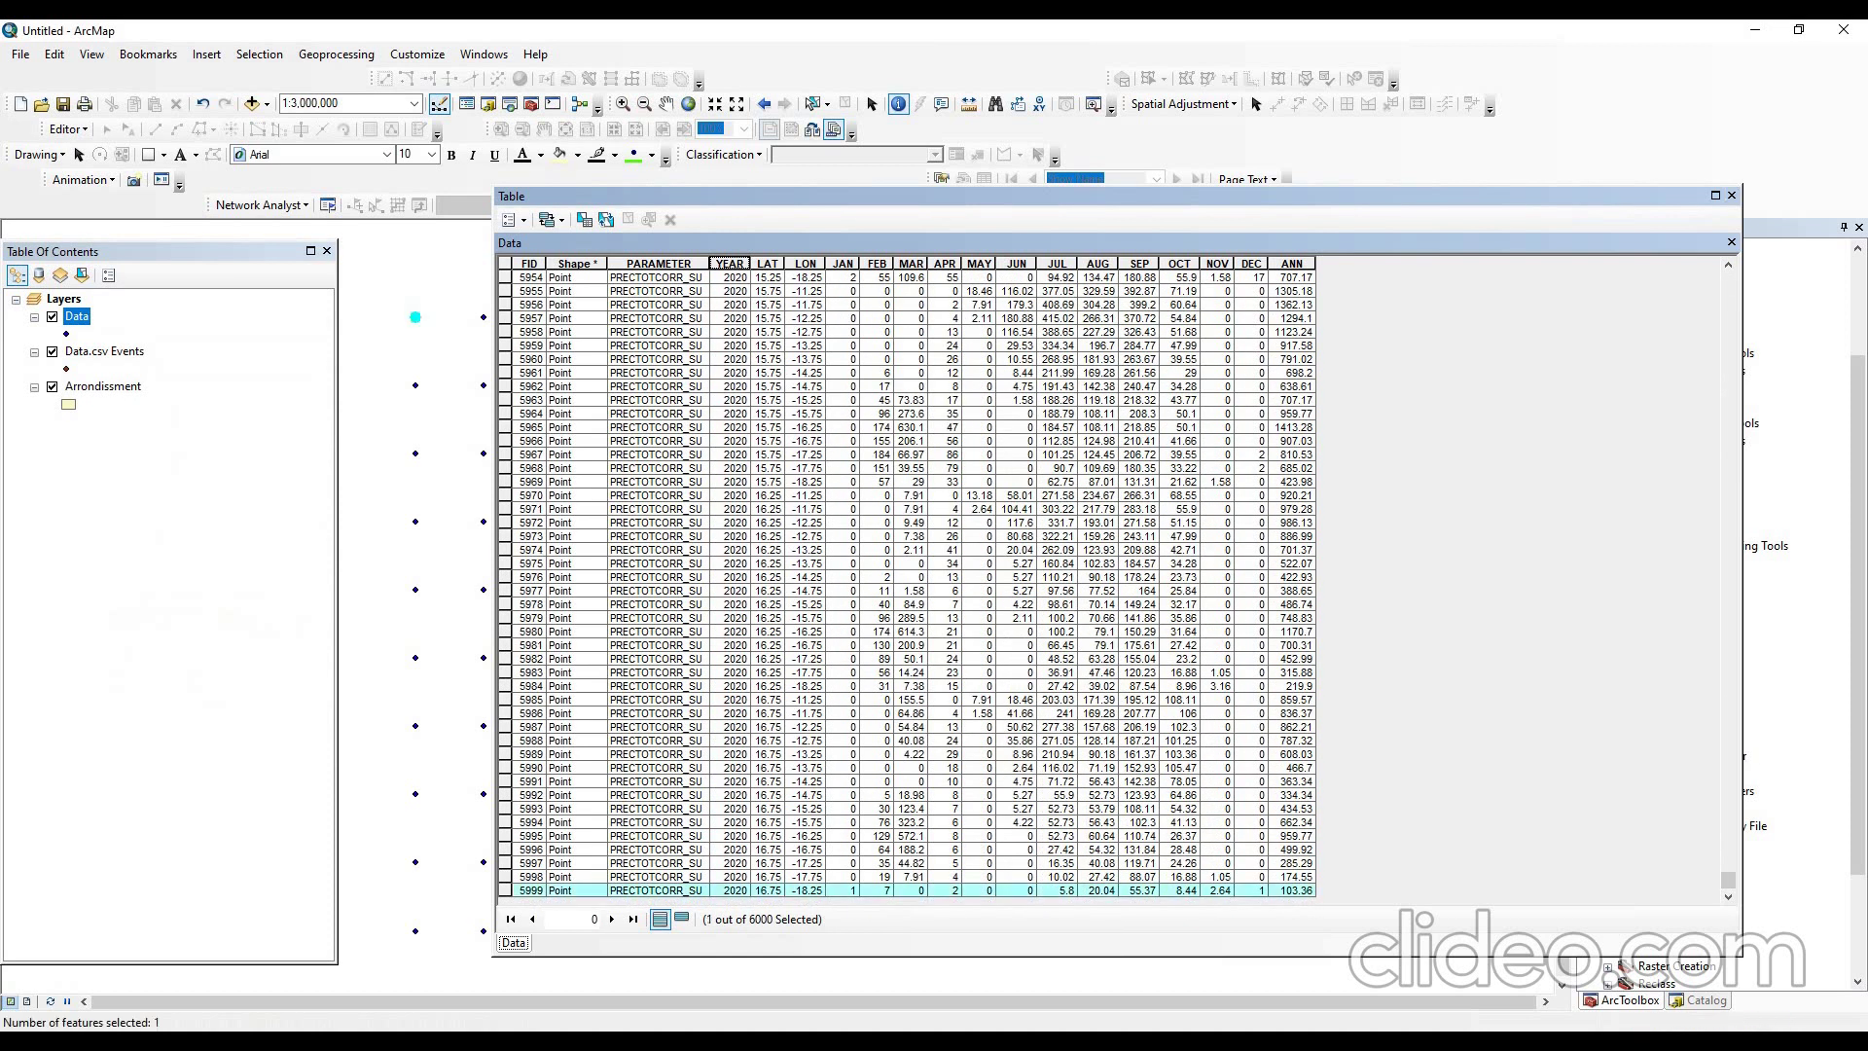
scroll(913, 584, "up", 20)
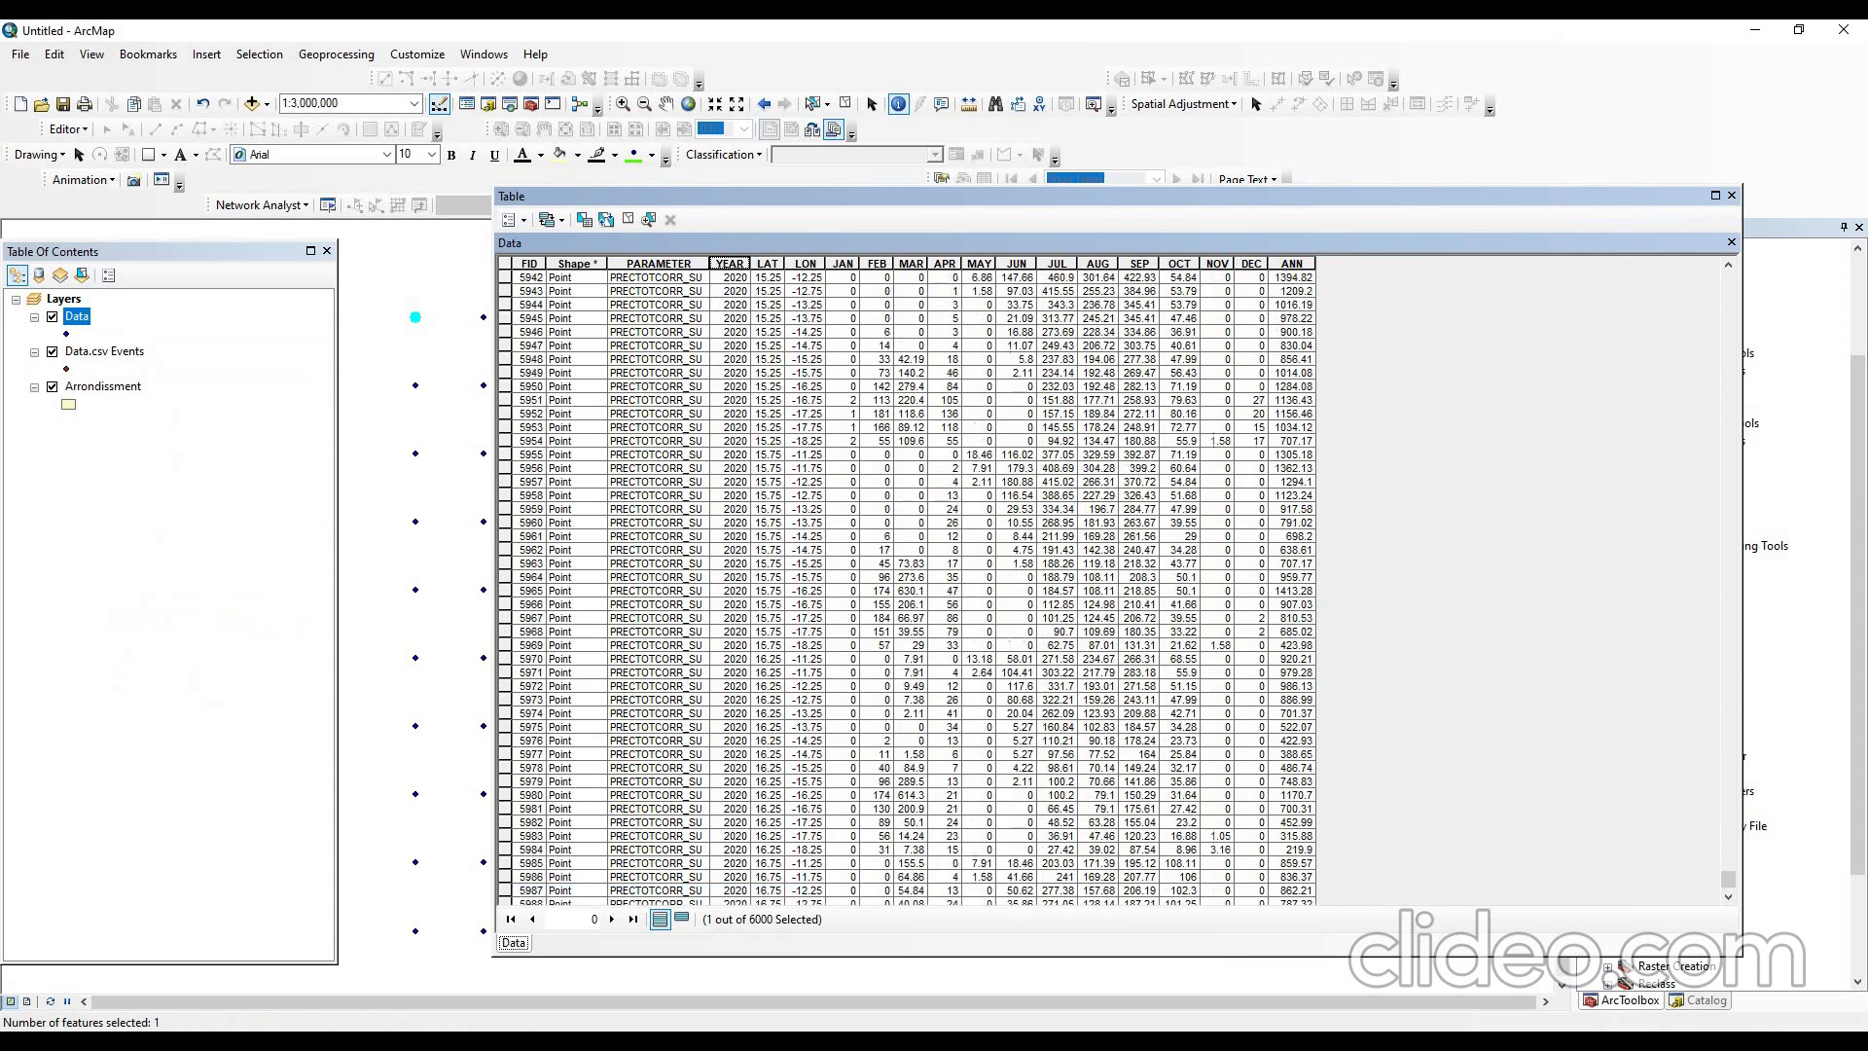
scroll(912, 583, "up", 15)
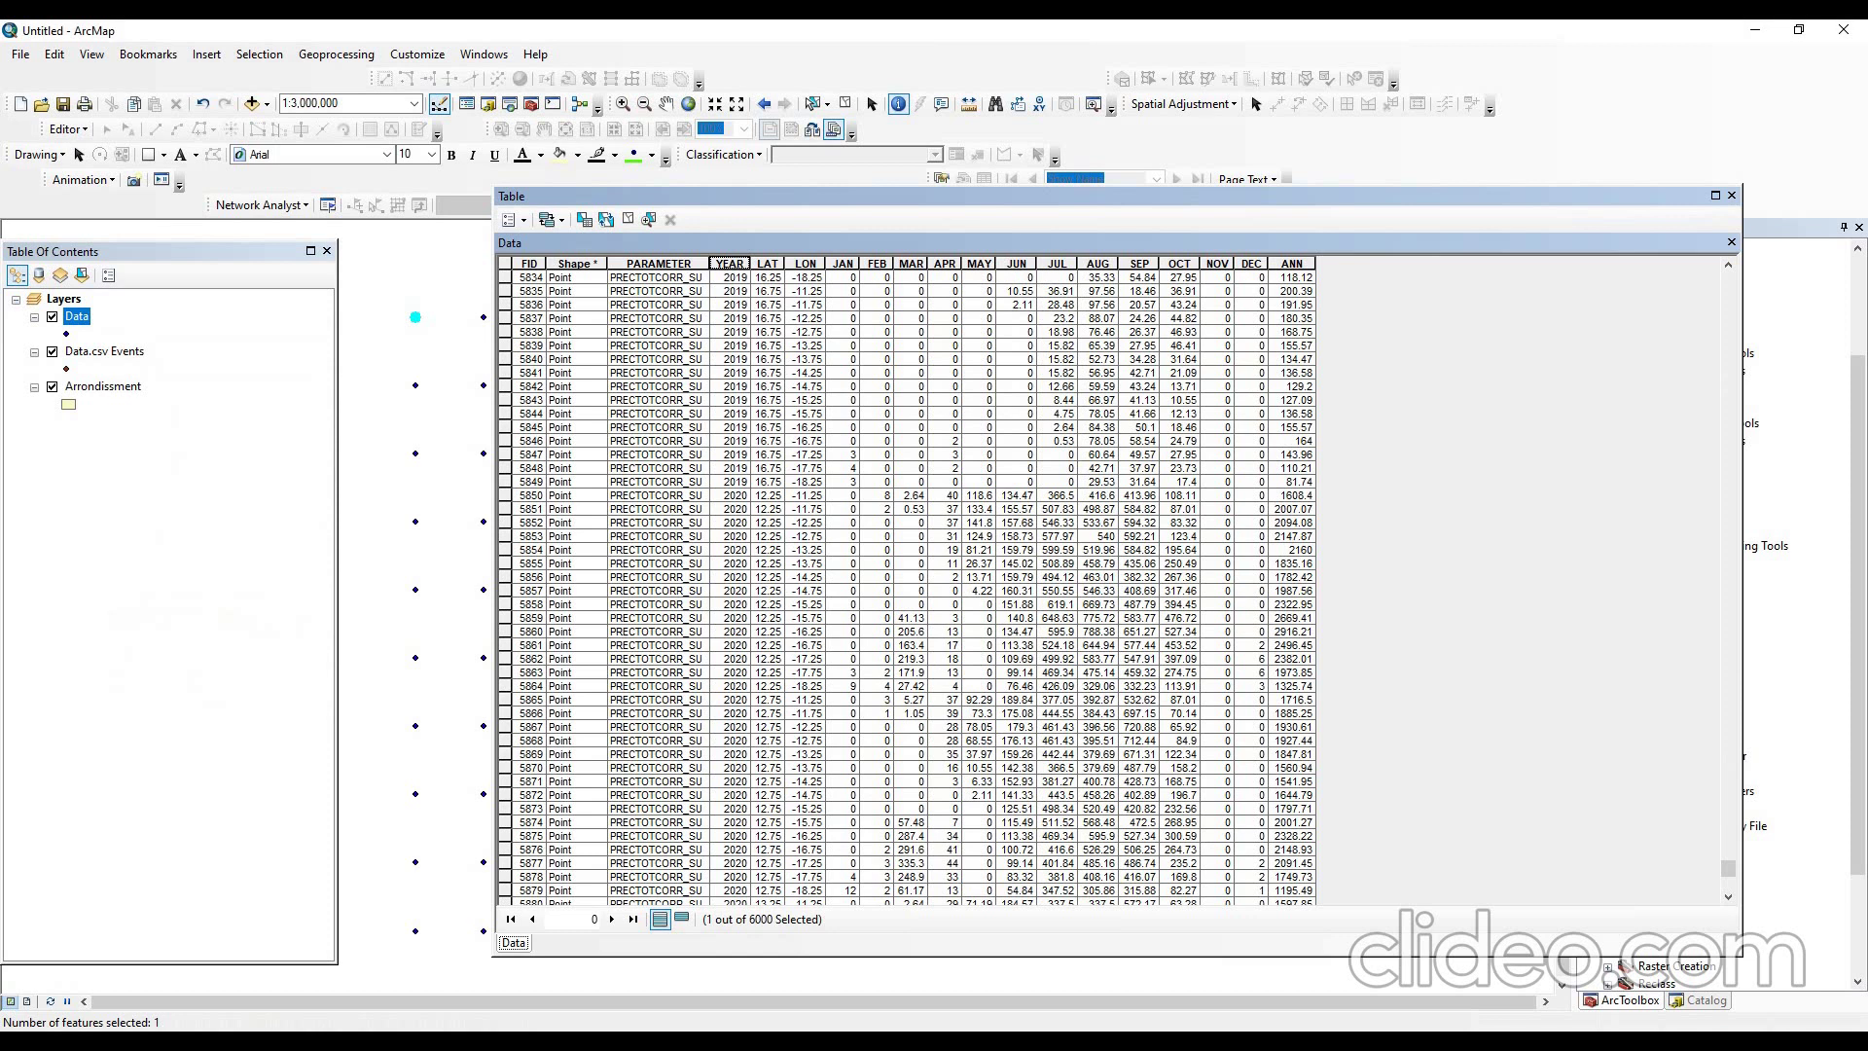
left_click(504, 495, "shift")
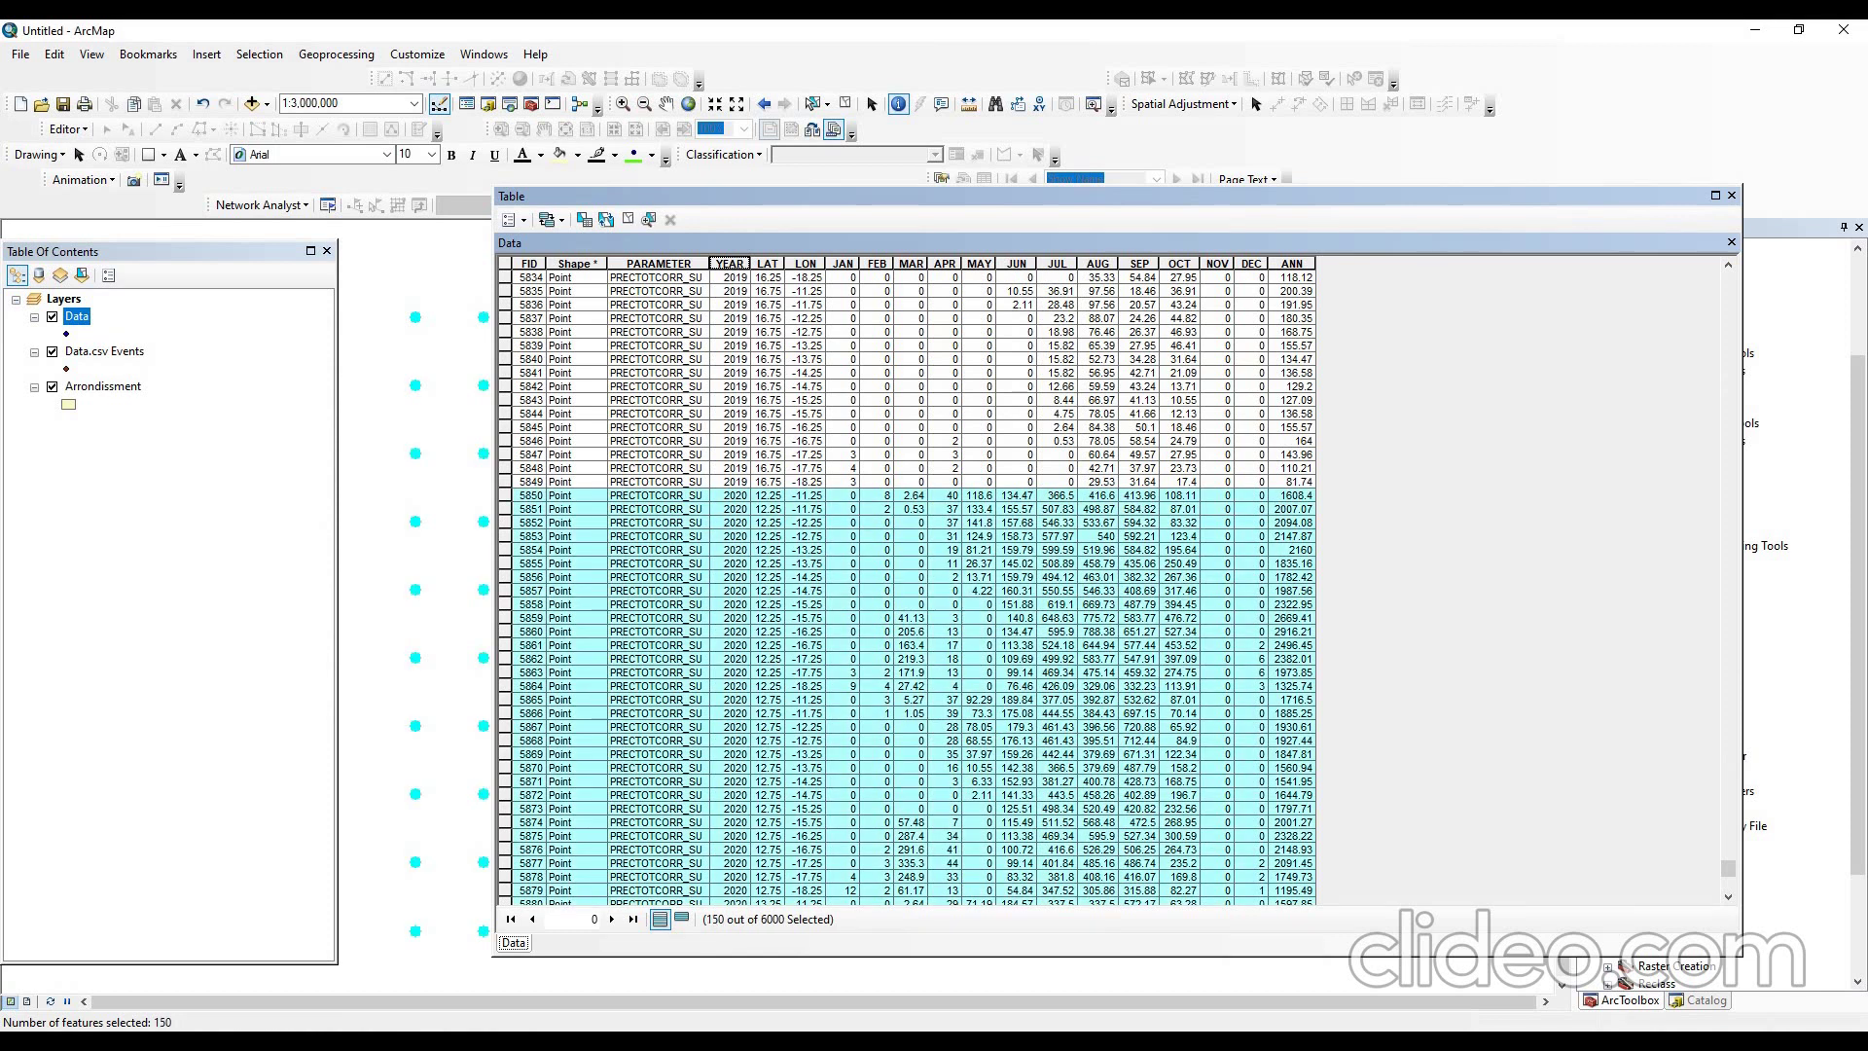
left_click(1731, 194)
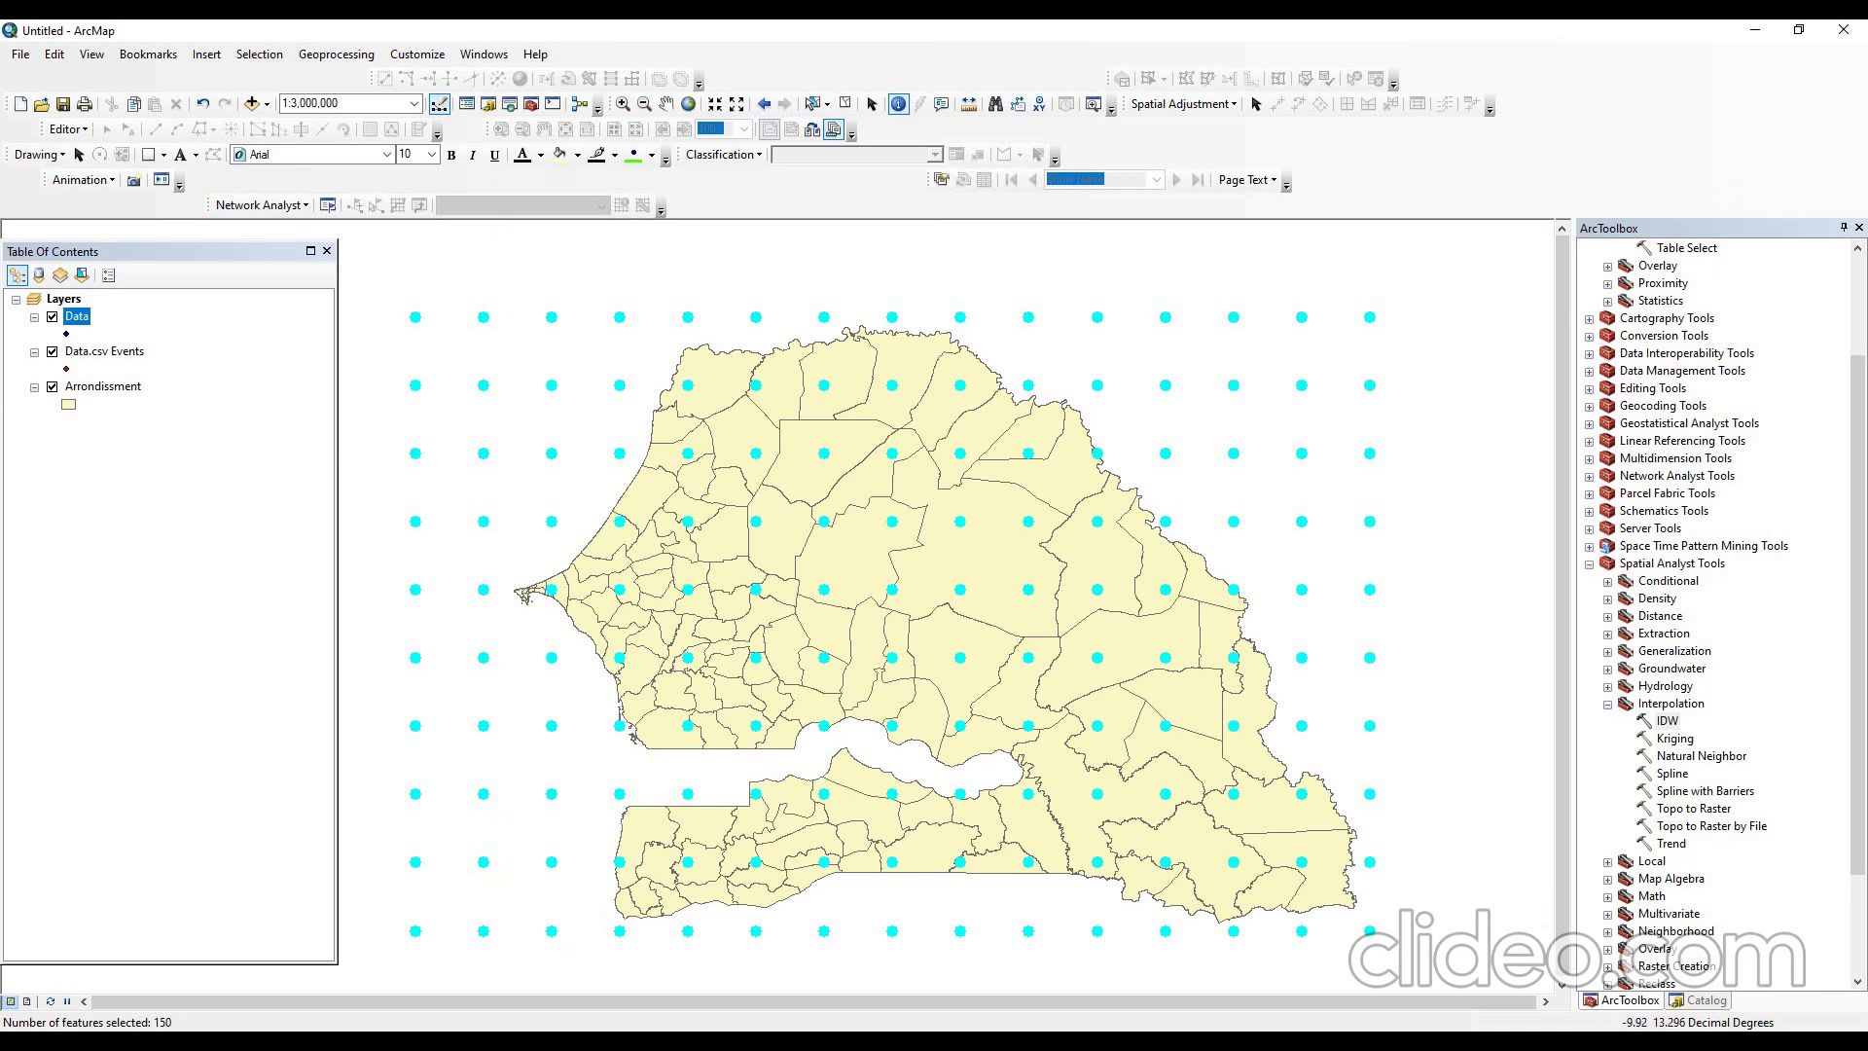
- Start an IDW interpolation with Data as the input point features and ANN as the Z value field
double_click(1666, 720)
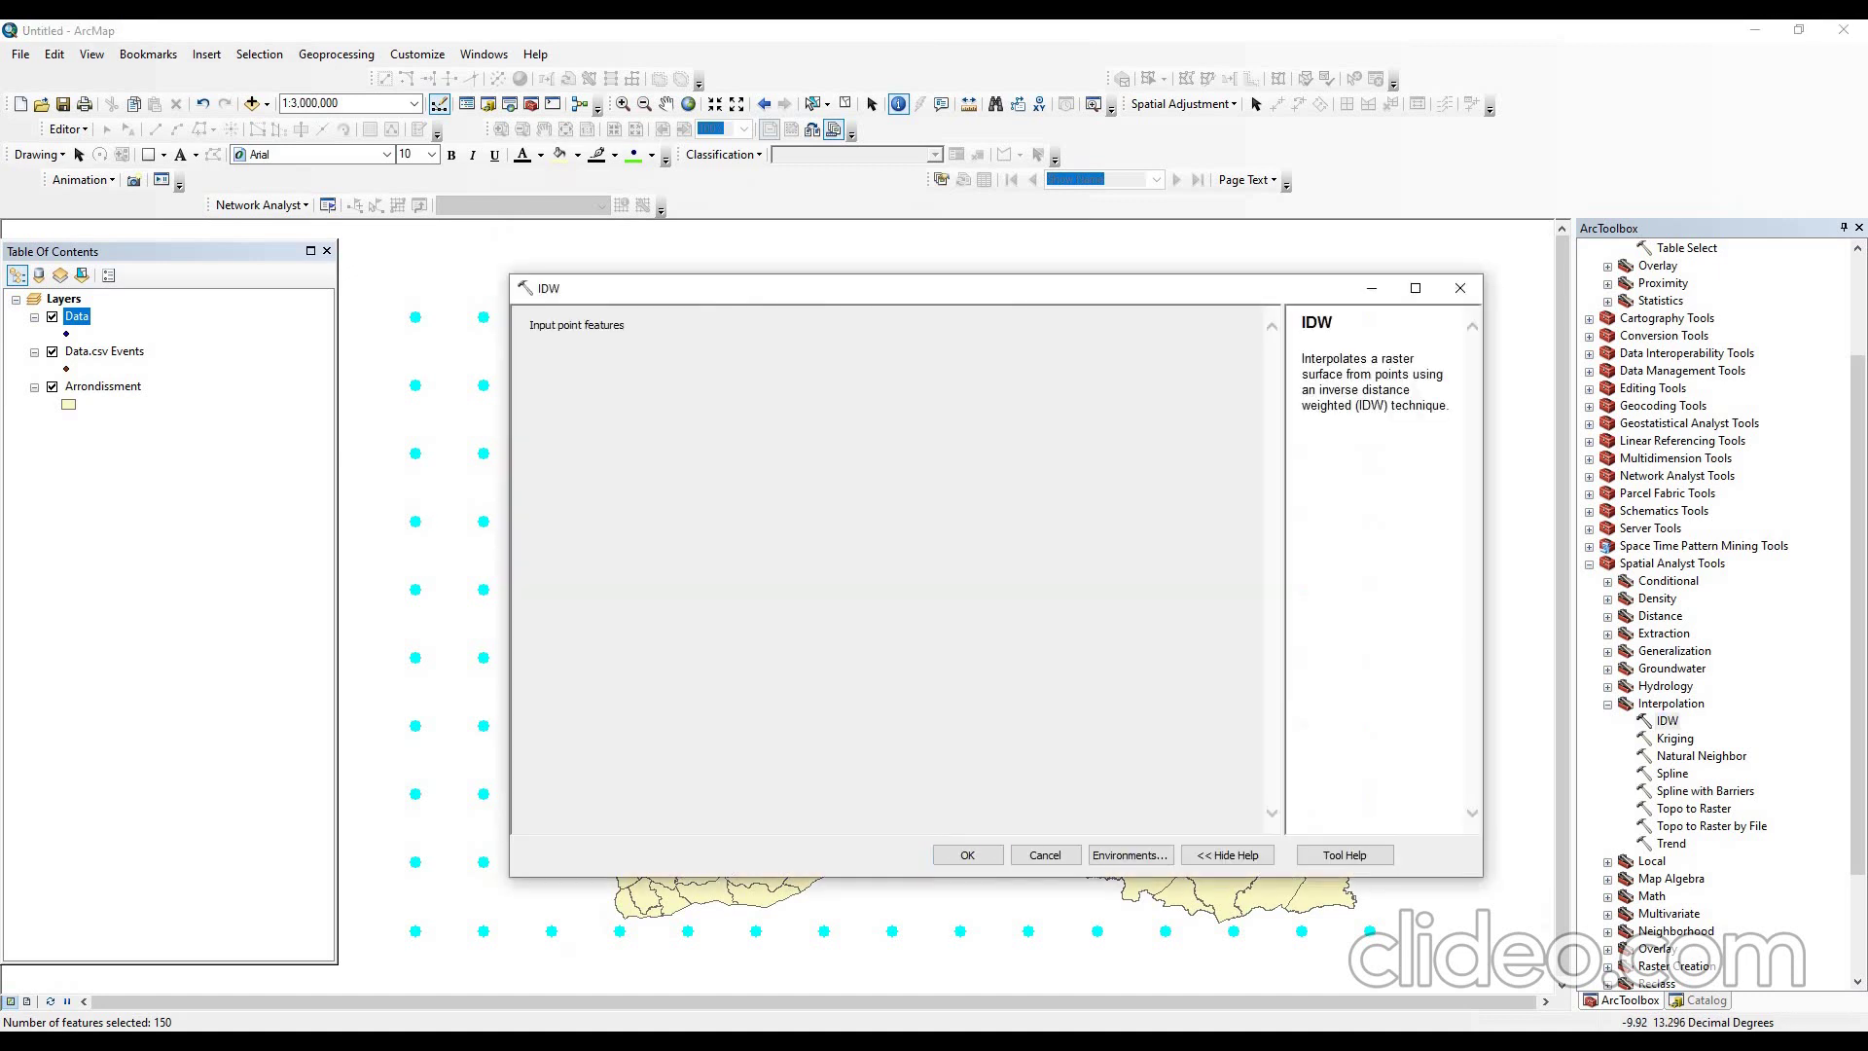
left_click(1209, 343)
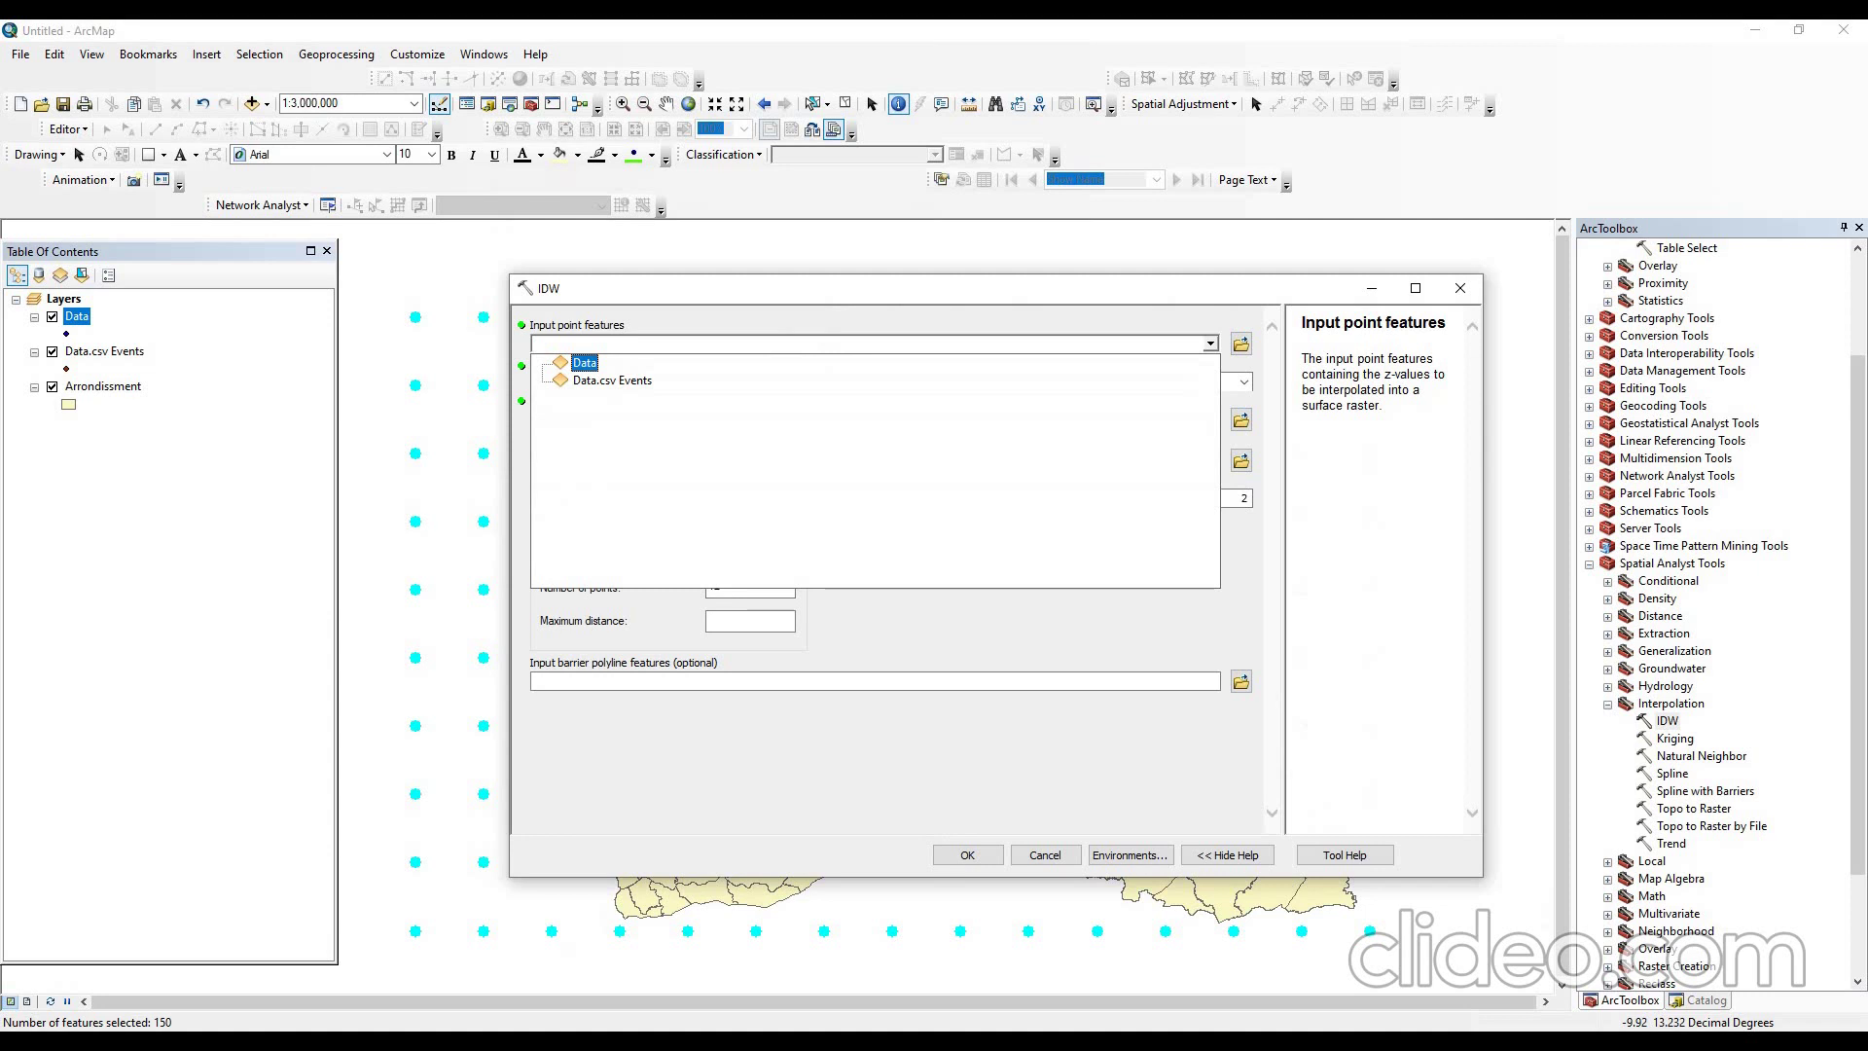
left_click(584, 361)
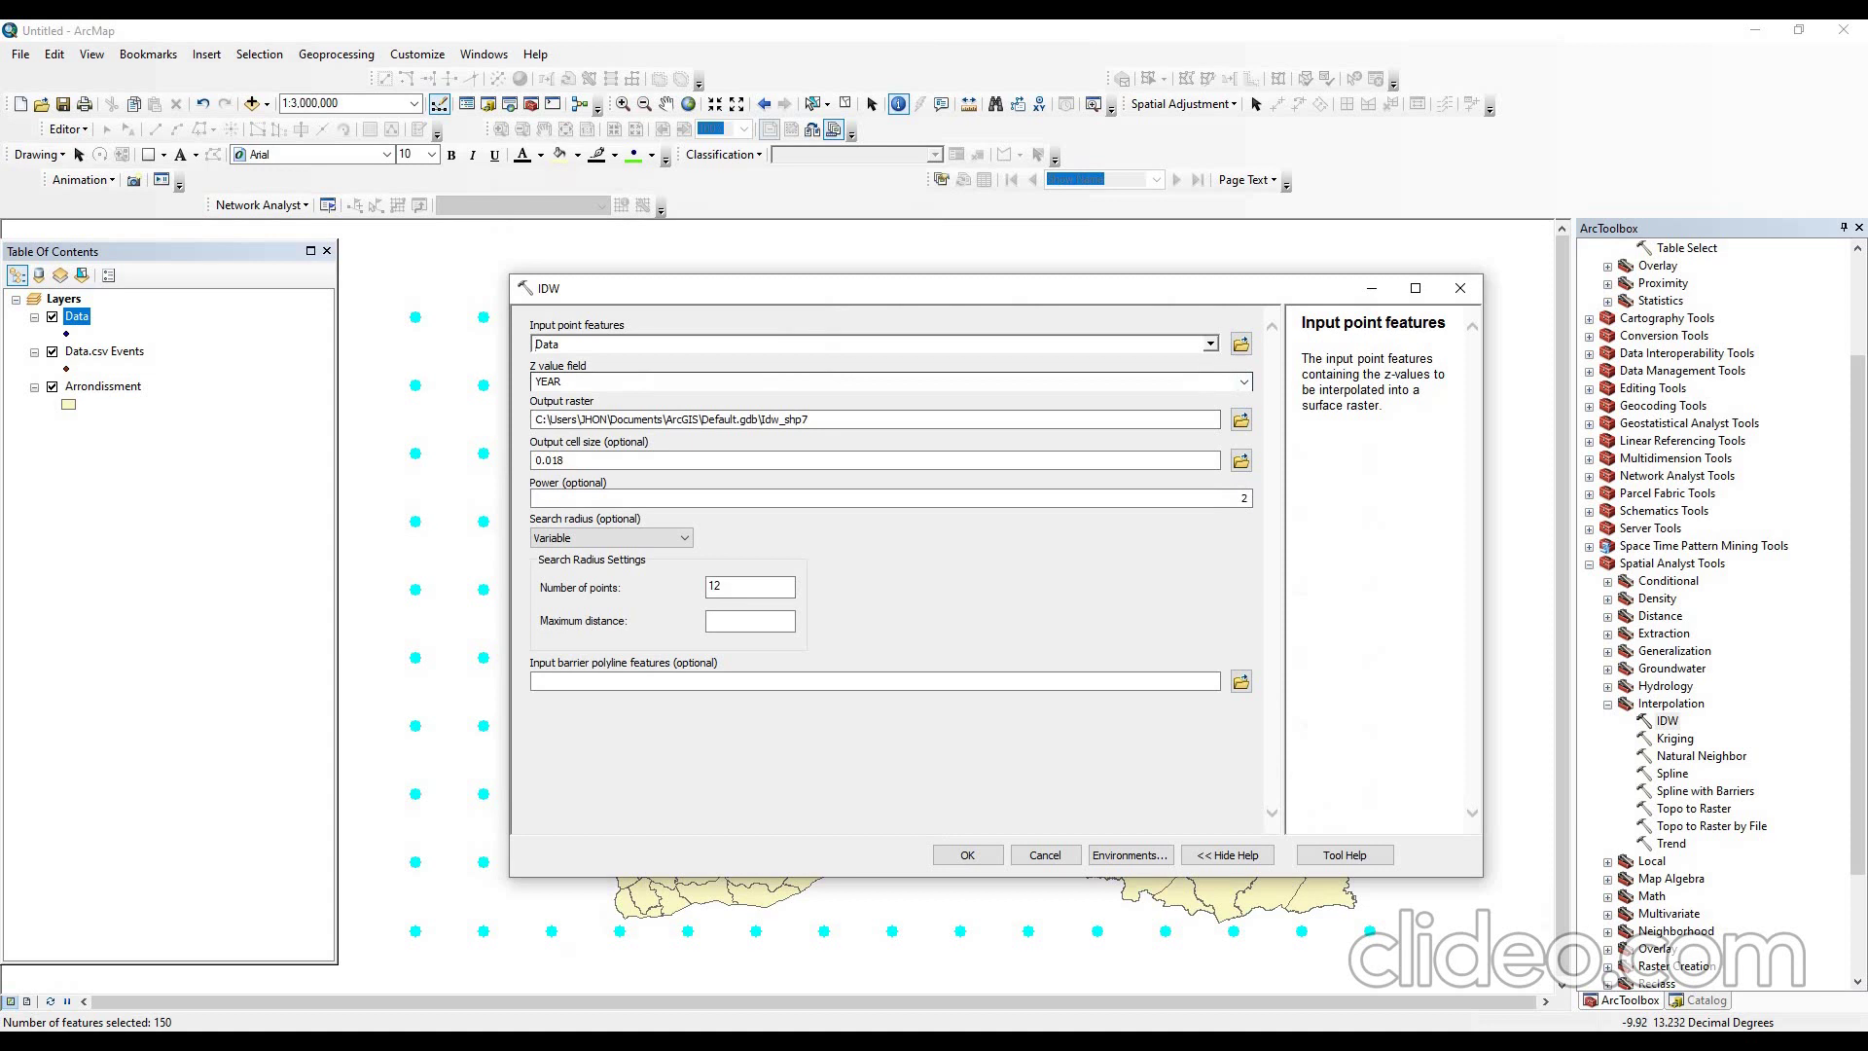
left_click(1243, 382)
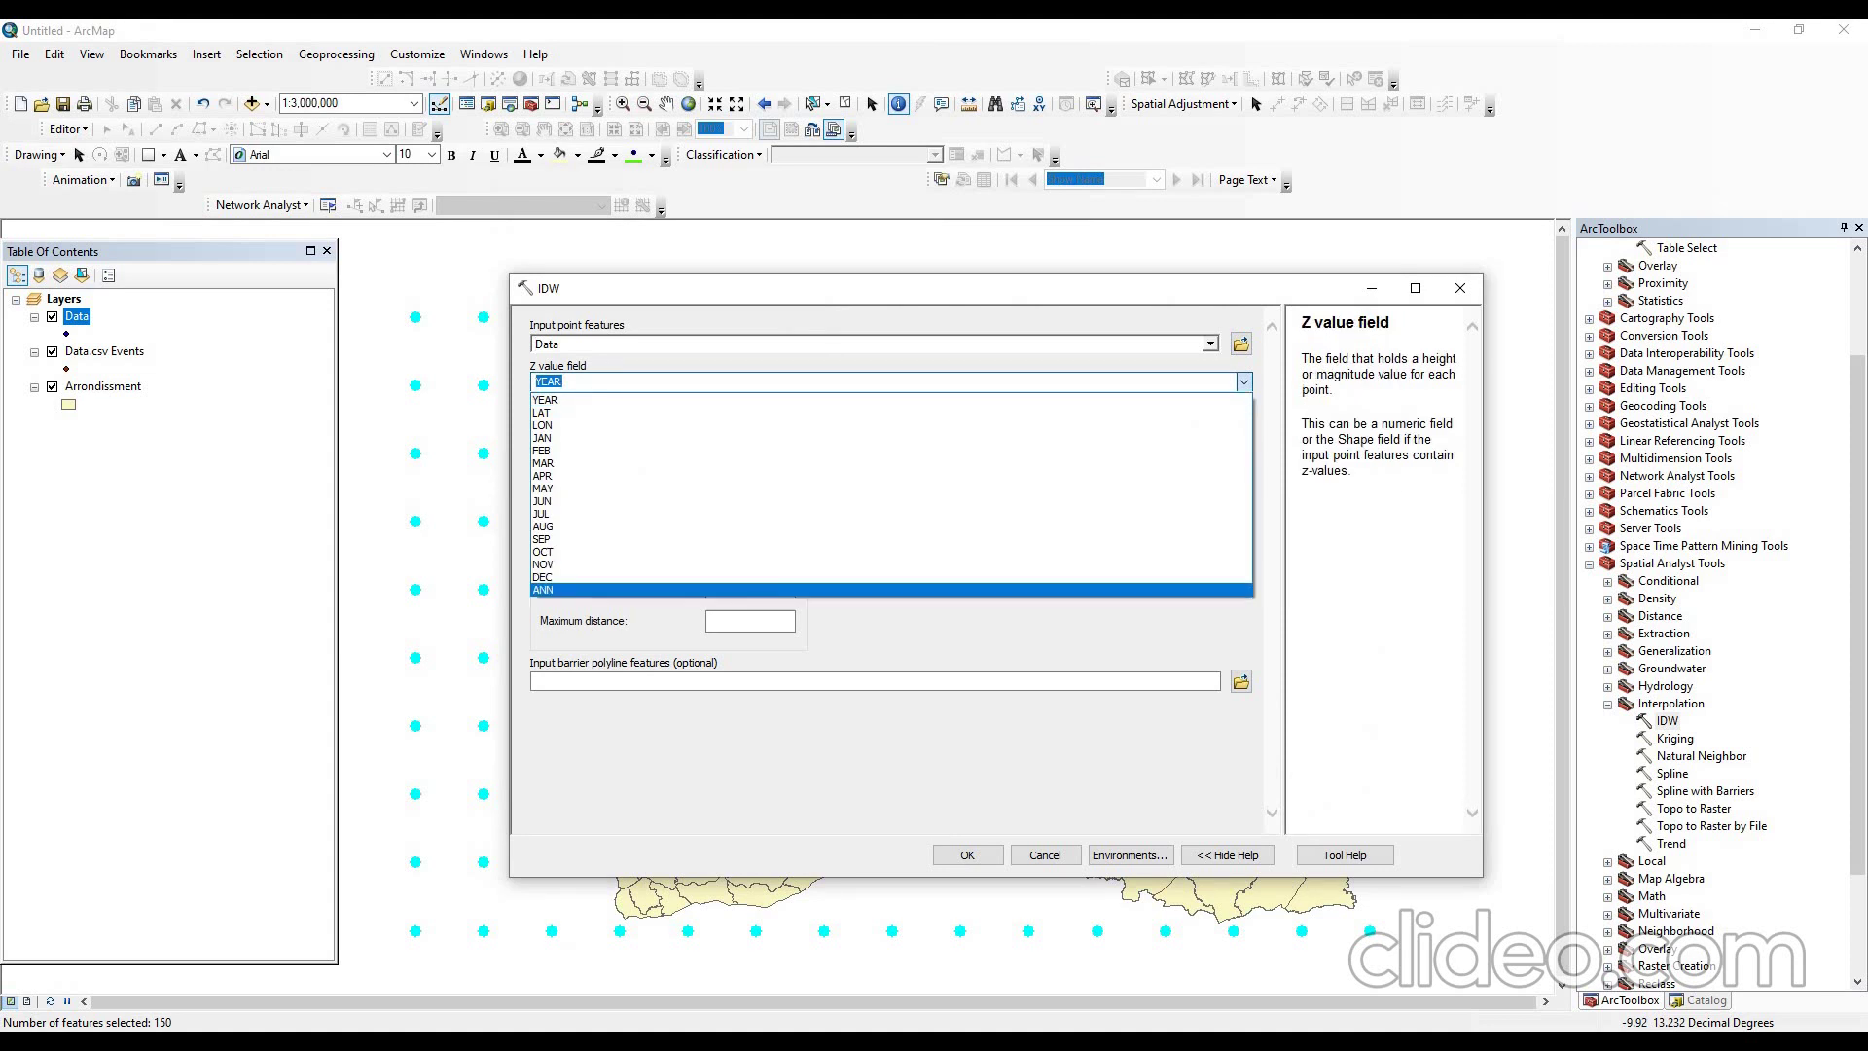
key("Return")
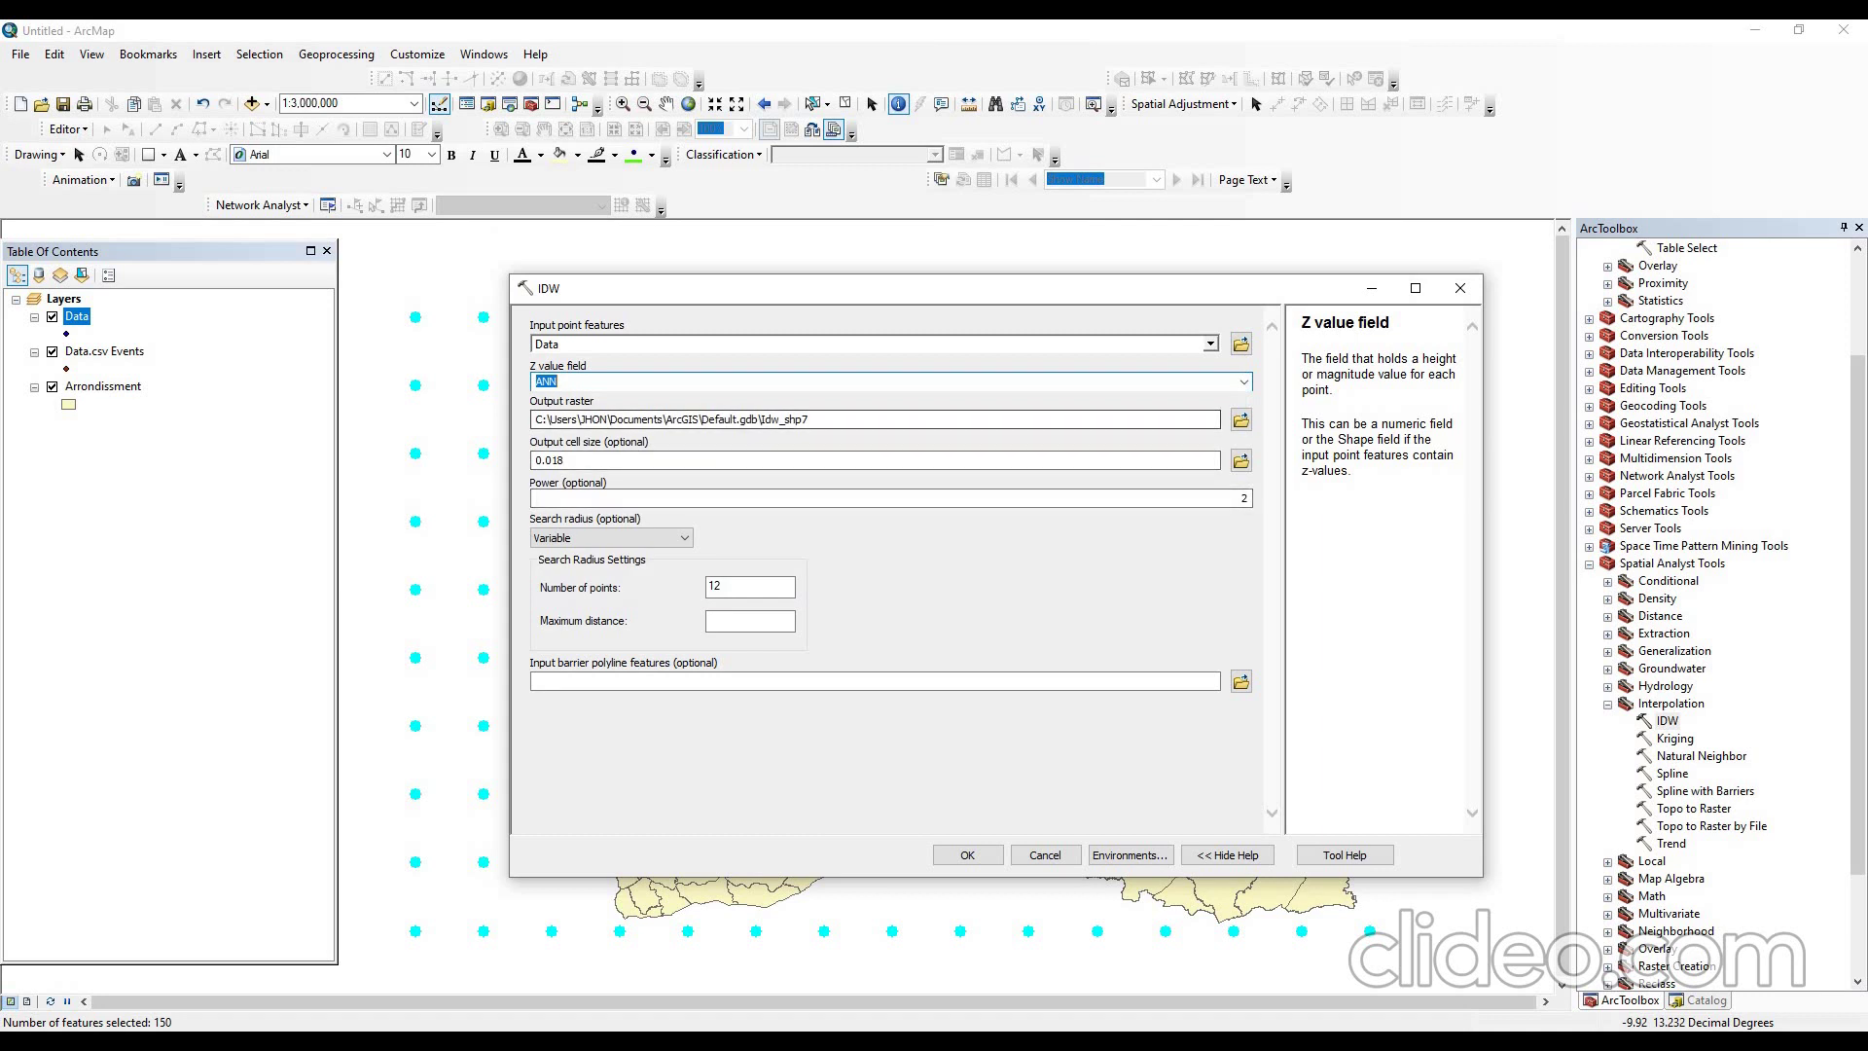
- Set the IDW output raster to Précip_2020 in the Climat folder and run the interpolation
left_click(1240, 419)
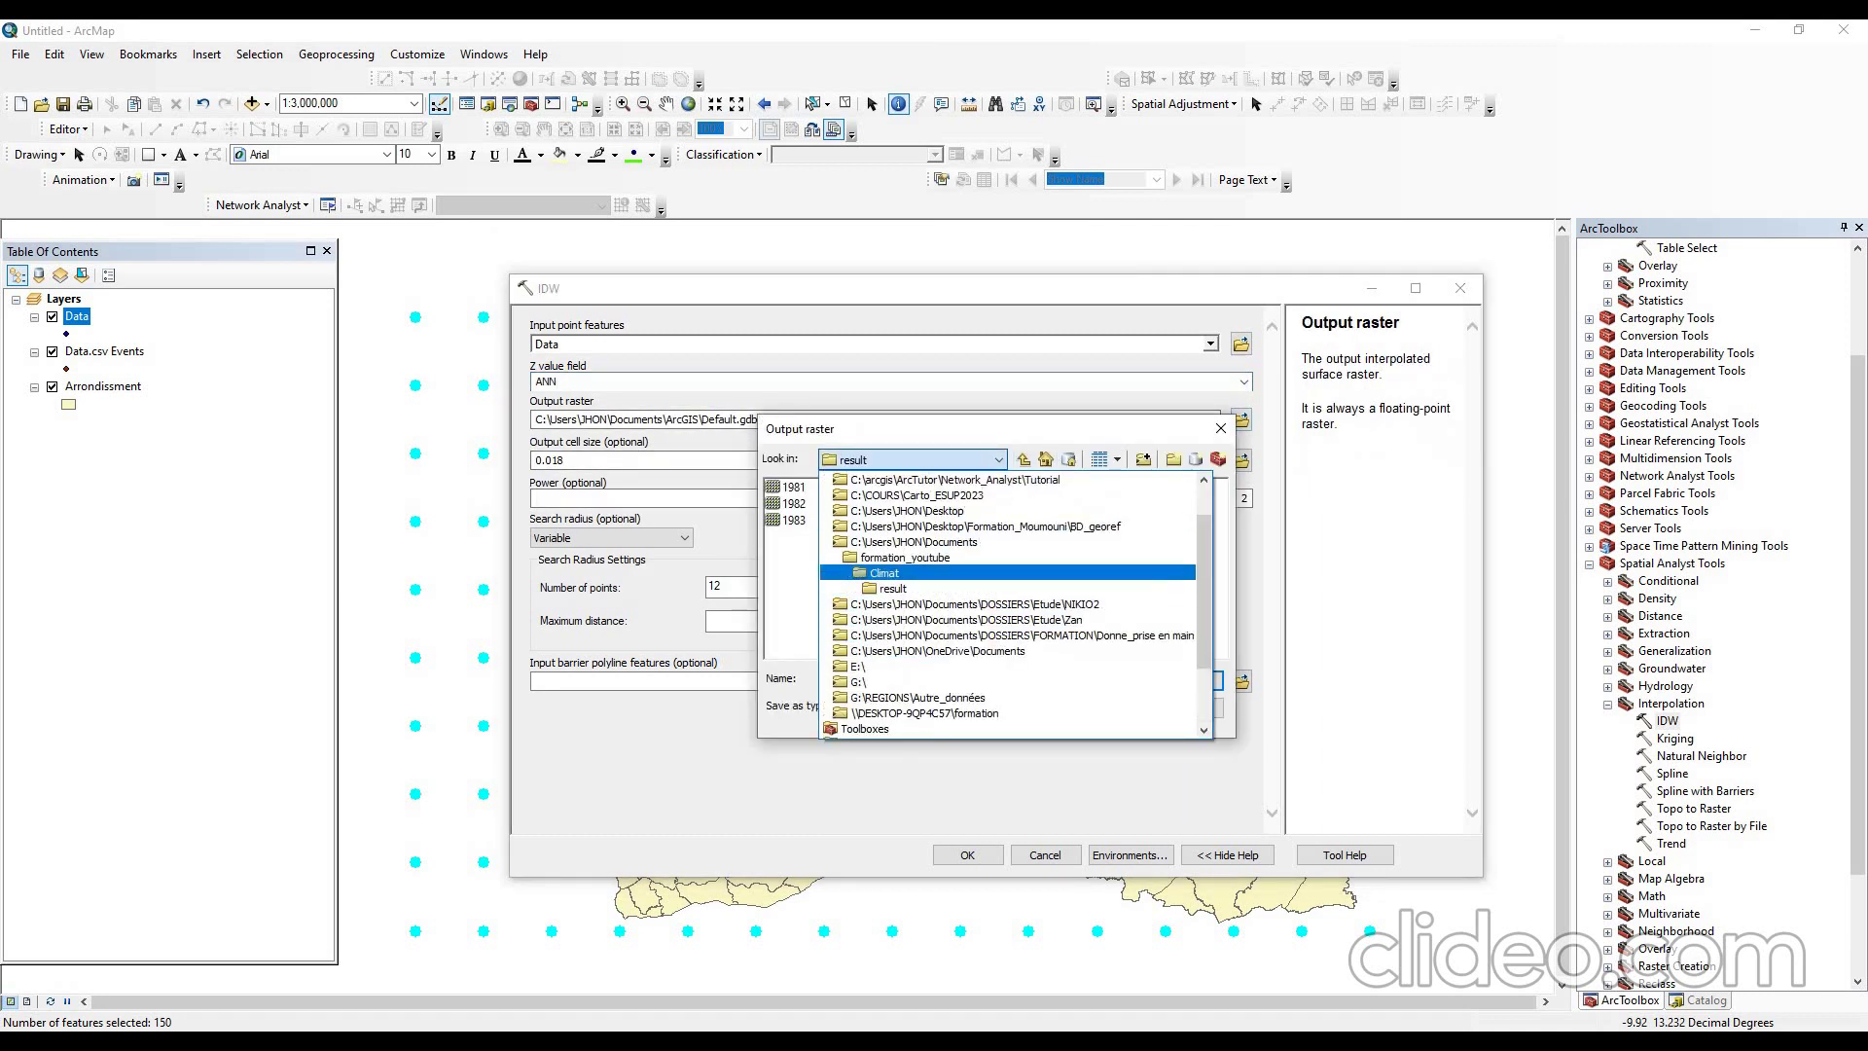
left_click(874, 571)
left_click(850, 680)
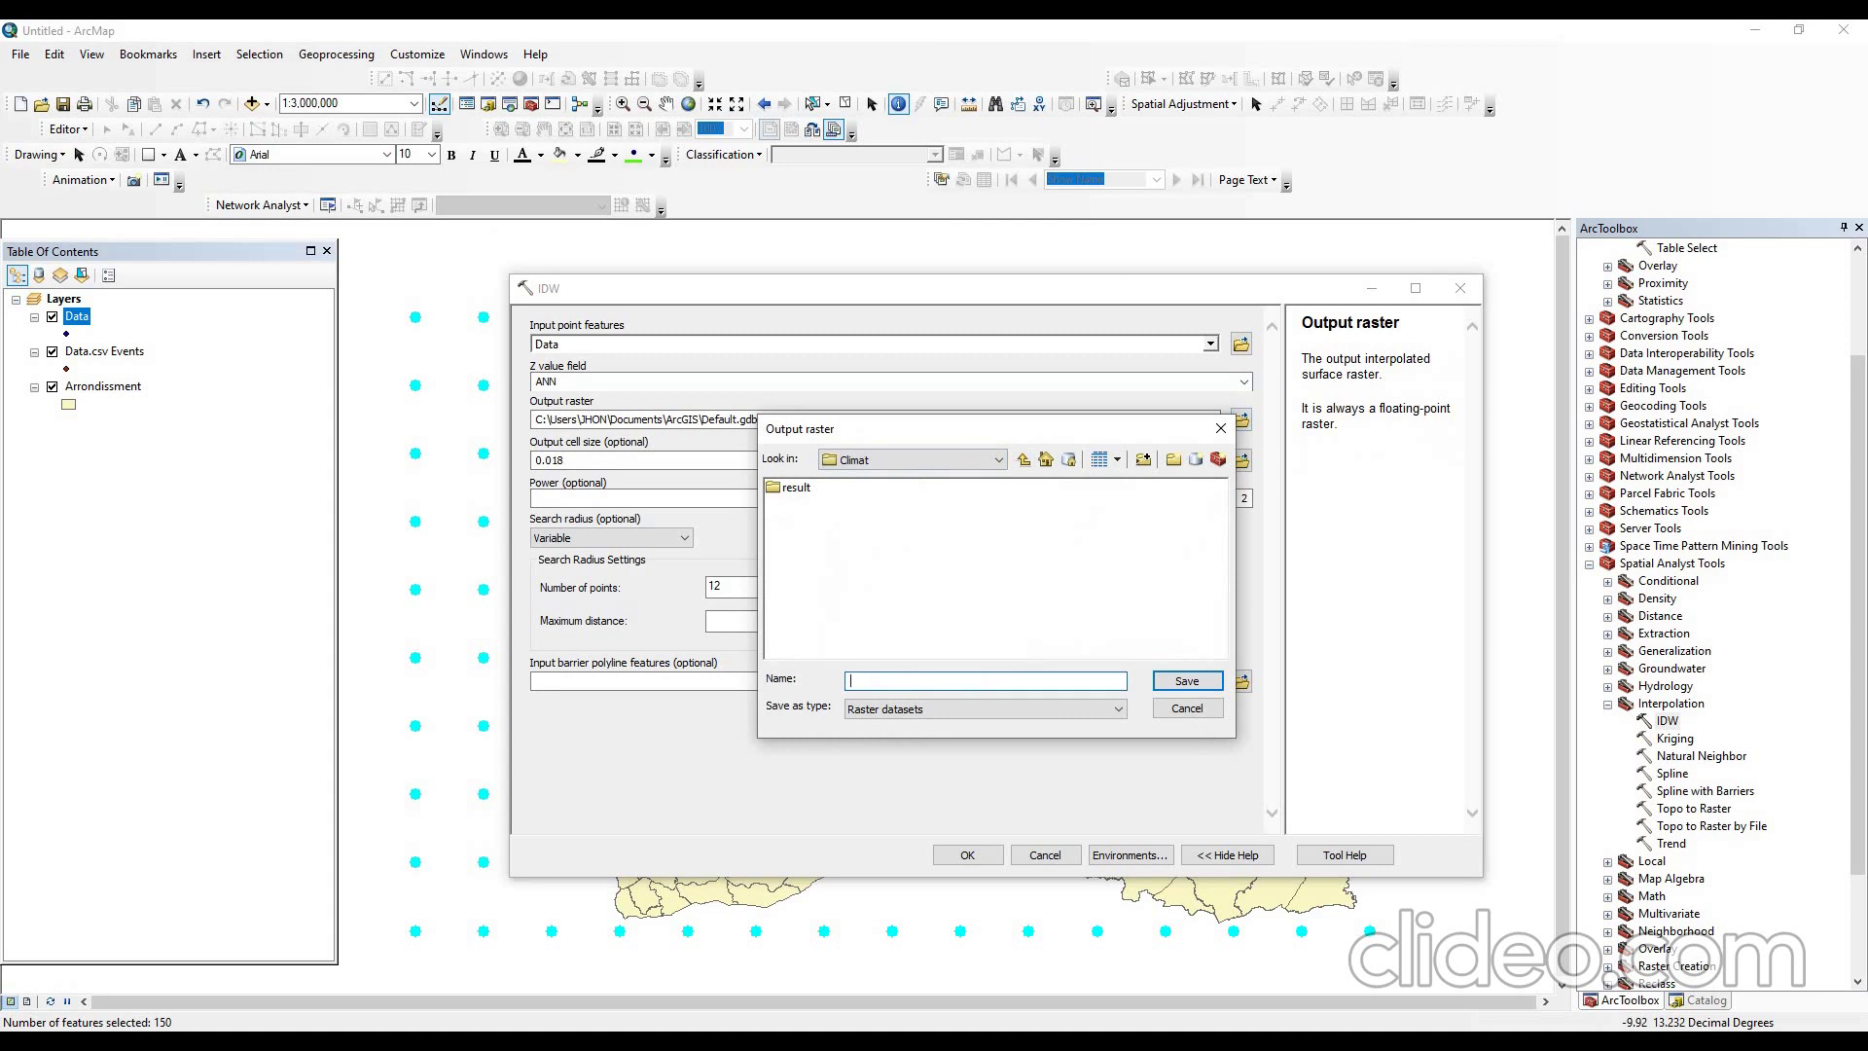
type("Précip_2020")
key("Return")
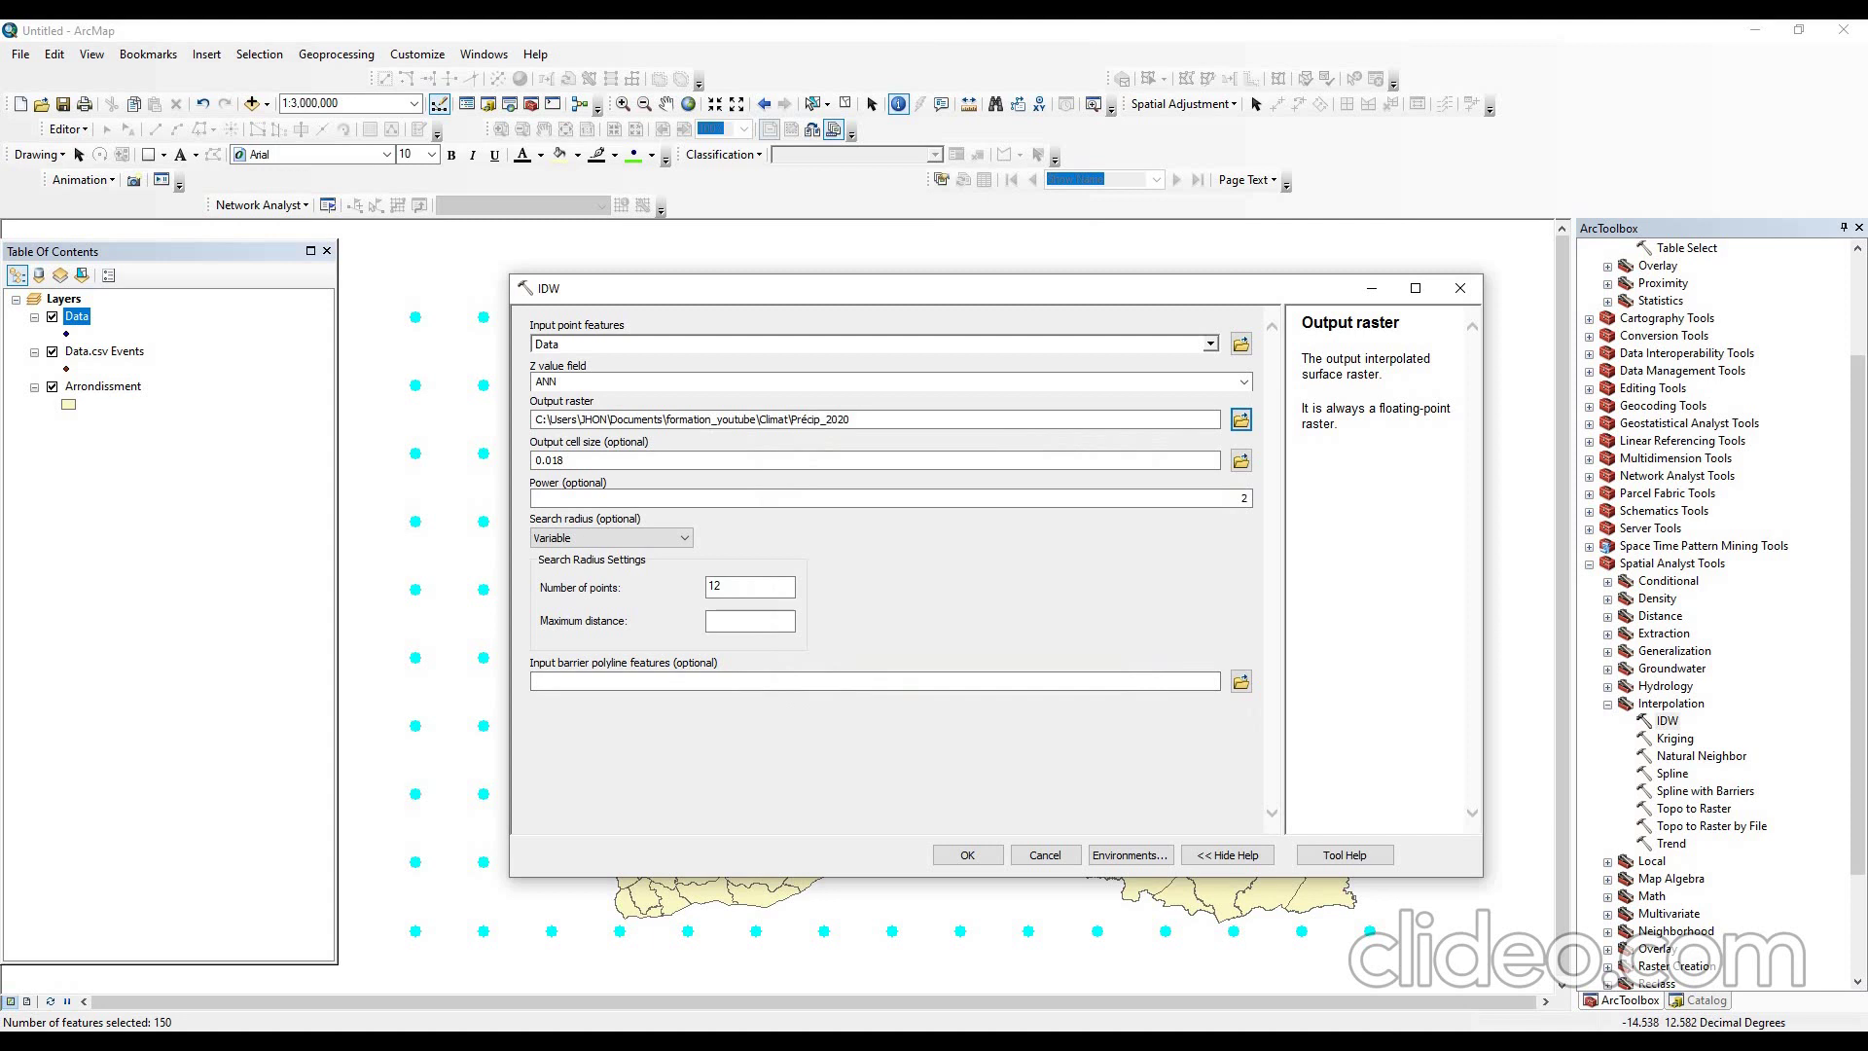
left_click(967, 855)
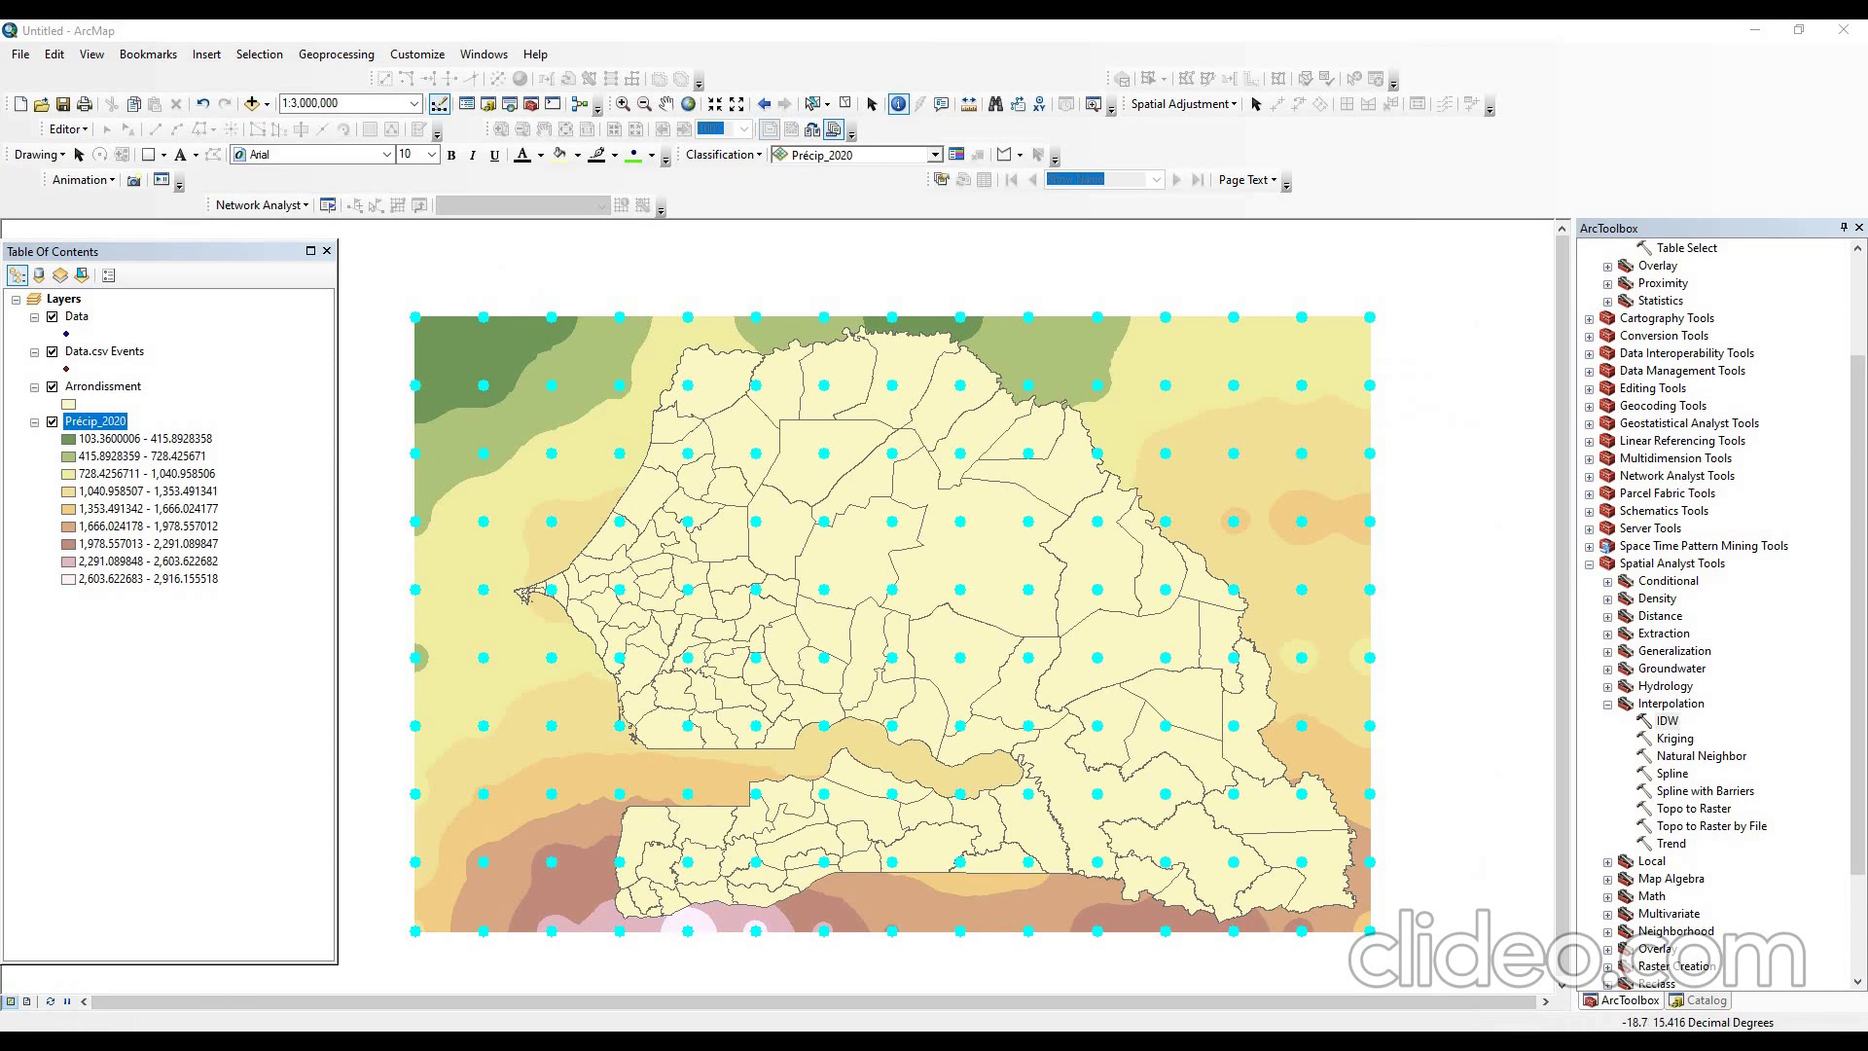
- Apply the Hollow symbol to the Arrondissment layer and hide the Data and Data.csv Events point layers
left_click(68, 404)
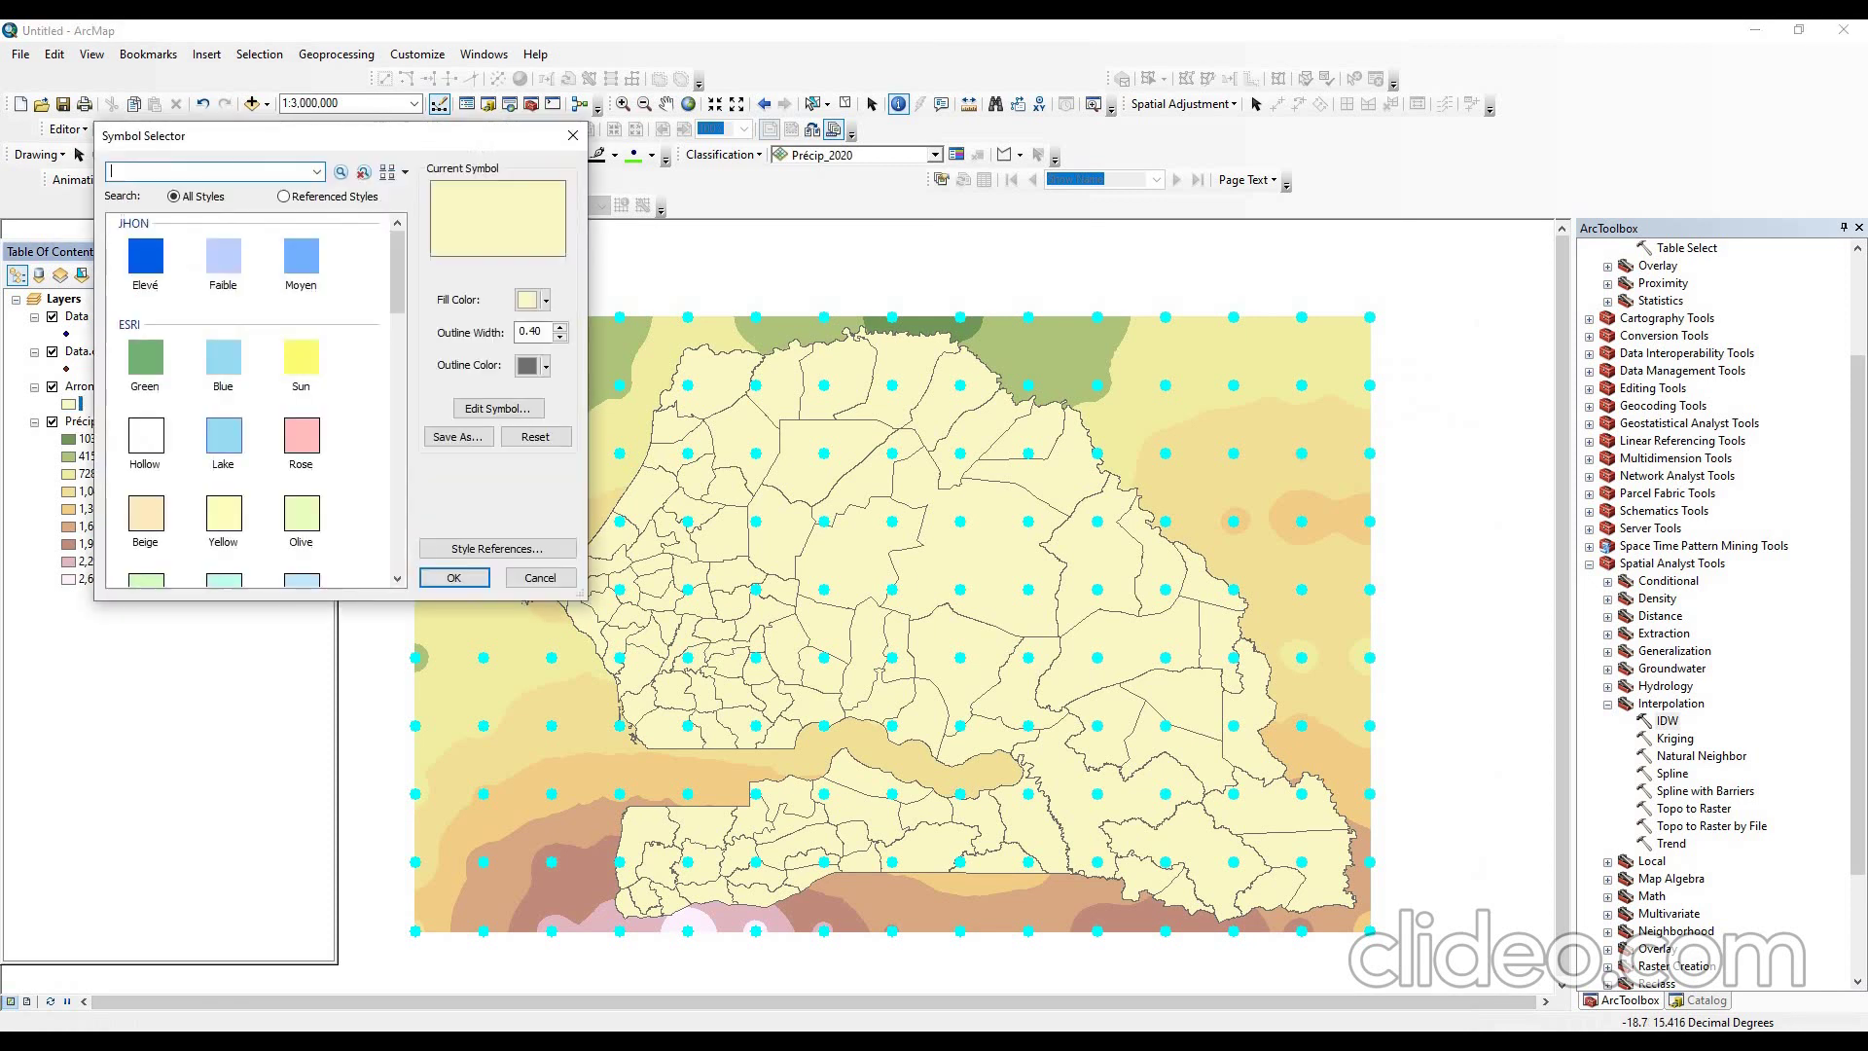
left_click(145, 437)
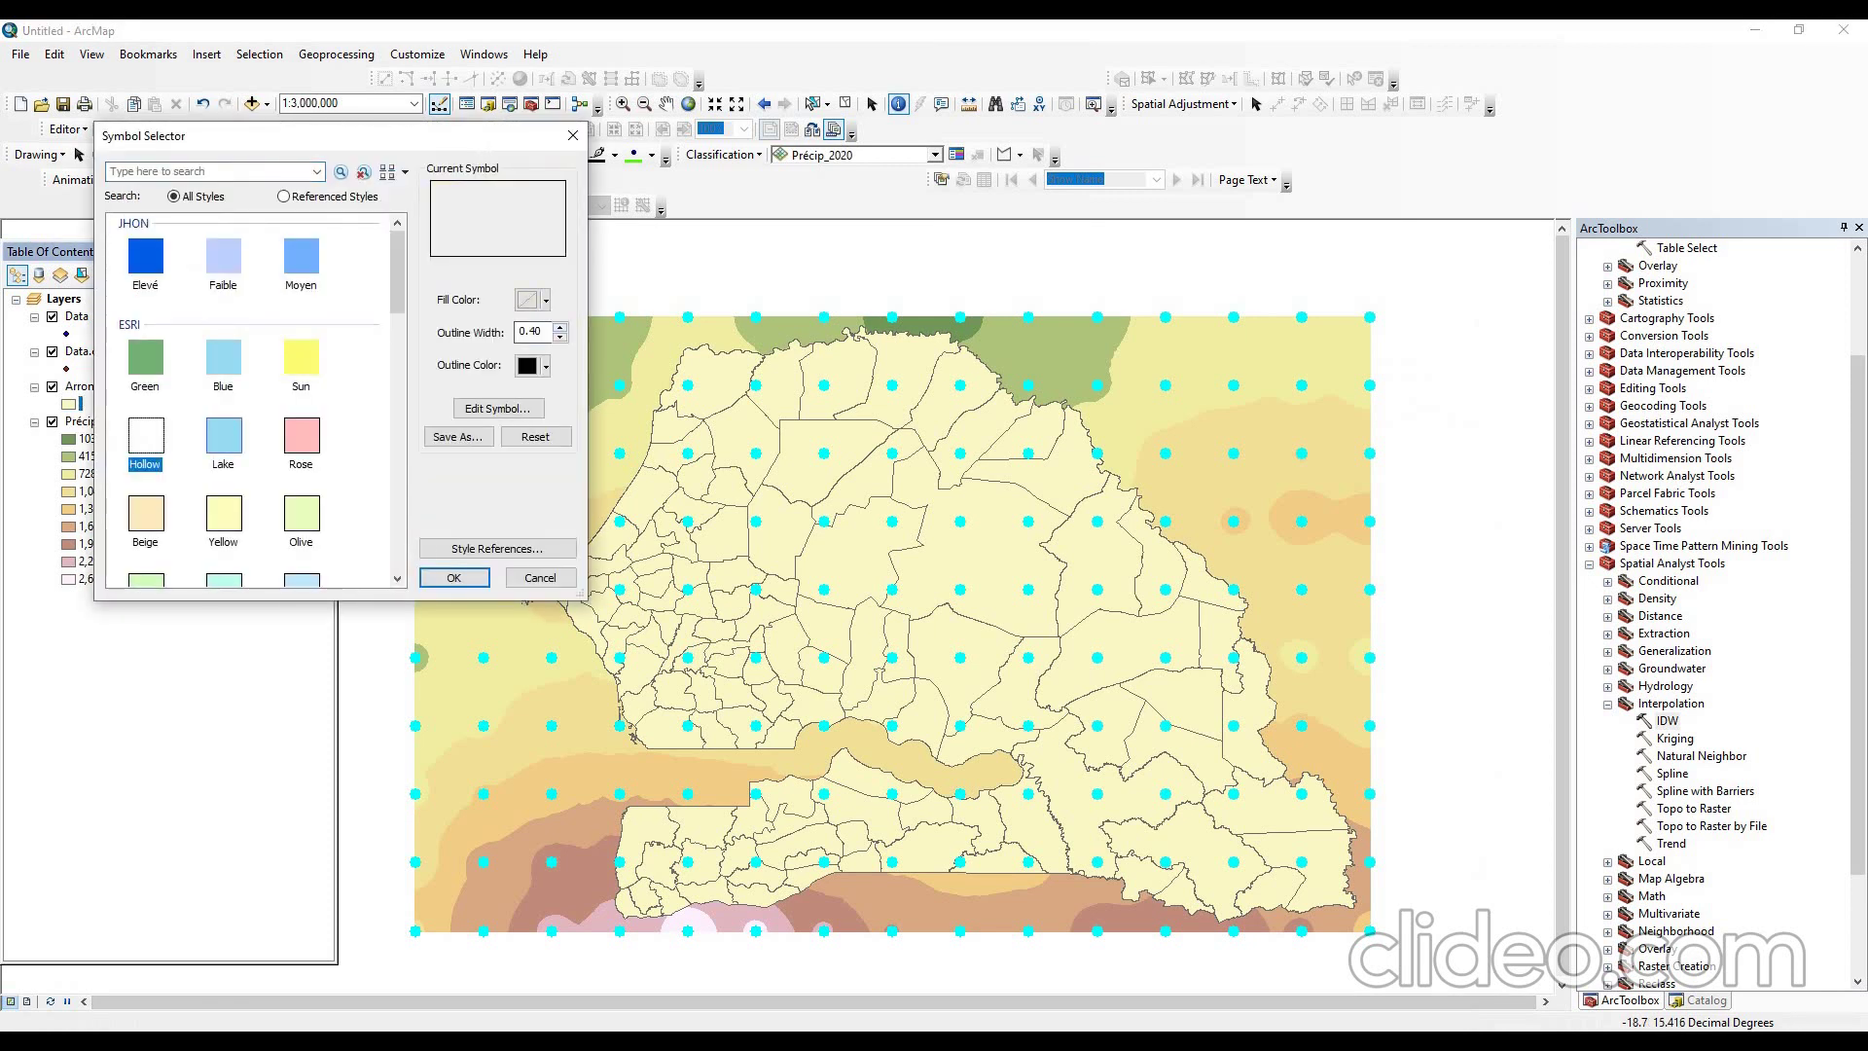
left_click(559, 327)
left_click(454, 577)
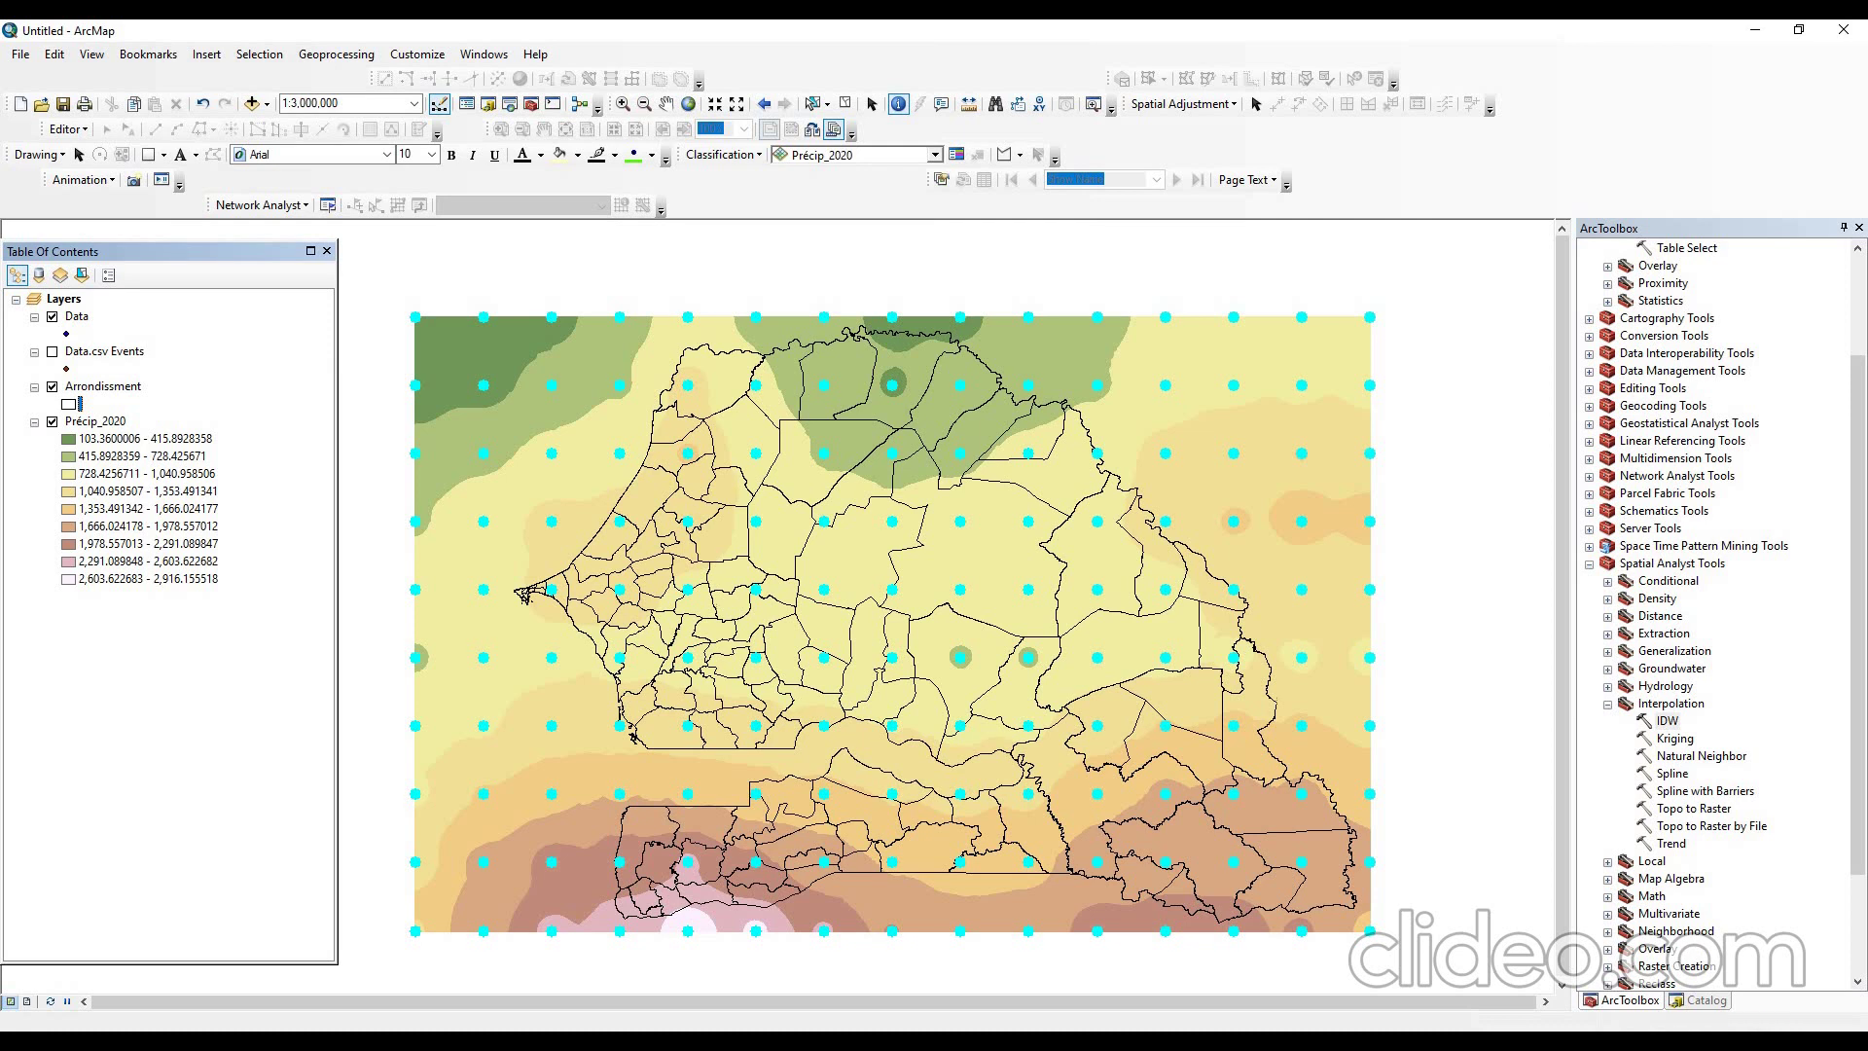
left_click(53, 317)
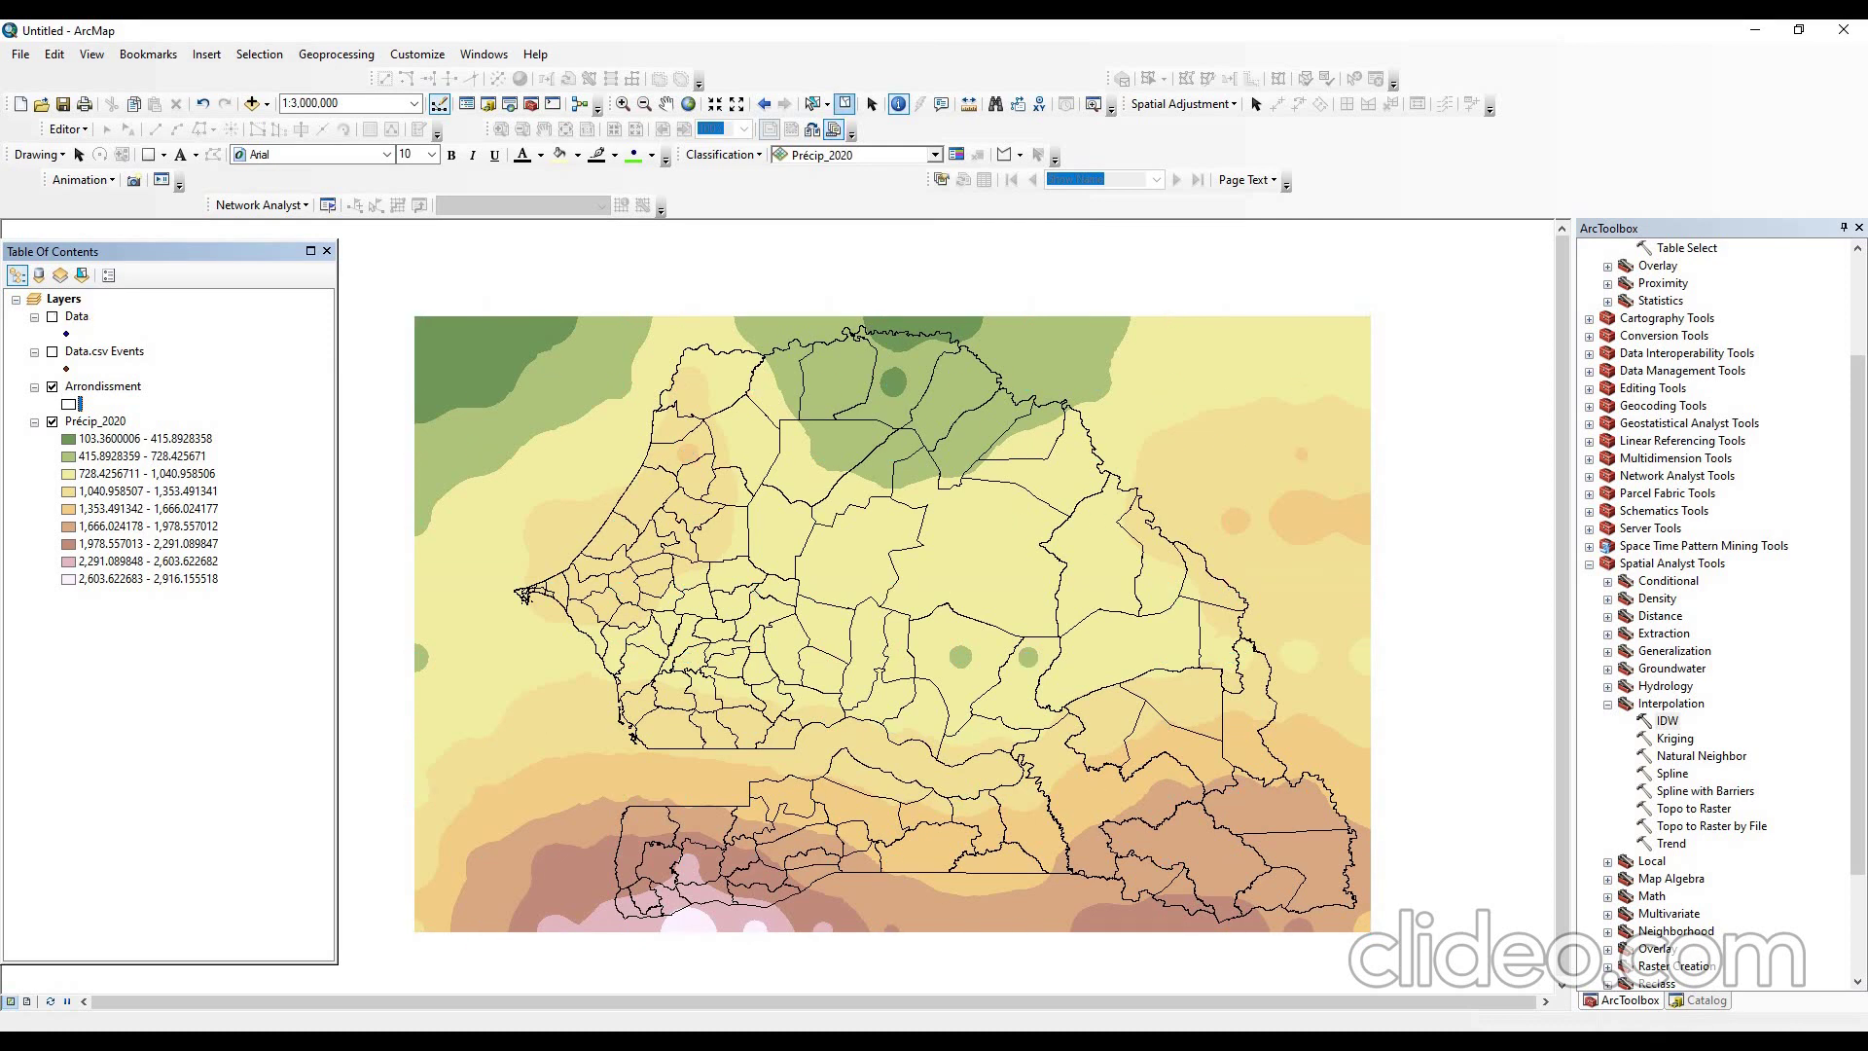
left_click(813, 103)
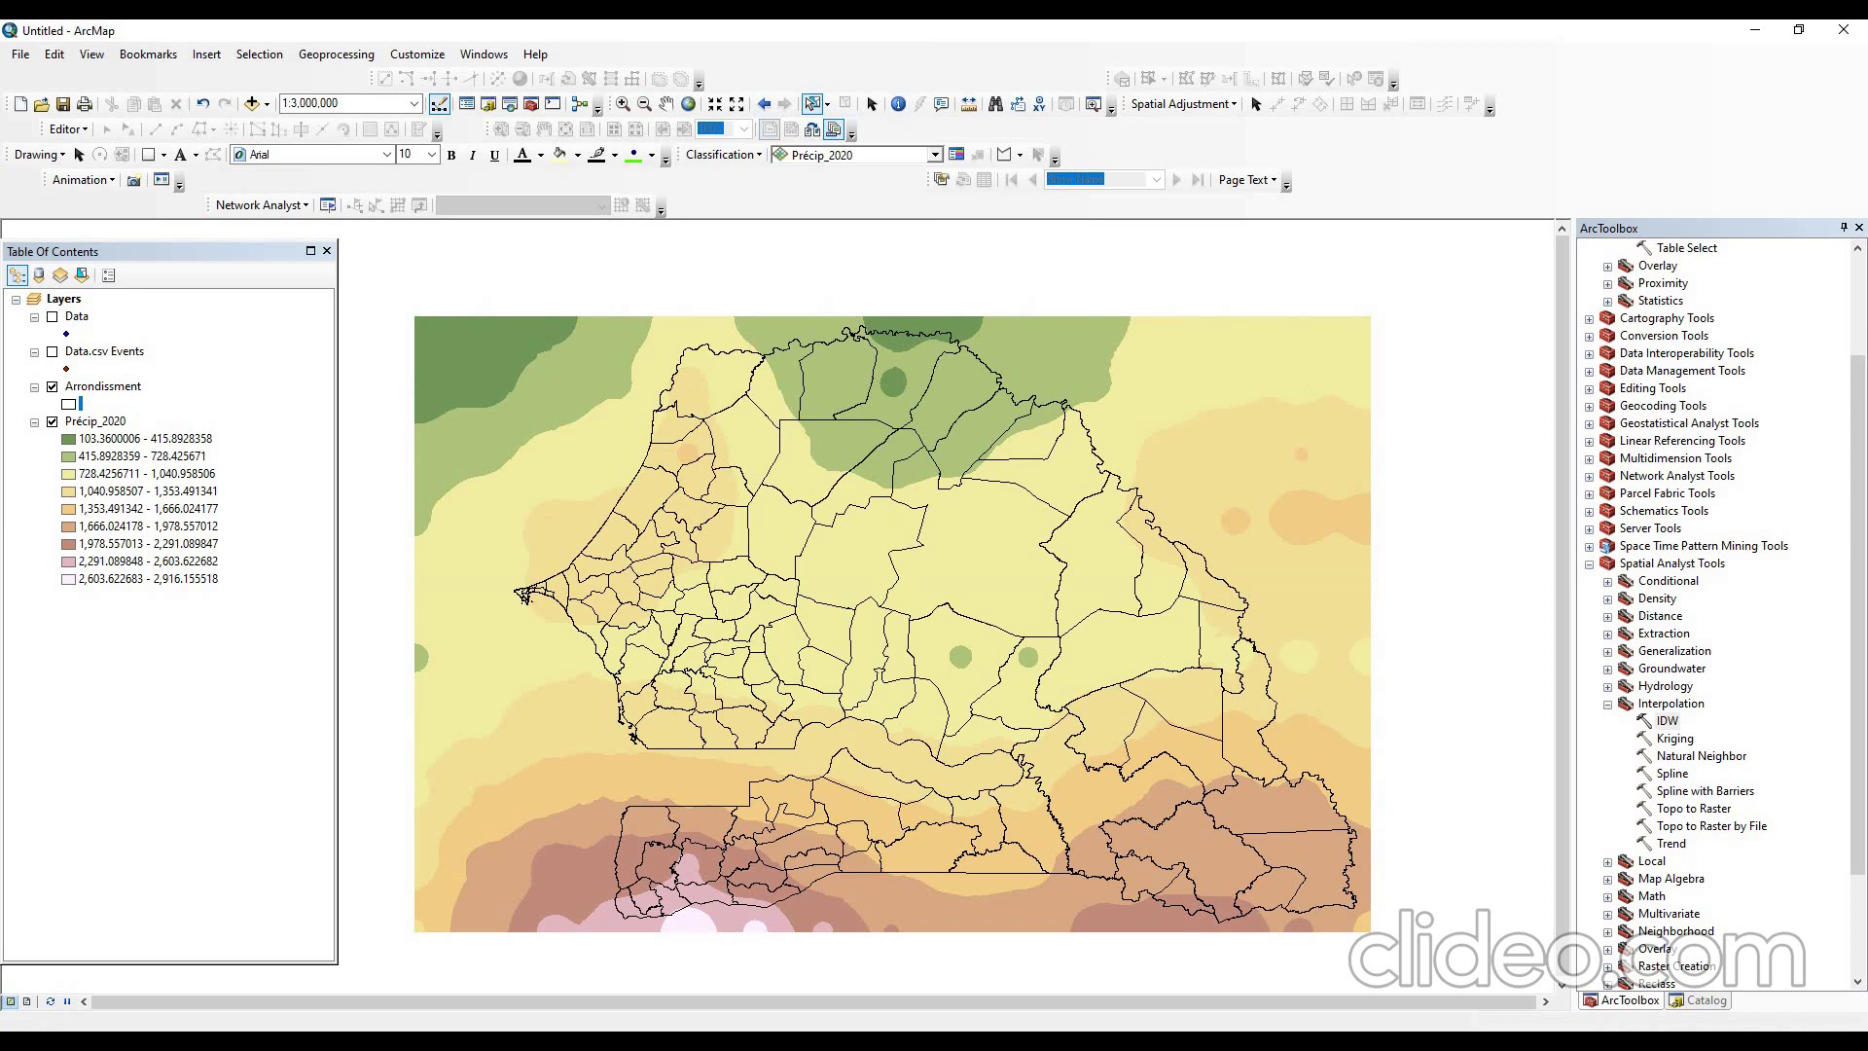
- Set the classification method of the Précip_2020 raster to Equal Interval with 9 classes in its layer symbology
left_click(94, 422)
double_click(95, 421)
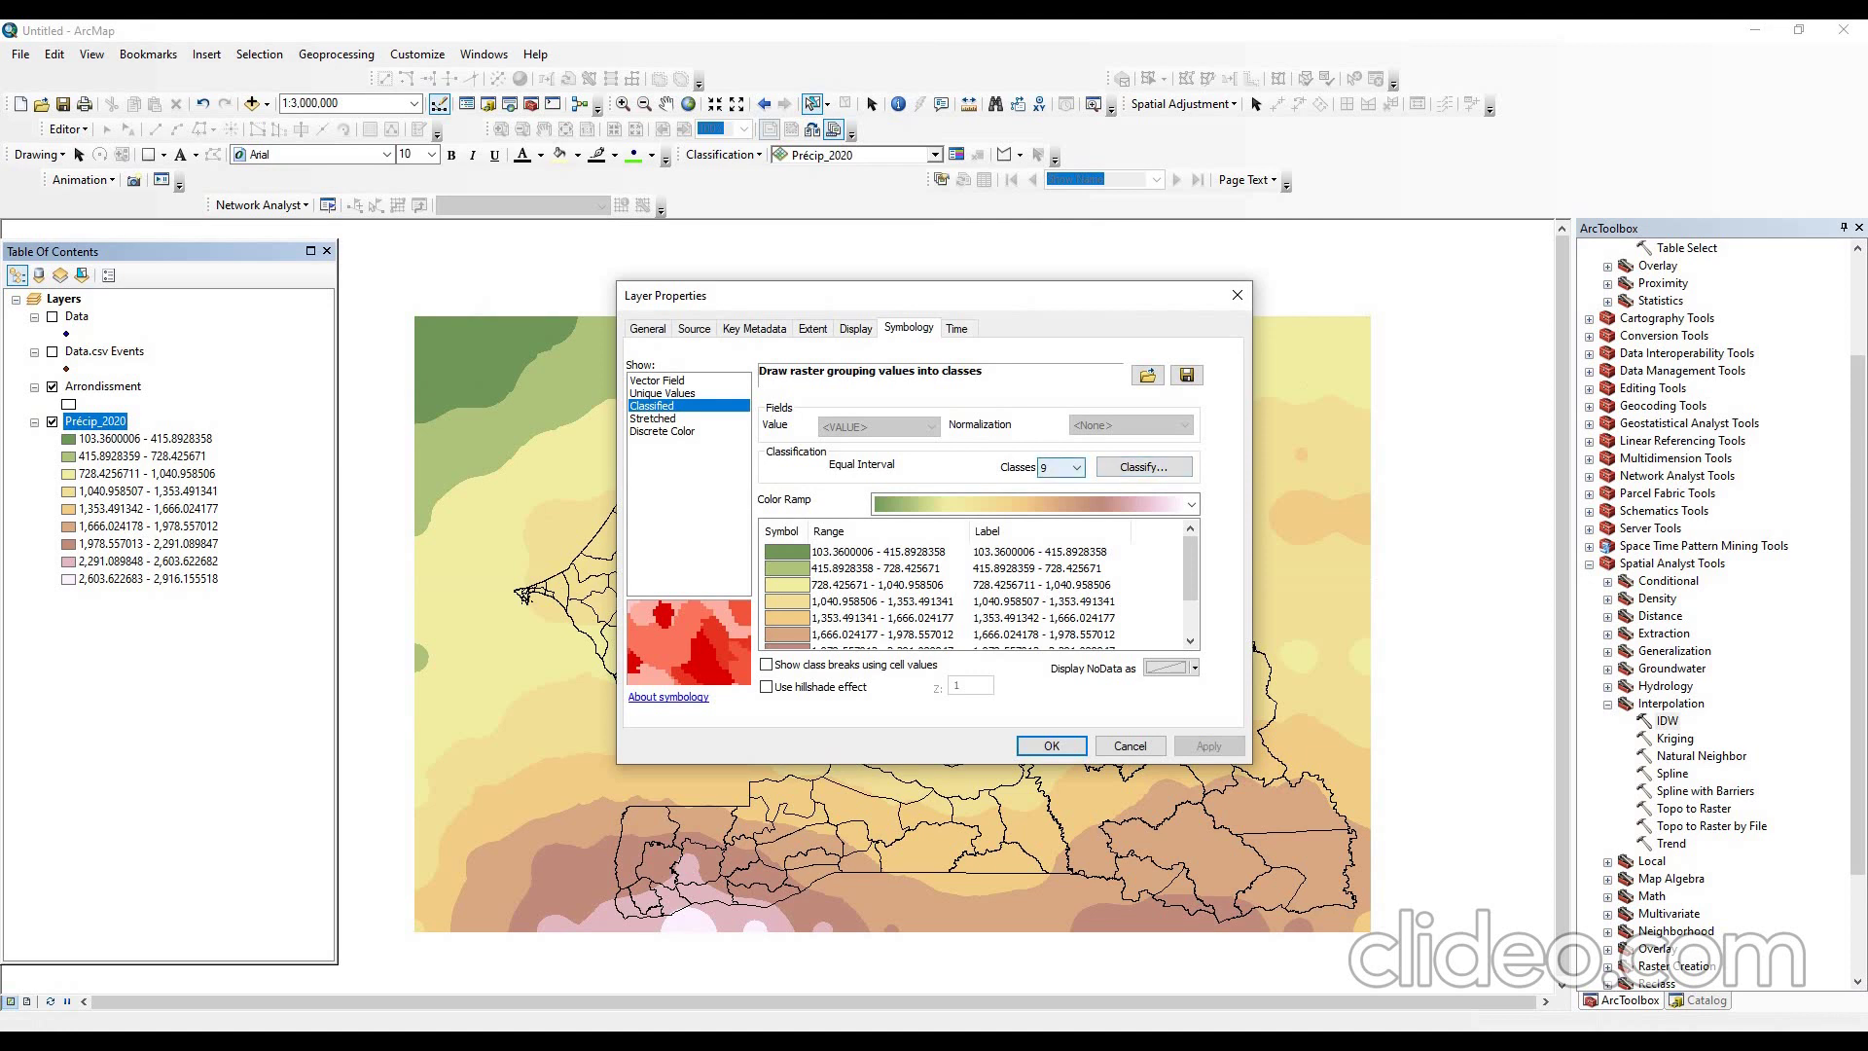
left_click(1143, 467)
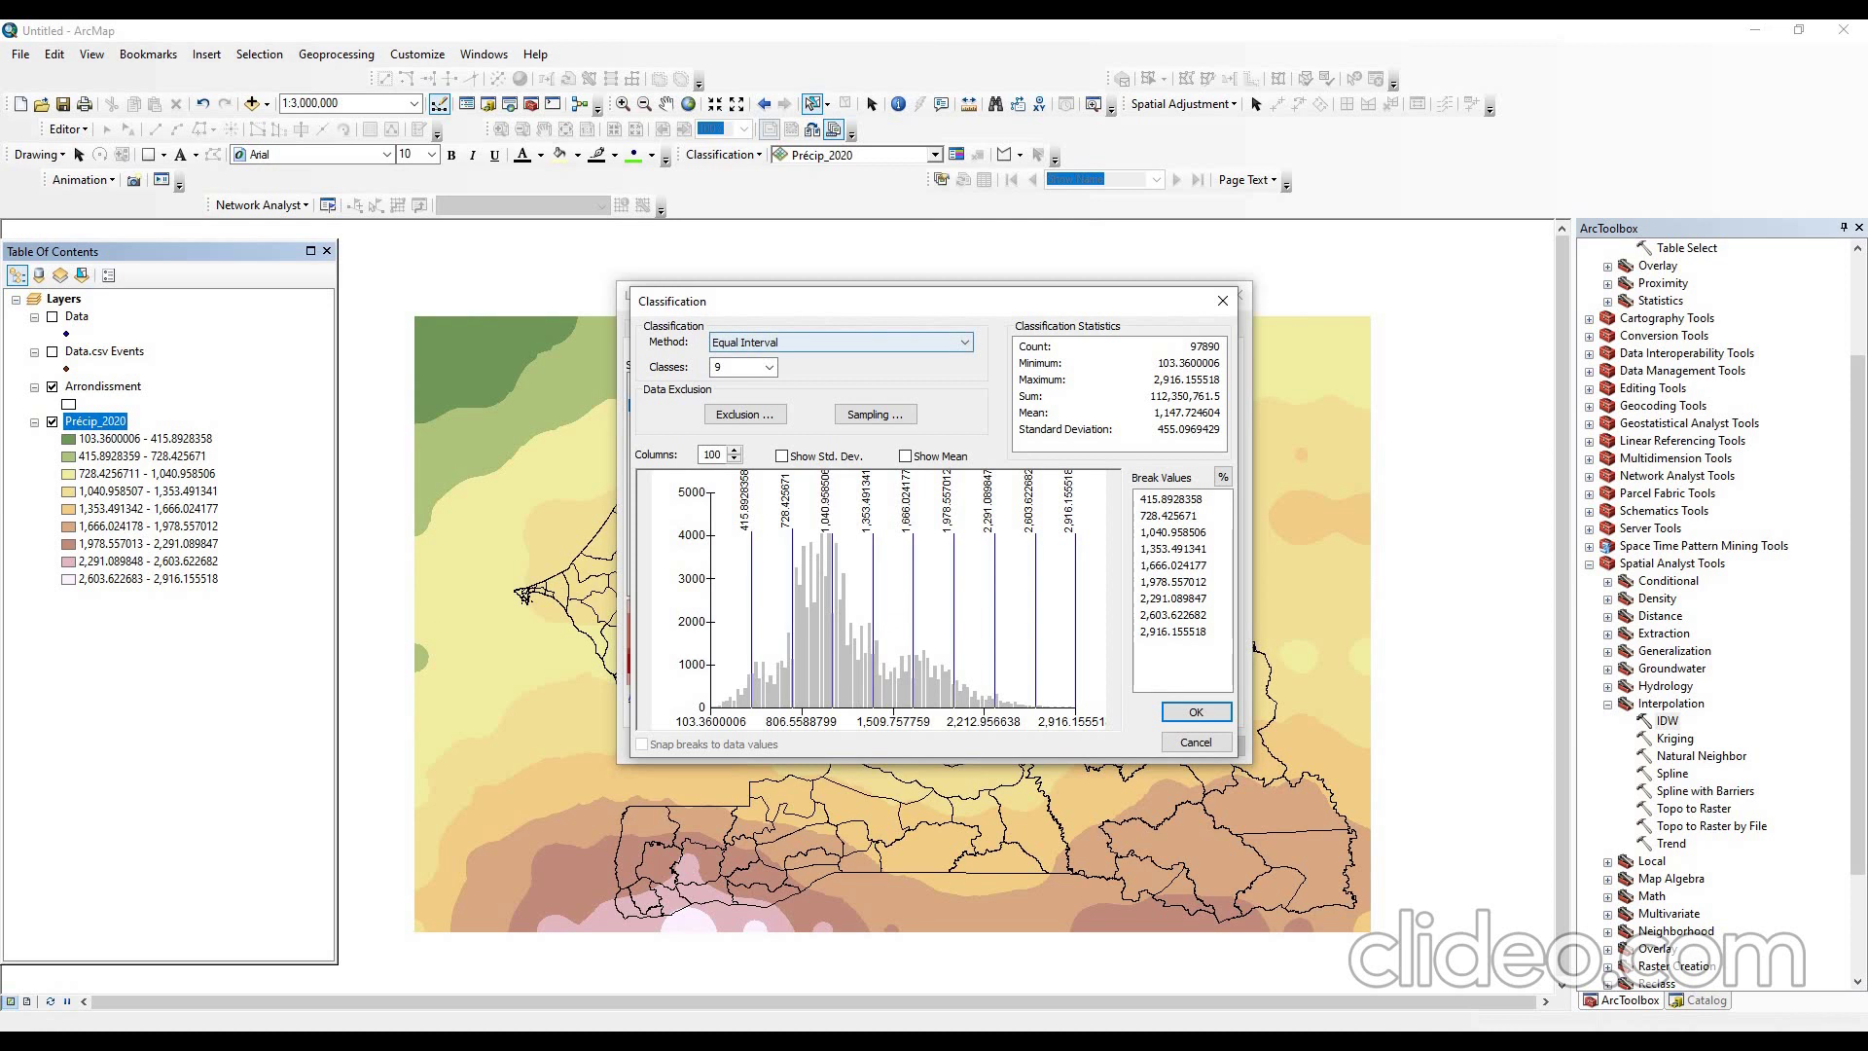
left_click(841, 342)
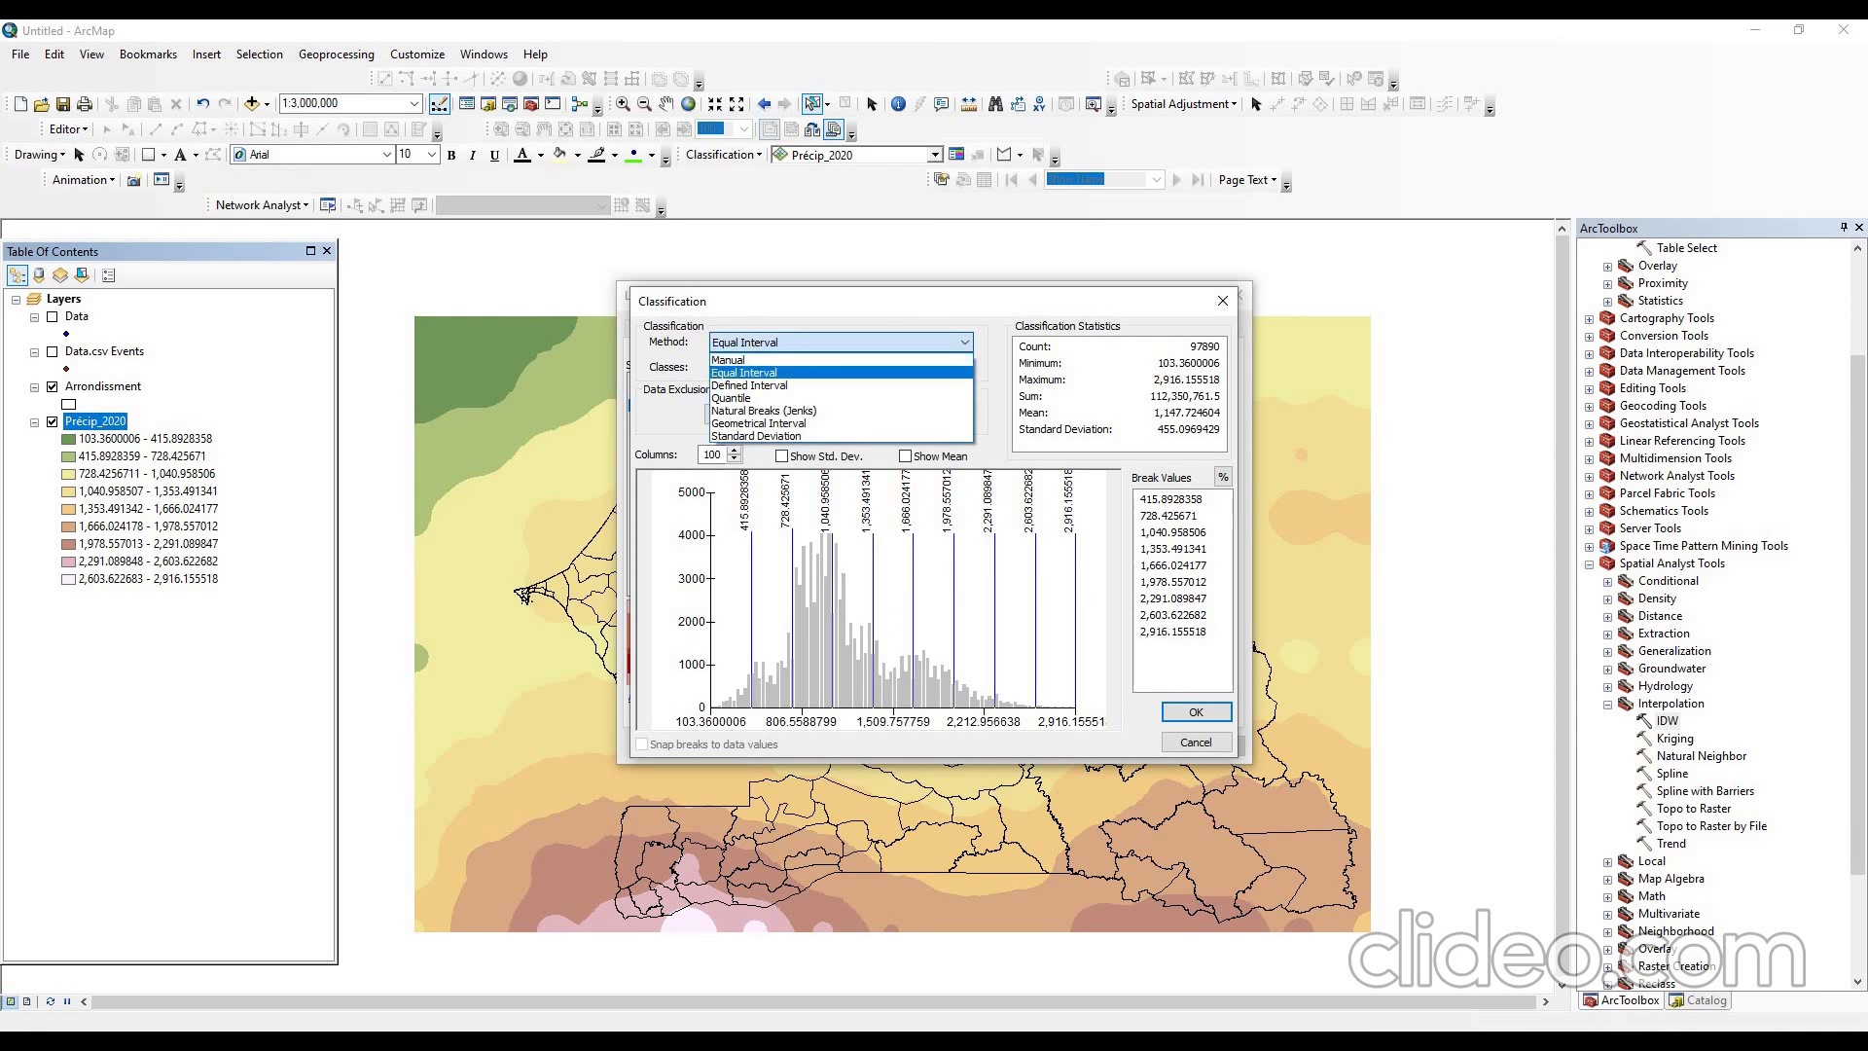
left_click(745, 373)
left_click(1196, 712)
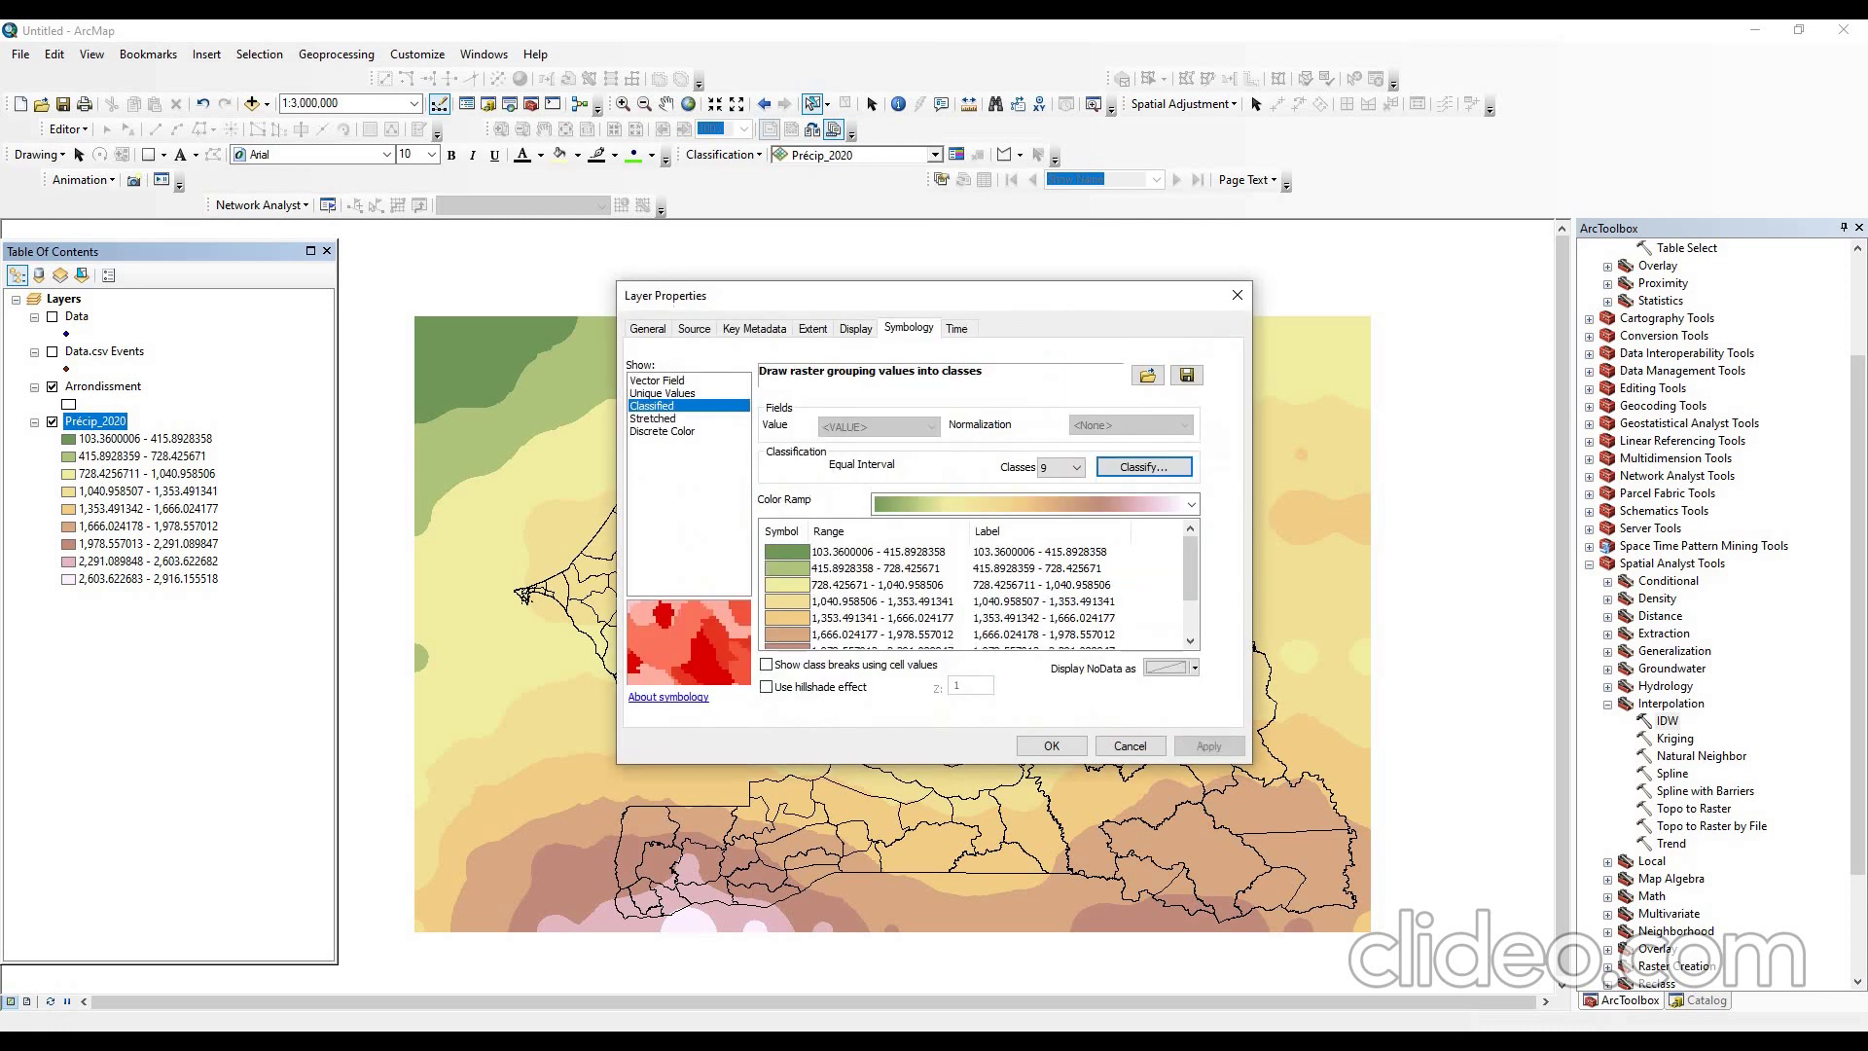
- Try a green-to-cyan-to-blue color ramp on the Précip_2020 classes and apply it to the map
left_click(1191, 503)
scroll(1028, 666, "up", 1)
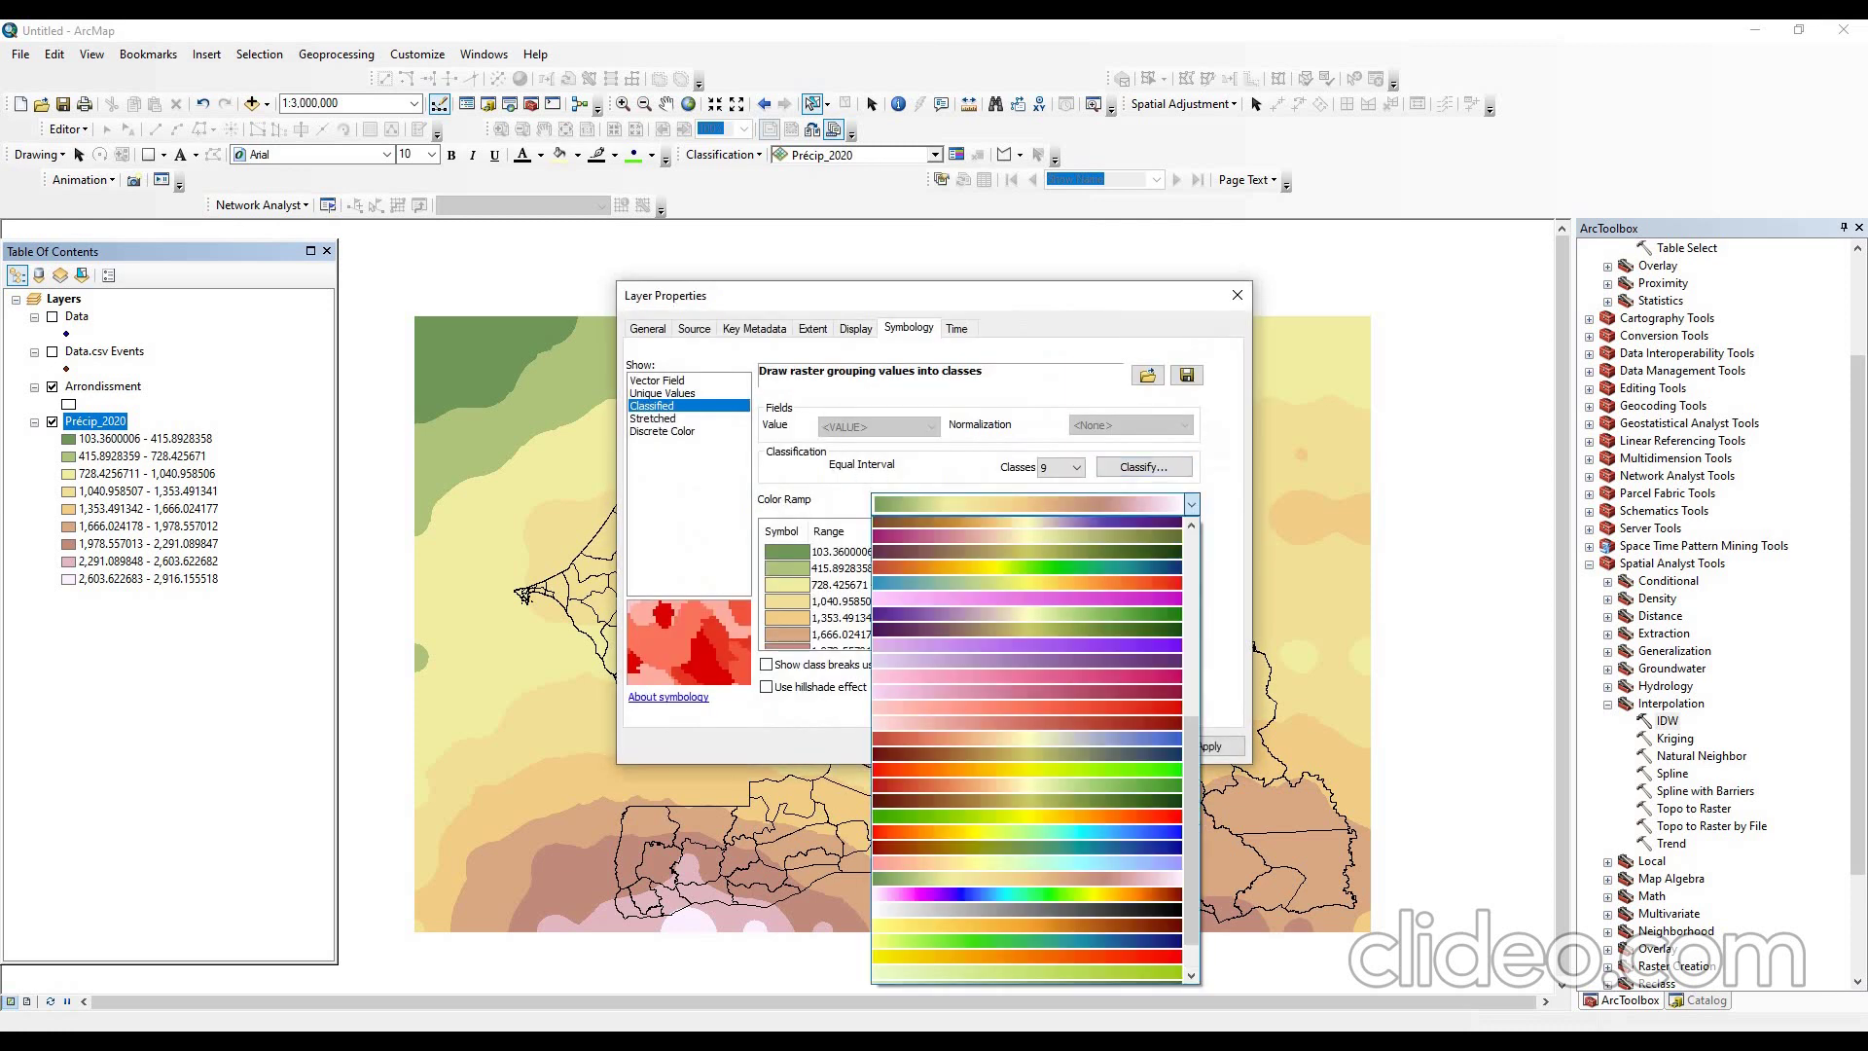
scroll(1031, 749, "up", 4)
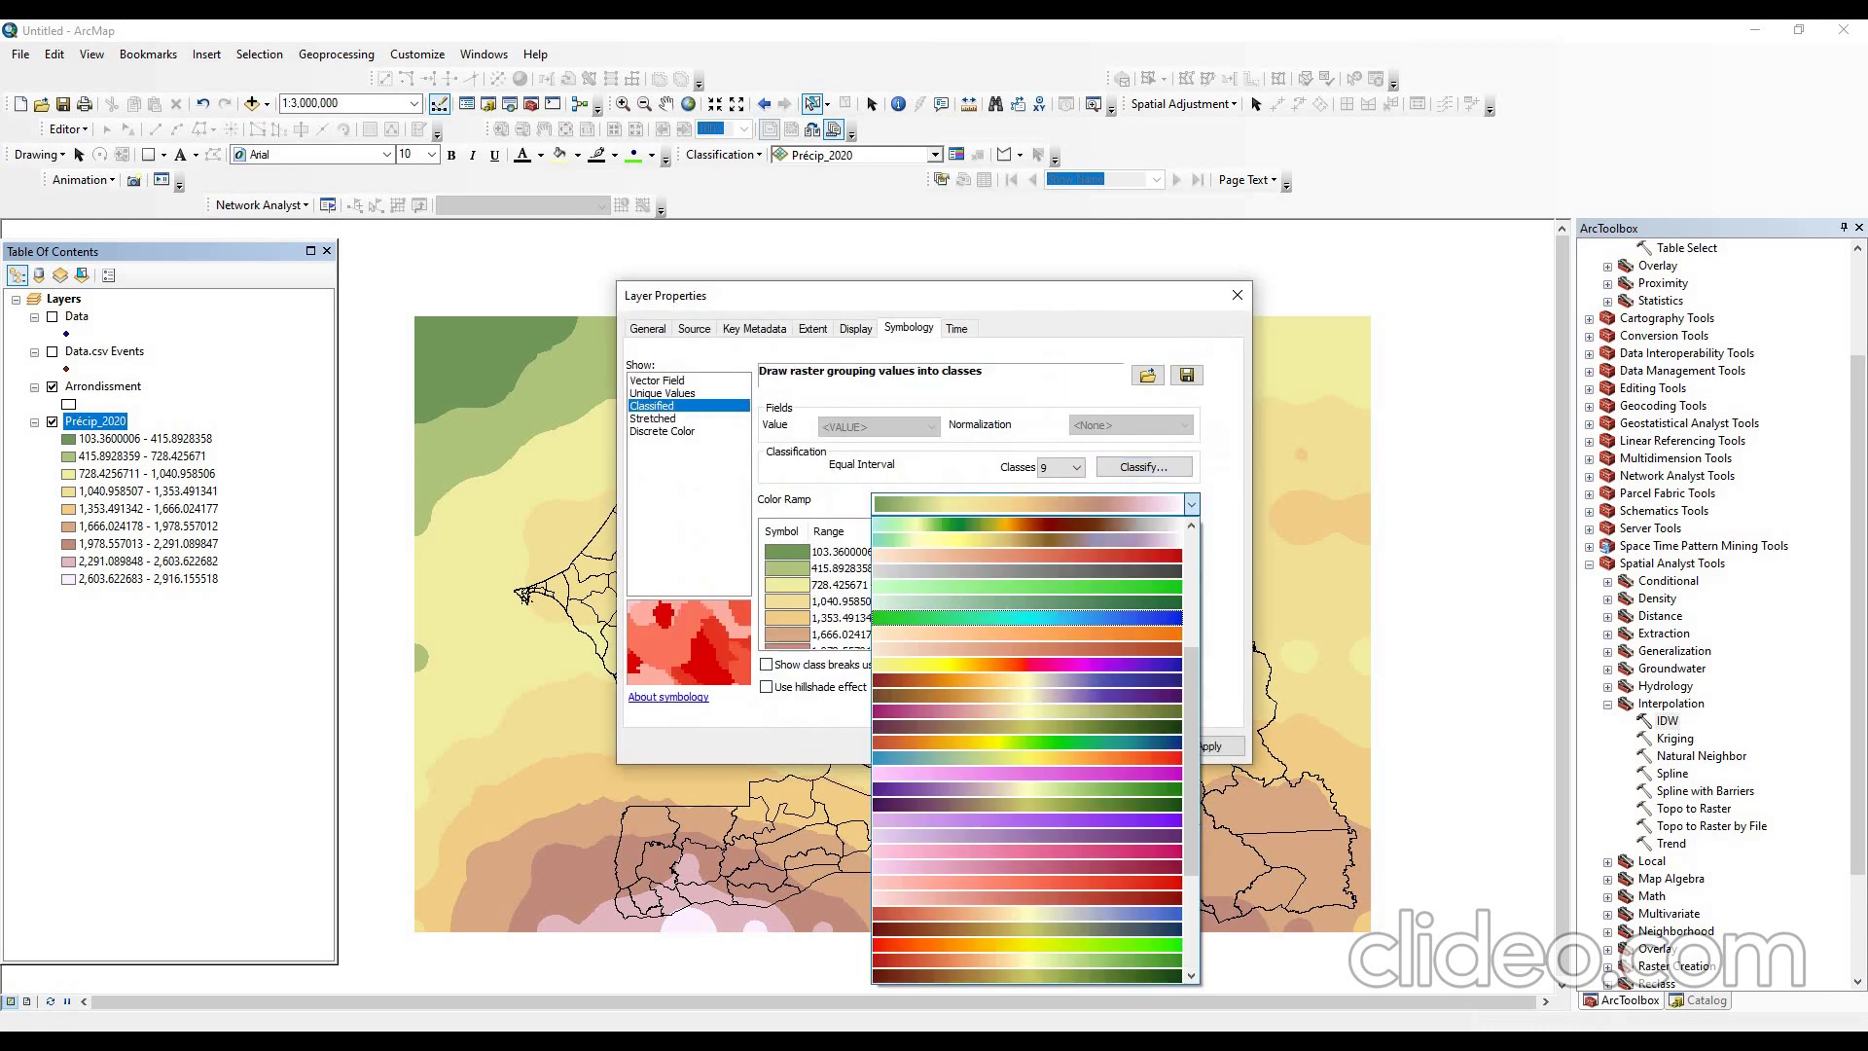
left_click(1026, 617)
left_click_drag(739, 294, 289, 166)
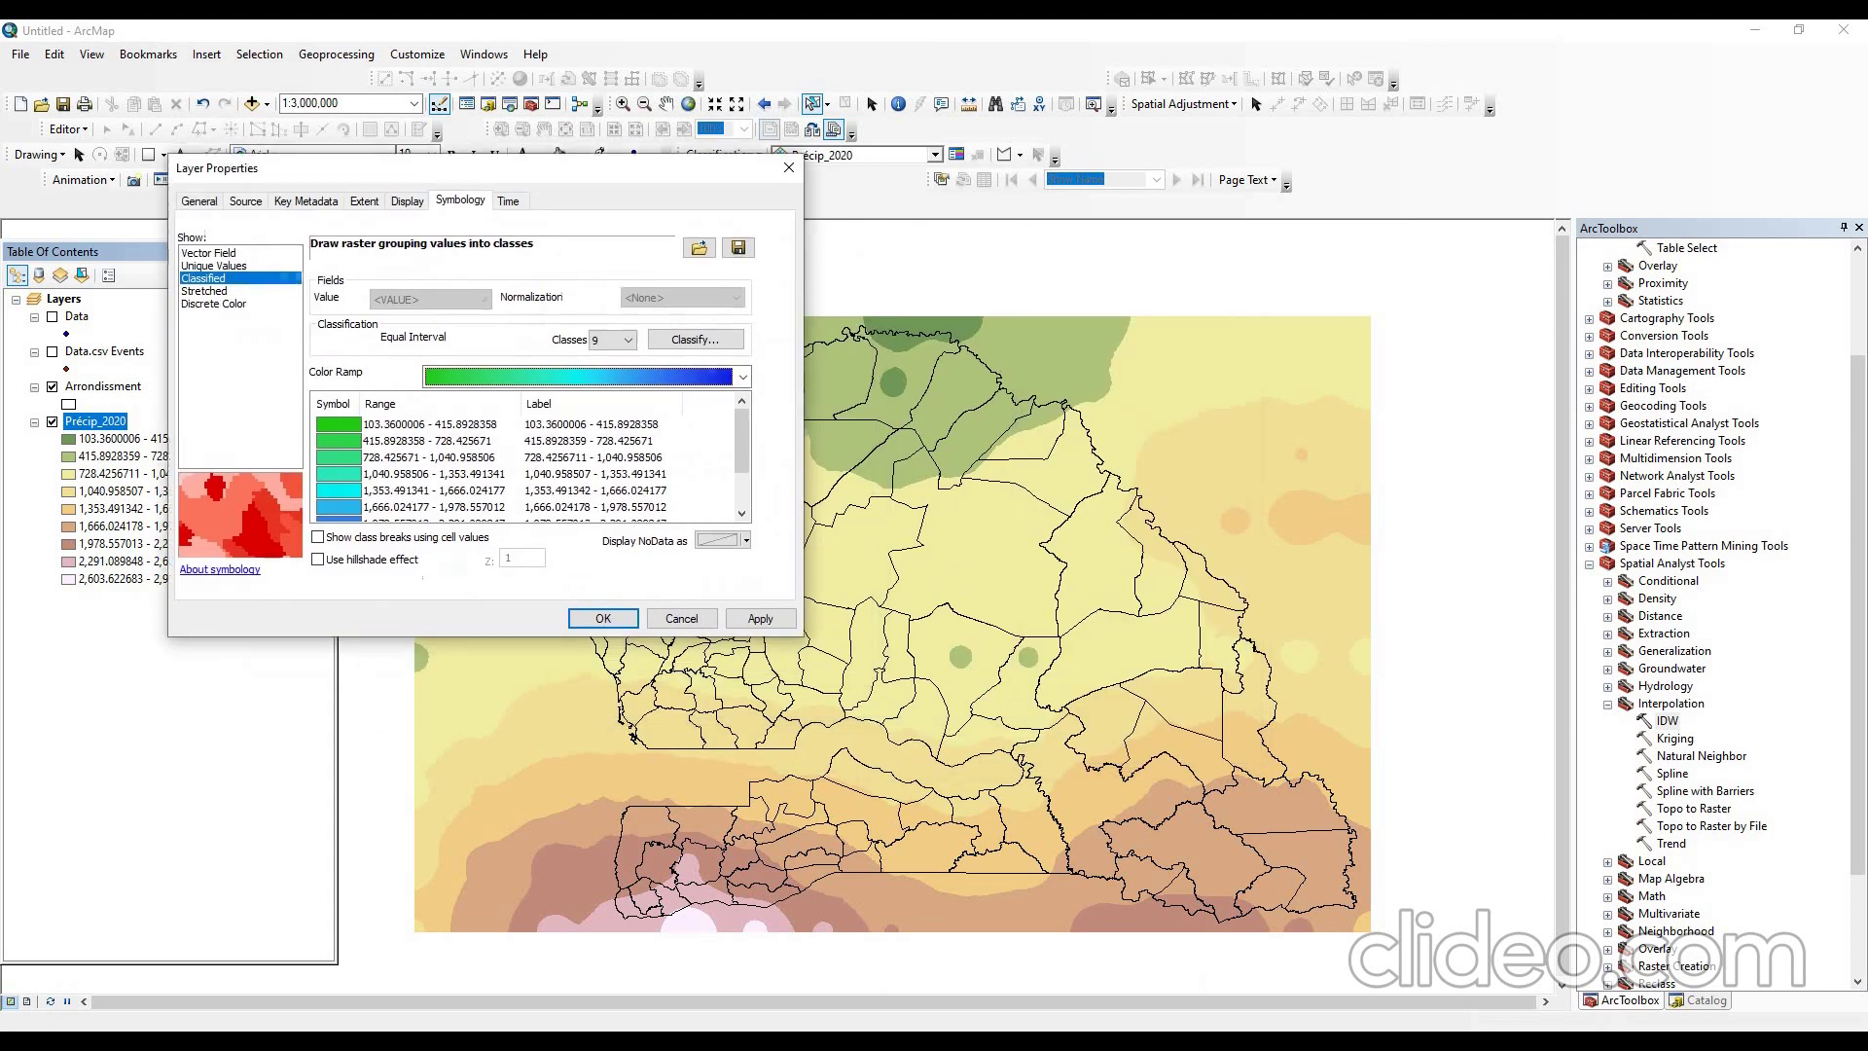
left_click(758, 617)
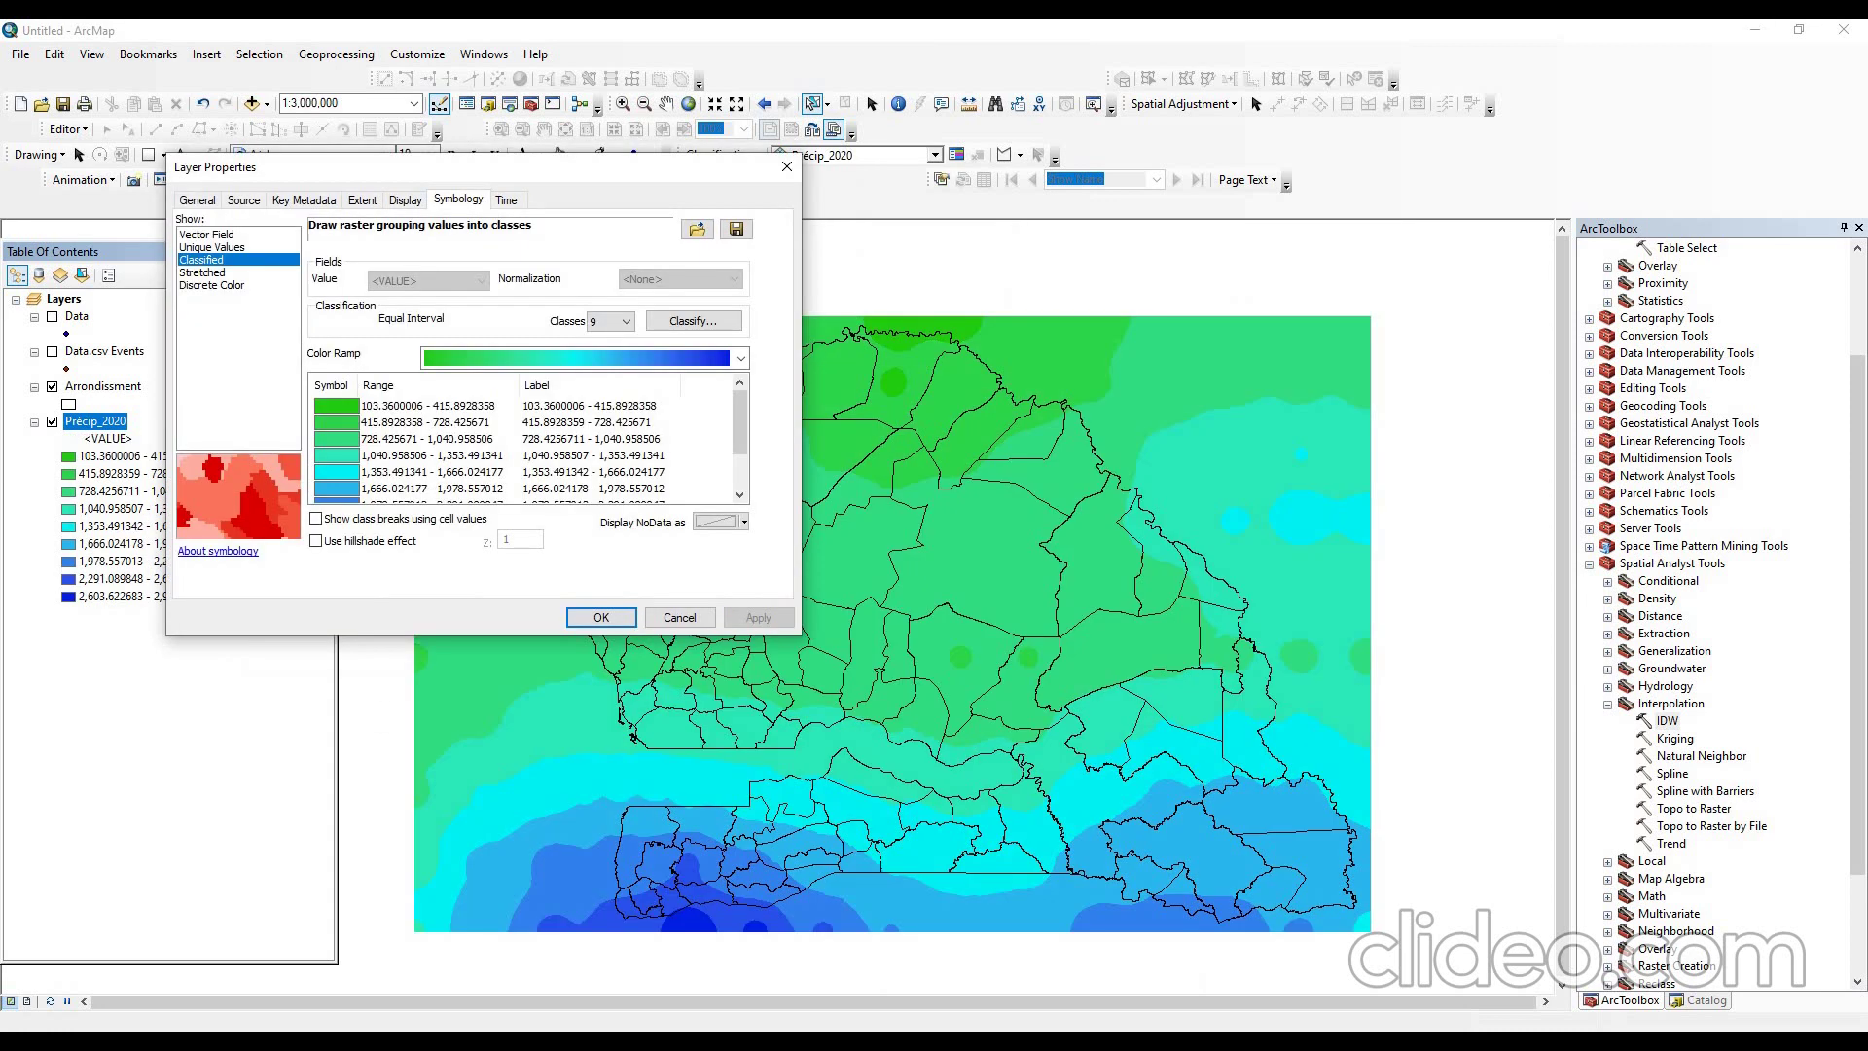
- Apply a light-blue-to-dark-blue color ramp to the Précip_2020 classes and close the layer properties
left_click(742, 359)
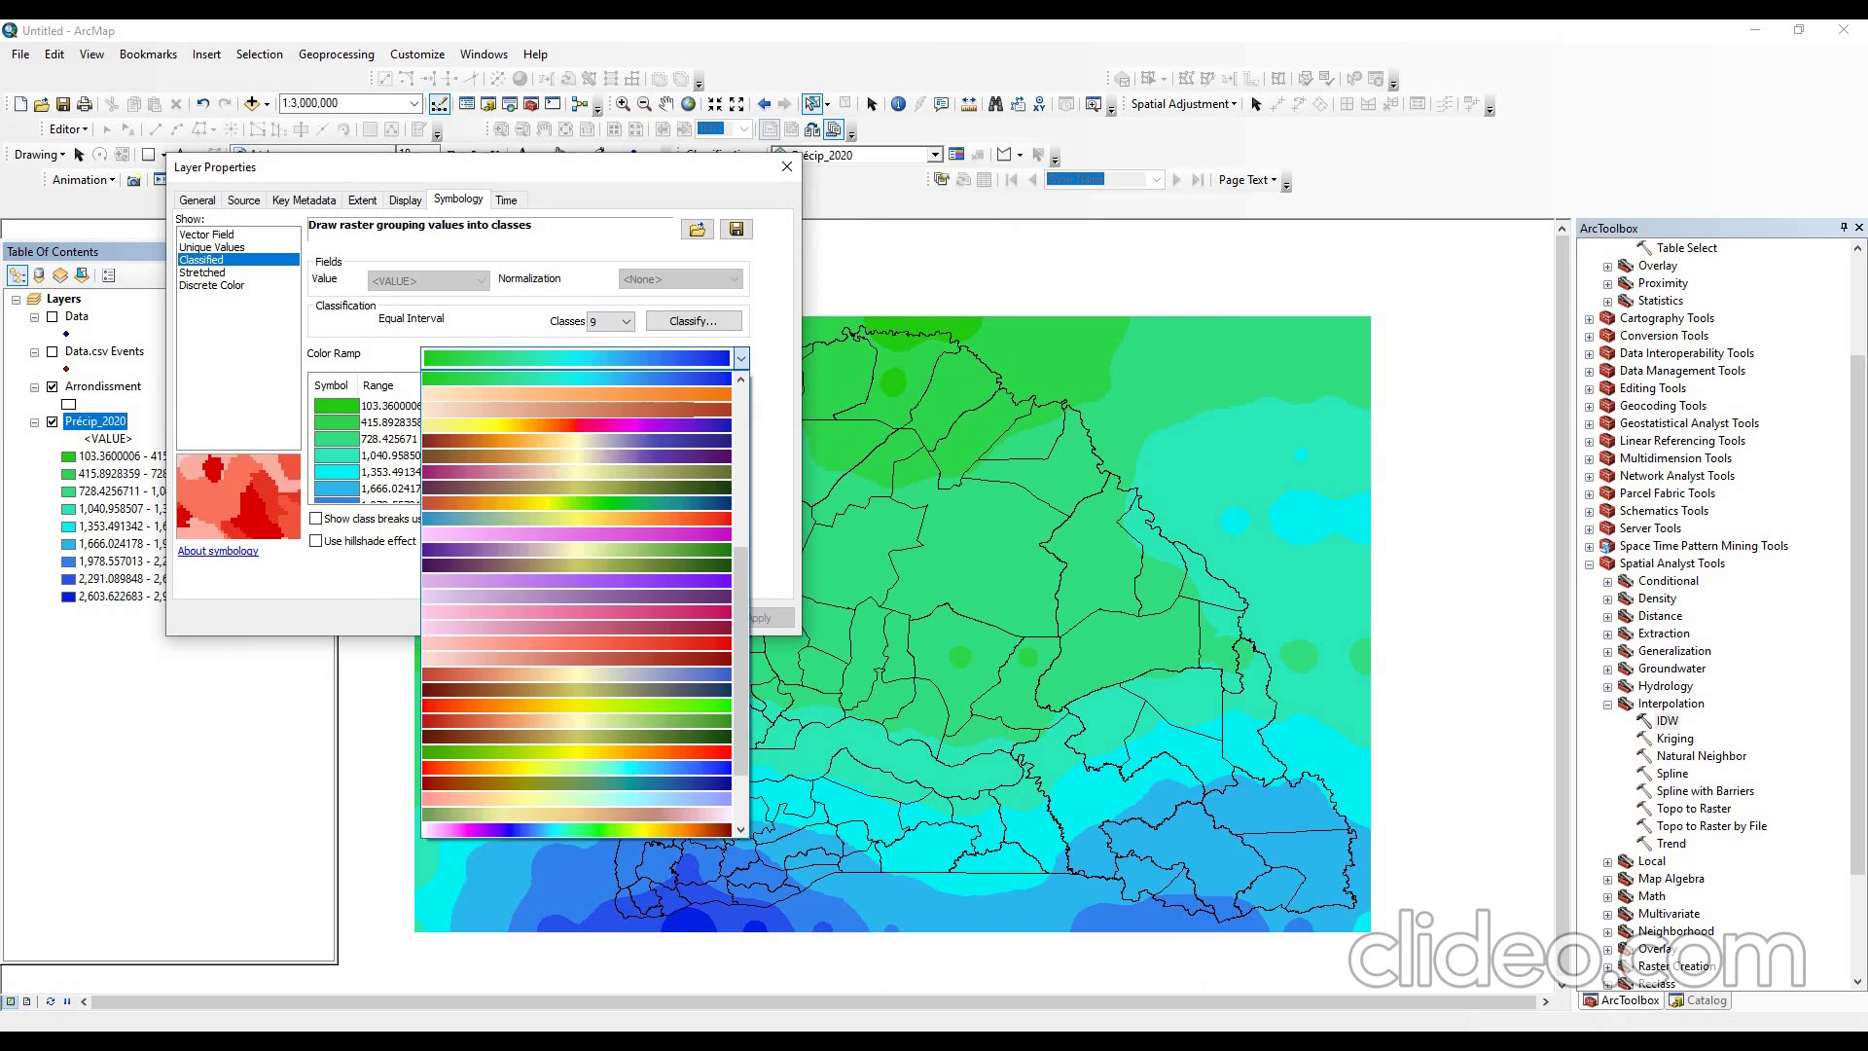
scroll(579, 604, "up", 2)
scroll(579, 477, "up", 3)
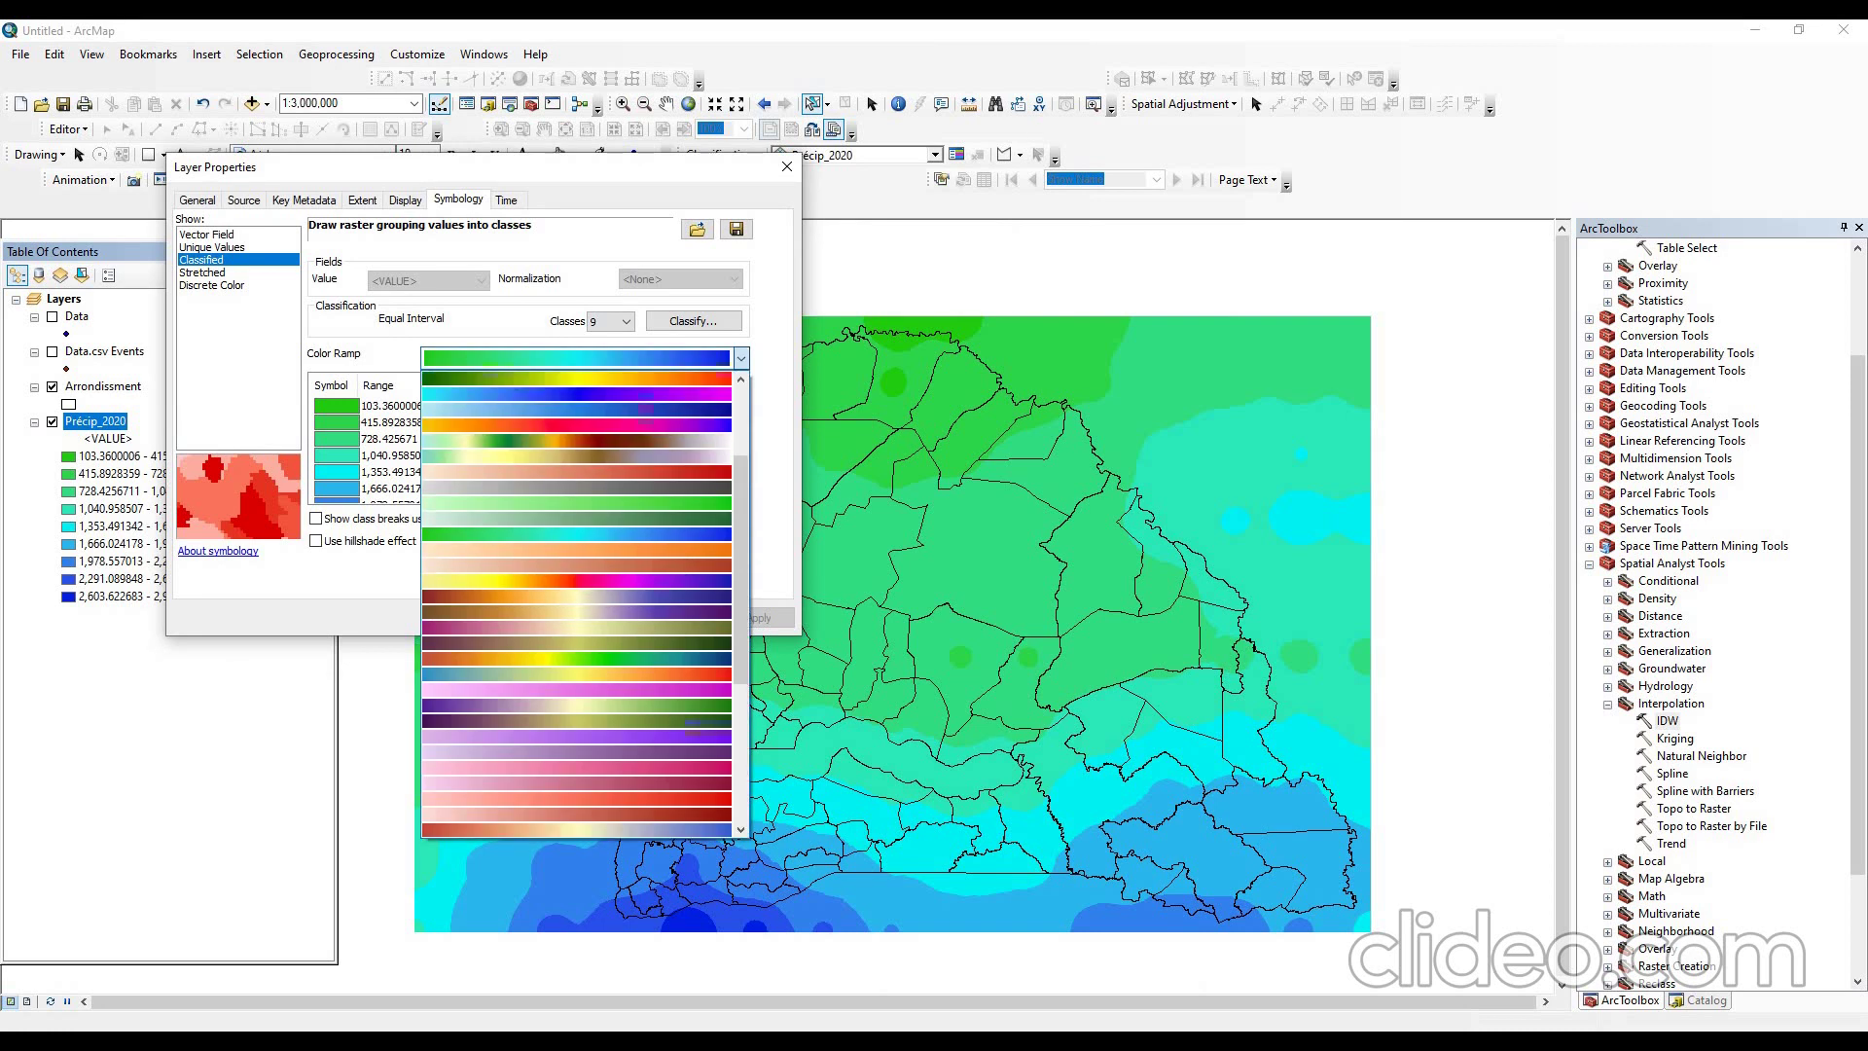
left_click(576, 487)
left_click(758, 617)
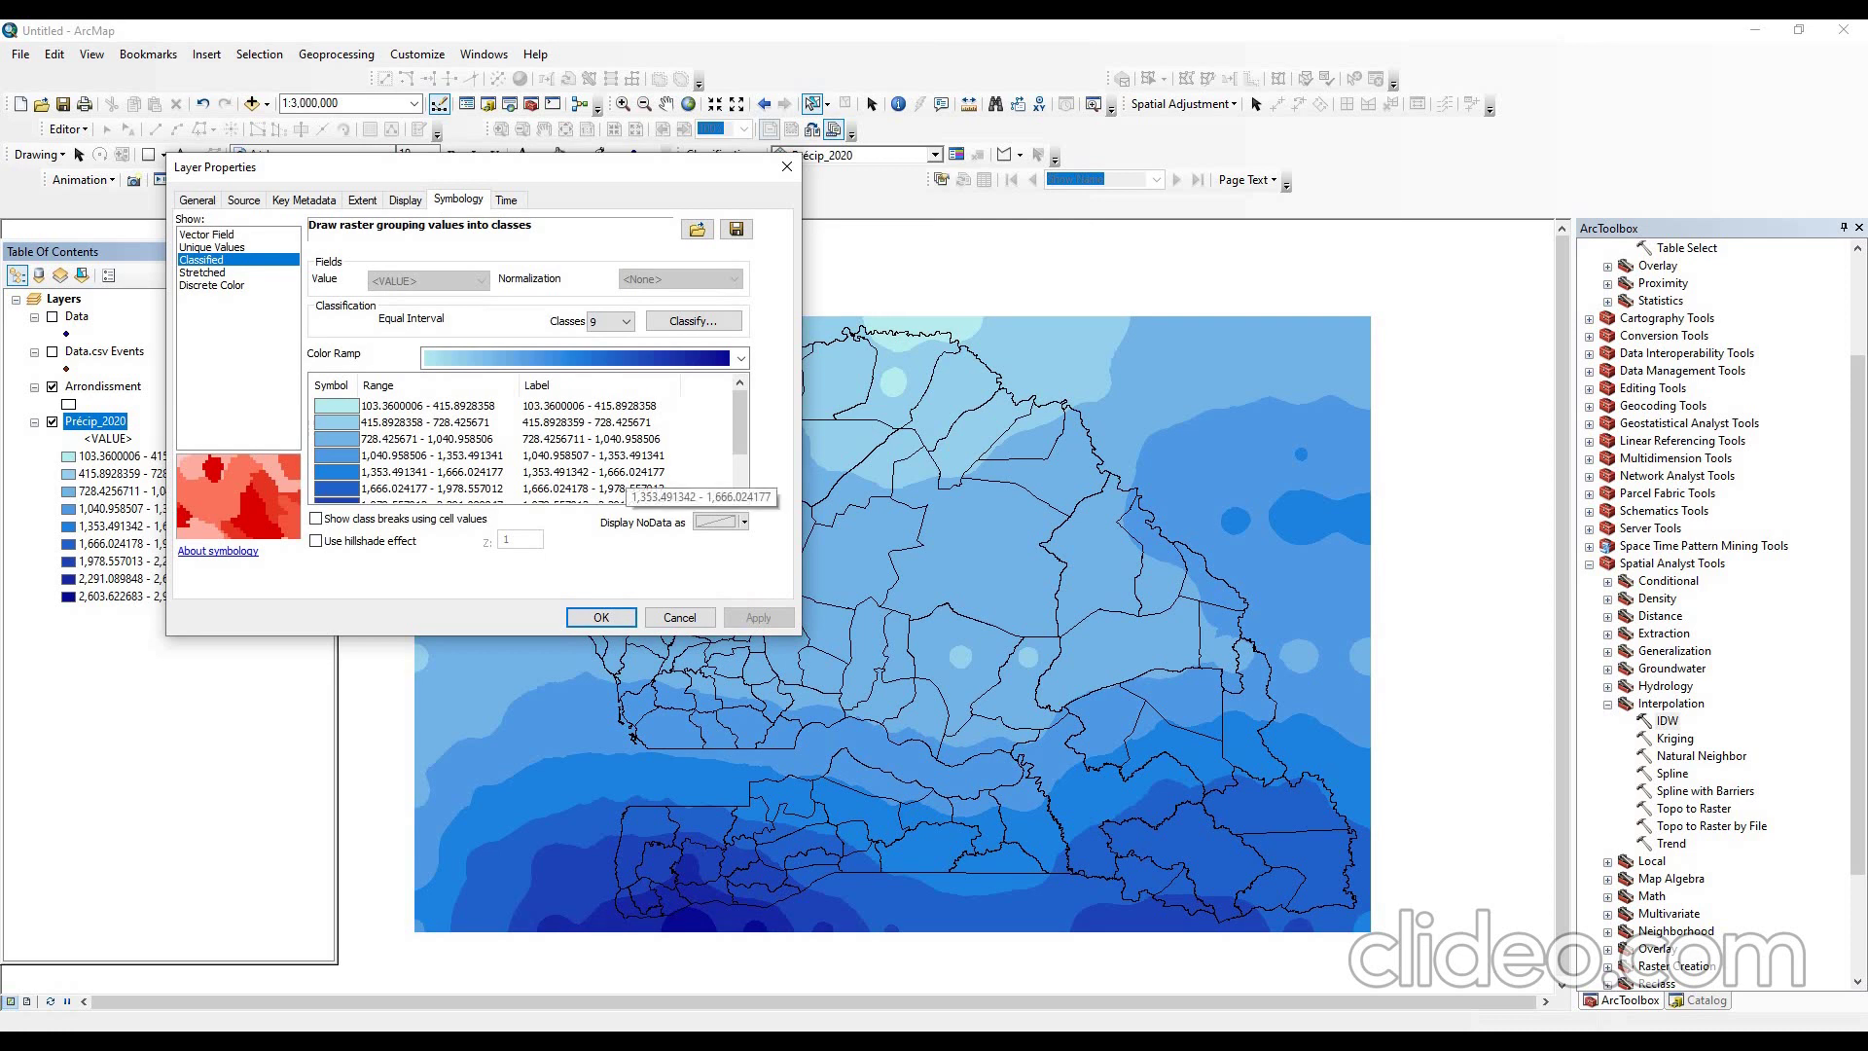
left_click_drag(389, 166, 1051, 118)
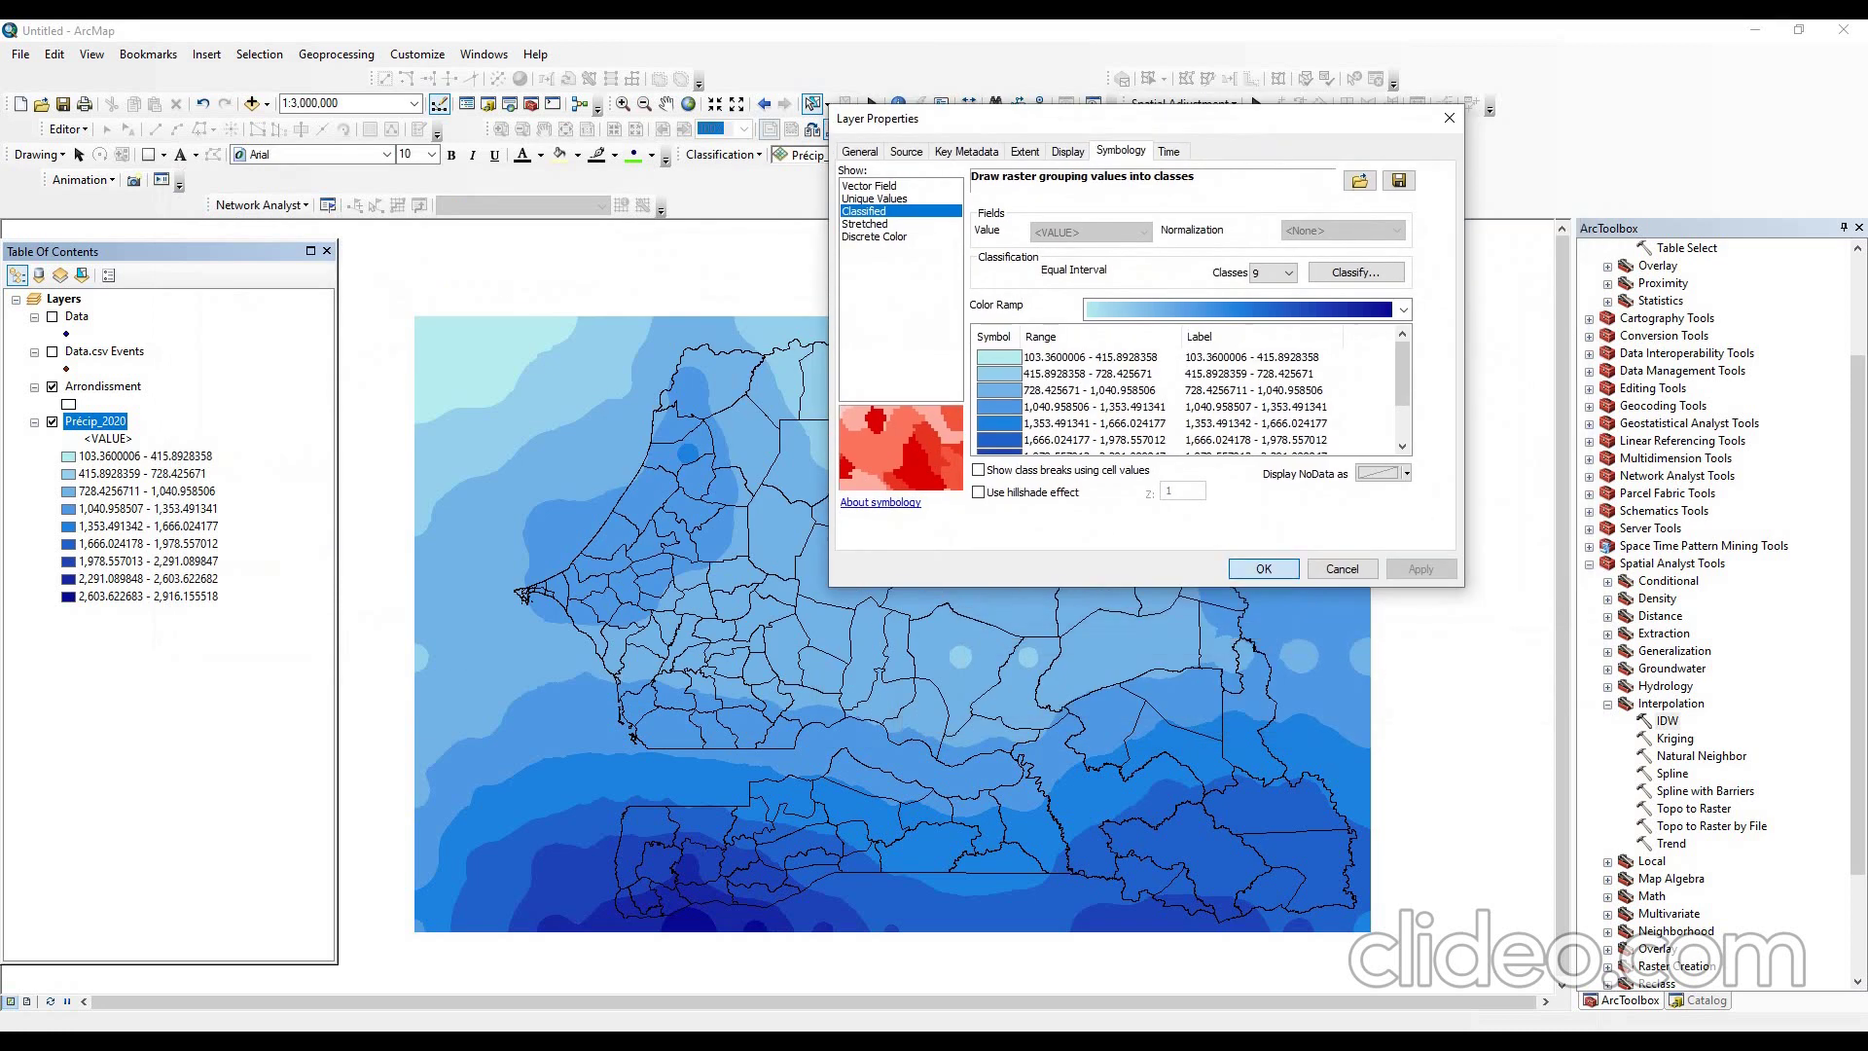
left_click(1263, 568)
left_click(666, 103)
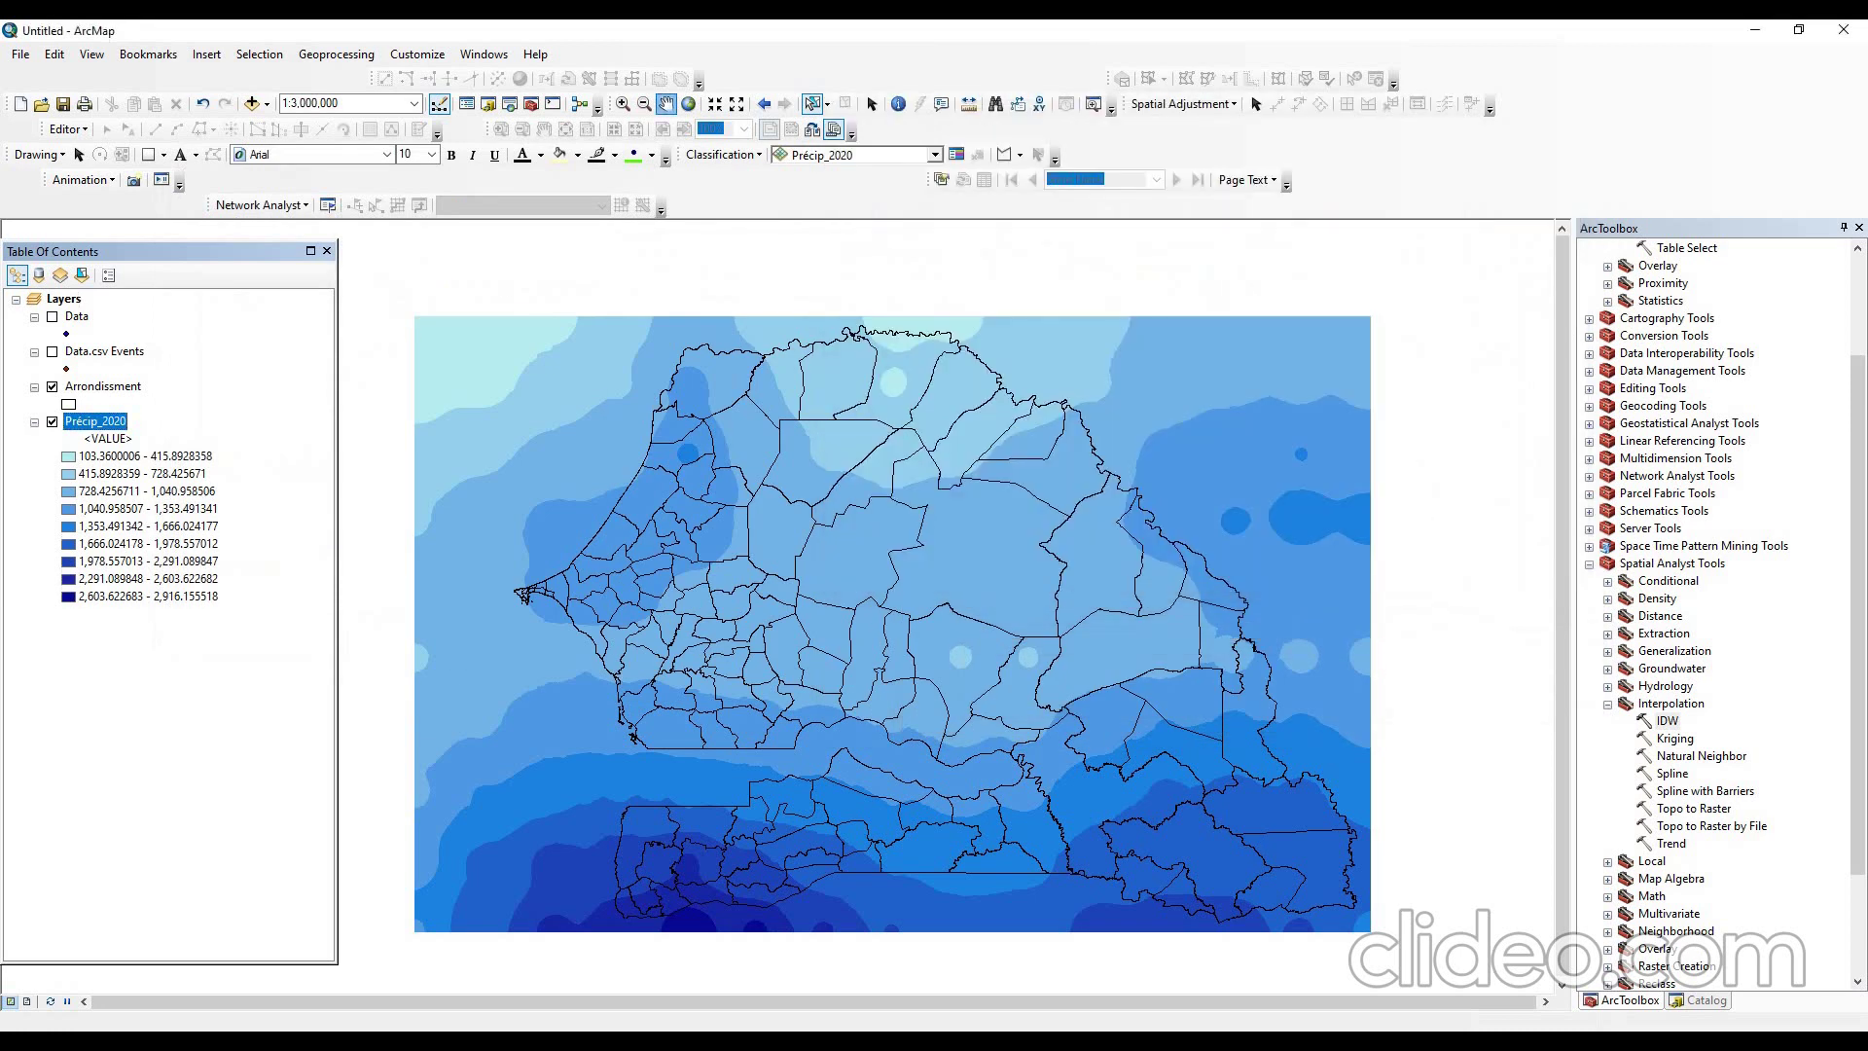
left_click_drag(1070, 602, 1117, 563)
left_click_drag(932, 525, 825, 562)
left_click_drag(940, 592, 975, 634)
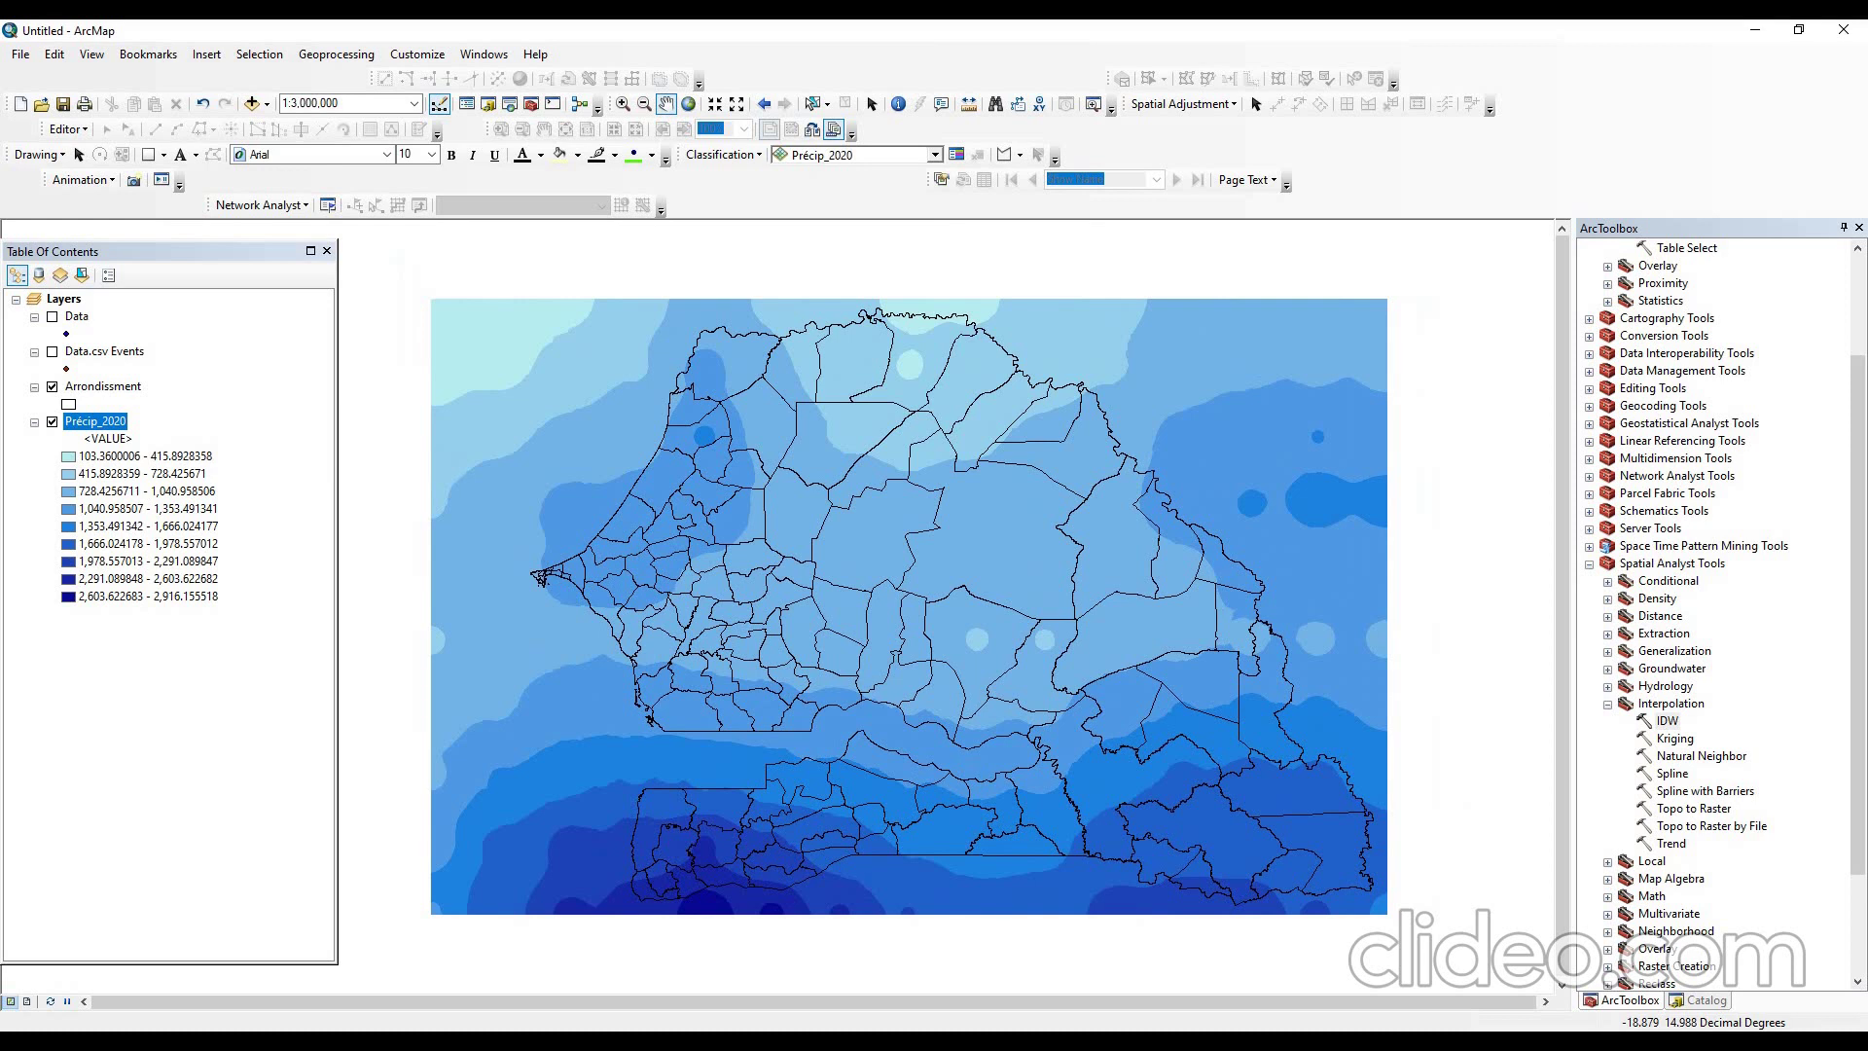
- Set the Layers data frame to clip to shape, using the outline of all Arrondissment features as the clipping shape
double_click(63, 299)
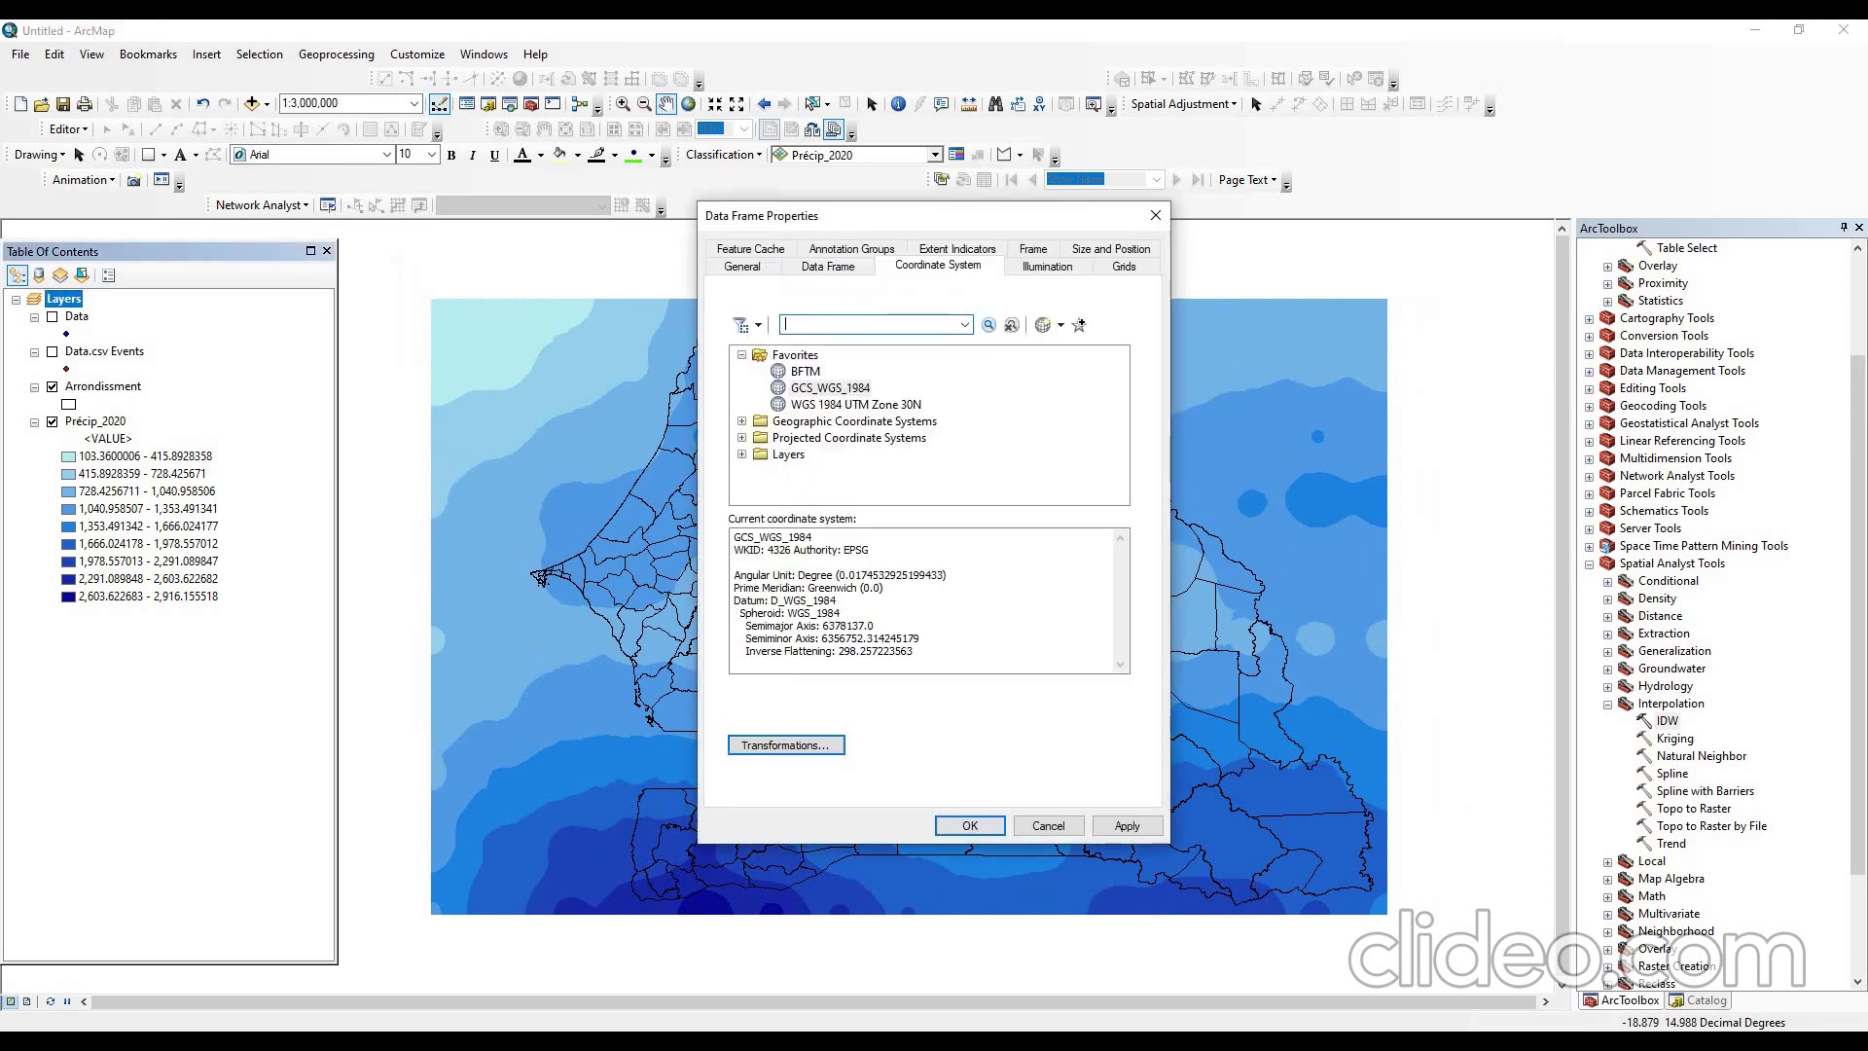
left_click(828, 266)
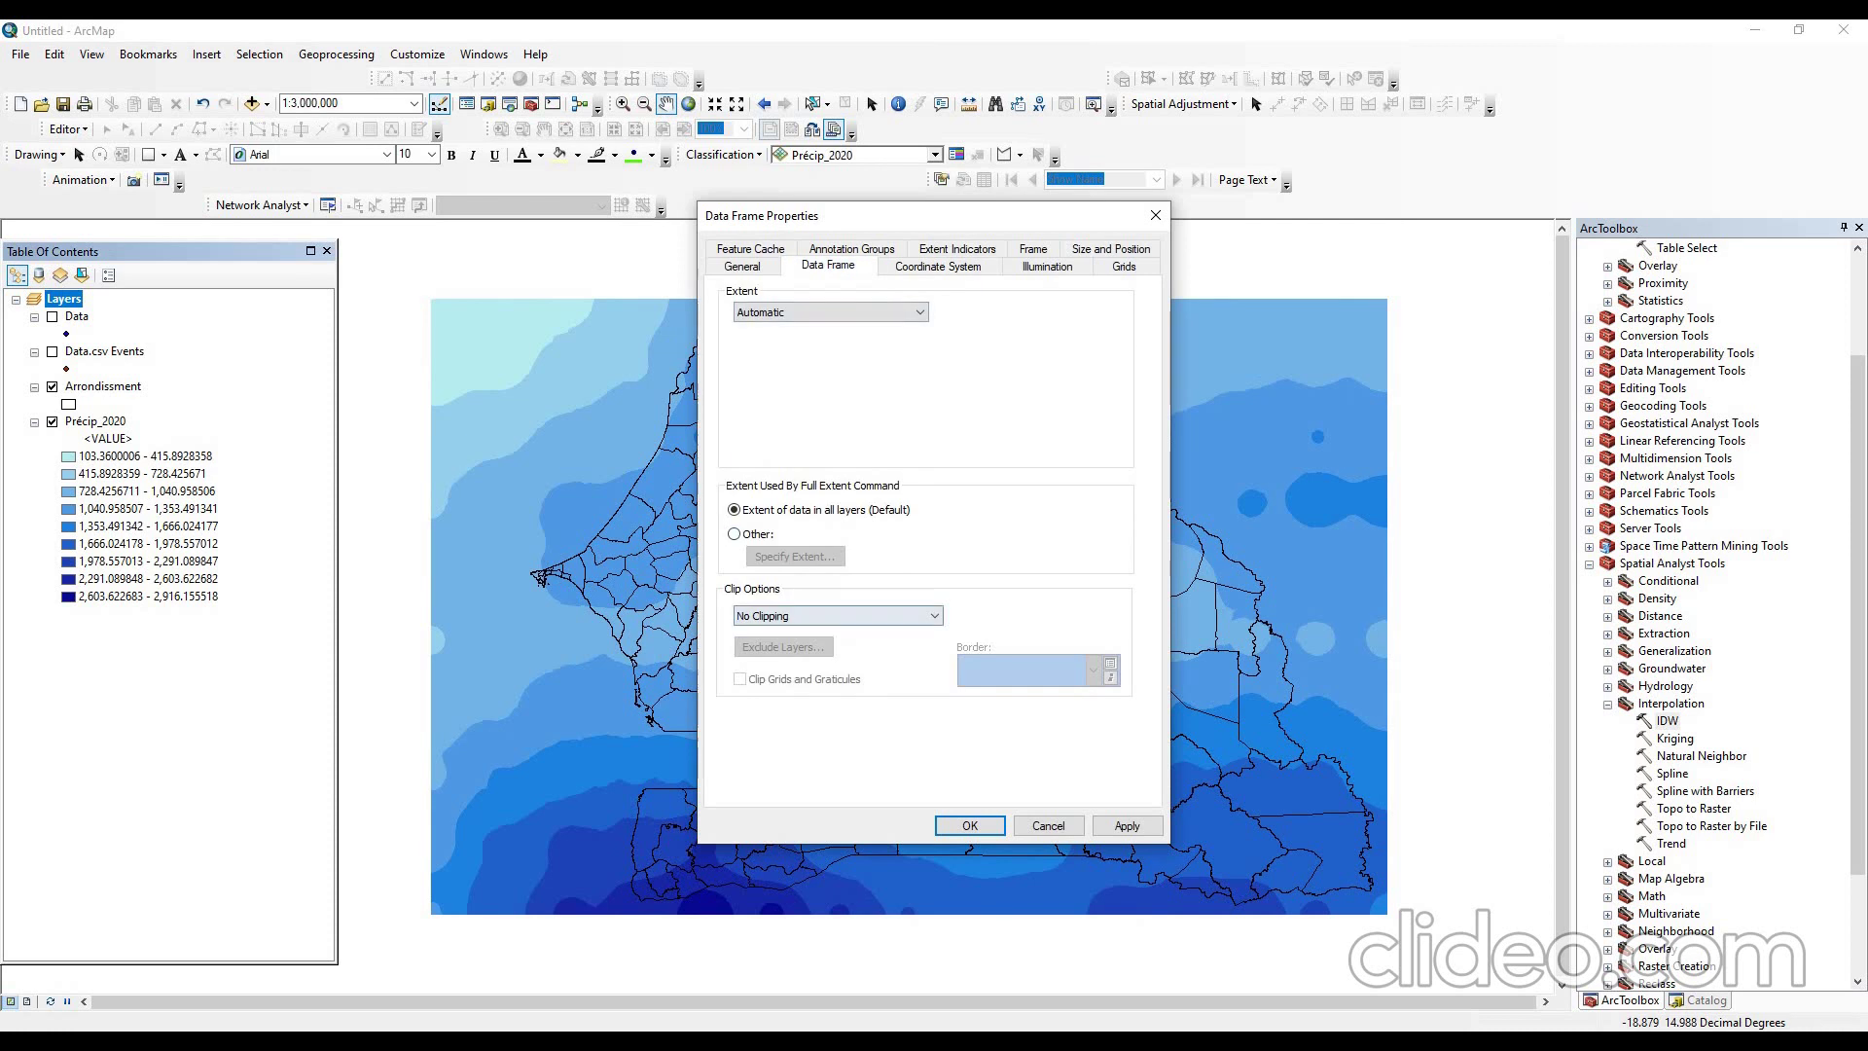
left_click(837, 615)
left_click(783, 646)
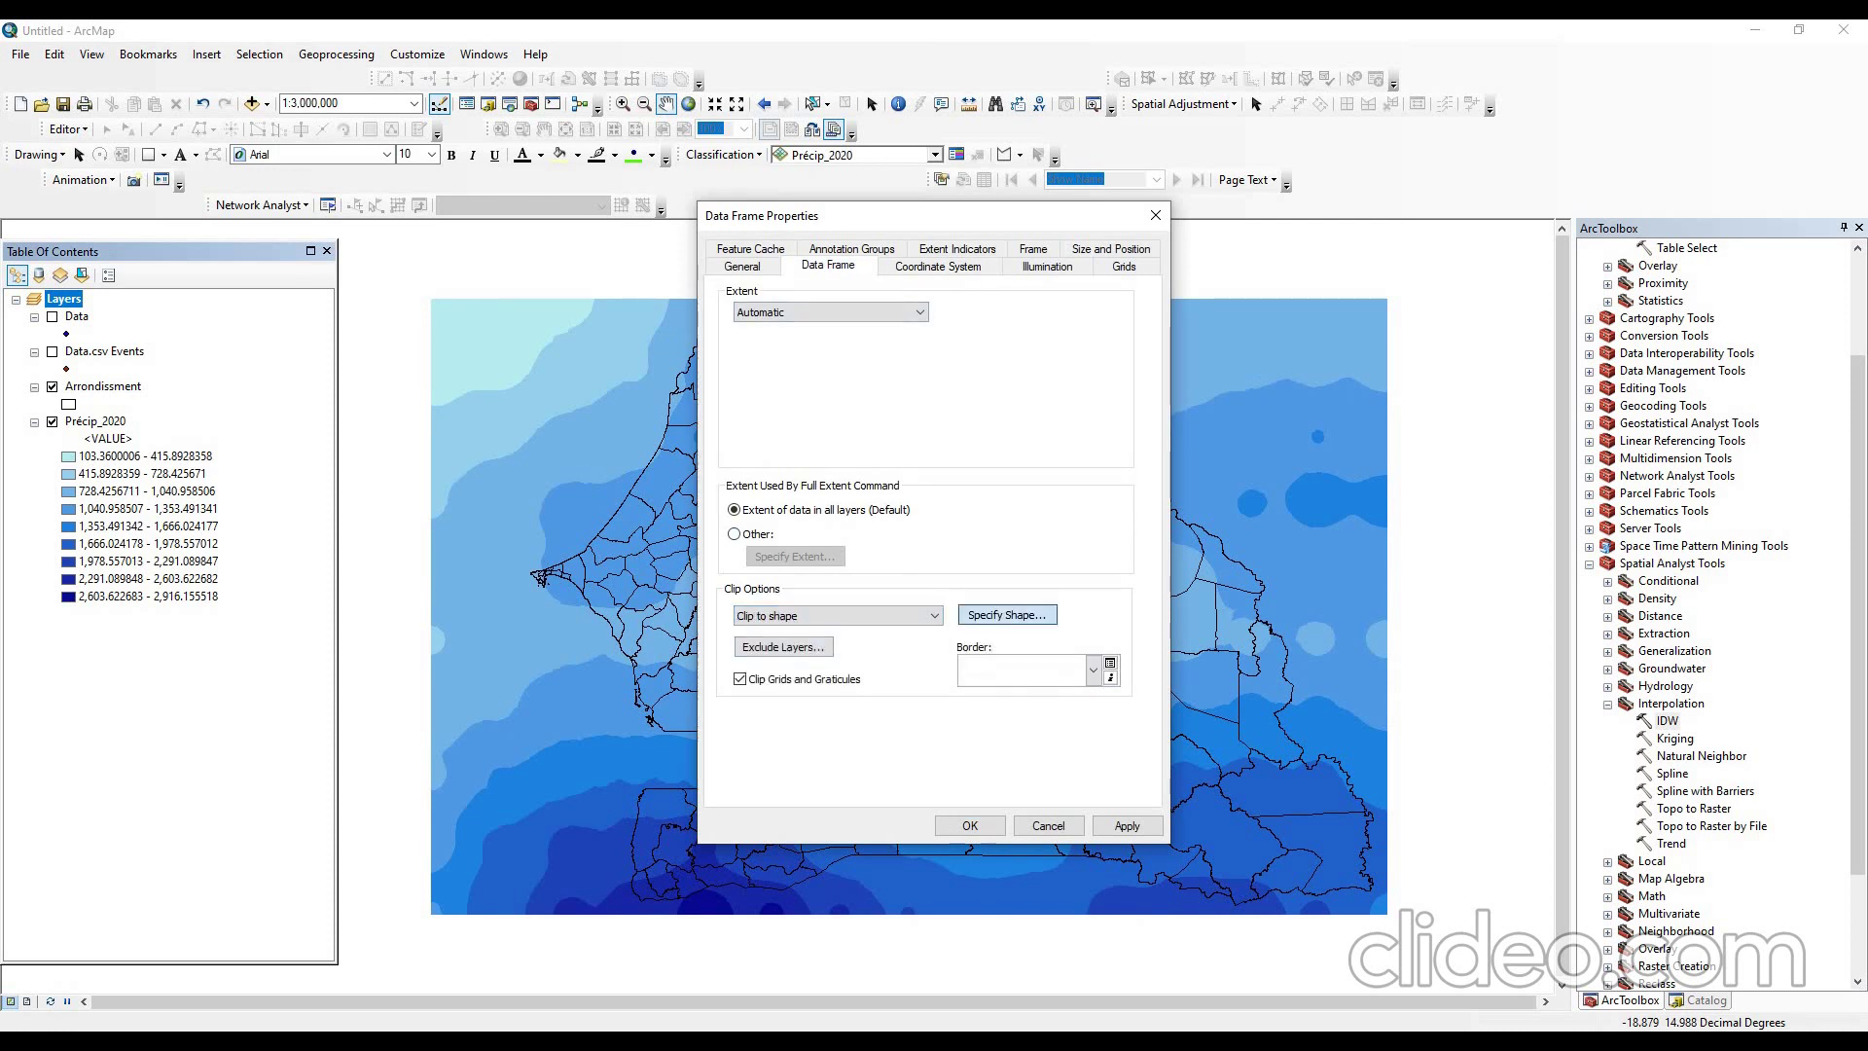
left_click(1007, 615)
left_click(739, 444)
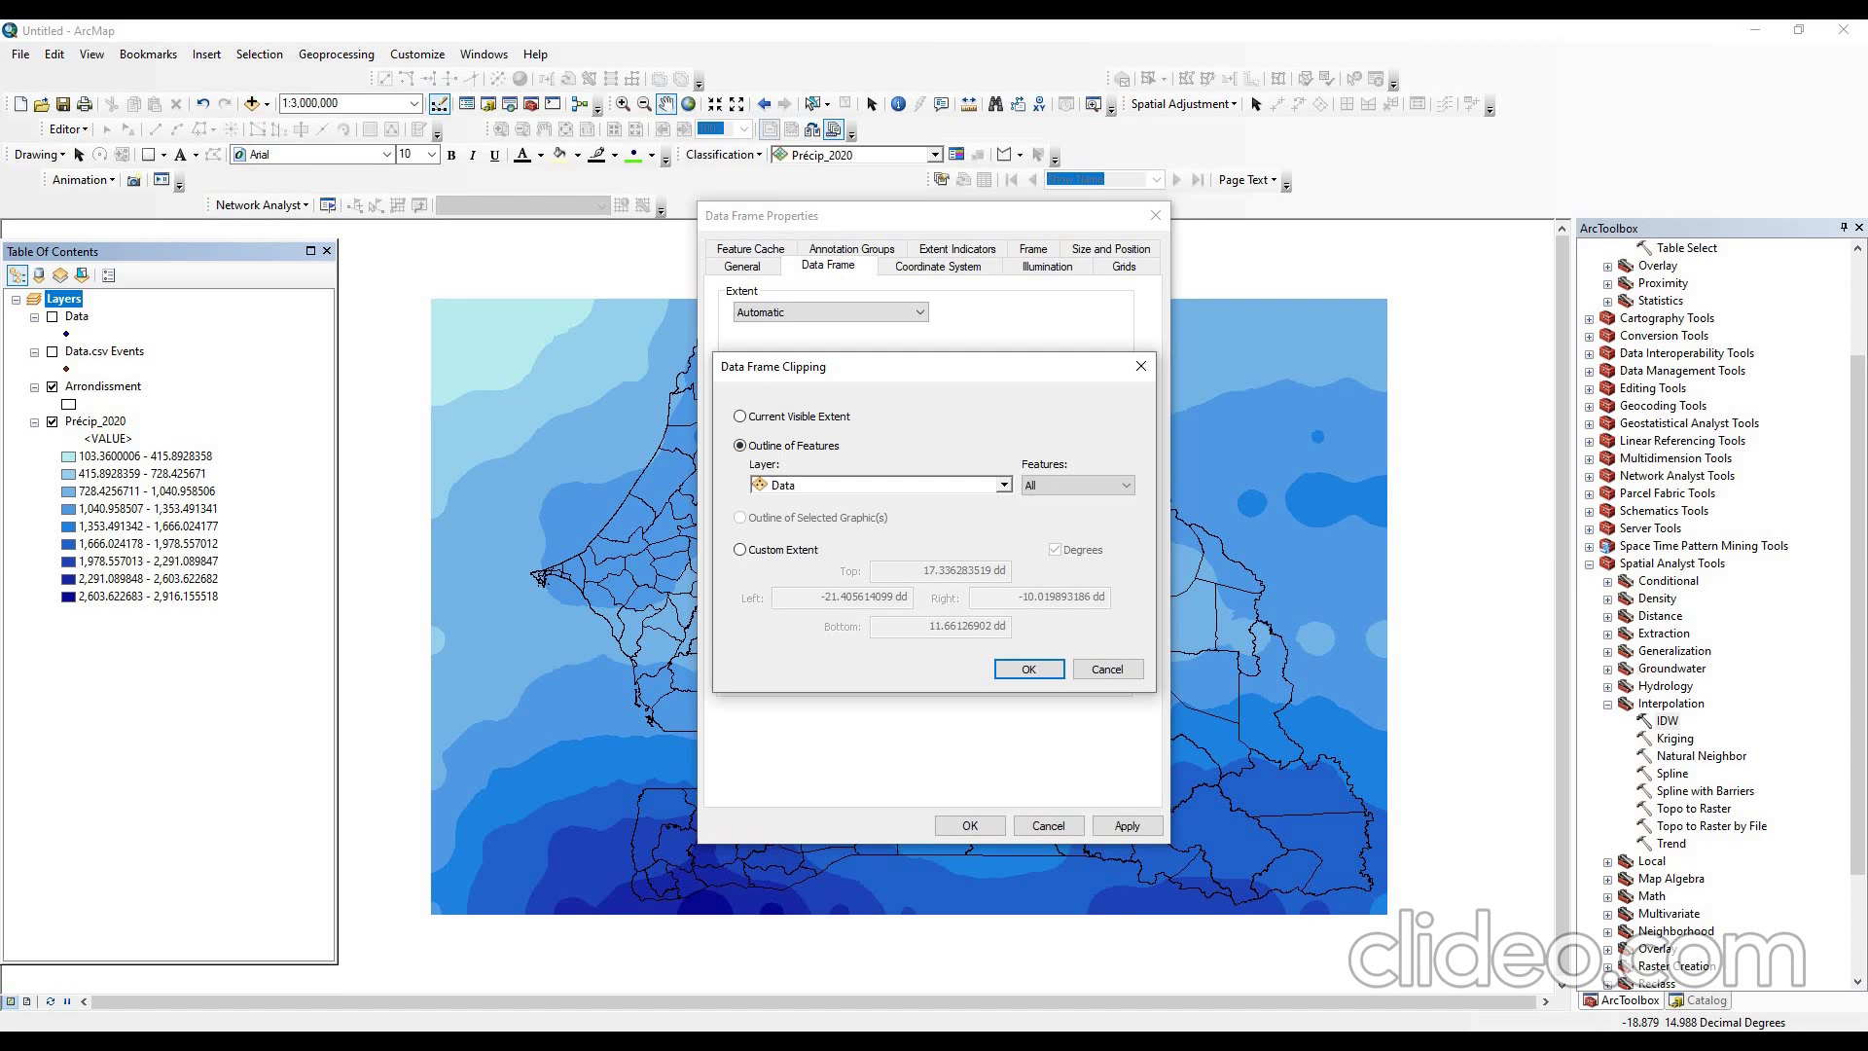
left_click(1003, 485)
left_click(813, 534)
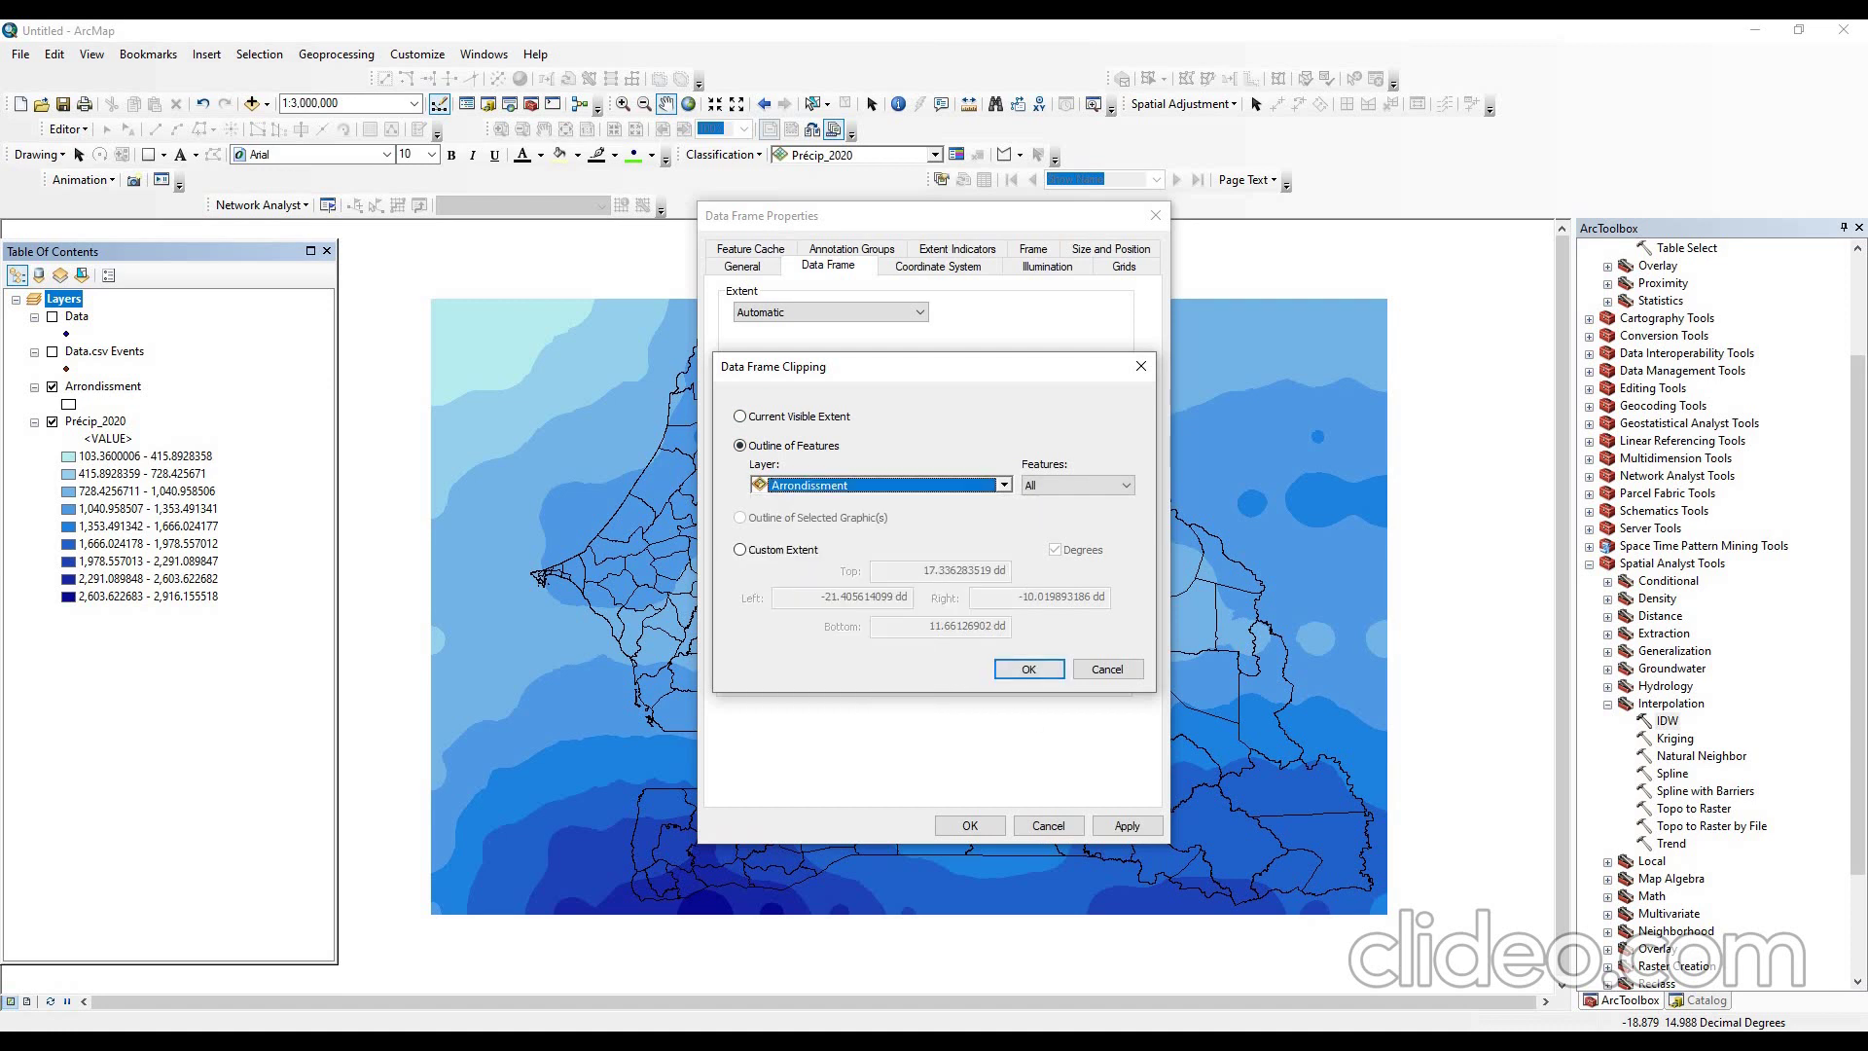
left_click(1029, 668)
key("Return")
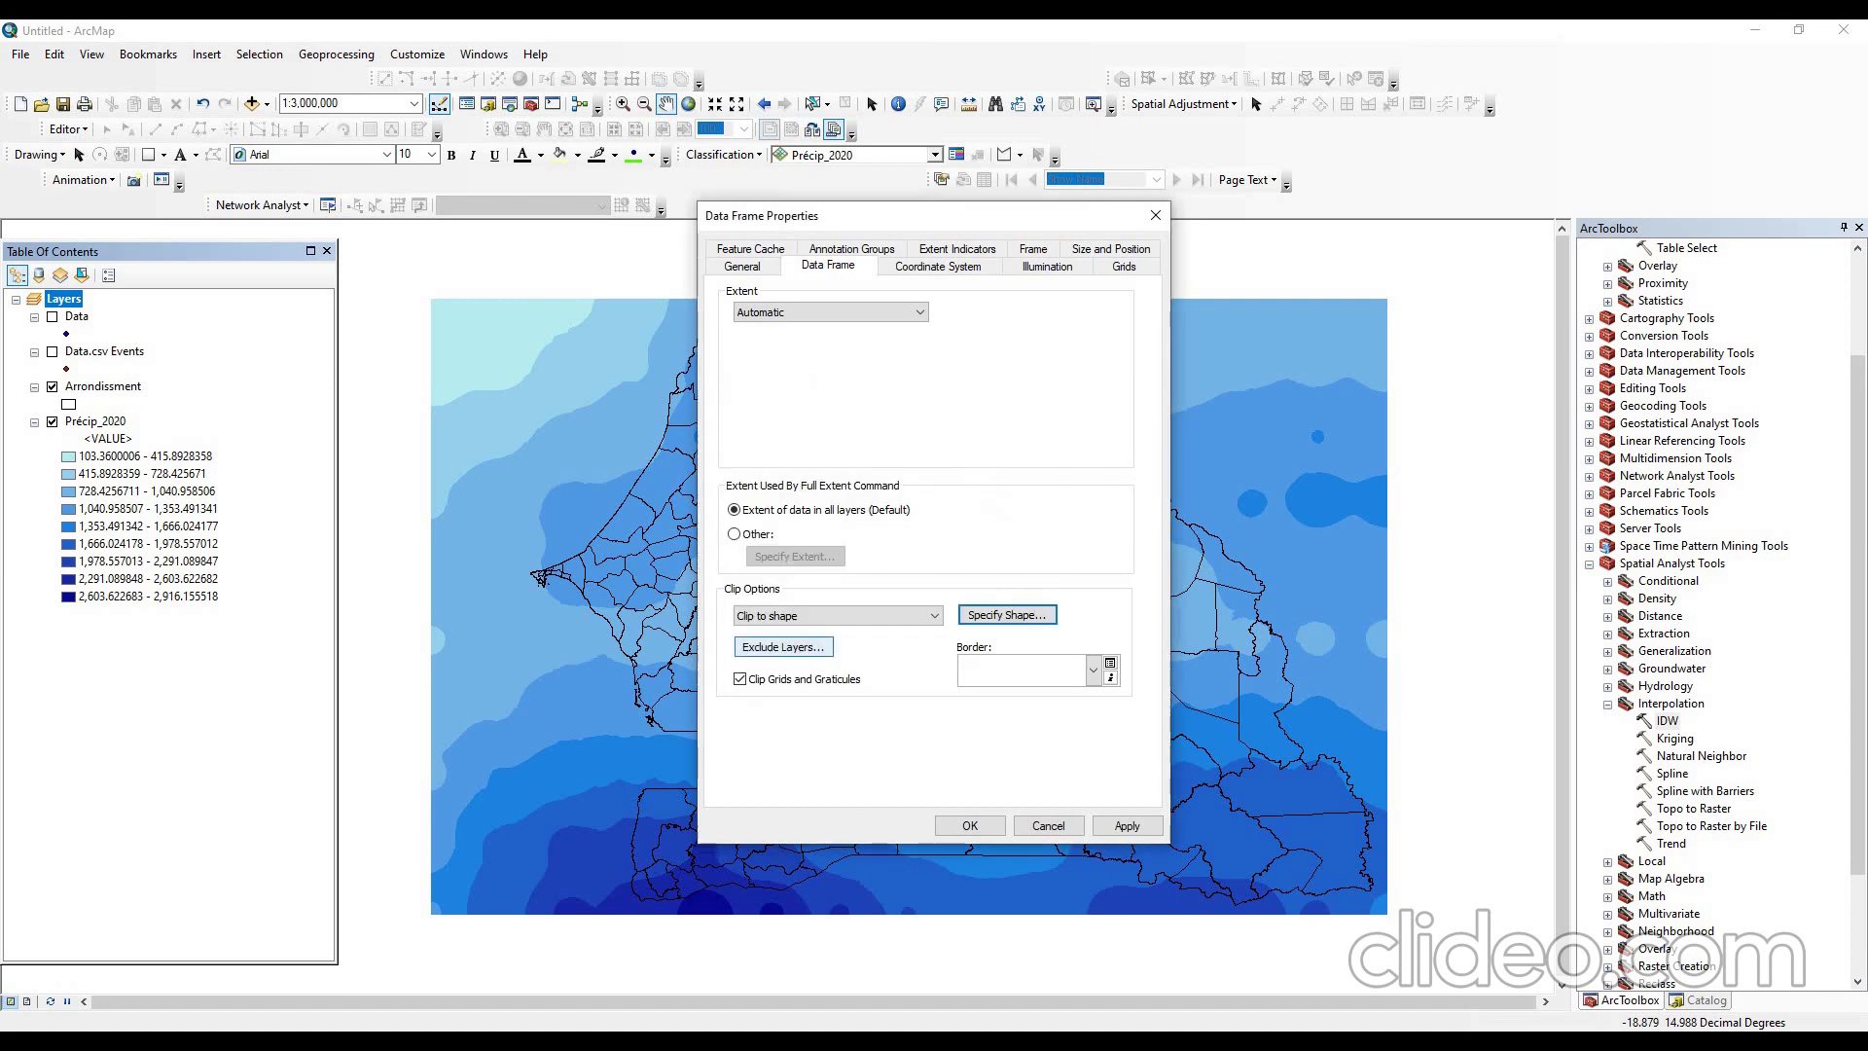
- Exclude the Arrondissment layer from the data frame clipping, turn off clipping of grids and graticules, and apply the properties
left_click(783, 646)
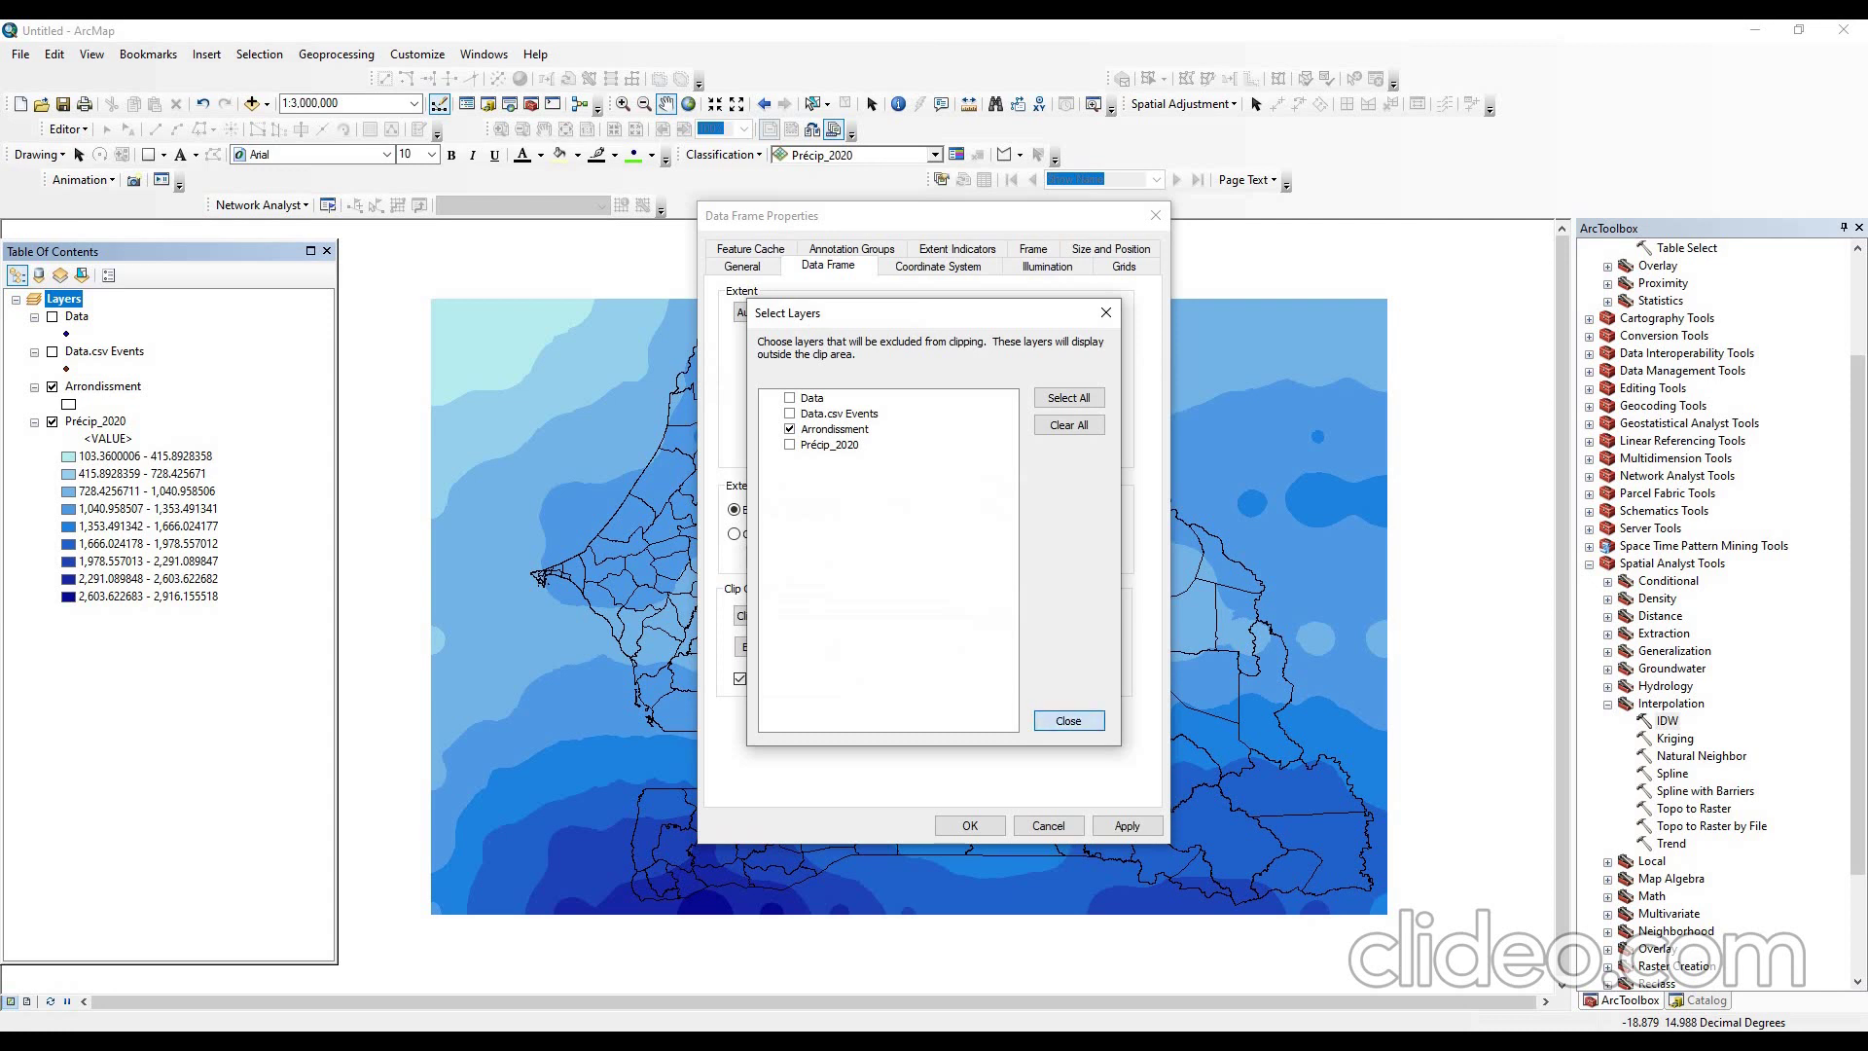
left_click(1068, 720)
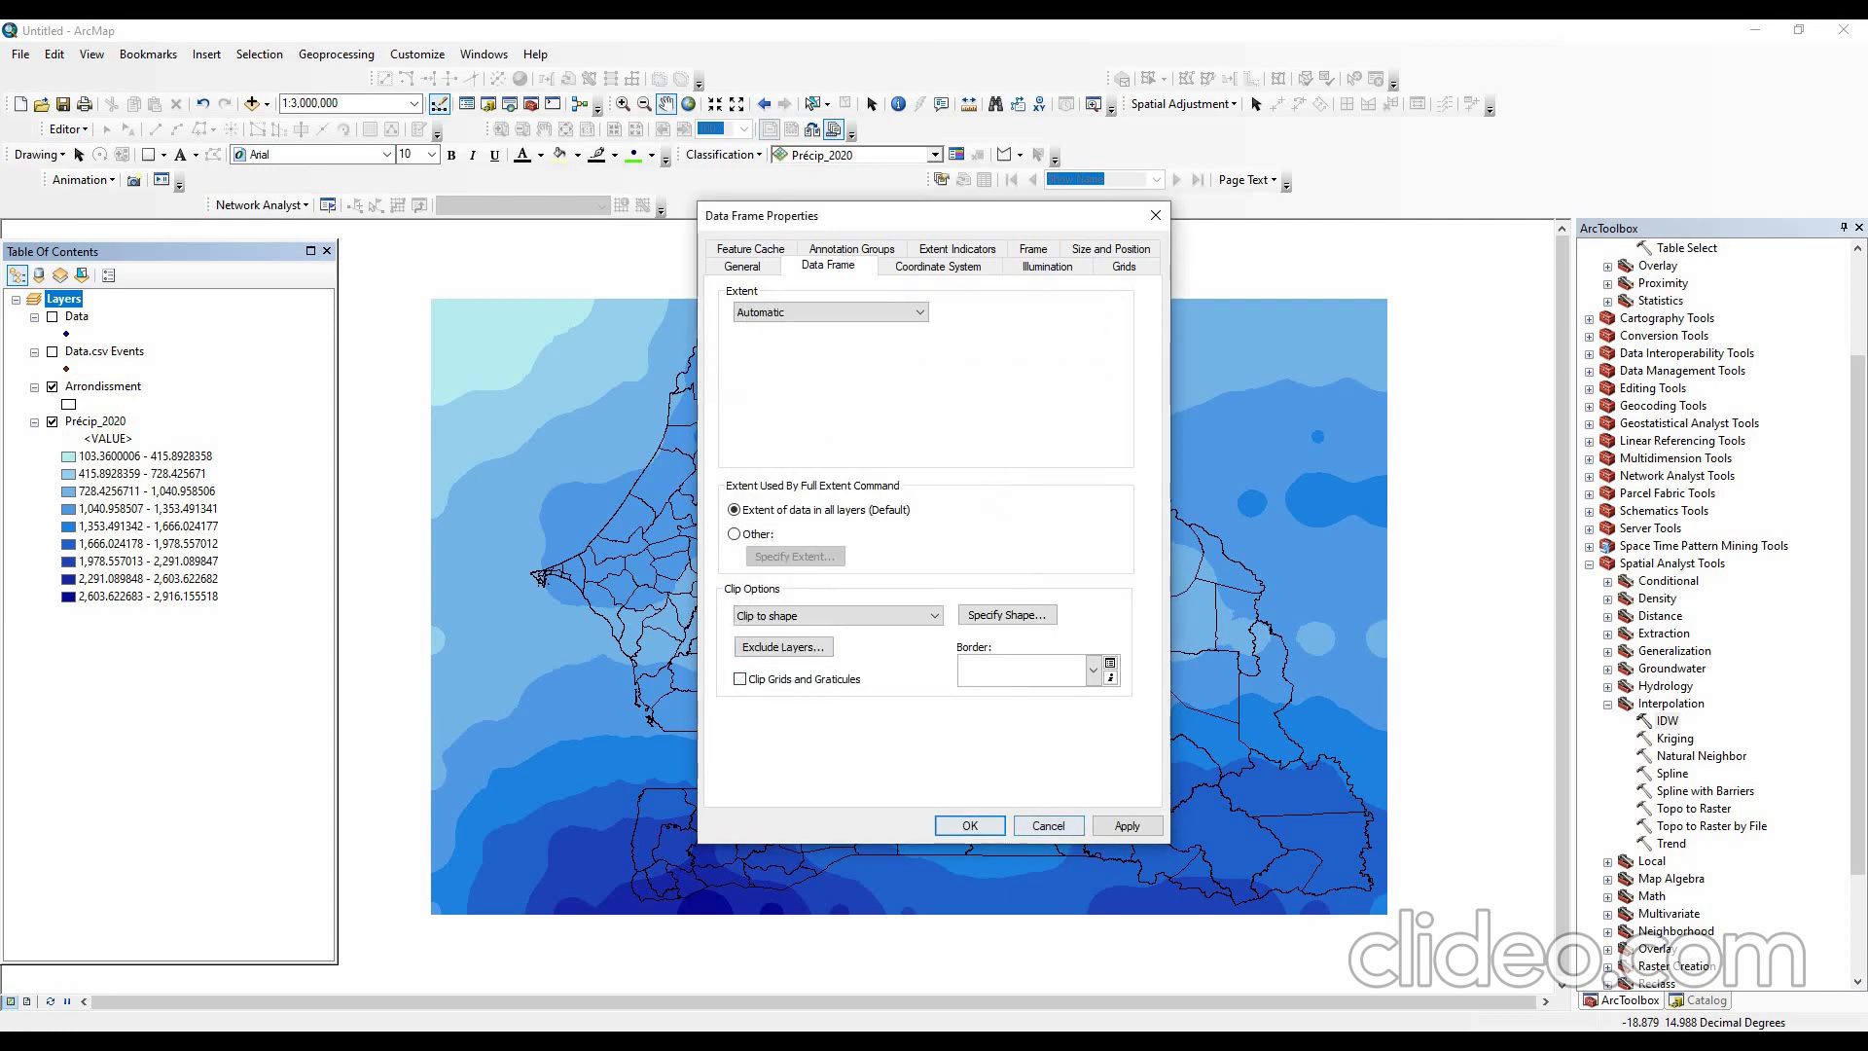
left_click(970, 825)
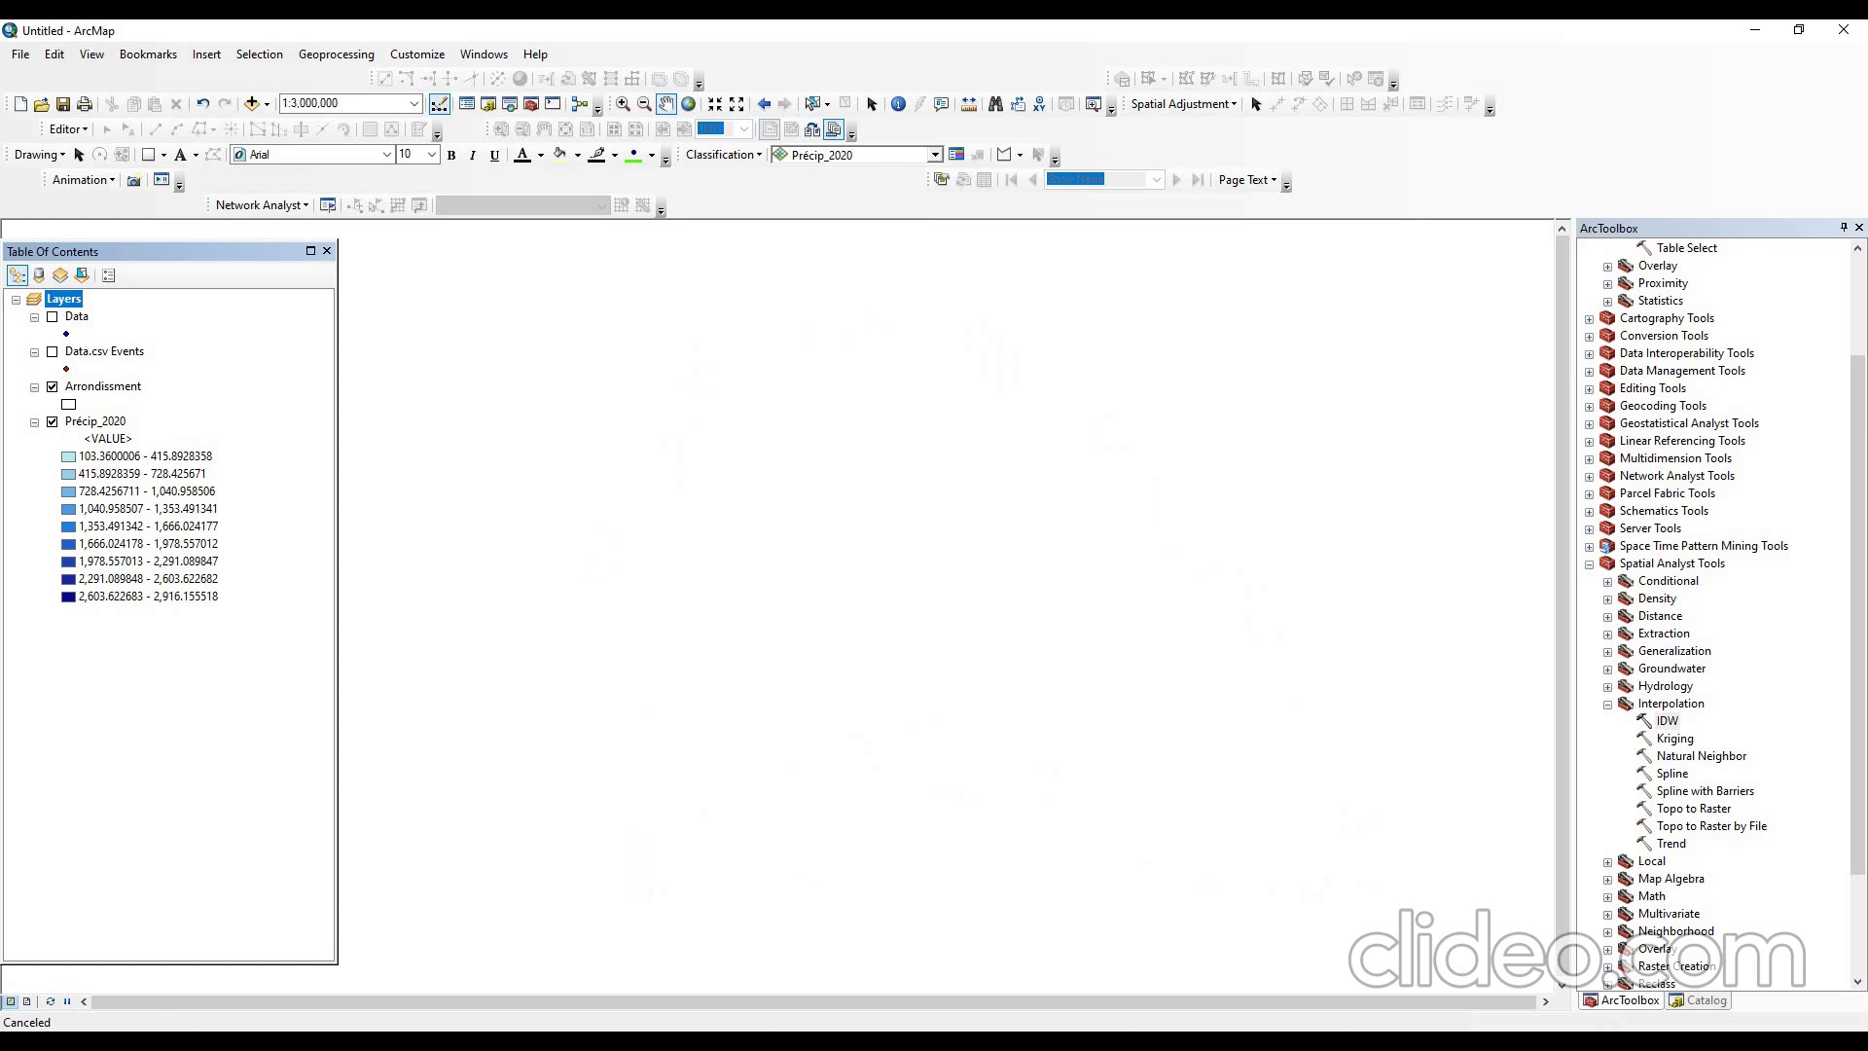
- Zoom the map to the extent of the Précip_2020 layer
left_click(102, 421)
right_click(102, 416)
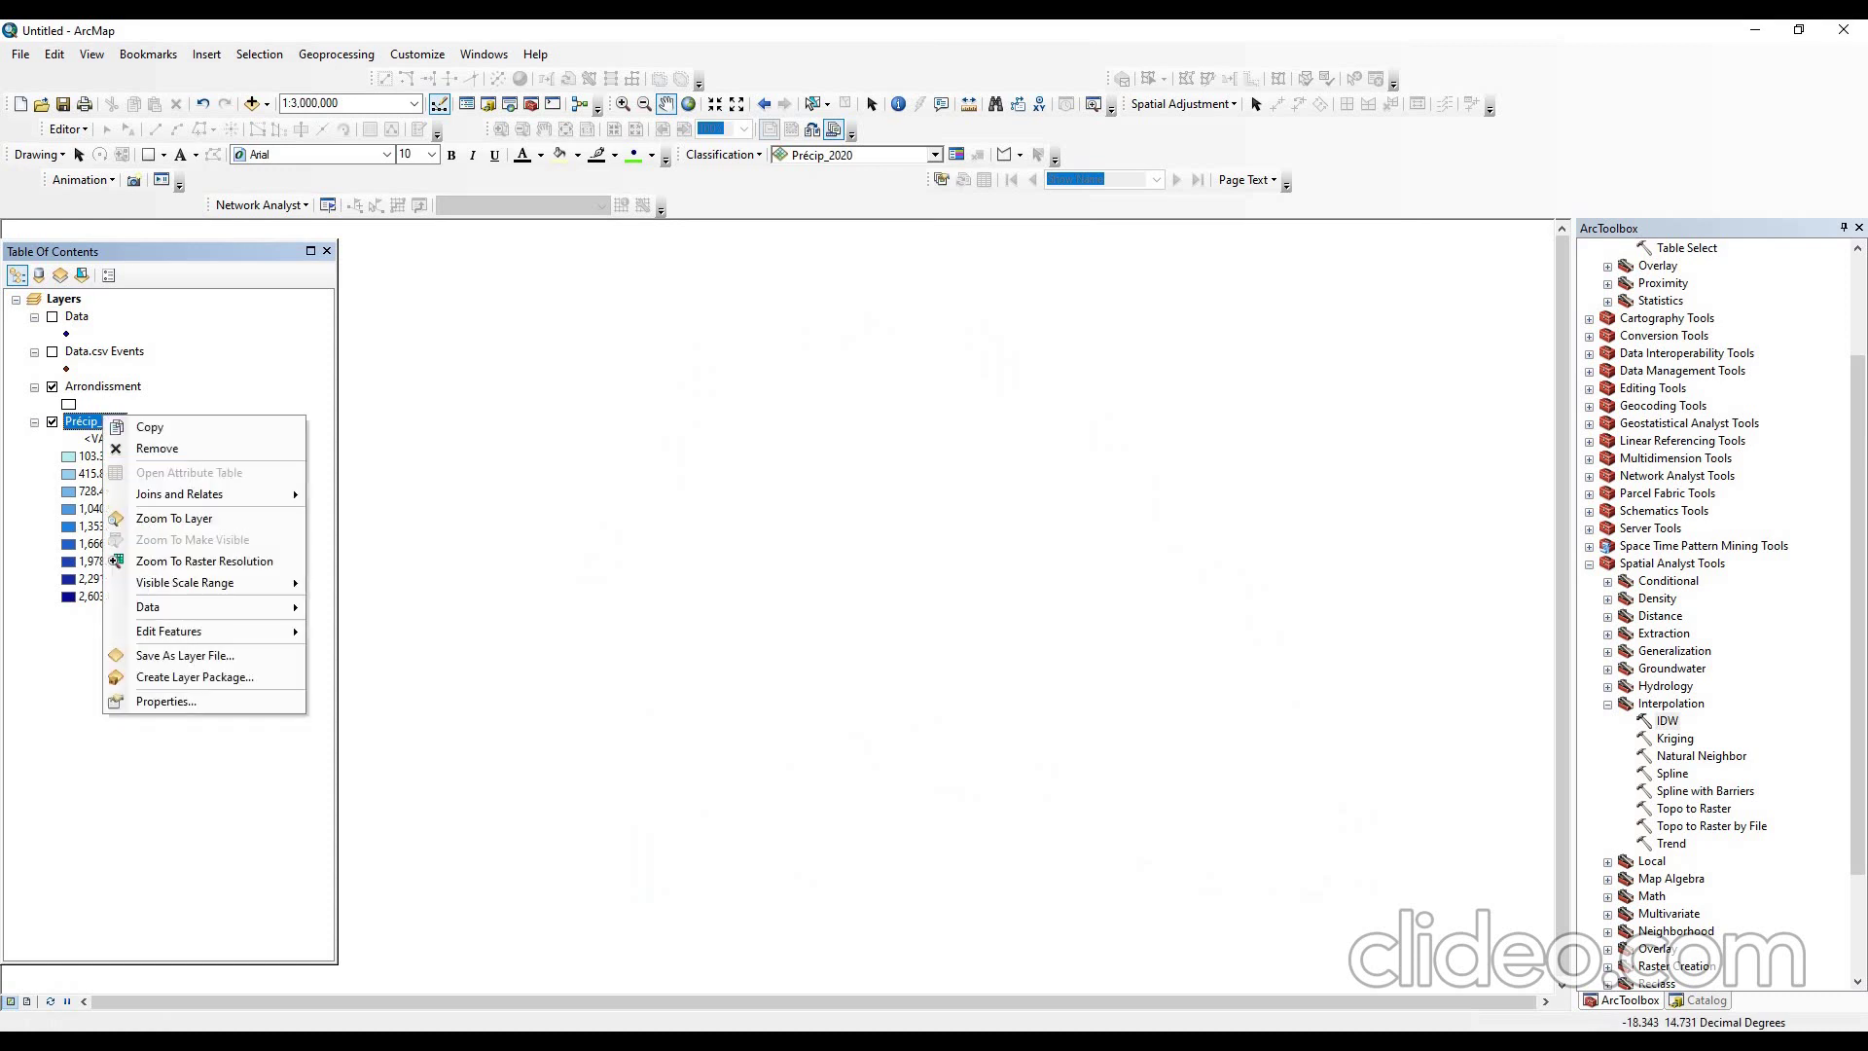
left_click(173, 518)
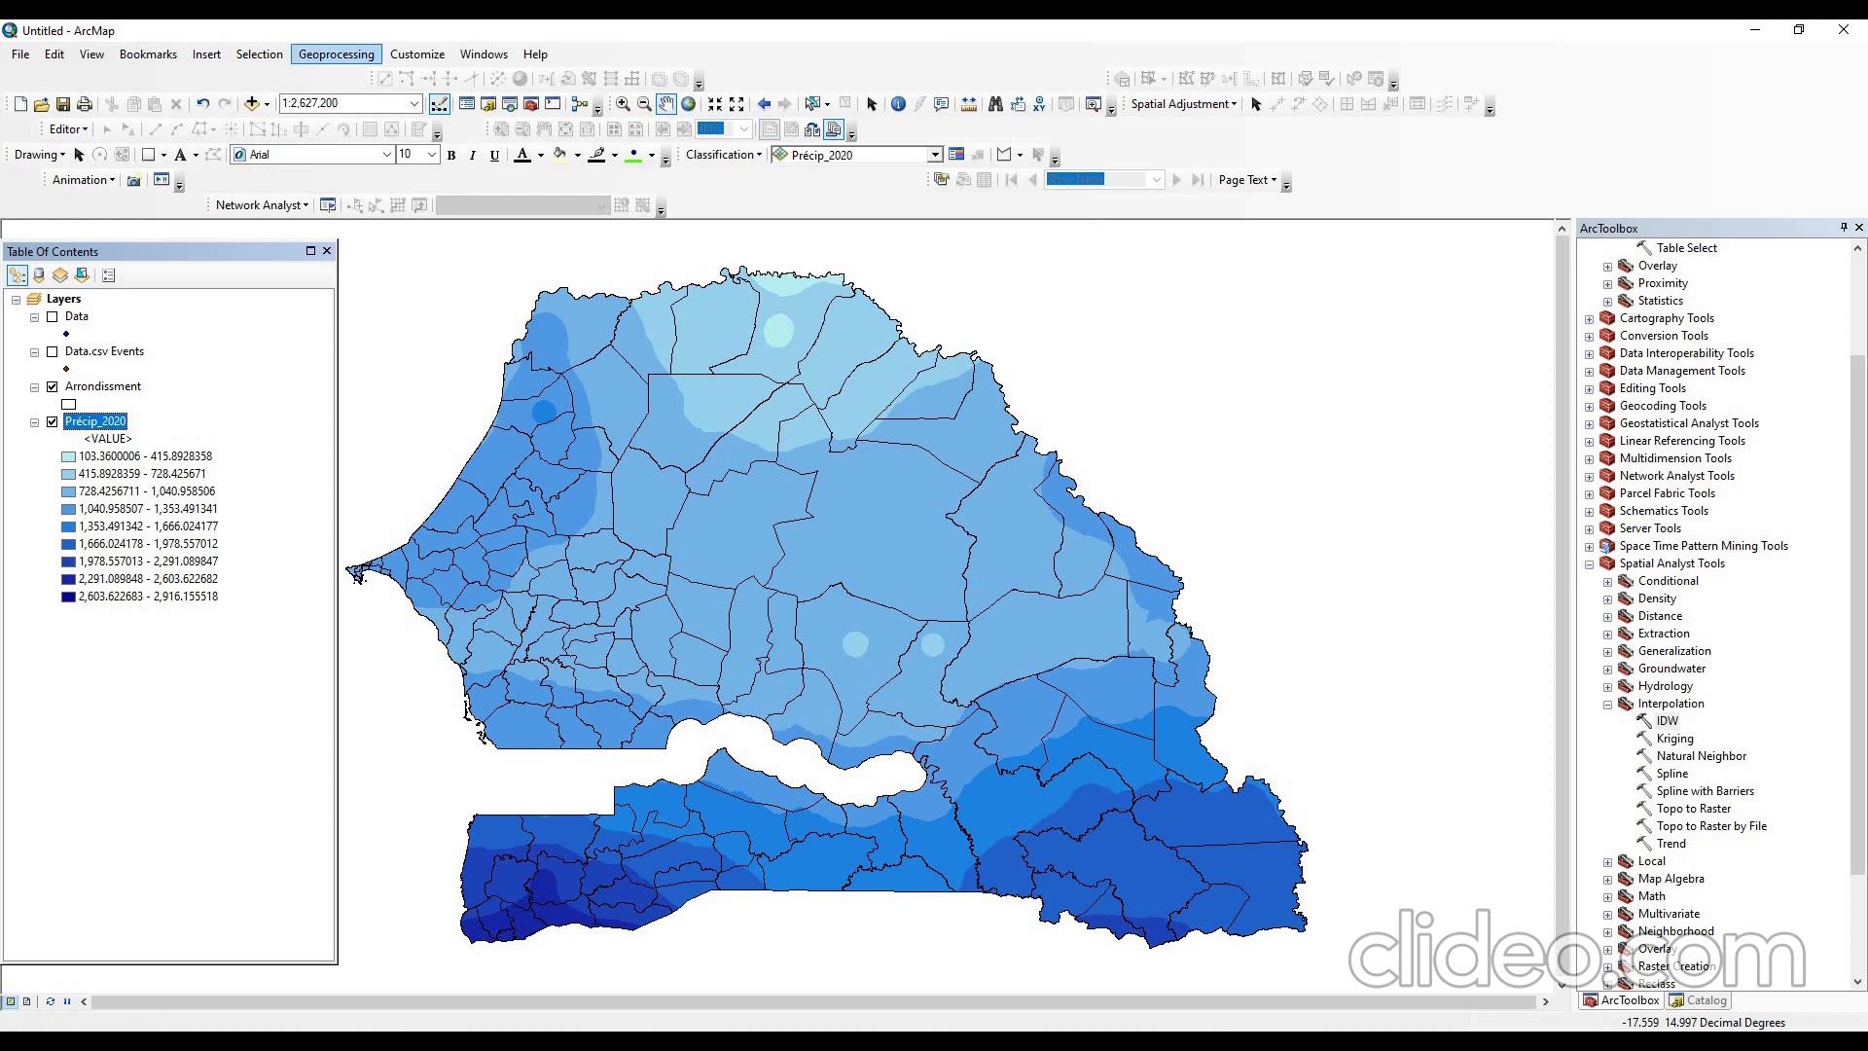
left_click(335, 54)
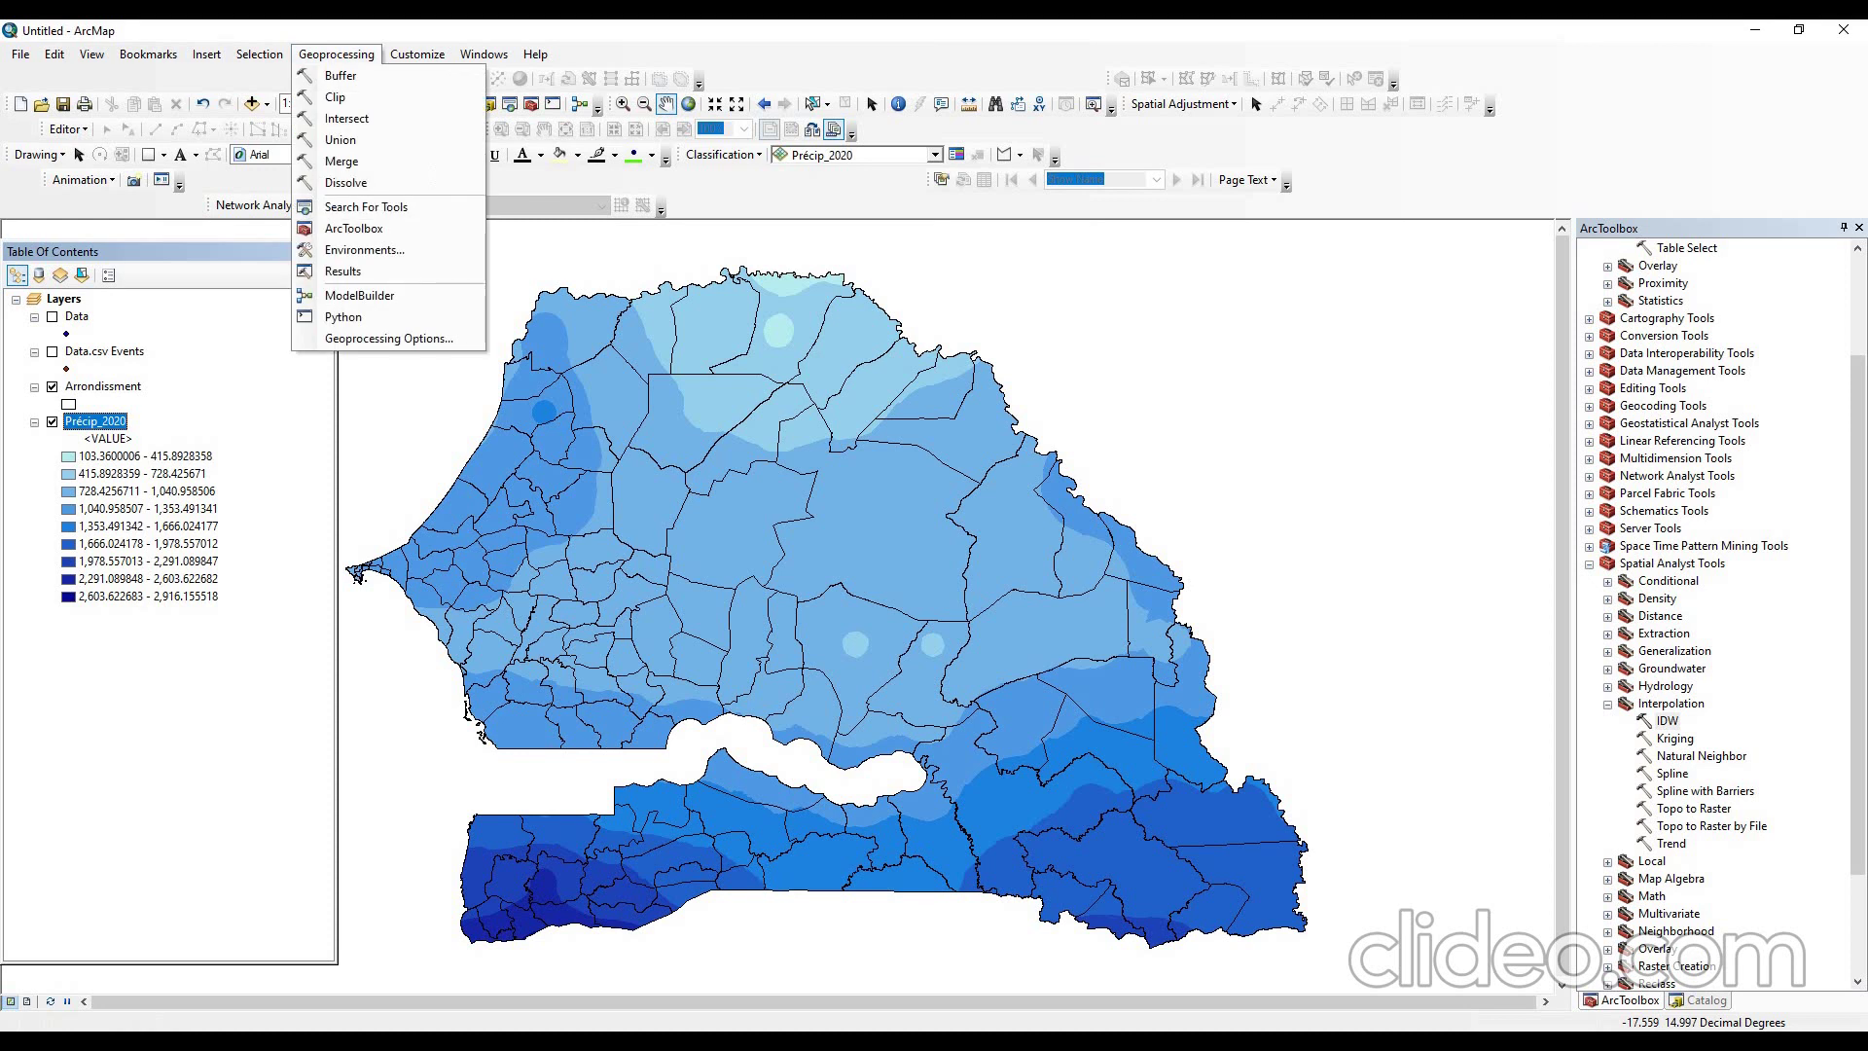
left_click(336, 97)
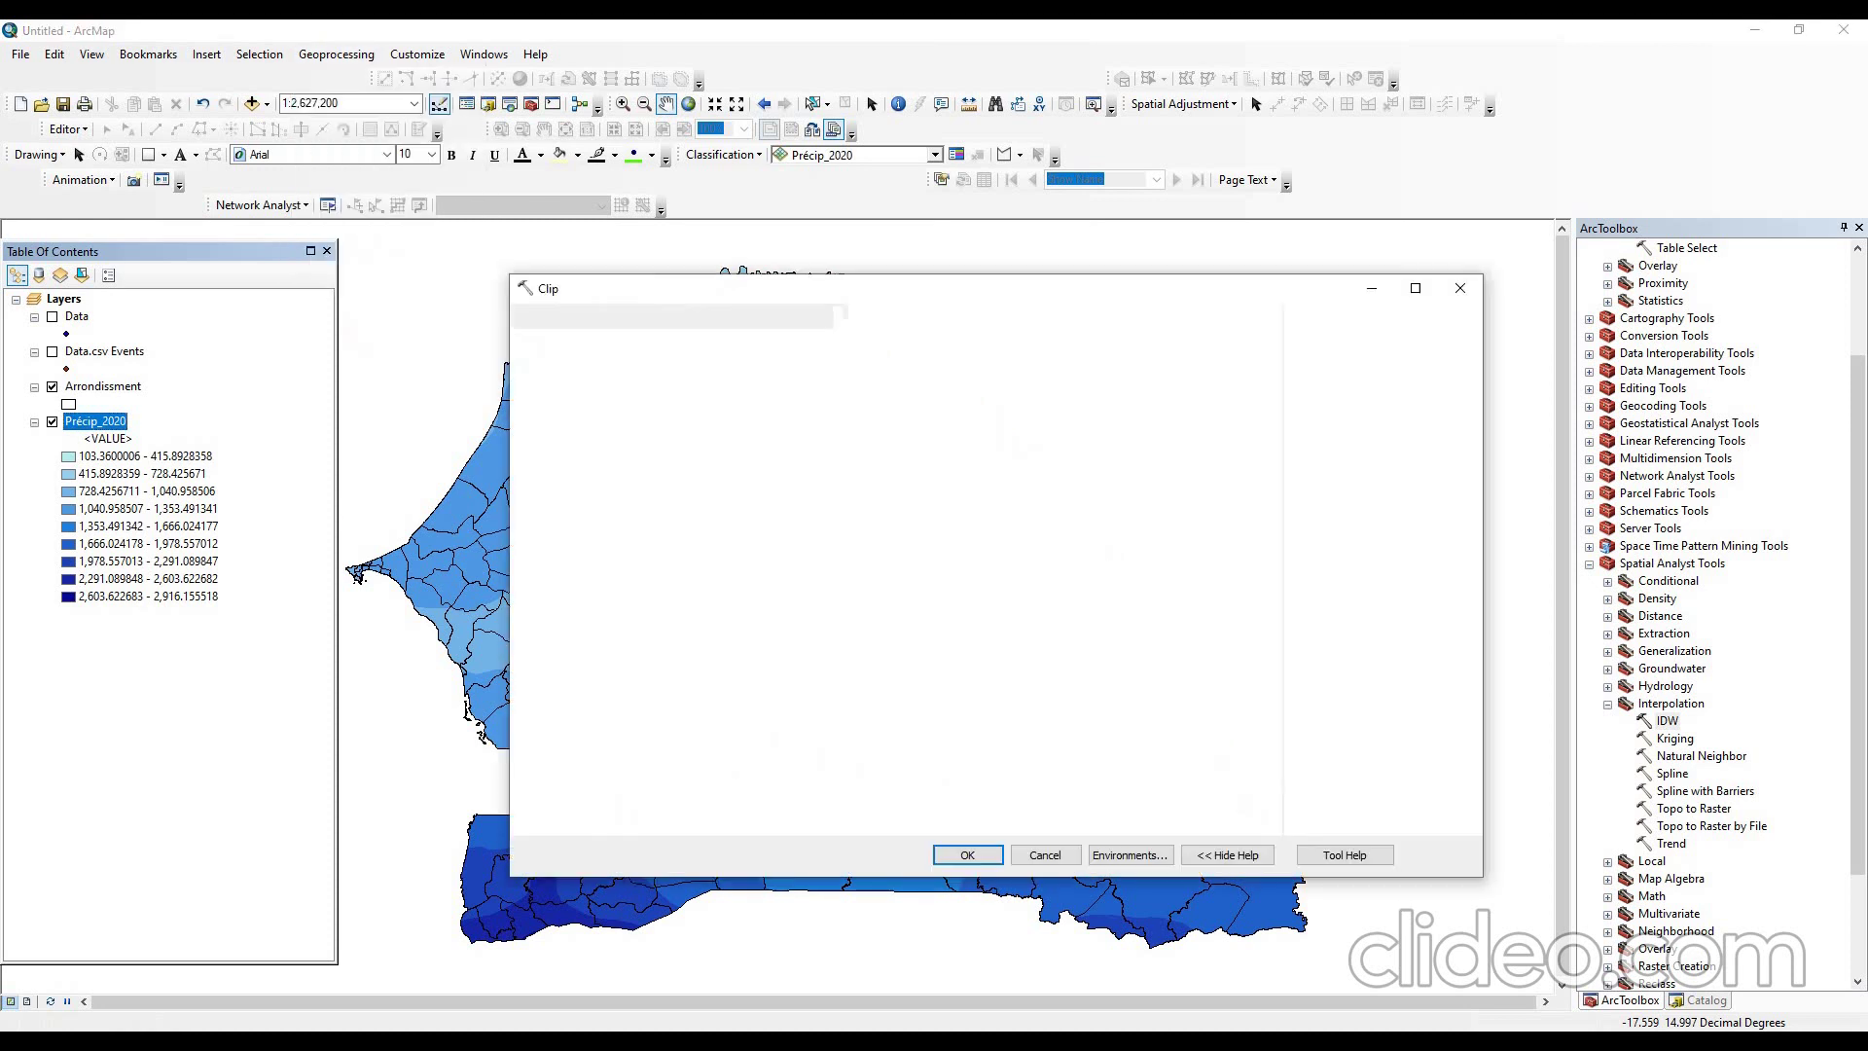
left_click(1209, 342)
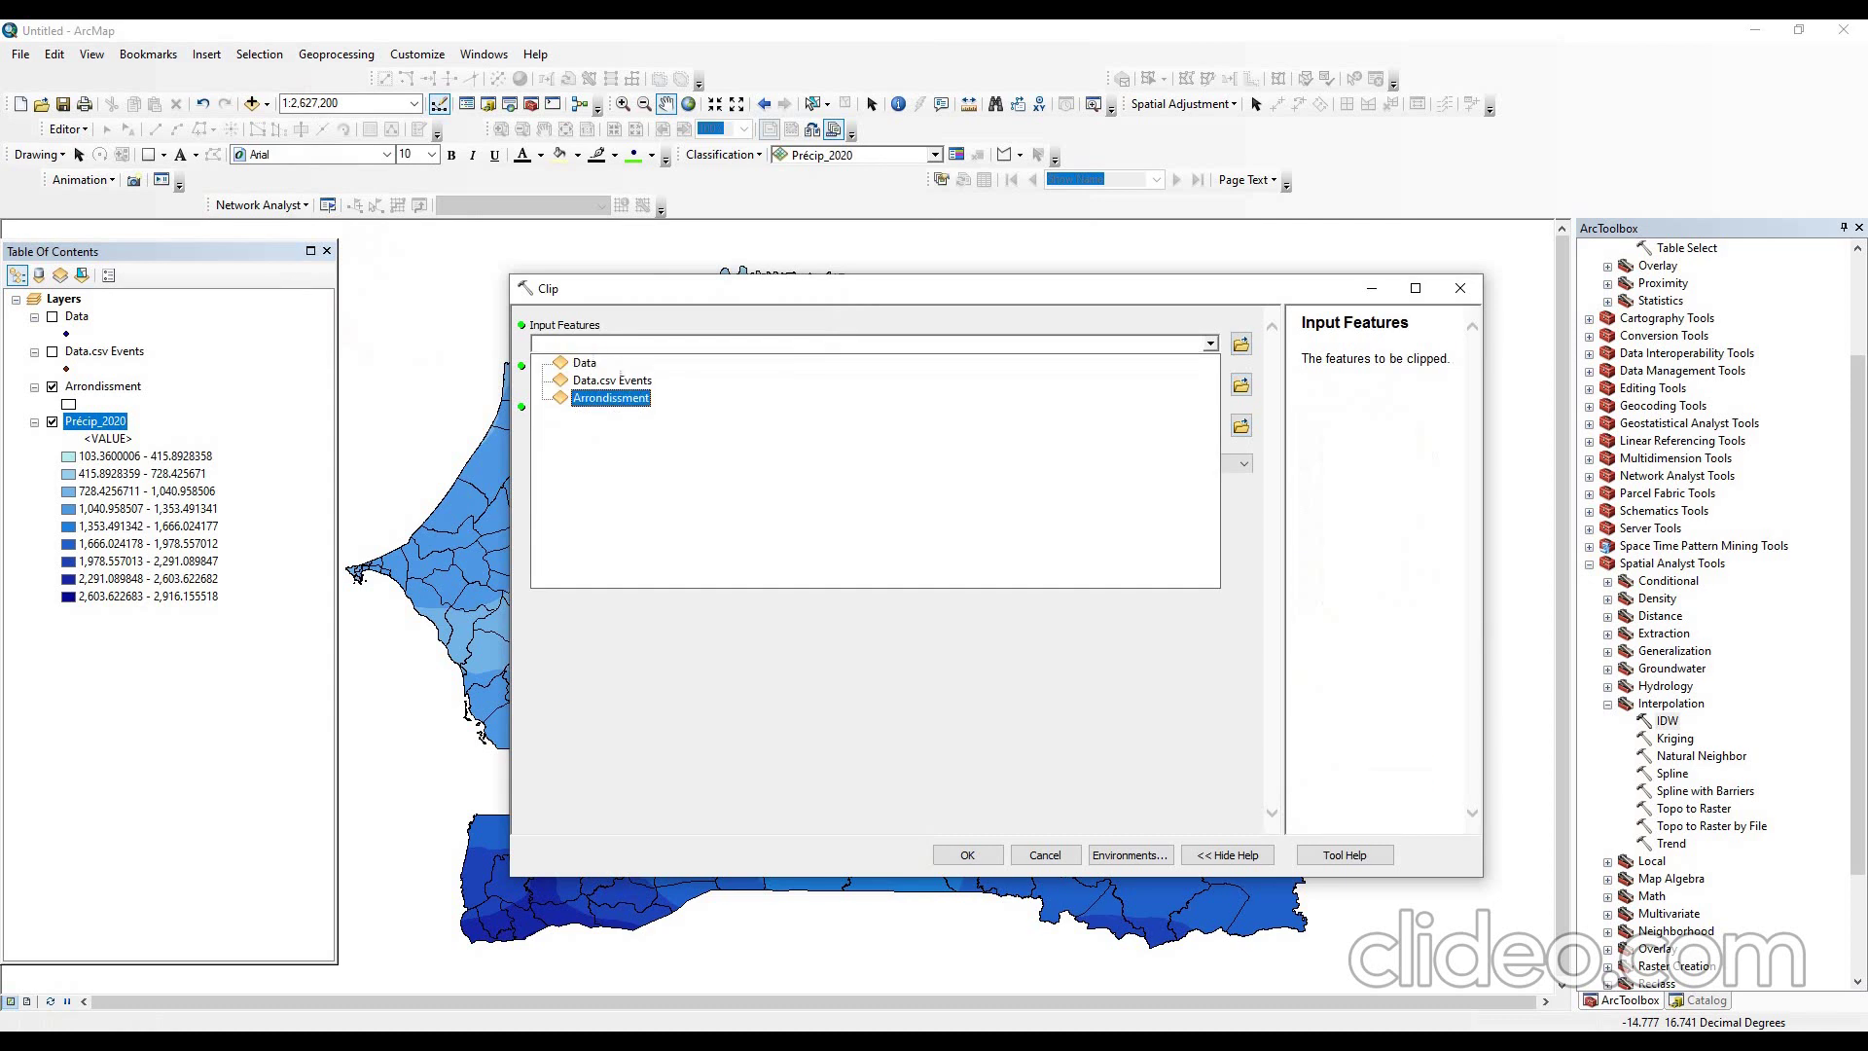
key("Up")
key("Up")
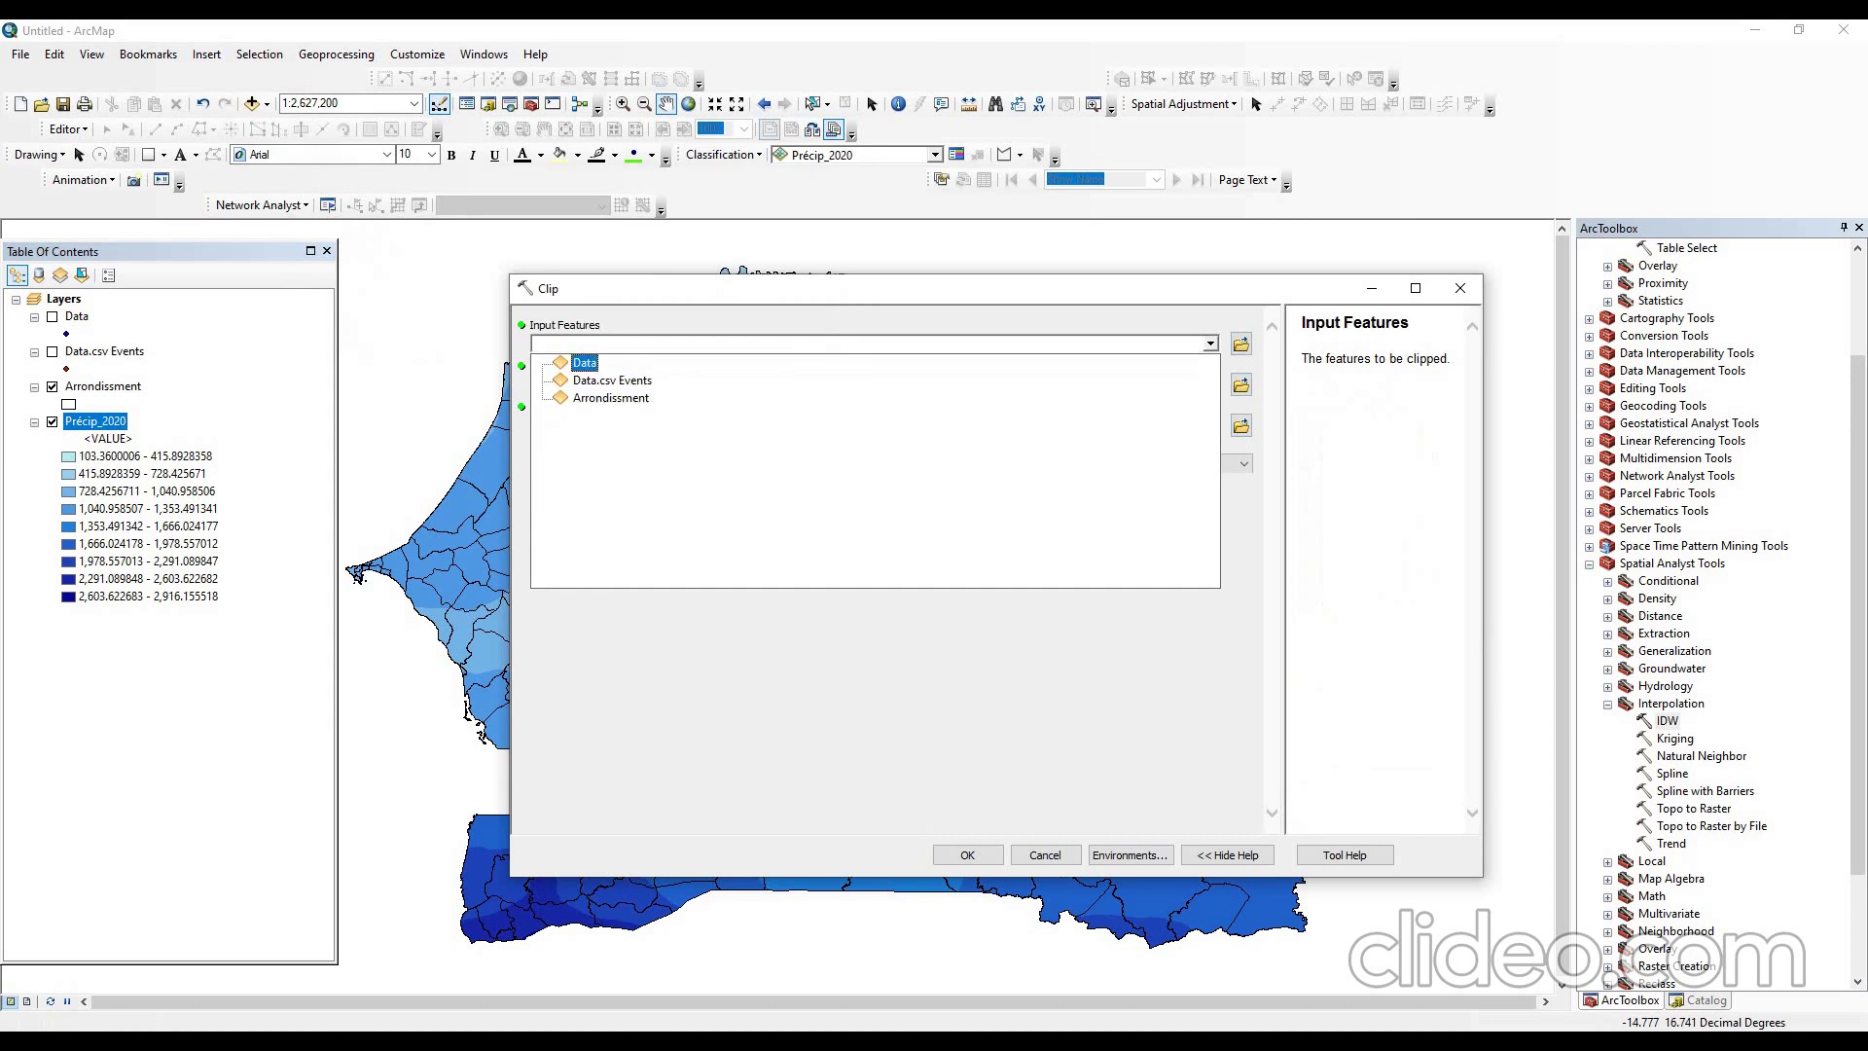
key("Down")
key("Down")
key("Up")
key("Up")
left_click(1459, 288)
left_click(1459, 288)
- Start the Spatial Analyst Extract by Mask tool with Précip_2020 as input raster and Arrondissment as the feature mask
scroll(1717, 613, "down", 1)
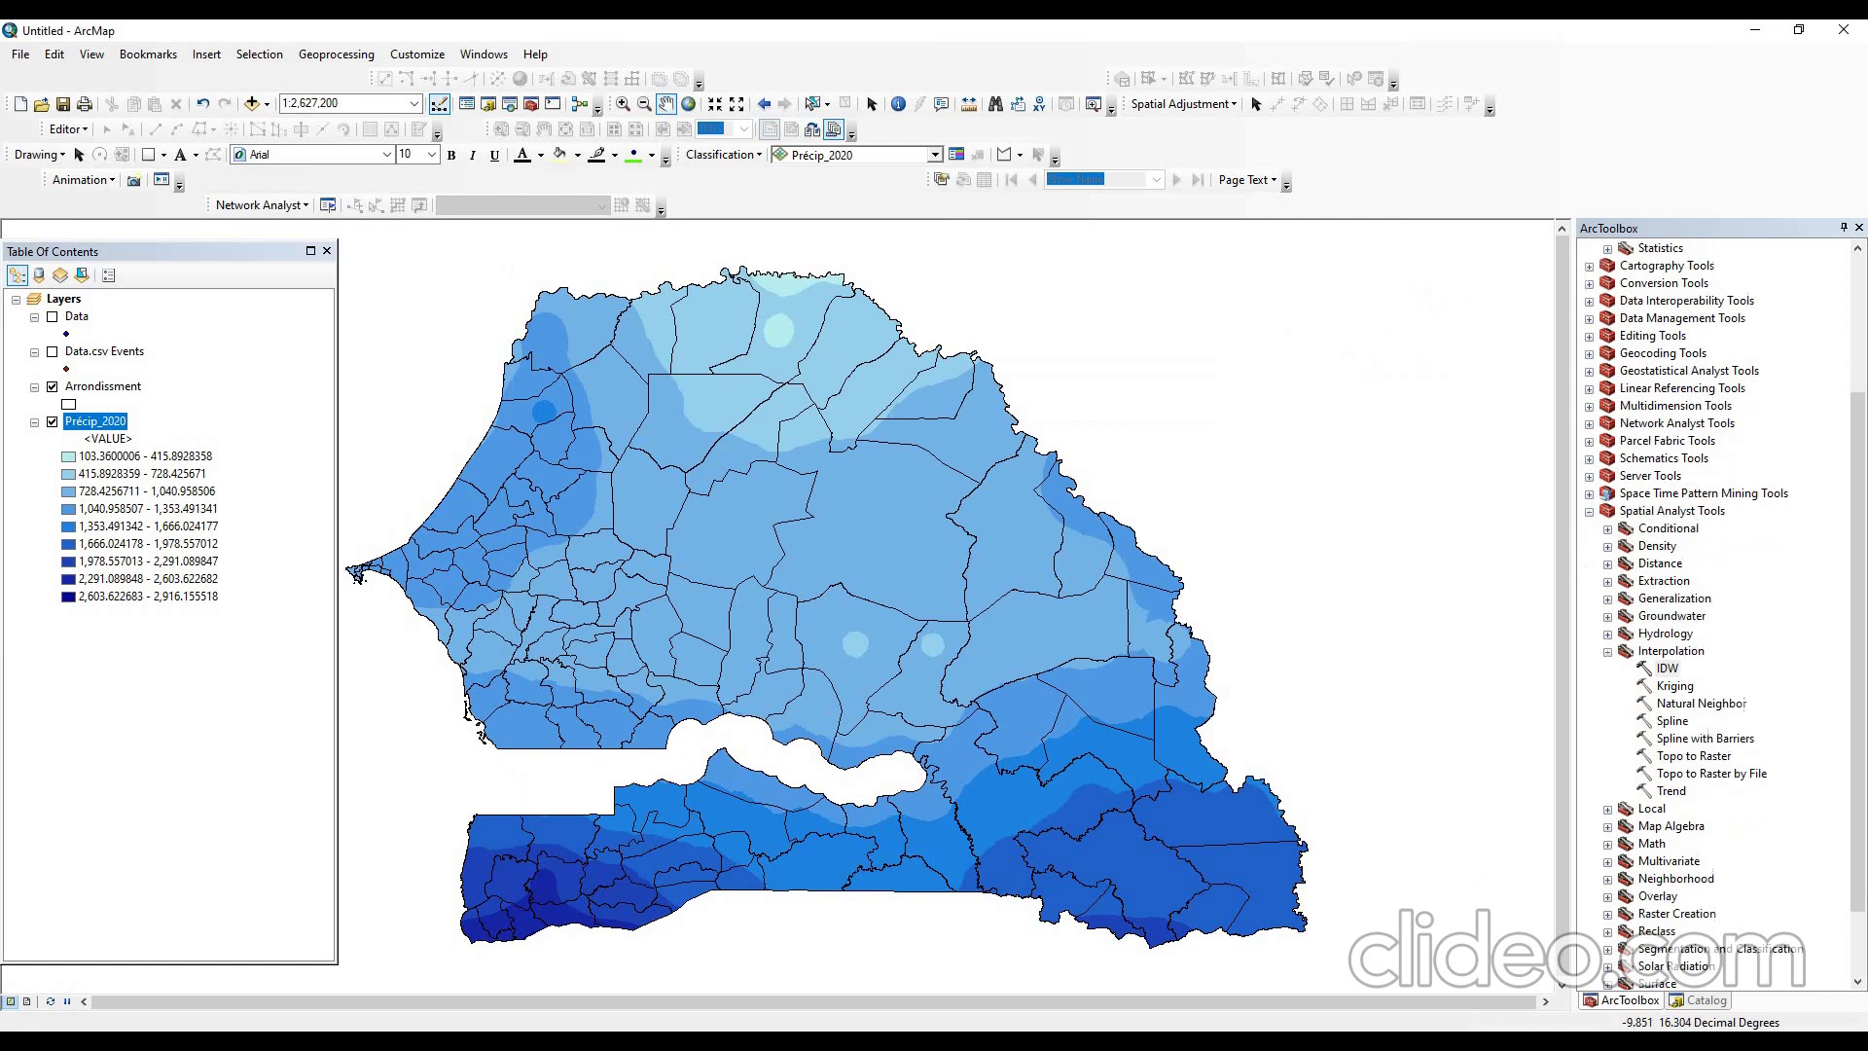
scroll(1713, 613, "down", 2)
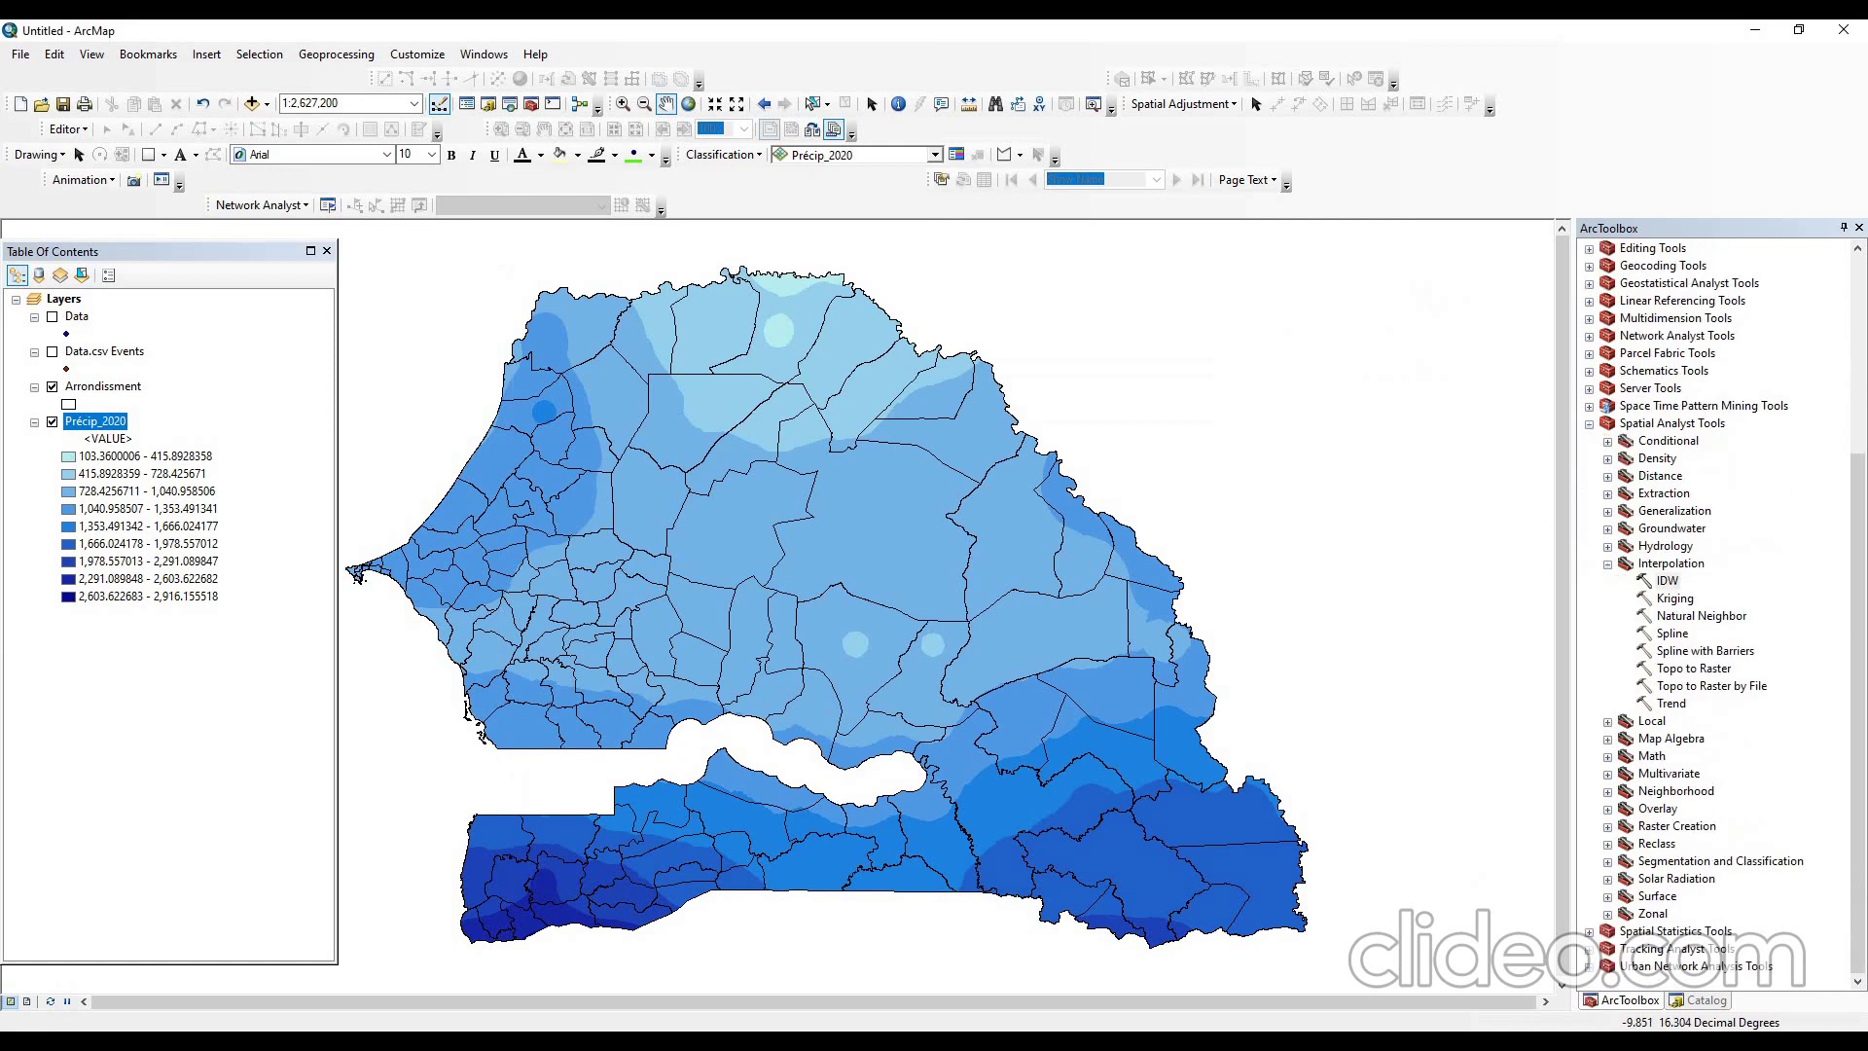
left_click(1607, 494)
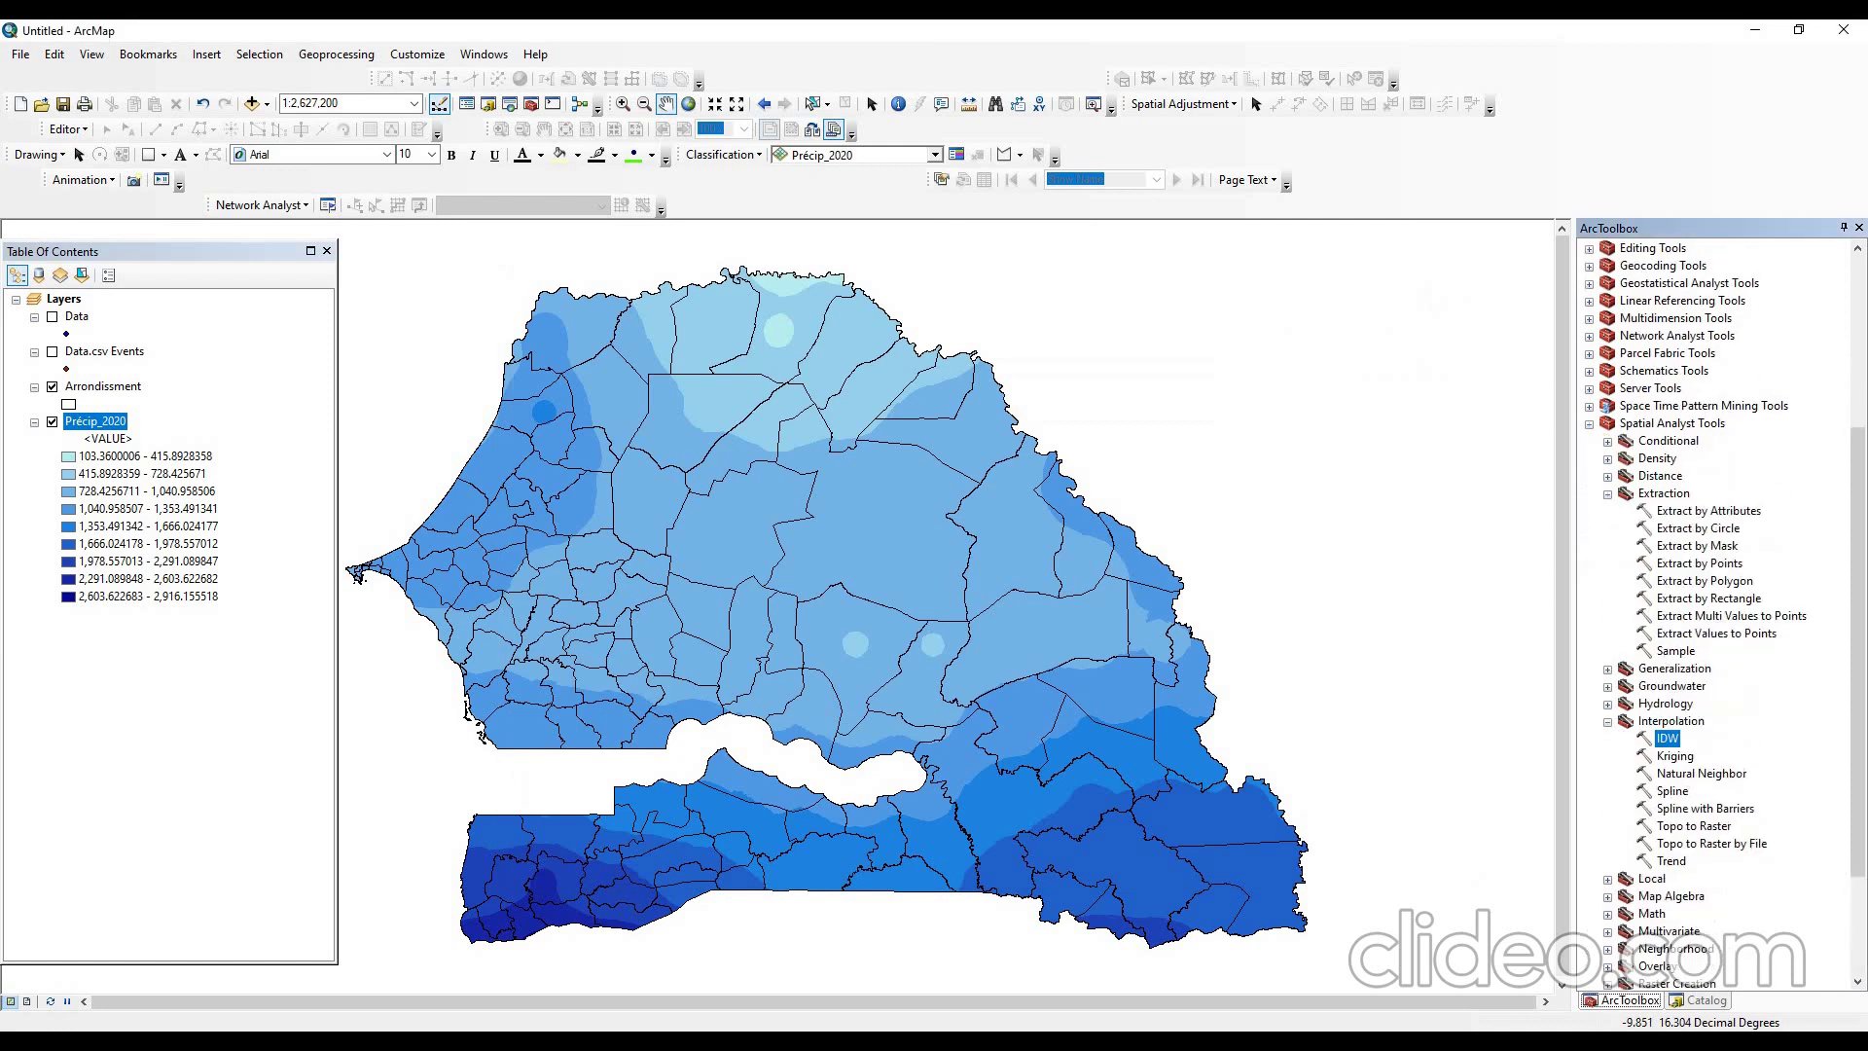
double_click(1697, 546)
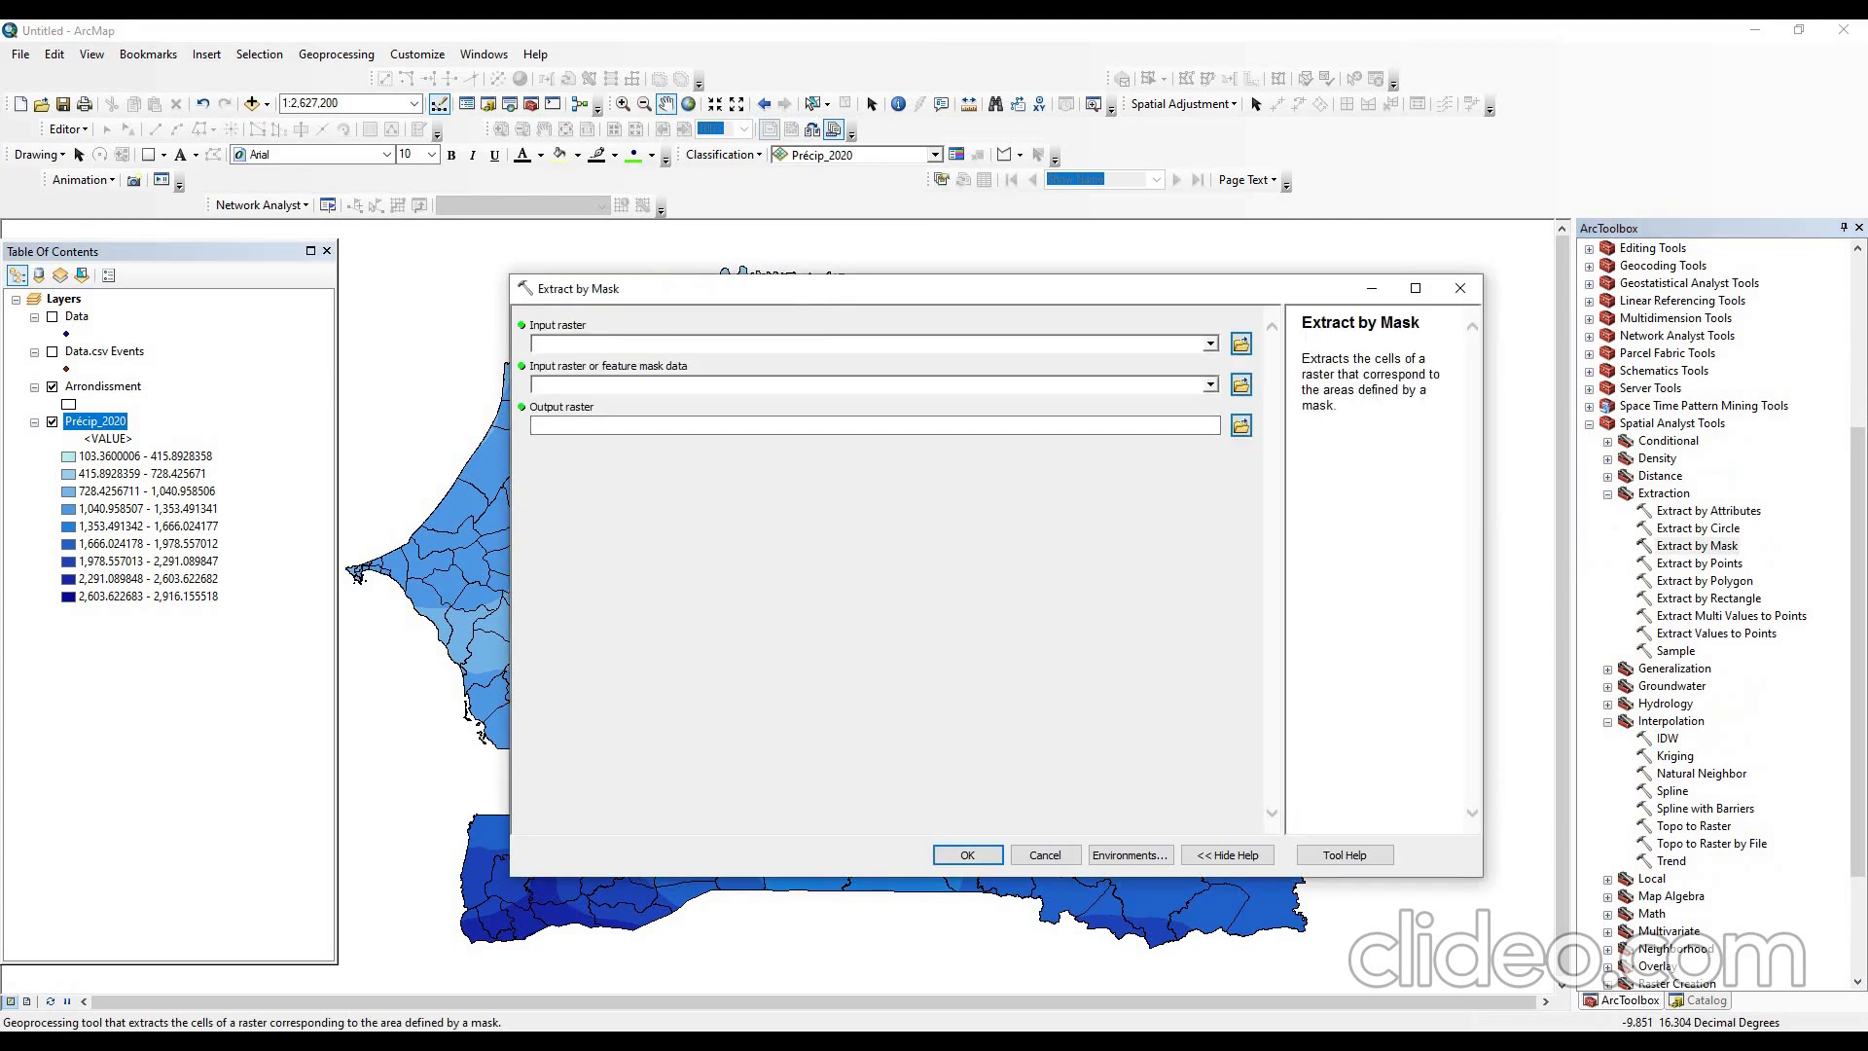
left_click(1209, 343)
key("Return")
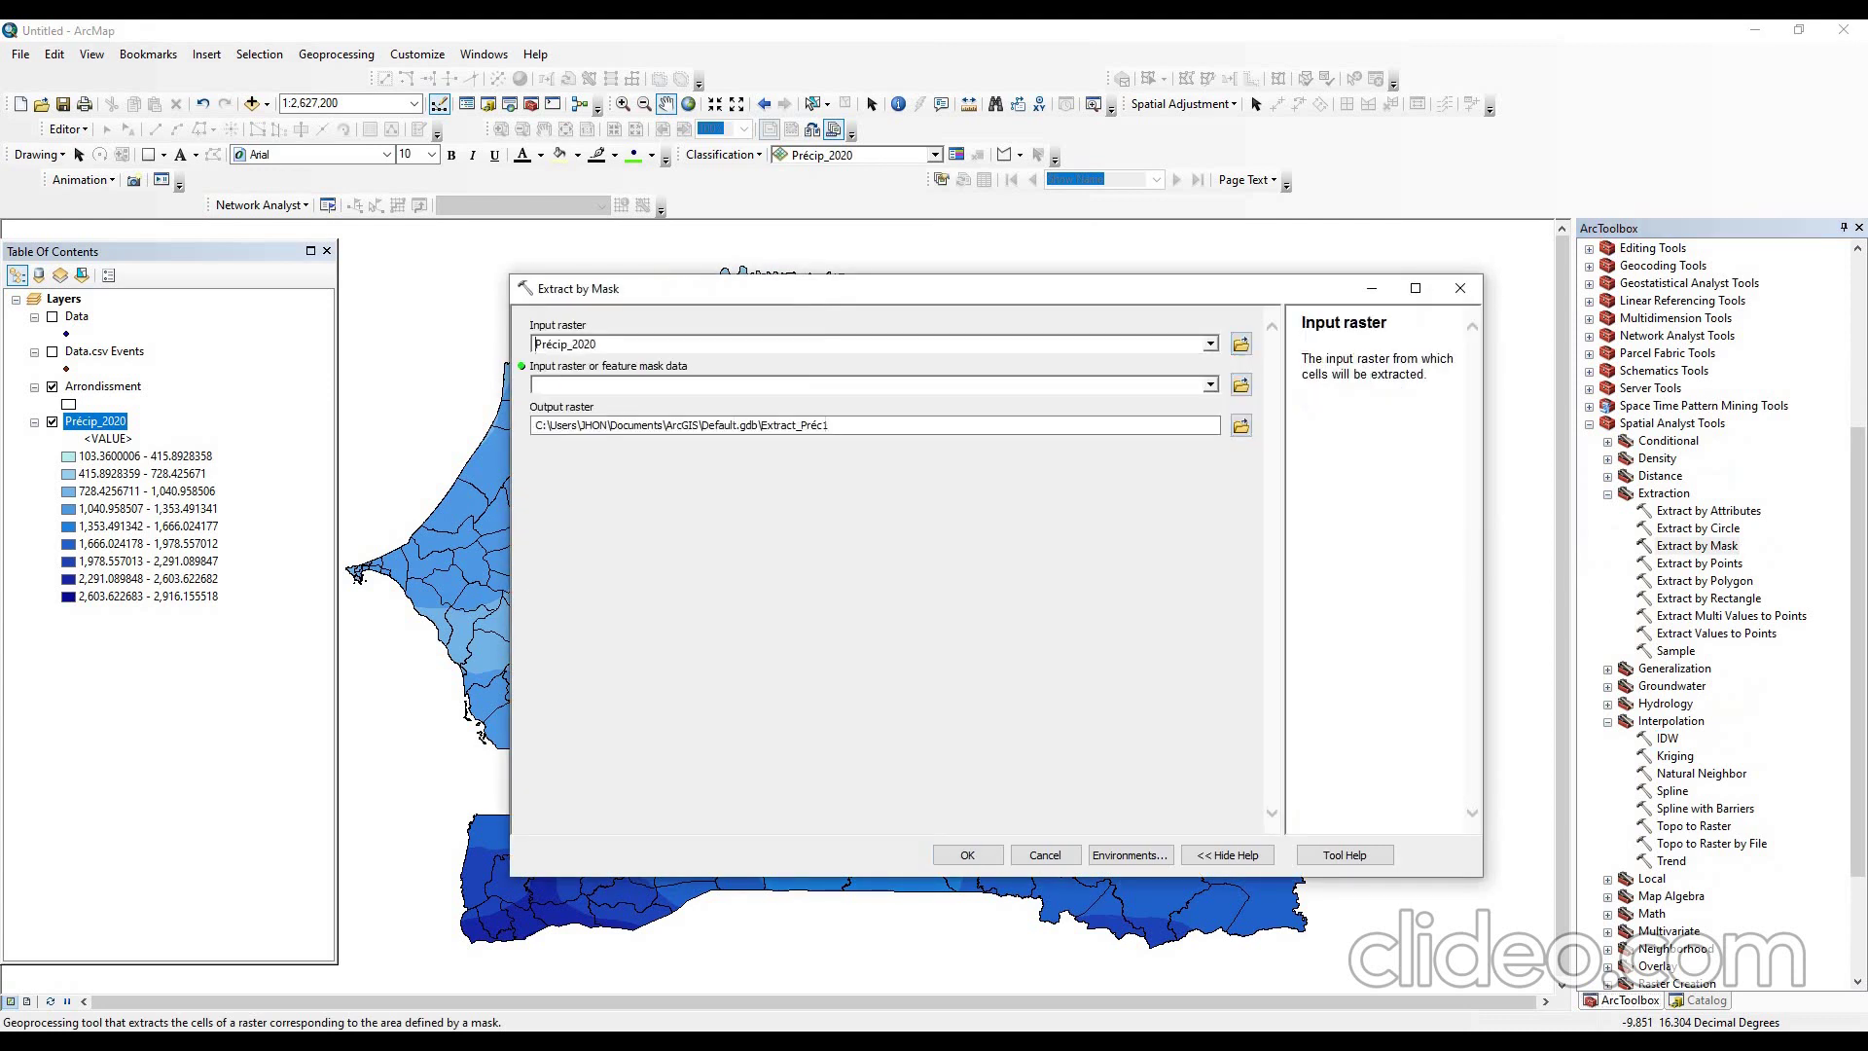
key("Tab")
key("alt+Down")
key("Down")
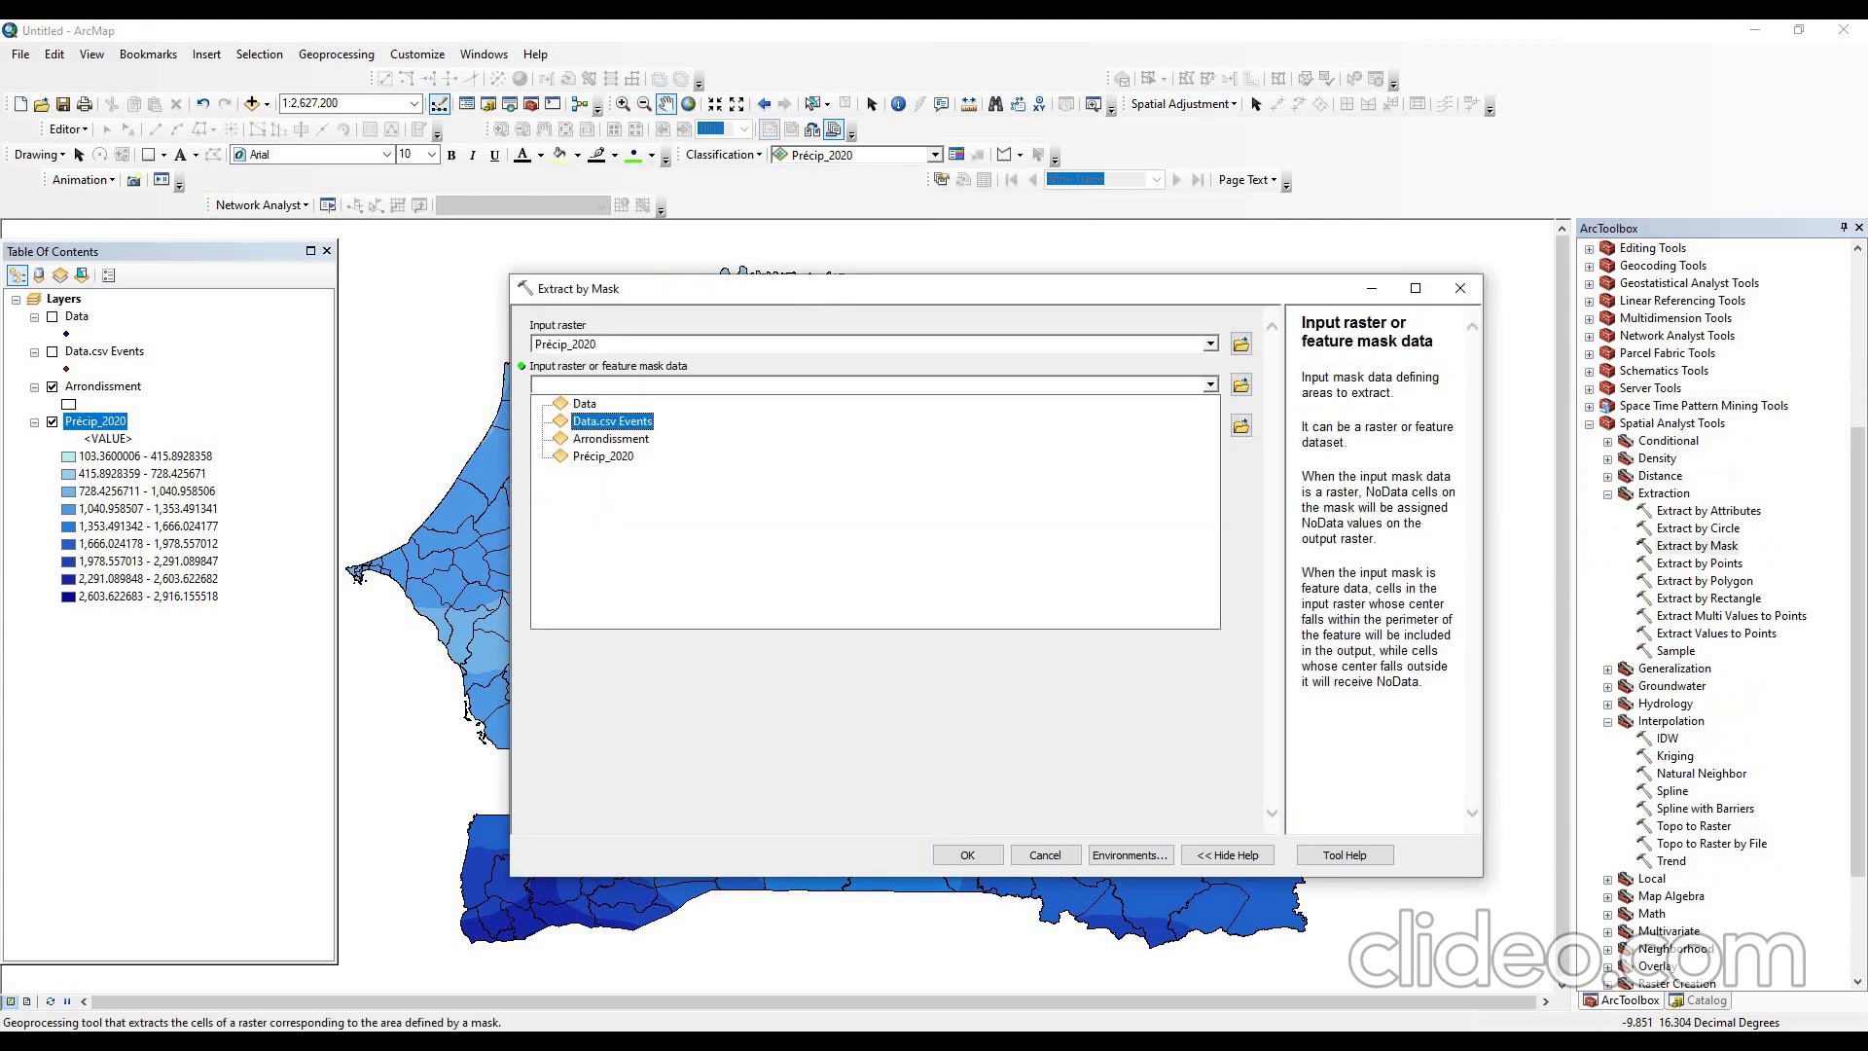
key("Down")
key("Return")
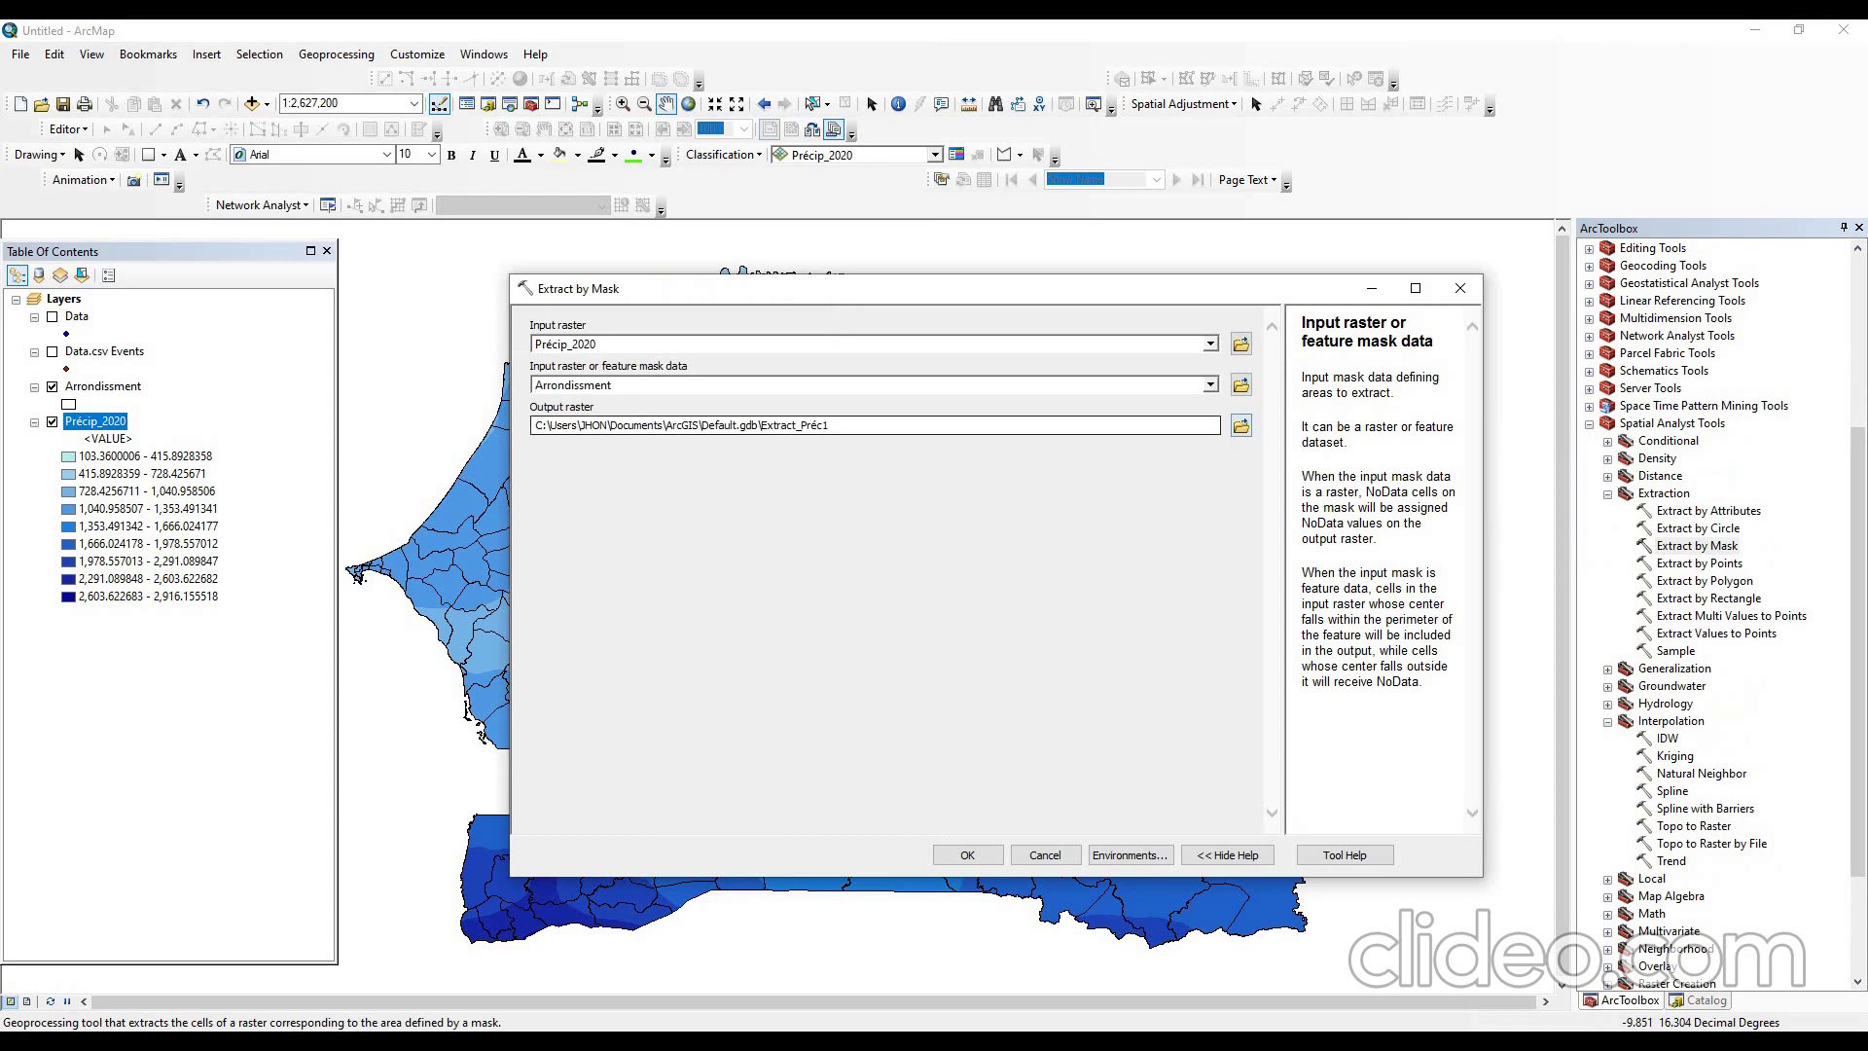
- Set the output raster to be saved in the Climat folder under the name précip_2020_Sénégal
left_click(1240, 425)
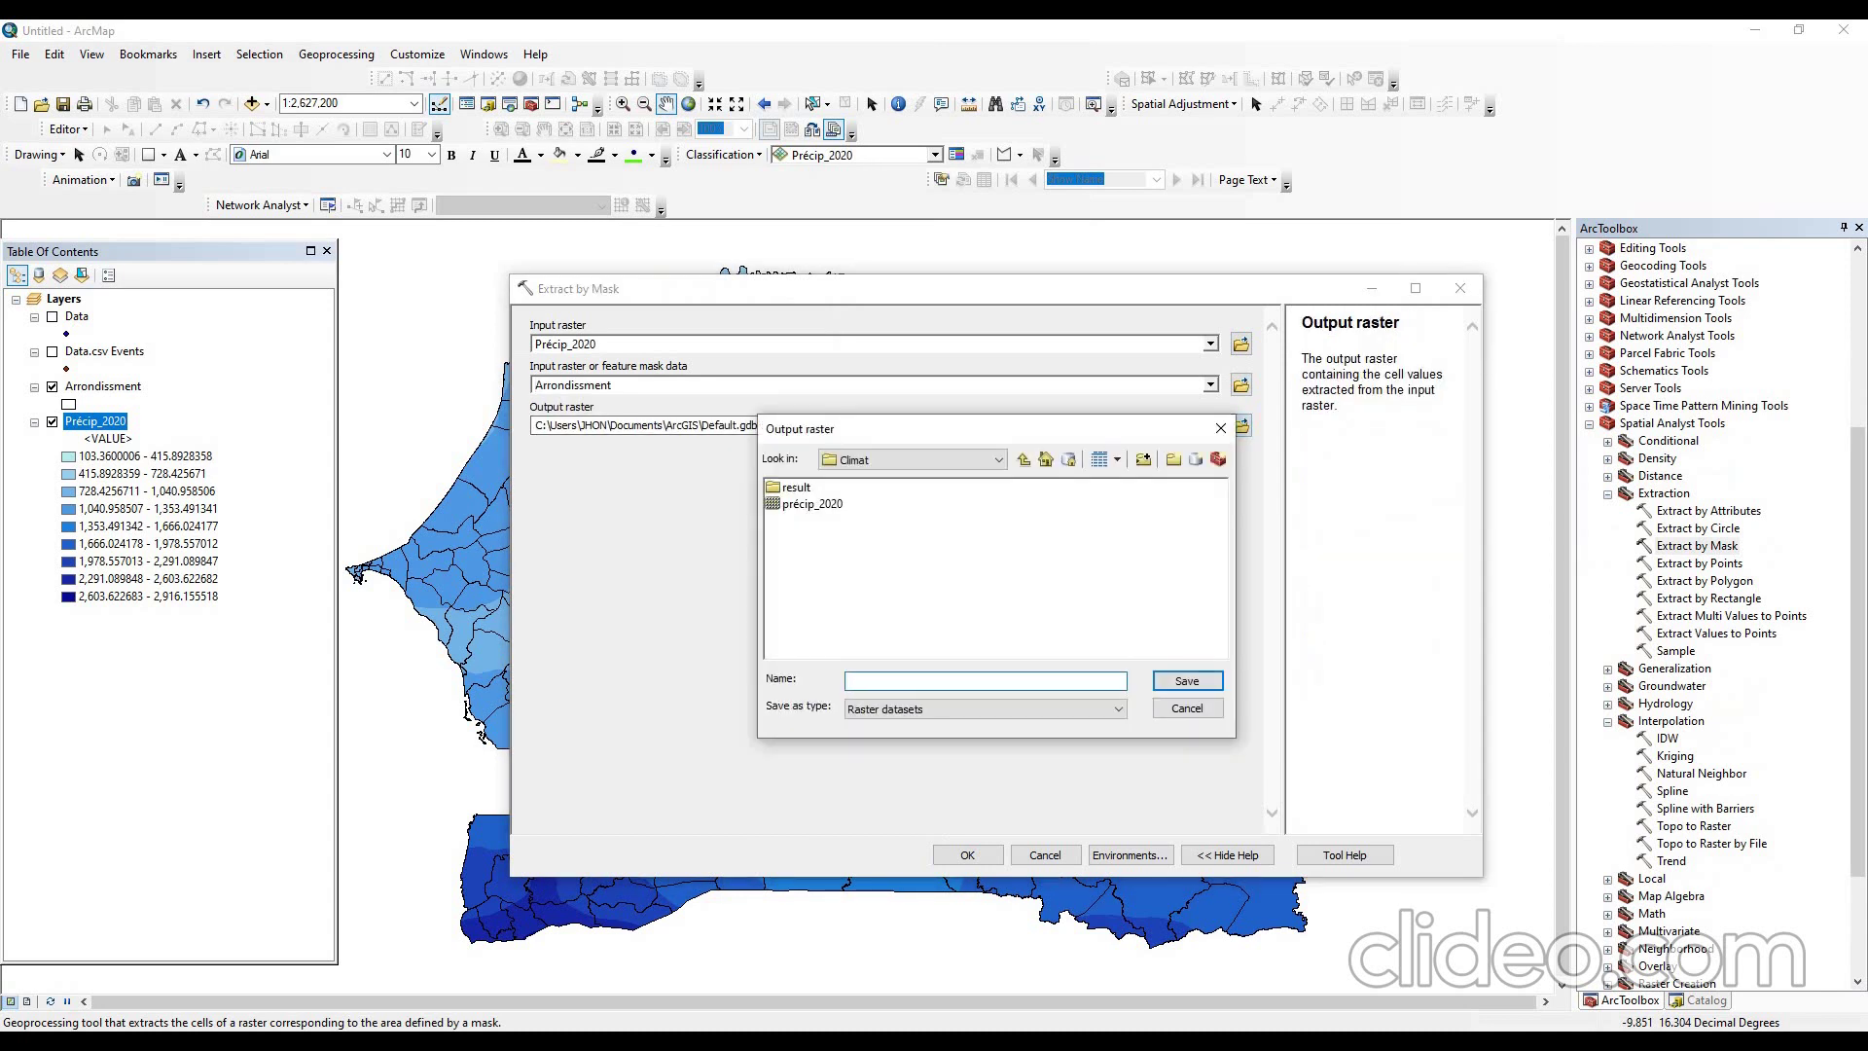
left_click(811, 504)
left_click(910, 681)
type("_Sénégal")
key("Return")
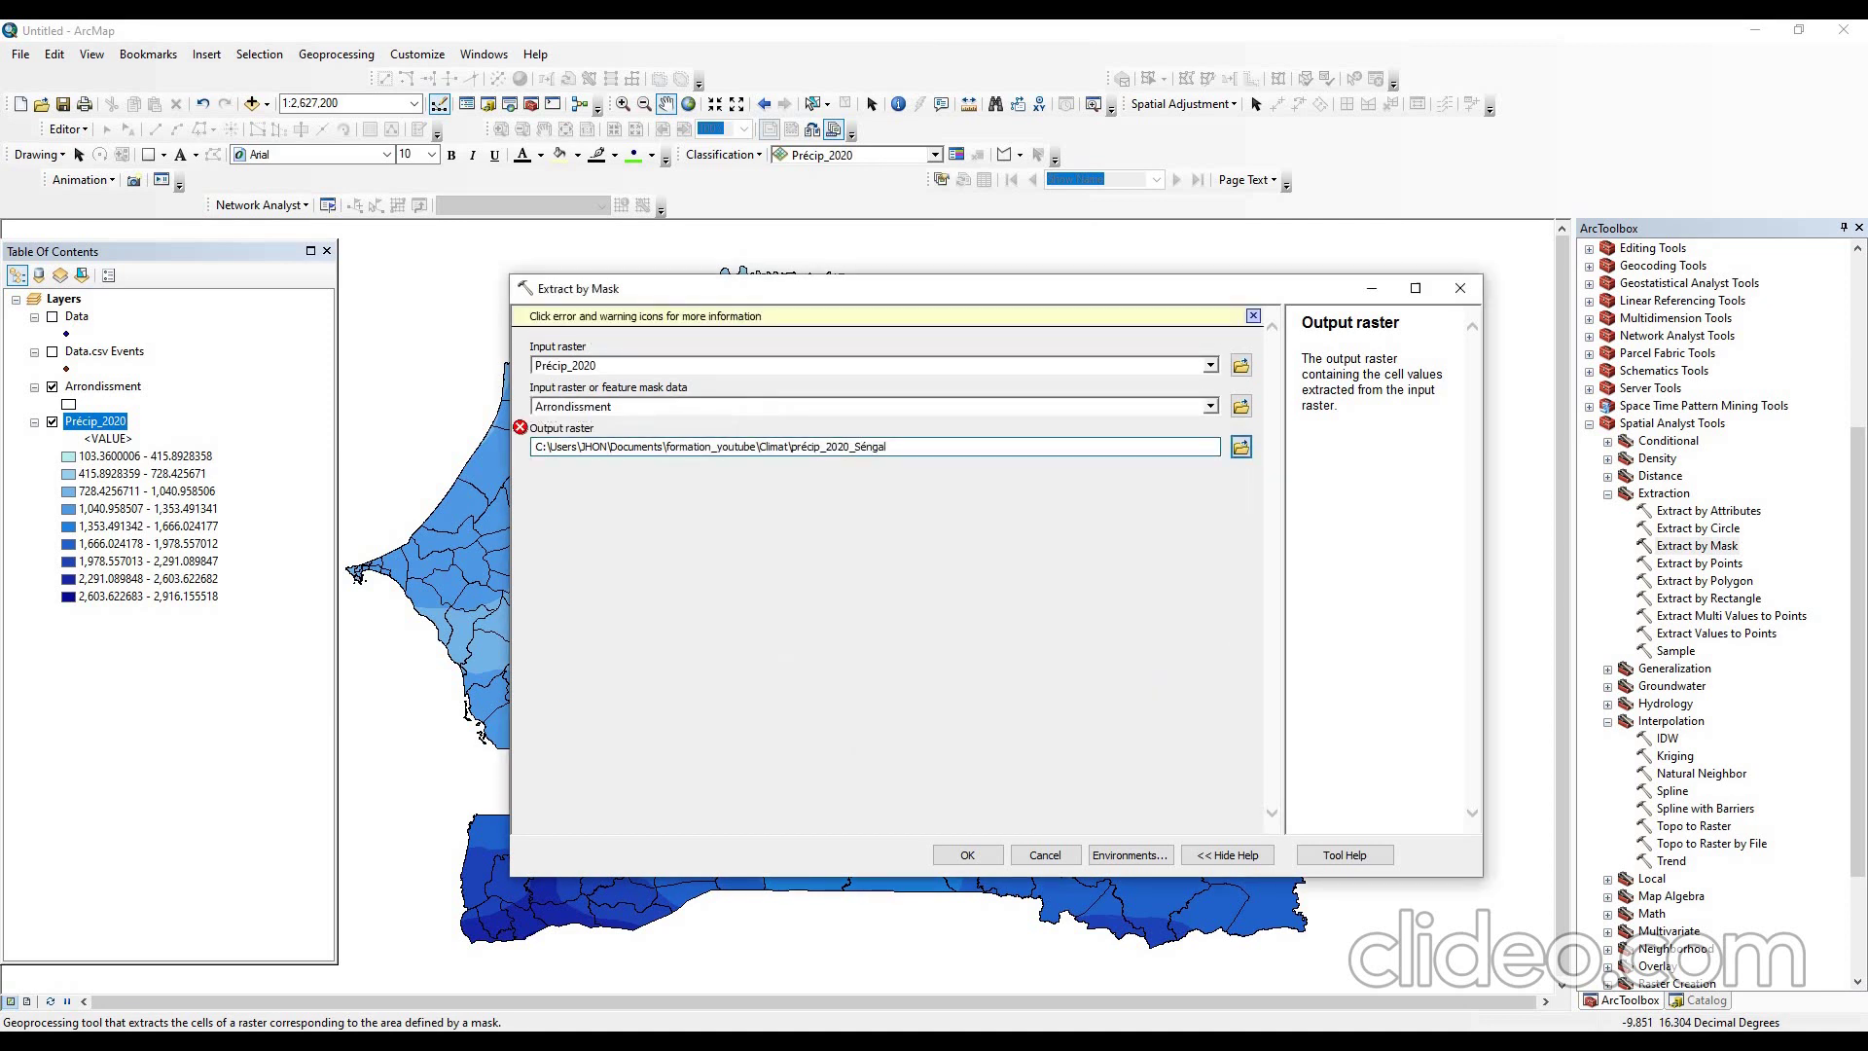
- Remove the accents from Sénégal in the output raster name so it reads précip_2020_Senegal
left_click(873, 446)
type("é")
key("BackSpace")
type("ene")
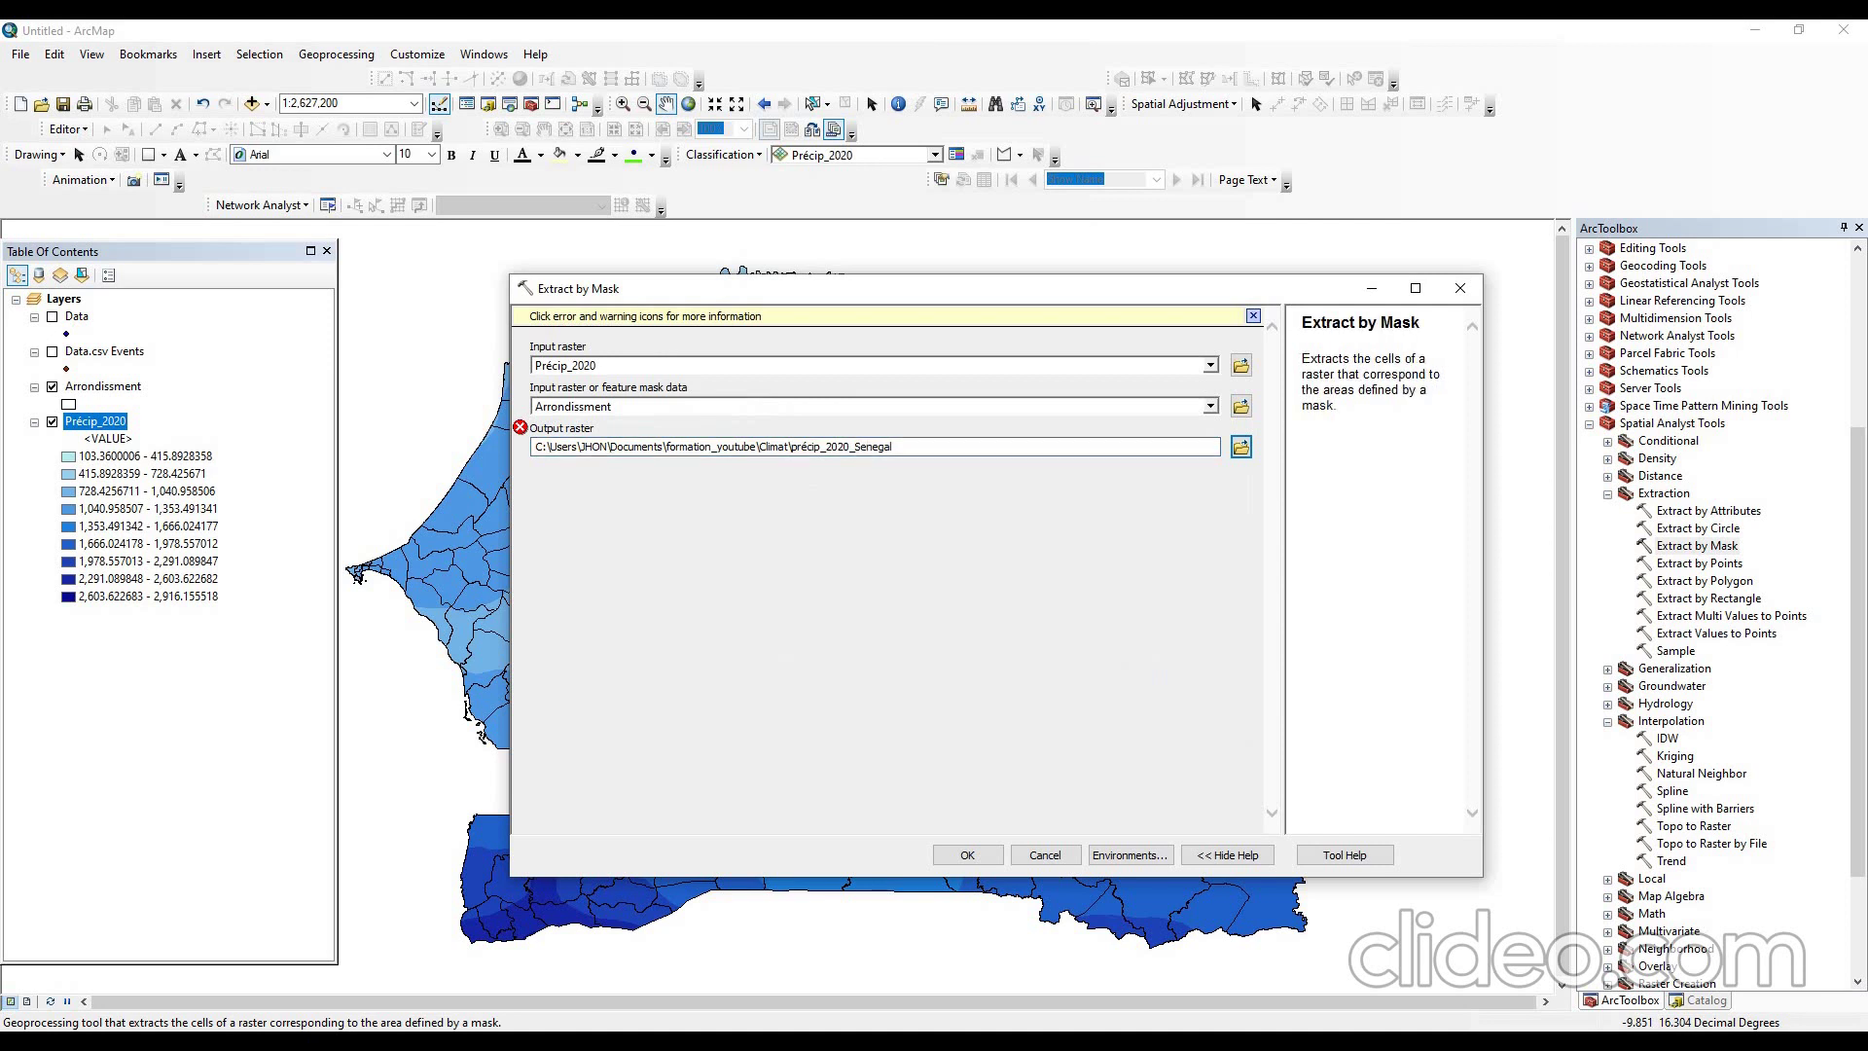
- Shorten the output raster name to précip_2020Sn and run the mask extraction
left_click(893, 446)
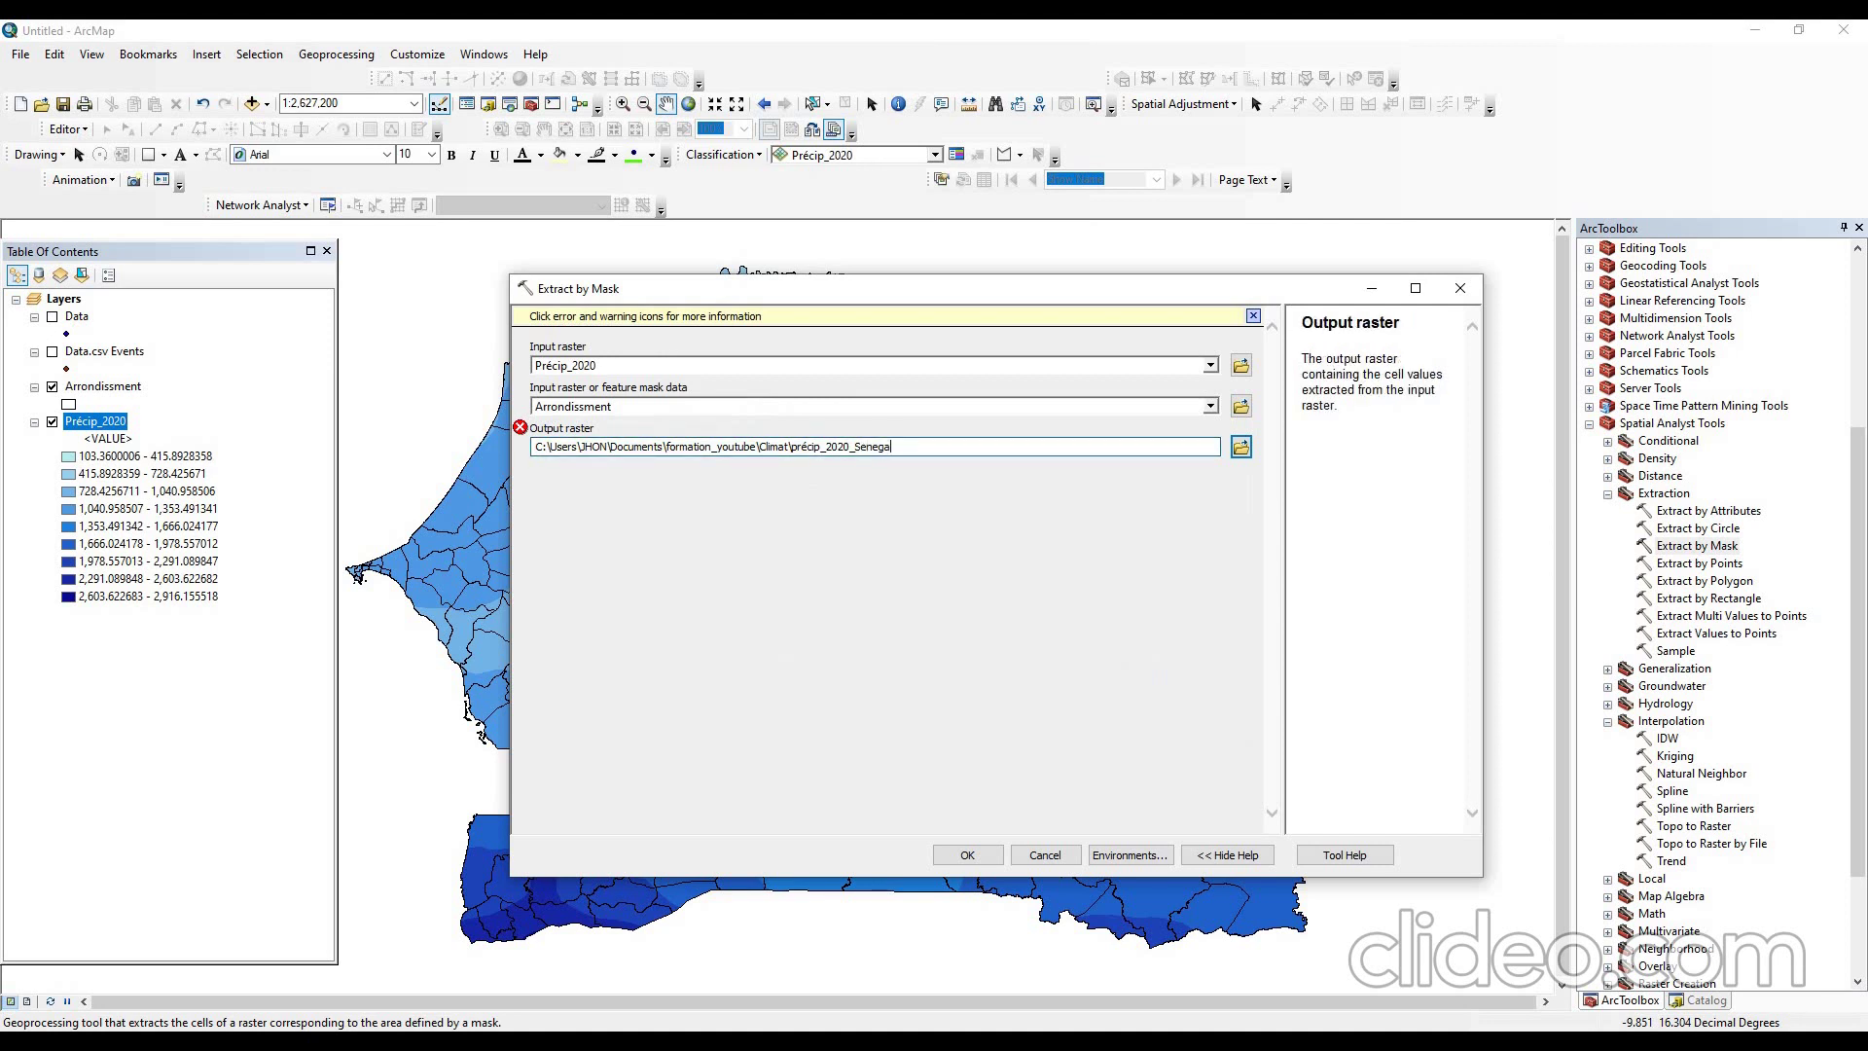
key("BackSpace")
key("BackSpace")
key("BackSpace")
key("BackSpace")
key("BackSpace")
key("BackSpace")
key("BackSpace")
type("Sn")
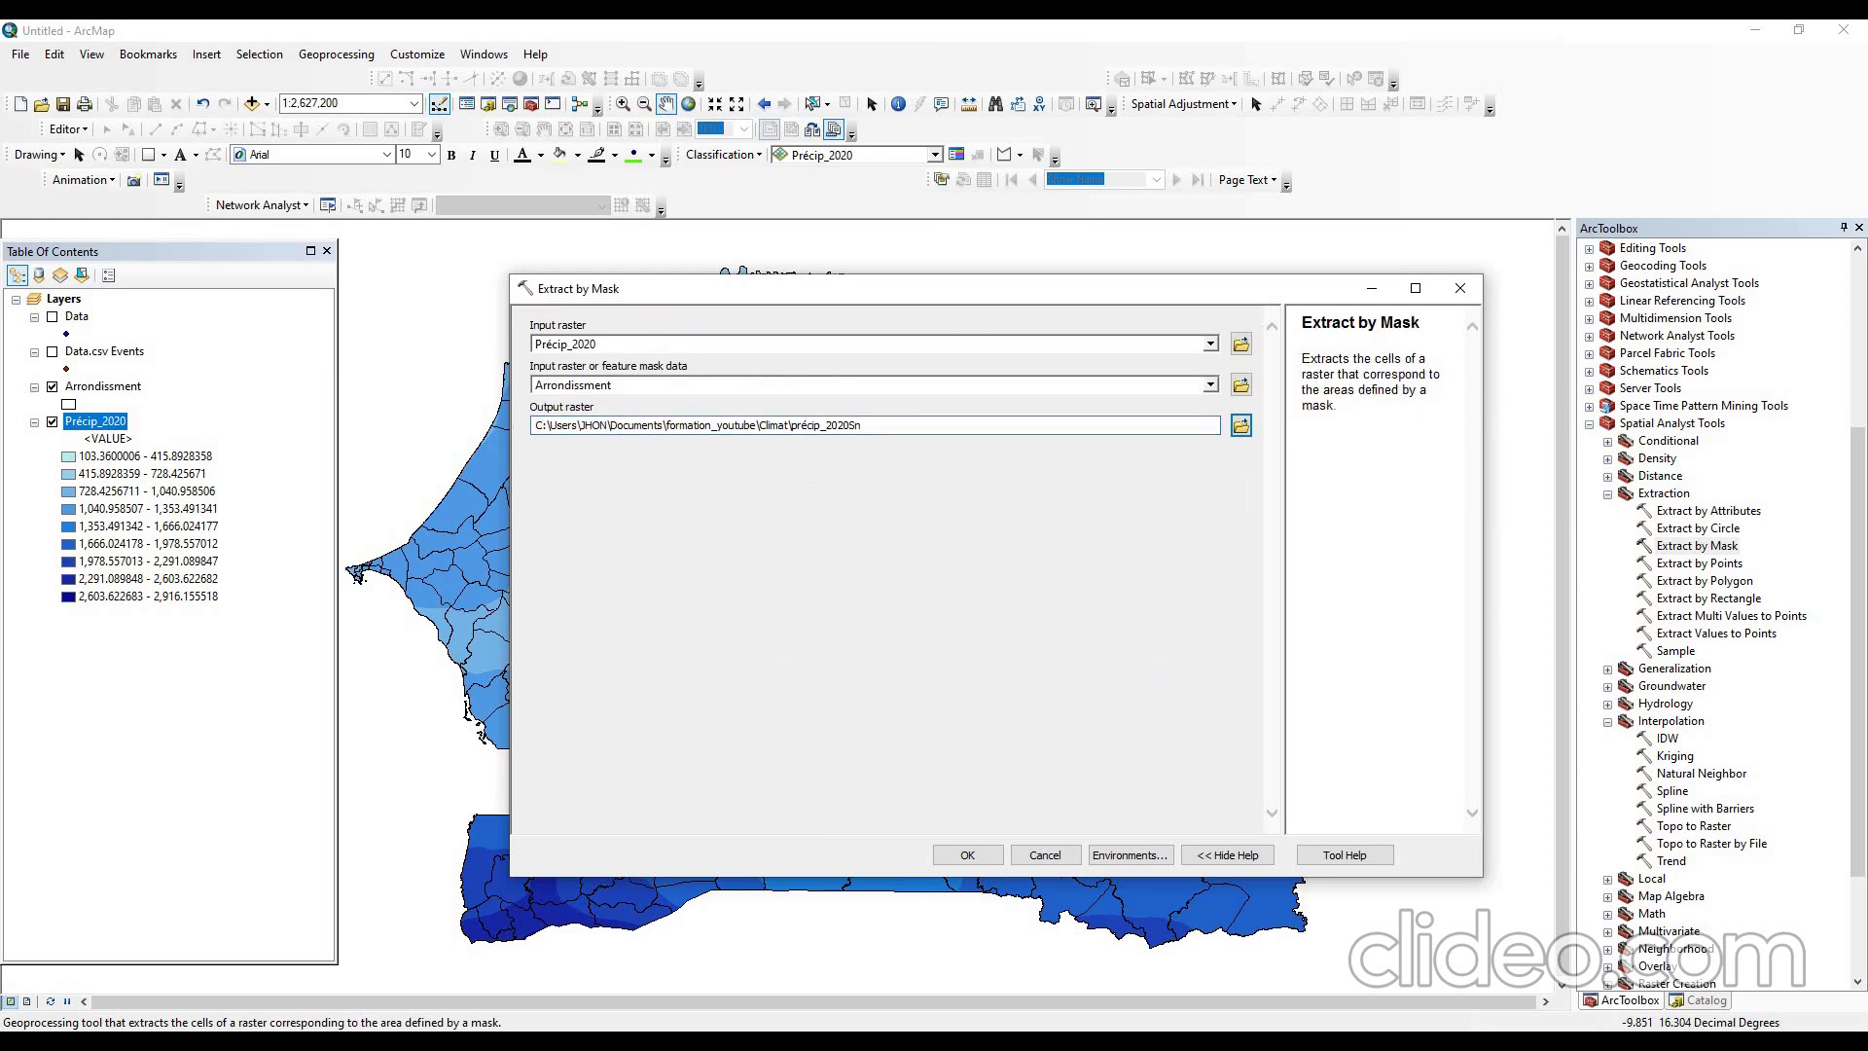
left_click(967, 855)
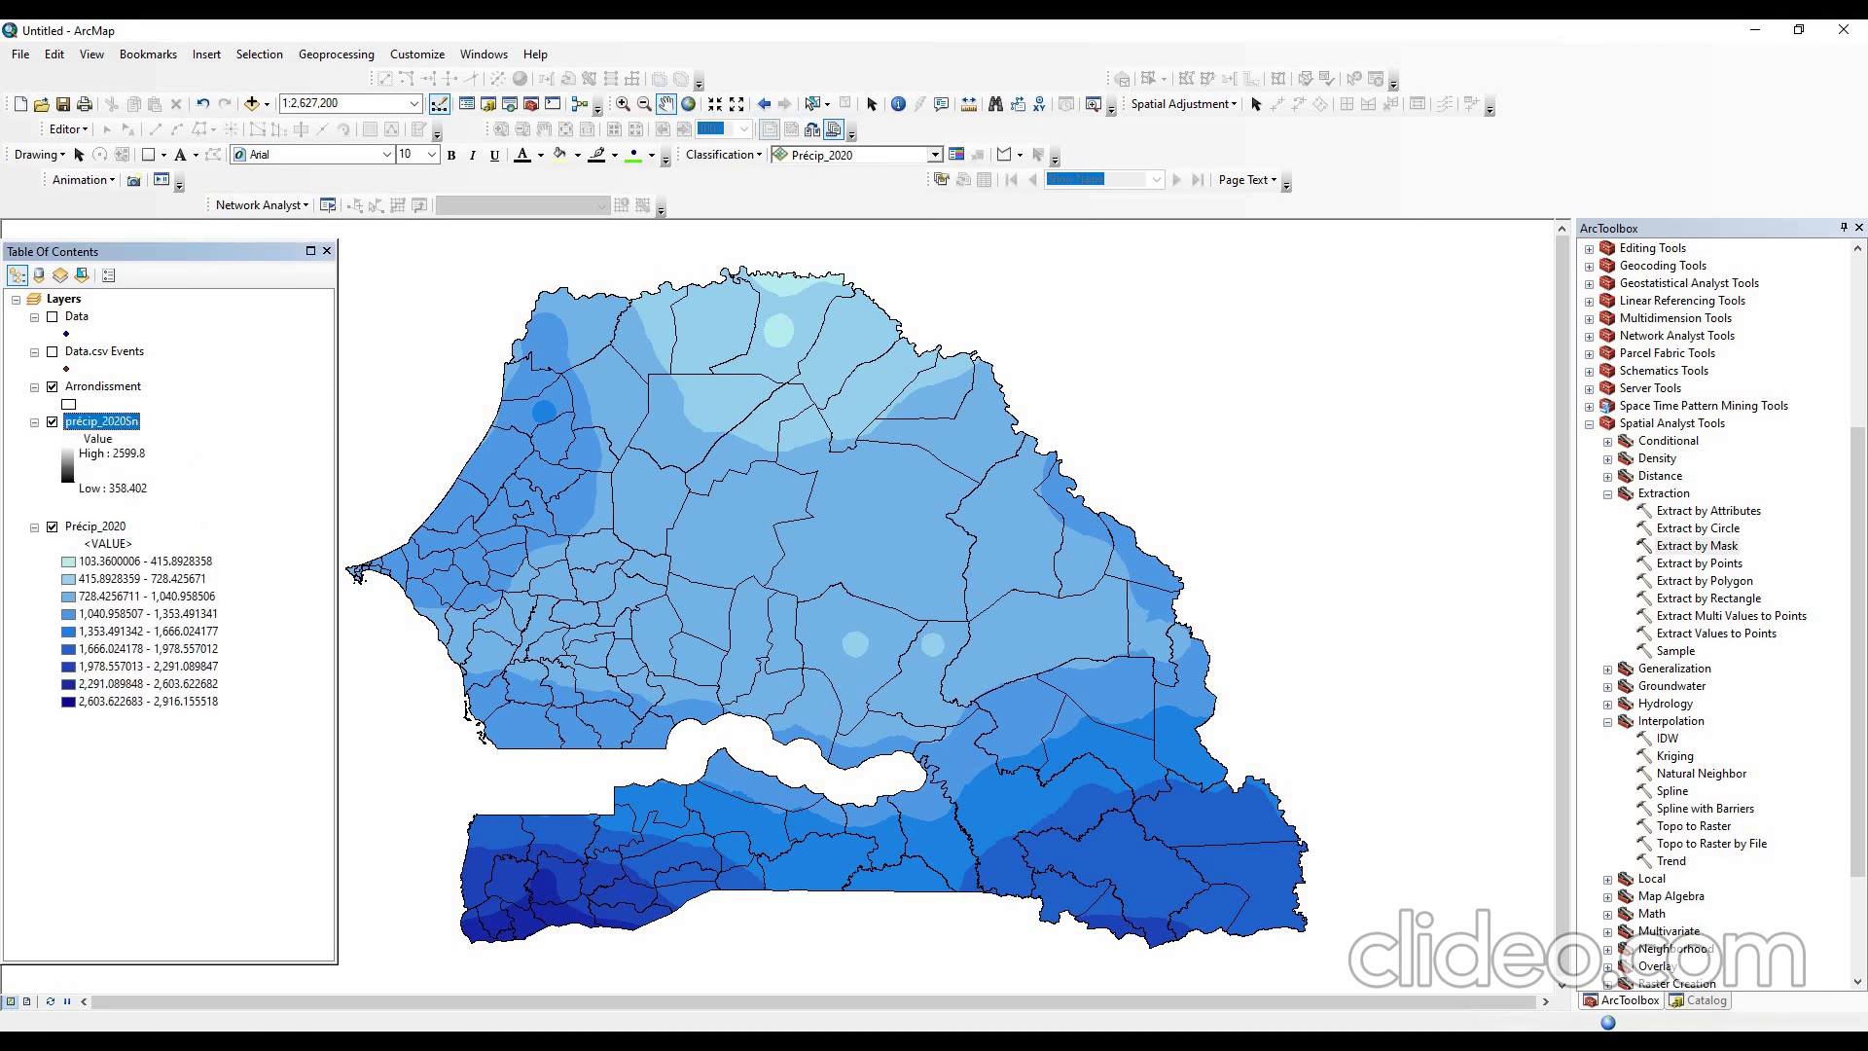
- Hide the original Précip_2020 layer and set the data frame's clip option to No Clipping
left_click(52, 527)
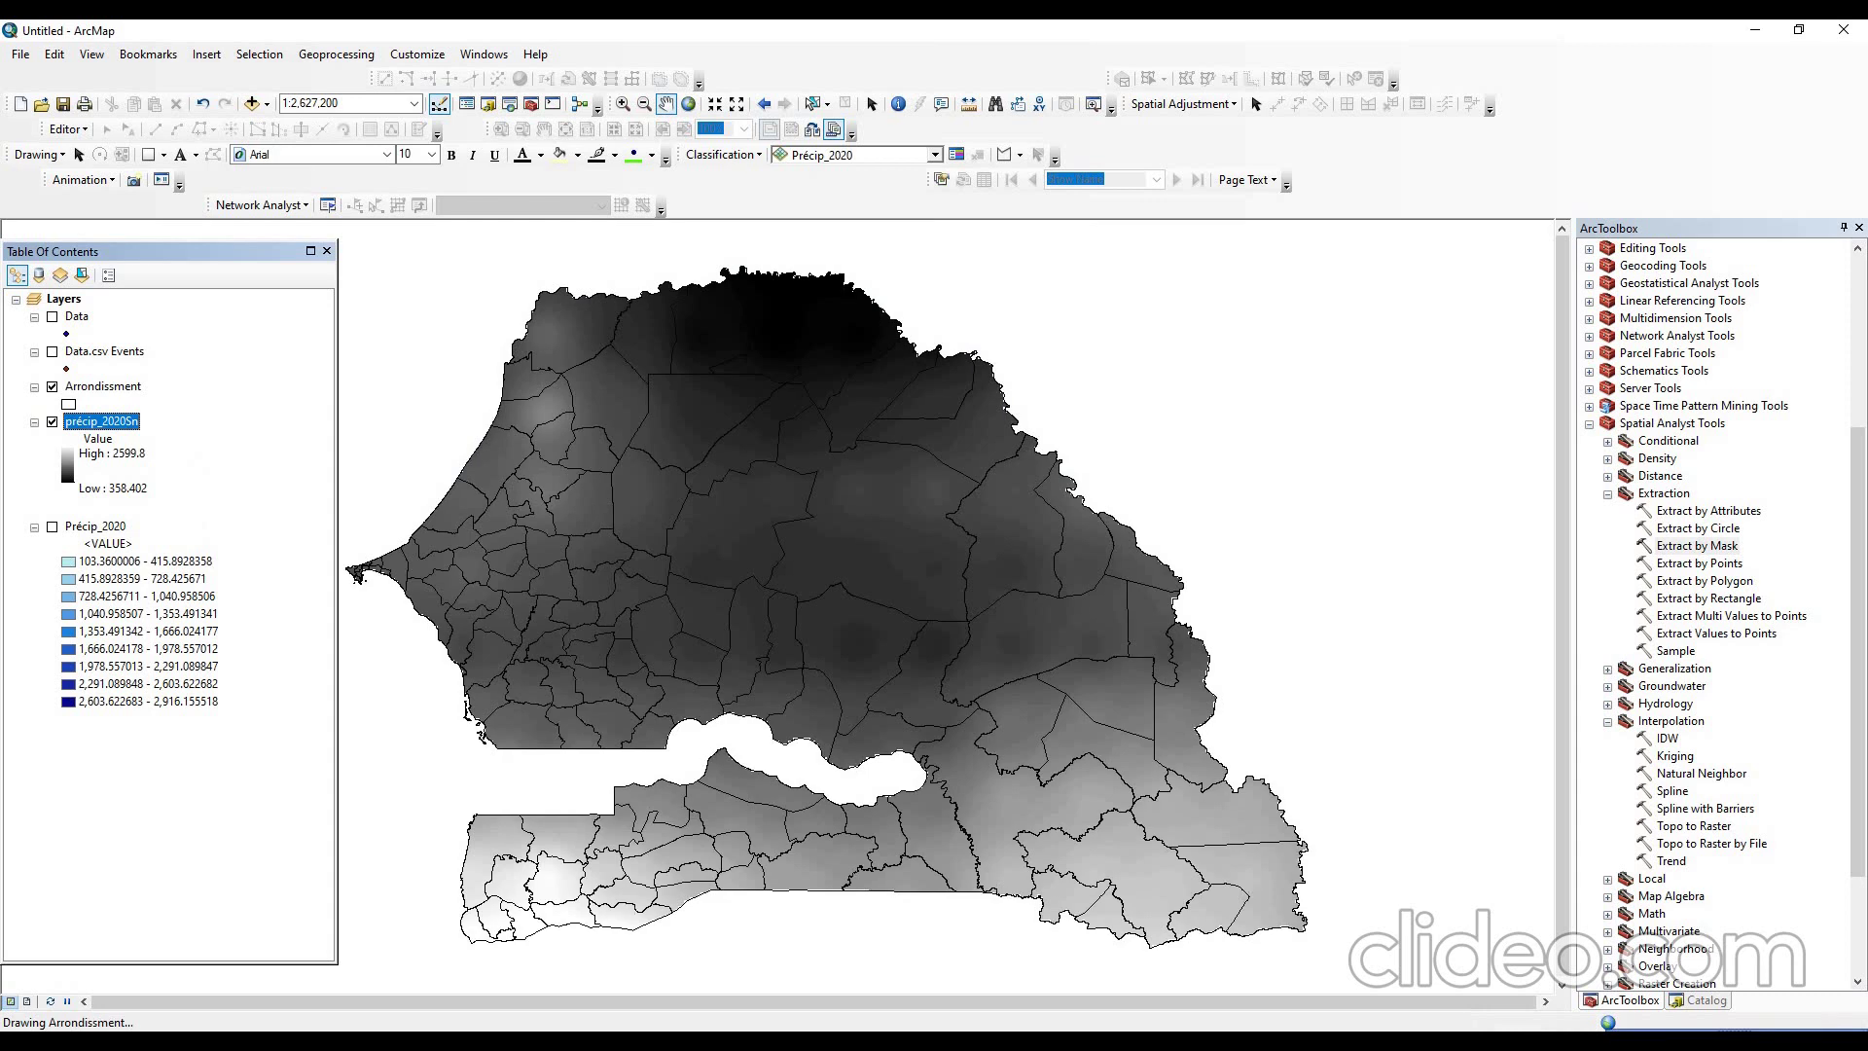
left_click(63, 299)
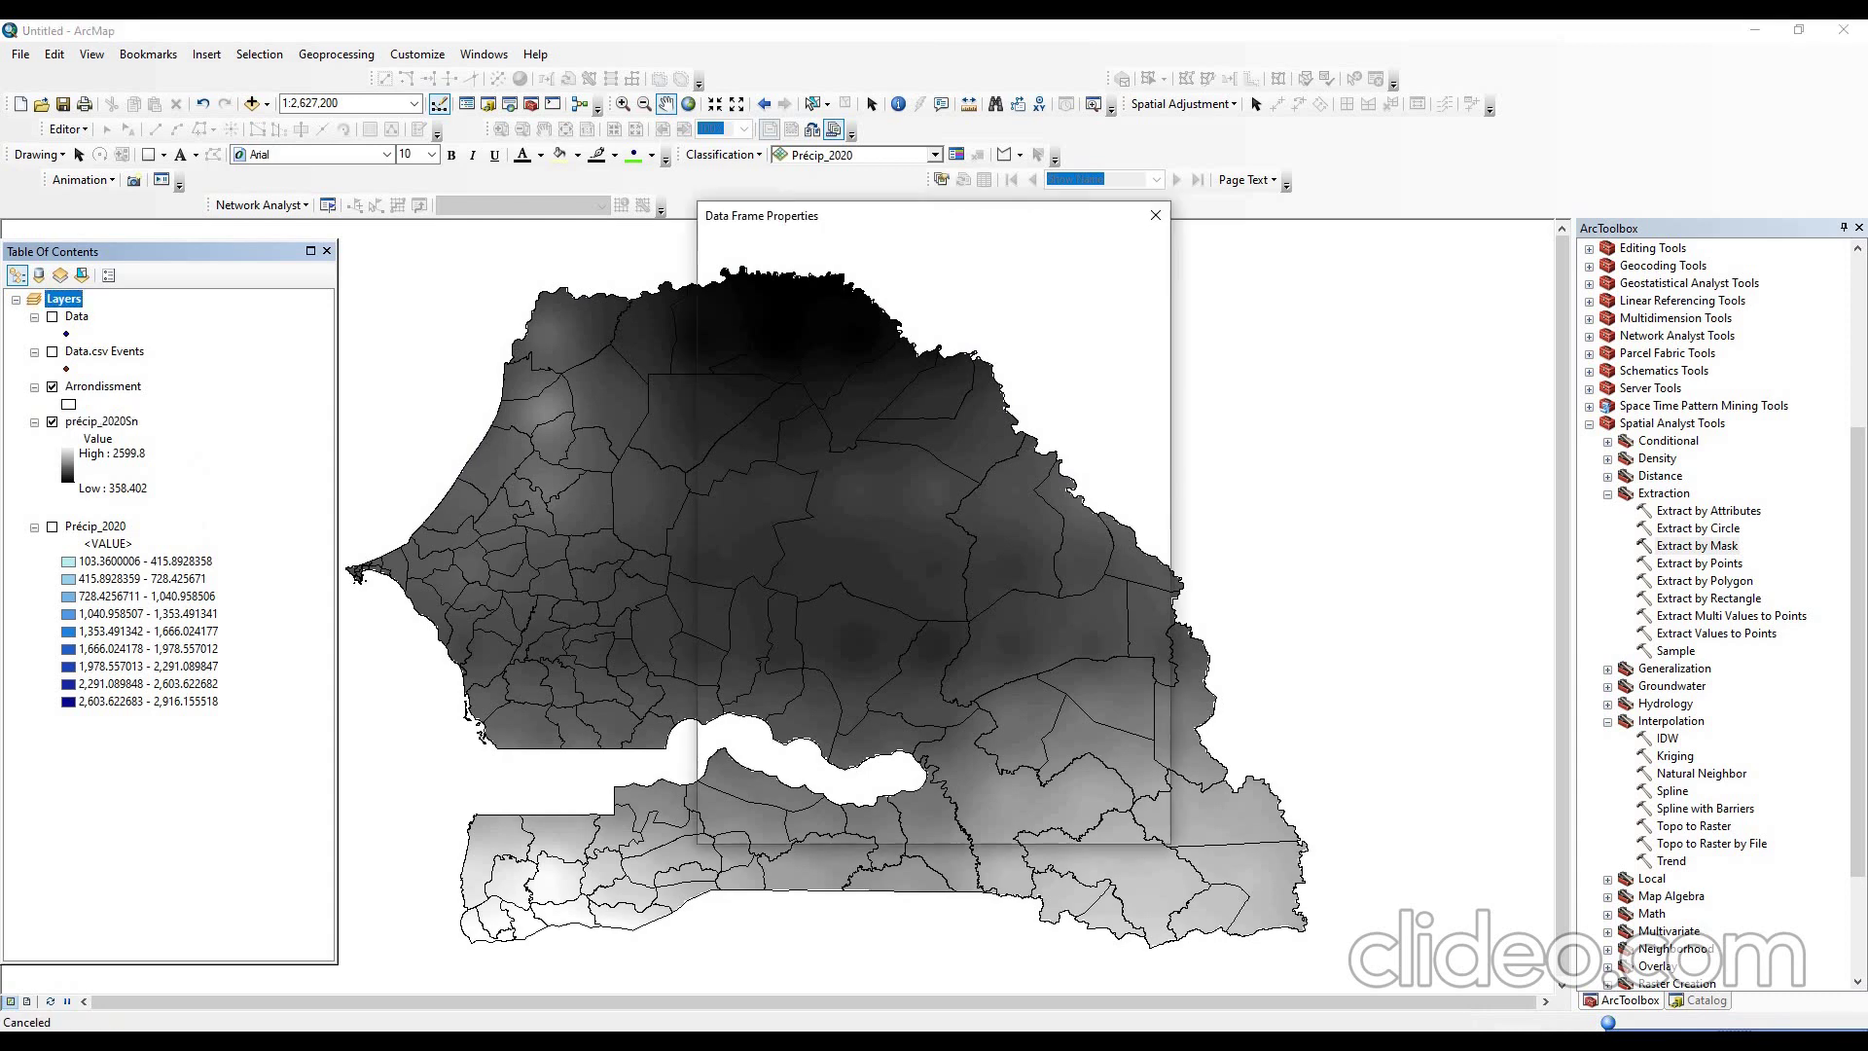
left_click(837, 633)
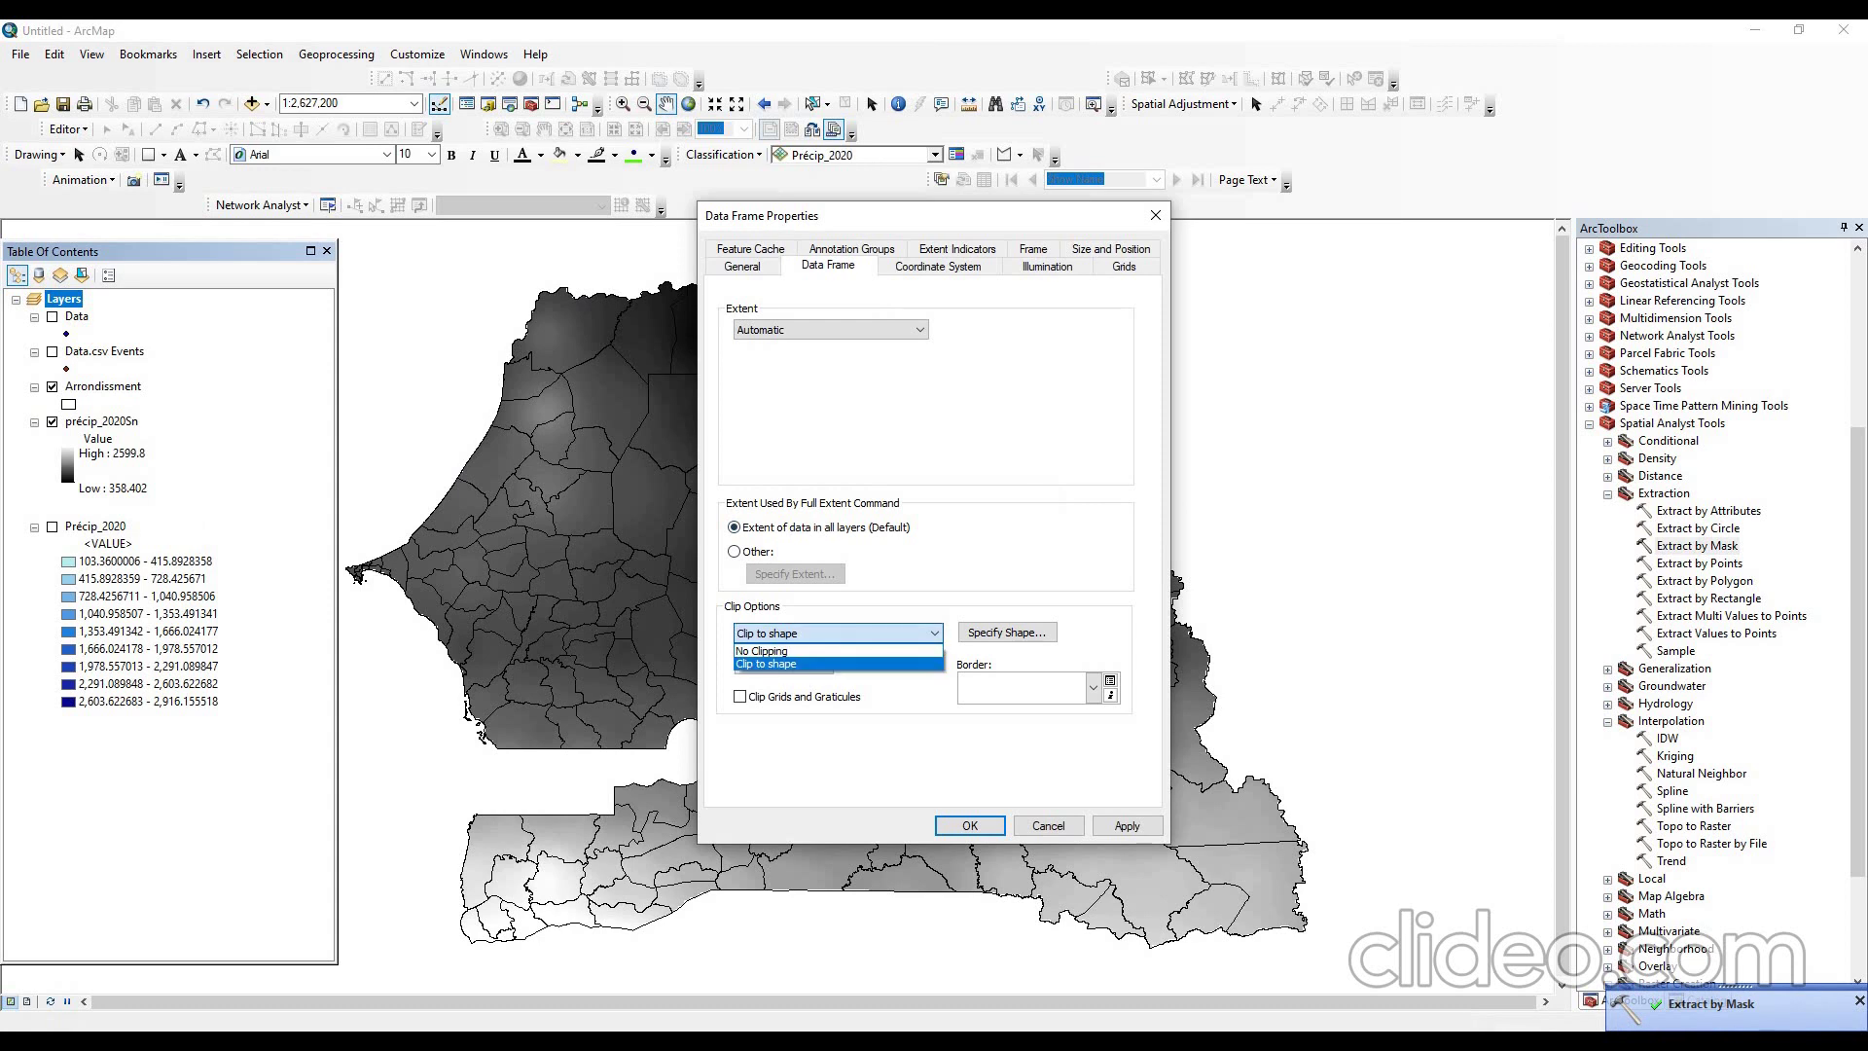
left_click(778, 650)
left_click(968, 825)
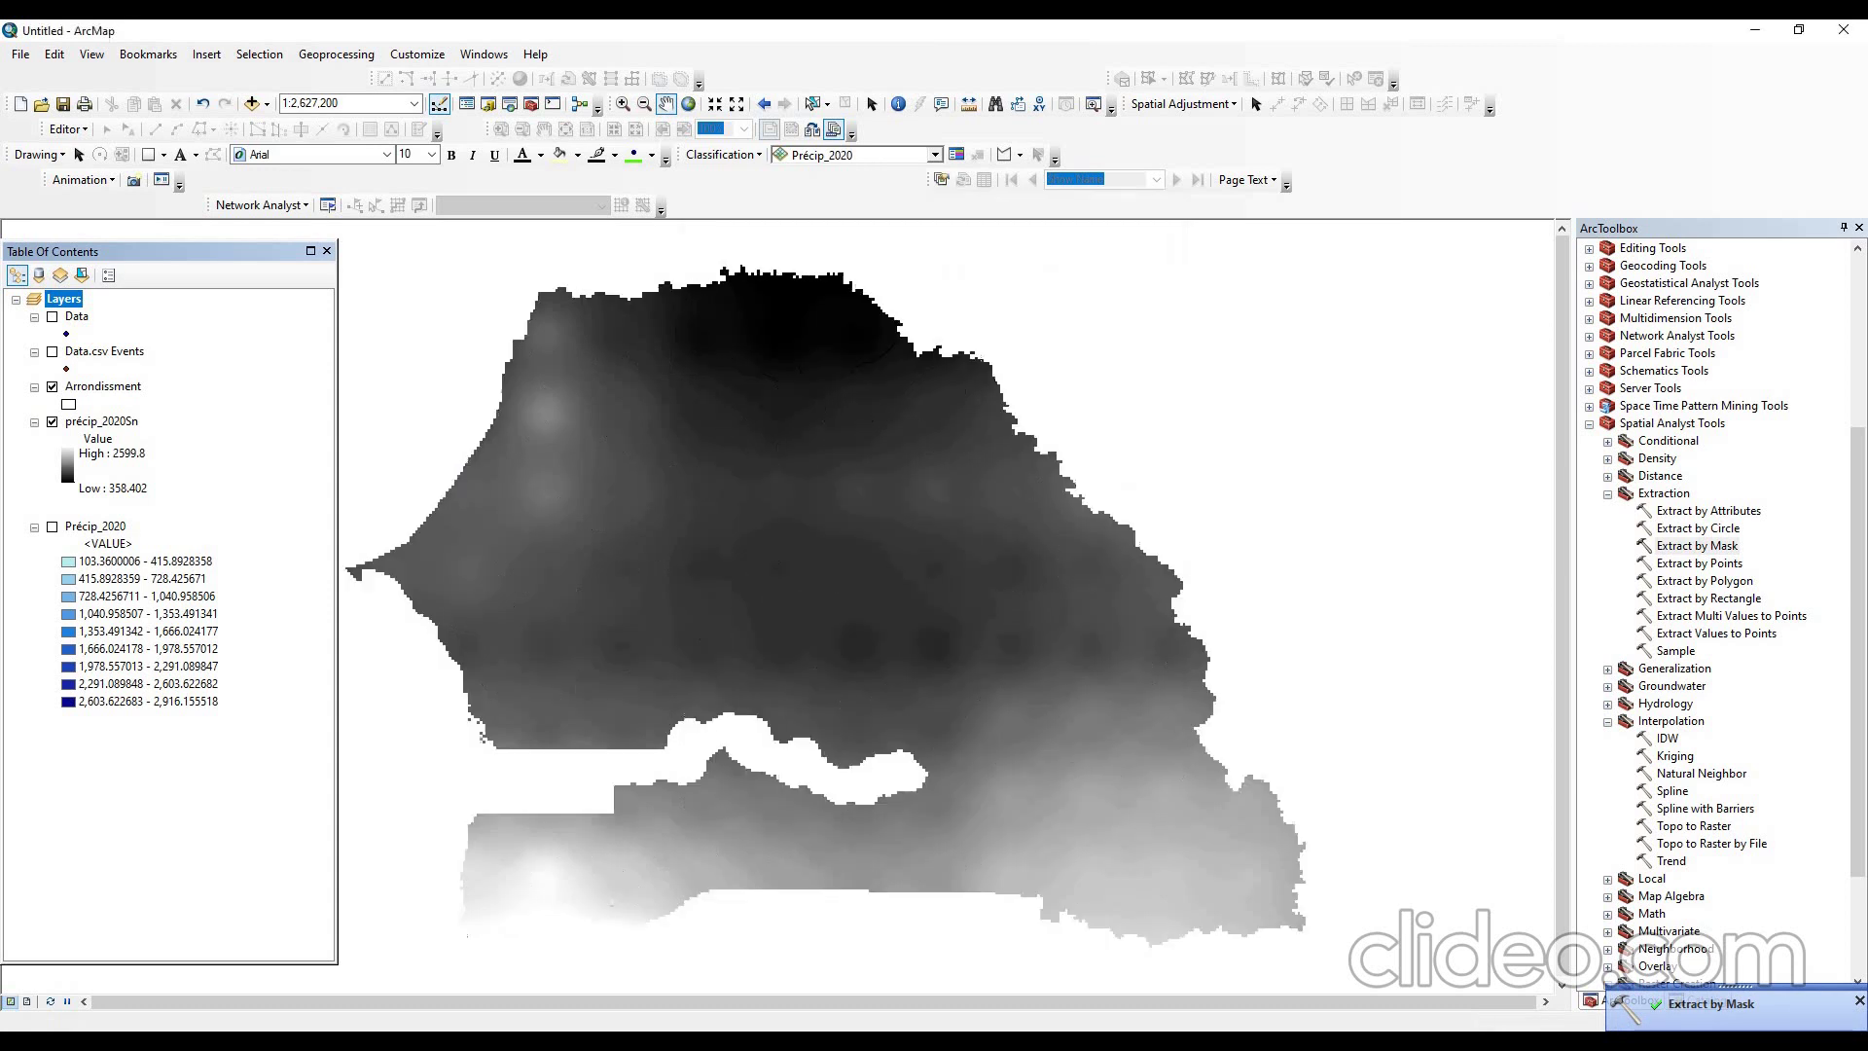
- Symbolize the précip_2020Sn raster as Classified with 9 classes and the light violet to dark blue color ramp
double_click(101, 422)
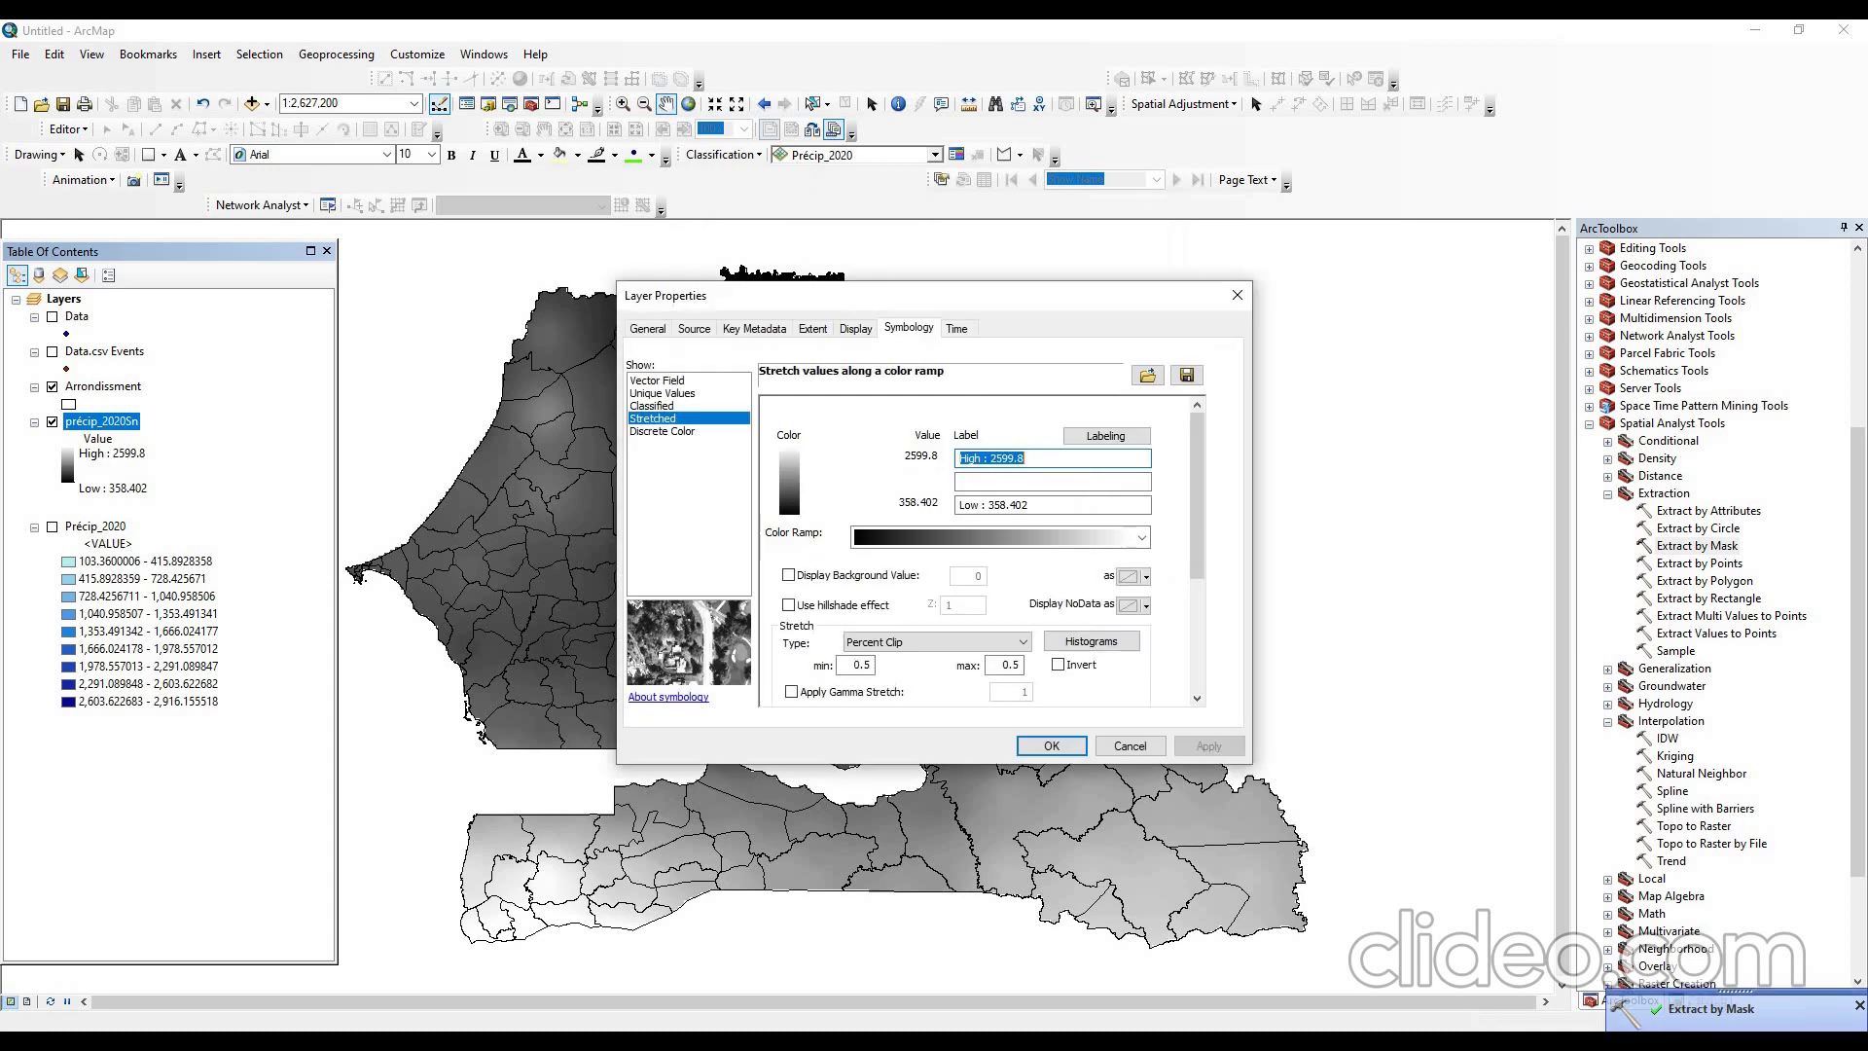
left_click(652, 405)
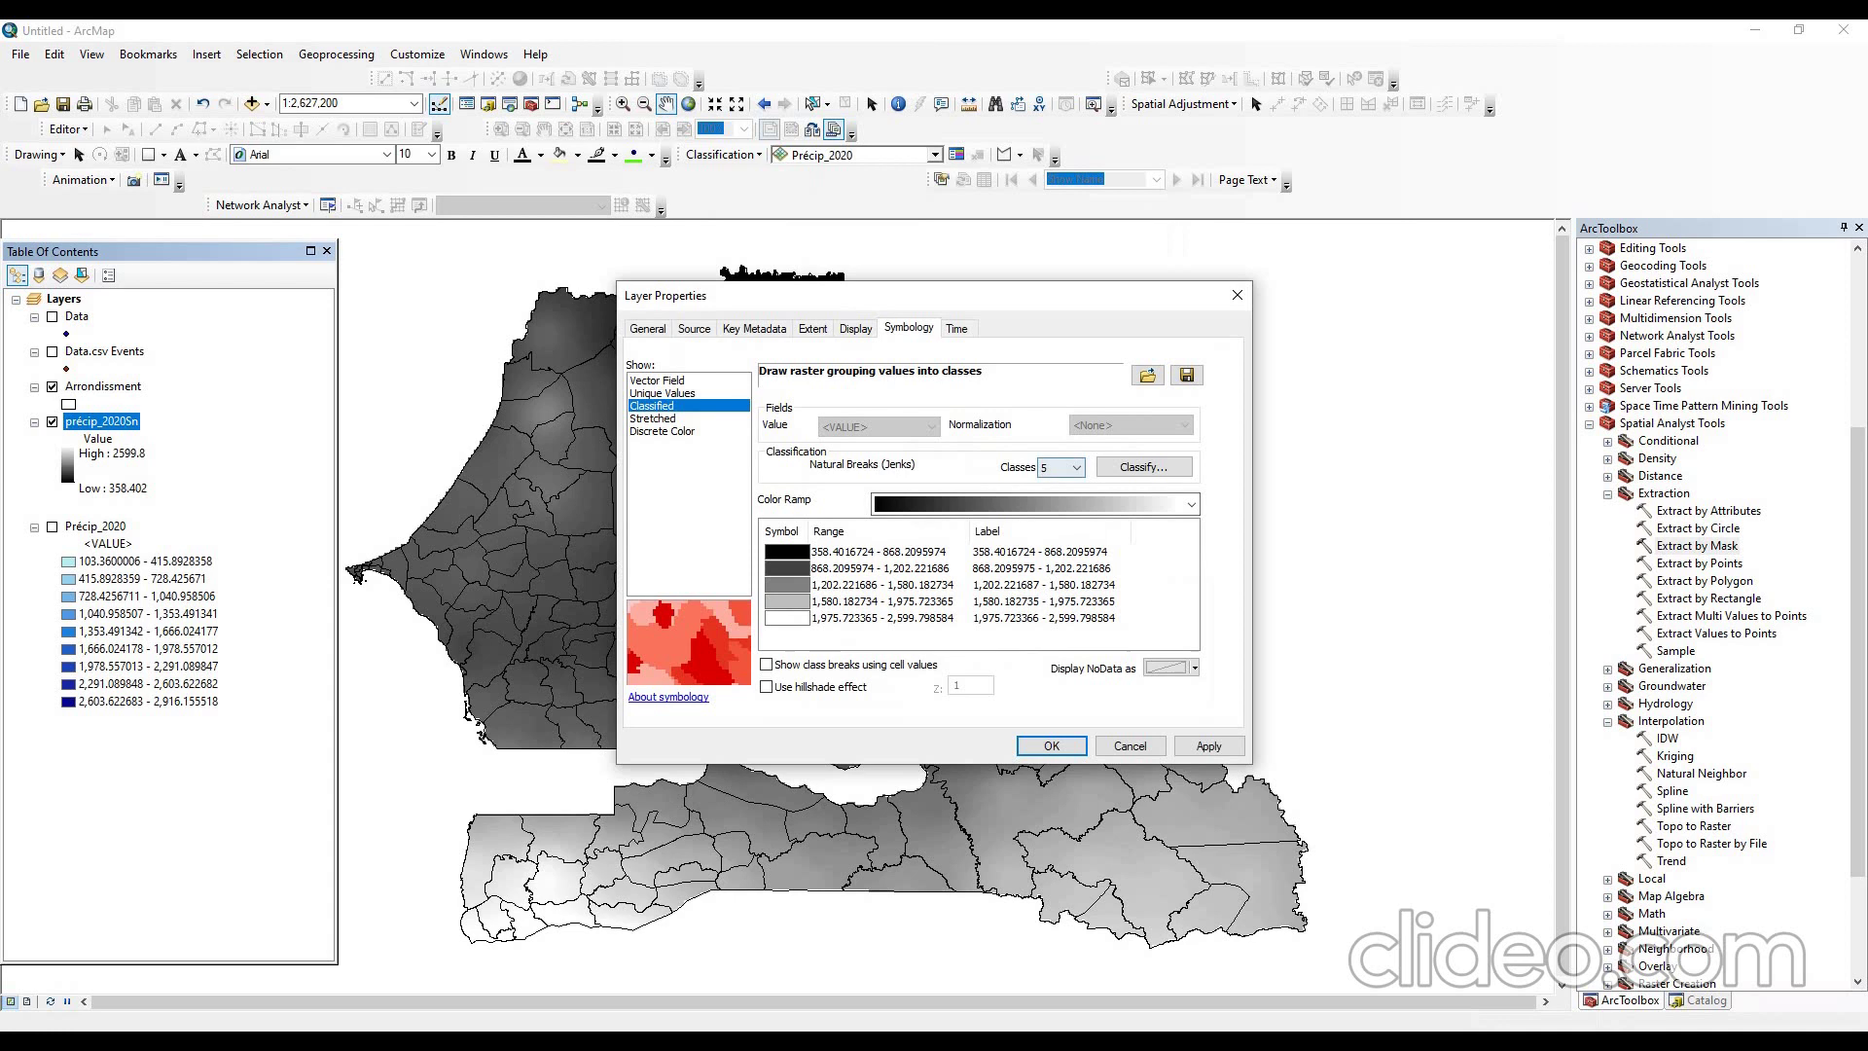
left_click(1061, 467)
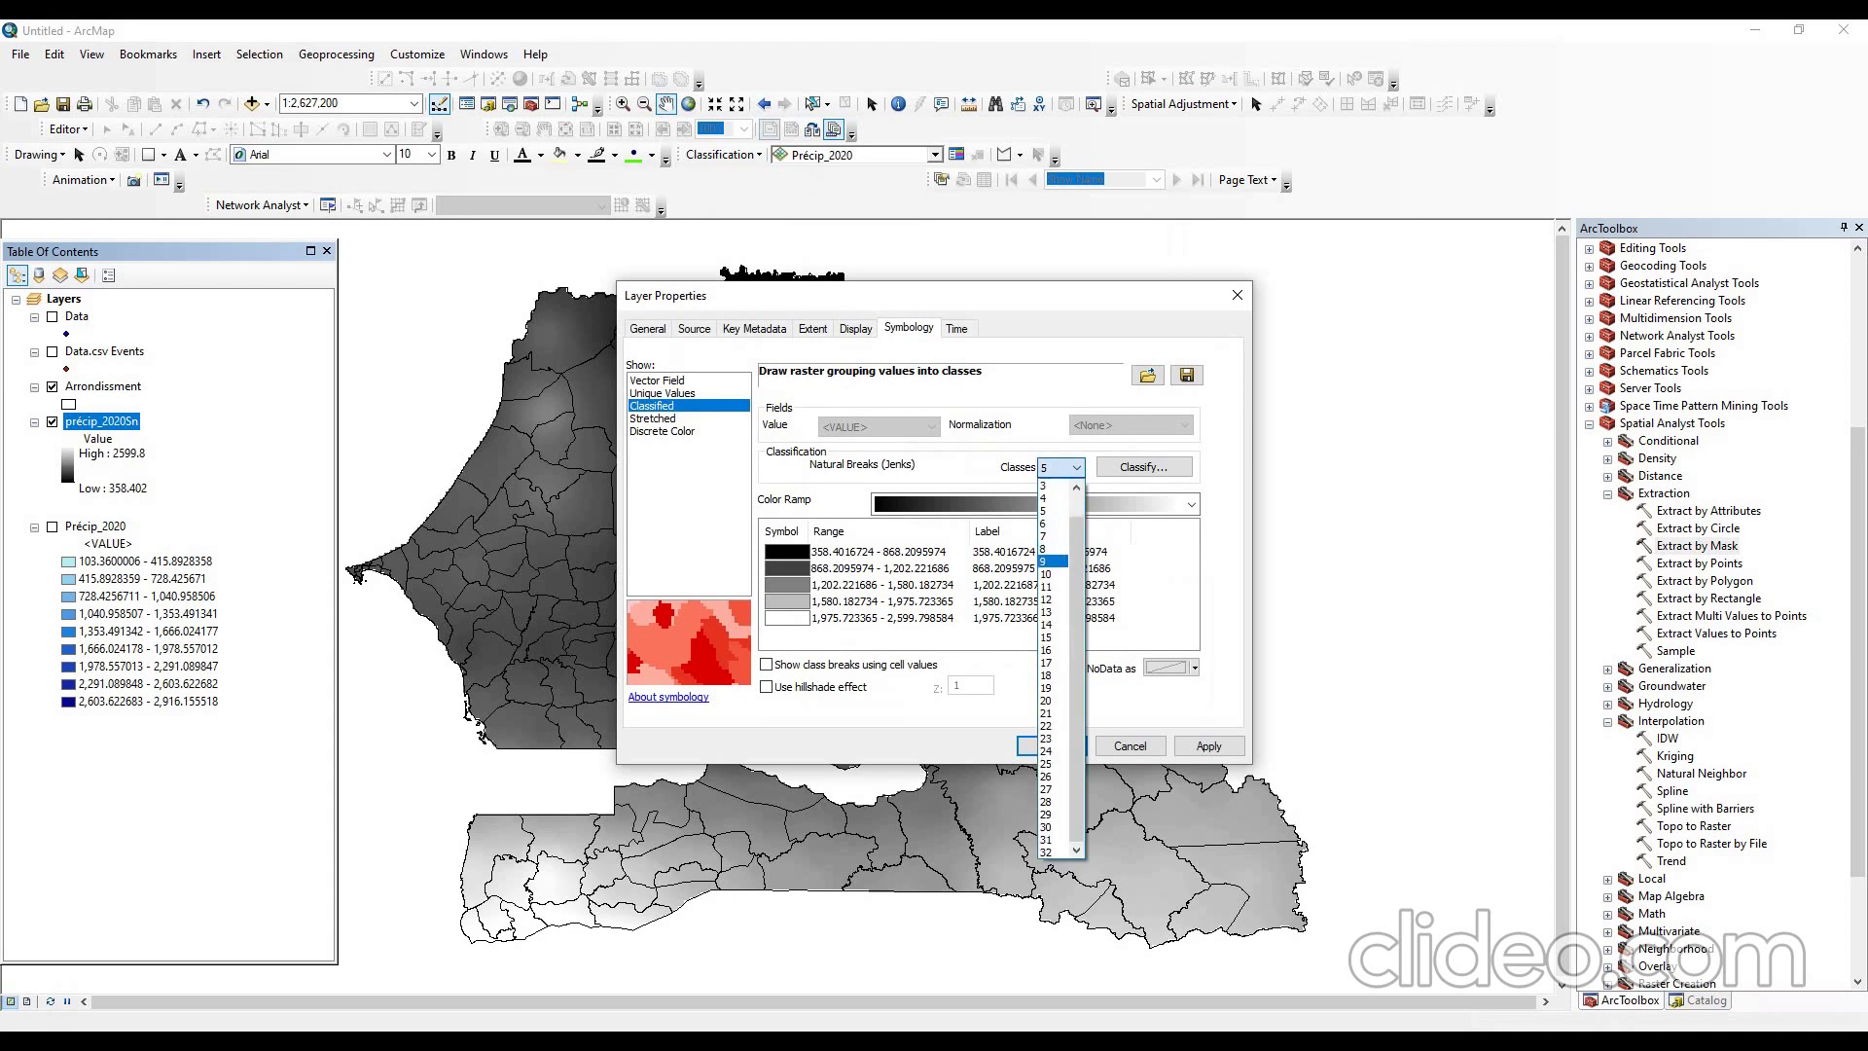
left_click(1062, 582)
left_click(1191, 504)
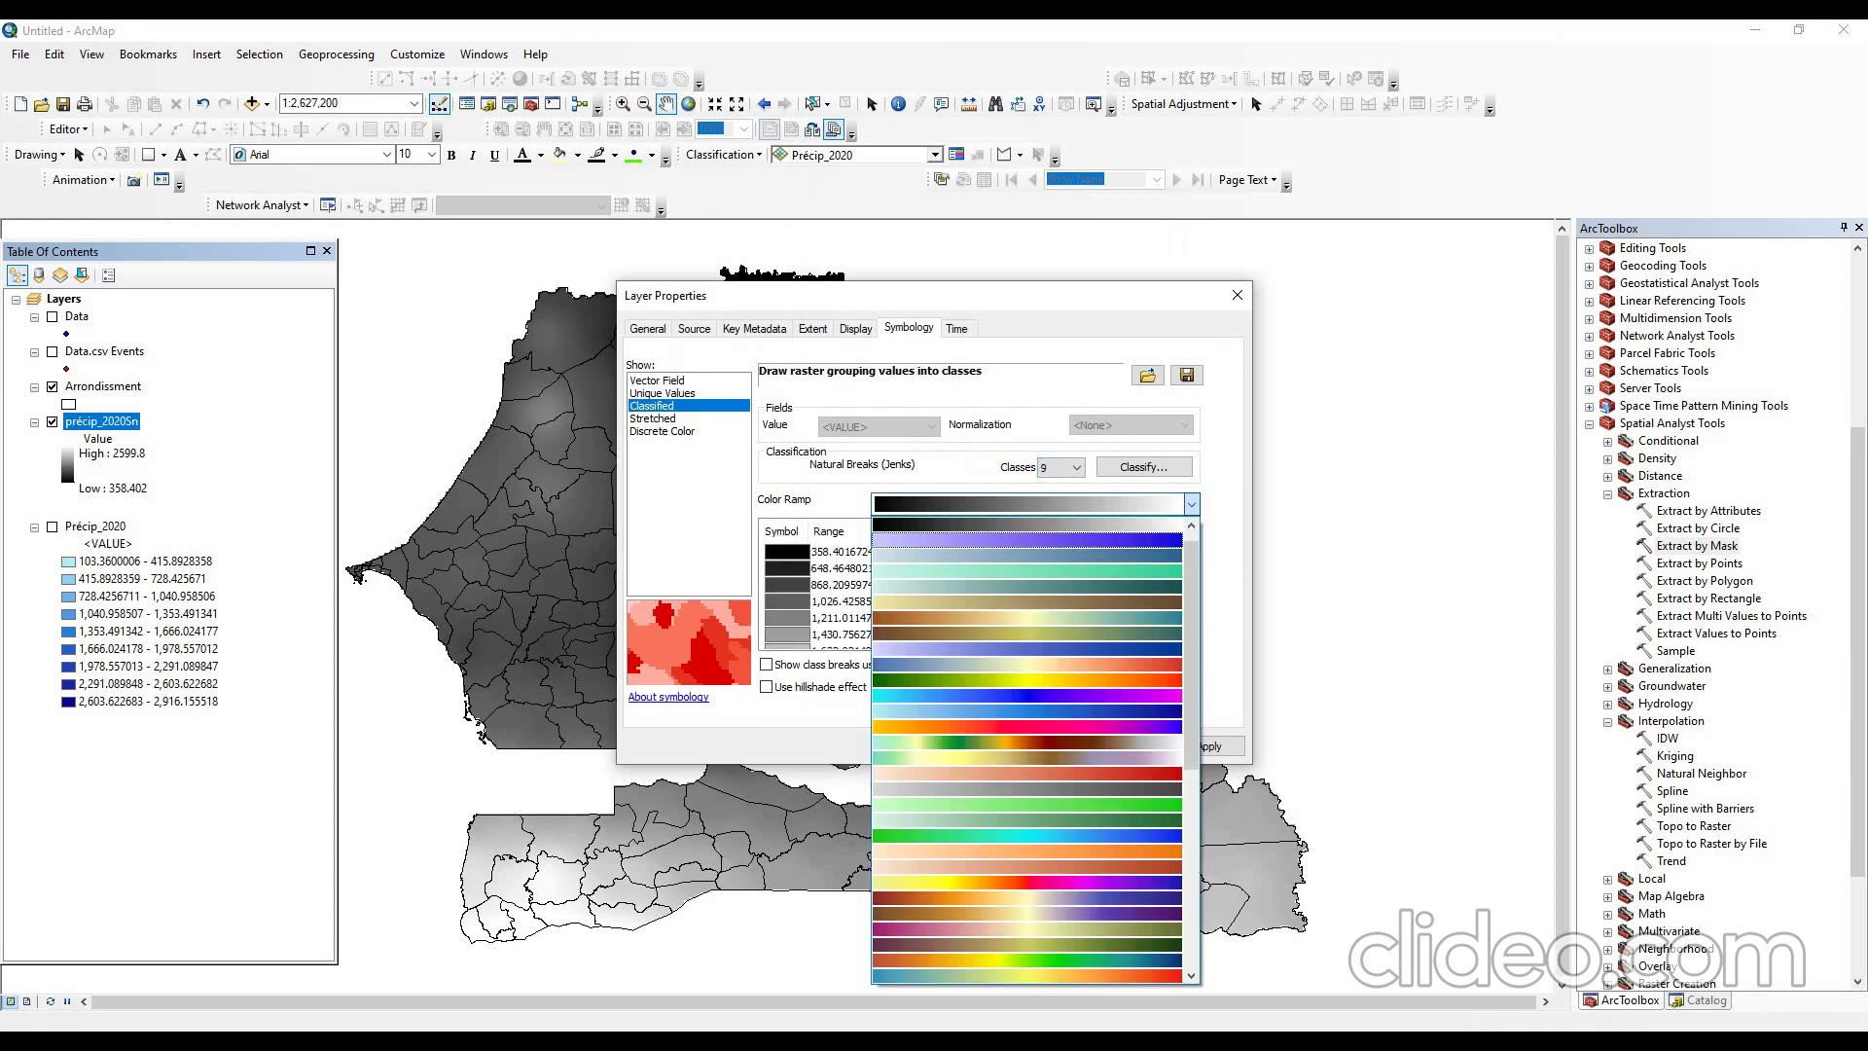
left_click(1027, 540)
left_click(1208, 745)
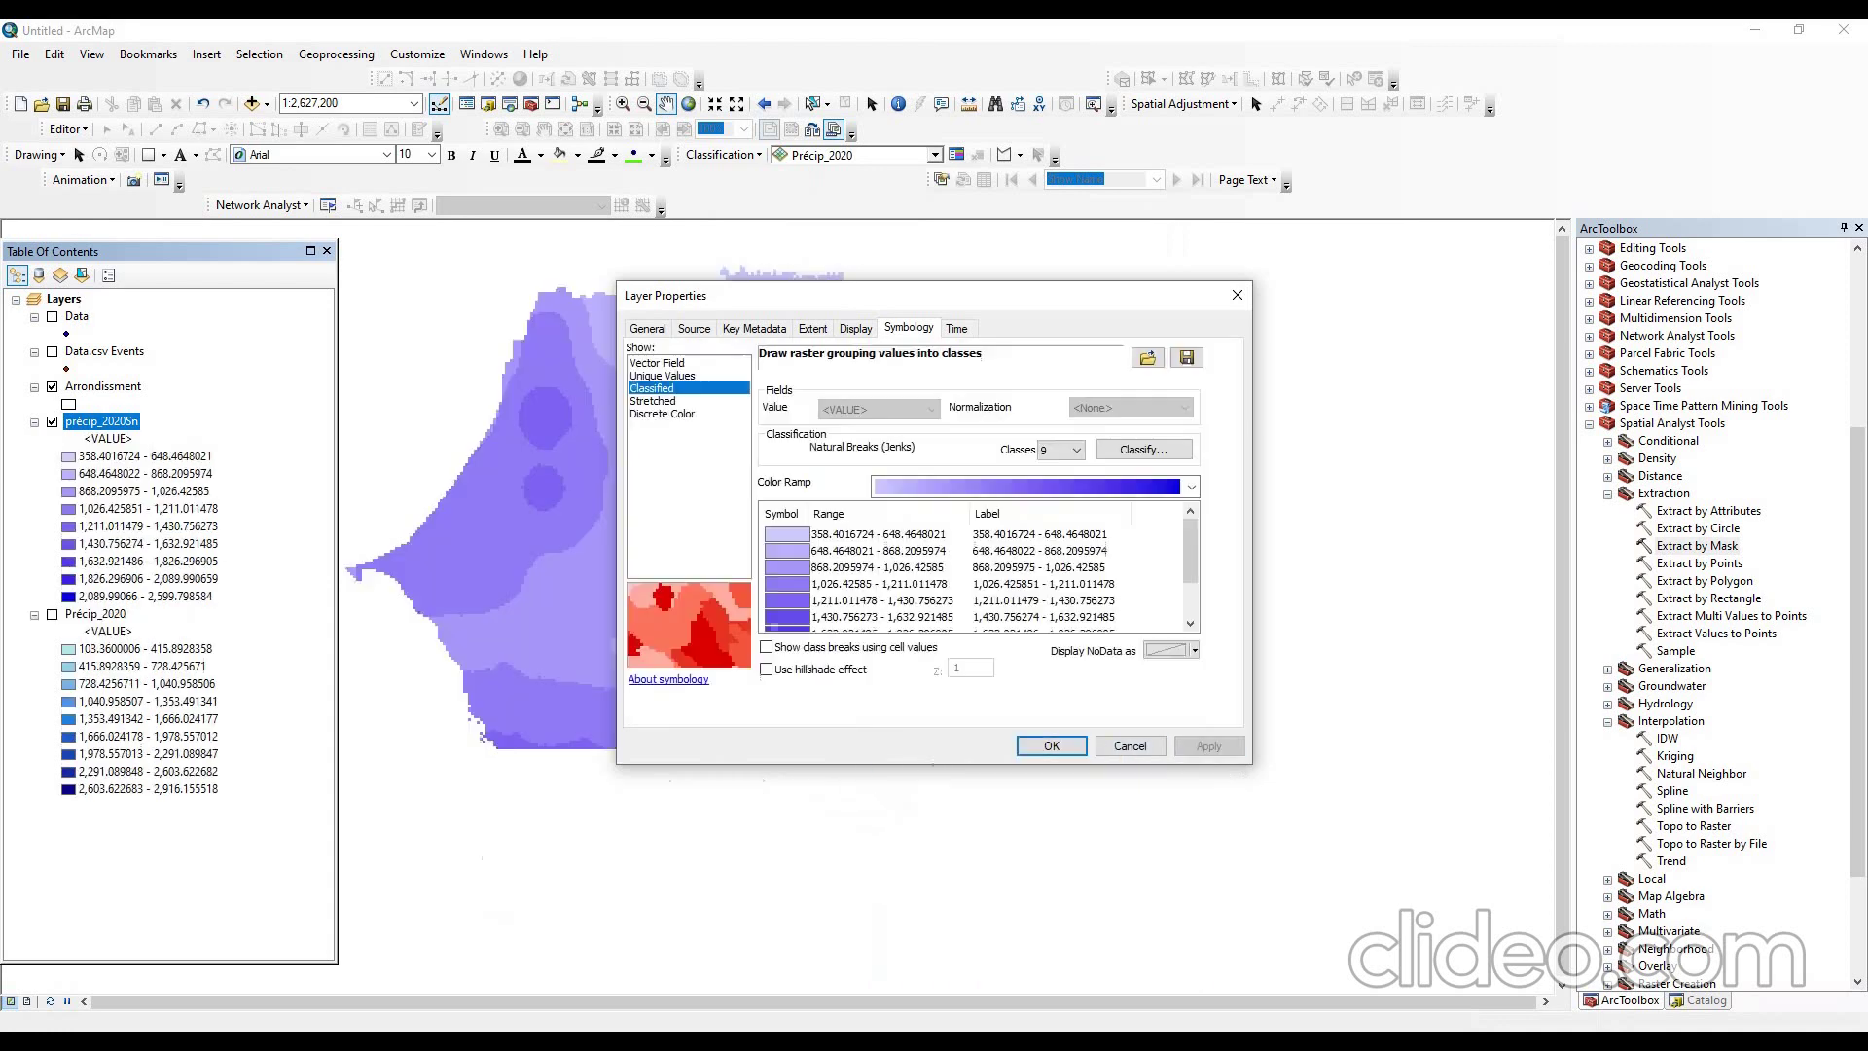
left_click_drag(929, 295, 796, 242)
left_click(918, 692)
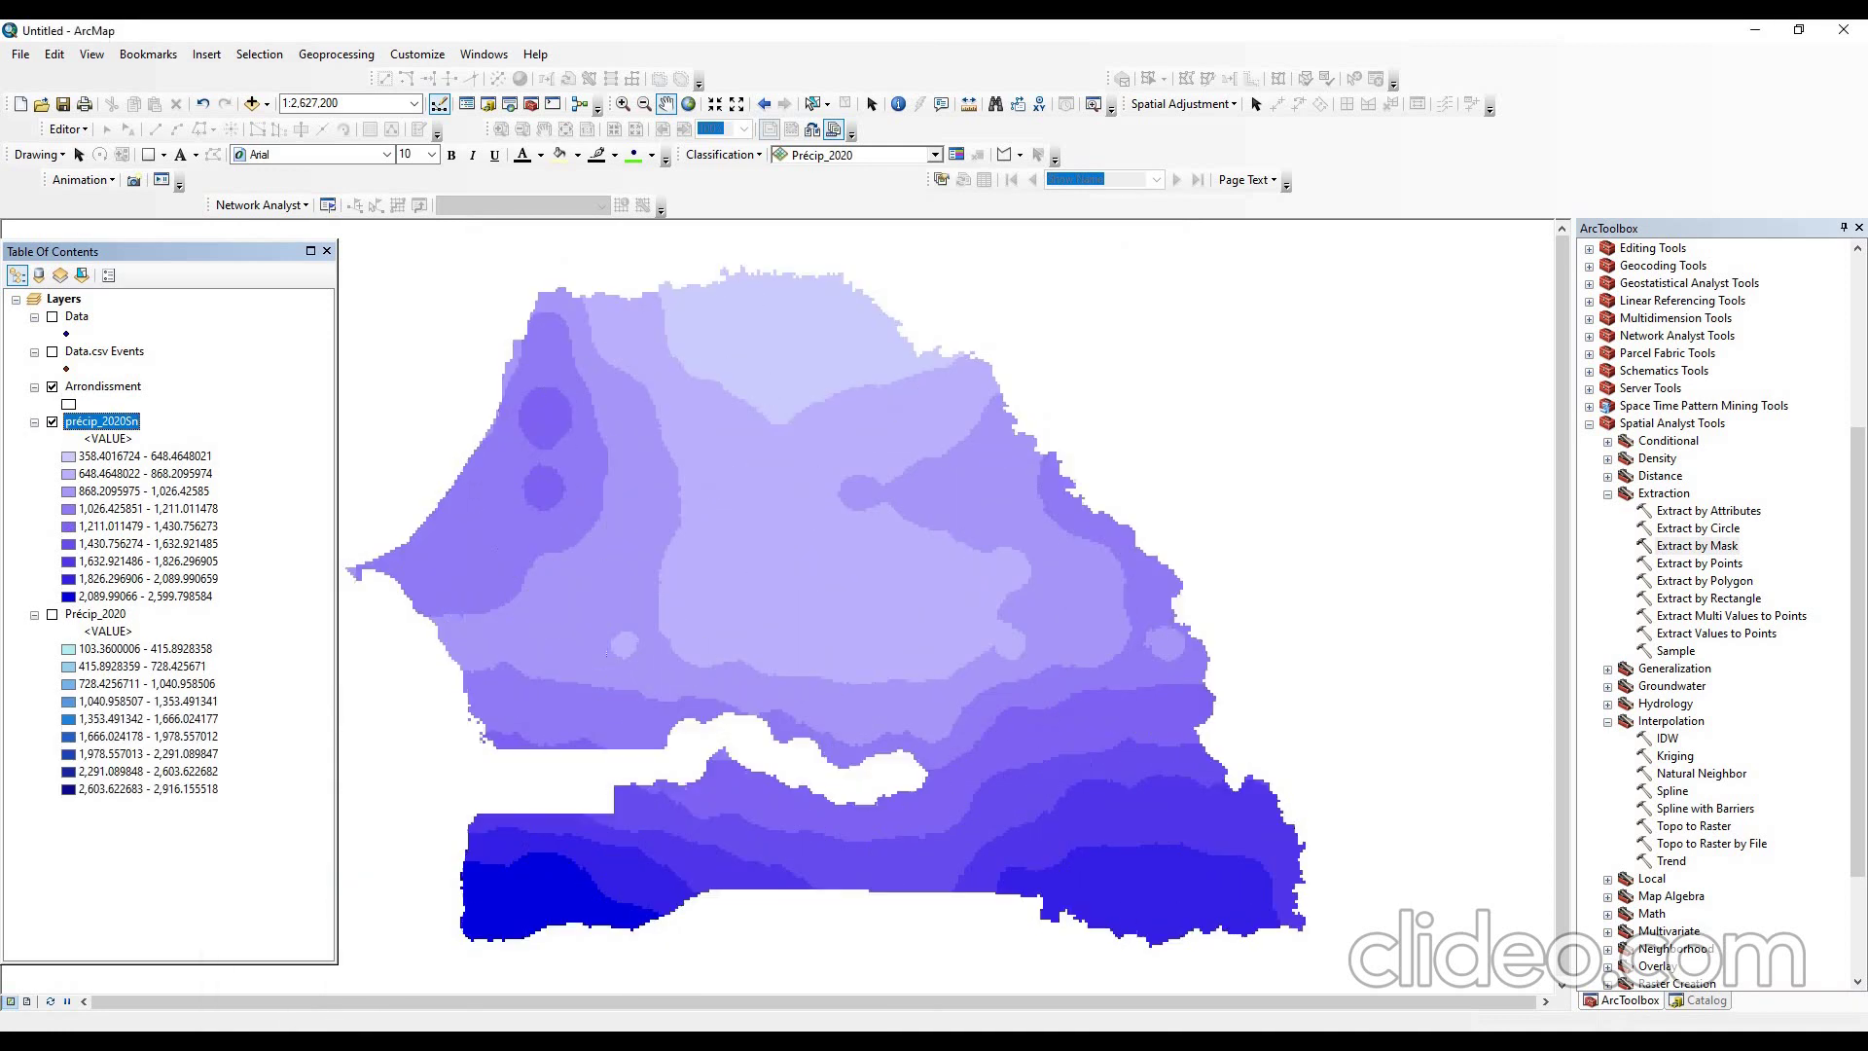
- Remove the original Précip_2020 layer from the map
right_click(93, 613)
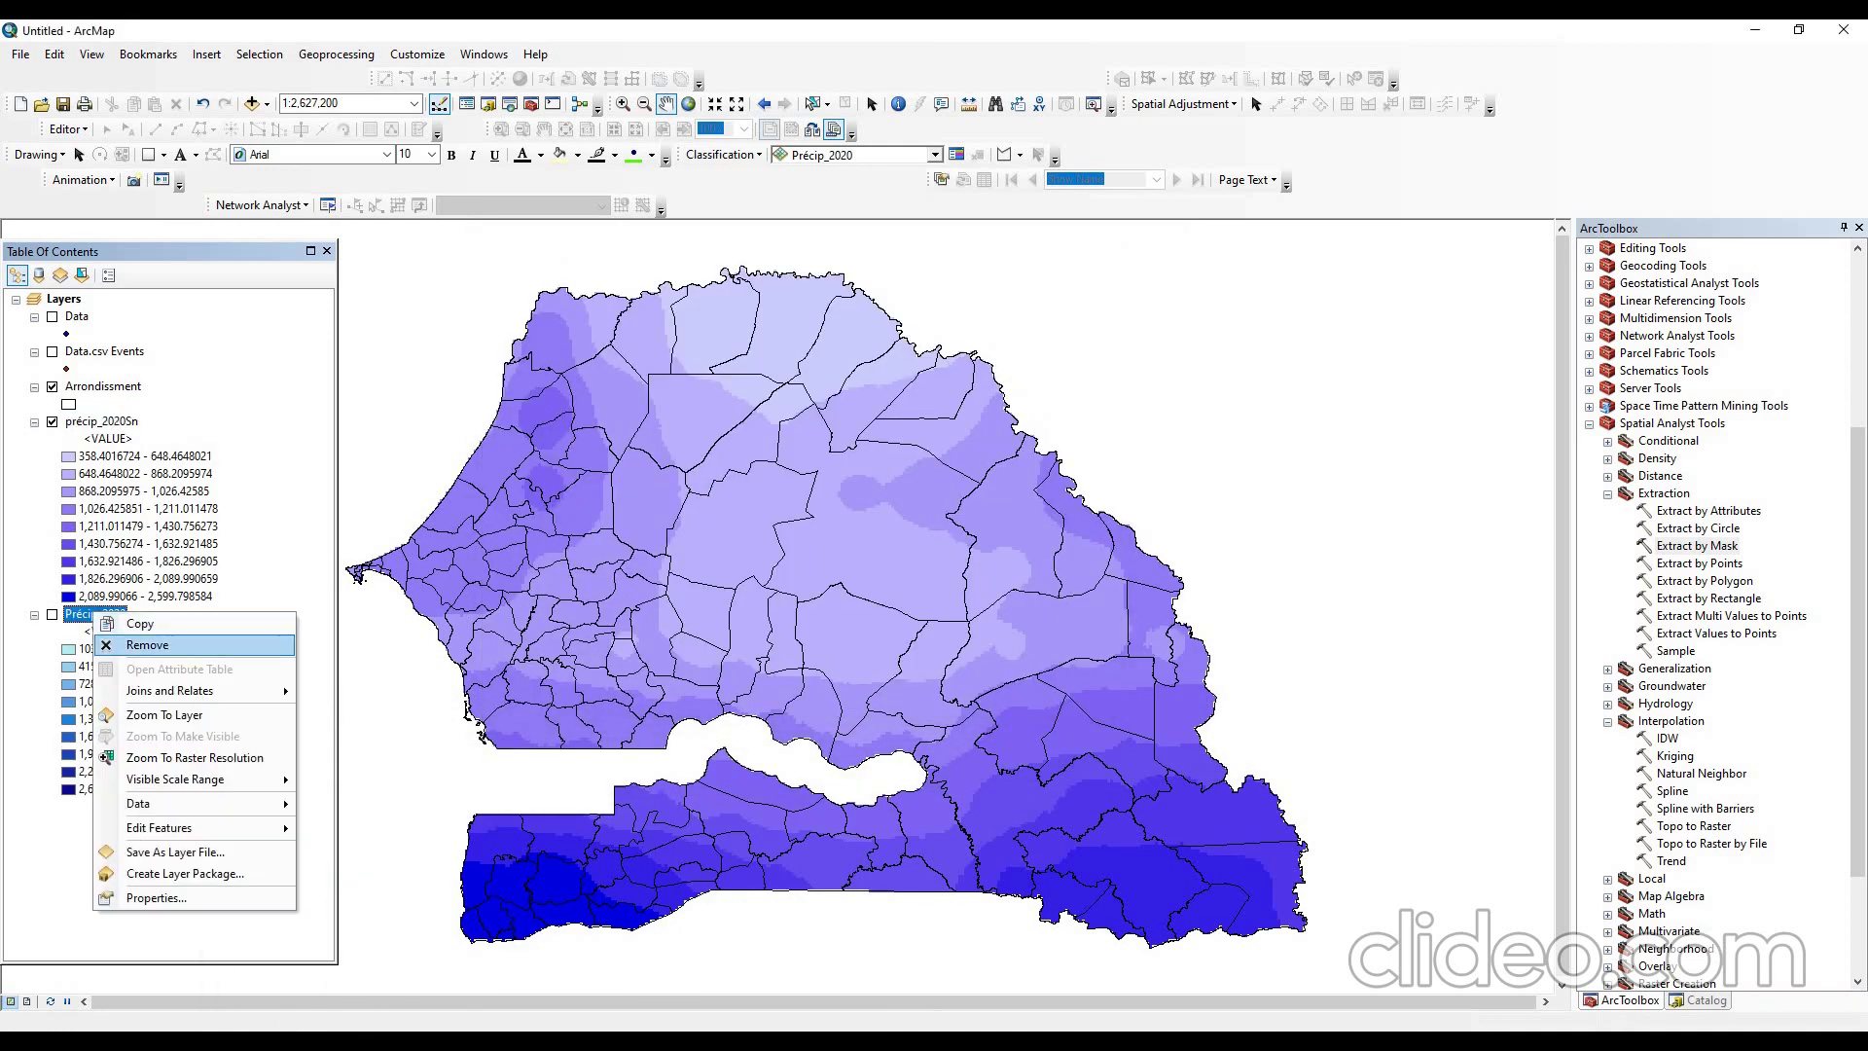
left_click(131, 644)
left_click_drag(907, 597, 981, 594)
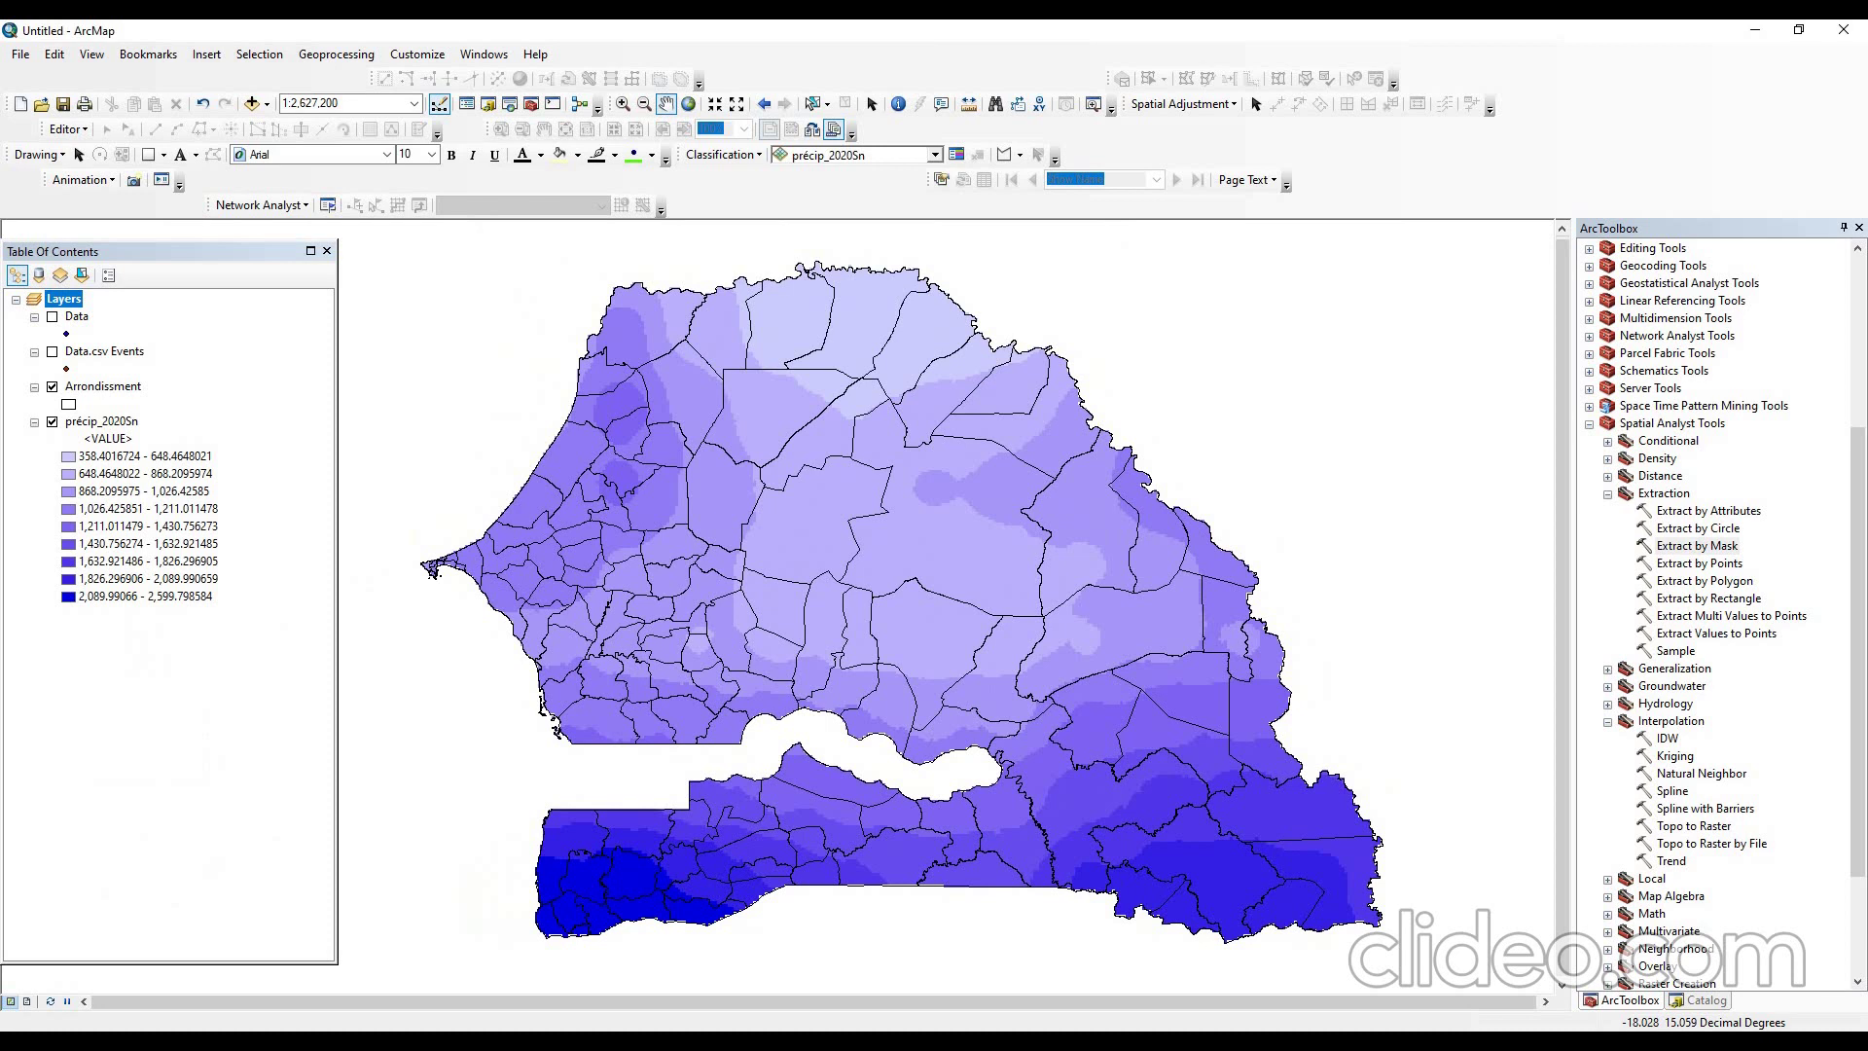
- Switch the map to Layout View and set the A4 page orientation to Landscape
left_click(145, 456)
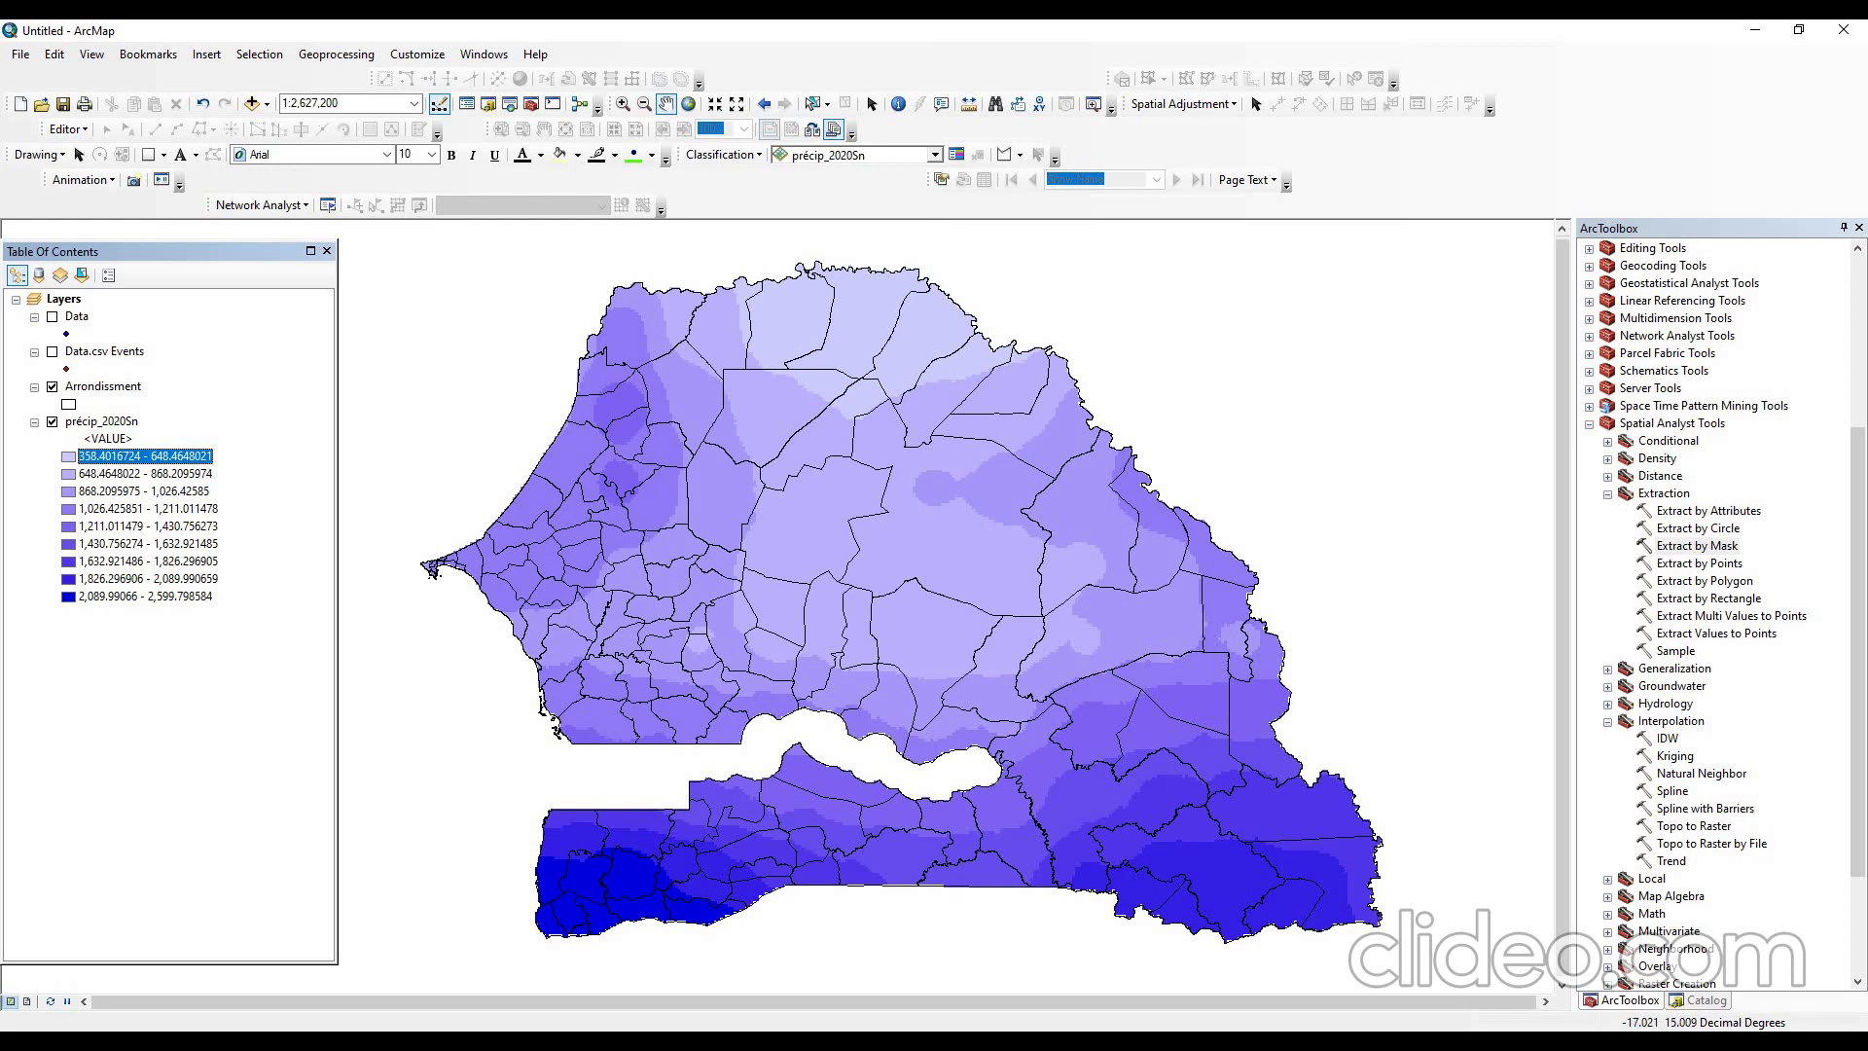
left_click(92, 54)
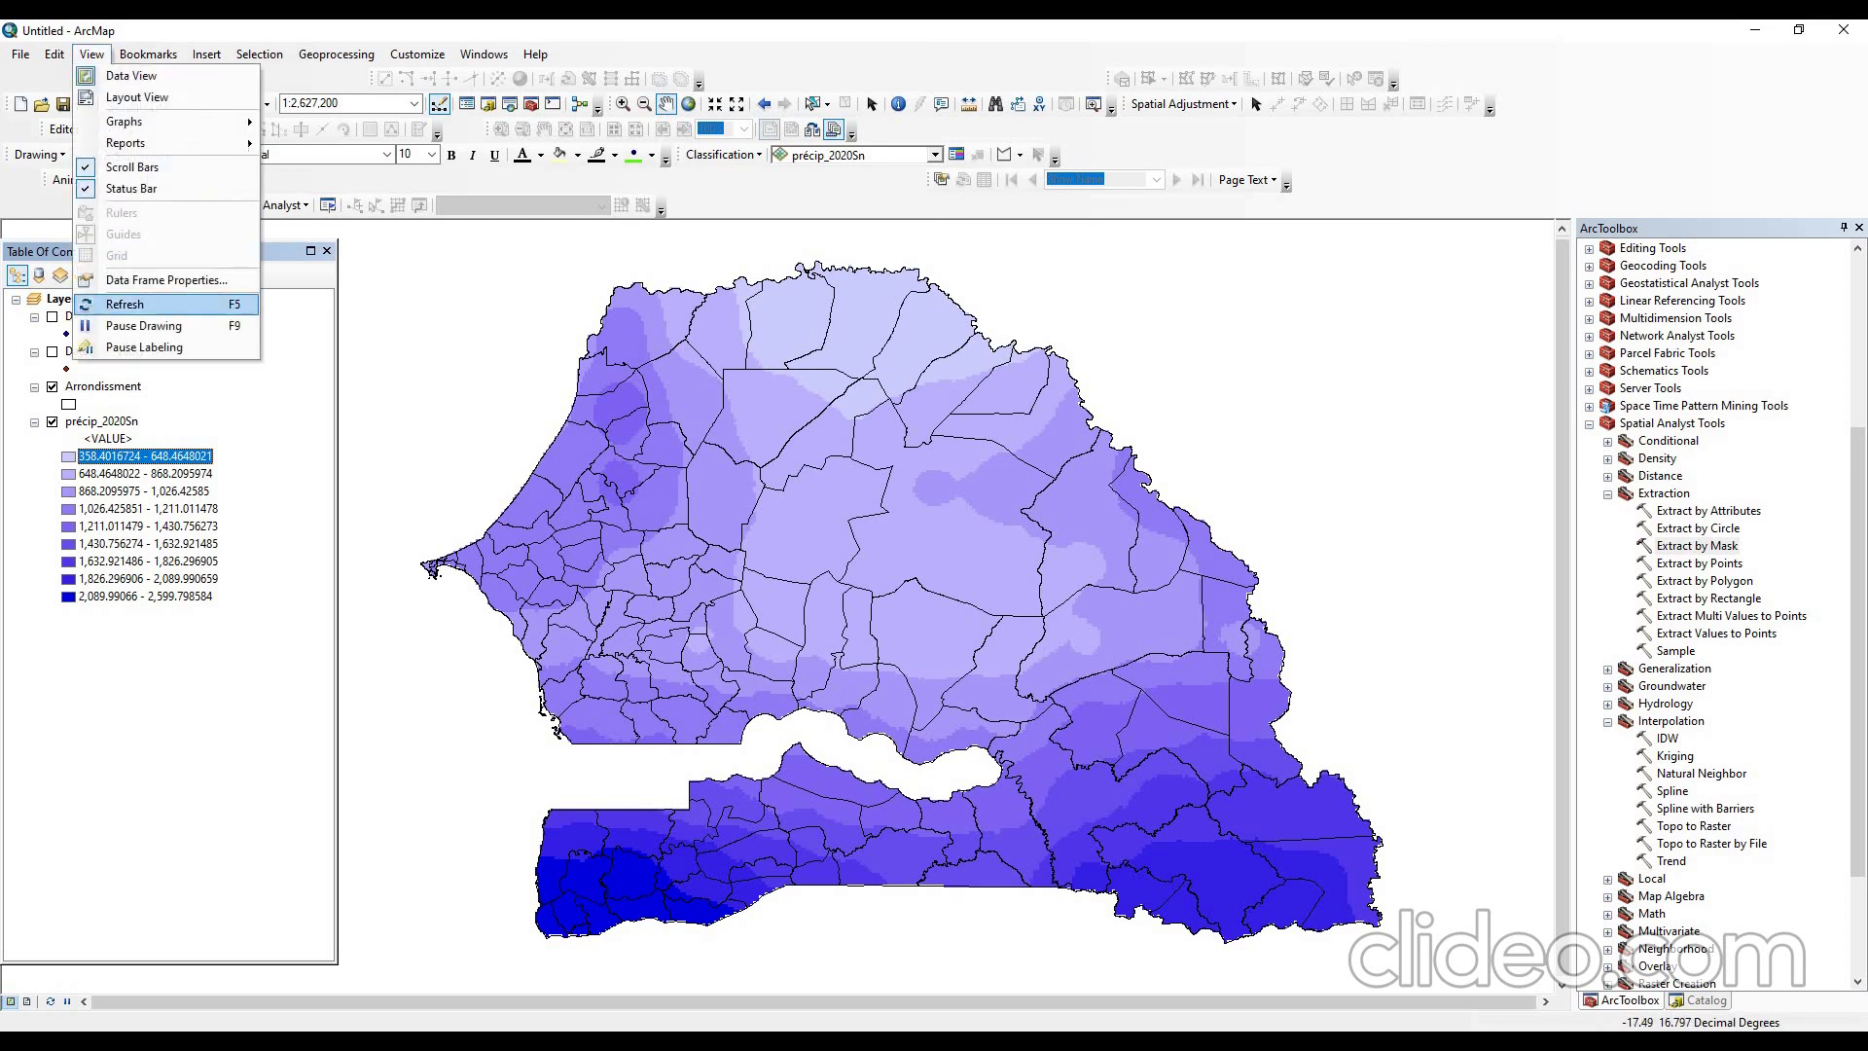
left_click(125, 304)
left_click(92, 53)
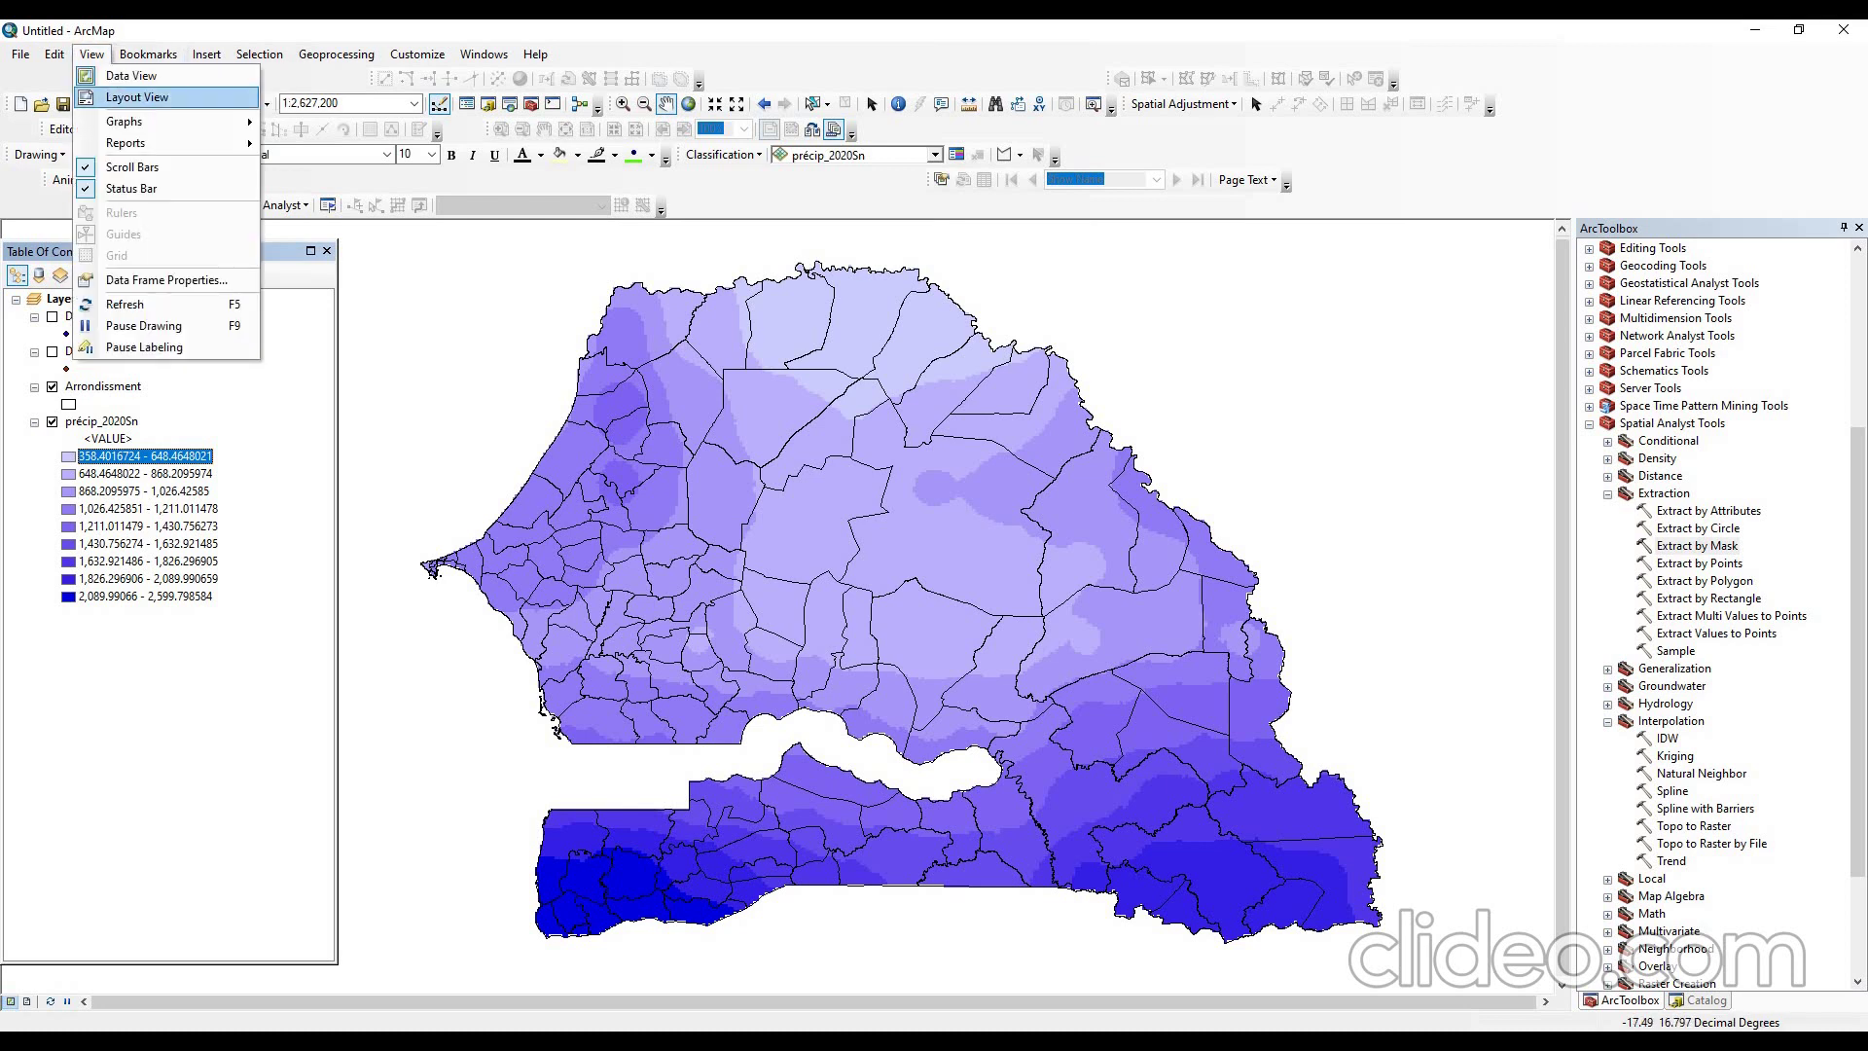
left_click(137, 96)
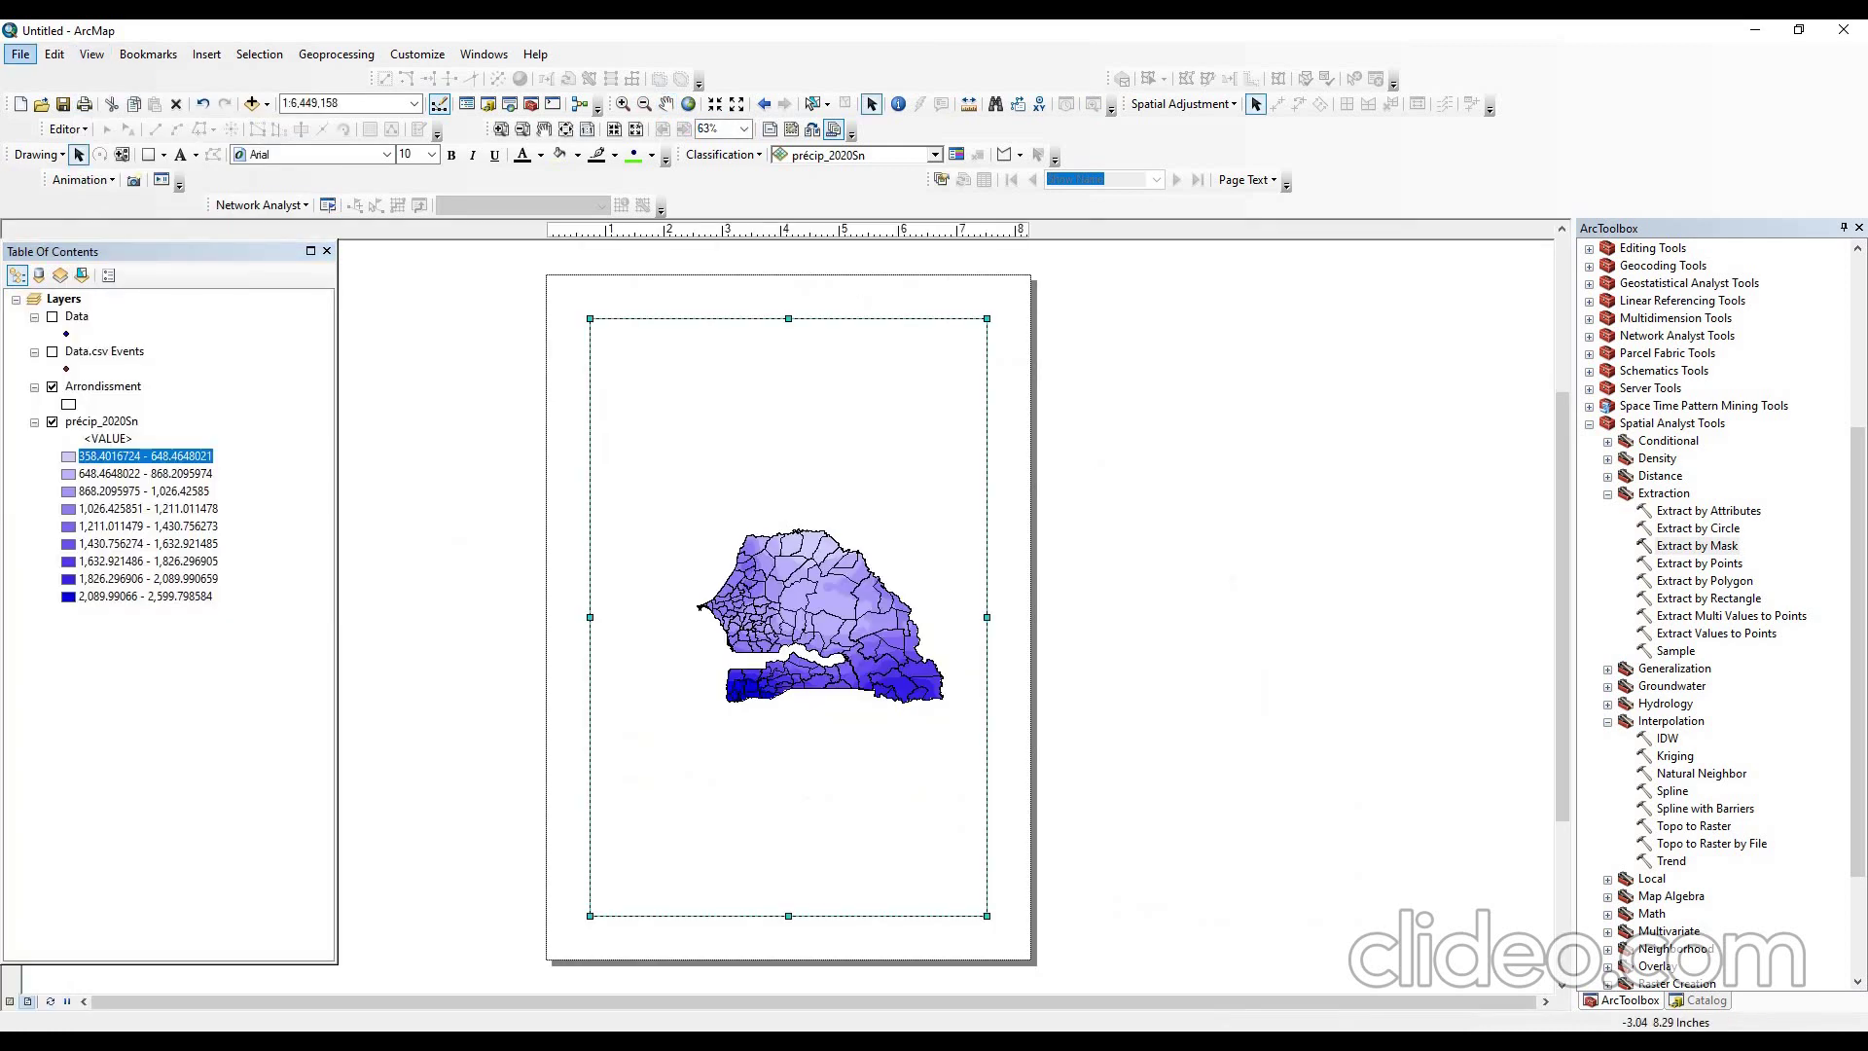
left_click(21, 53)
left_click(59, 283)
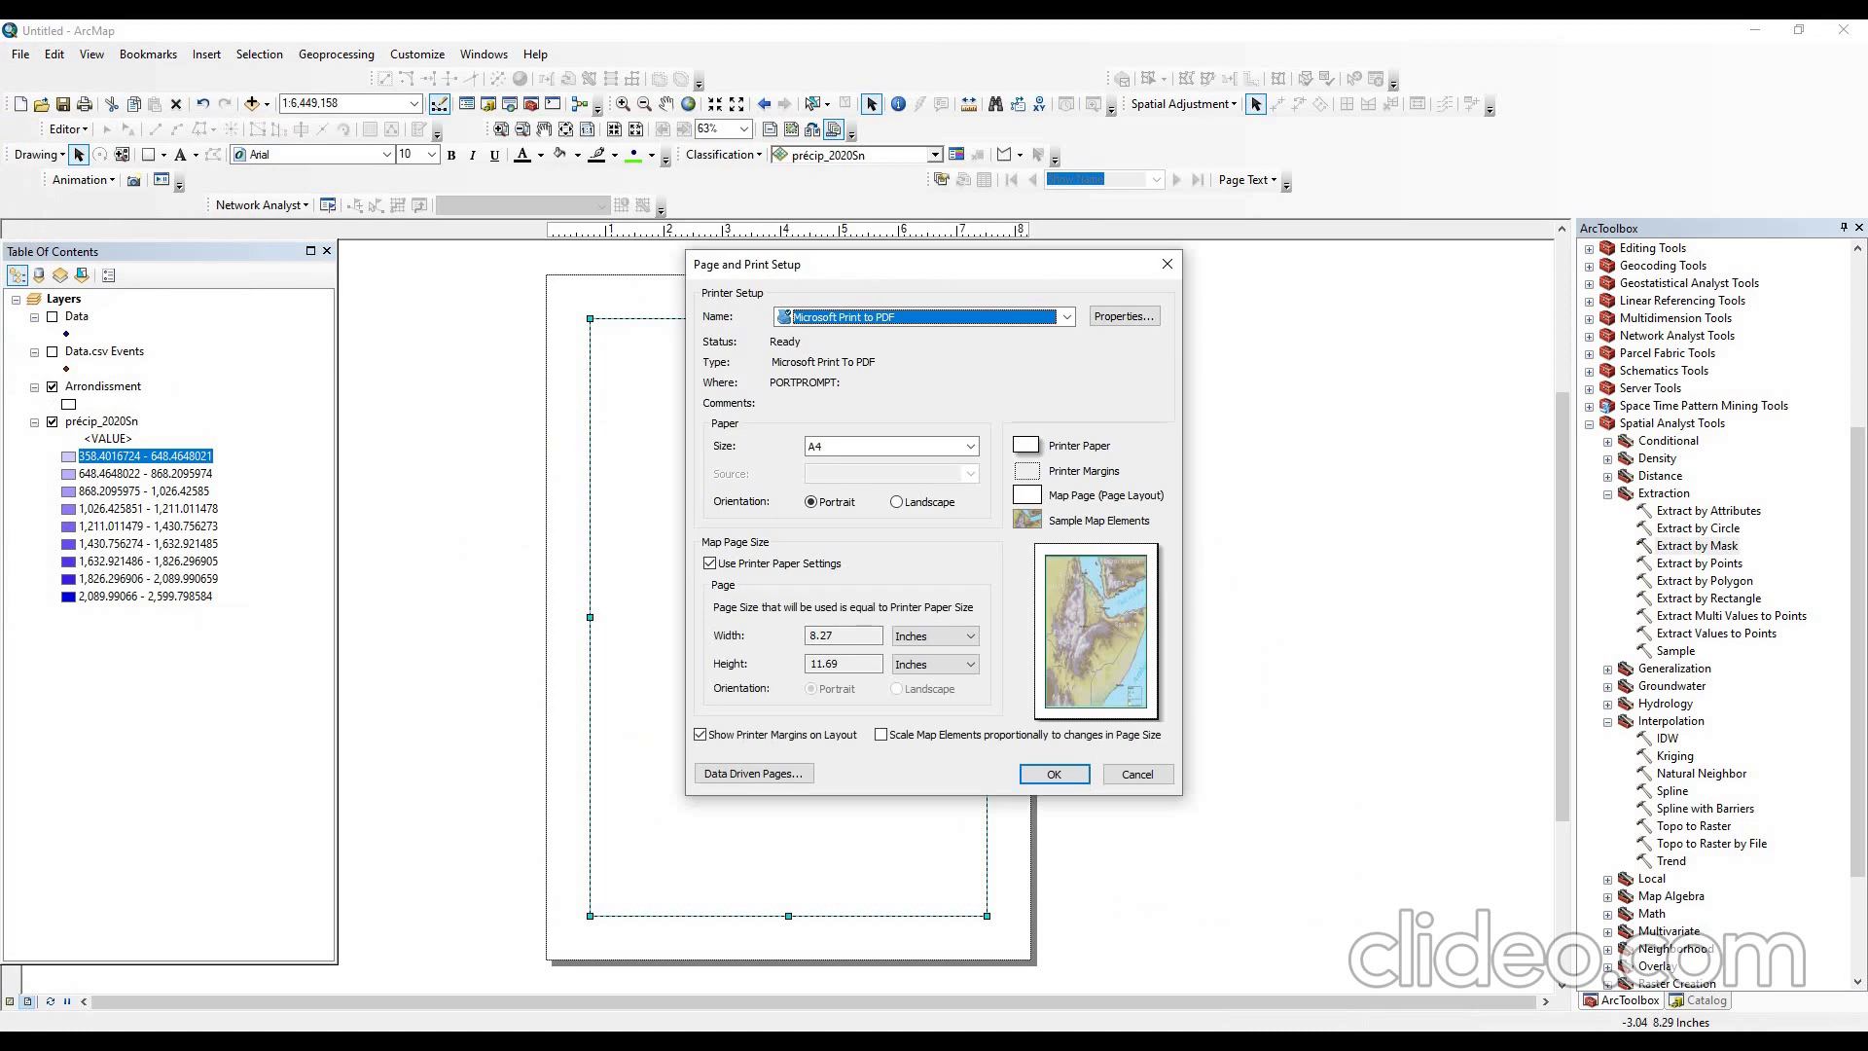
left_click(896, 501)
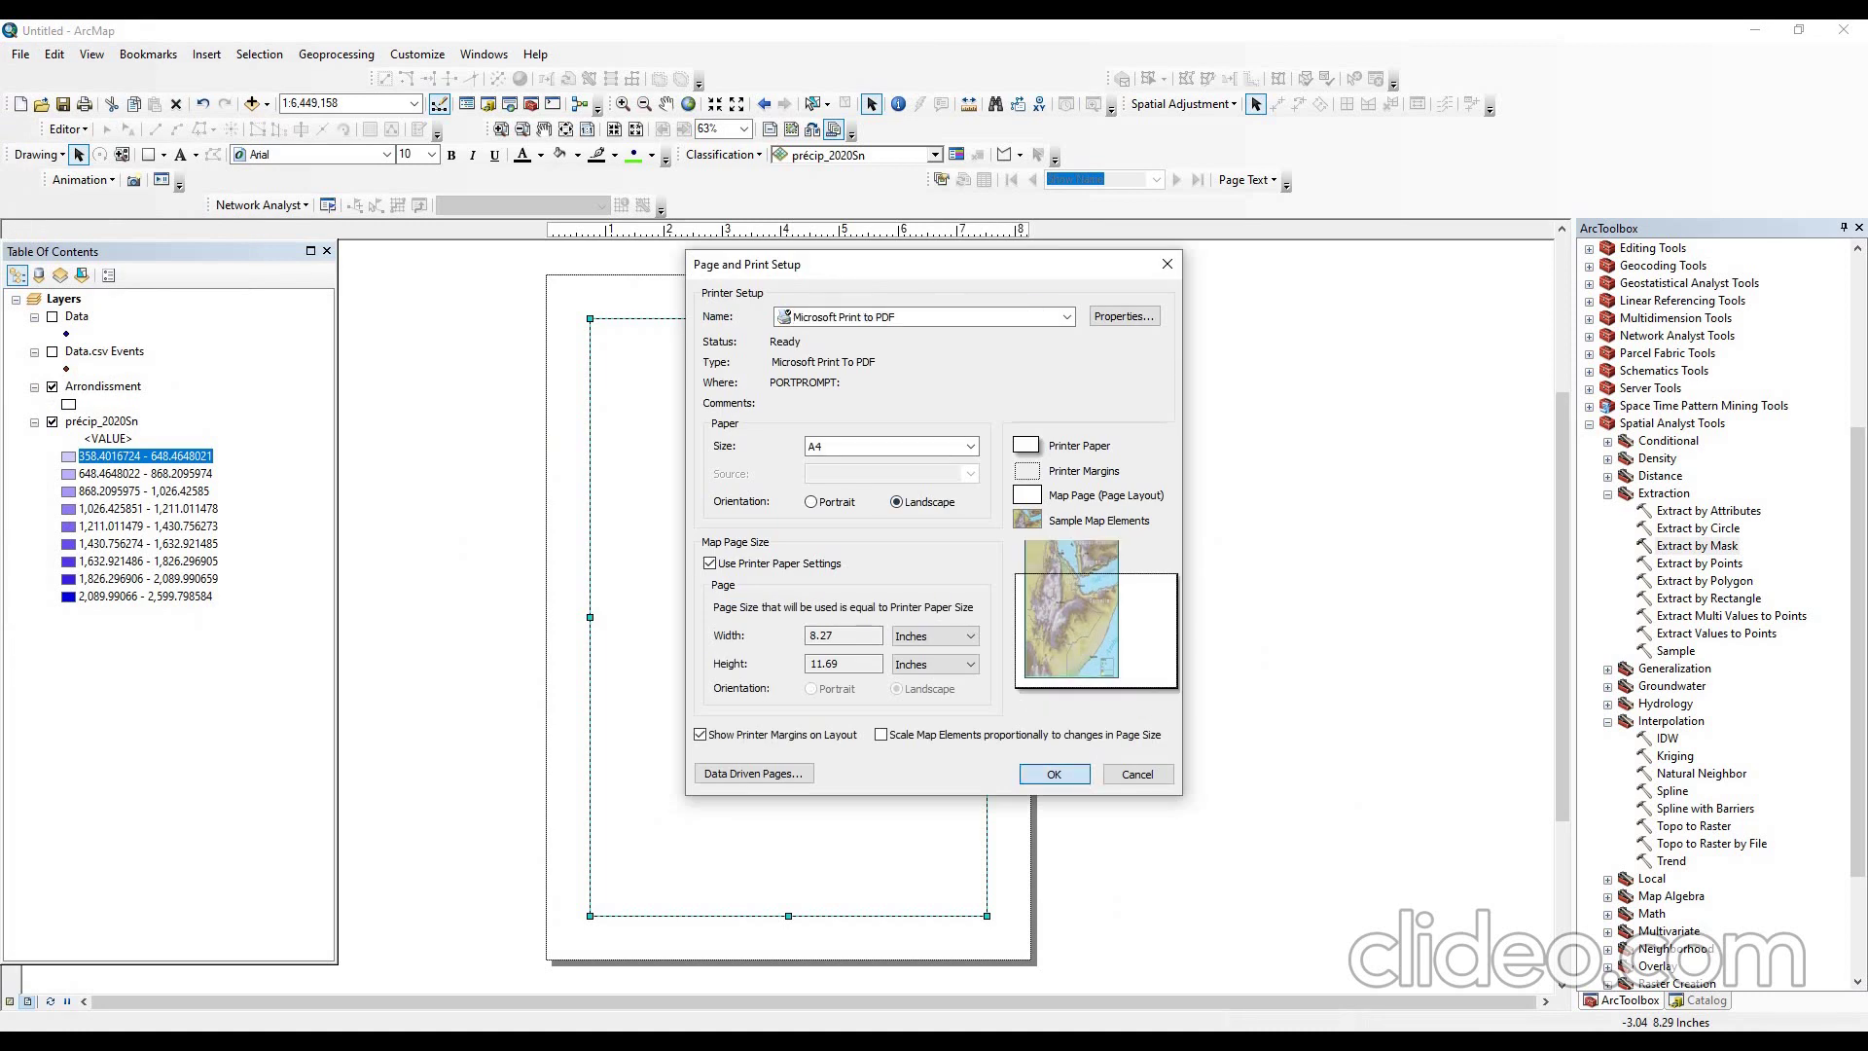
key("Return")
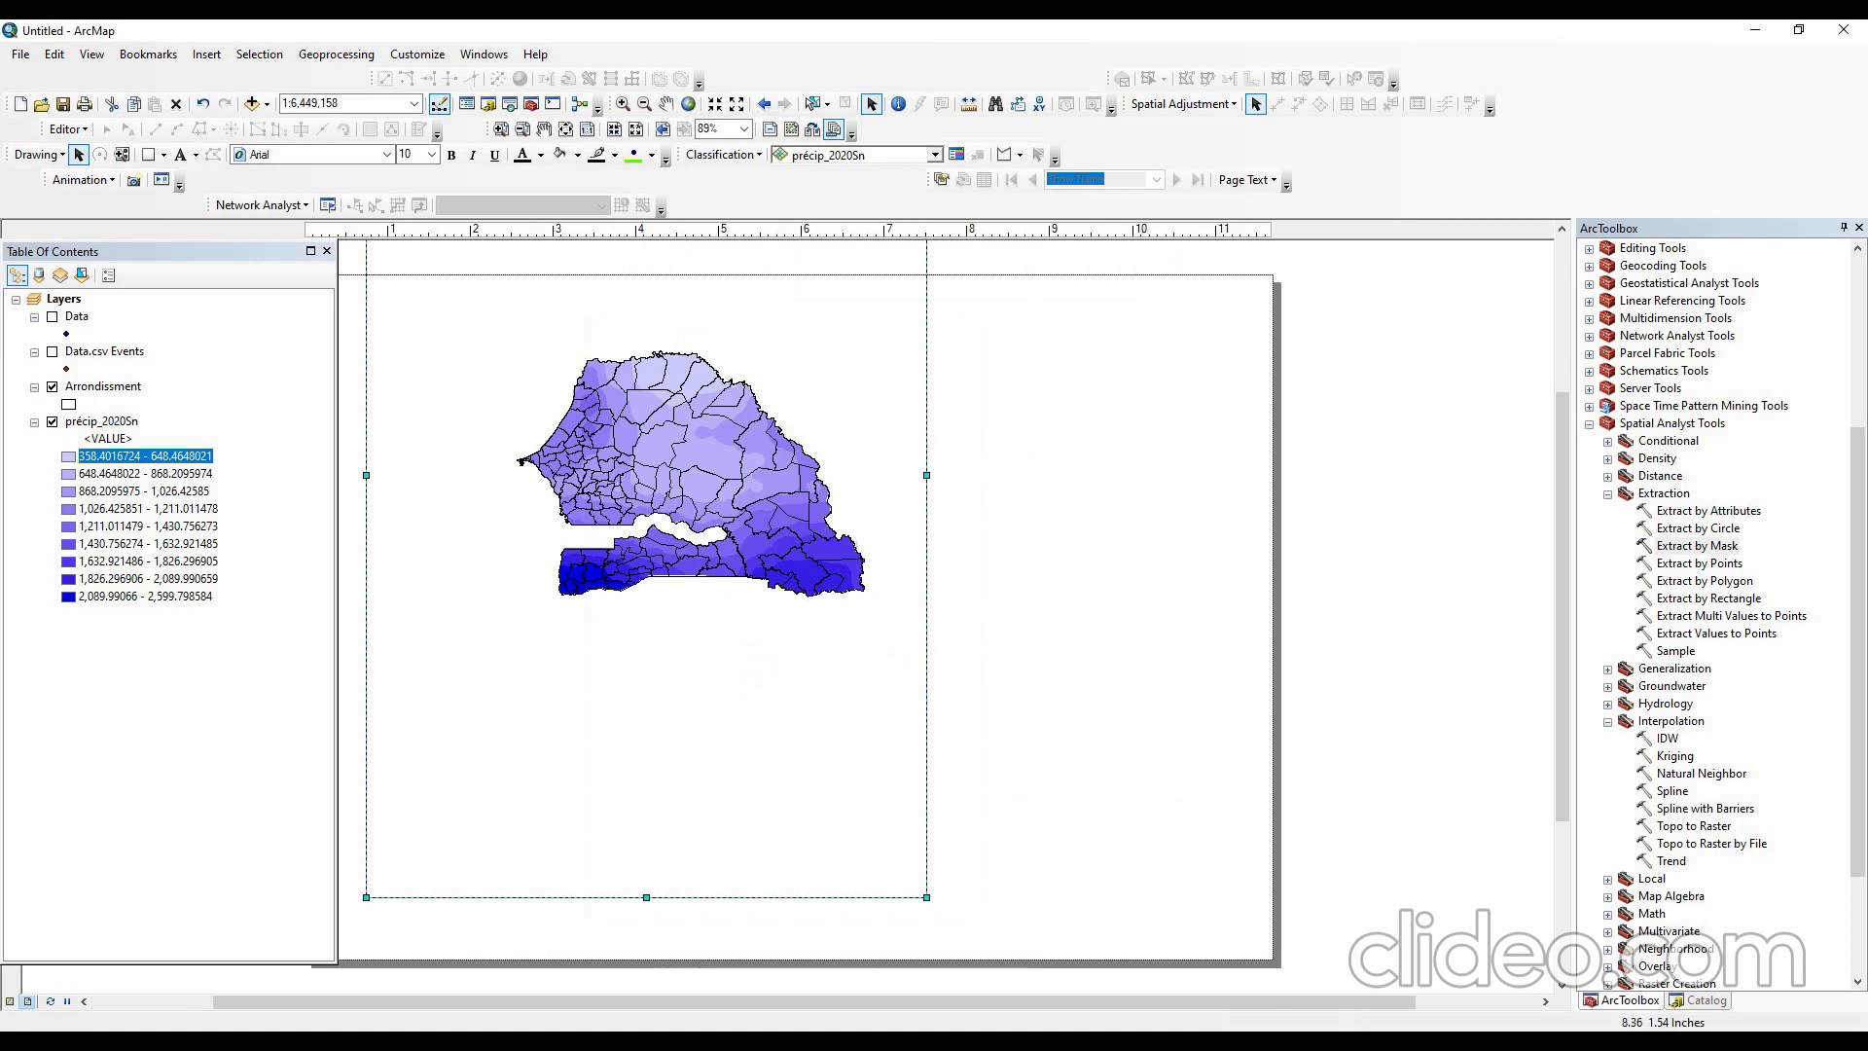
- Move and resize the data frame so it fills the landscape page with a narrow margin on every side
left_click_drag(927, 898, 890, 488)
left_click_drag(710, 412, 782, 691)
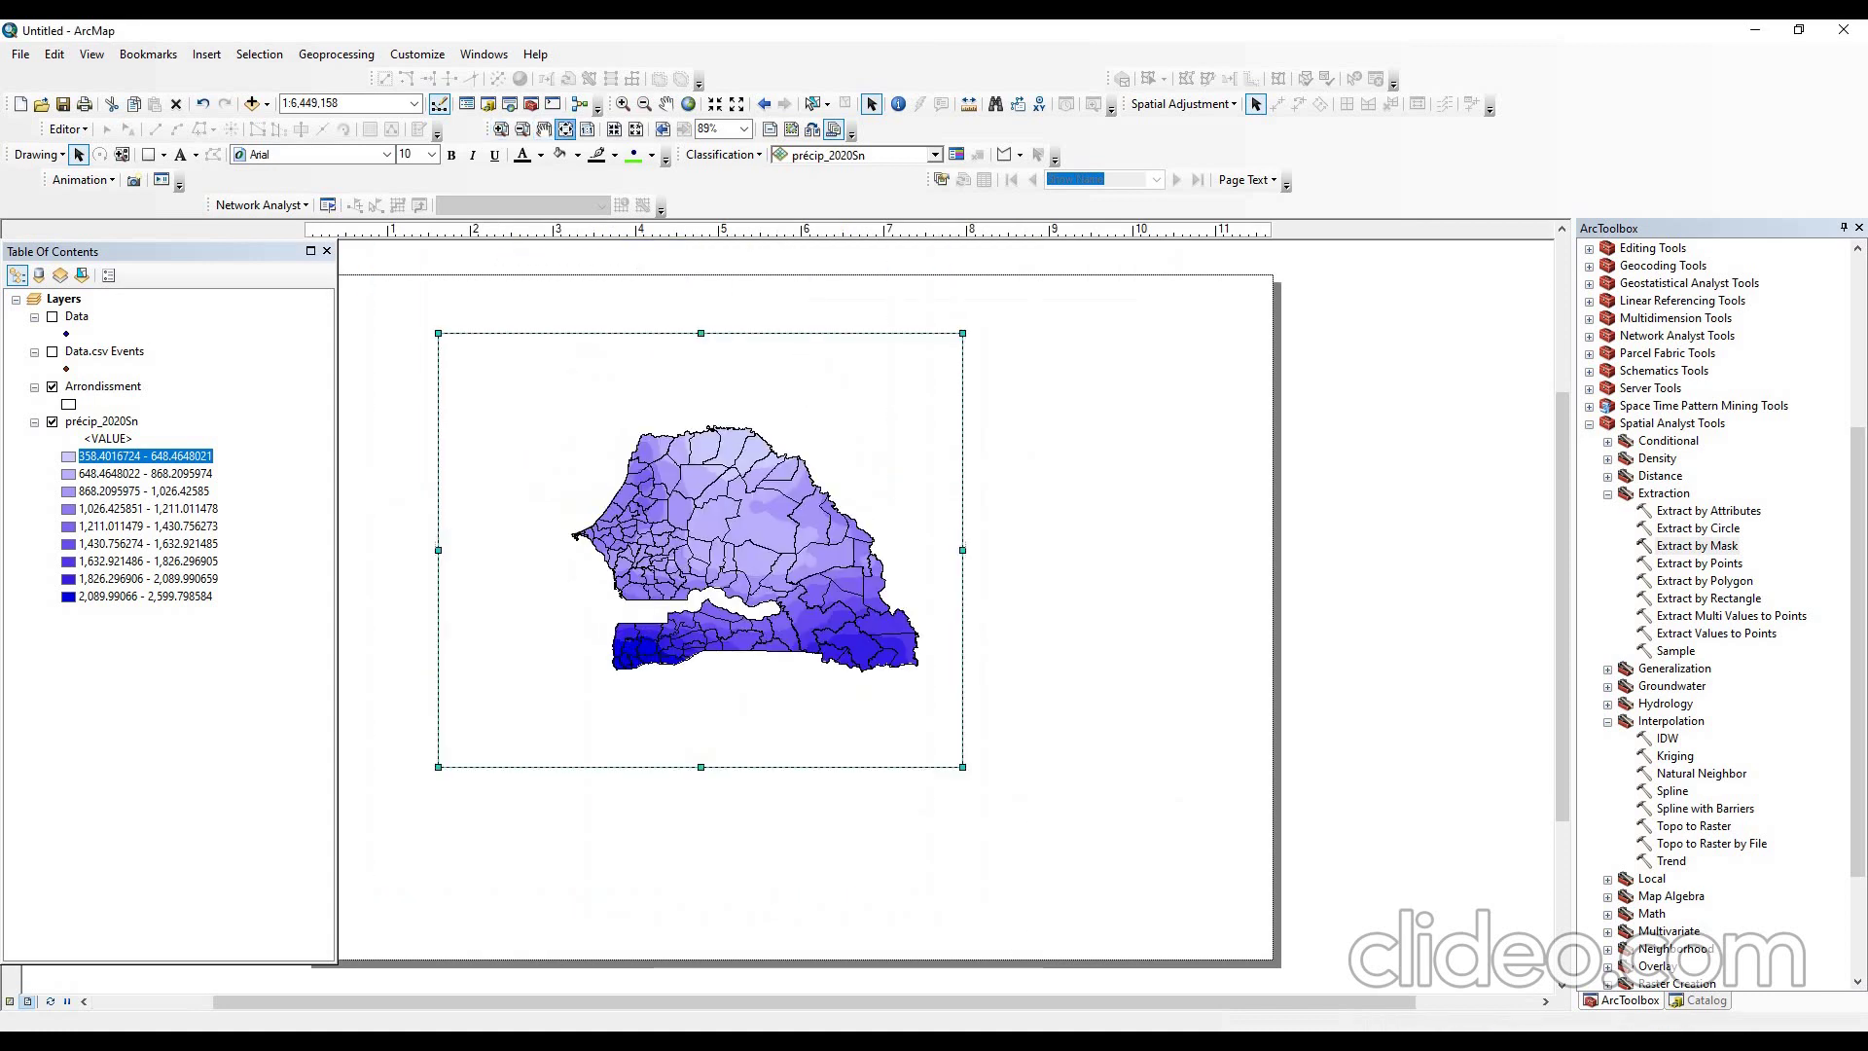
left_click(544, 128)
left_click_drag(681, 467, 897, 485)
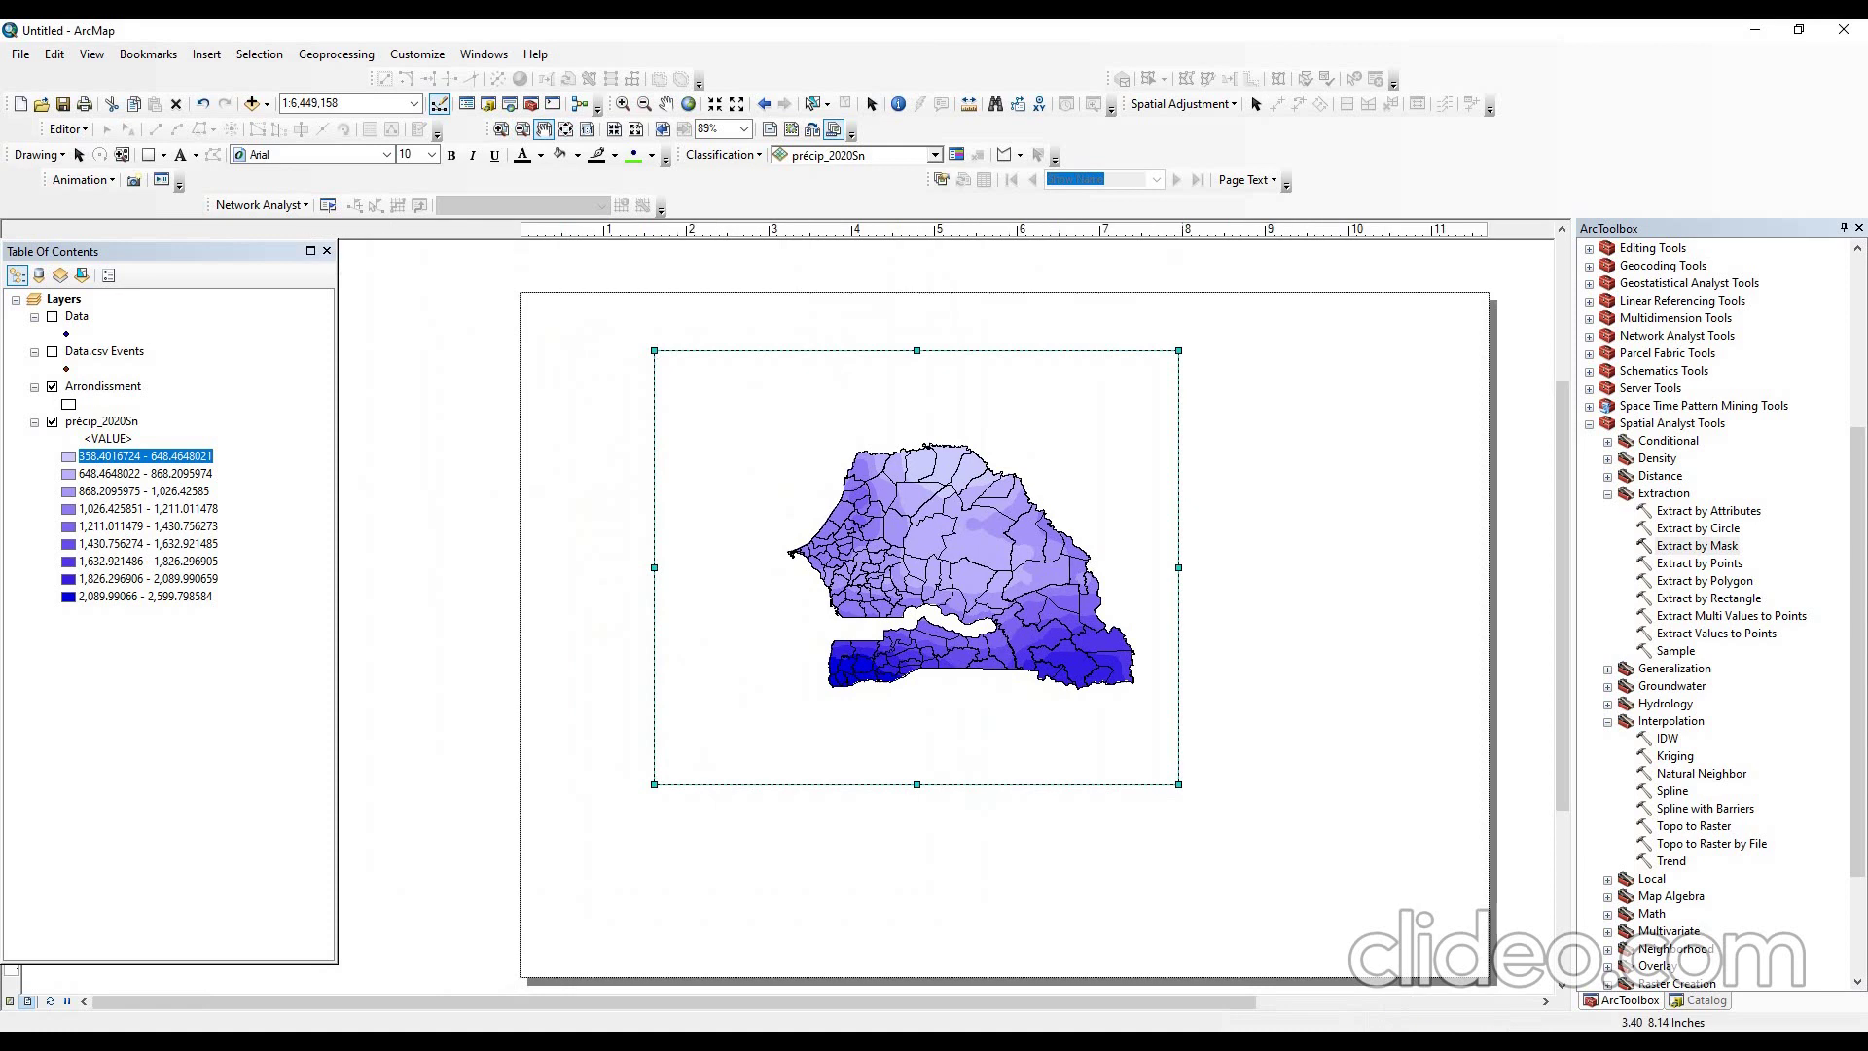
left_click(872, 104)
left_click_drag(941, 614, 821, 569)
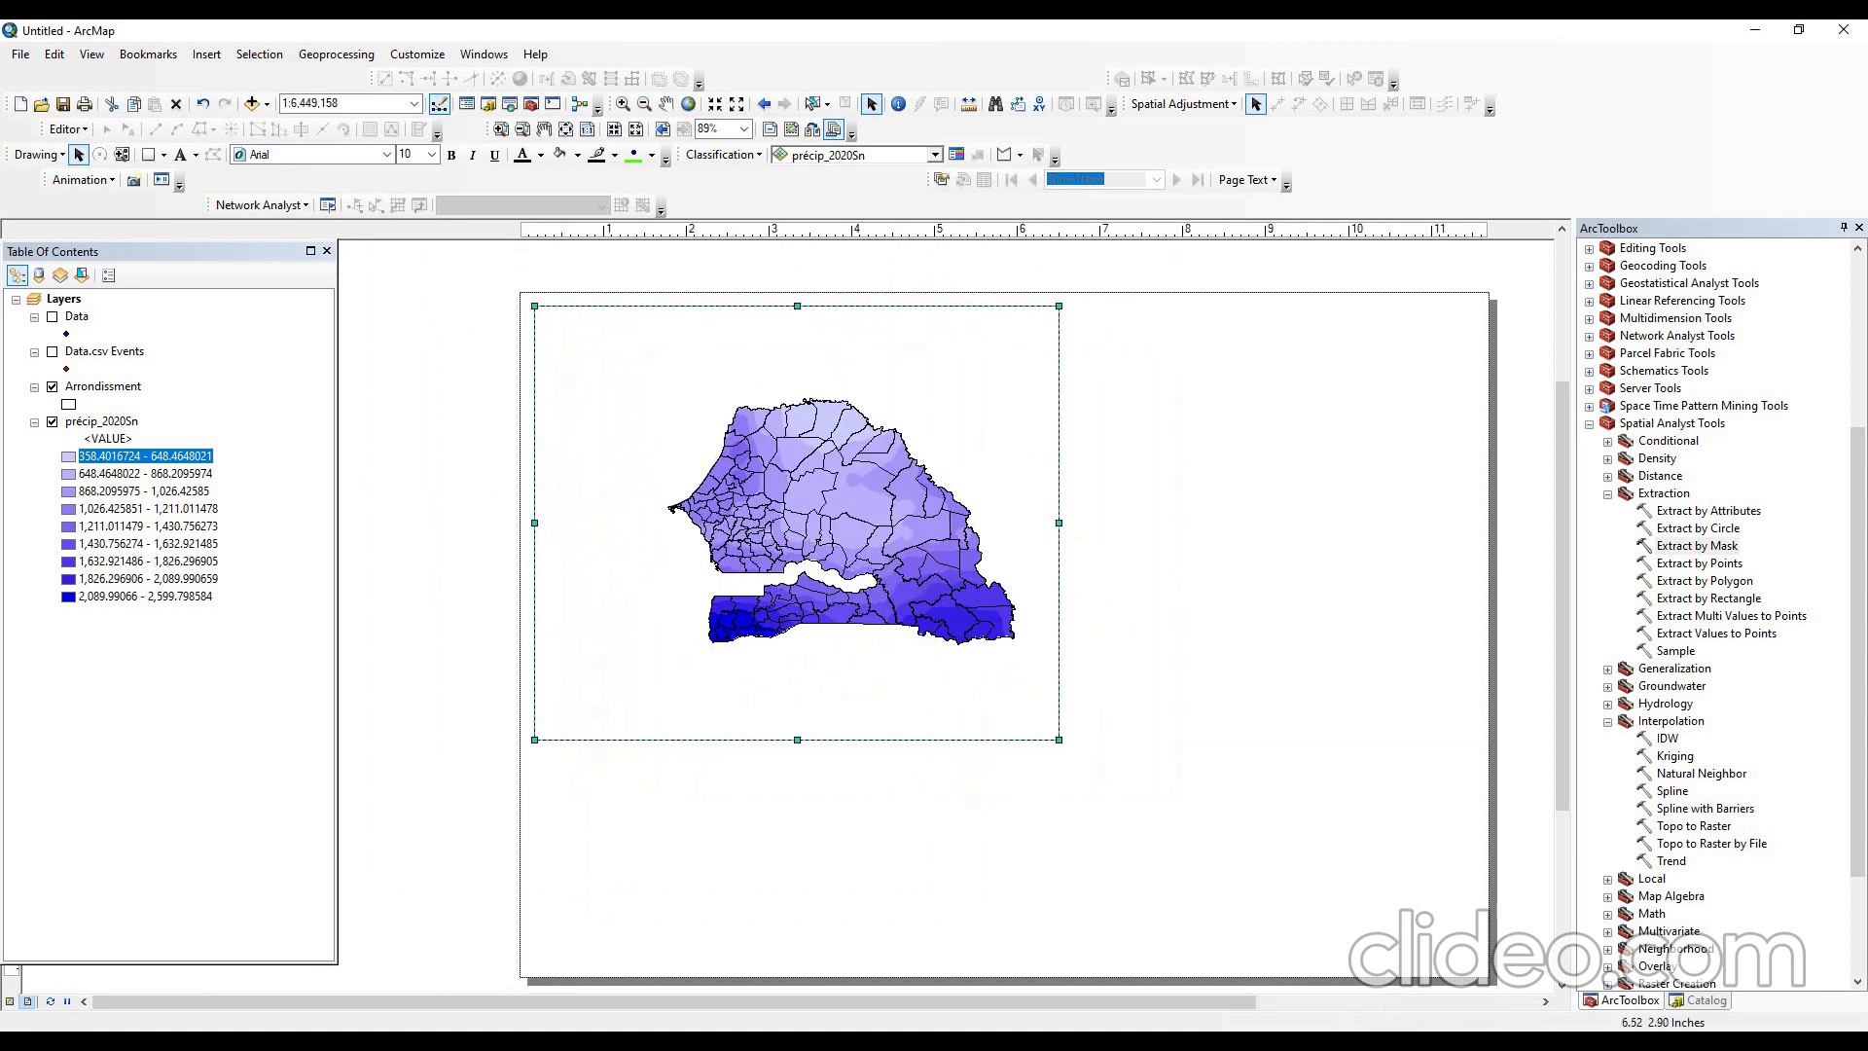
left_click_drag(1059, 739, 1476, 946)
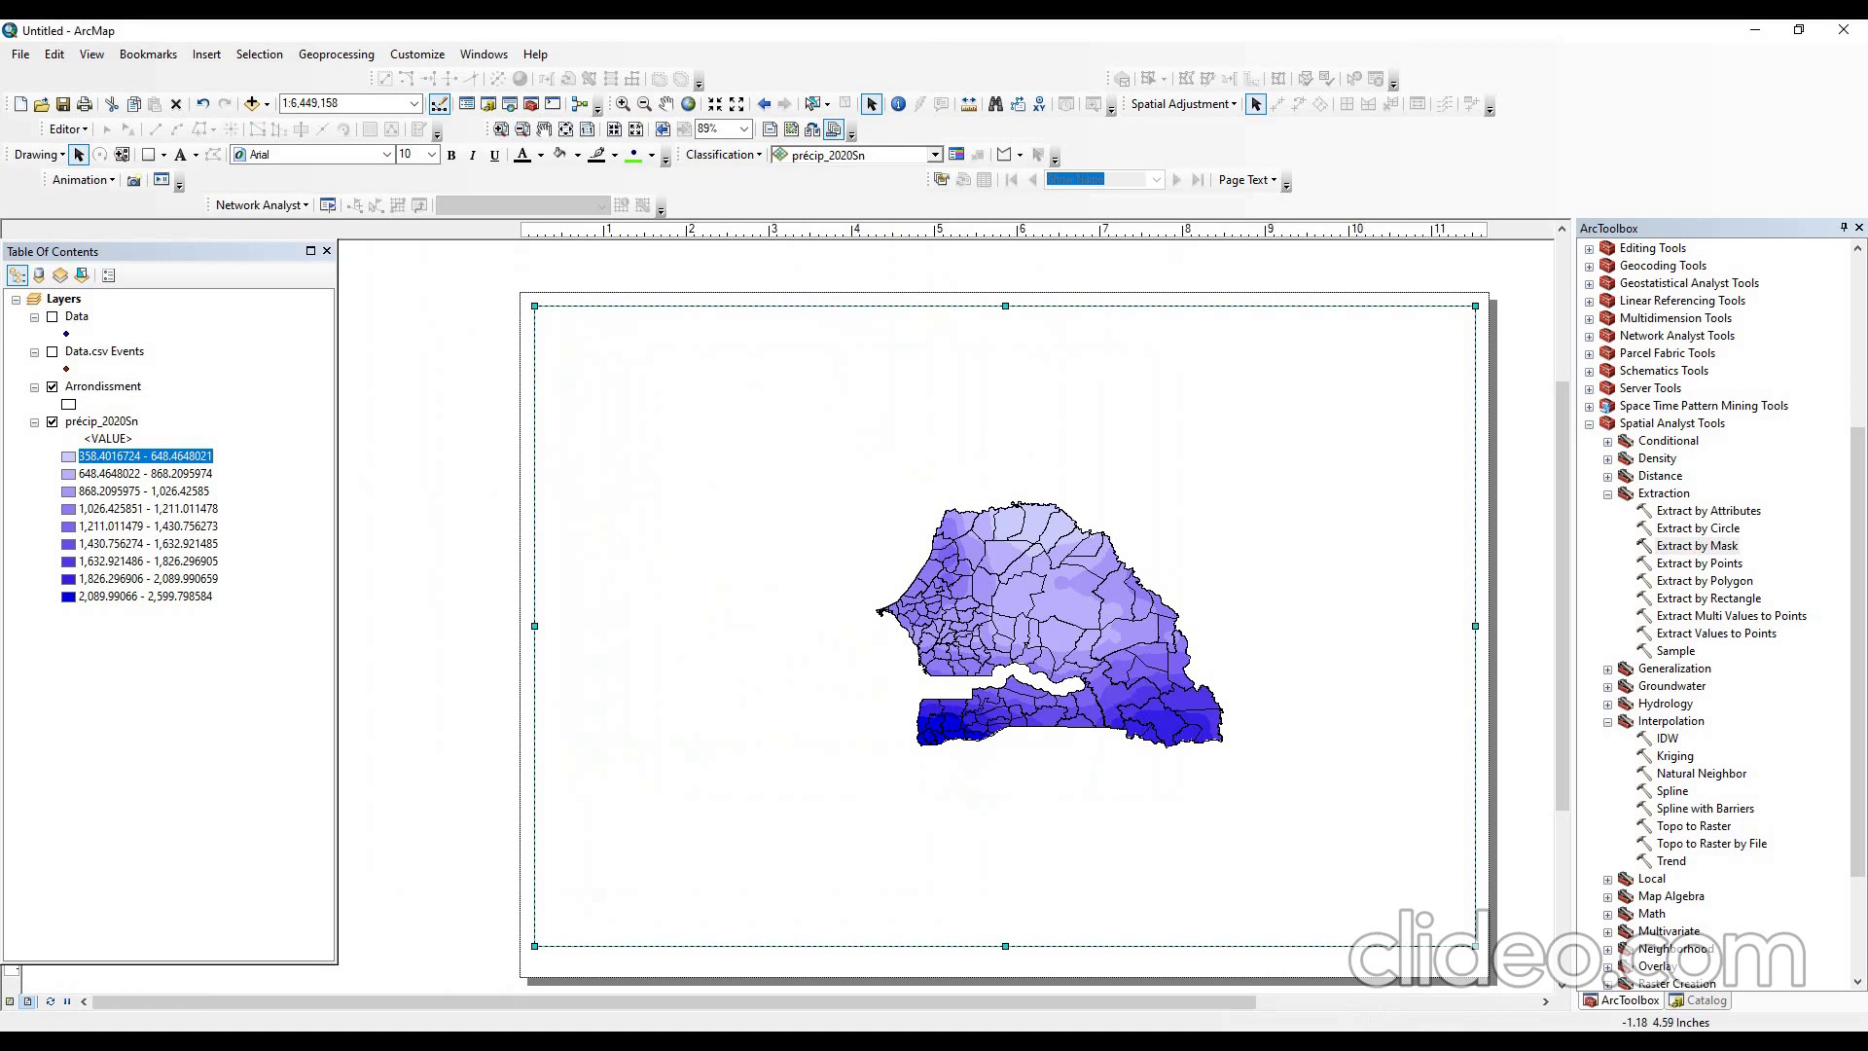
- Zoom the data frame to the extent of the Arrondissment layer
right_click(79, 385)
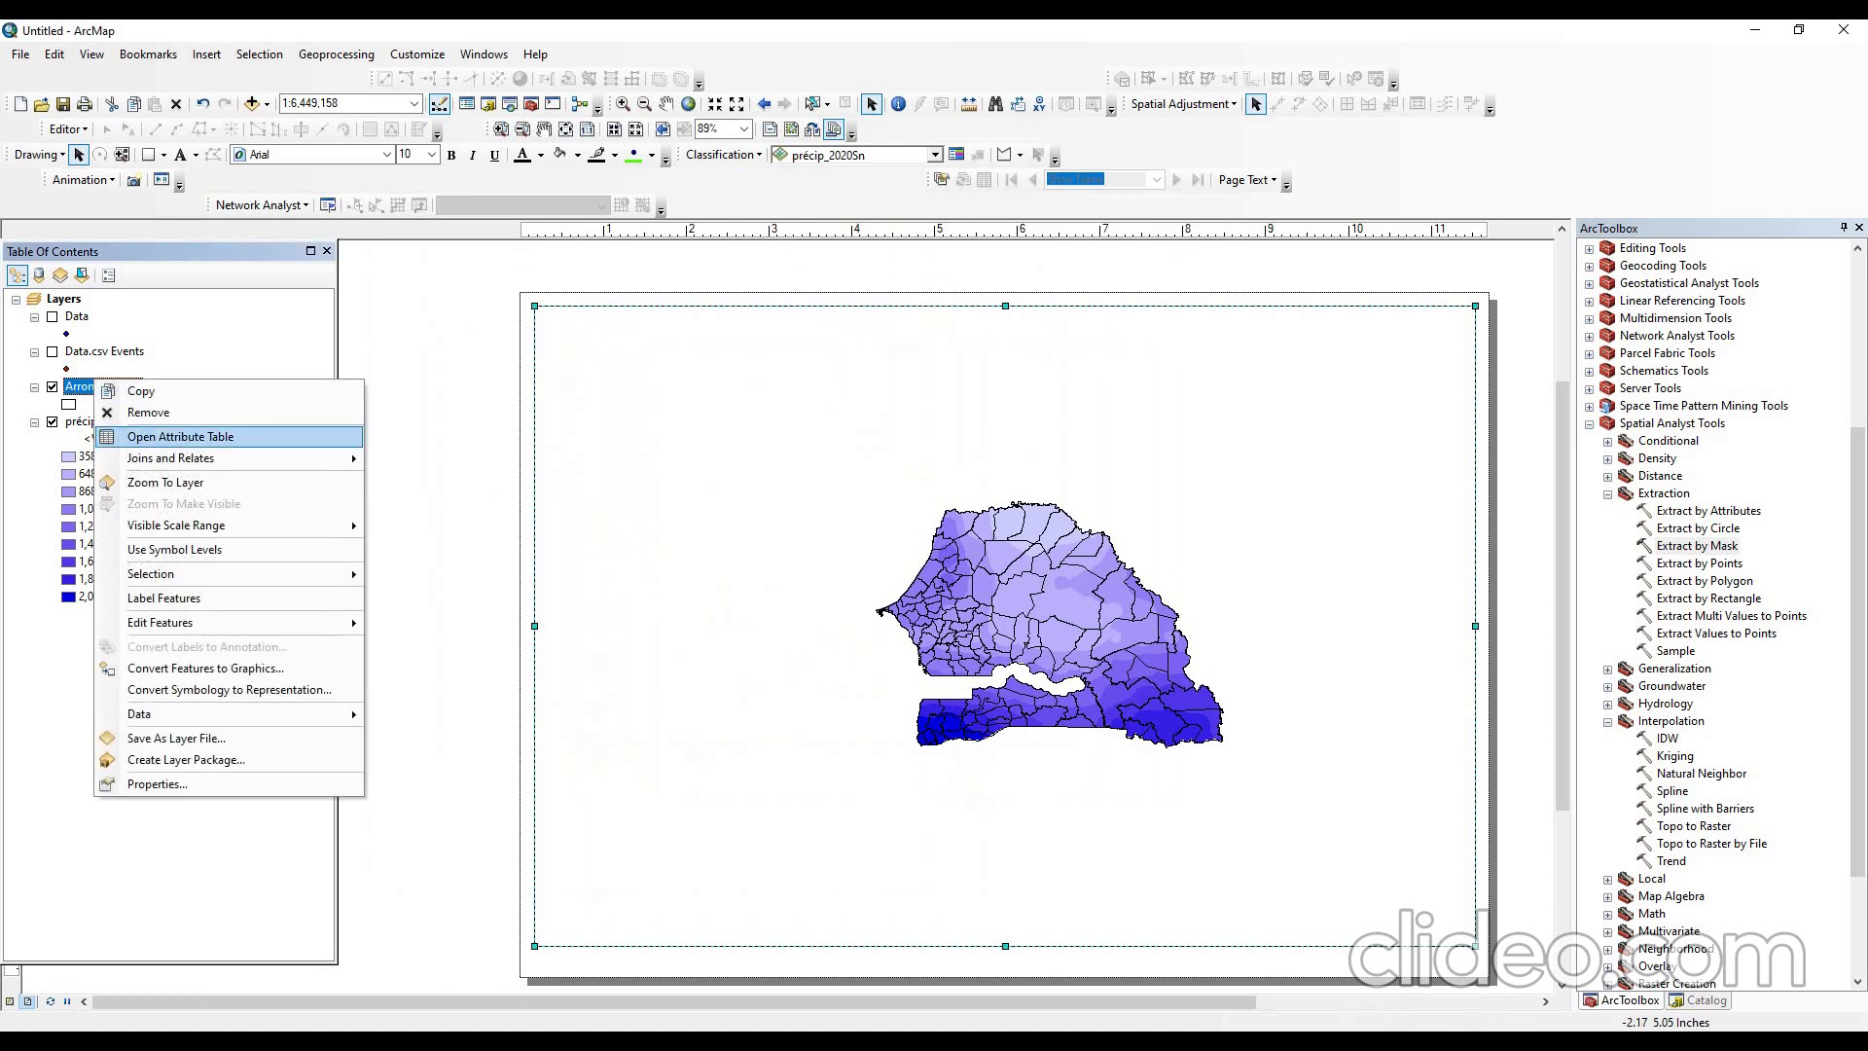
left_click(146, 482)
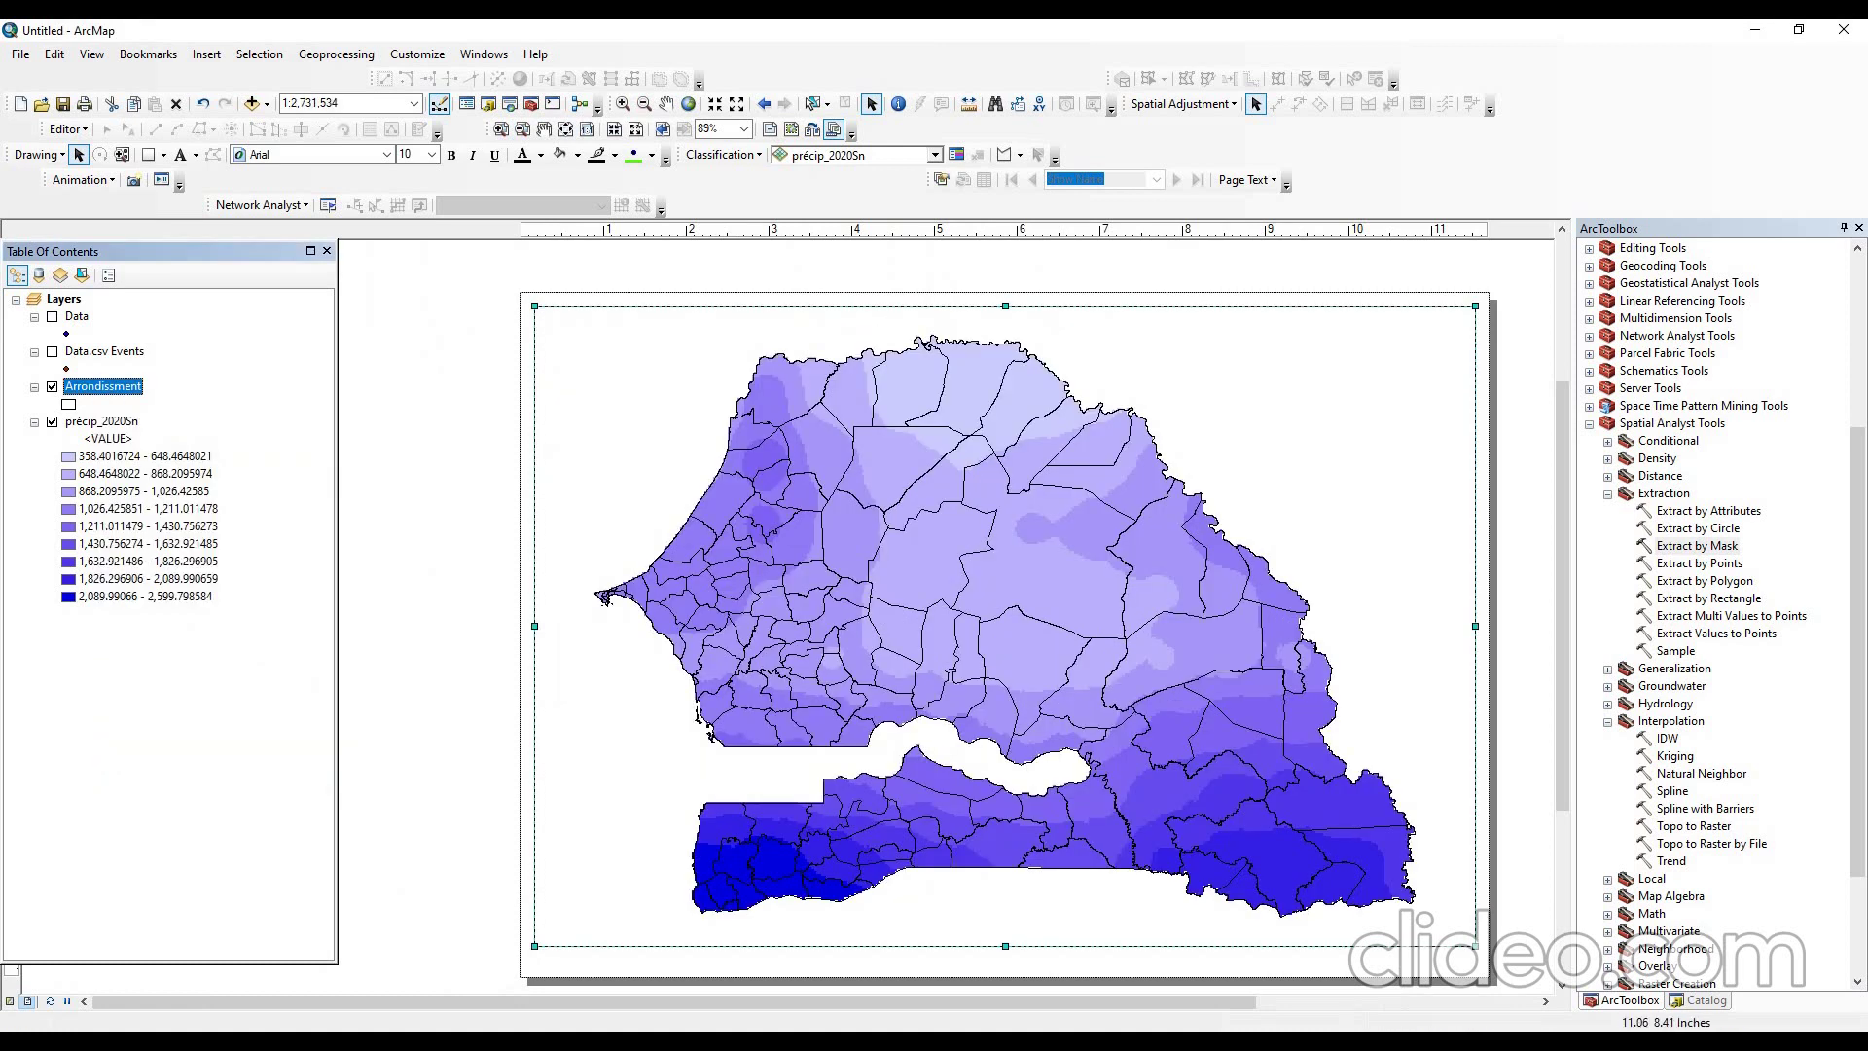
left_click(1430, 256)
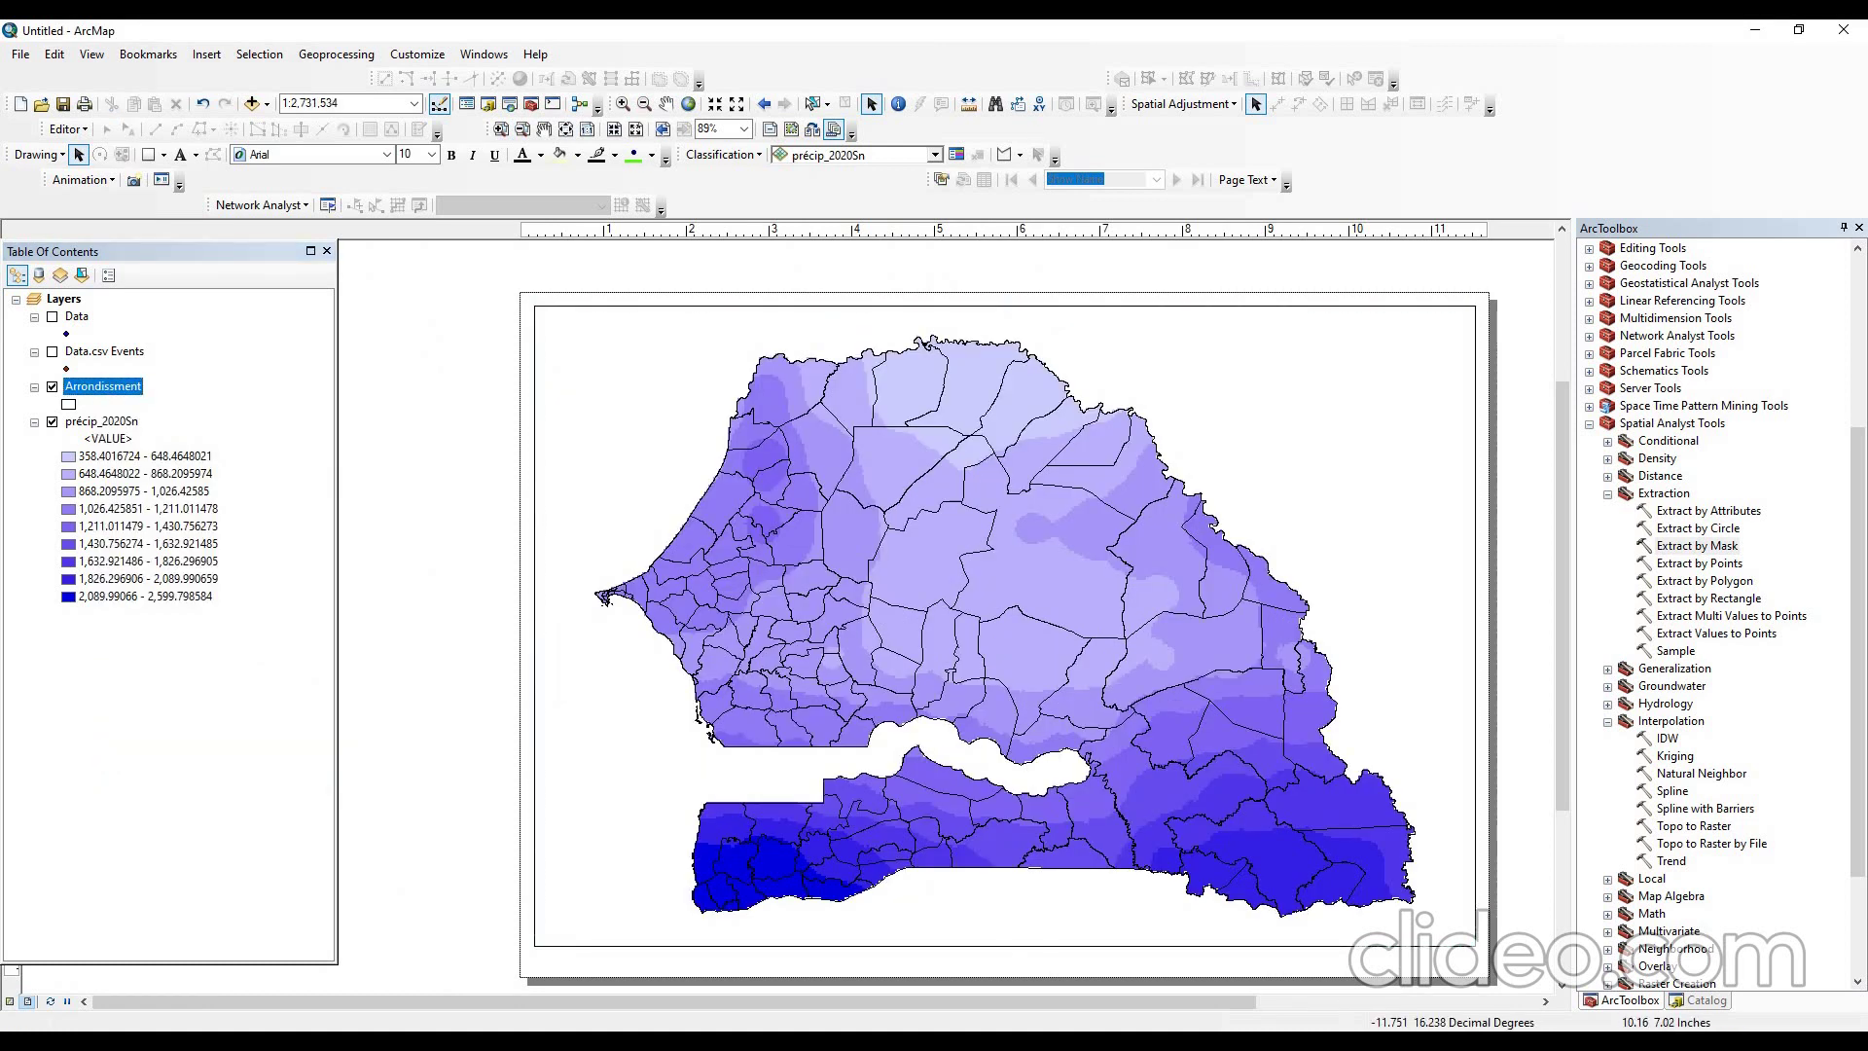
- Insert the ESRI North 6 north arrow and place it in the upper-right corner of the map page
left_click(206, 54)
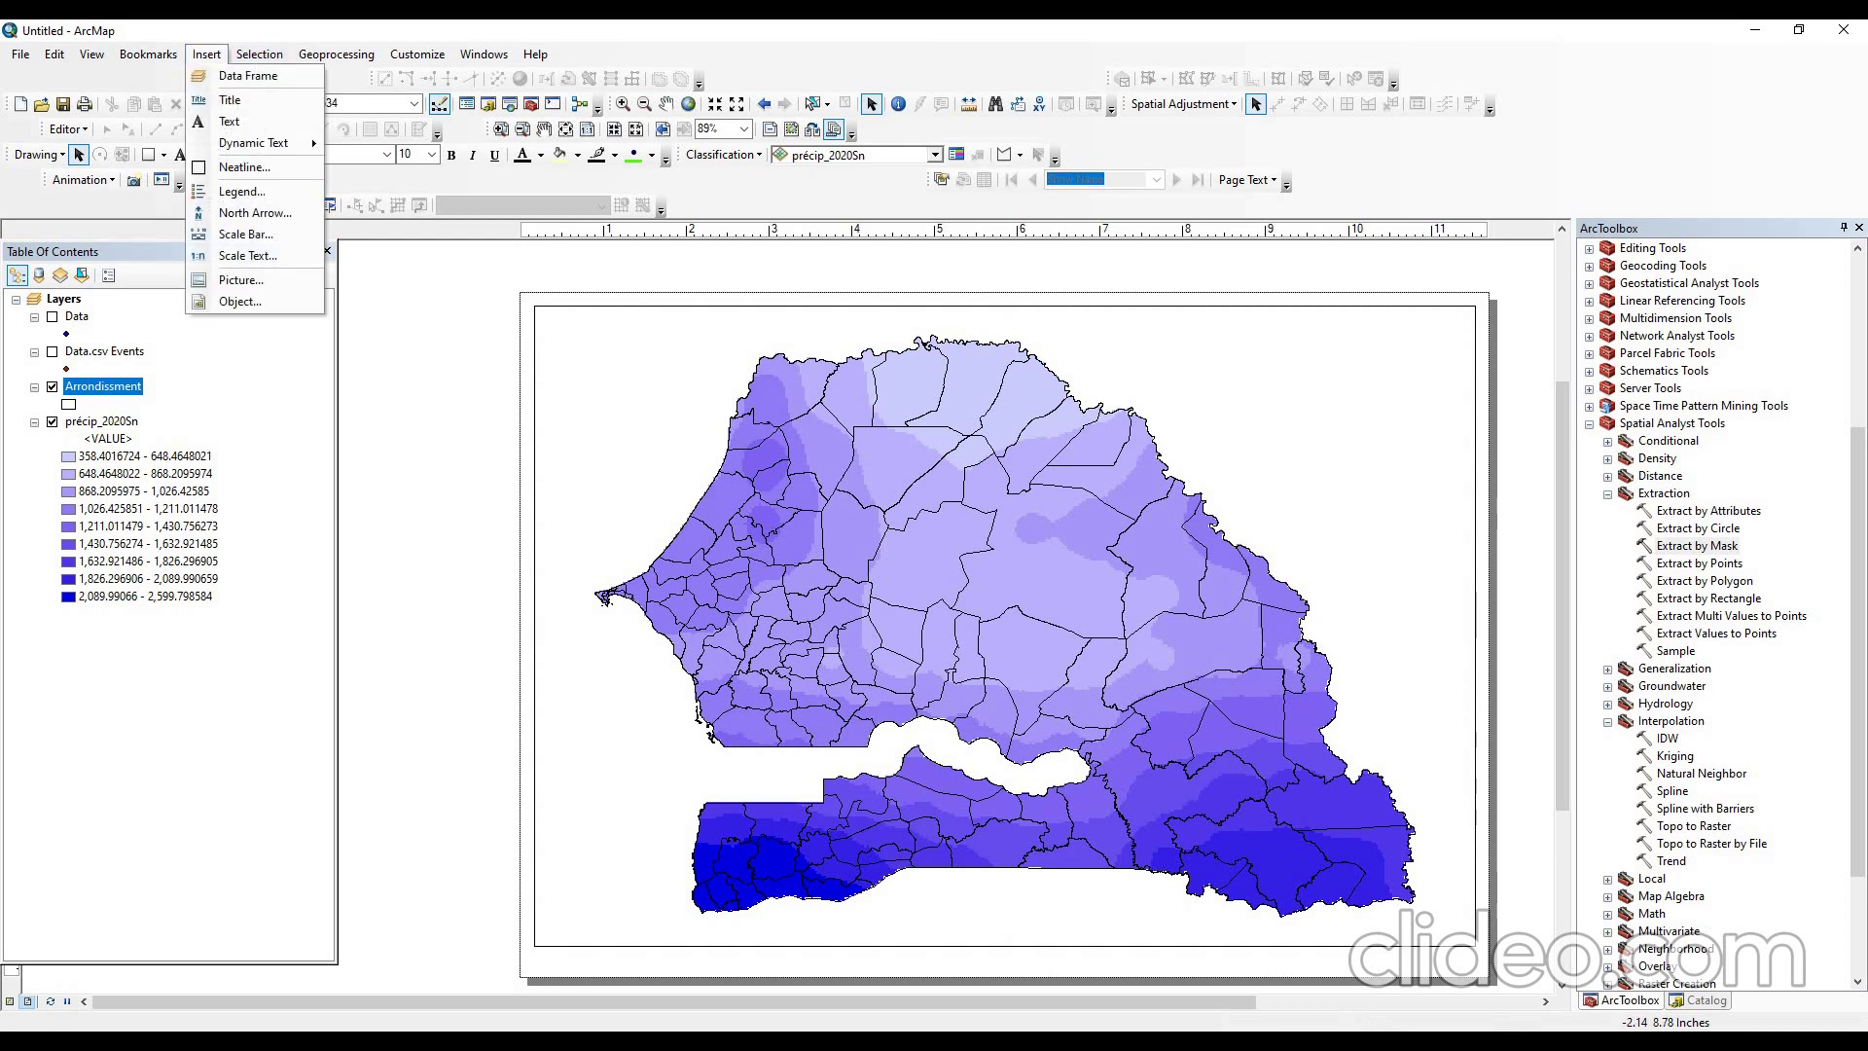
left_click(255, 212)
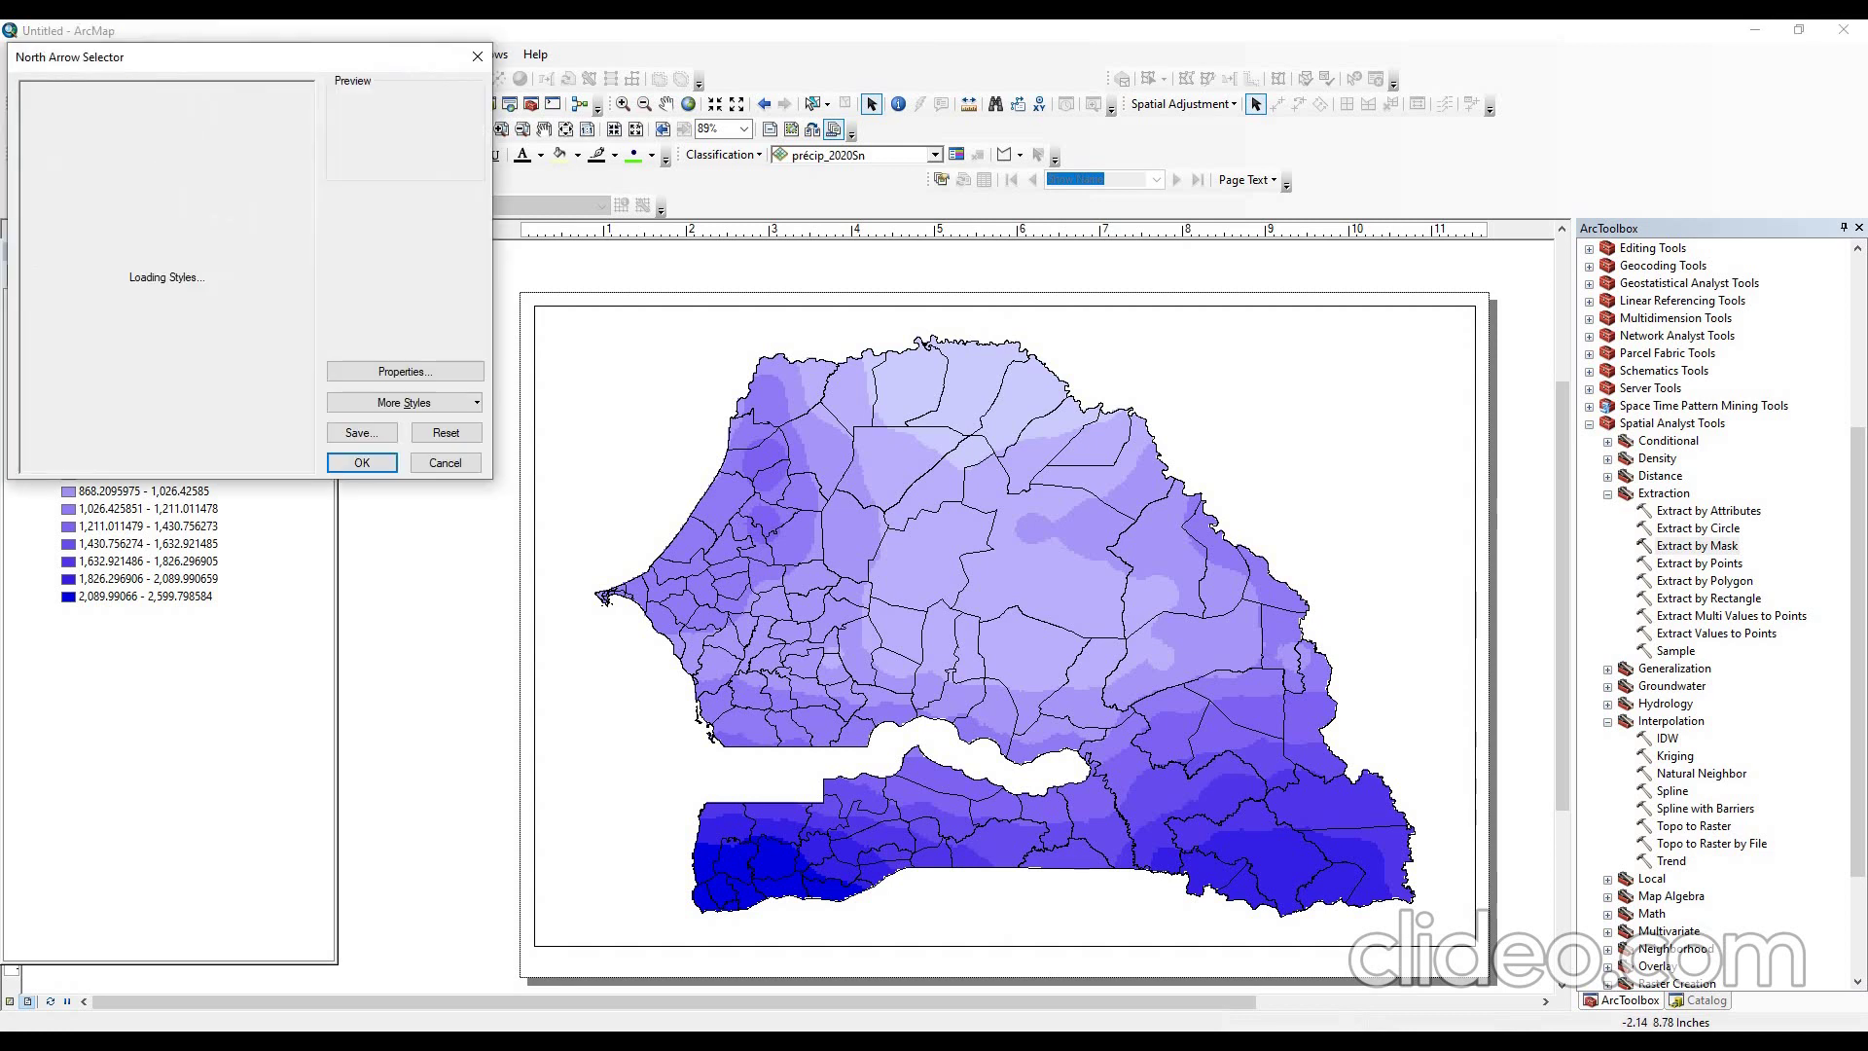
left_click(243, 241)
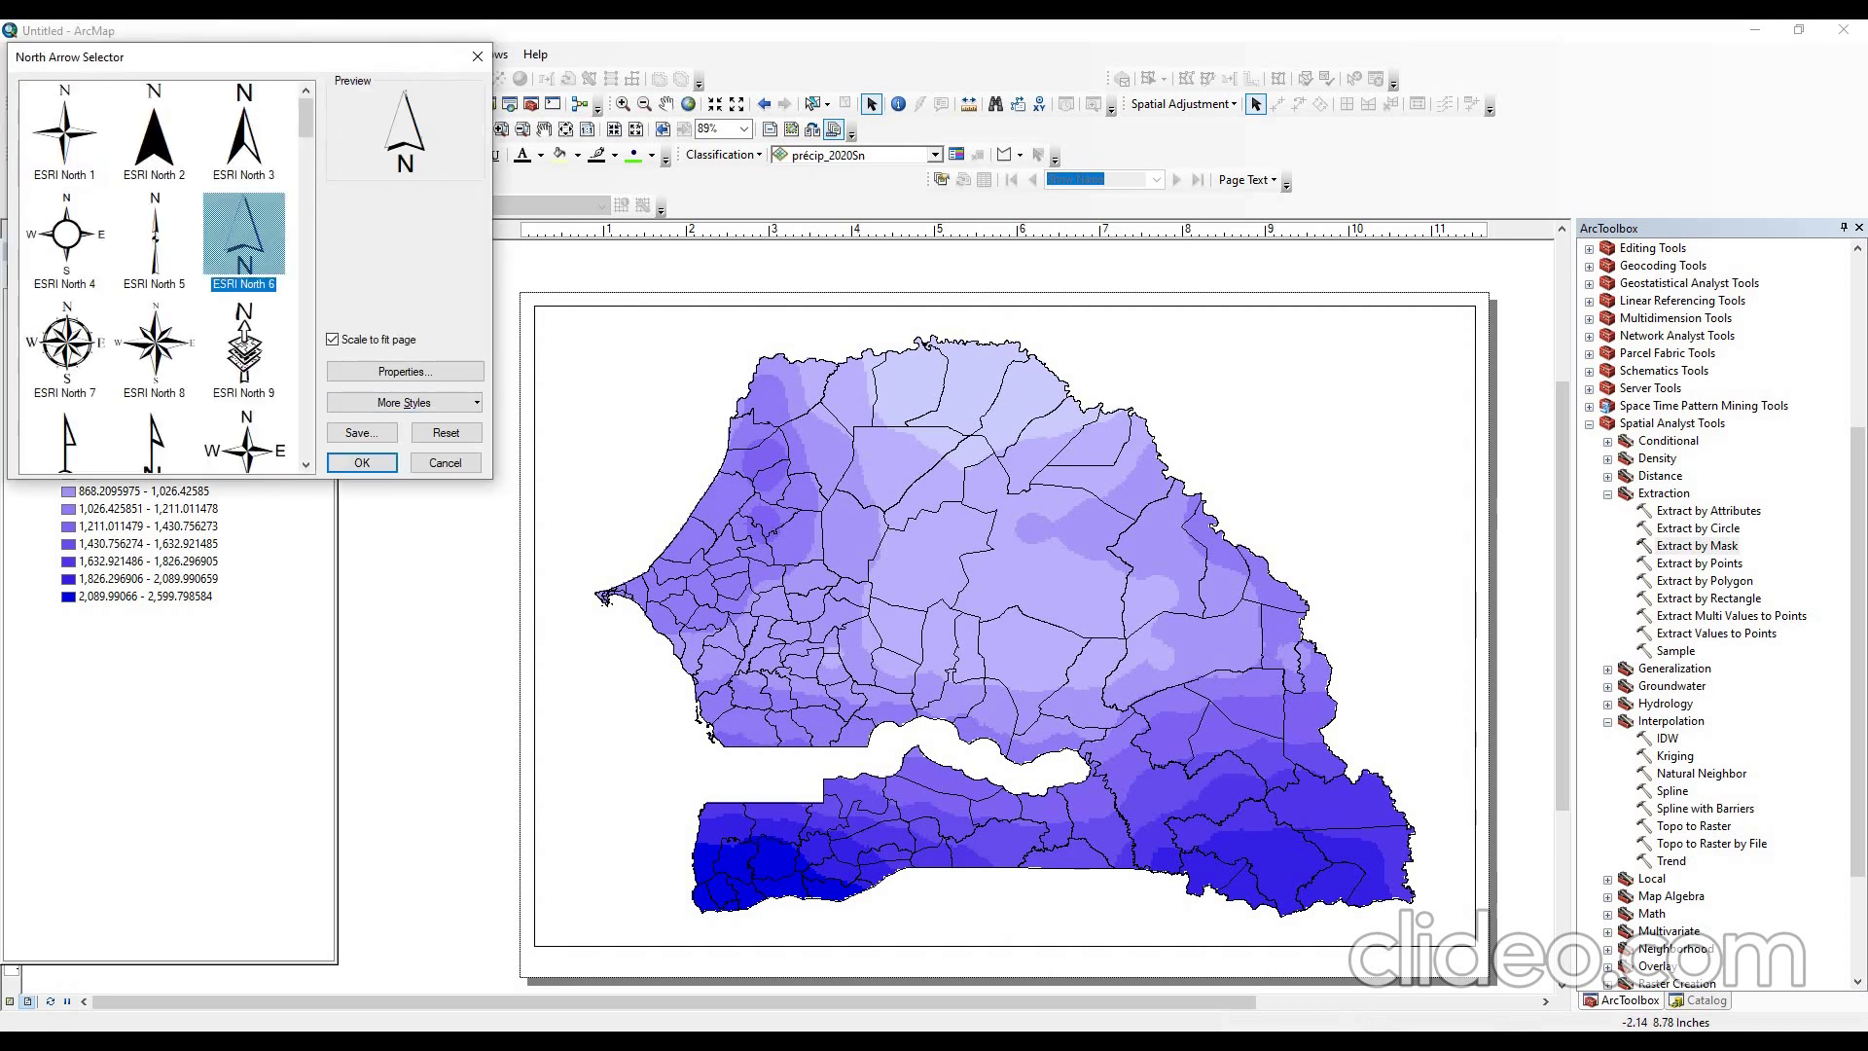
left_click(361, 462)
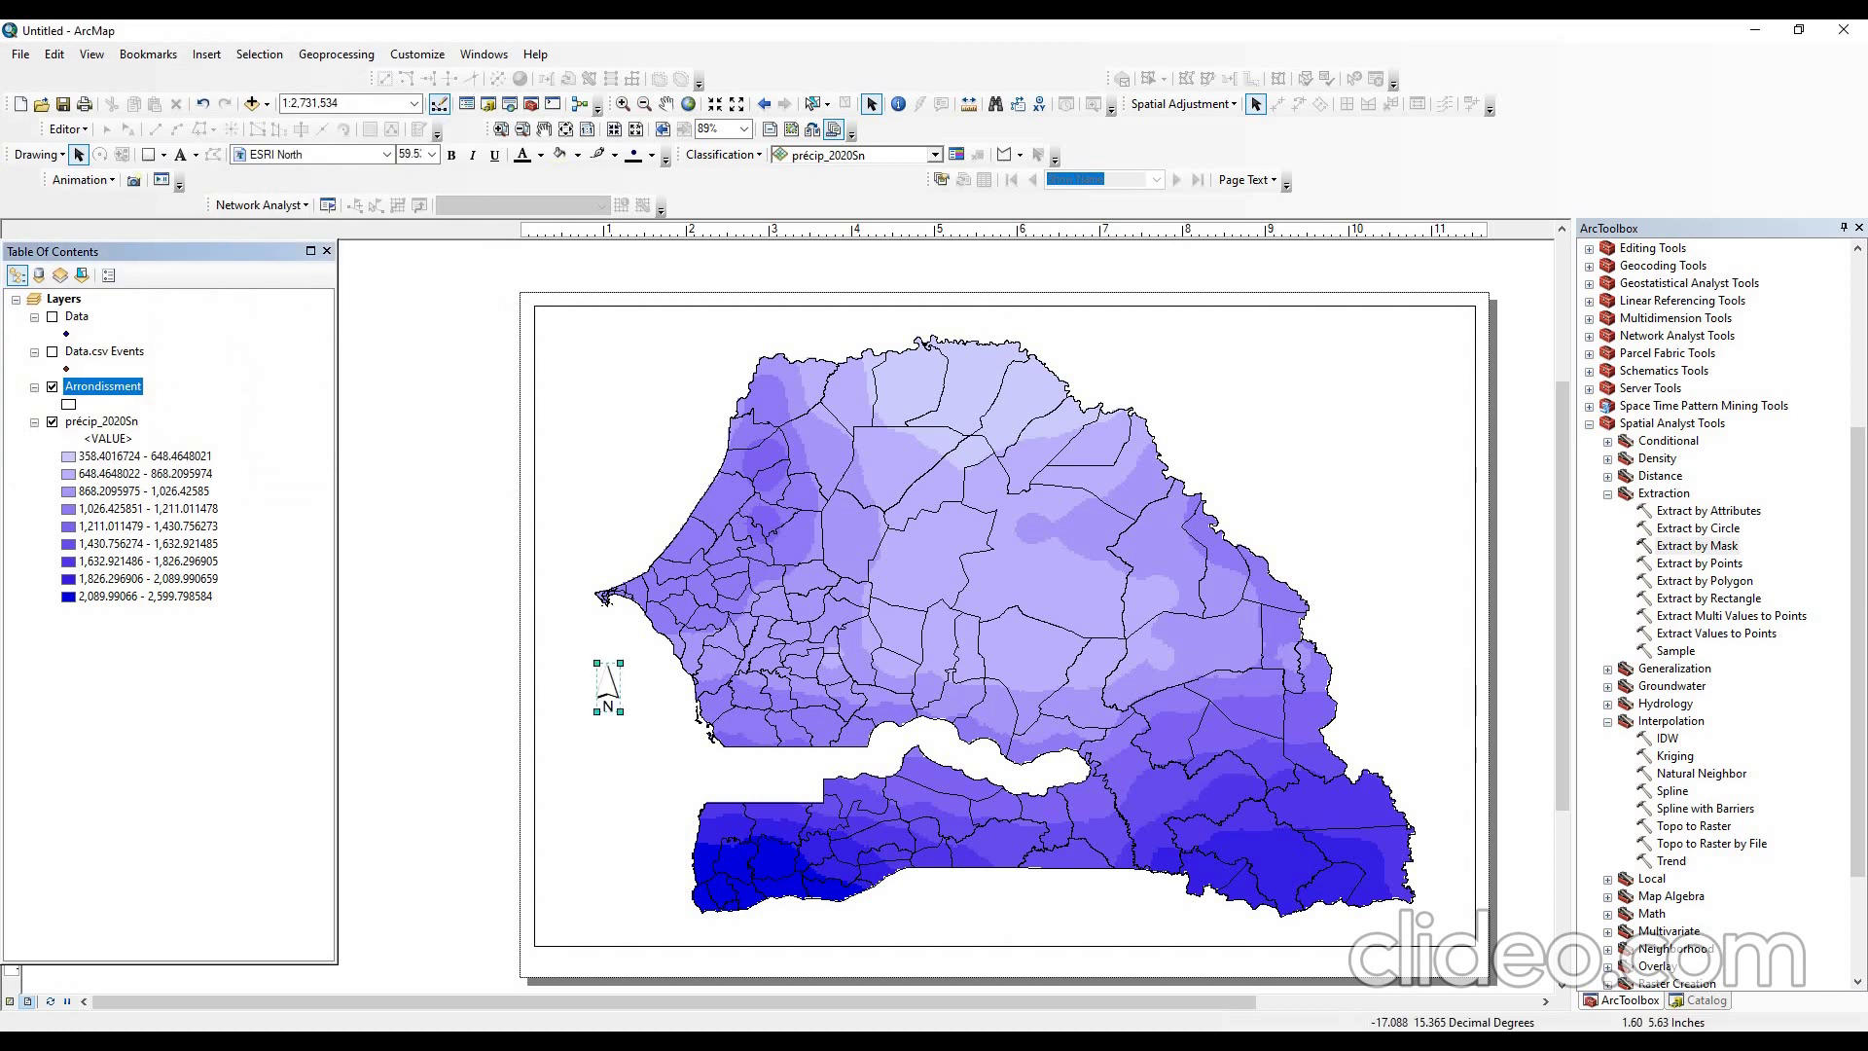
left_click_drag(609, 686, 1405, 351)
key("Escape")
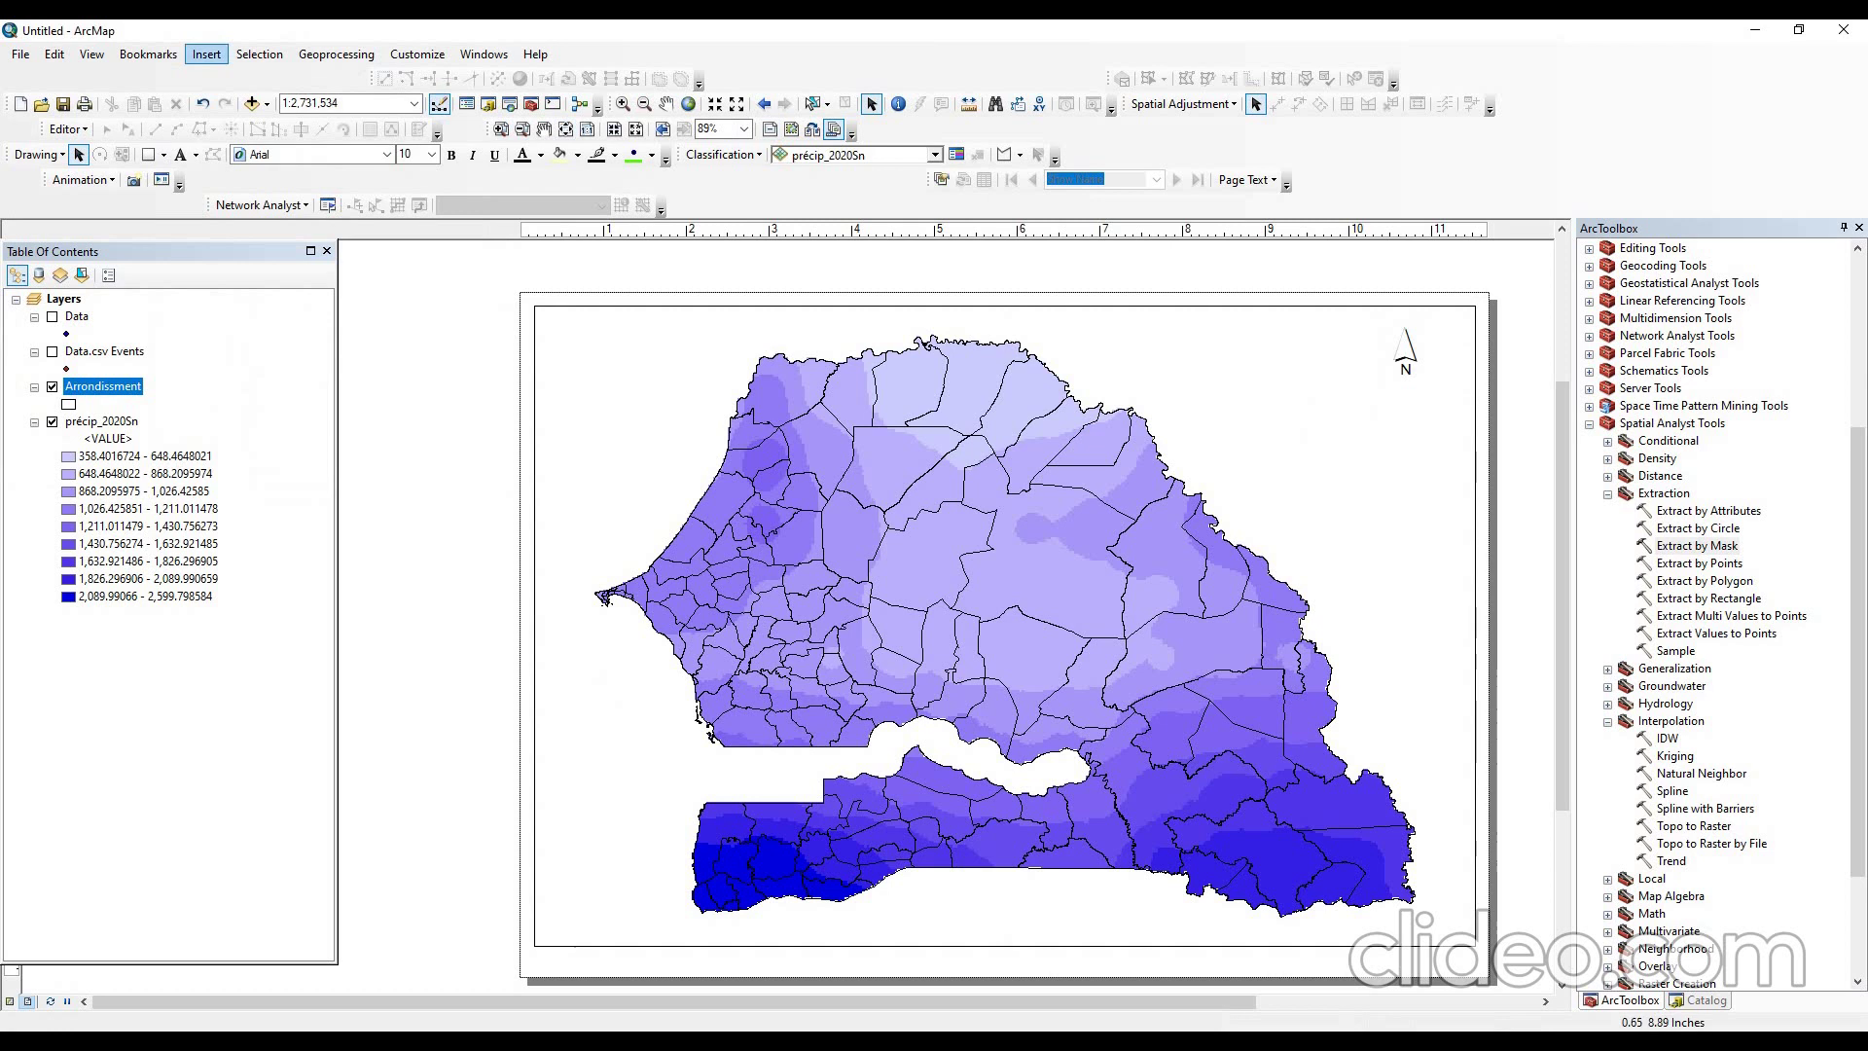
- Start a one-column legend titled Légende that includes the Arrondissment and précip_2020Sn layers
left_click(206, 54)
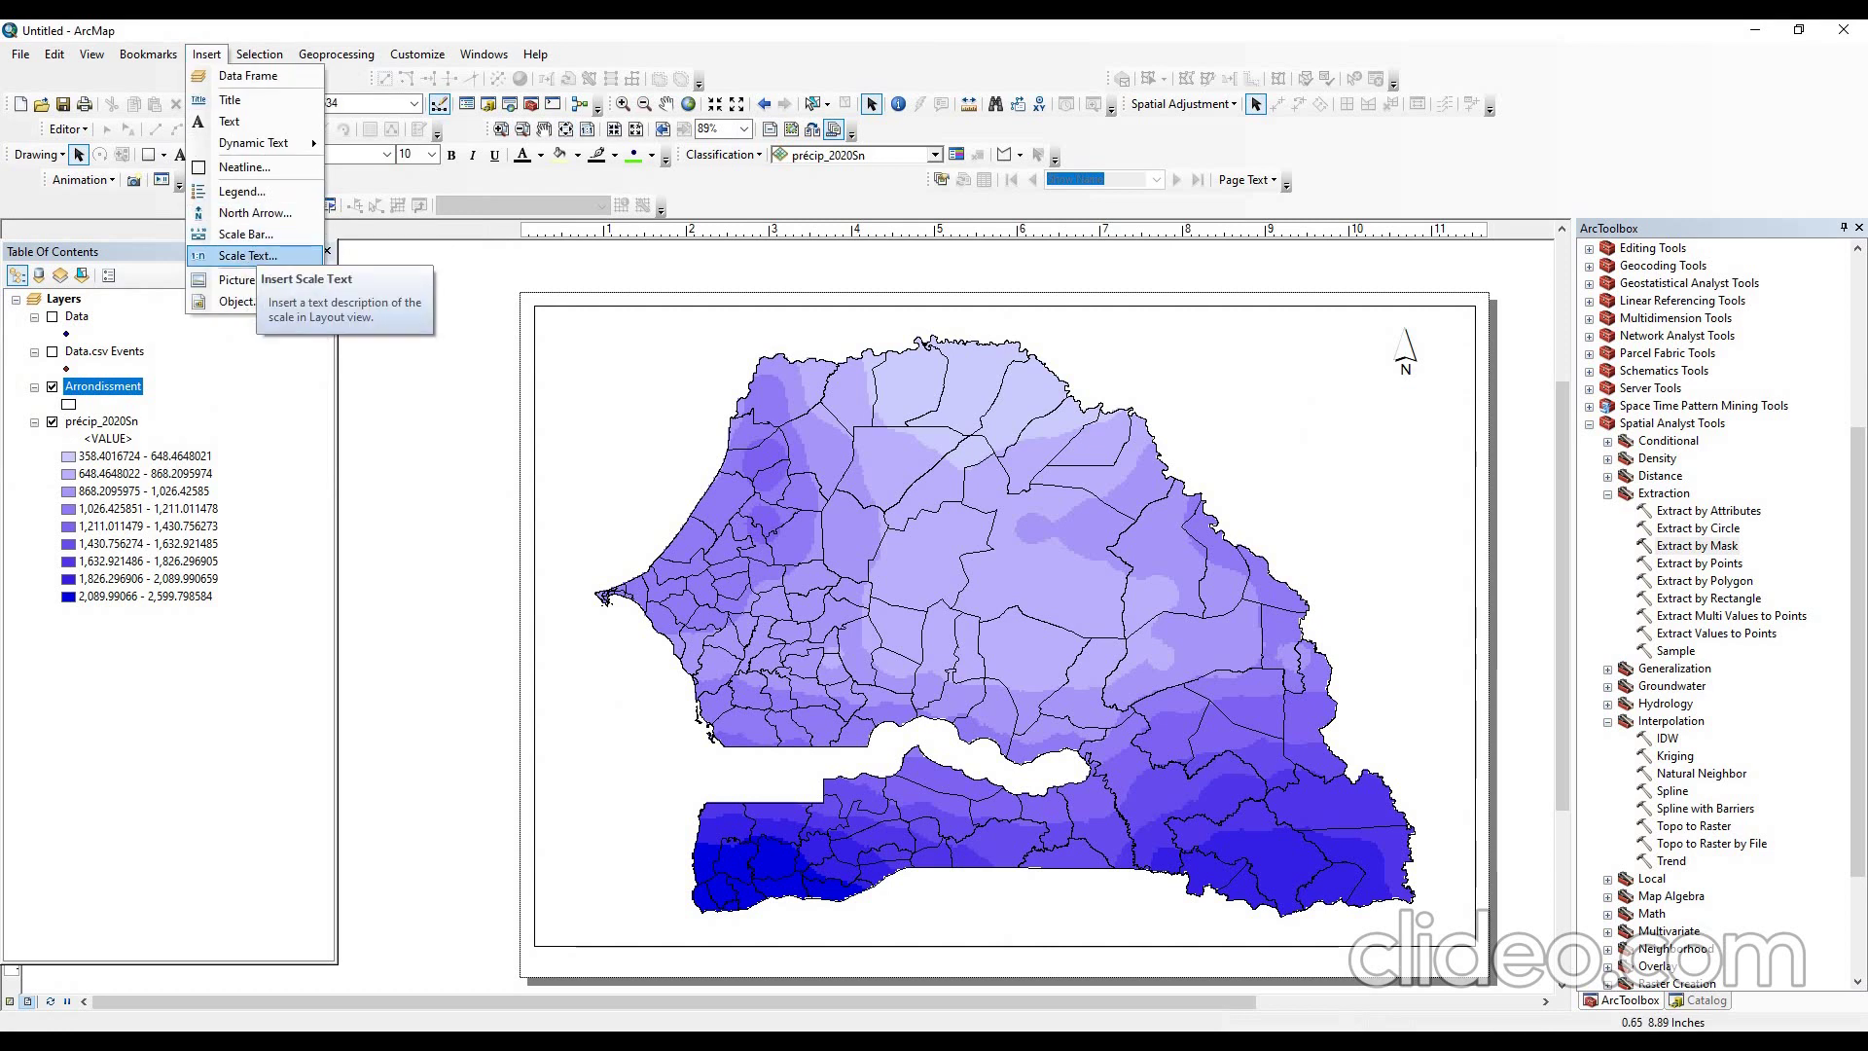
left_click(241, 192)
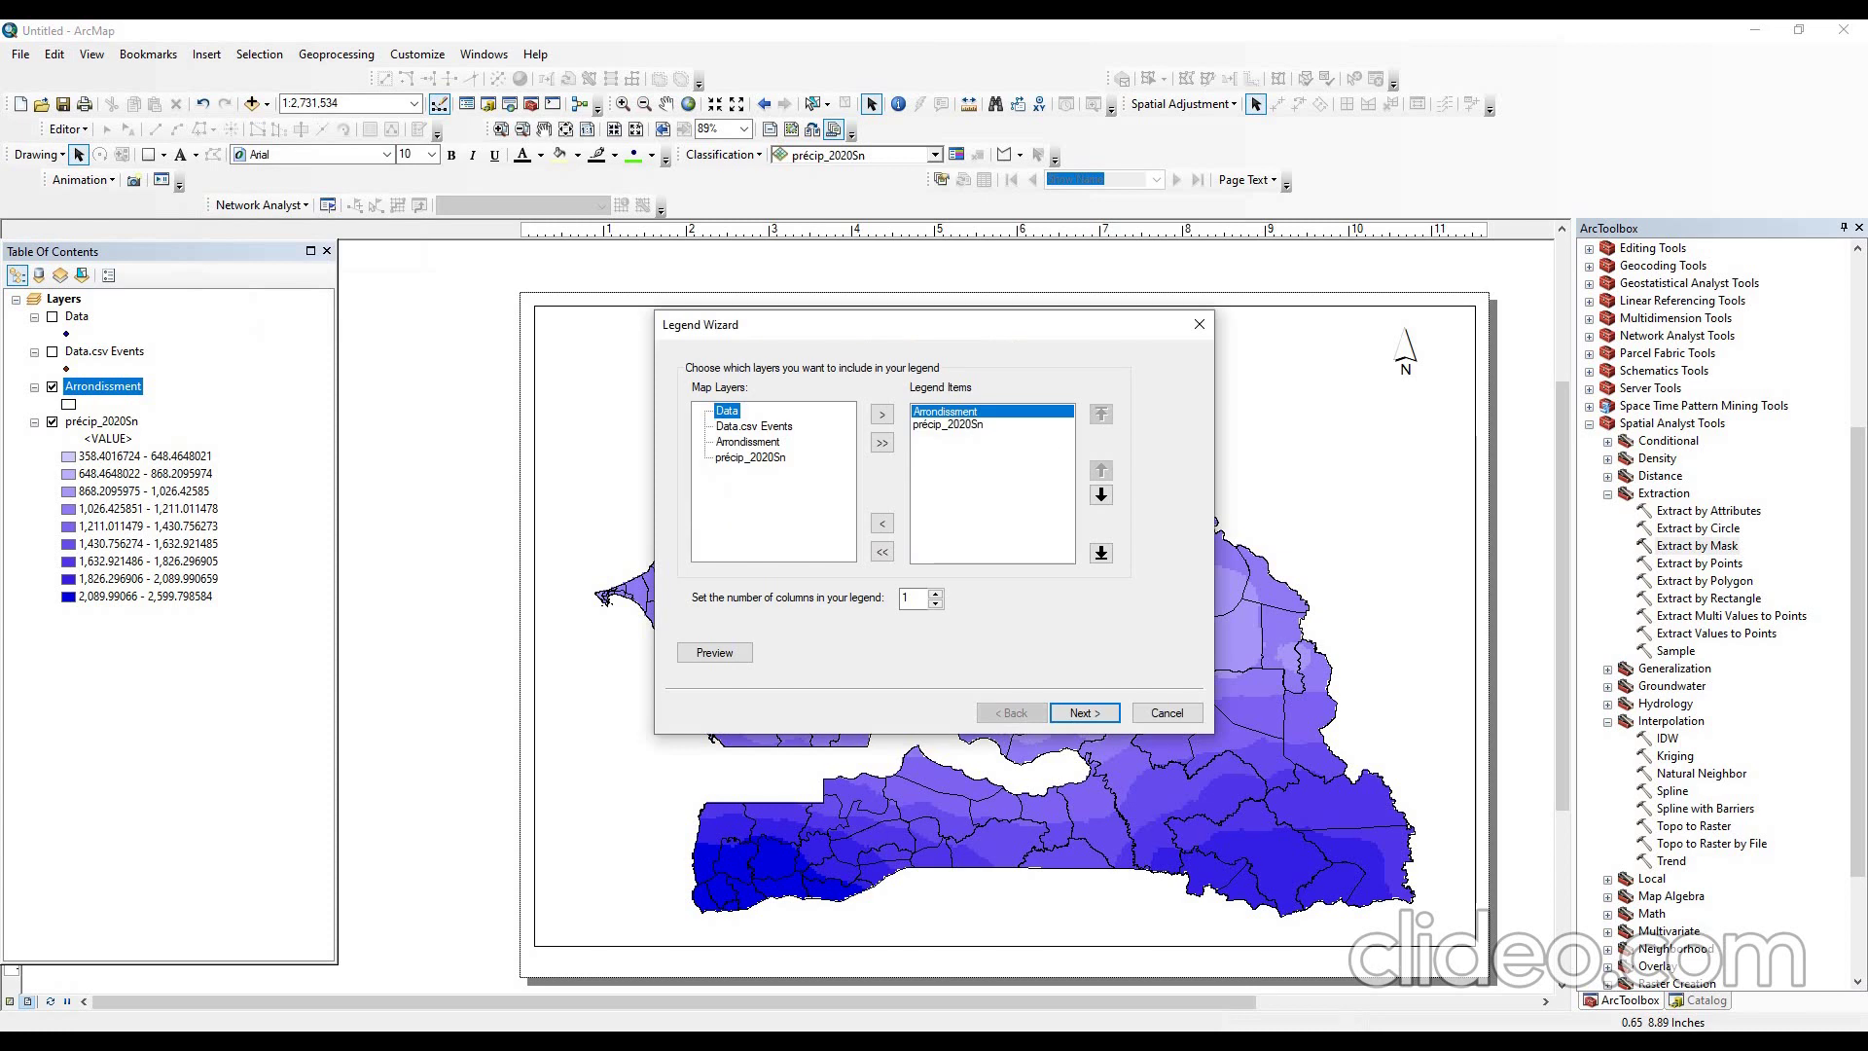
left_click(1083, 713)
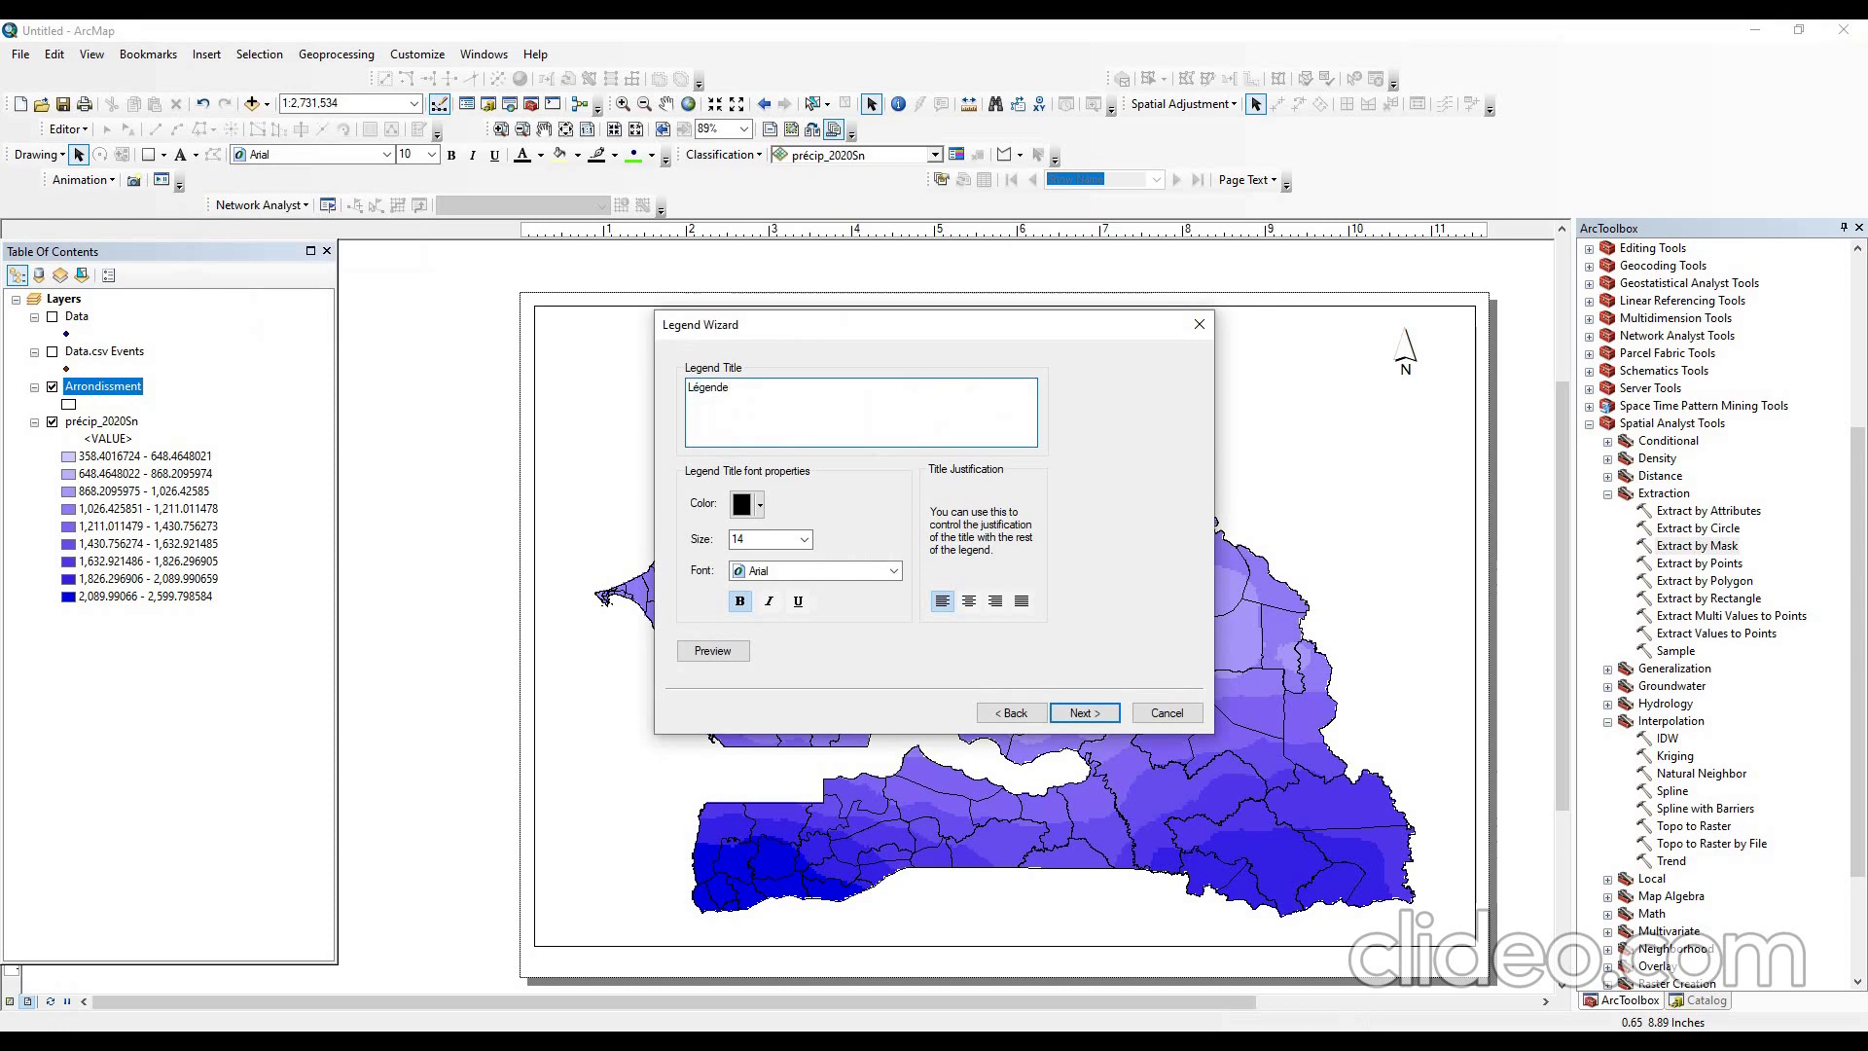
left_click(1084, 712)
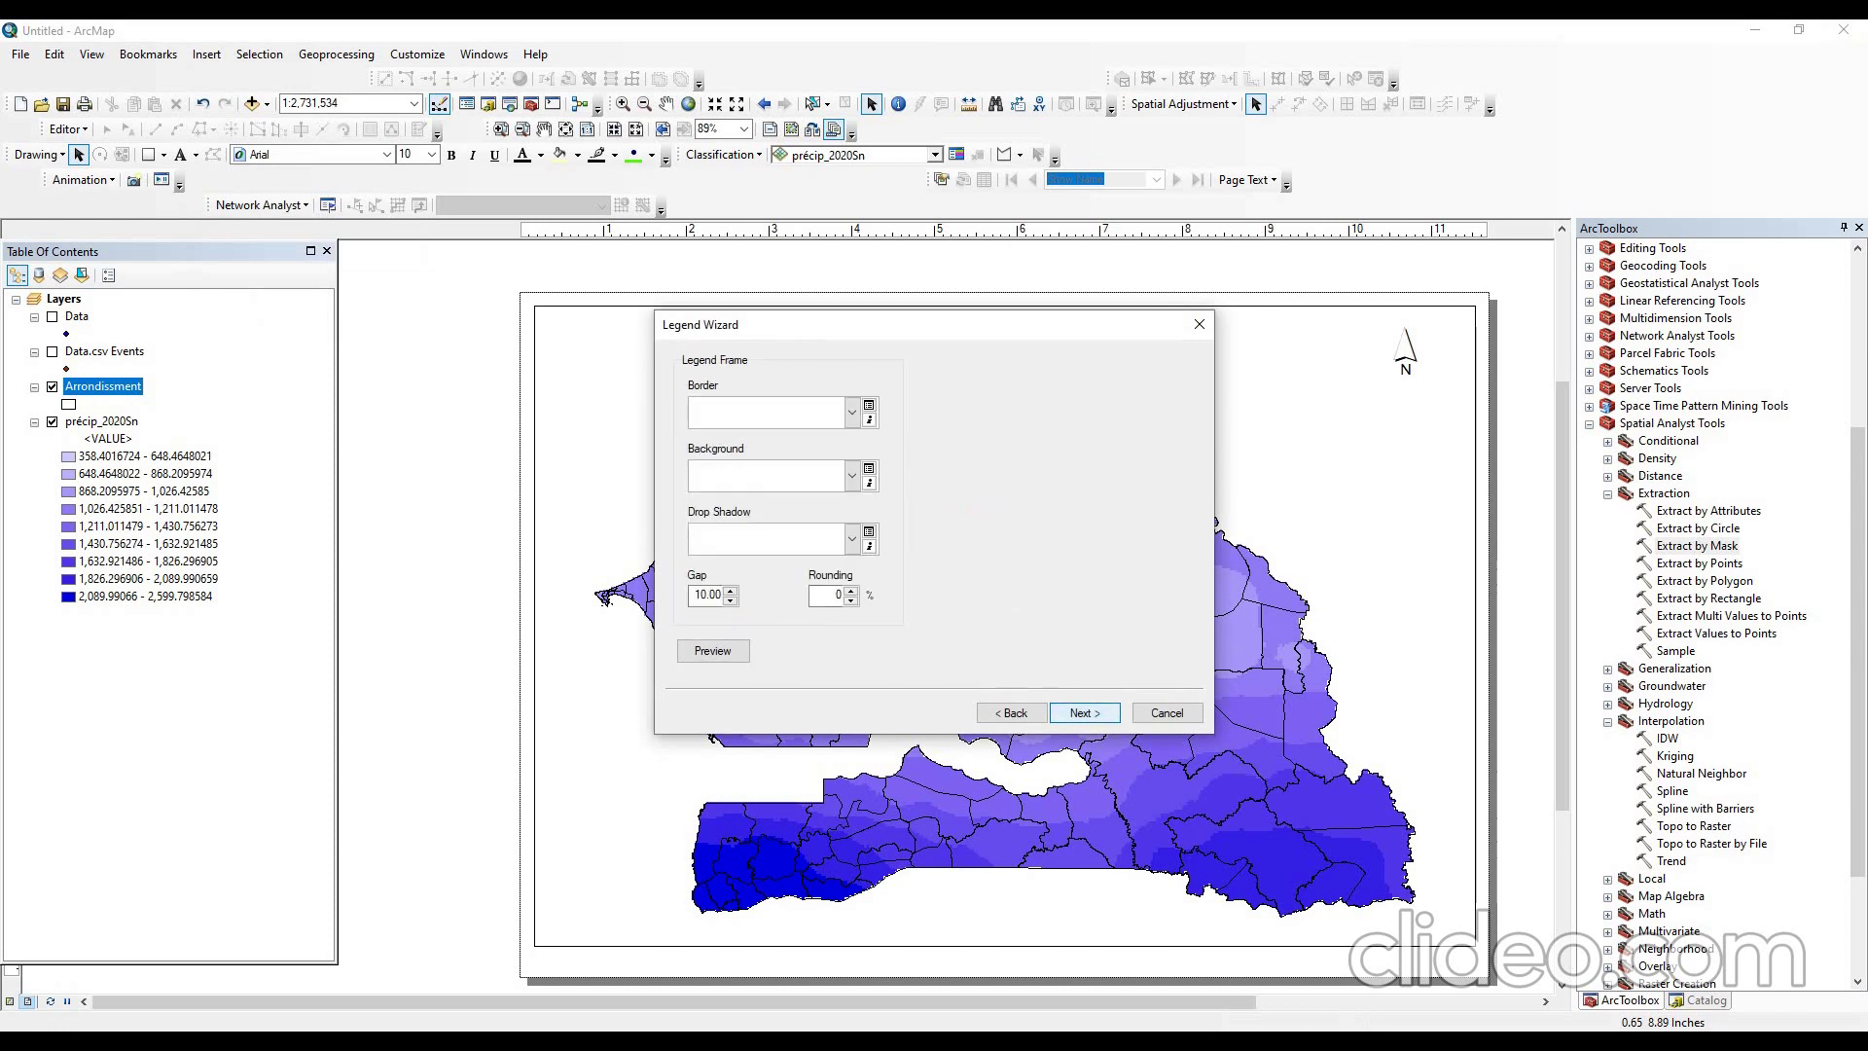
- Give the legend frame a thin line border, finish it with default spacing and place it in the lower-left corner of the map page
left_click(852, 412)
left_click(718, 467)
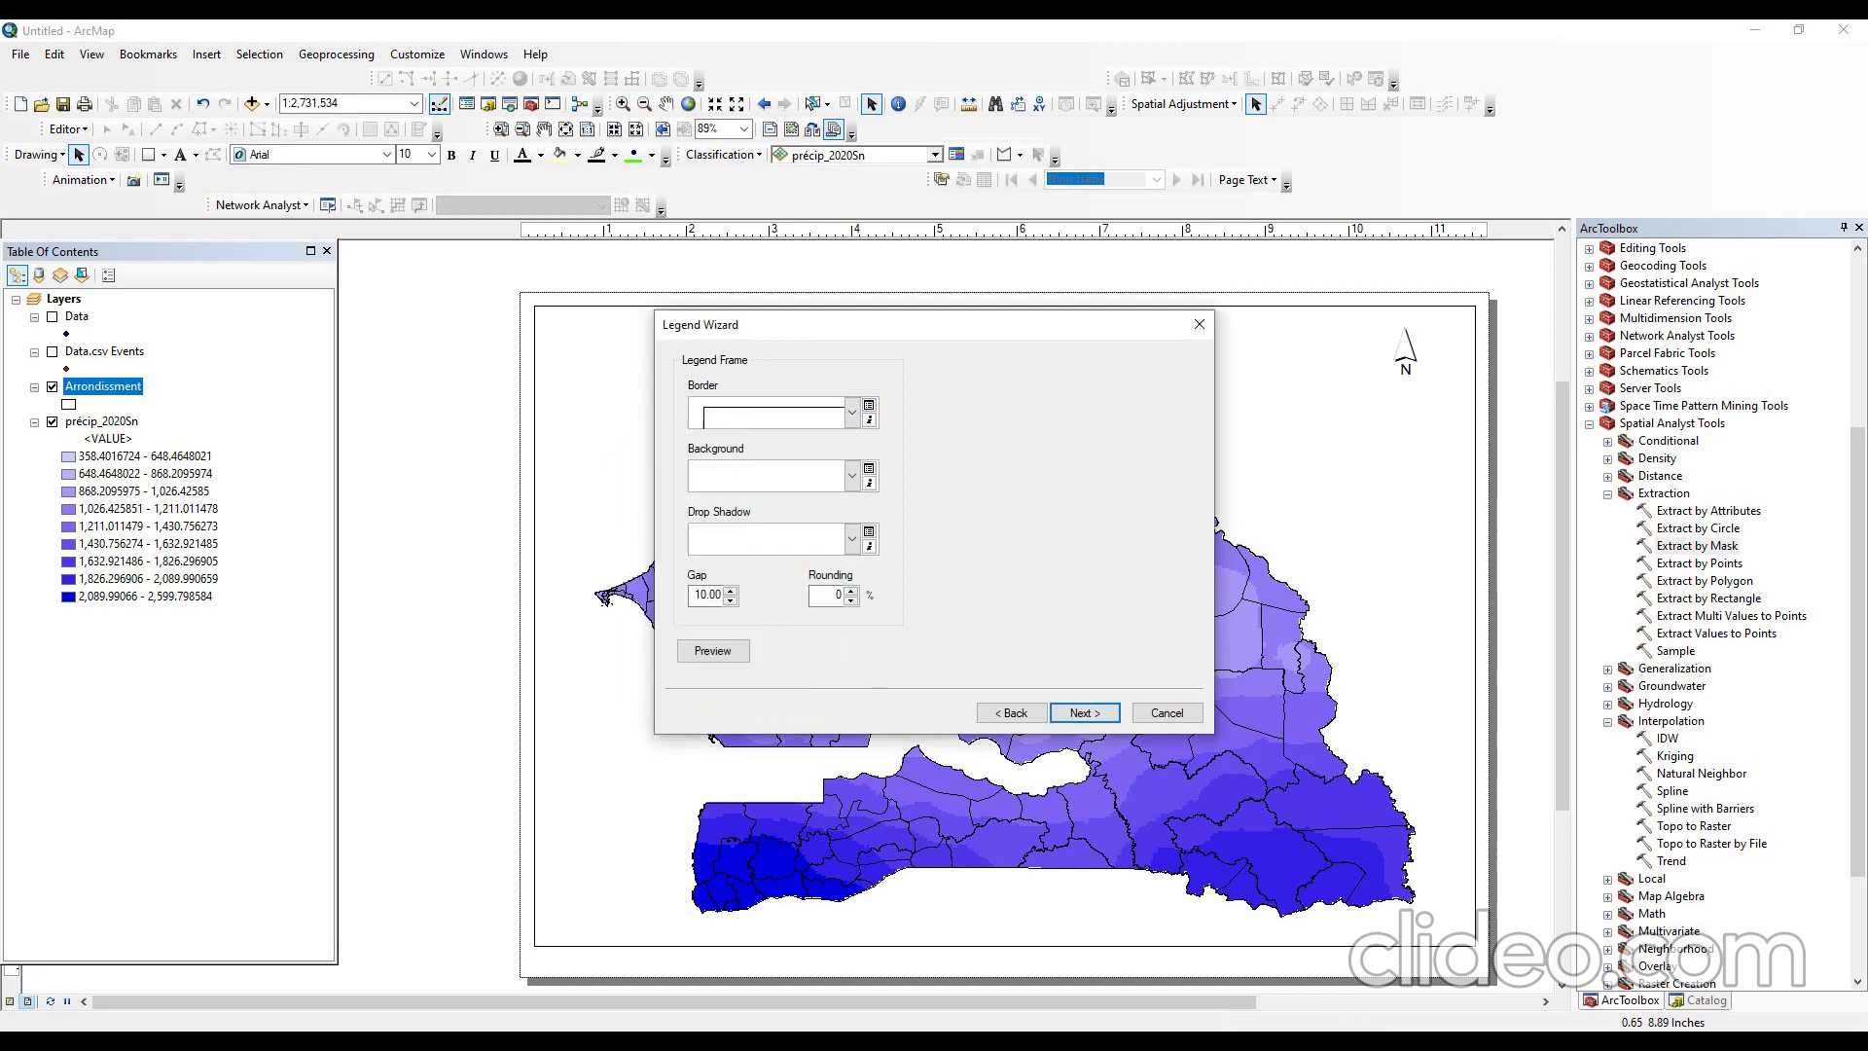
left_click(1084, 712)
left_click(1084, 712)
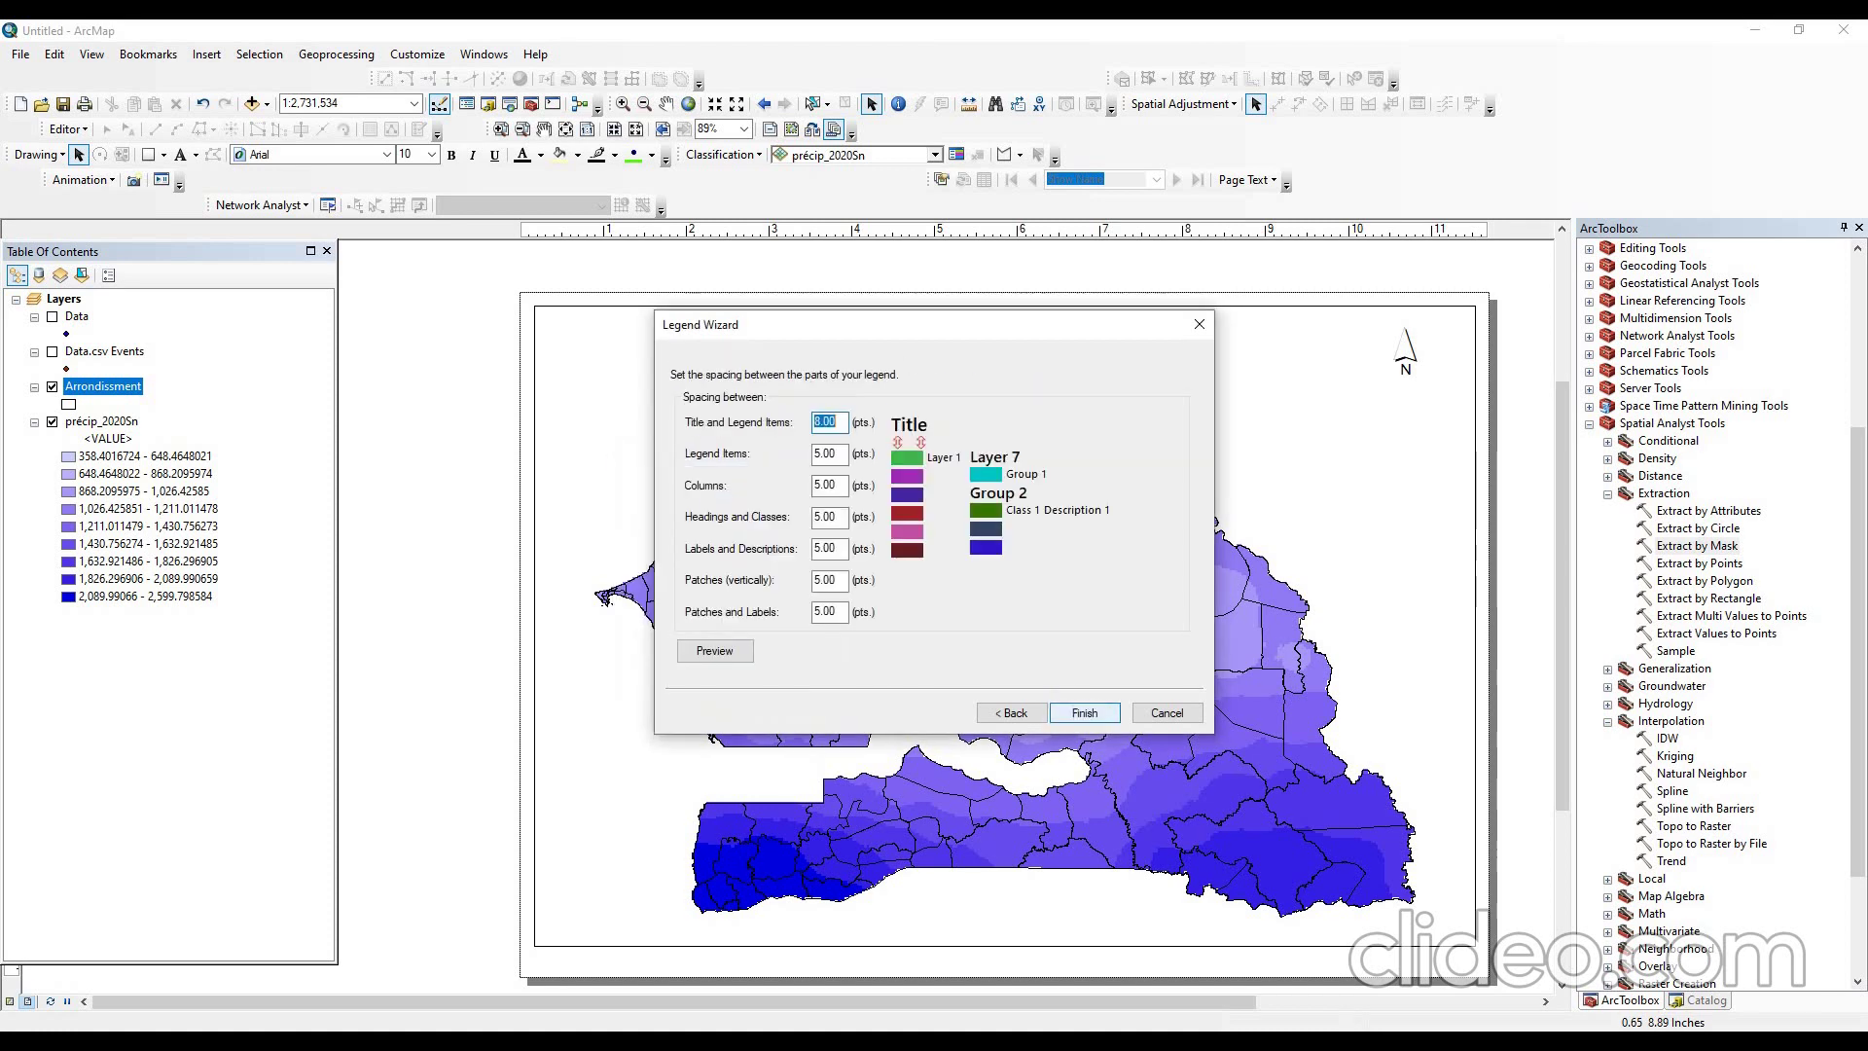
left_click(1084, 712)
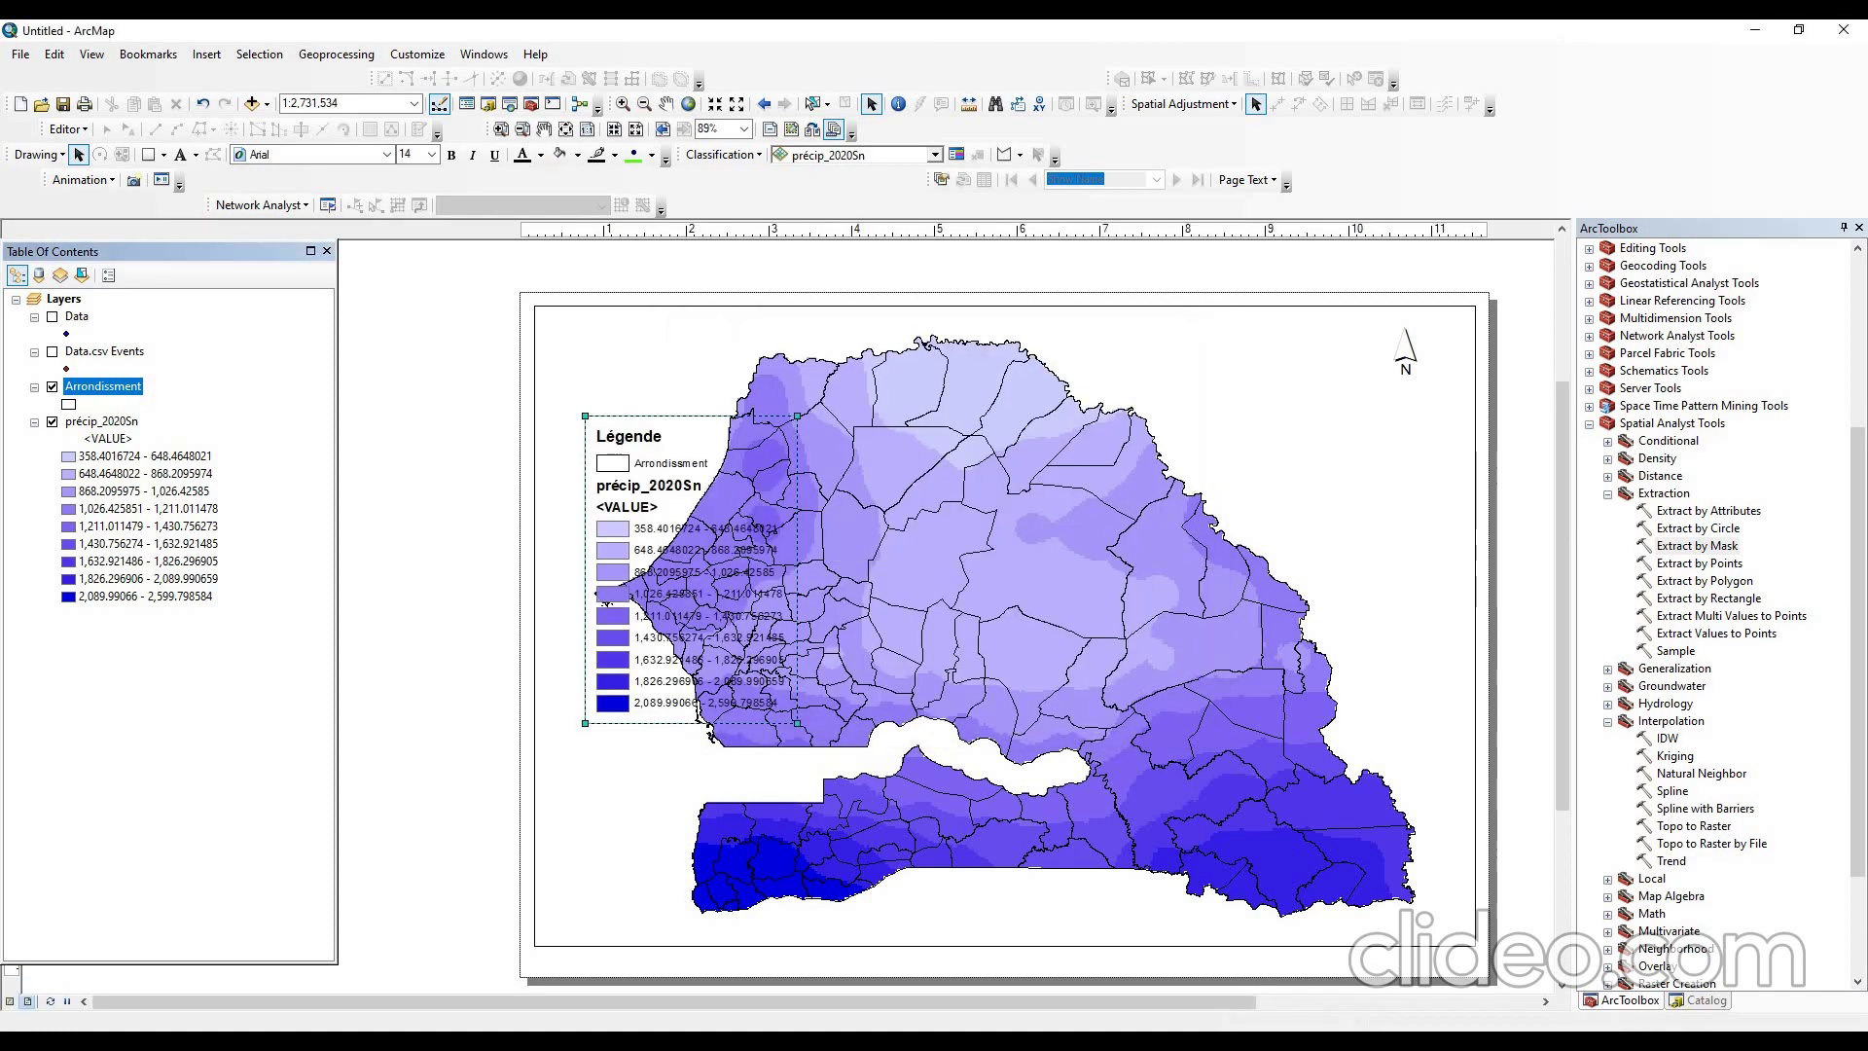
left_click_drag(605, 596, 563, 809)
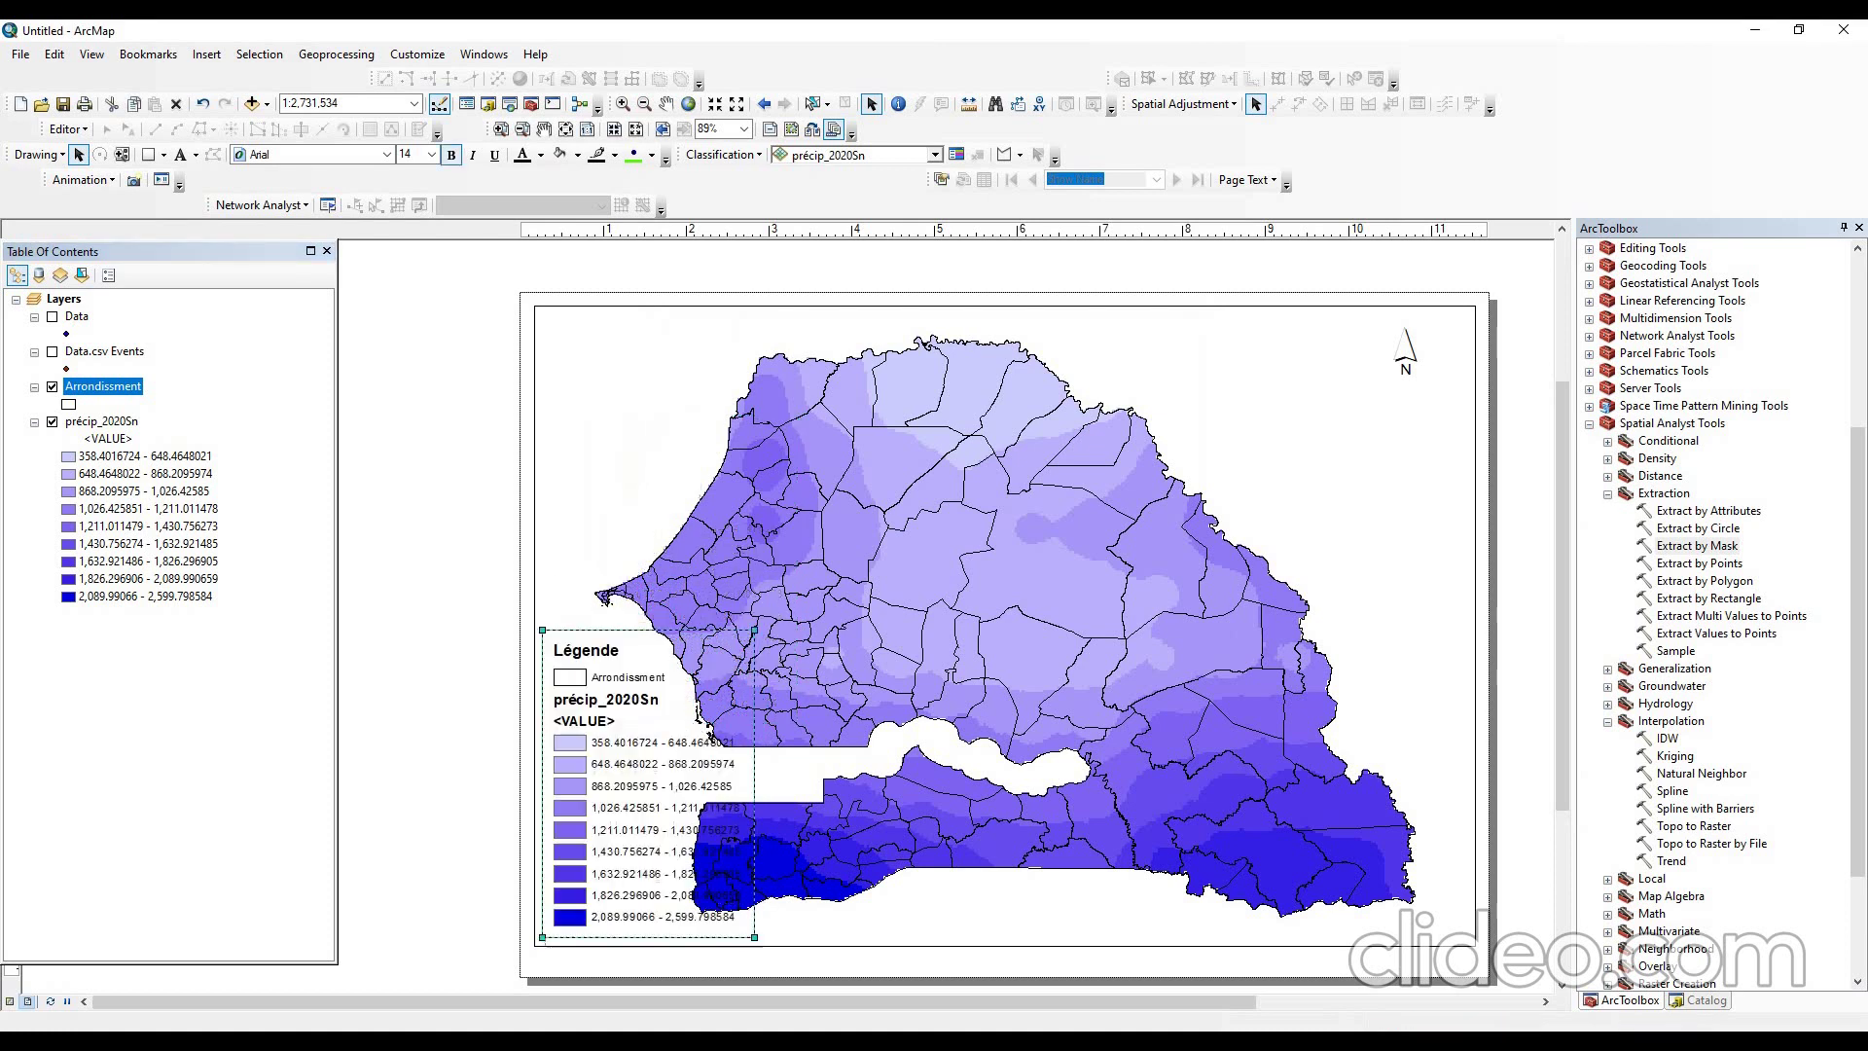
- Shift the Senegal map right and slightly up within its frame and shrink the legend so the two no longer overlap
left_click(666, 103)
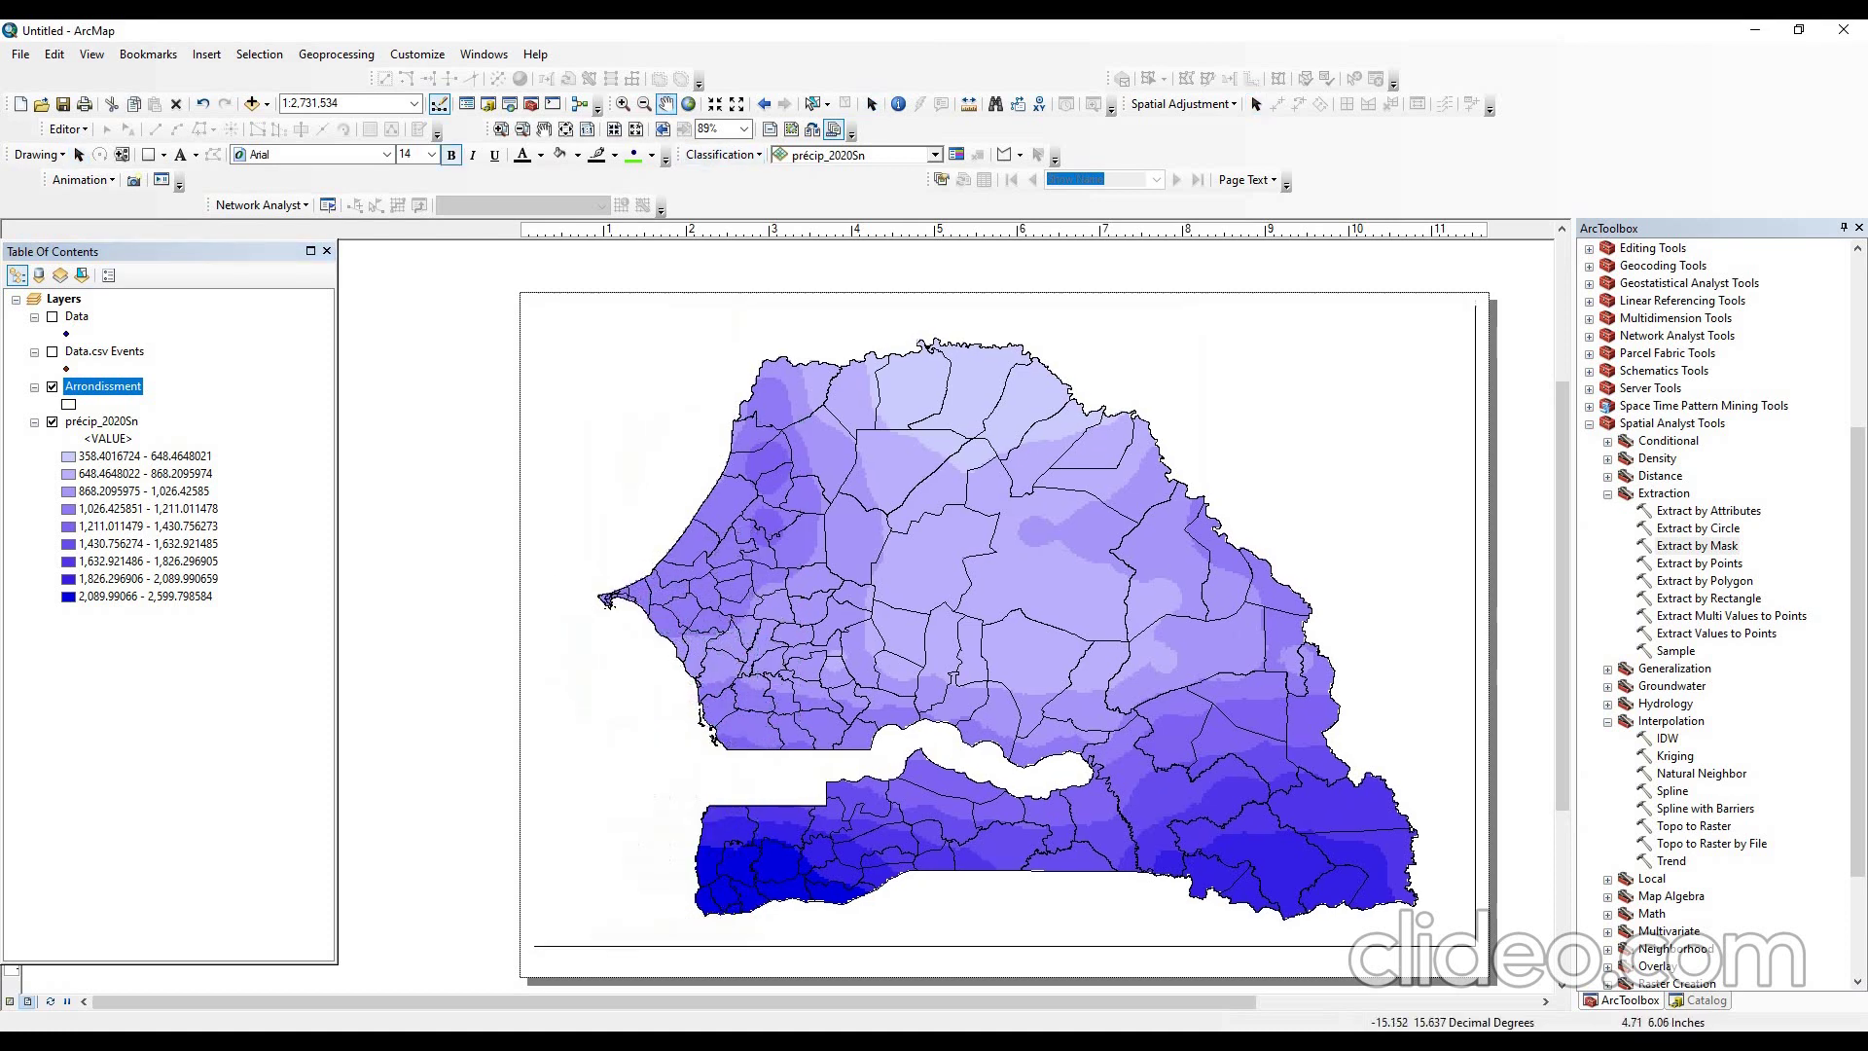
left_click_drag(914, 474, 962, 479)
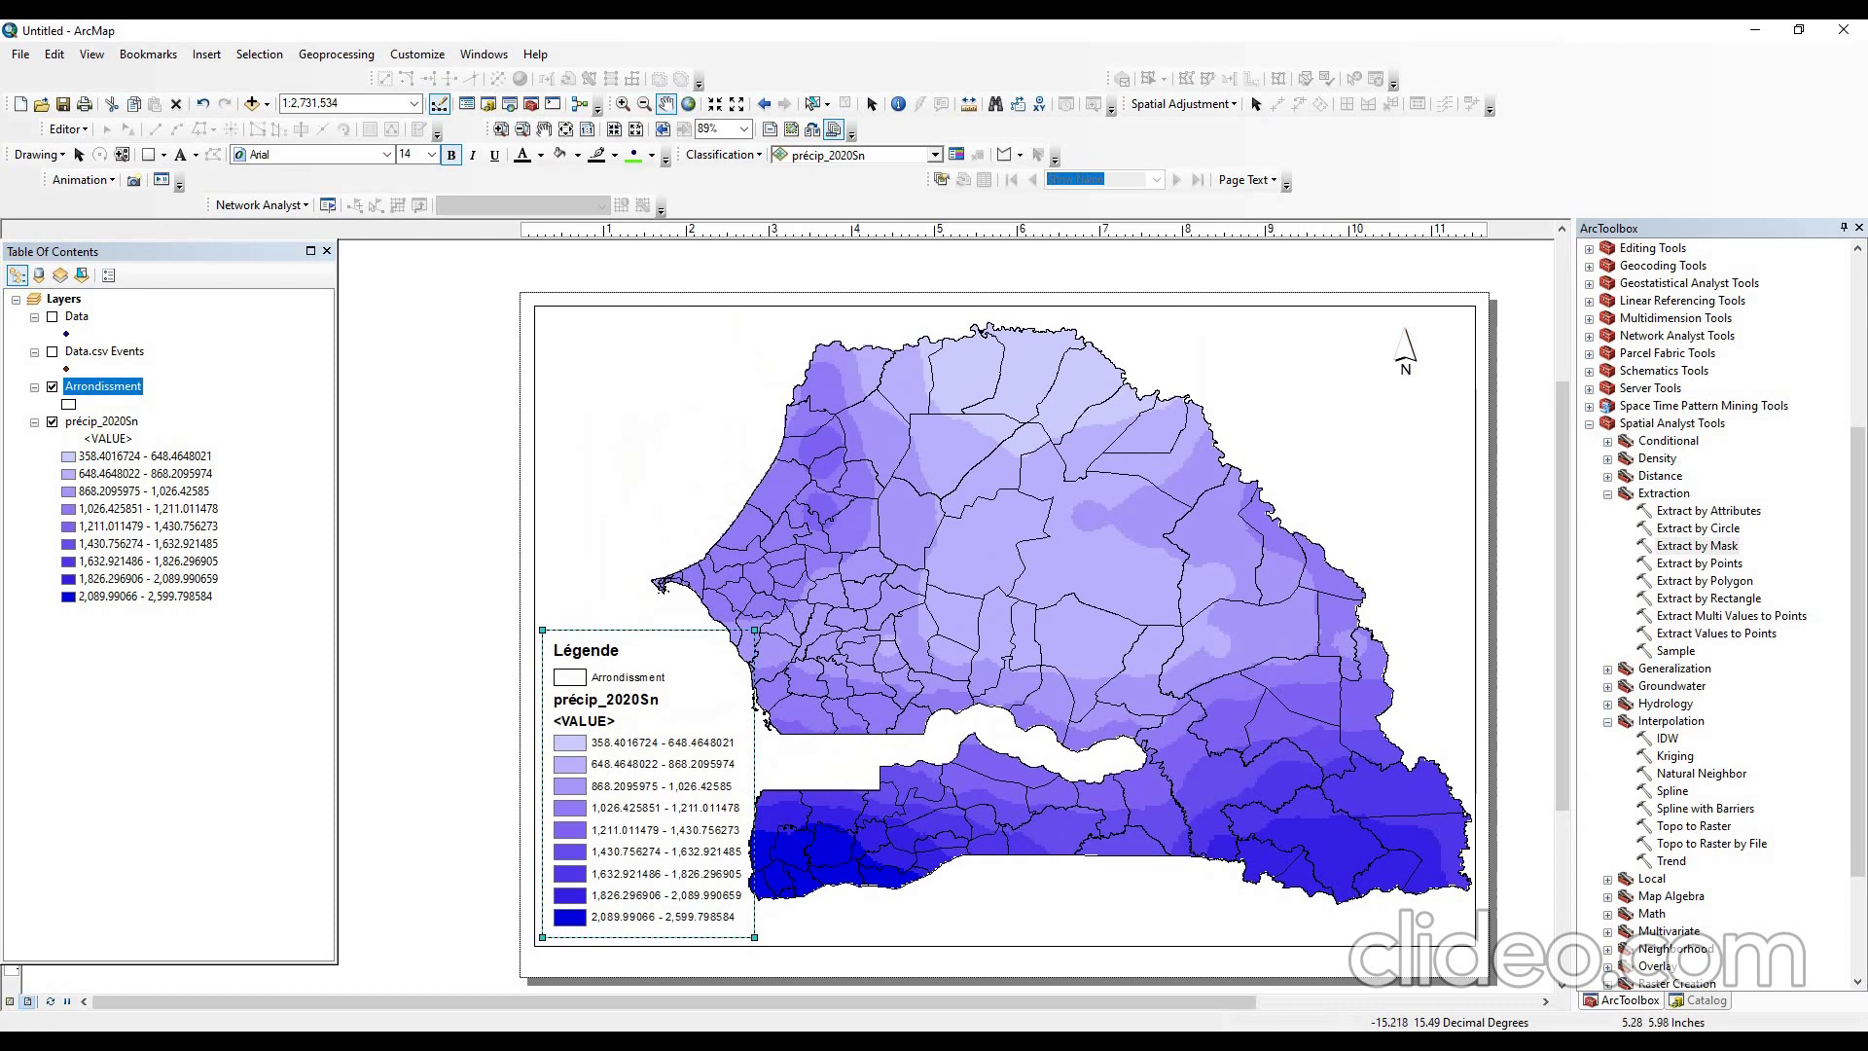
left_click(872, 103)
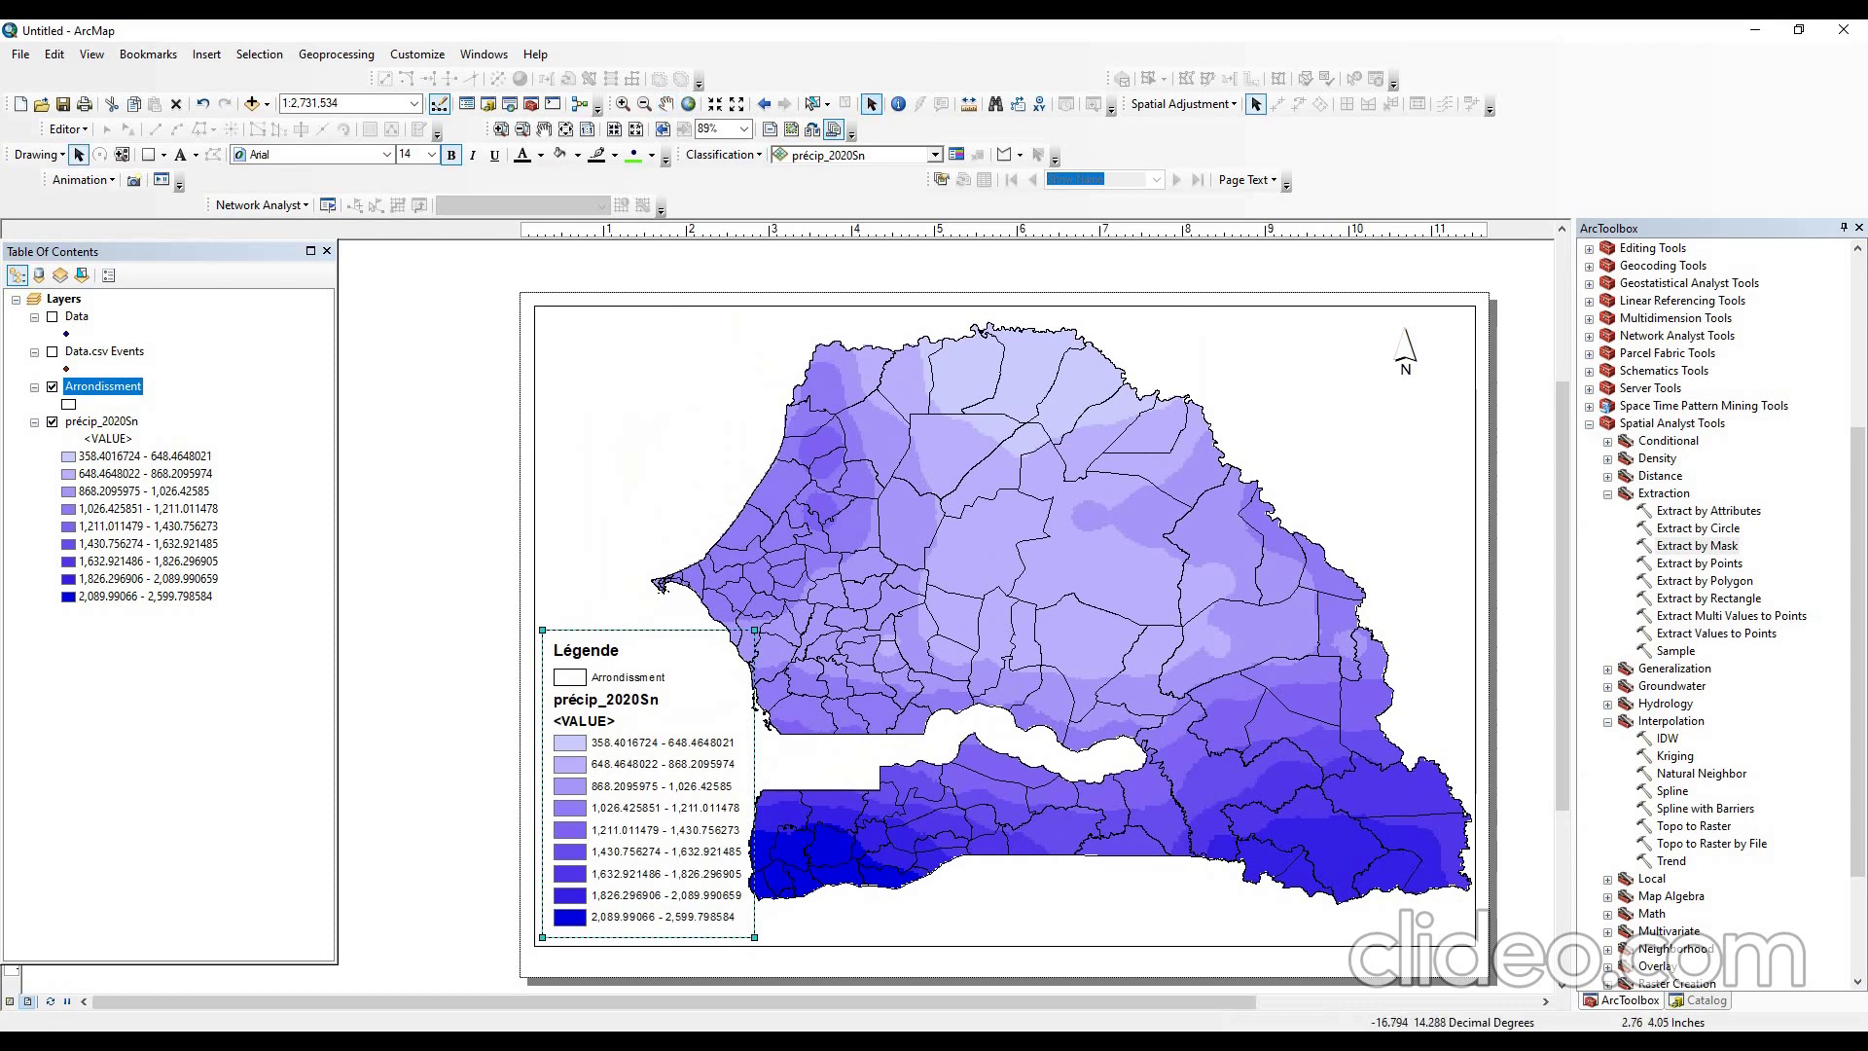
left_click_drag(755, 631, 732, 663)
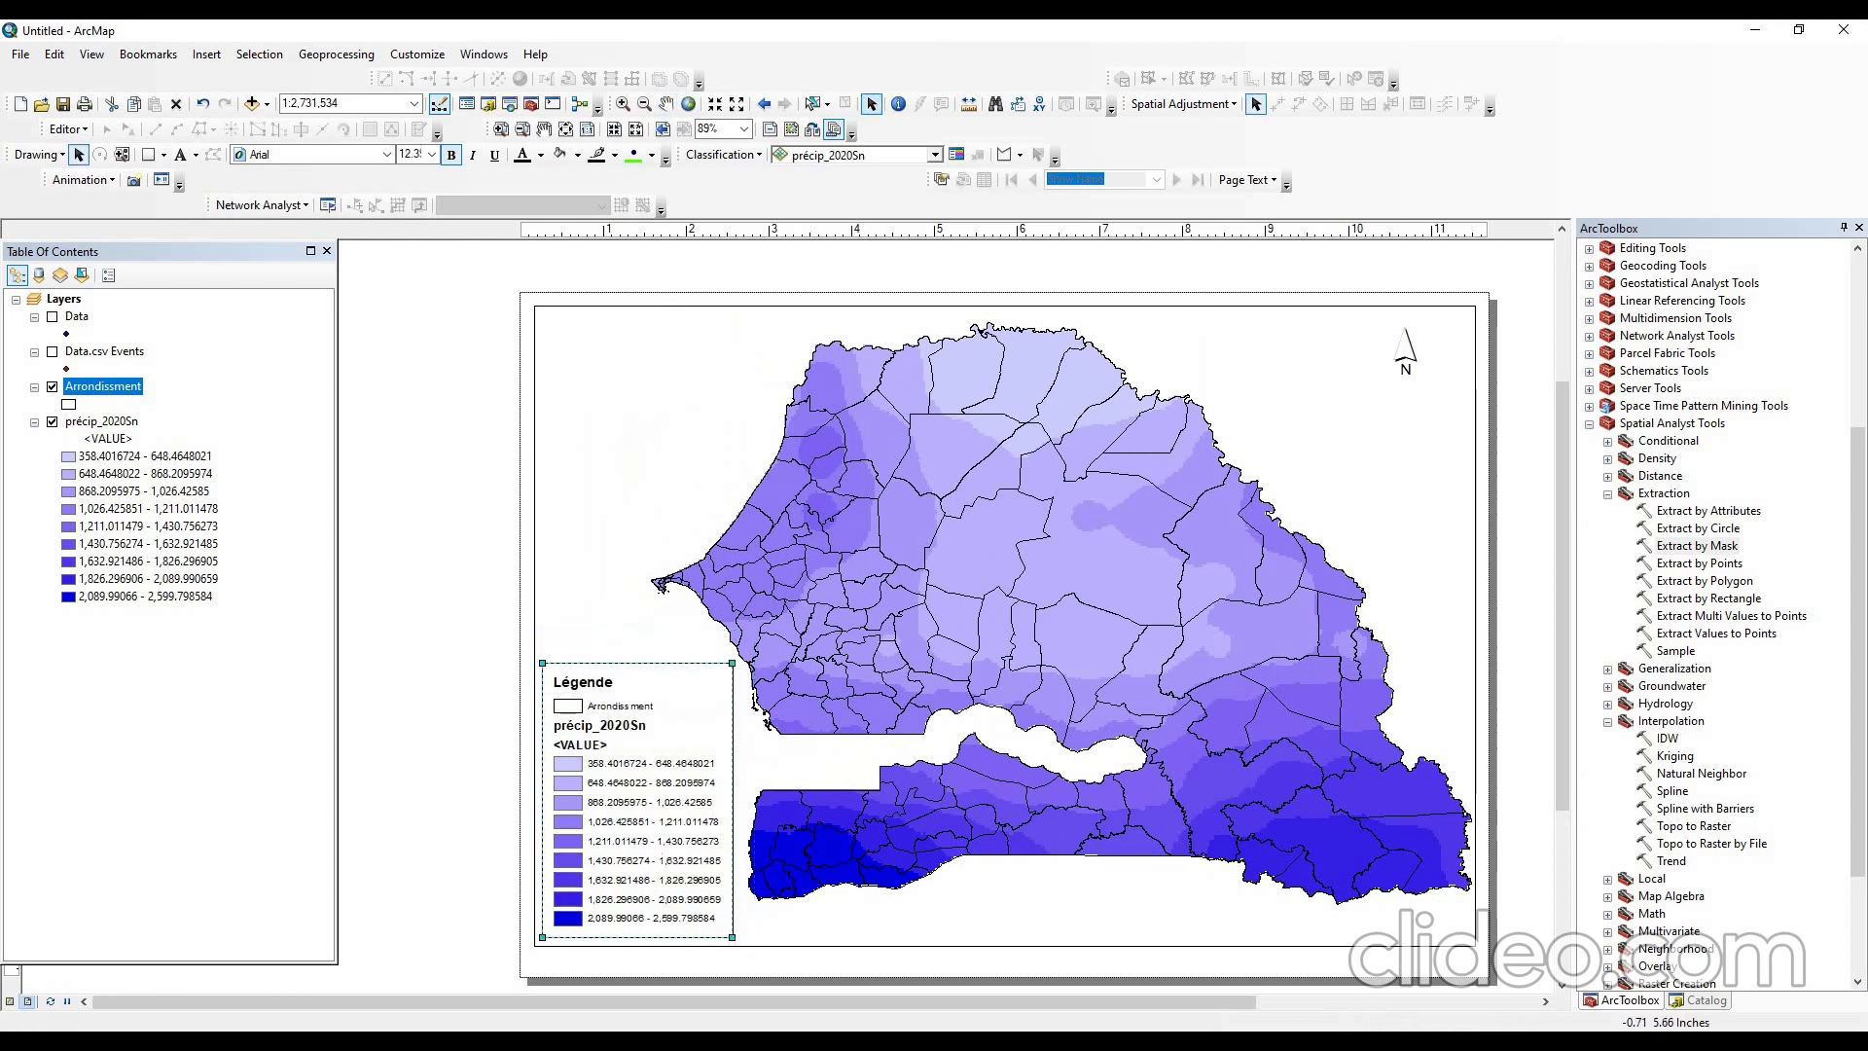
left_click(463, 508)
- Rename the <VALUE> heading of the précip_2020Sn layer to Précipitation(mm)
left_click(107, 437)
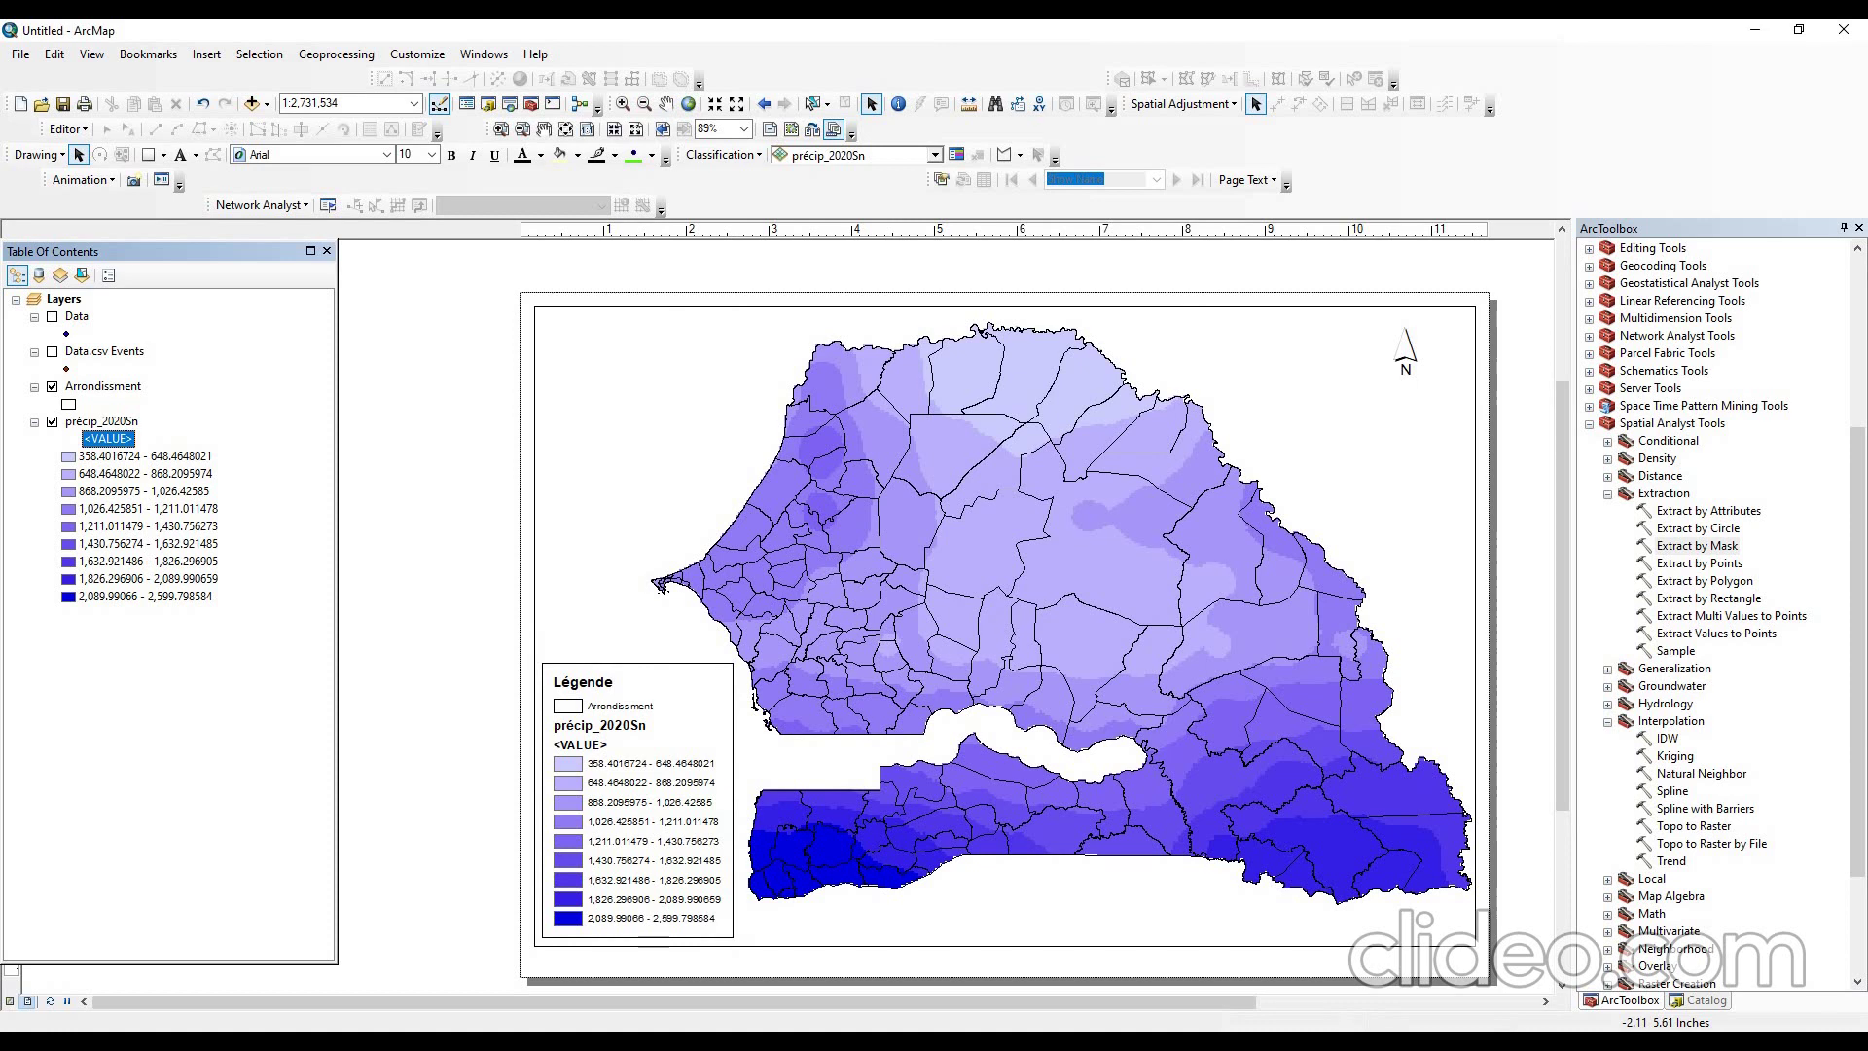
left_click(107, 438)
type("Pr")
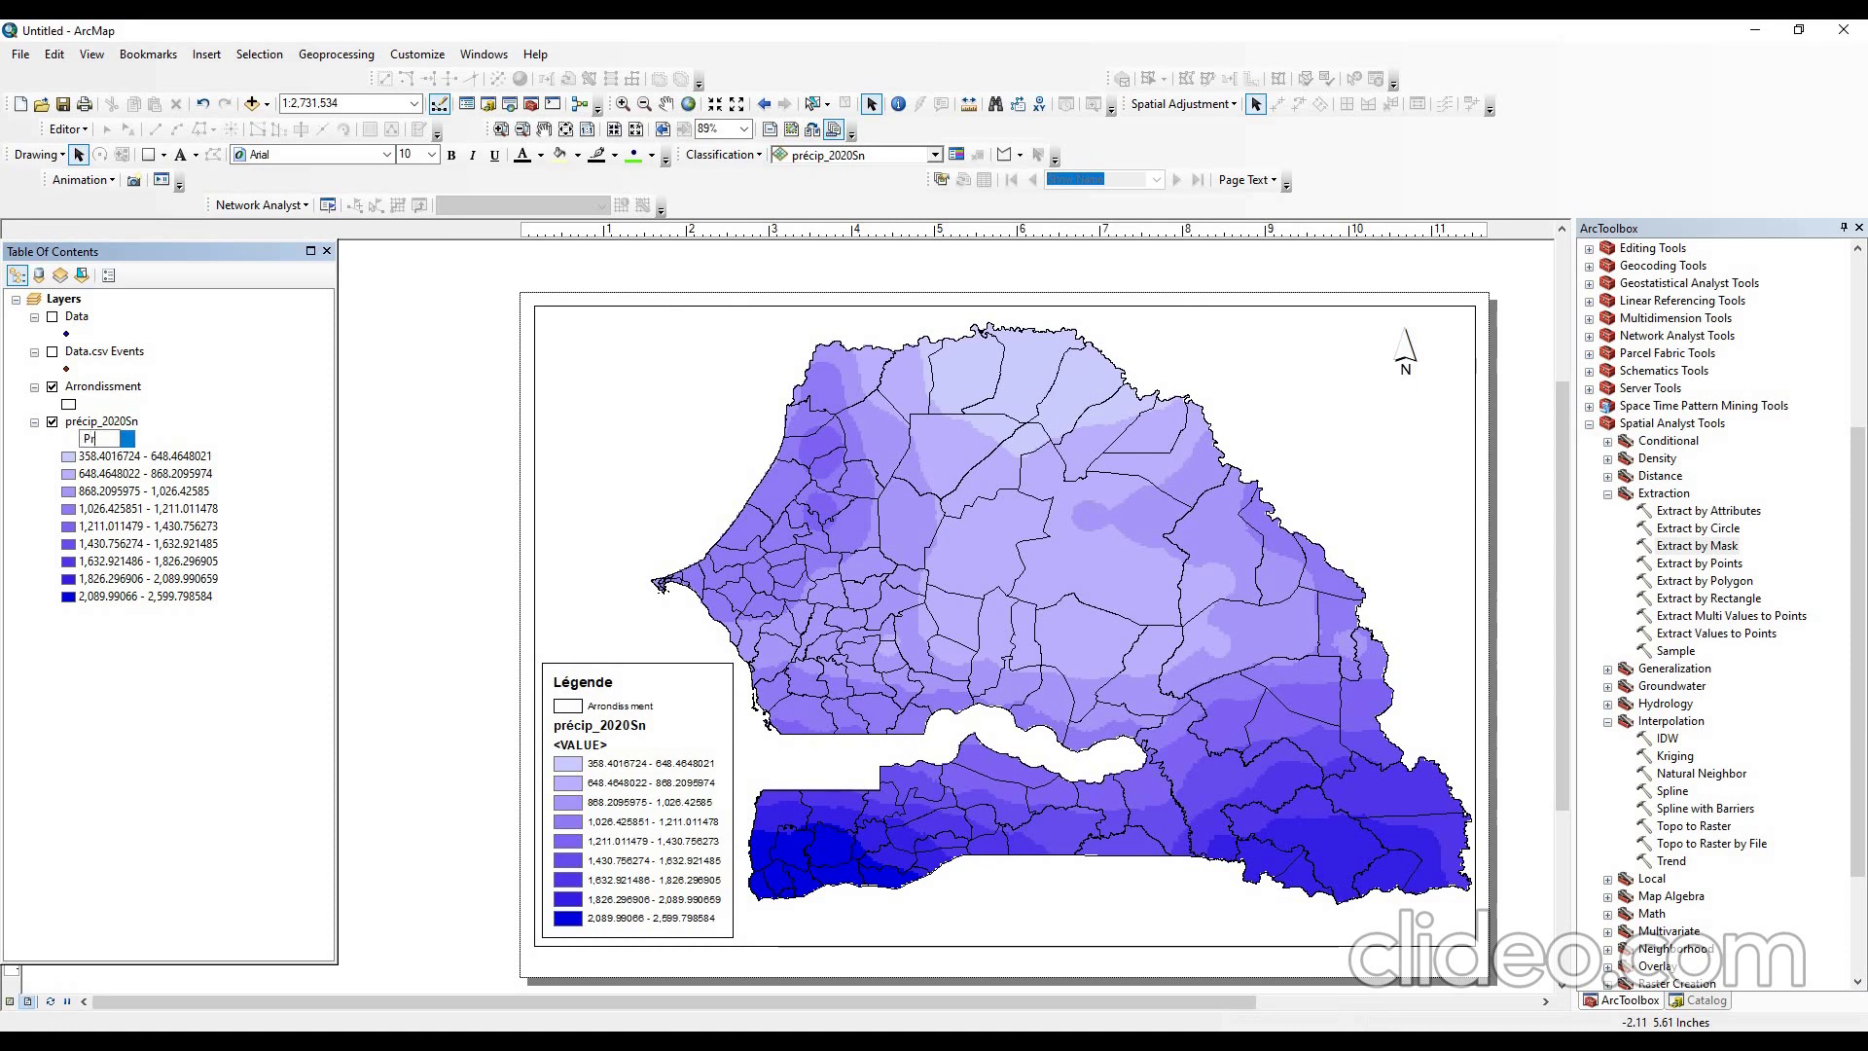
type("écipitation(mm")
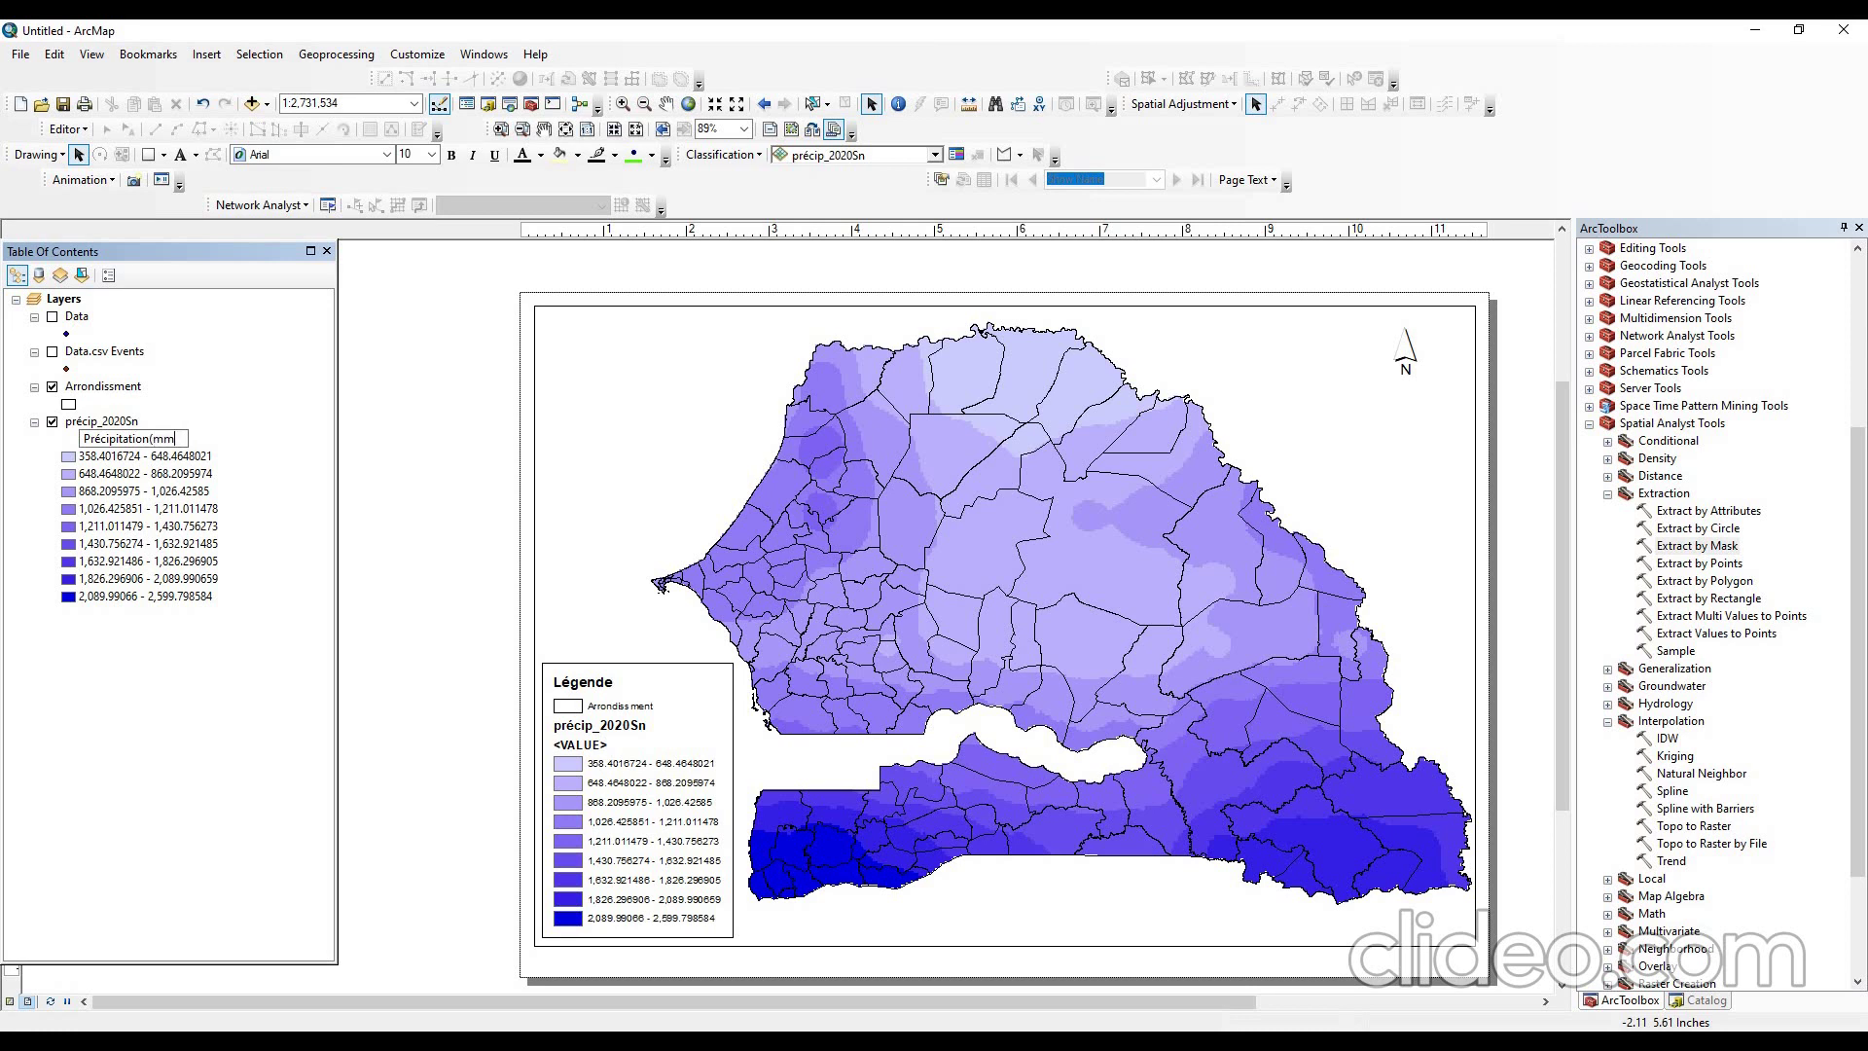
type(")")
key("Return")
- Clear the précip_2020Sn layer's name and move the legend slightly up the page to leave room beneath it
left_click(101, 421)
left_click(102, 421)
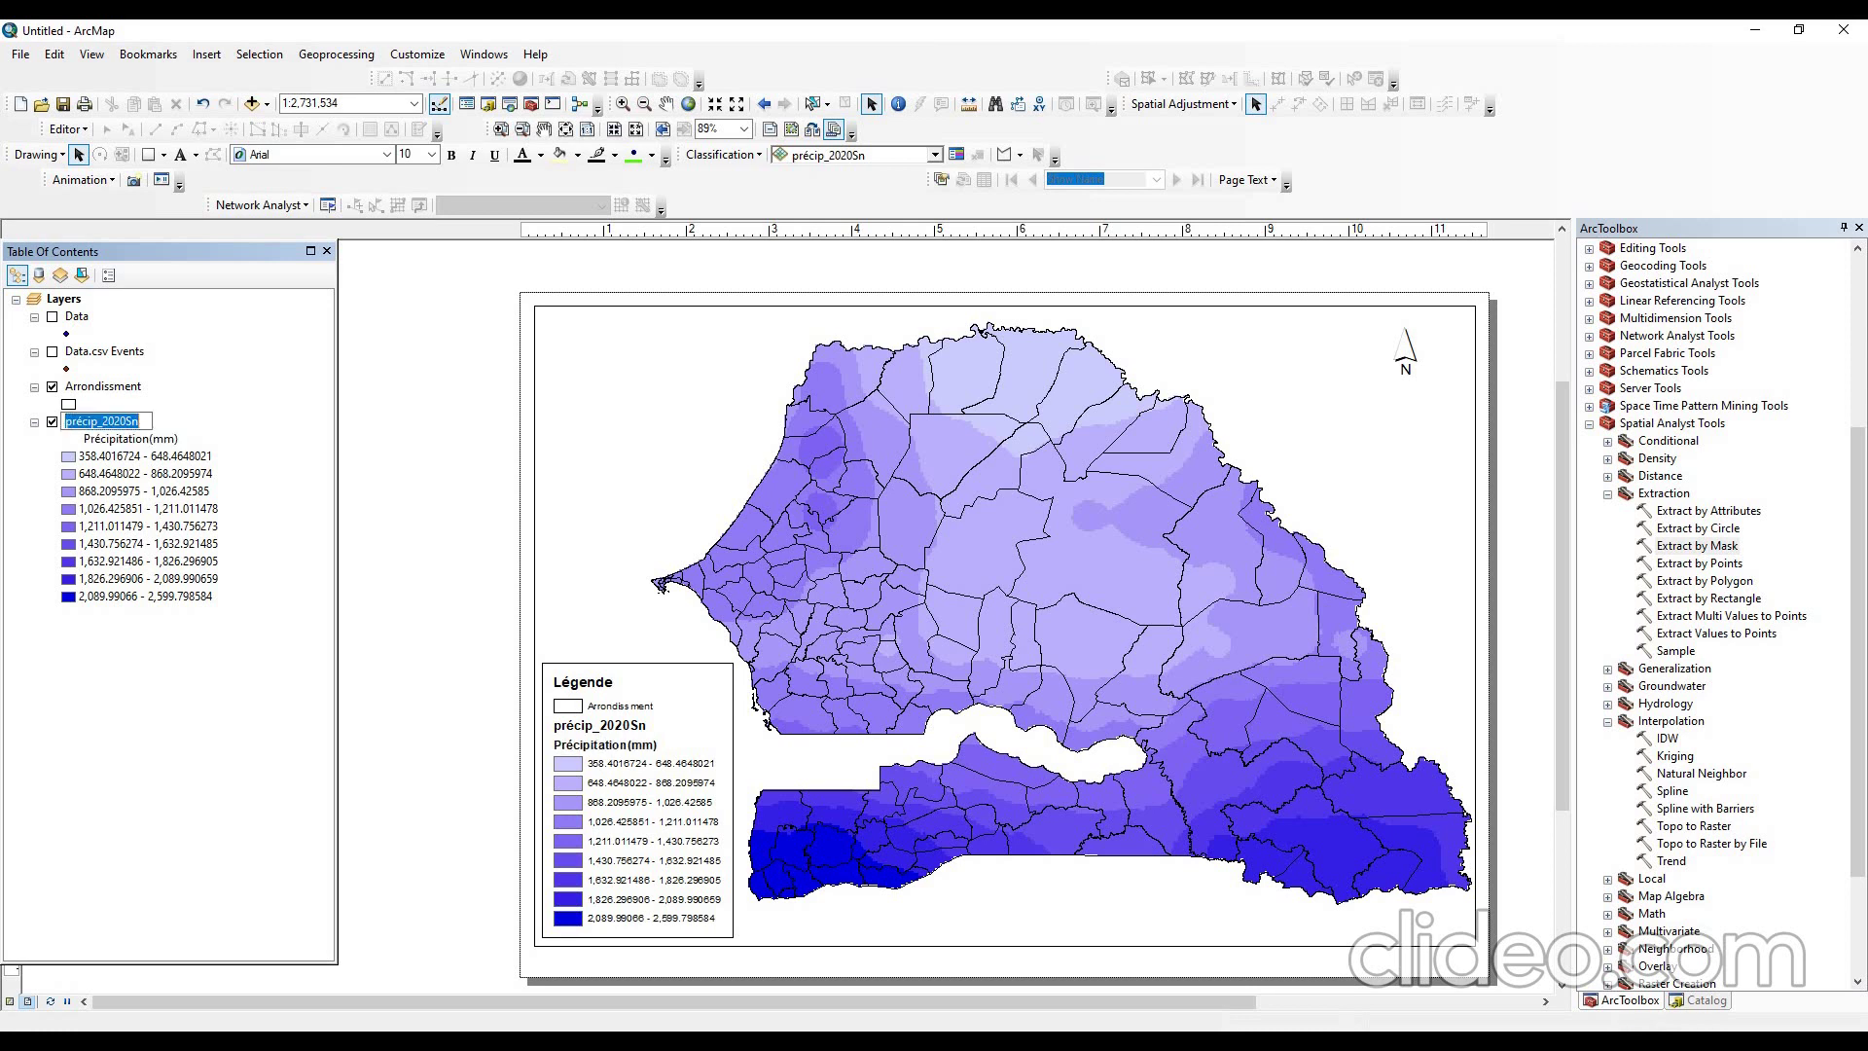
left_click_drag(141, 421, 58, 421)
key("BackSpace")
left_click(102, 387)
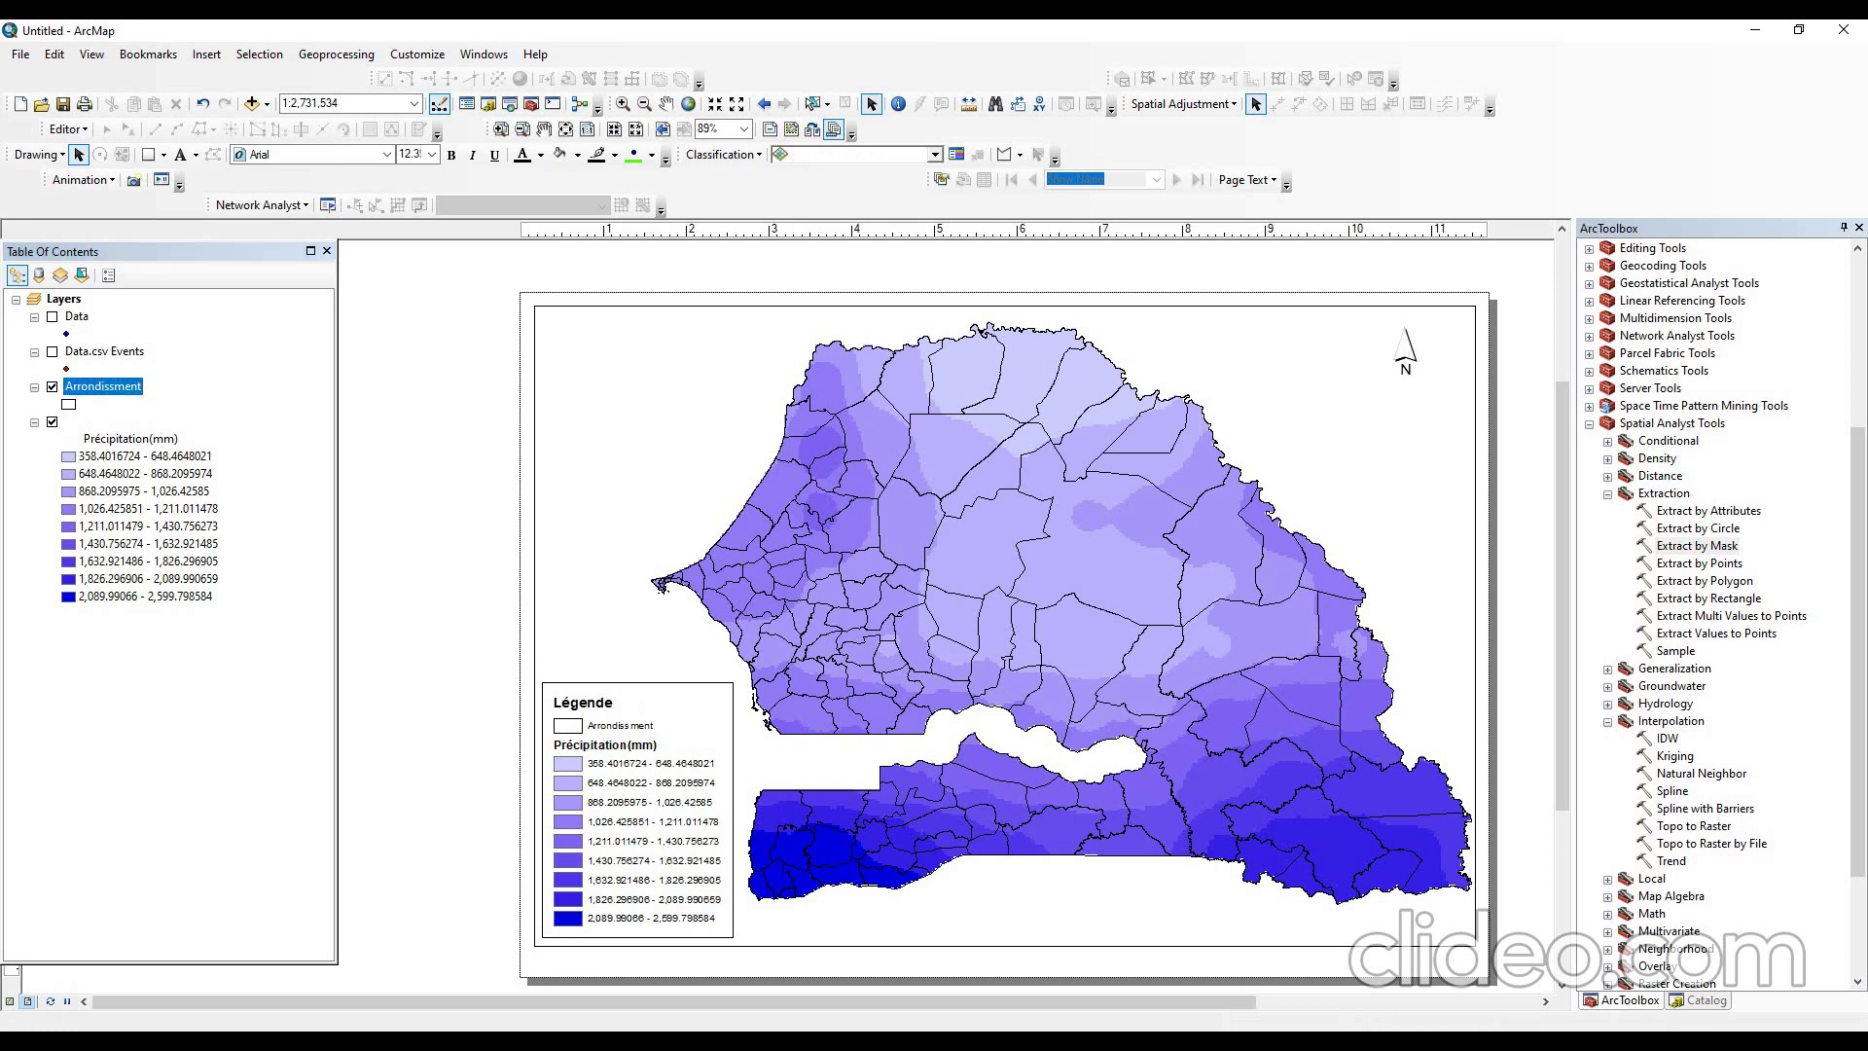
left_click_drag(650, 811, 654, 737)
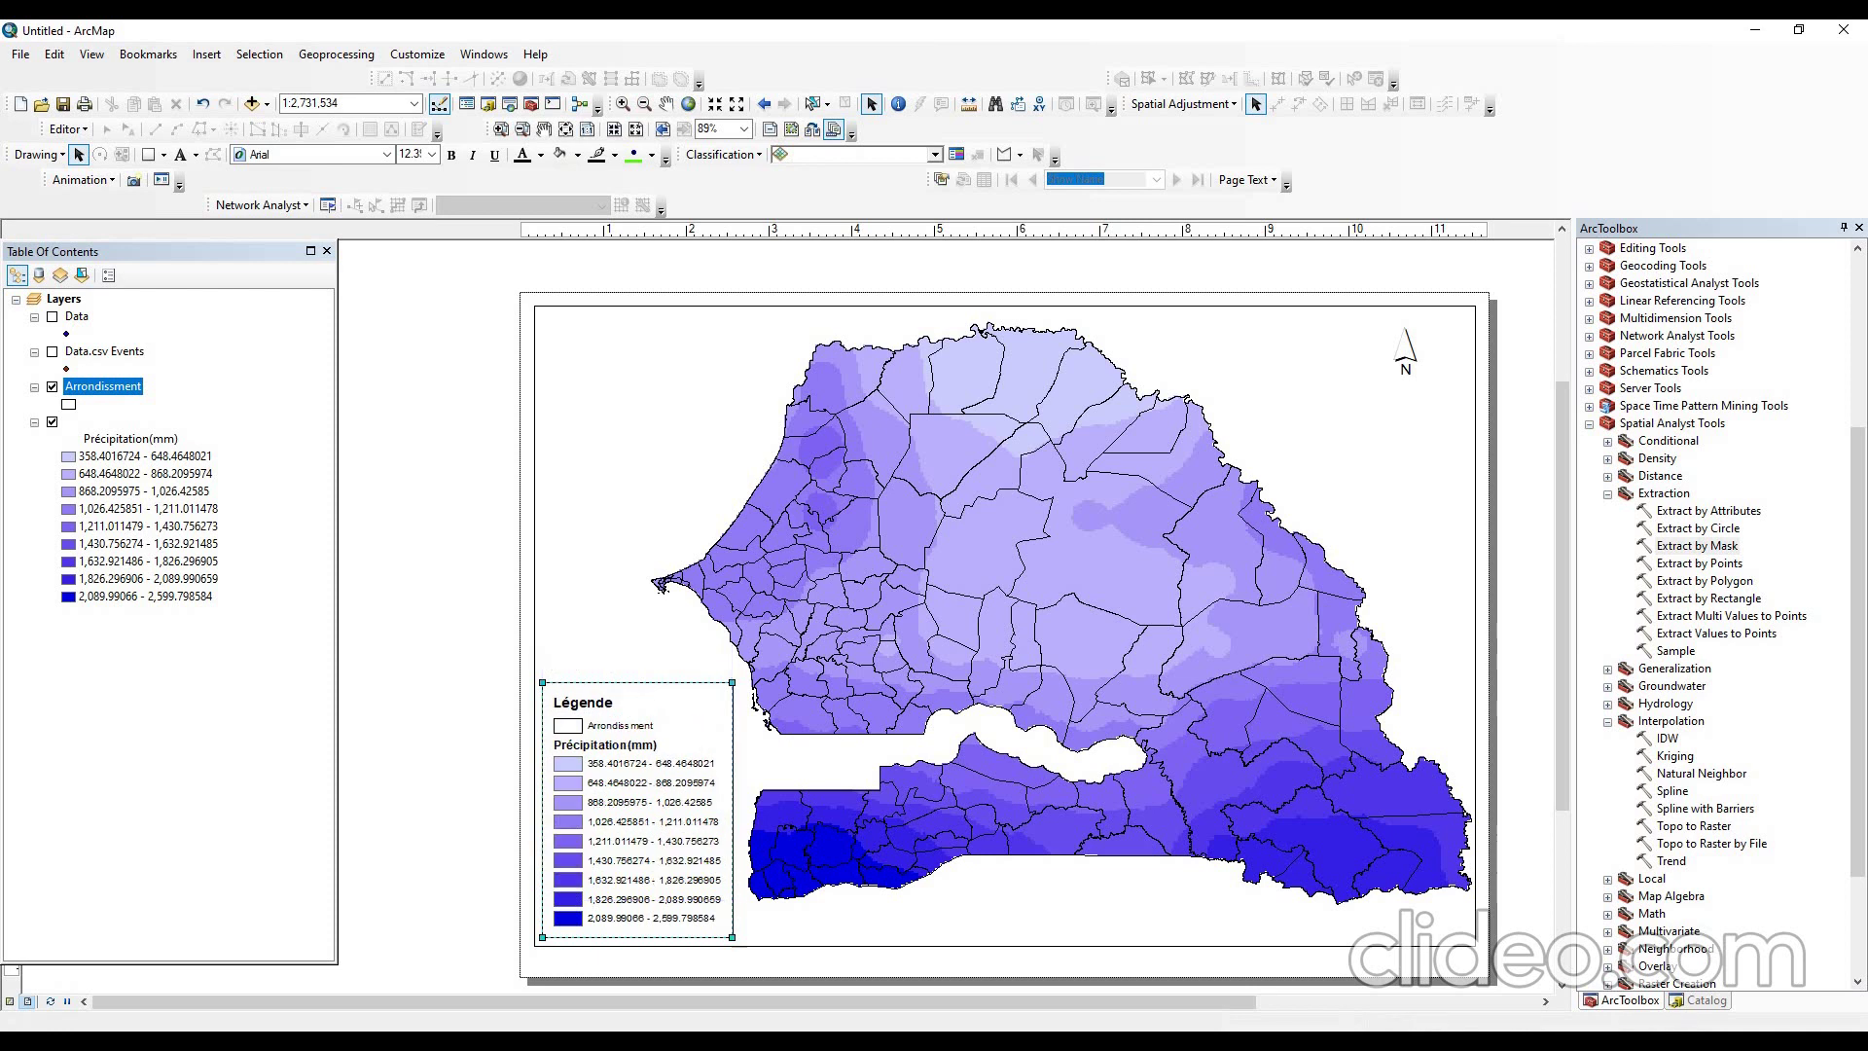
- Add the text "Source:" below the legend in the lower-left corner of the map page
left_click(206, 53)
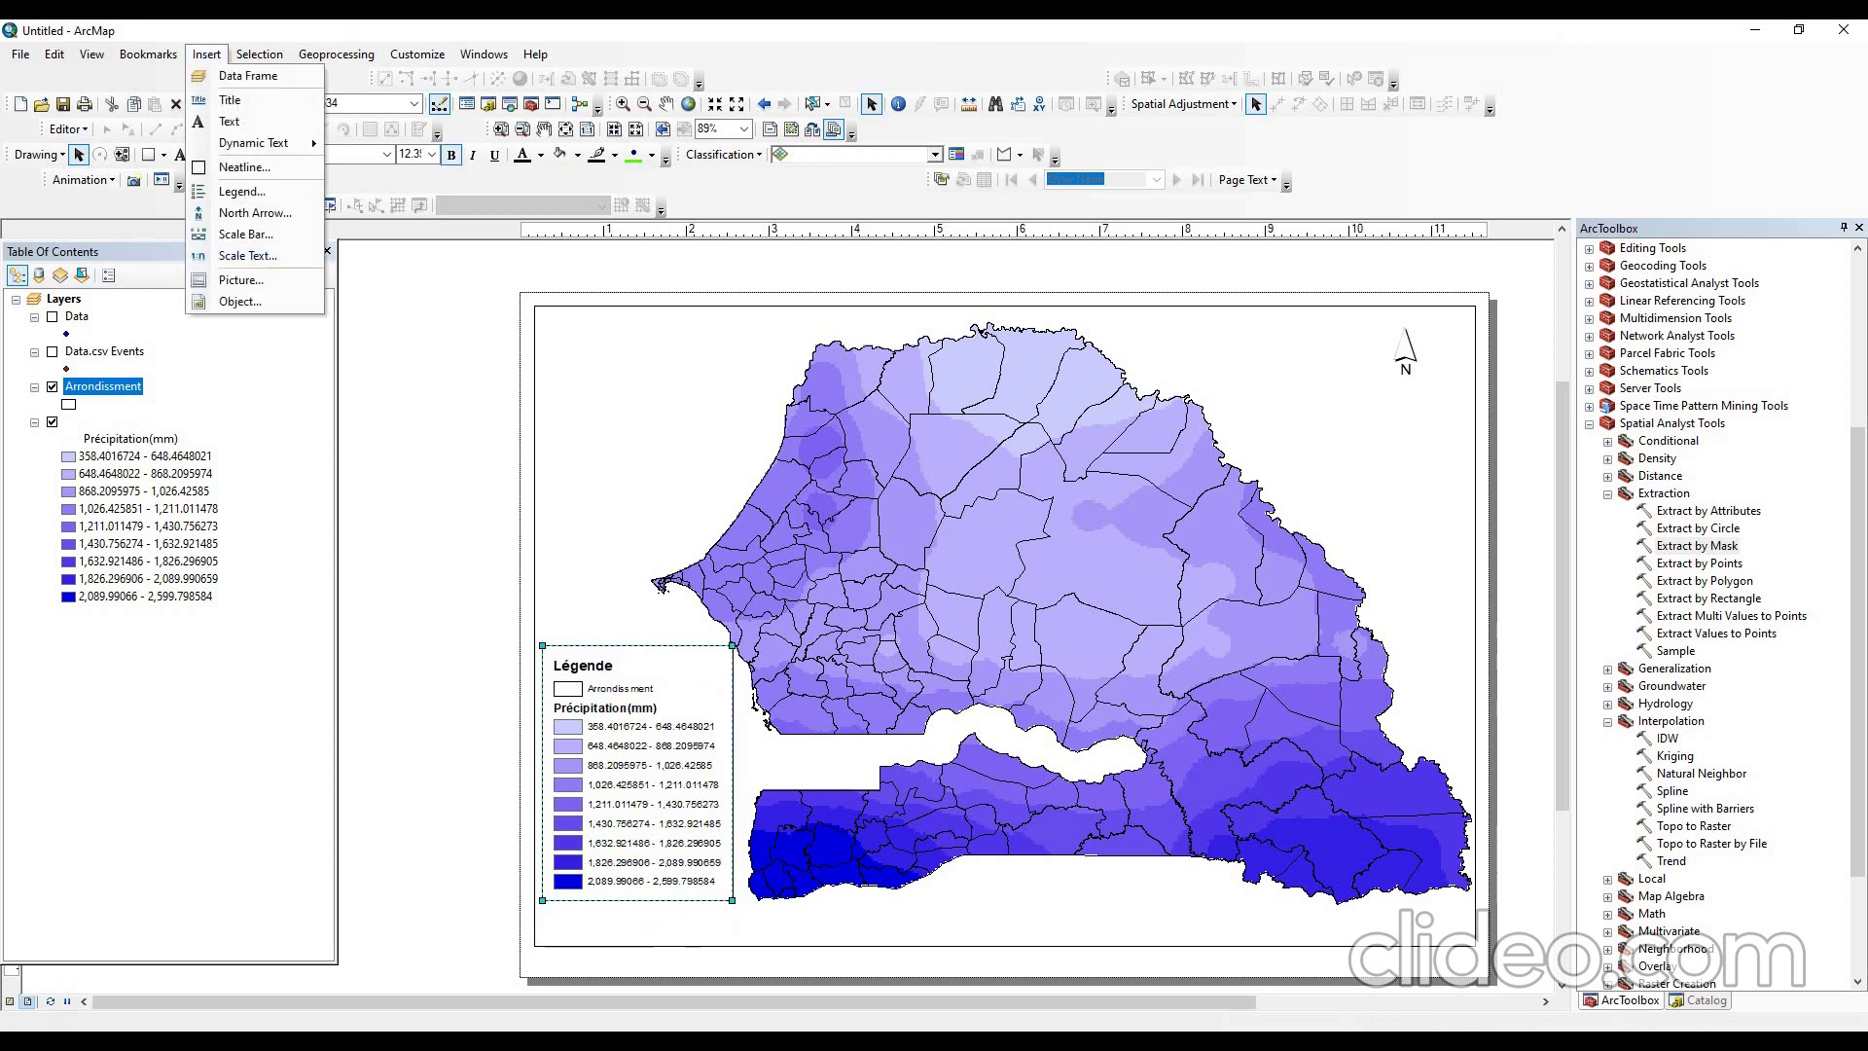
key("Escape")
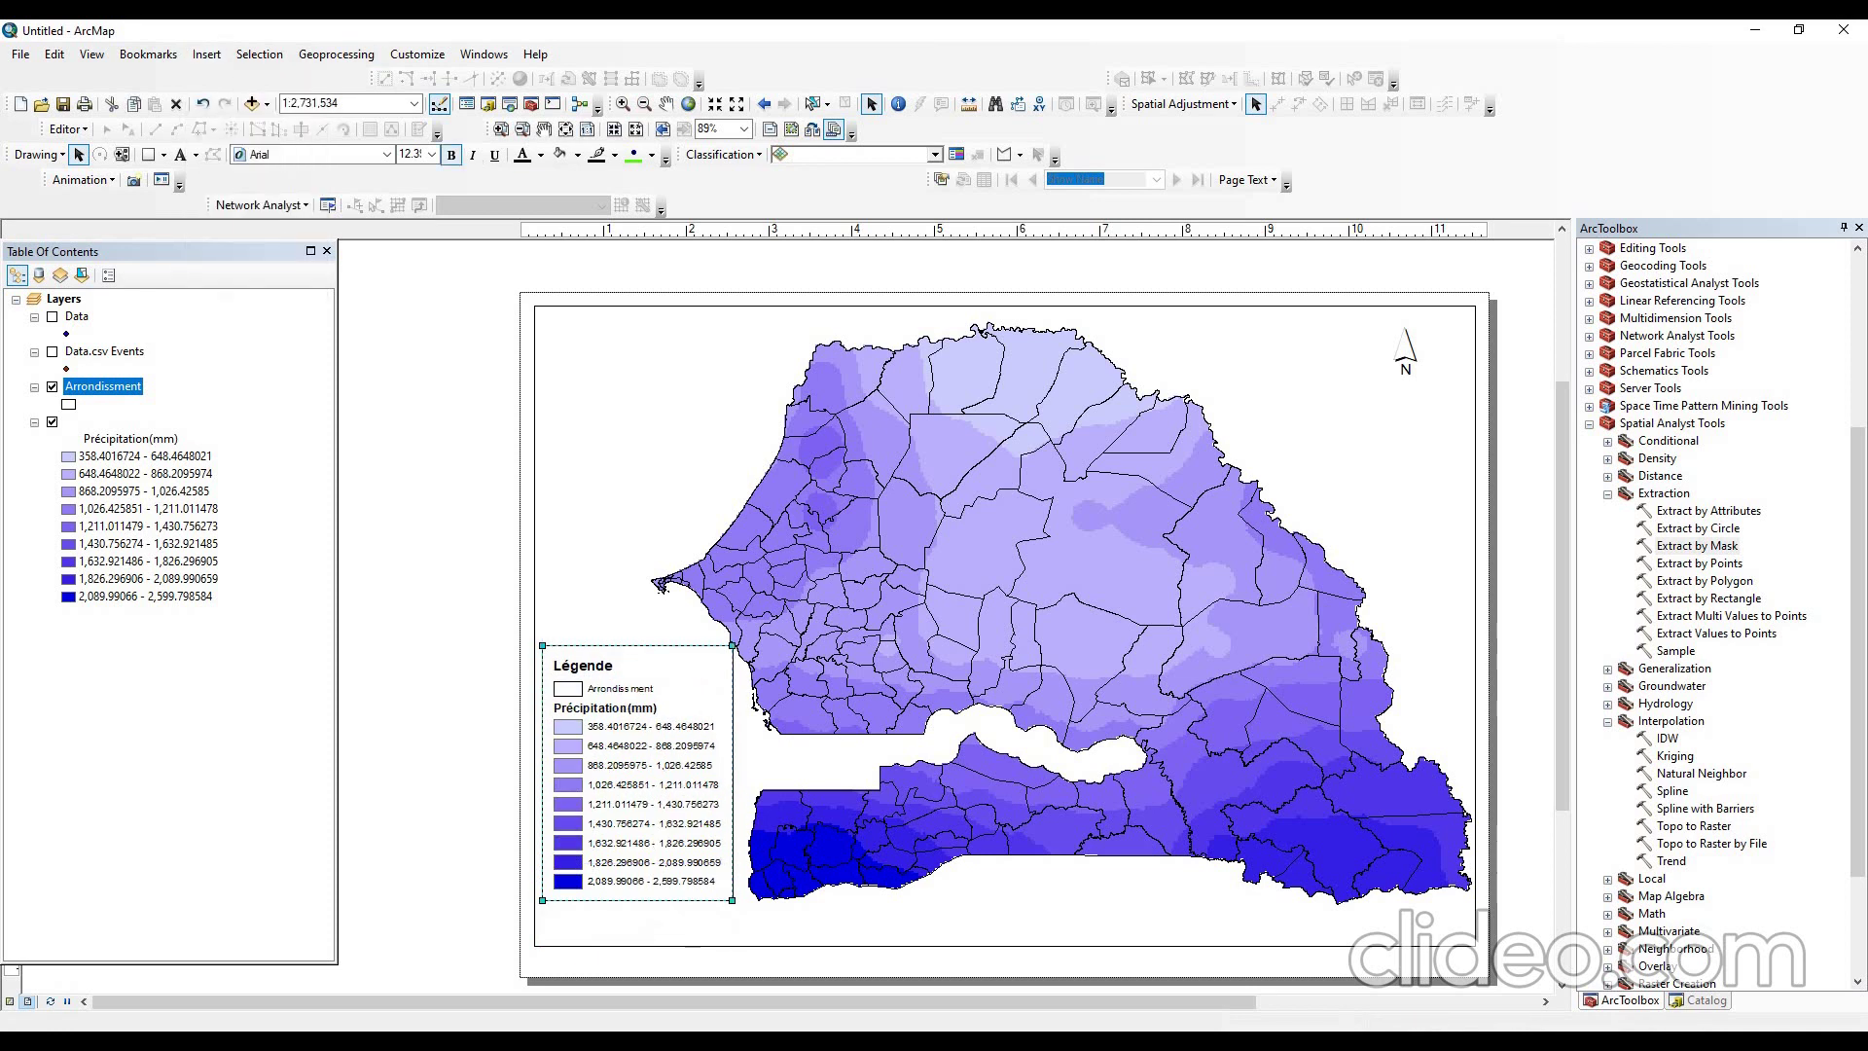
left_click(180, 153)
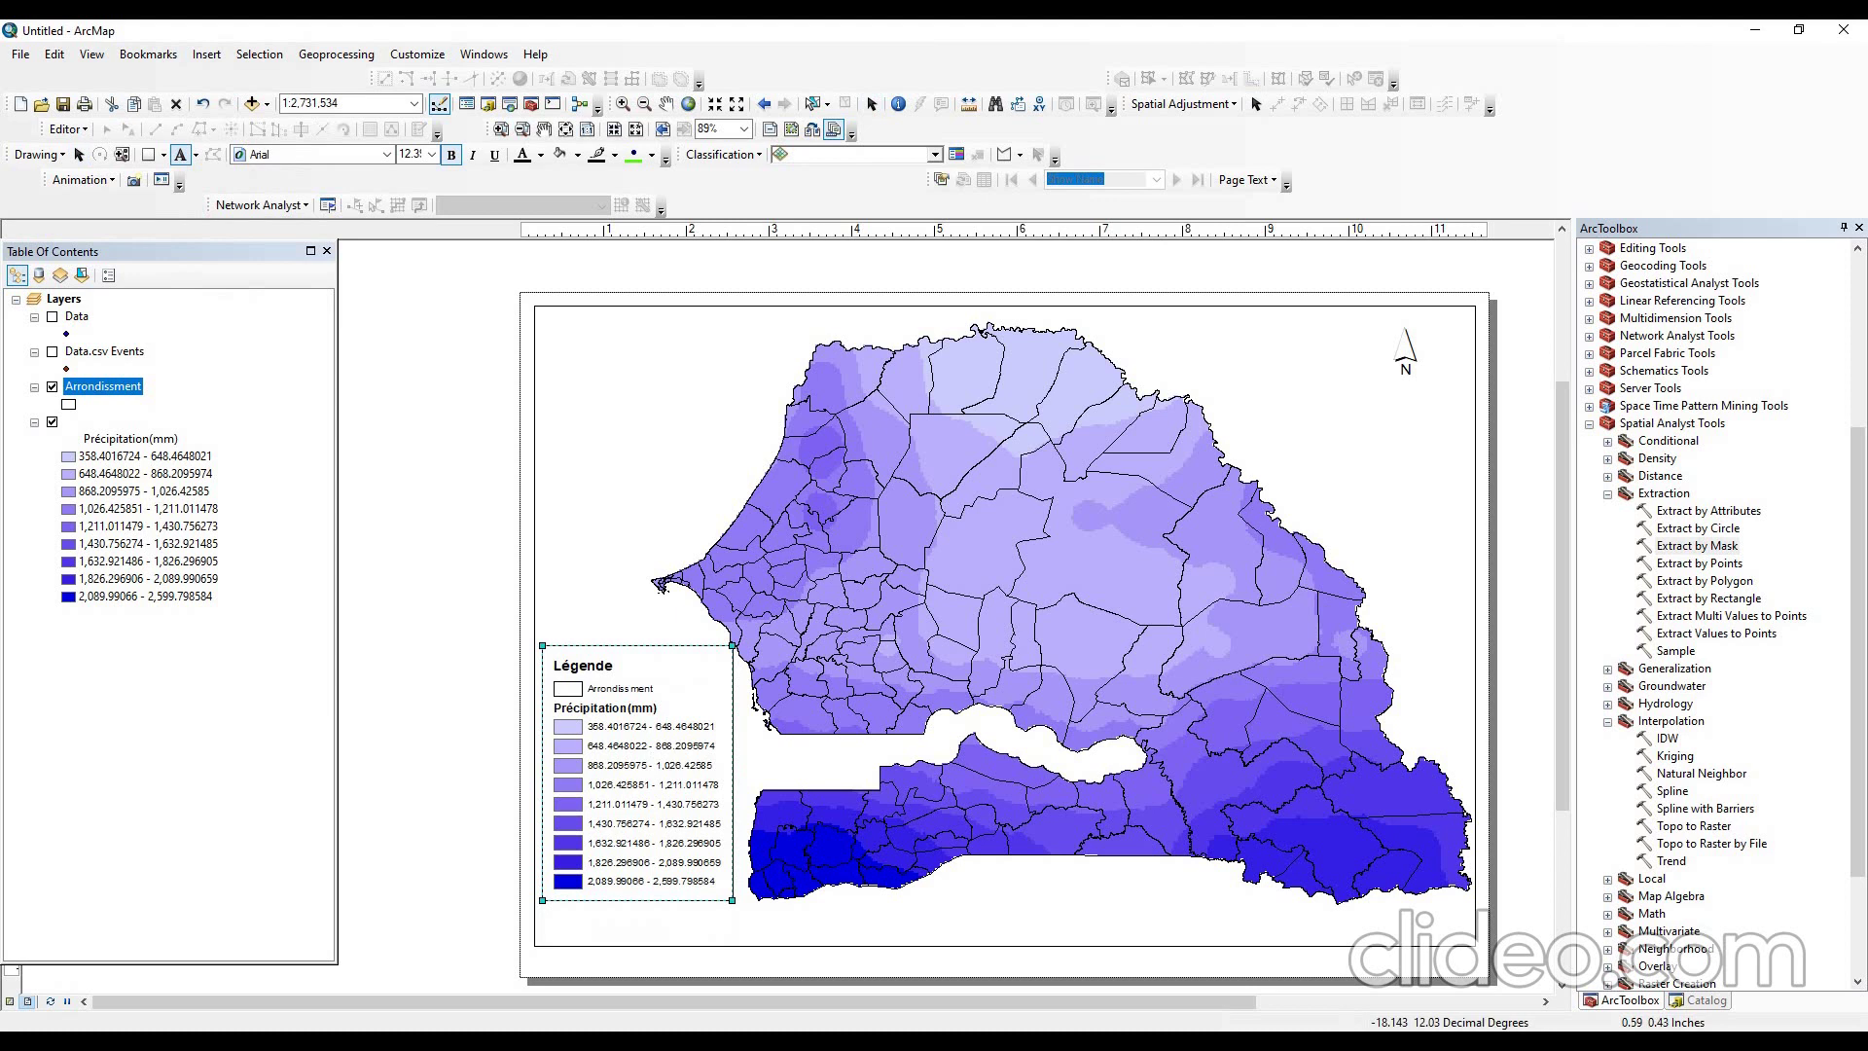
left_click(568, 928)
type("So")
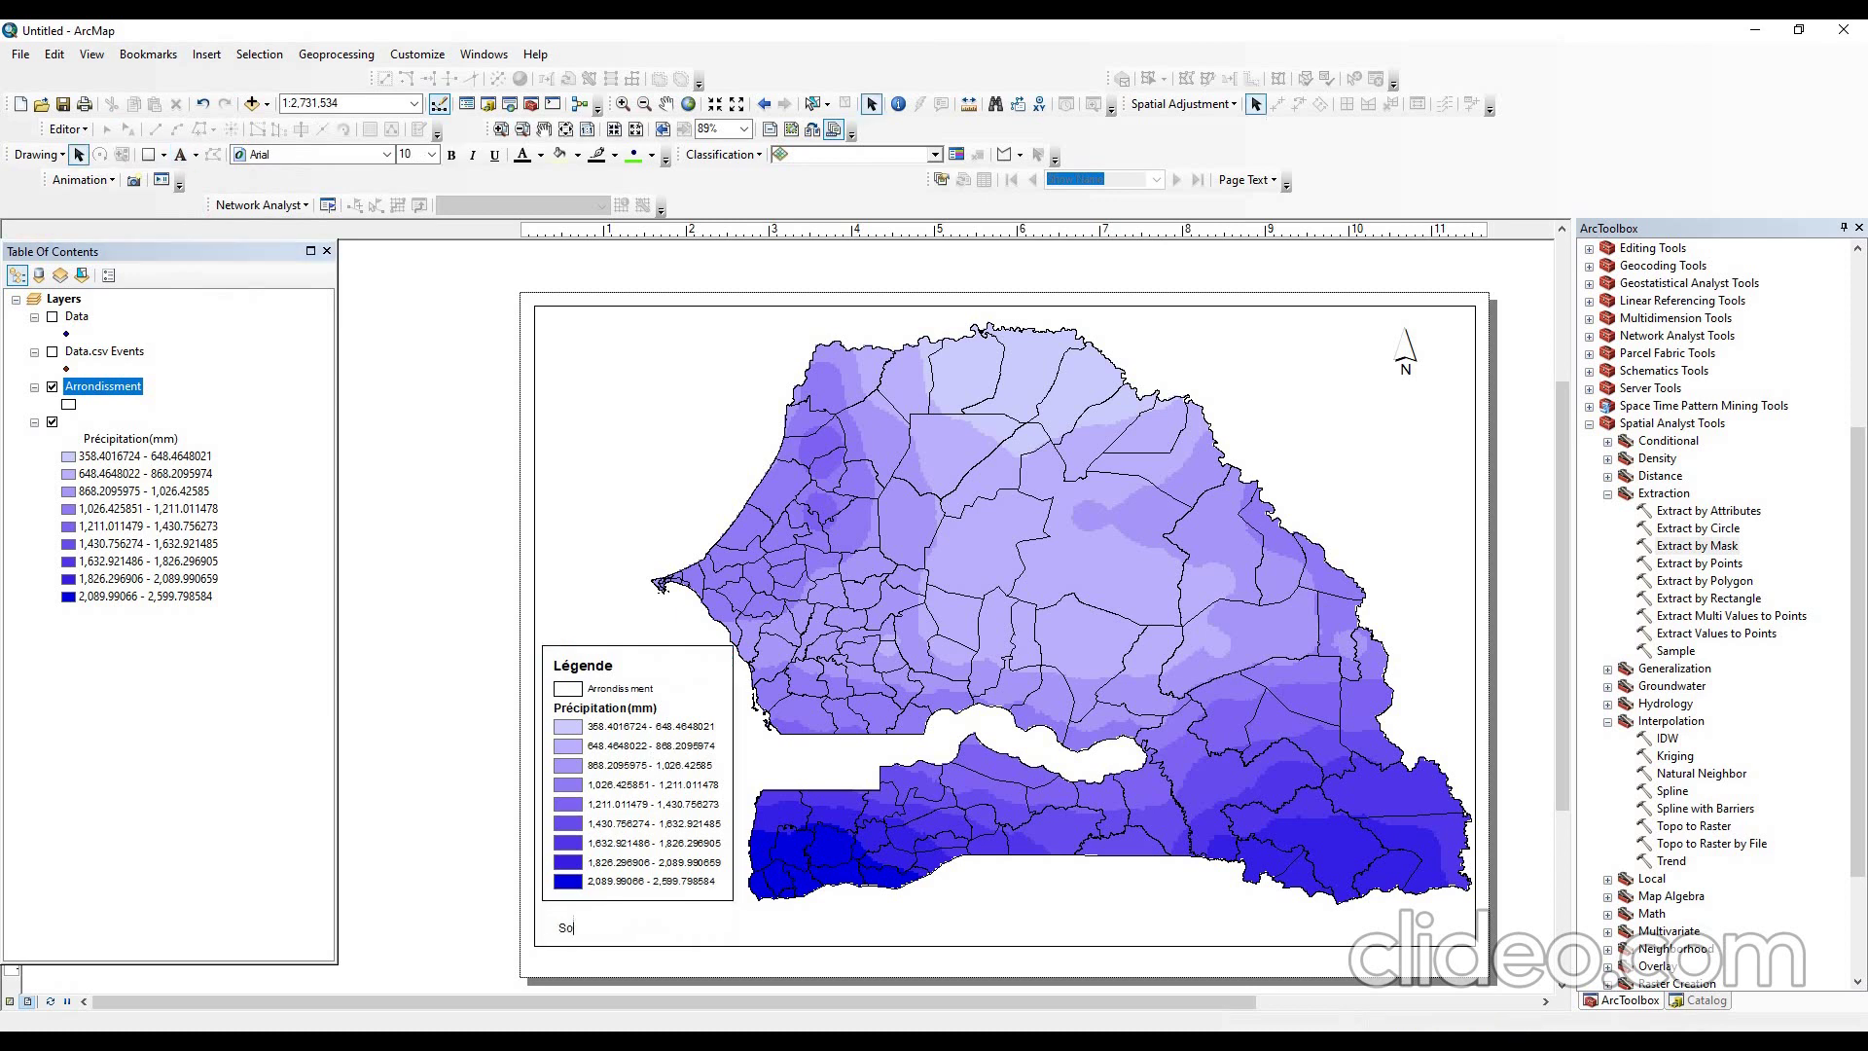
type("urce:")
- Switch to the browser, copy the web address of the NASA POWER Data Access Viewer and return to ArcMap
key("alt+Tab")
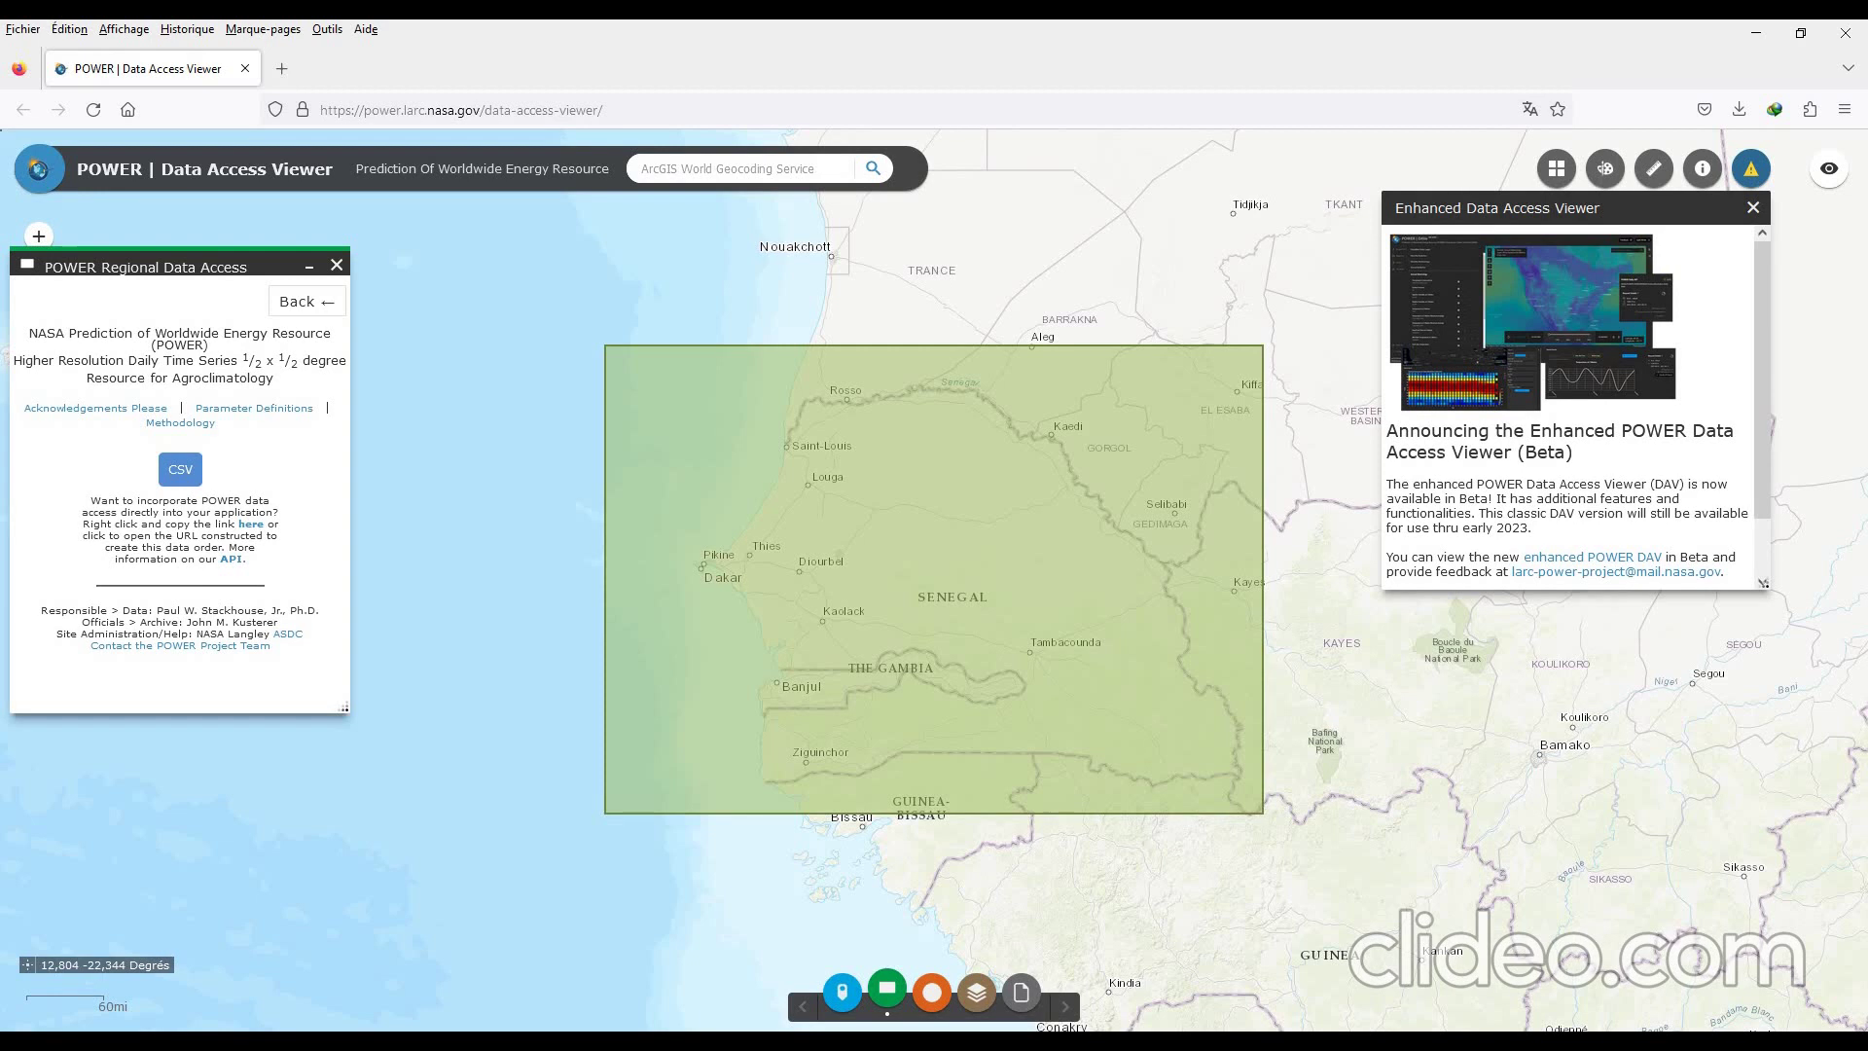
left_click(603, 110)
key("ctrl+a")
key("ctrl+c")
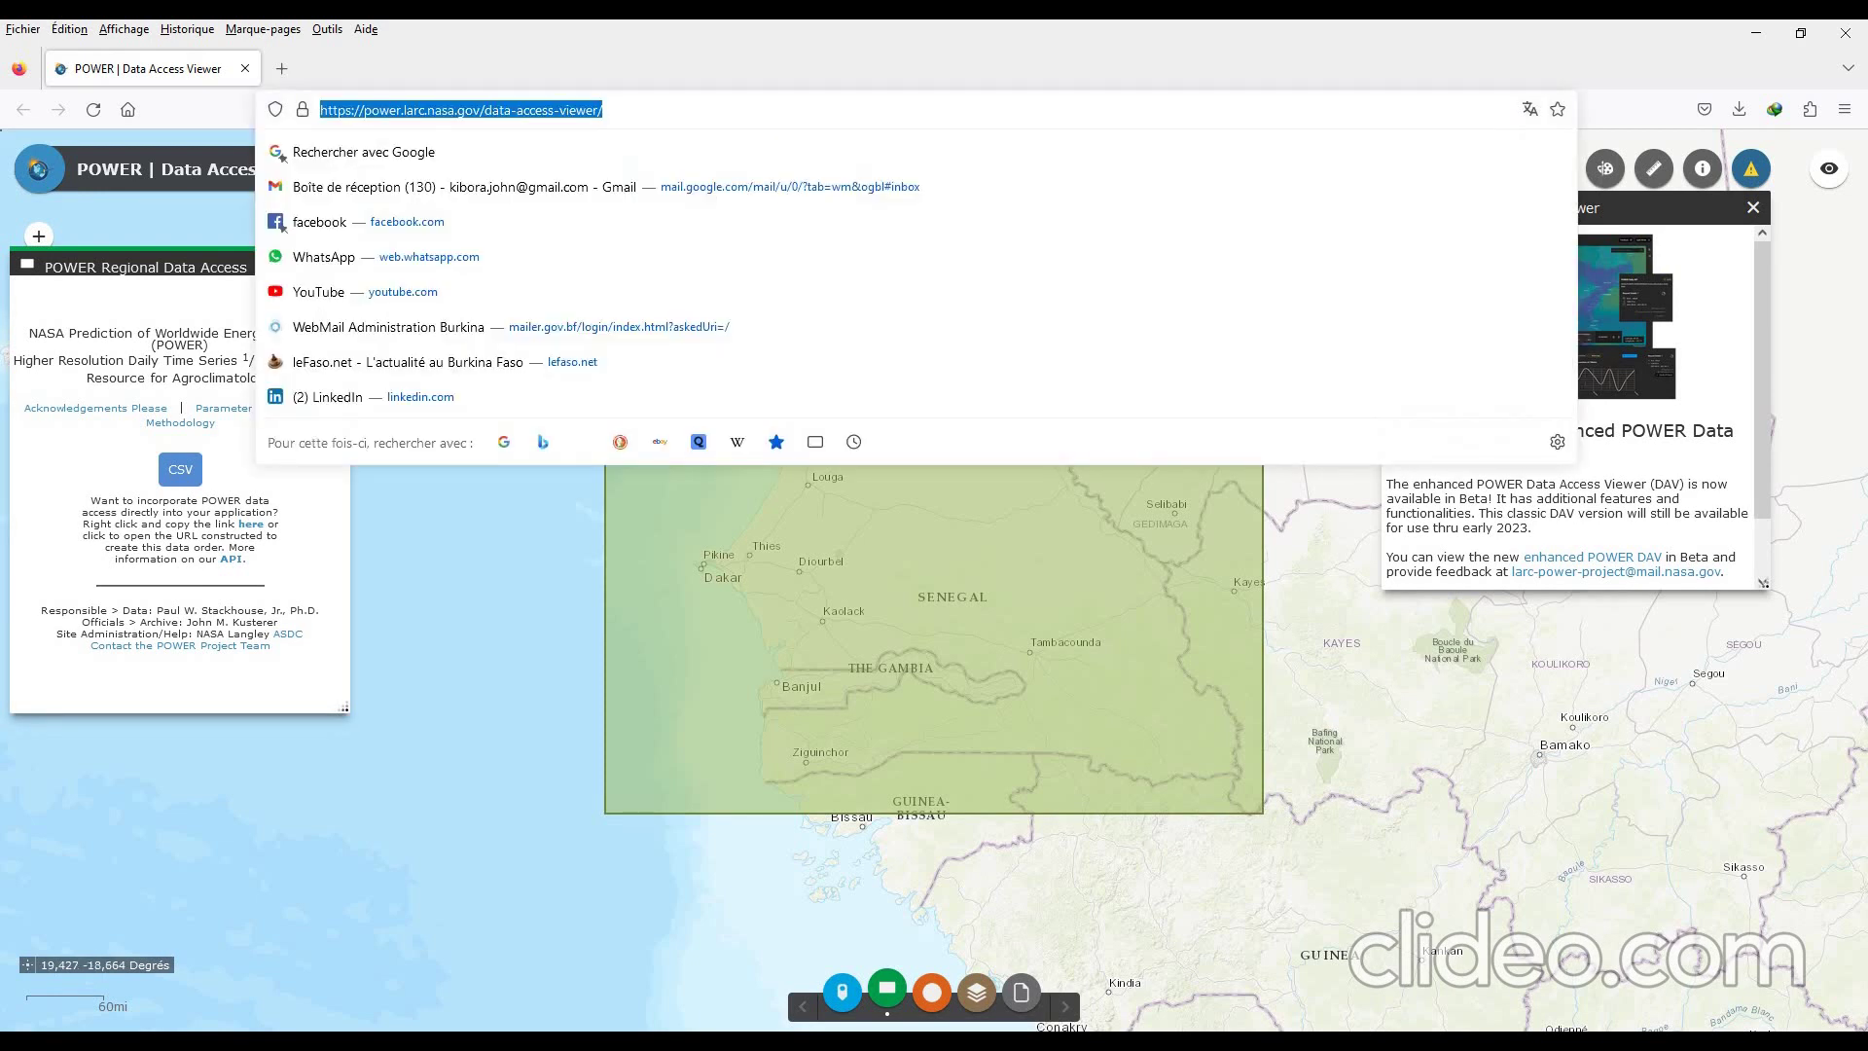
left_click(1756, 32)
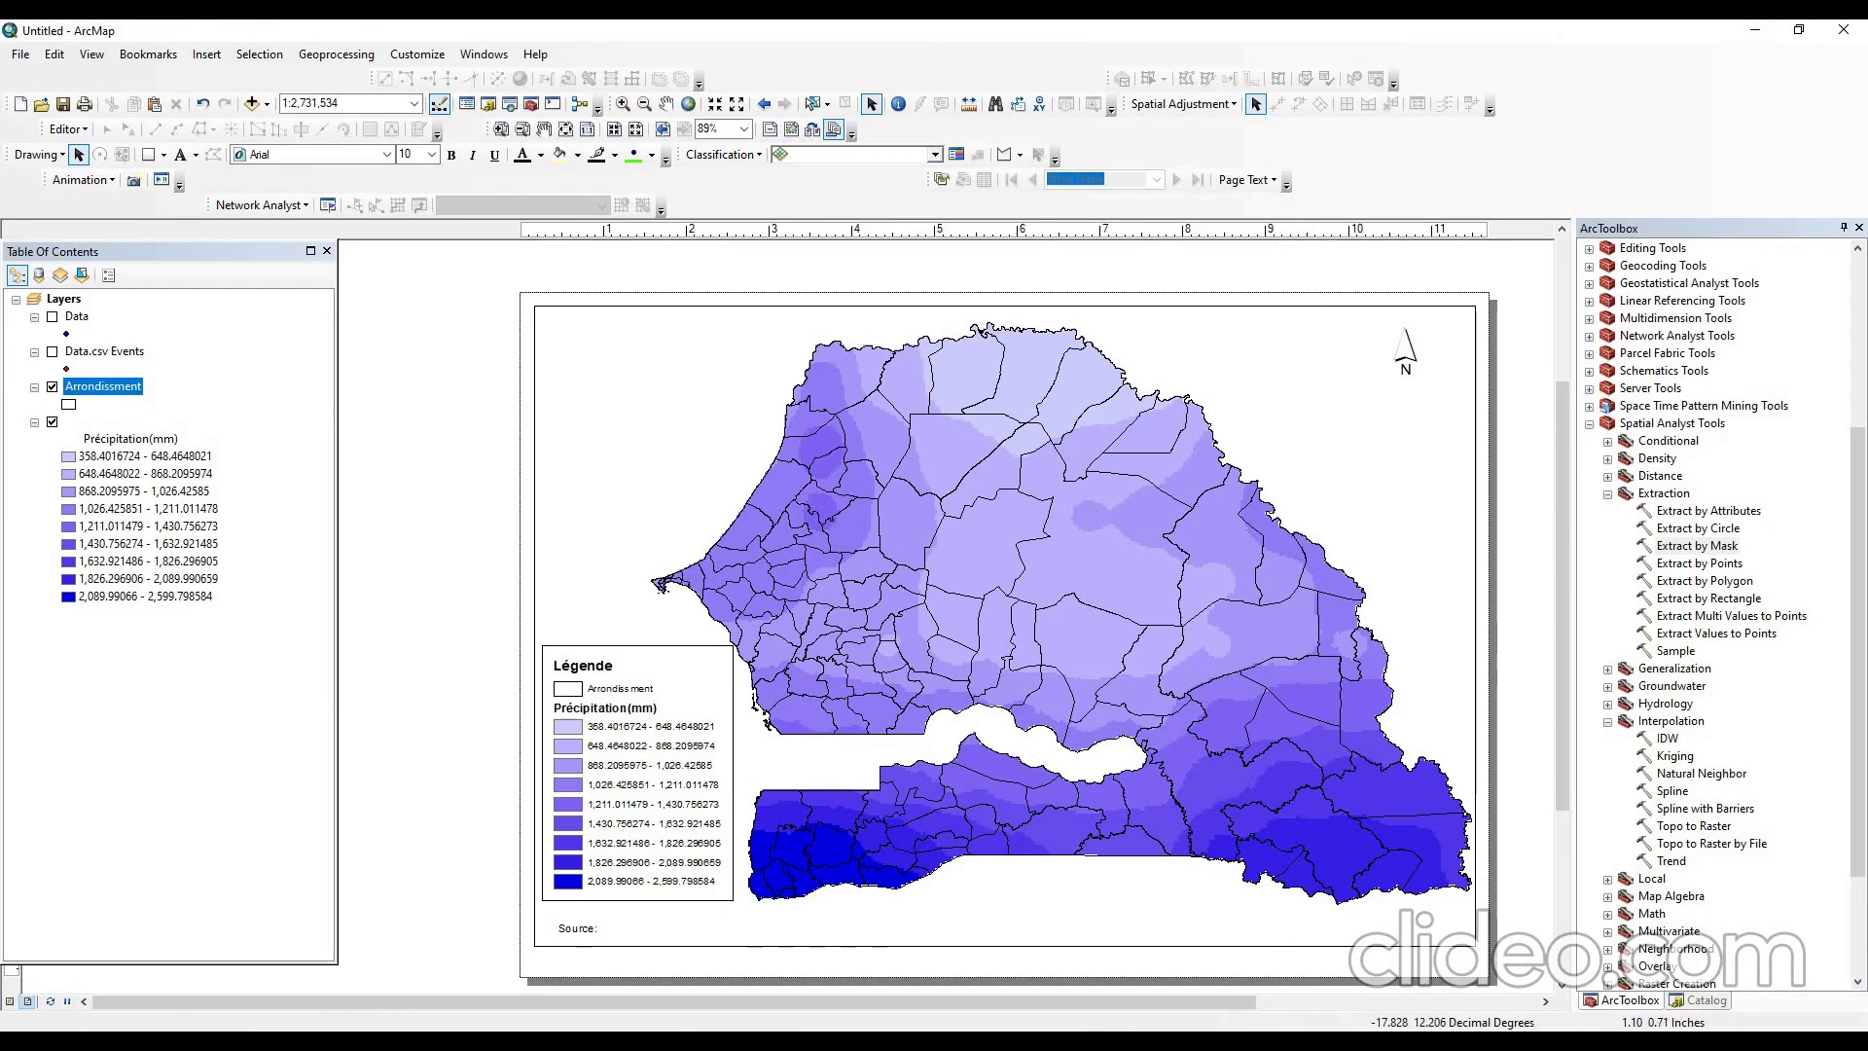
double_click(578, 928)
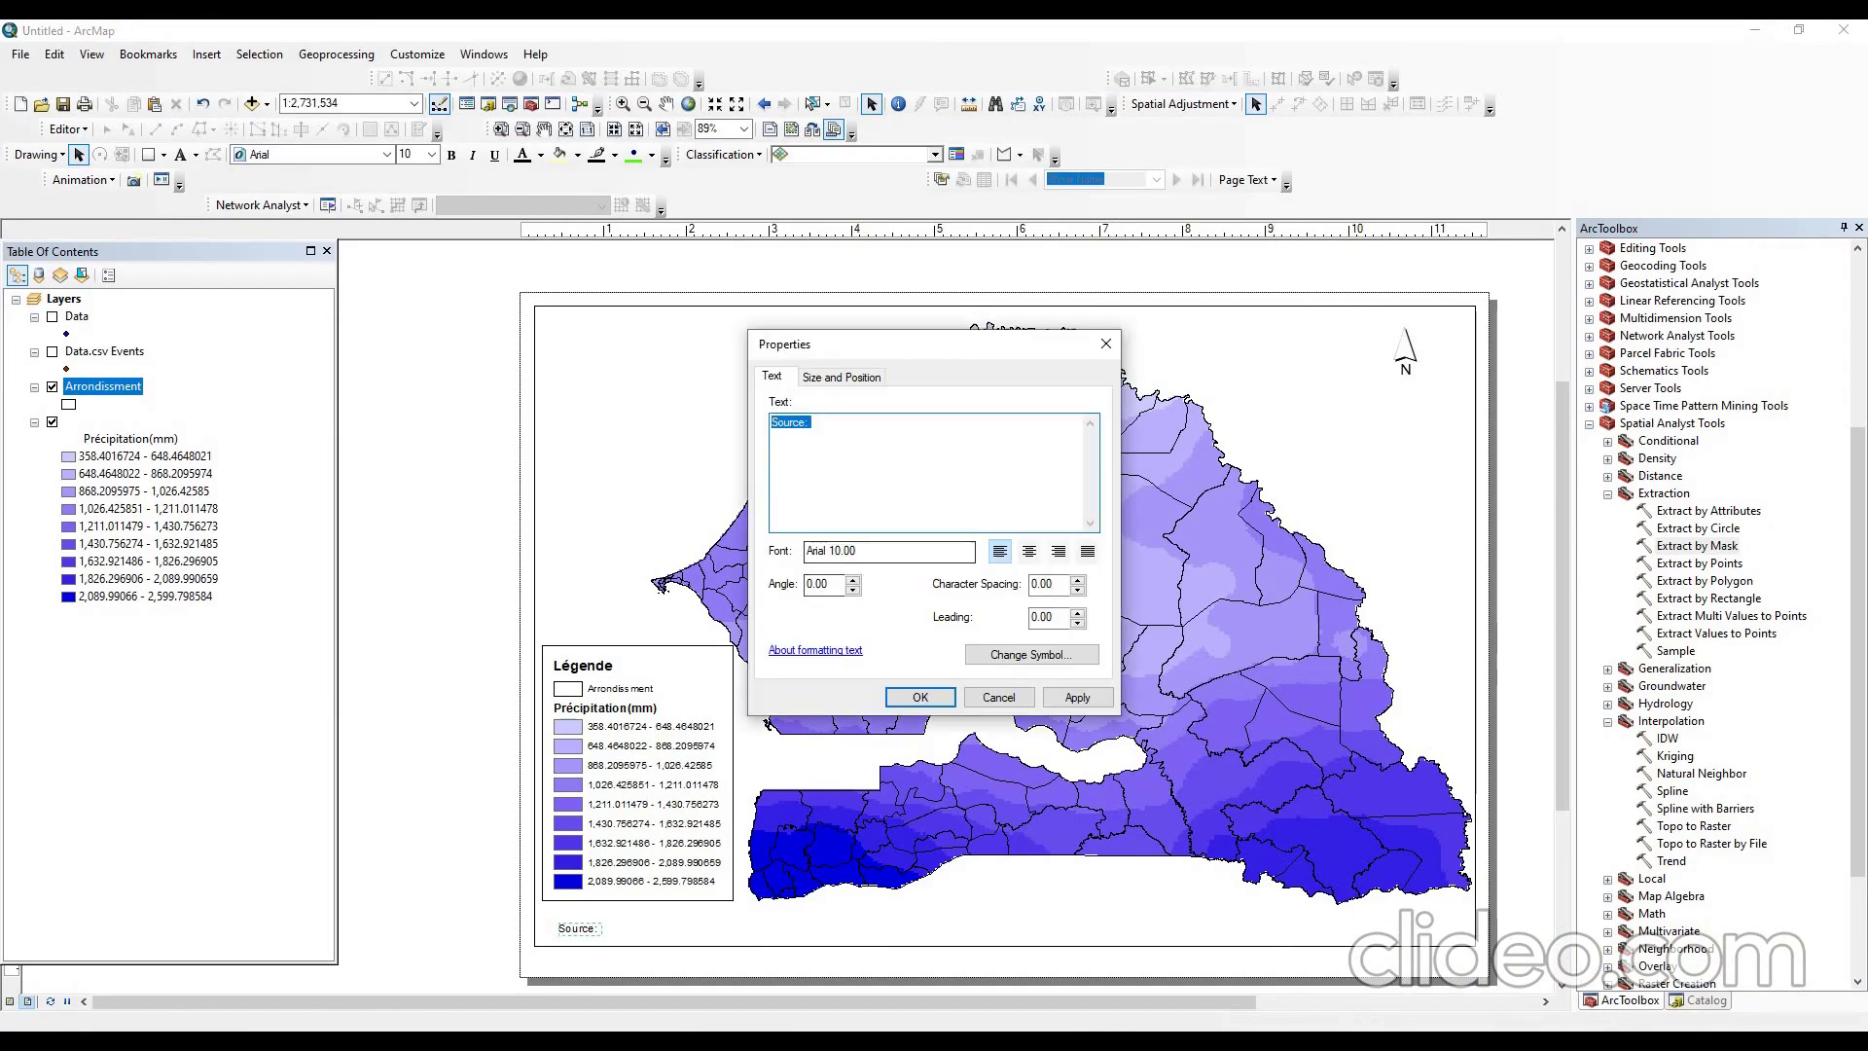
left_click(811, 422)
key("ctrl+v")
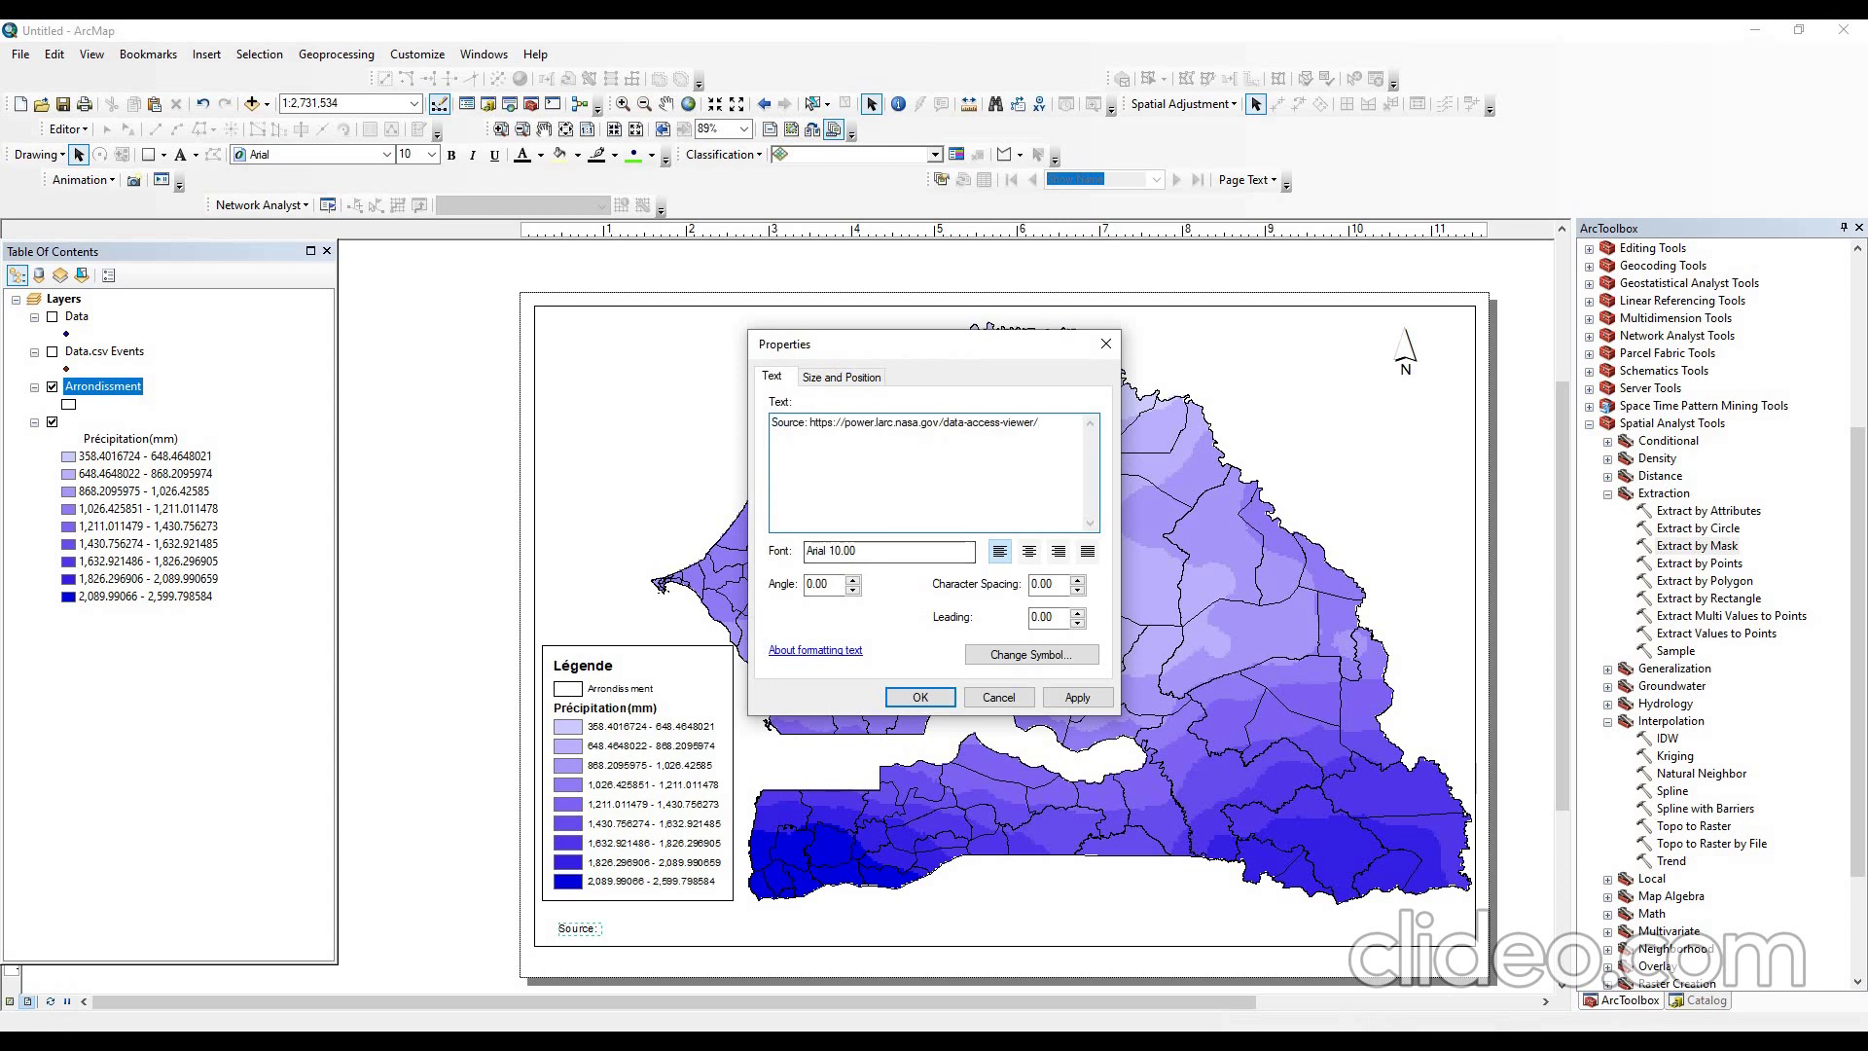
left_click(918, 696)
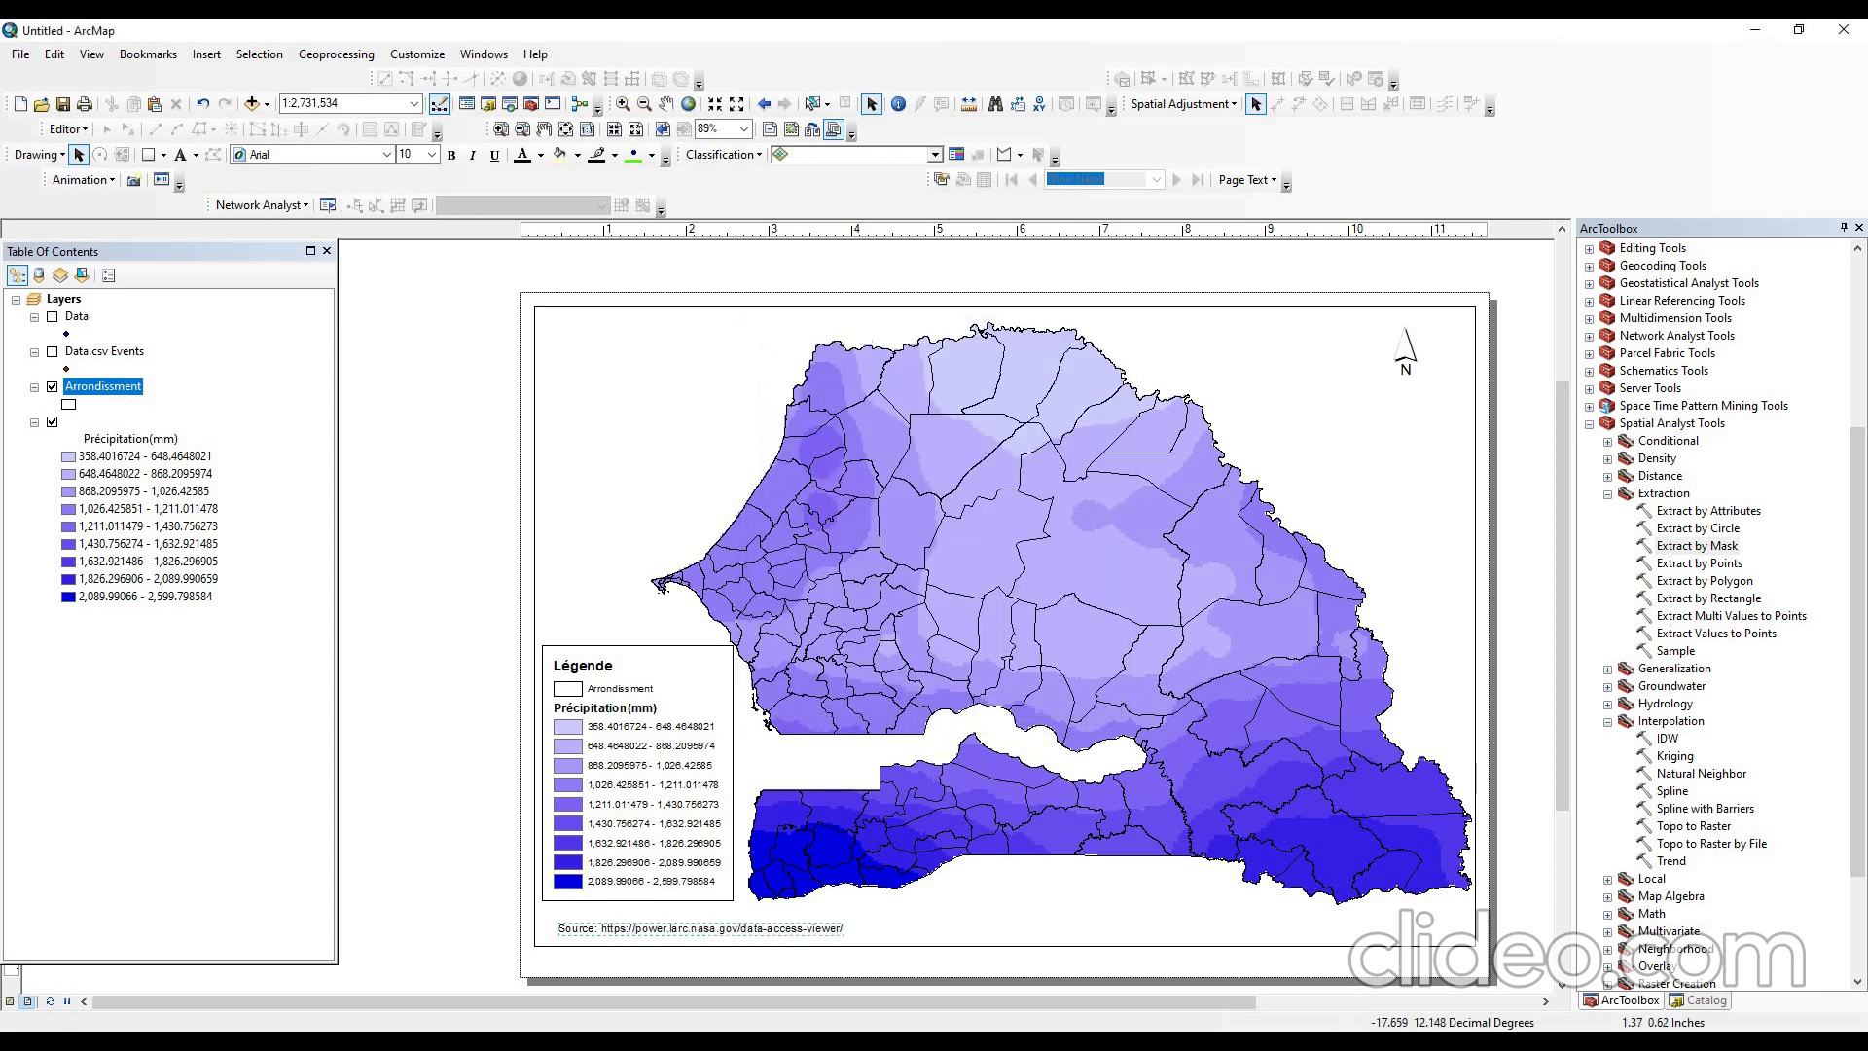
- Place a copy of the source text in the map page's lower-right corner and replace its wording with the author's surname and "Octobre 2023"
left_click_drag(641, 927, 1267, 936)
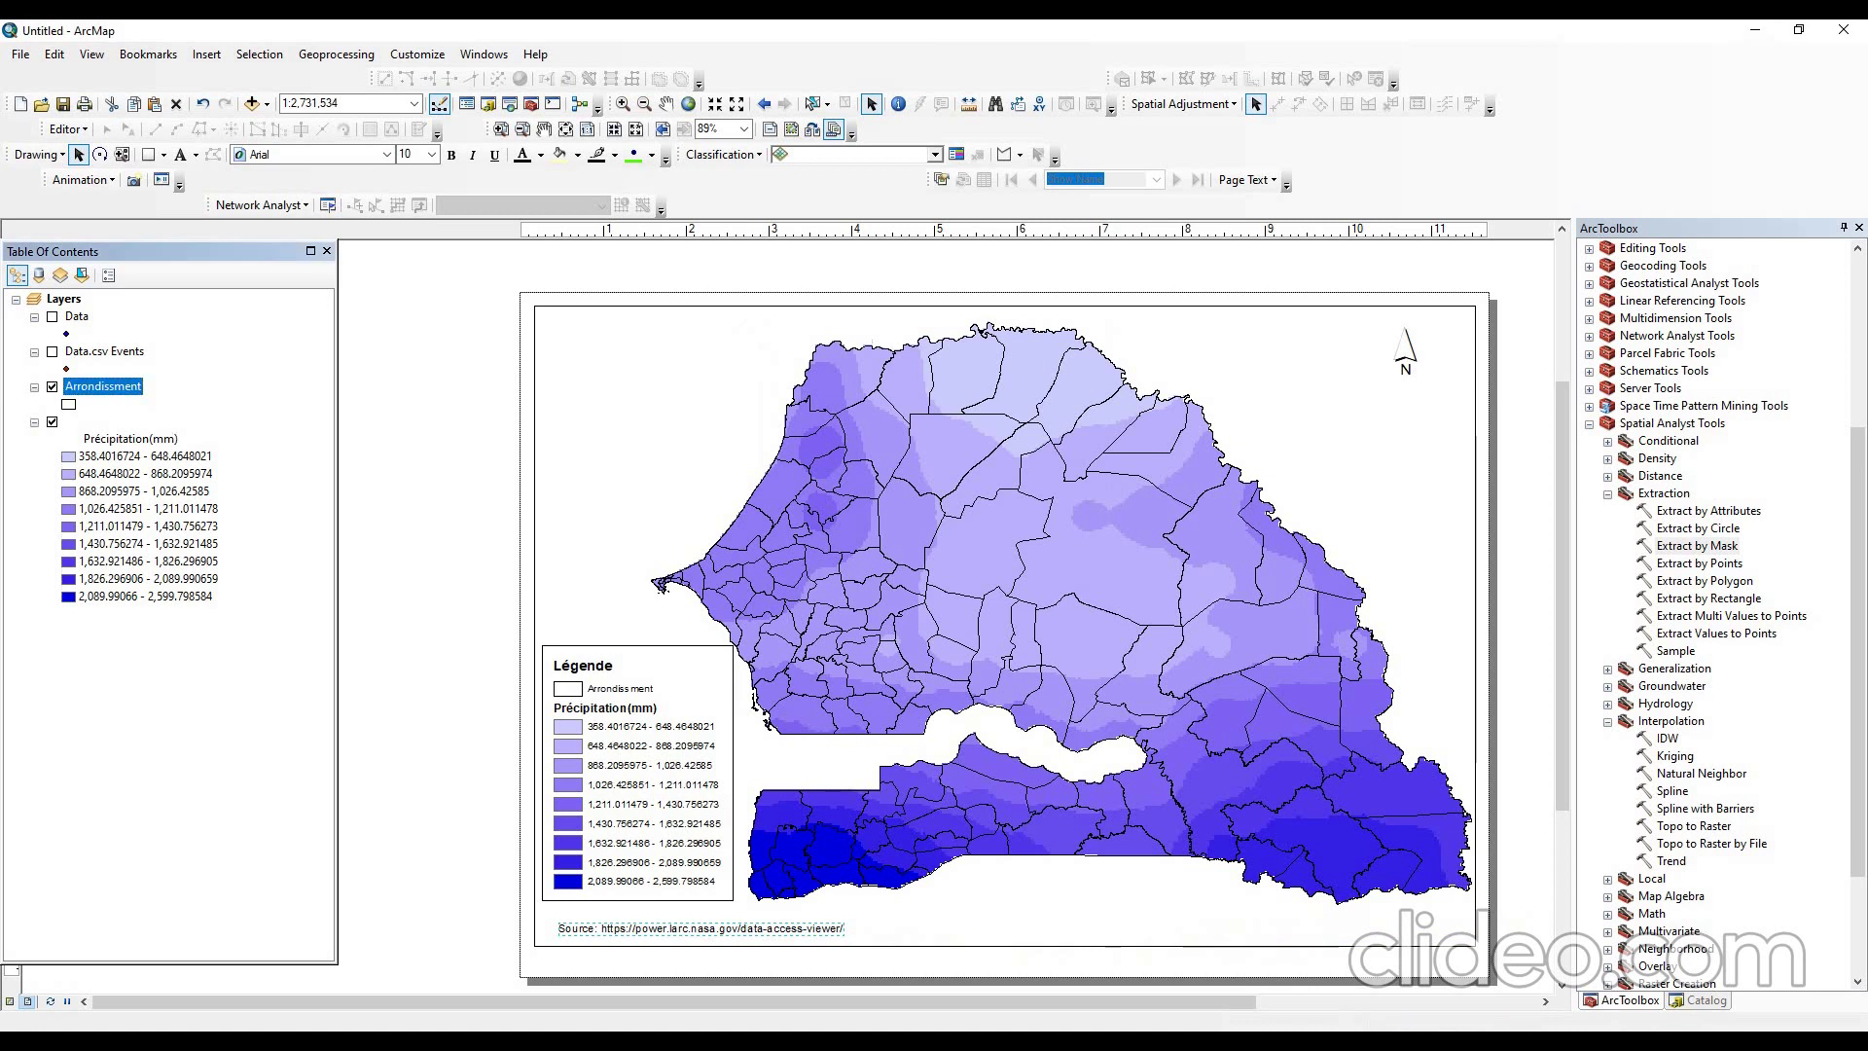
left_click(1265, 910)
double_click(1267, 934)
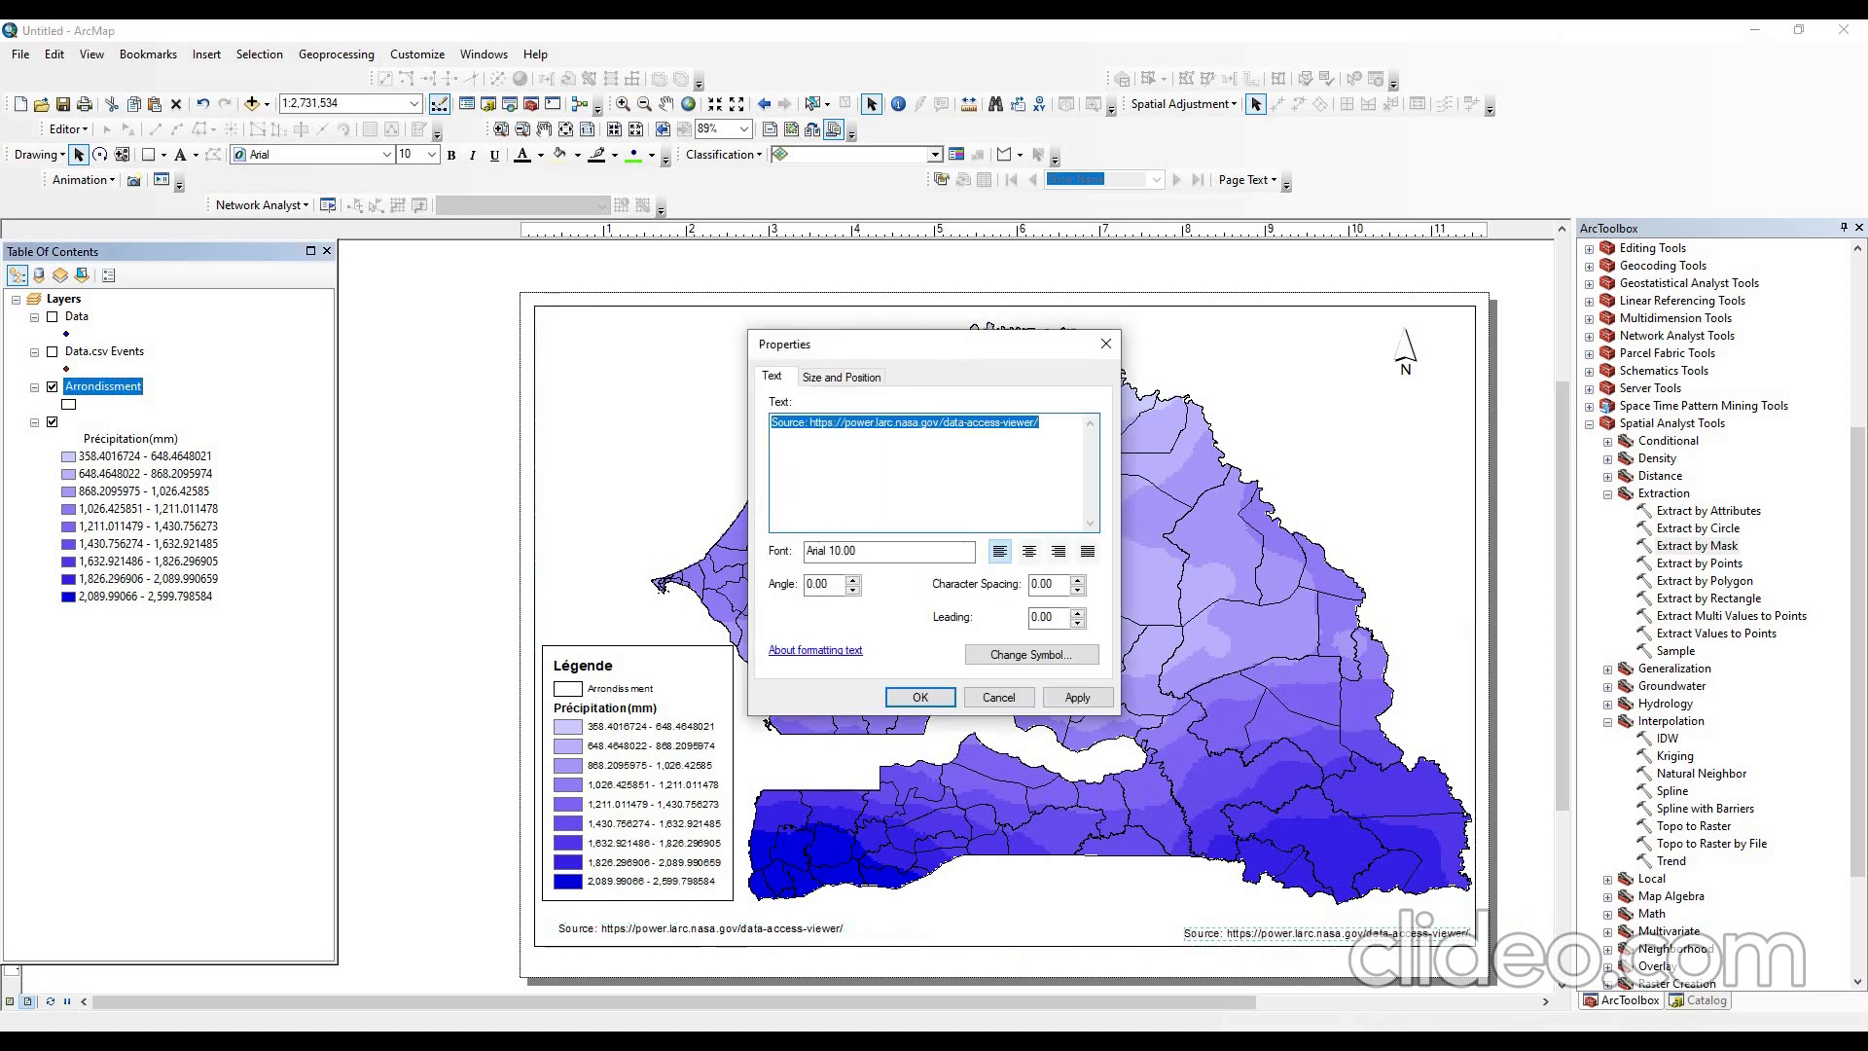
type("KIBOFR")
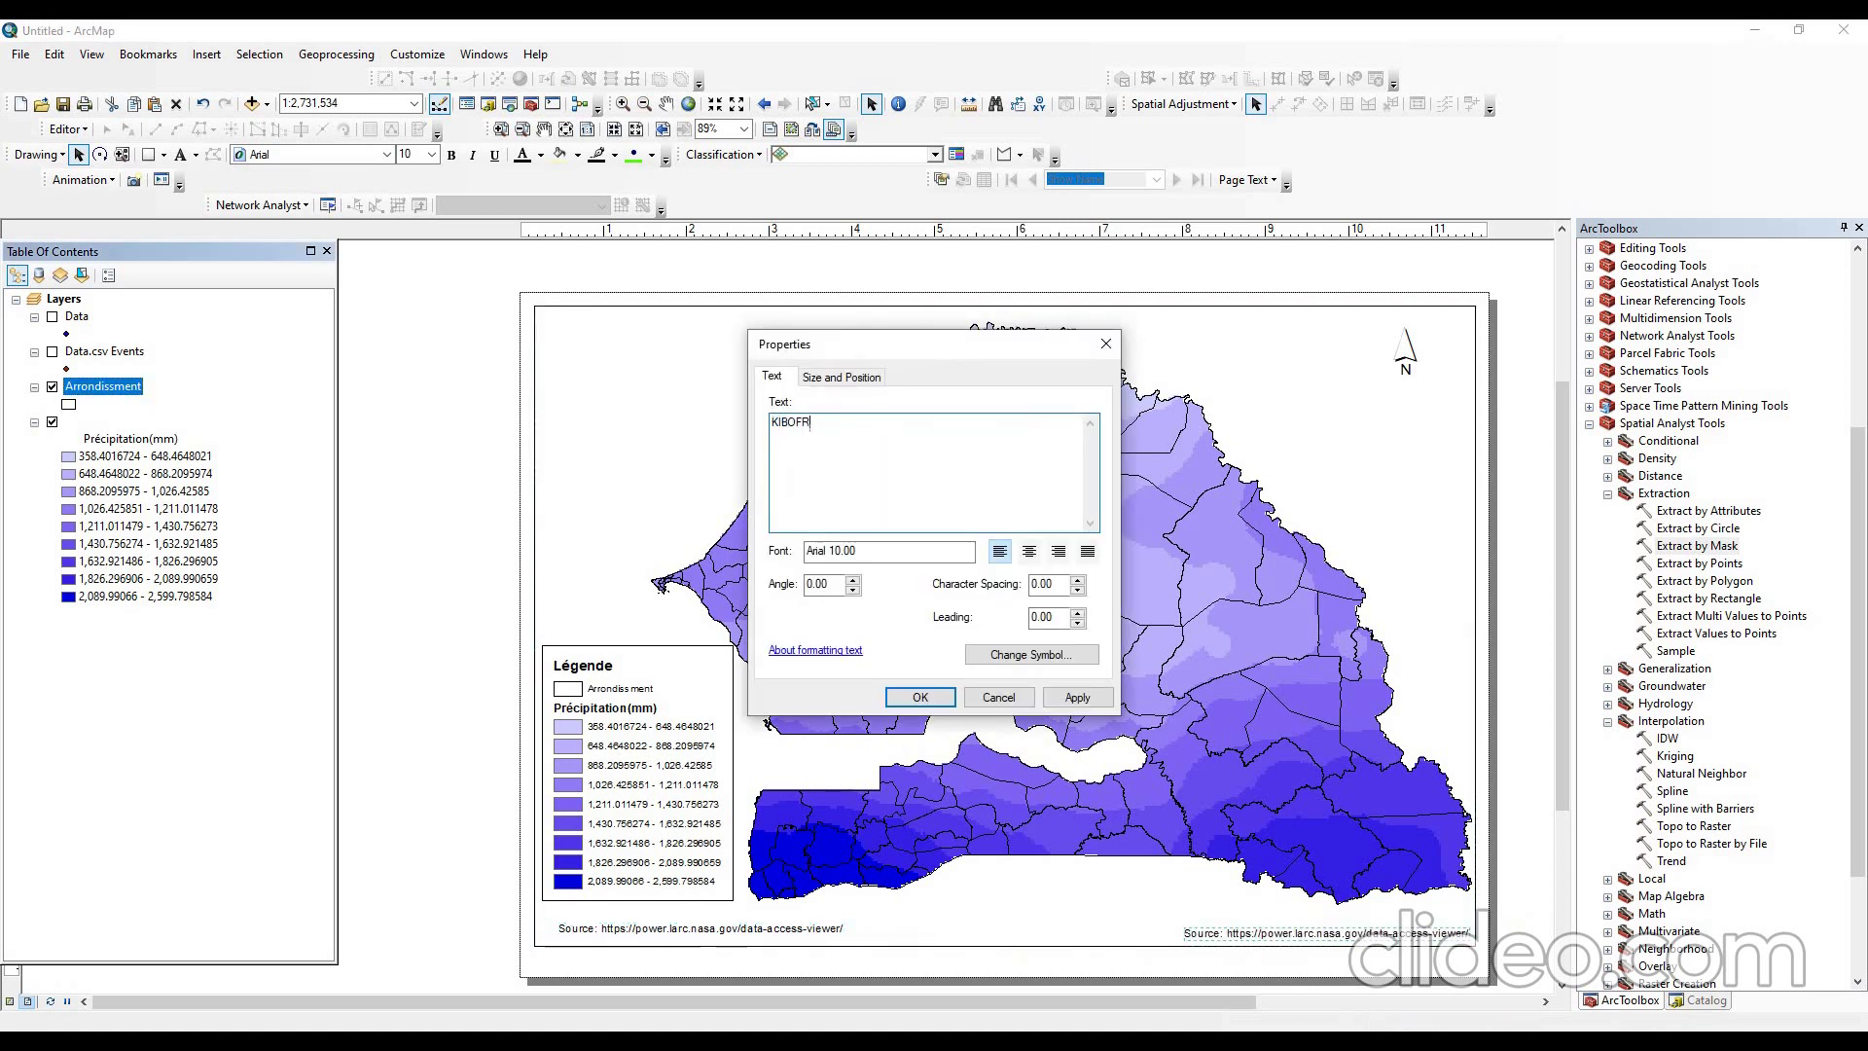
type("A")
key("BackSpace")
key("BackSpace")
type("RA")
left_click(919, 697)
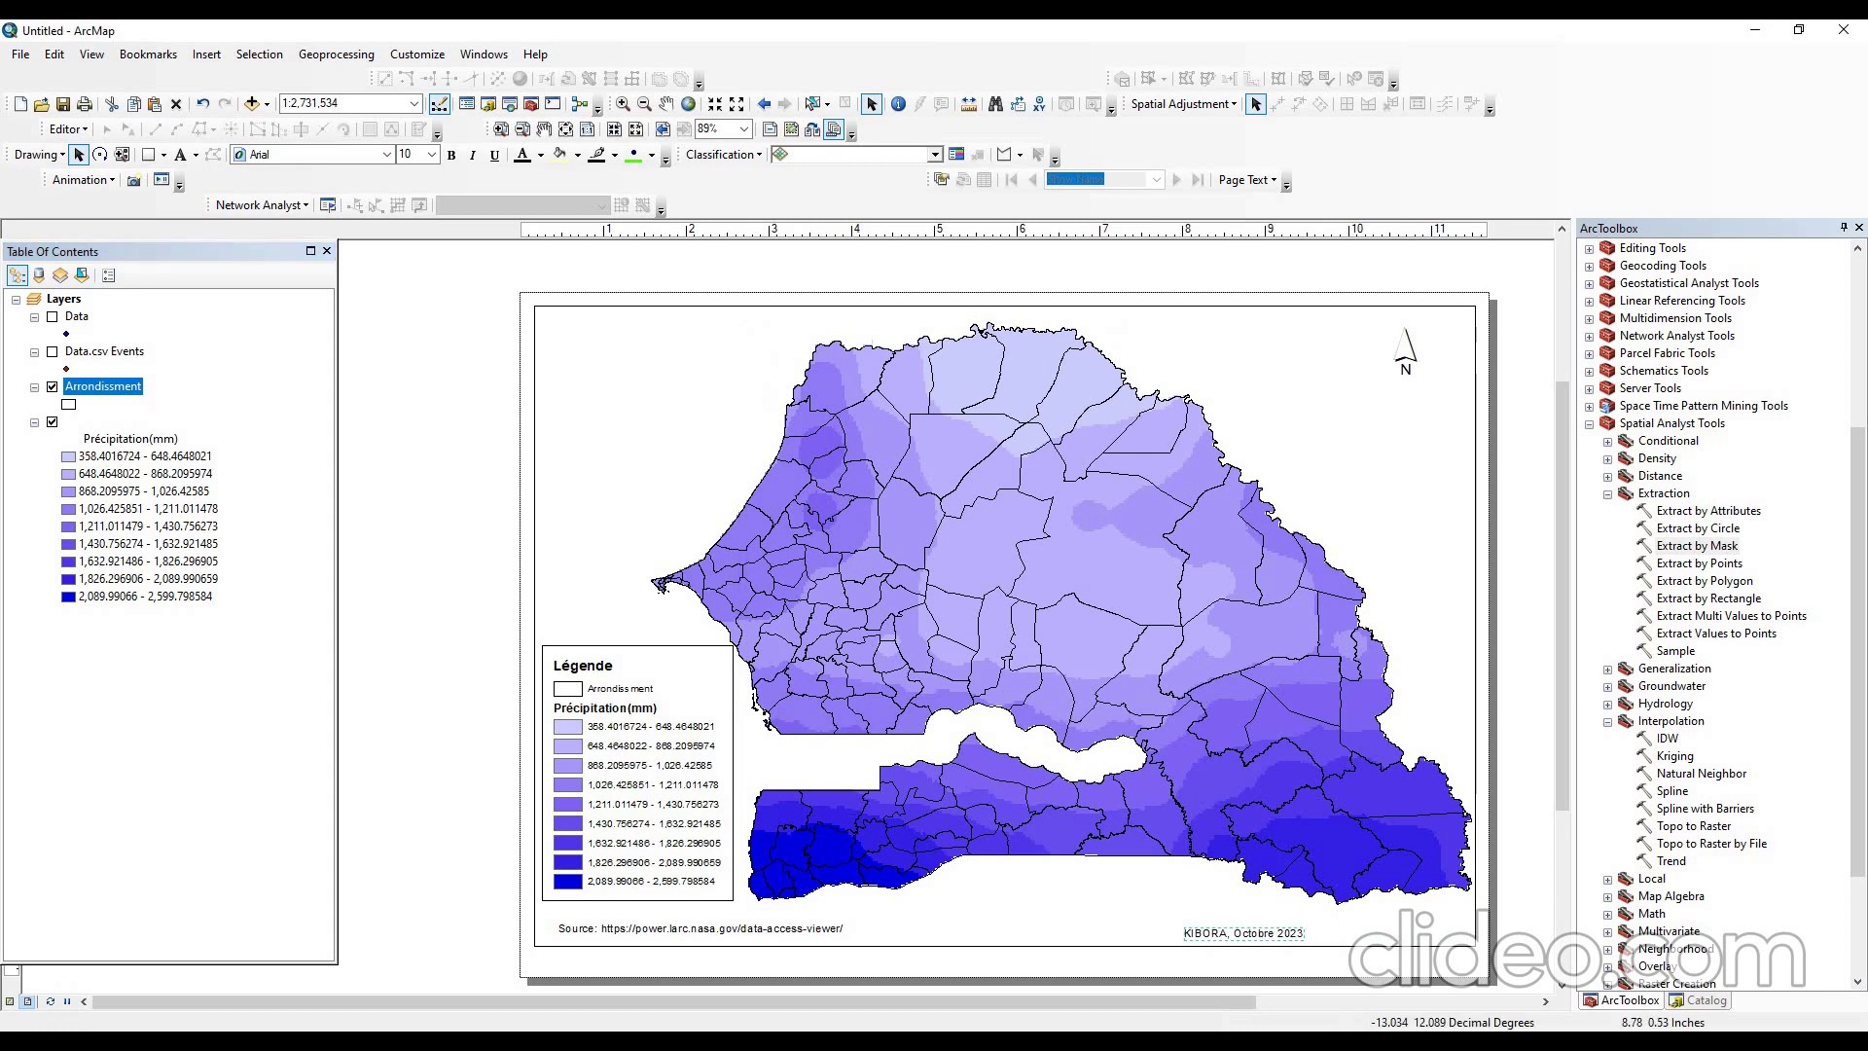
left_click_drag(1249, 933, 1403, 935)
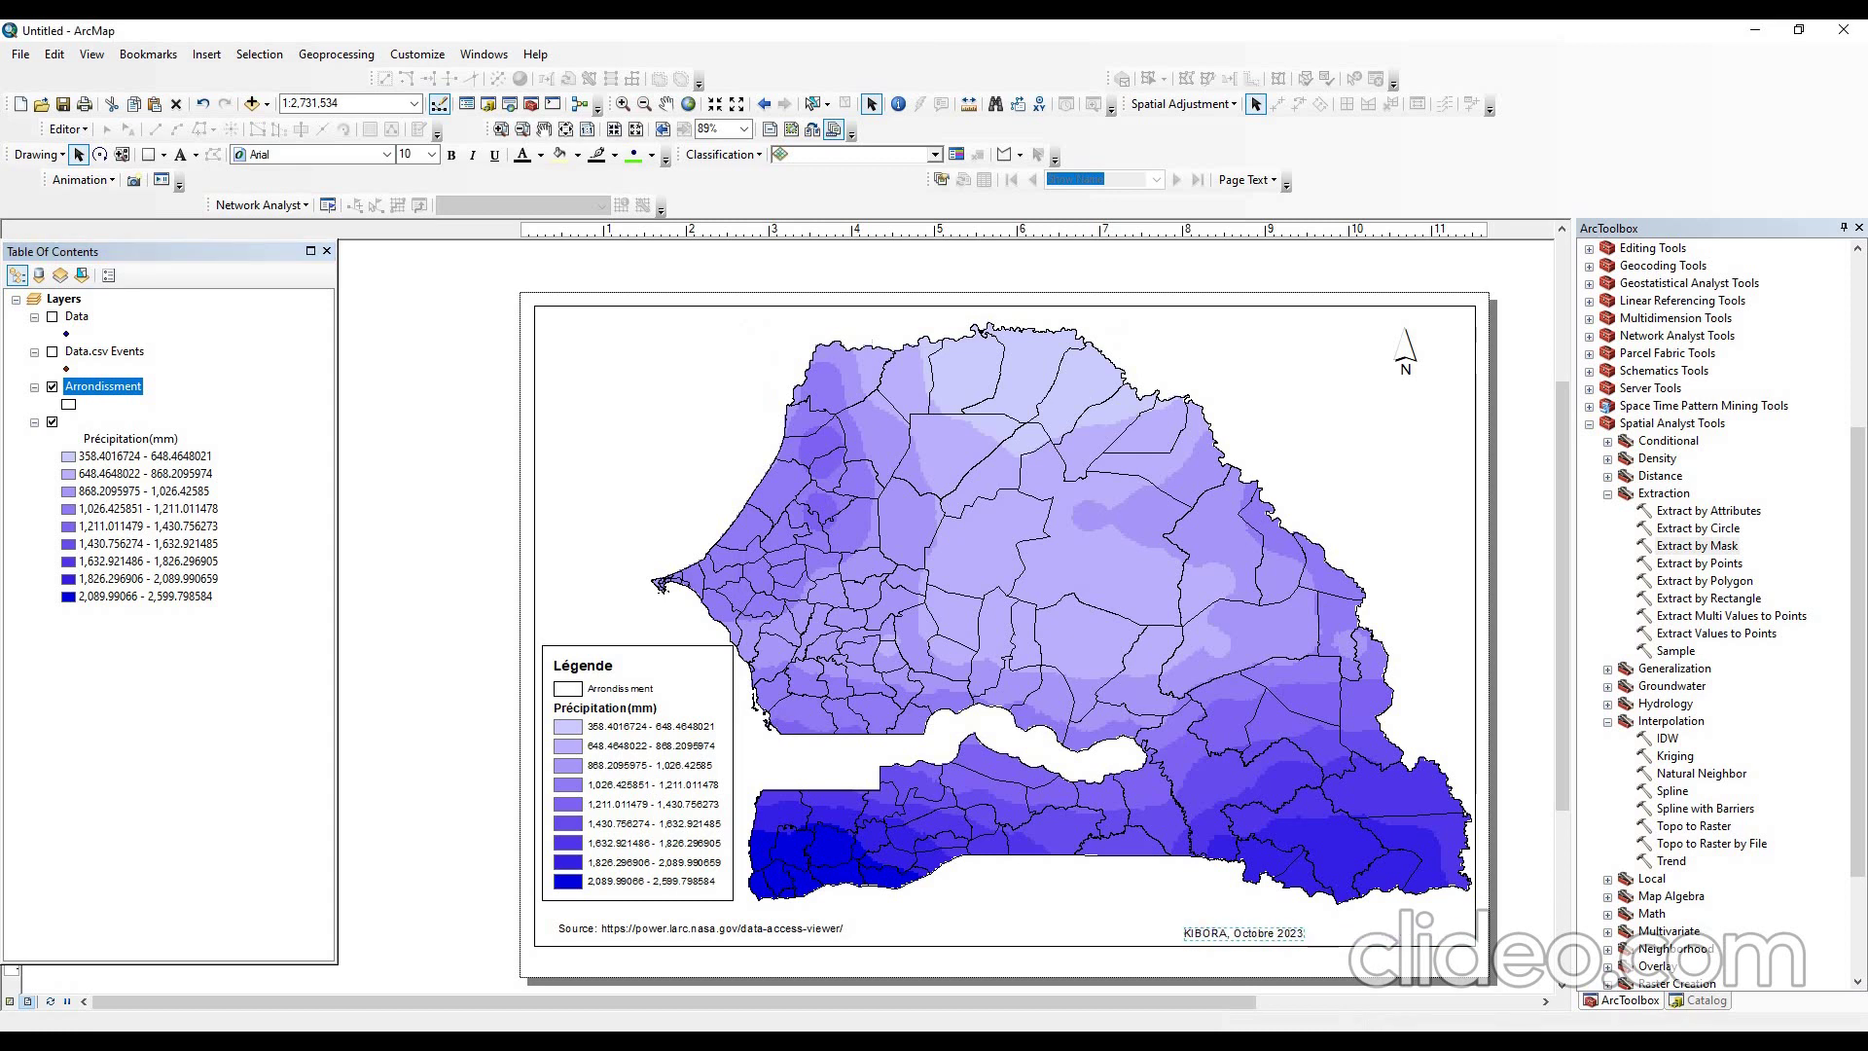
left_click(812, 270)
- Start an Alternating Scale Bar 2 with one 100 km division, two subdivisions, Adjust width resizing and Kilometers as division units
left_click(206, 54)
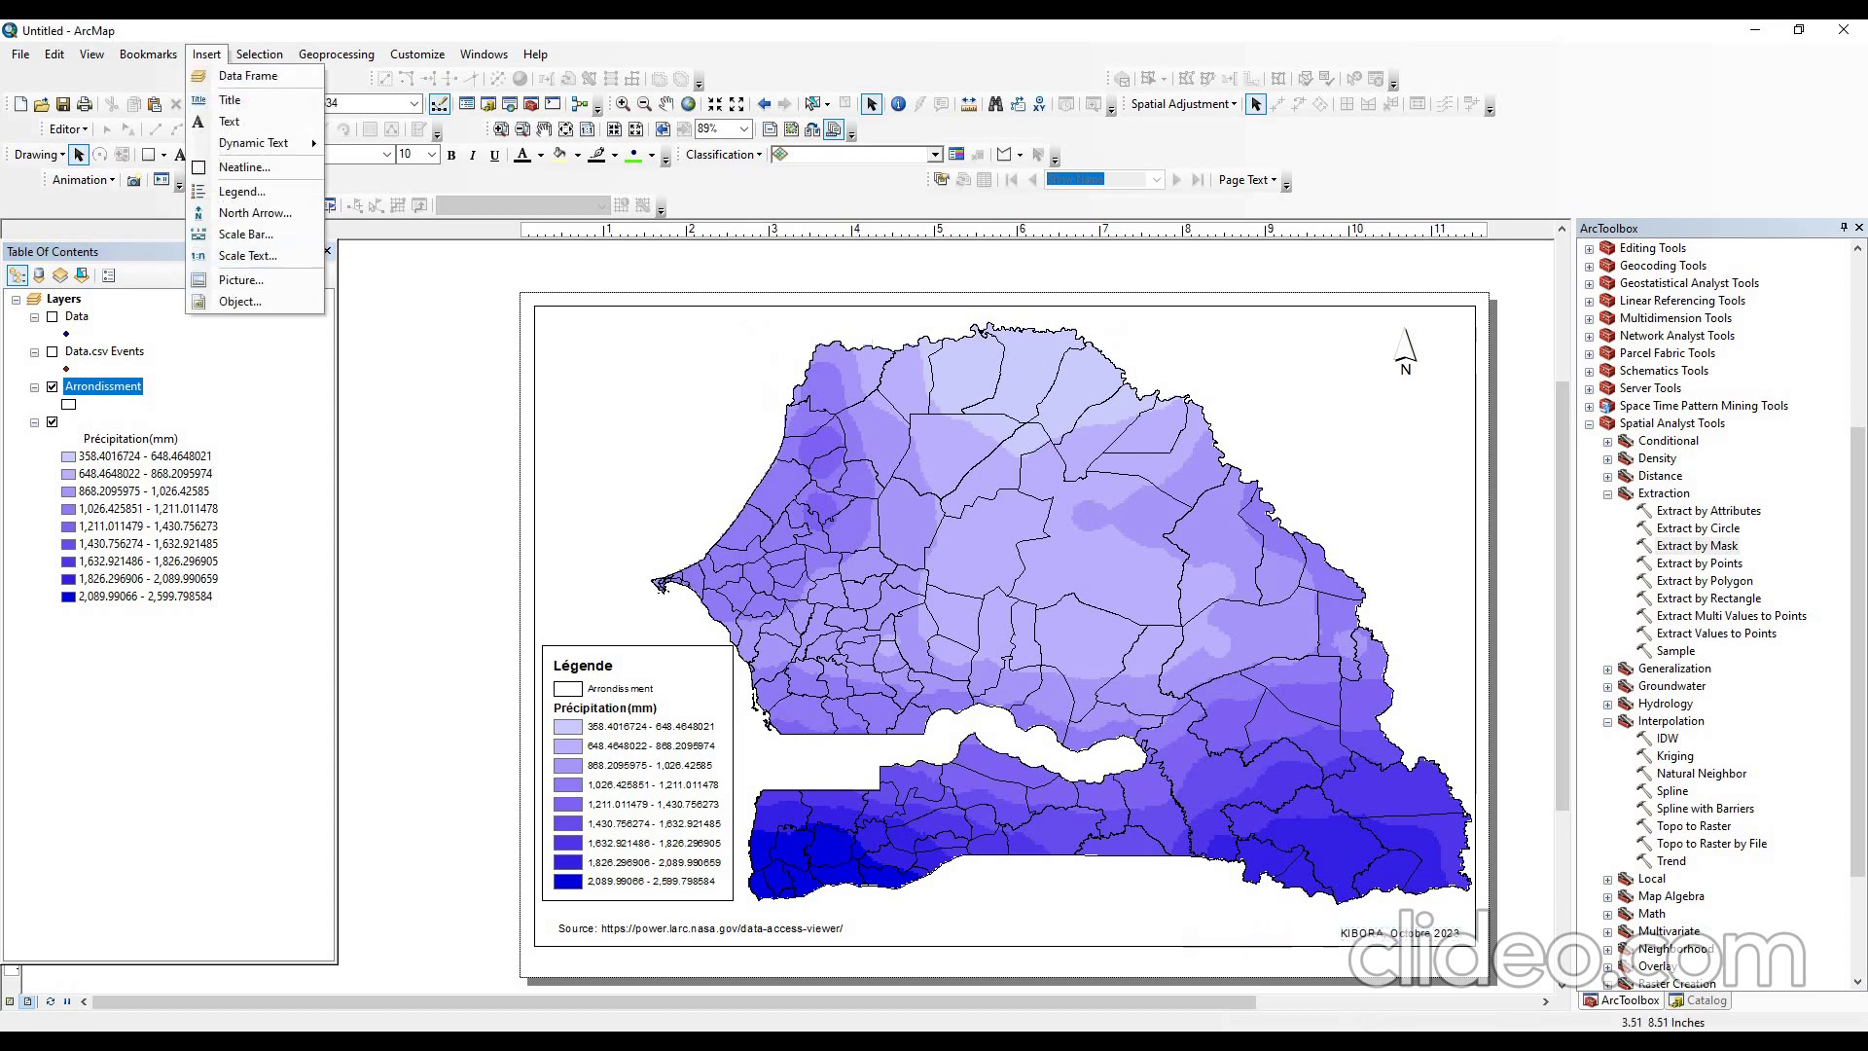
left_click(246, 234)
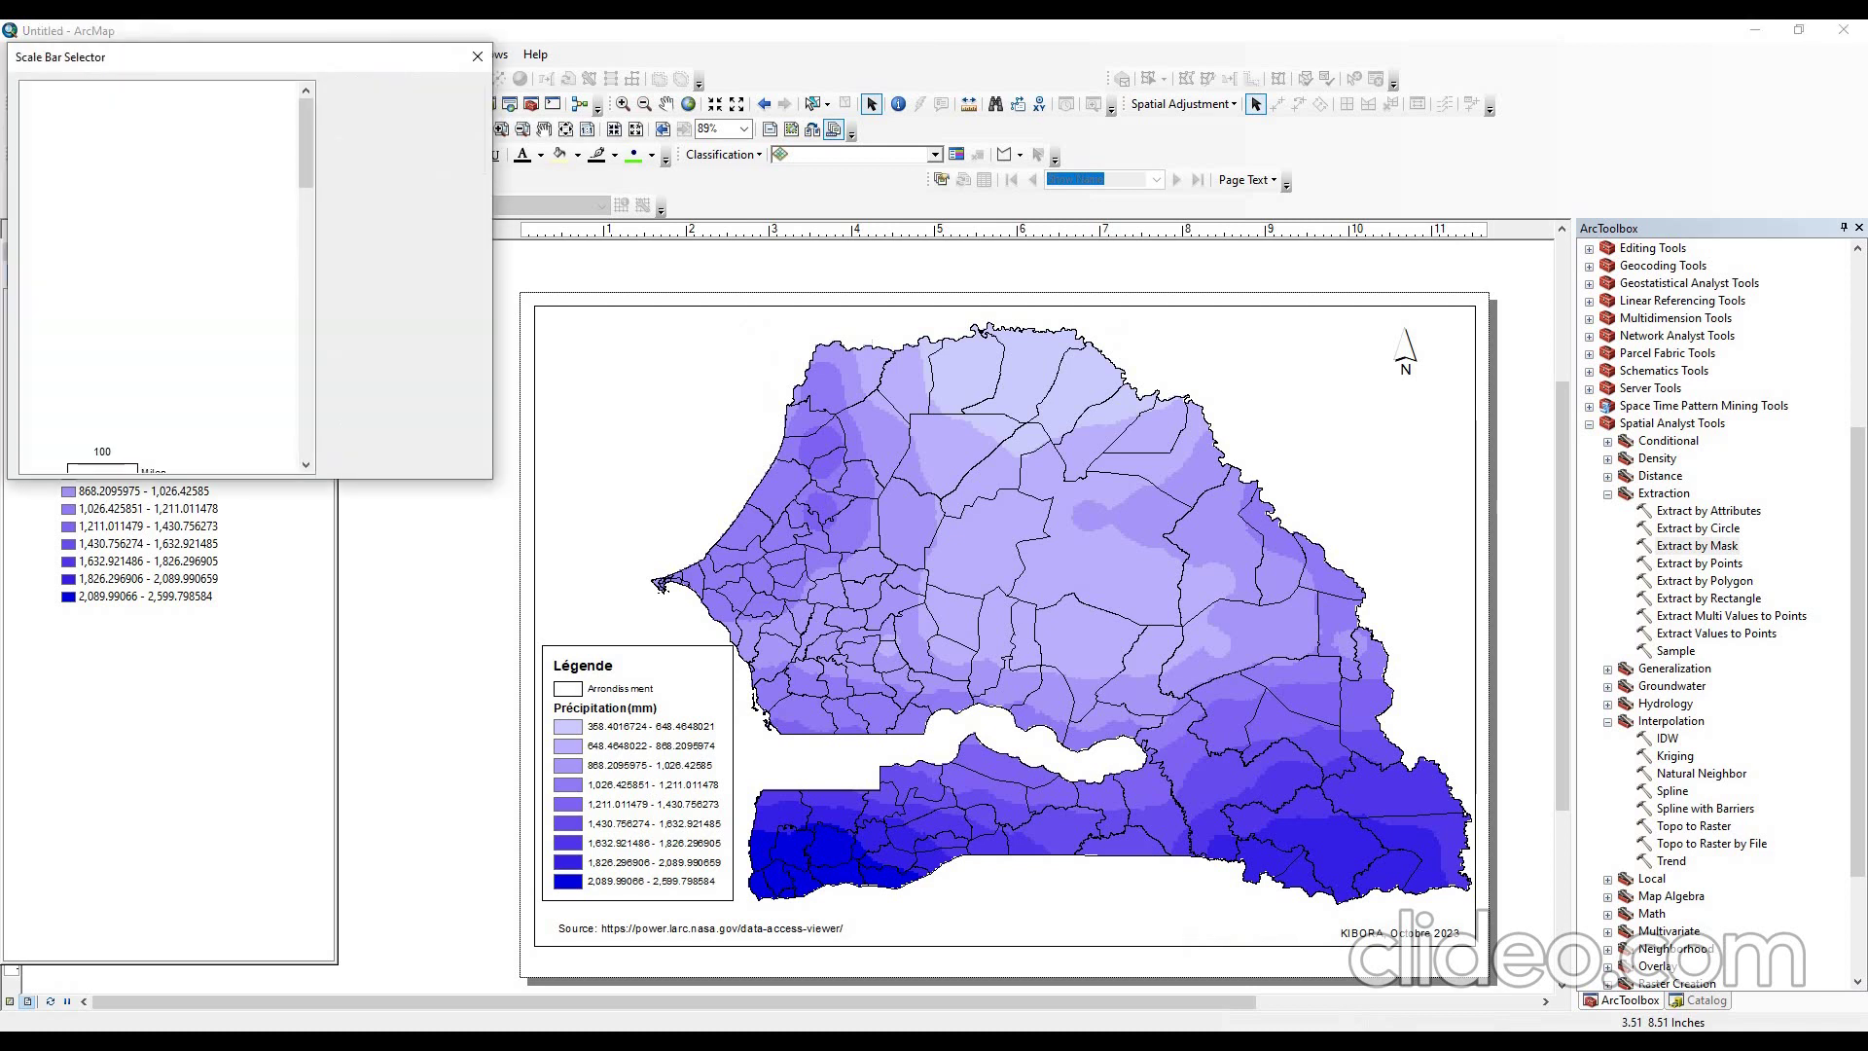
left_click(155, 401)
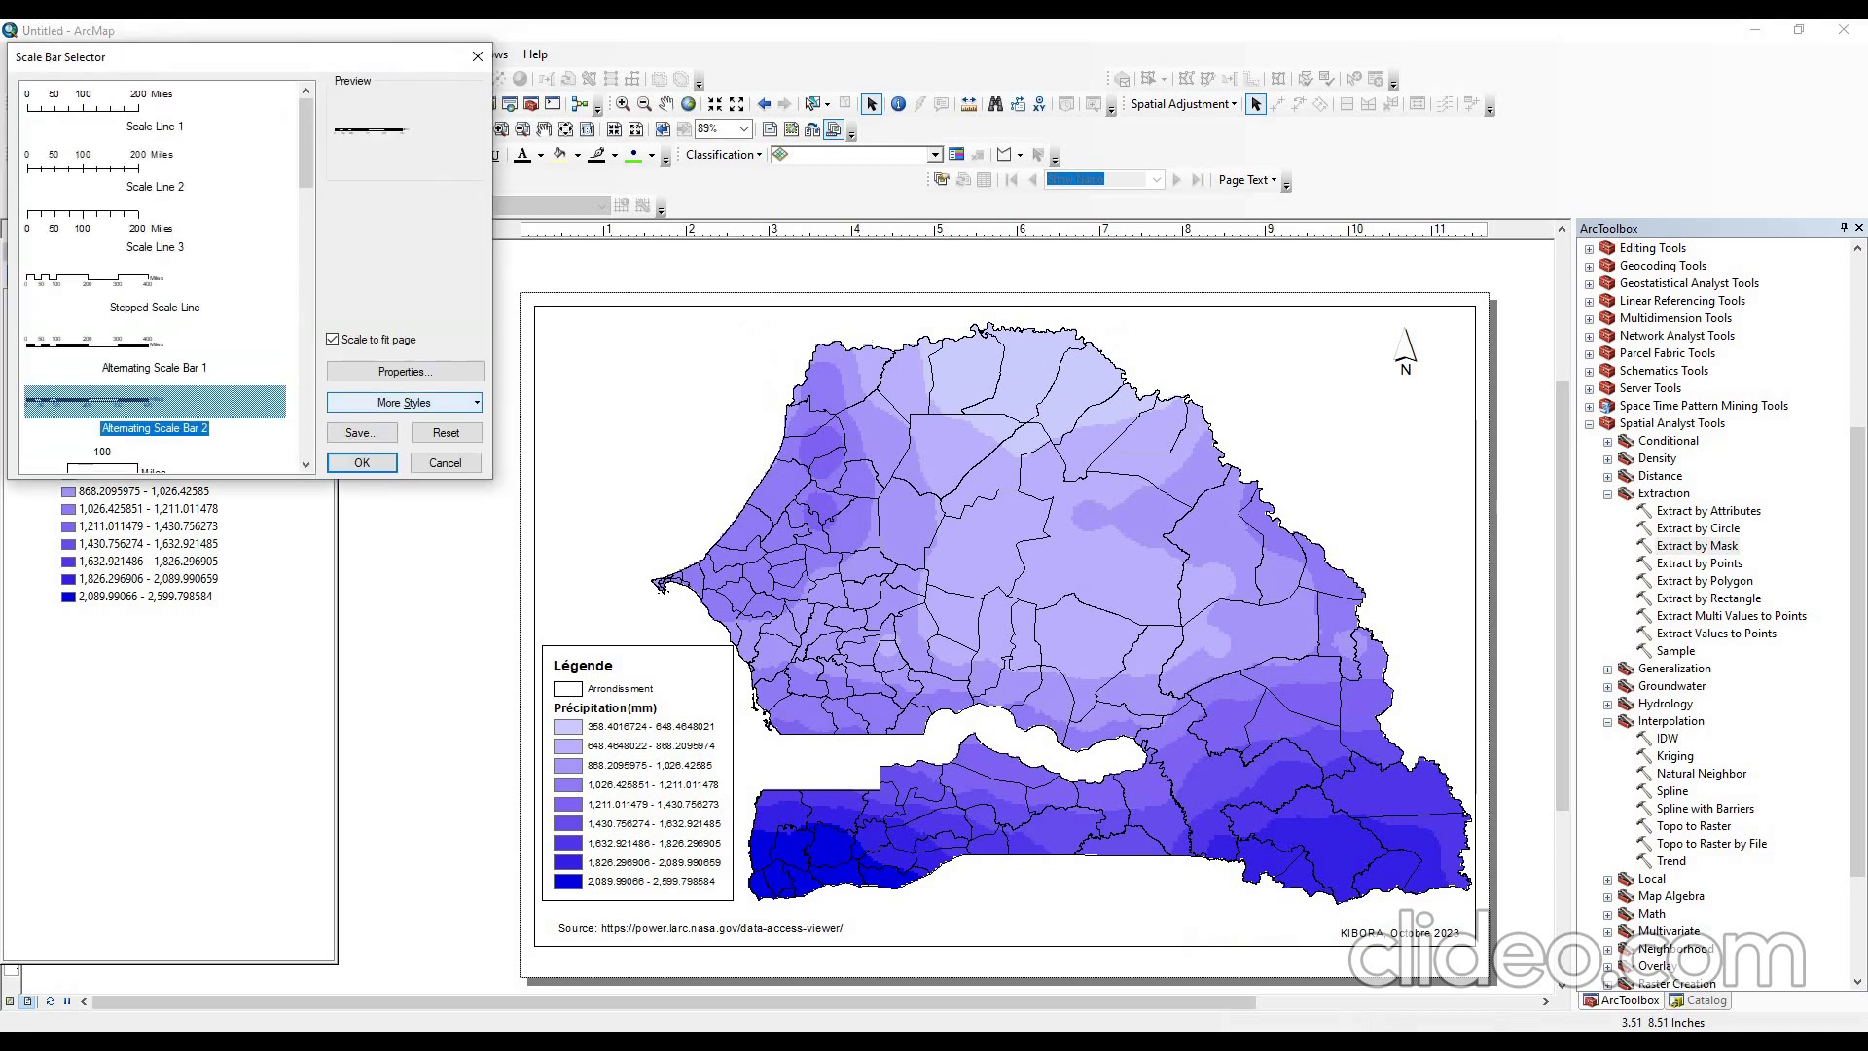
left_click(405, 371)
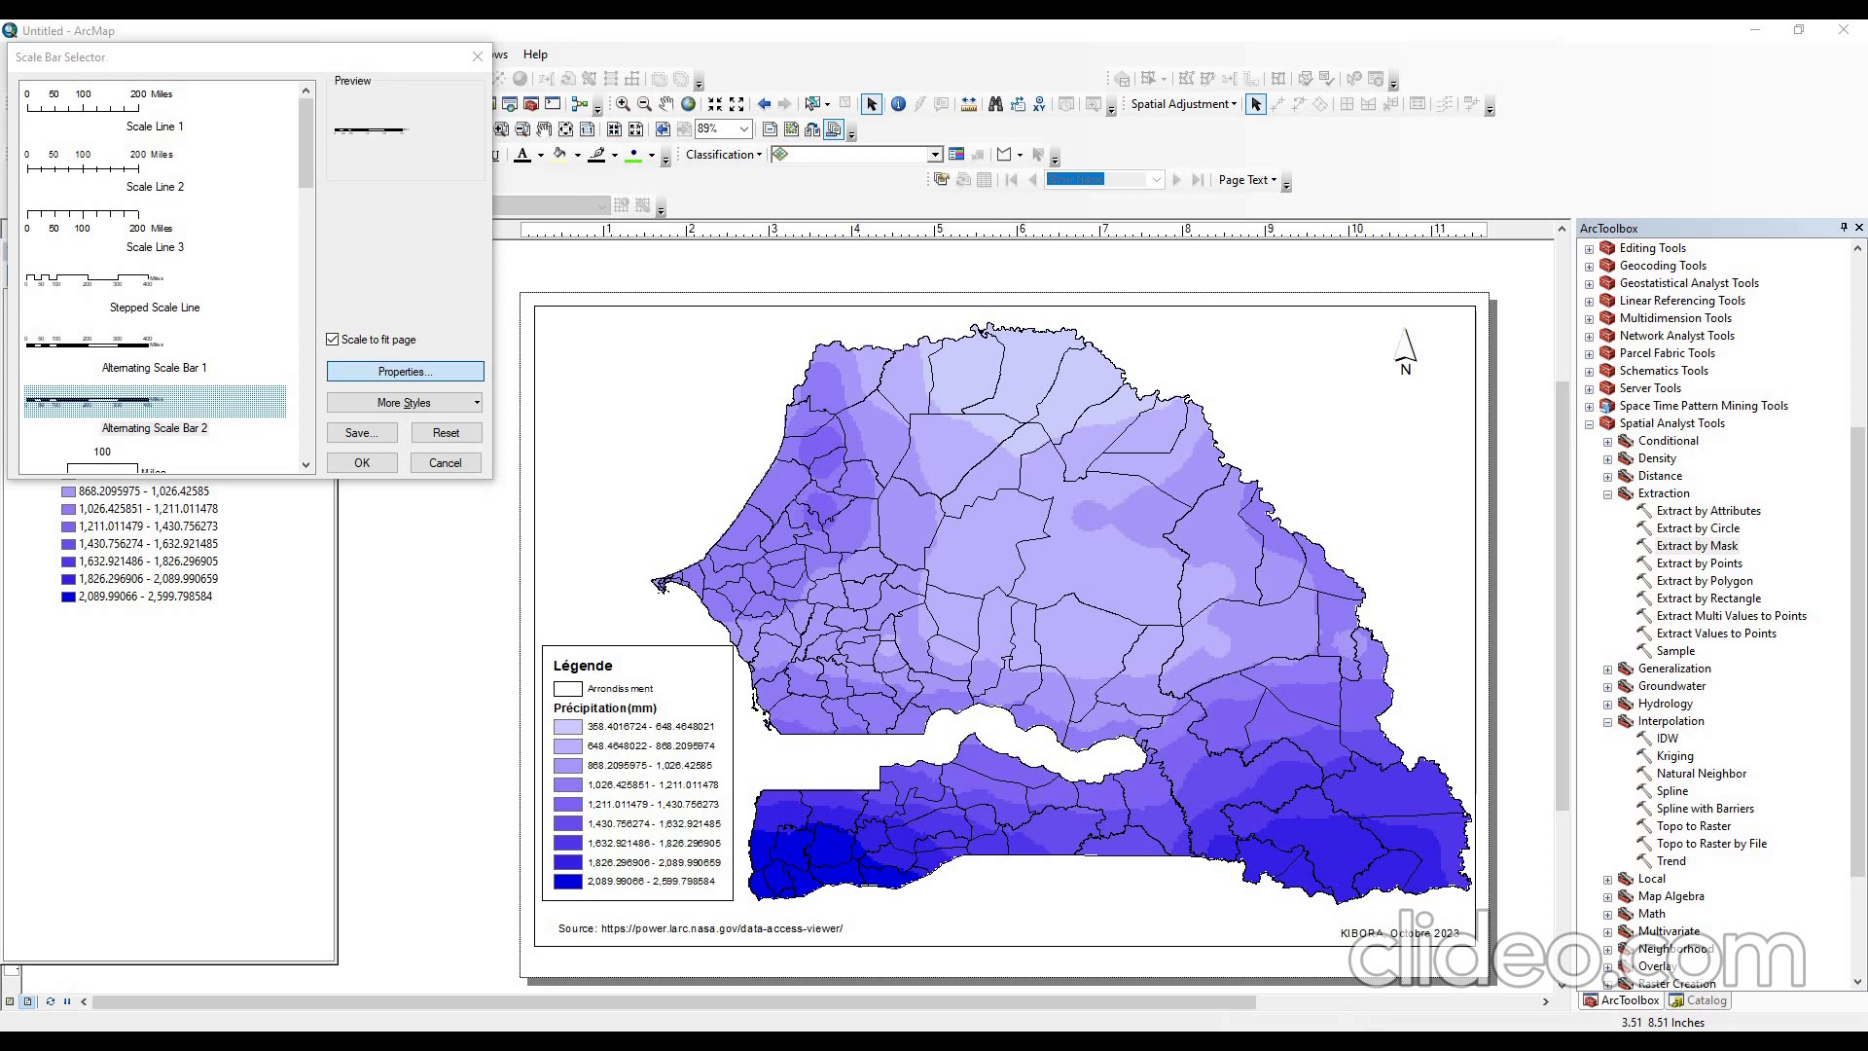
key("Return")
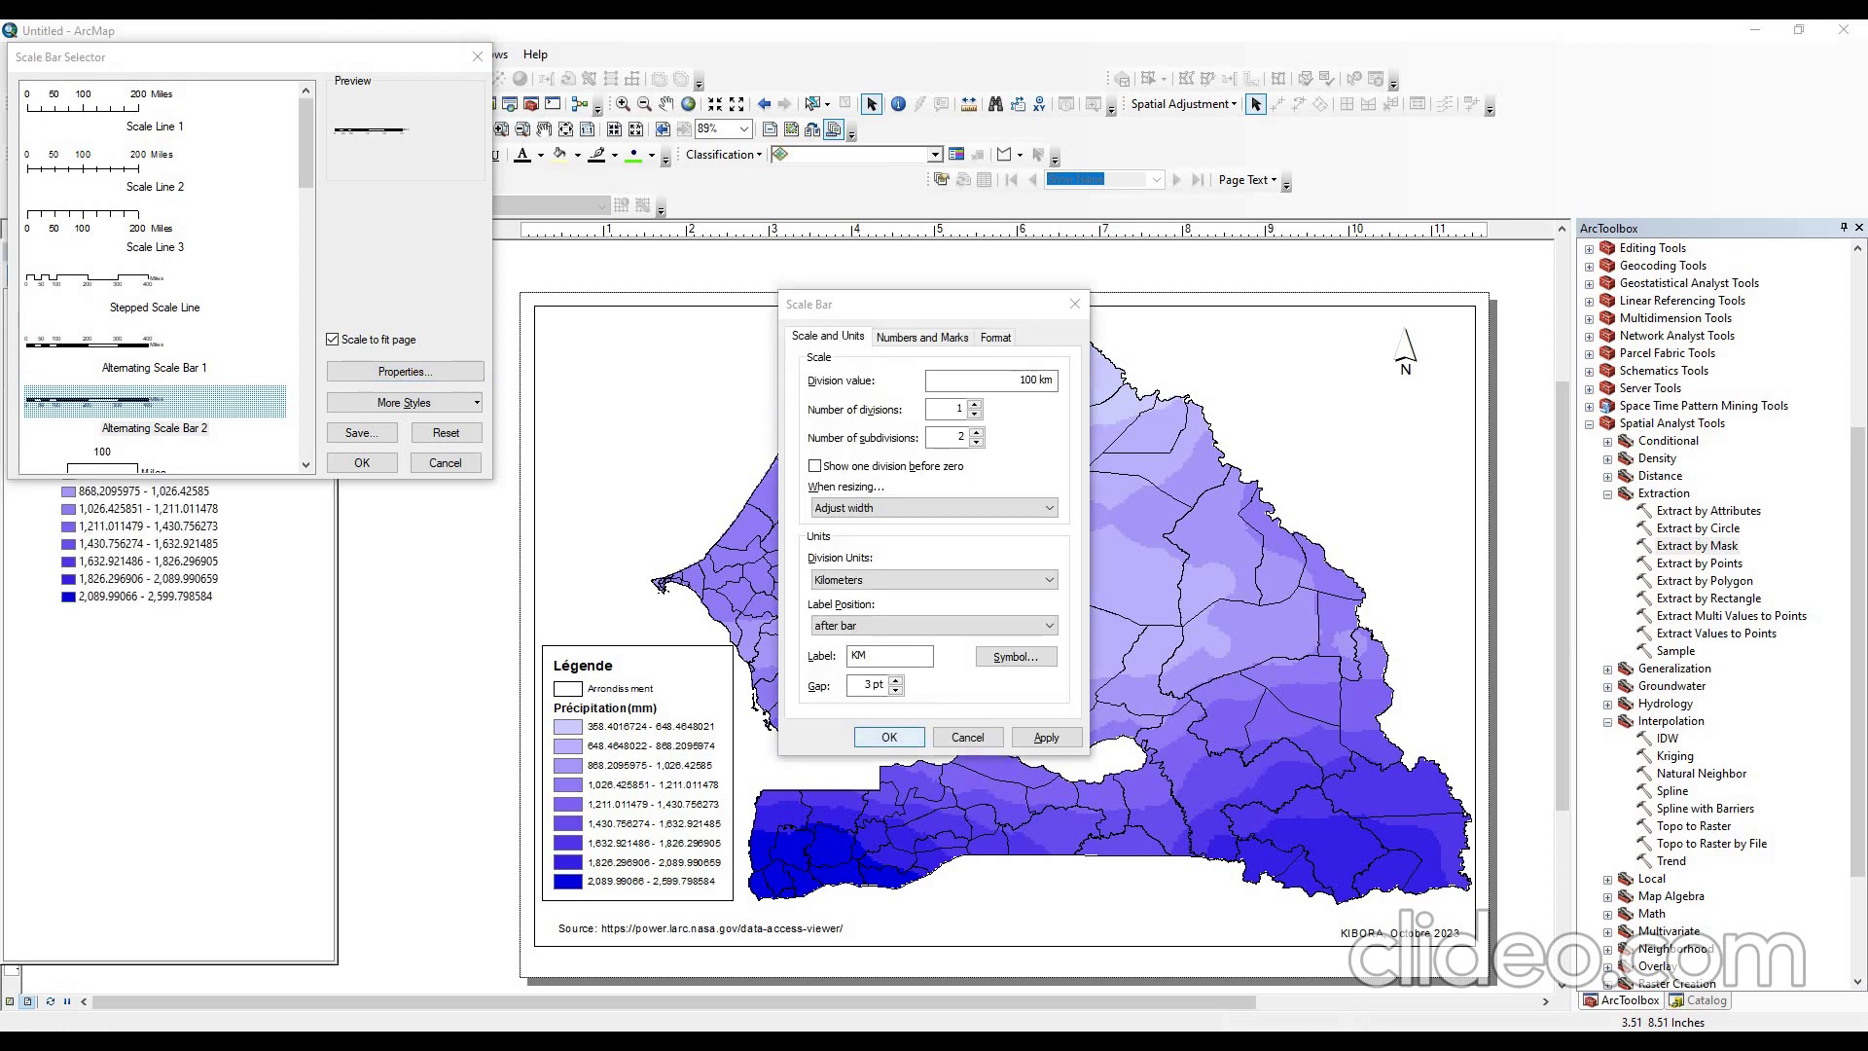
- Set the scale bar's unit label to Km, insert it and place it near the bottom centre of the map page
left_click(866, 657)
key("BackSpace")
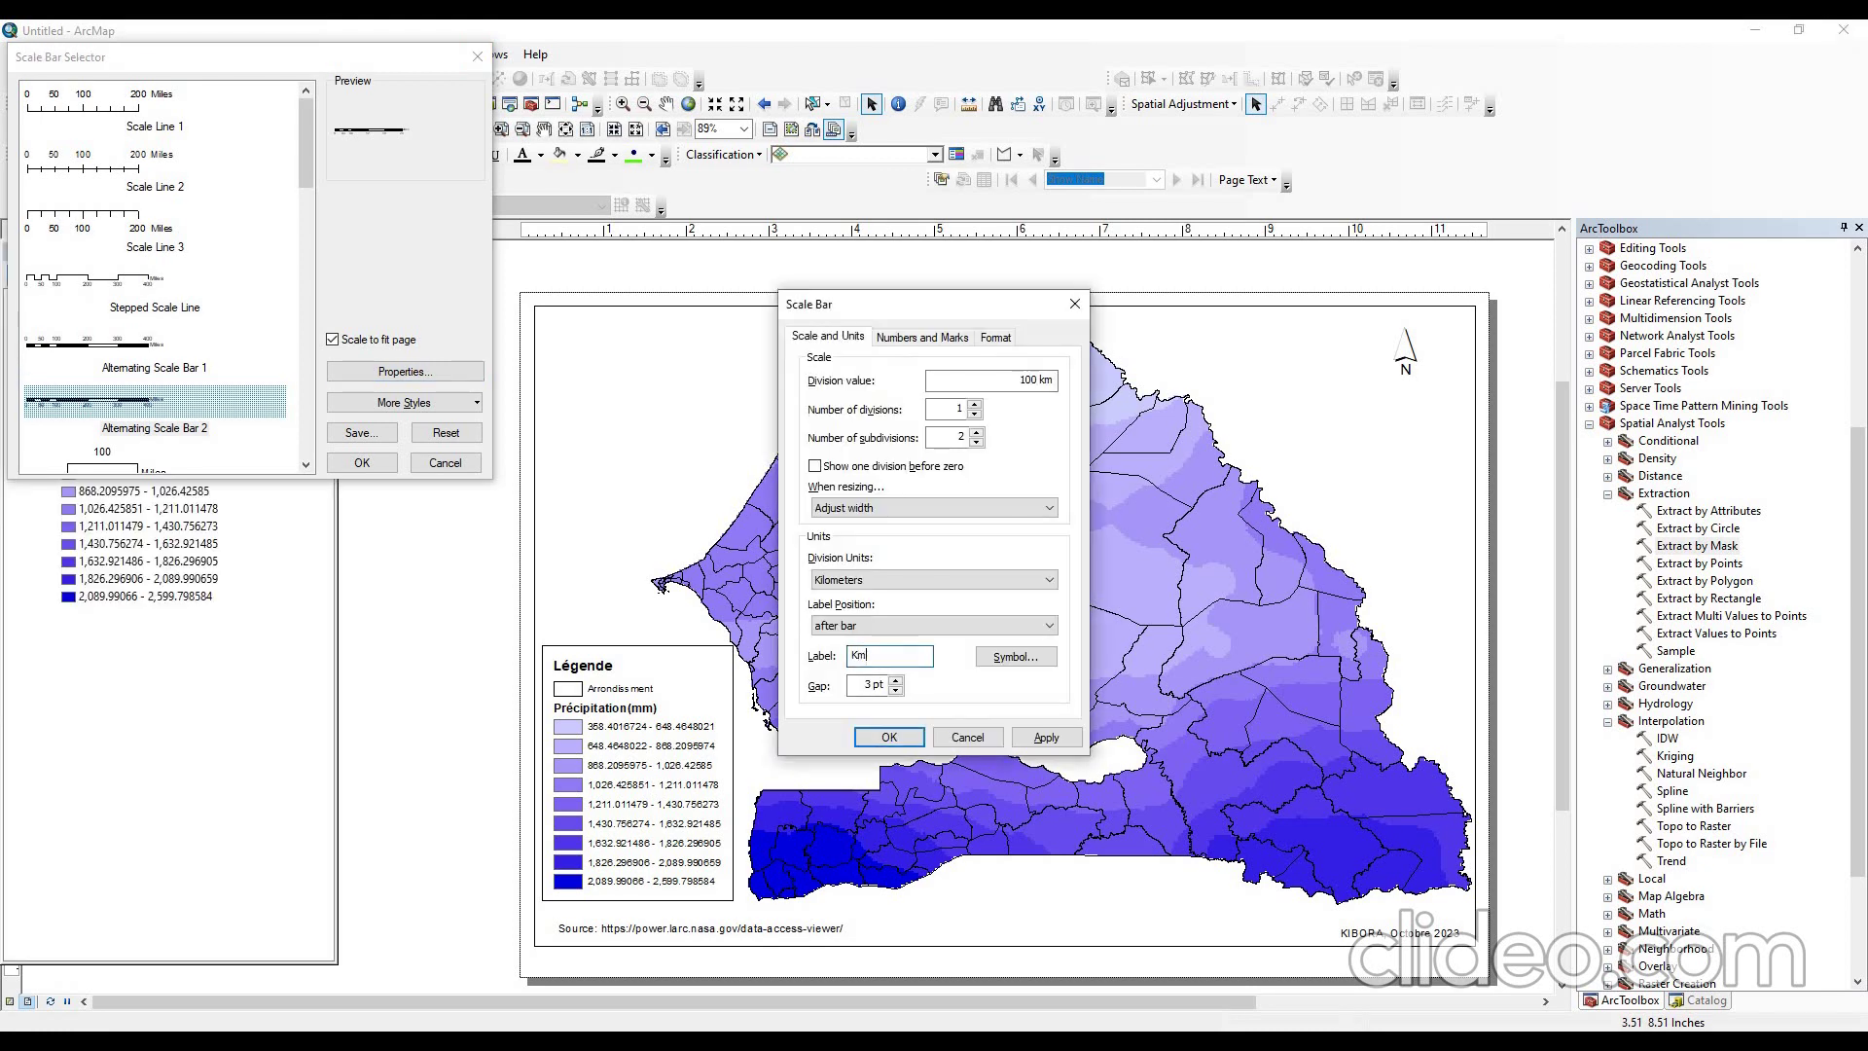
type("m")
left_click(889, 737)
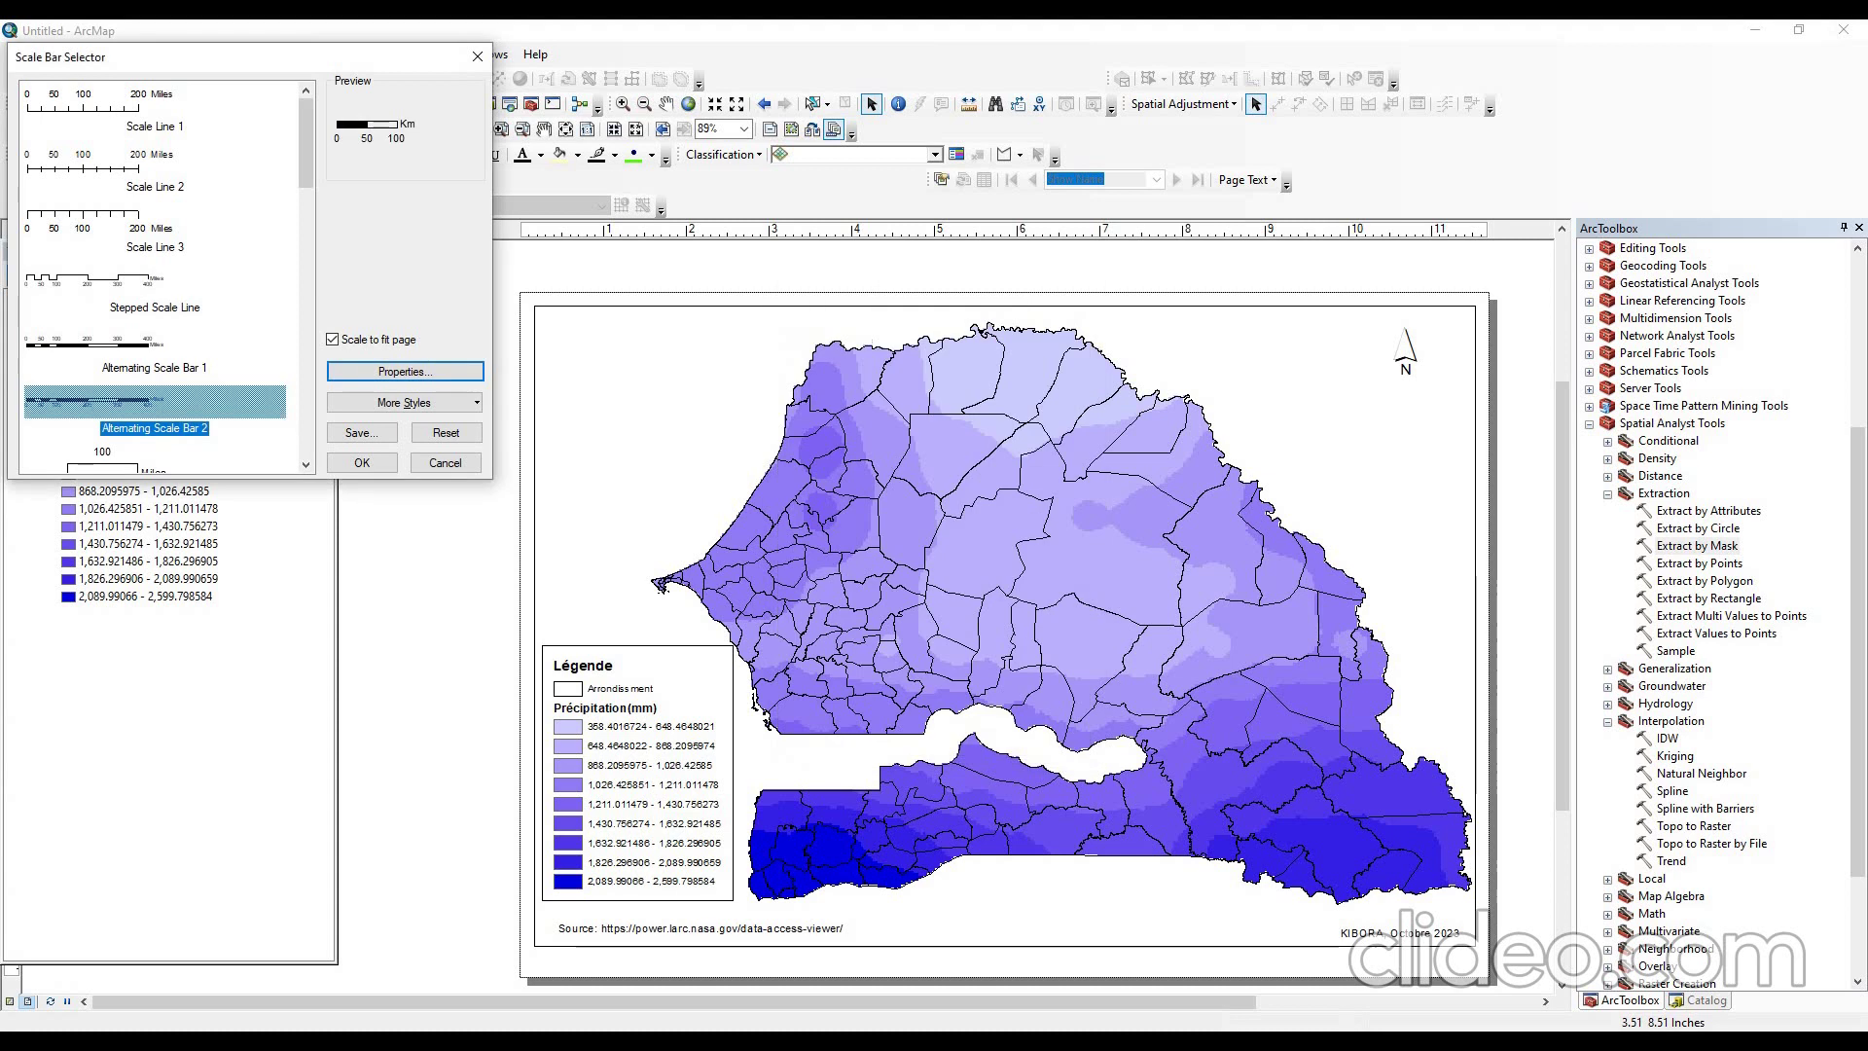
left_click(361, 462)
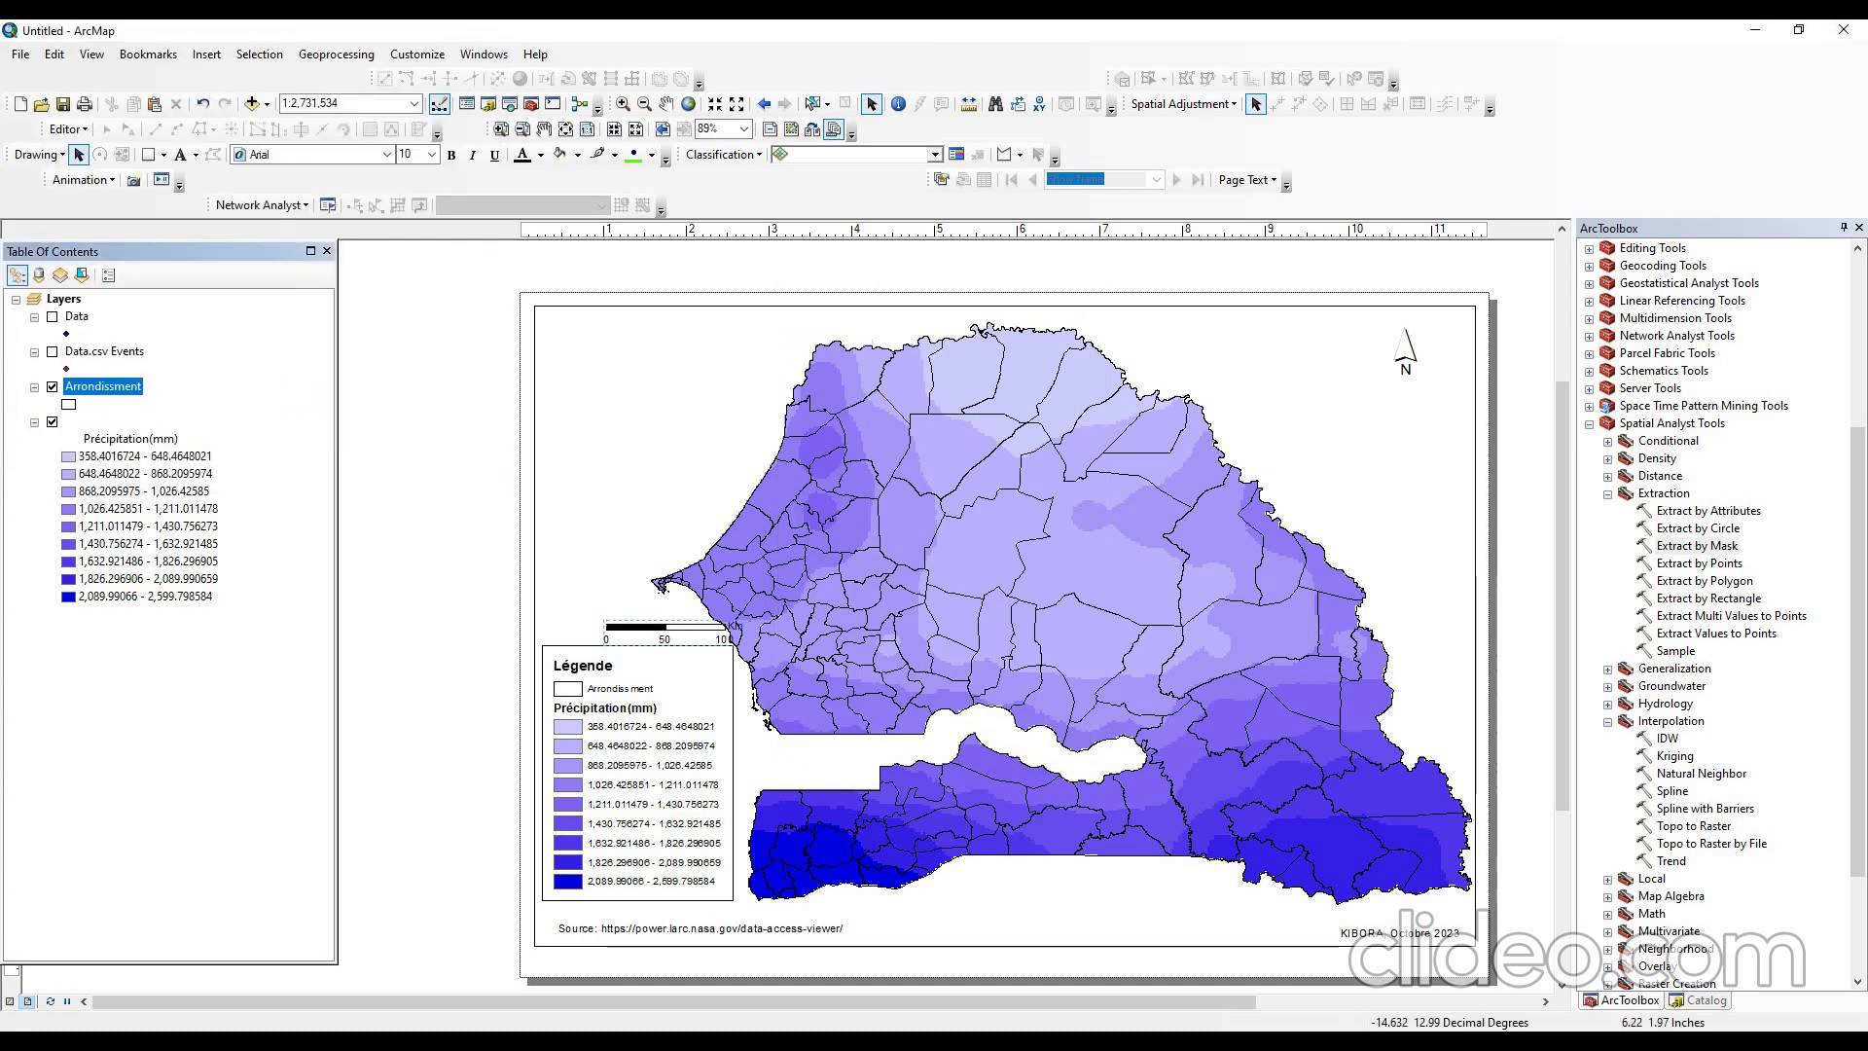
left_click_drag(674, 631, 1095, 918)
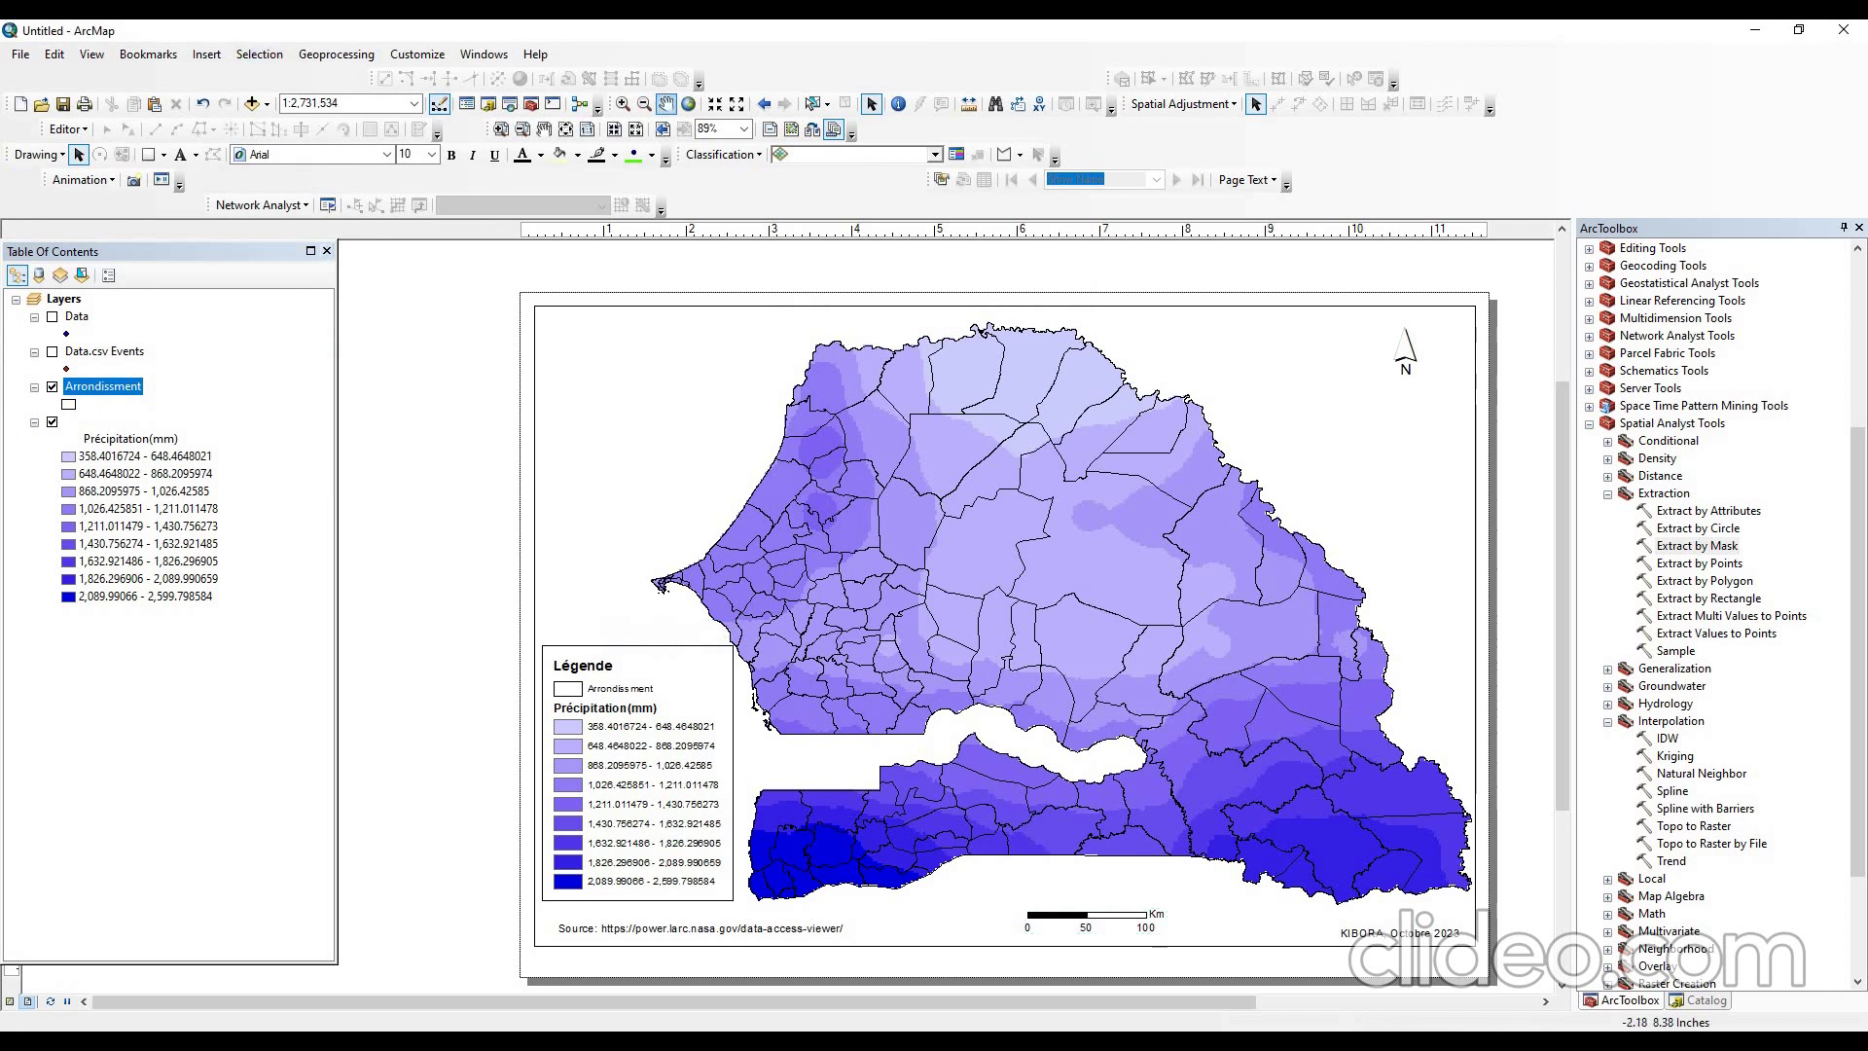
- Add the text "Pécipitation moyenne annuelle de 2020" in the upper-left area of the map page
left_click(180, 154)
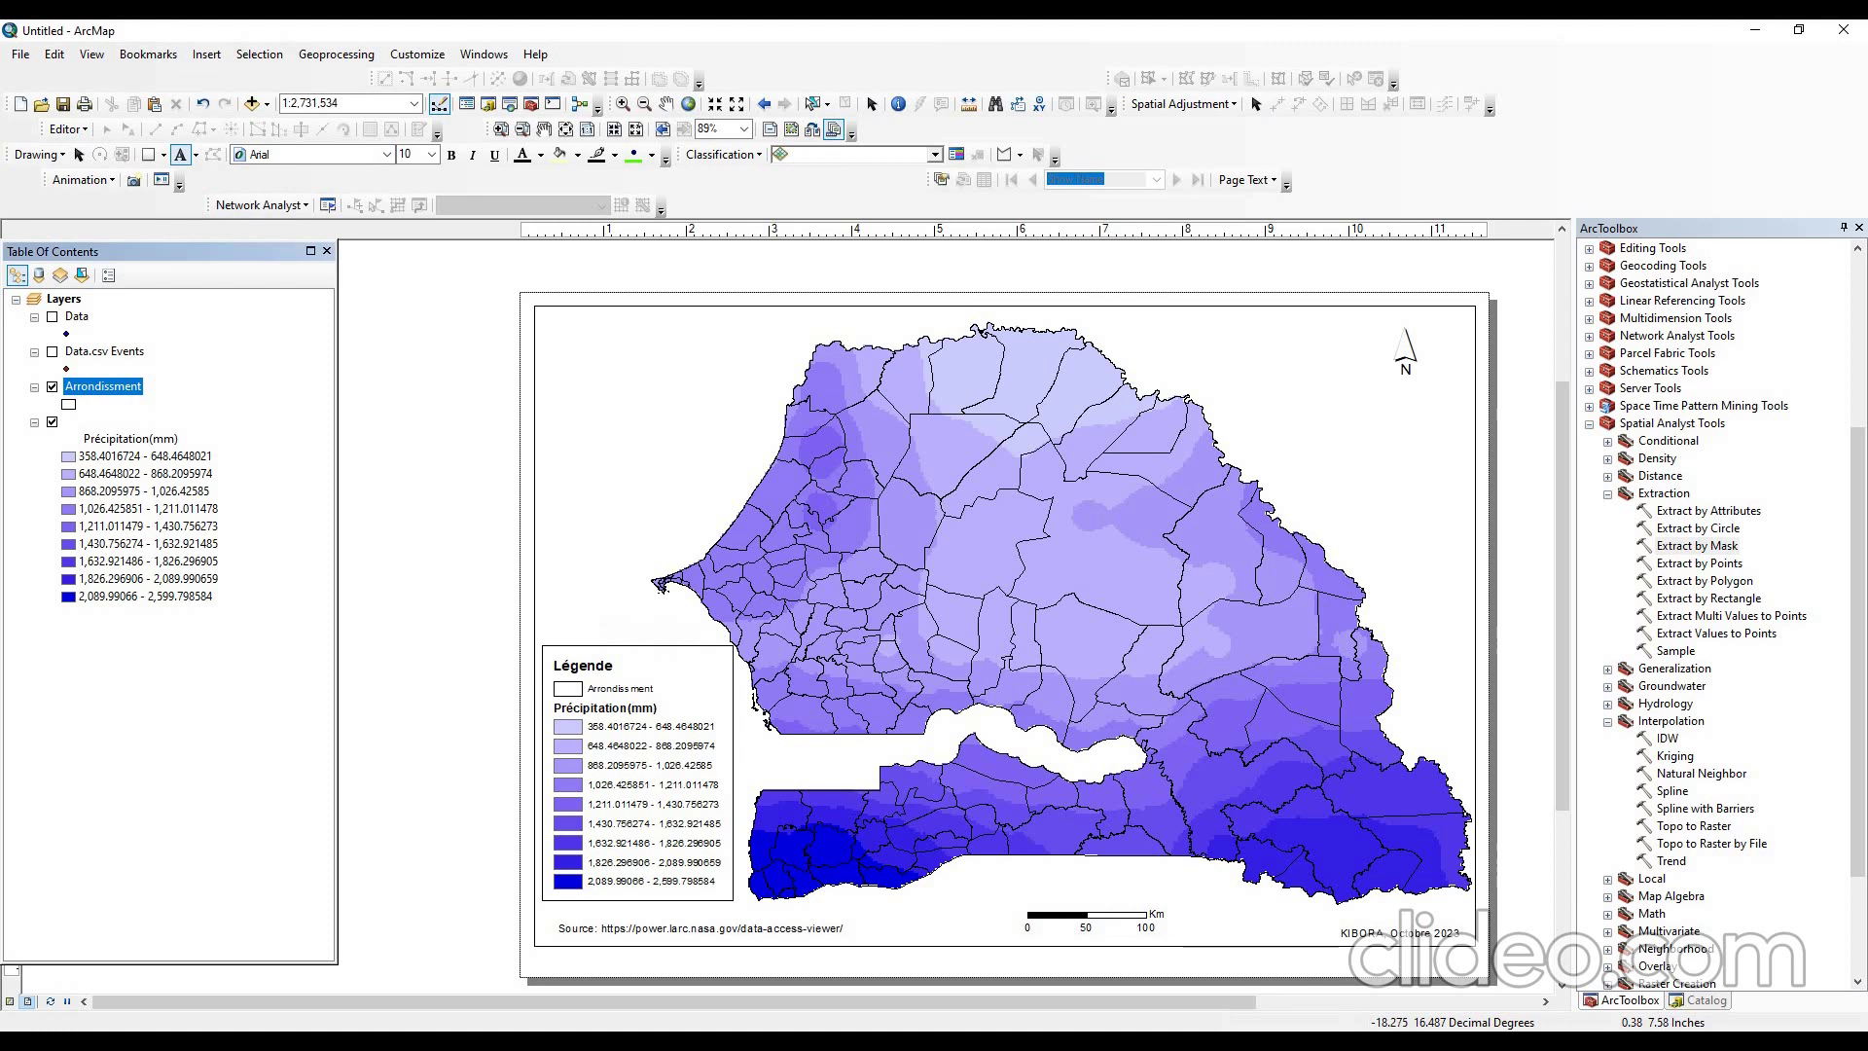
left_click(554, 346)
key("Return")
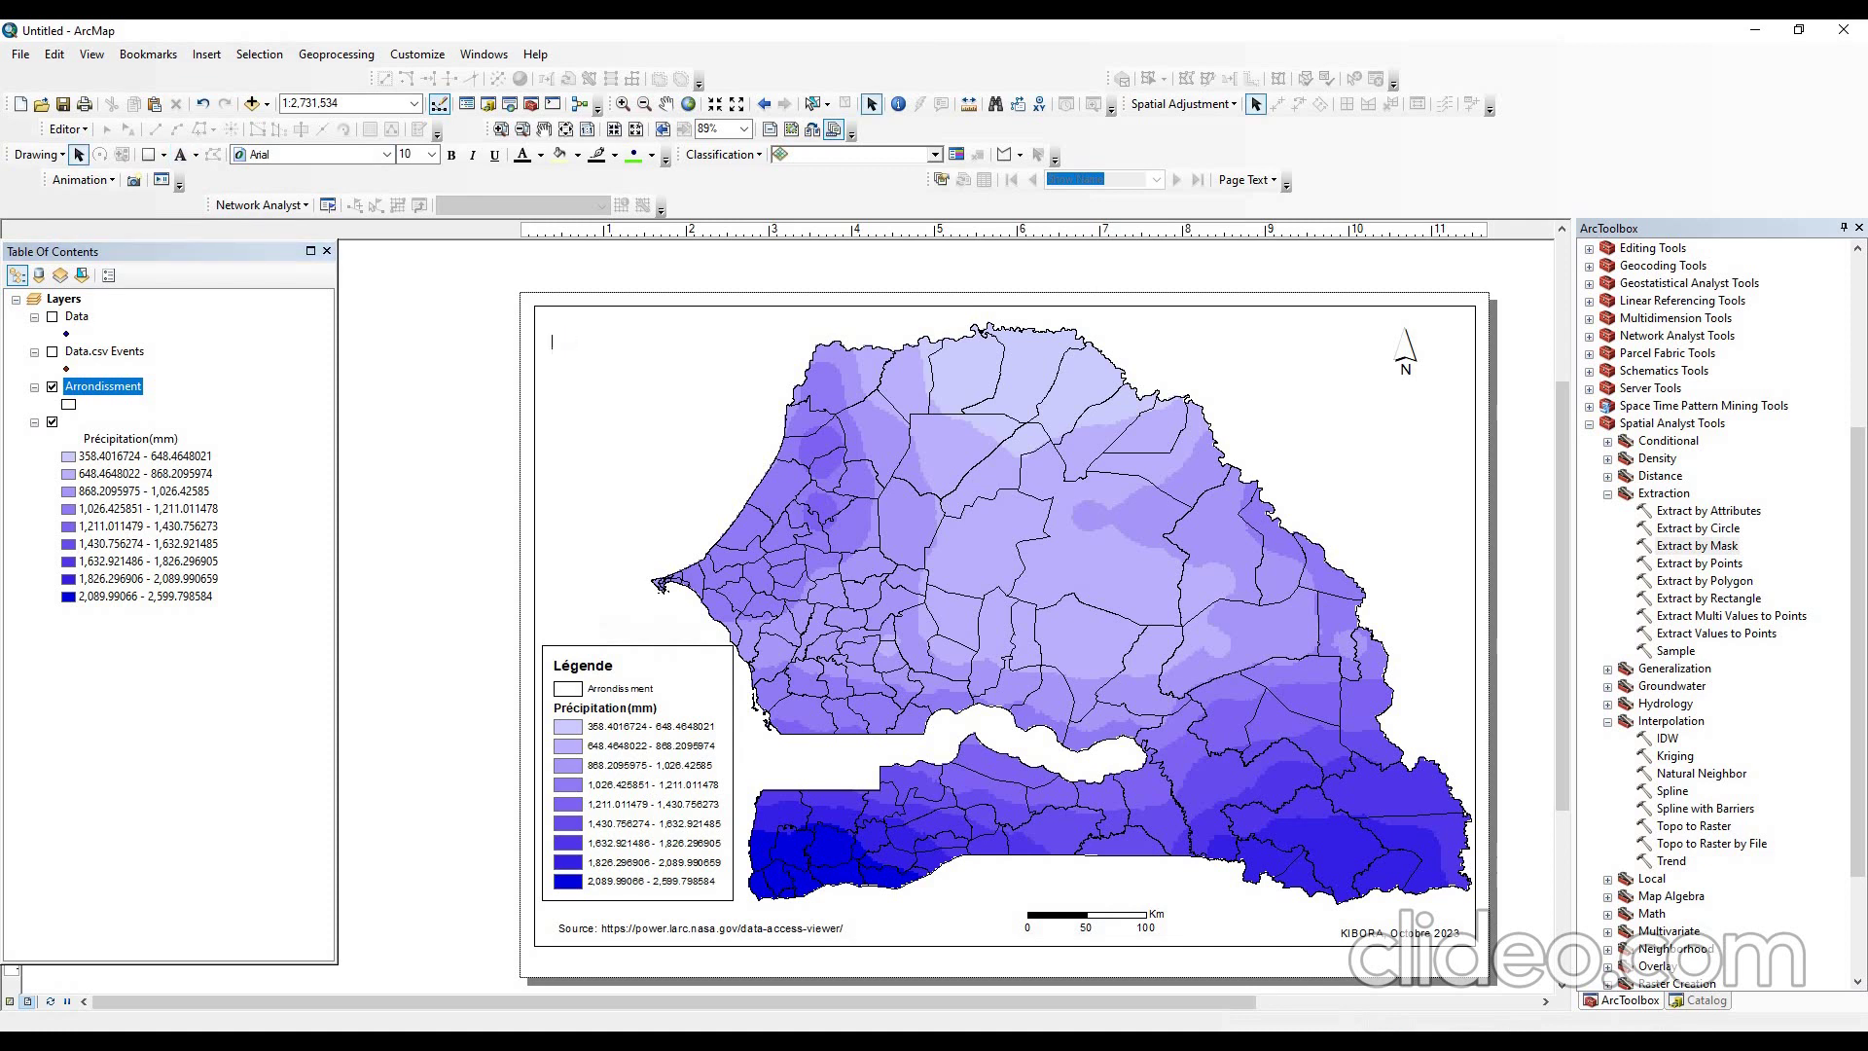
type("PR")
type("cipitat")
type("ion")
type(" moyenne")
type(" annue")
type("lle de 2020")
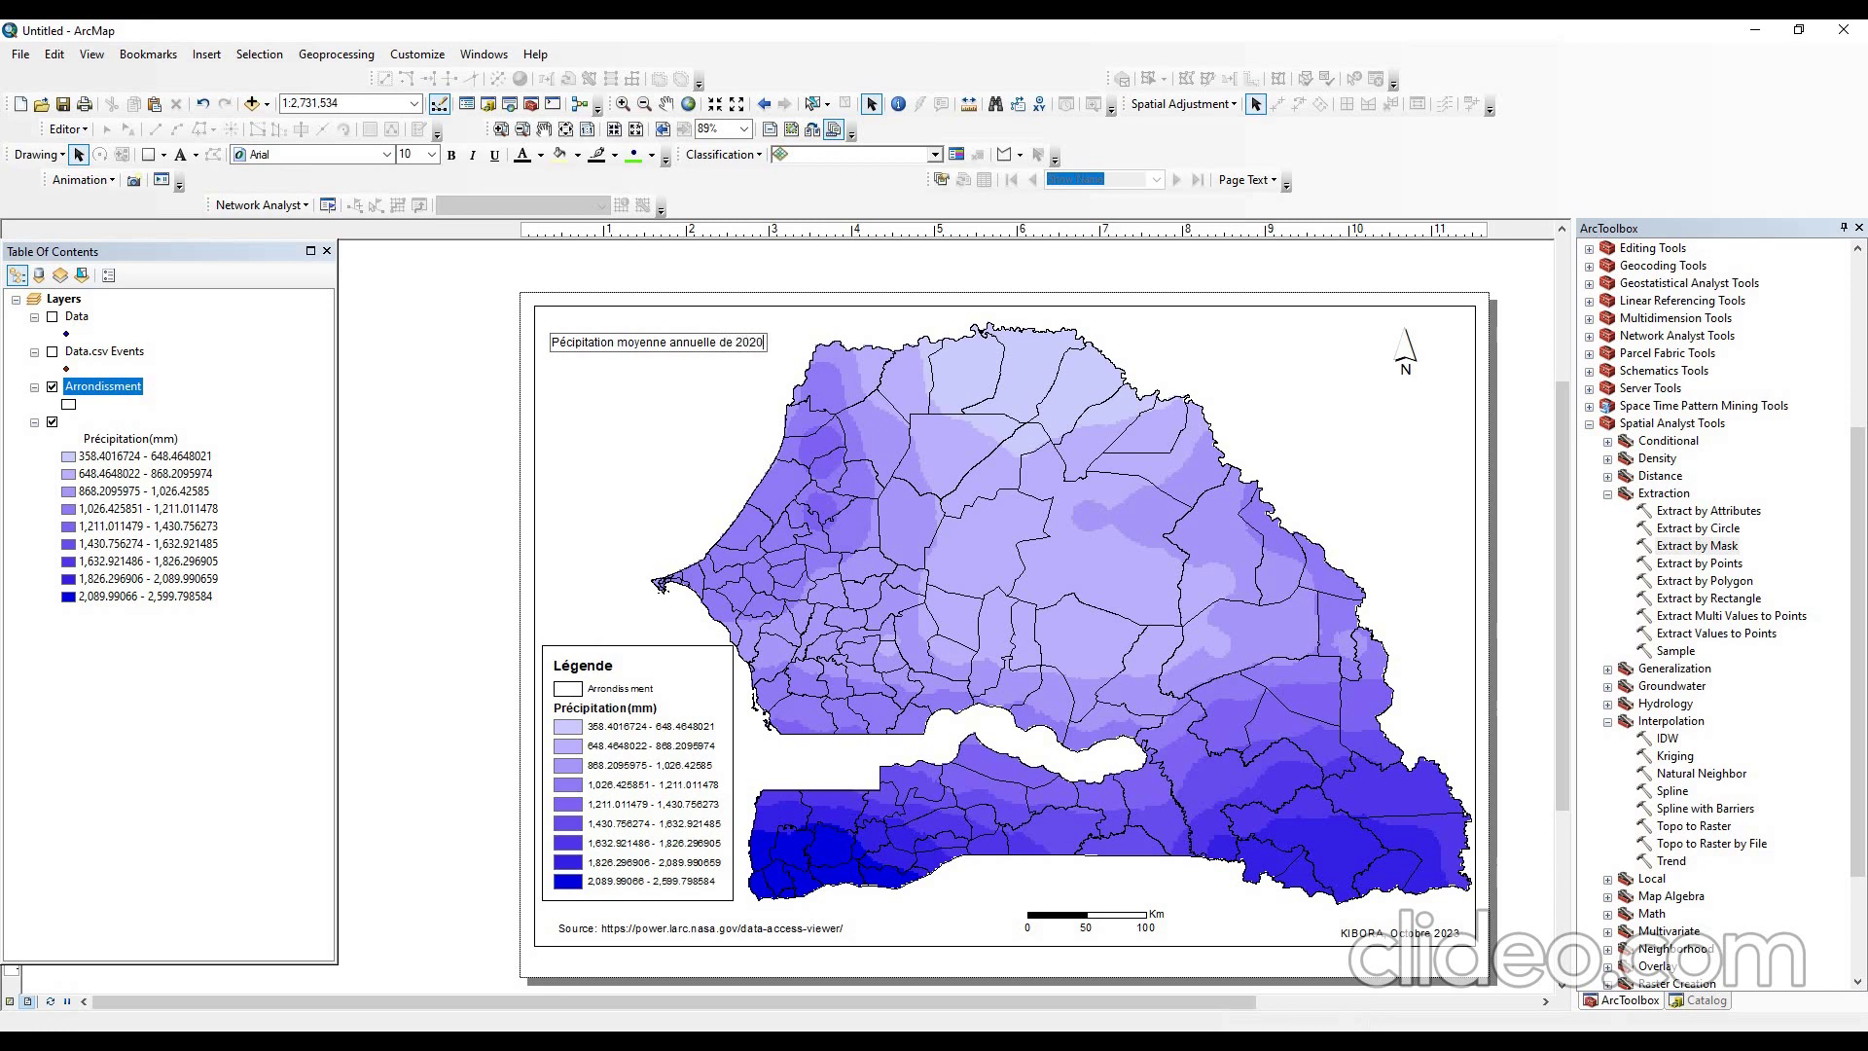
key("Return")
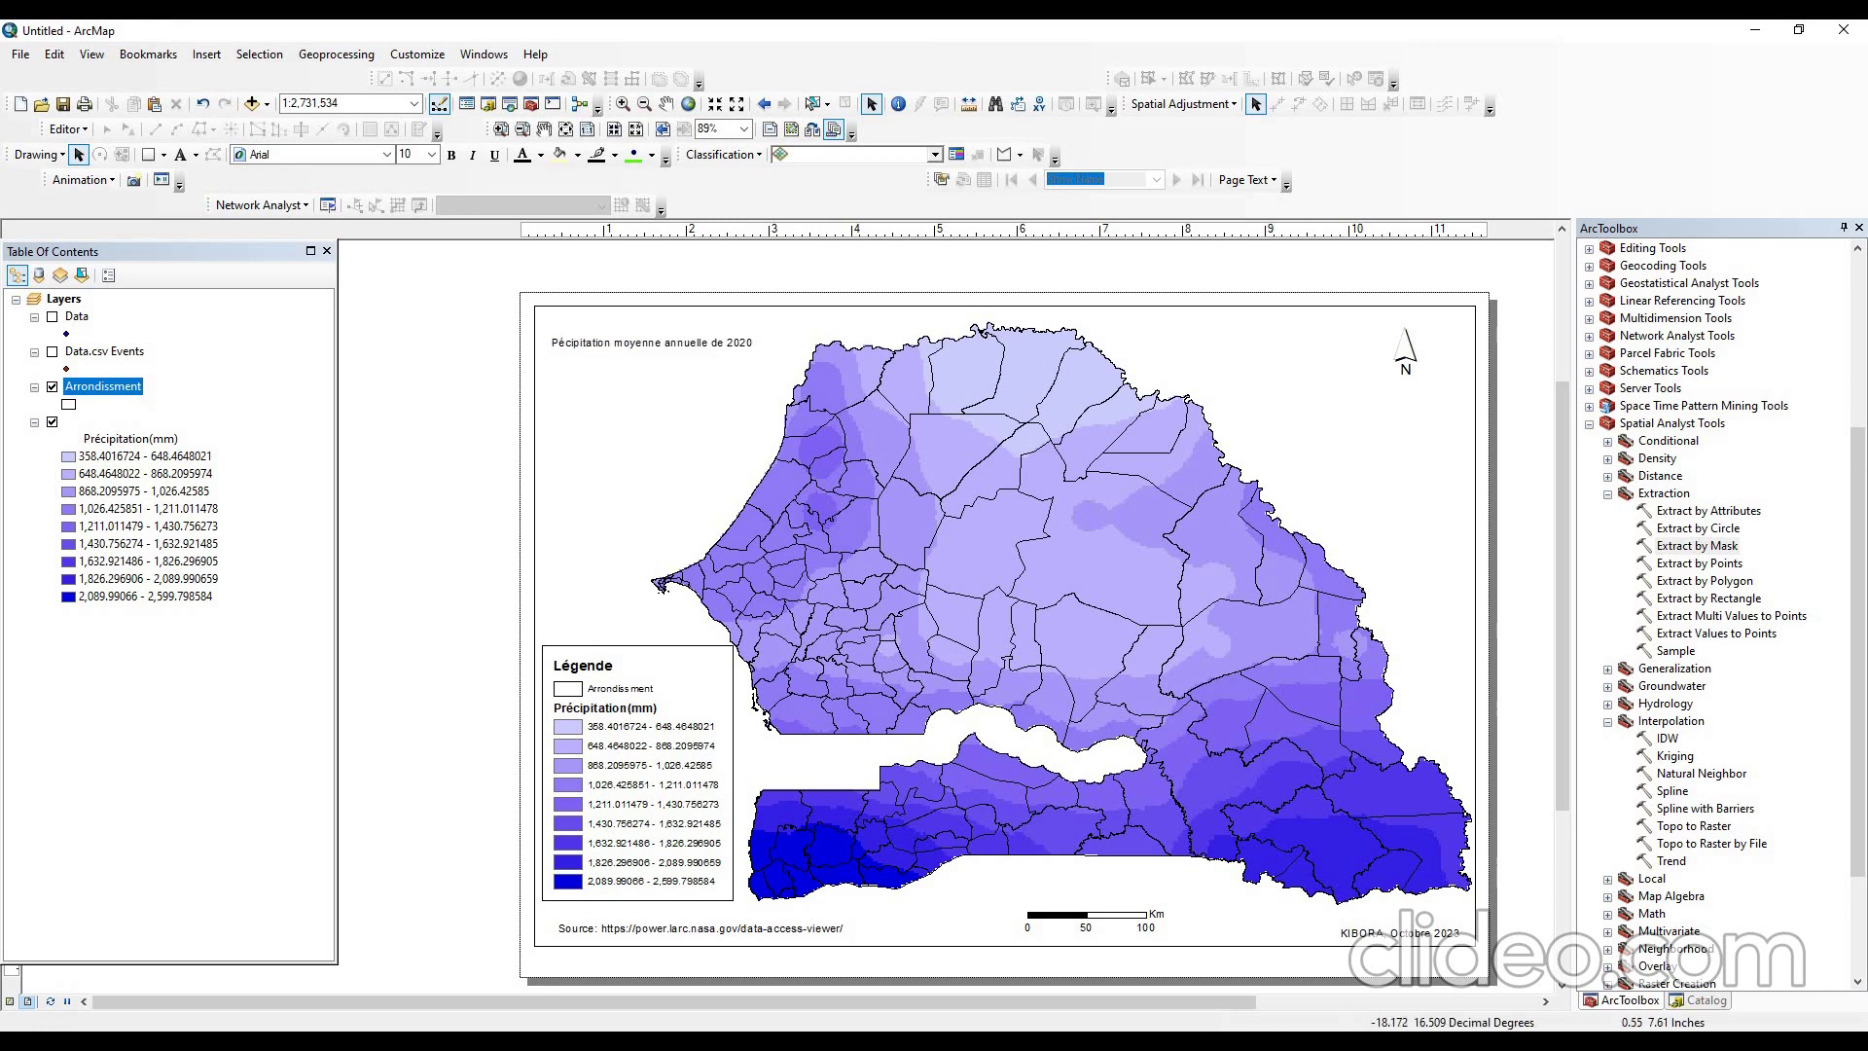
- Insert the line "Républic du Sénégal" above the existing wording of the title text
double_click(618, 345)
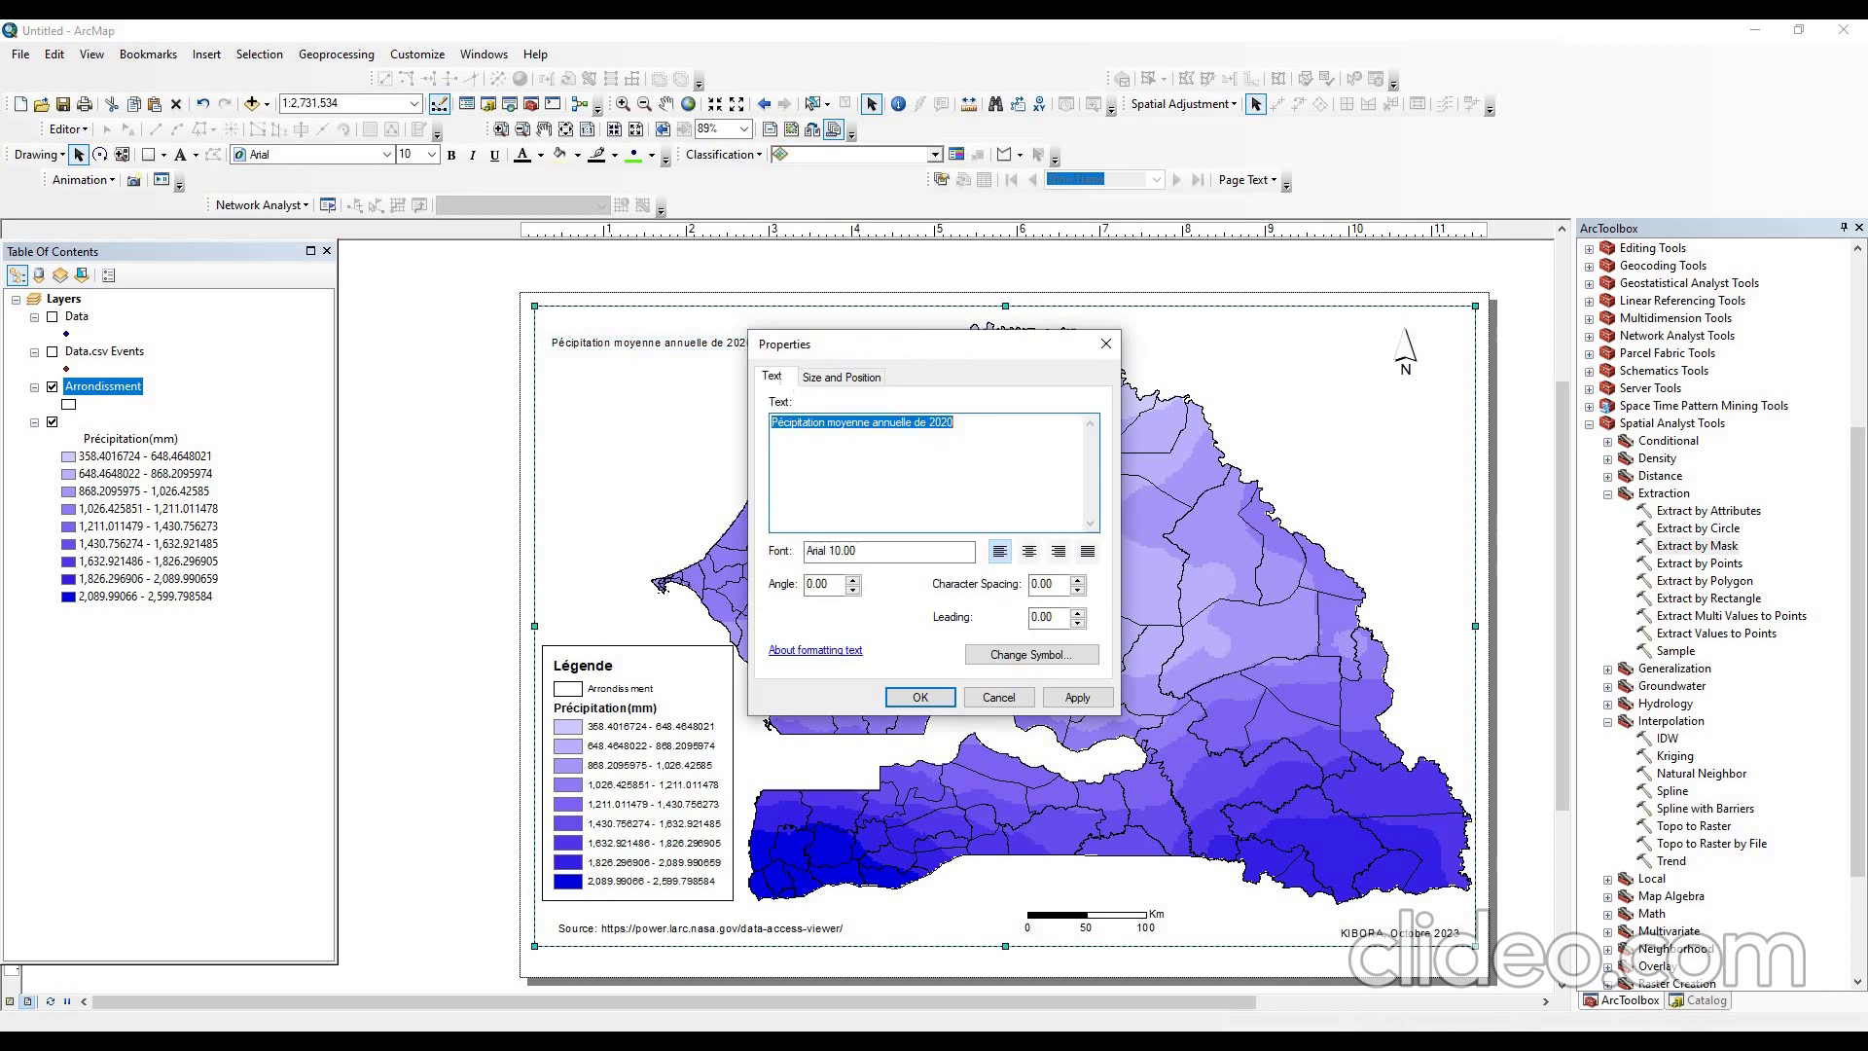
left_click(772, 422)
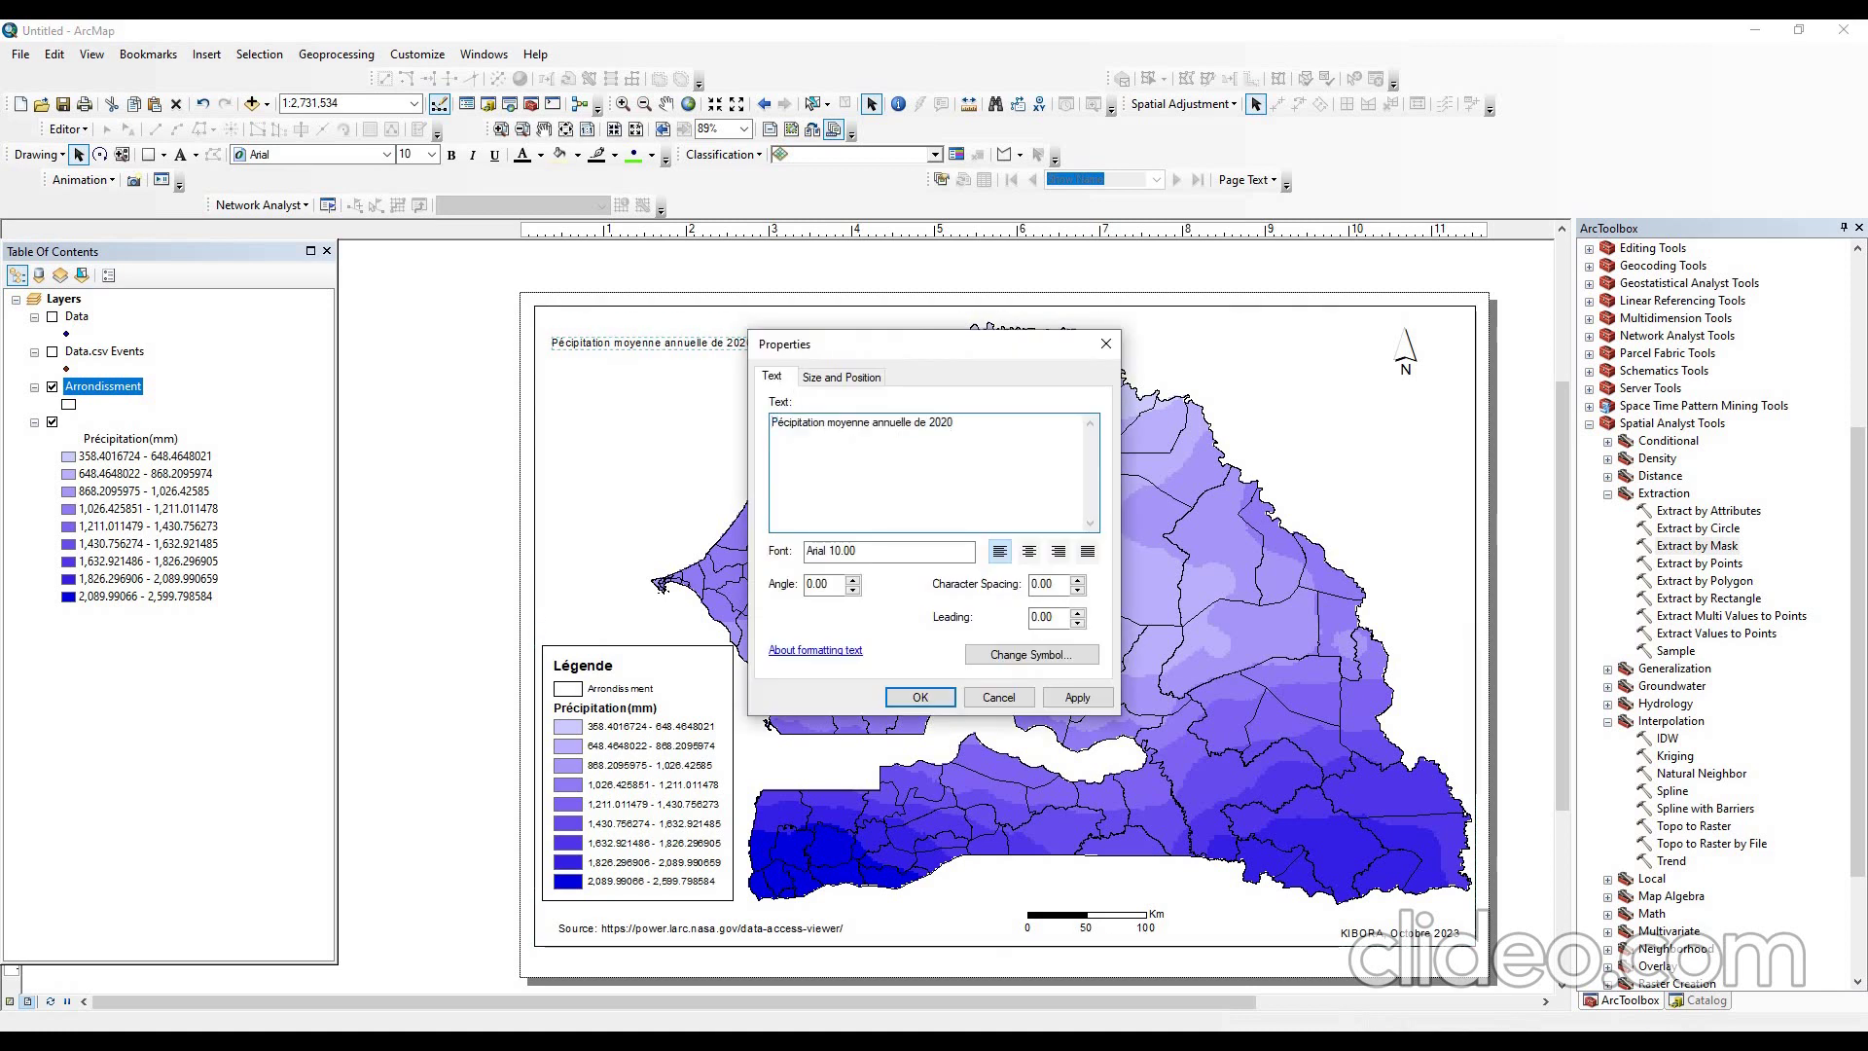
key("Return")
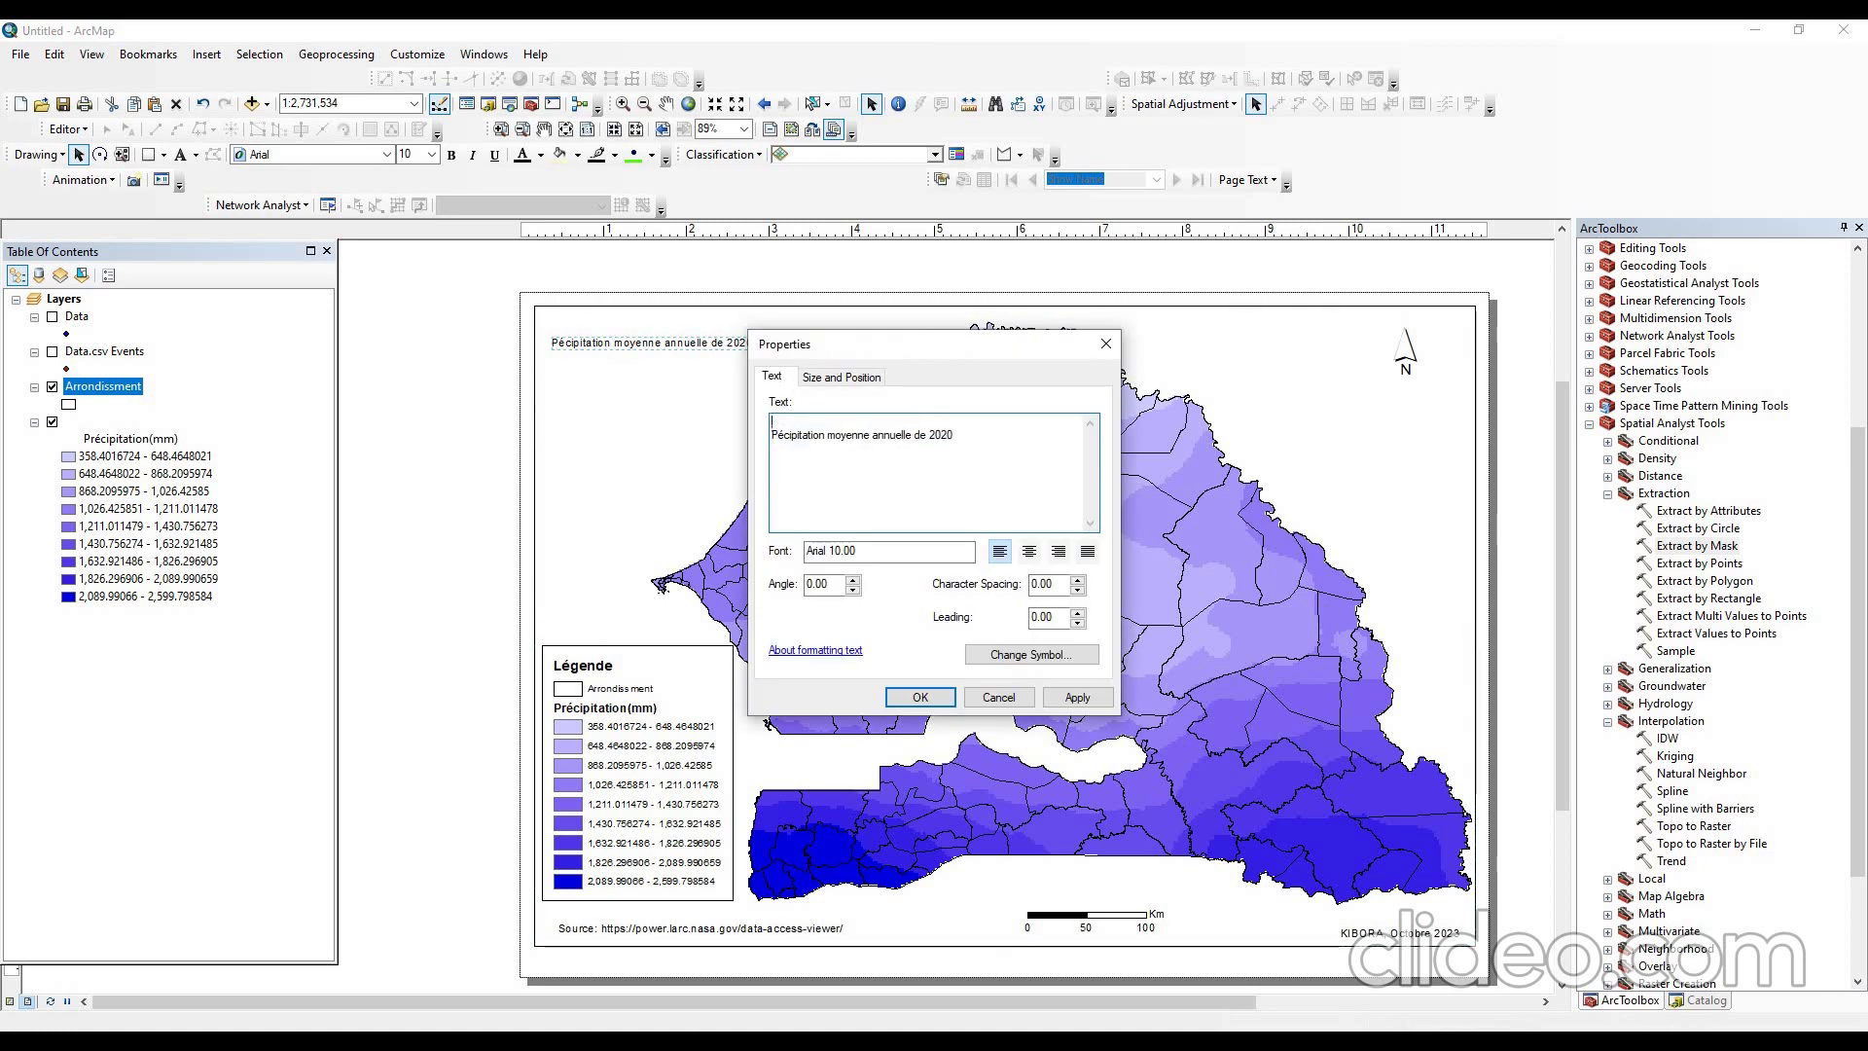
type("Répu")
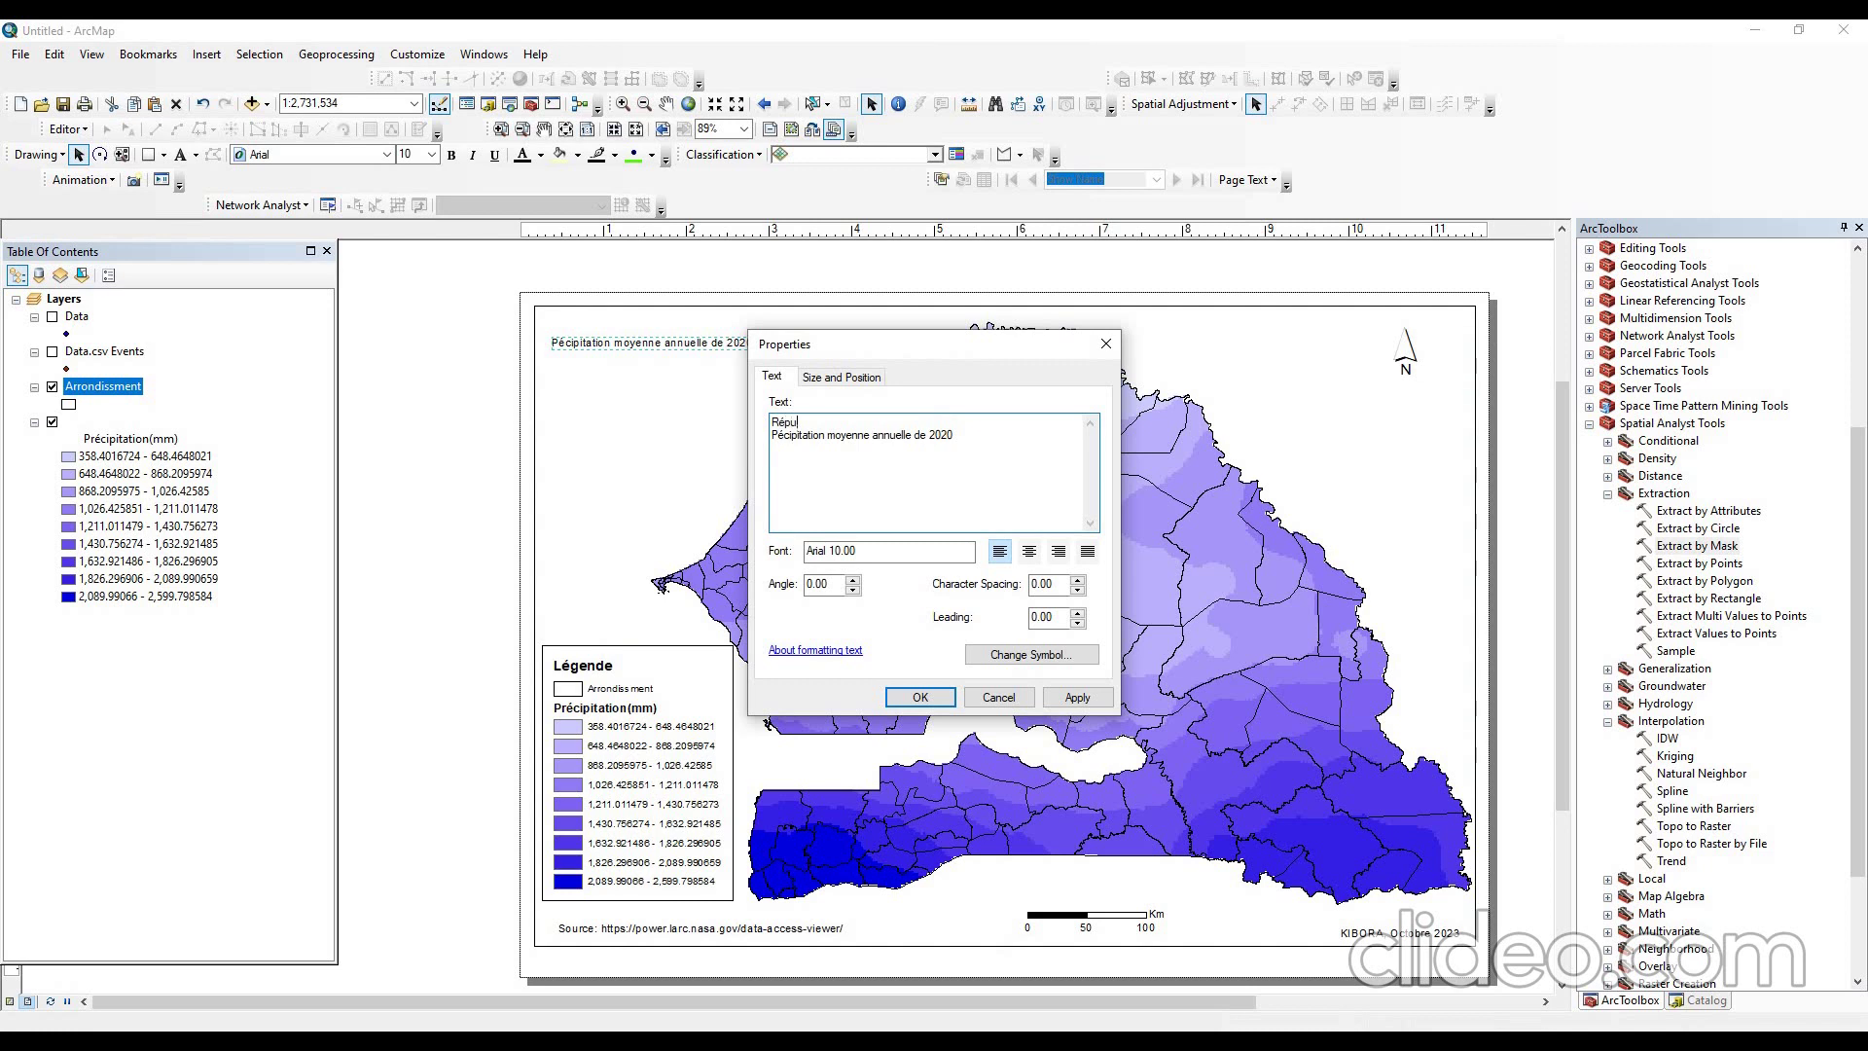
type("blic du Sénégal,")
left_click(920, 697)
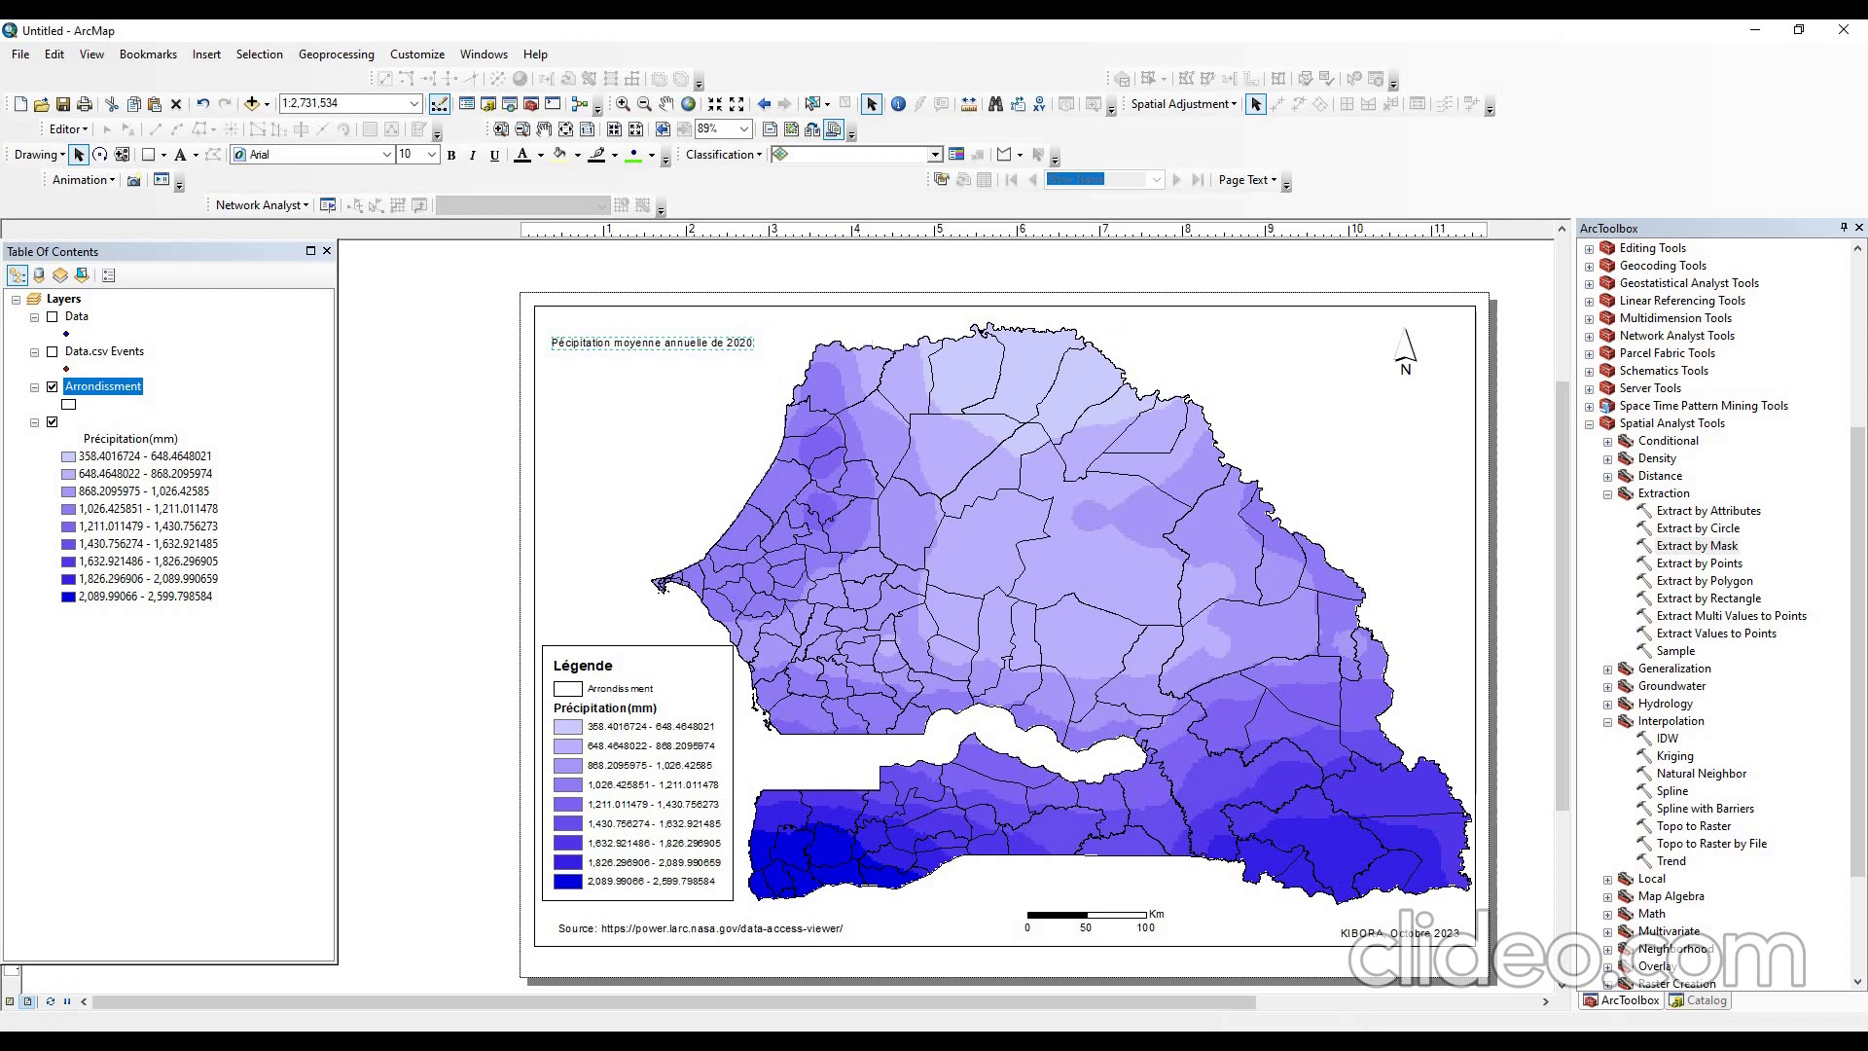
- Centre-align the two lines of the title text
double_click(653, 336)
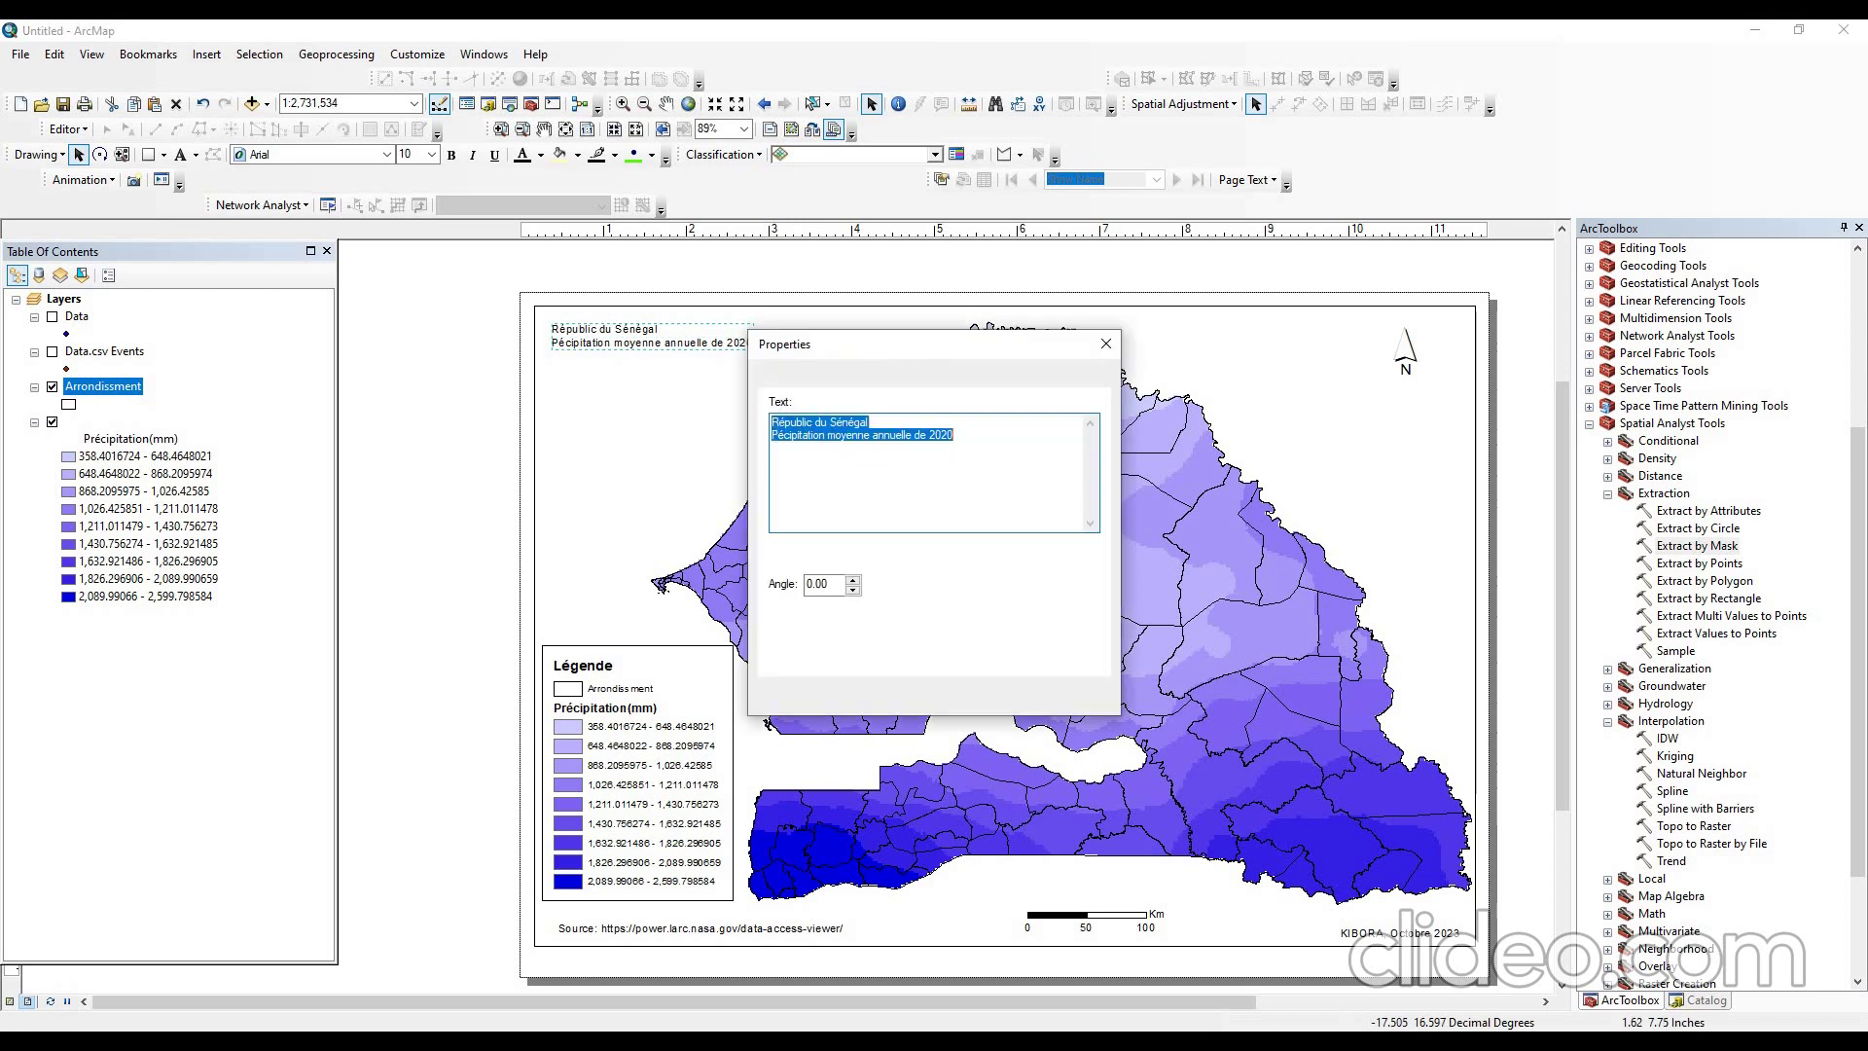
left_click(1028, 551)
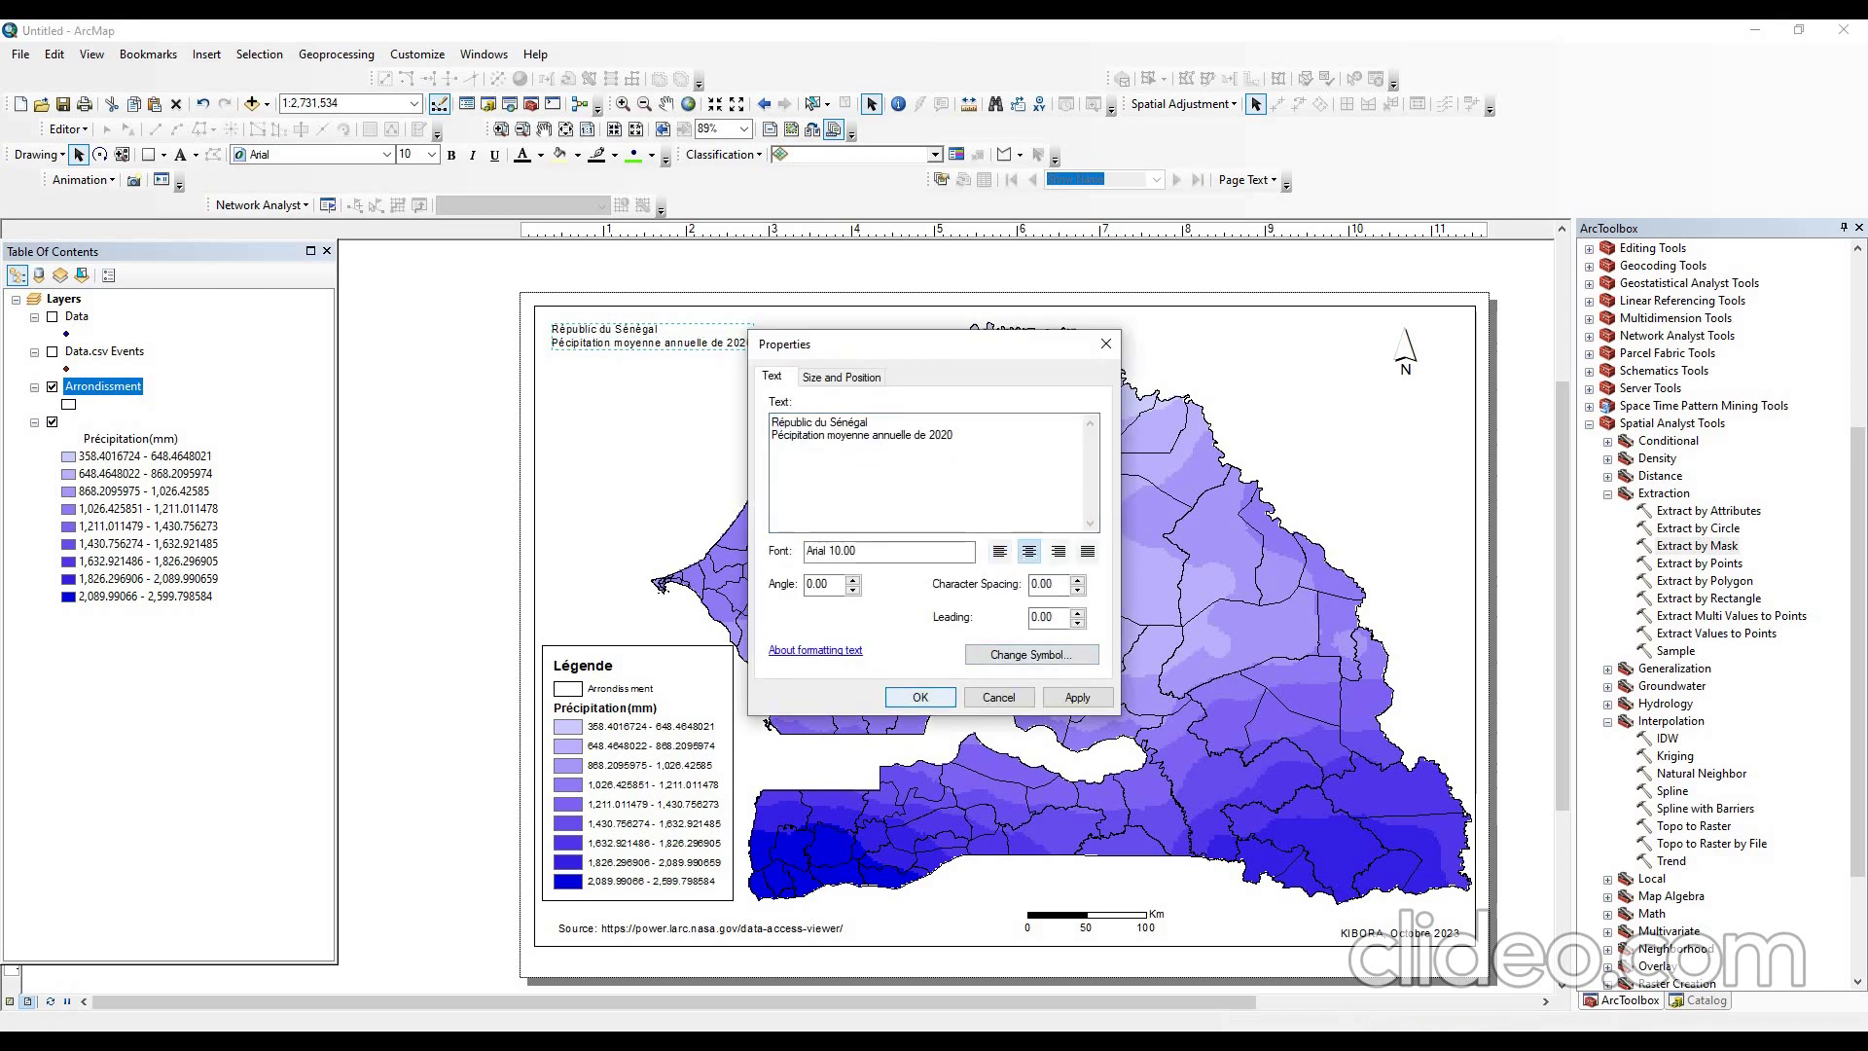
left_click(920, 696)
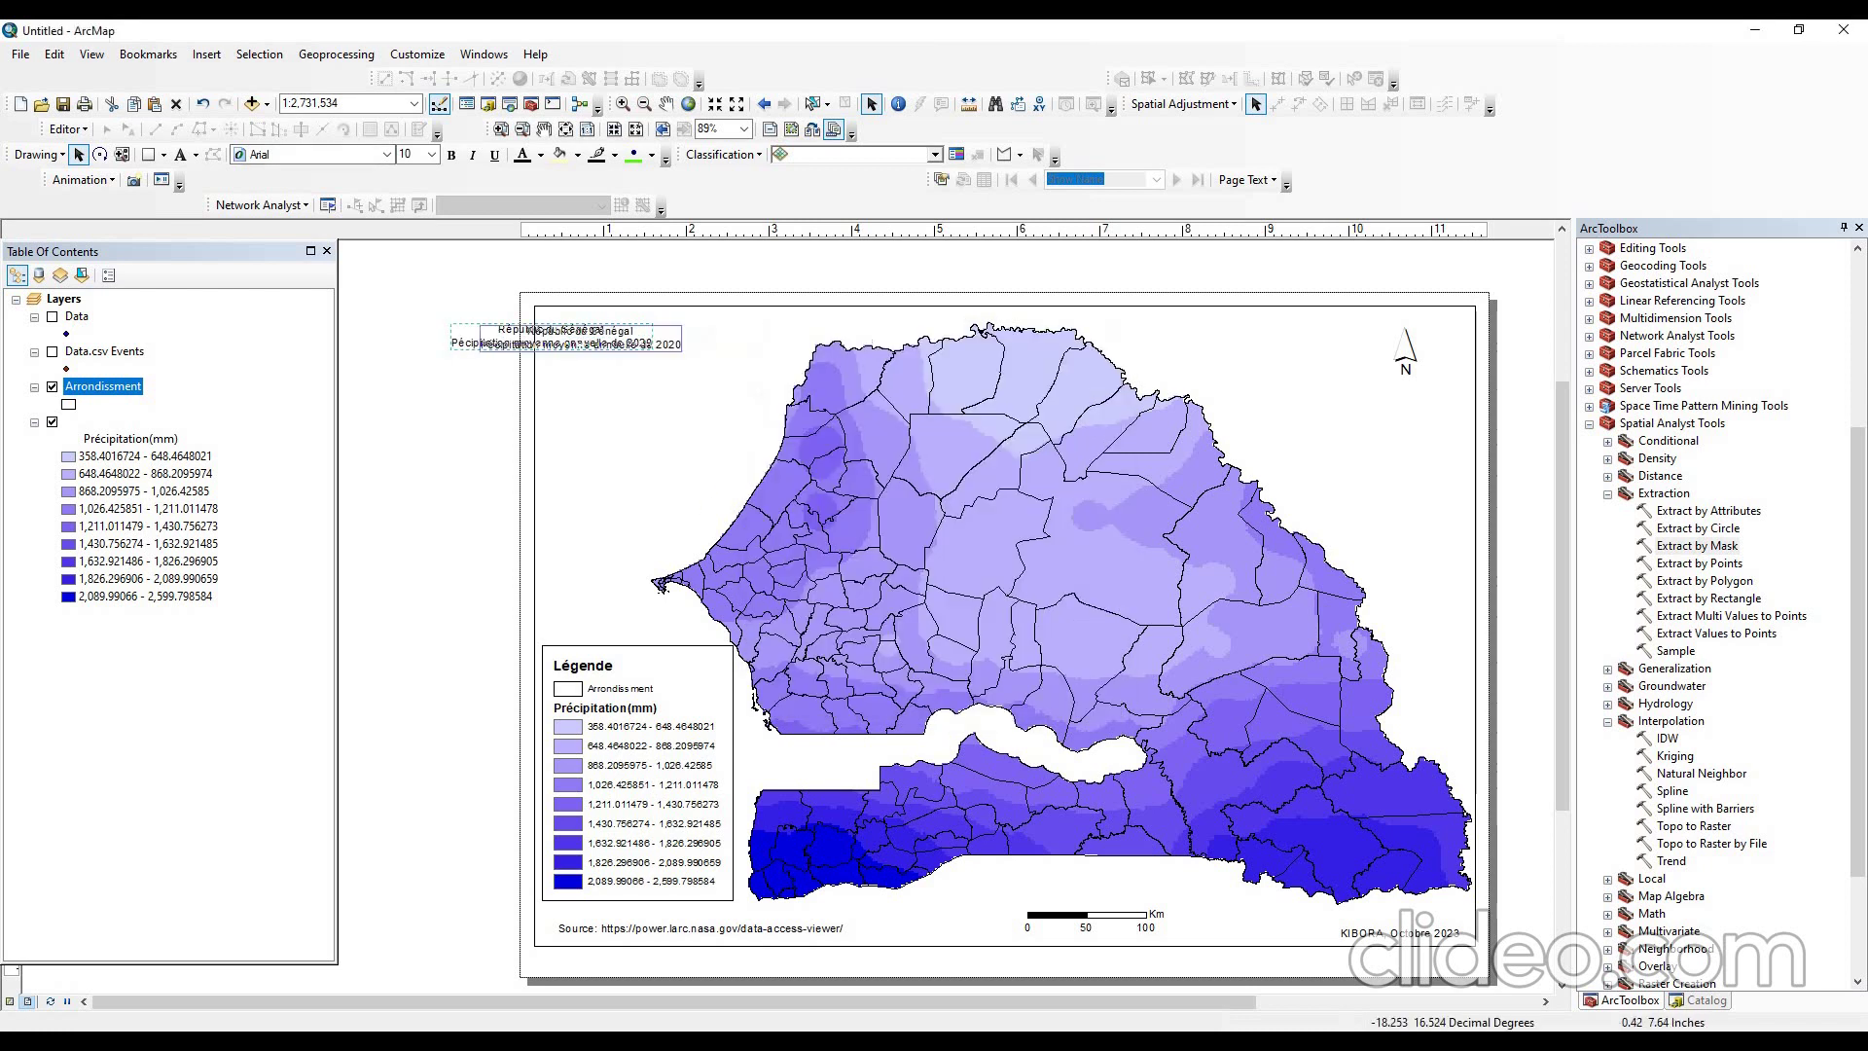
- Make the title text bold and set its font size to 15
left_click(452, 155)
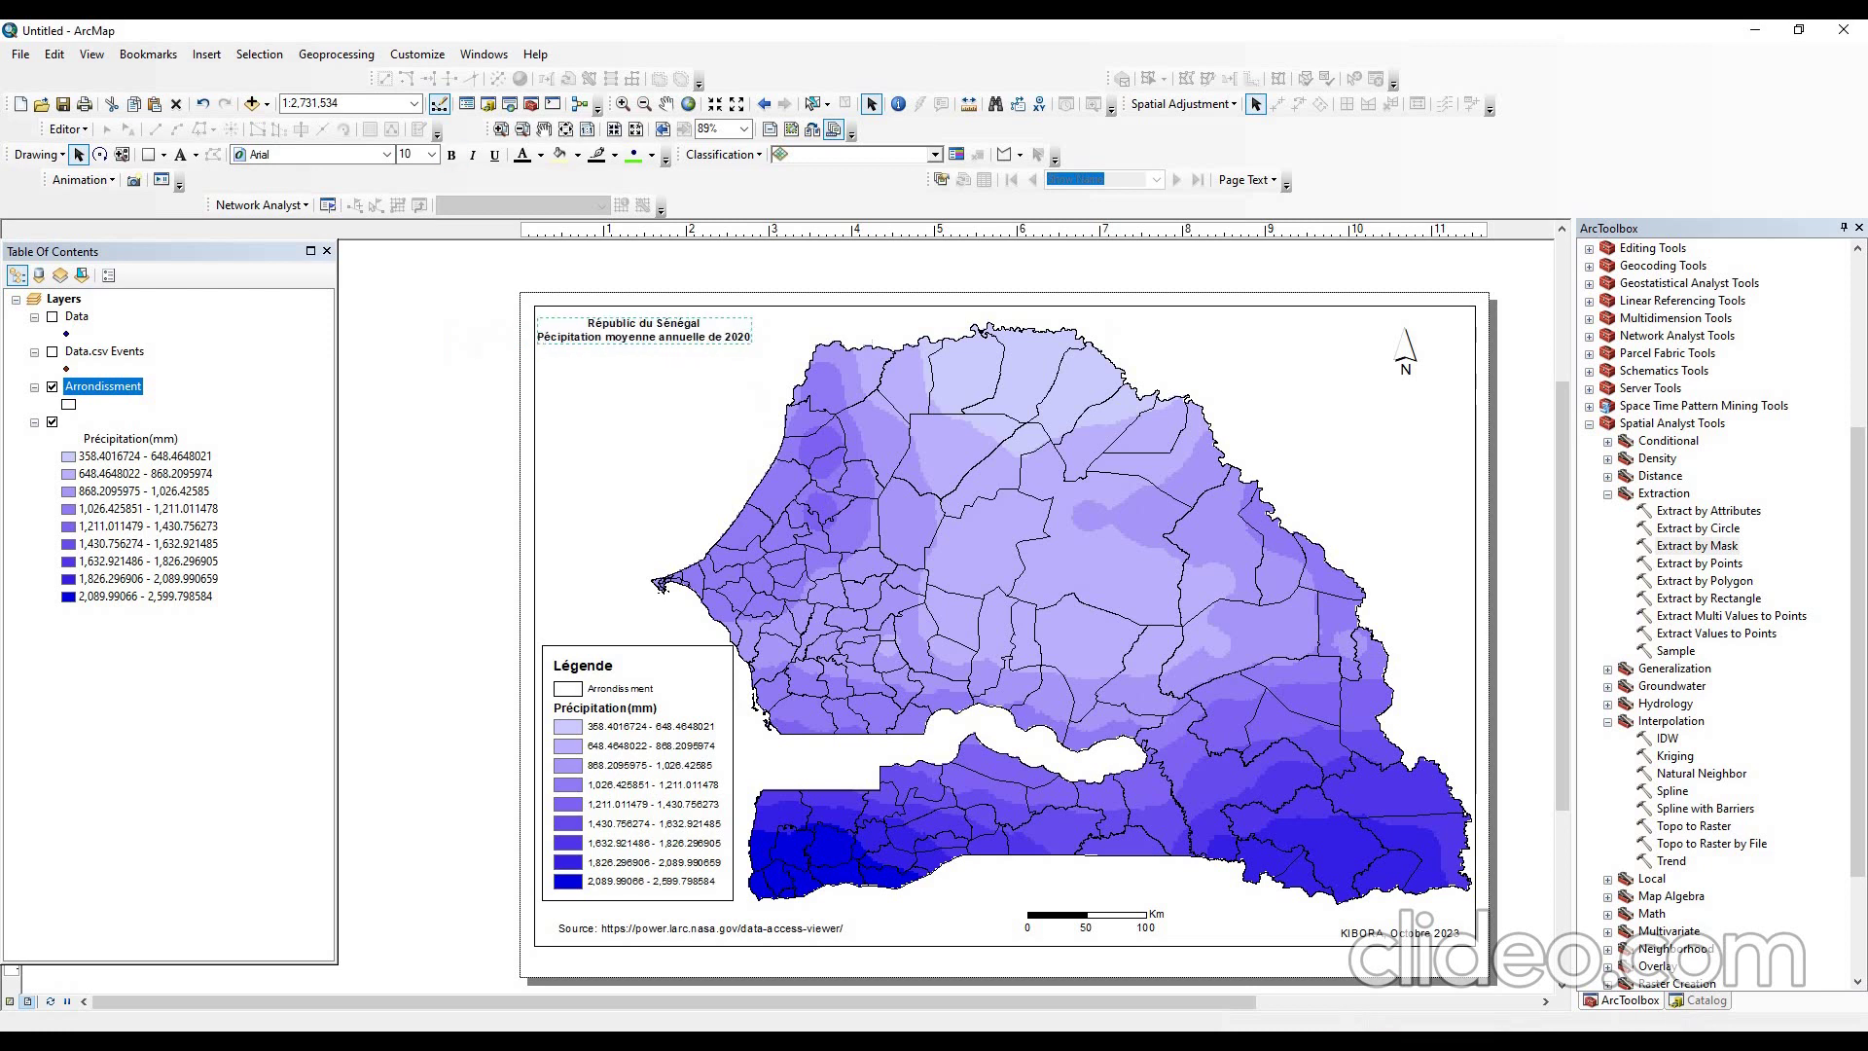
left_click(431, 154)
left_click(407, 273)
left_click(431, 154)
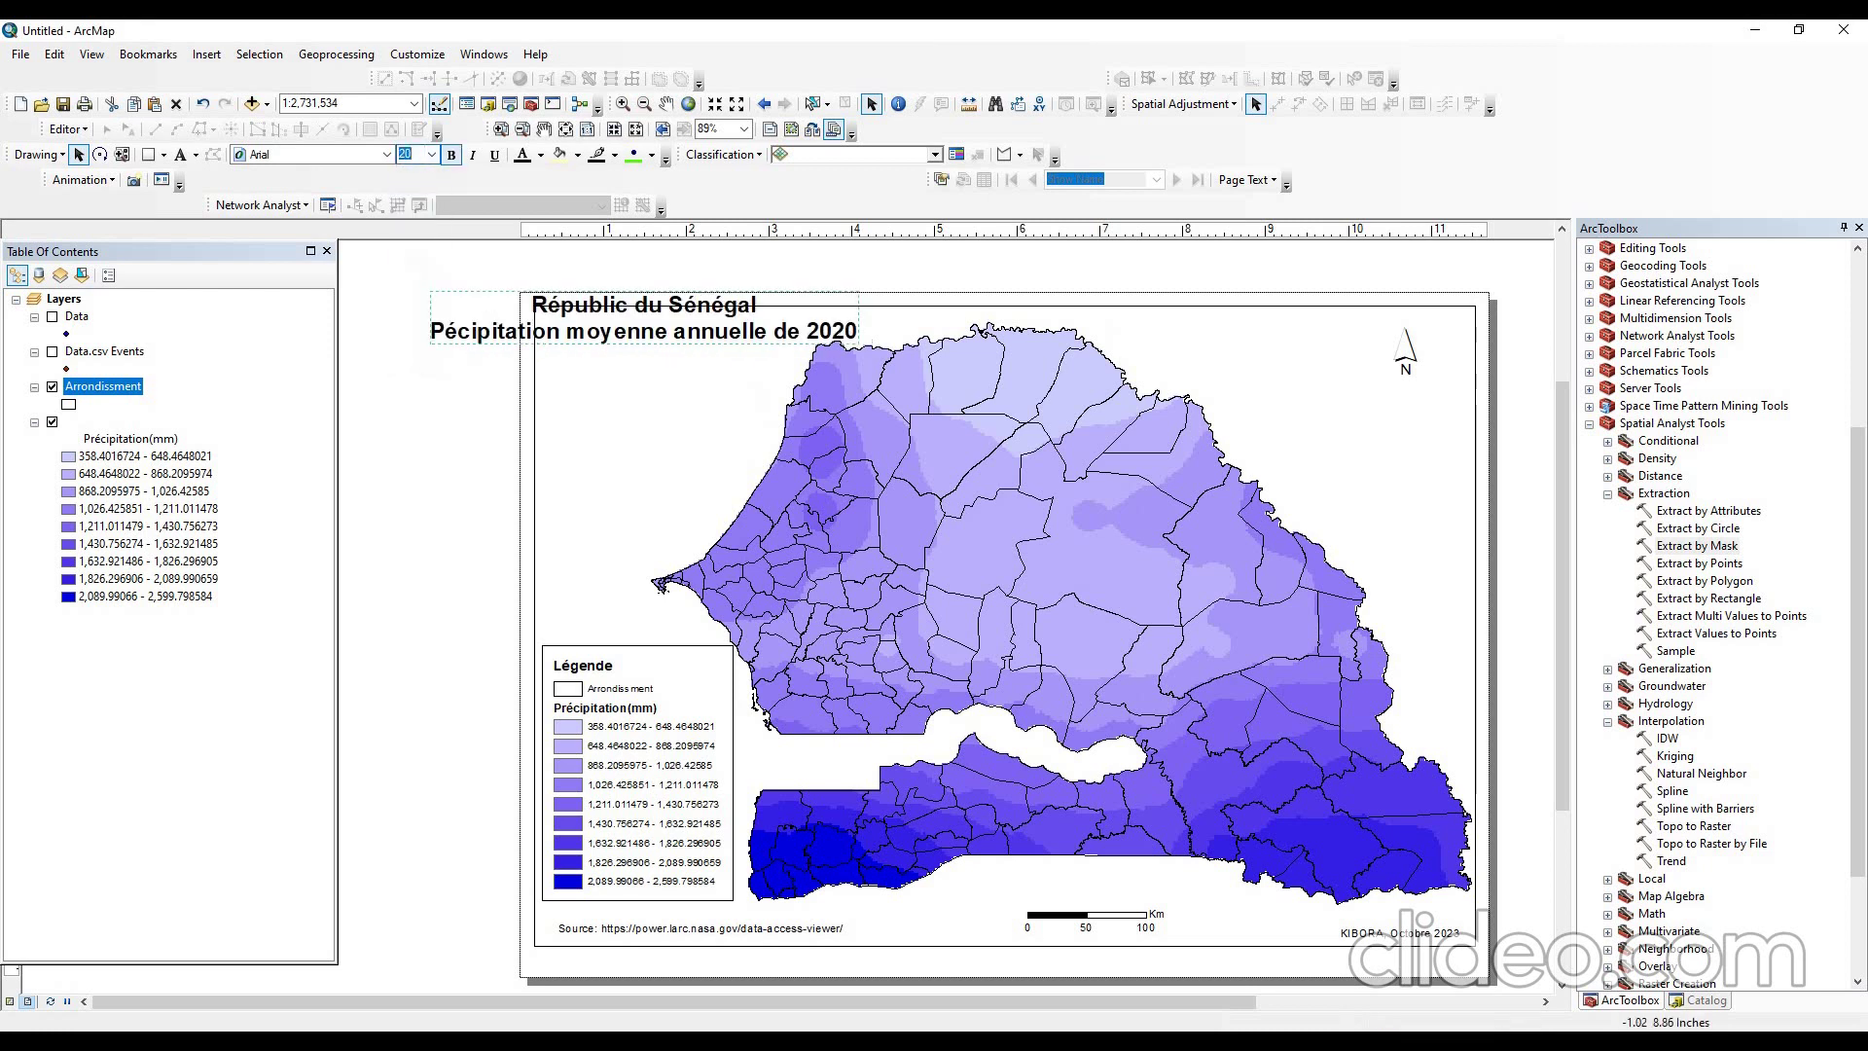
type("15")
key("Return")
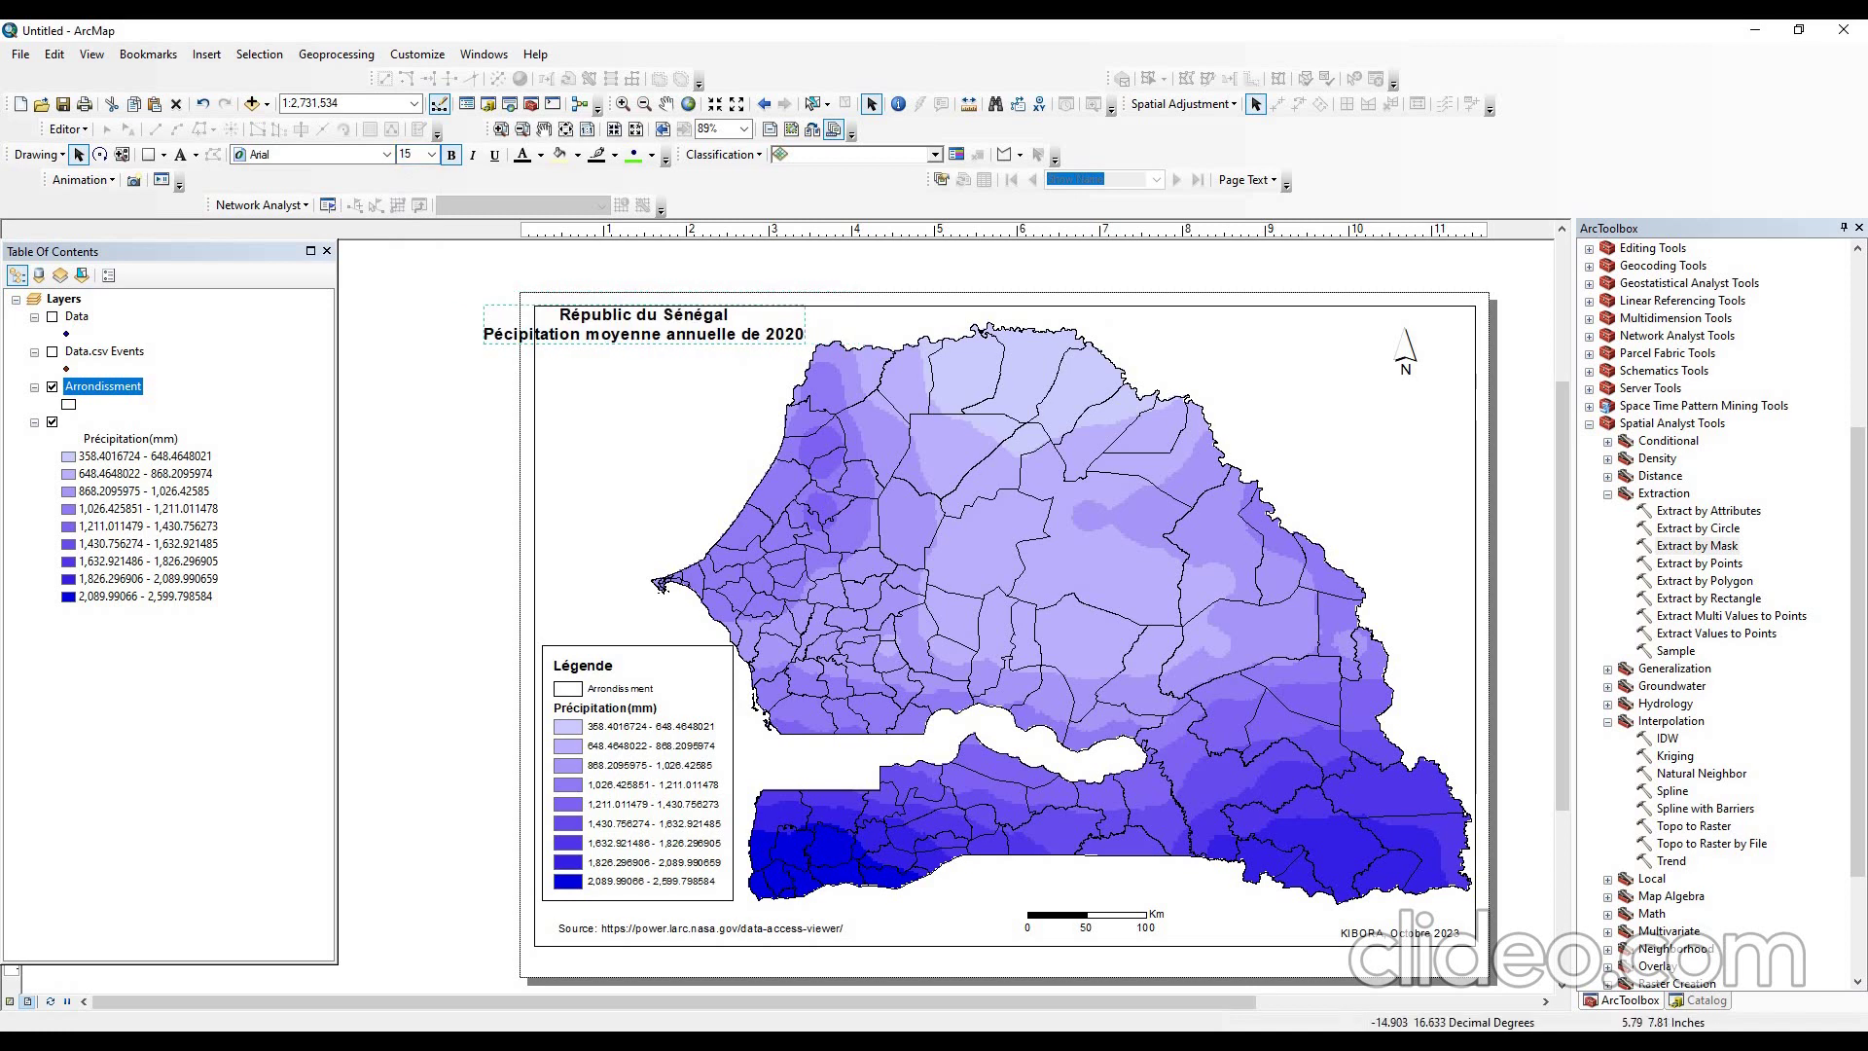
- Lower the top edge of the data frame slightly to leave more margin above it
left_click(1000, 330)
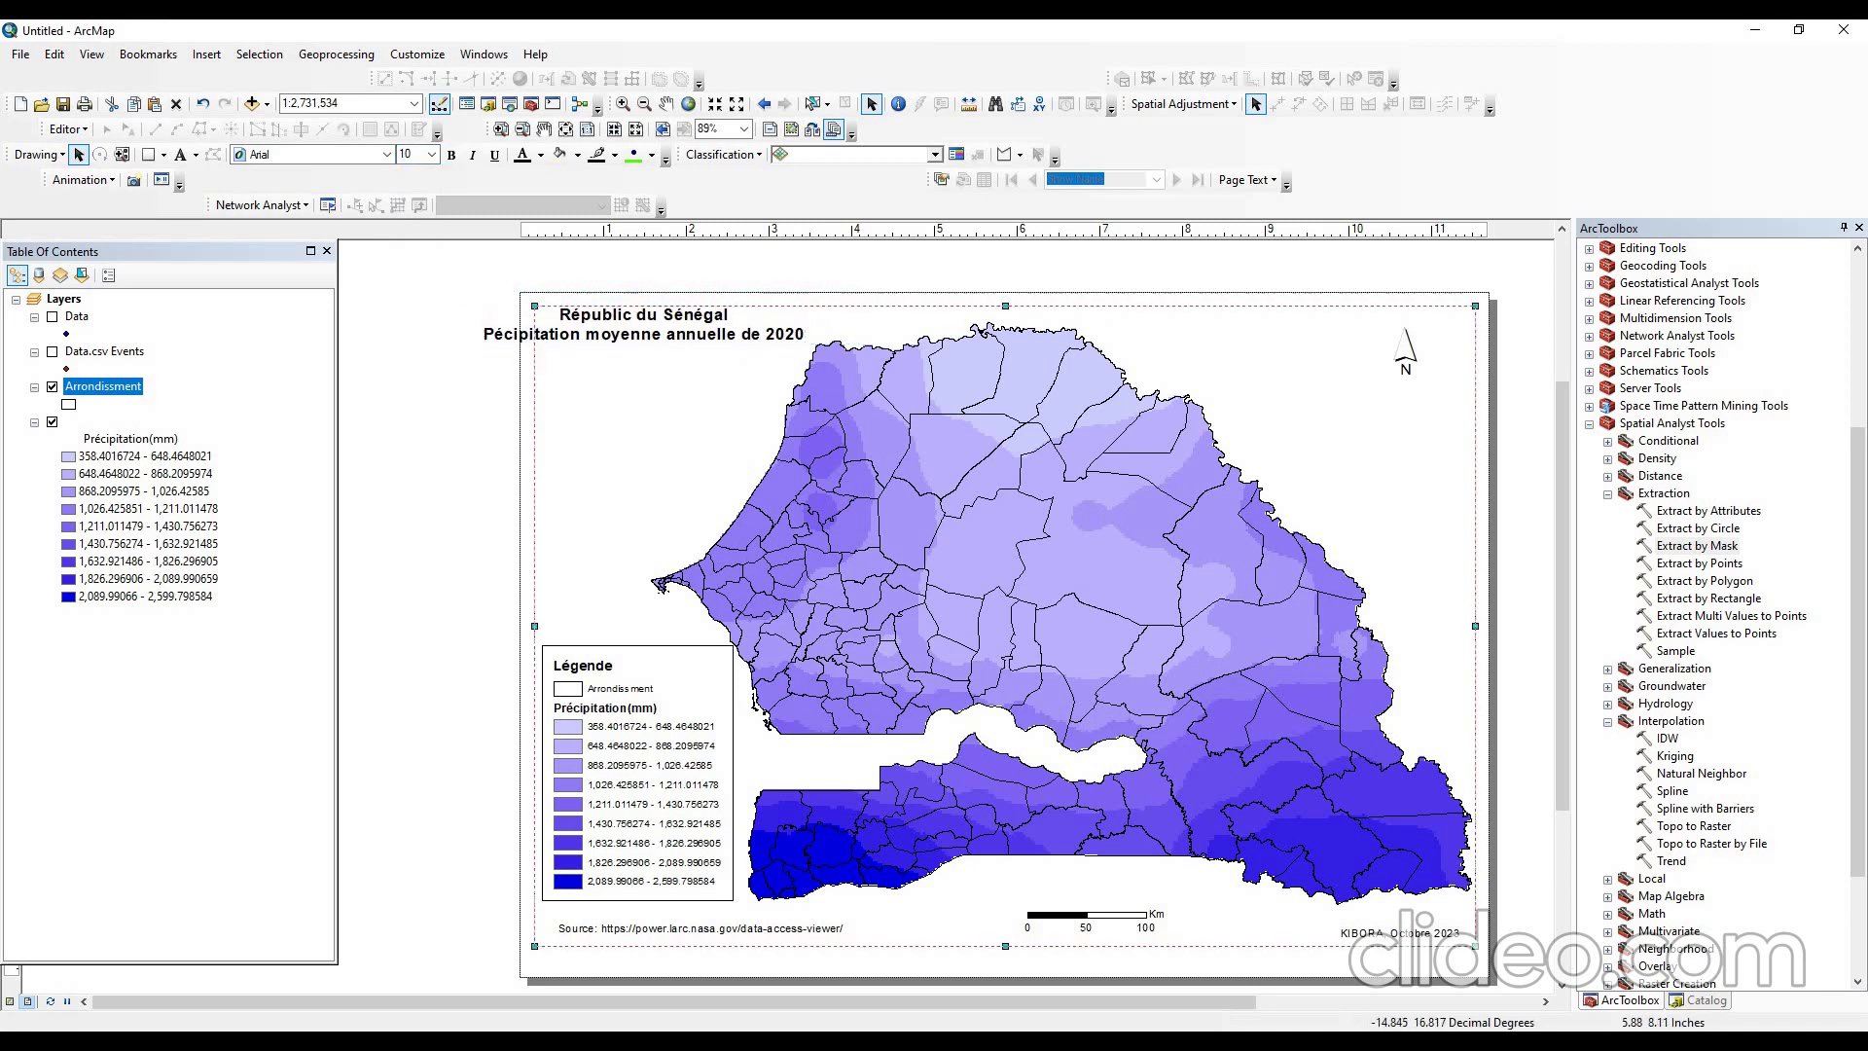
left_click_drag(1005, 306, 1005, 322)
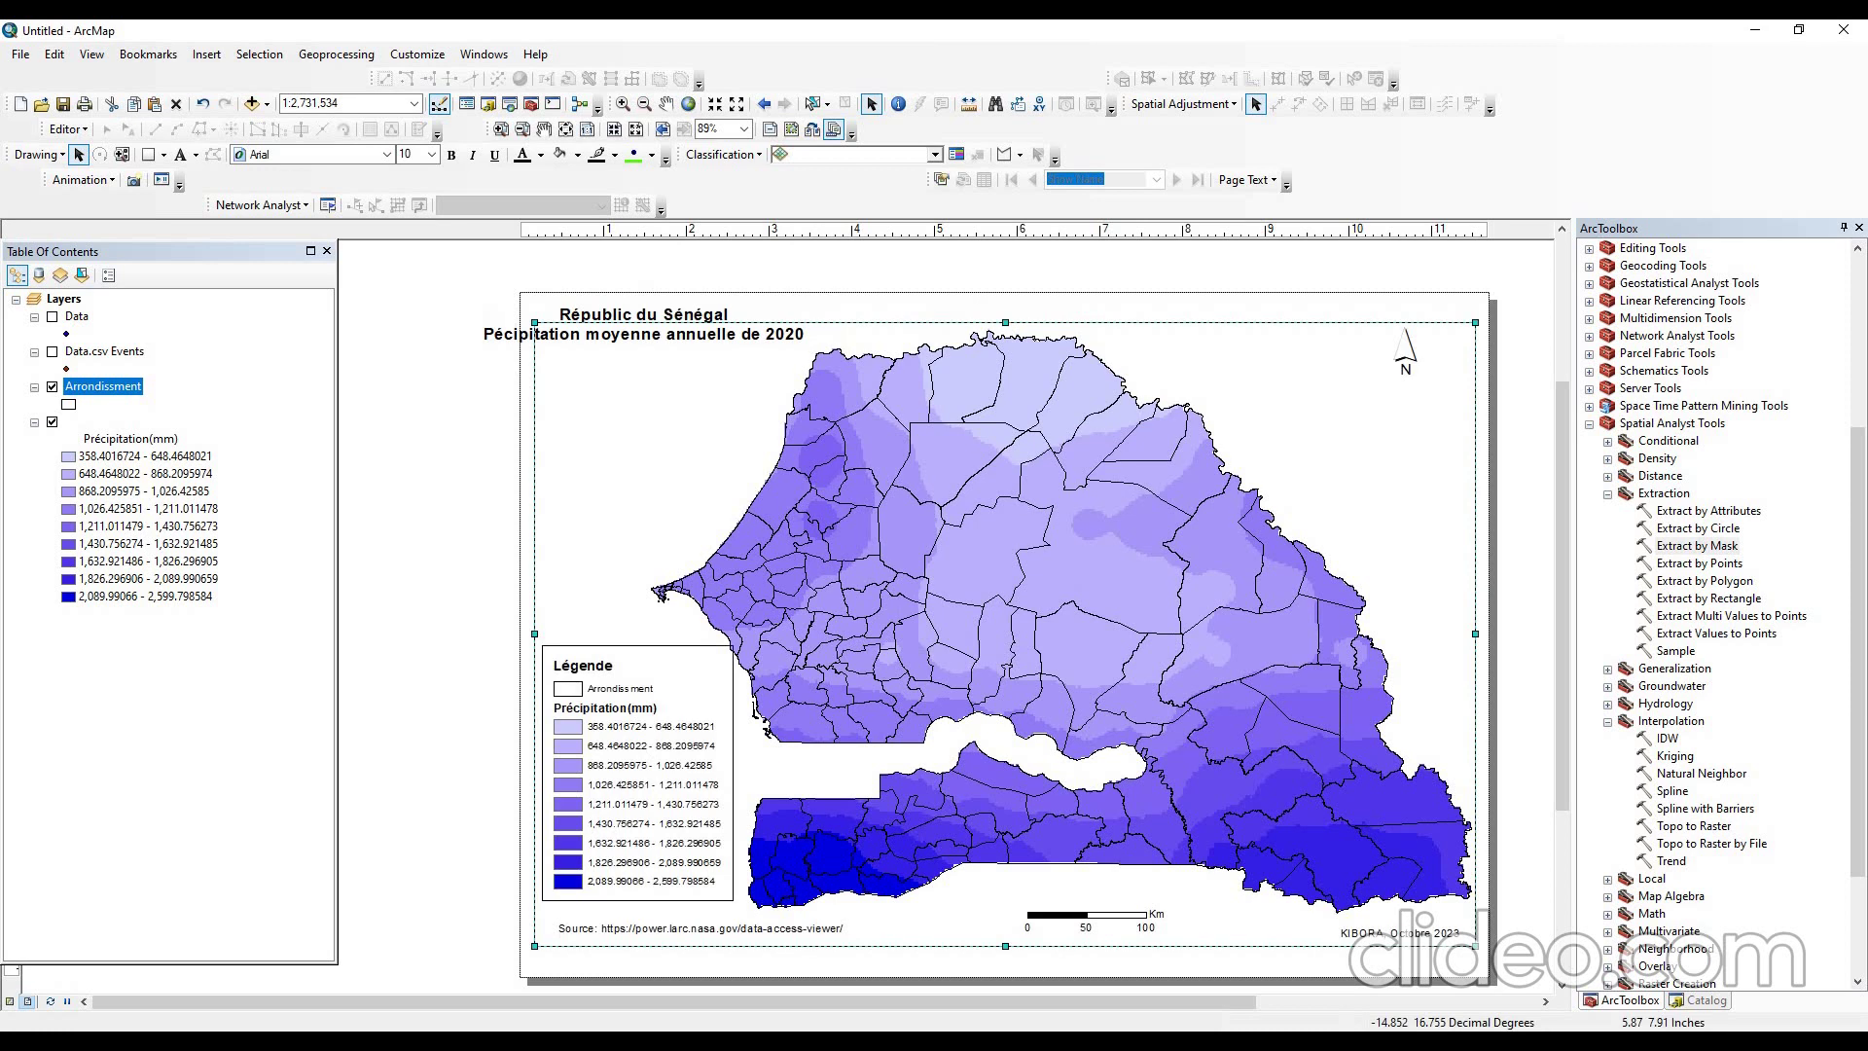
- Break the title before "annuelle de 2020" and insert a line of underscores below "Républic du Sénégal"
left_click(644, 333)
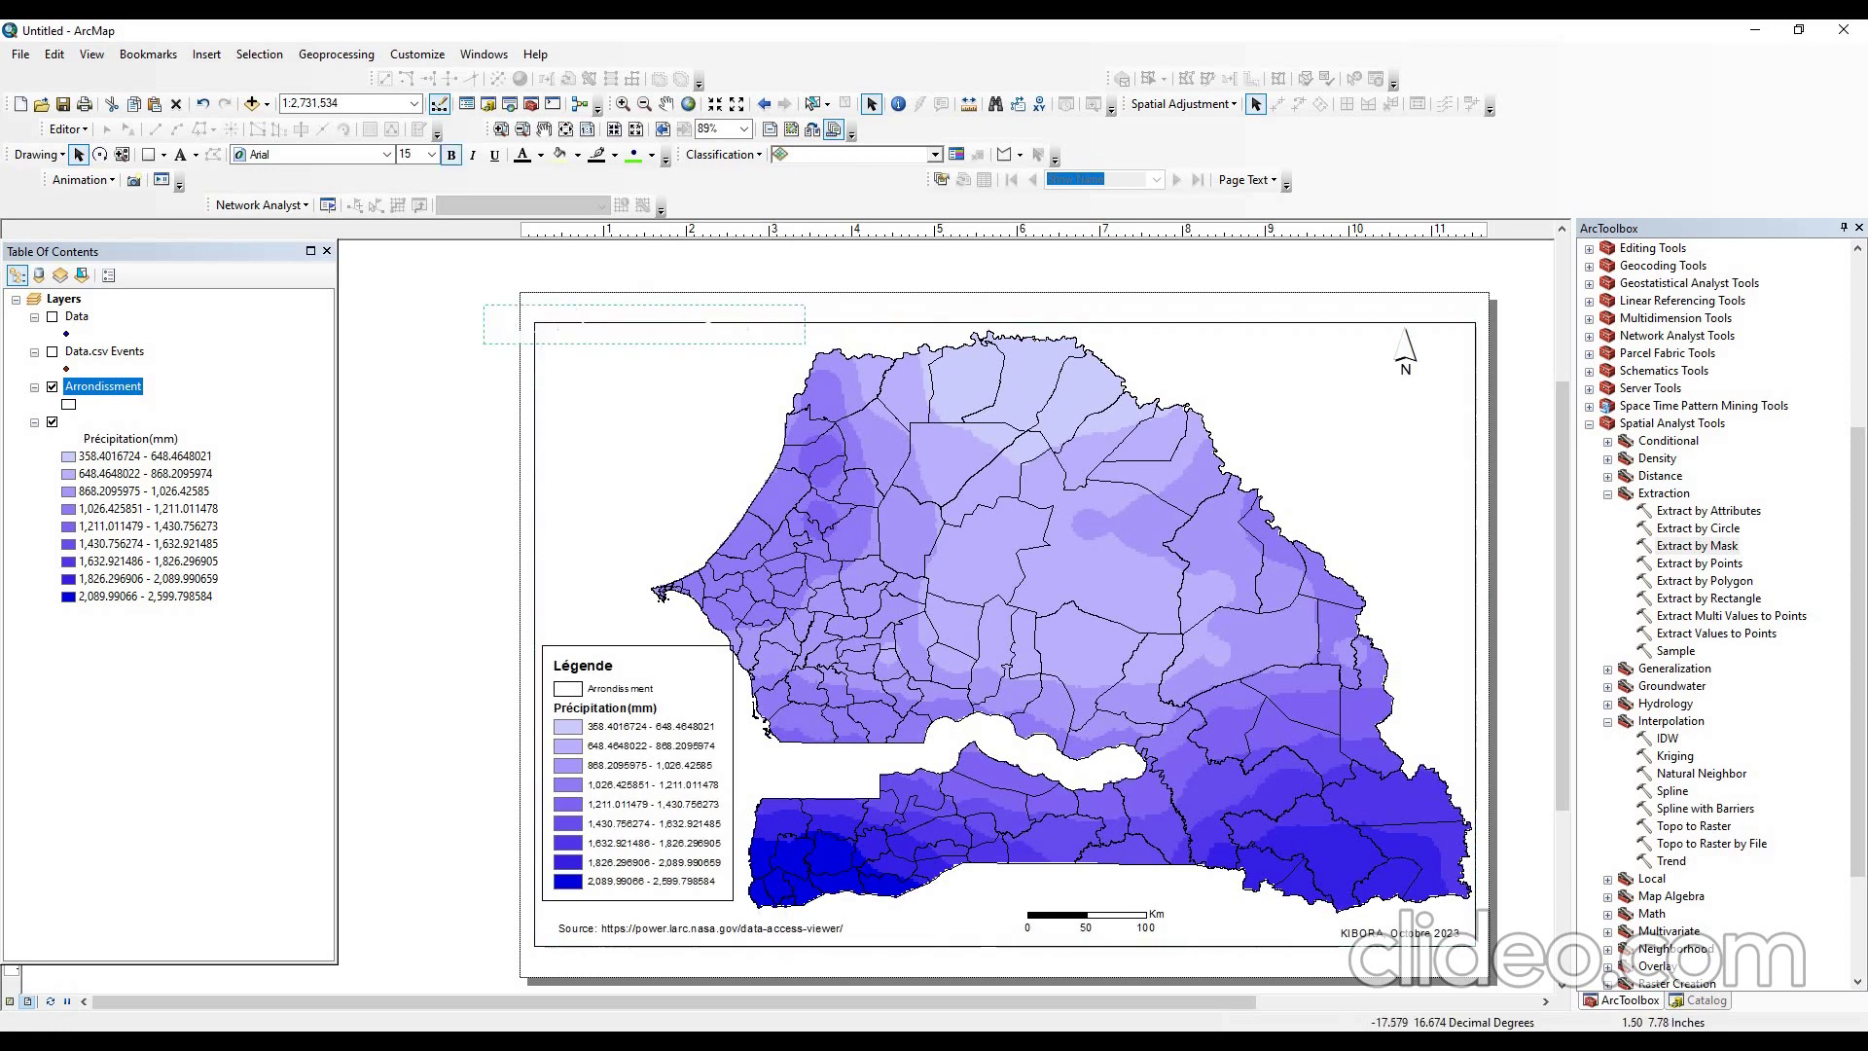
double_click(647, 313)
left_click(873, 435)
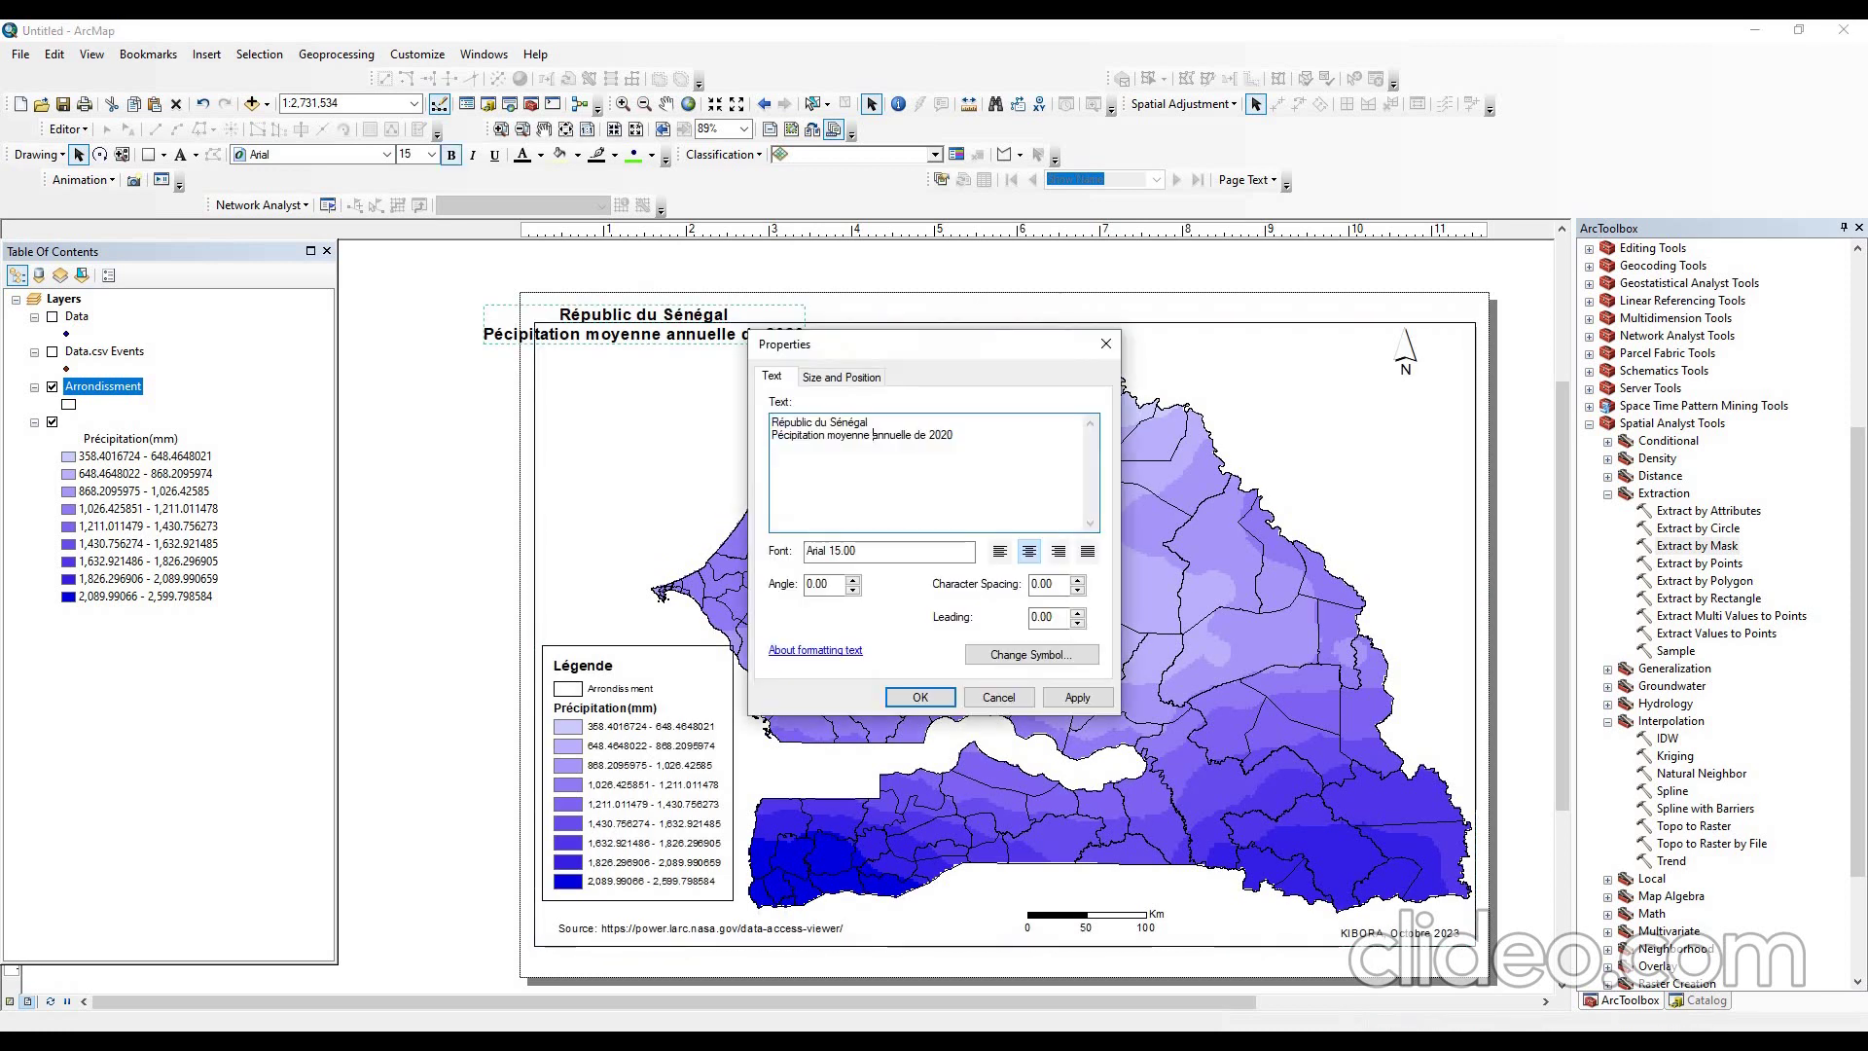
key("Return")
left_click(869, 422)
key("Return")
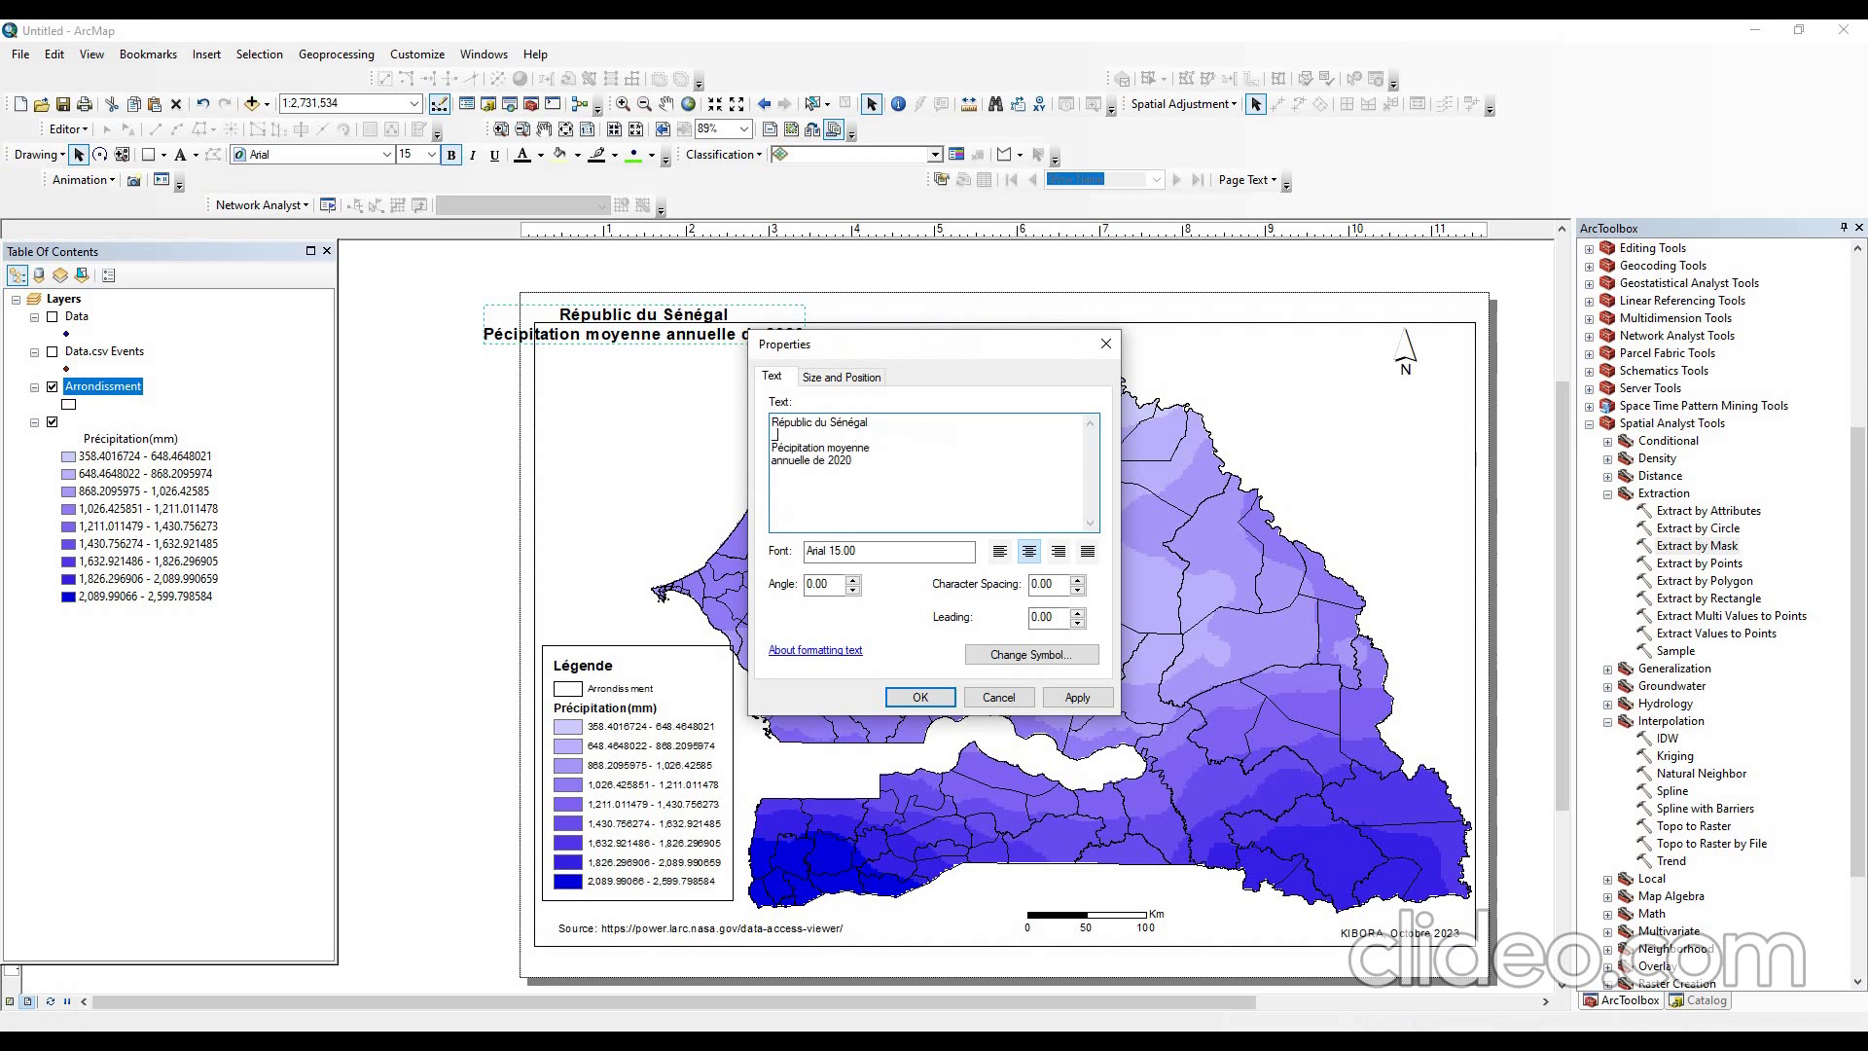
left_click(919, 696)
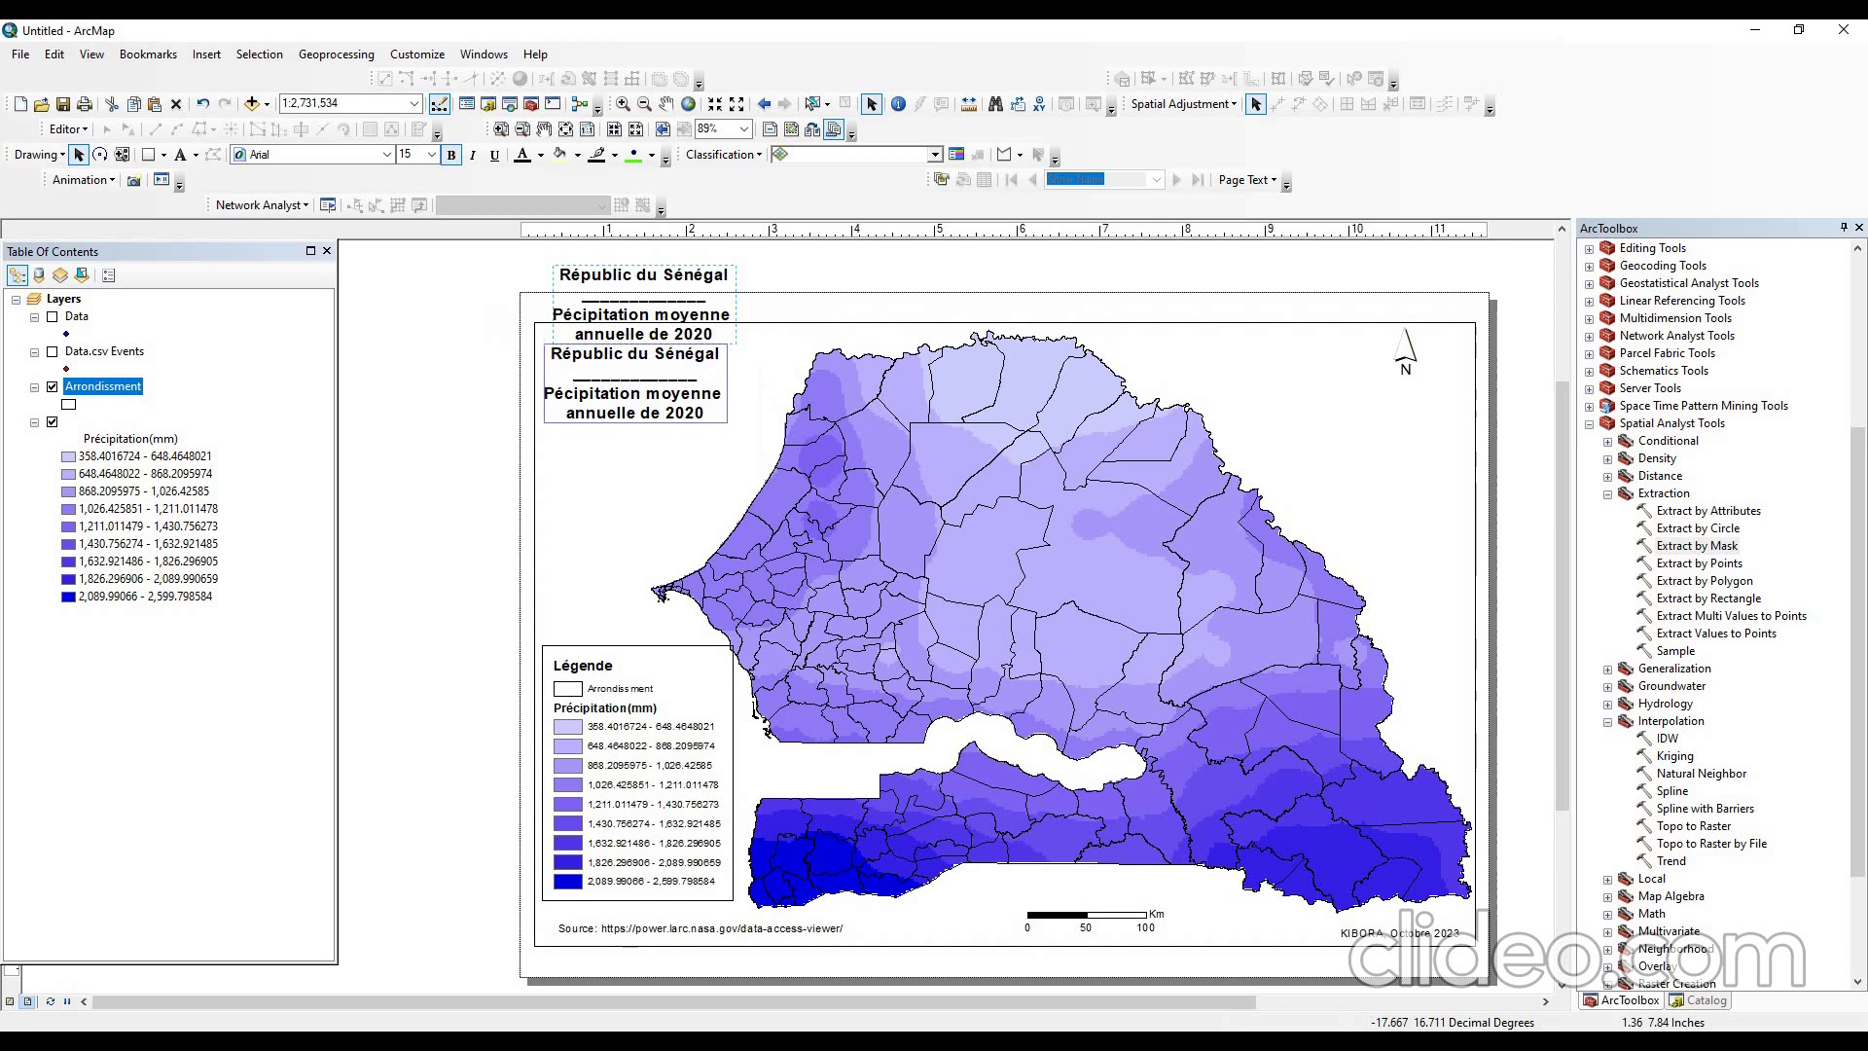
- Set the title's font size to 18 and position it inside the upper-left corner of the data frame
left_click_drag(635, 388, 631, 395)
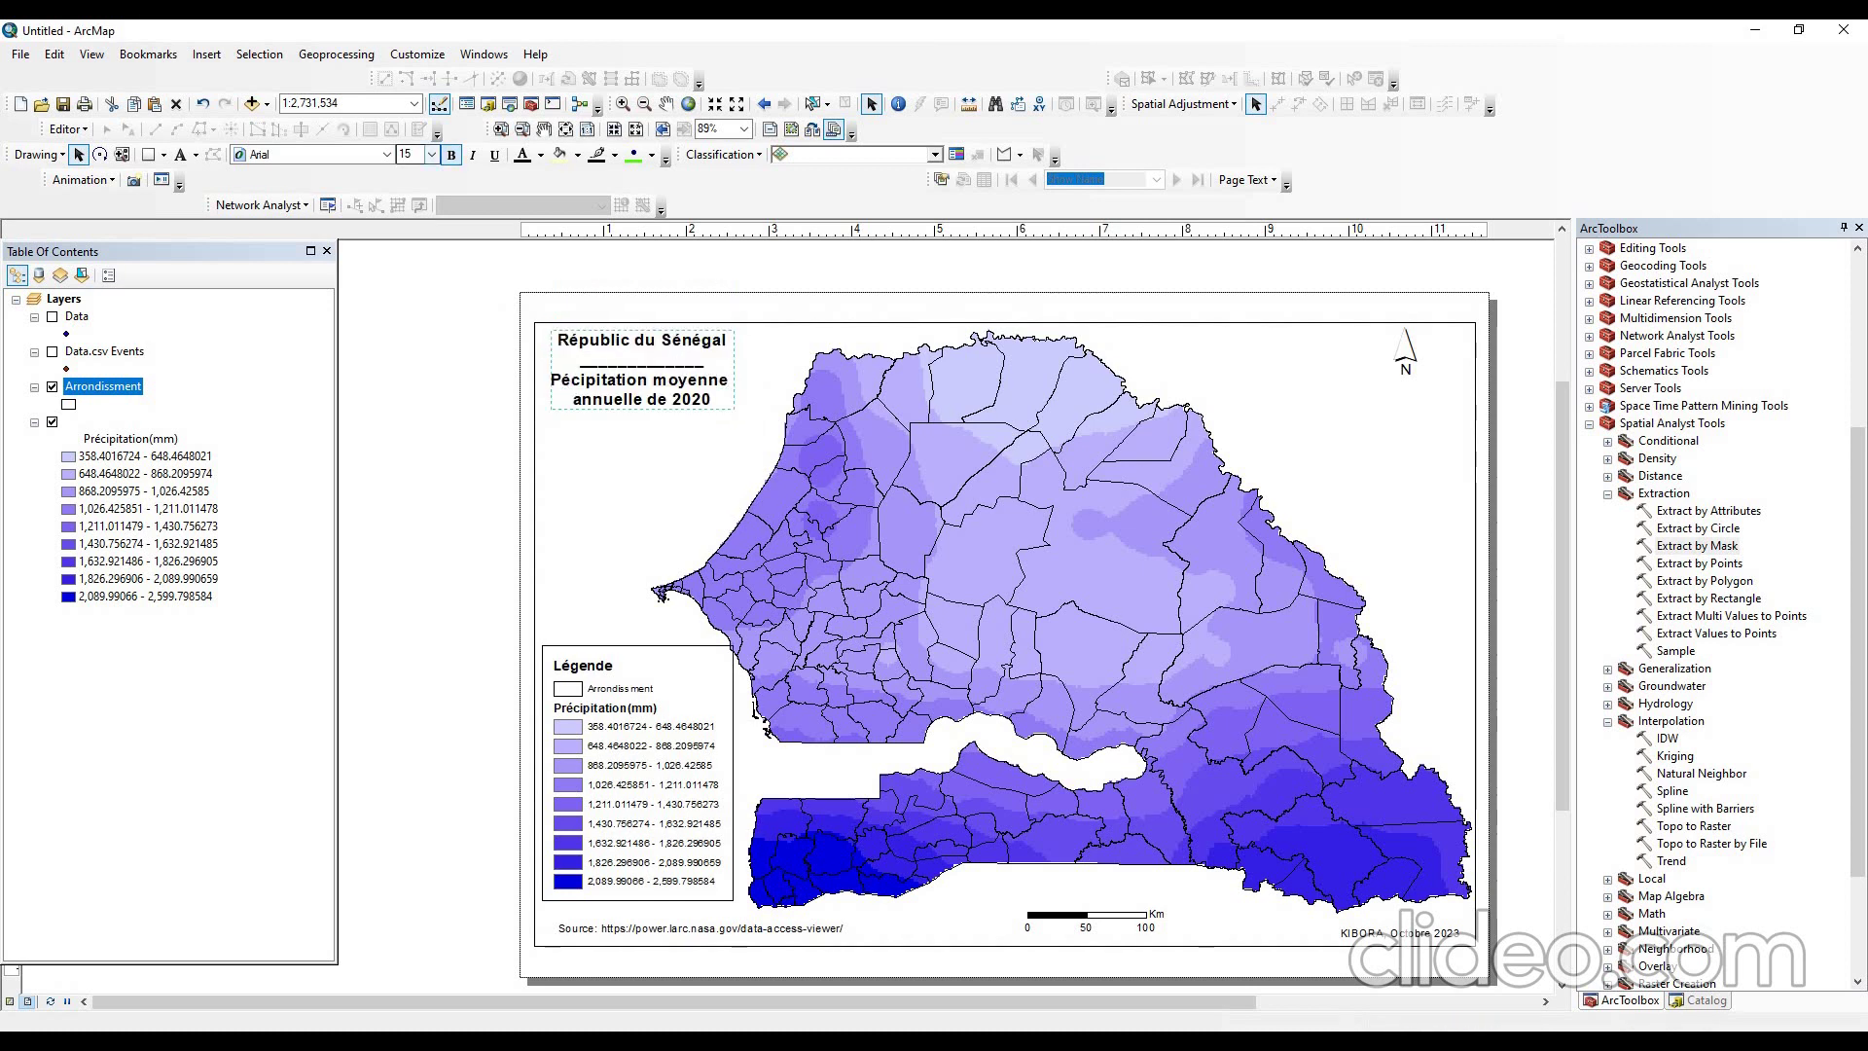
left_click(431, 154)
type("20")
key("Return")
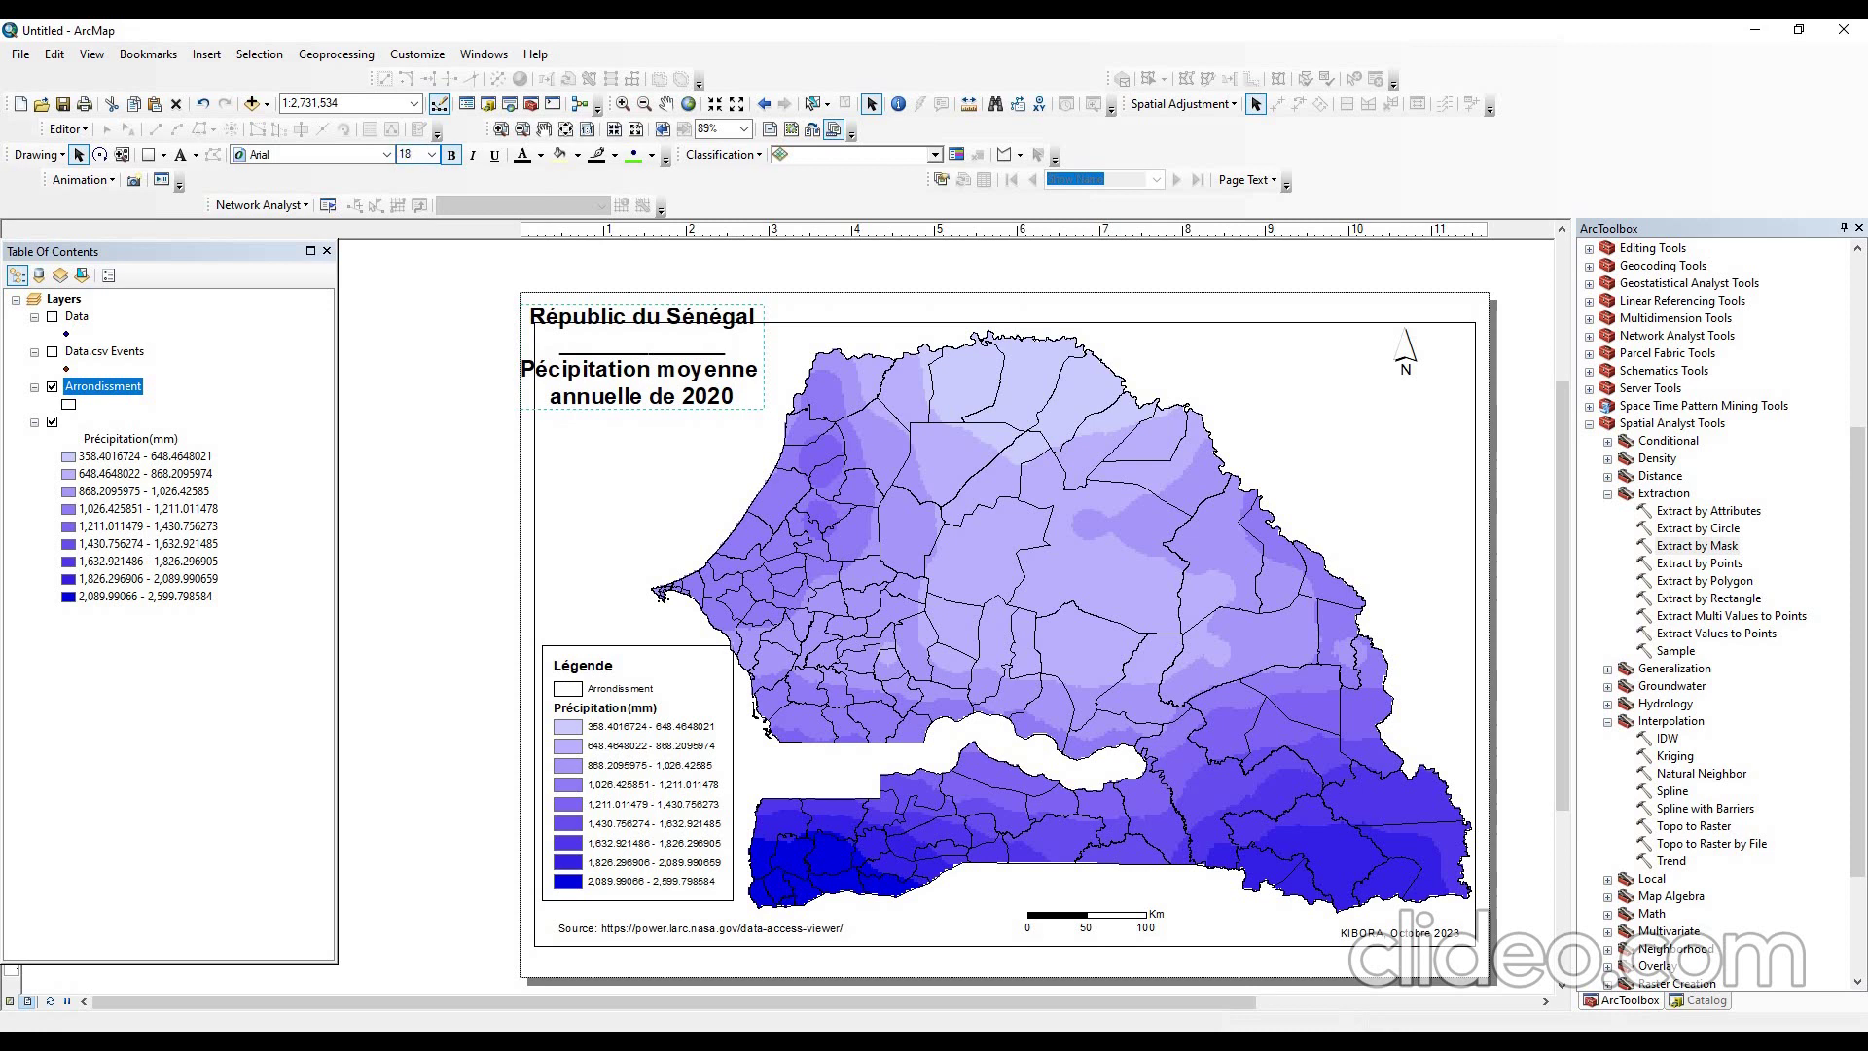
key("Return")
left_click_drag(647, 372, 653, 391)
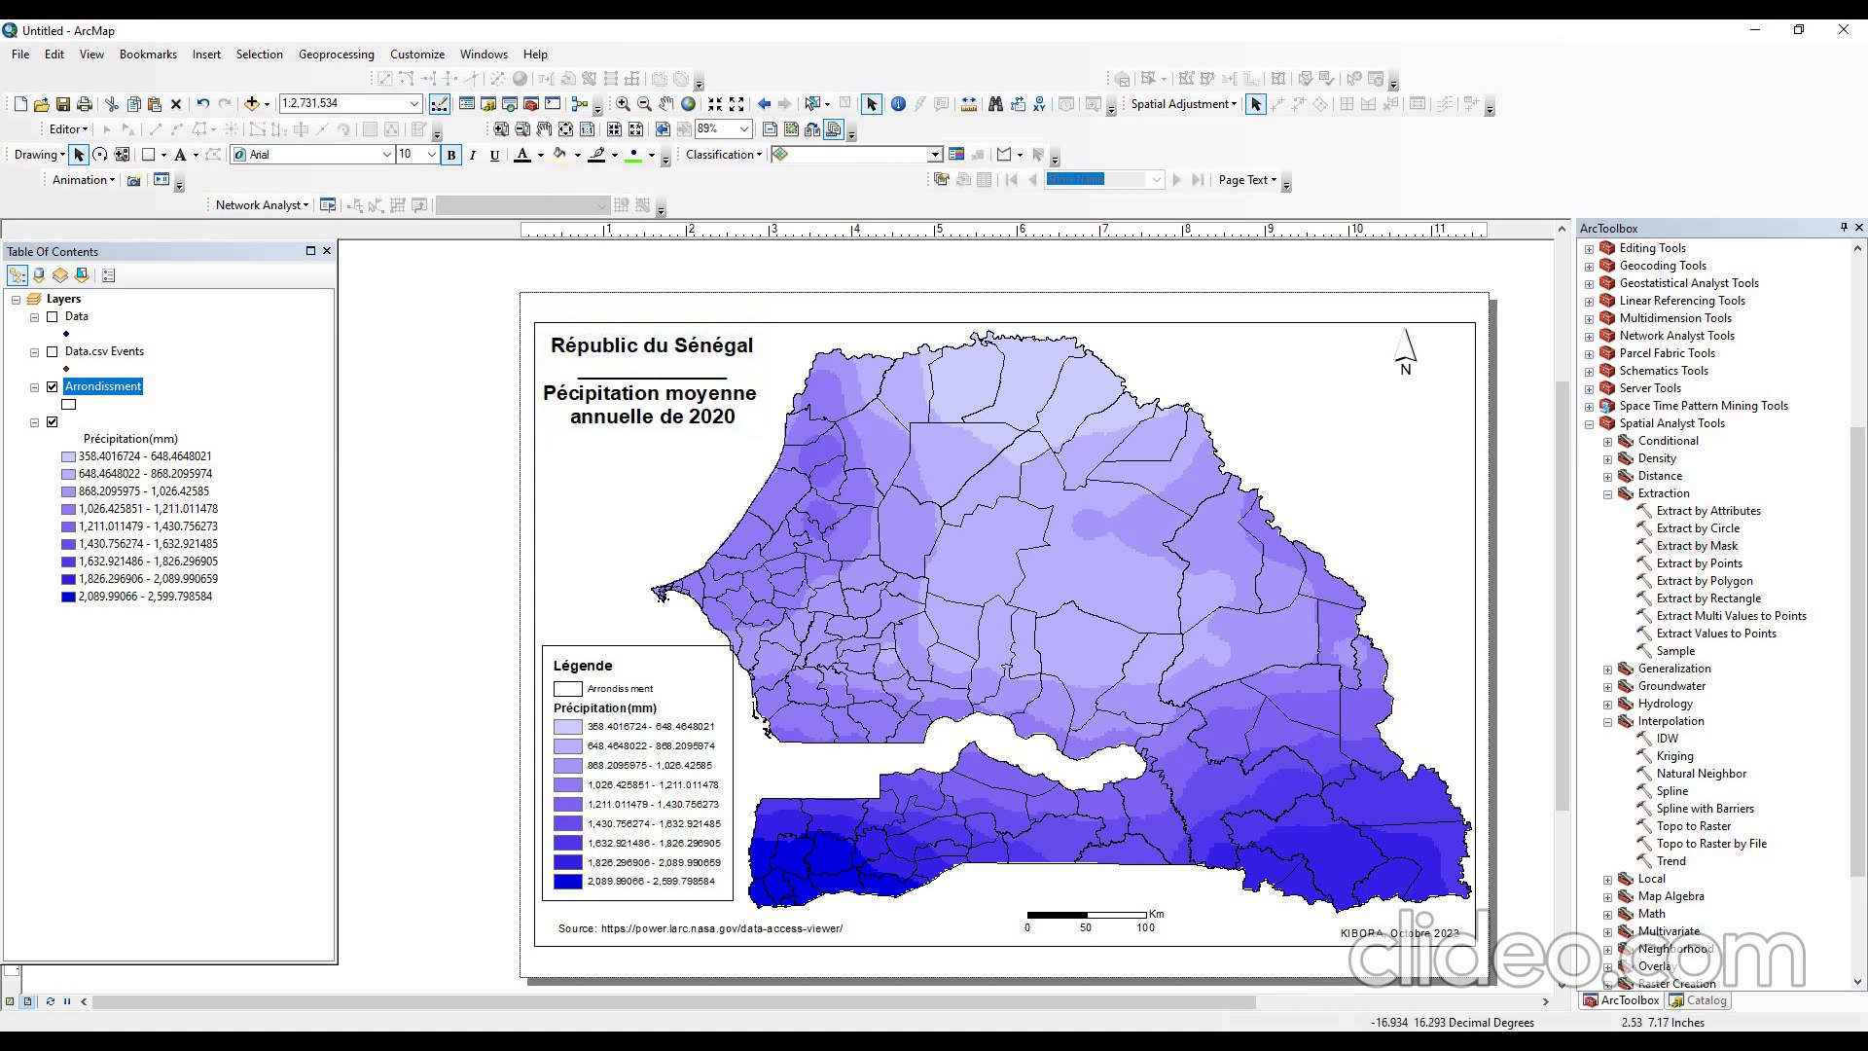
- Draw a rectangle about 2.73 in wide and 1.19 in high over the title text
left_click(847, 243)
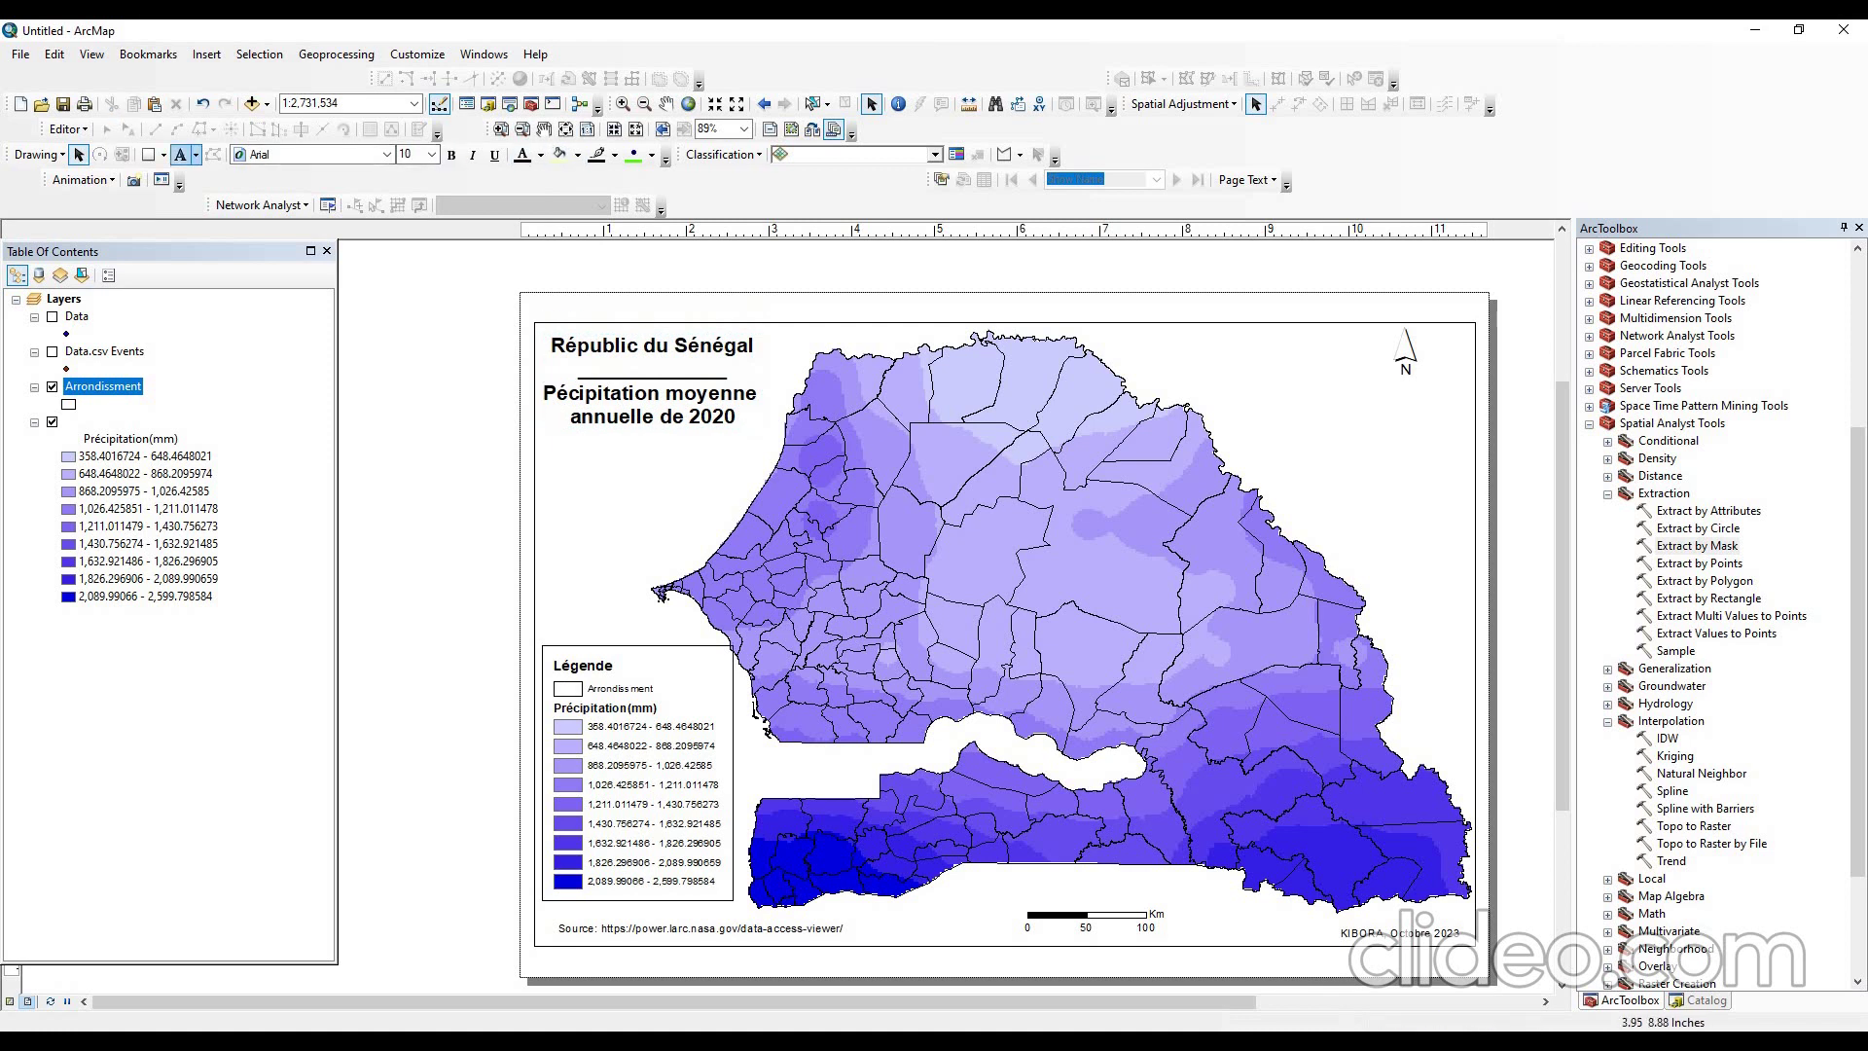
left_click(148, 154)
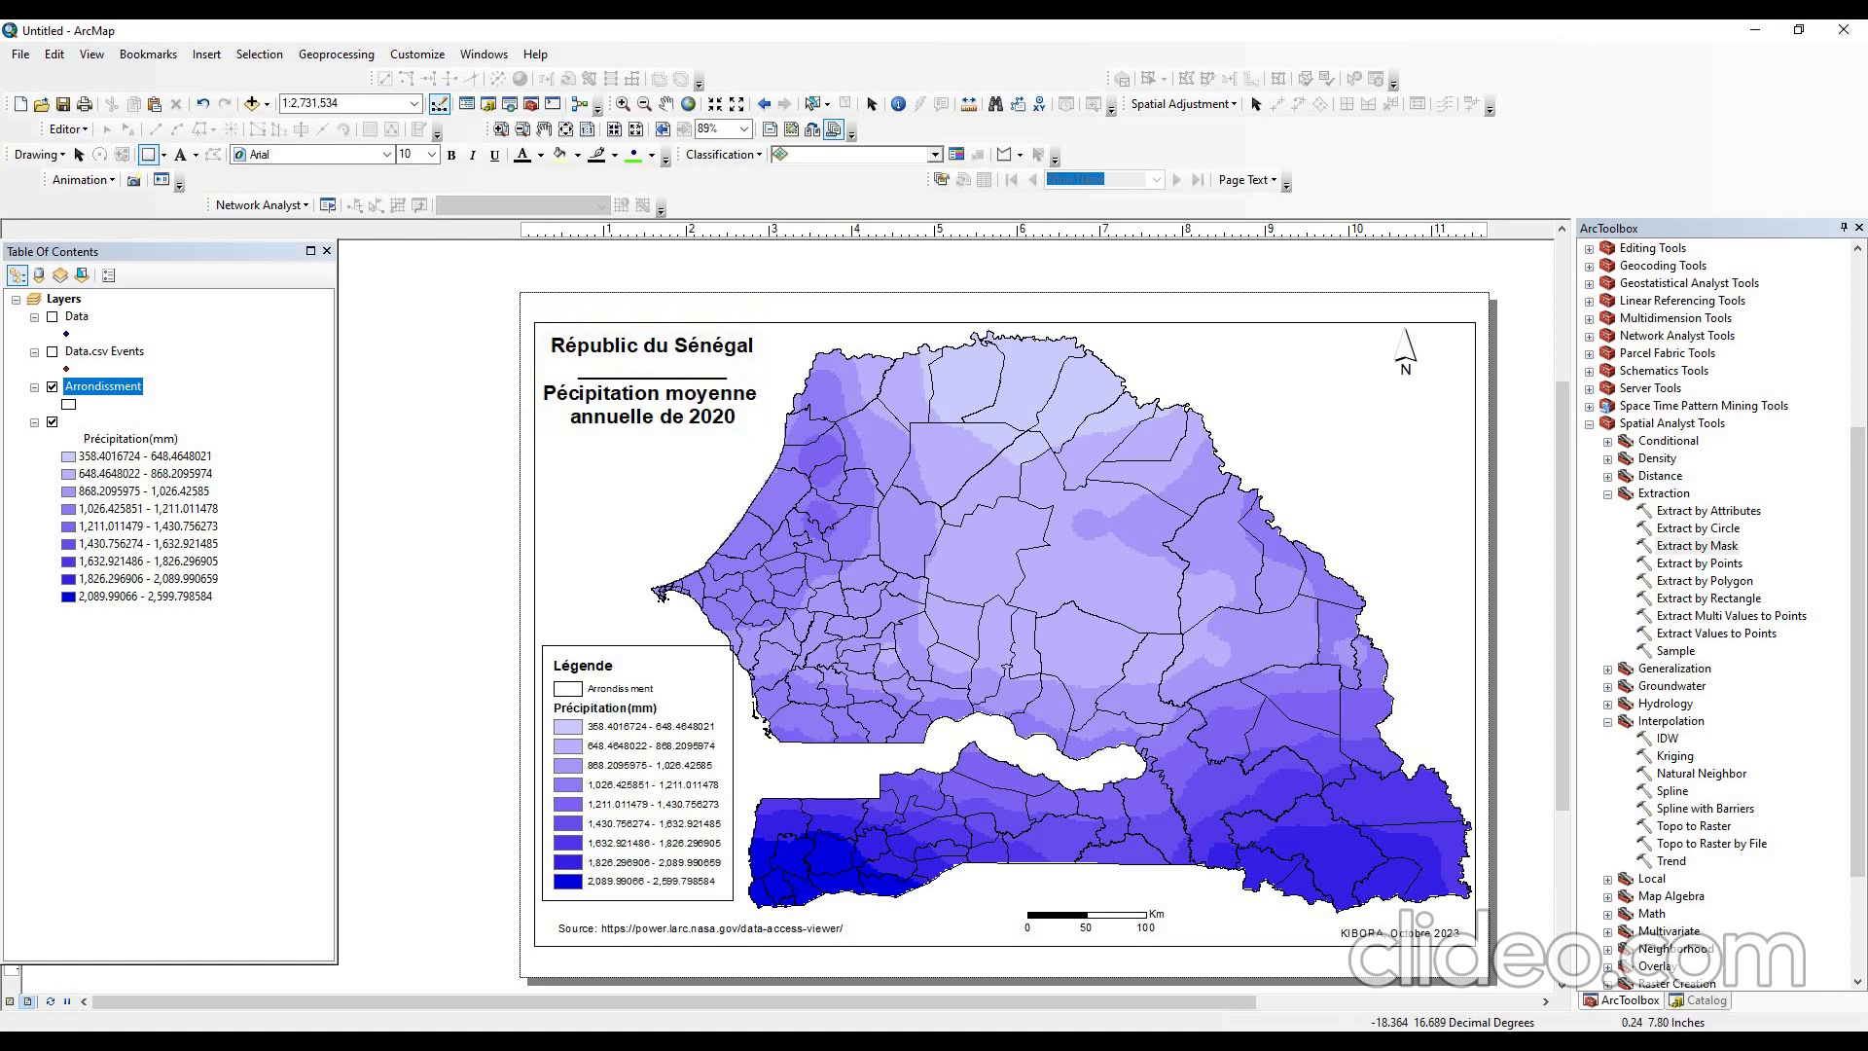
mouse_move(536, 331)
left_mouse_down()
mouse_move(681, 450)
mouse_move(762, 429)
left_mouse_up()
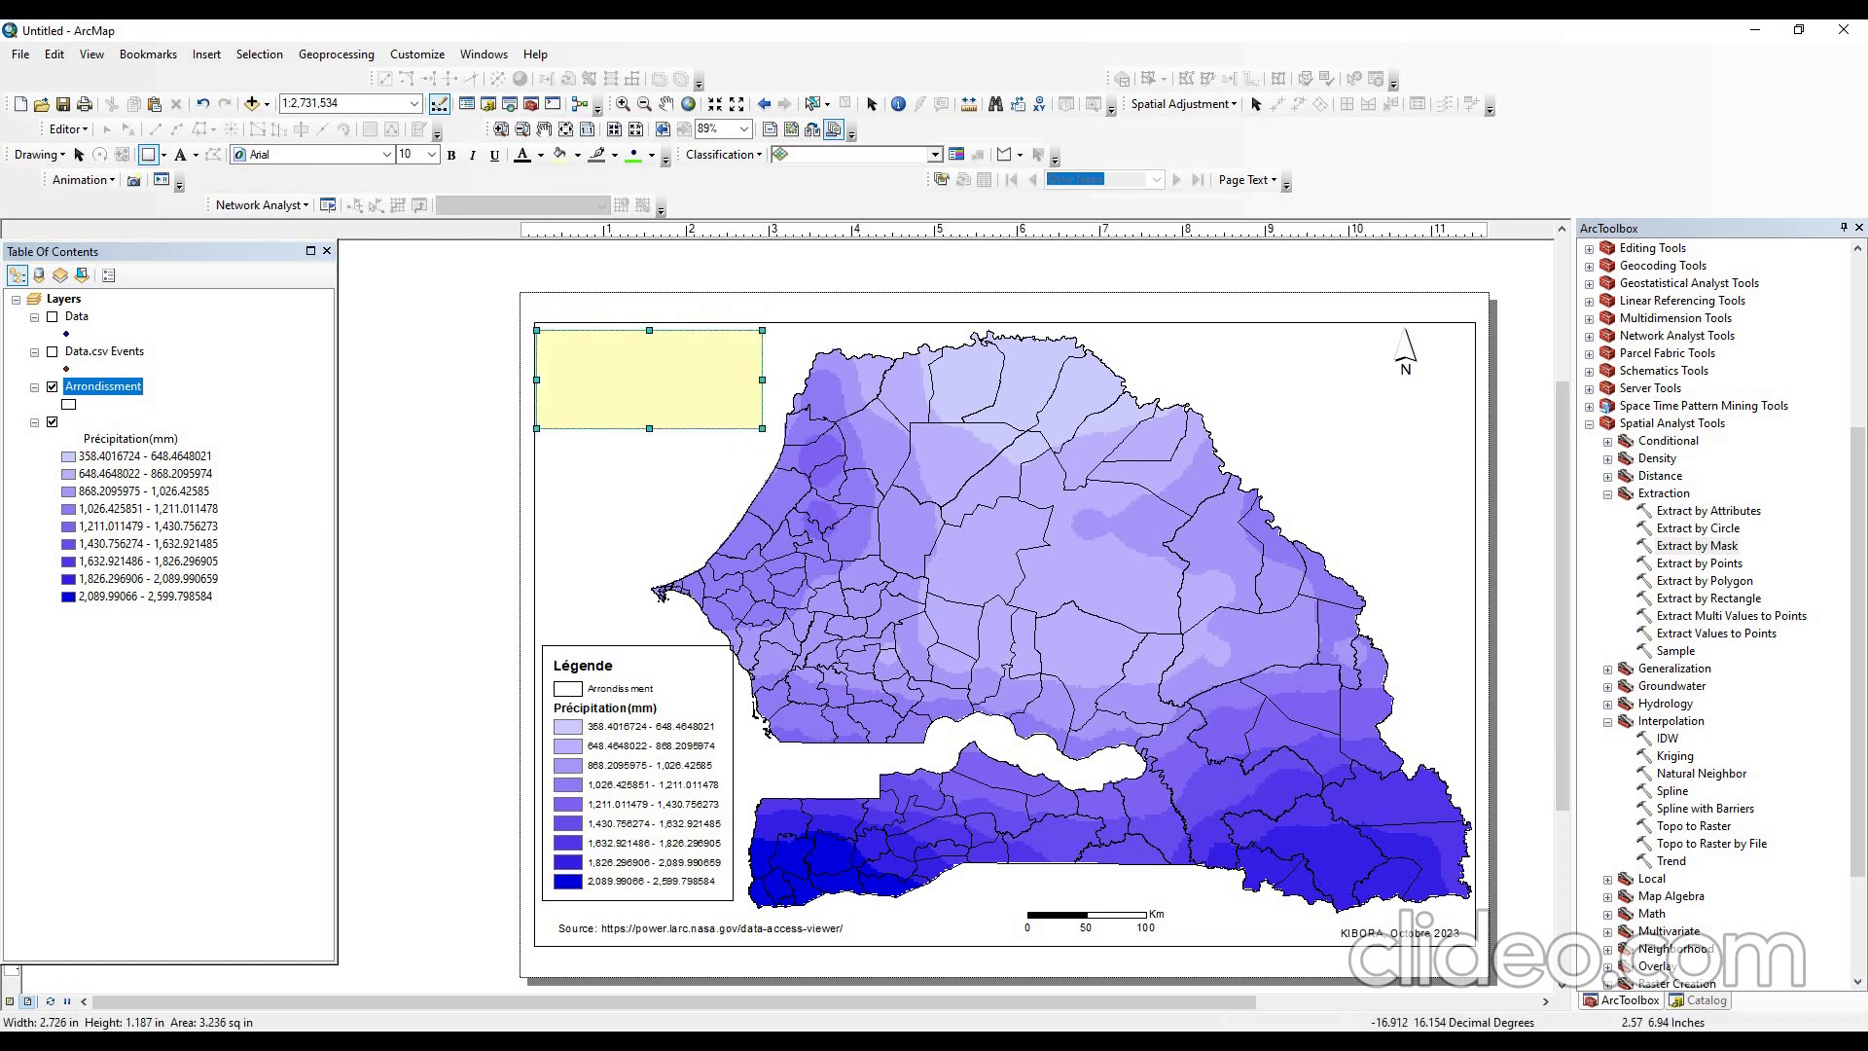
- Open the fill colour choices in the new rectangle's properties
right_click(735, 402)
left_click(796, 735)
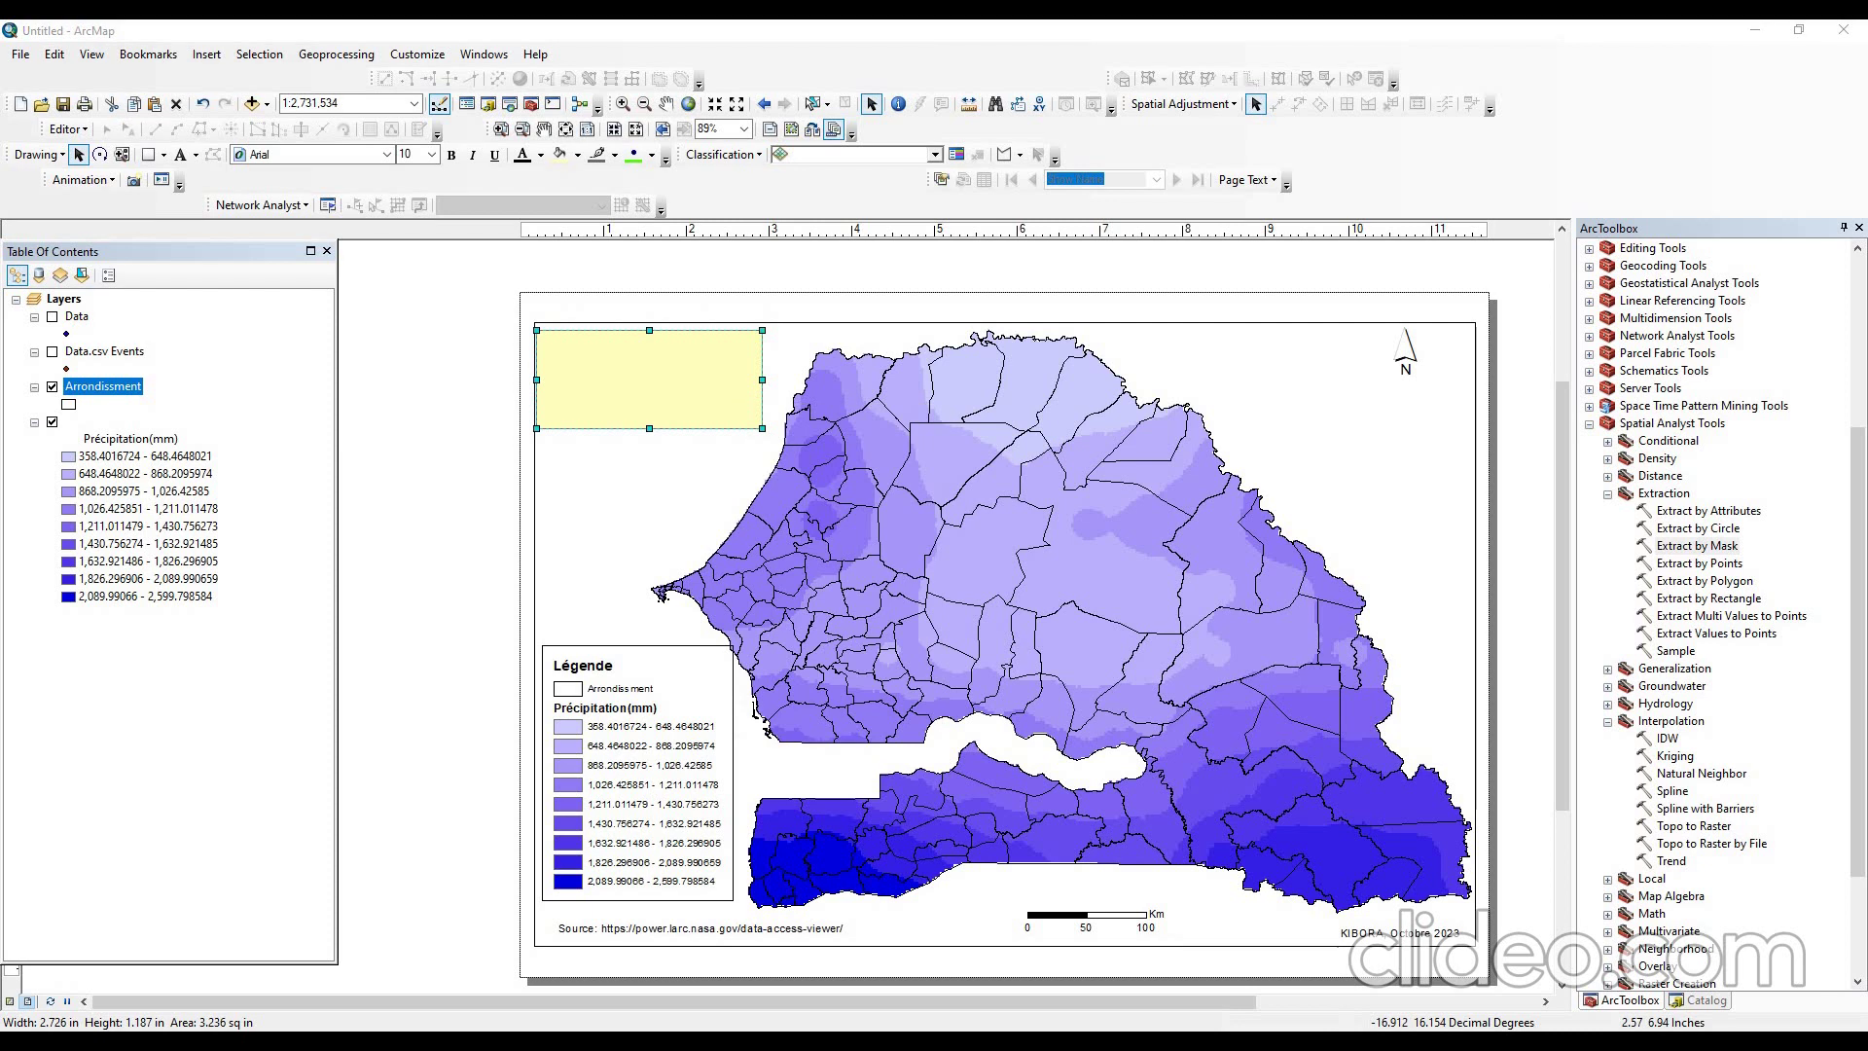
left_click(875, 446)
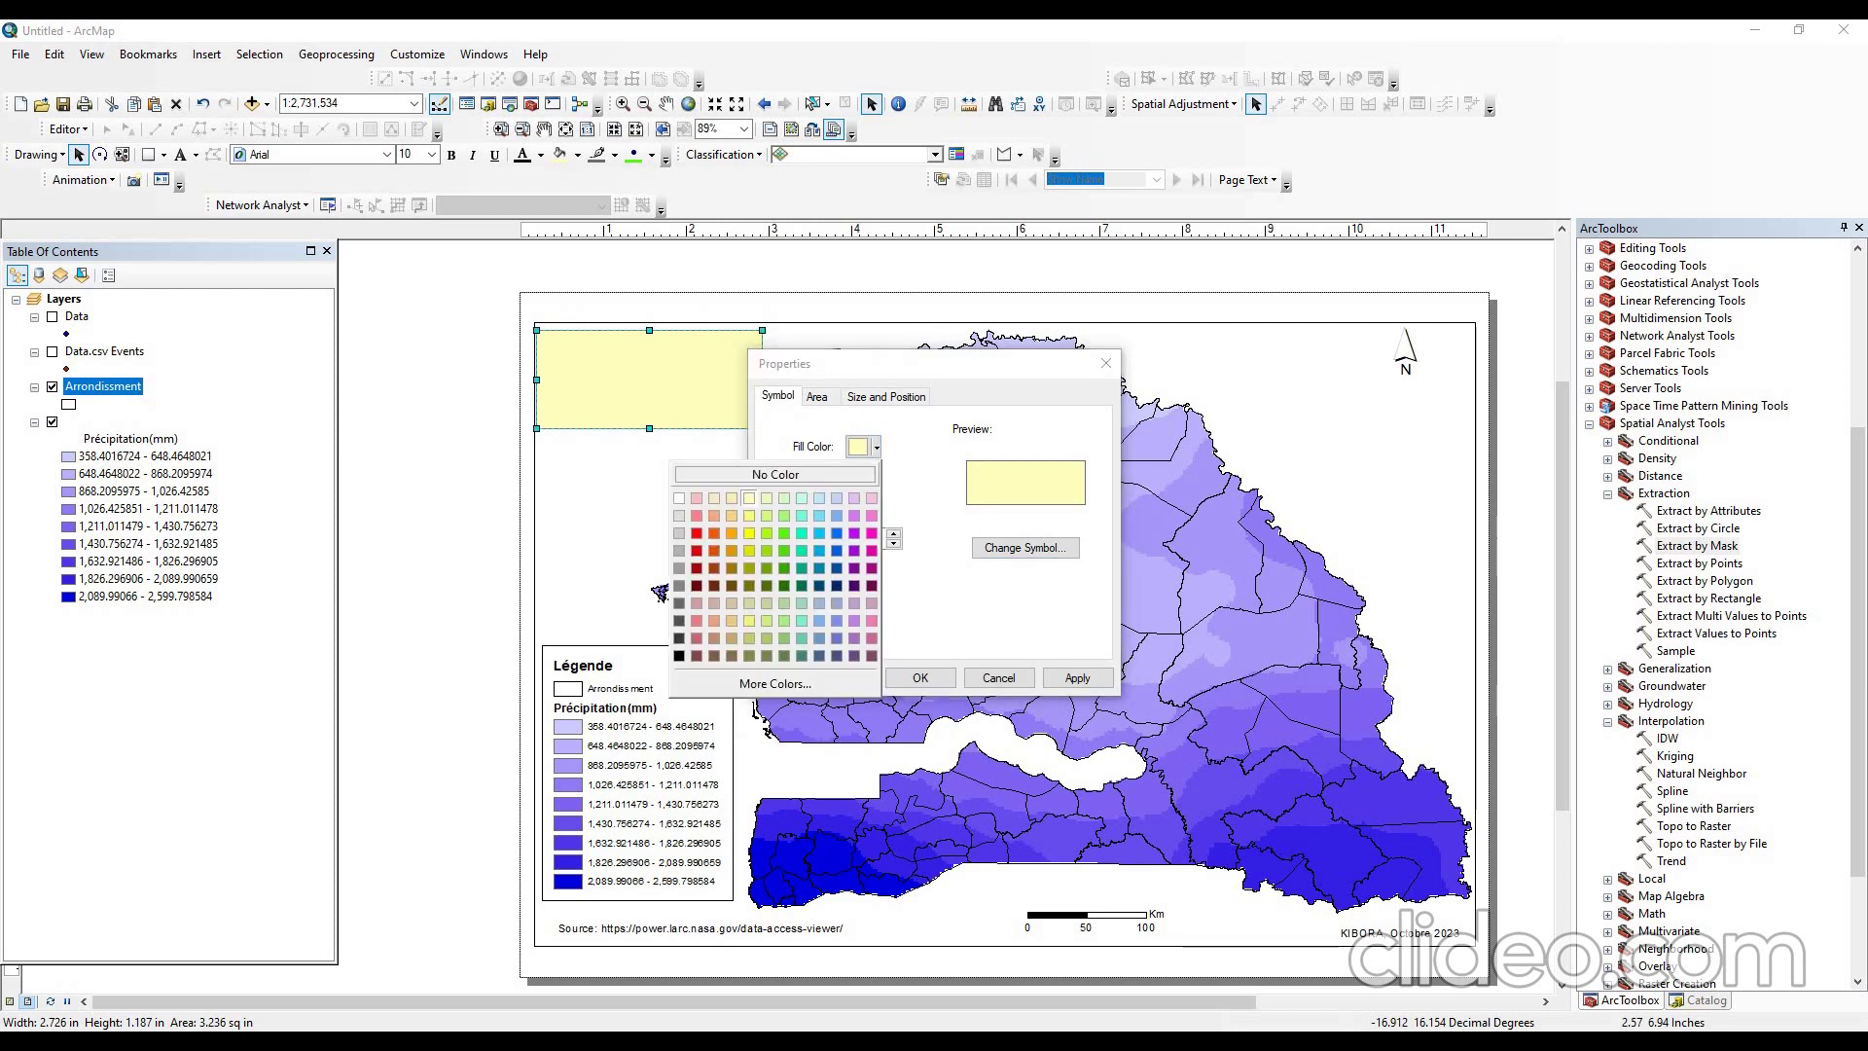
- Set the title rectangle's fill to No Color and lower its outline width
left_click(777, 474)
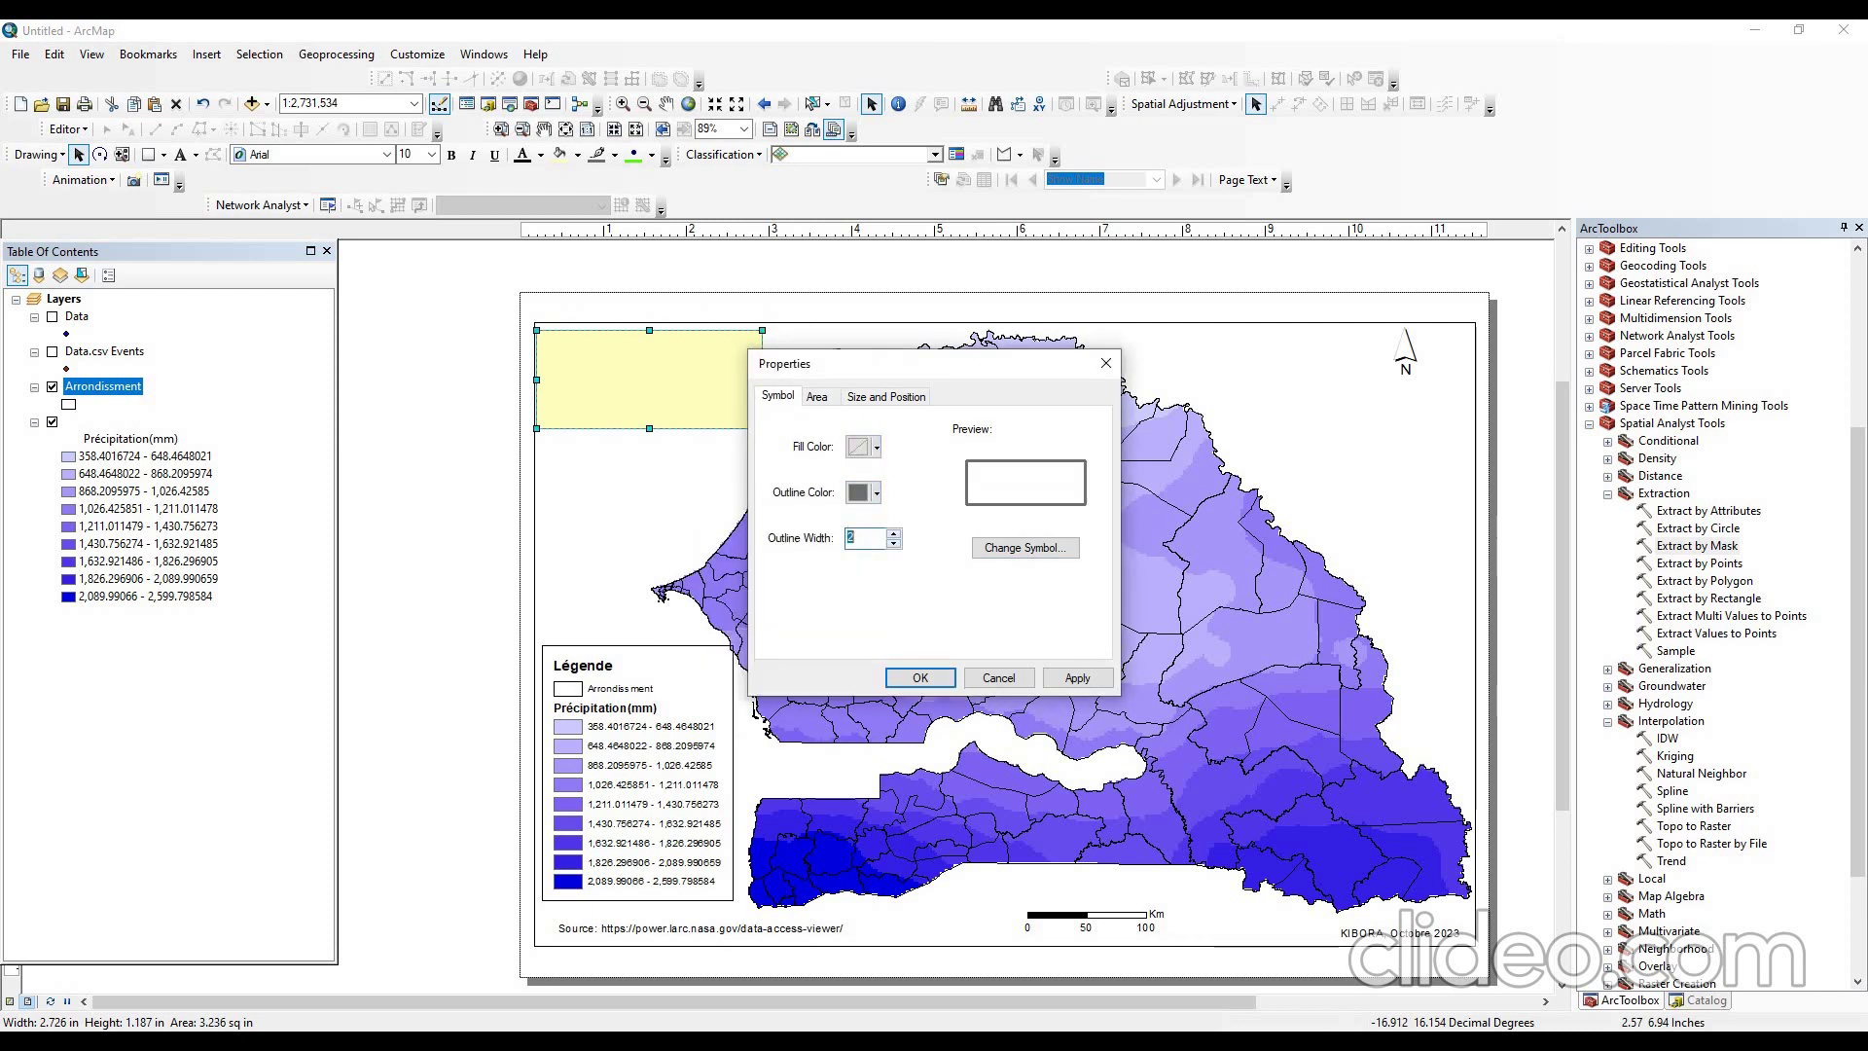
left_click(876, 493)
key("Escape")
left_click(893, 543)
key("Return")
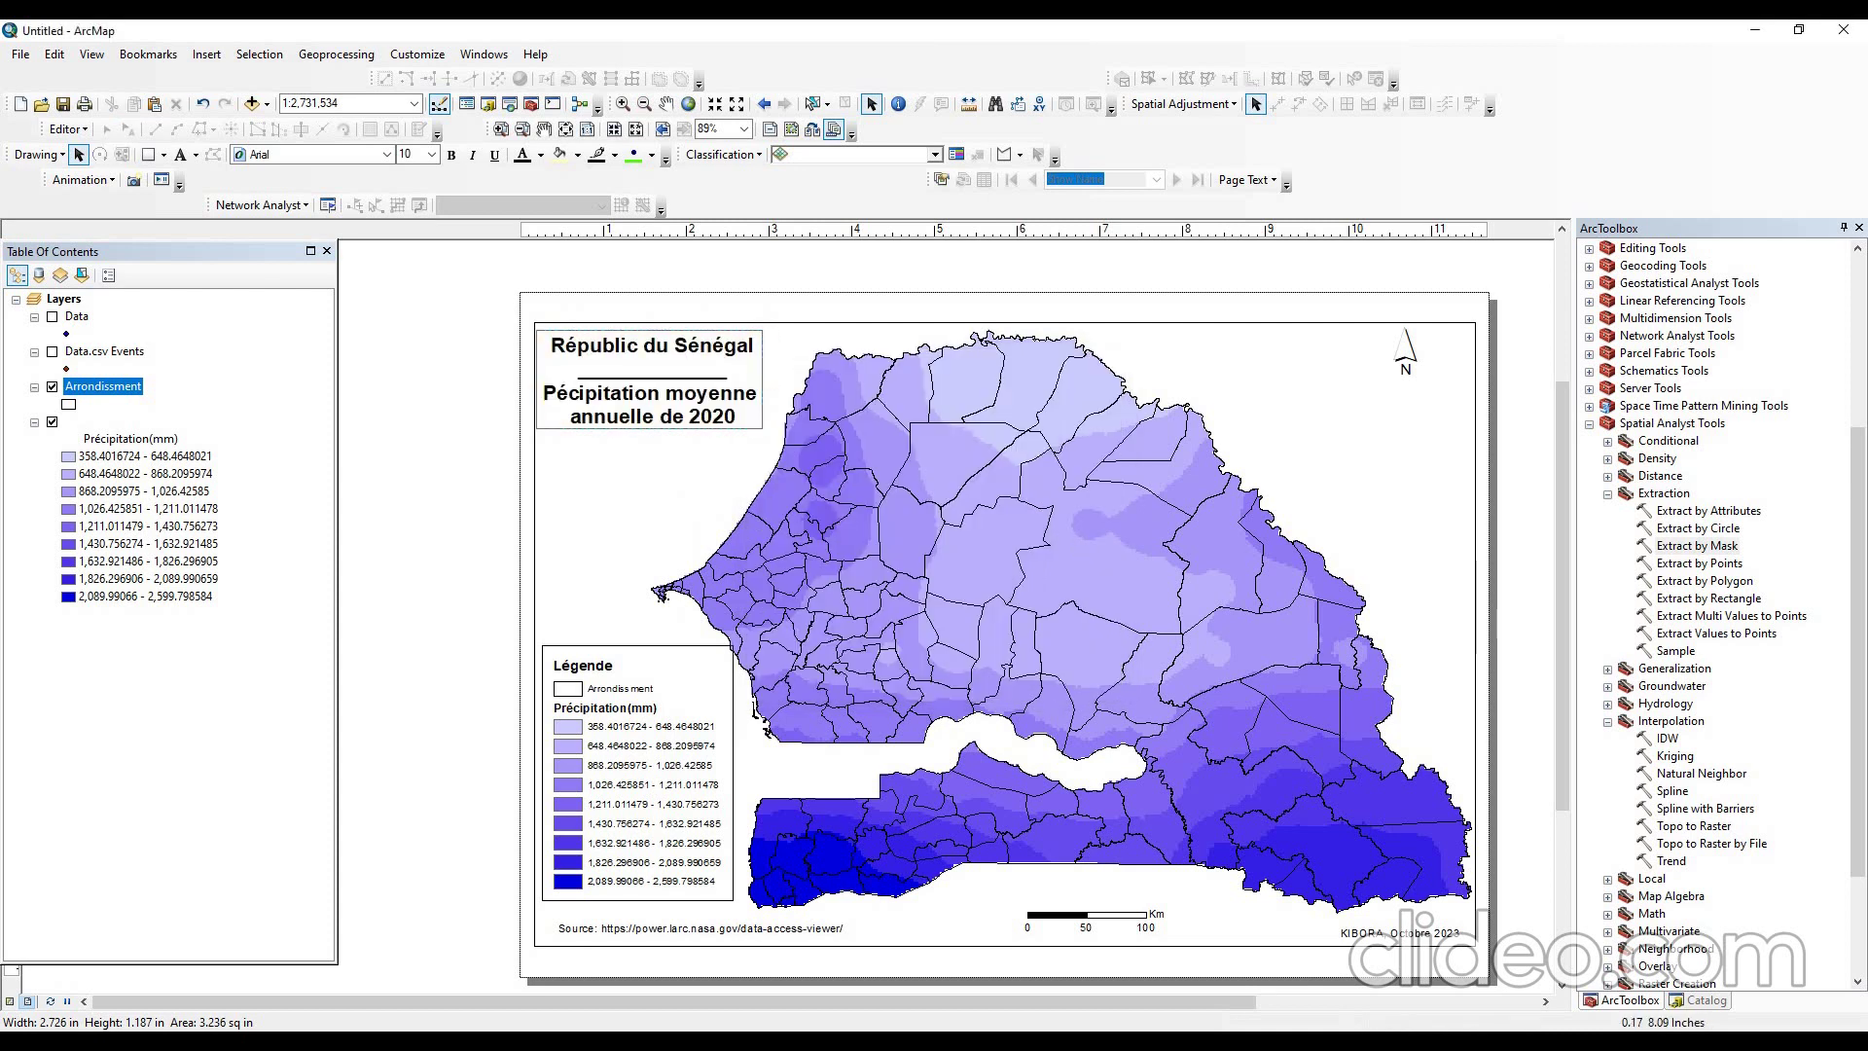
- Nudge the title block slightly upward and move the north arrow a little lower on the layout
left_click(649, 379)
left_click_drag(649, 380, 651, 376)
left_click(437, 380)
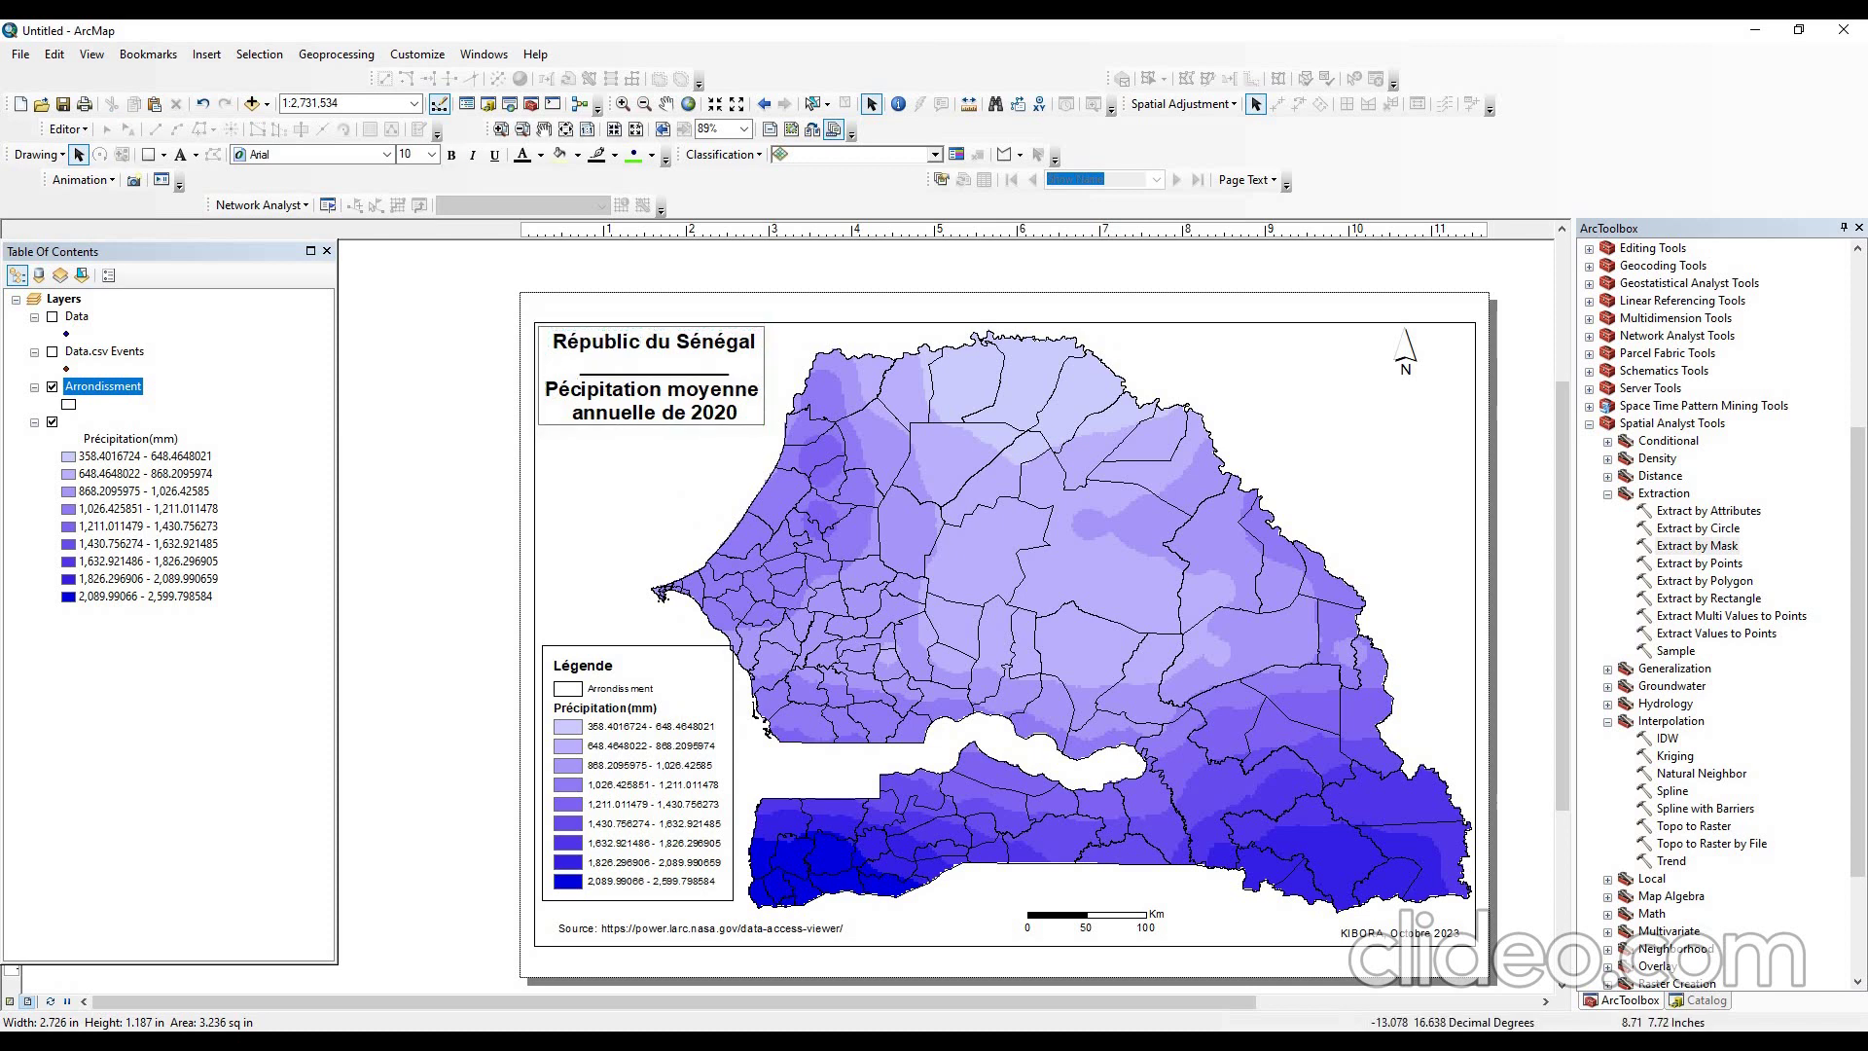
left_click_drag(1413, 355, 1412, 388)
left_click(1024, 763)
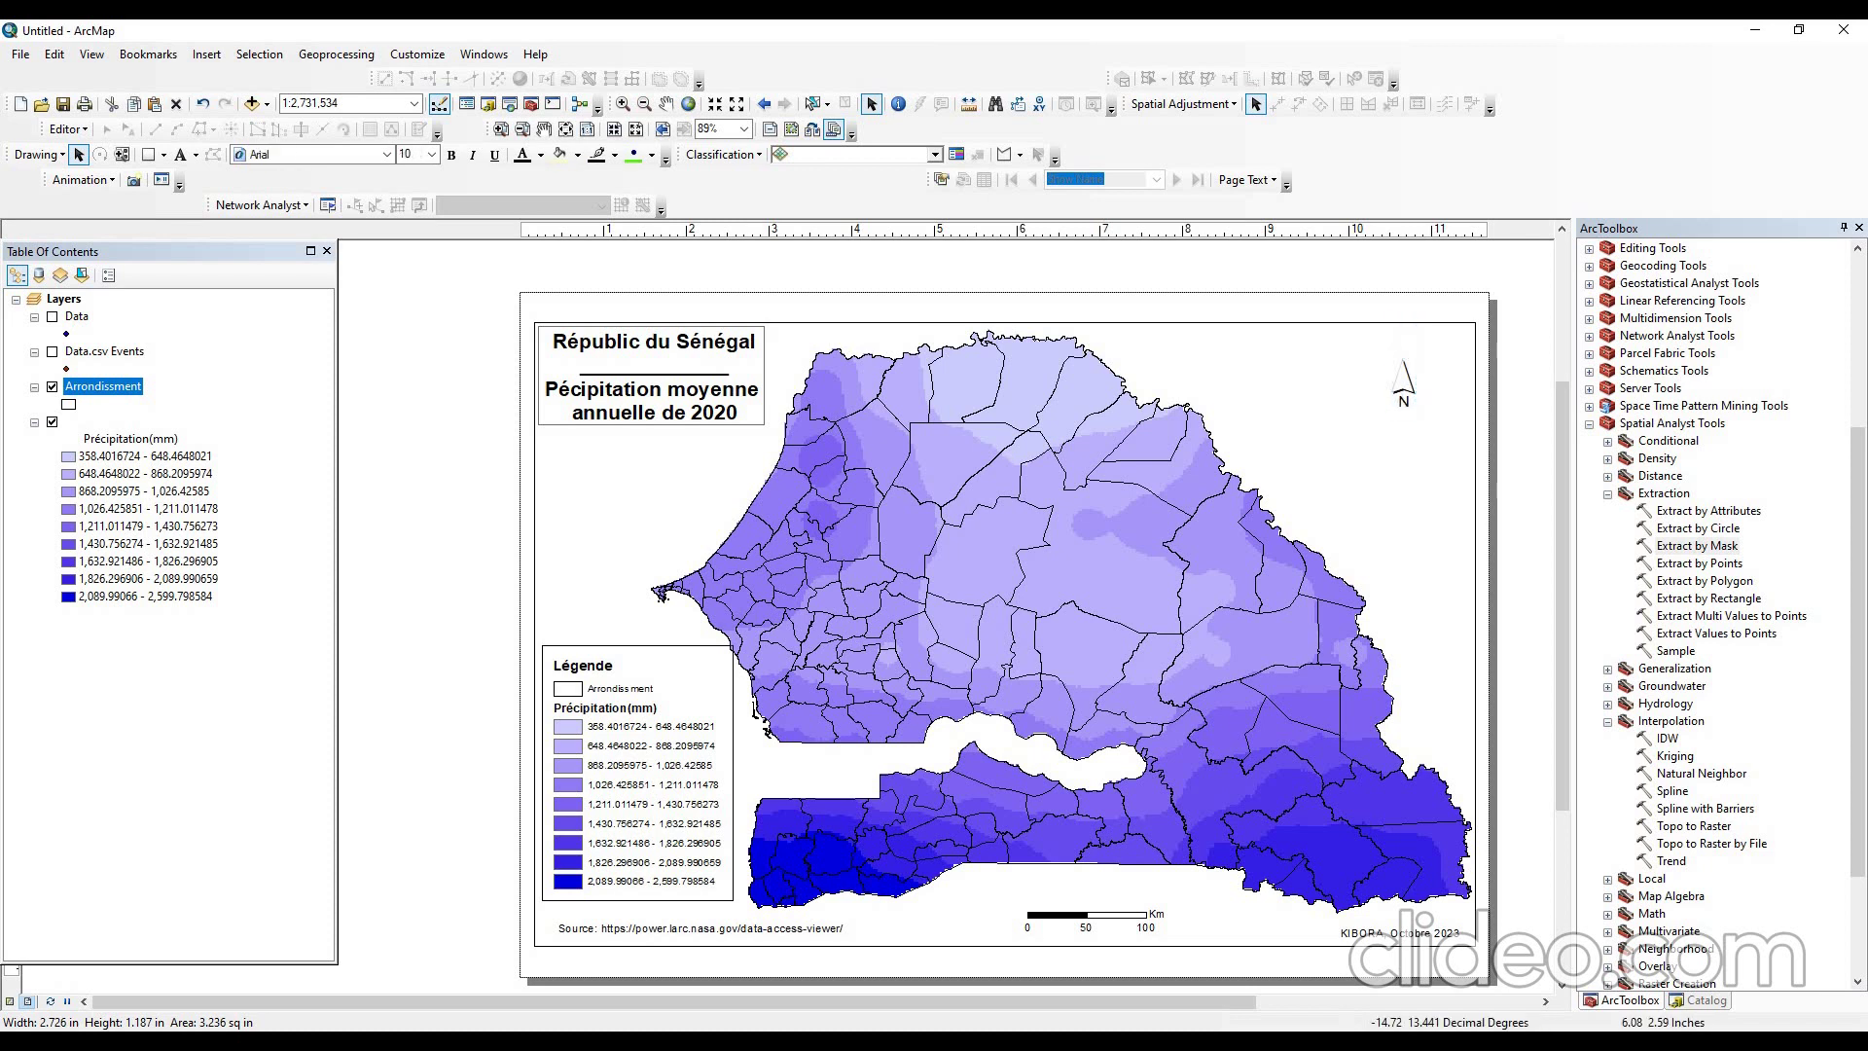
- Start a new graticule for the Layers data frame, using the Graticule and labels appearance
double_click(64, 299)
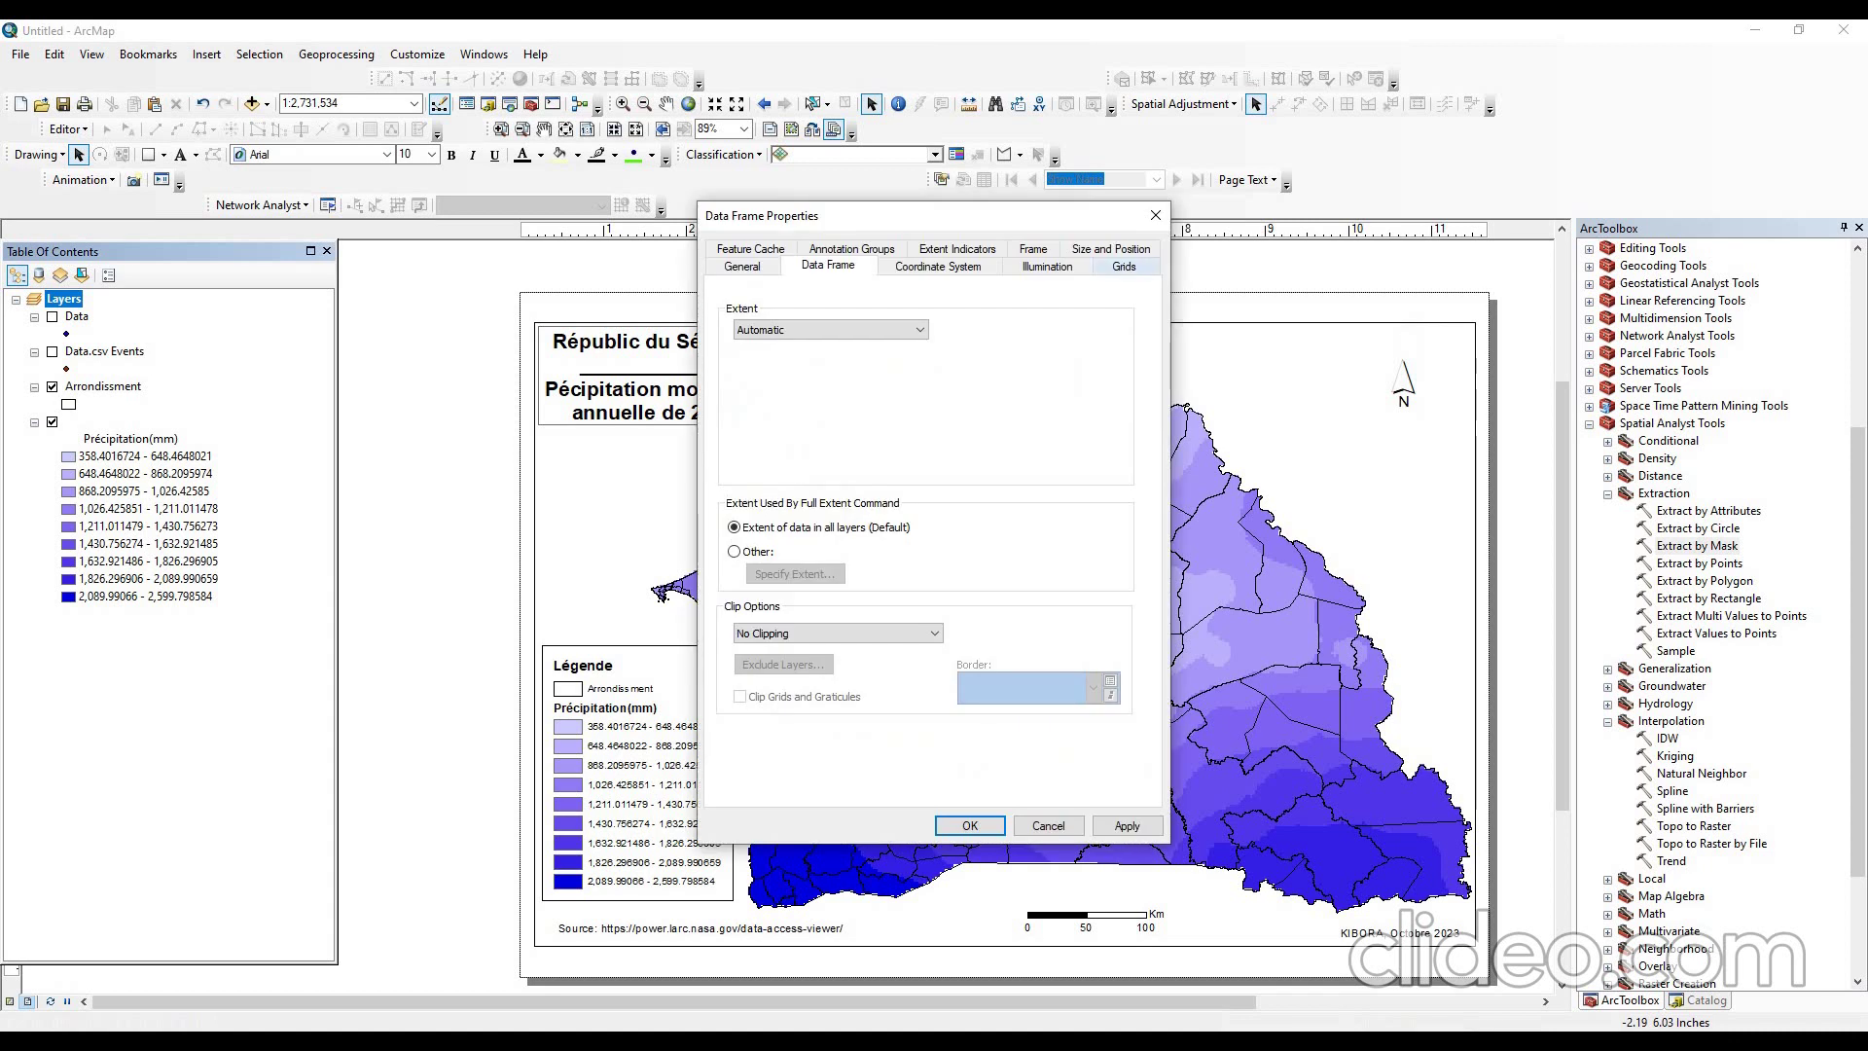
left_click(1123, 266)
left_click(1058, 329)
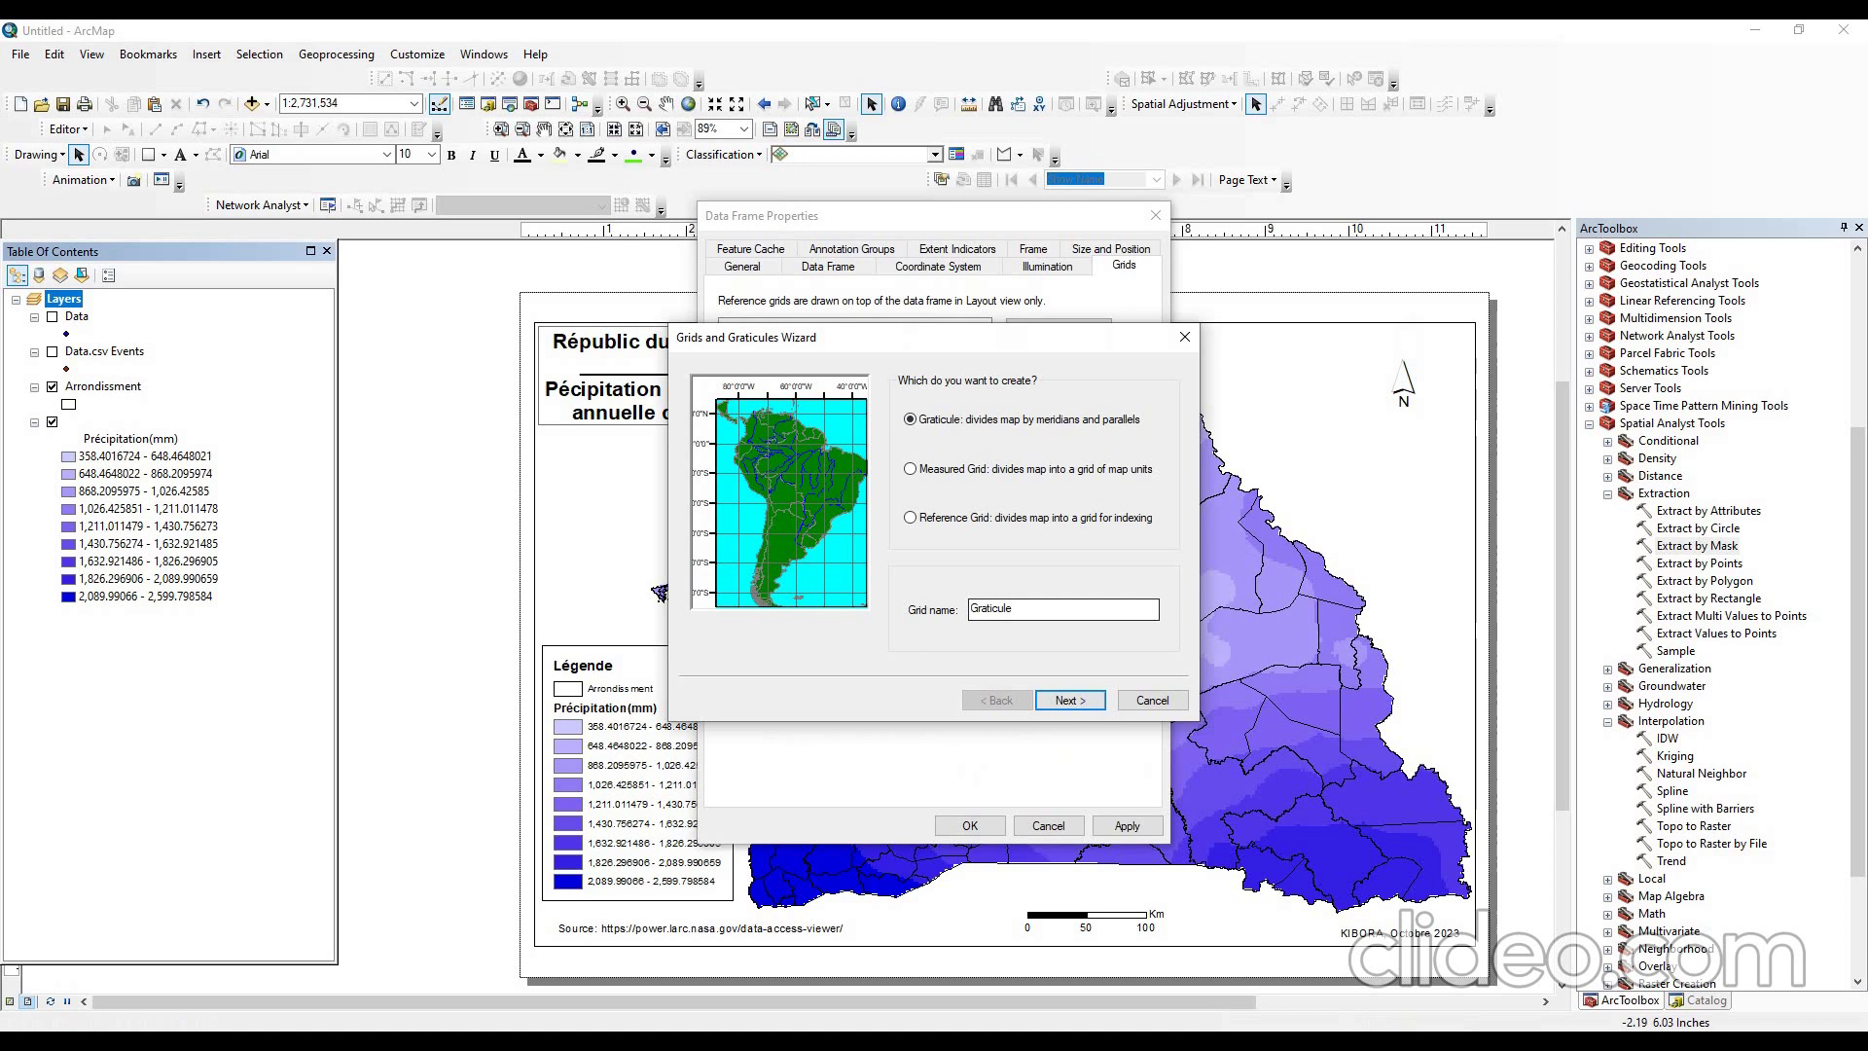
left_click(1069, 700)
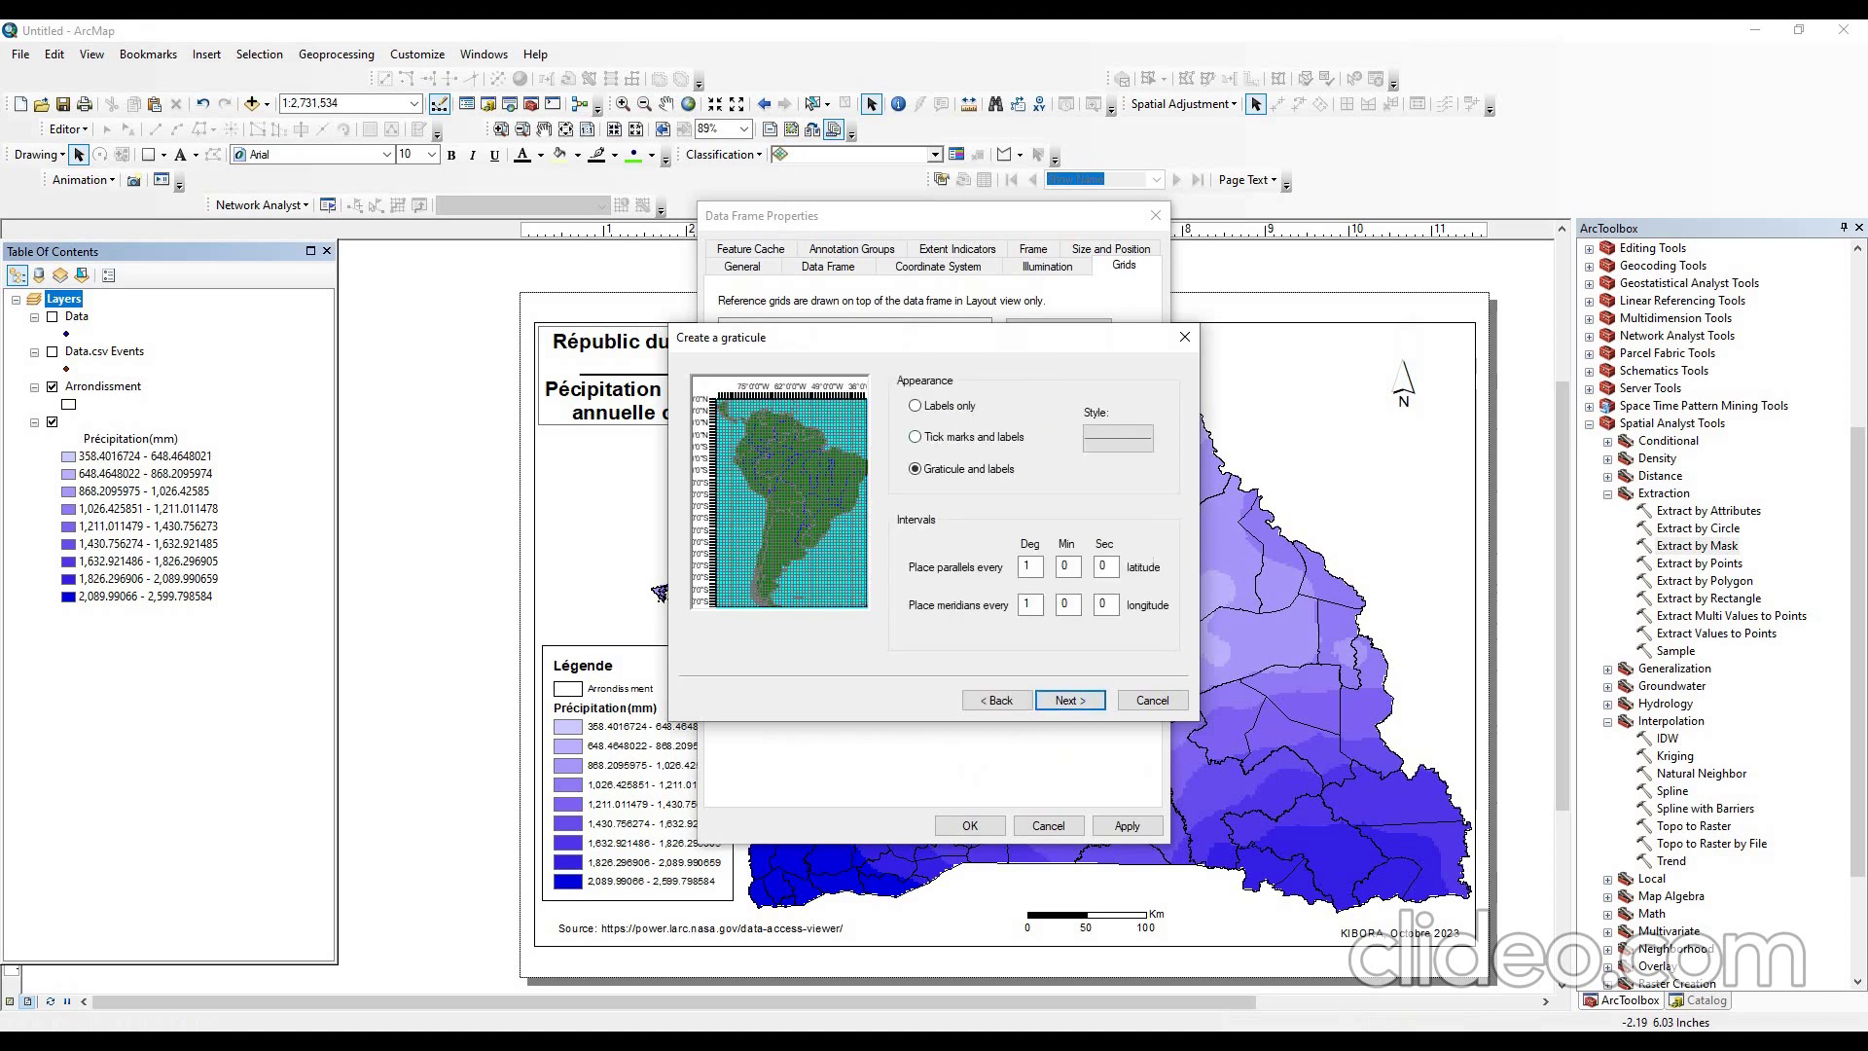
left_click(914, 405)
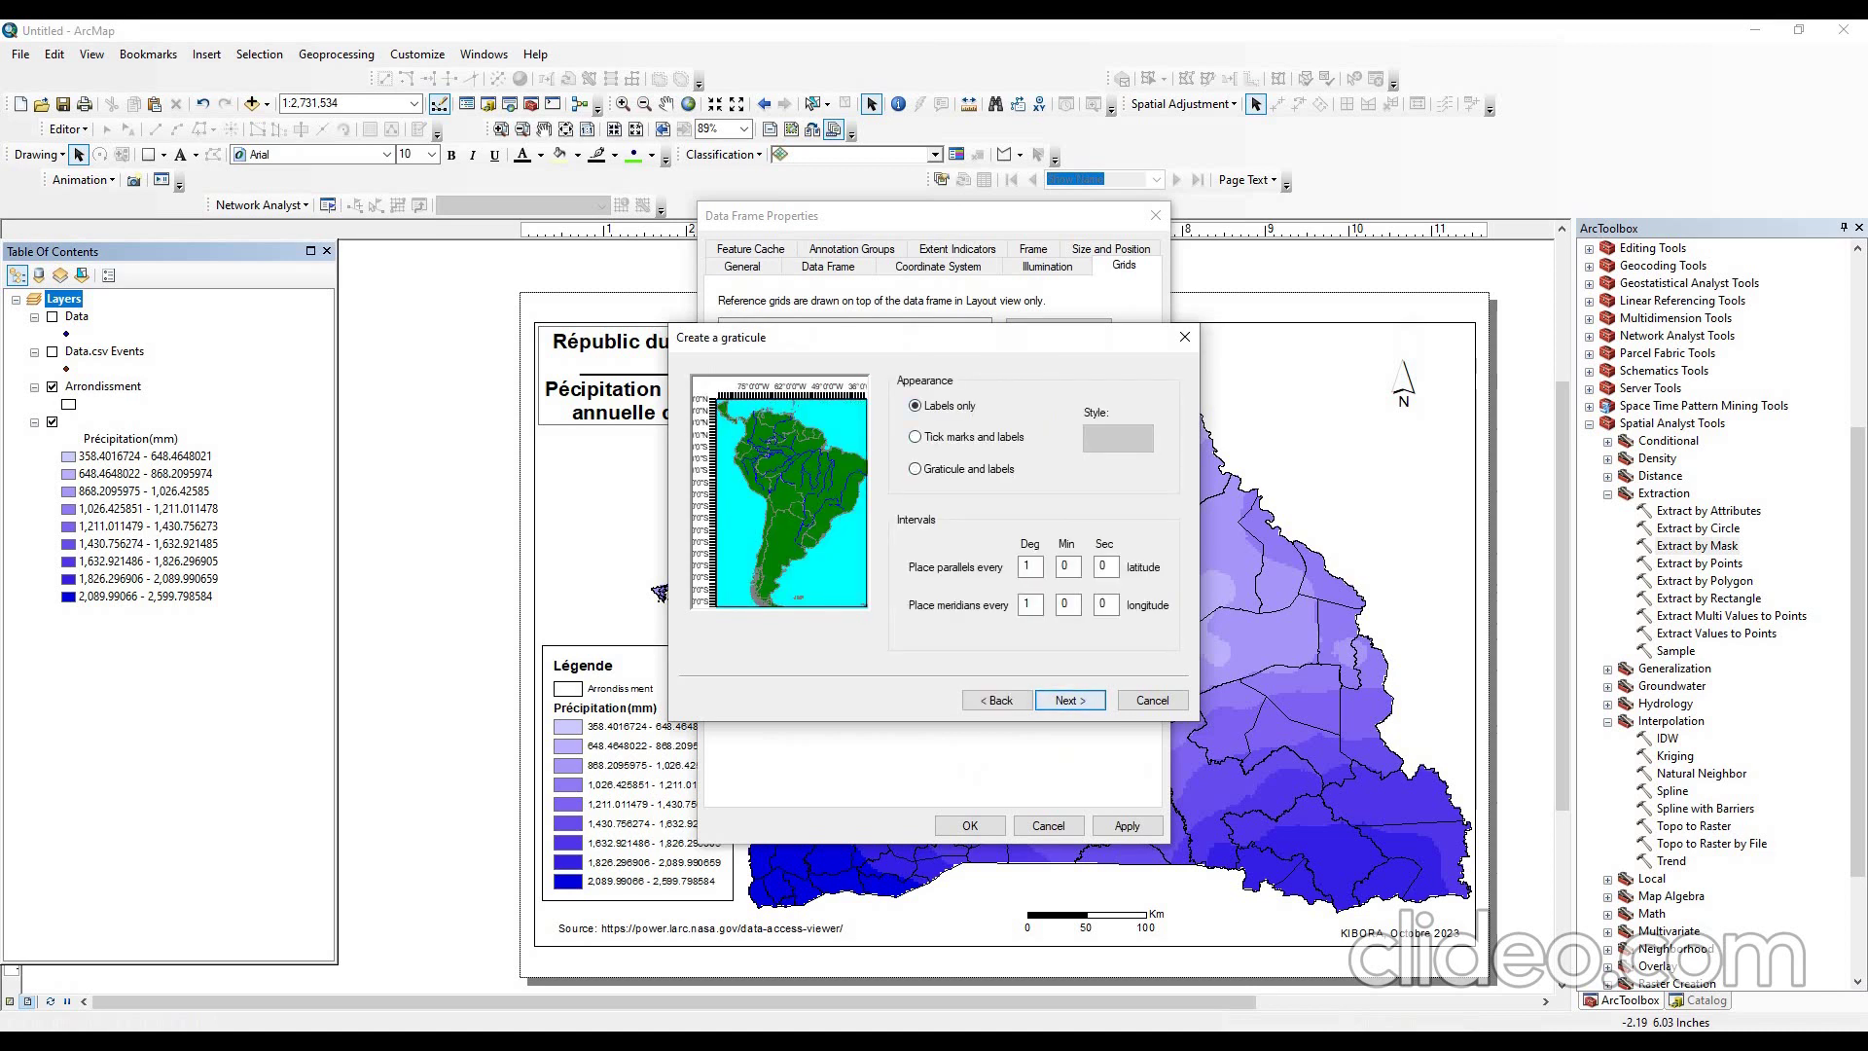
left_click(915, 468)
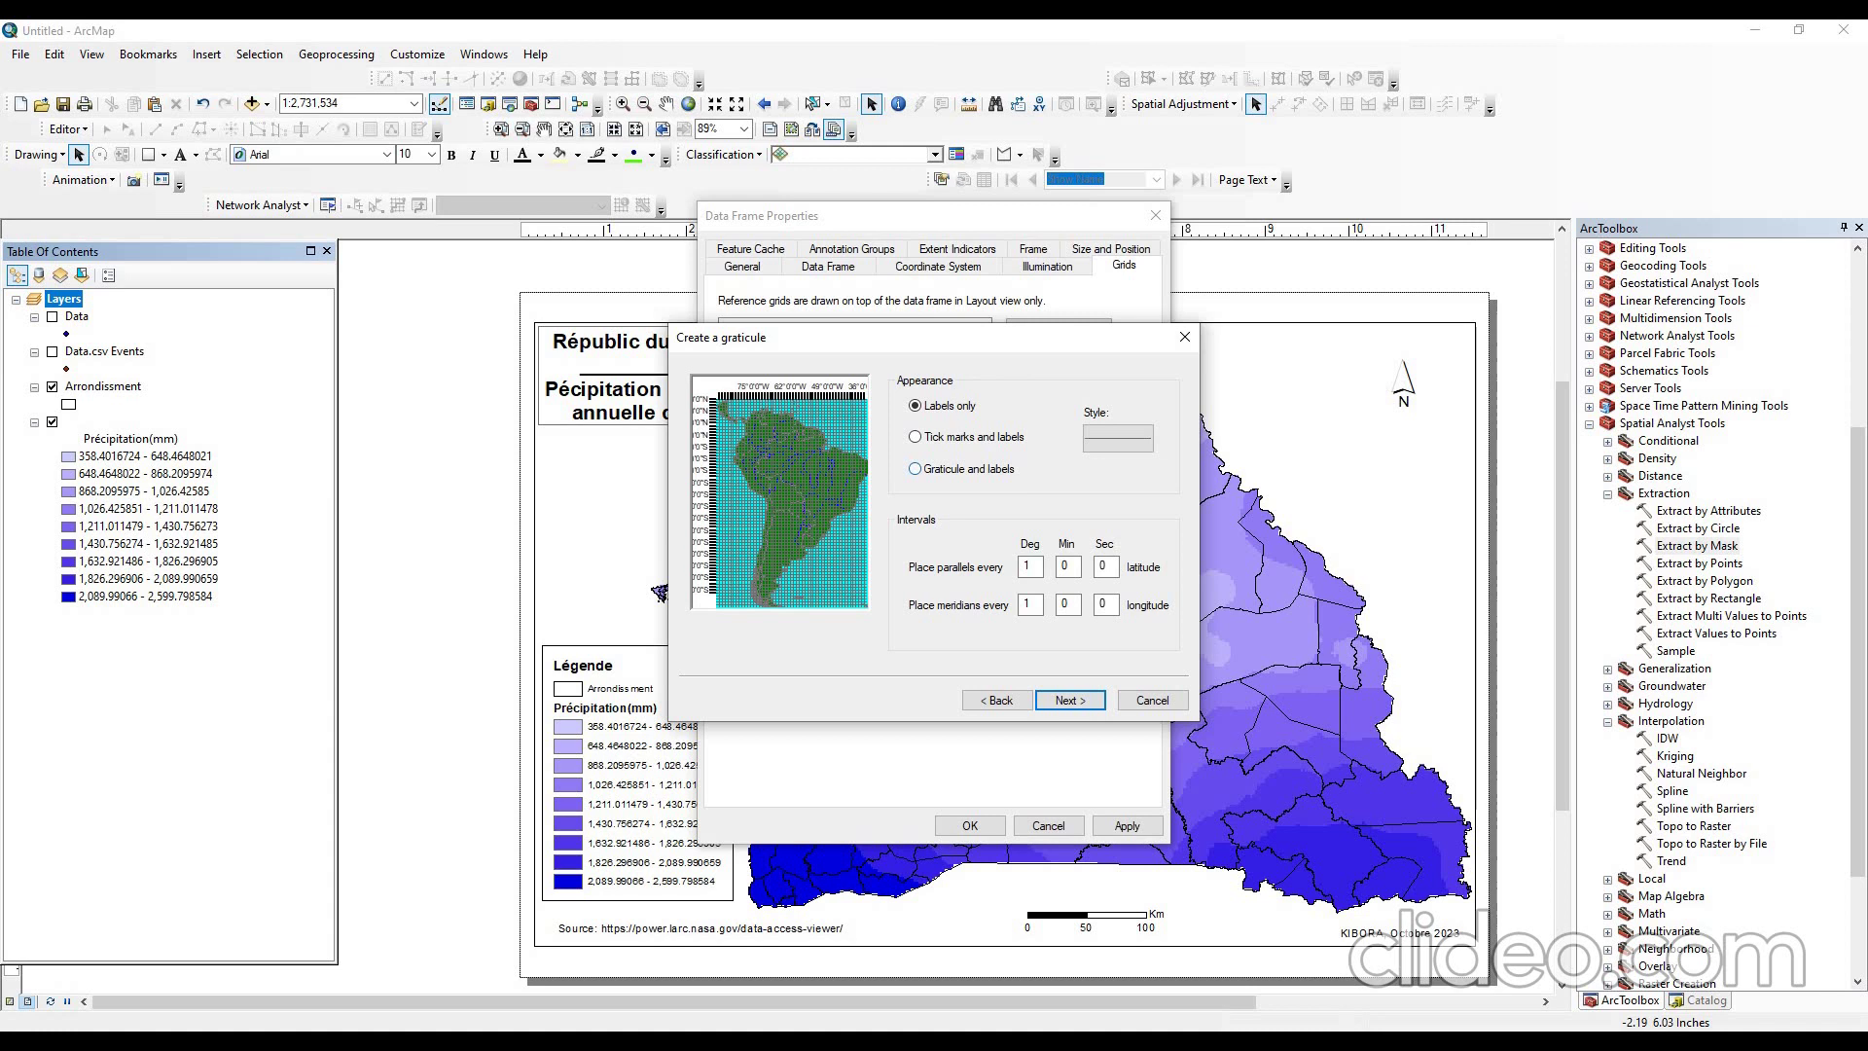
- Change the graticule line symbol's color to a pale blue
left_click(1117, 438)
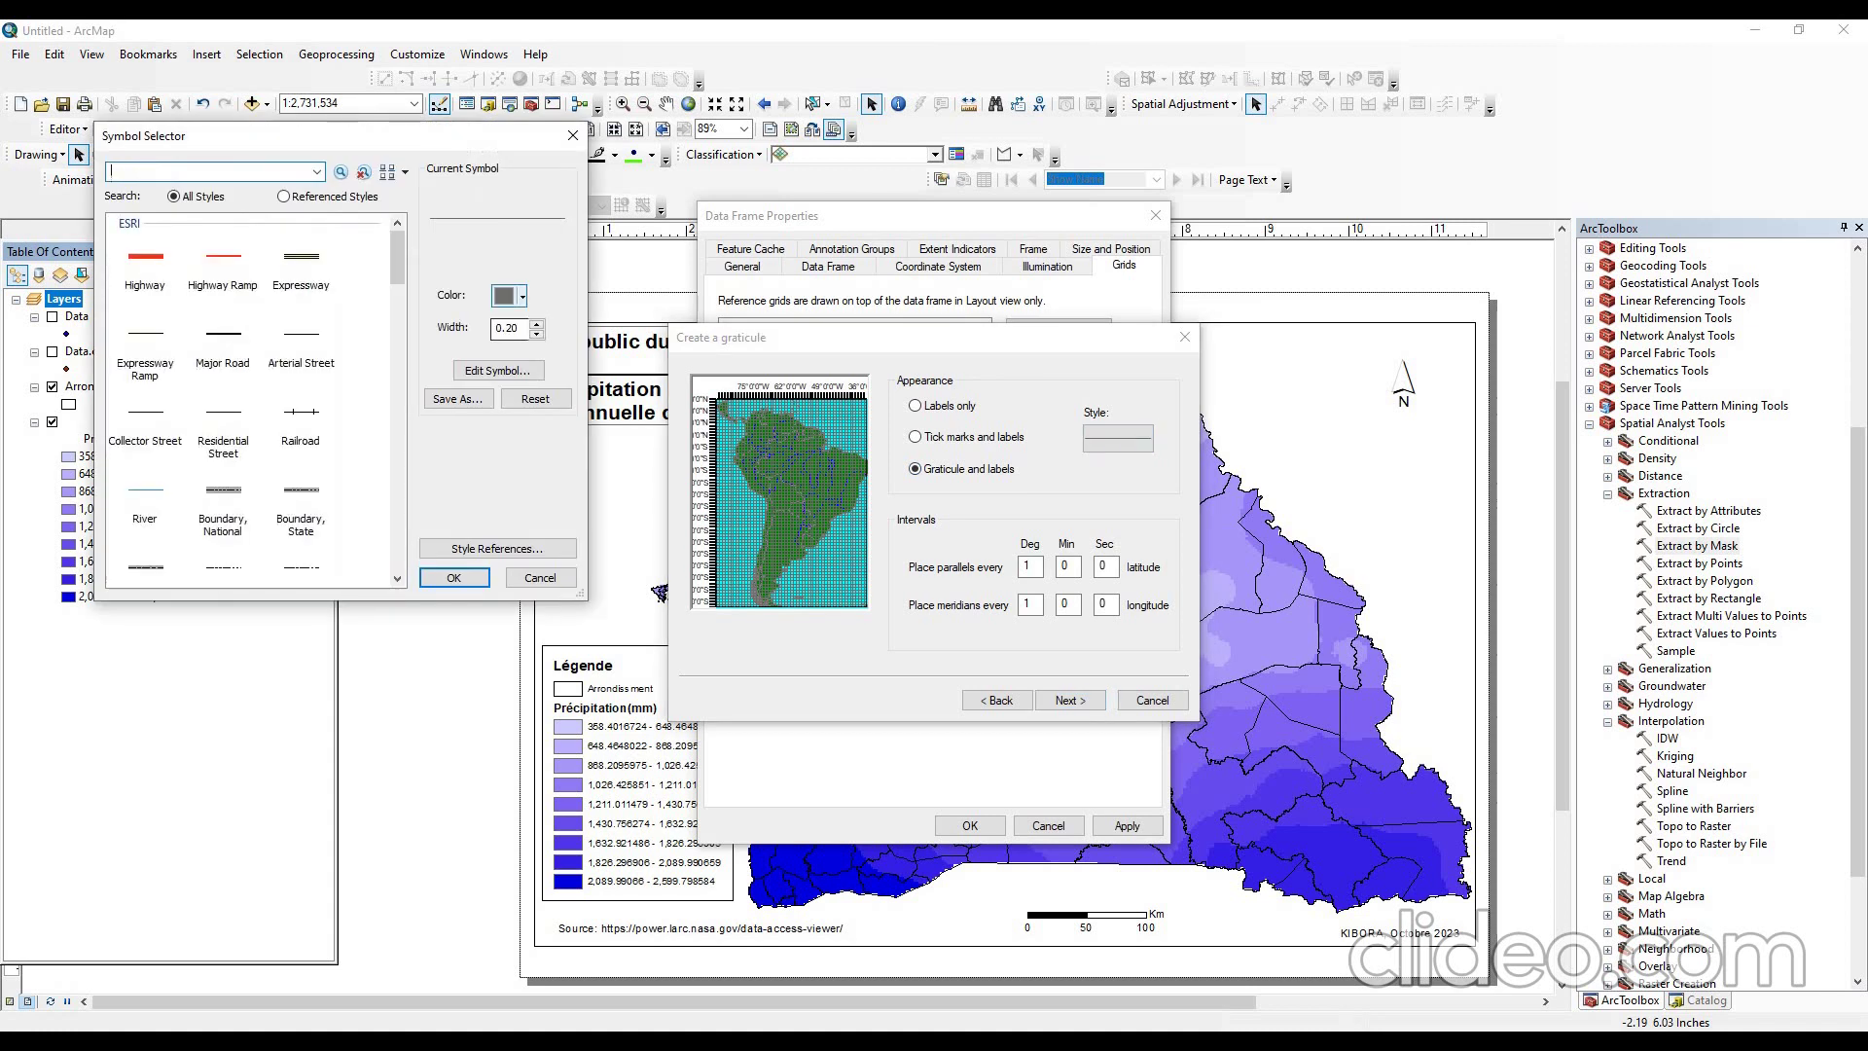
left_click(509, 295)
key("Right")
key("Right")
key("Right")
key("Right")
key("Right")
key("Down")
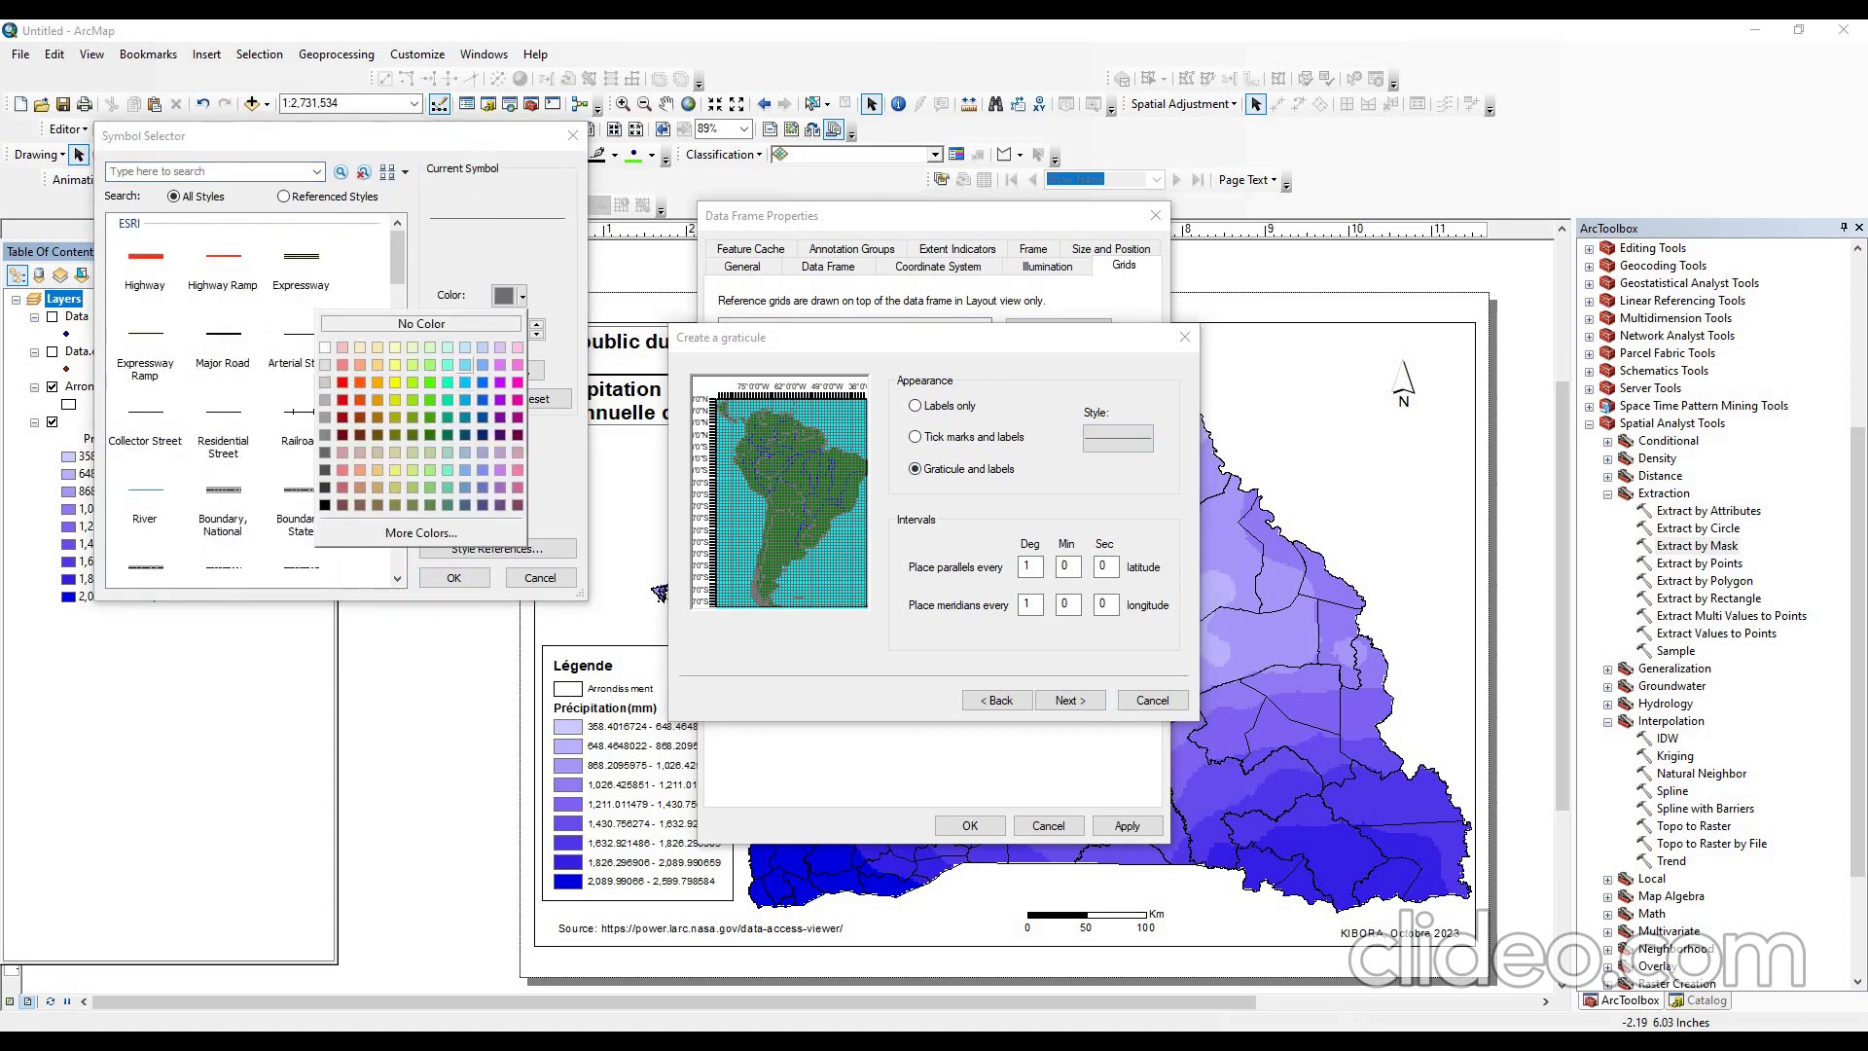
left_click(465, 346)
left_click(454, 577)
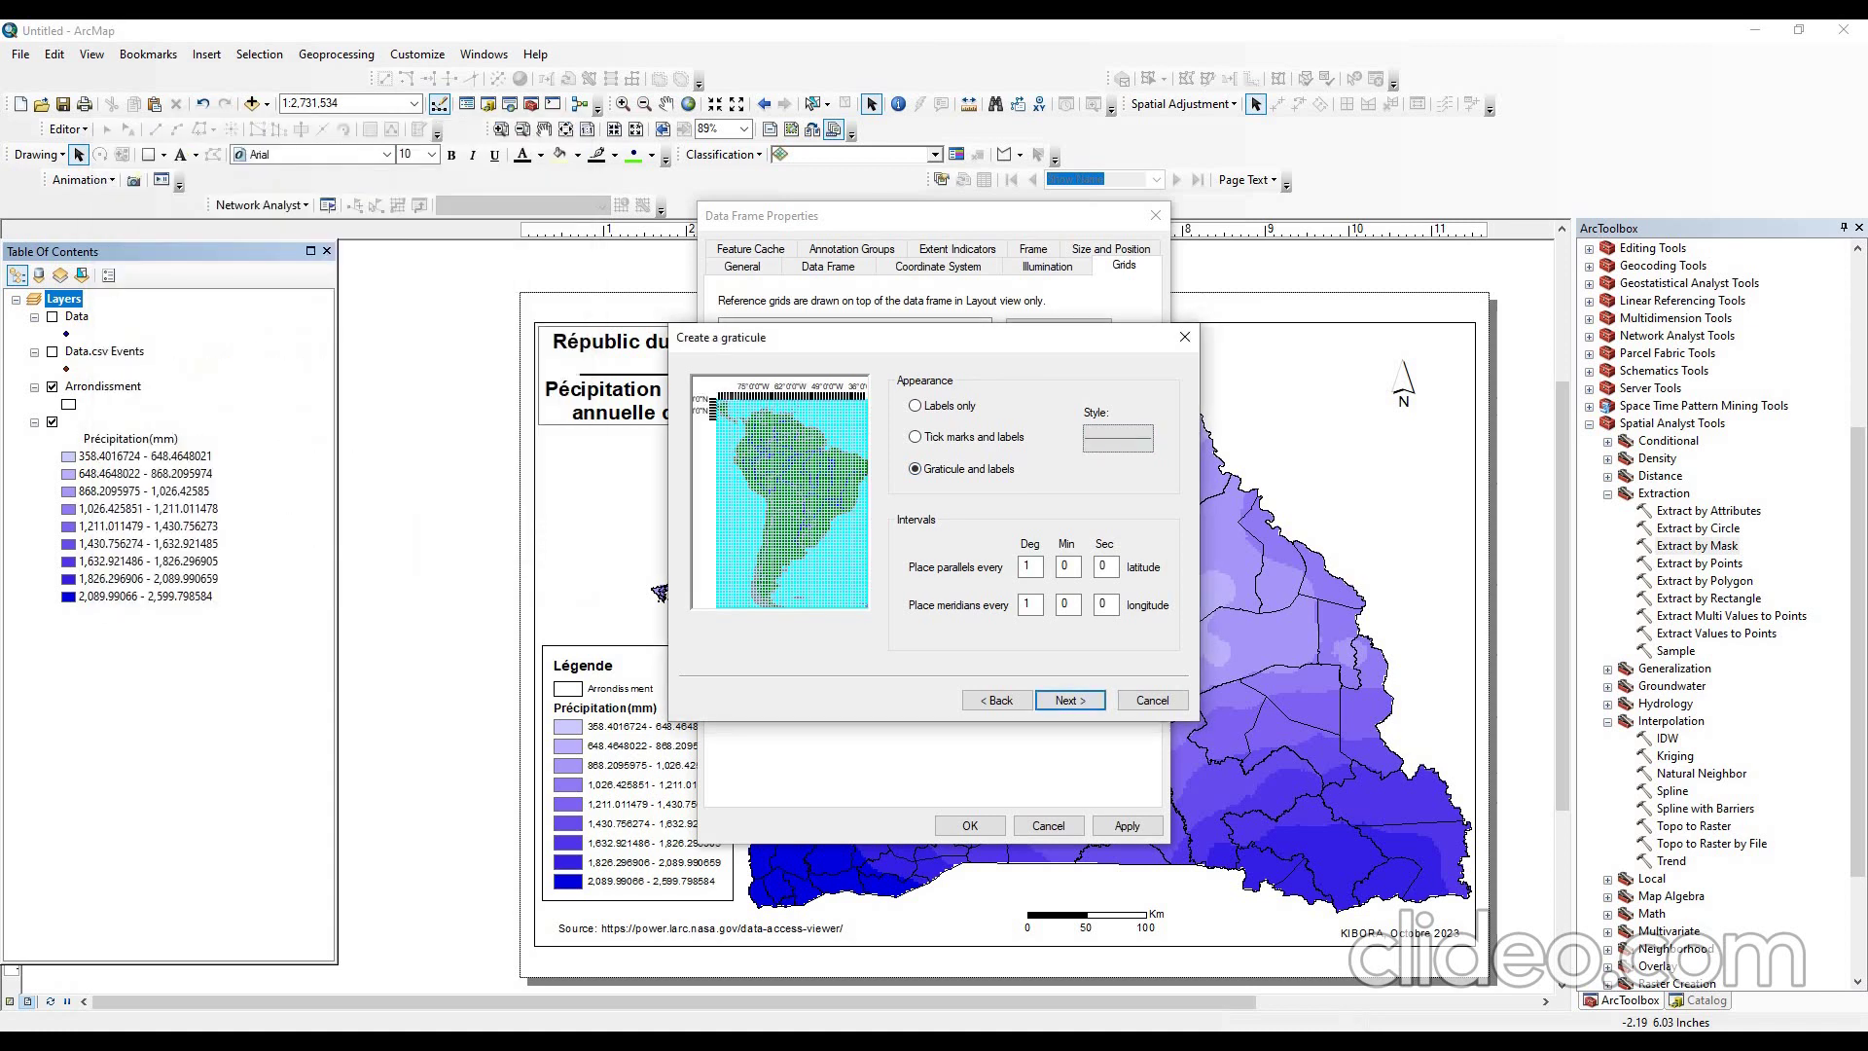
- Finish creating the graticule with the remaining default settings and apply it to the data frame
key("Return")
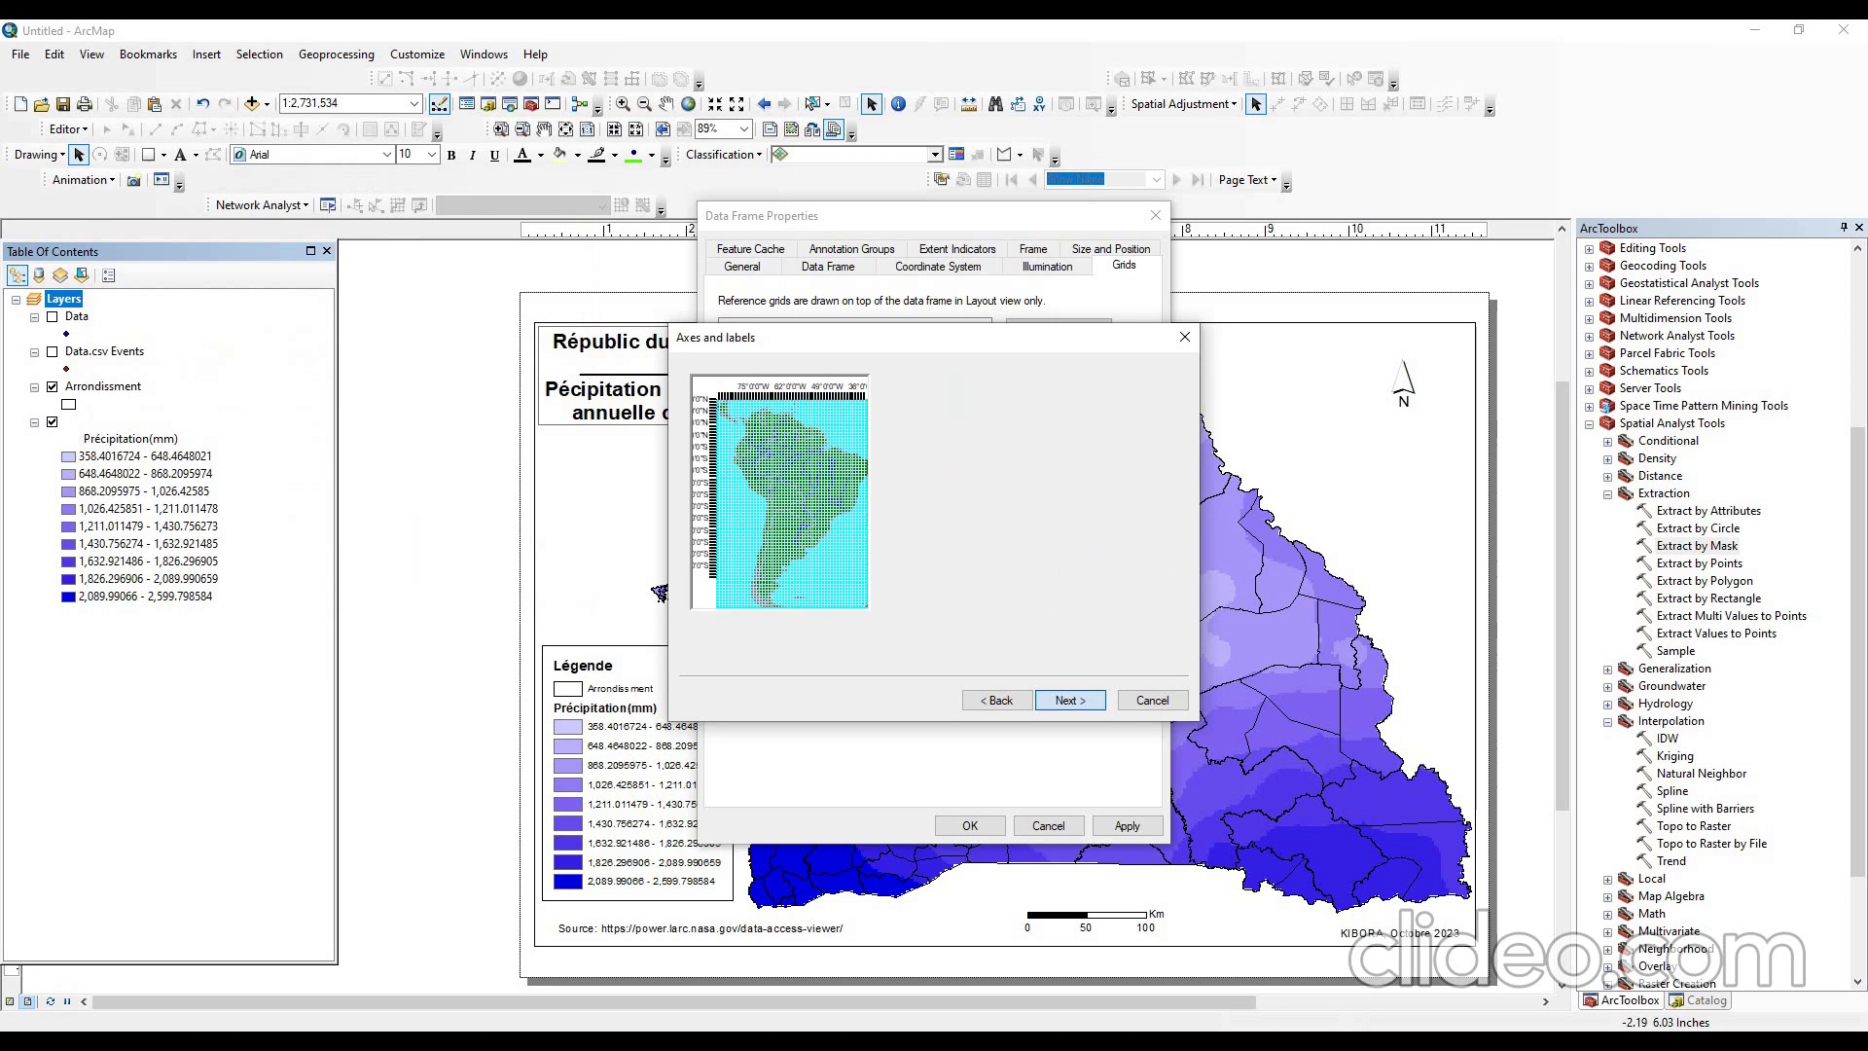
key("Return")
key("Return")
key("Return")
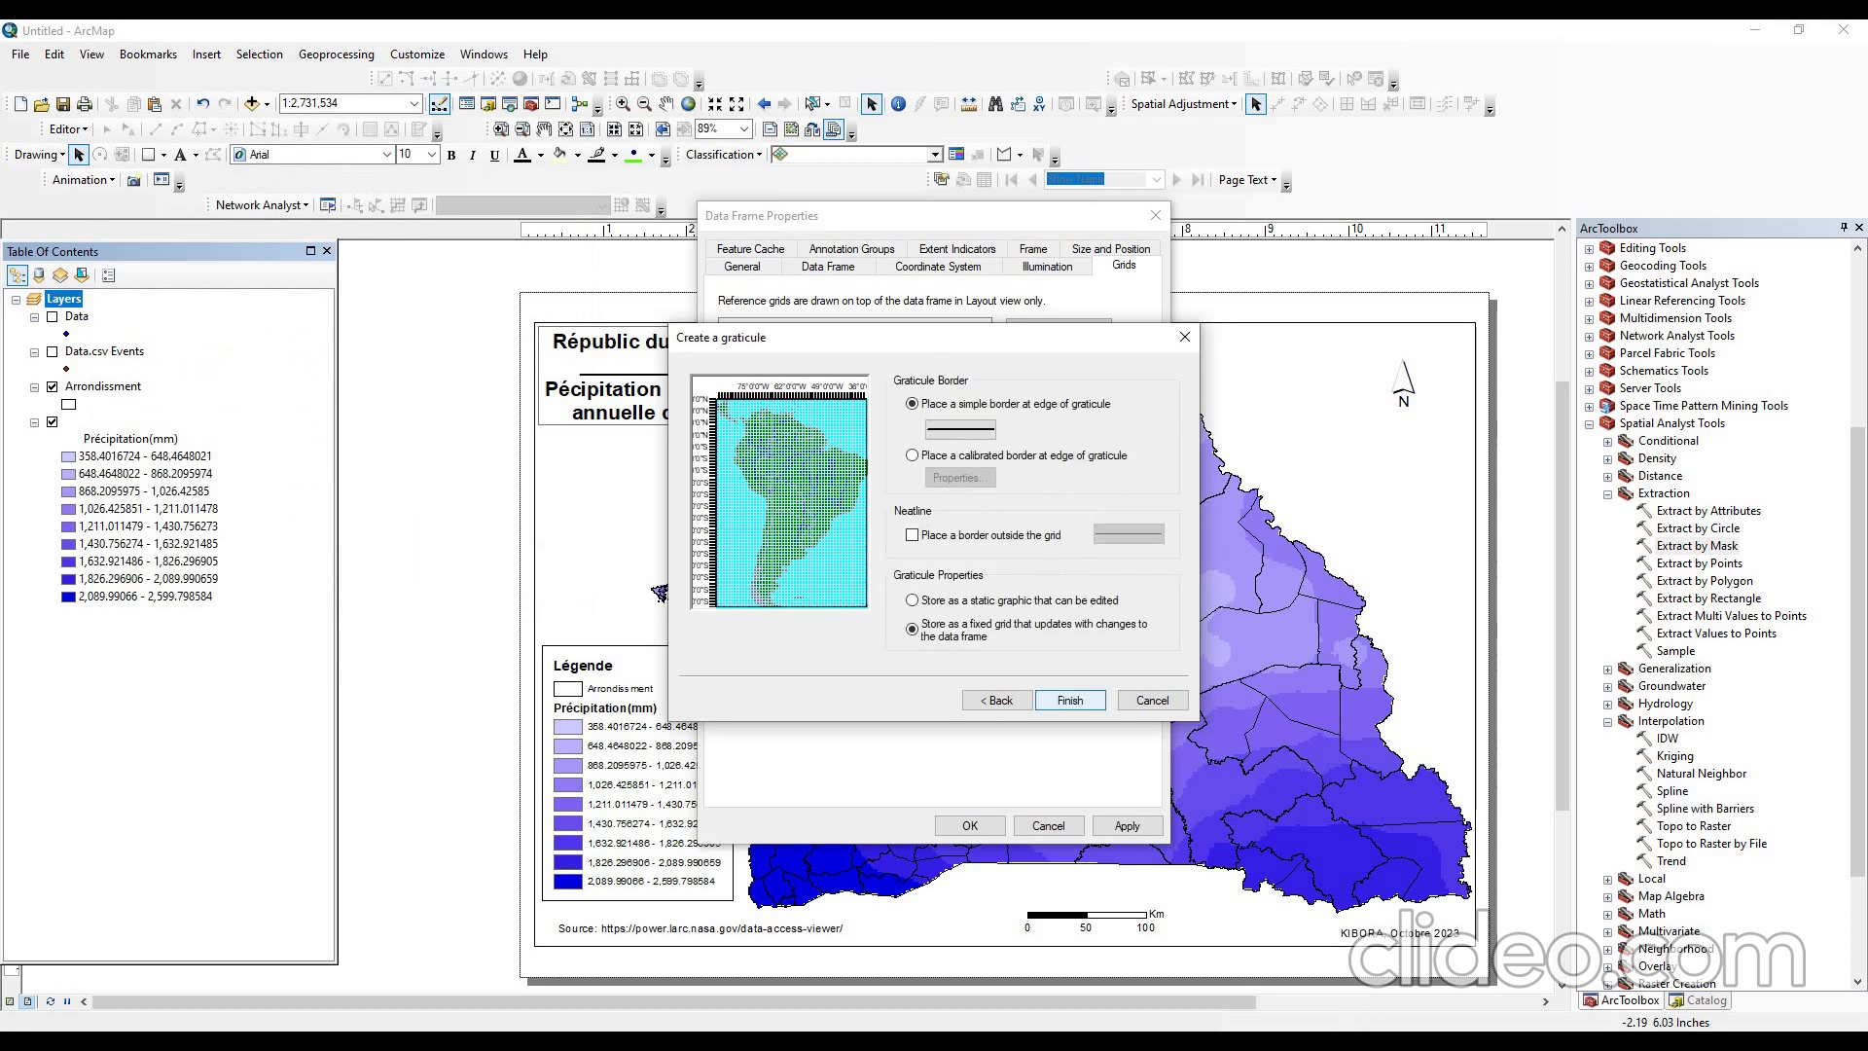
left_click(1126, 825)
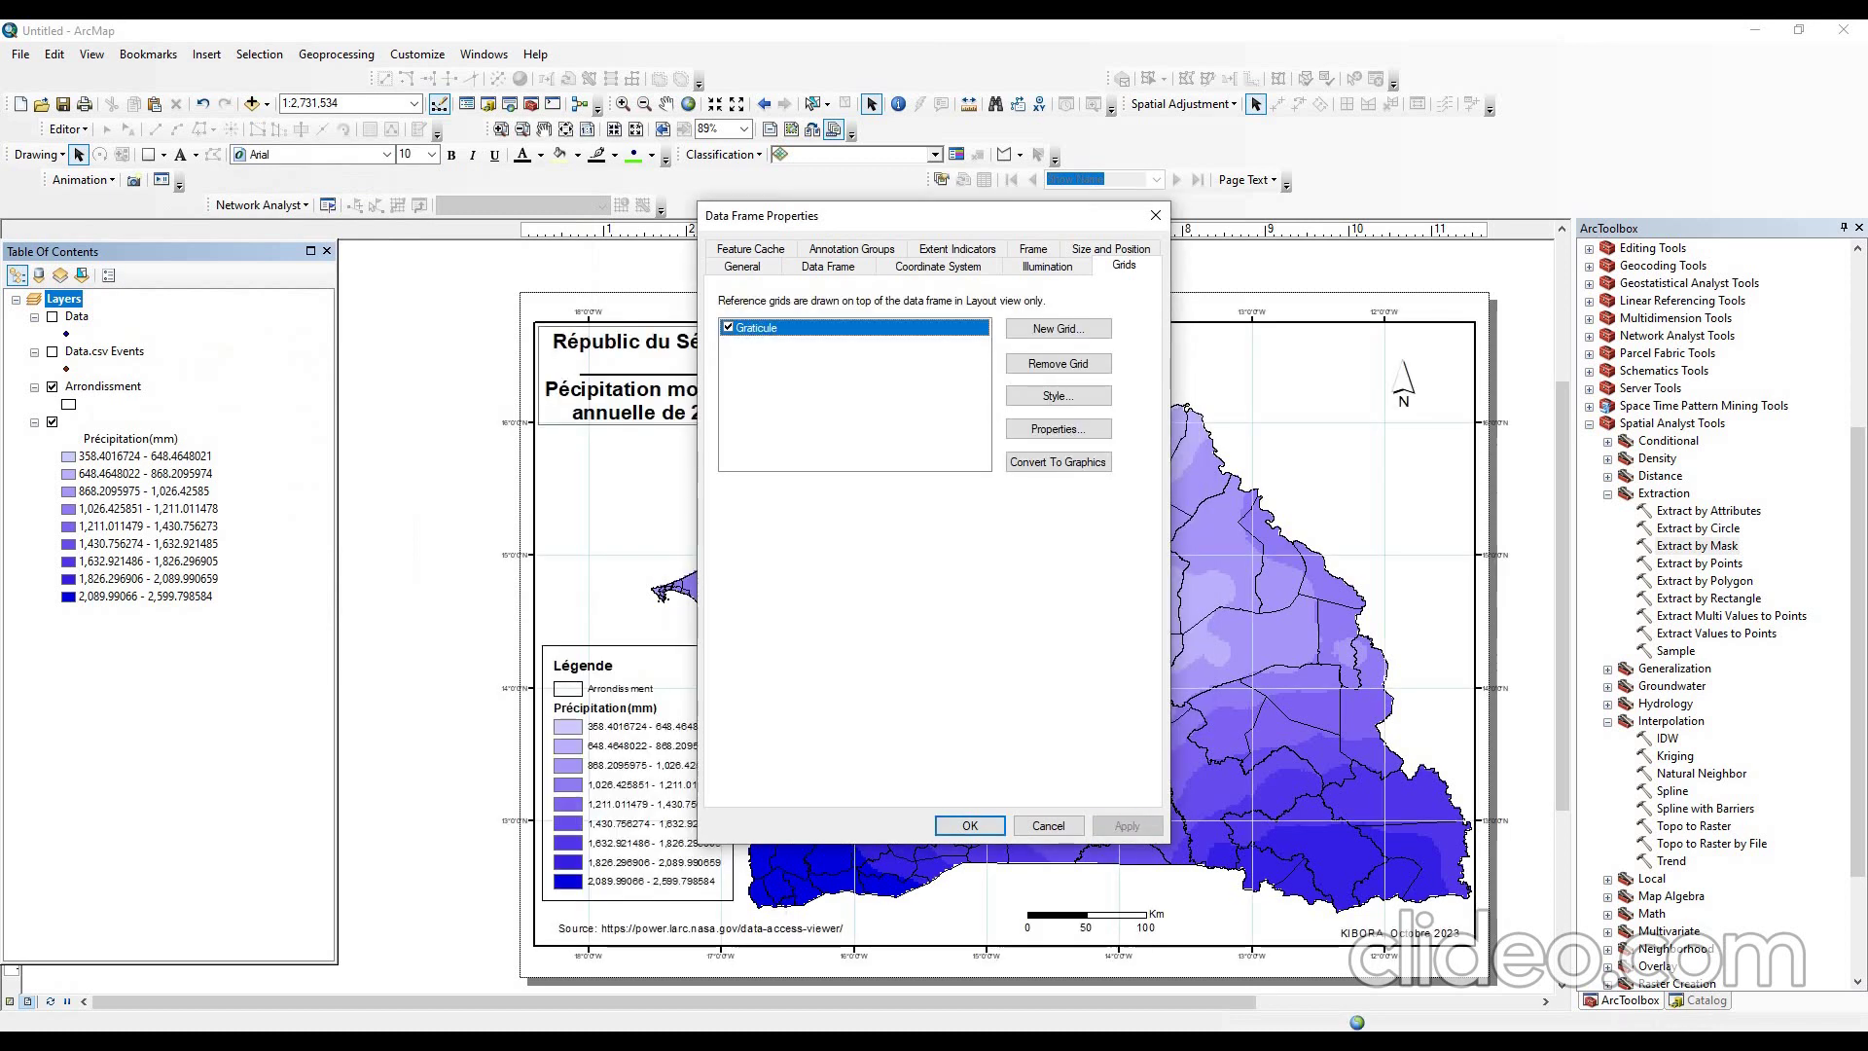
- Set the graticule labels to size 8 with vertical orientation on the left and right axes
left_click_drag(915, 215, 834, 181)
left_click(977, 394)
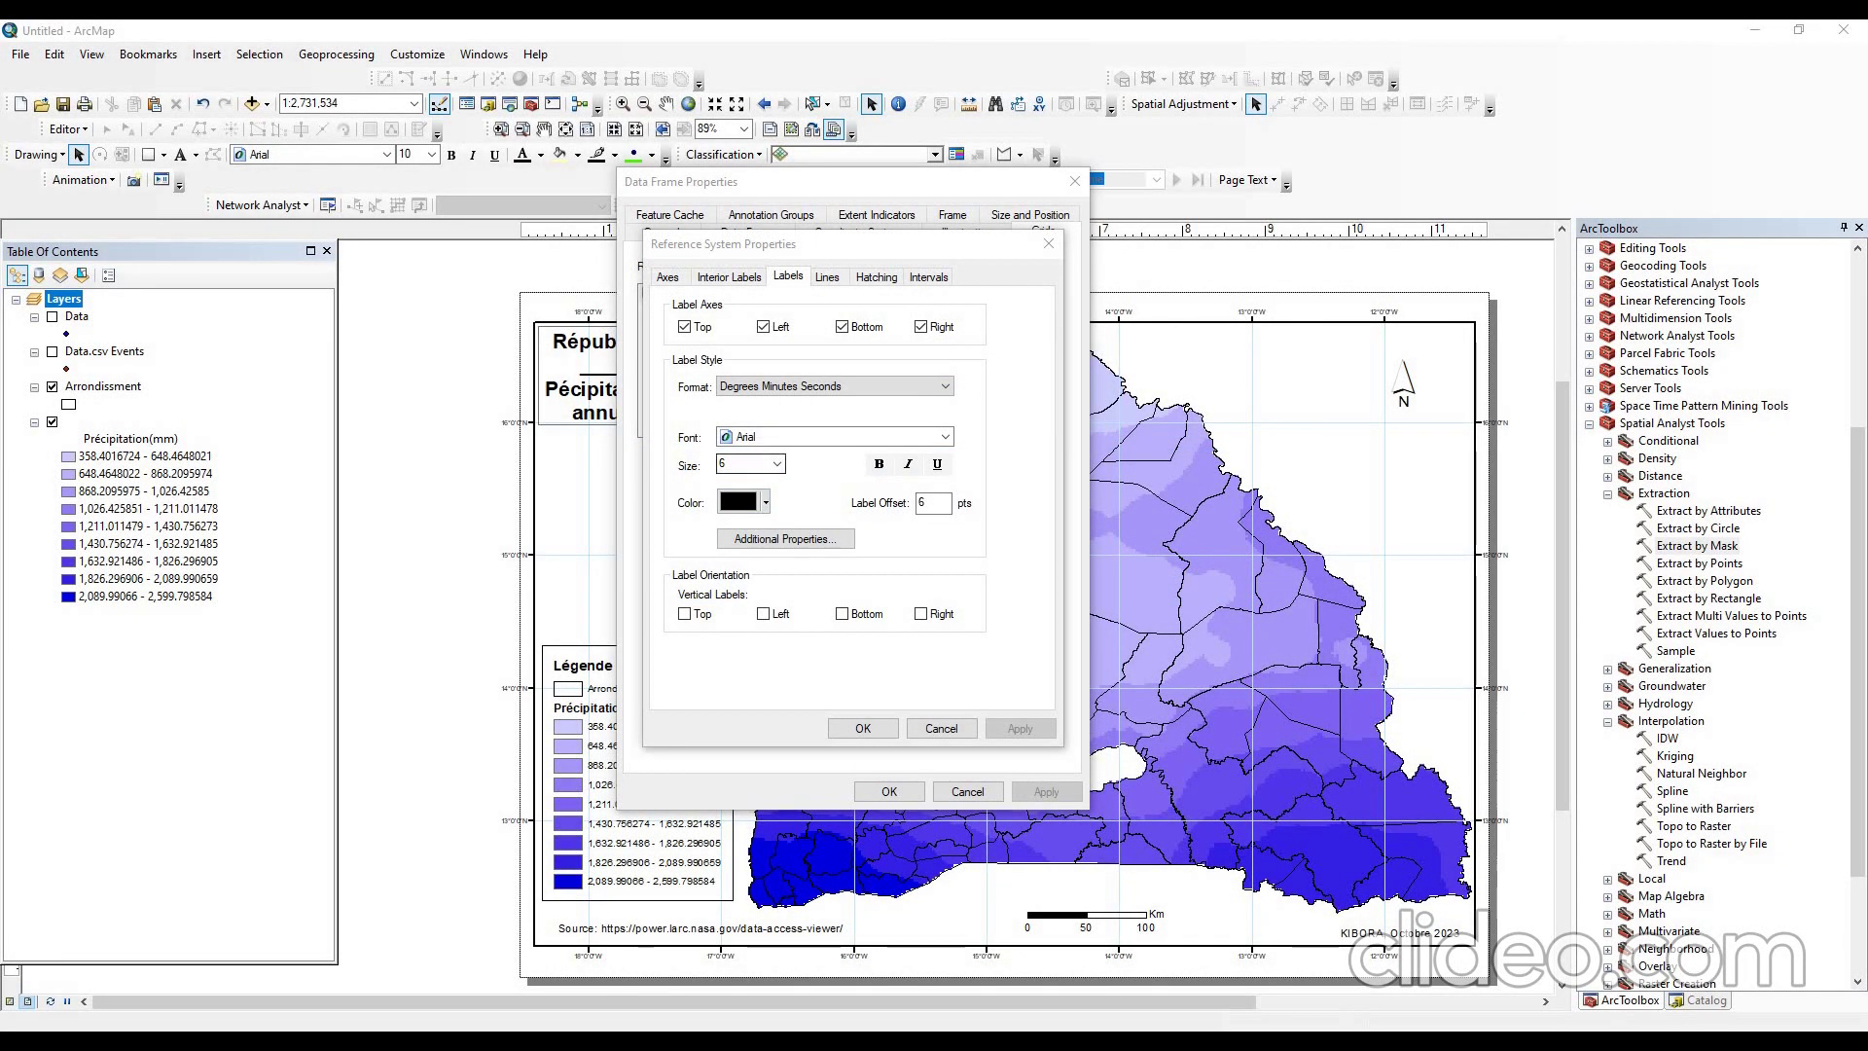
left_click(777, 464)
left_click(742, 506)
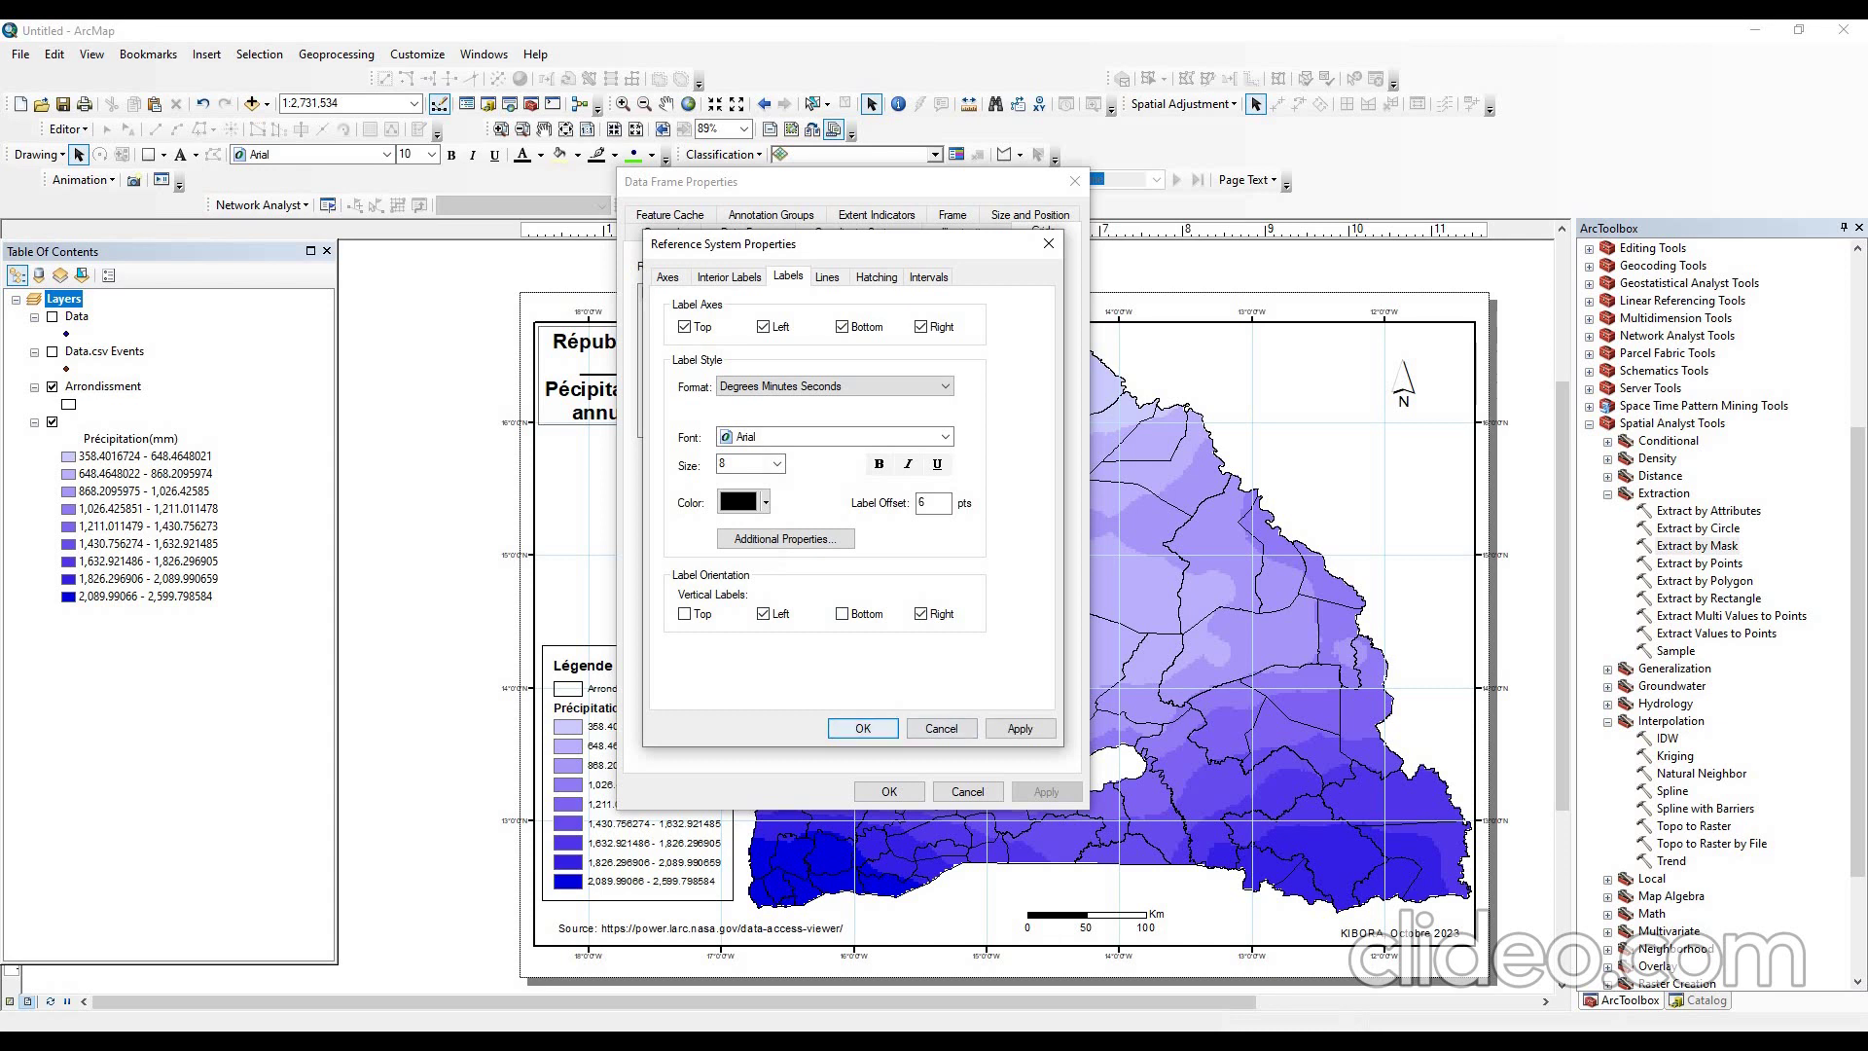
left_click(862, 728)
left_click(889, 791)
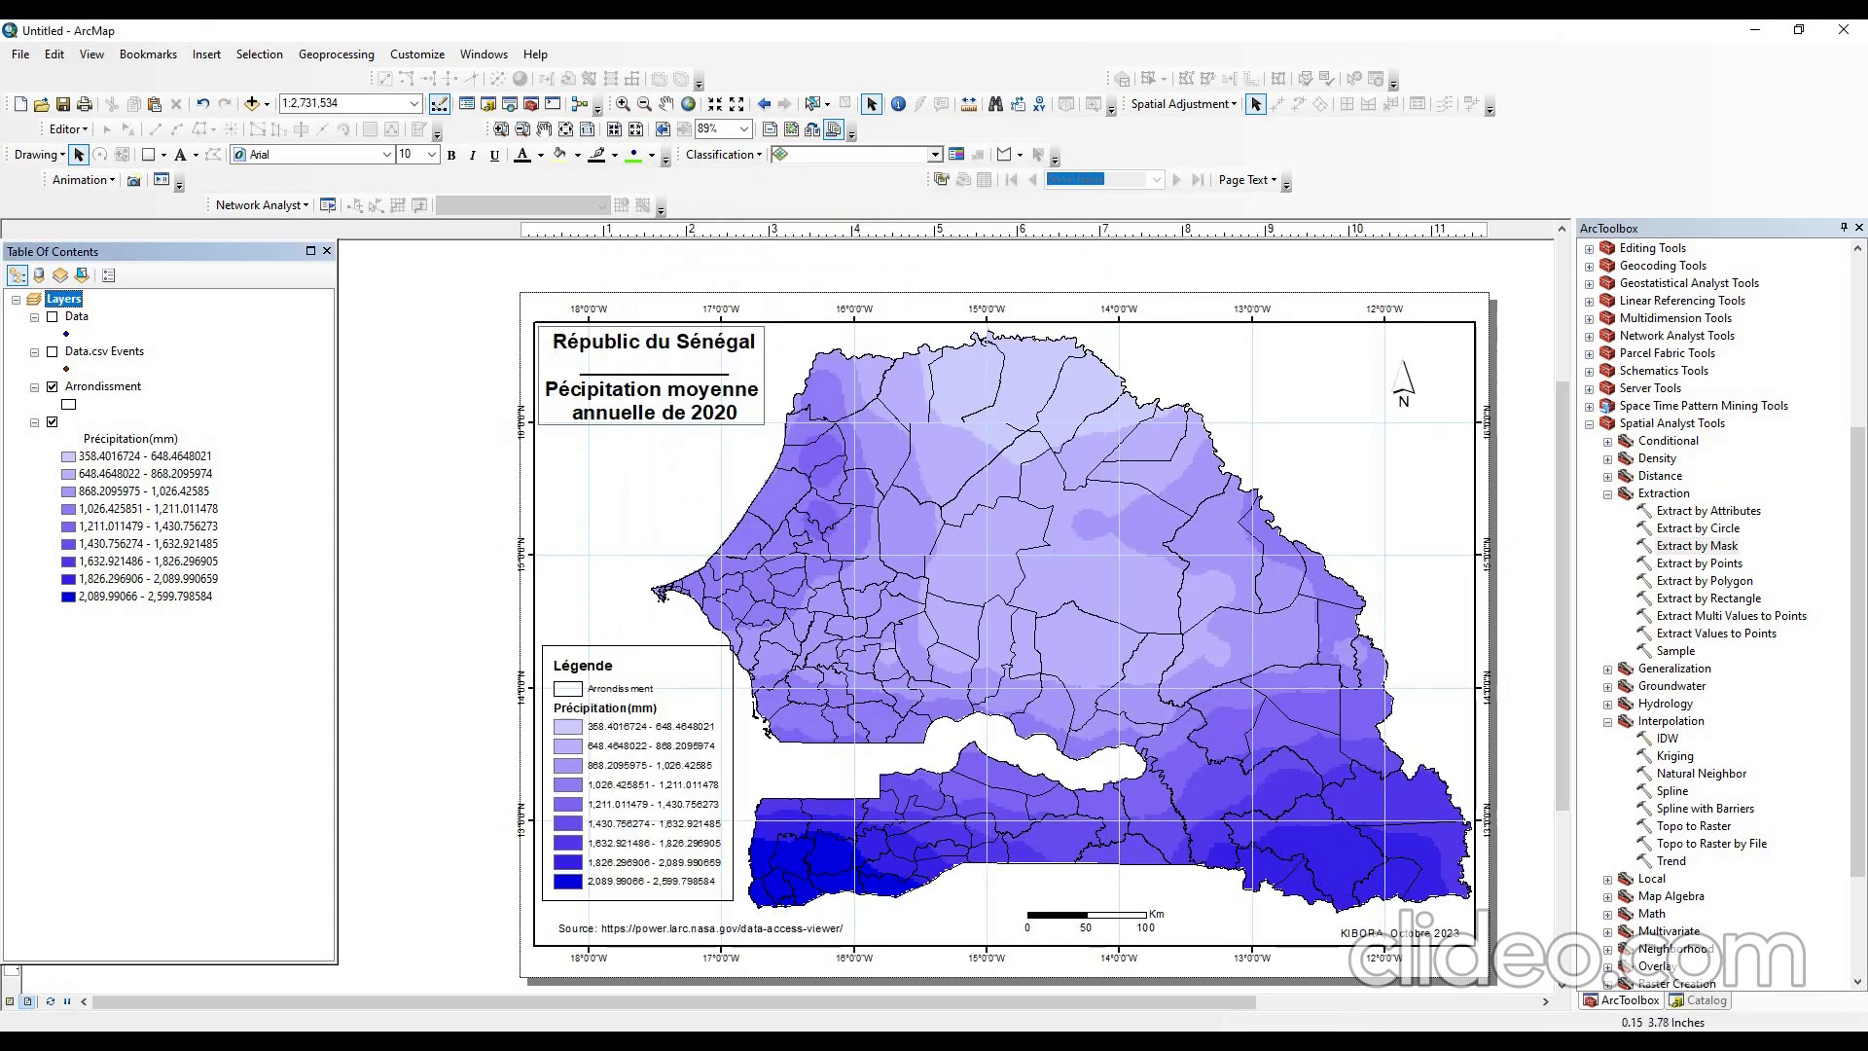
- Pull the data frame's left and right edges slightly inward and move the legend slightly down
left_click(537, 637)
left_click_drag(536, 636, 540, 636)
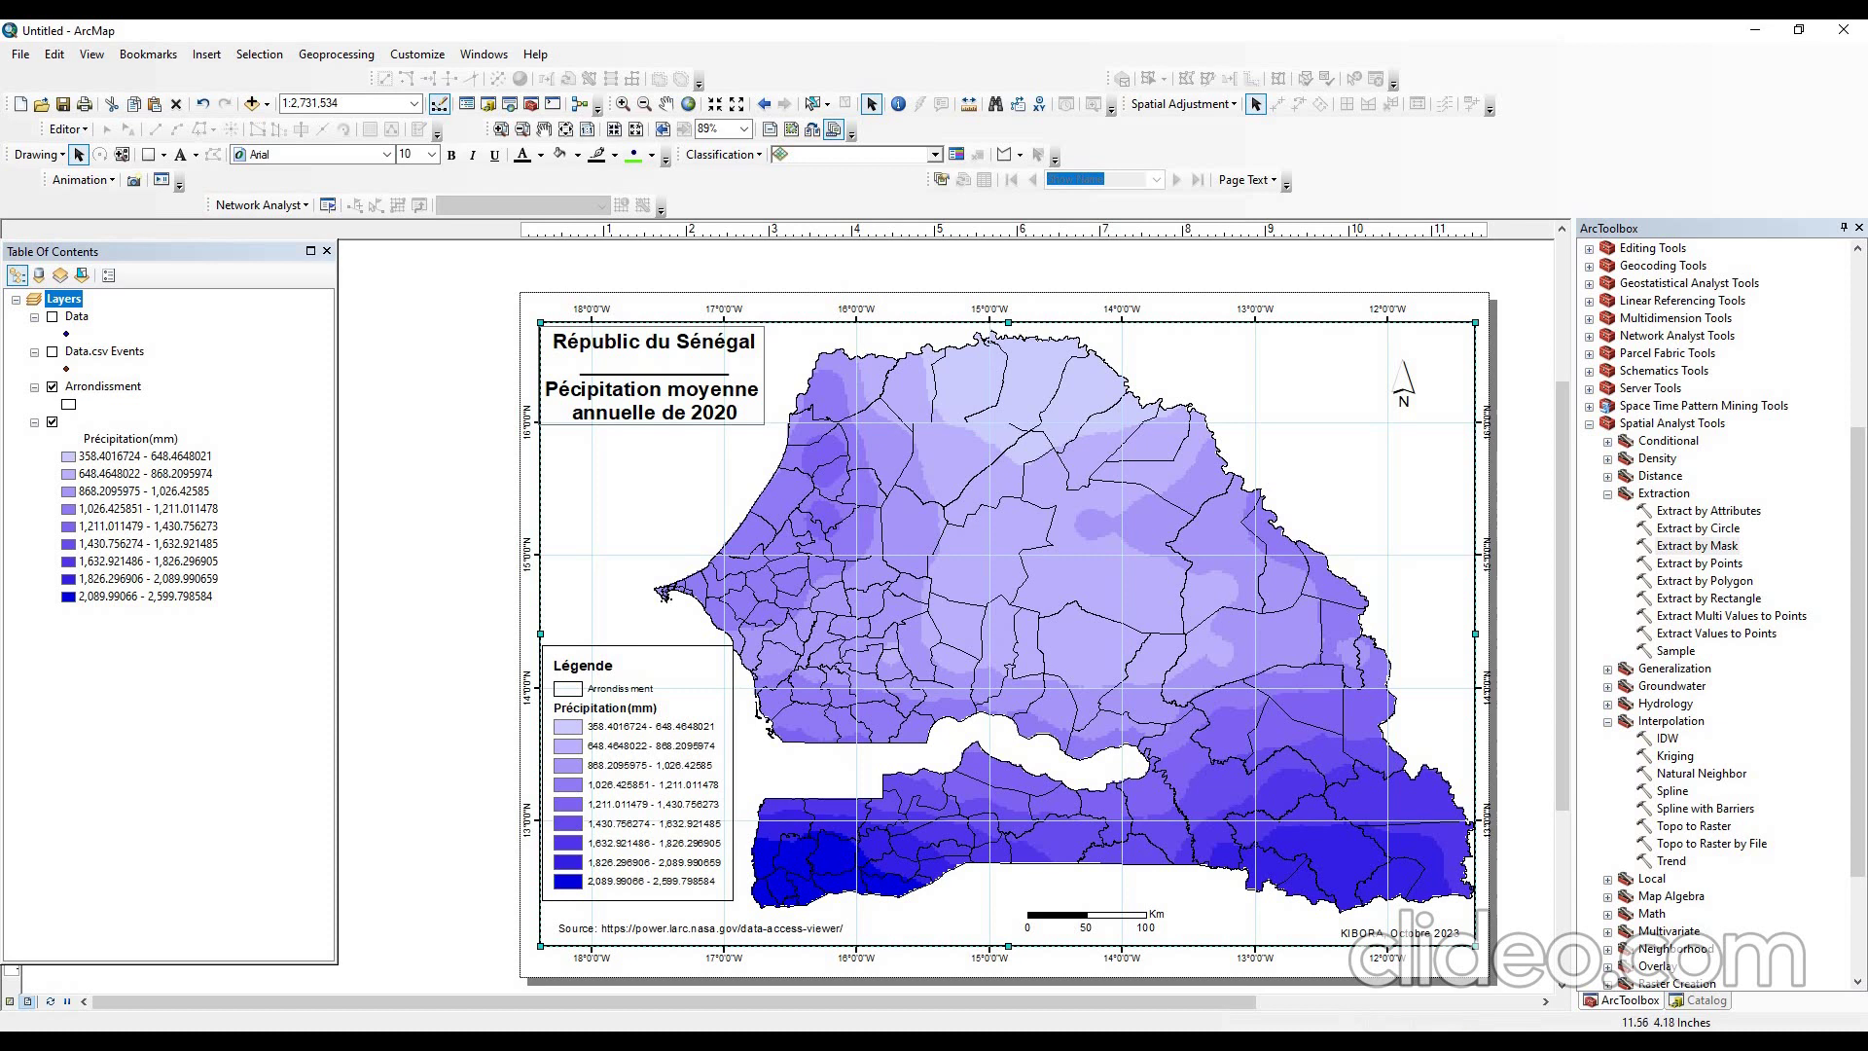
left_click_drag(1475, 634, 1469, 633)
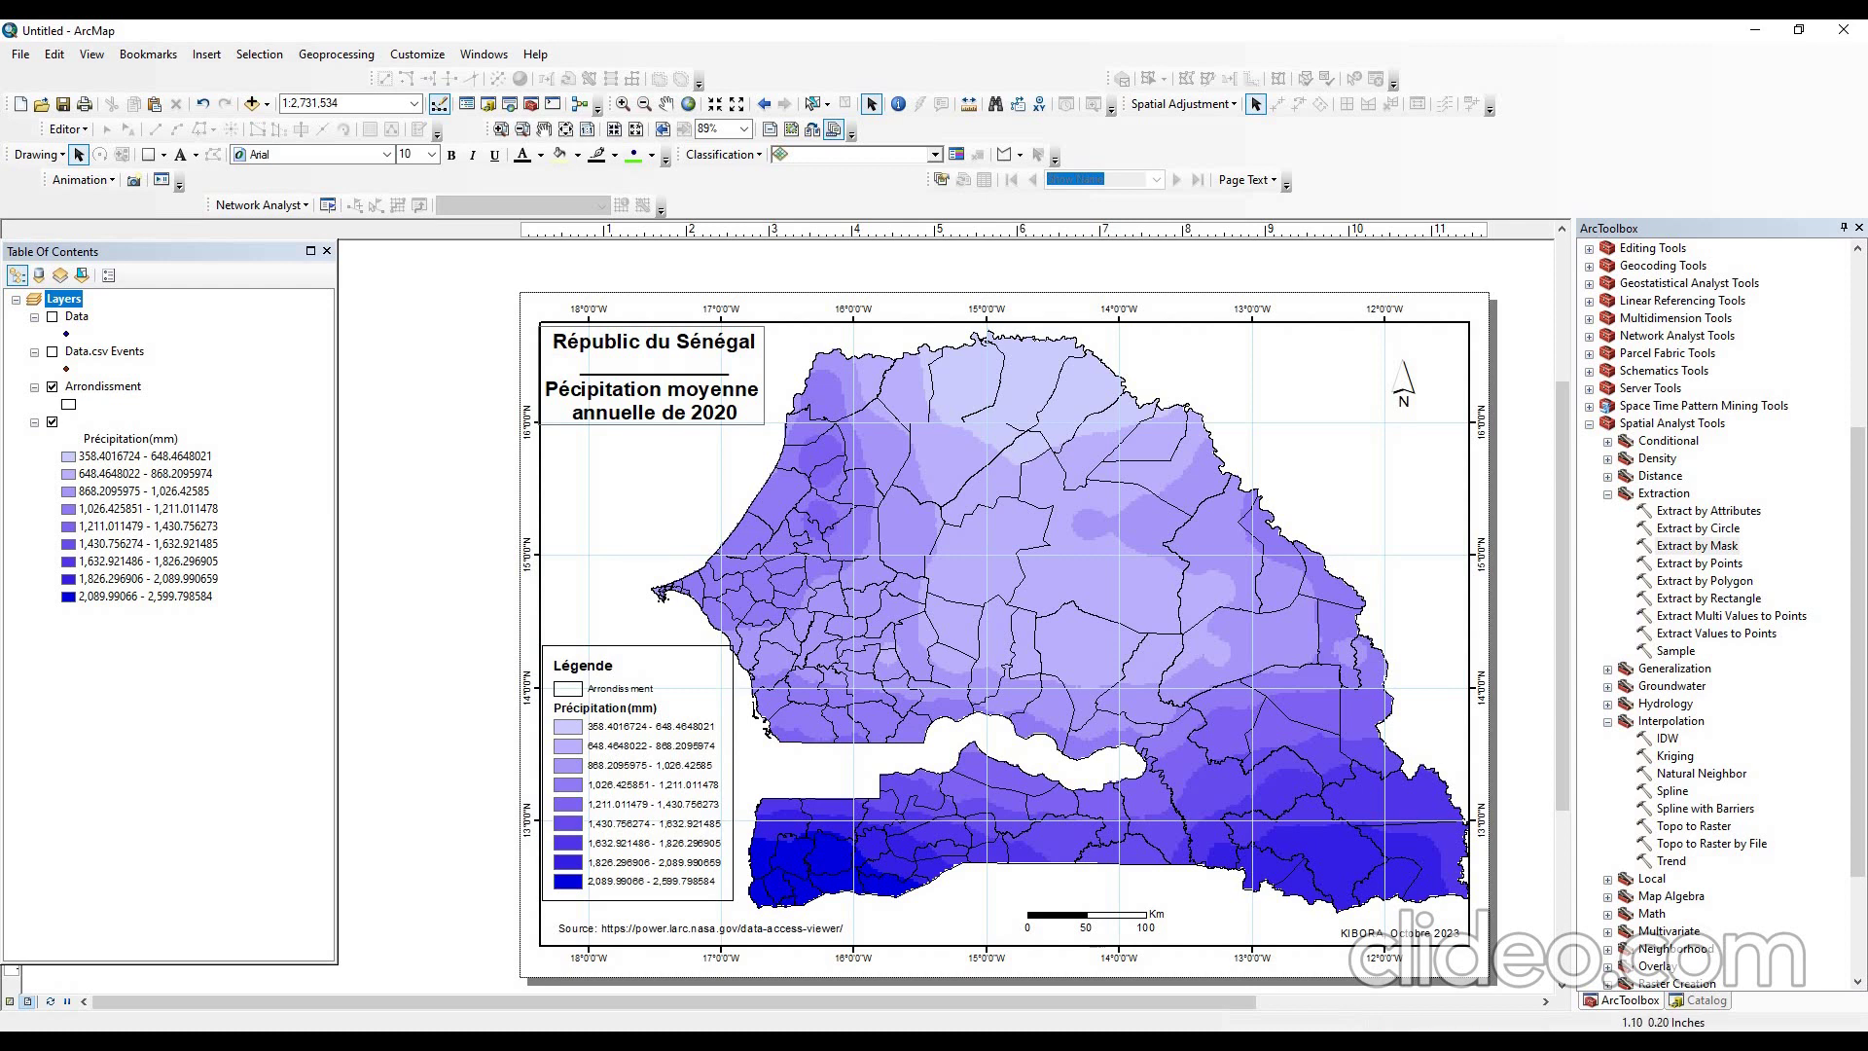
left_click(632, 747)
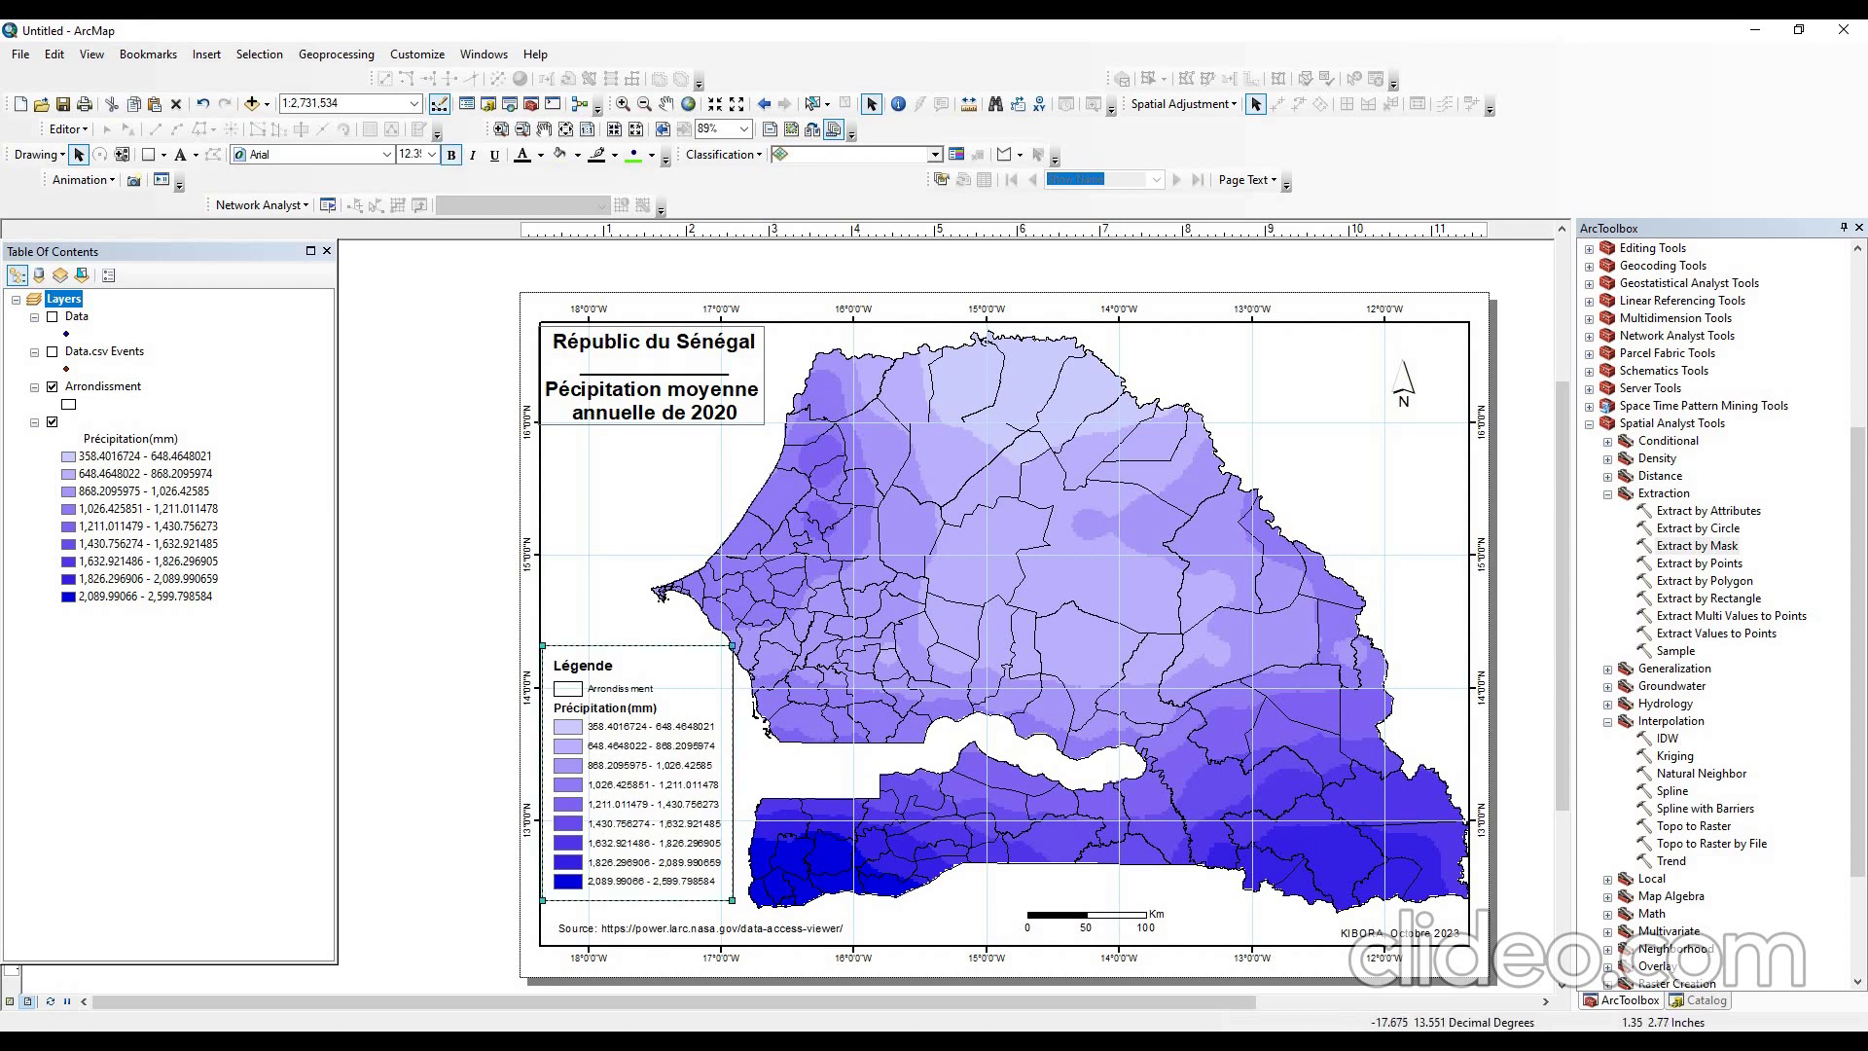
left_click_drag(632, 747, 633, 756)
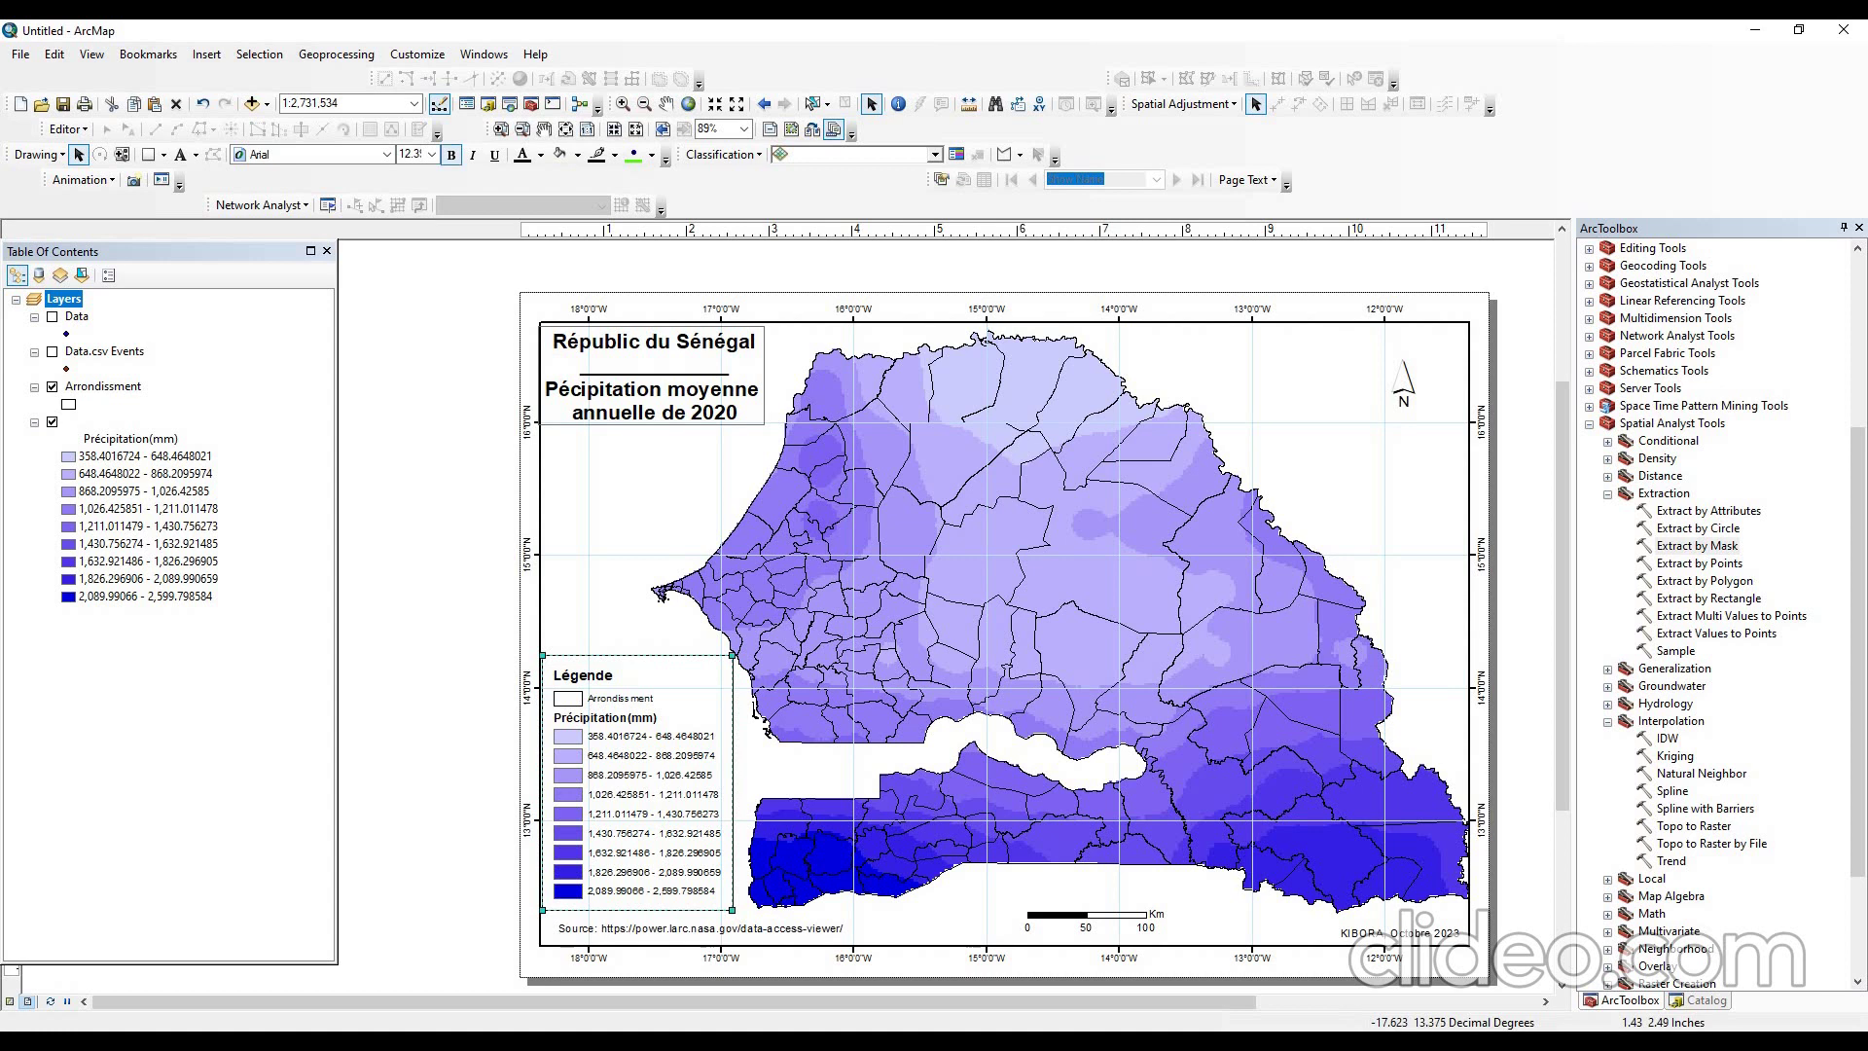
- Give the legend frame a White background and adjust the background's horizontal gap
right_click(638, 768)
left_click(700, 757)
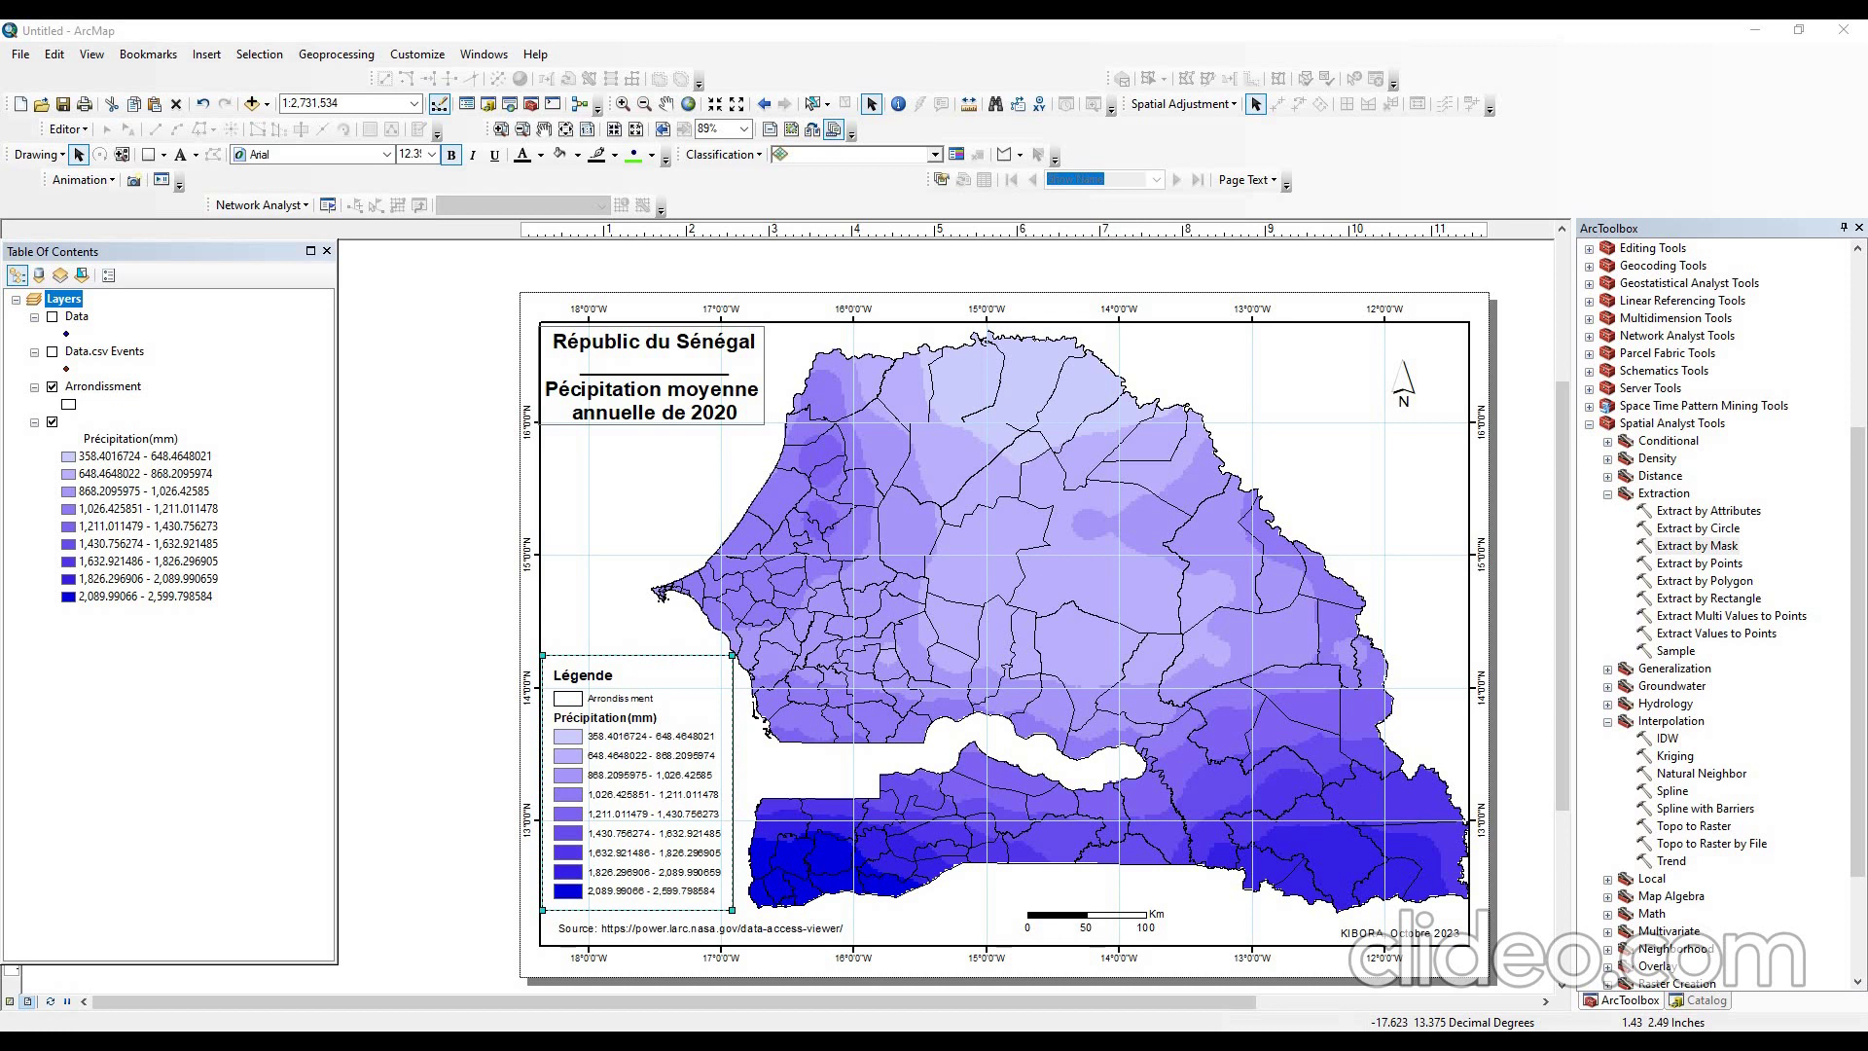
double_click(638, 770)
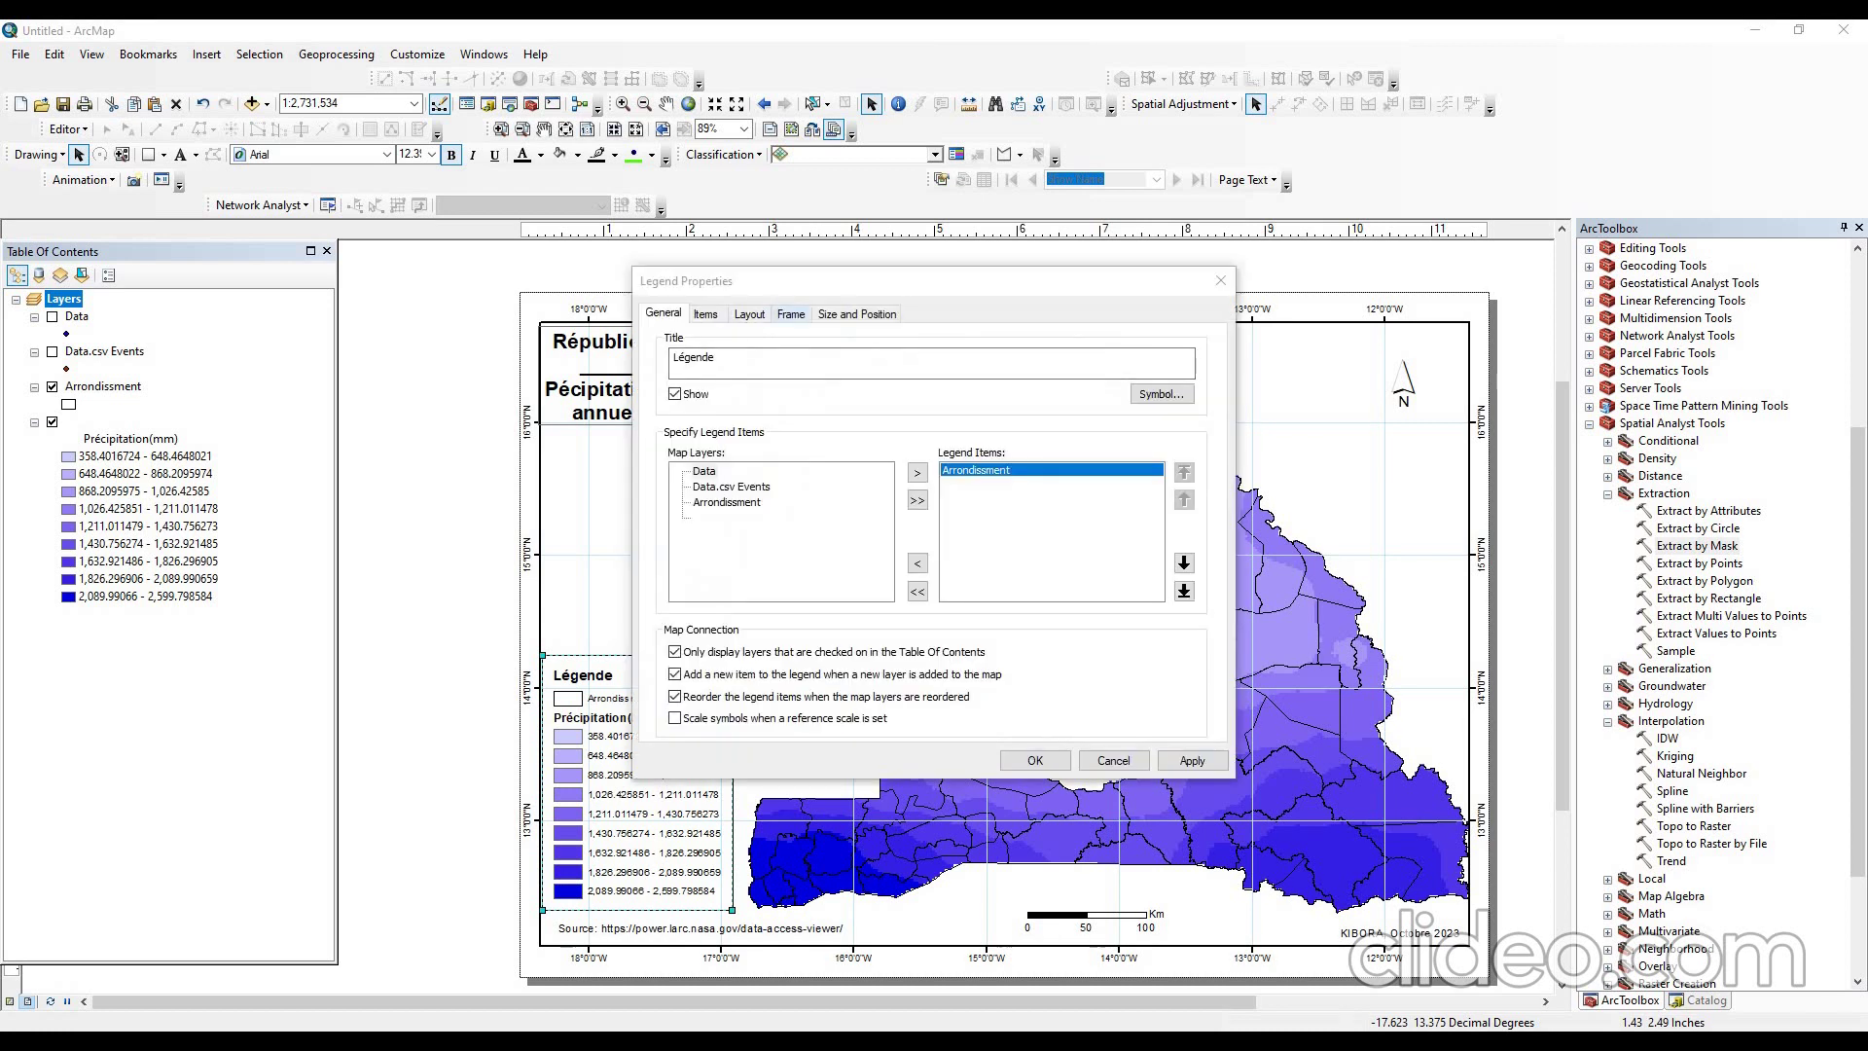
left_click(791, 313)
left_click(826, 467)
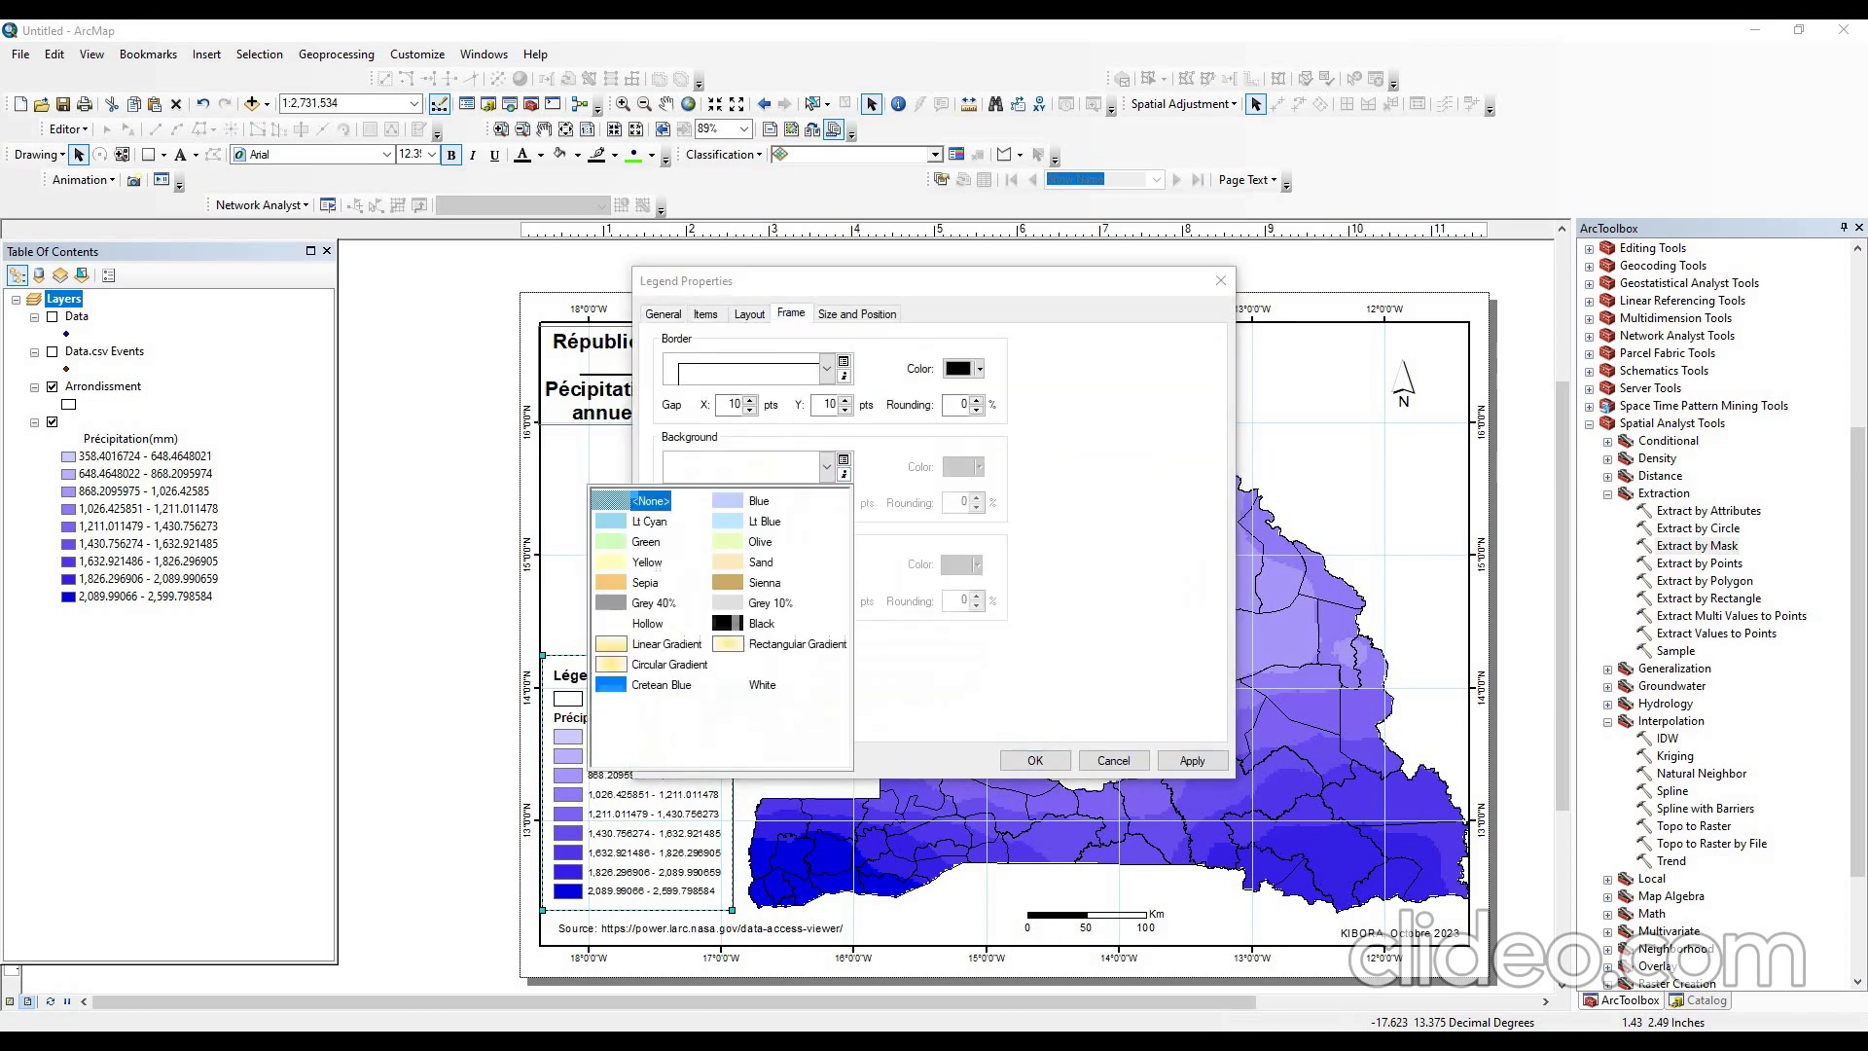
left_click(762, 684)
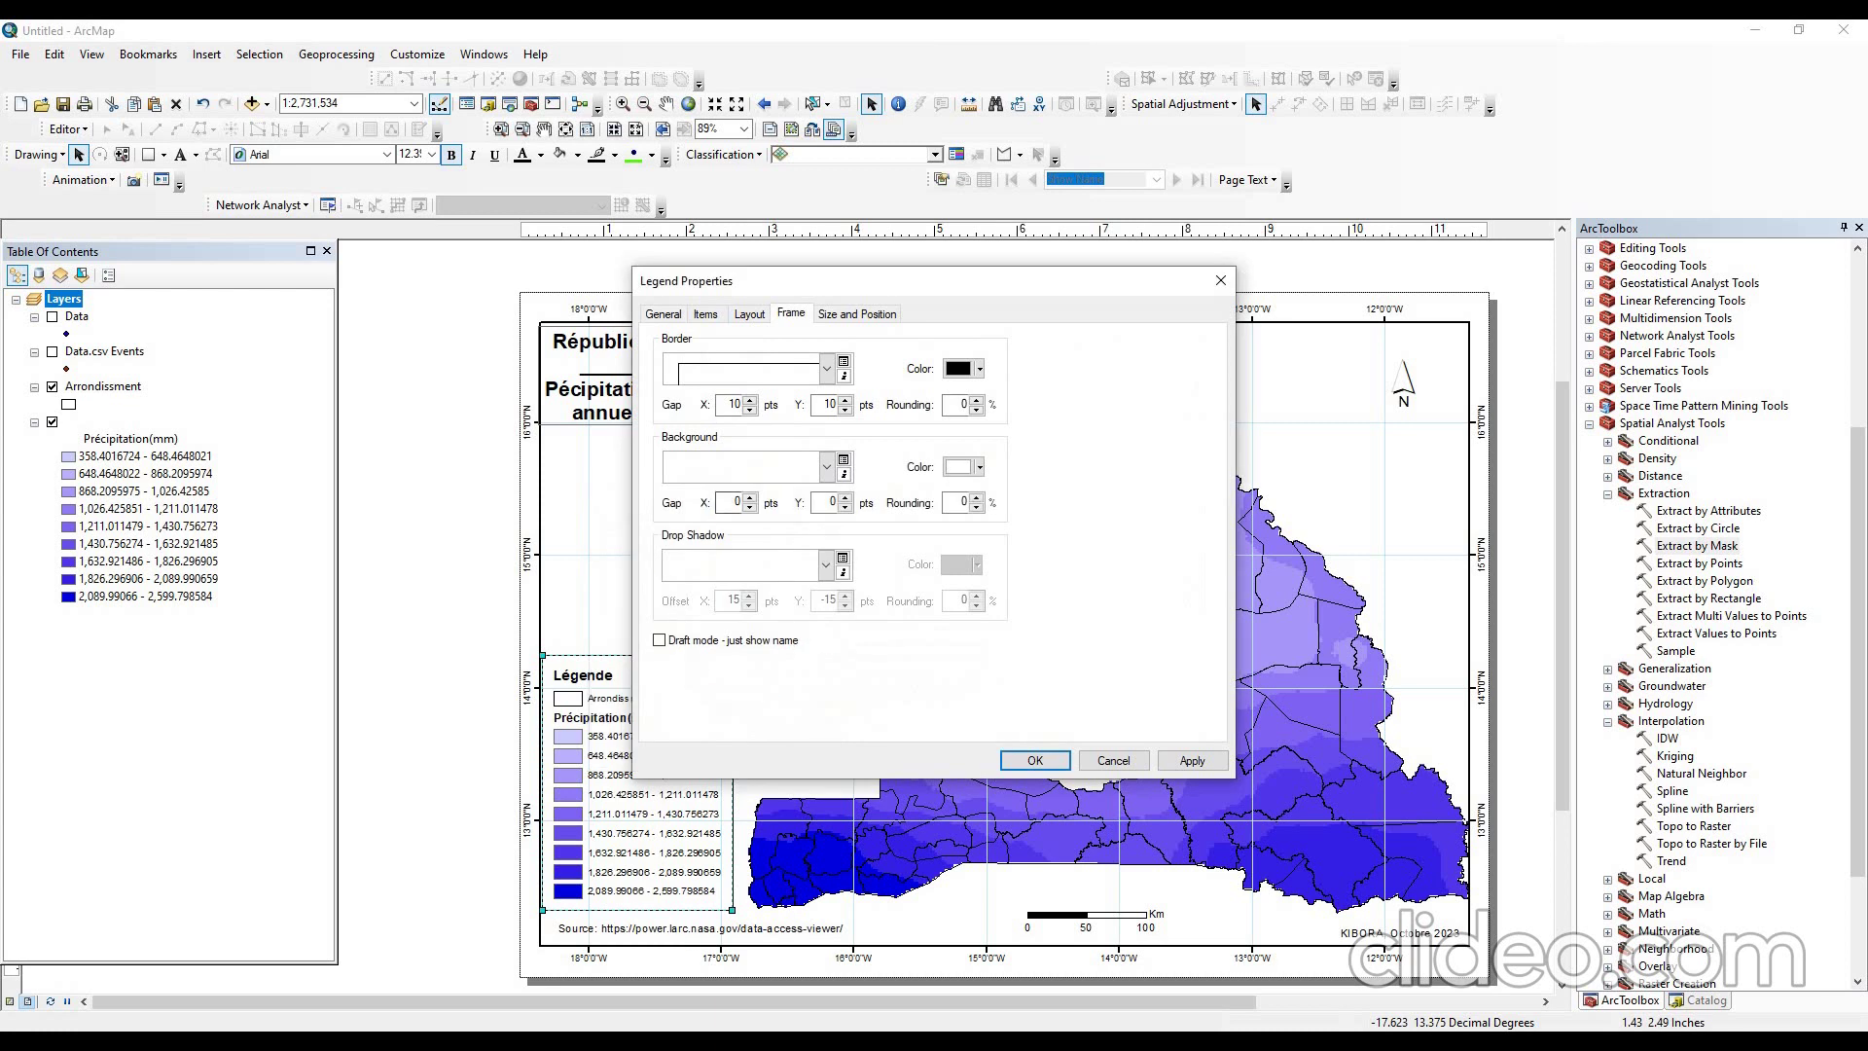
left_click(736, 502)
left_click(1036, 760)
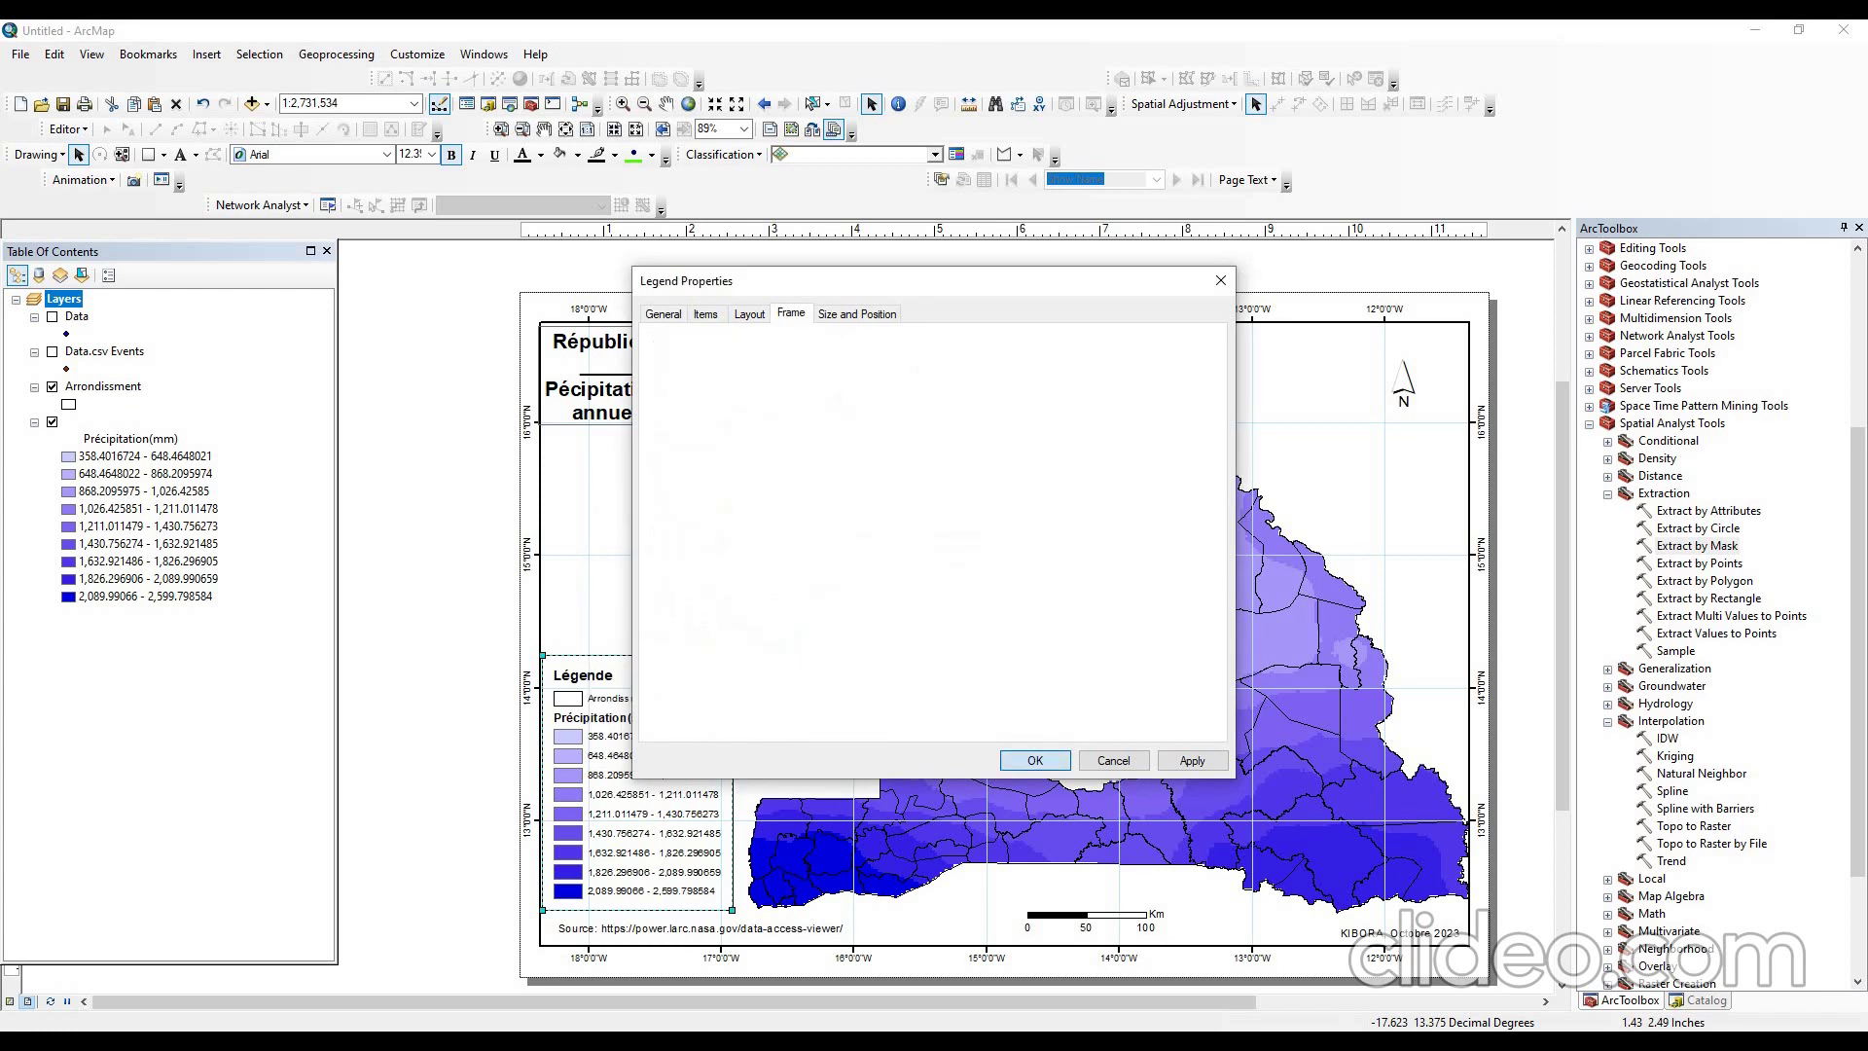
key("Escape")
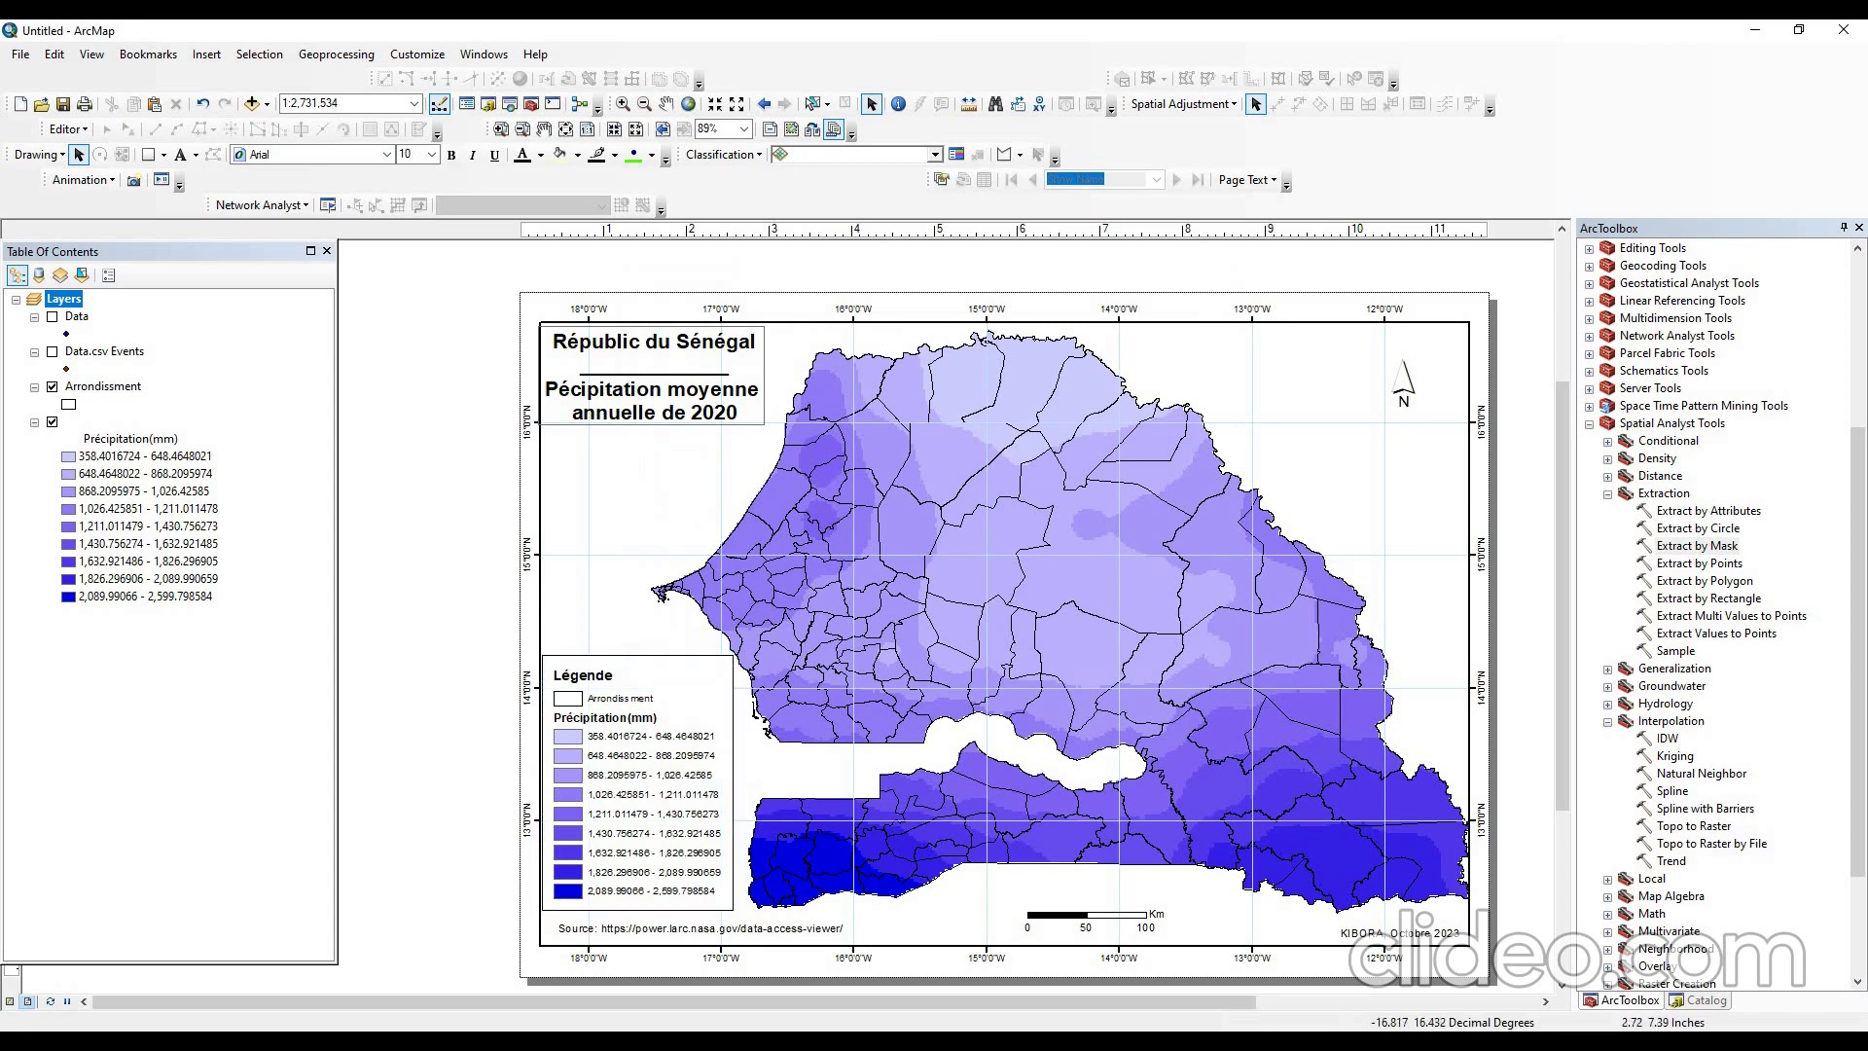
- Shift the title text and its rectangle slightly away from the frame corner and group them
left_click(630, 374)
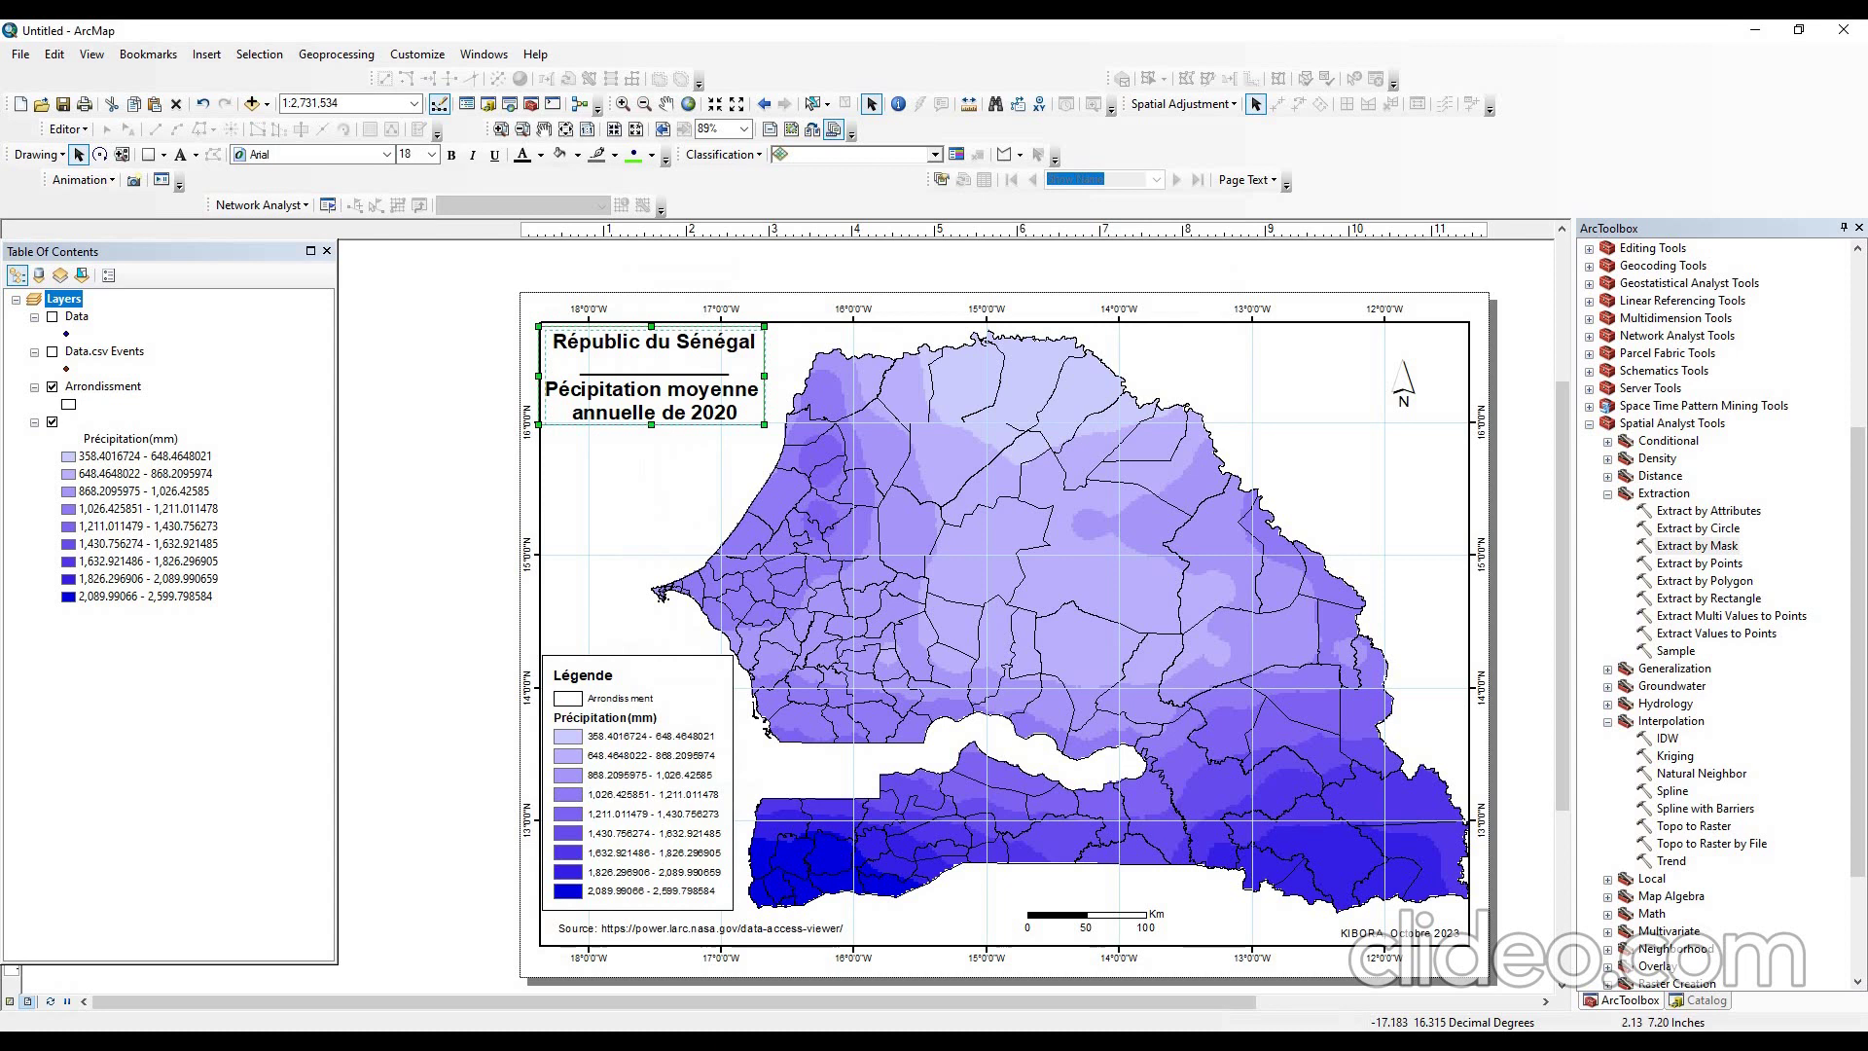
left_click_drag(654, 388, 654, 387)
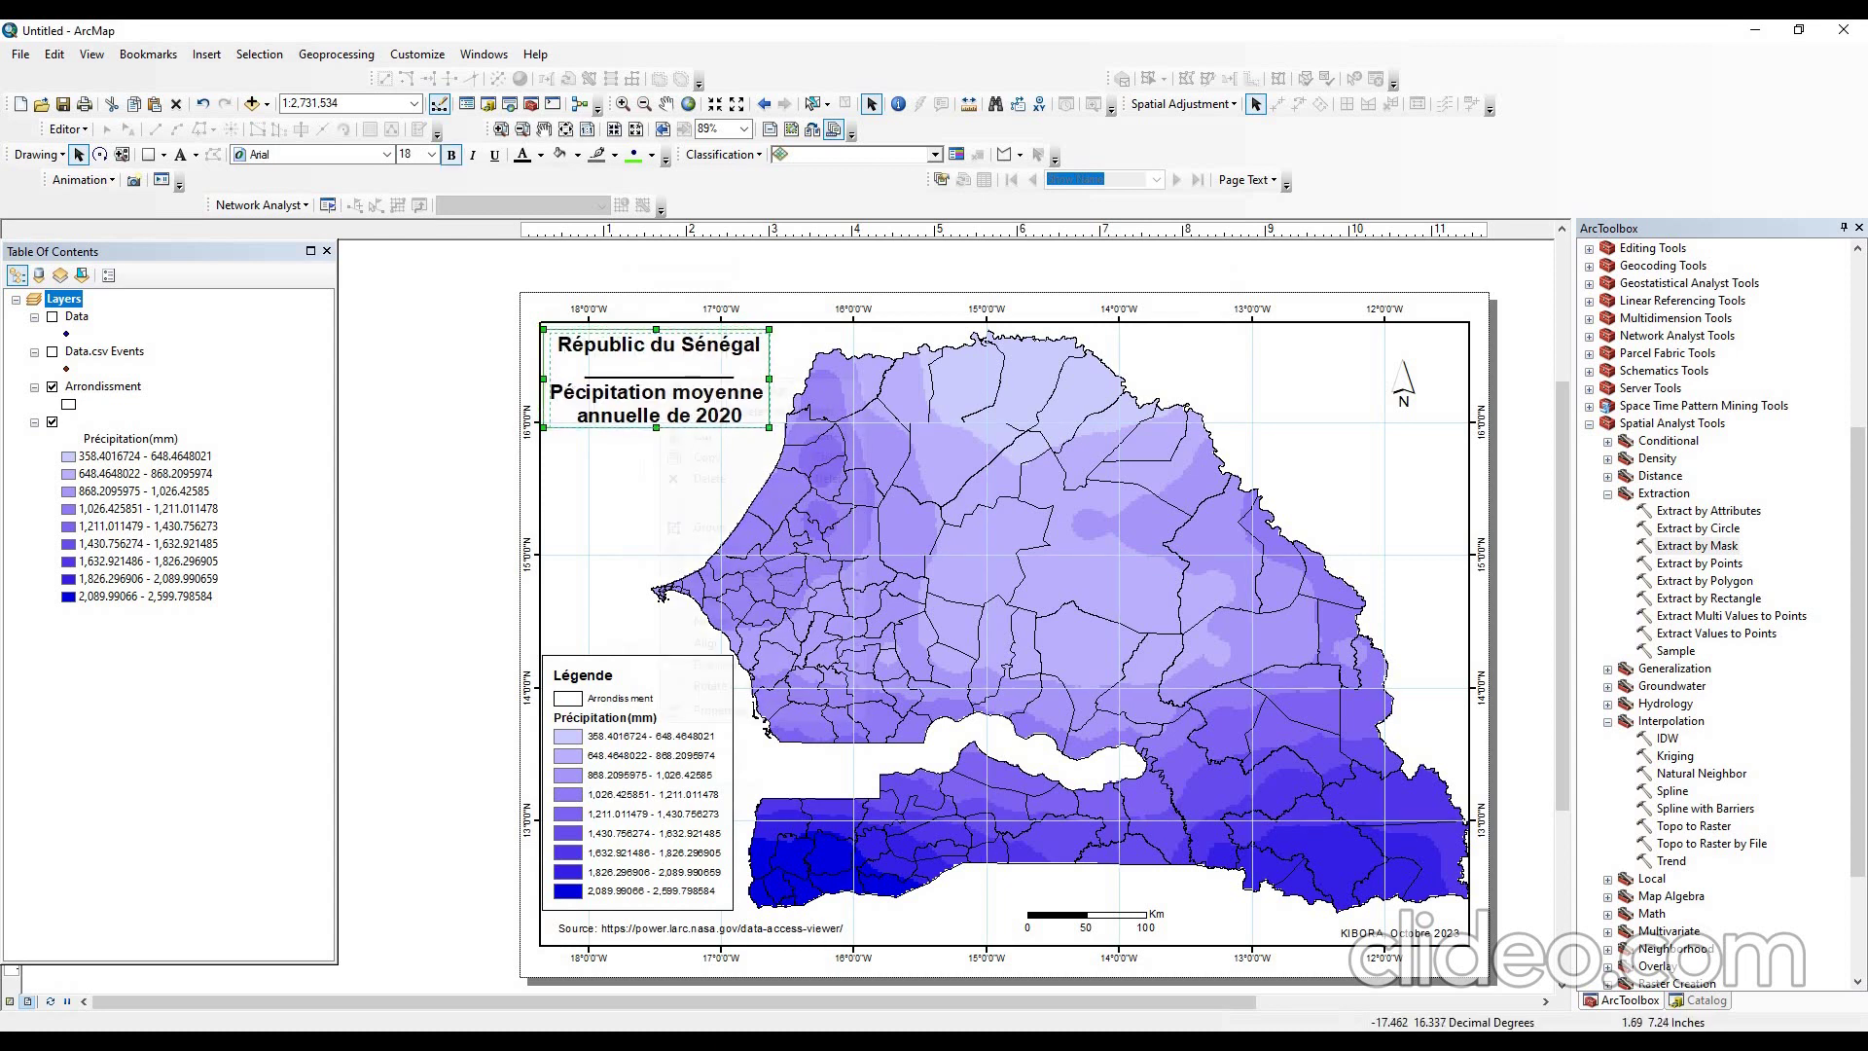
right_click(662, 380)
left_click(709, 527)
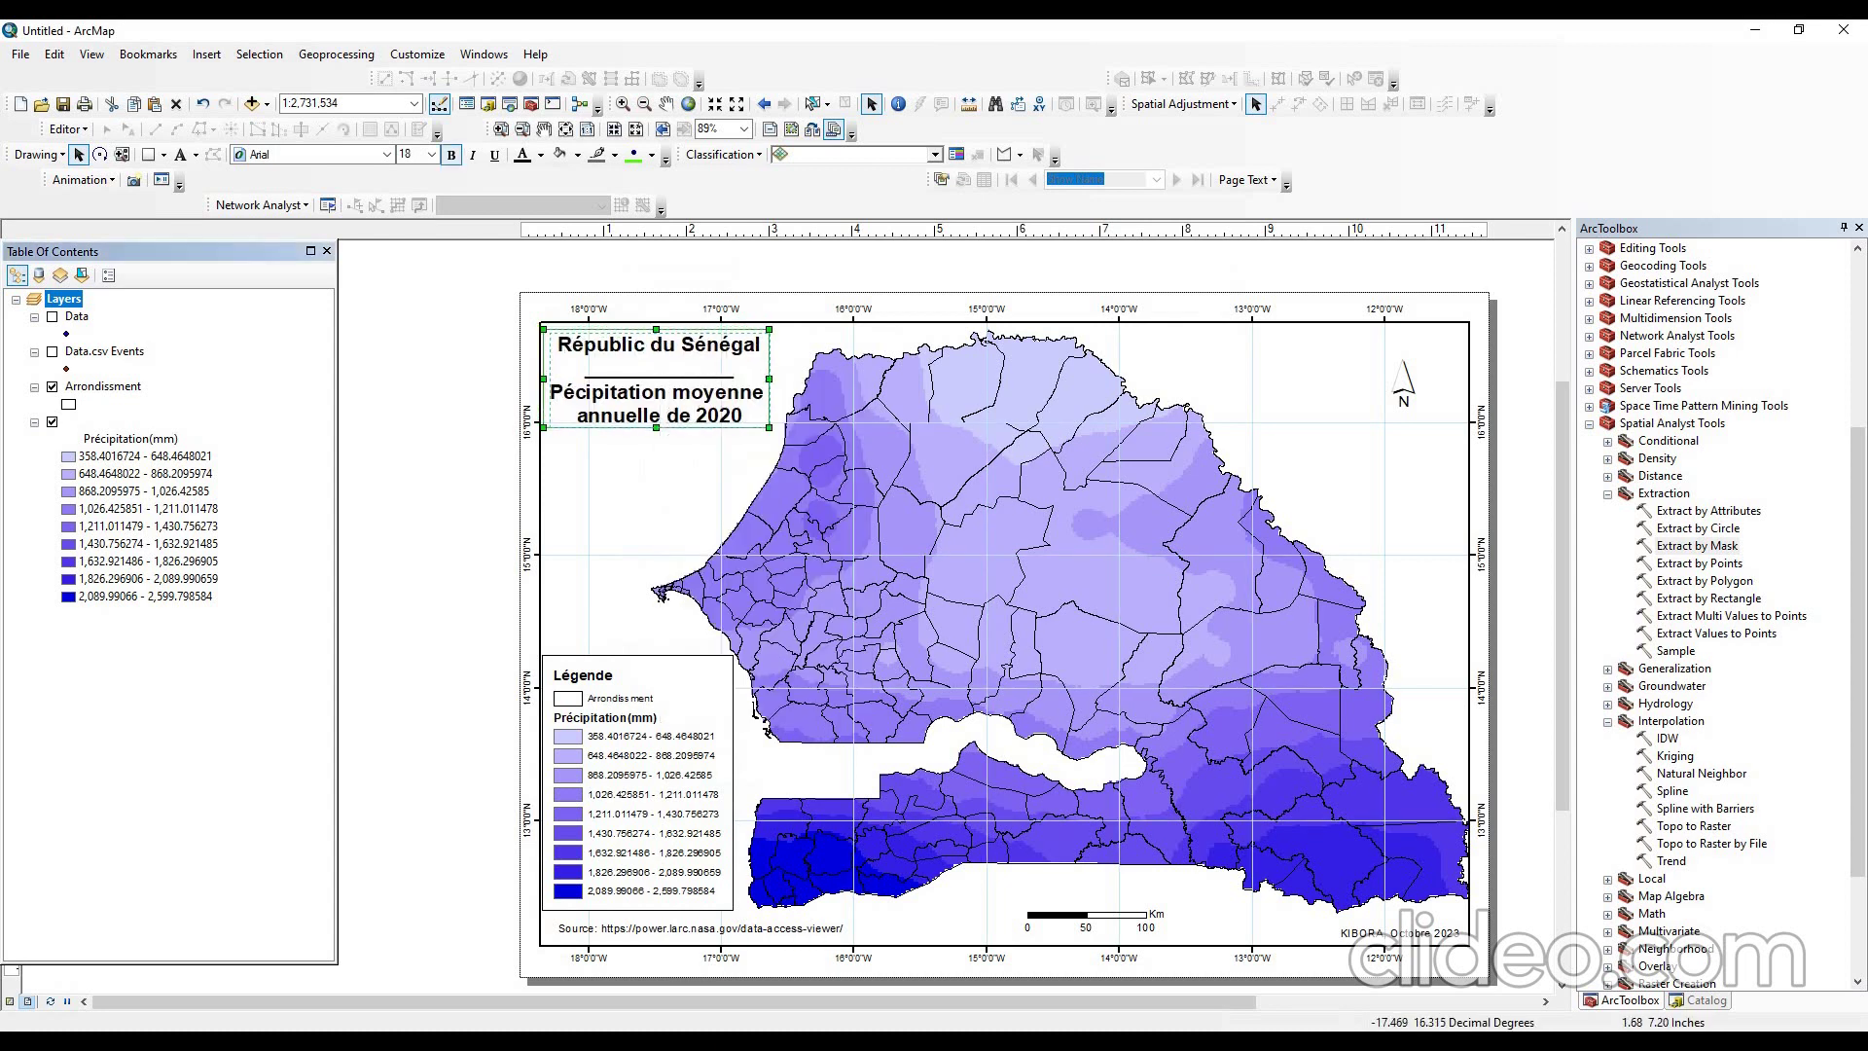
- Give the grouped title a White background with a 10 pt vertical gap and an added horizontal gap
right_click(653, 377)
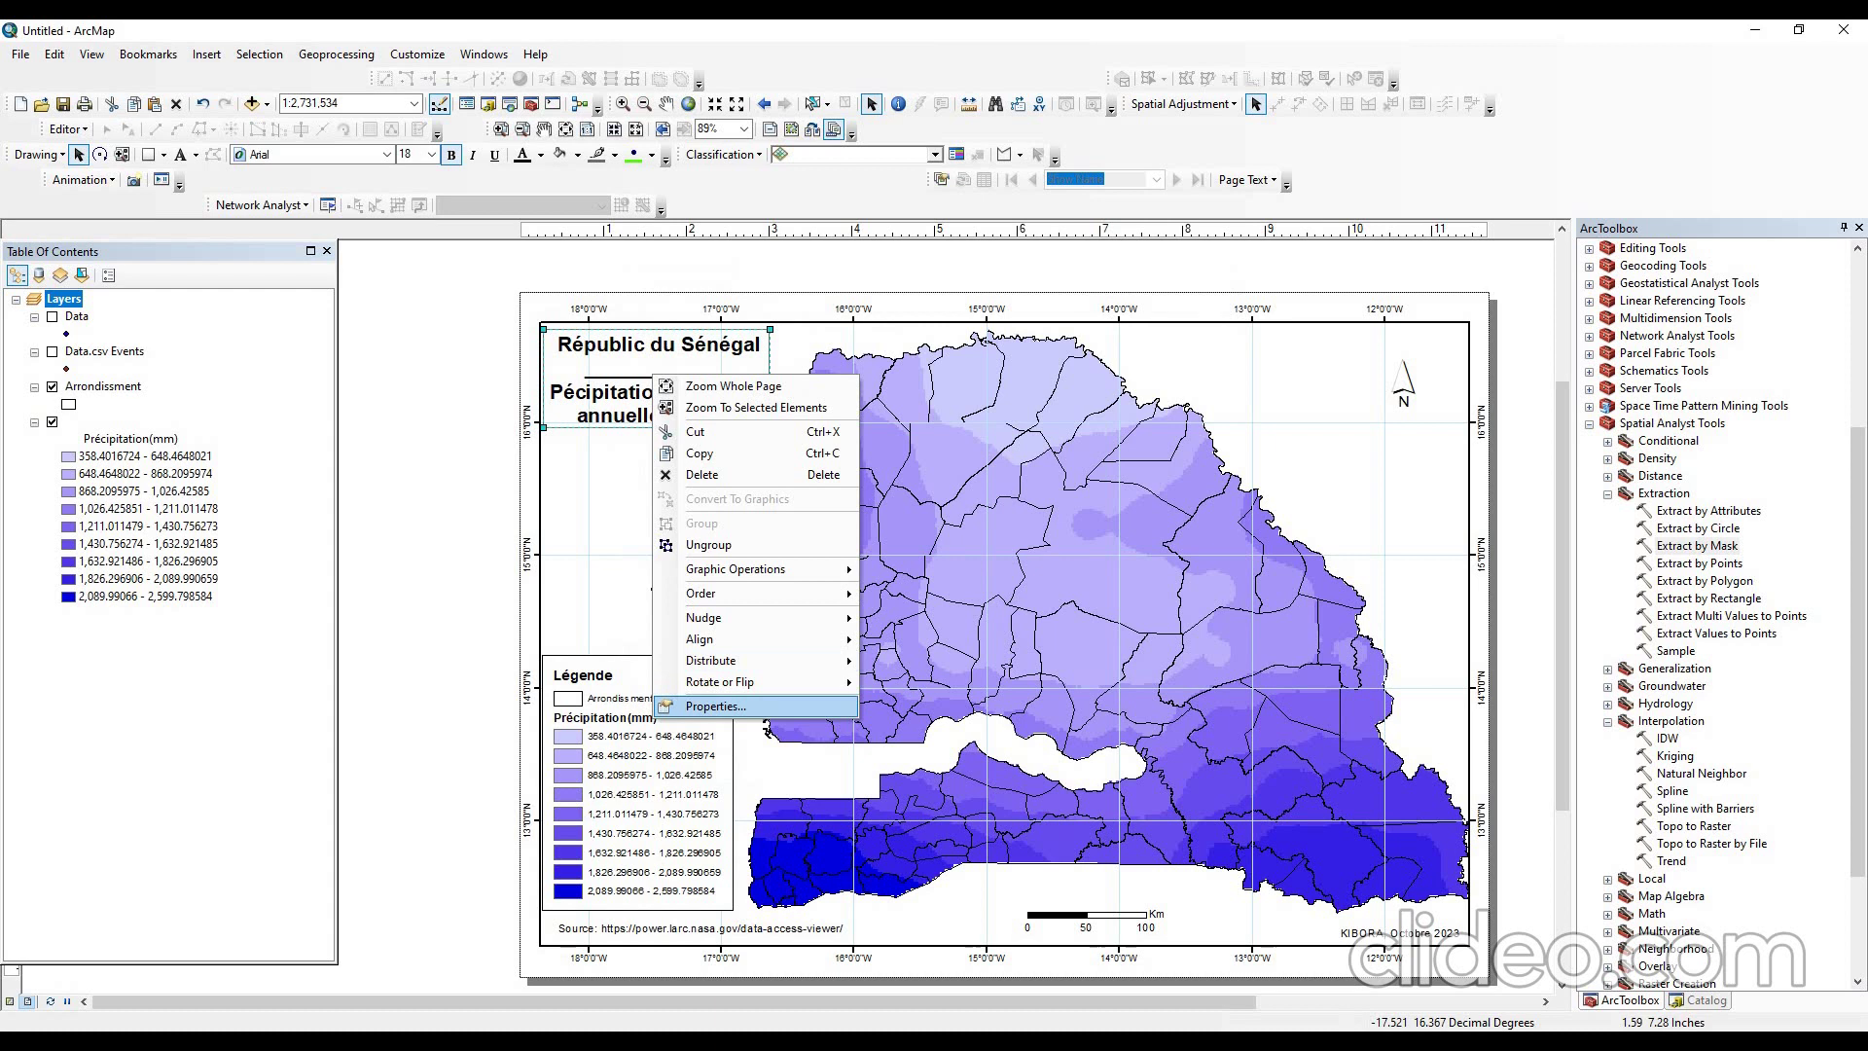
left_click(692, 708)
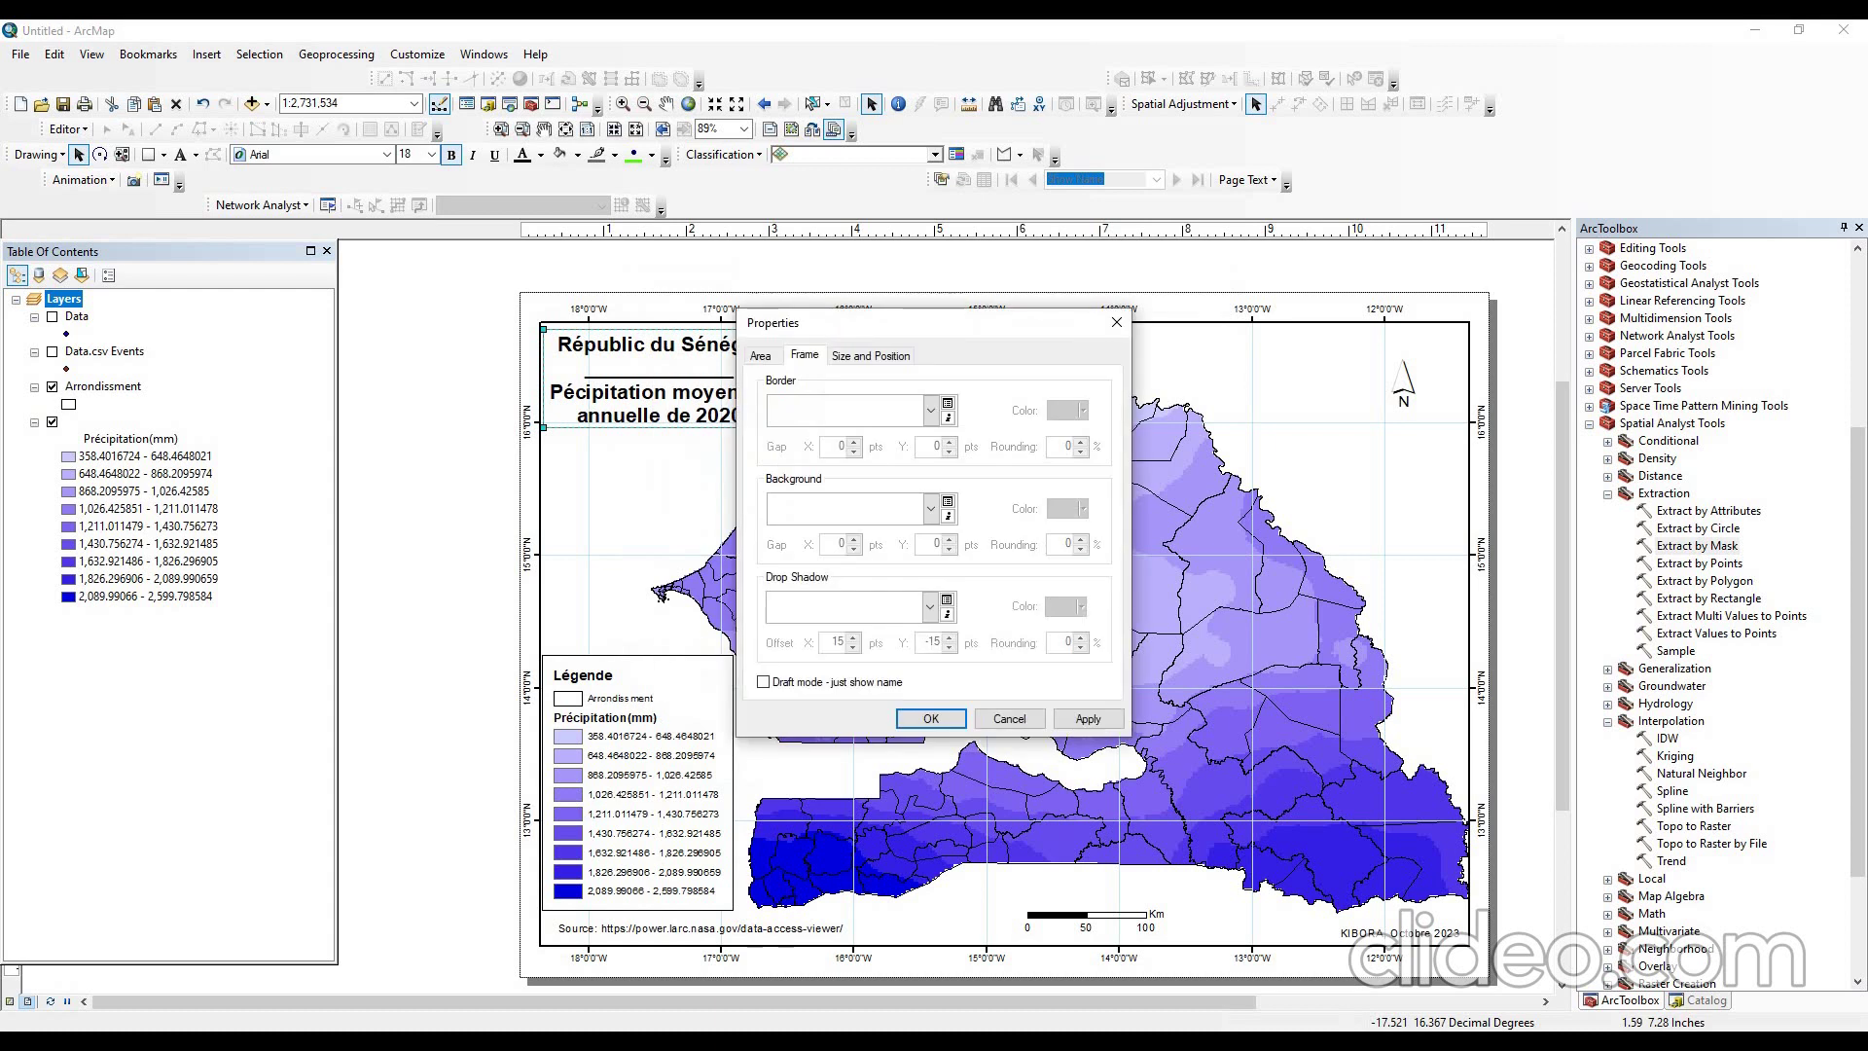
left_click(930, 508)
left_click(866, 727)
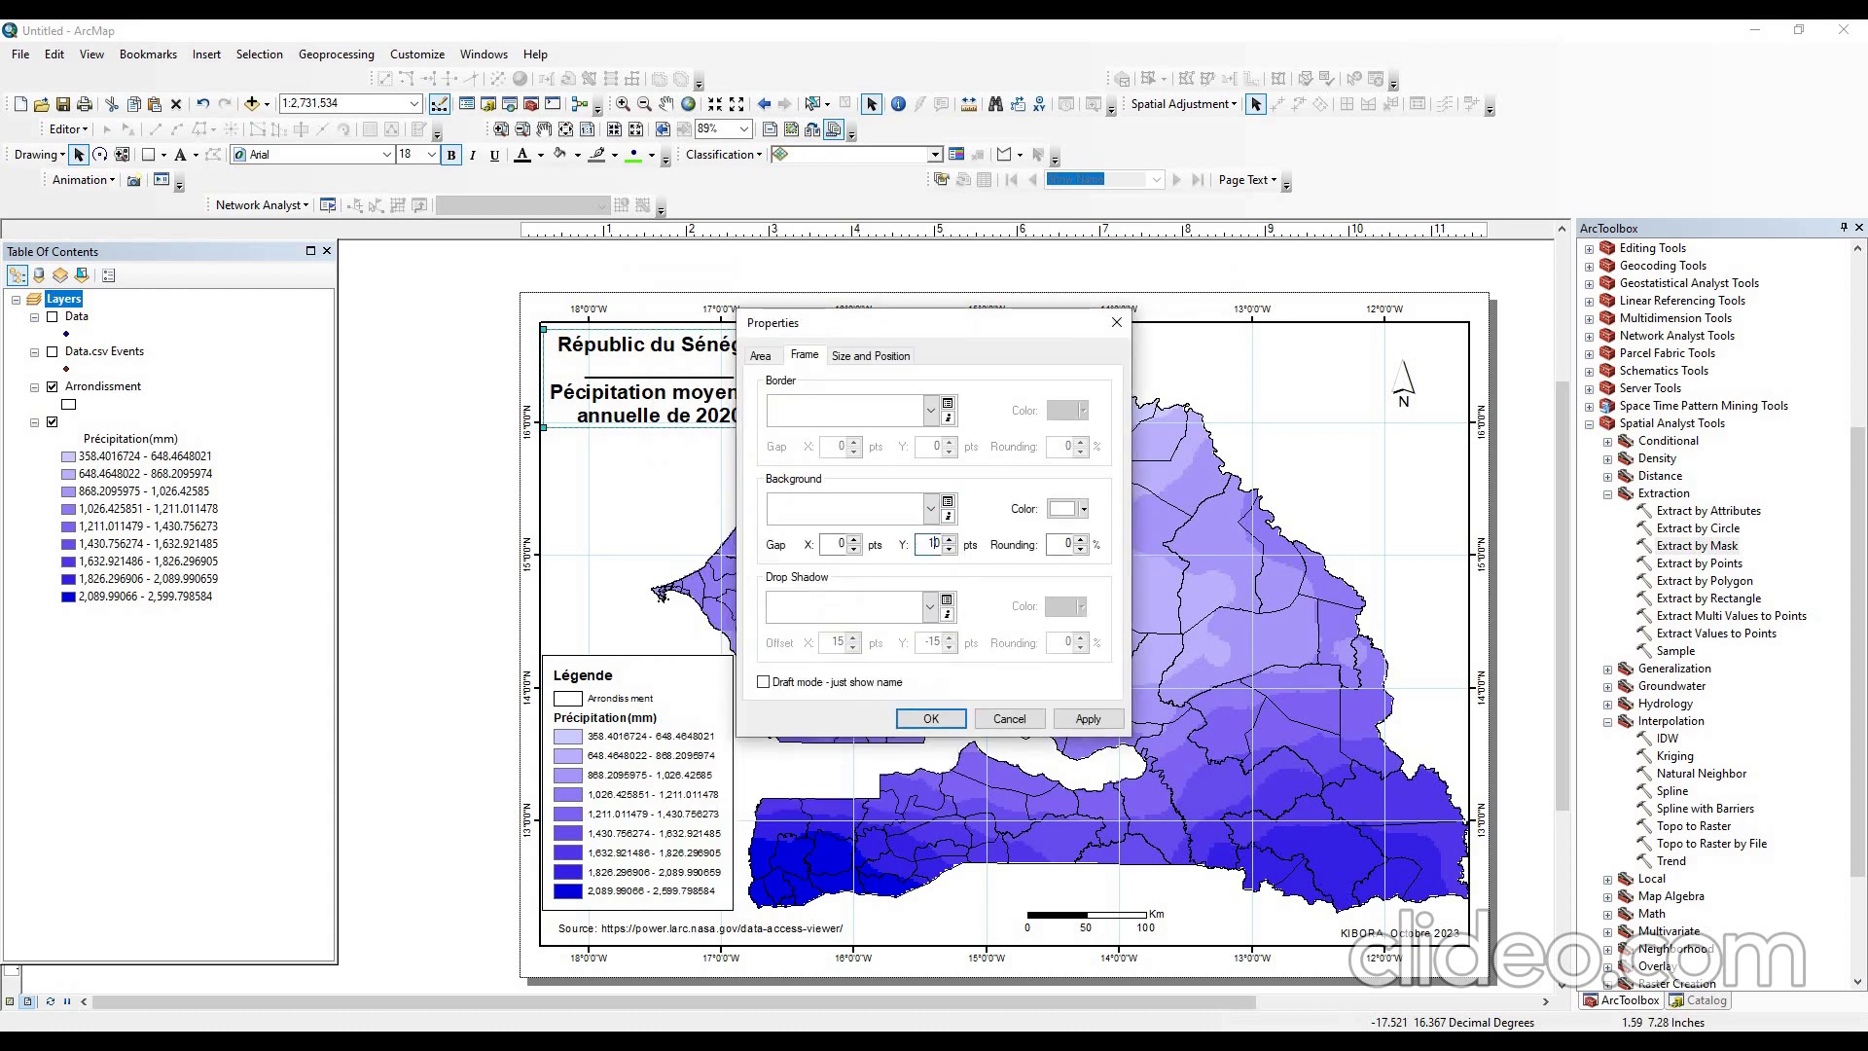
left_click(841, 544)
left_click(931, 718)
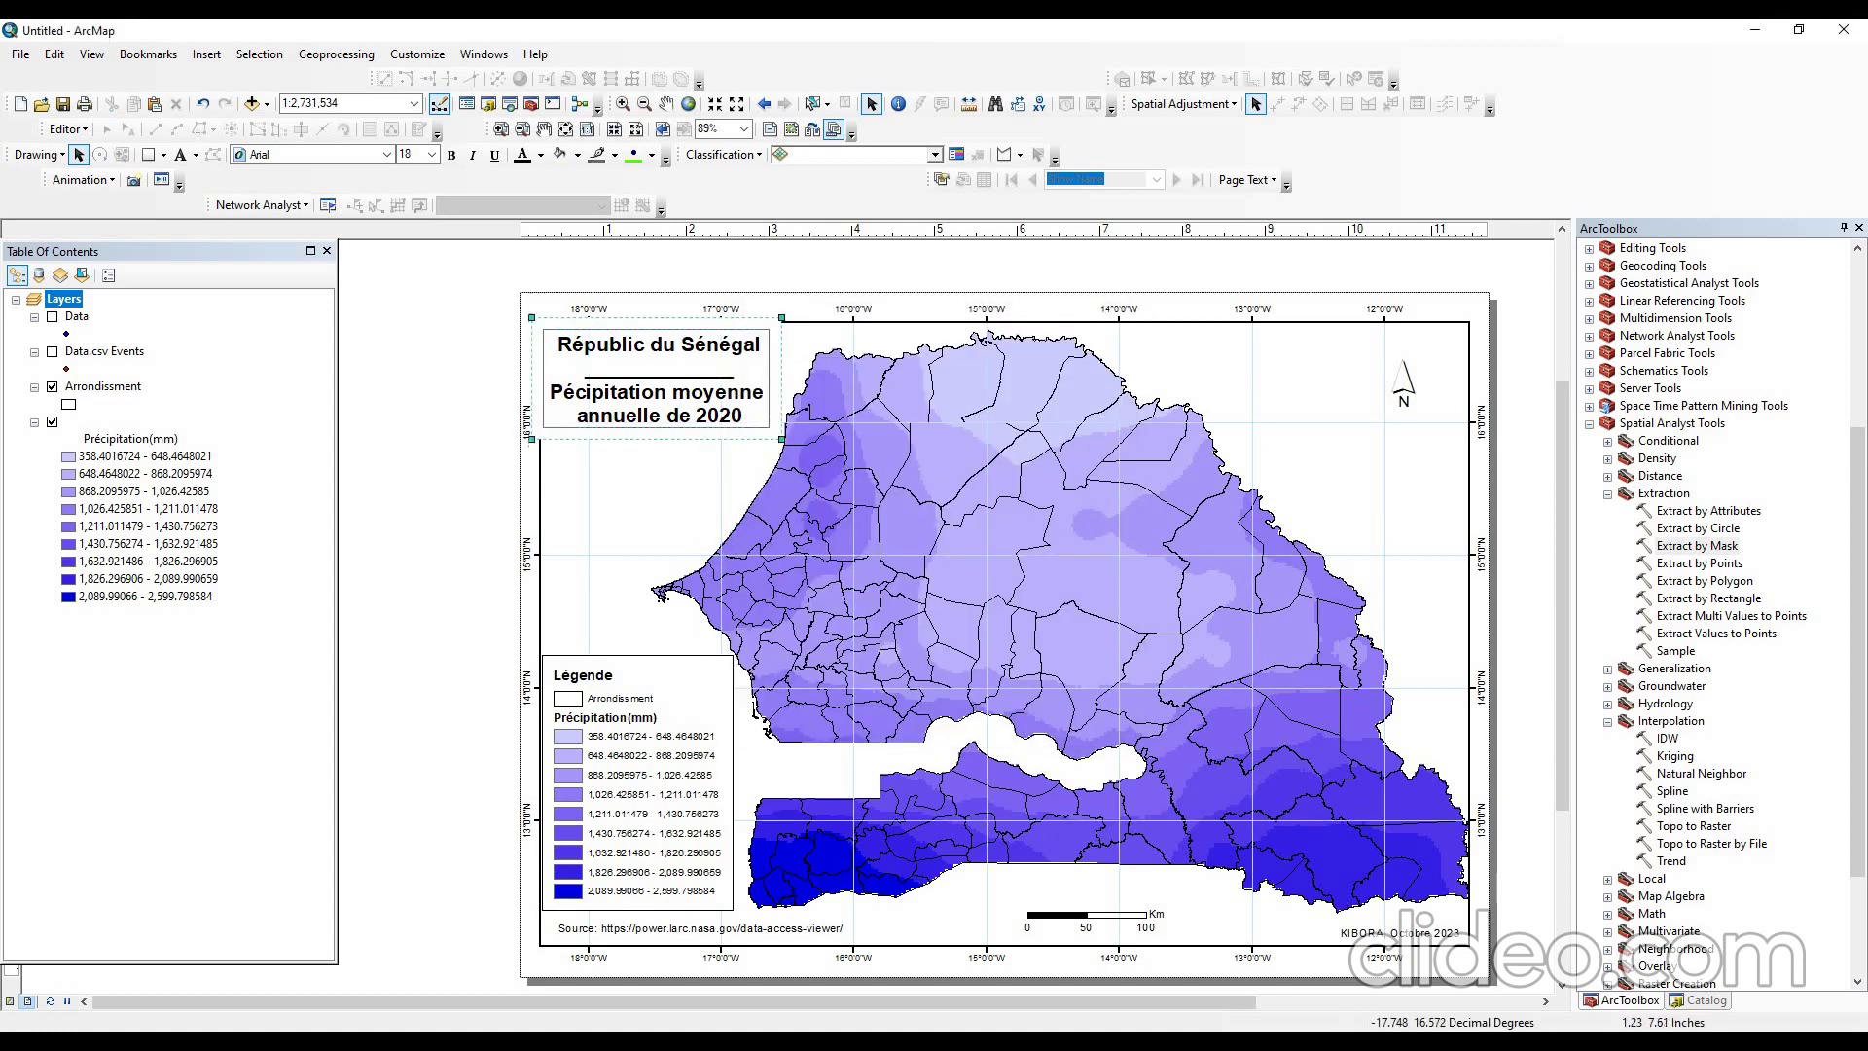
- Move the grouped title block slightly so its background sits inside the upper-left corner of the data frame
left_click_drag(631, 360, 642, 367)
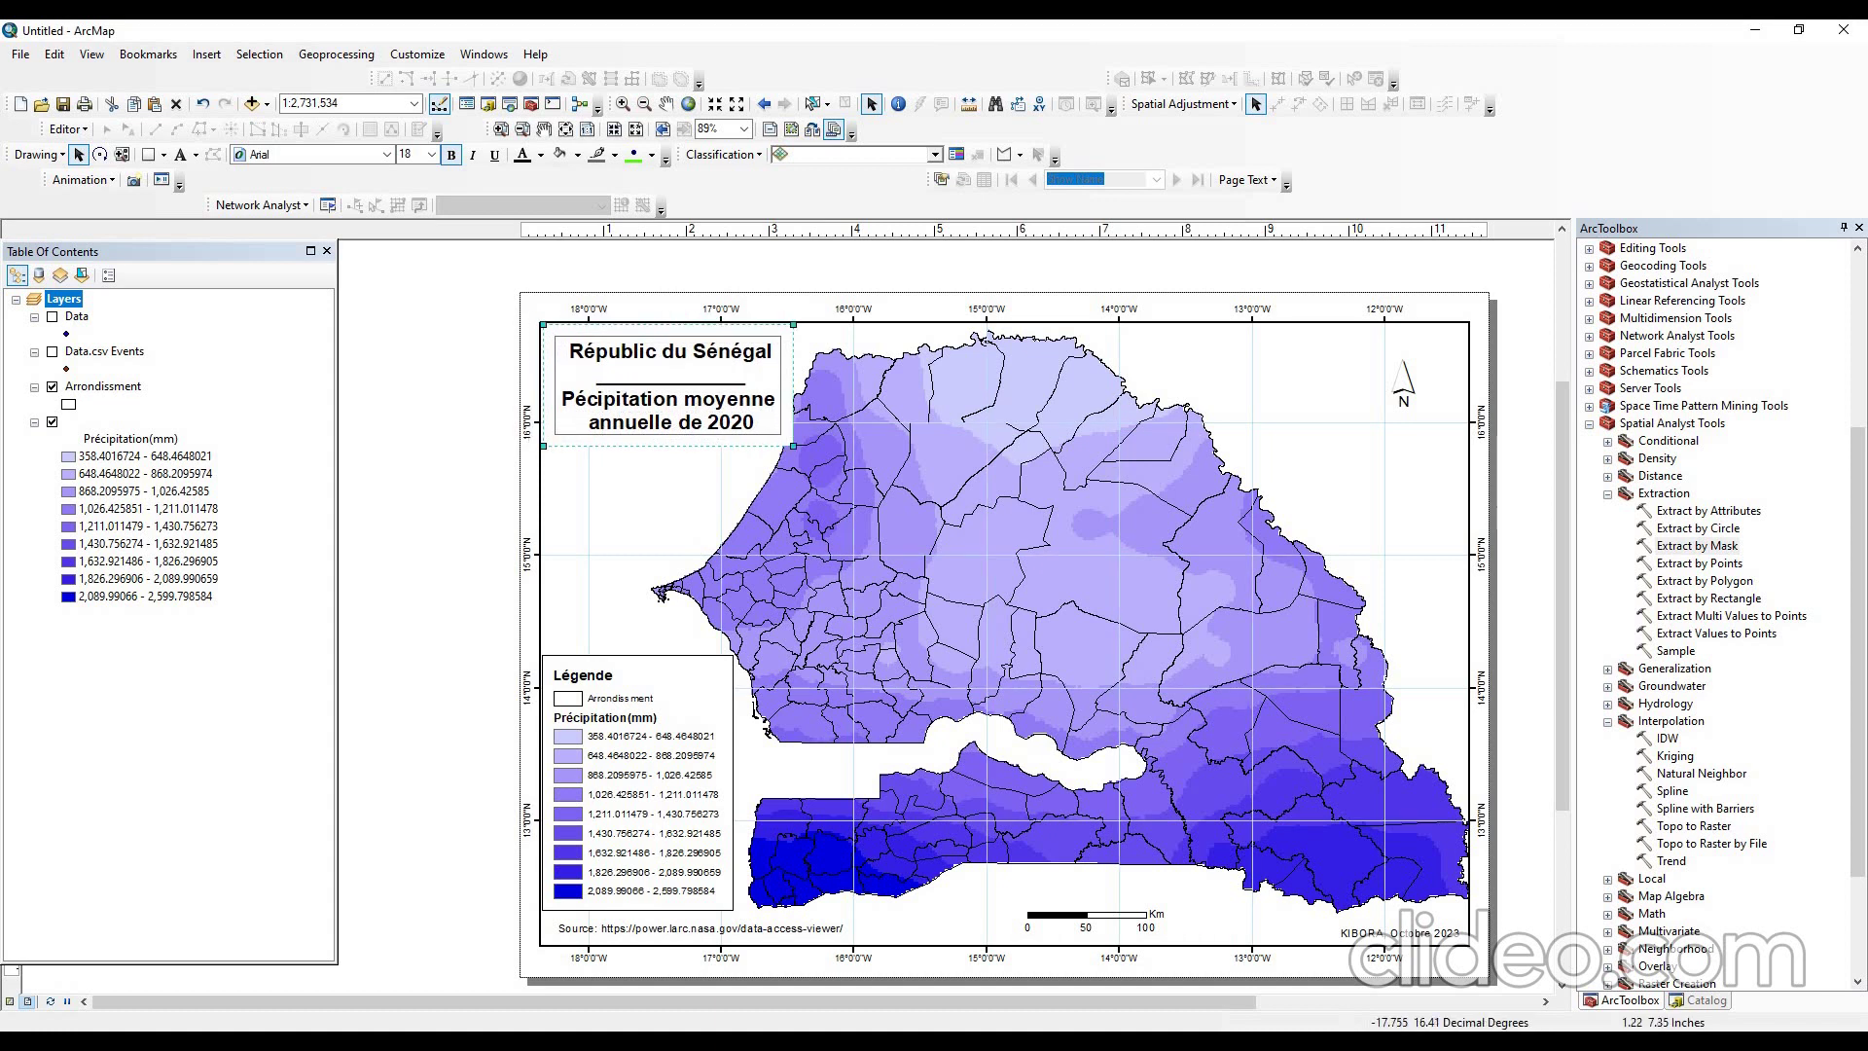
key("Escape")
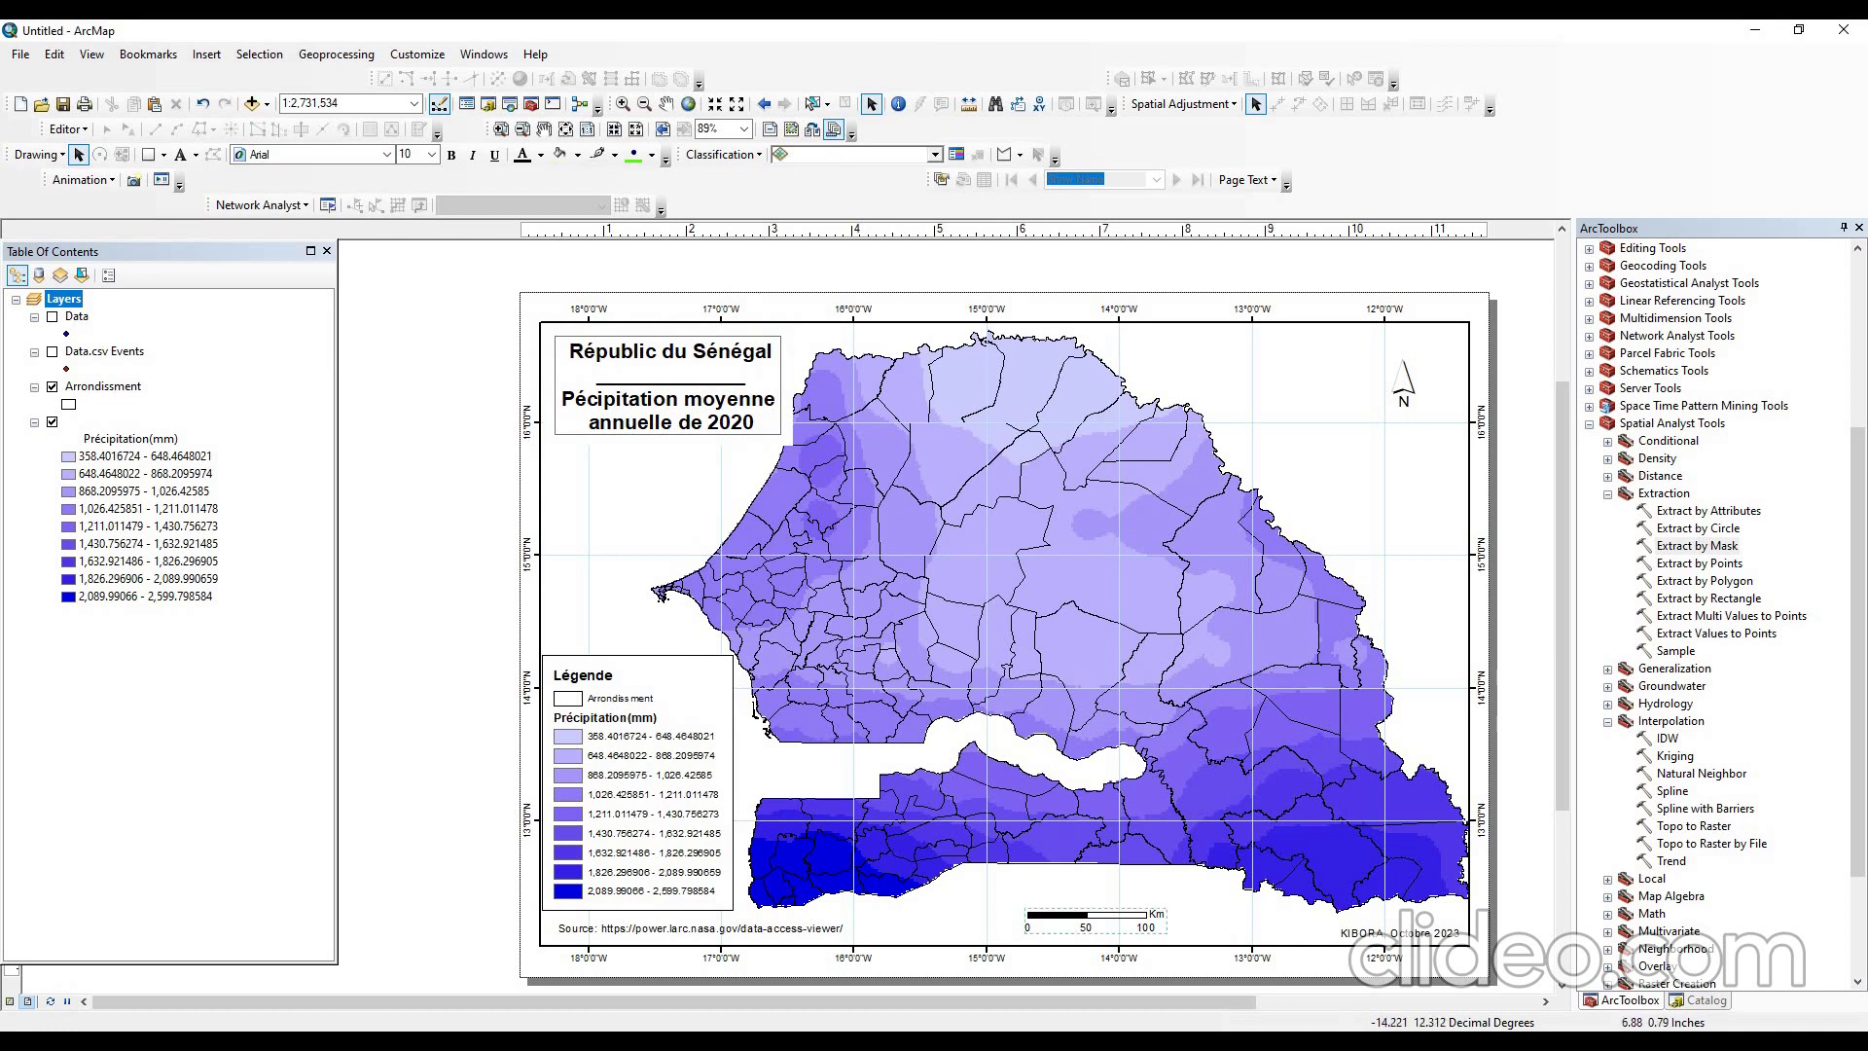
left_click(1106, 925)
left_click(638, 925)
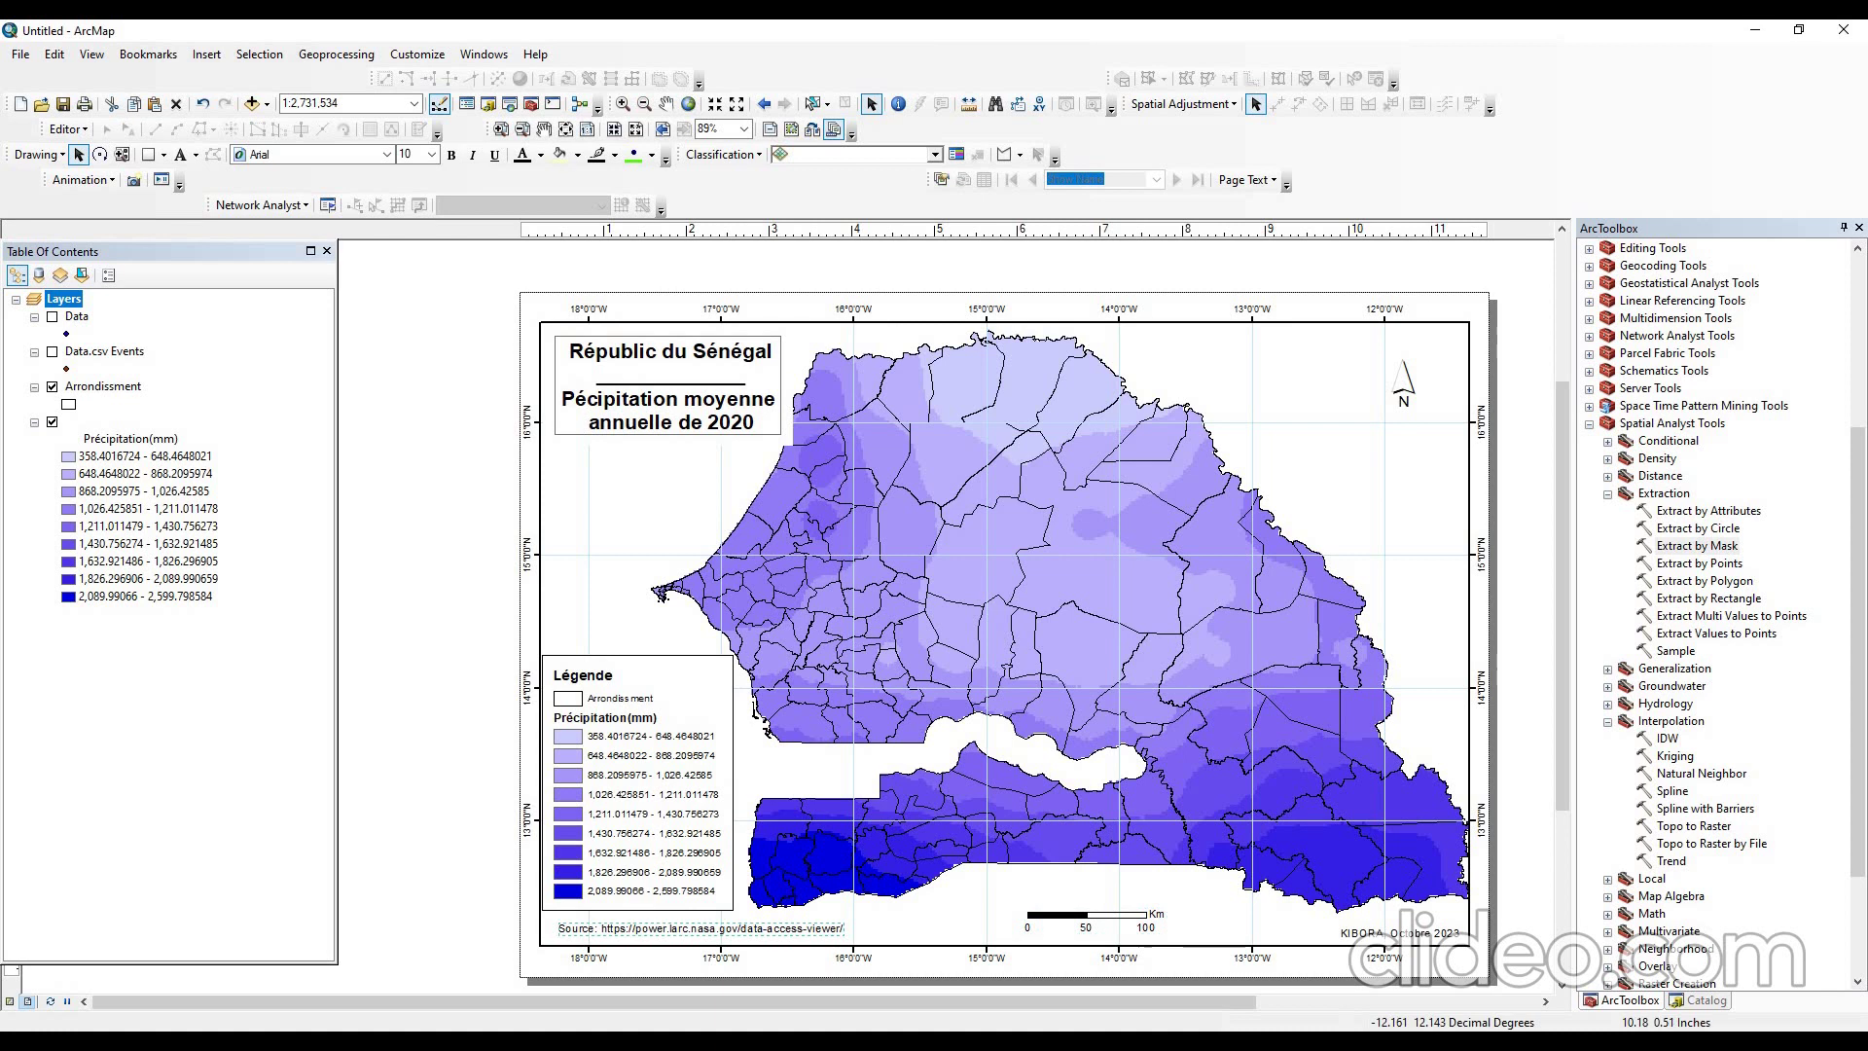
left_click(1399, 932)
left_click(1403, 387)
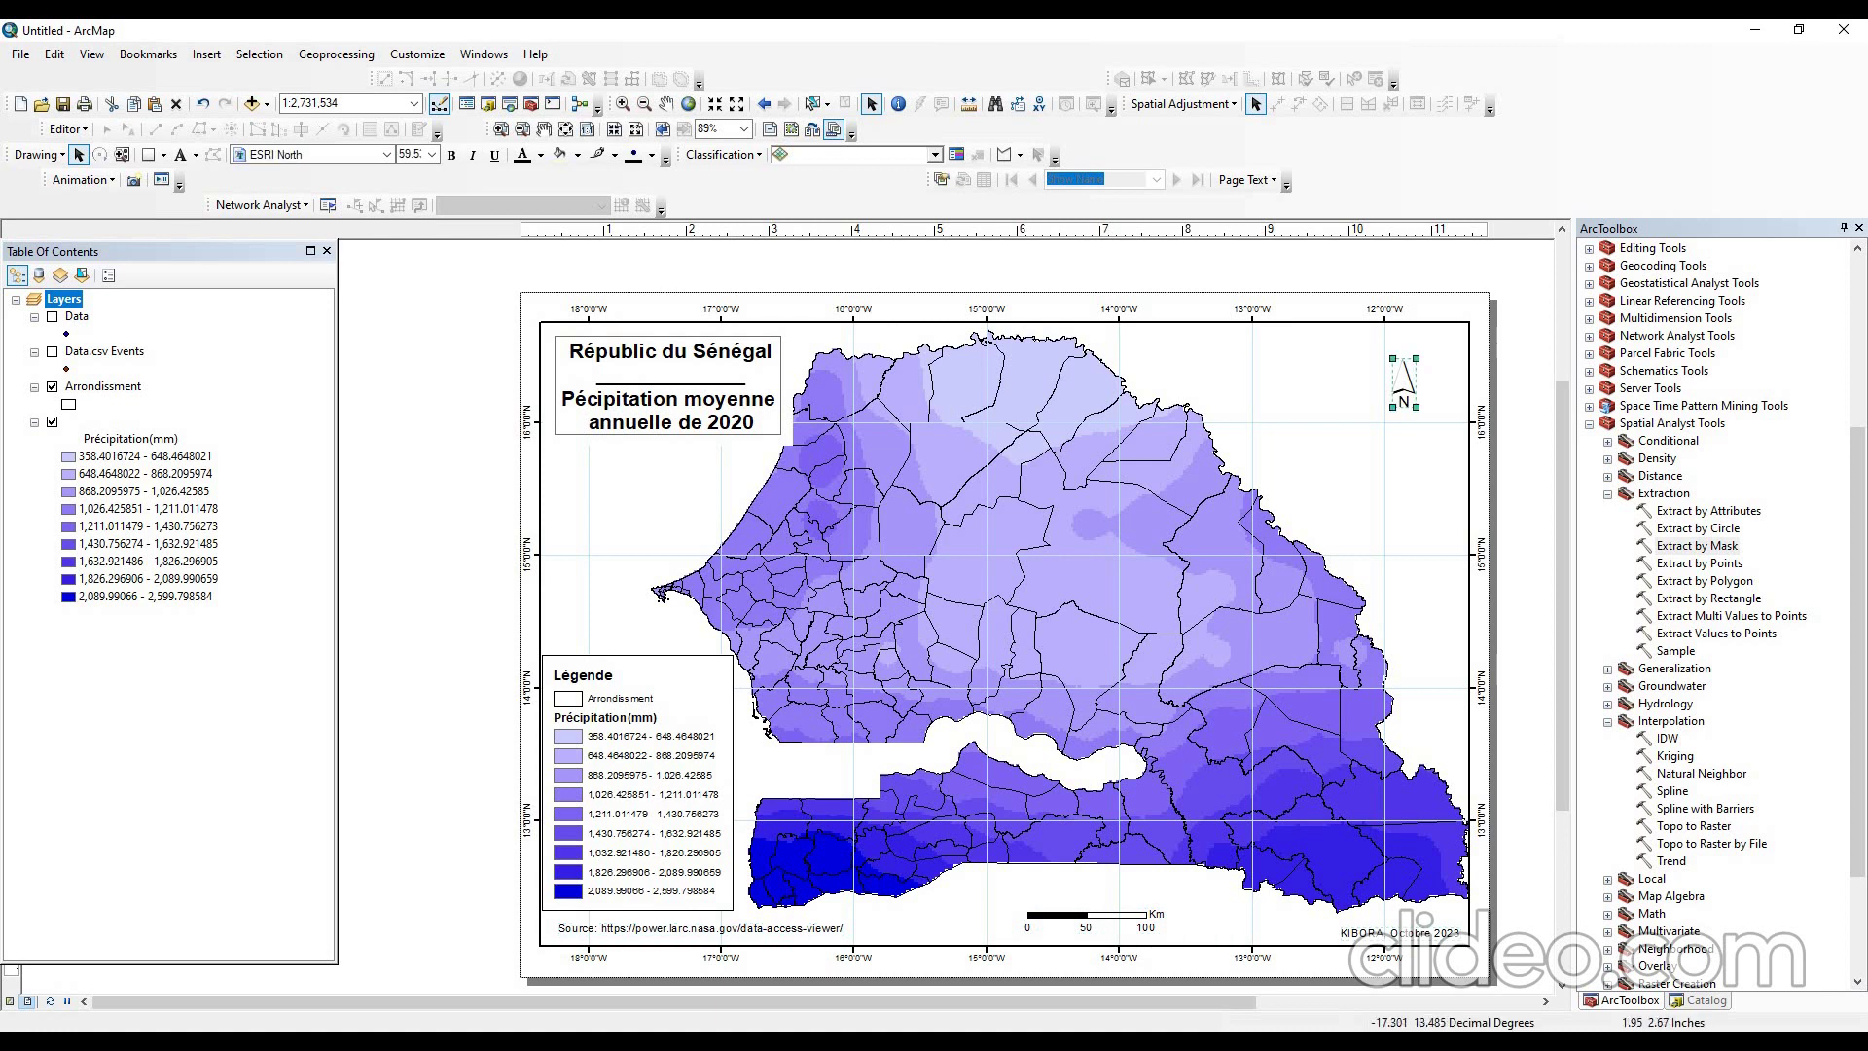
left_click(637, 782)
left_click(668, 384)
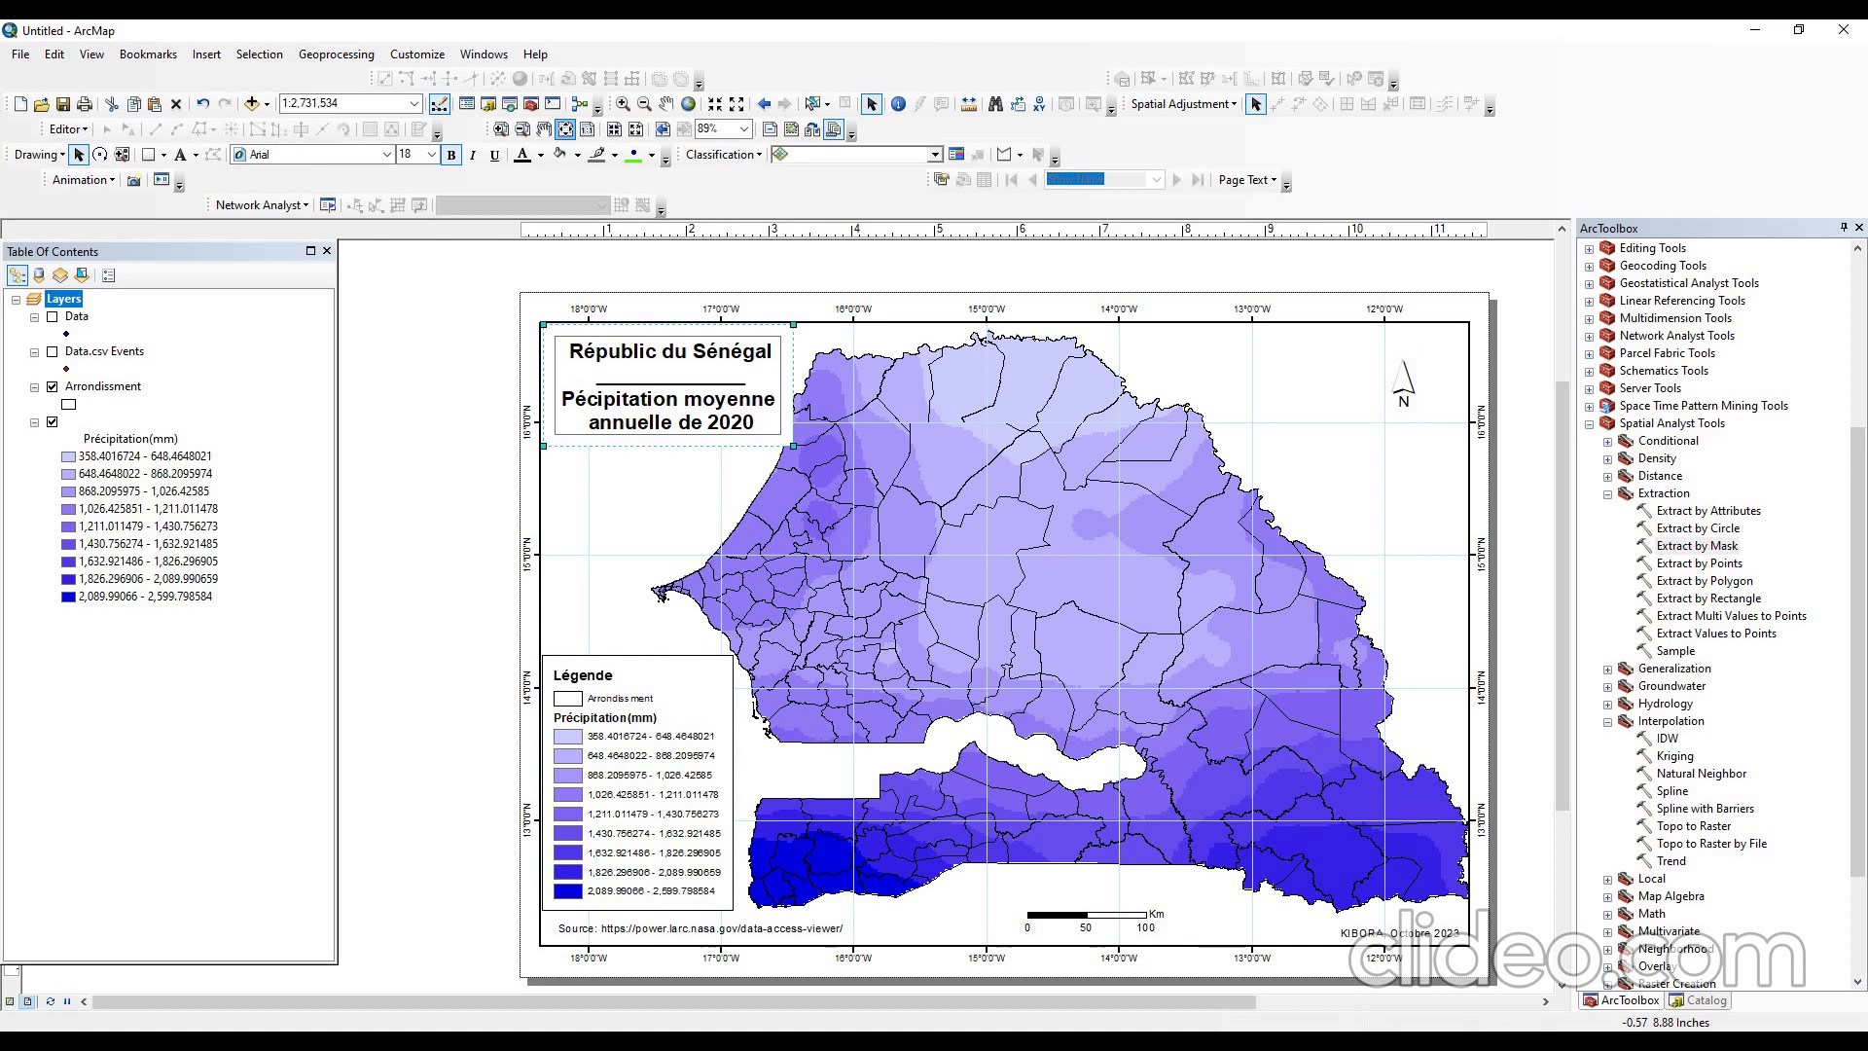
left_click(565, 128)
left_click(544, 129)
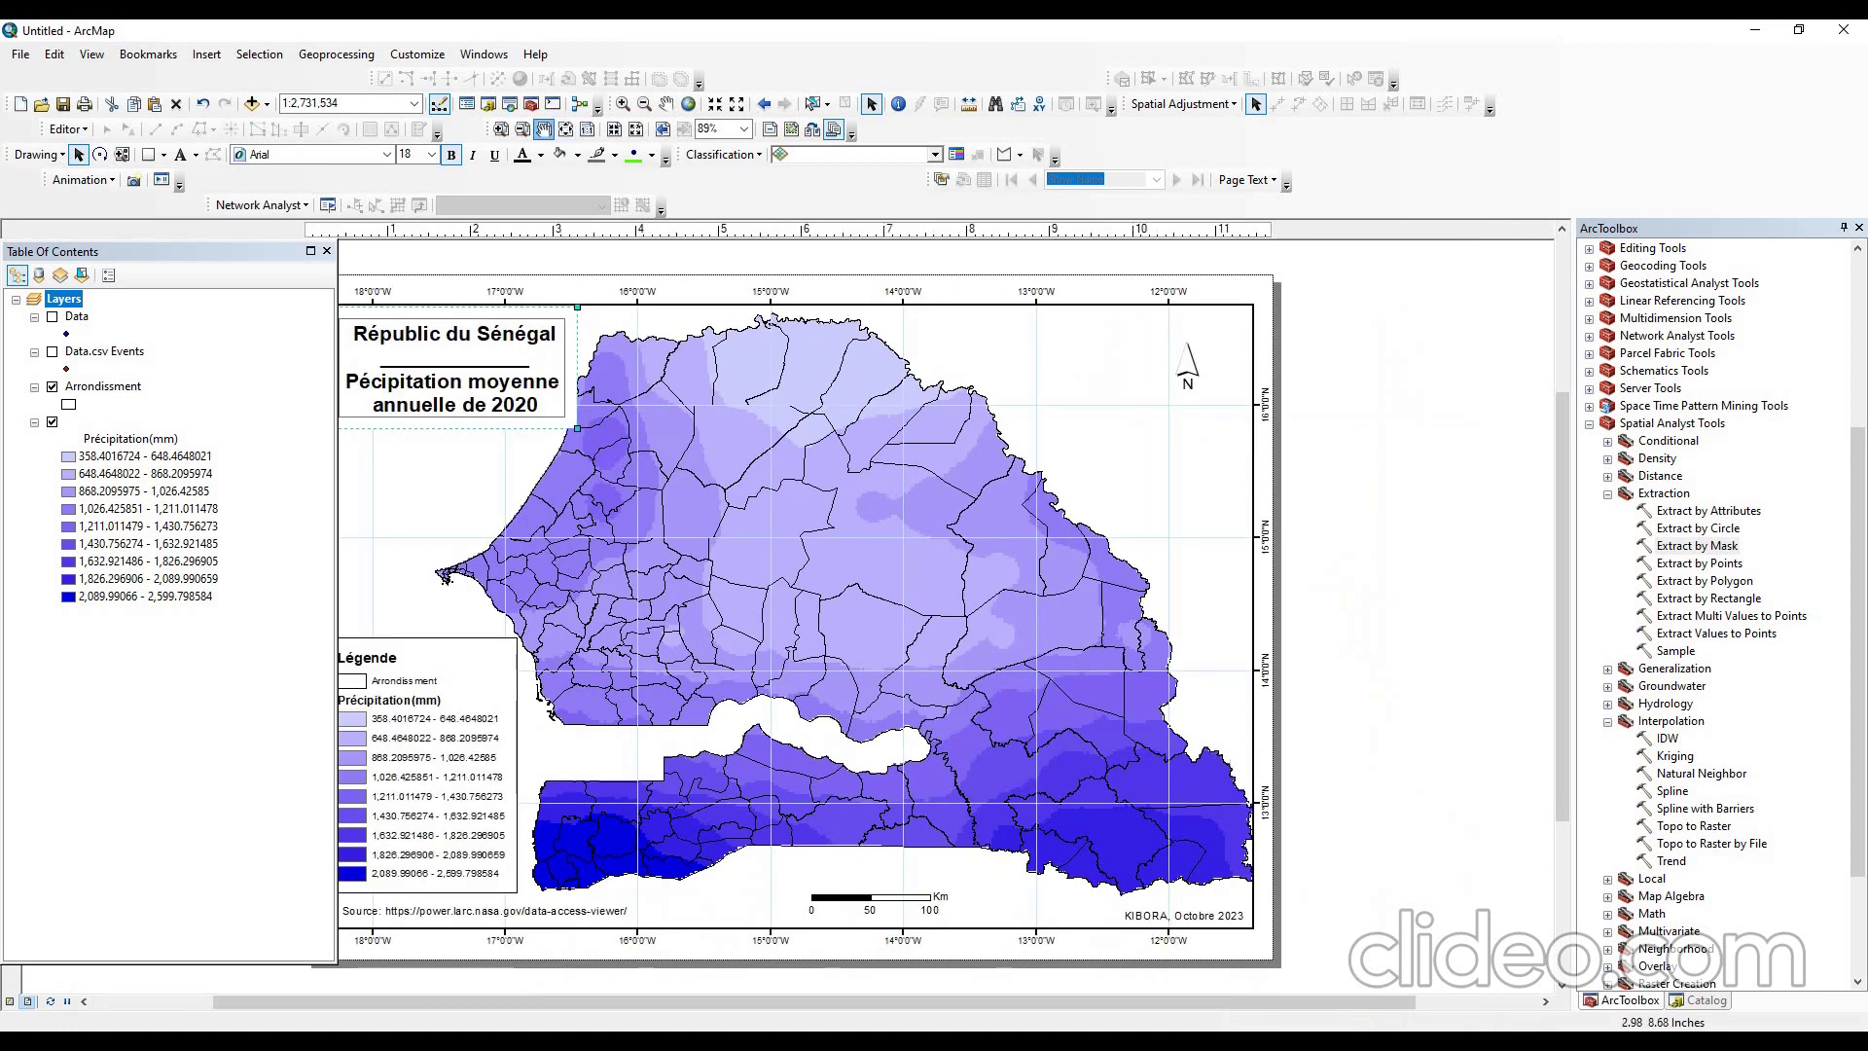
left_click_drag(786, 529, 1044, 522)
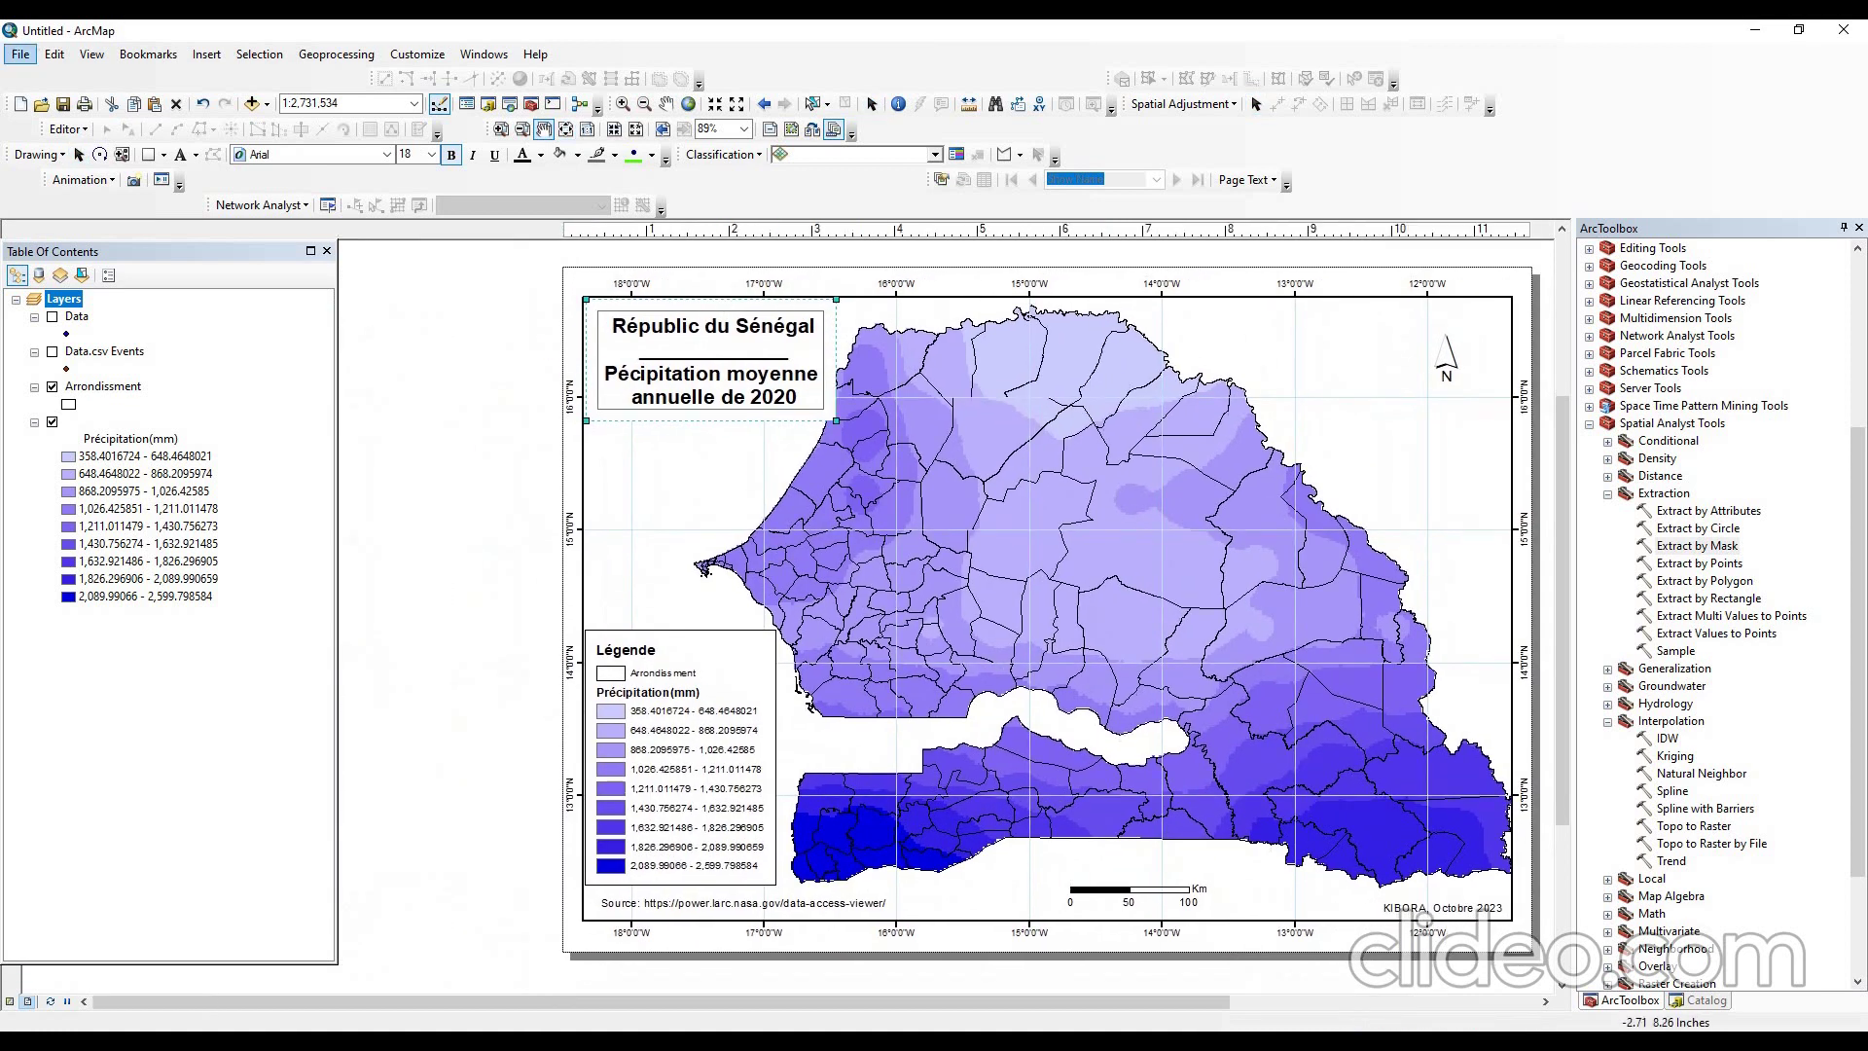
- Start a map export and choose the Climat folder inside formation_youtube as the destination
left_click(20, 54)
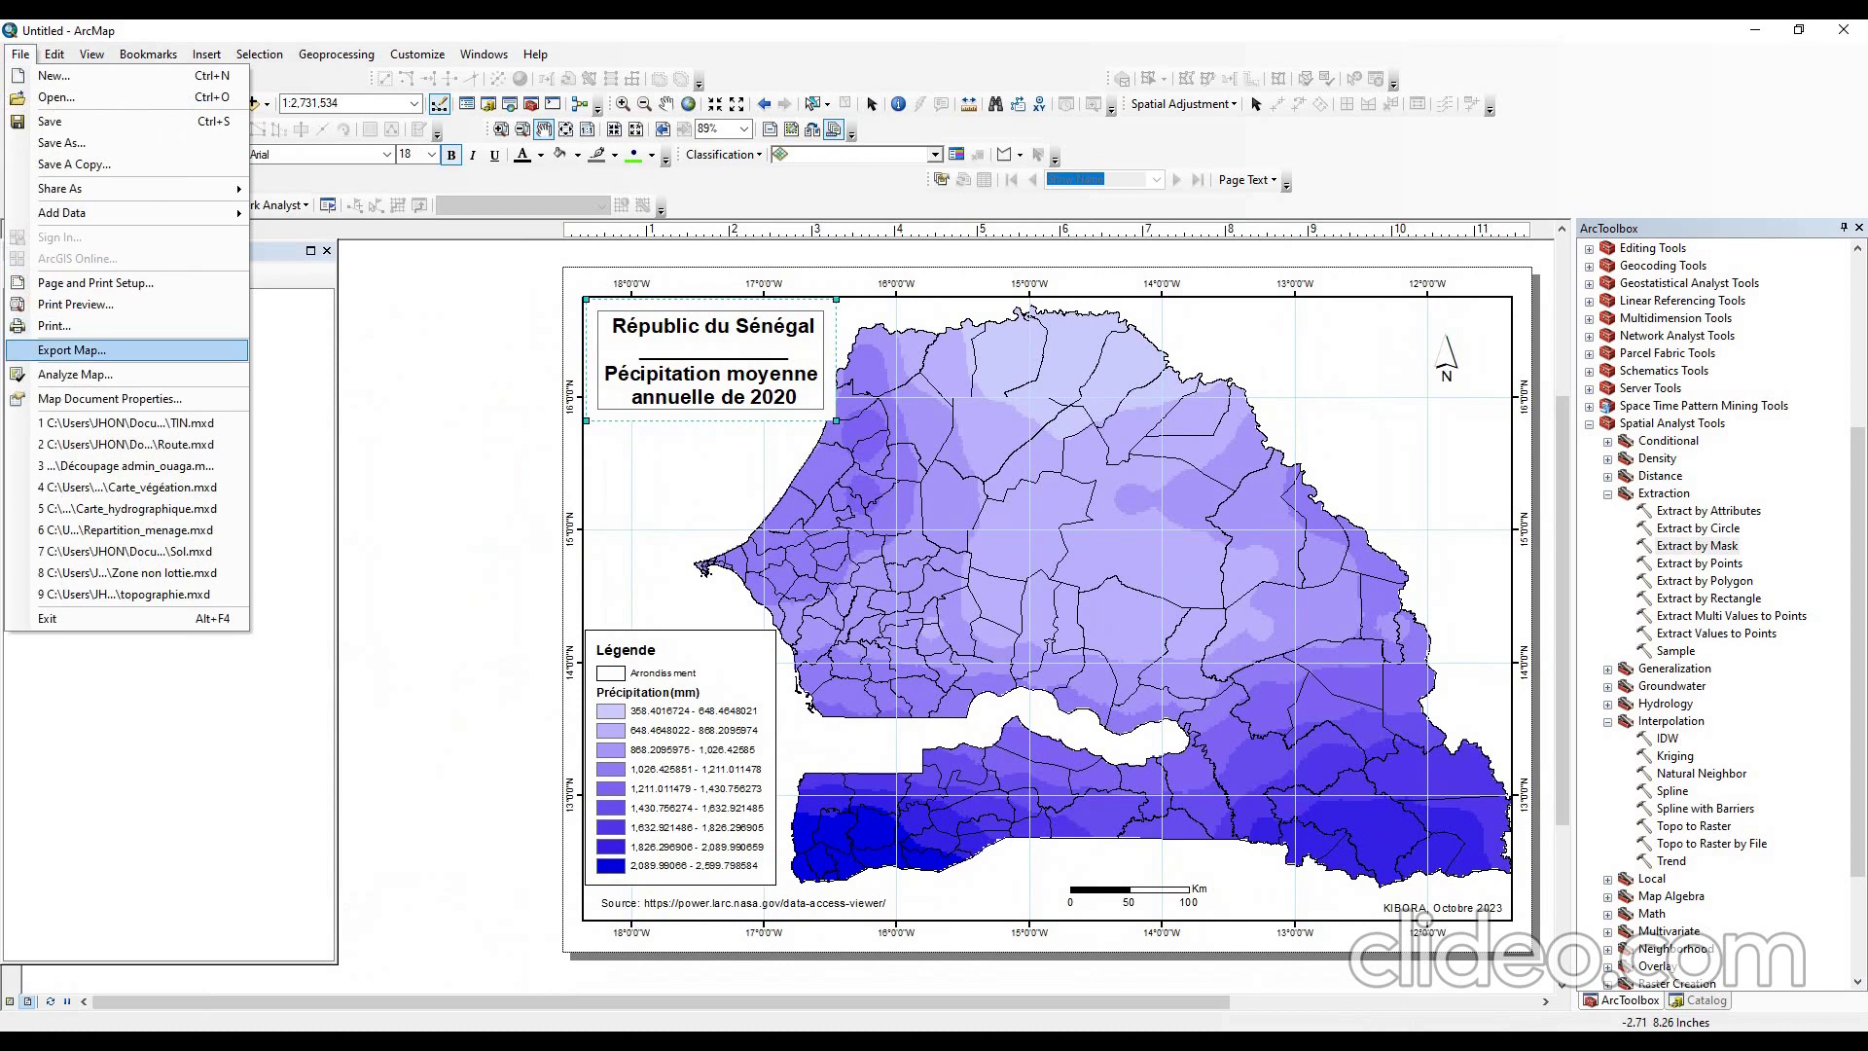
left_click(70, 350)
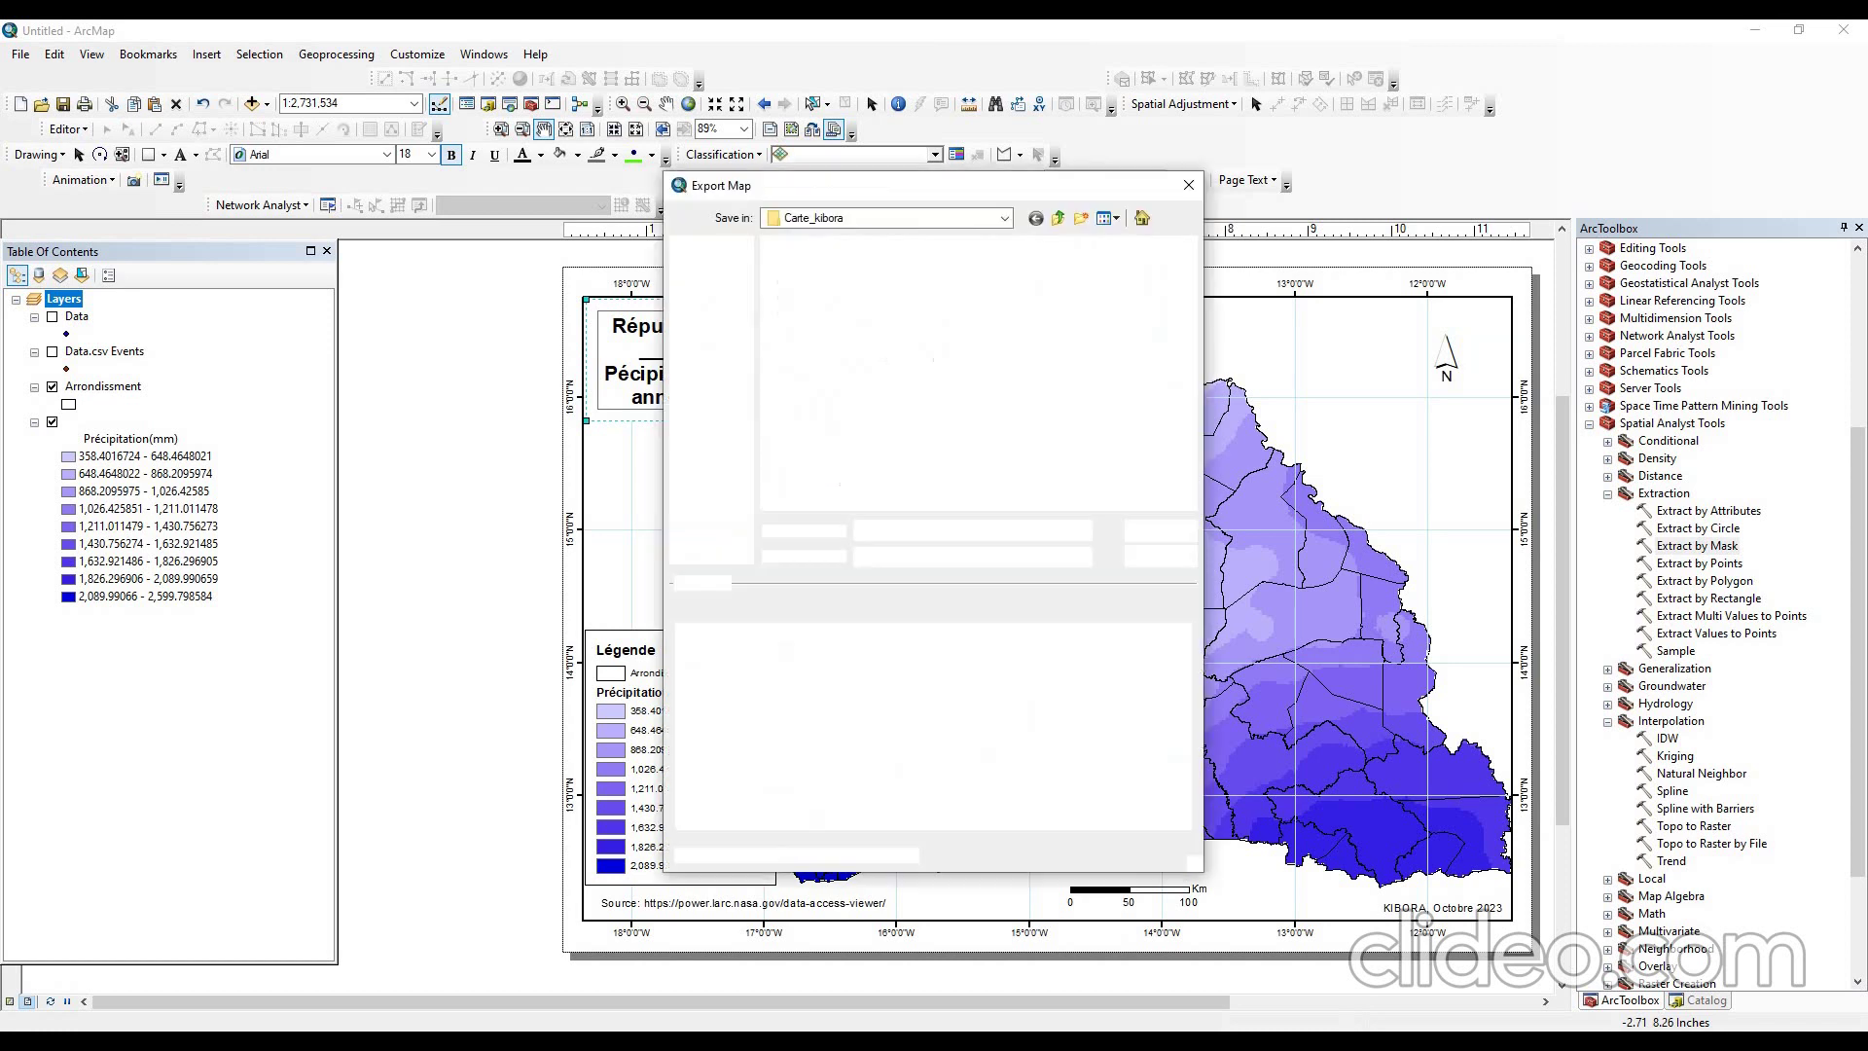
left_click(711, 323)
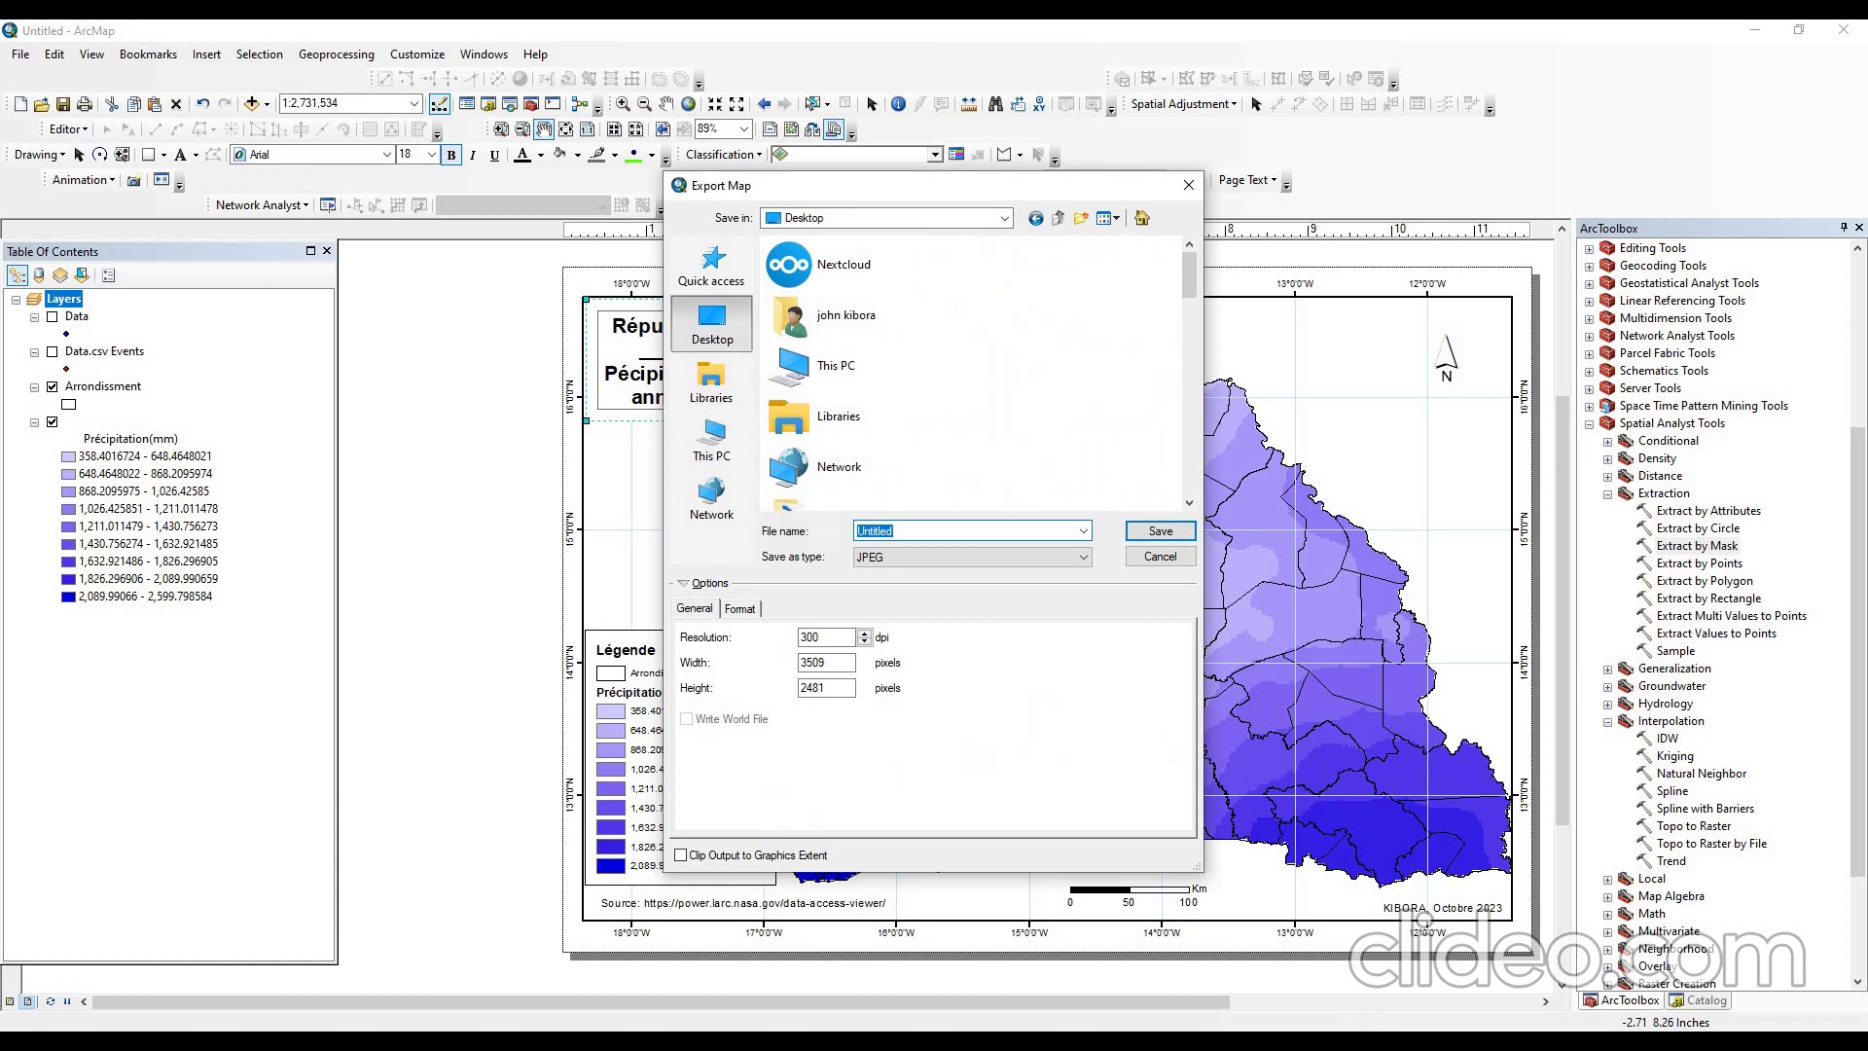
scroll(869, 468, "down", 3)
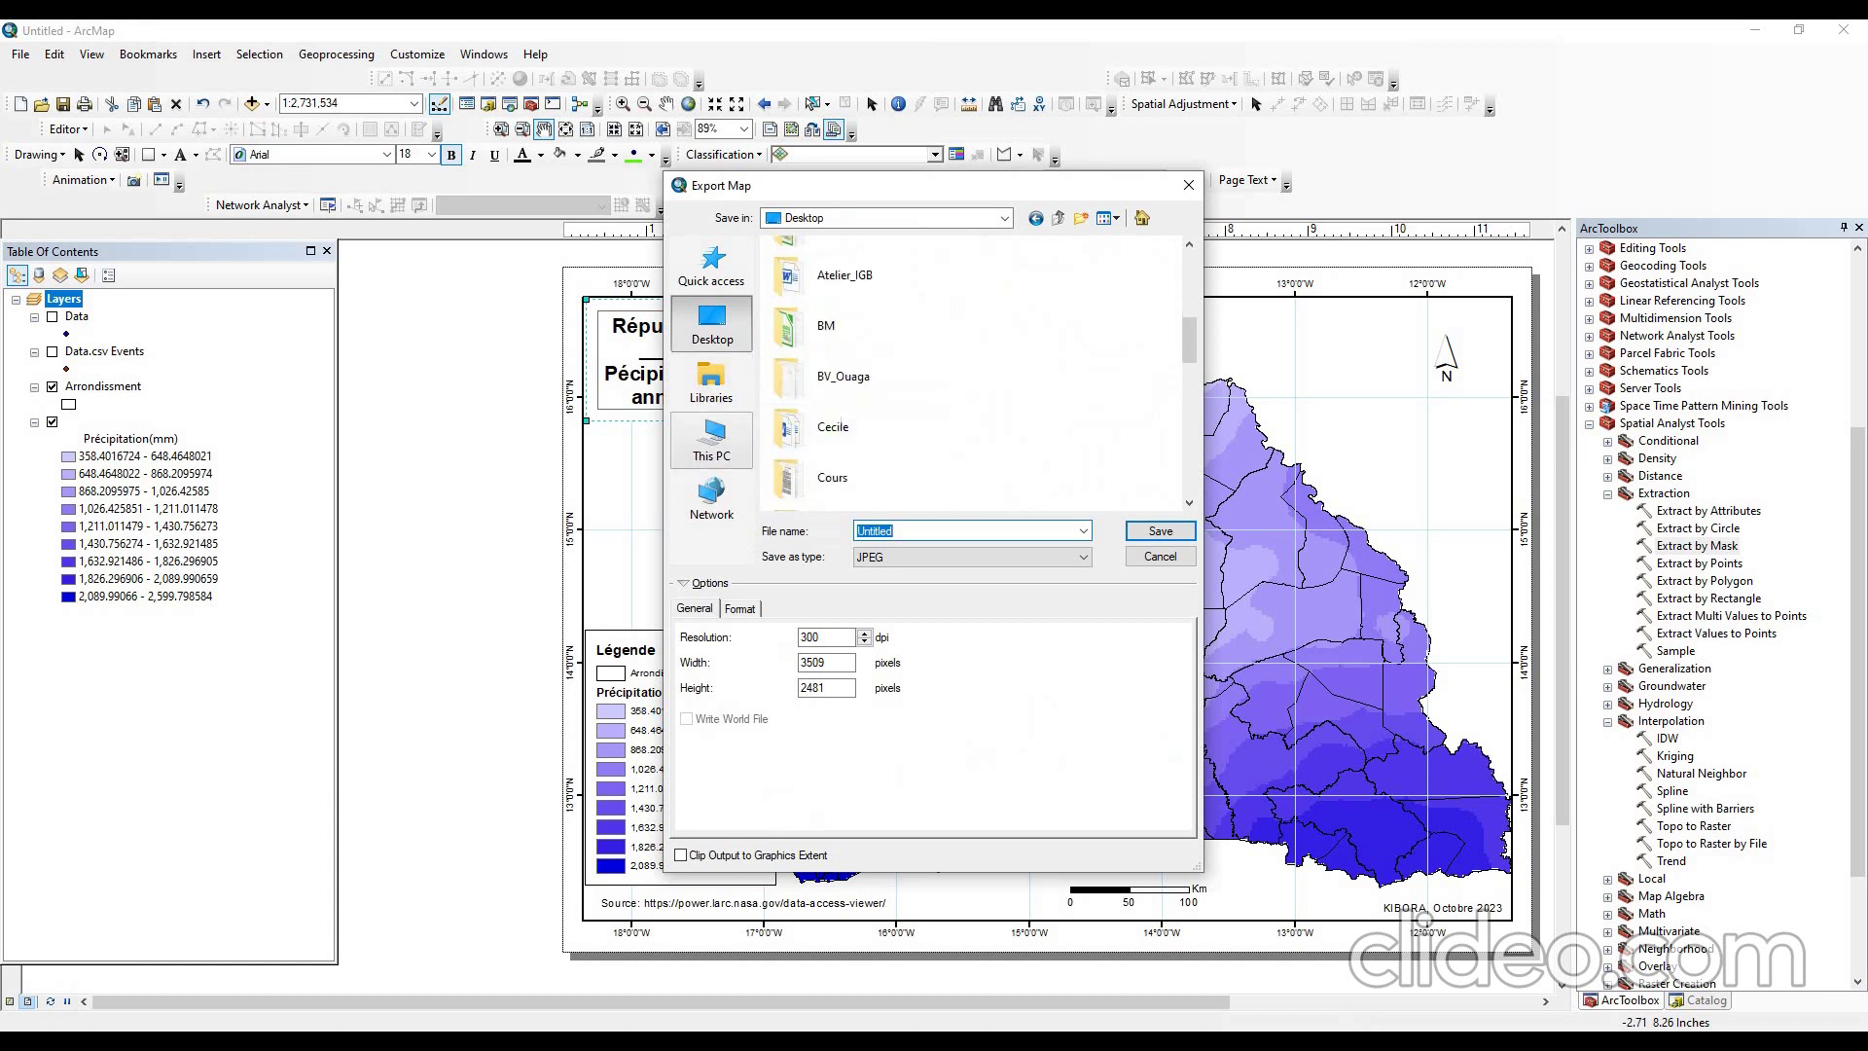
left_click(711, 381)
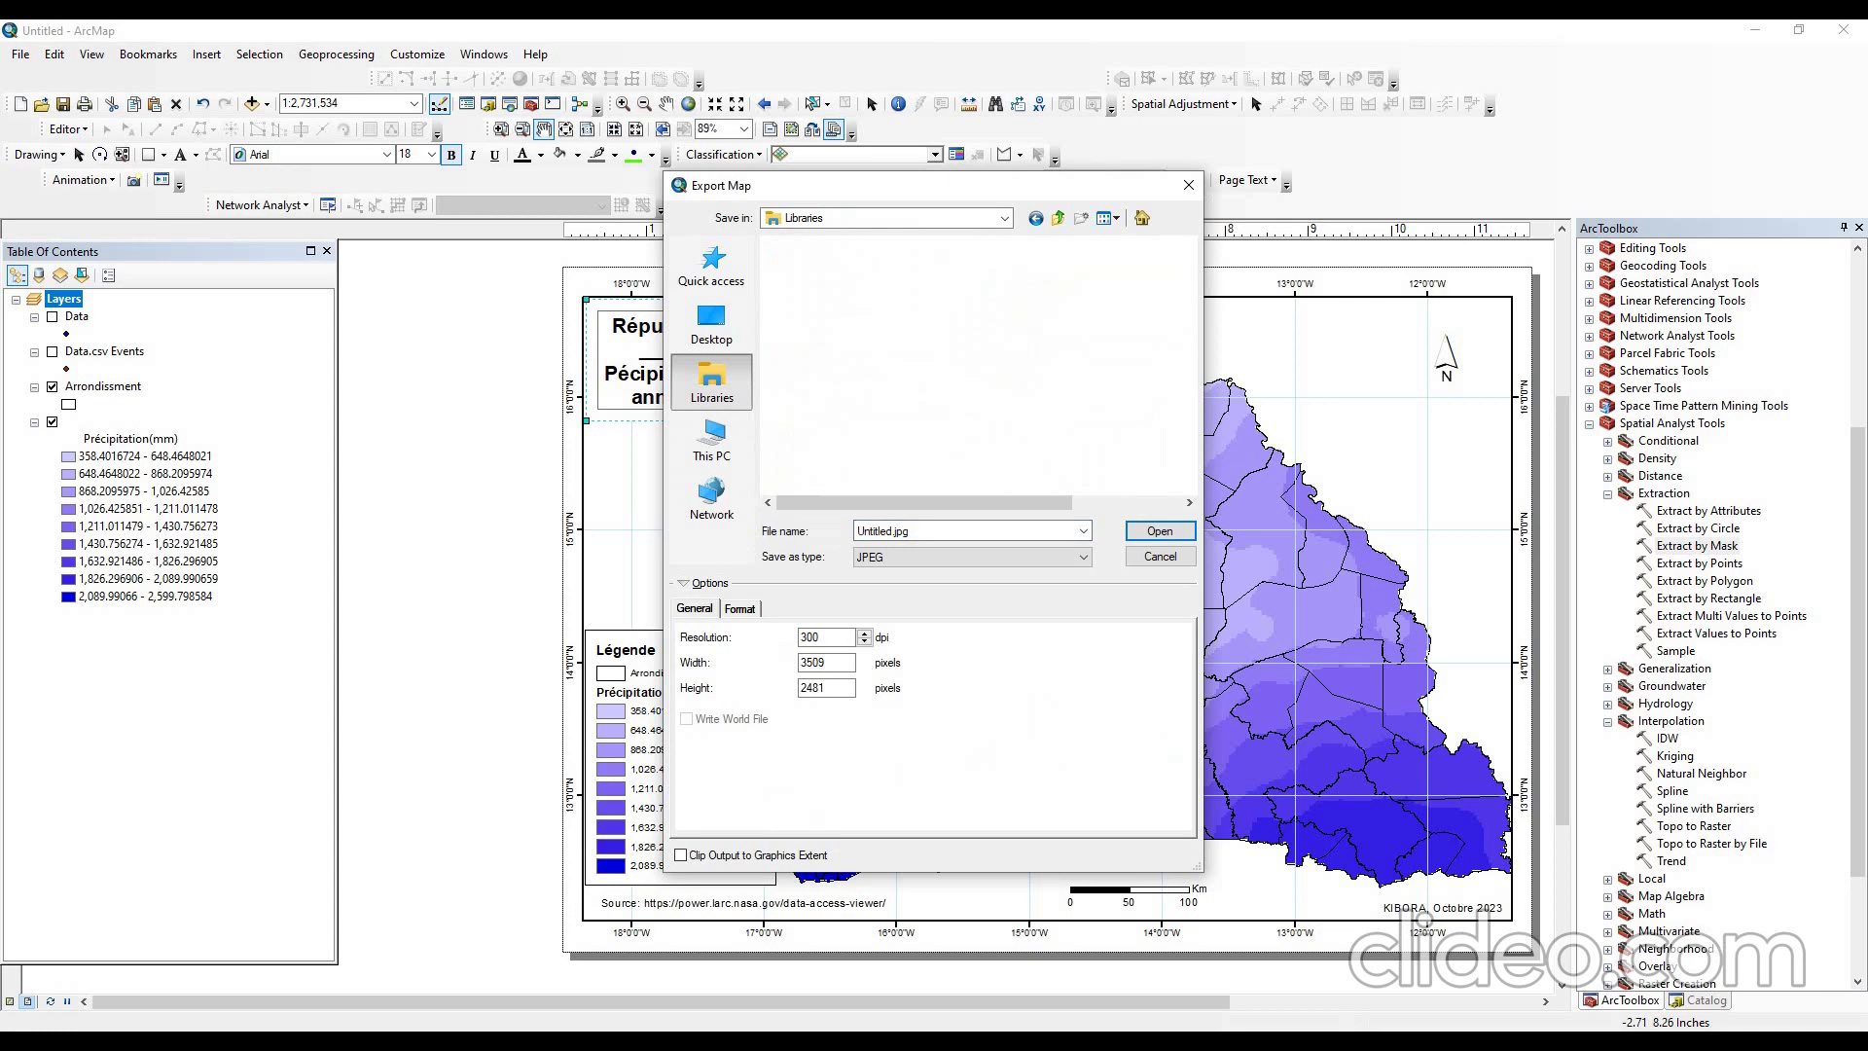
double_click(1063, 265)
double_click(834, 288)
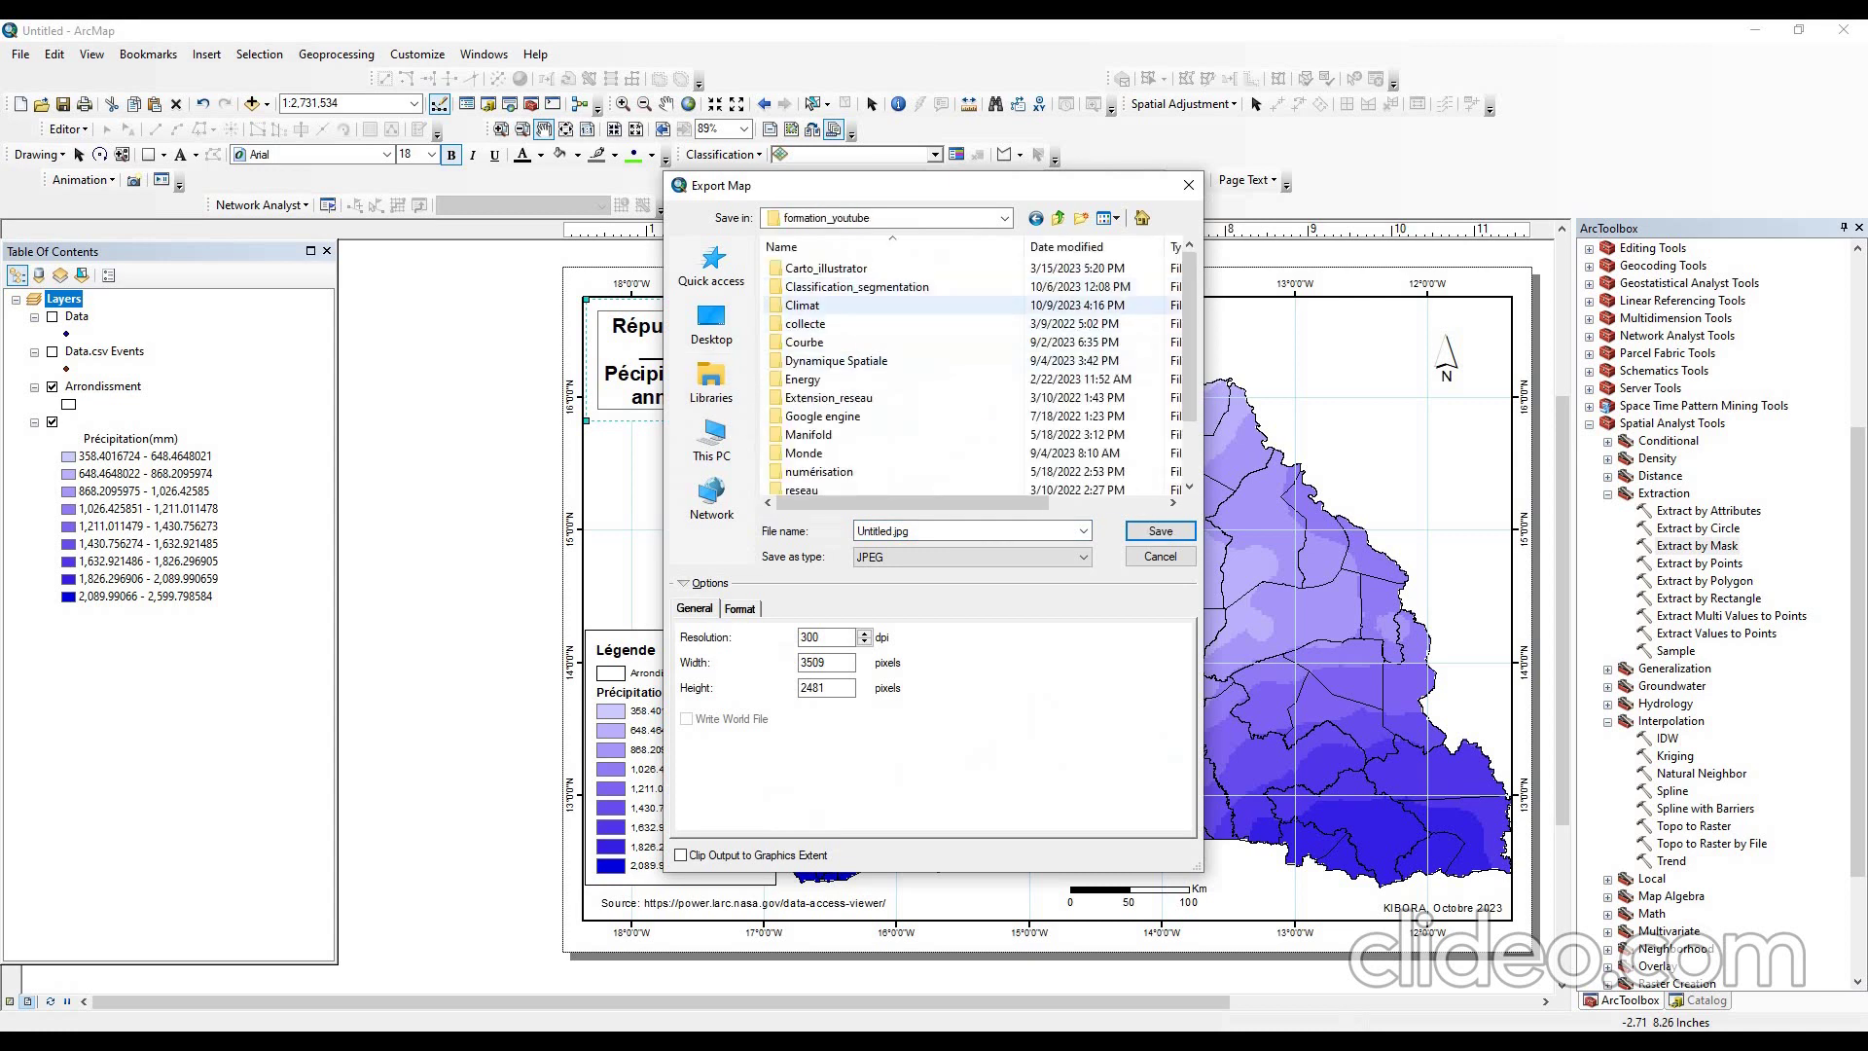
double_click(803, 305)
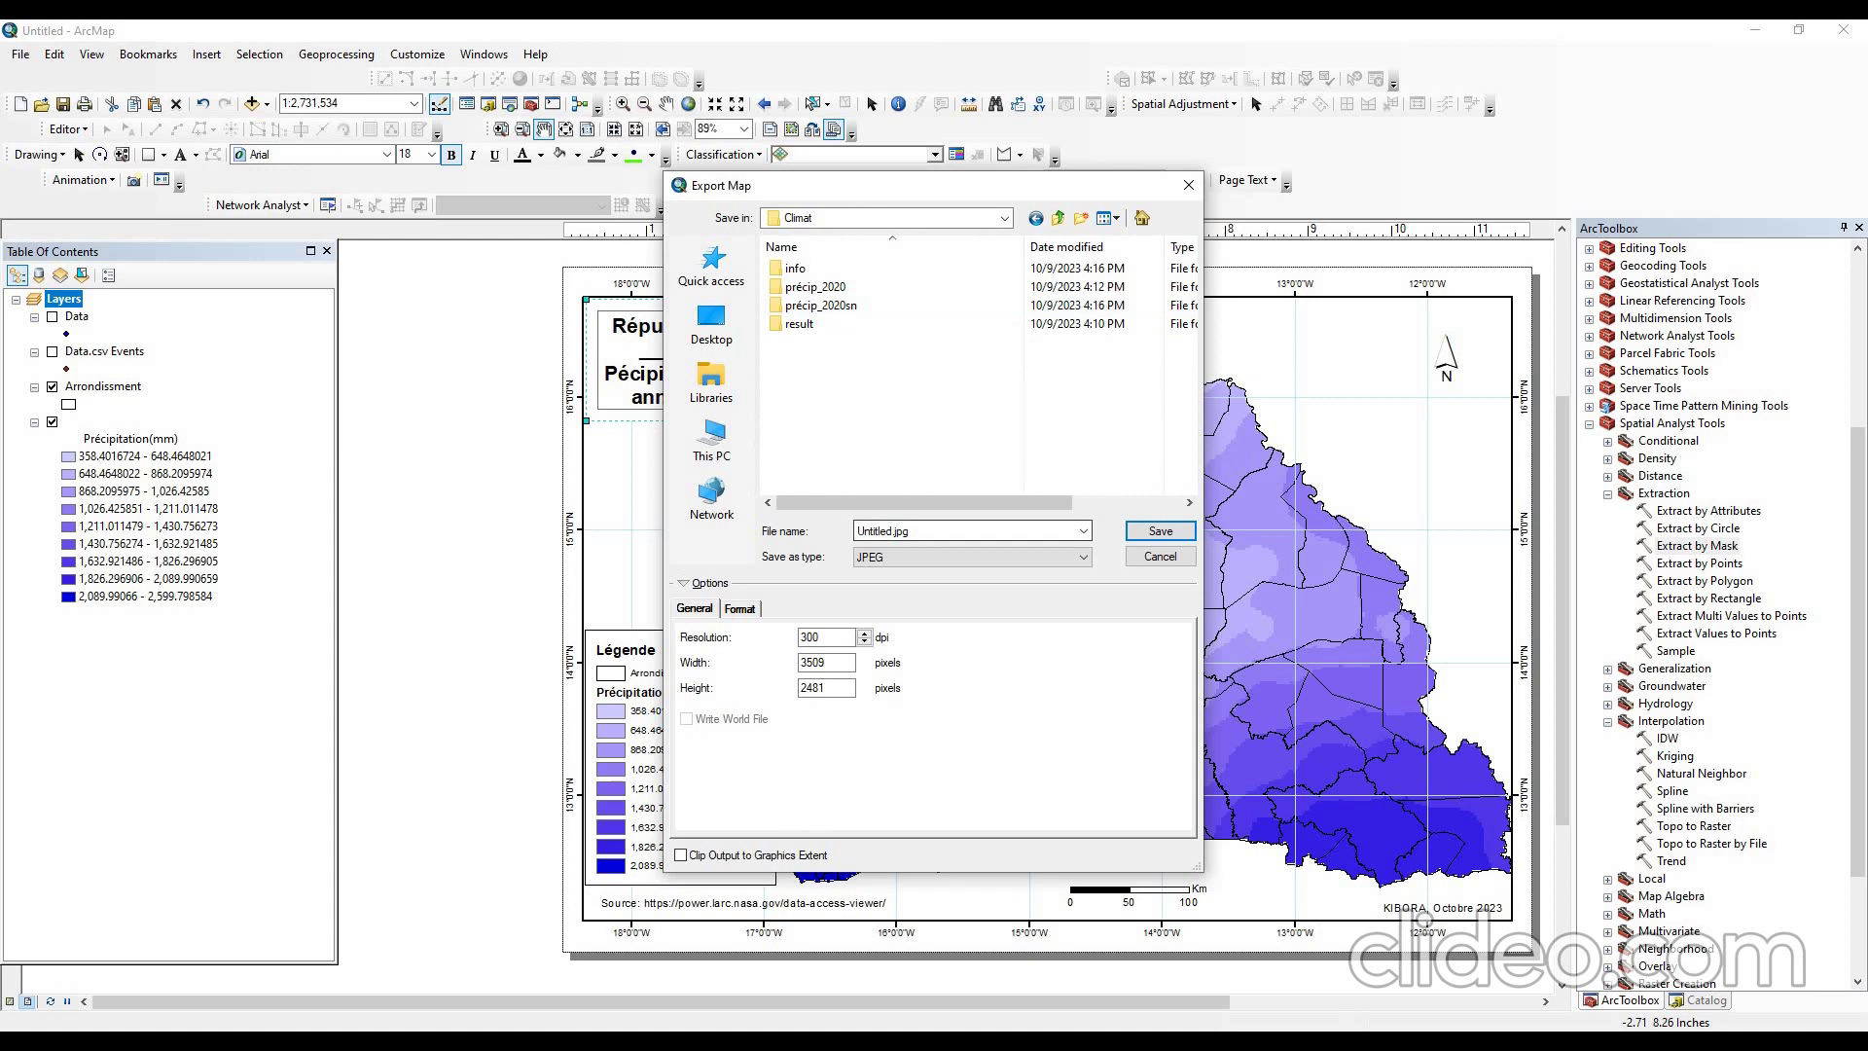
- Name the export Carte_senegal and save it as a JPEG at 300 dpi
left_click(882, 530)
type("CA")
double_click(816, 637)
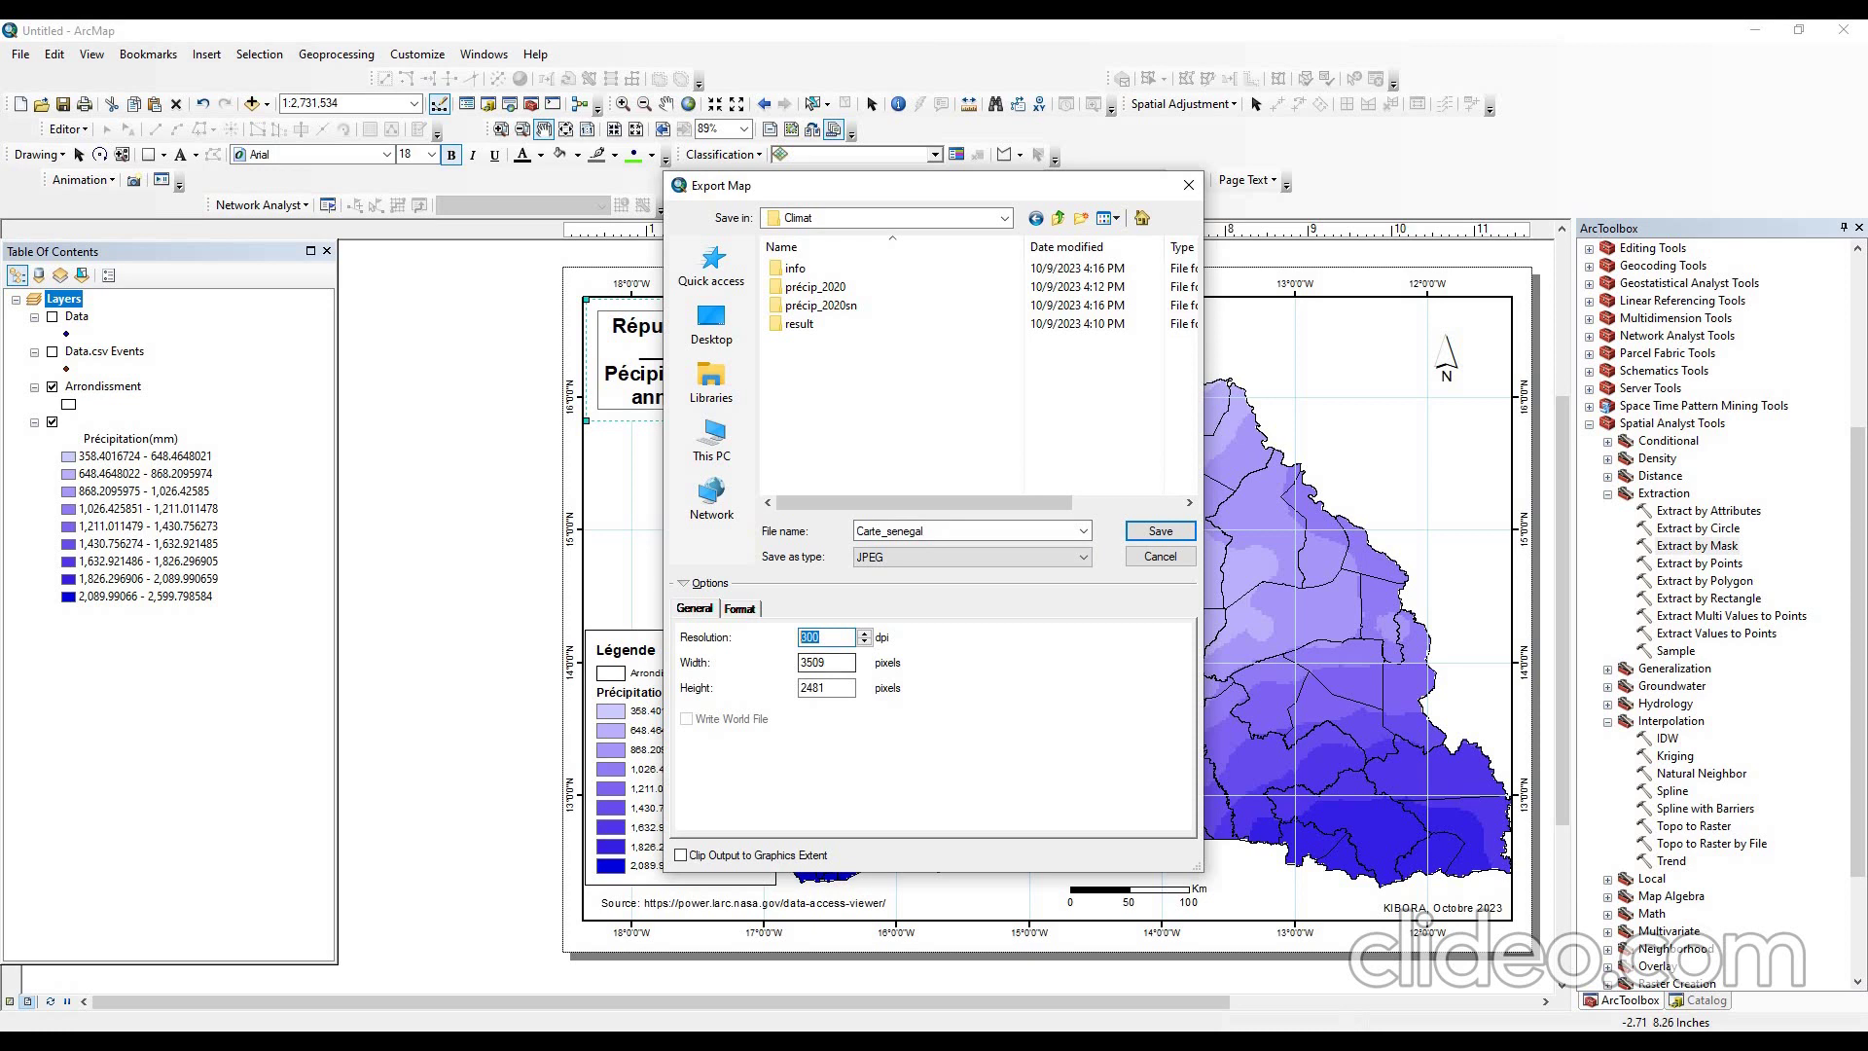
key("Return")
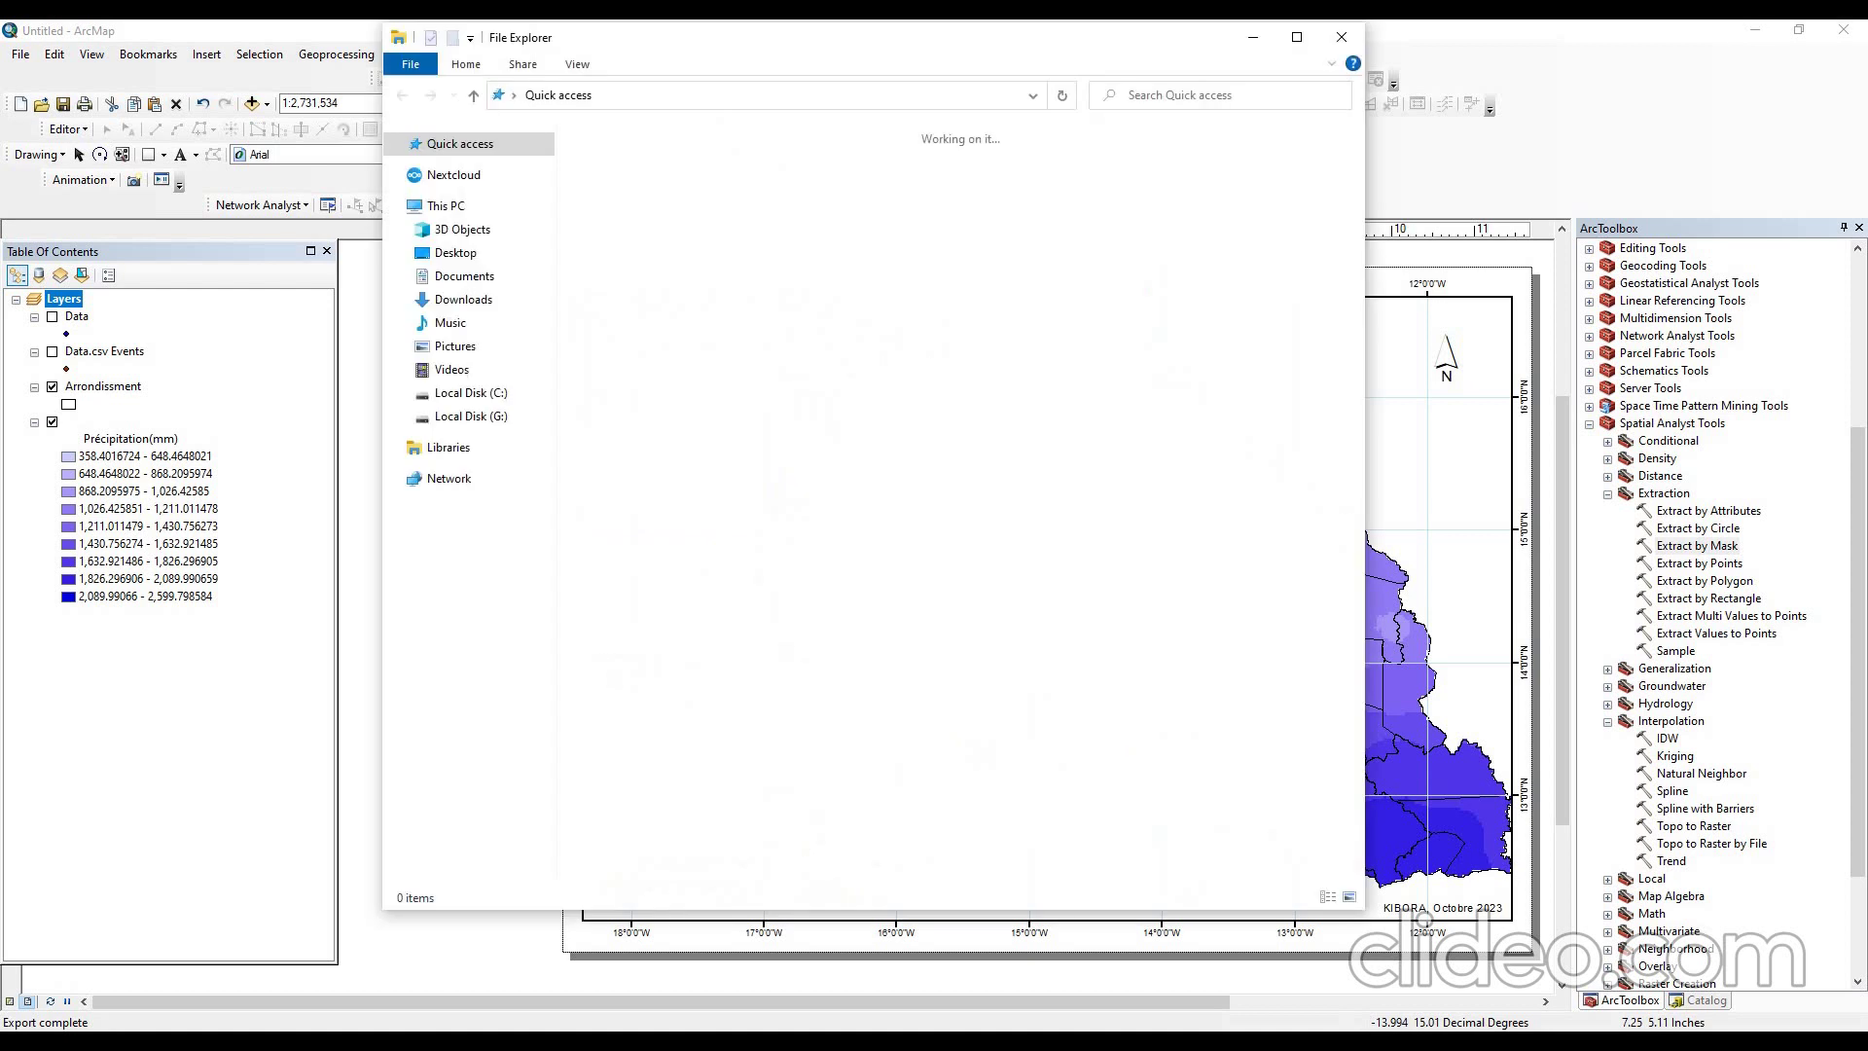
- Select the exported Carte_senegal image in File Explorer's recent files and open the system search
left_click(659, 397)
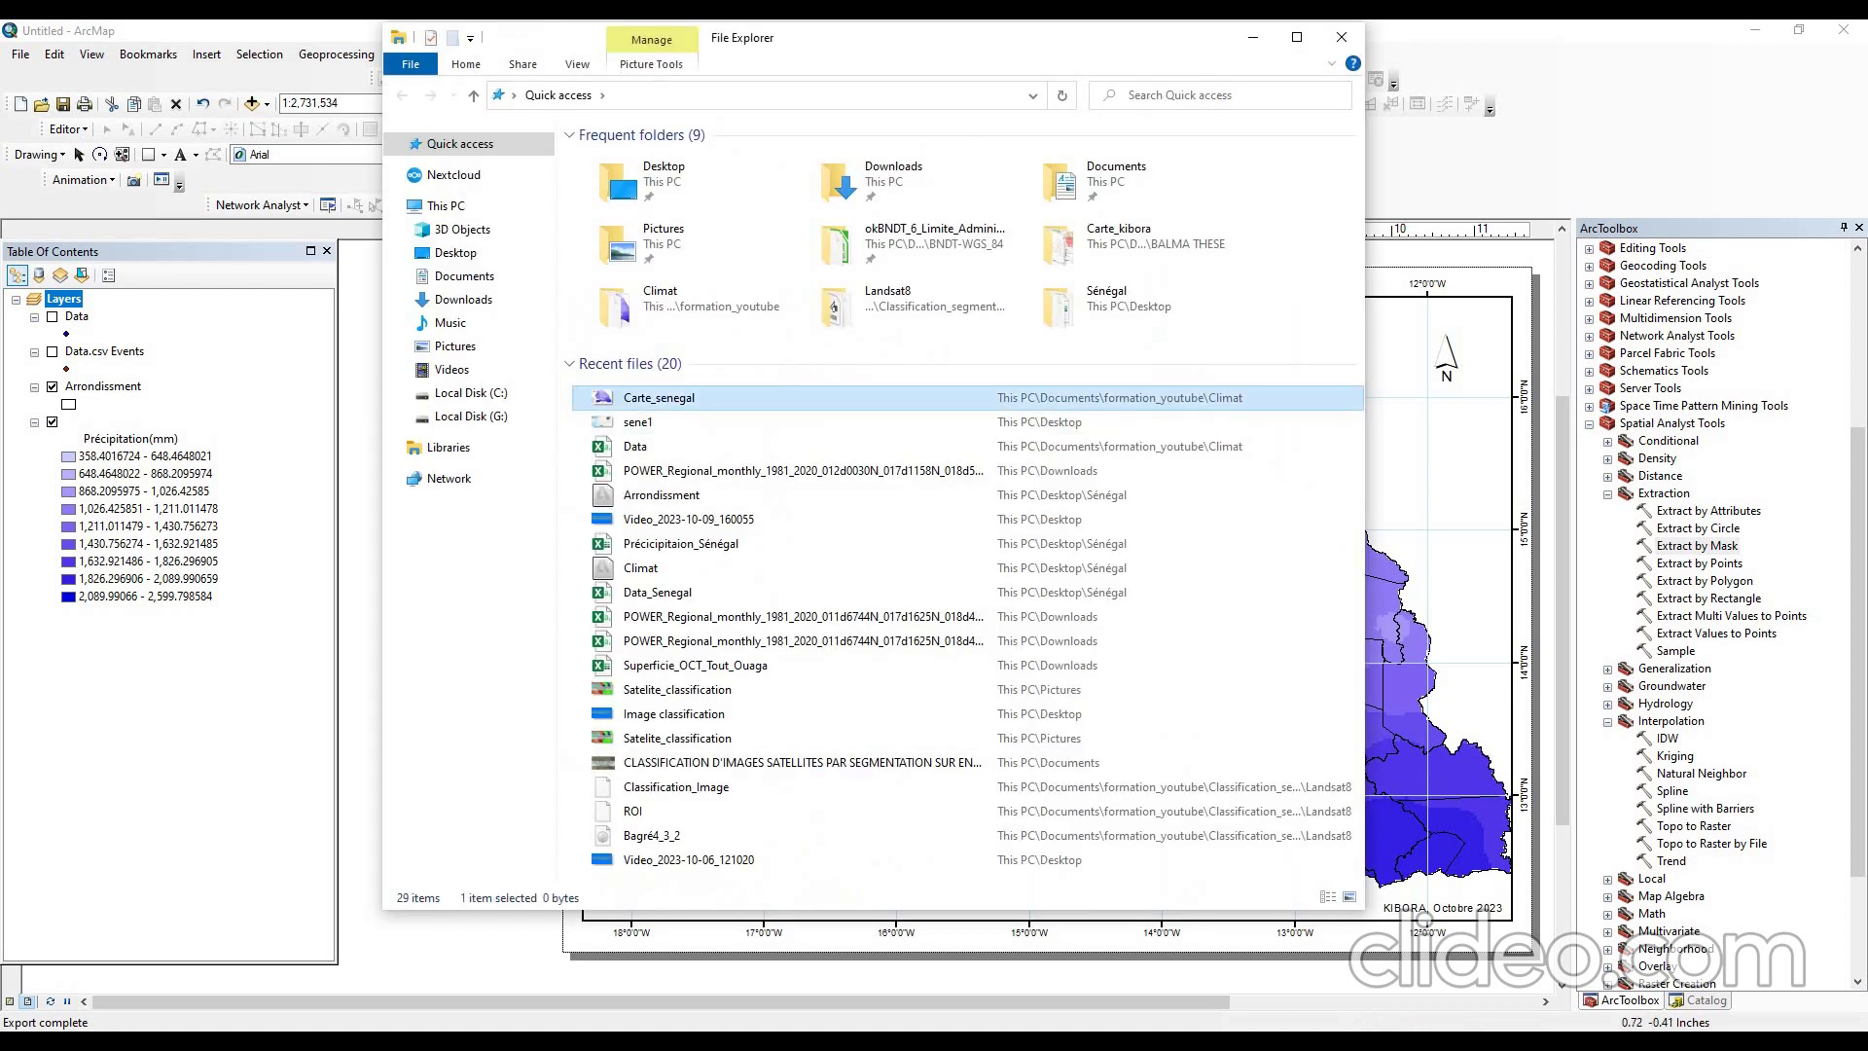
key("super")
type("word")
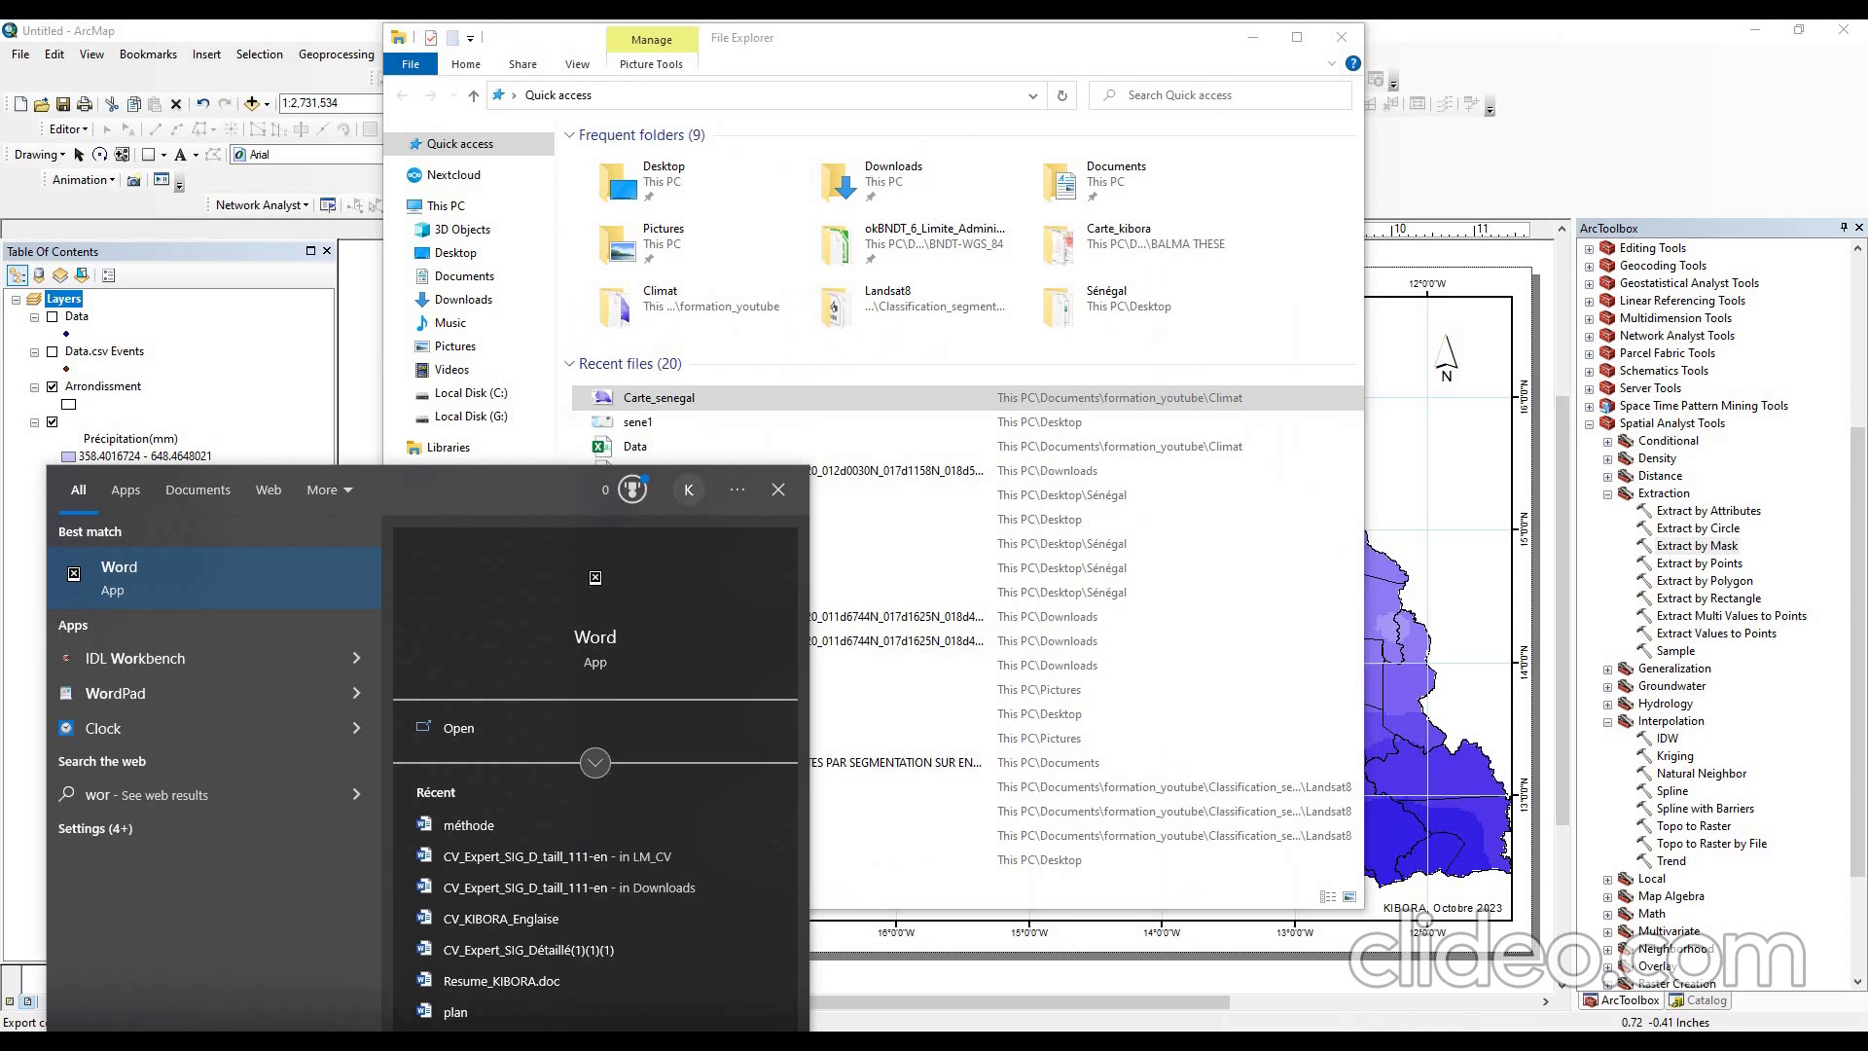
key("BackSpace")
key("BackSpace")
key("BackSpace")
key("BackSpace")
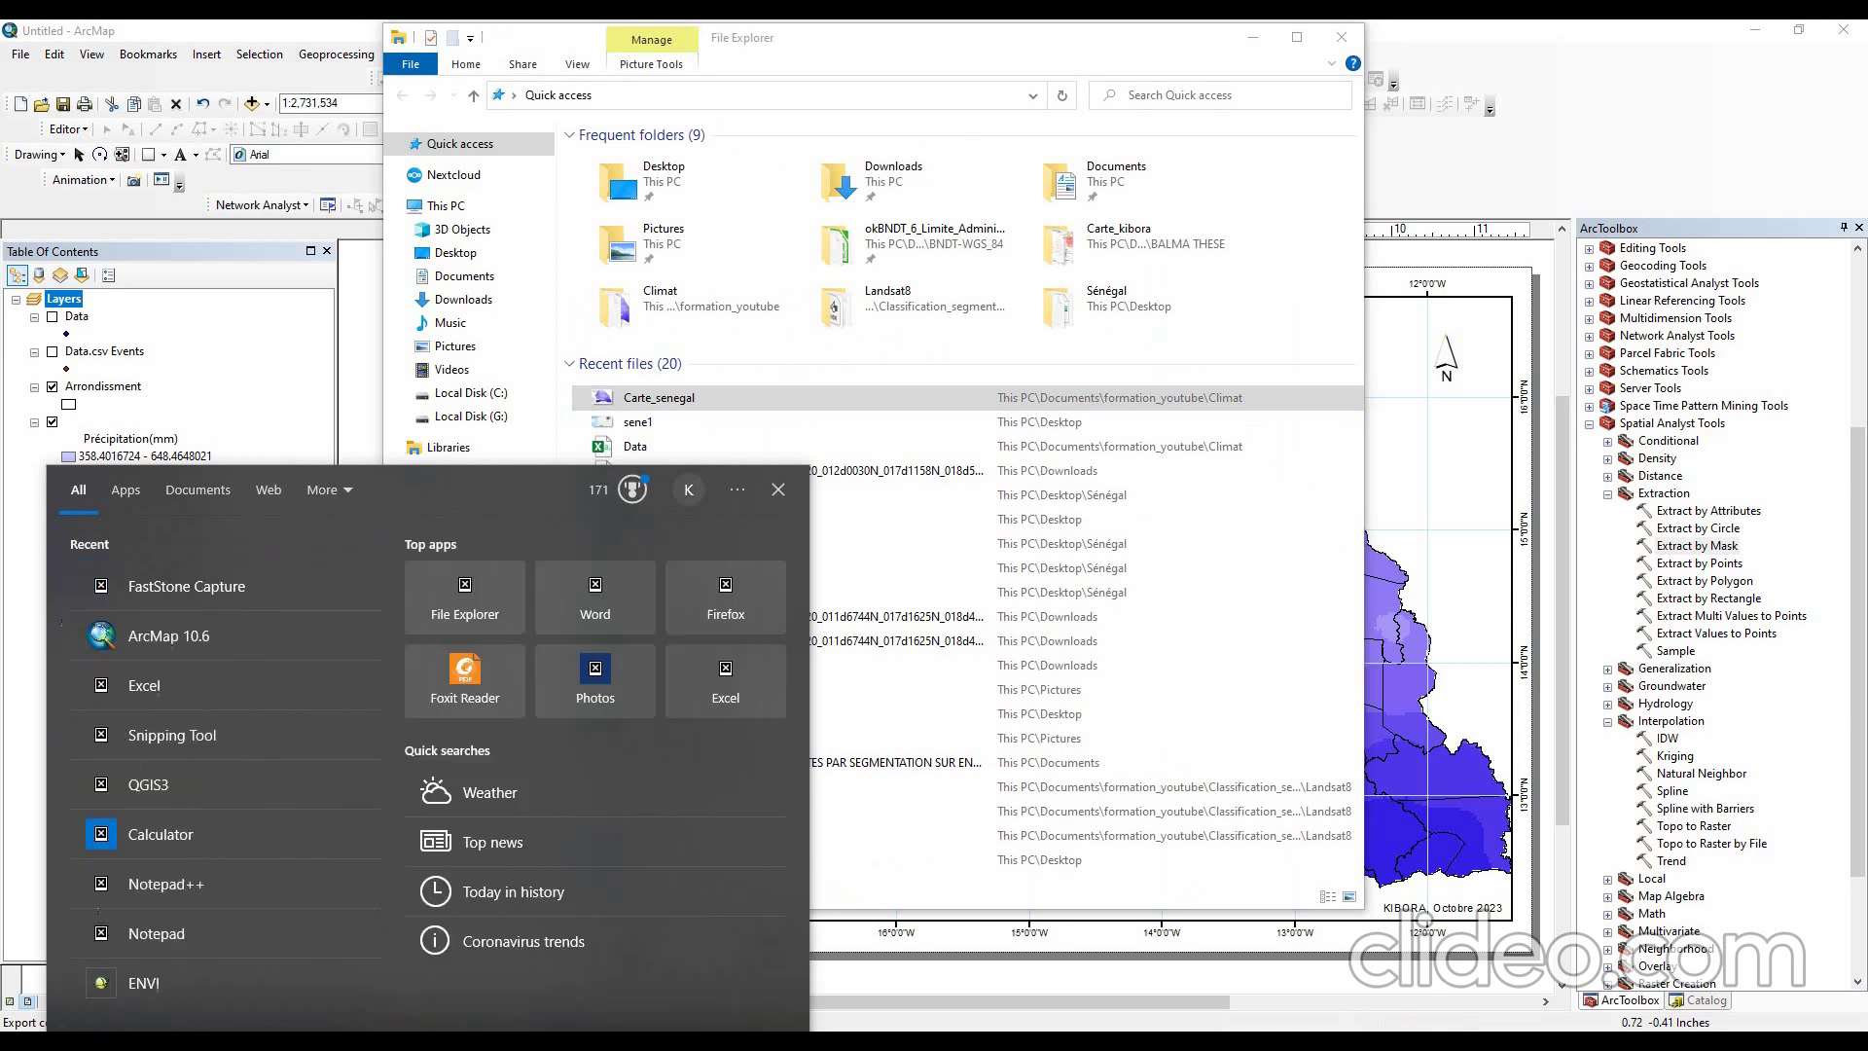
- Launch PowerPoint and create a new blank presentation, minimizing File Explorer
type("power")
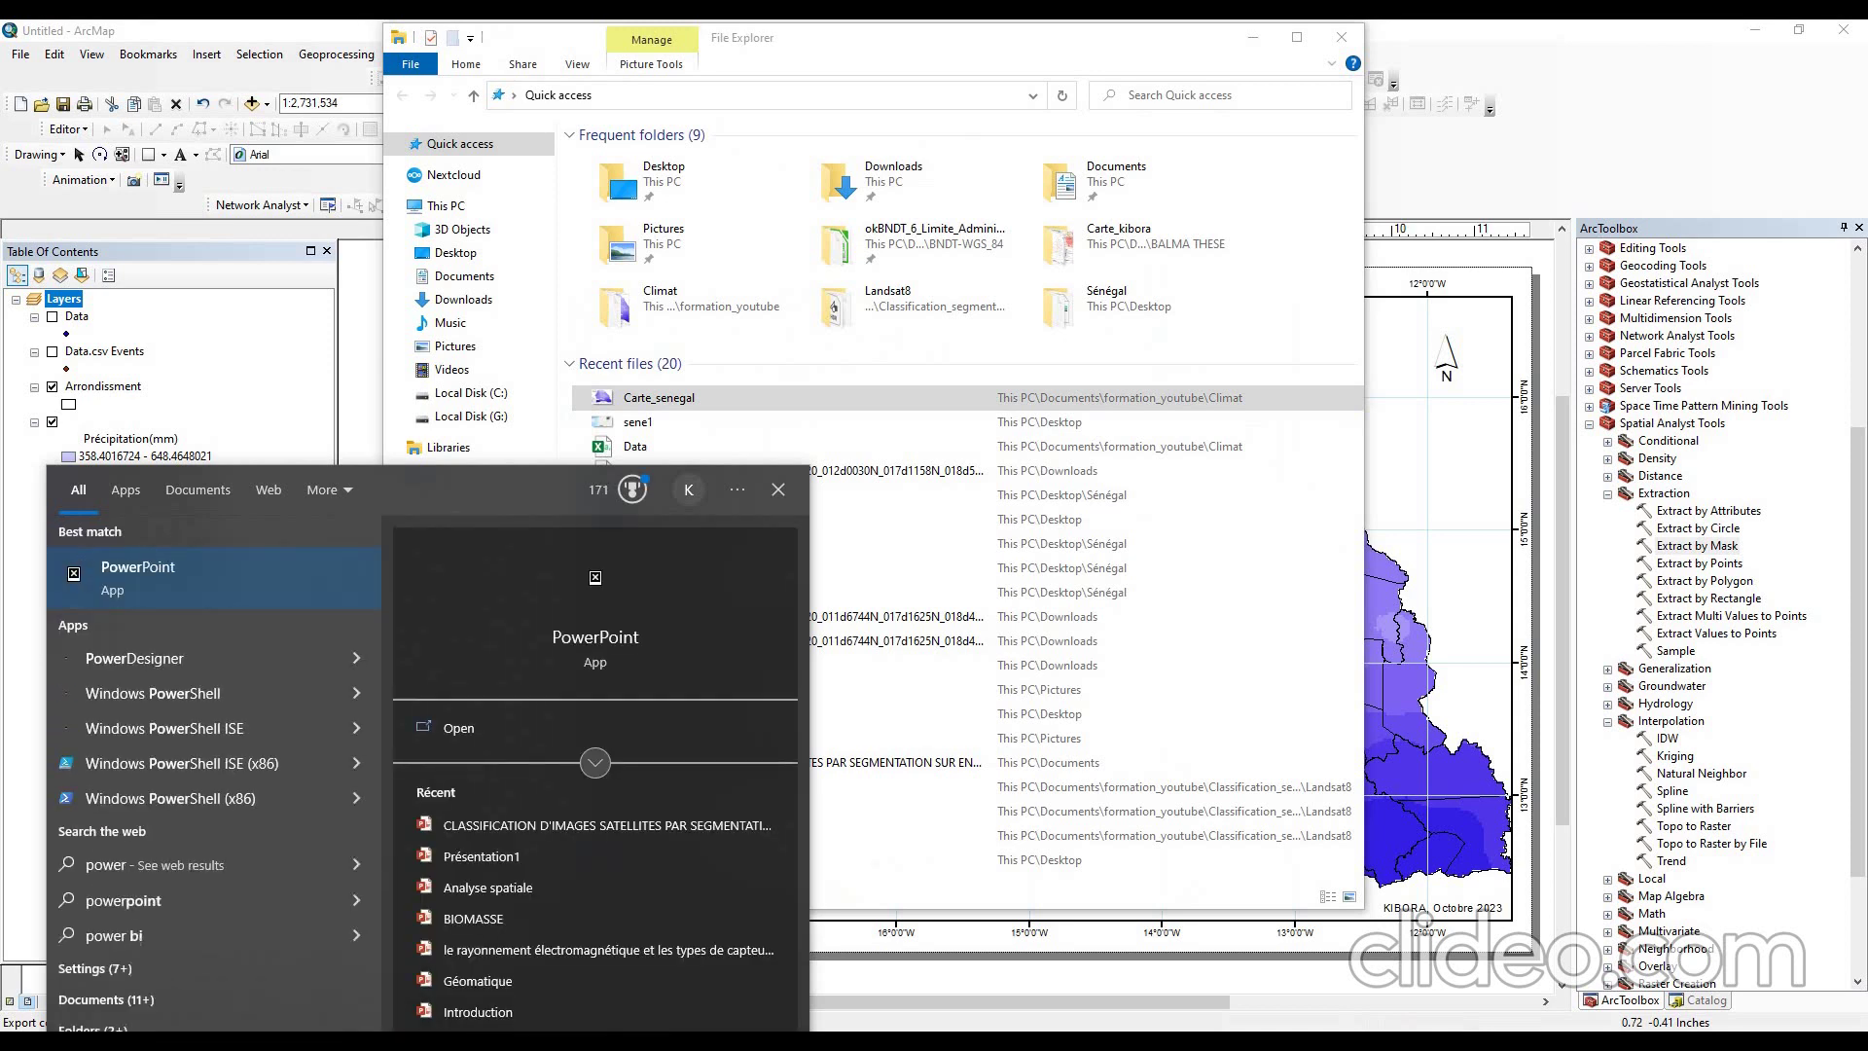
key("Return")
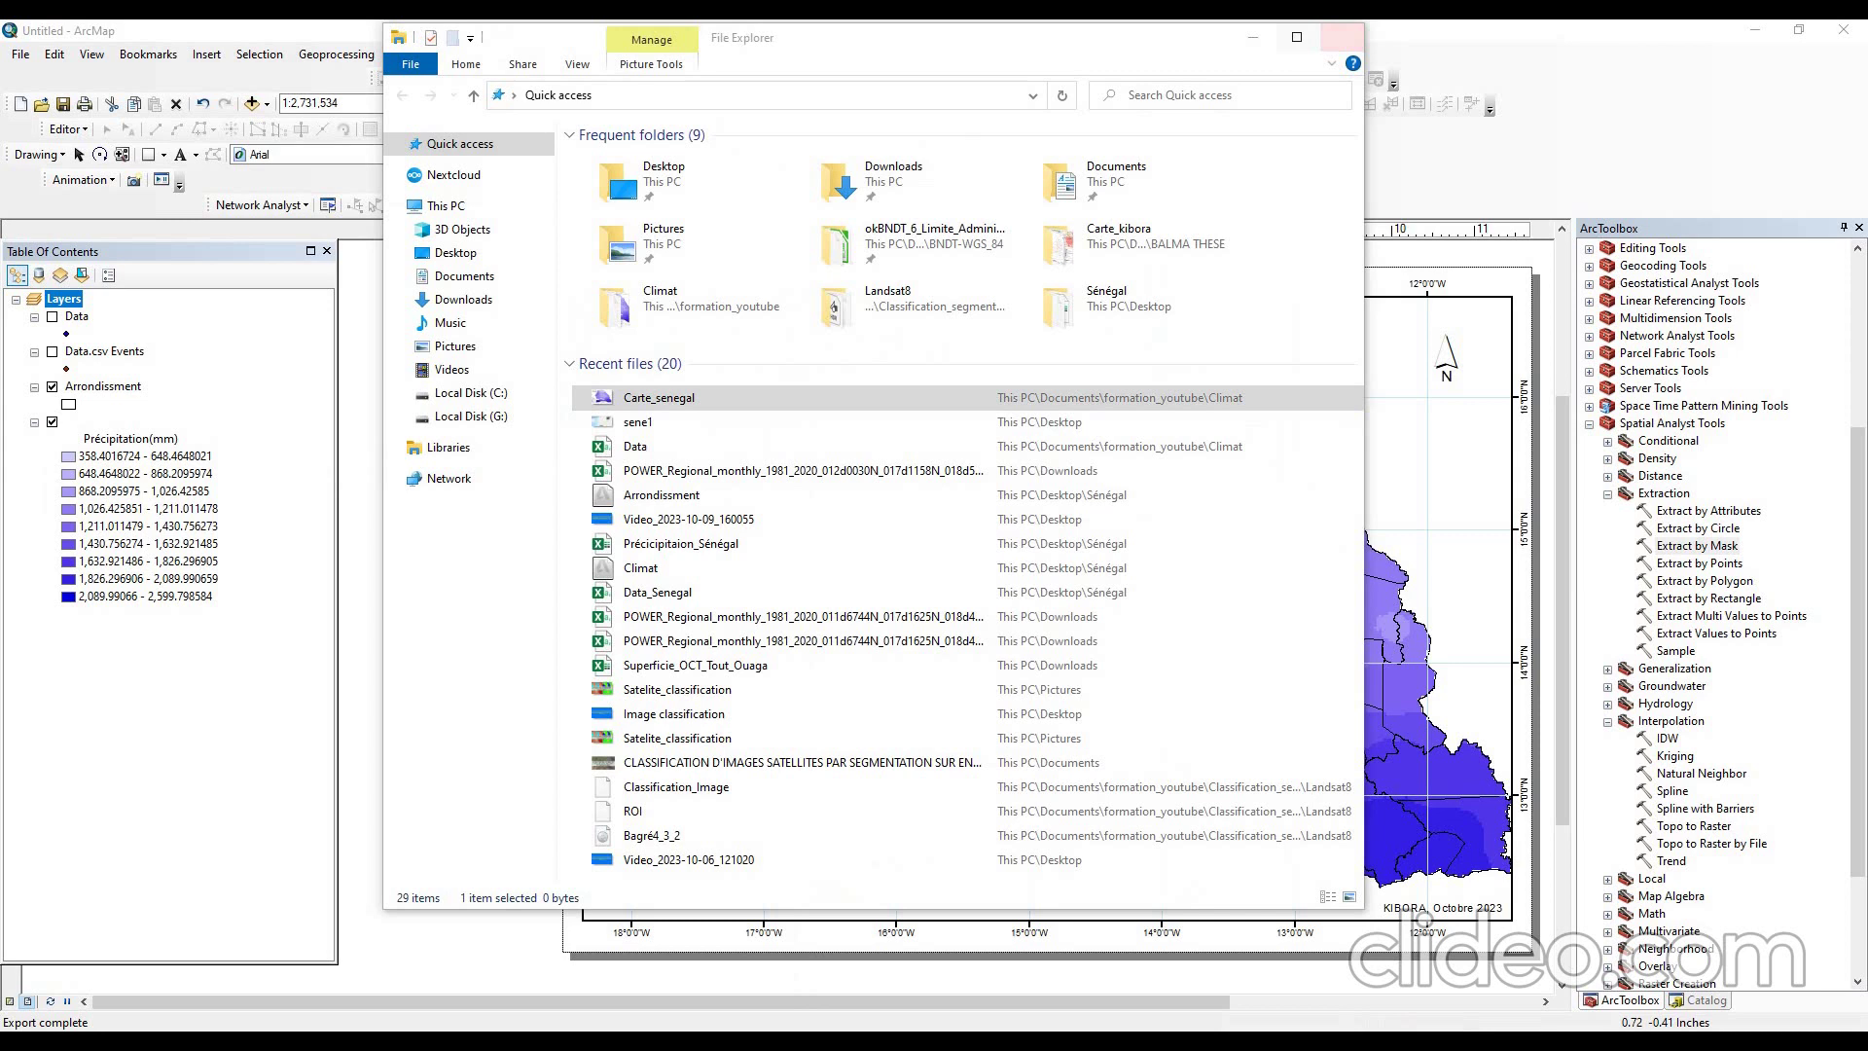
left_click(1254, 37)
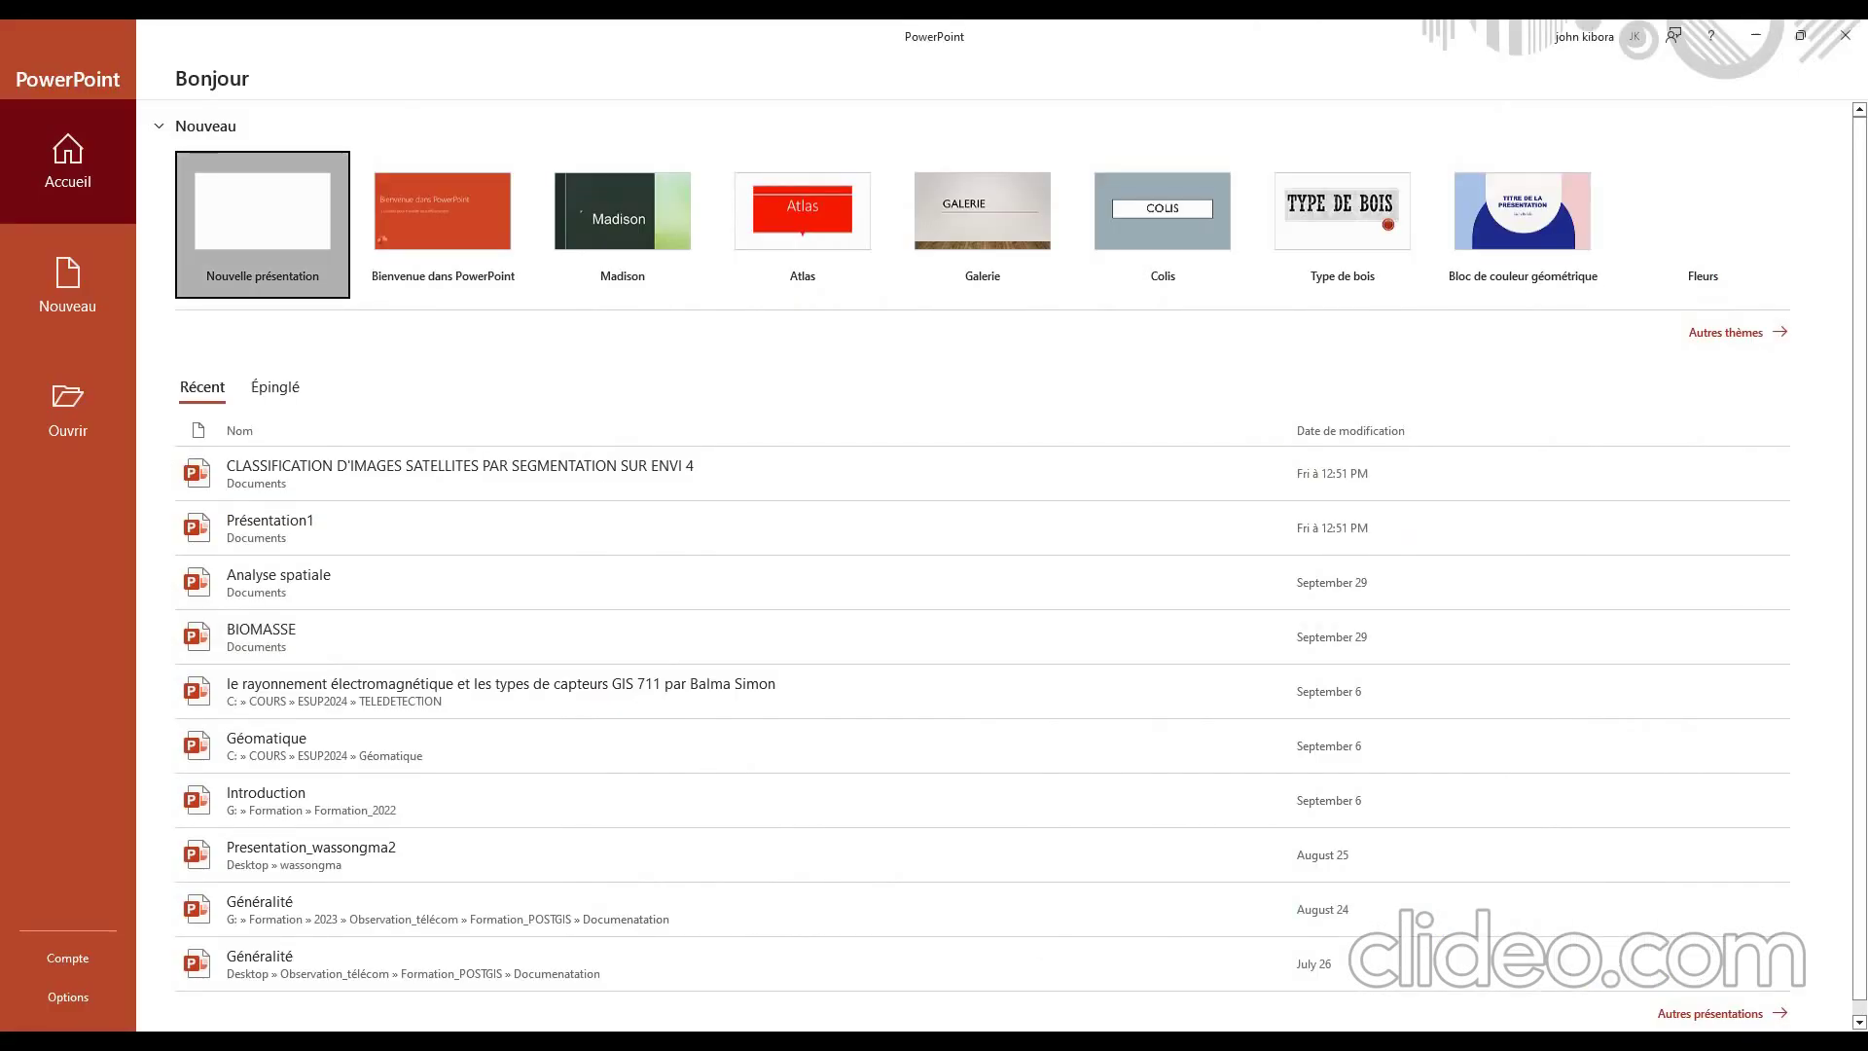
key("Return")
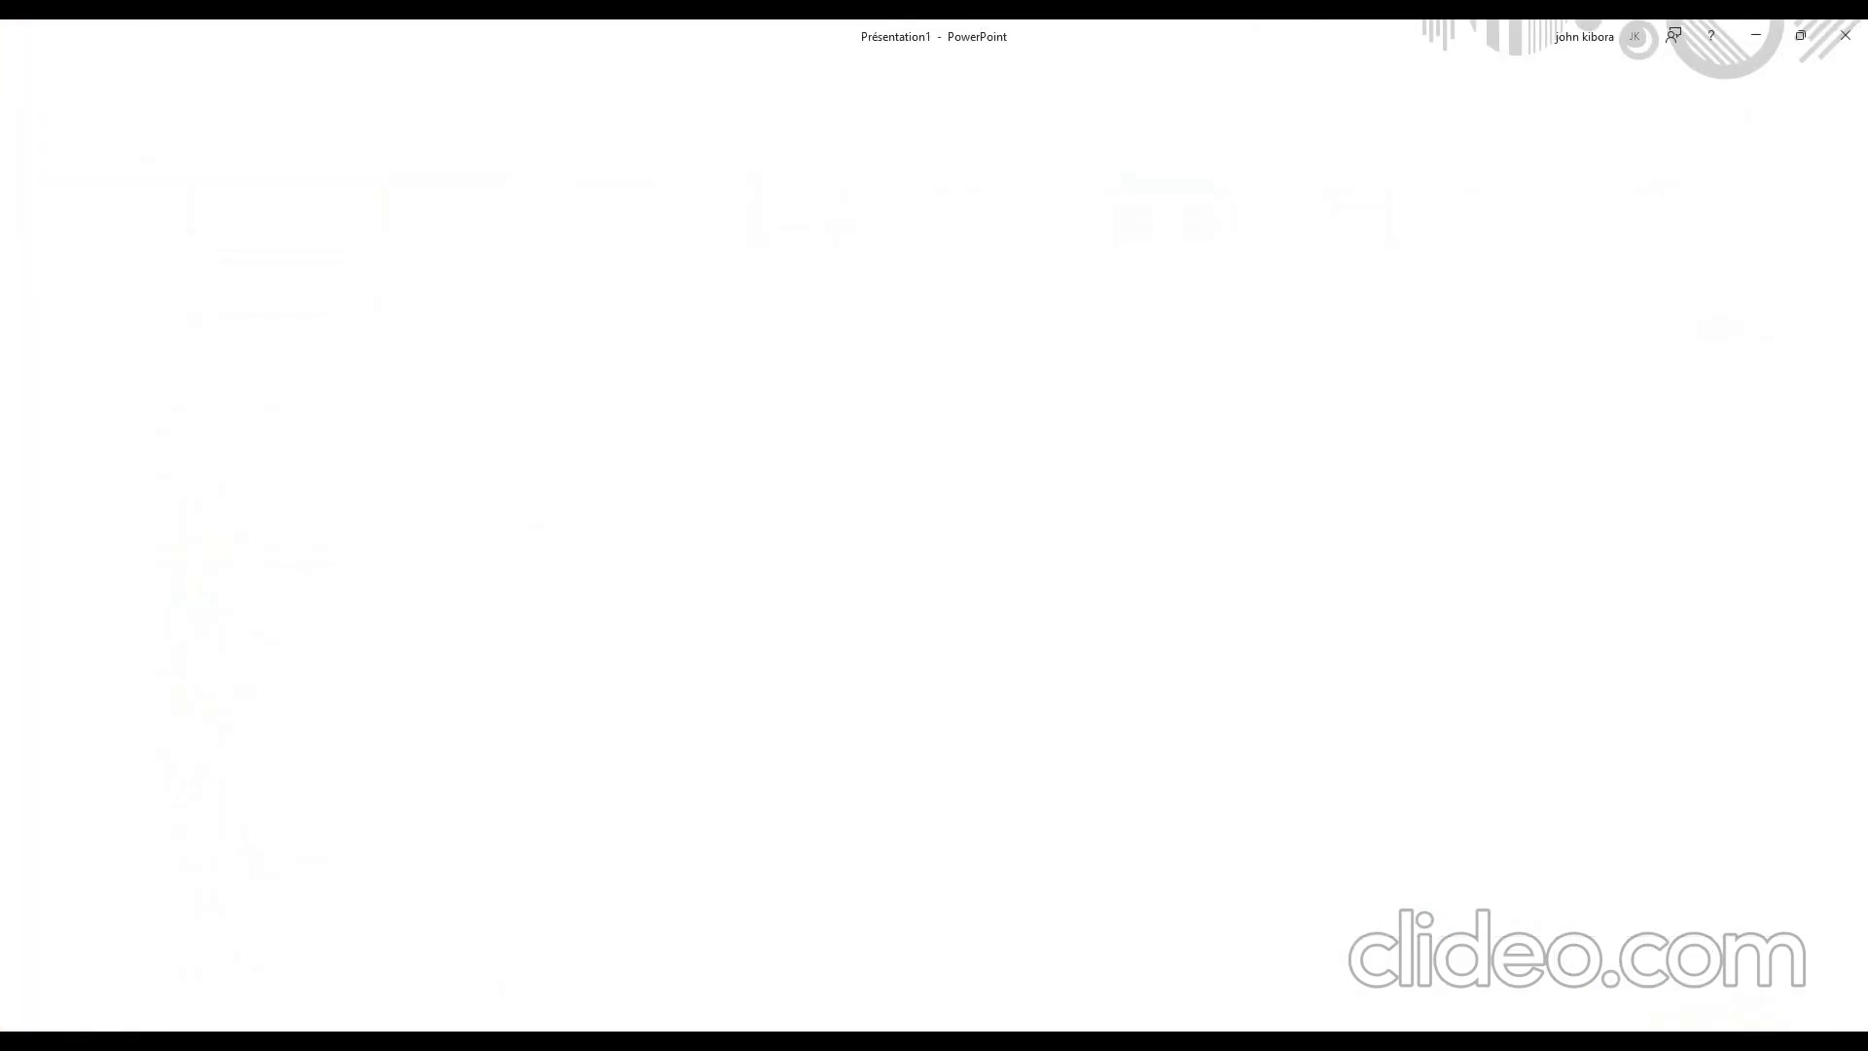
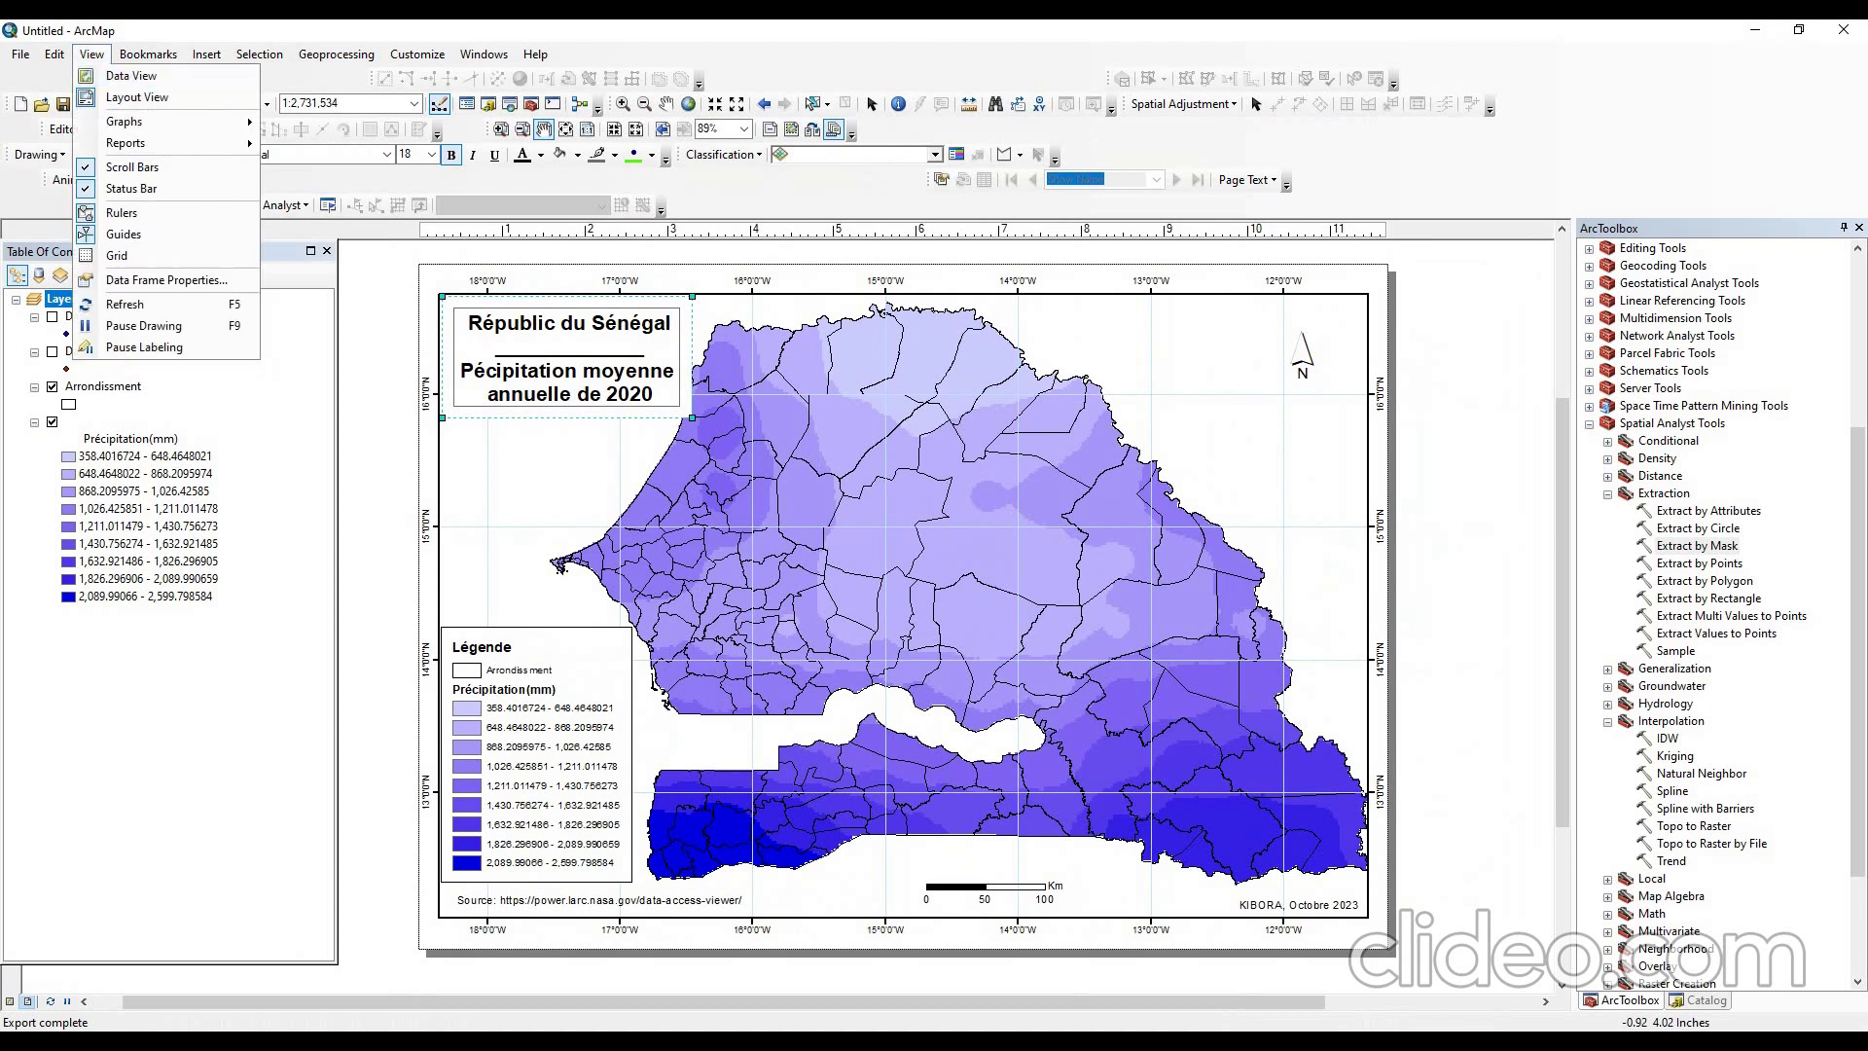
- Switch the ArcMap document to data view and turn on the Data point layer
left_click(125, 74)
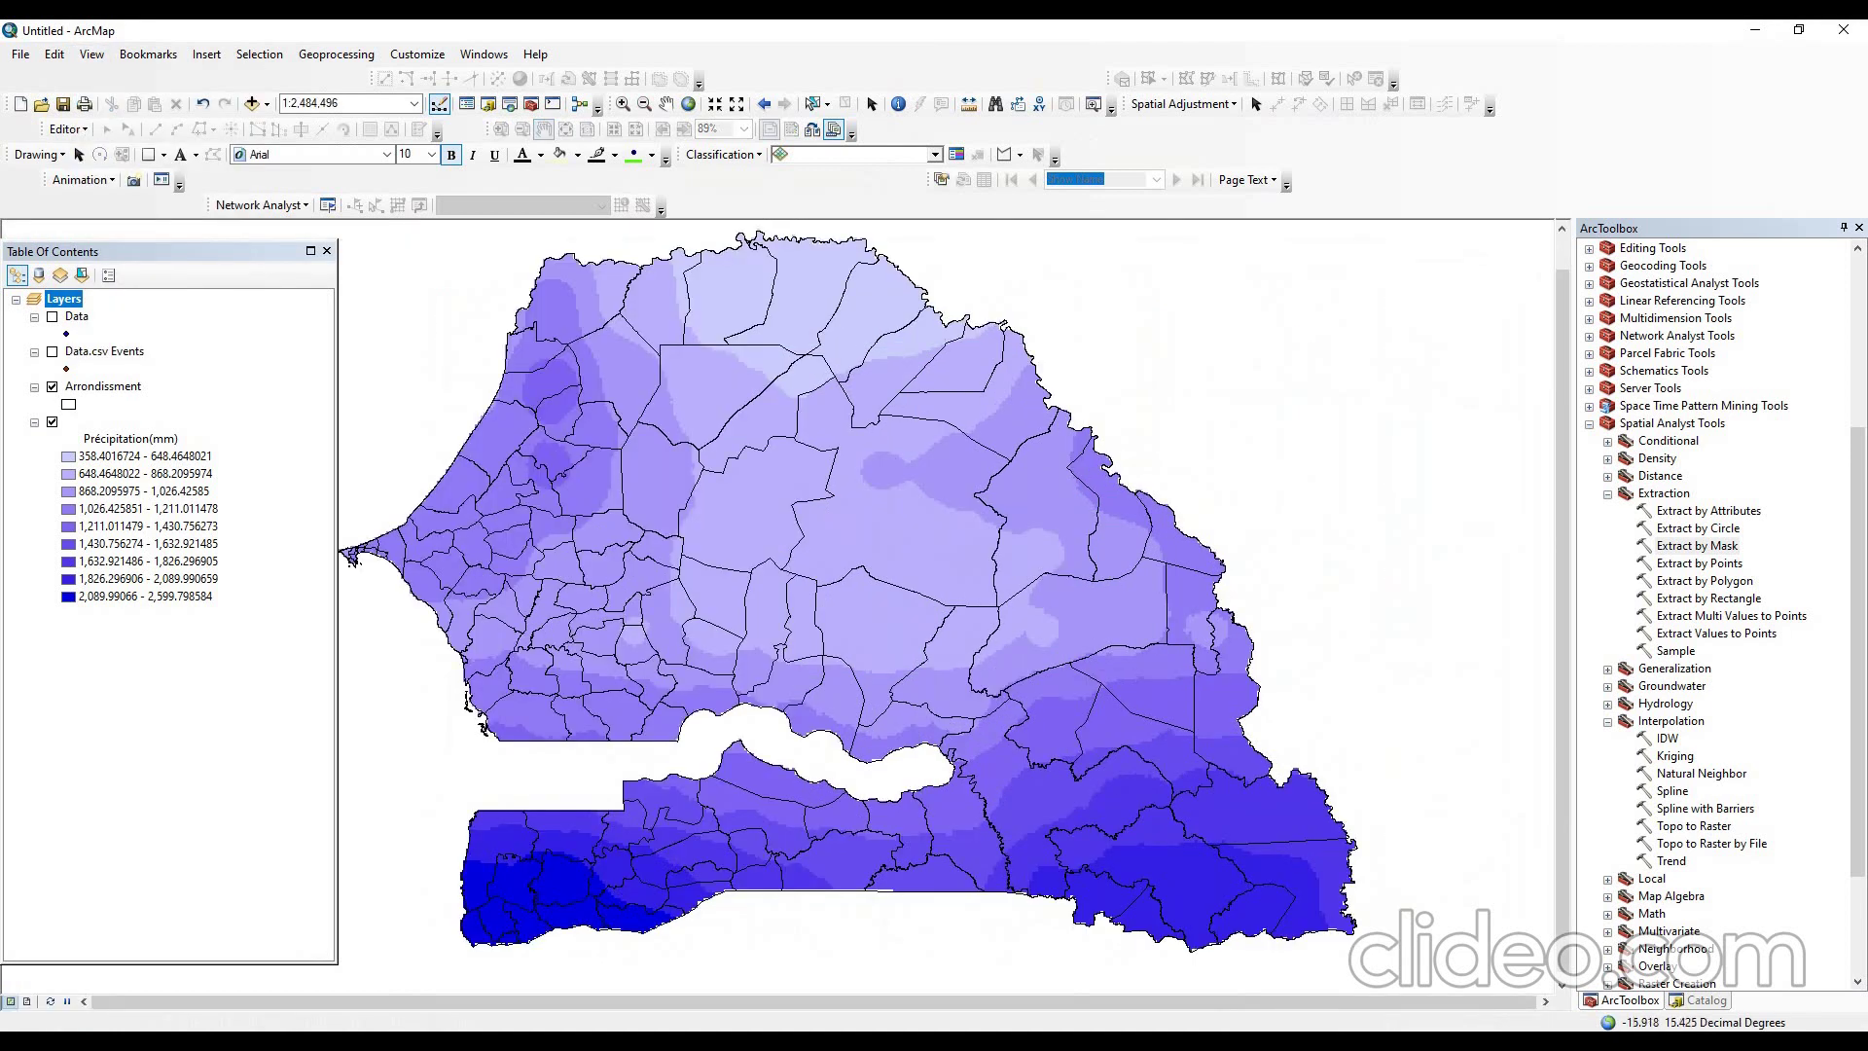
left_click_drag(457, 419, 569, 431)
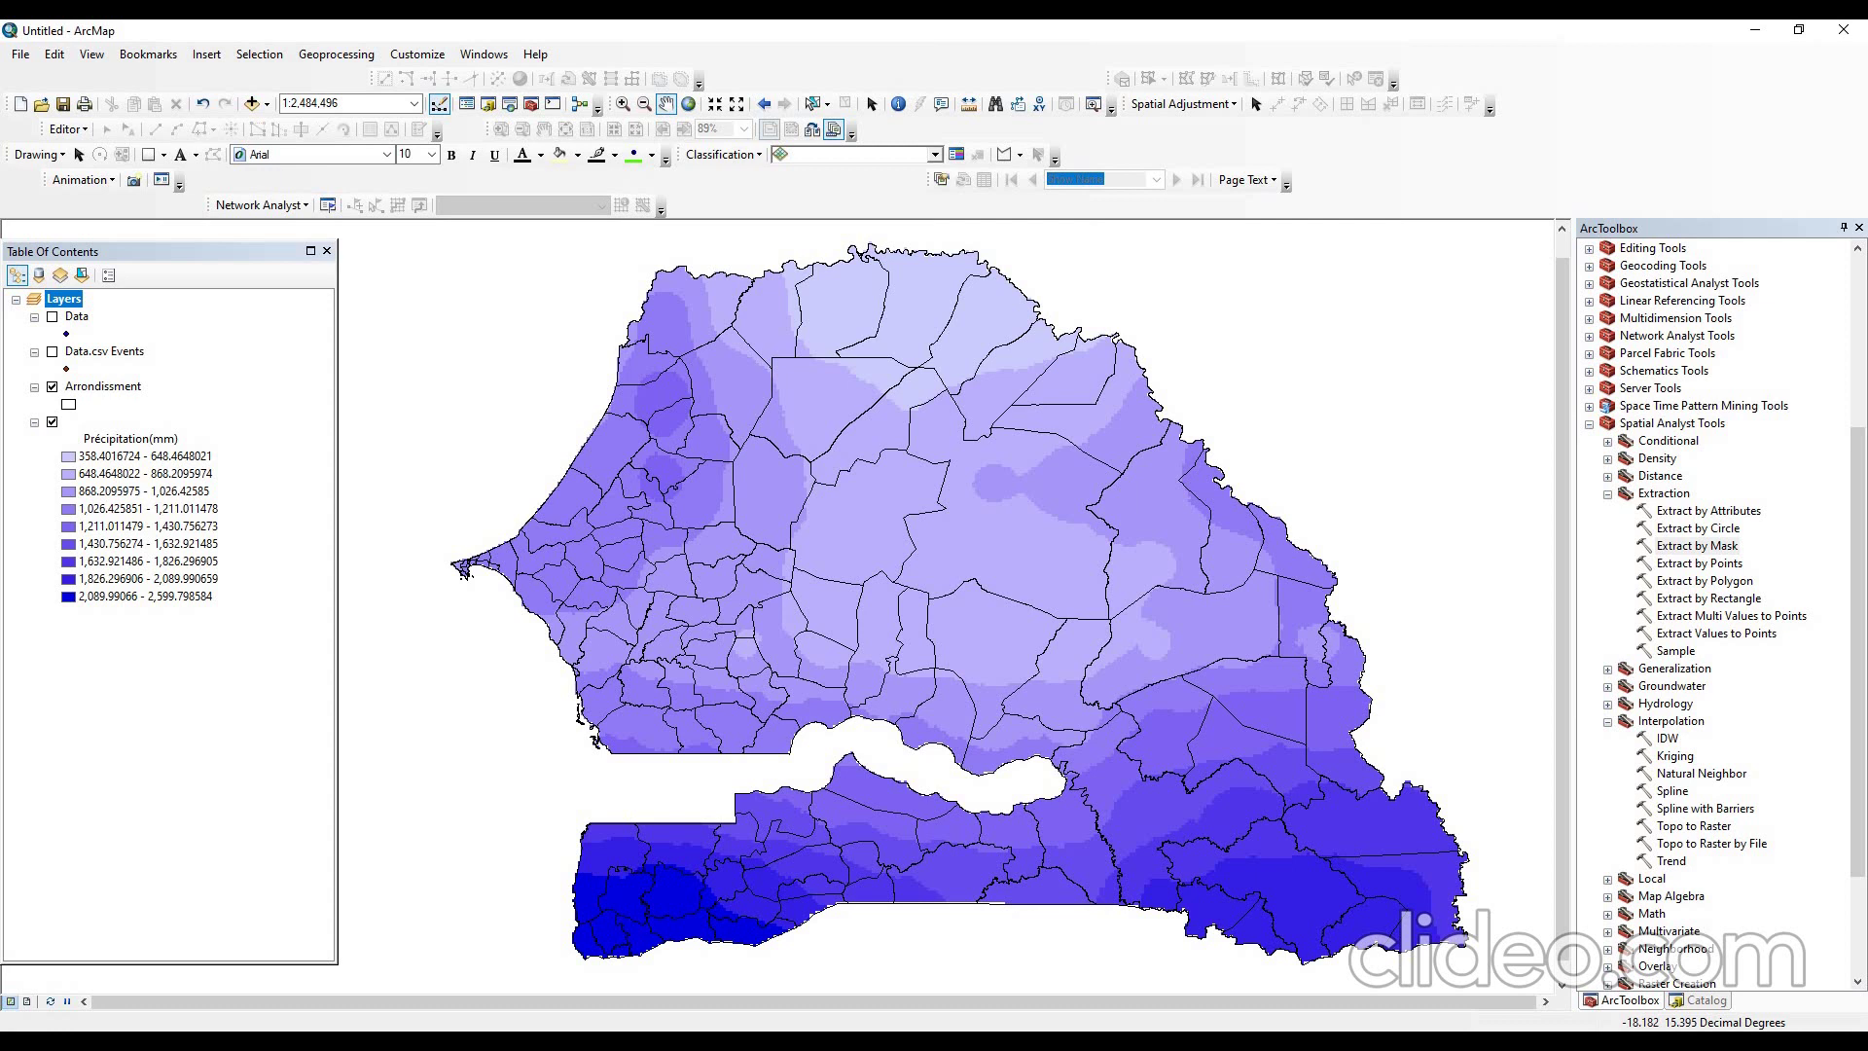
left_click(52, 317)
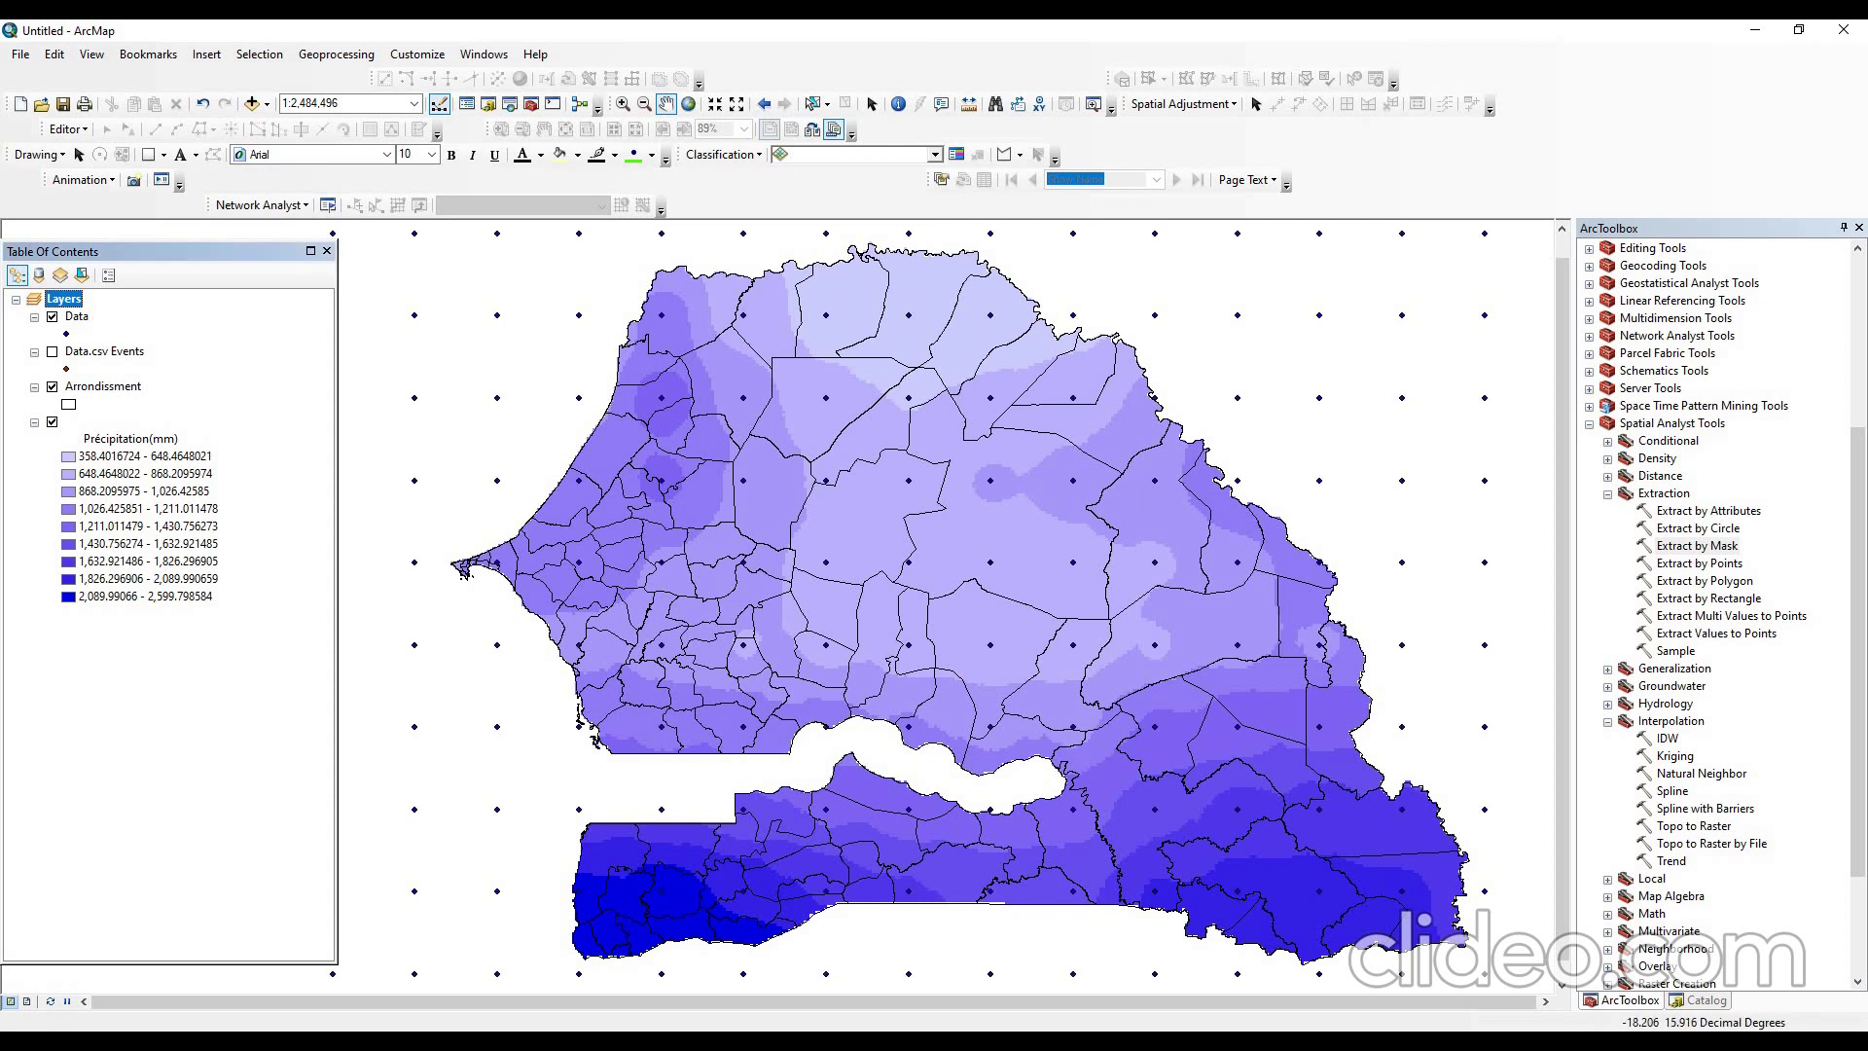
- Examine the attribute table of the Arrondissment layer and close it
right_click(103, 387)
left_click(136, 440)
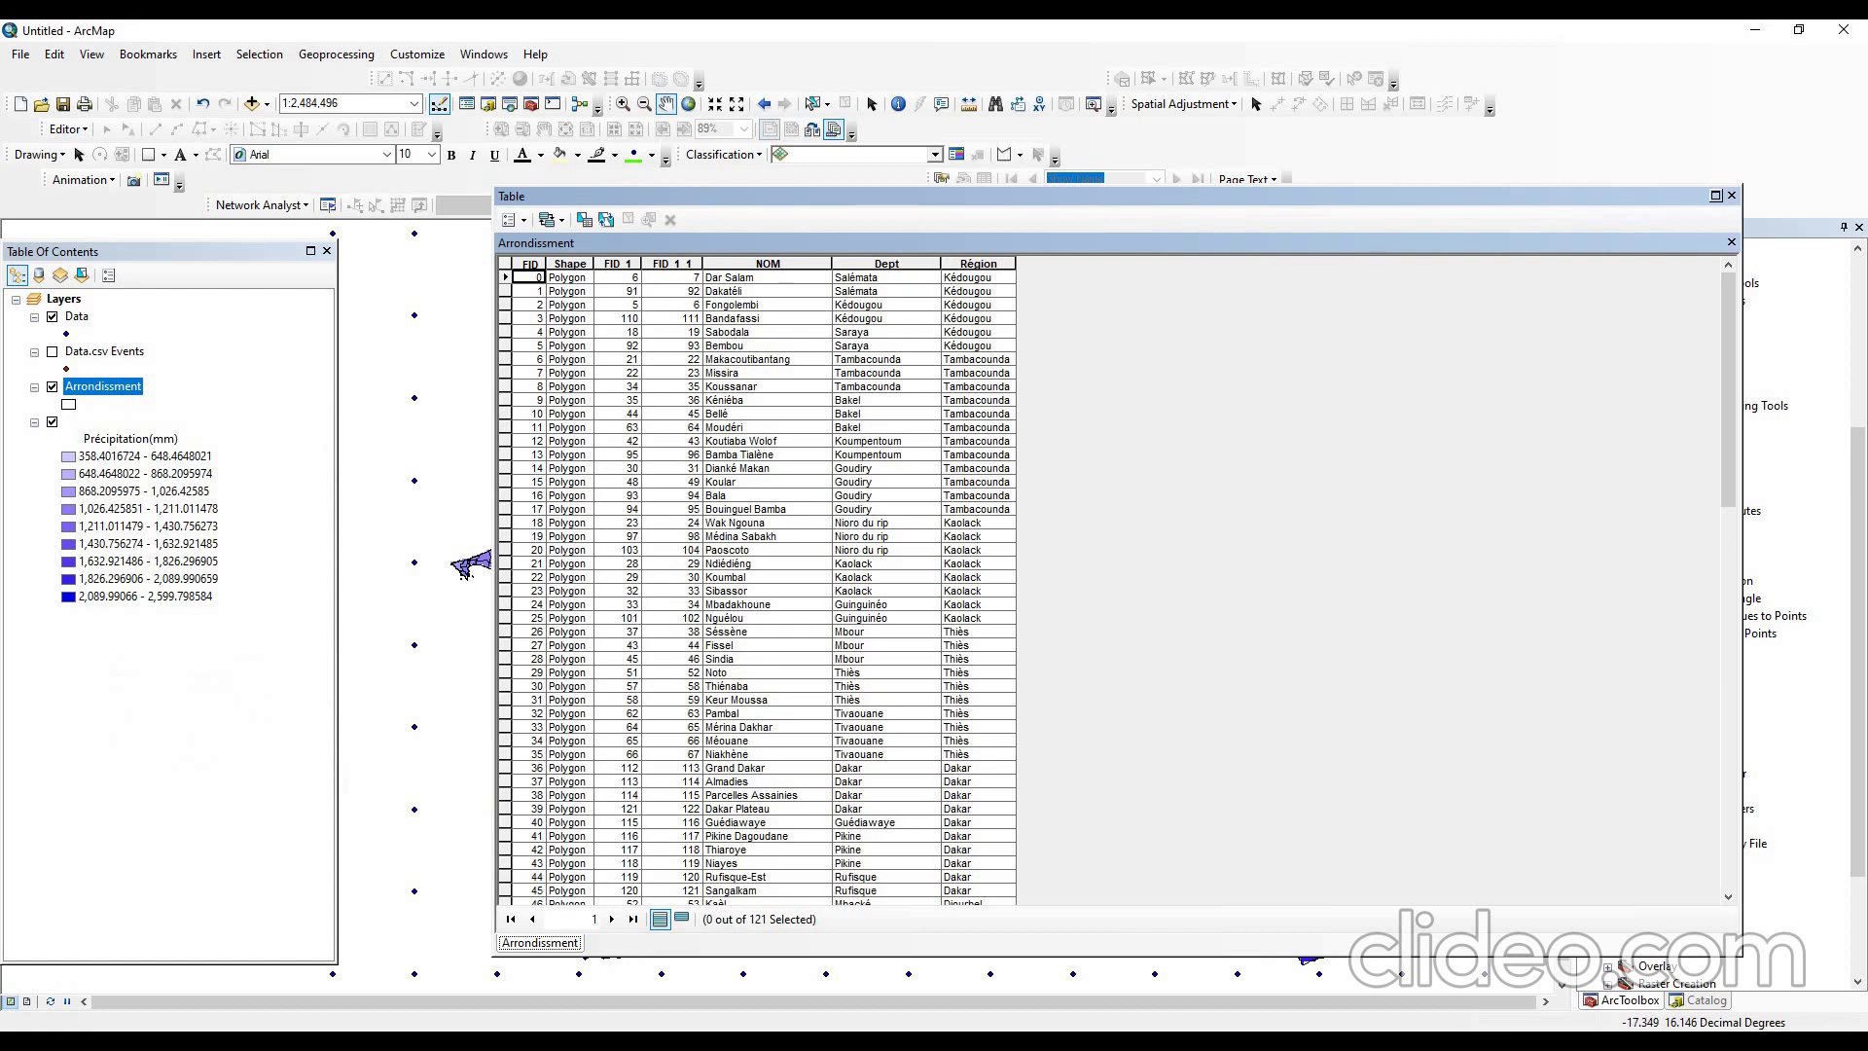
left_click(1732, 195)
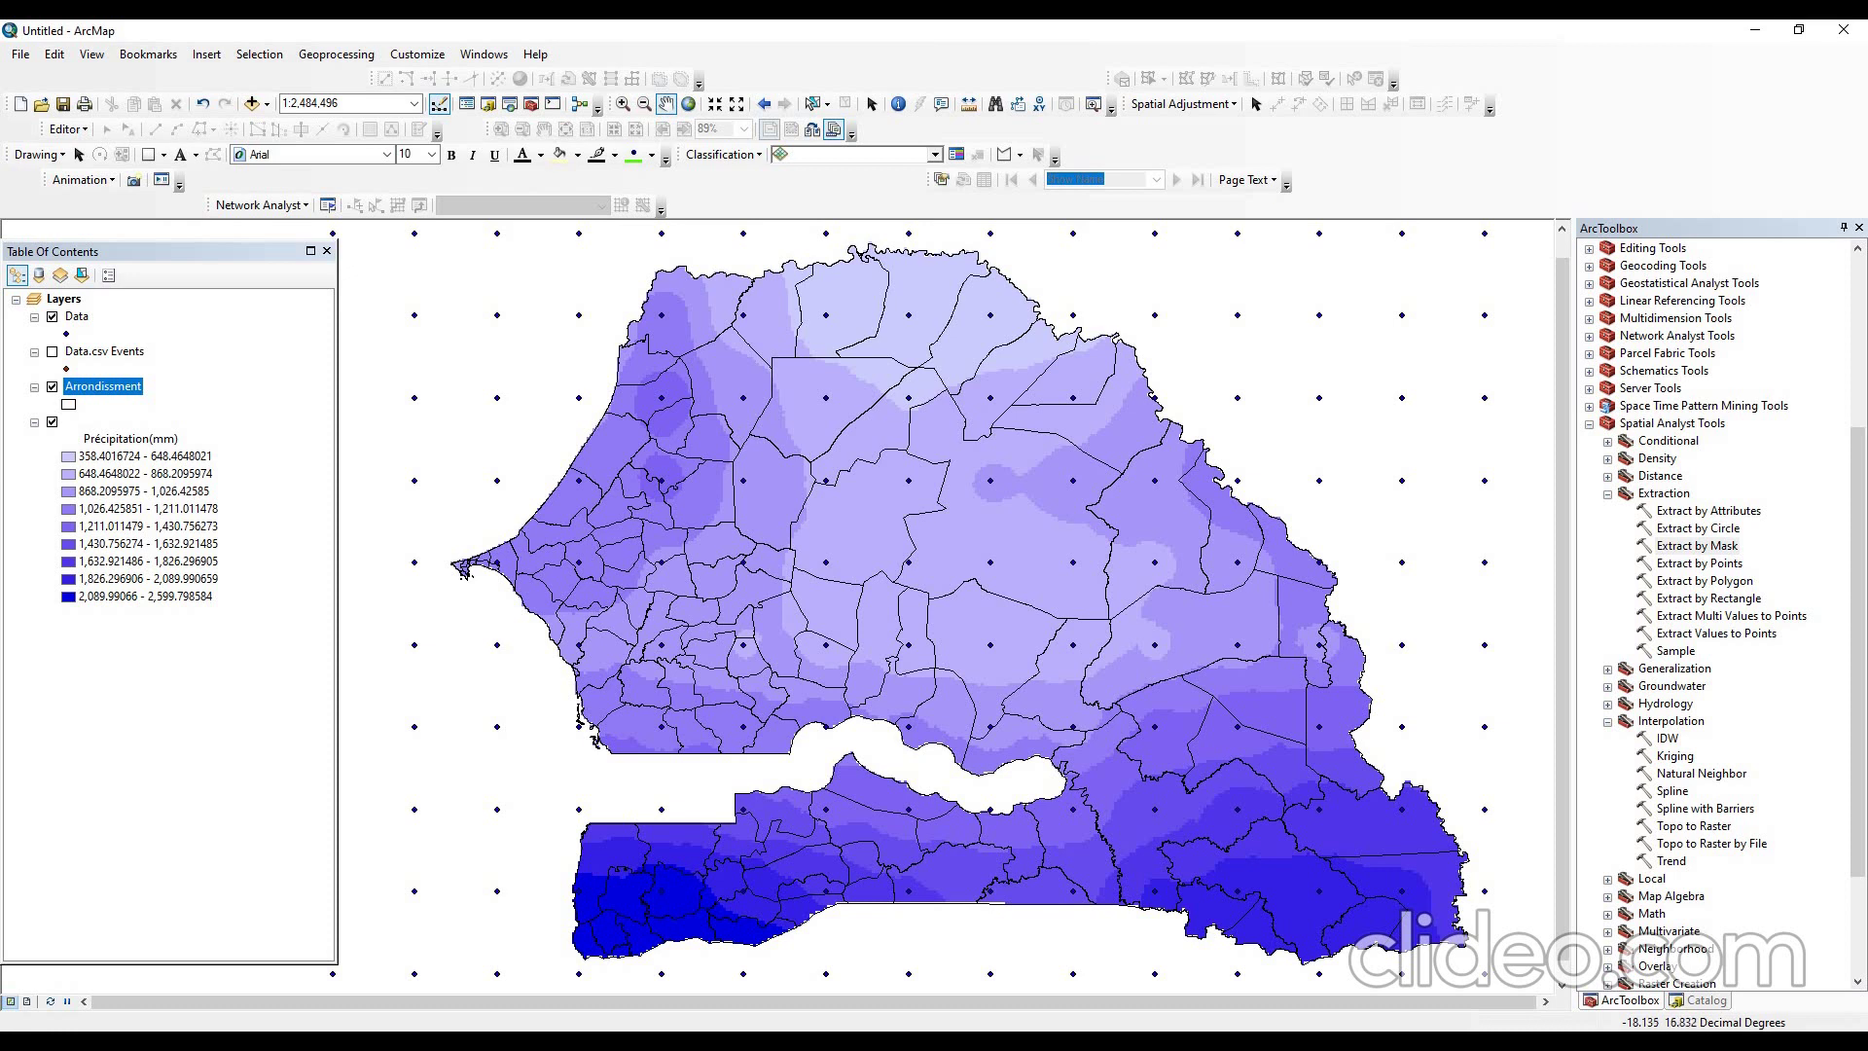
- Set up a spatial join of the Data point layer to the Arrondissment polygons, summarizing the point attributes by average
left_click(812, 103)
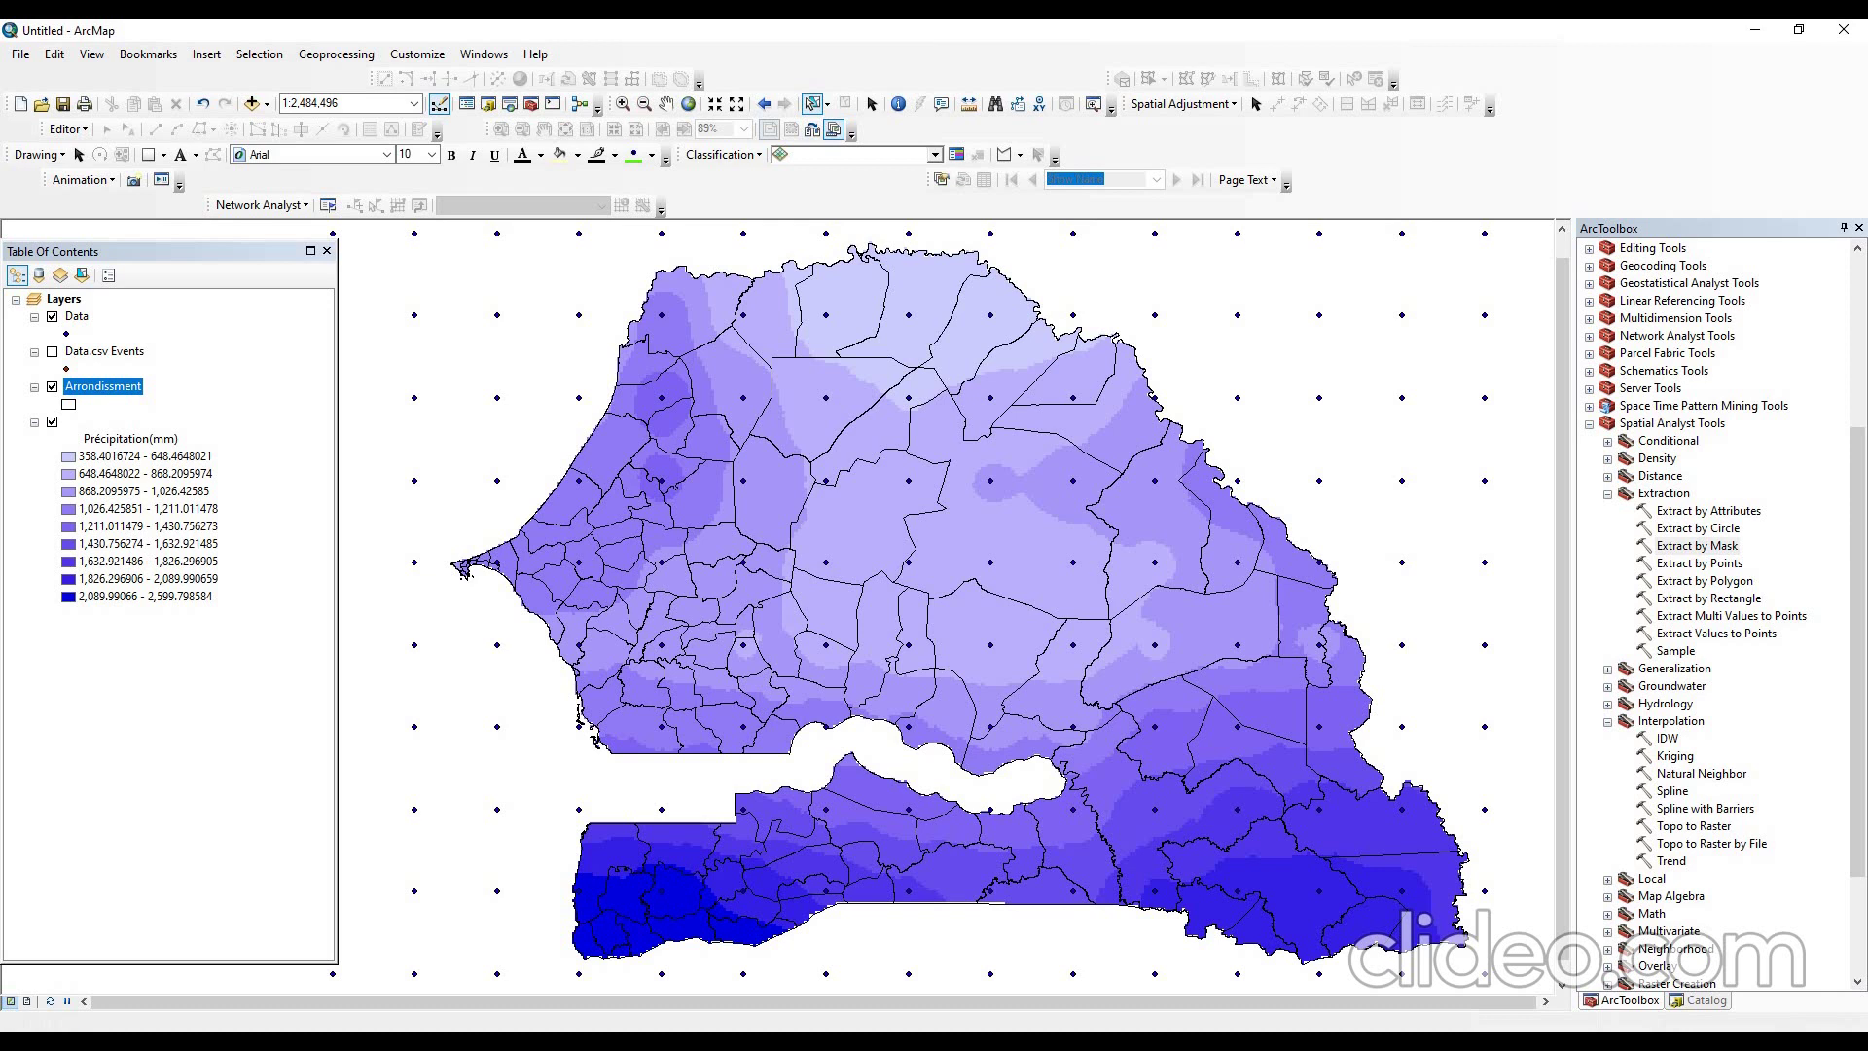
right_click(95, 386)
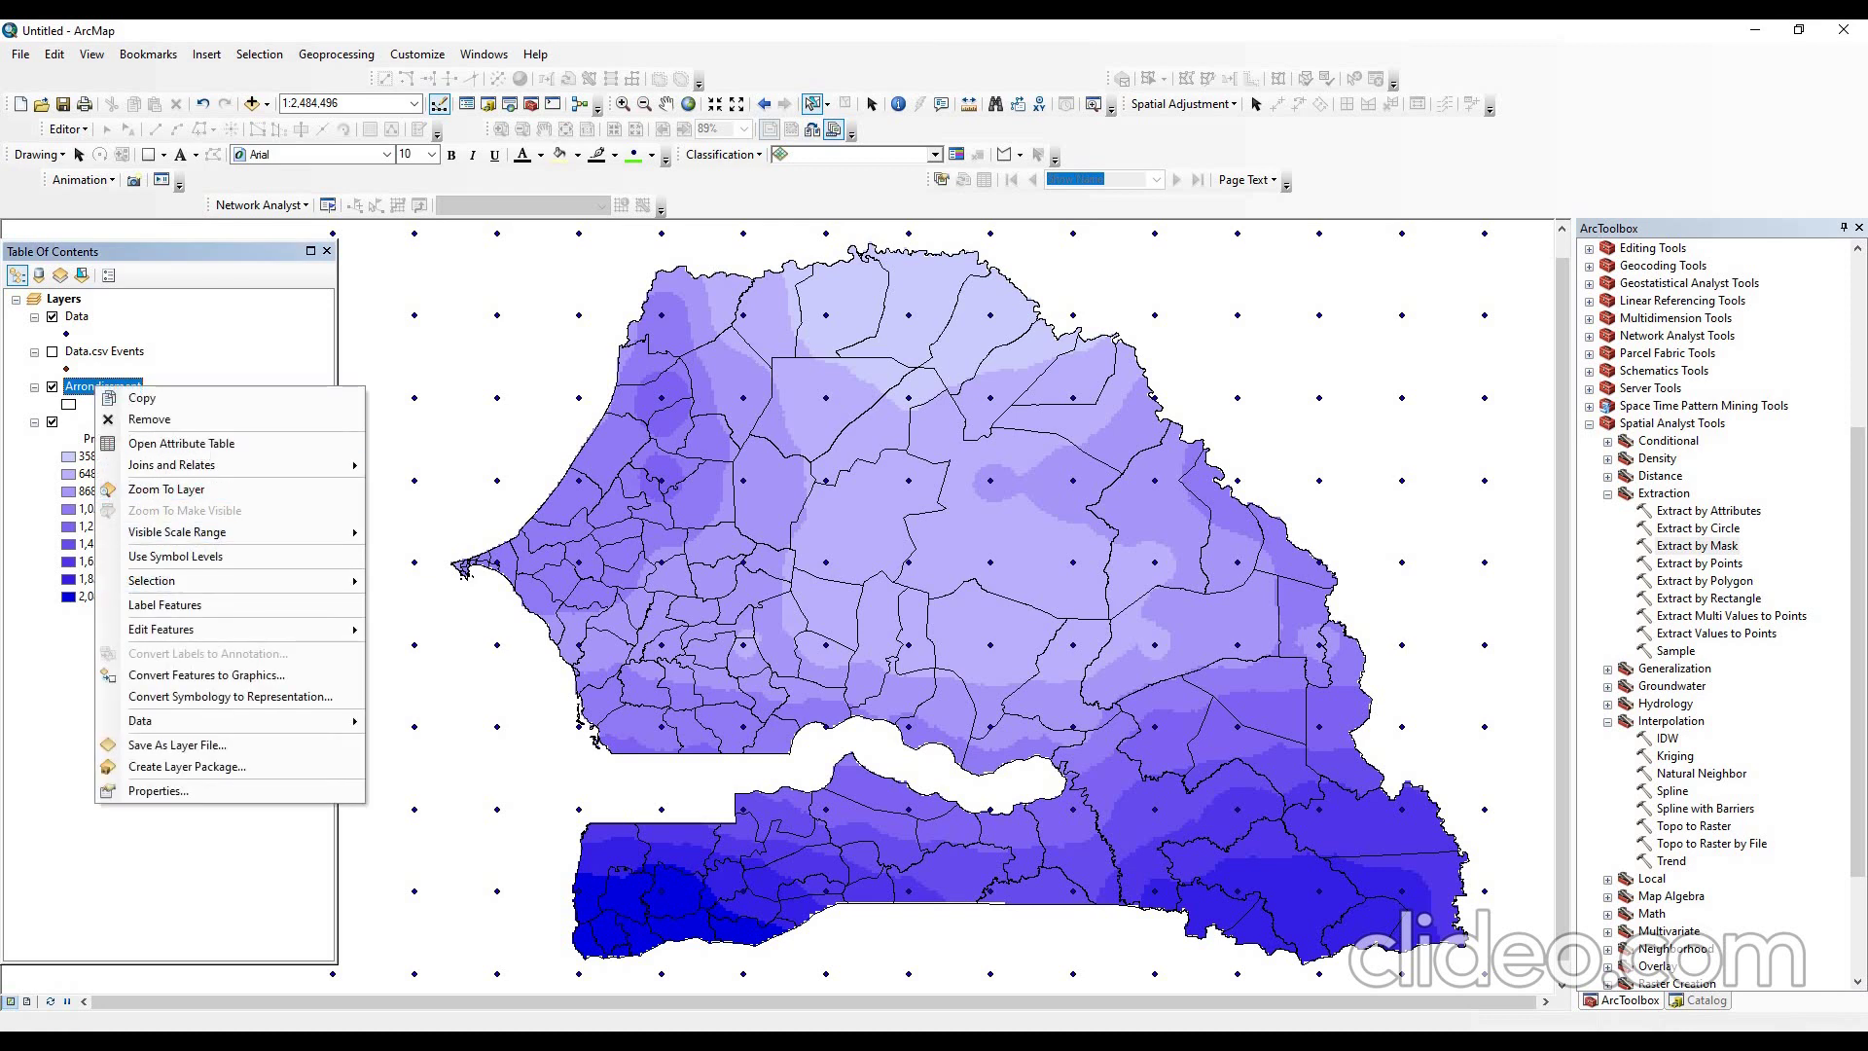
mouse_move(171, 466)
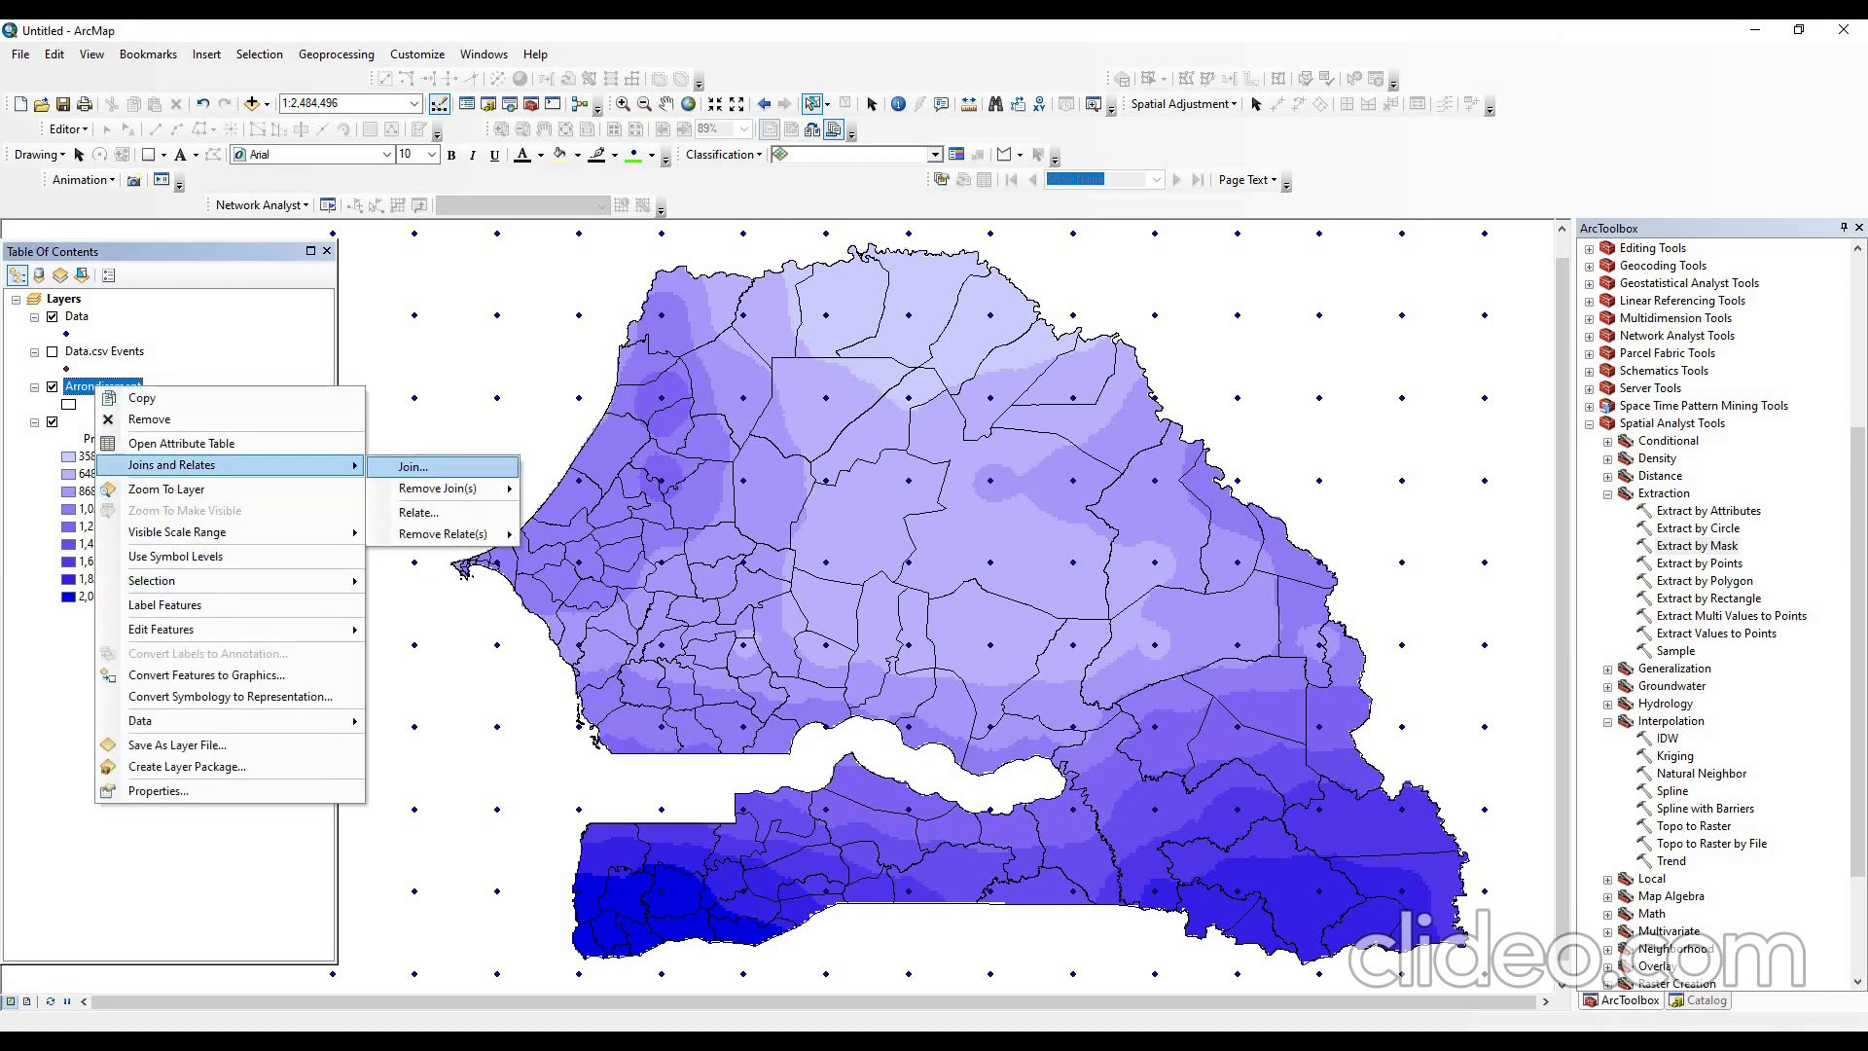
left_click(412, 466)
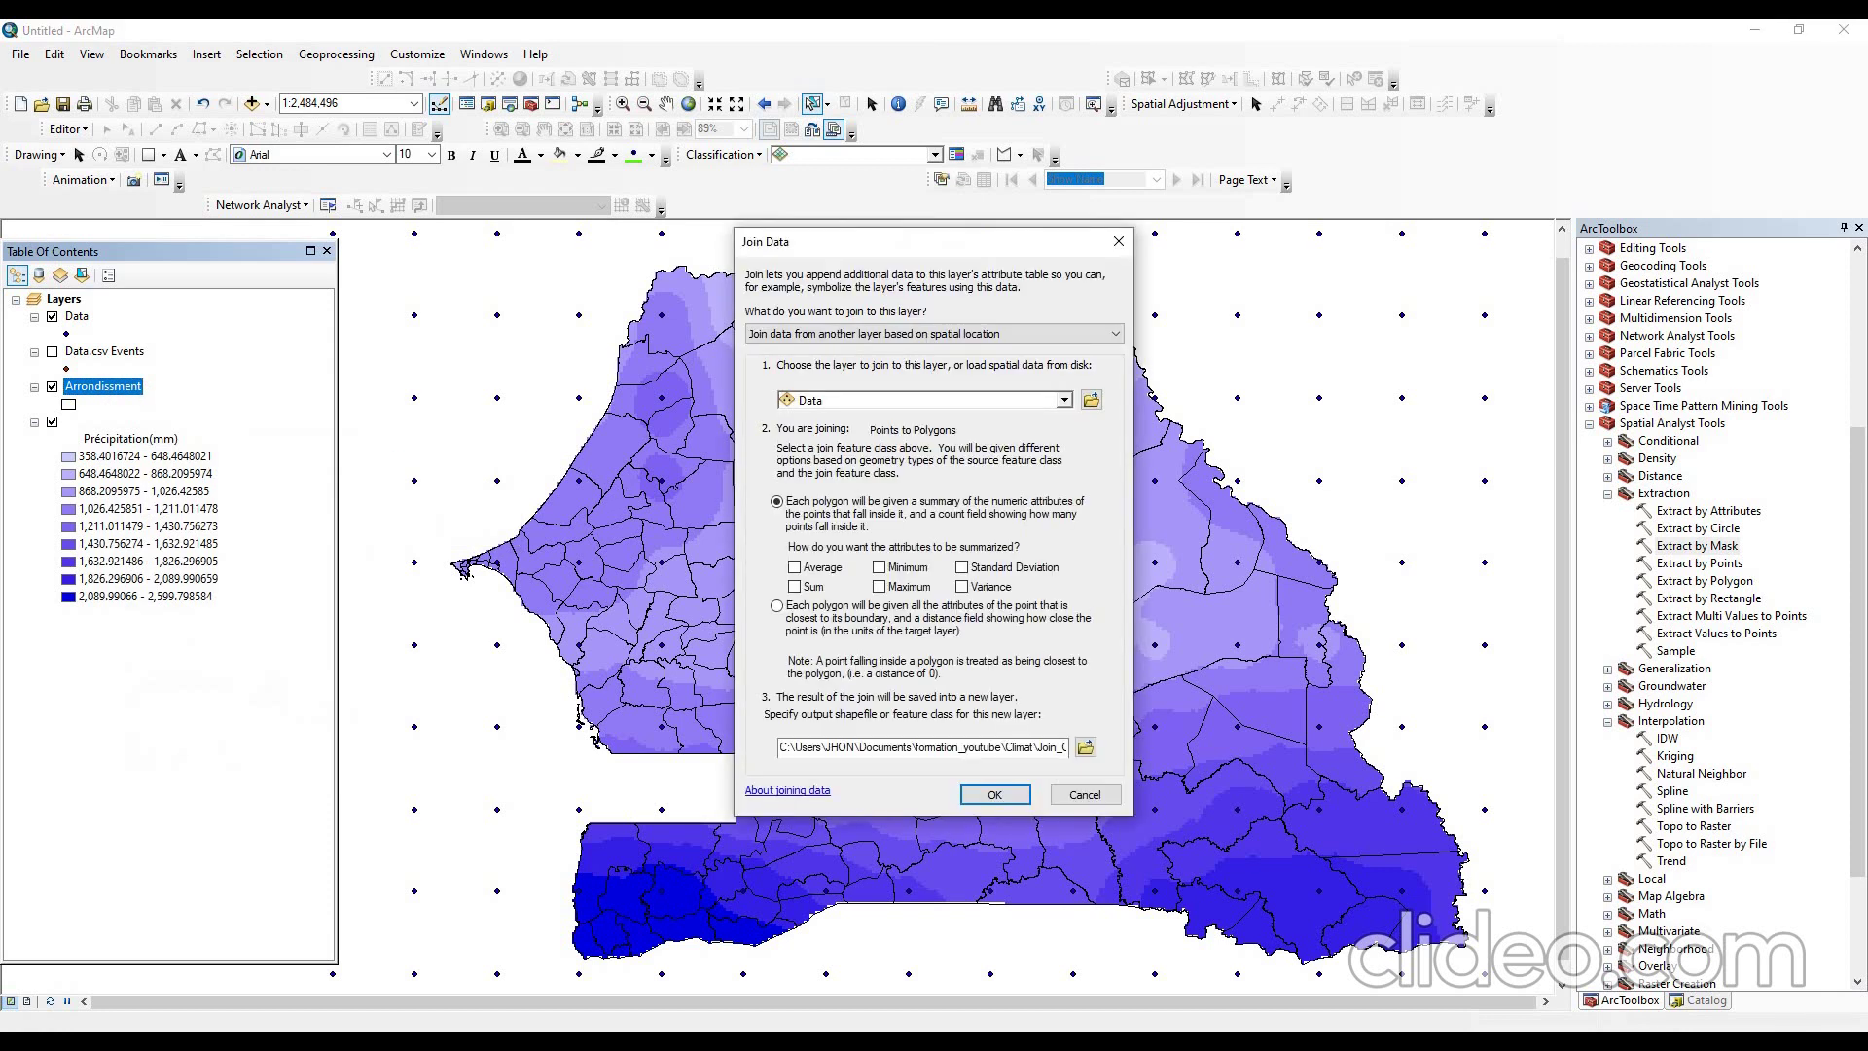
left_click(1064, 400)
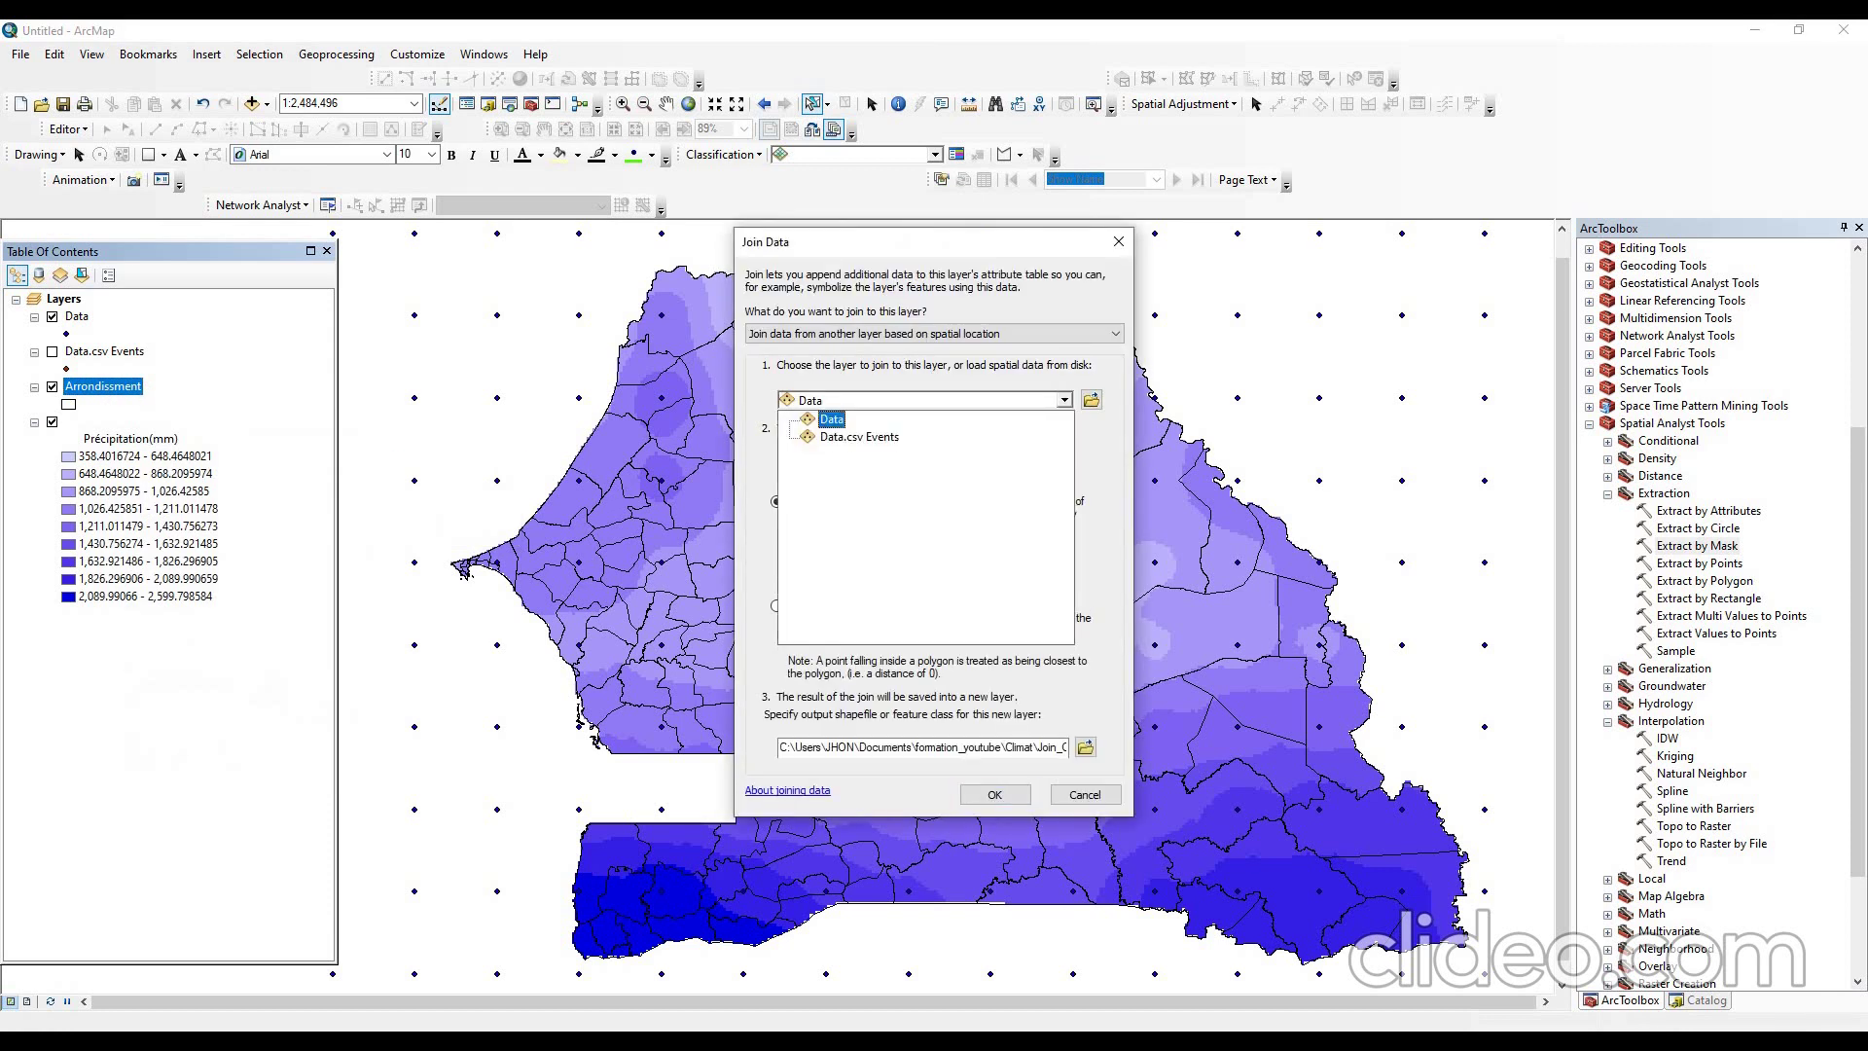
left_click(831, 418)
left_click(1064, 400)
left_click(831, 419)
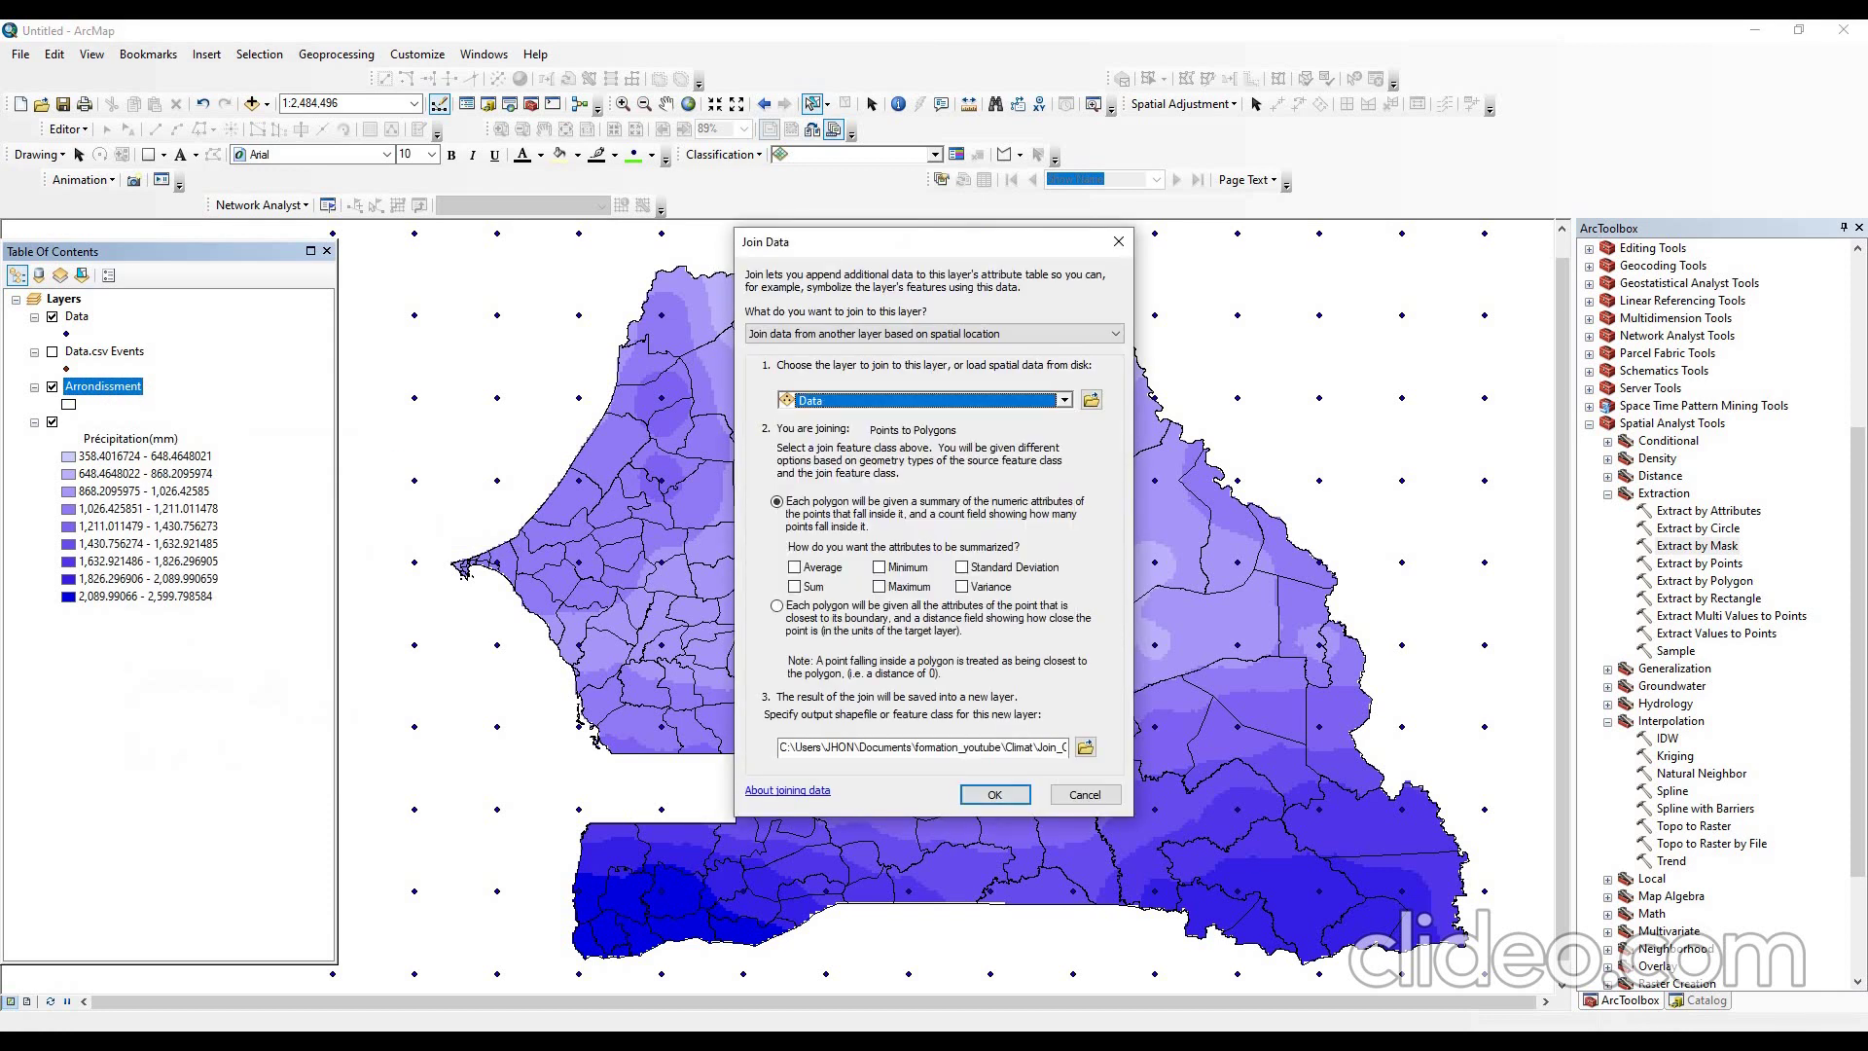
left_click(1065, 400)
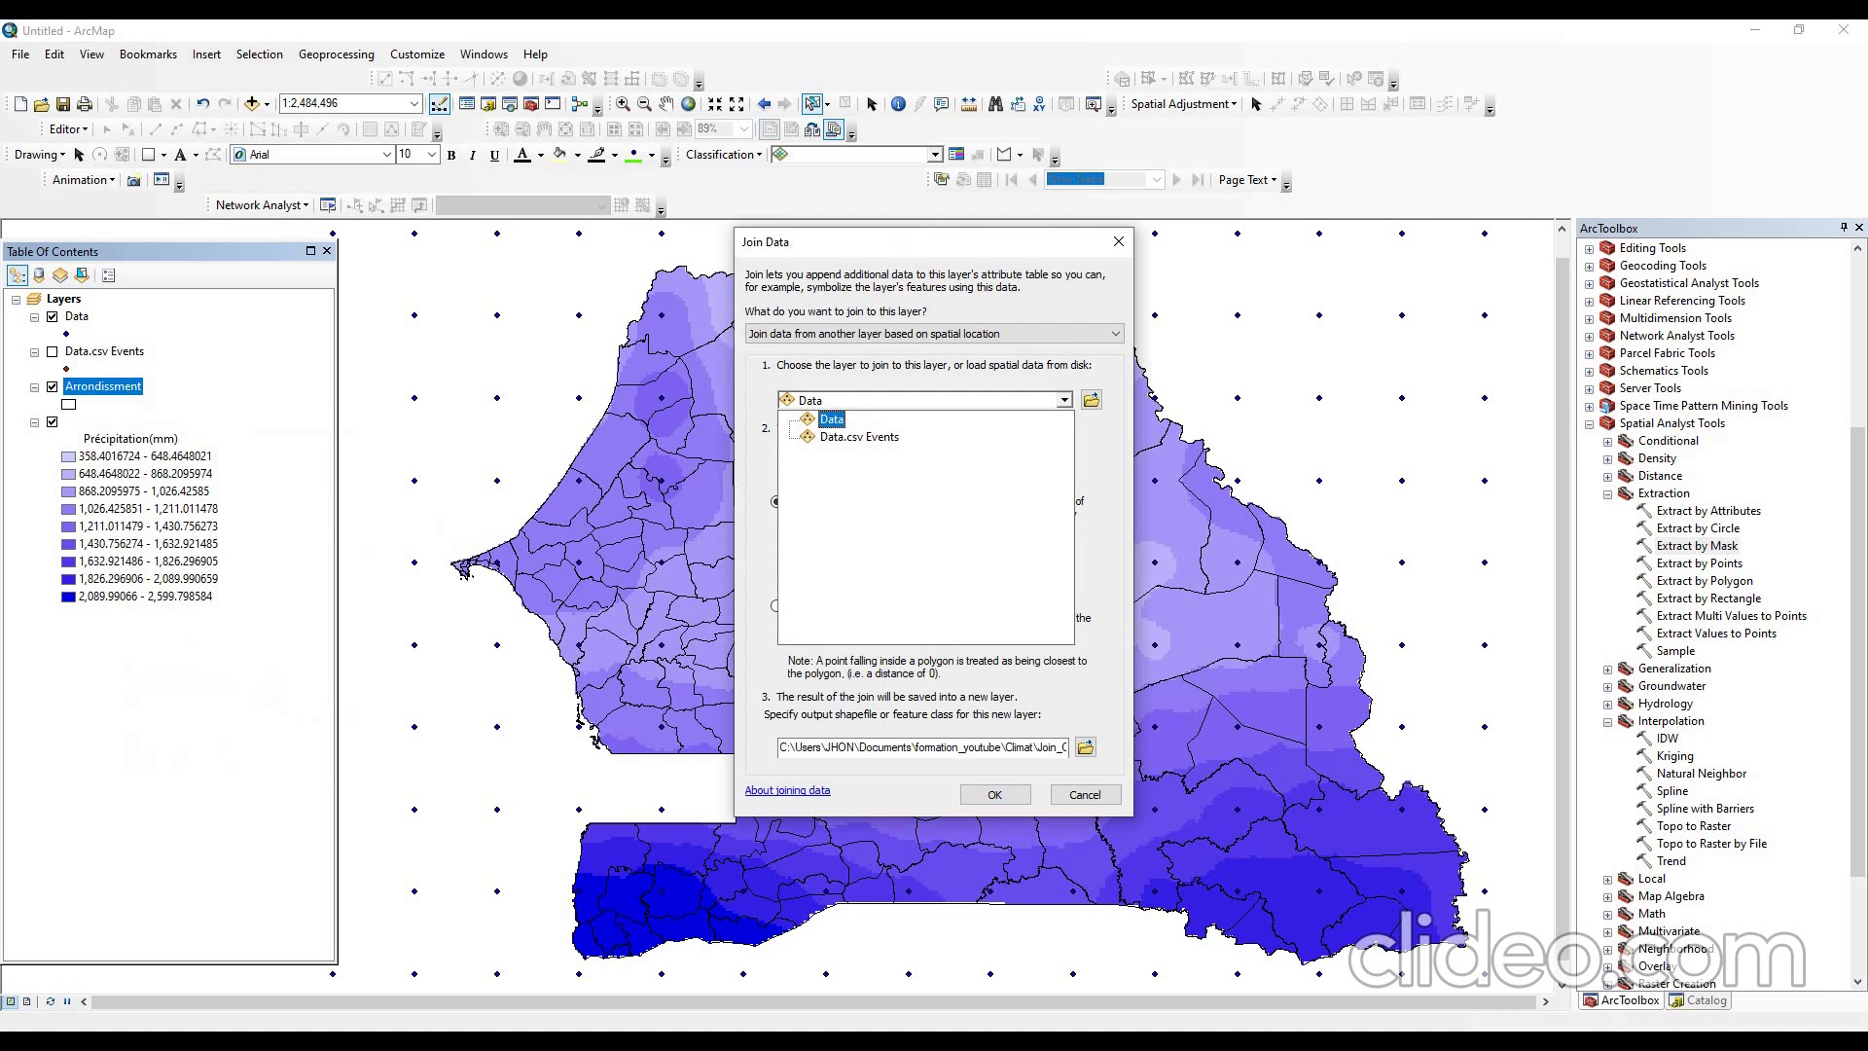
left_click(832, 420)
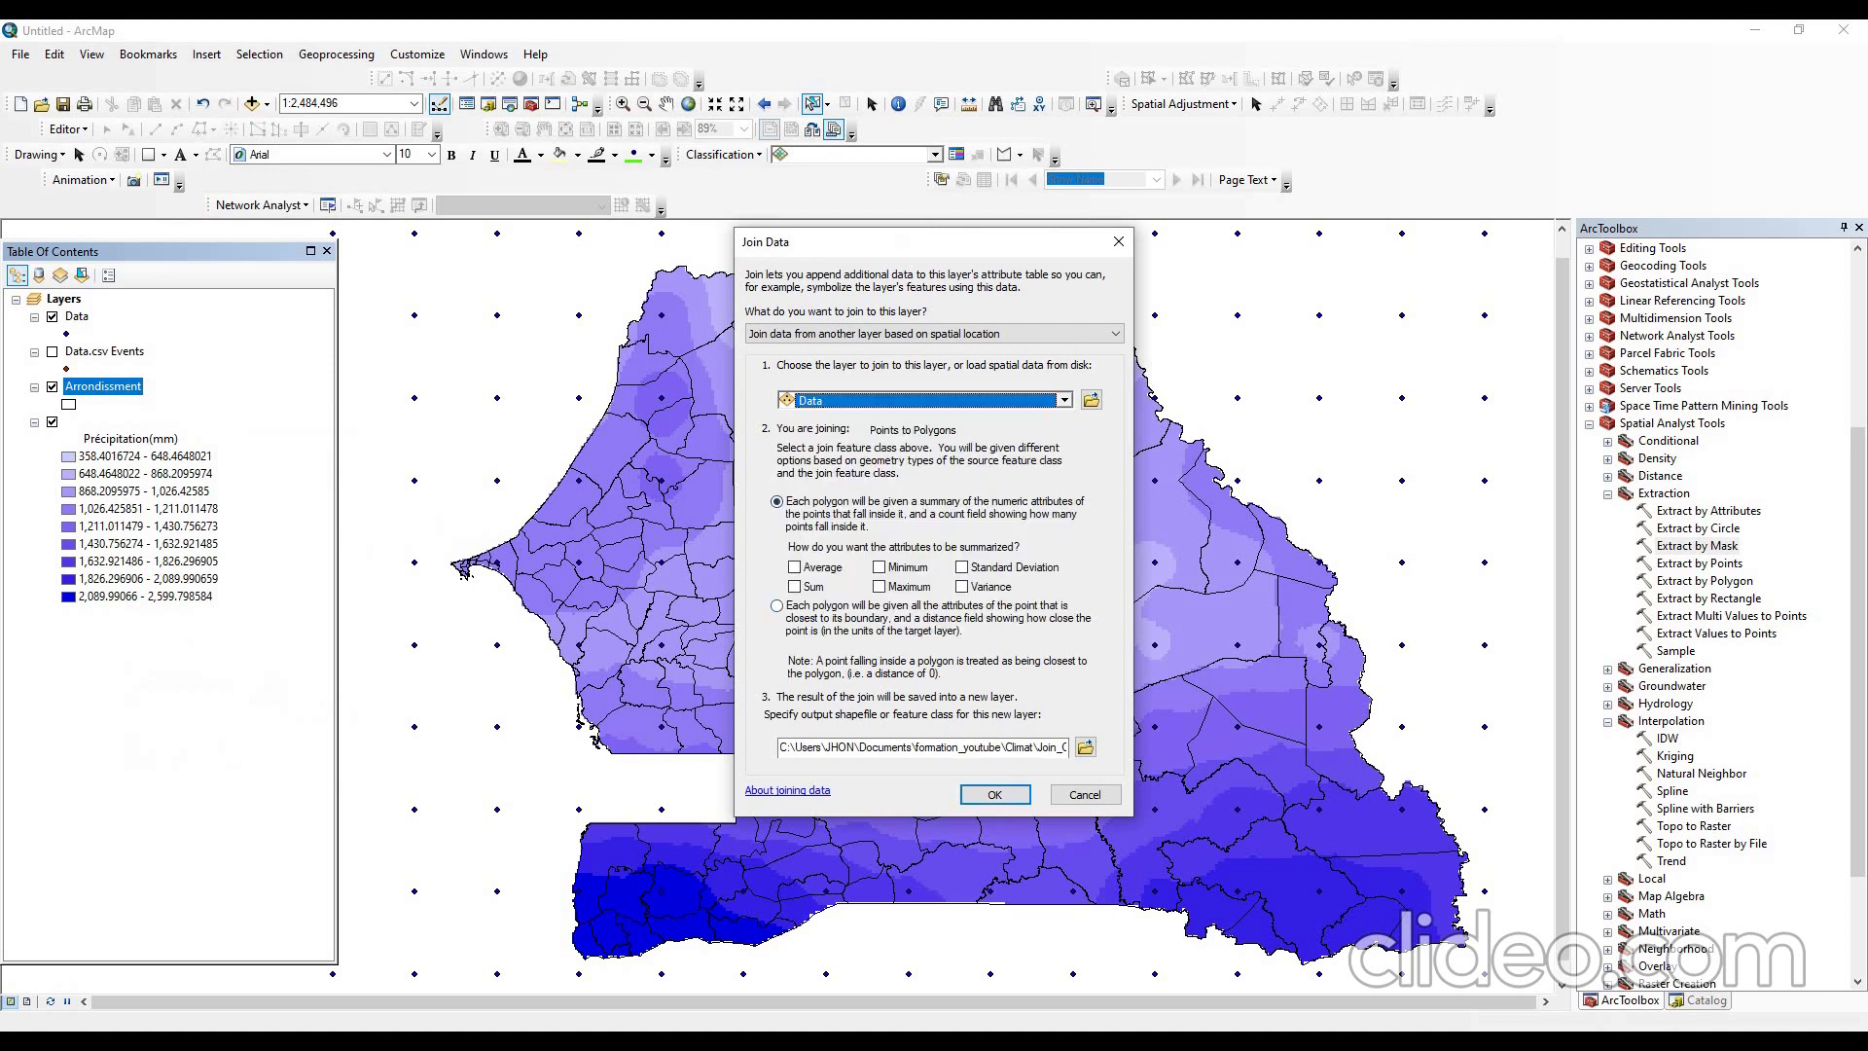
left_click(794, 566)
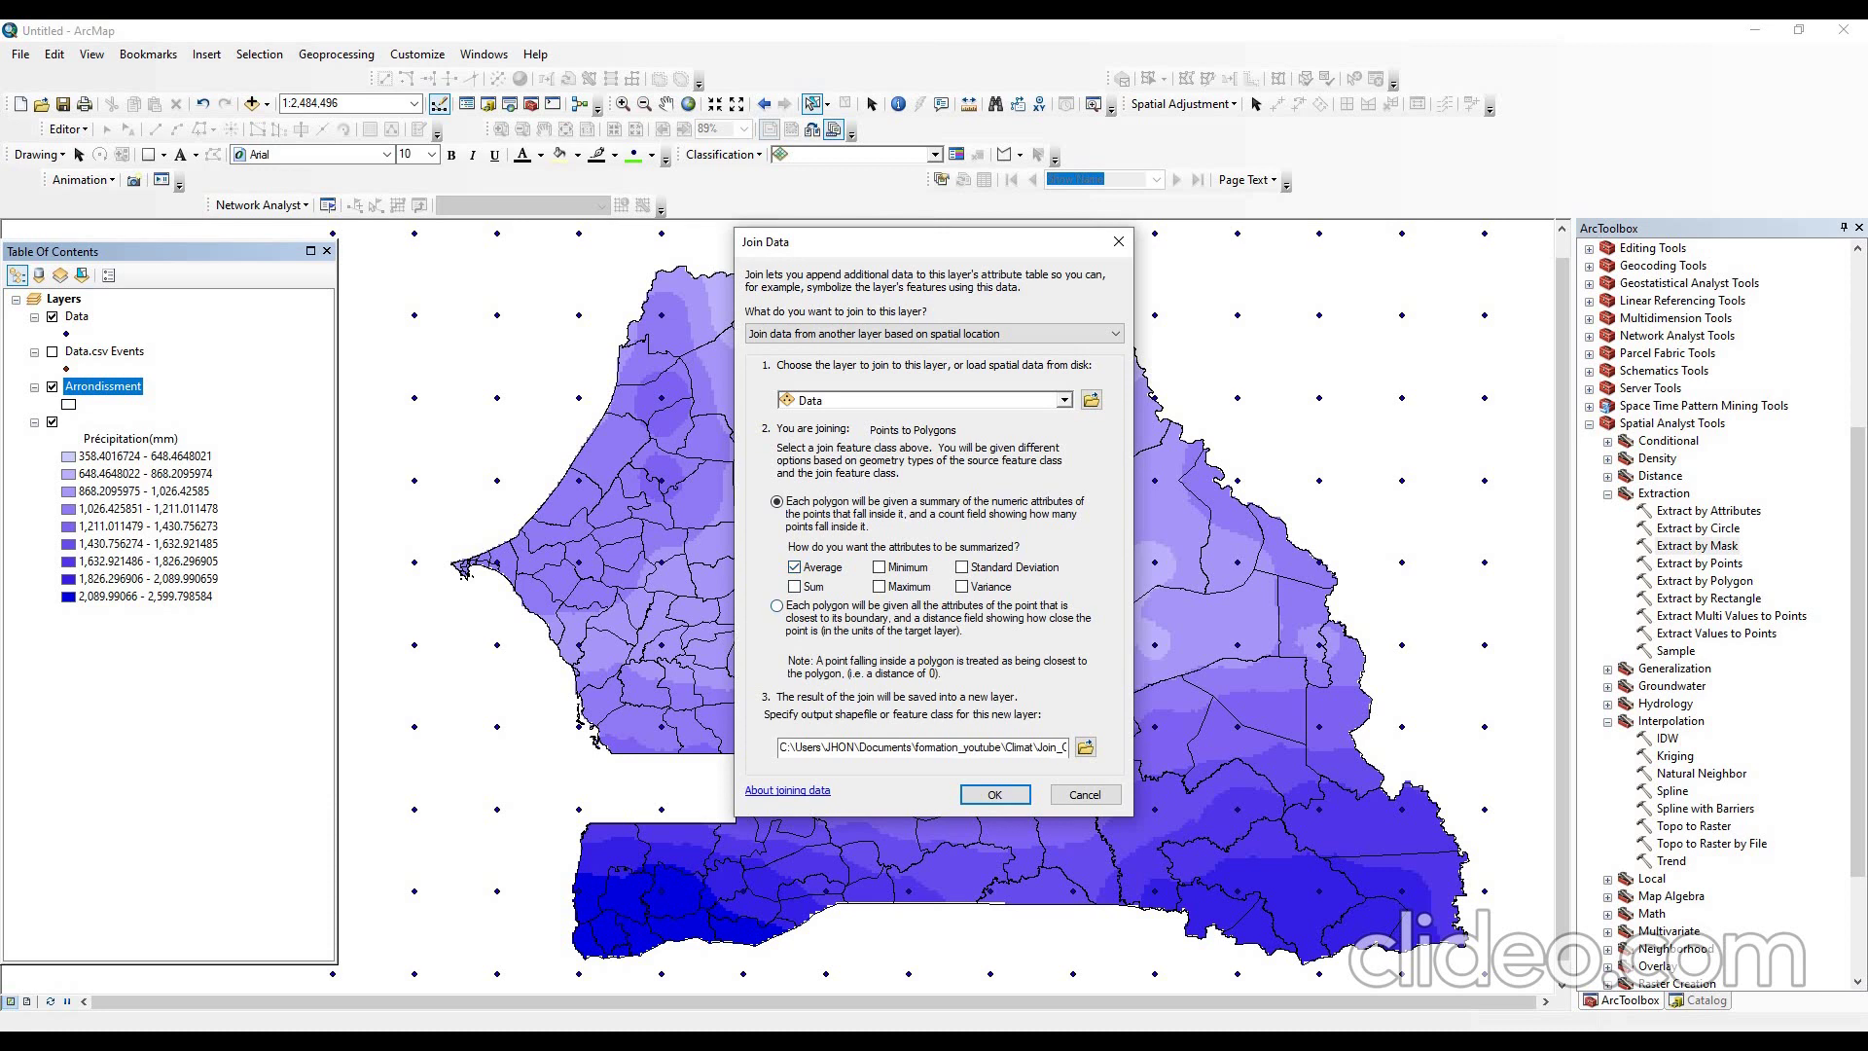
- Name the join output shapefile Commune_pluie in the Climat folder and run the join
left_click(1085, 746)
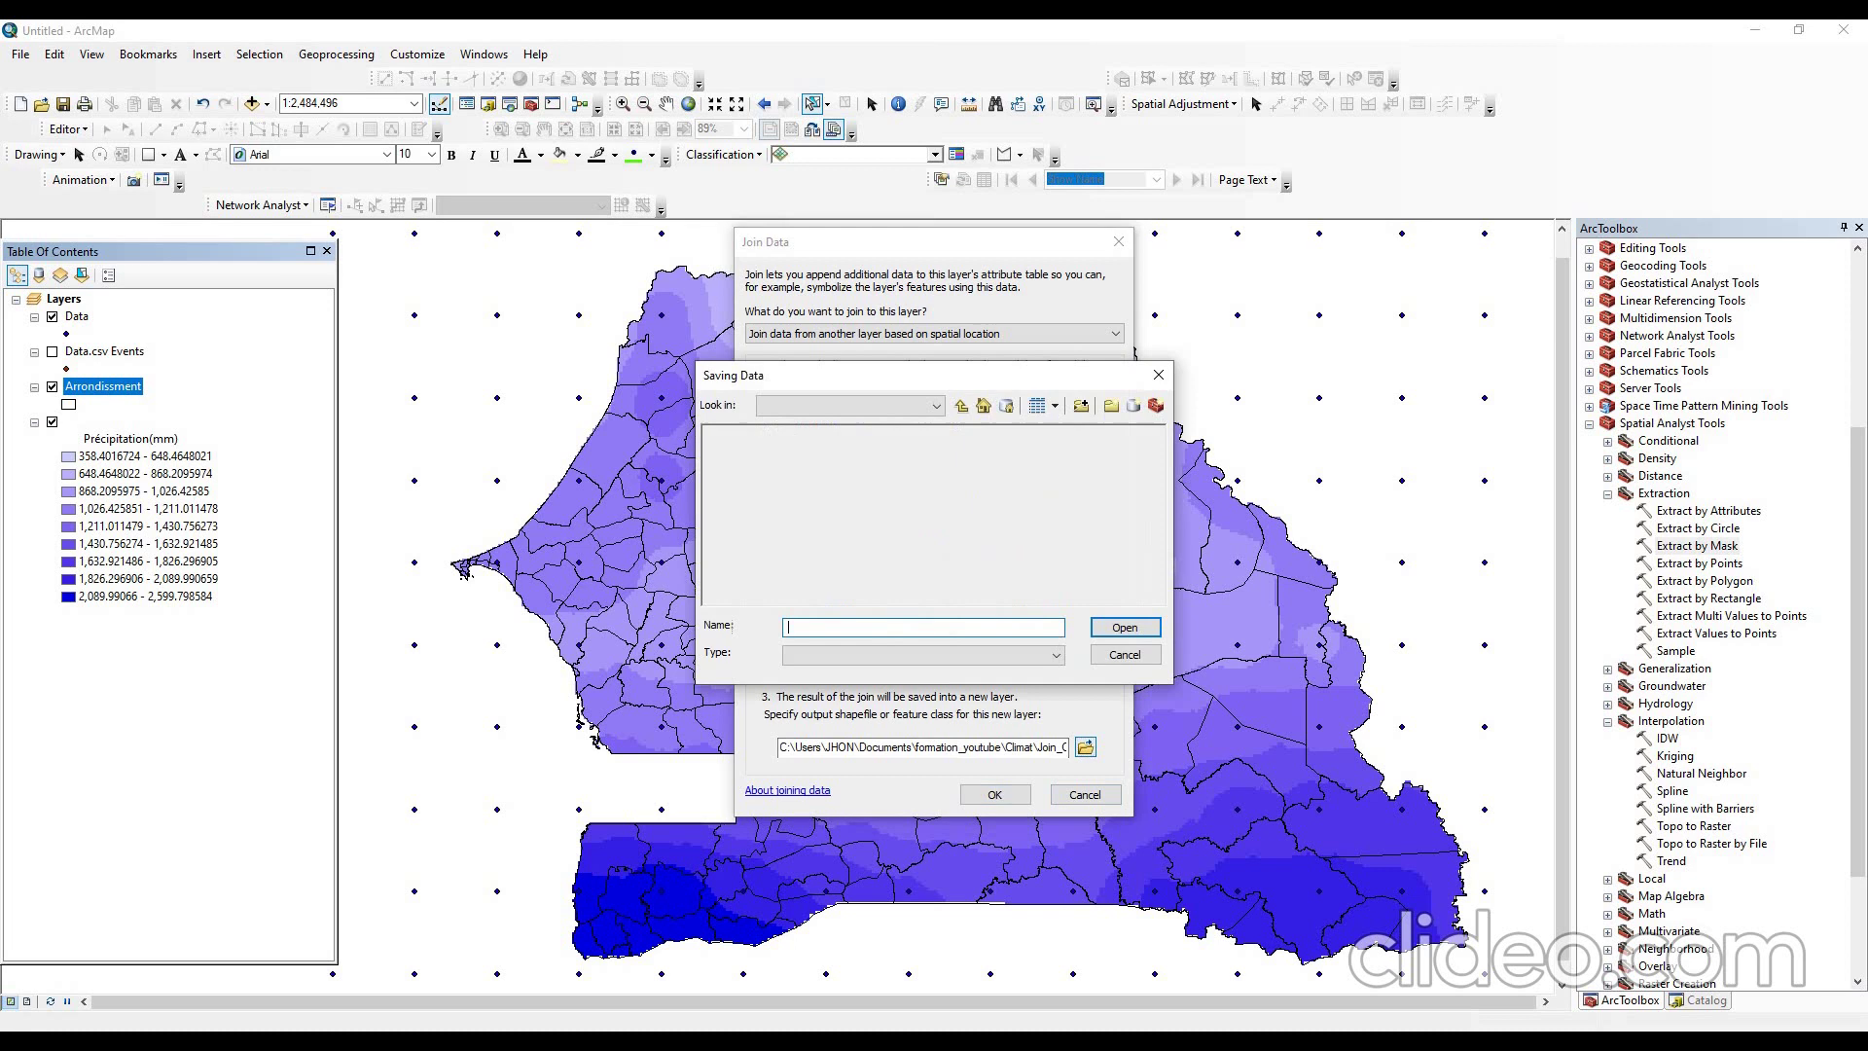
double_click(826, 627)
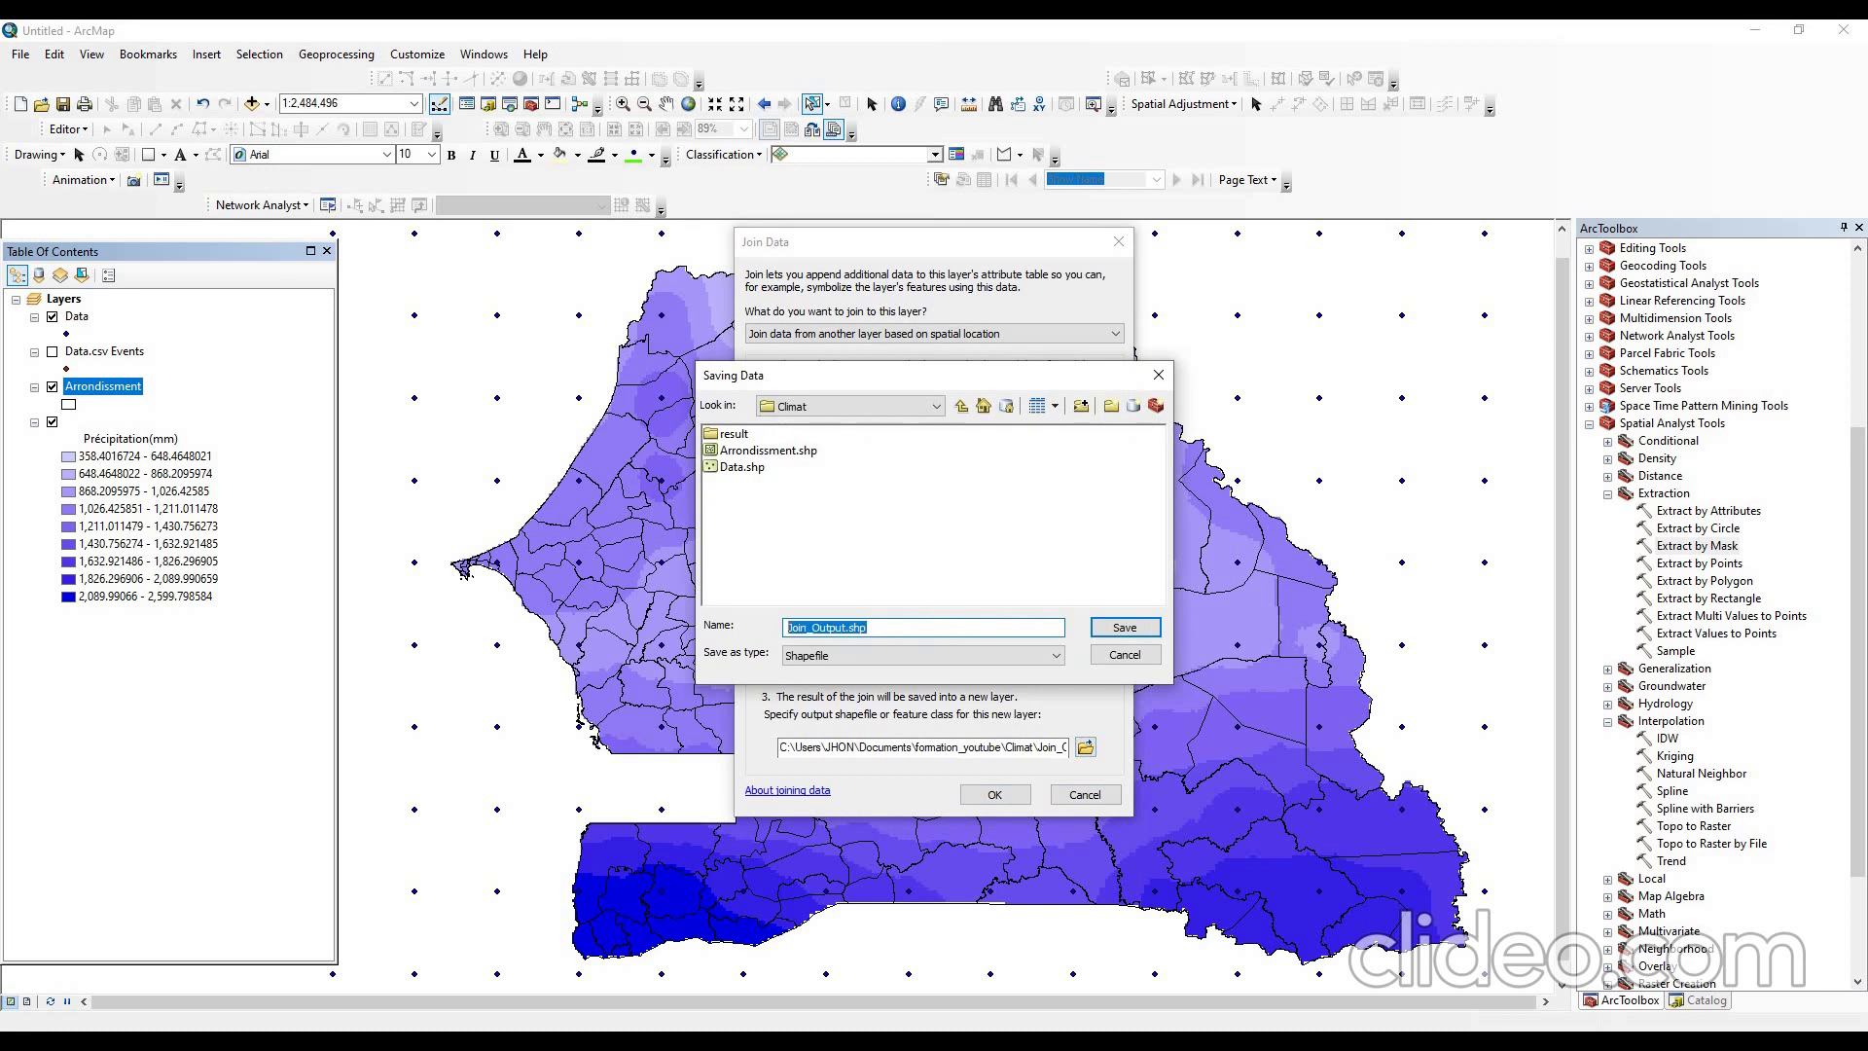
type("Commune_pluiv")
key("Return")
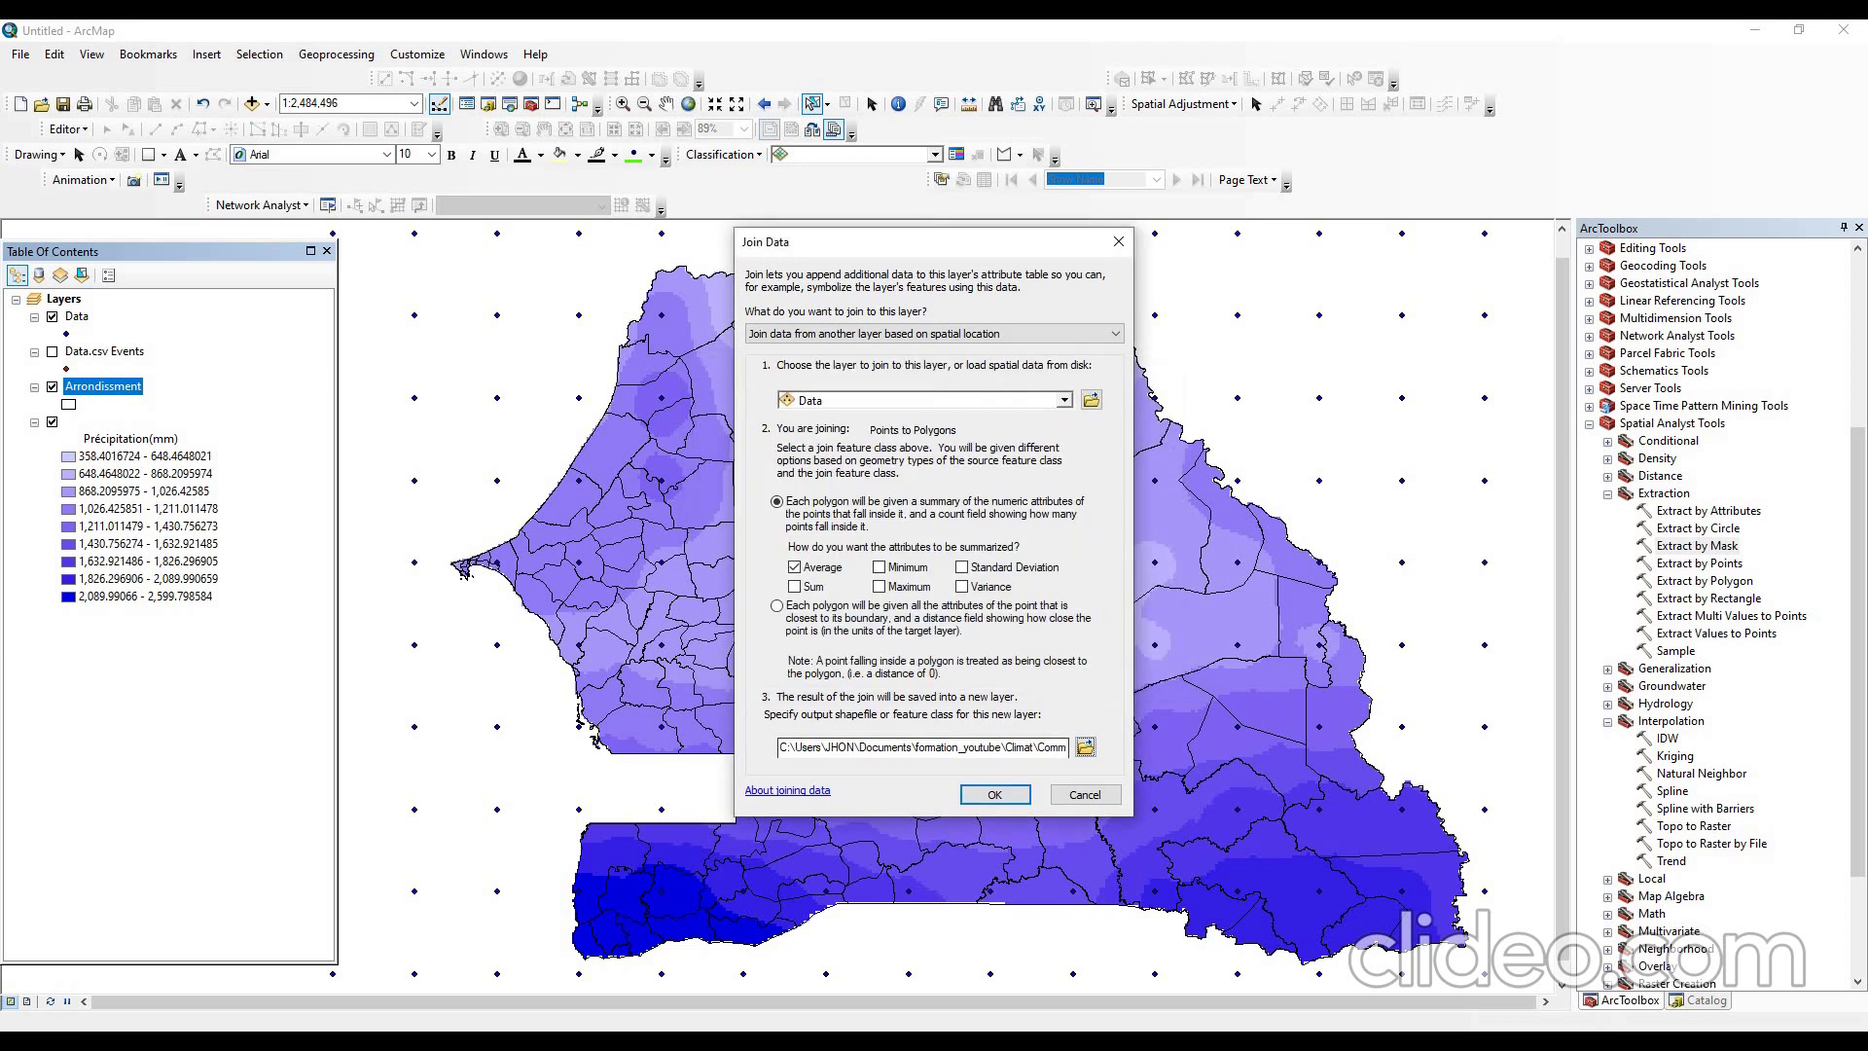
key("Return")
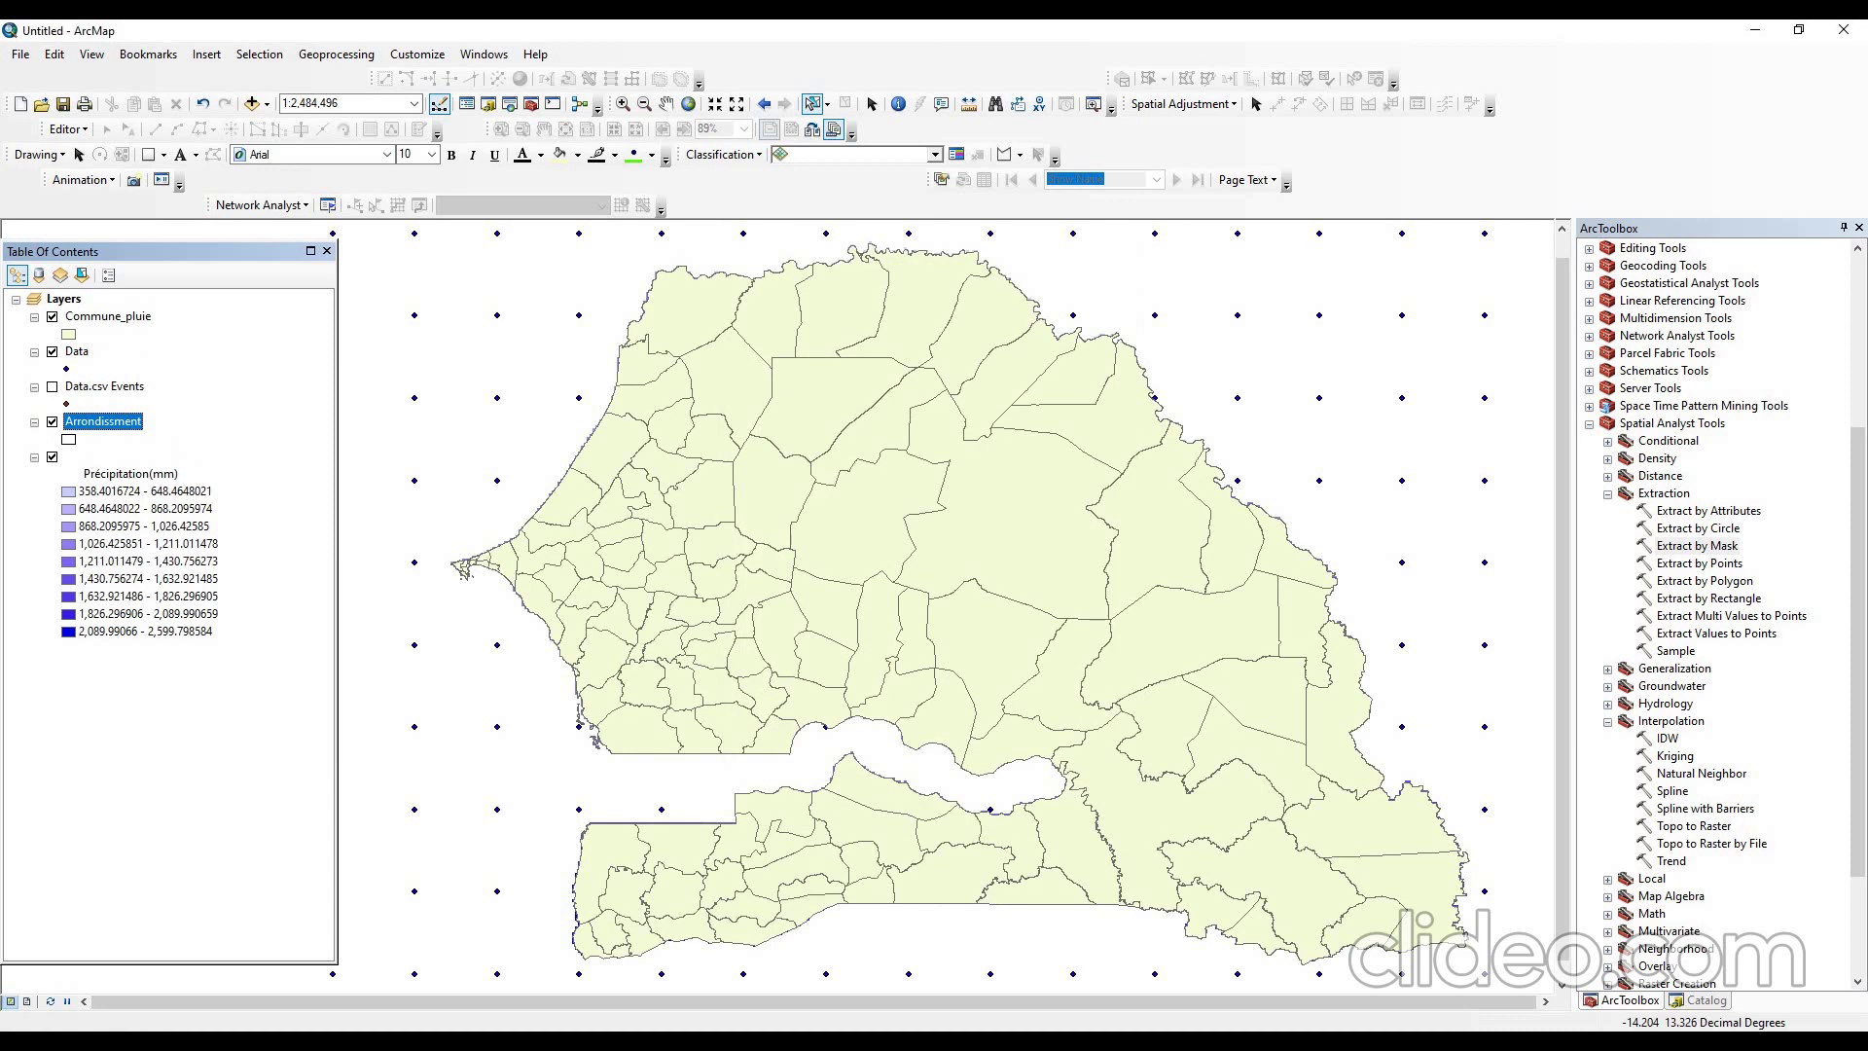
- Examine the Commune_pluie attribute table, widening it to check the averaged monthly and annual precipitation fields
right_click(68, 317)
left_click(146, 374)
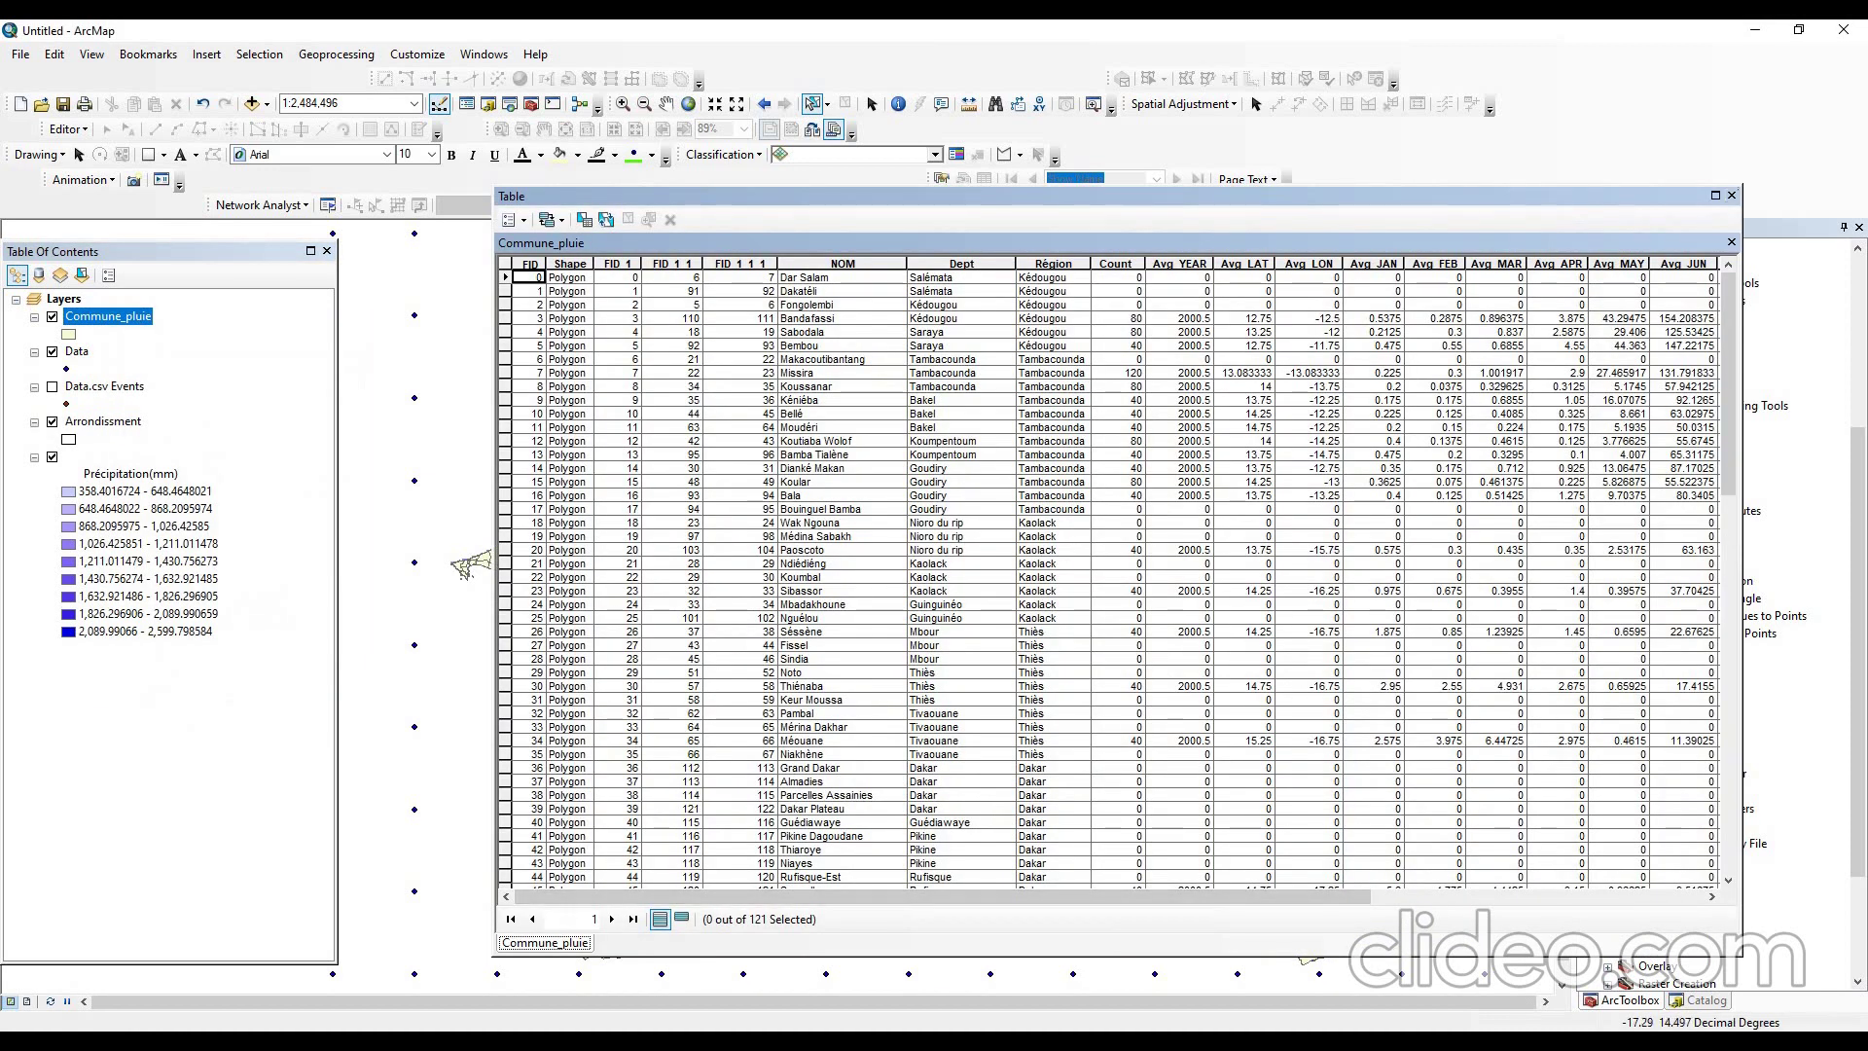
left_click(463, 569)
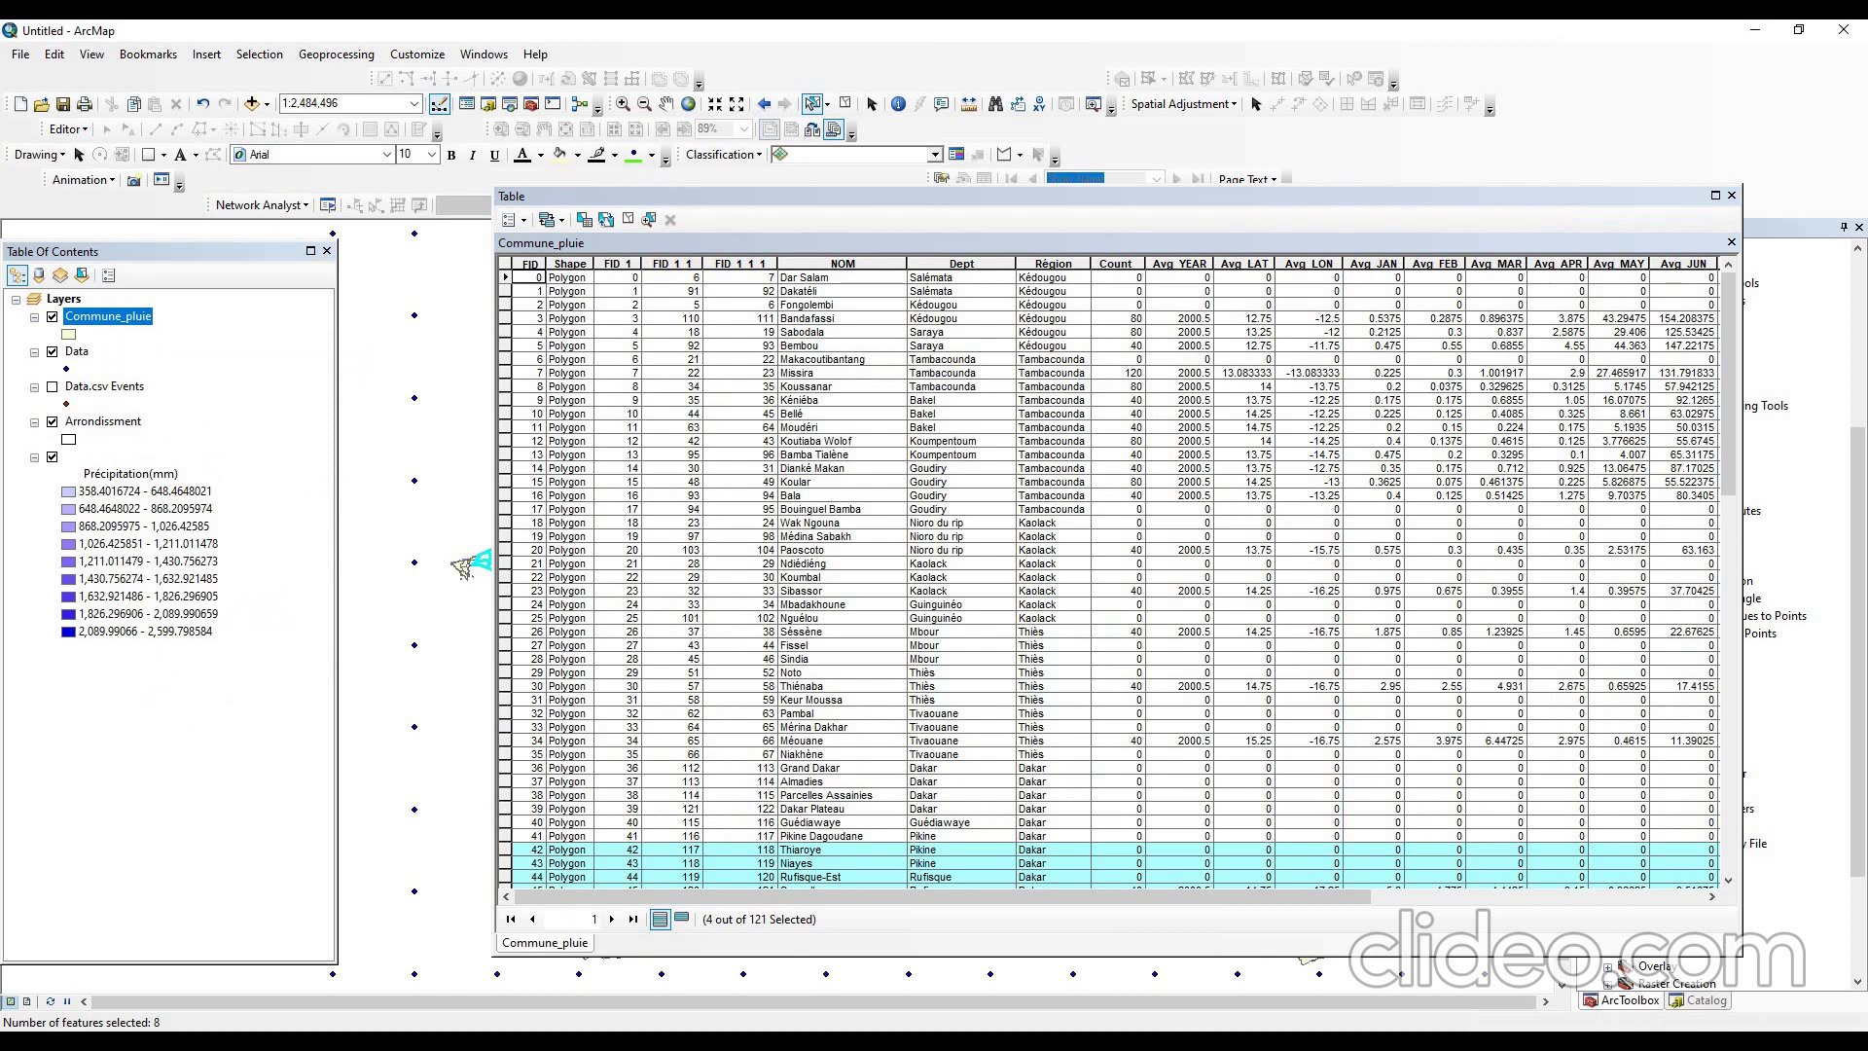
left_click_drag(495, 569, 131, 568)
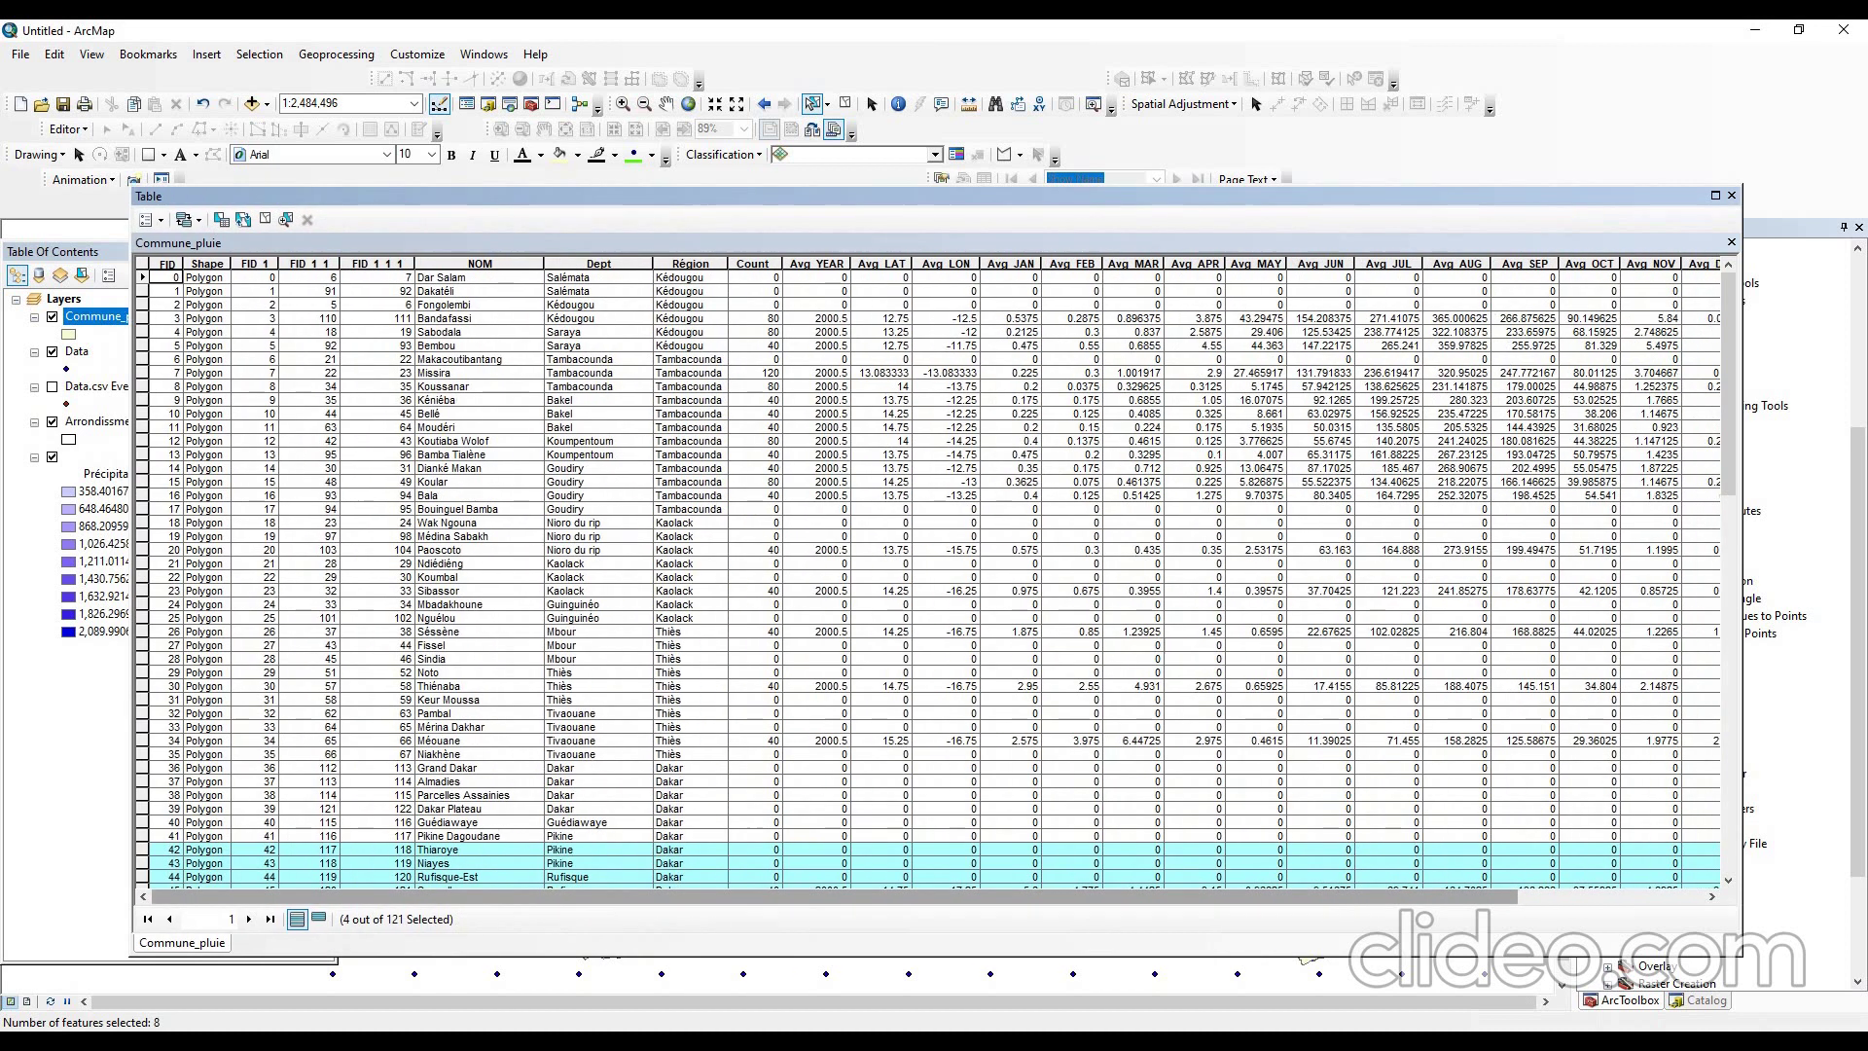
left_click_drag(835, 896, 956, 896)
scroll(935, 581, "right", 1)
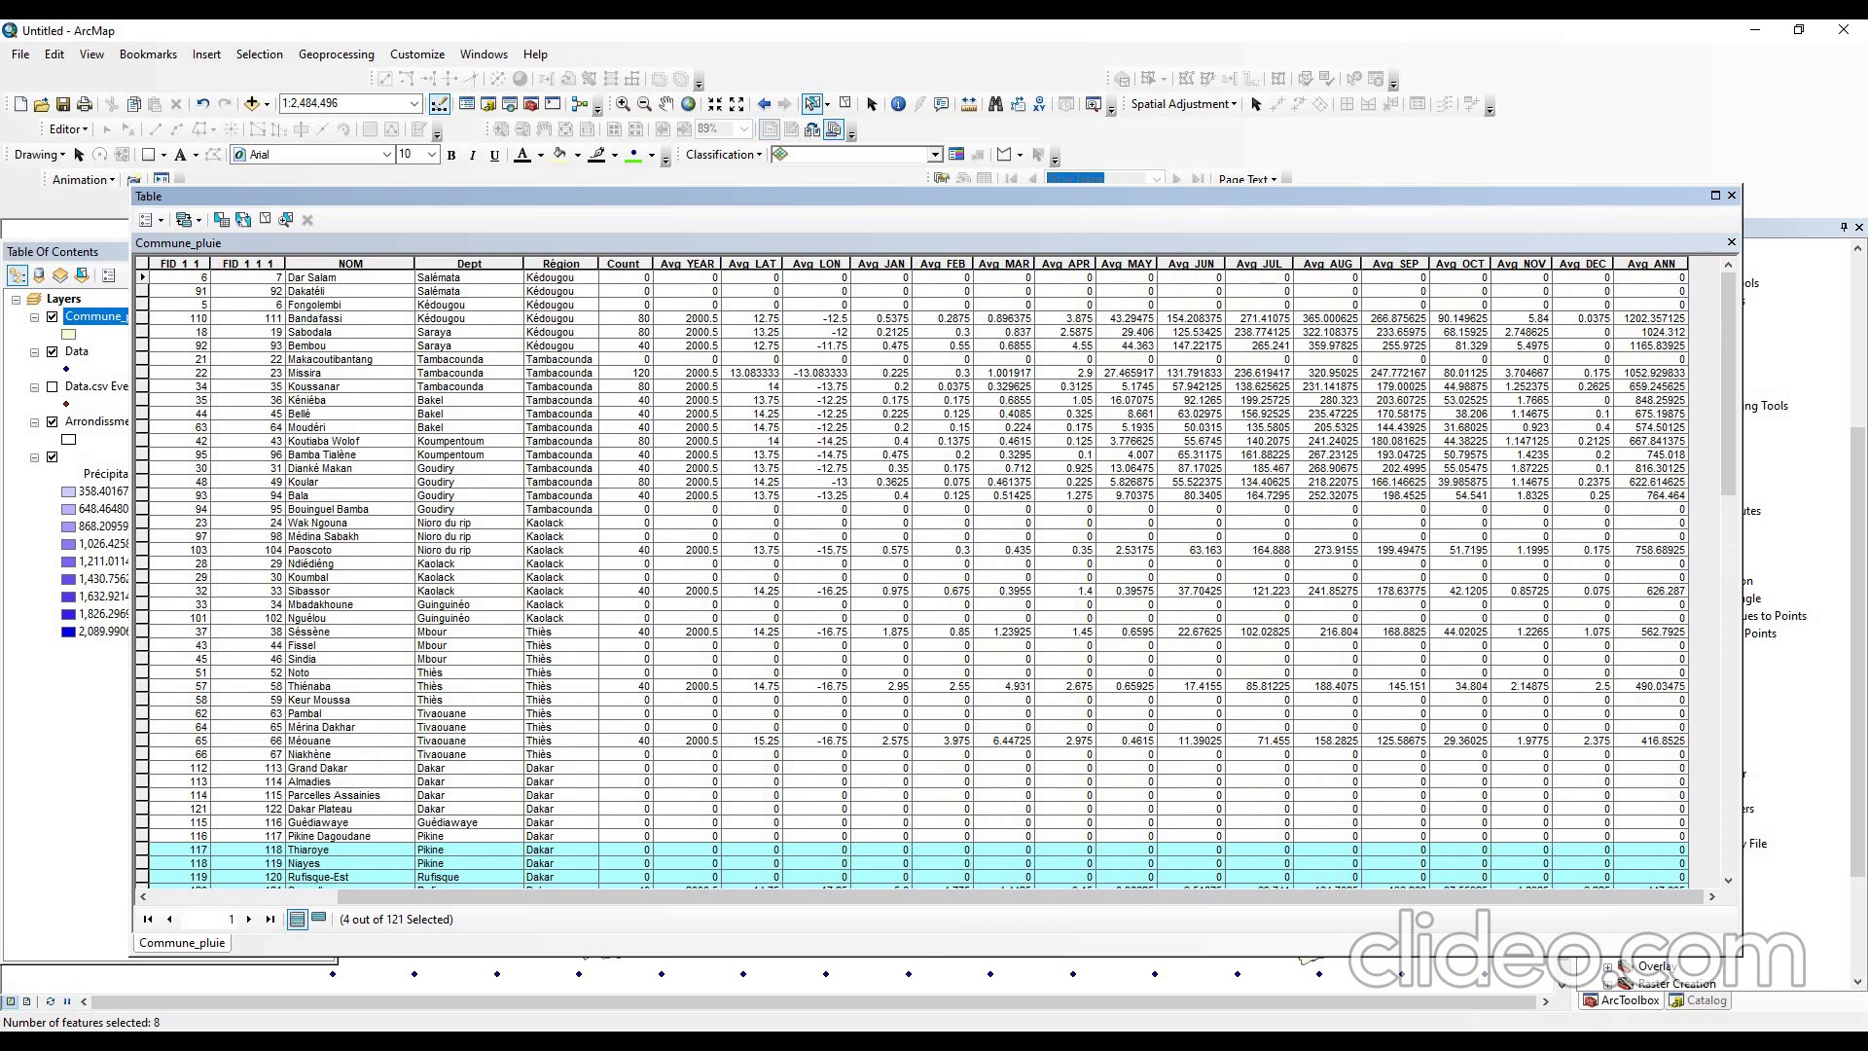
left_click(1650, 263)
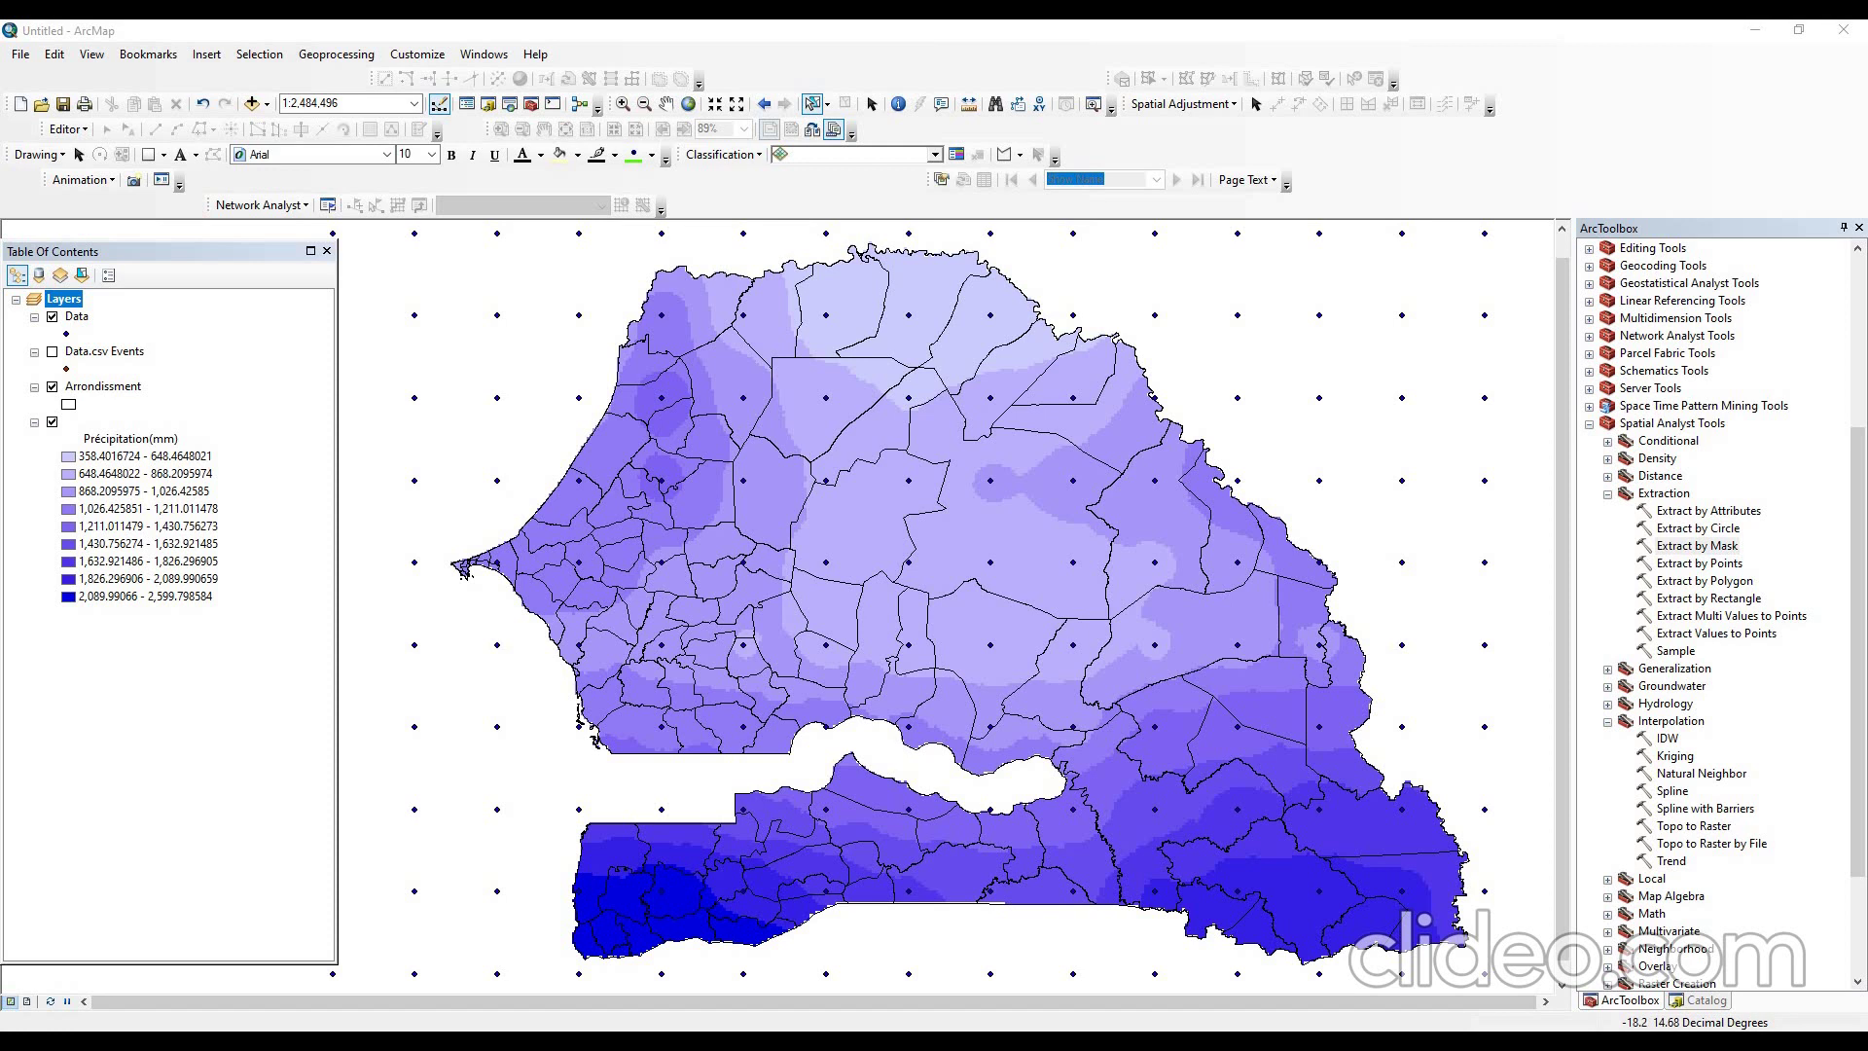
- Examine the yearly precipitation records in the Data layer's attribute table and close it
right_click(76, 317)
left_click(154, 377)
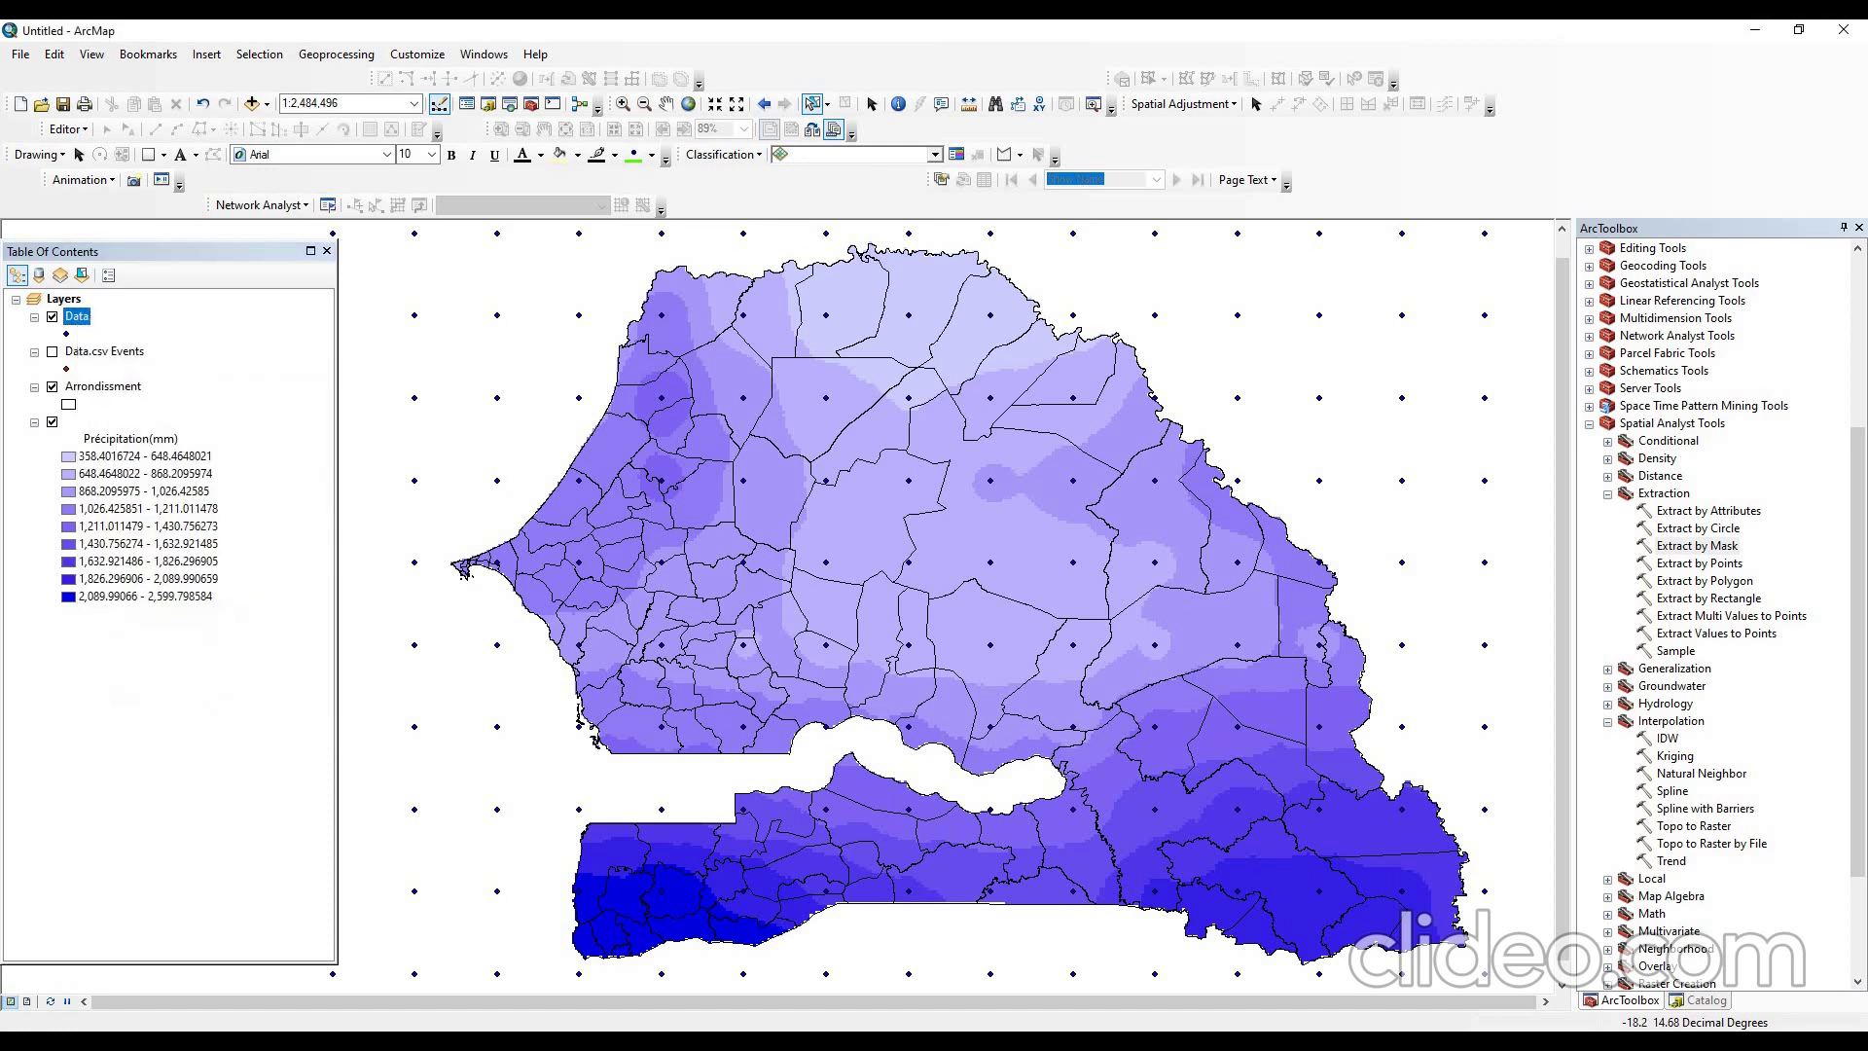
key("ctrl+t")
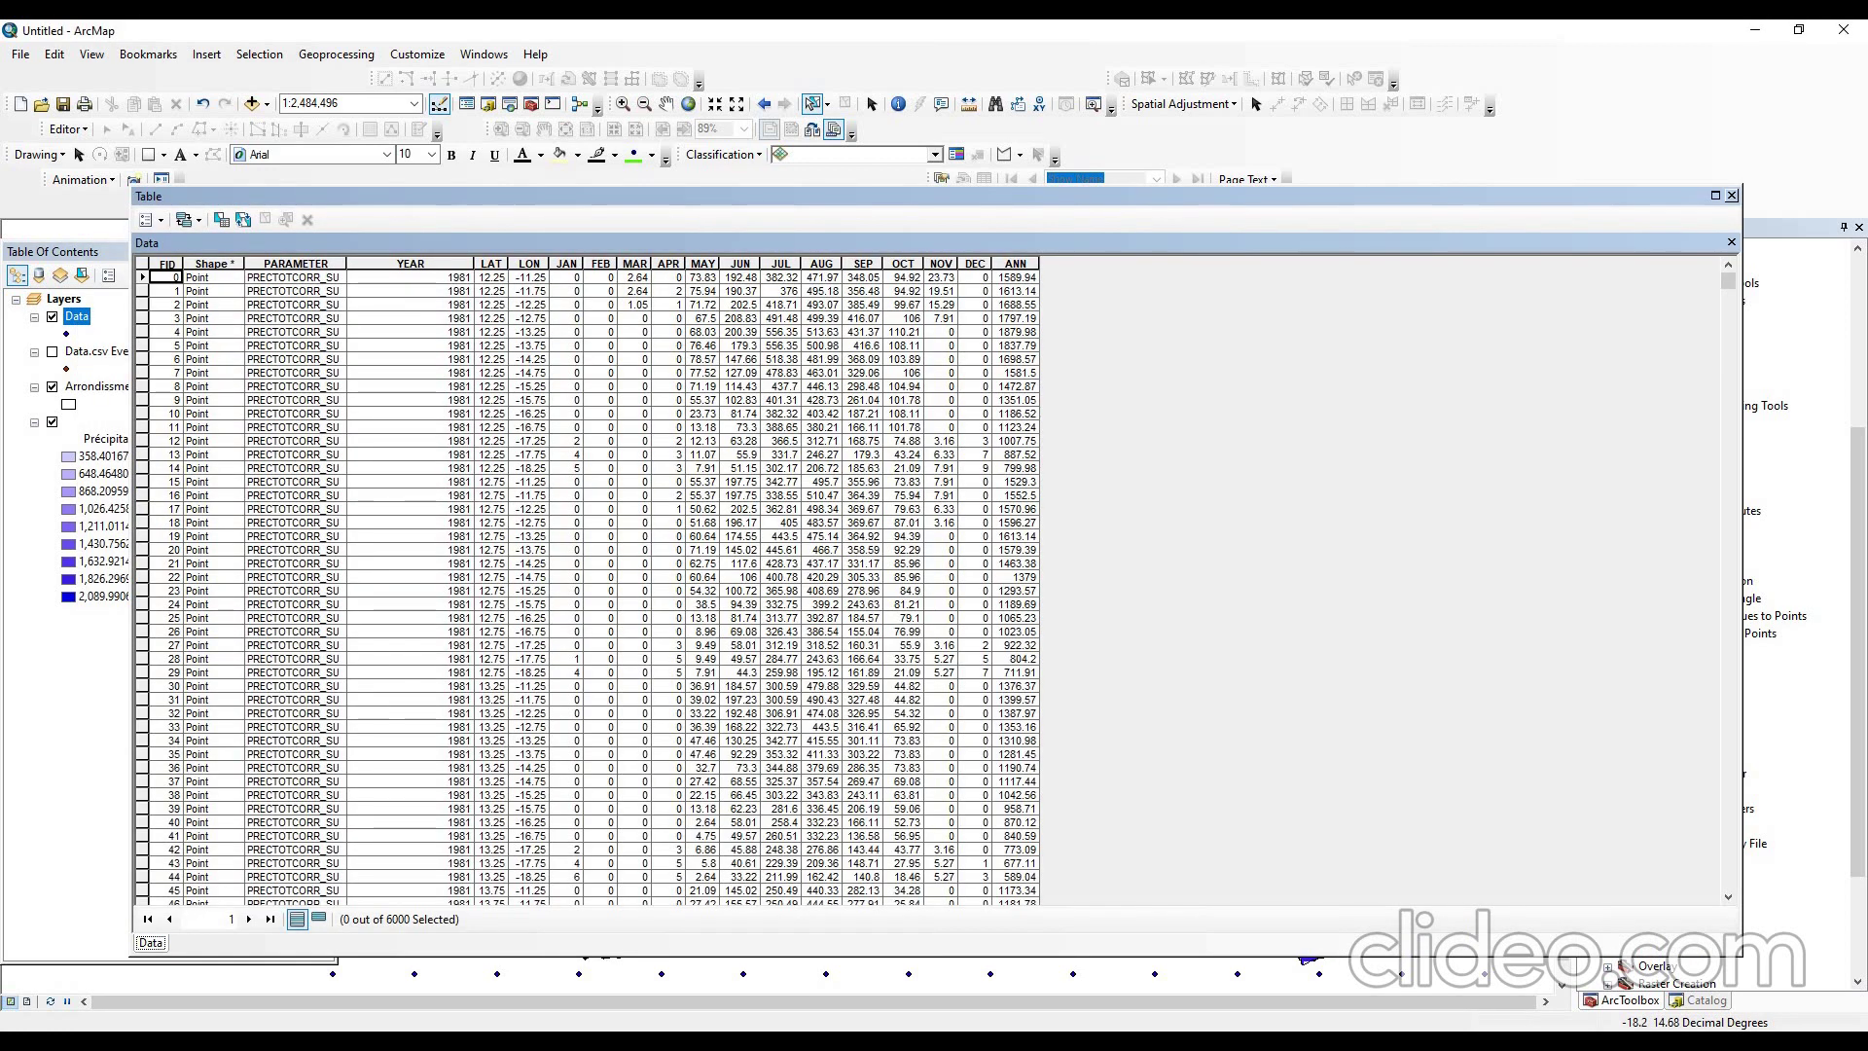
mouse_move(1728, 280)
left_mouse_down()
mouse_move(1728, 882)
mouse_move(1728, 280)
left_mouse_up()
left_click(1731, 195)
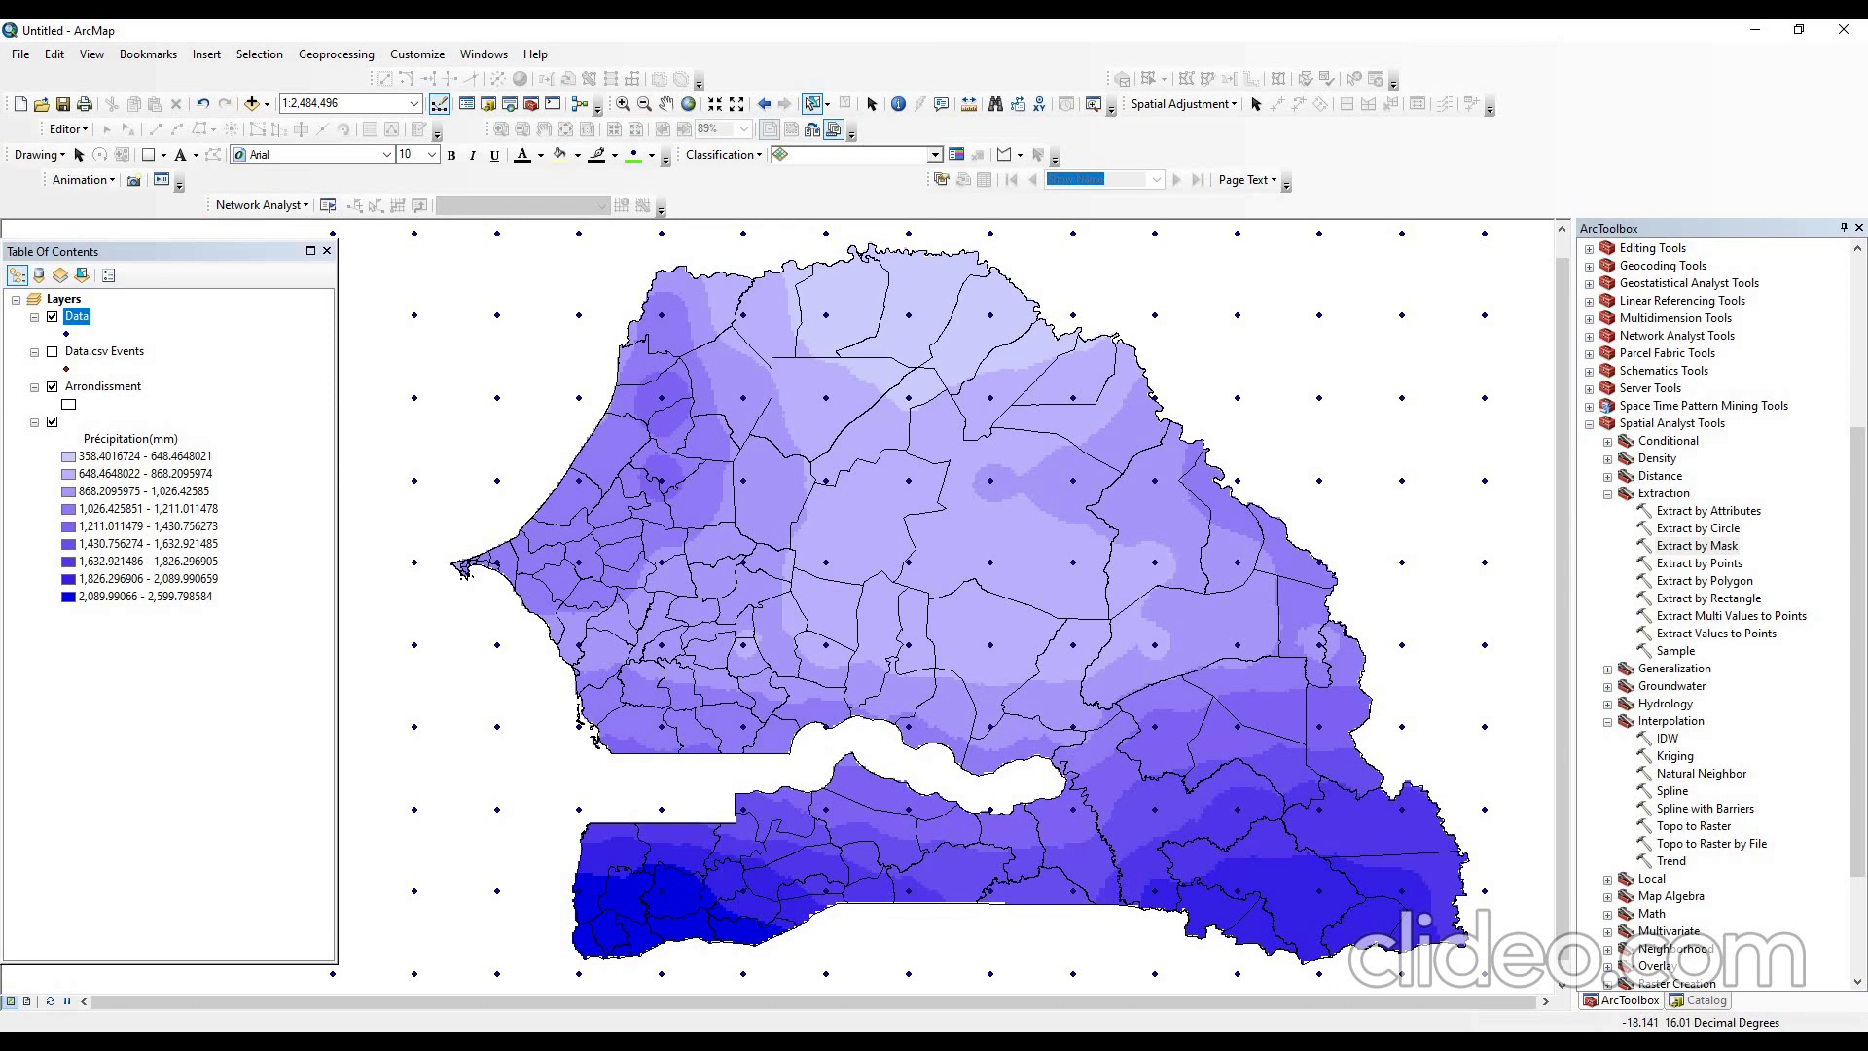
right_click(77, 315)
mouse_move(146, 508)
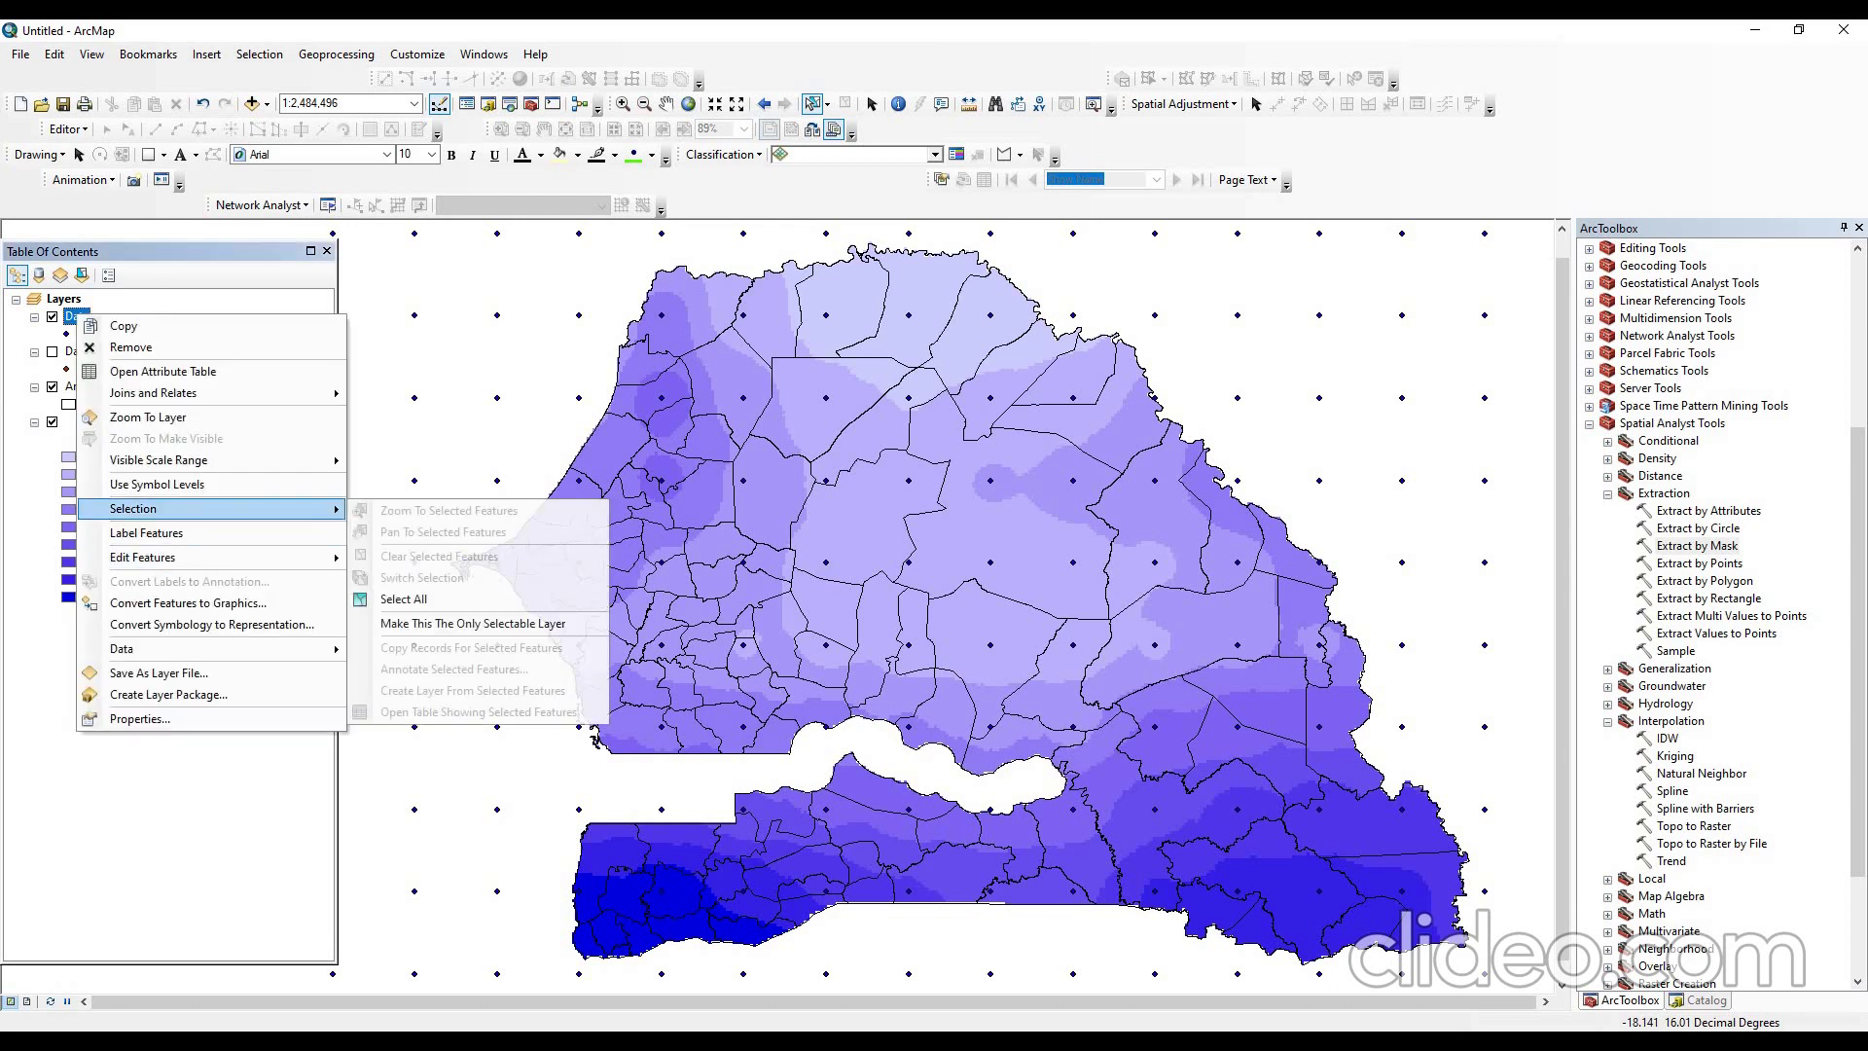
mouse_move(152, 392)
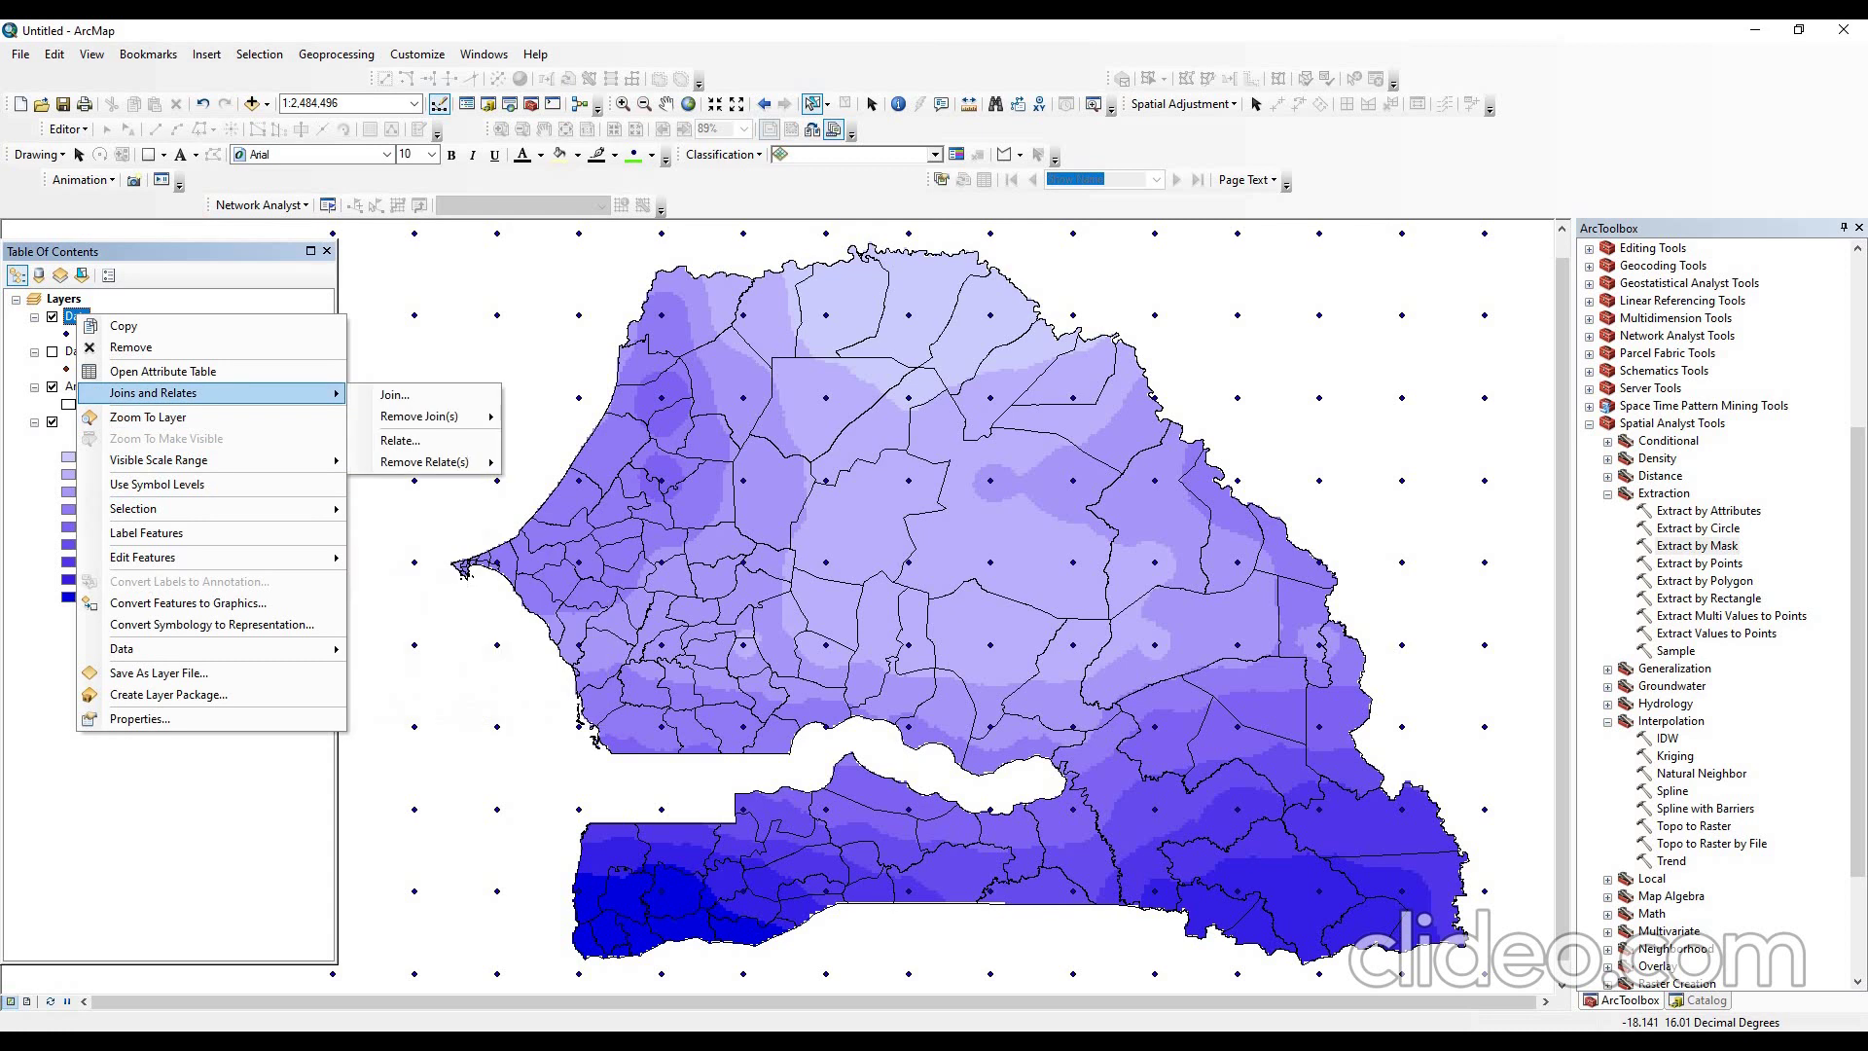
left_click(394, 394)
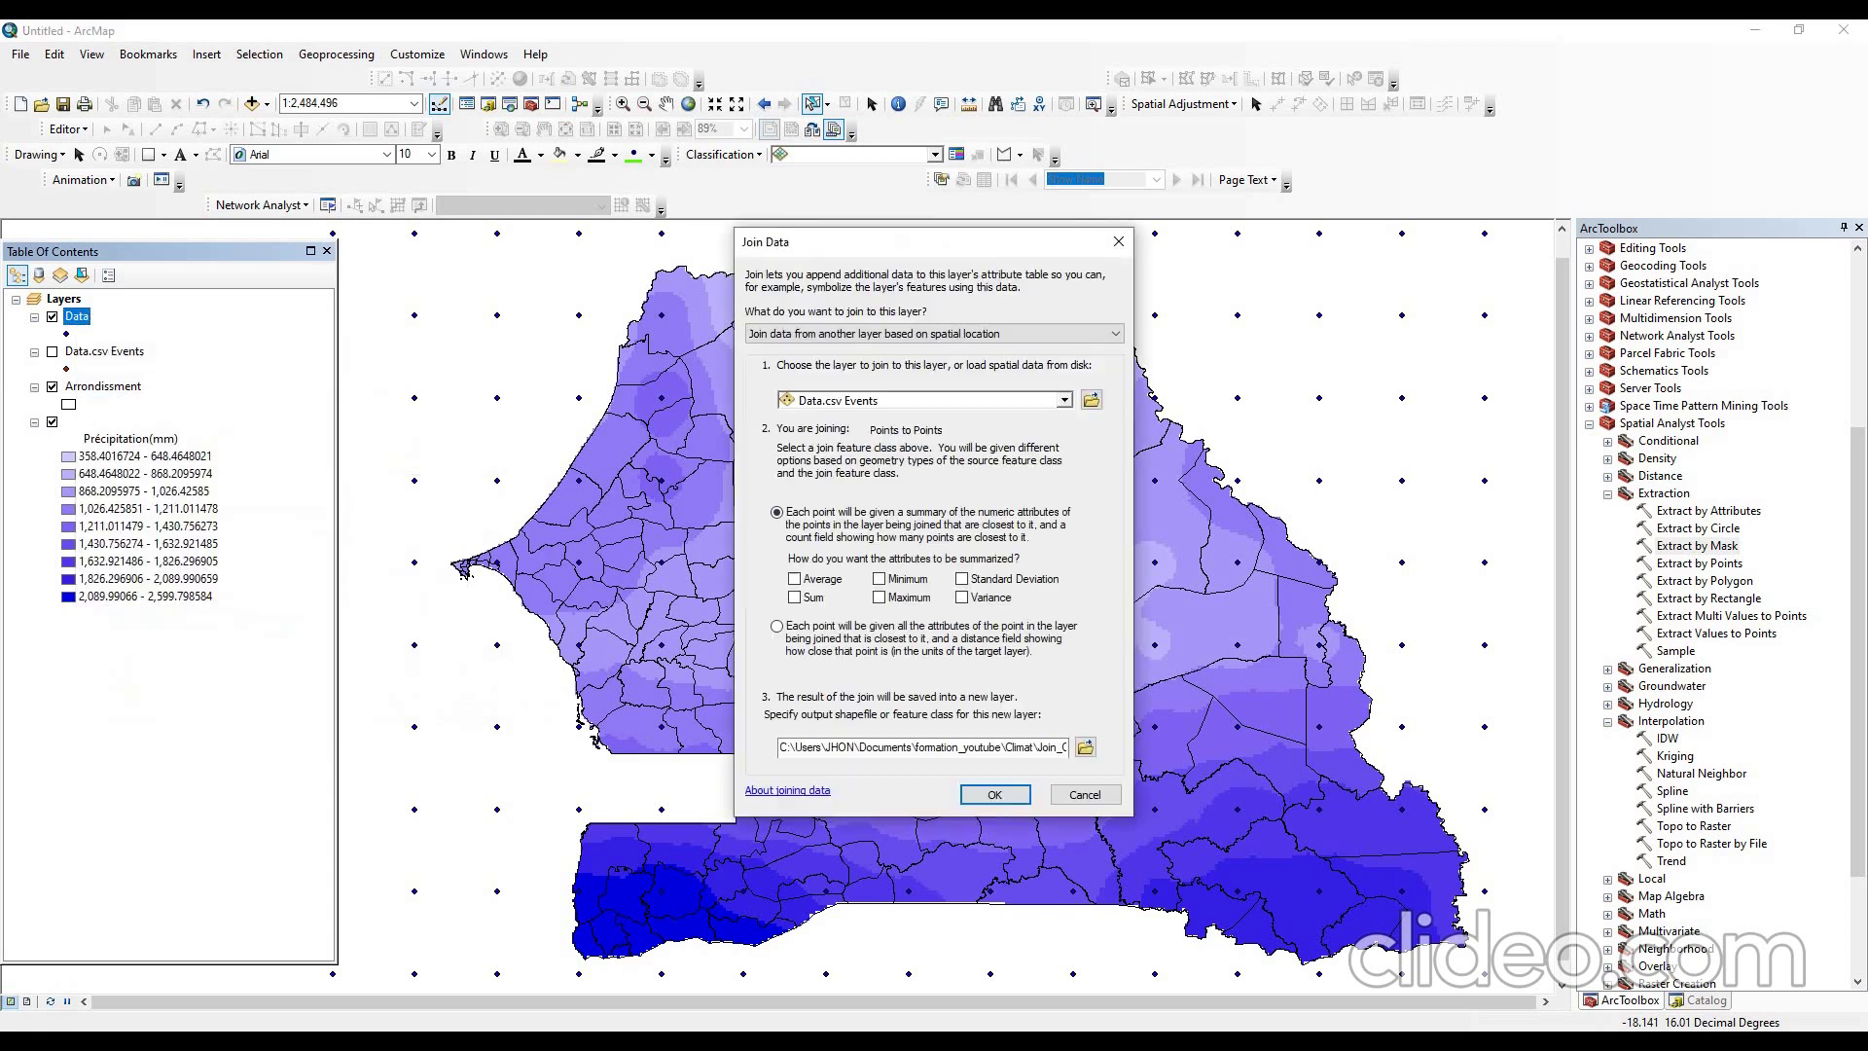
left_click(1119, 241)
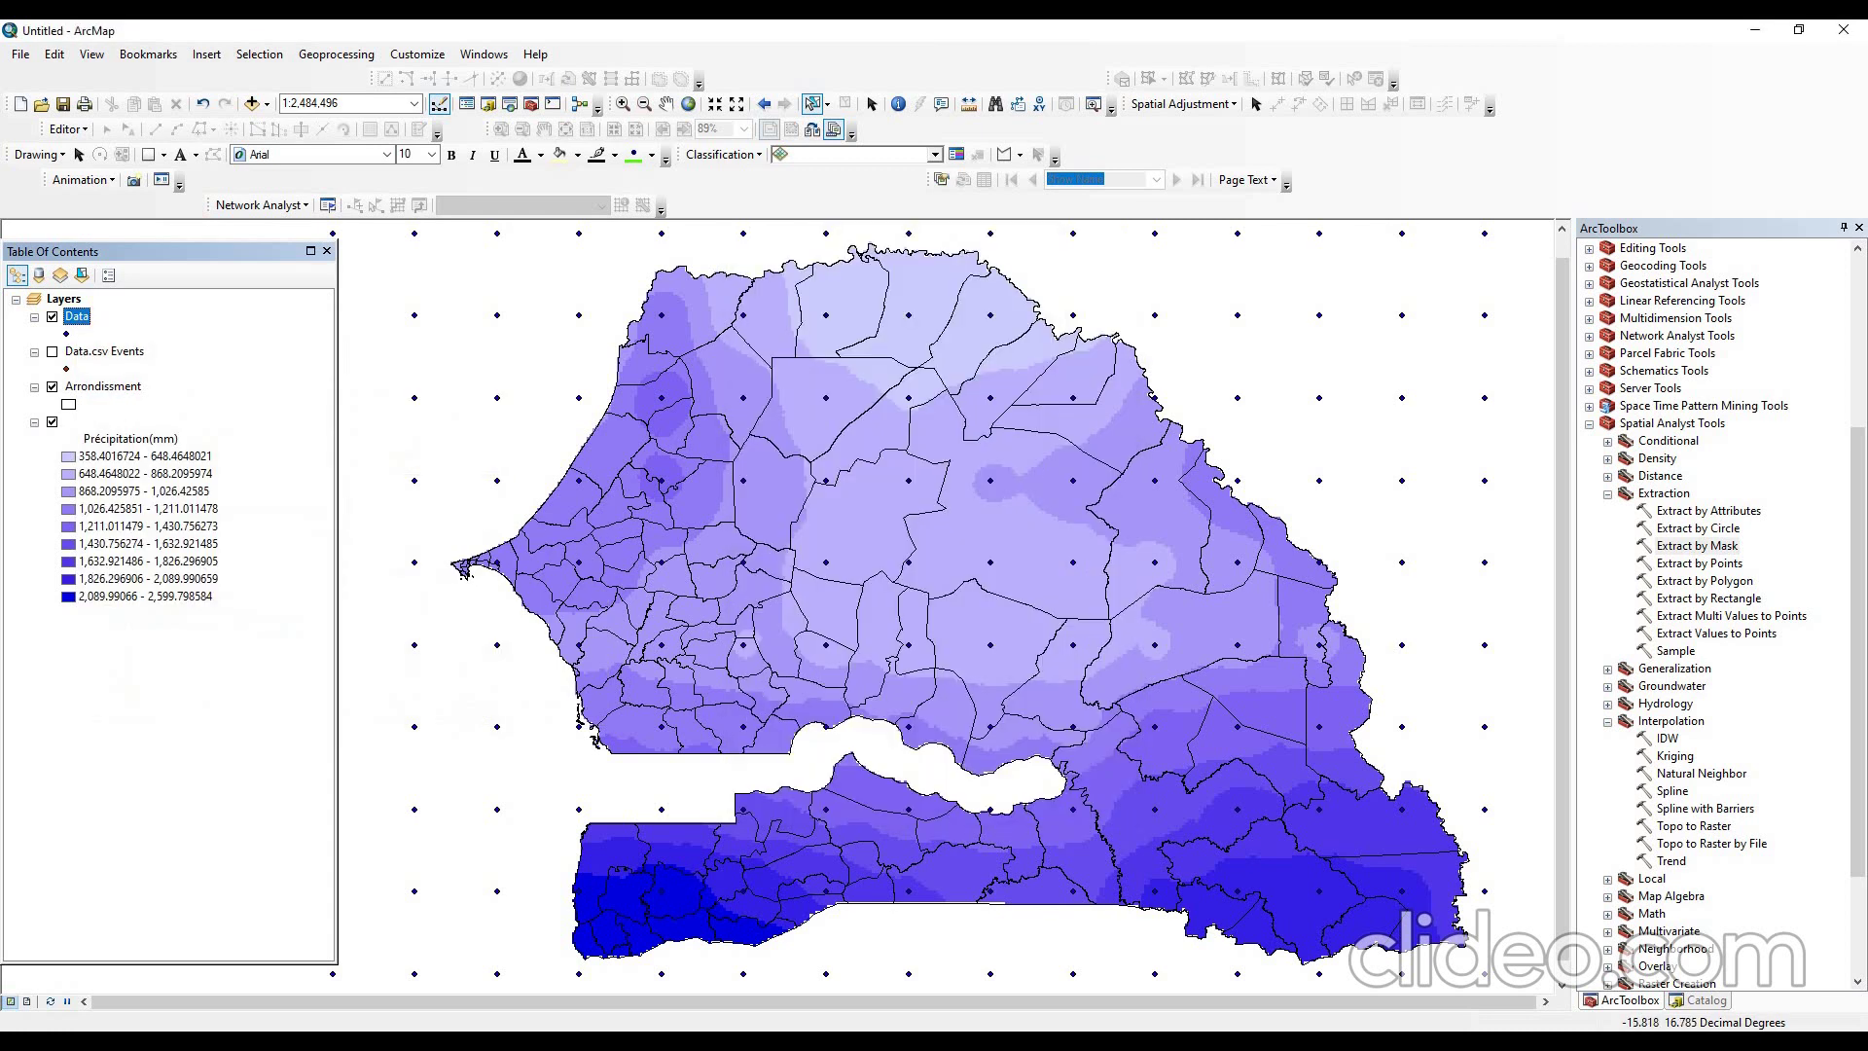
- Select by location the Data points that intersect the Arrondissment layer
left_click(259, 55)
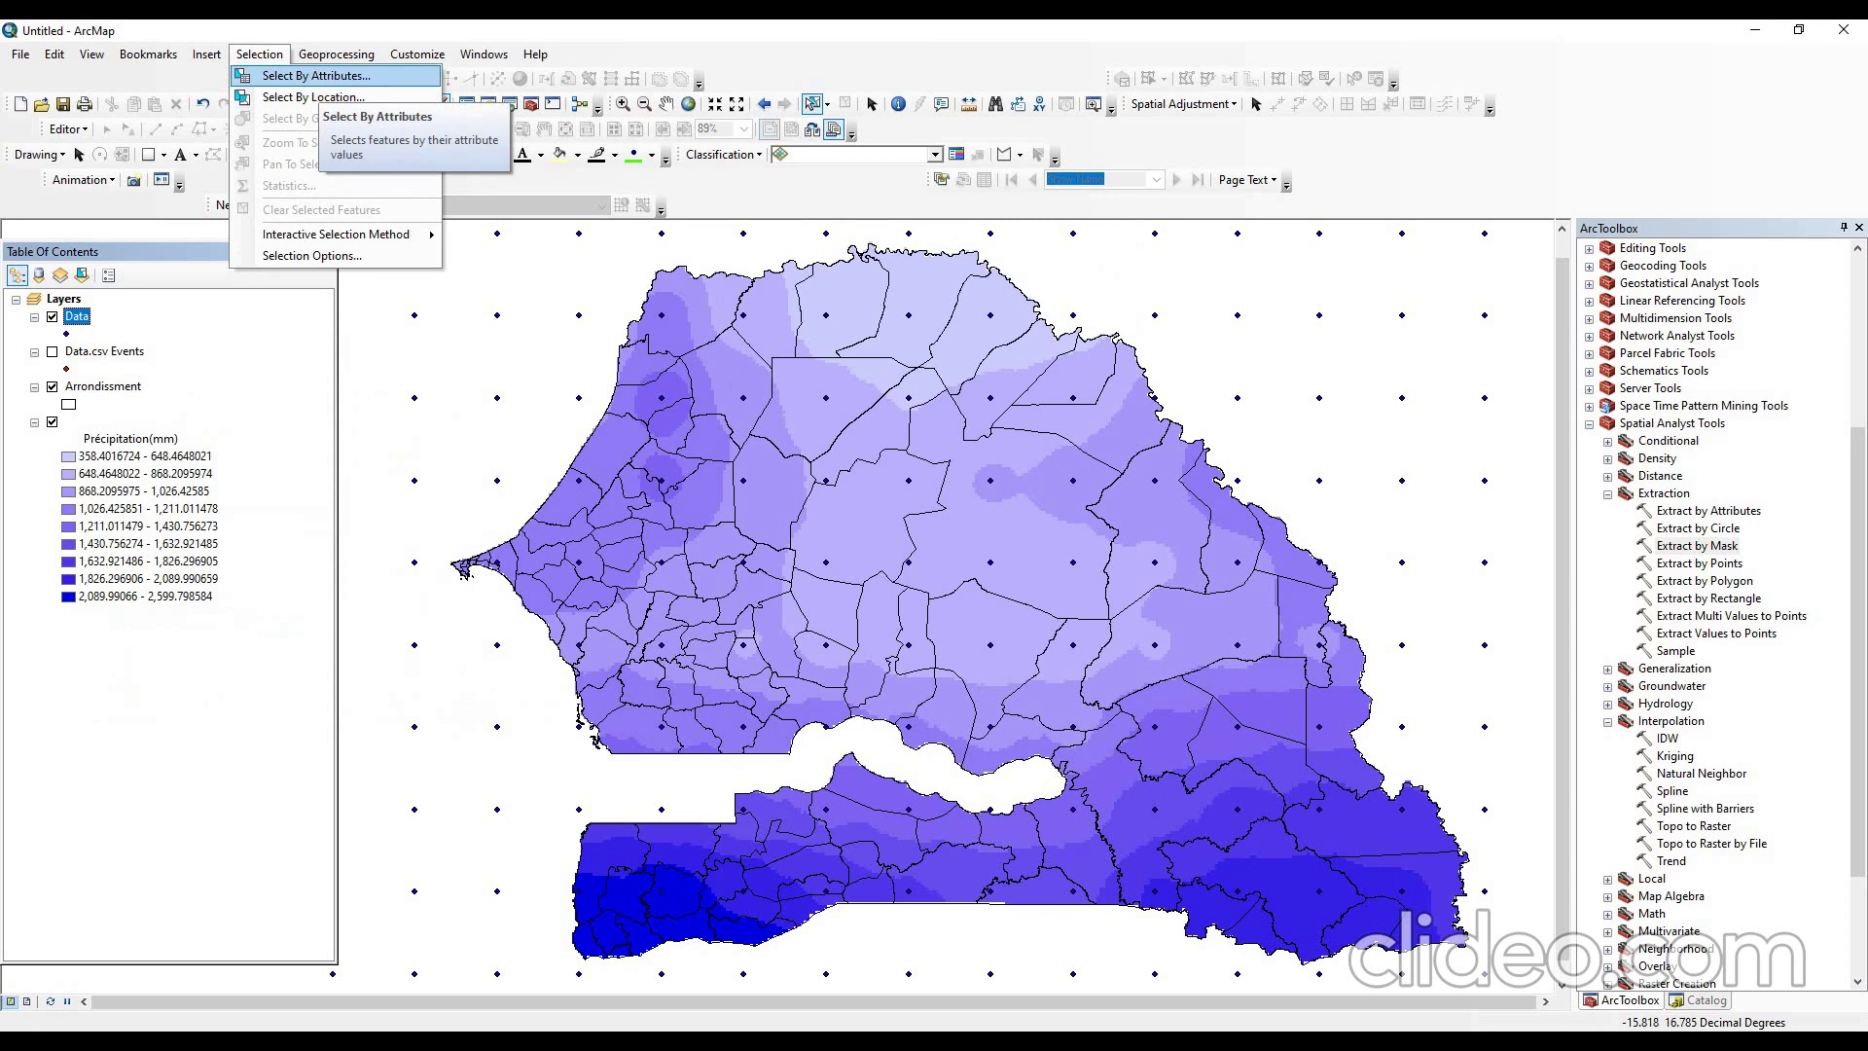
left_click(312, 98)
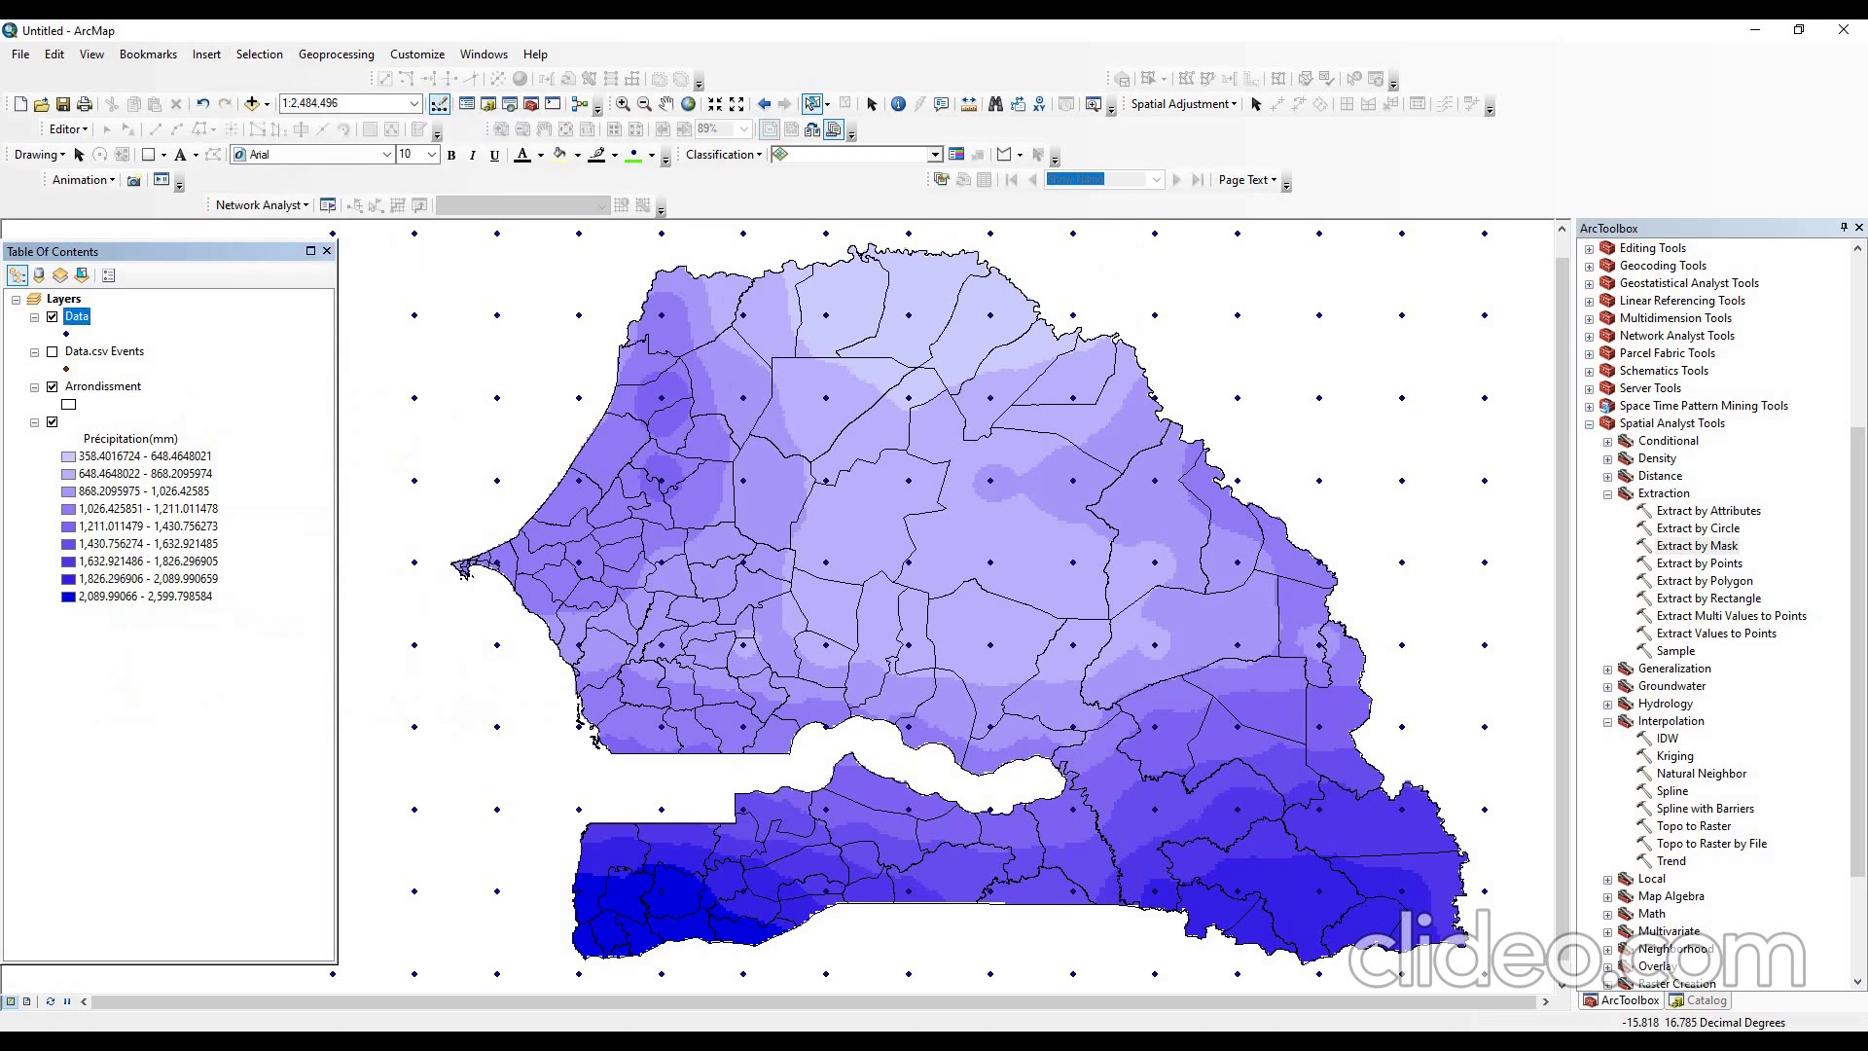
scroll(1380, 603, "up", 2)
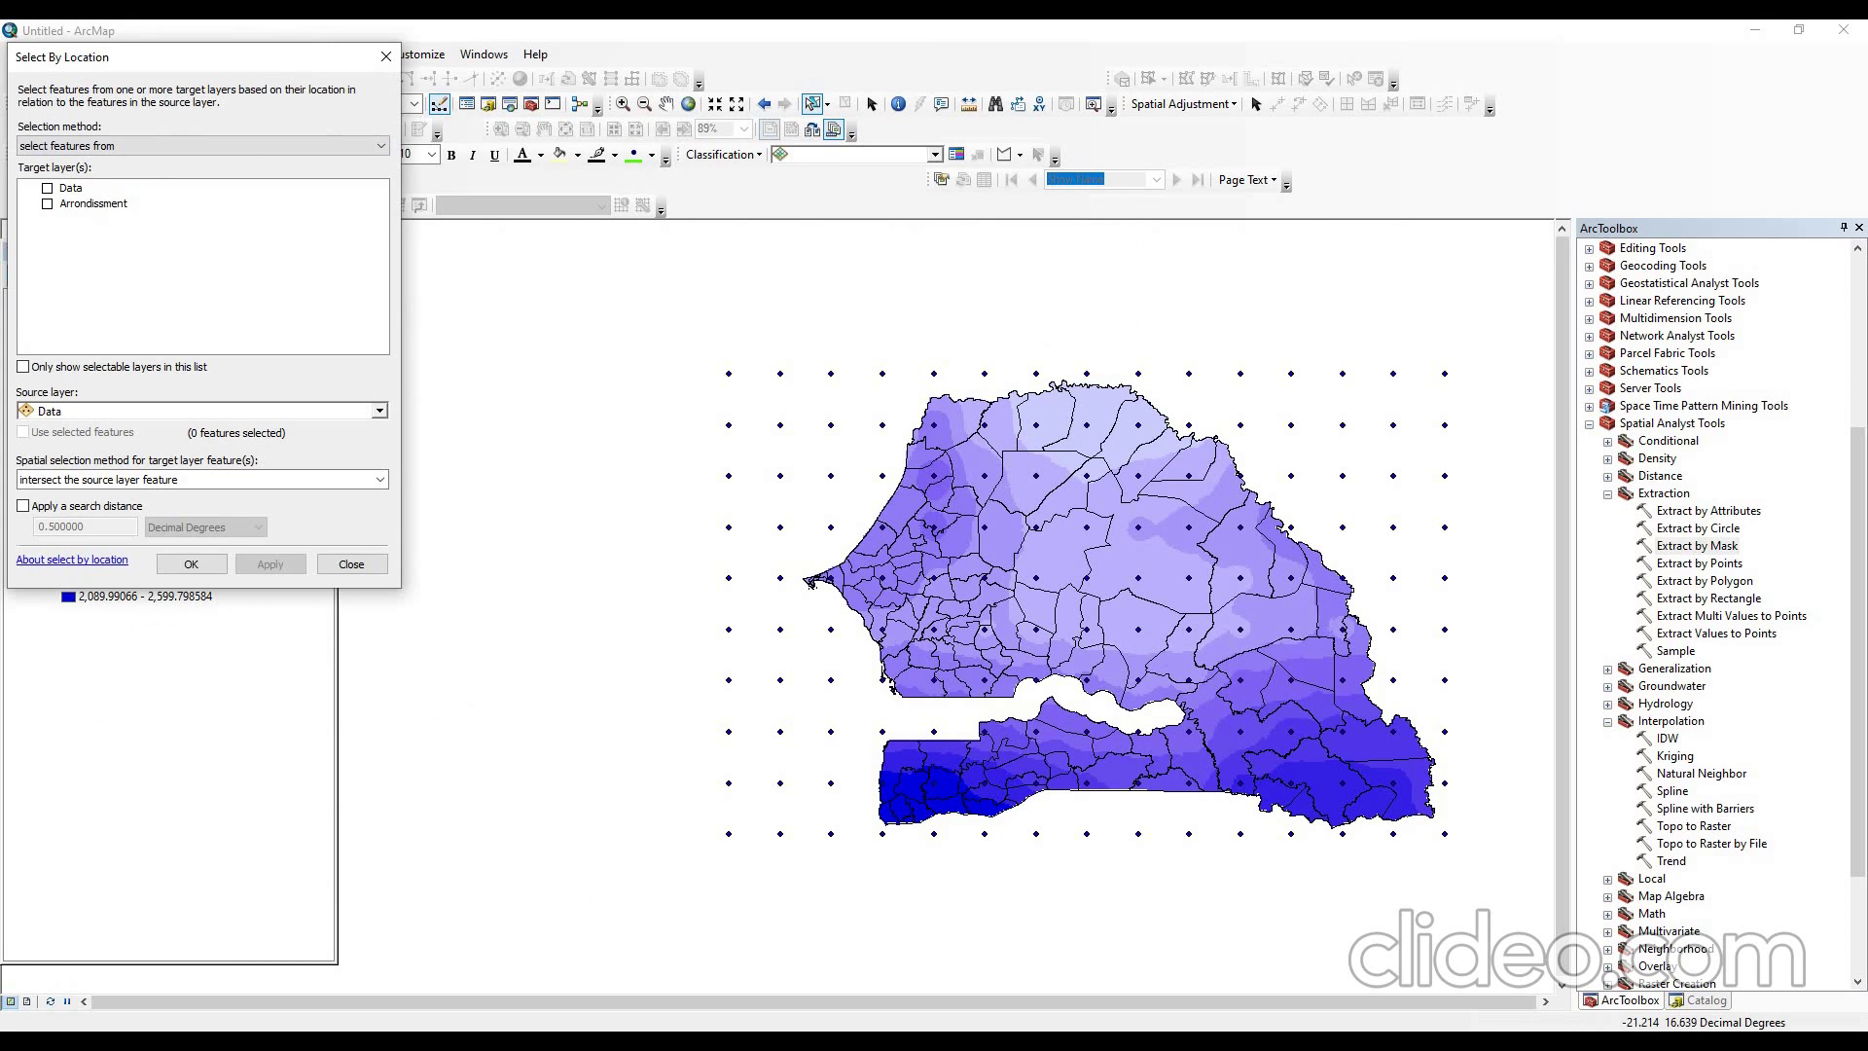
left_click(46, 188)
left_click(379, 411)
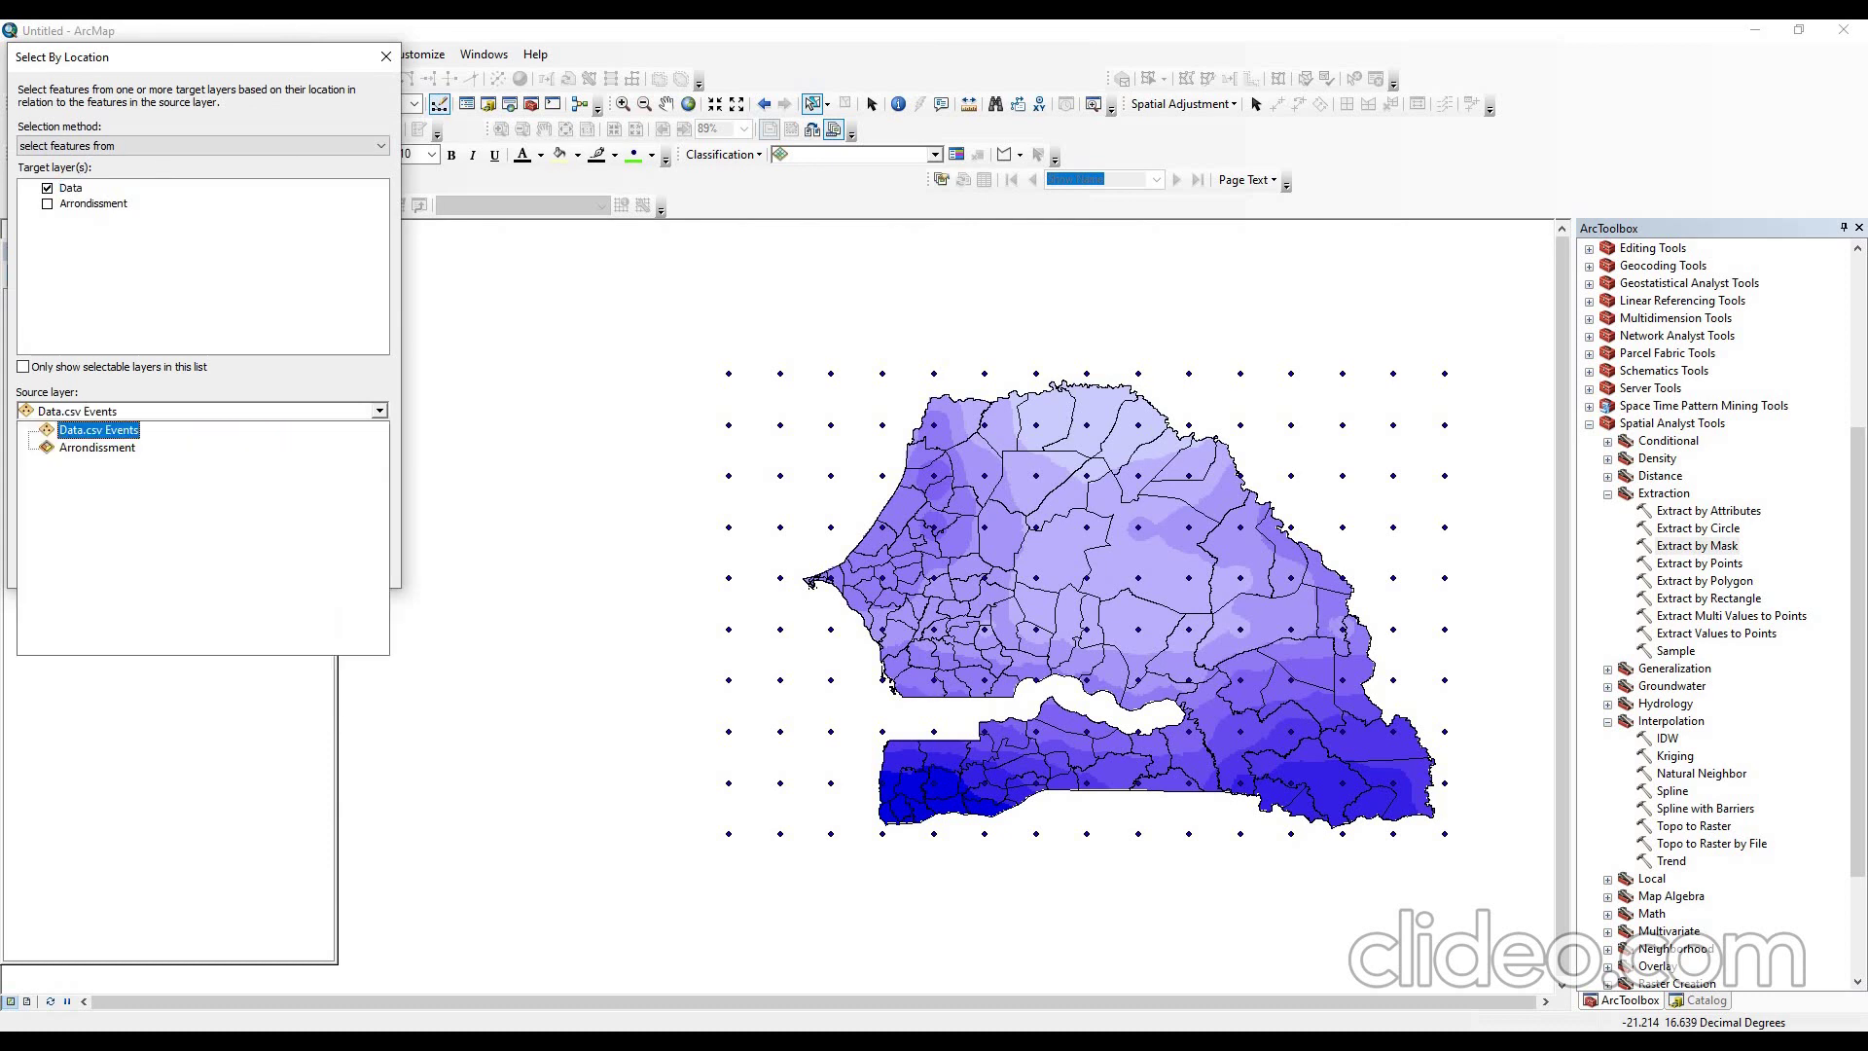
left_click(93, 449)
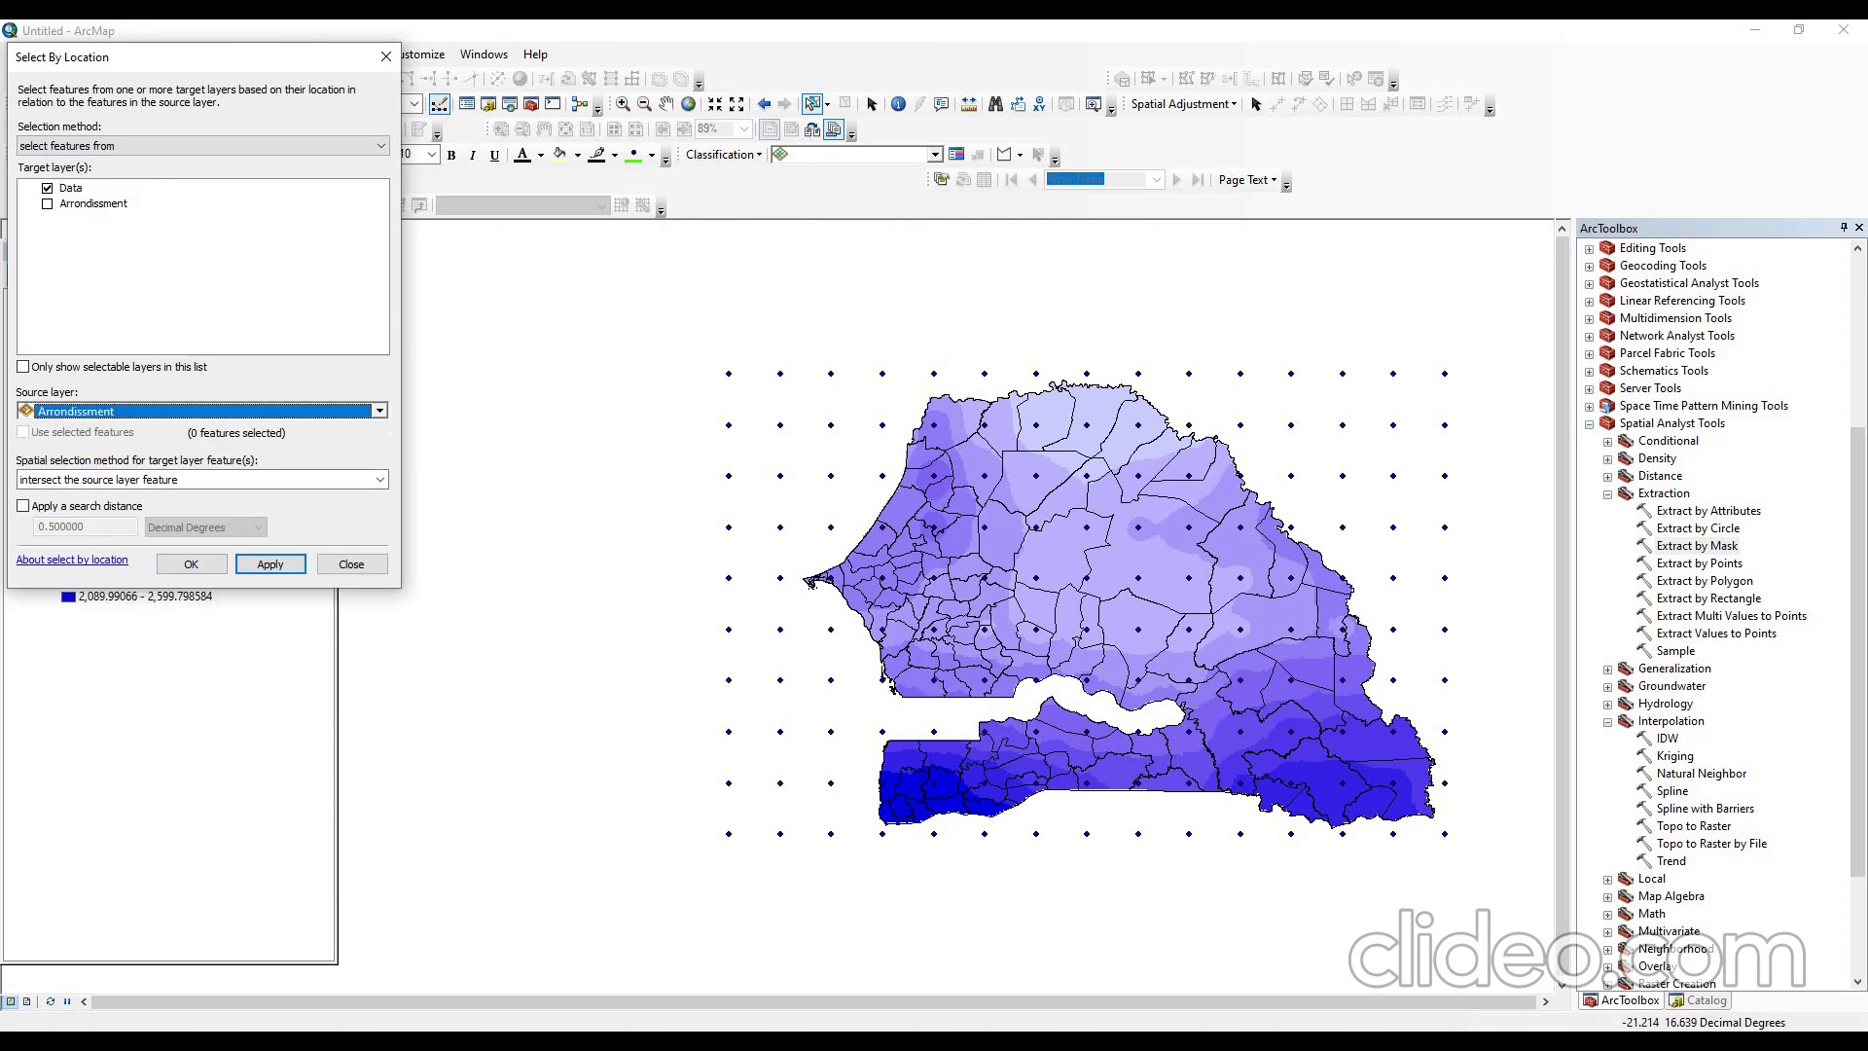
left_click(271, 565)
left_click(191, 564)
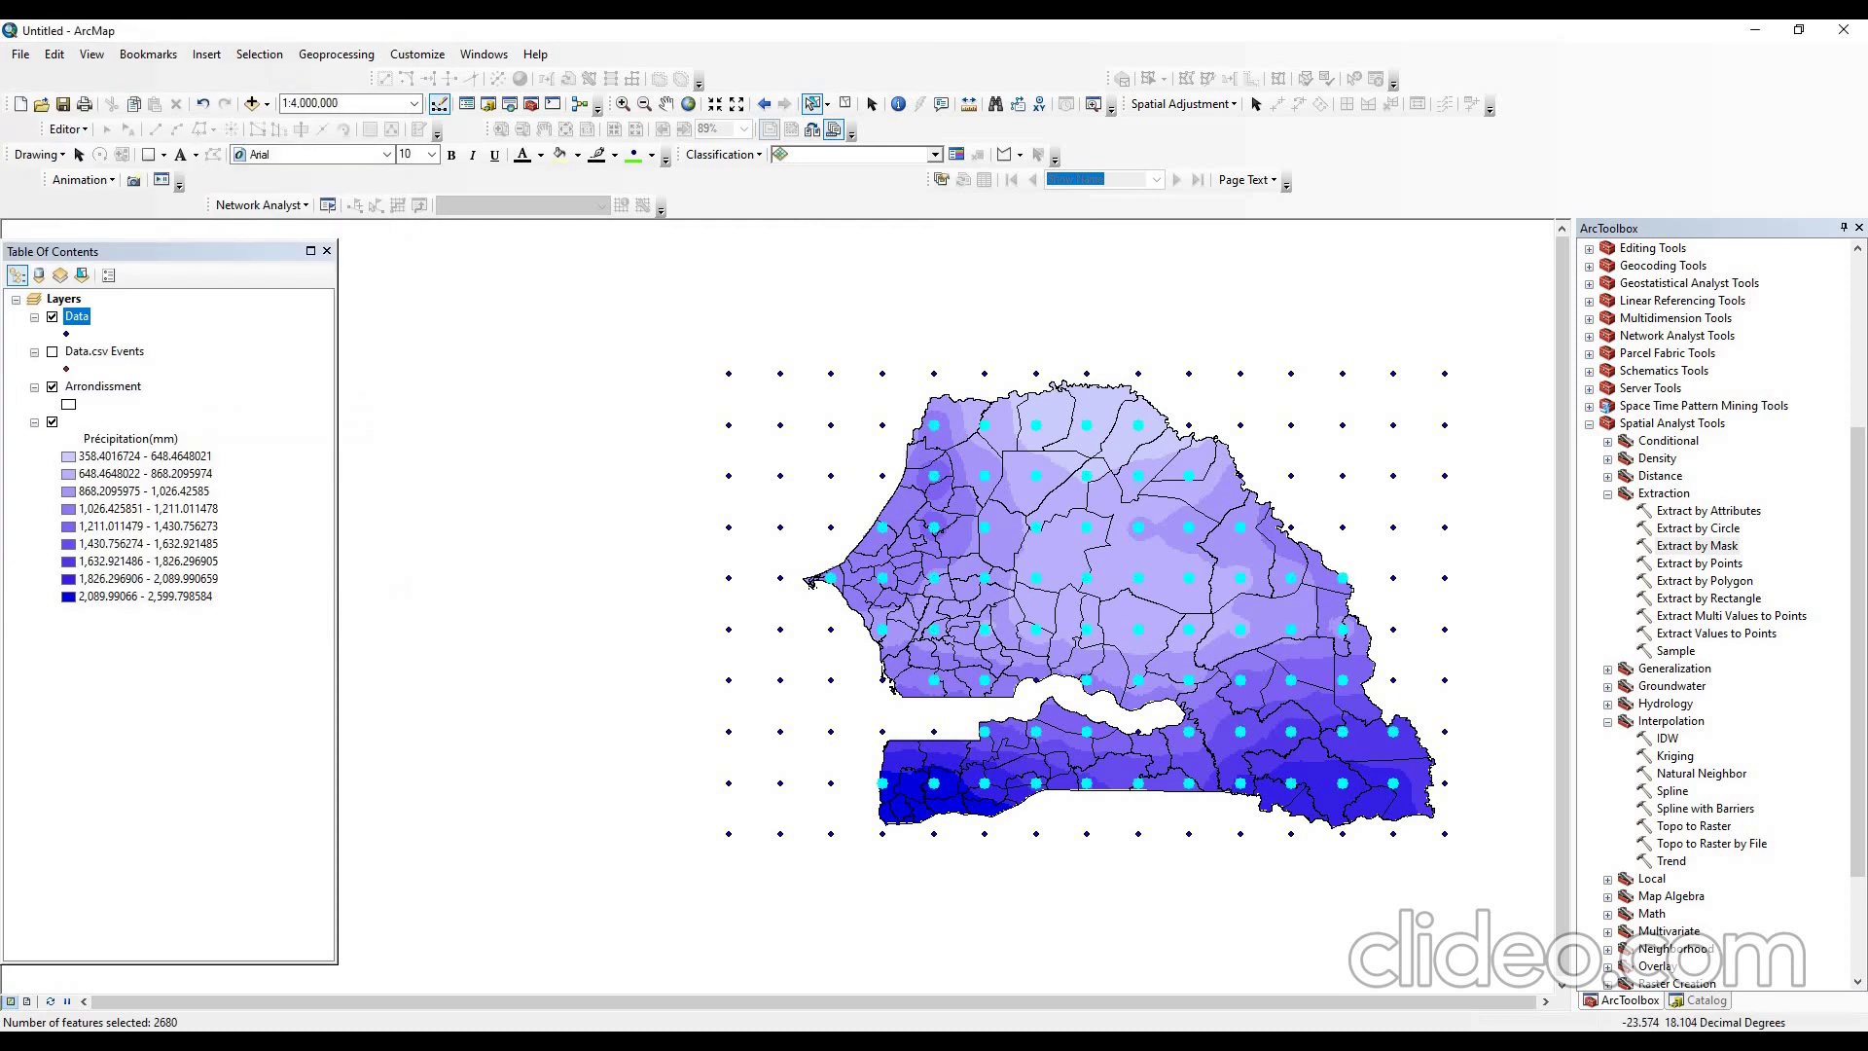
- Set up a spatial join of the Arrondissment layer to the Data points, giving each point the attributes of the polygon it falls inside
right_click(76, 316)
mouse_move(292, 396)
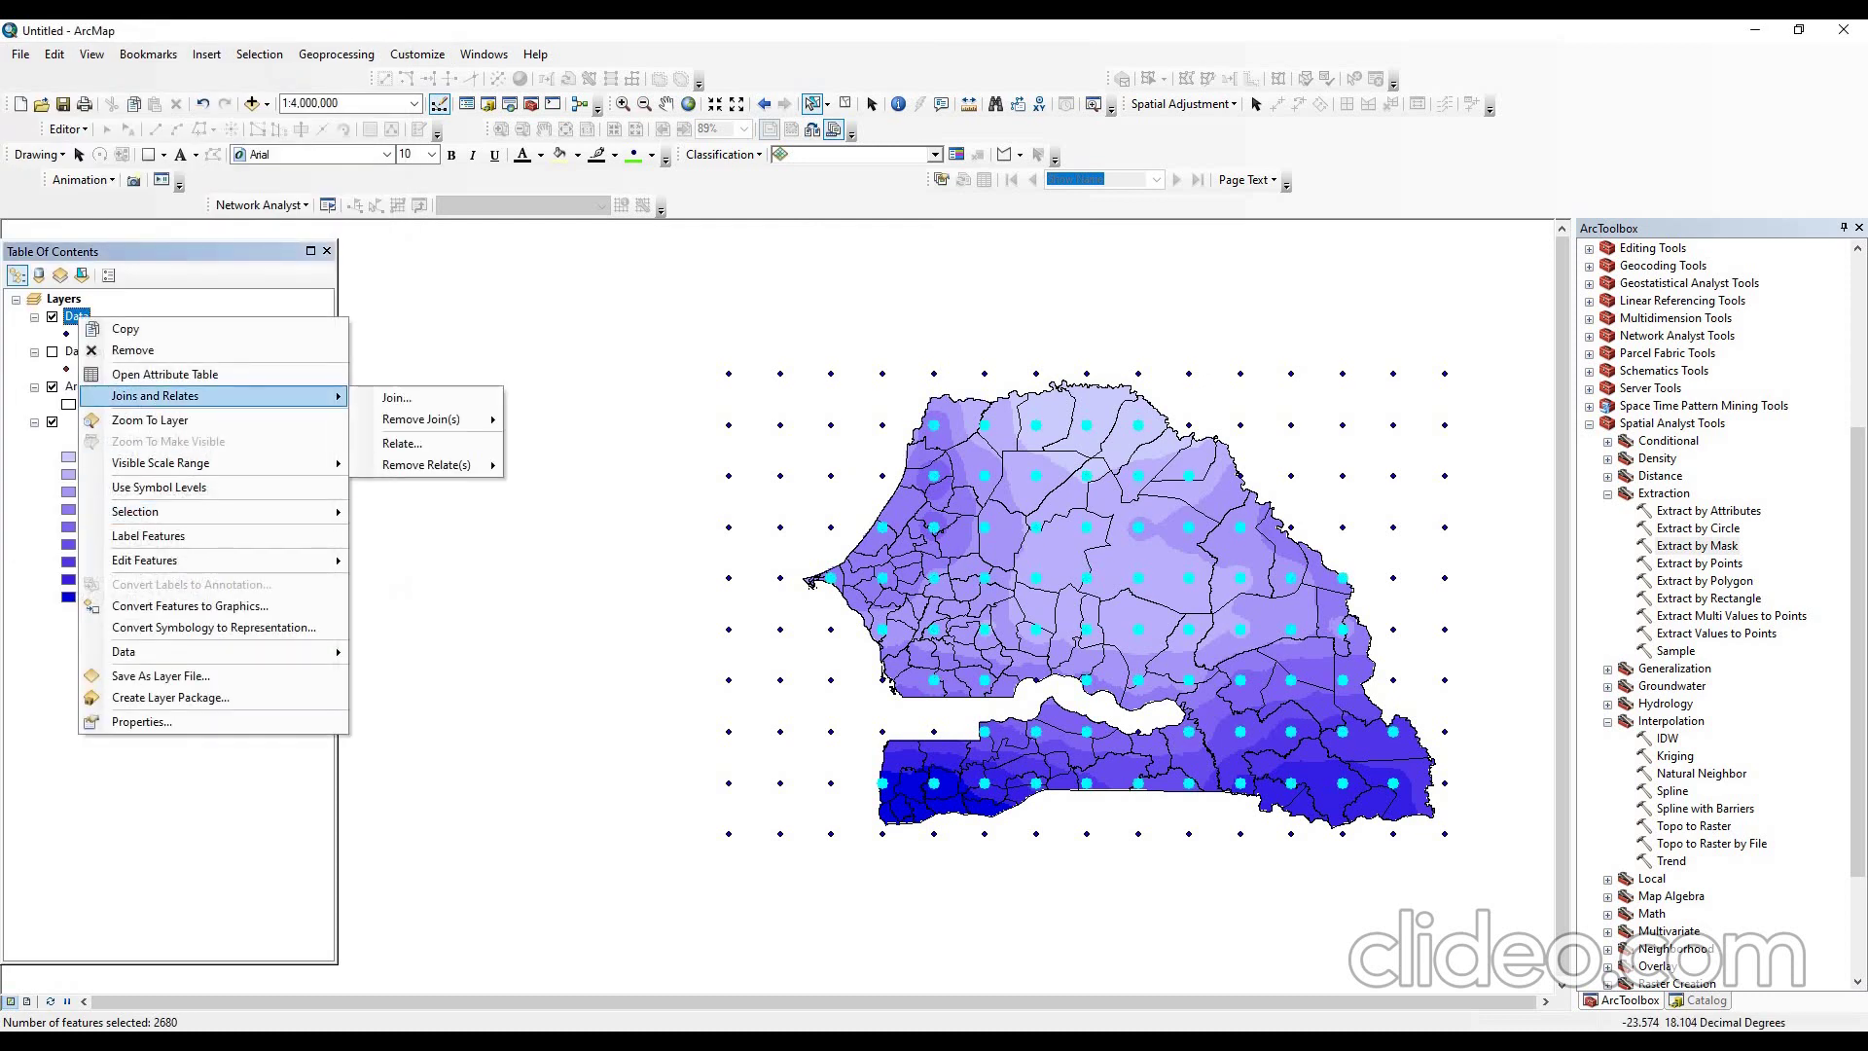
left_click(396, 397)
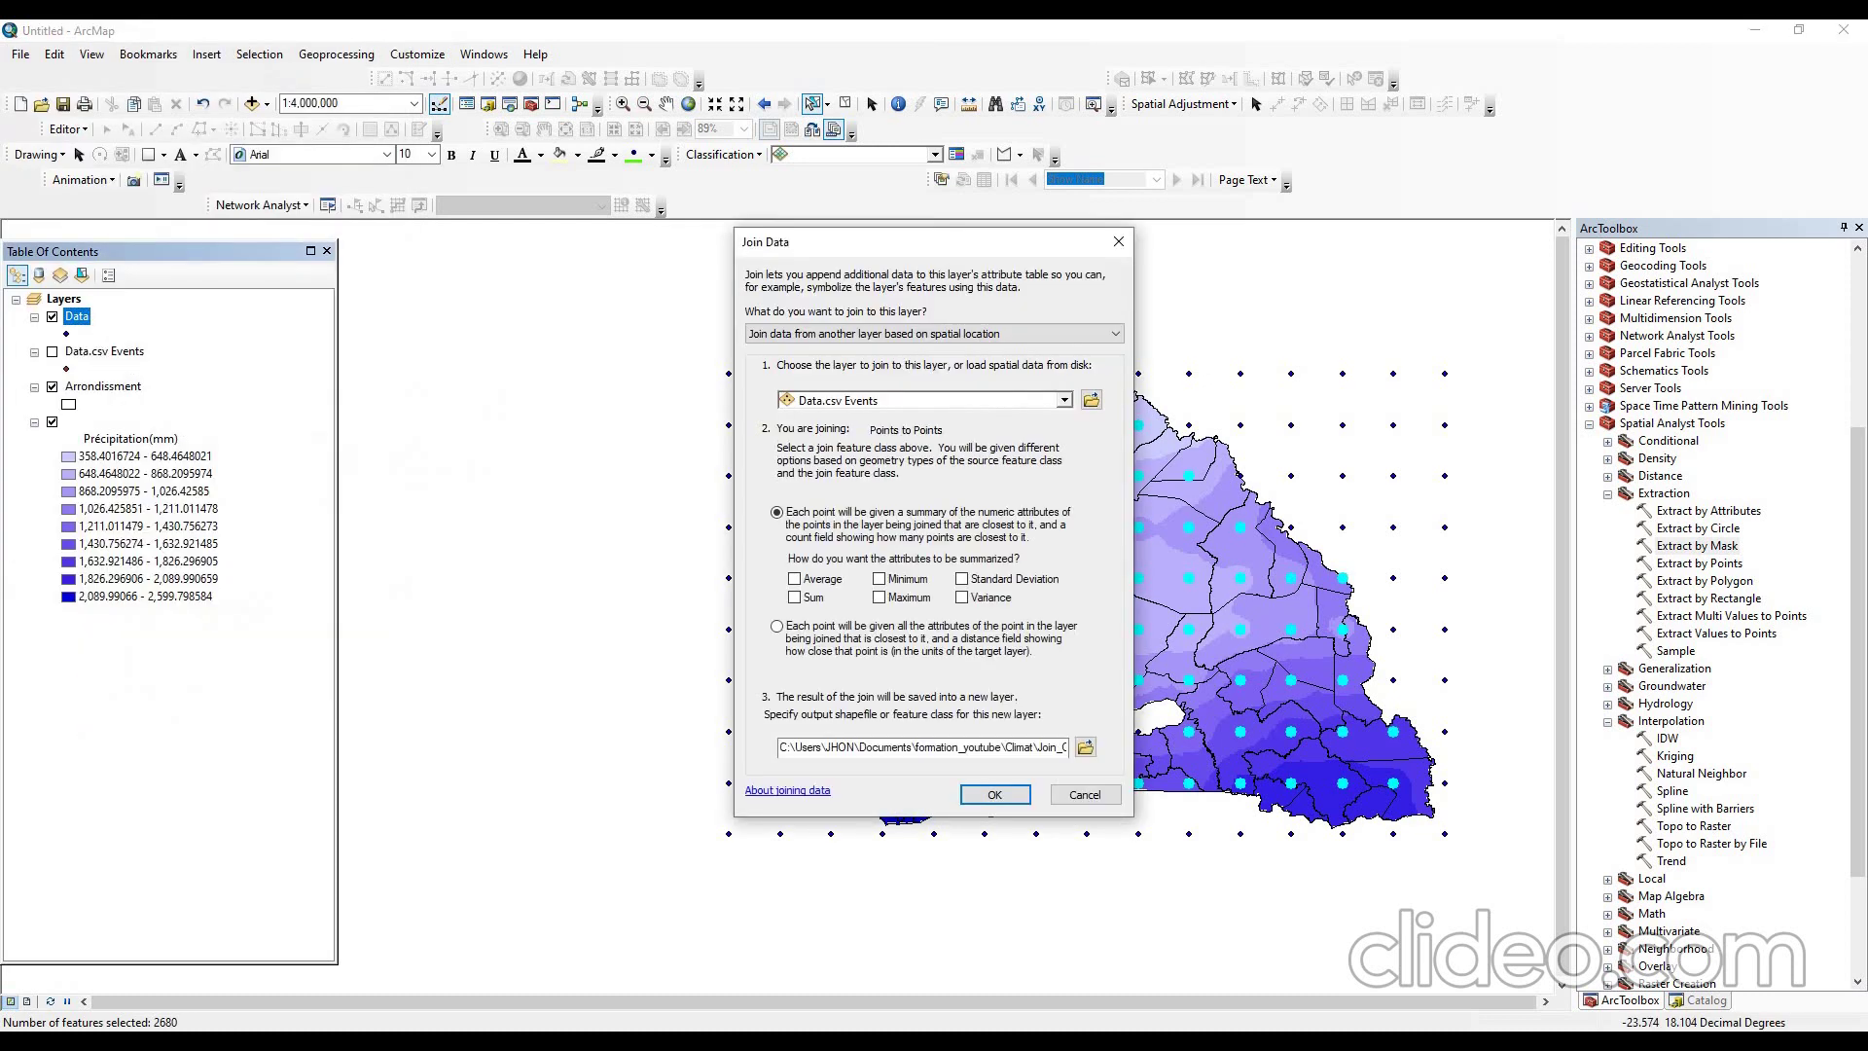
left_click(1065, 400)
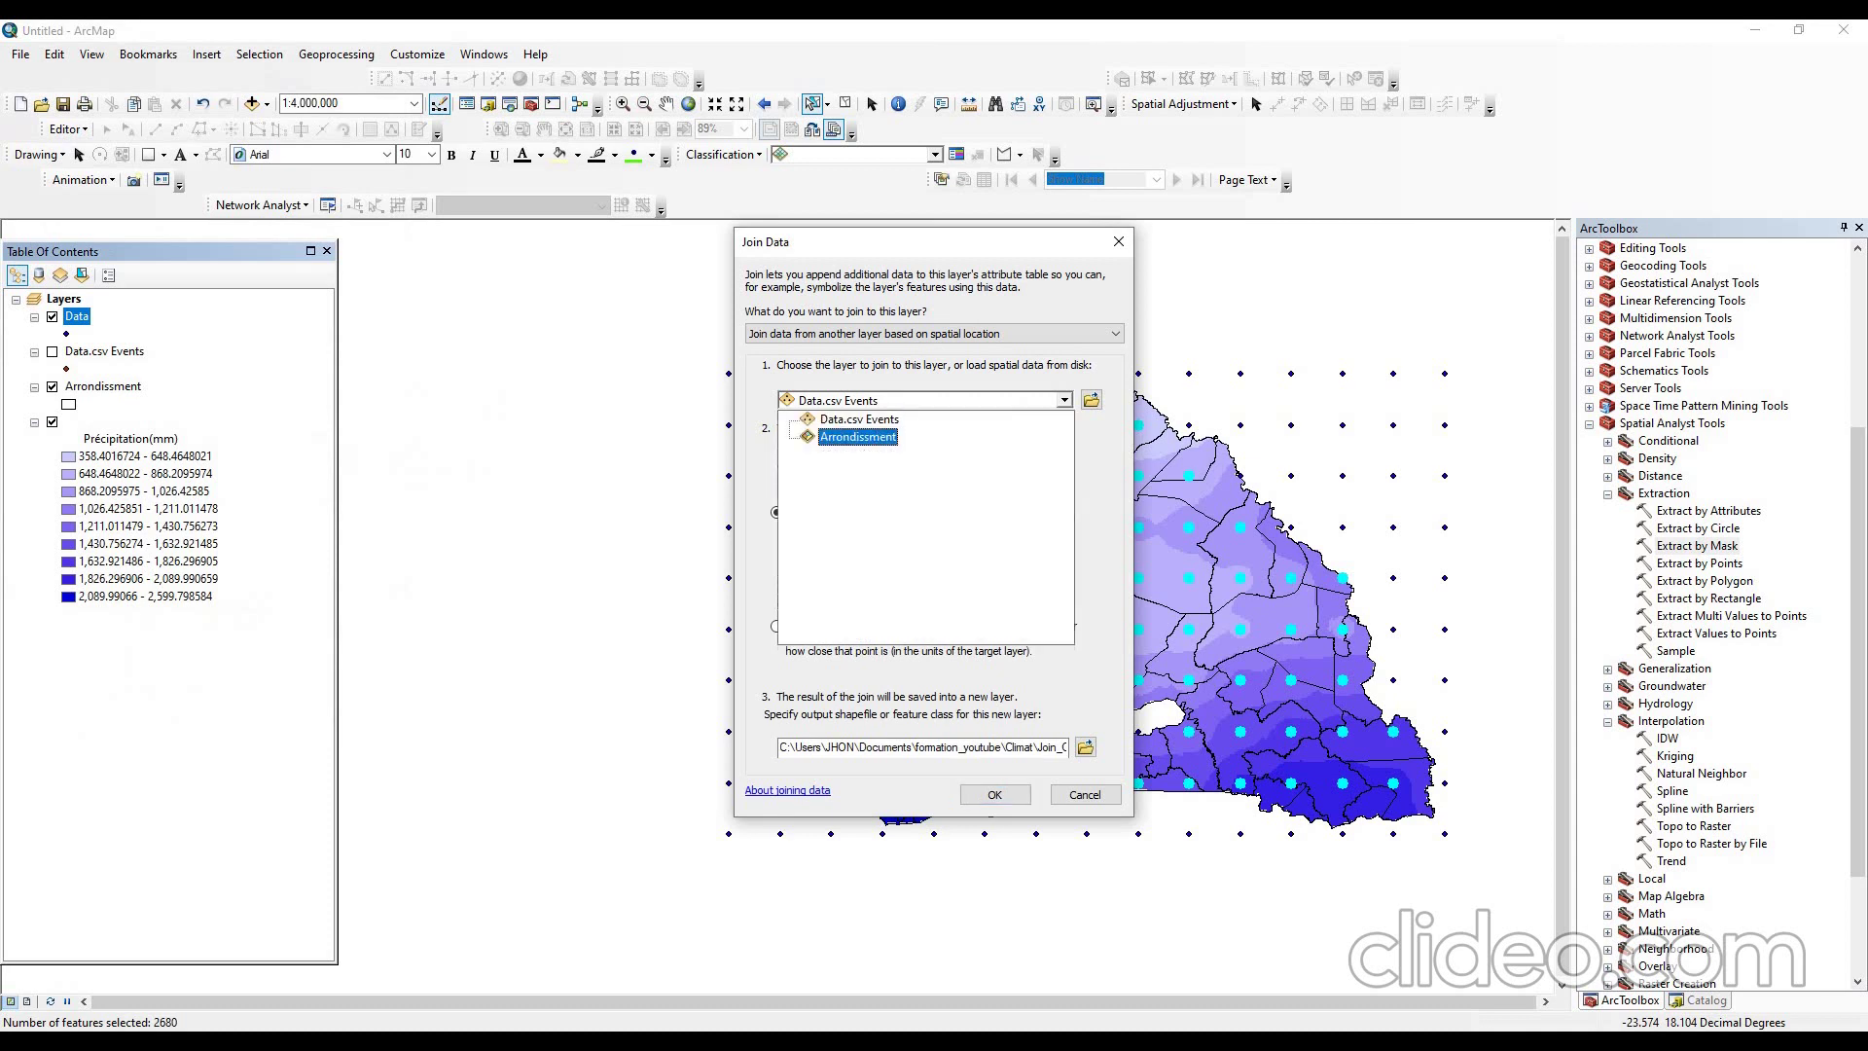
left_click(858, 437)
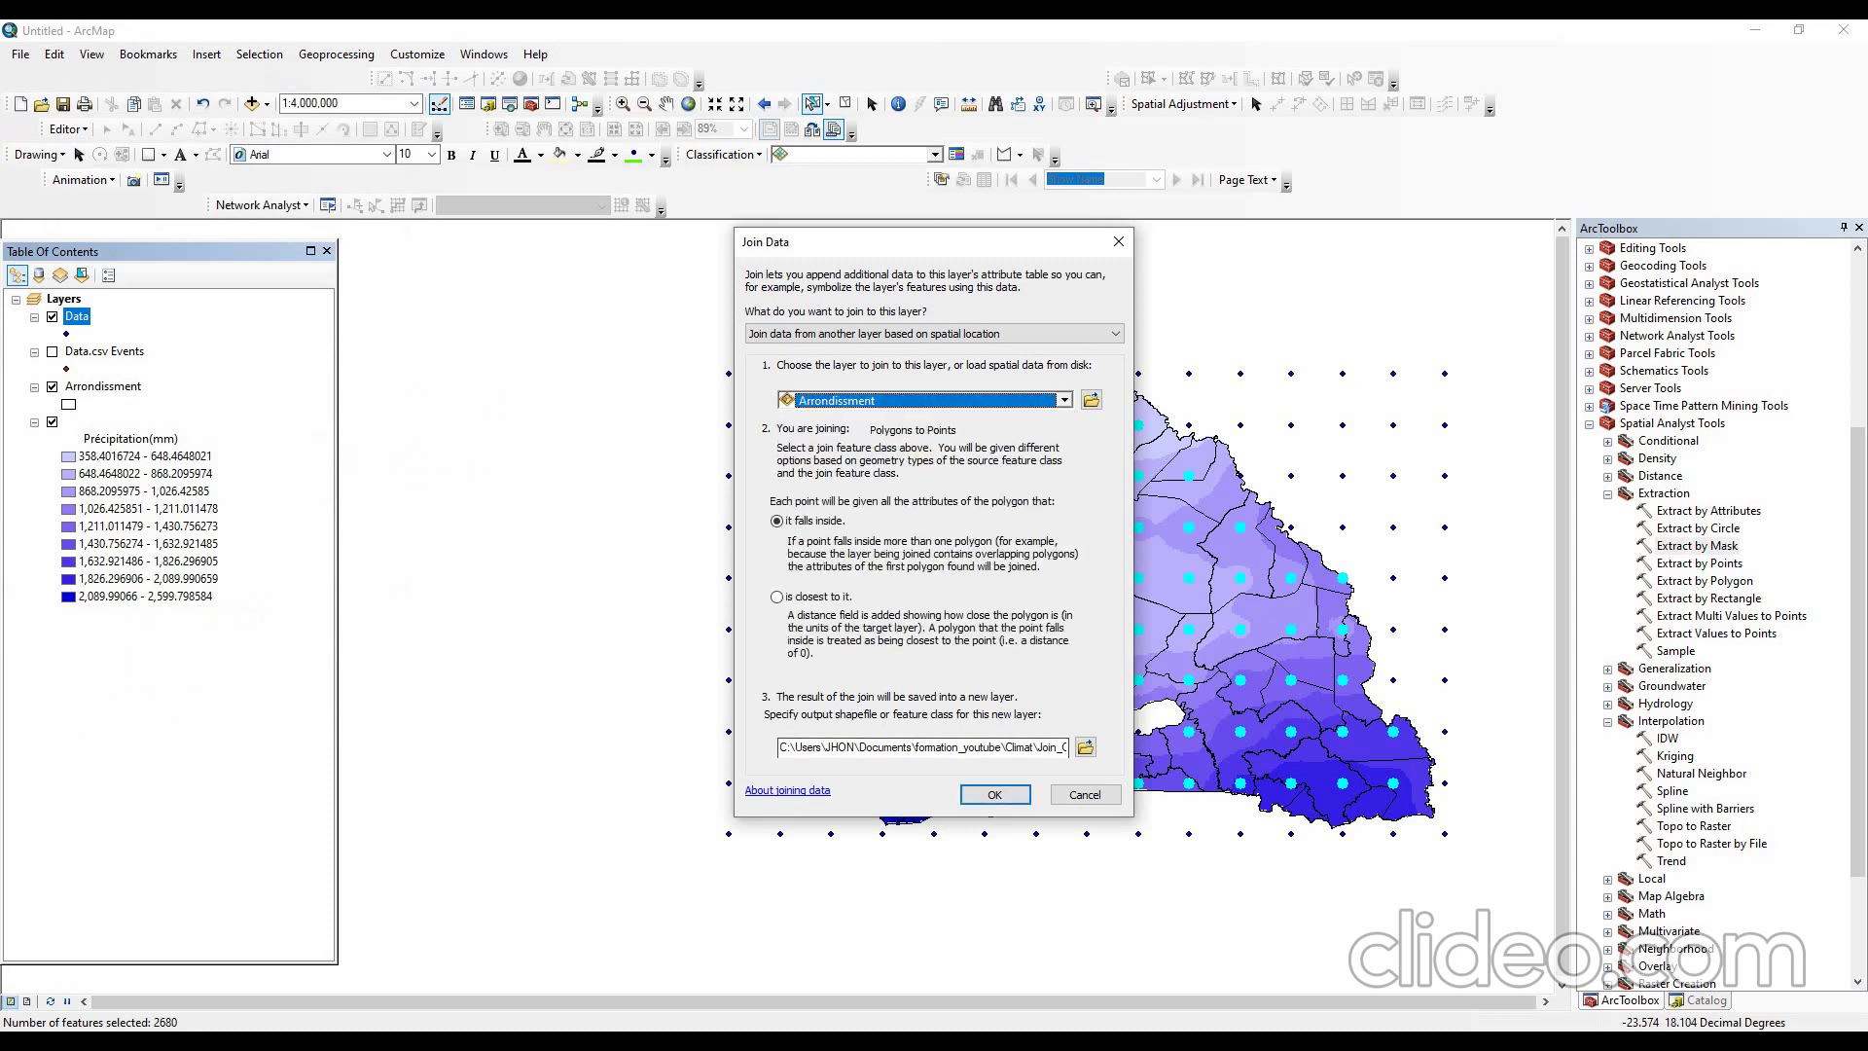
left_click(776, 597)
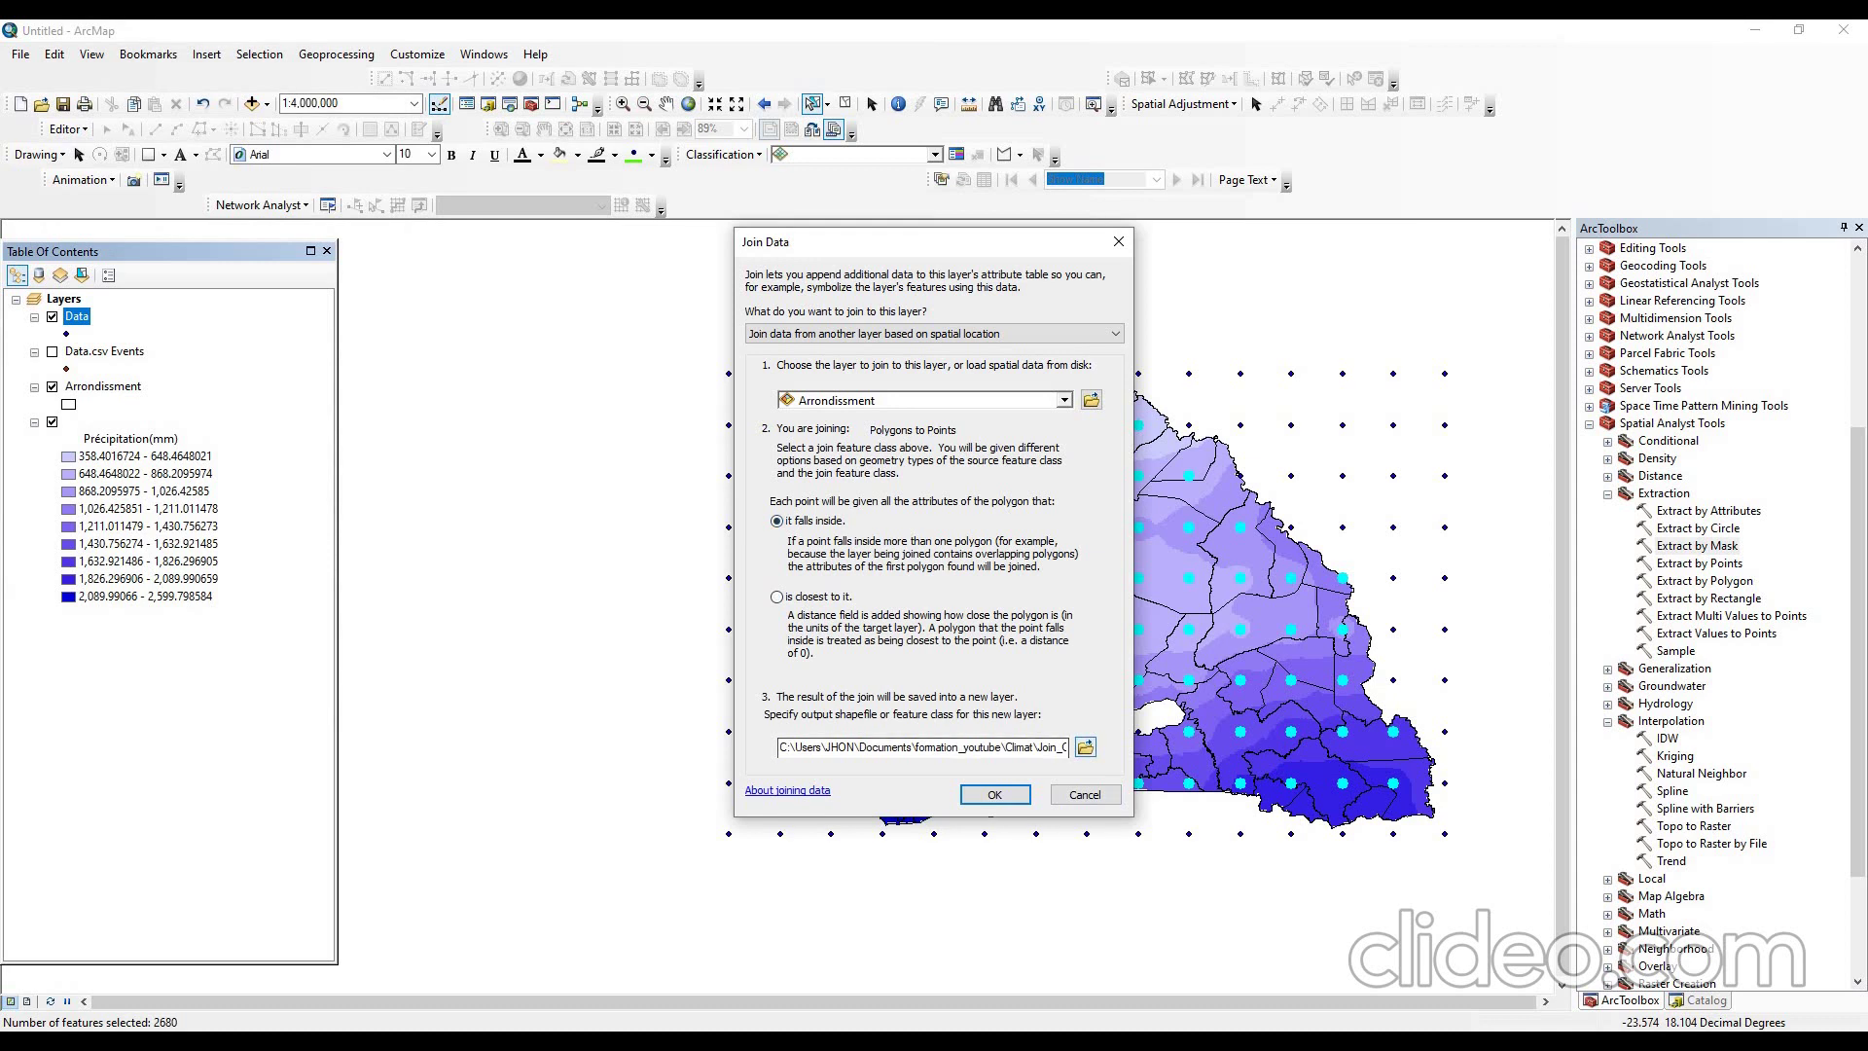
- Name the join output shapefile Précipiation_Région in the Climat folder and run the join
left_click(1085, 746)
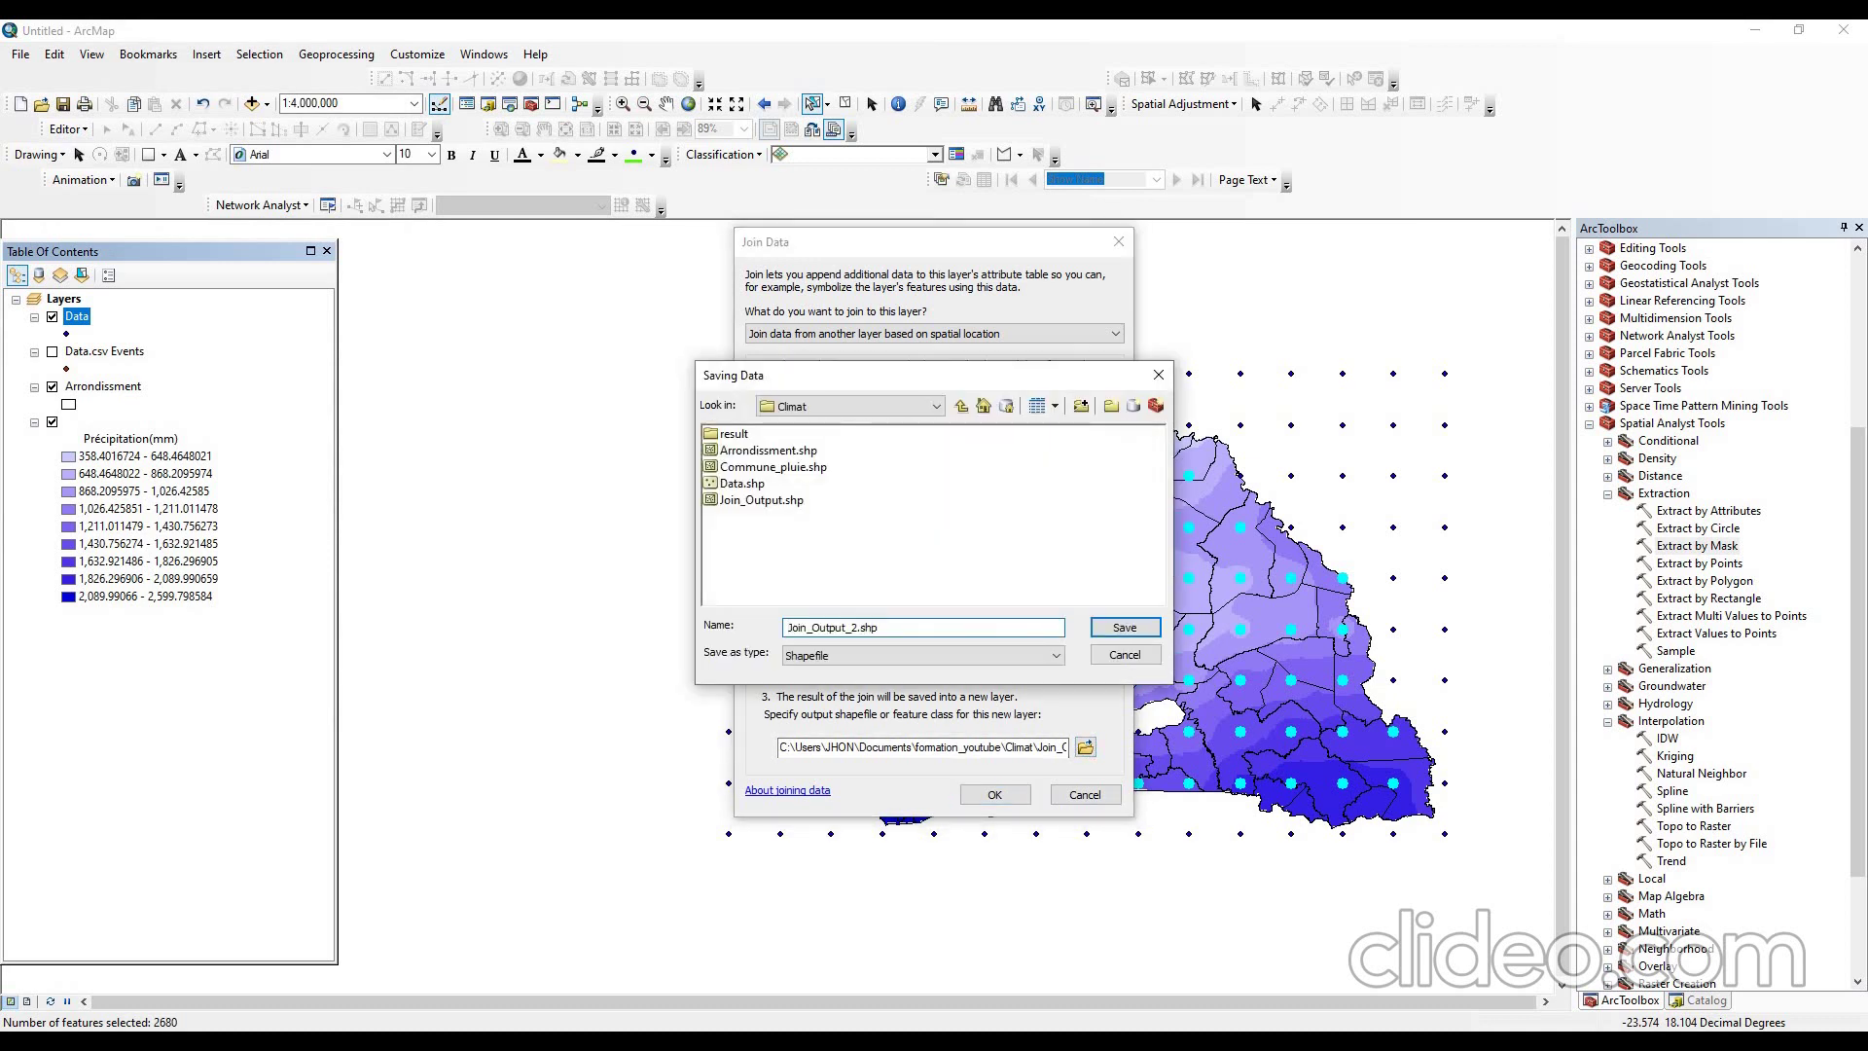
type("Précipiation_Région")
key("Return")
key("Return")
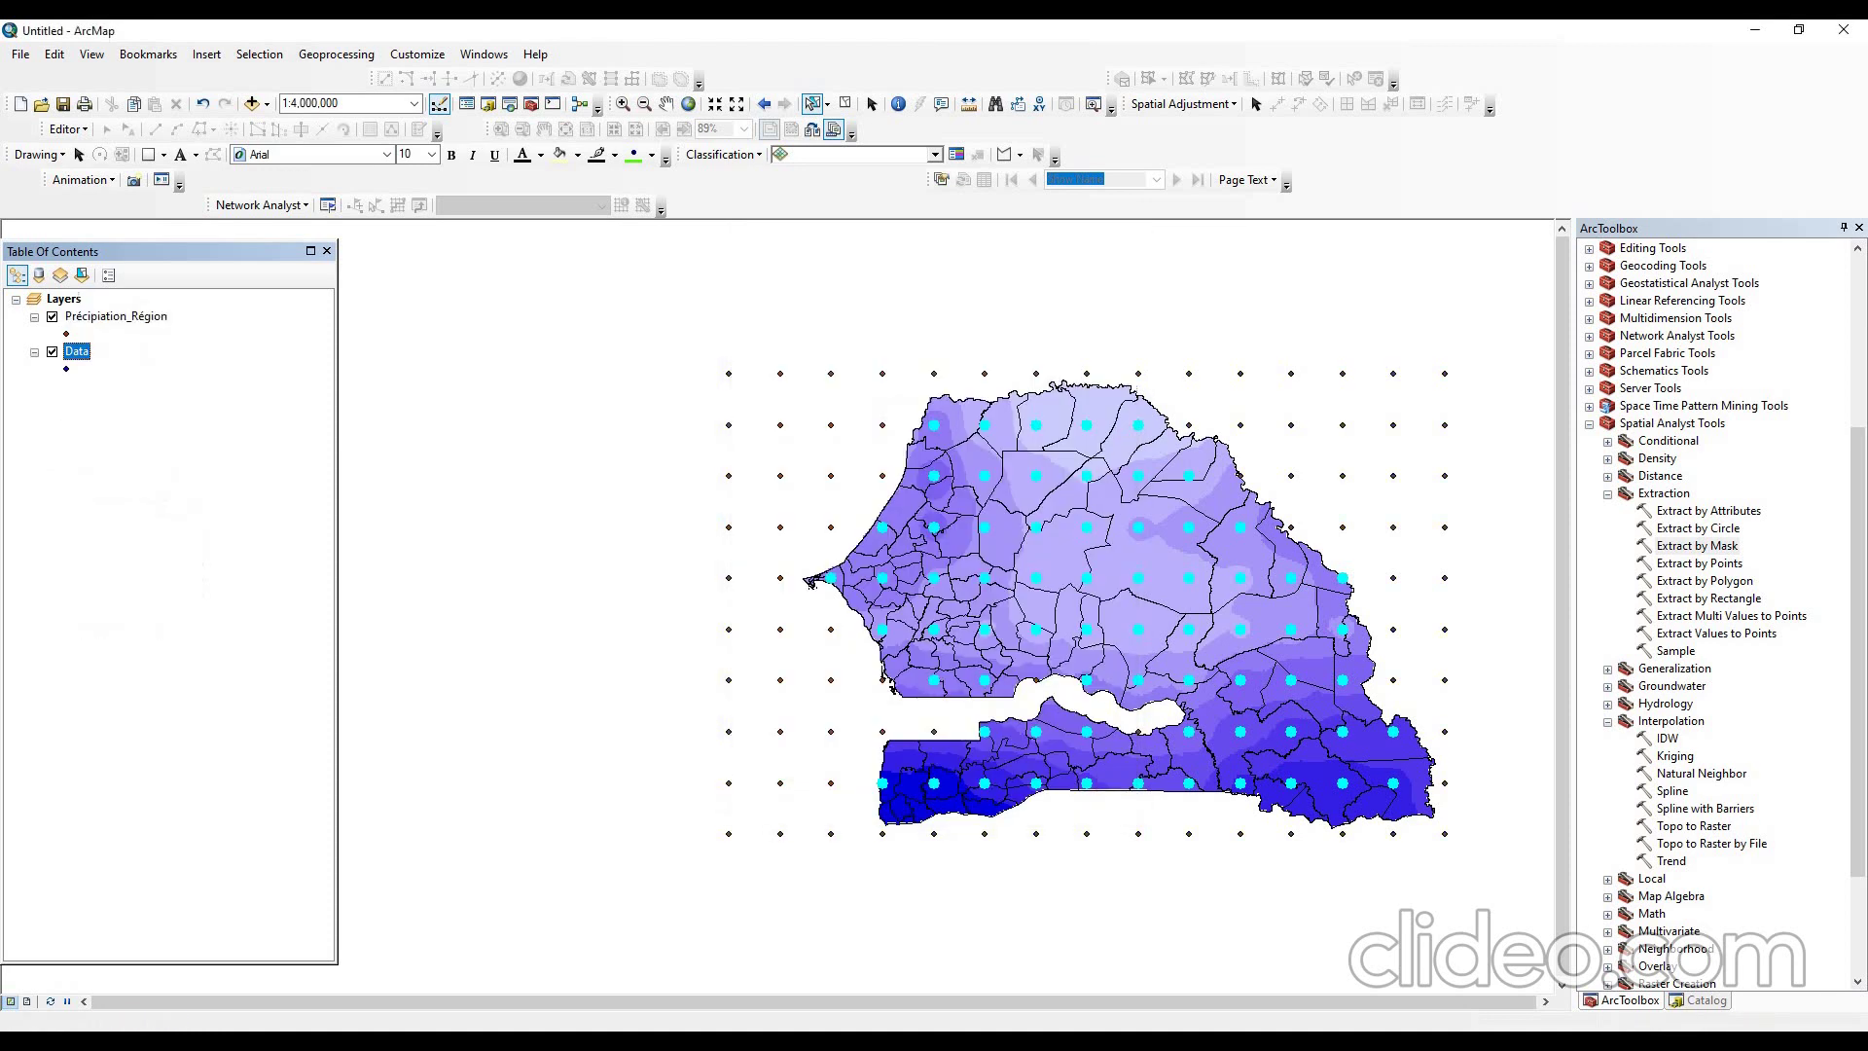
- Examine the NOM, Dept and Région fields in the Précipiation_Région attribute table, then narrow and reposition the table window
right_click(102, 317)
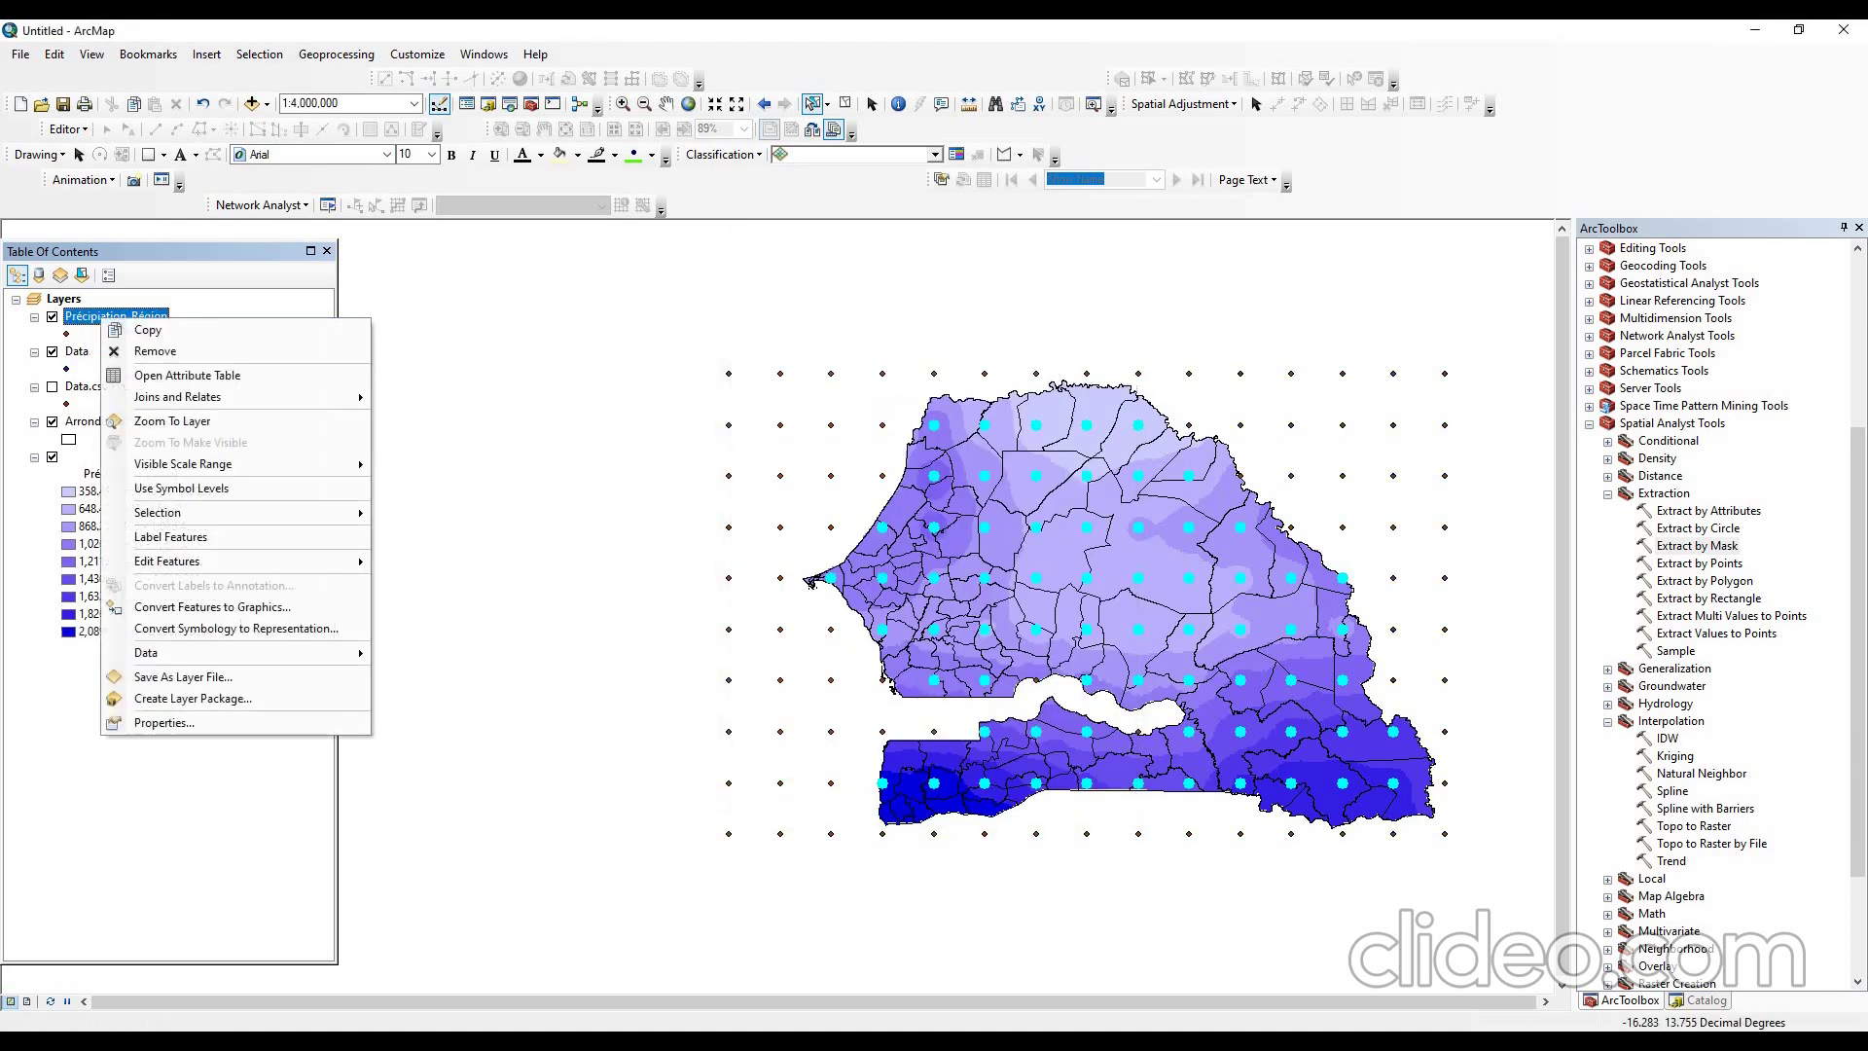
left_click(164, 376)
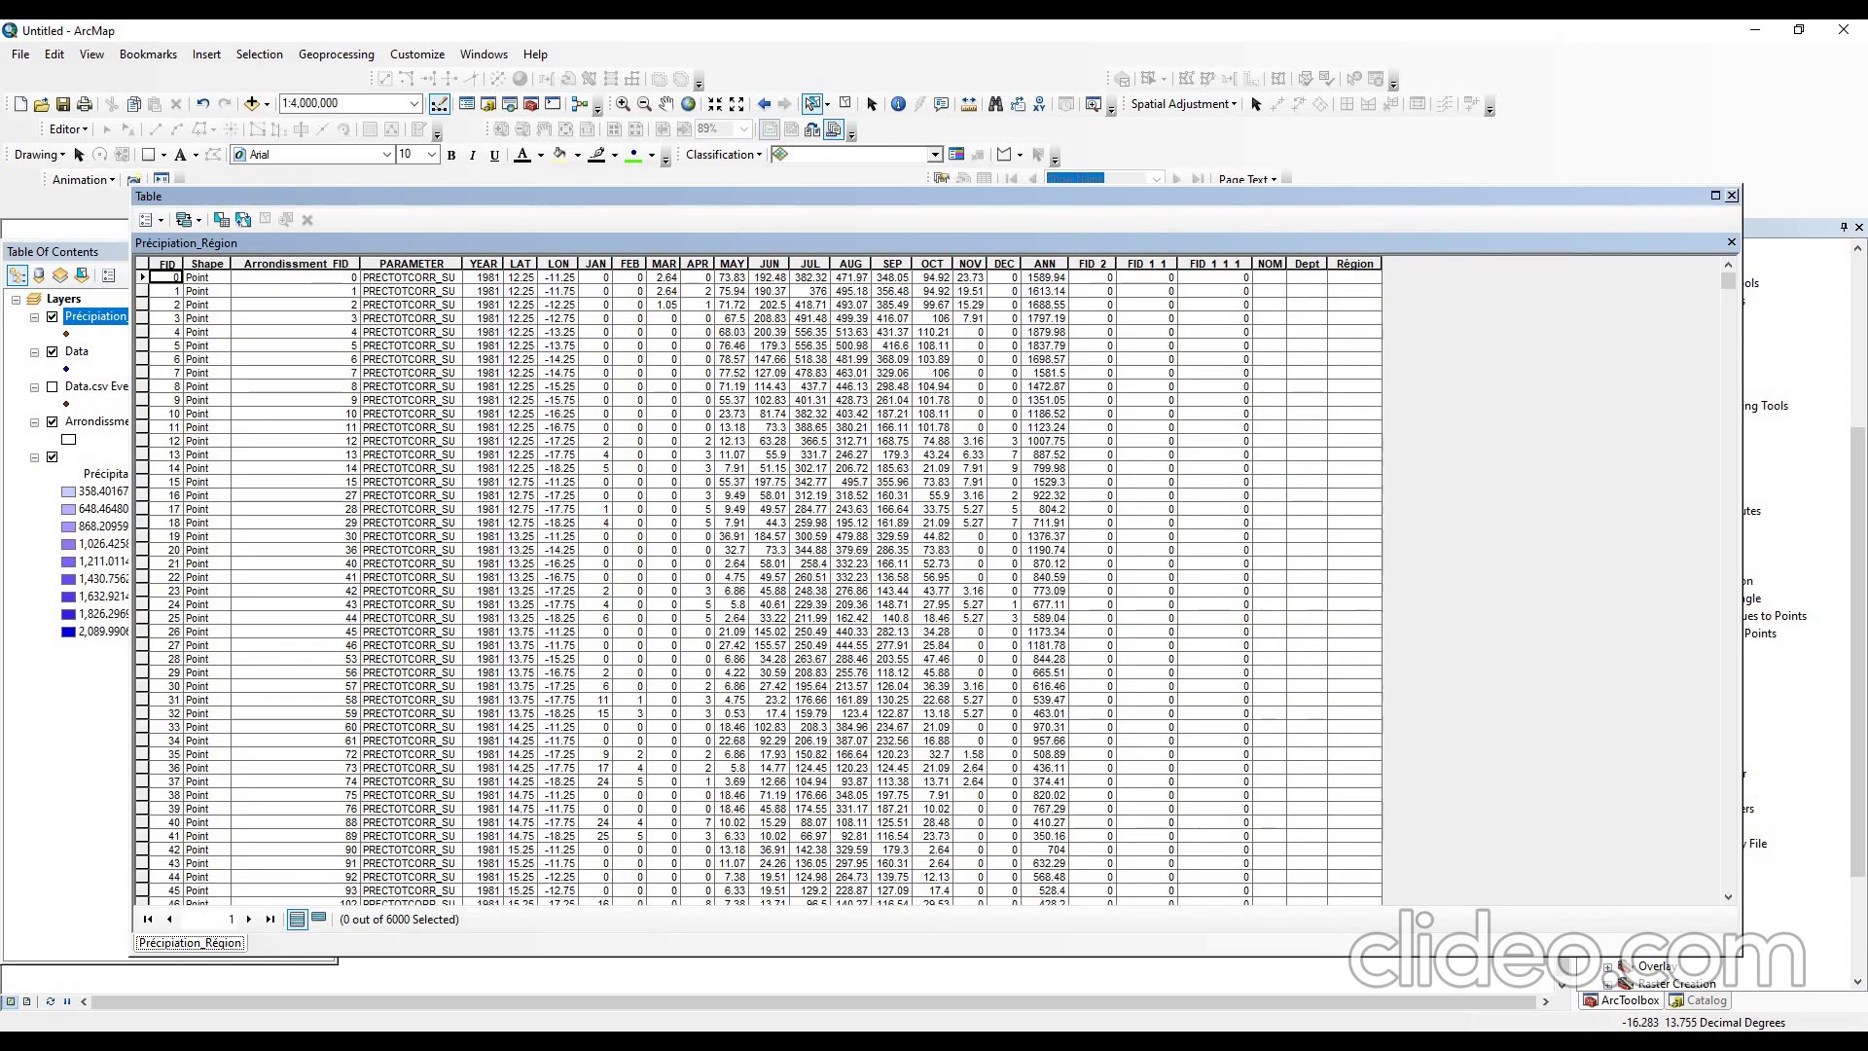
scroll(757, 584, "down", 3)
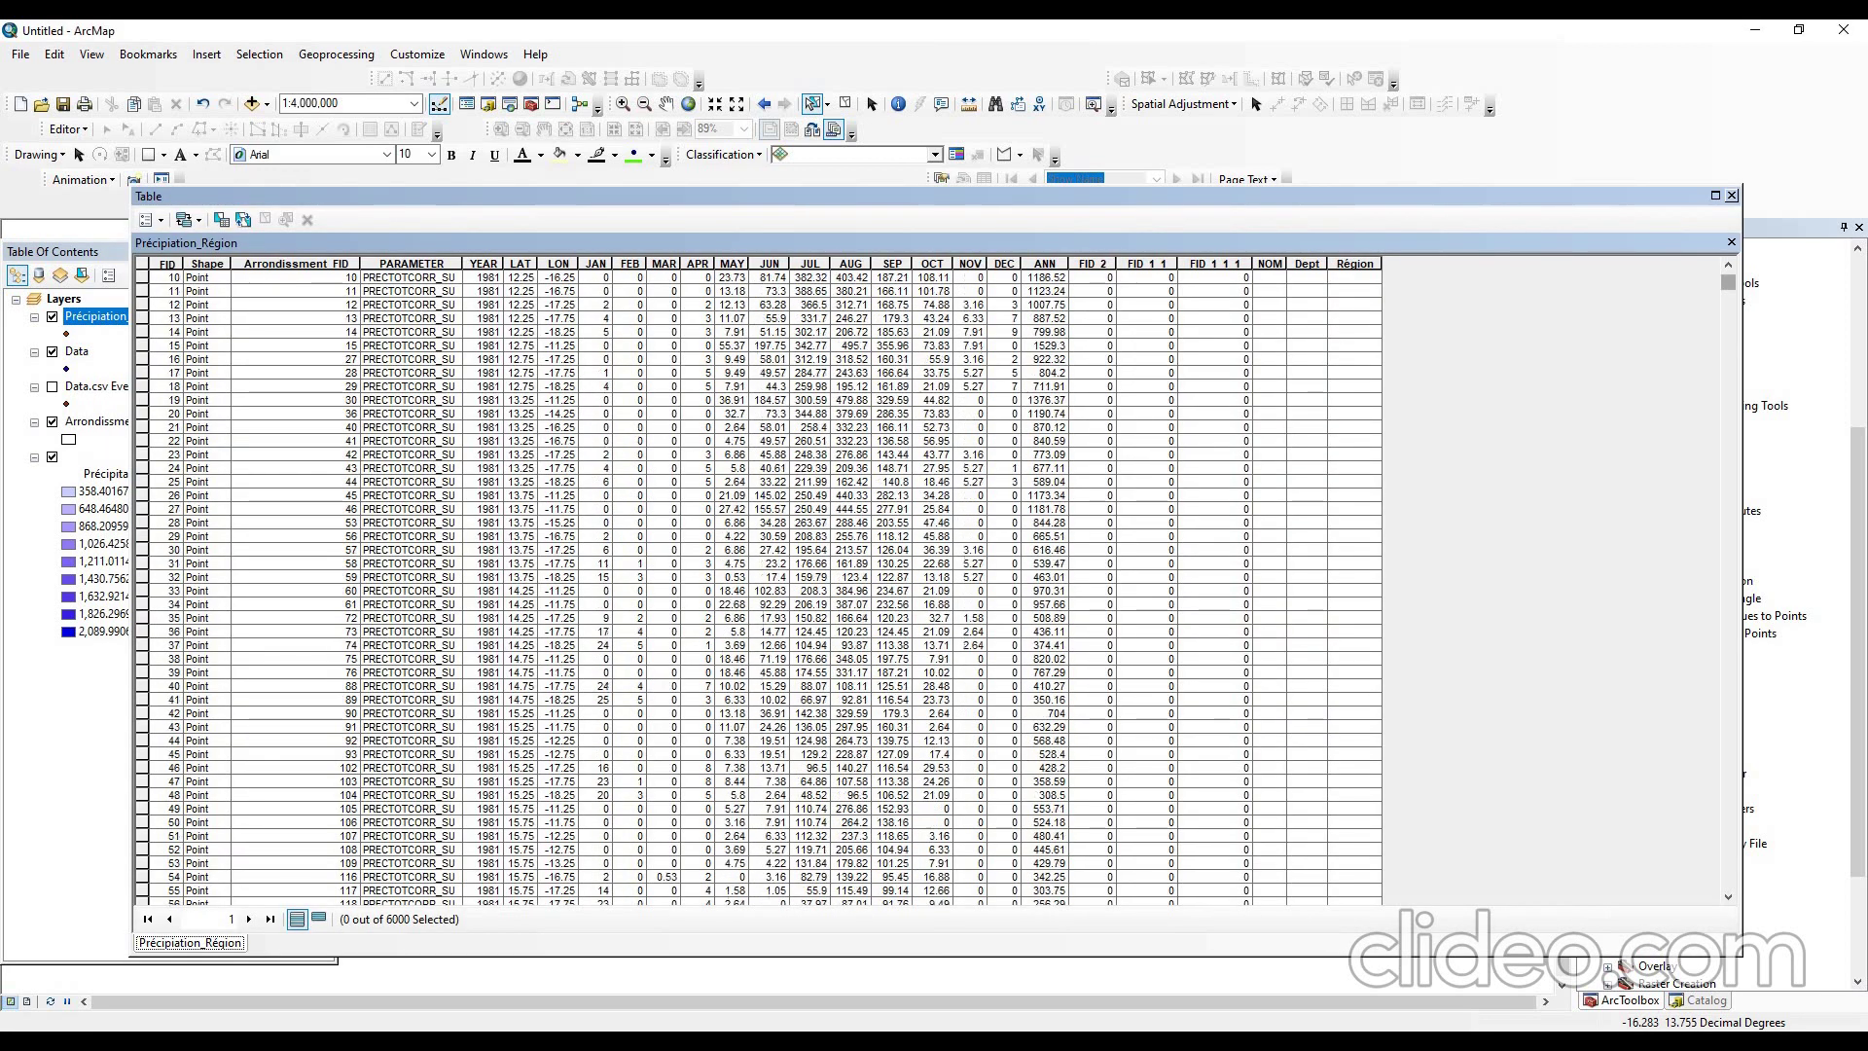
left_click_drag(1728, 282, 1728, 620)
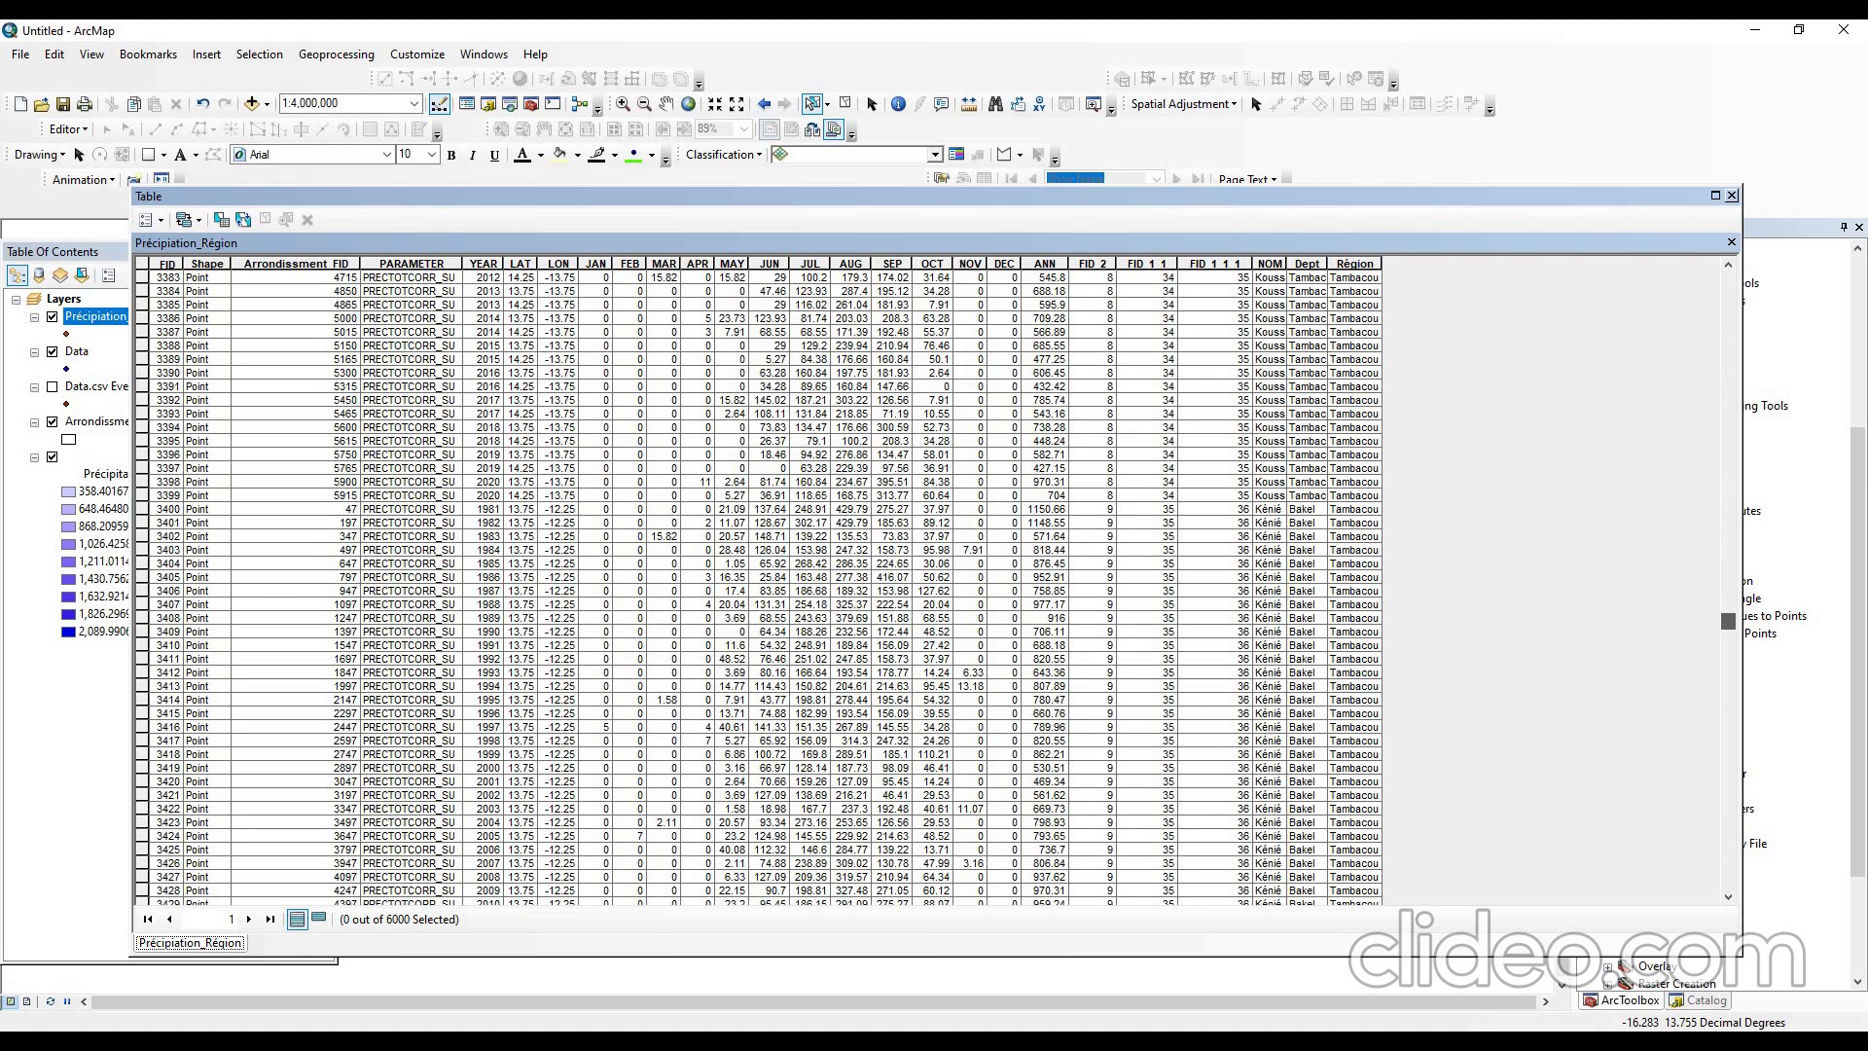
left_click_drag(1728, 620, 1728, 280)
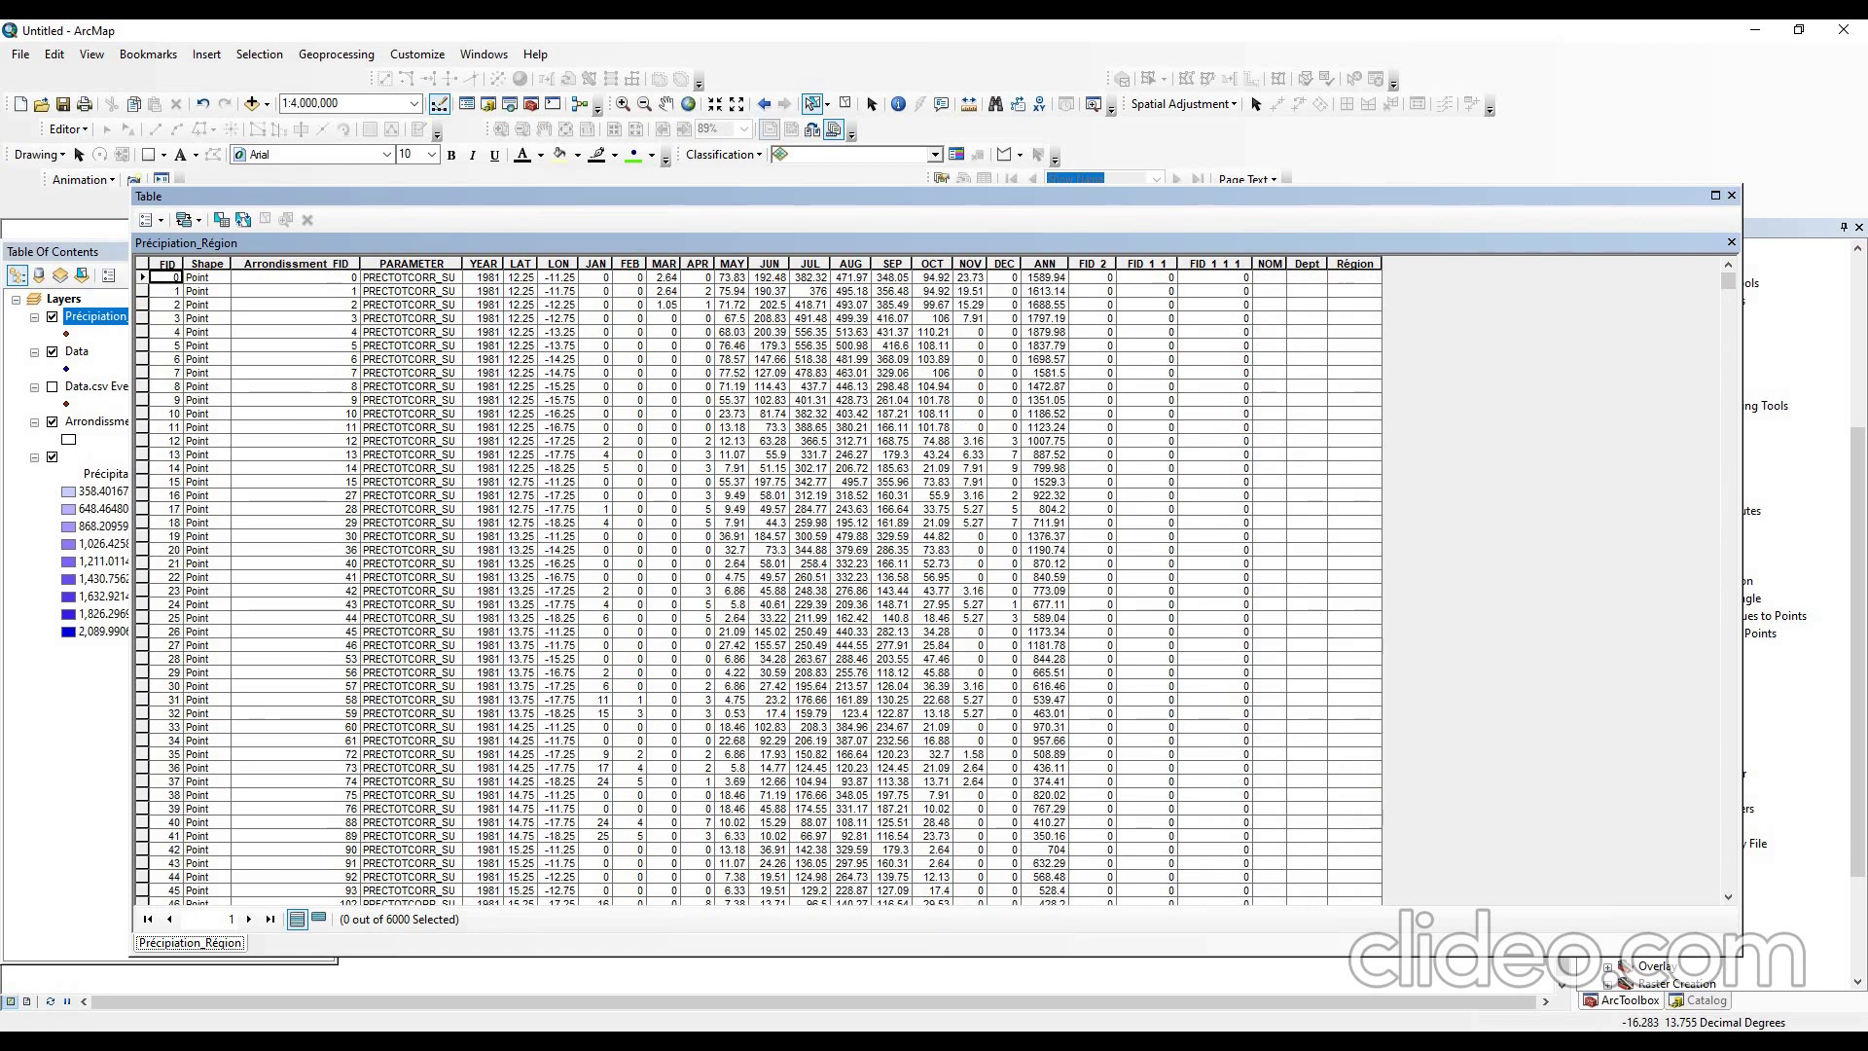
left_click_drag(934, 195, 830, 196)
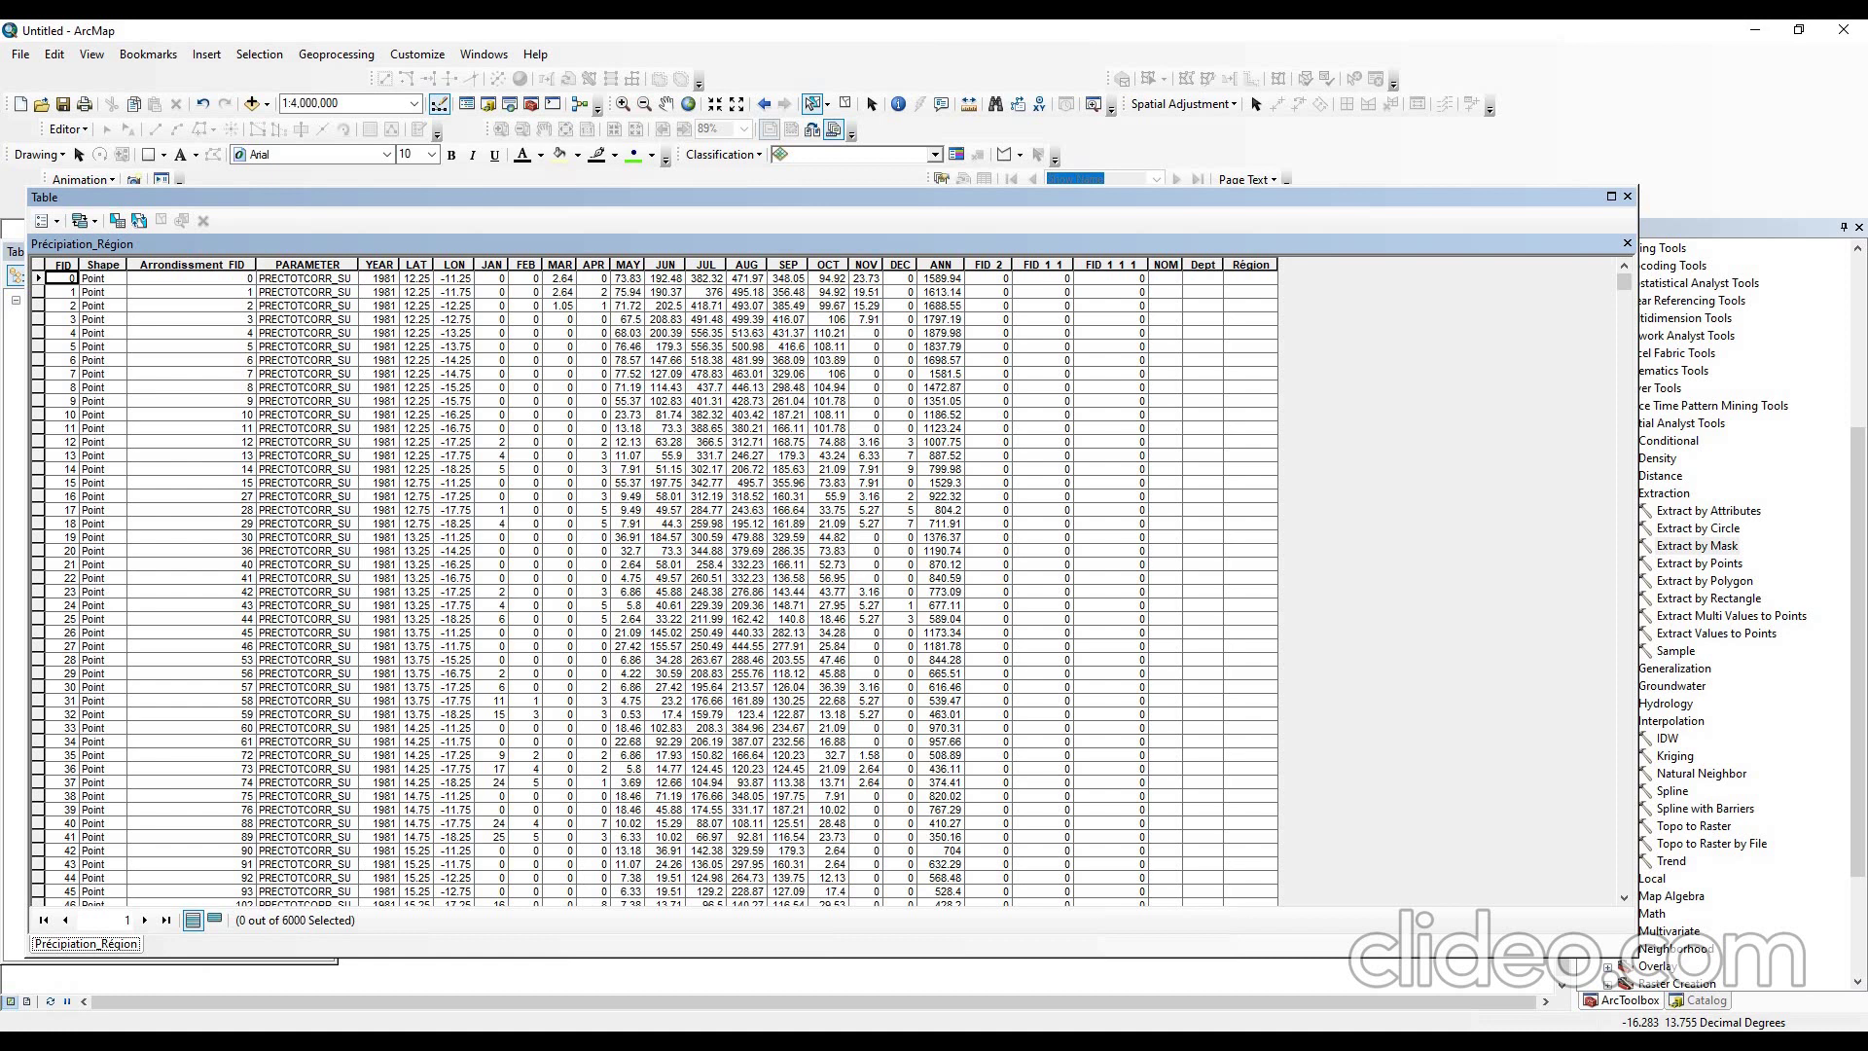
left_click_drag(1638, 589, 1349, 589)
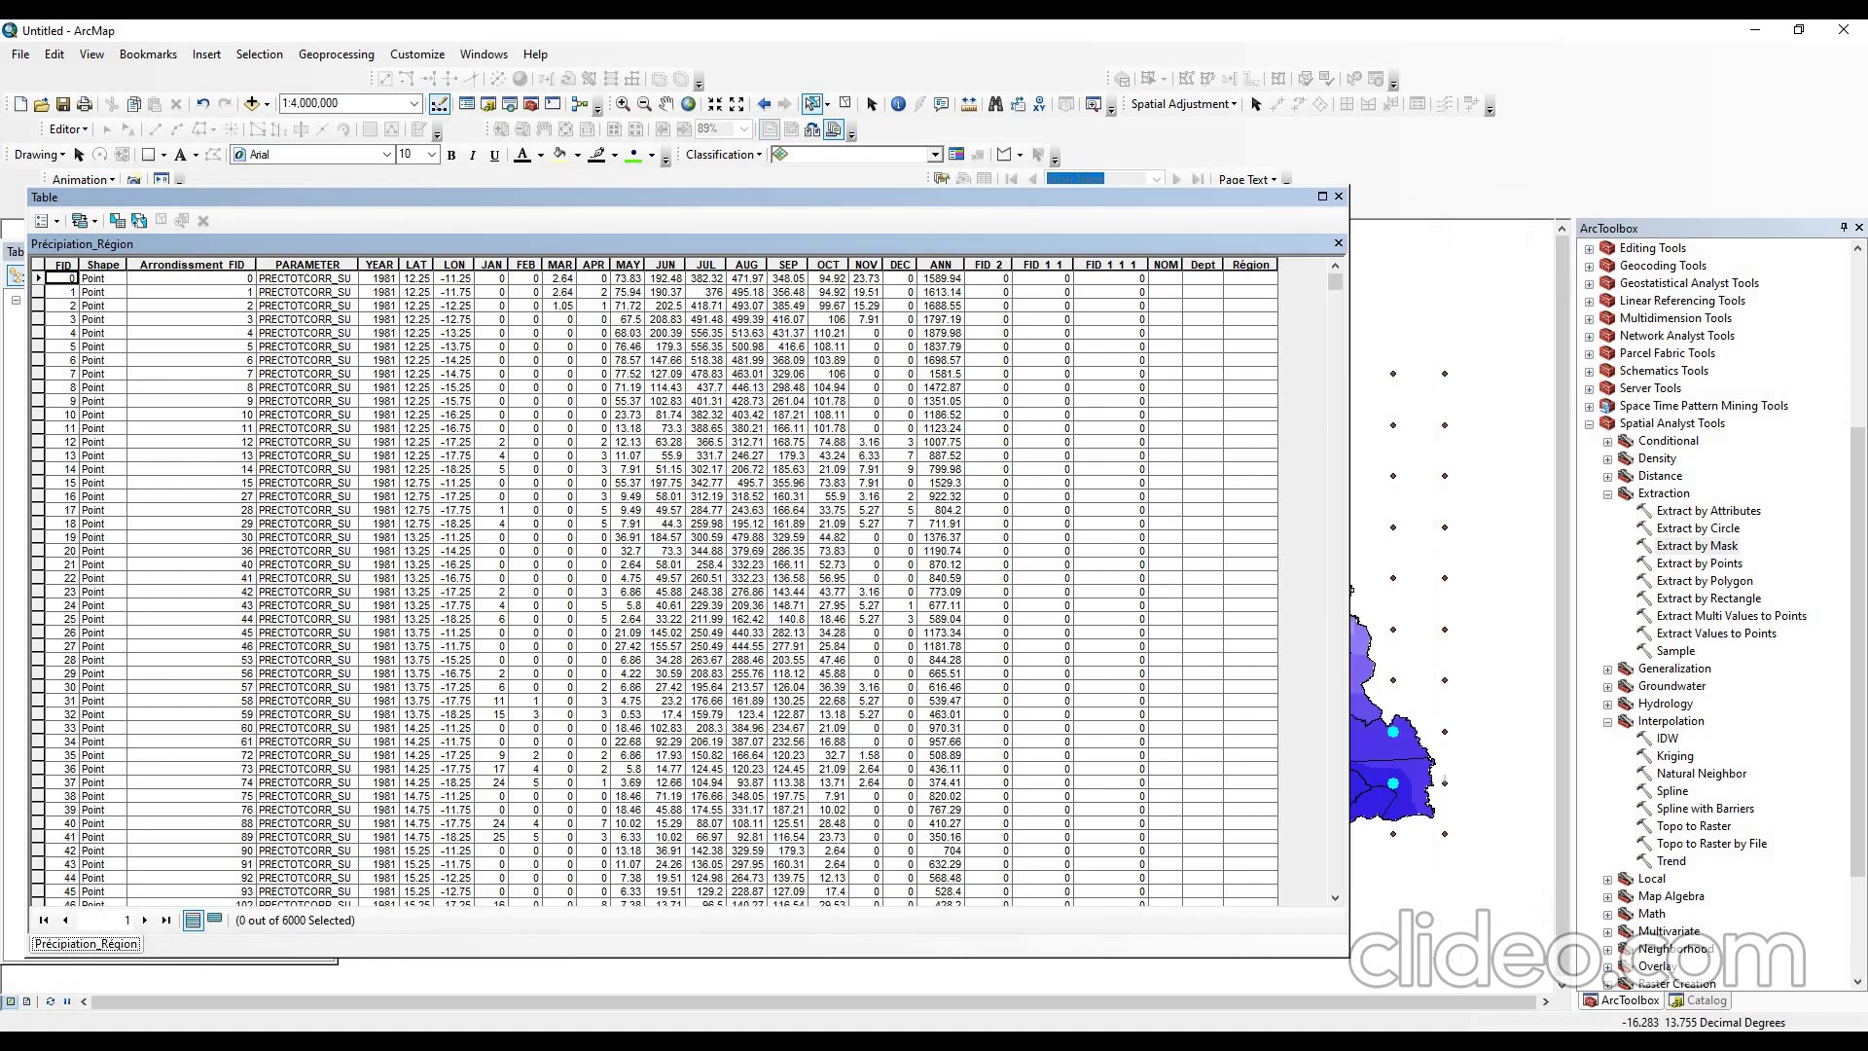
left_click_drag(688, 196, 970, 177)
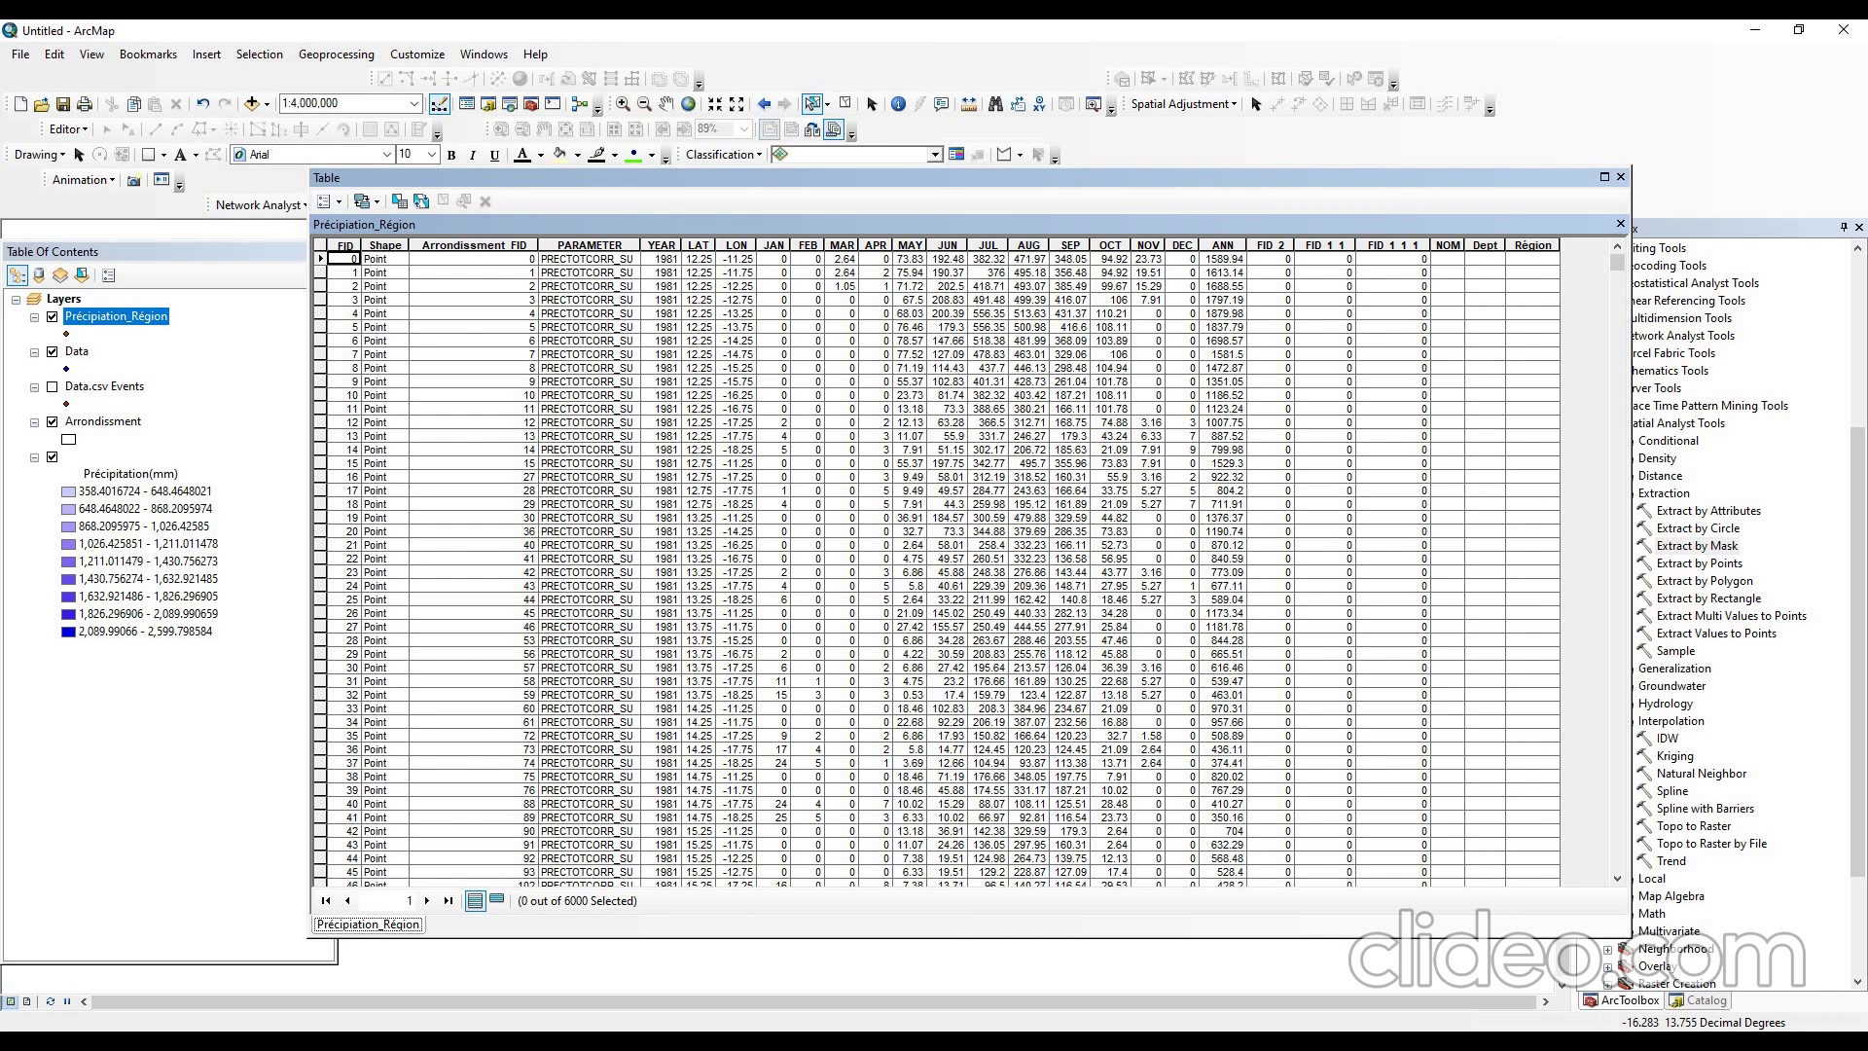
- Switch to the Data workbook in Excel and browse the Climat folder for a file to open
left_click(497, 1039)
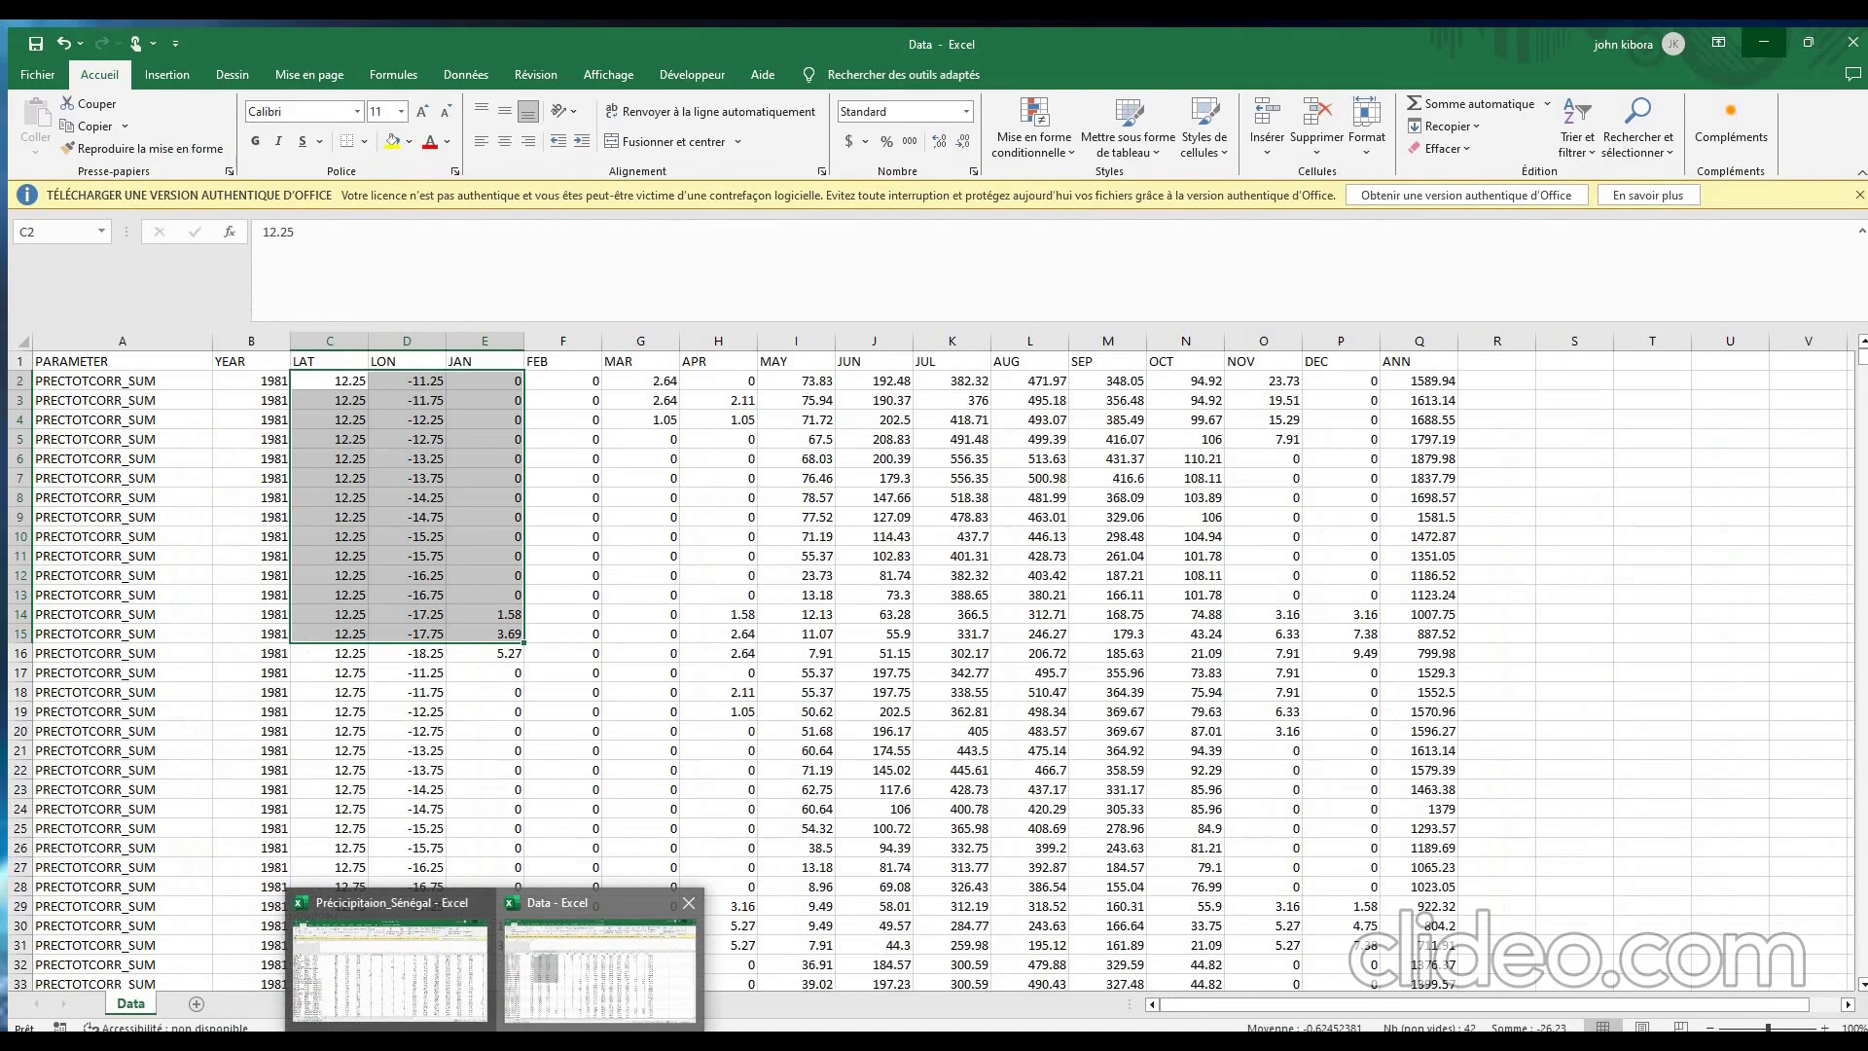
left_click(601, 963)
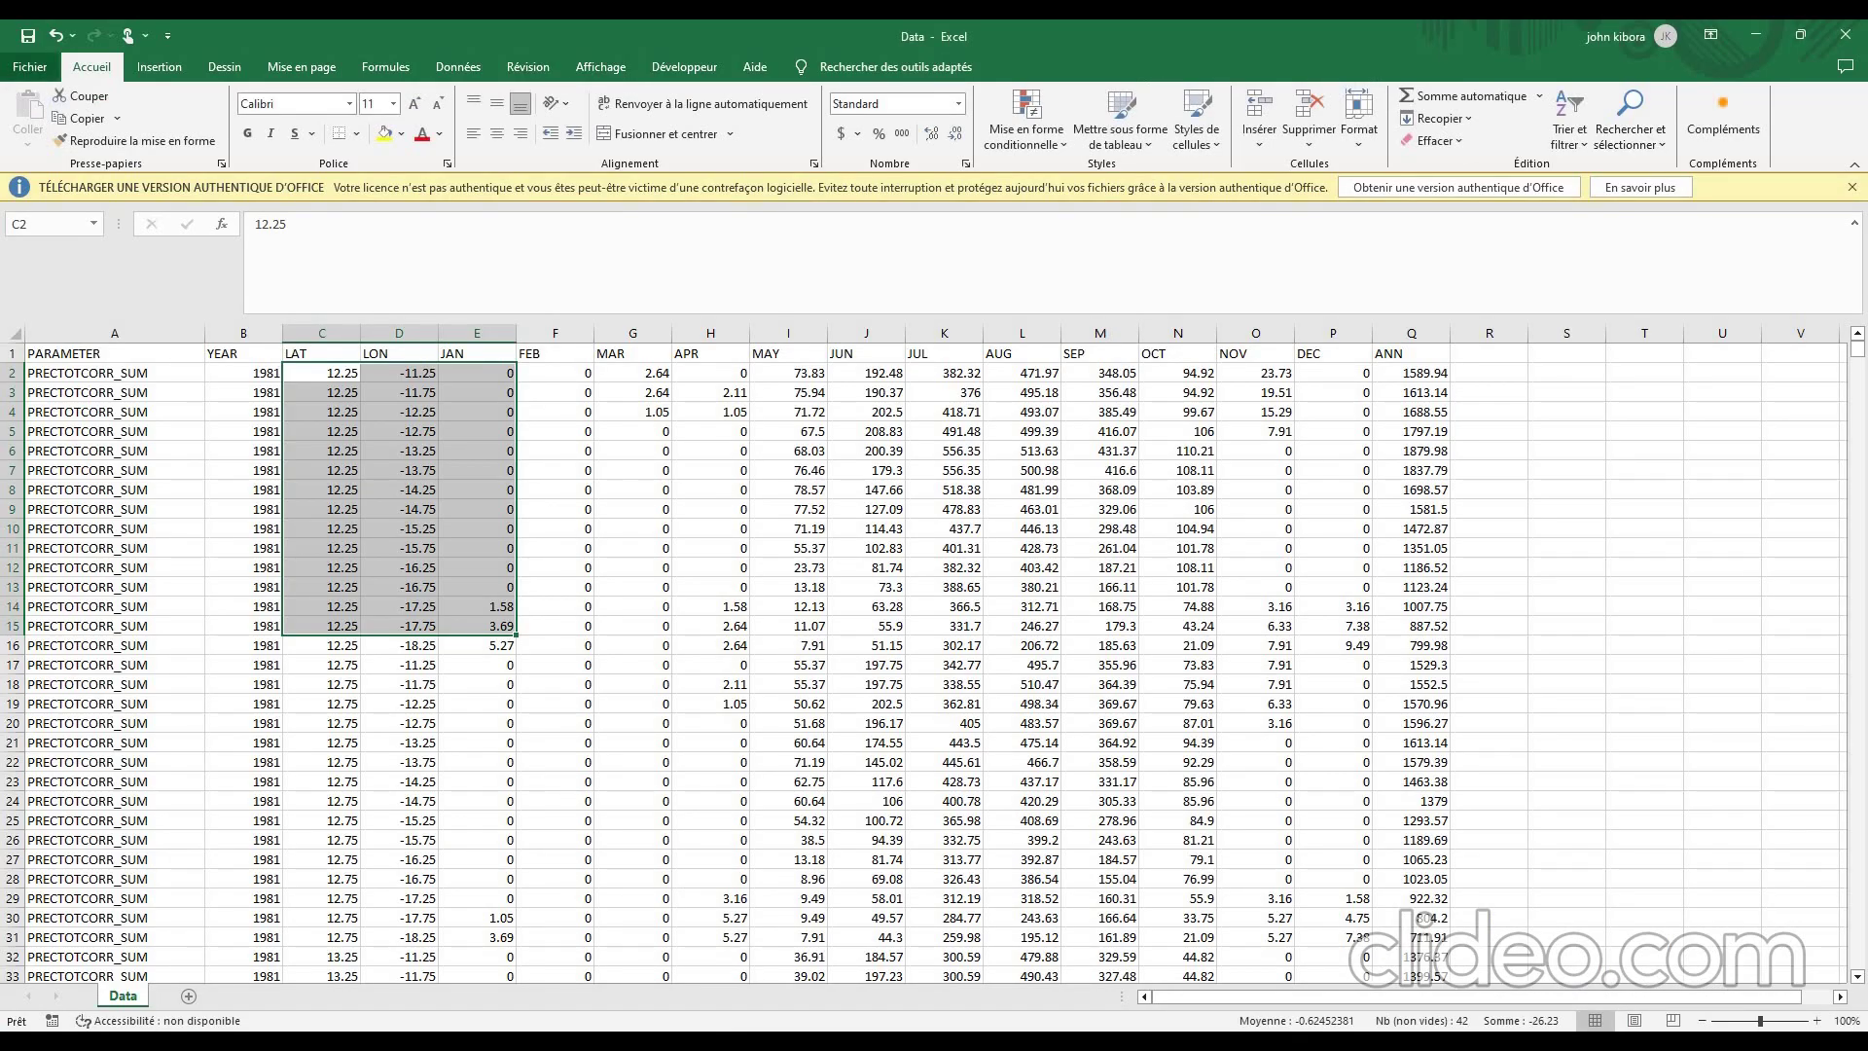
left_click(30, 66)
left_click(59, 196)
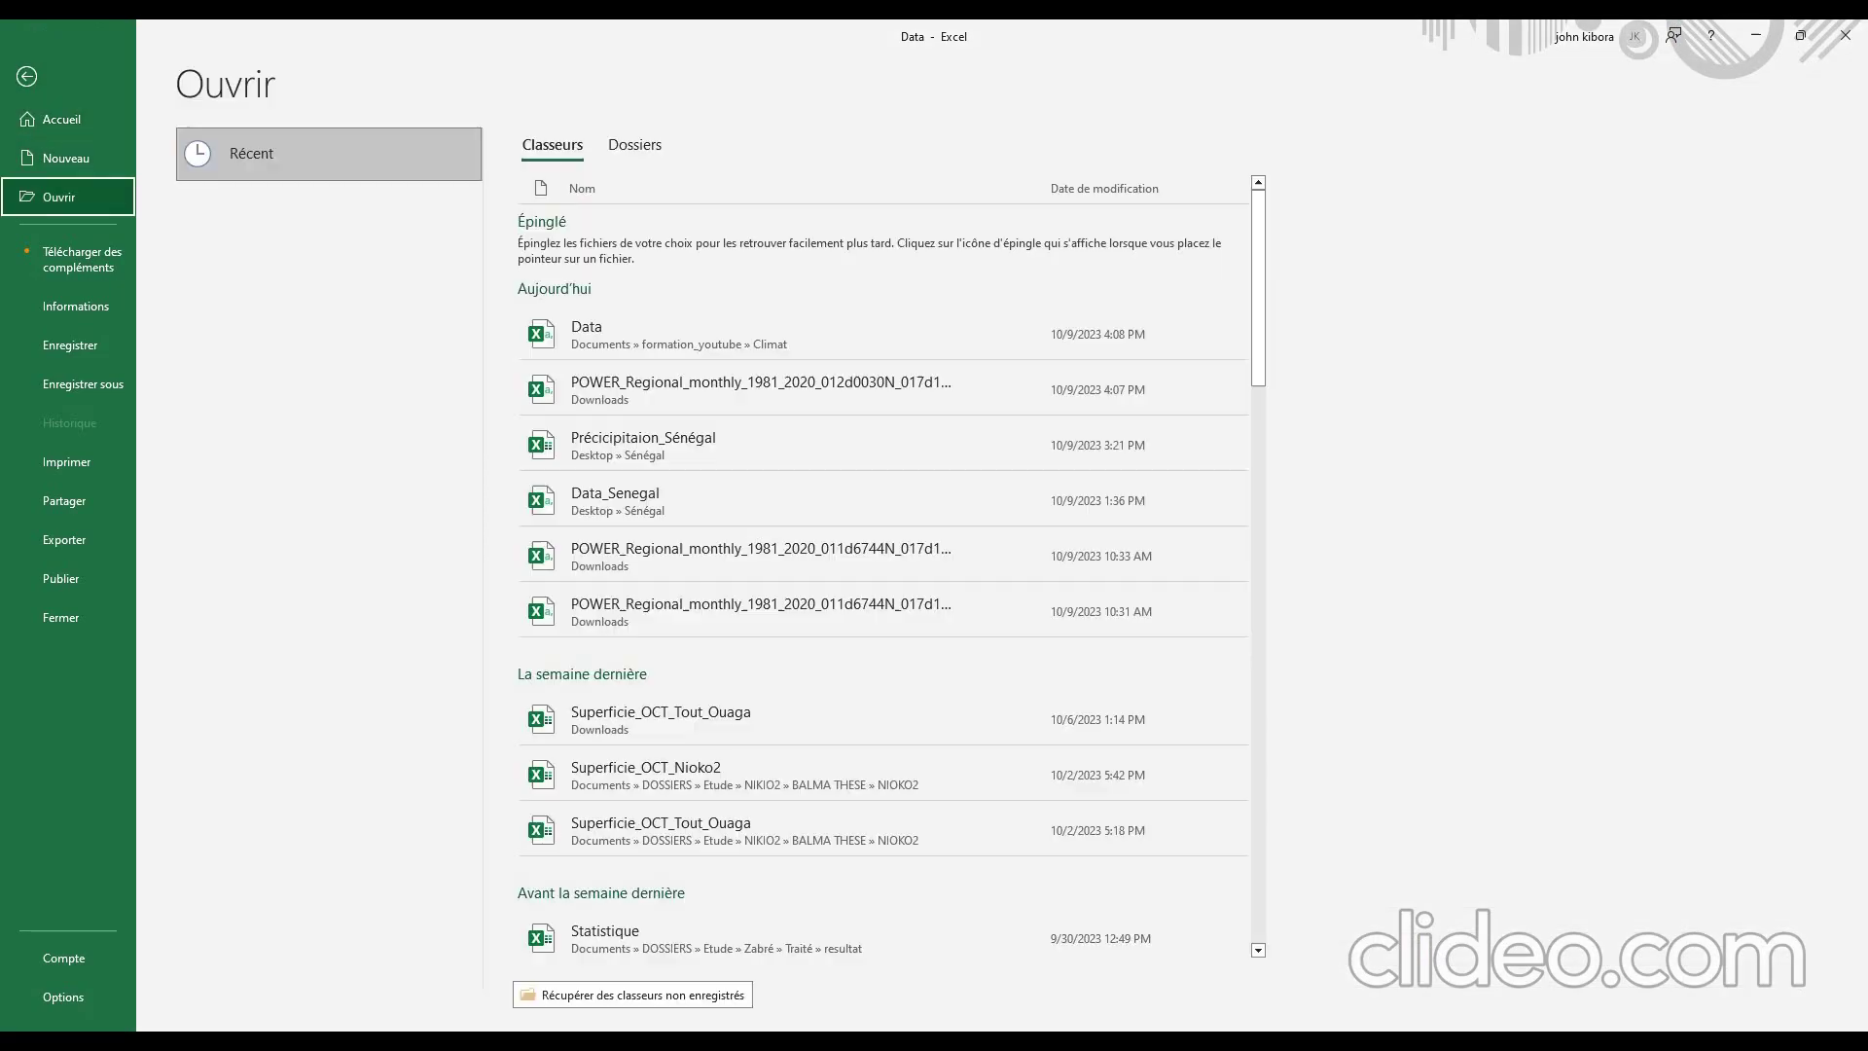
left_click(255, 402)
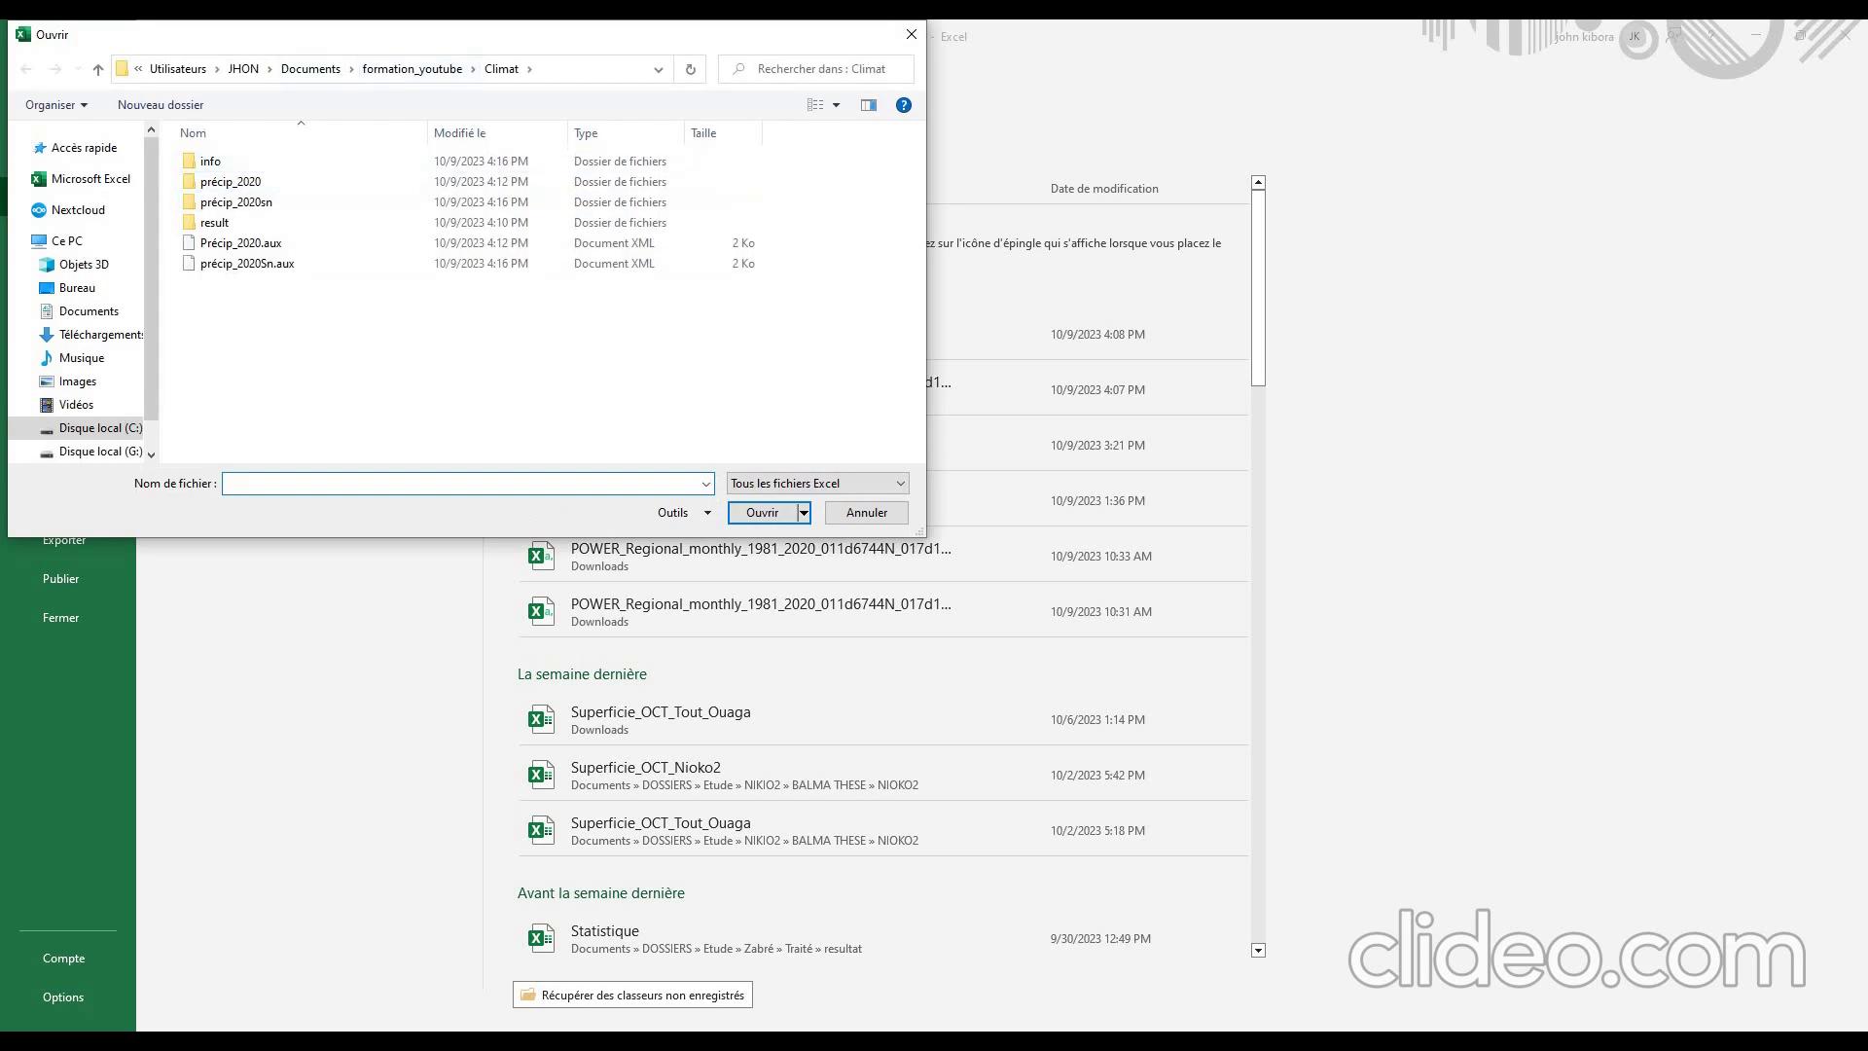
- Check where the Précipiation_Région layer is stored by listing the ArcMap layers by source, and look inside Excel's result folder
mouse_move(542, 1041)
left_click(542, 973)
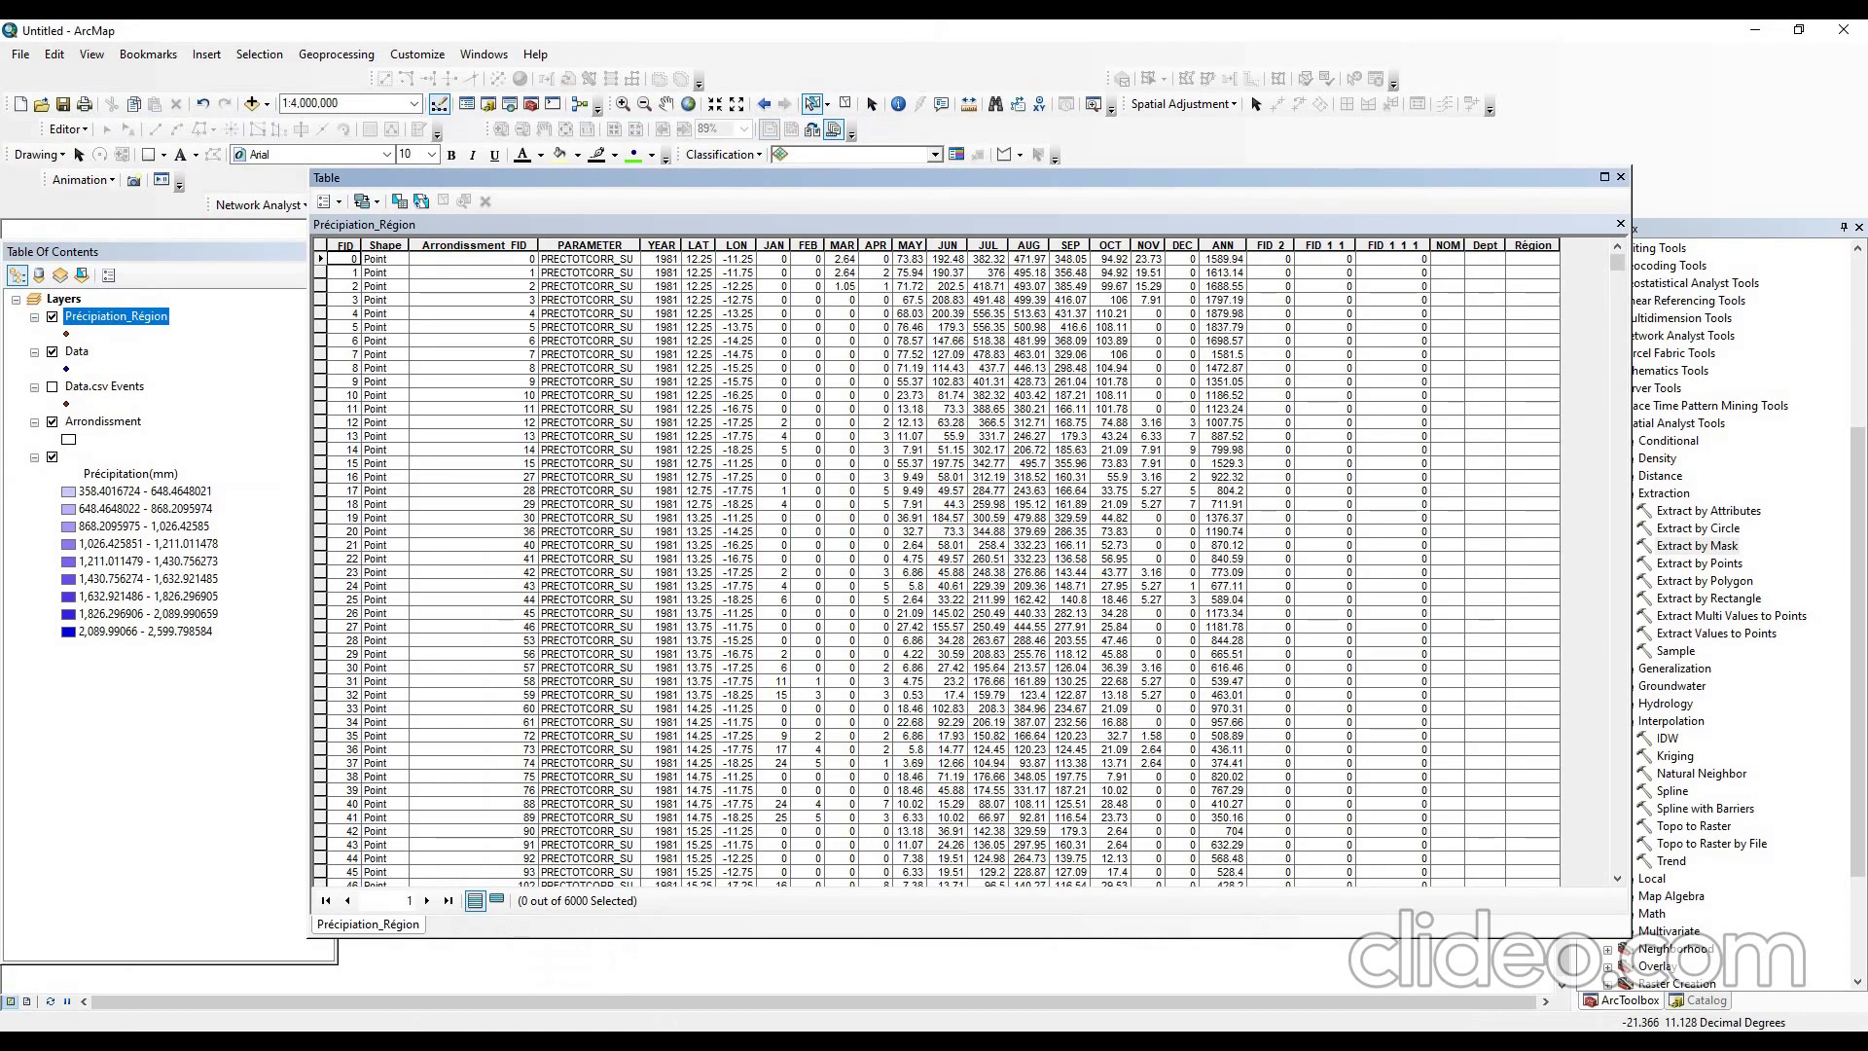
left_click(1755, 29)
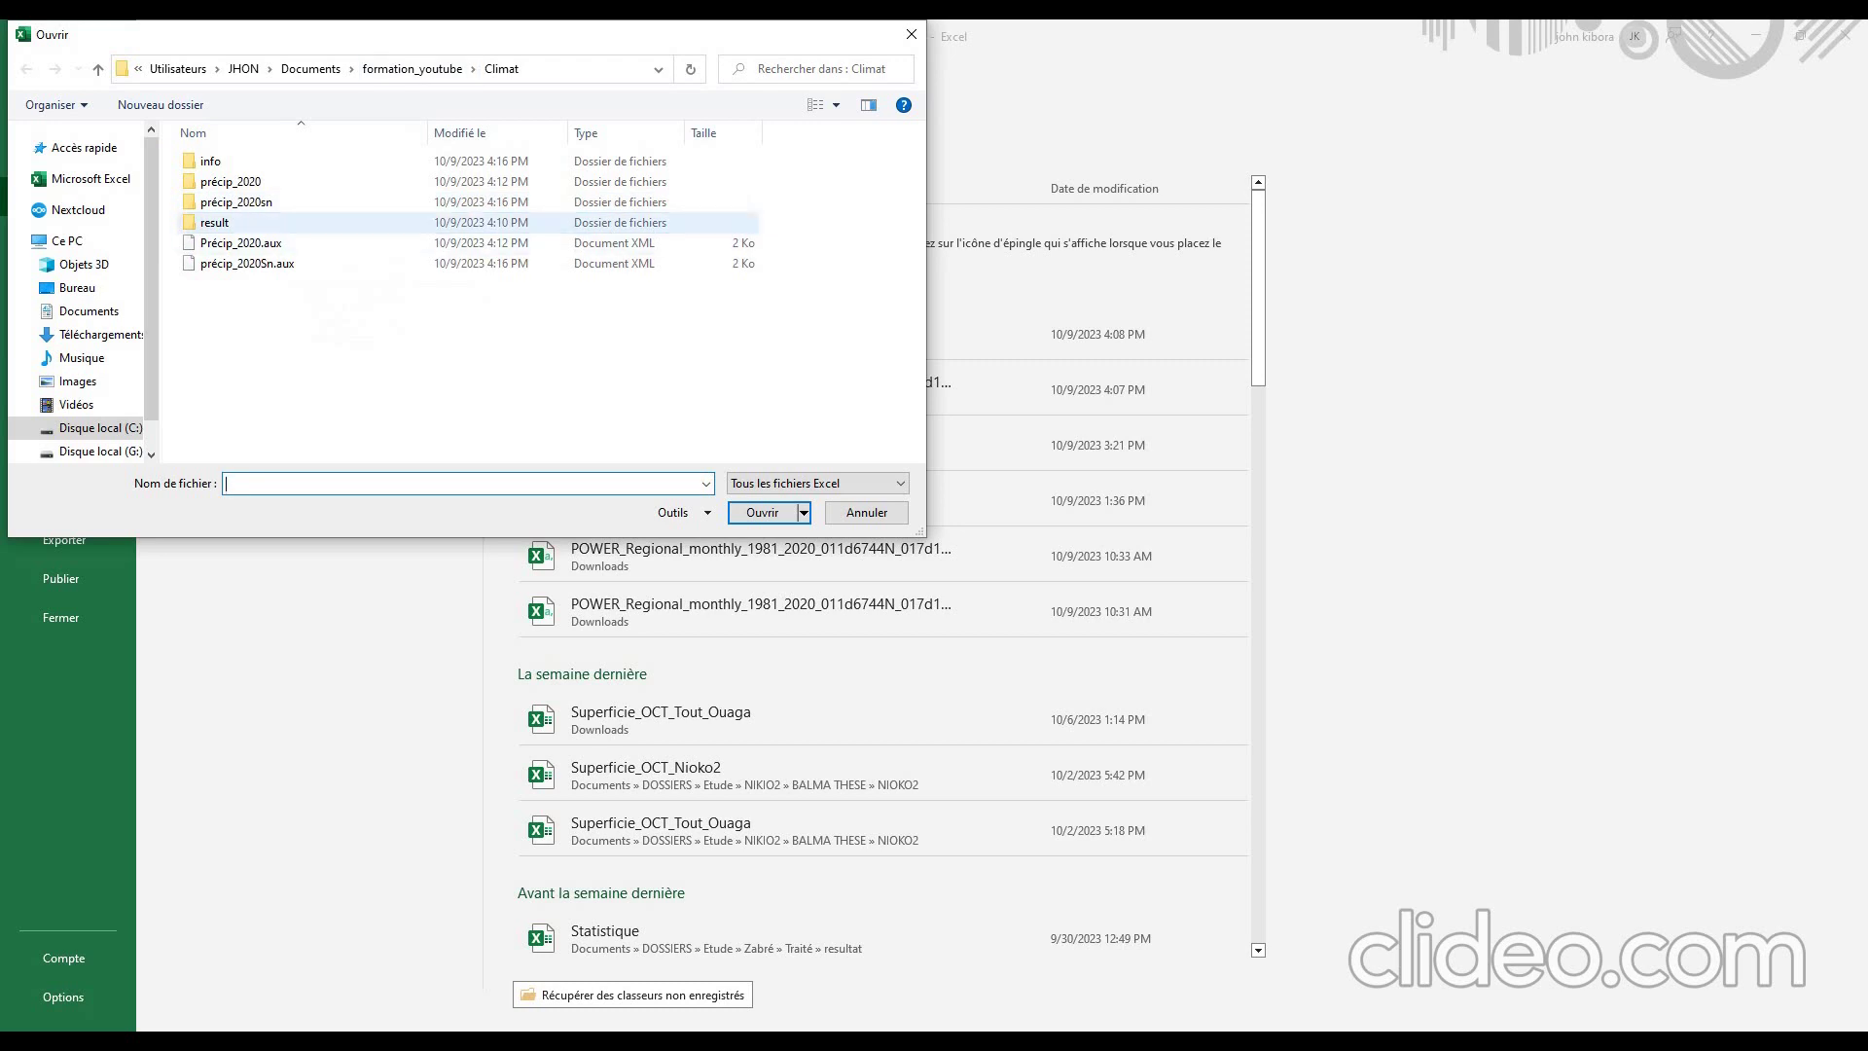
double_click(214, 222)
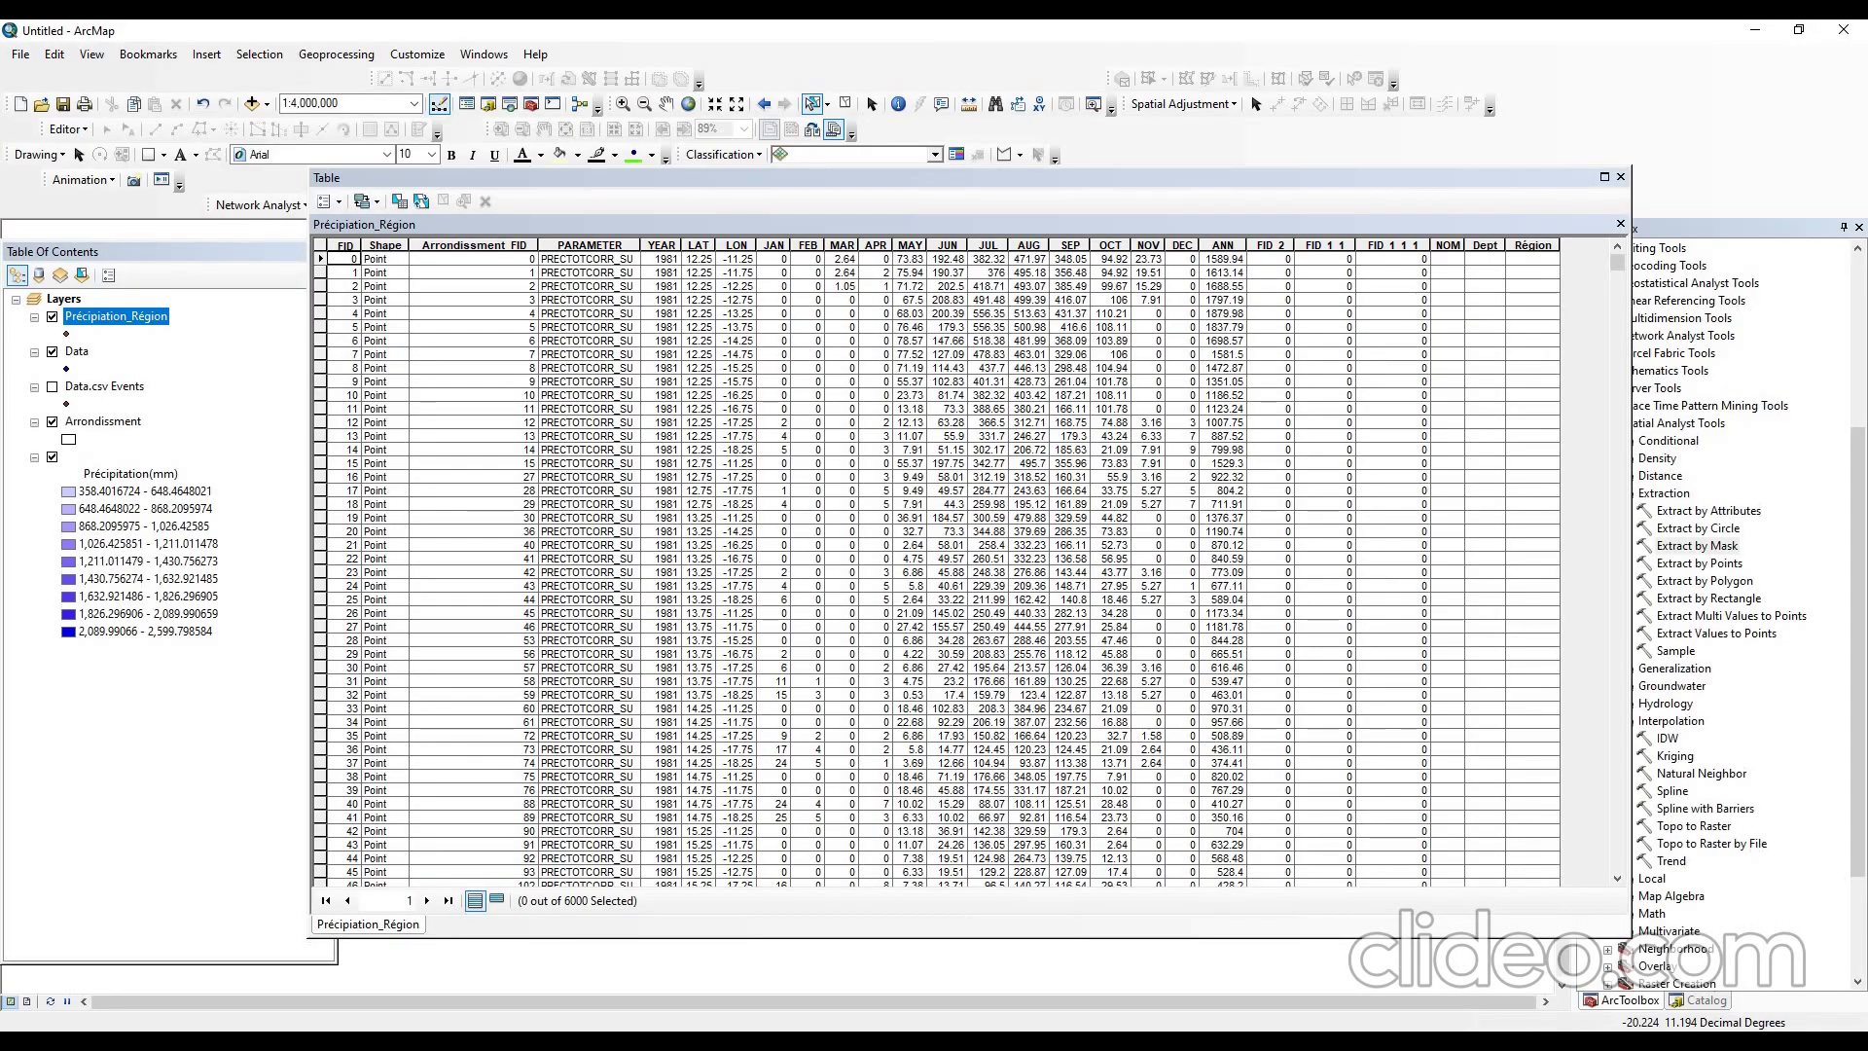
left_click(39, 275)
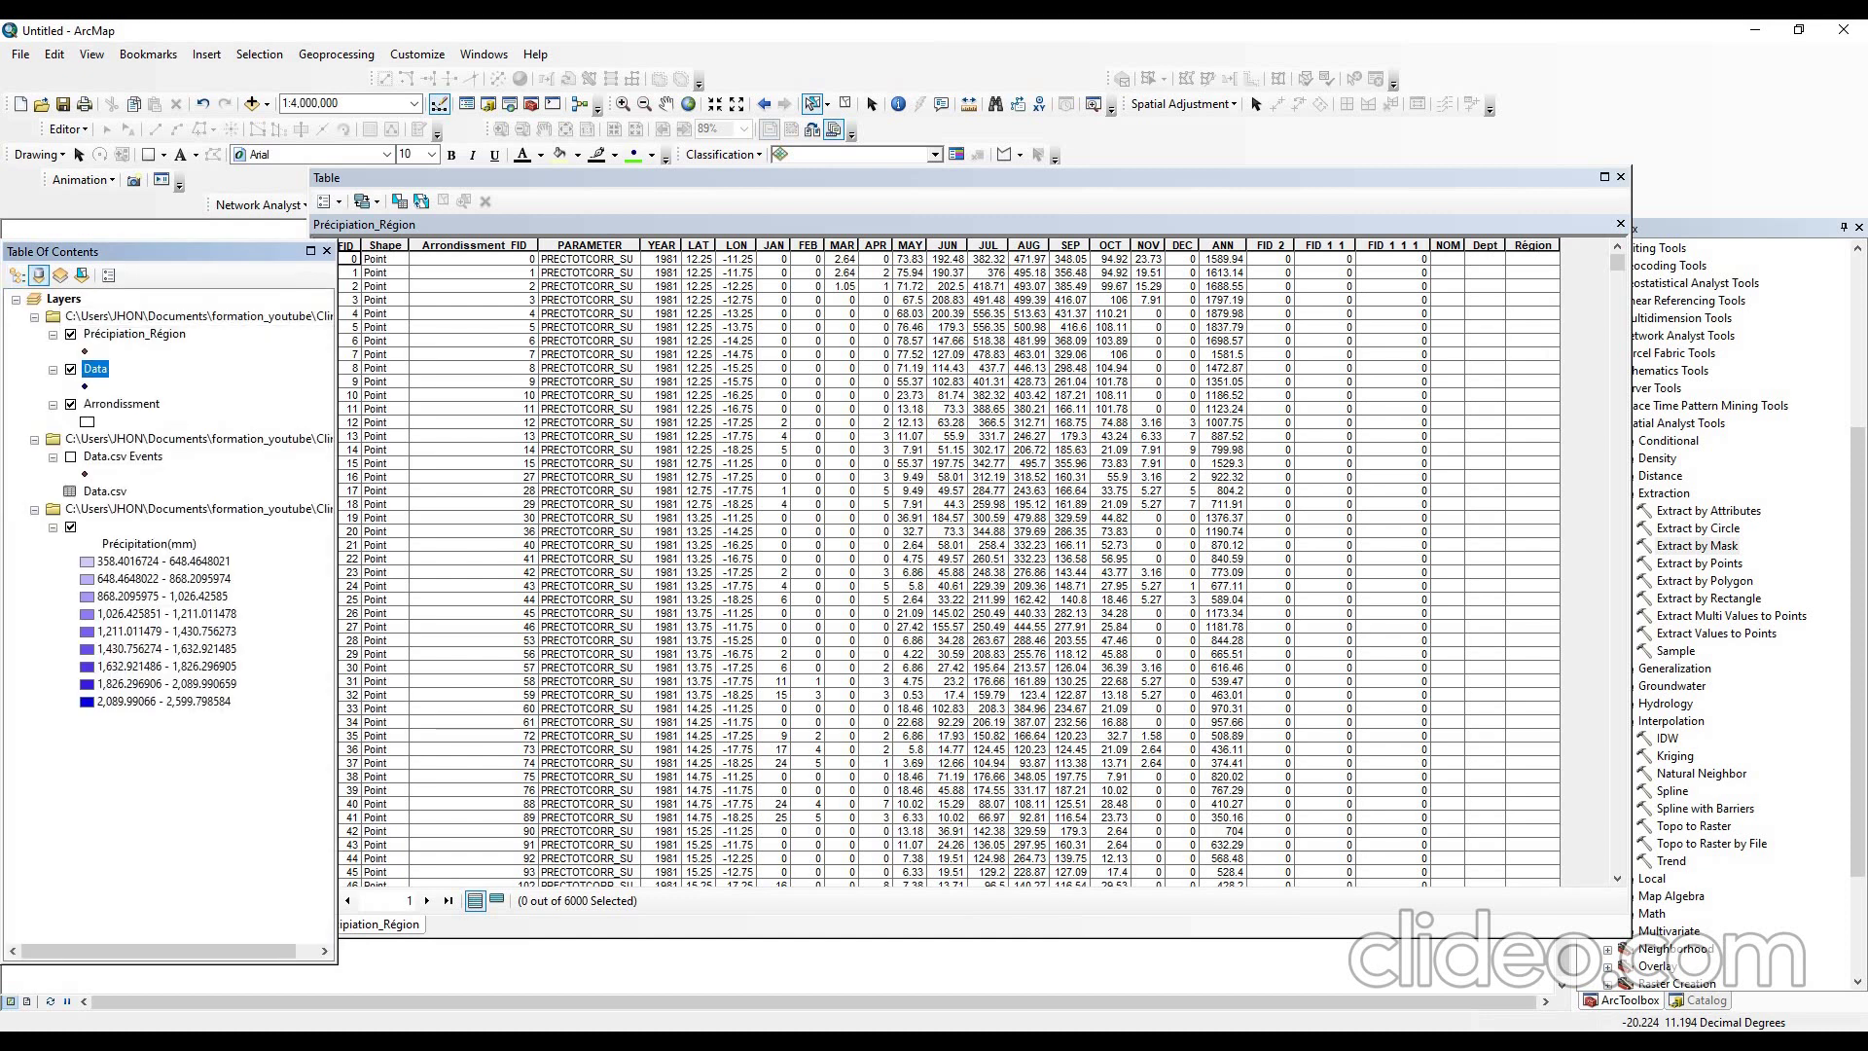
left_click(134, 333)
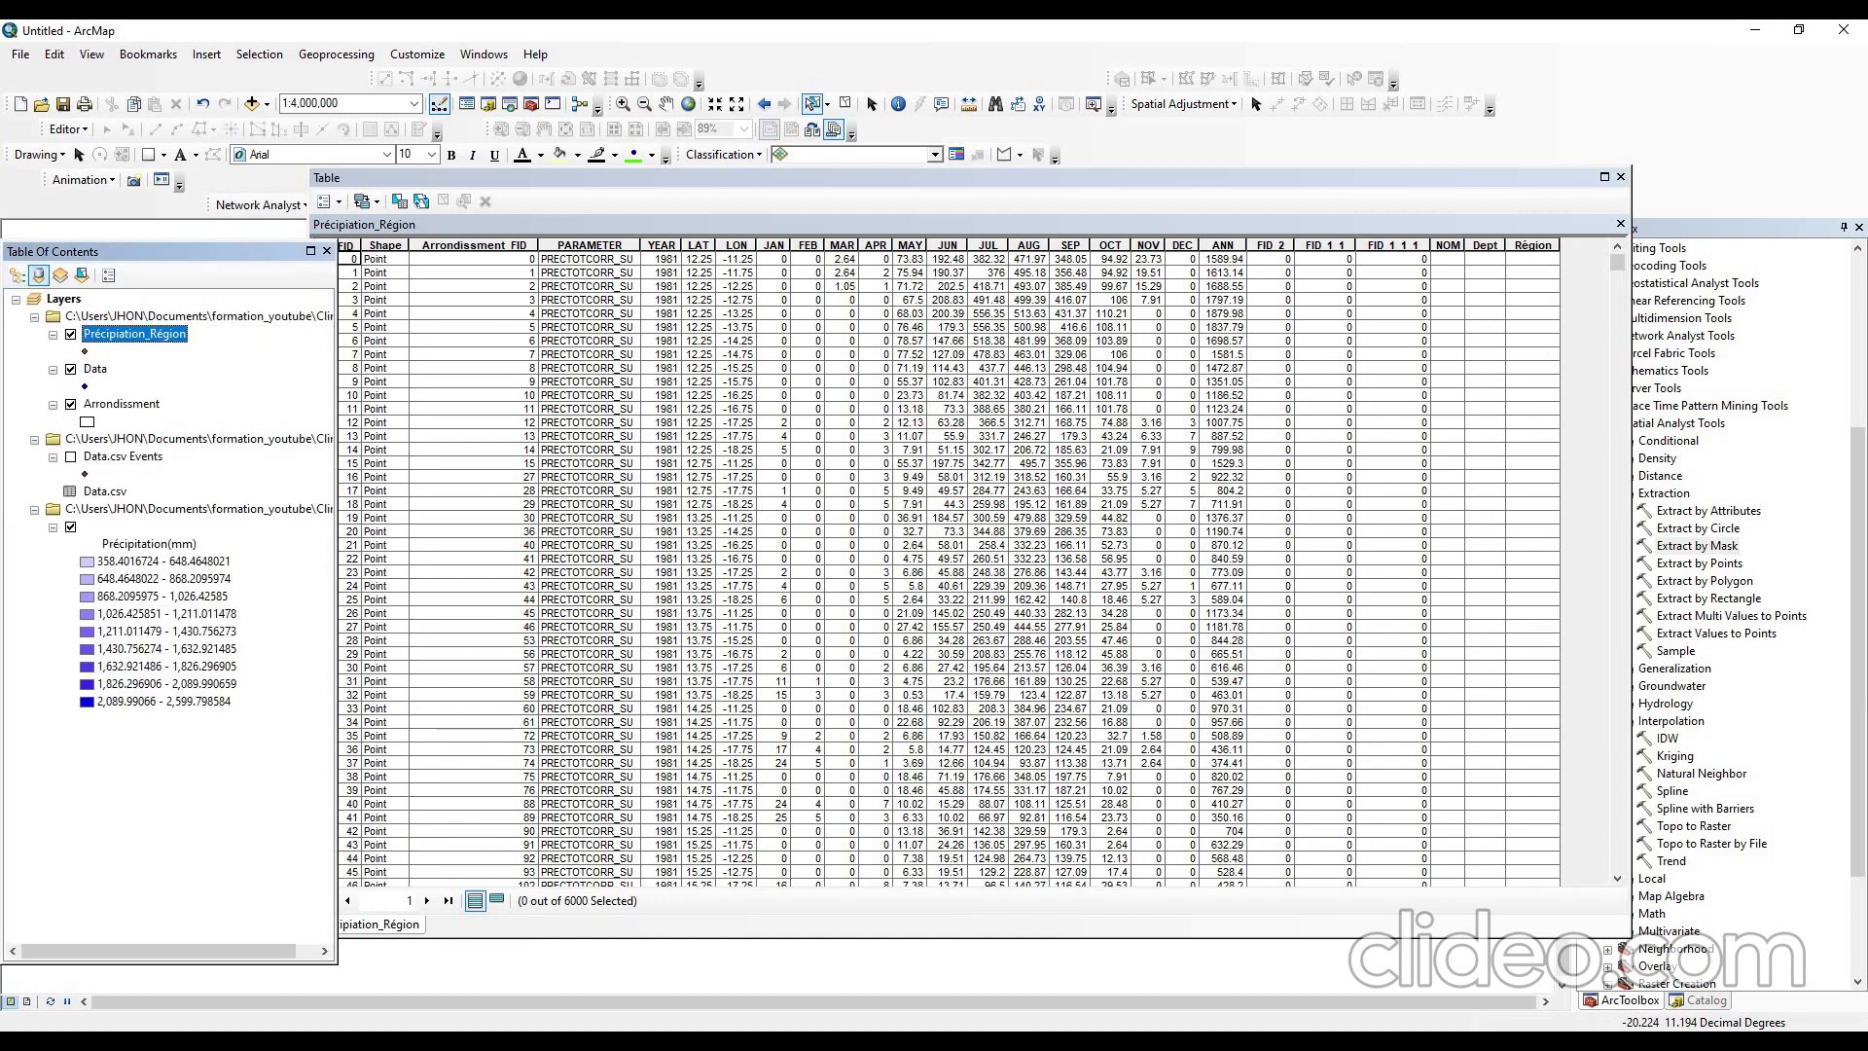
left_click(1755, 29)
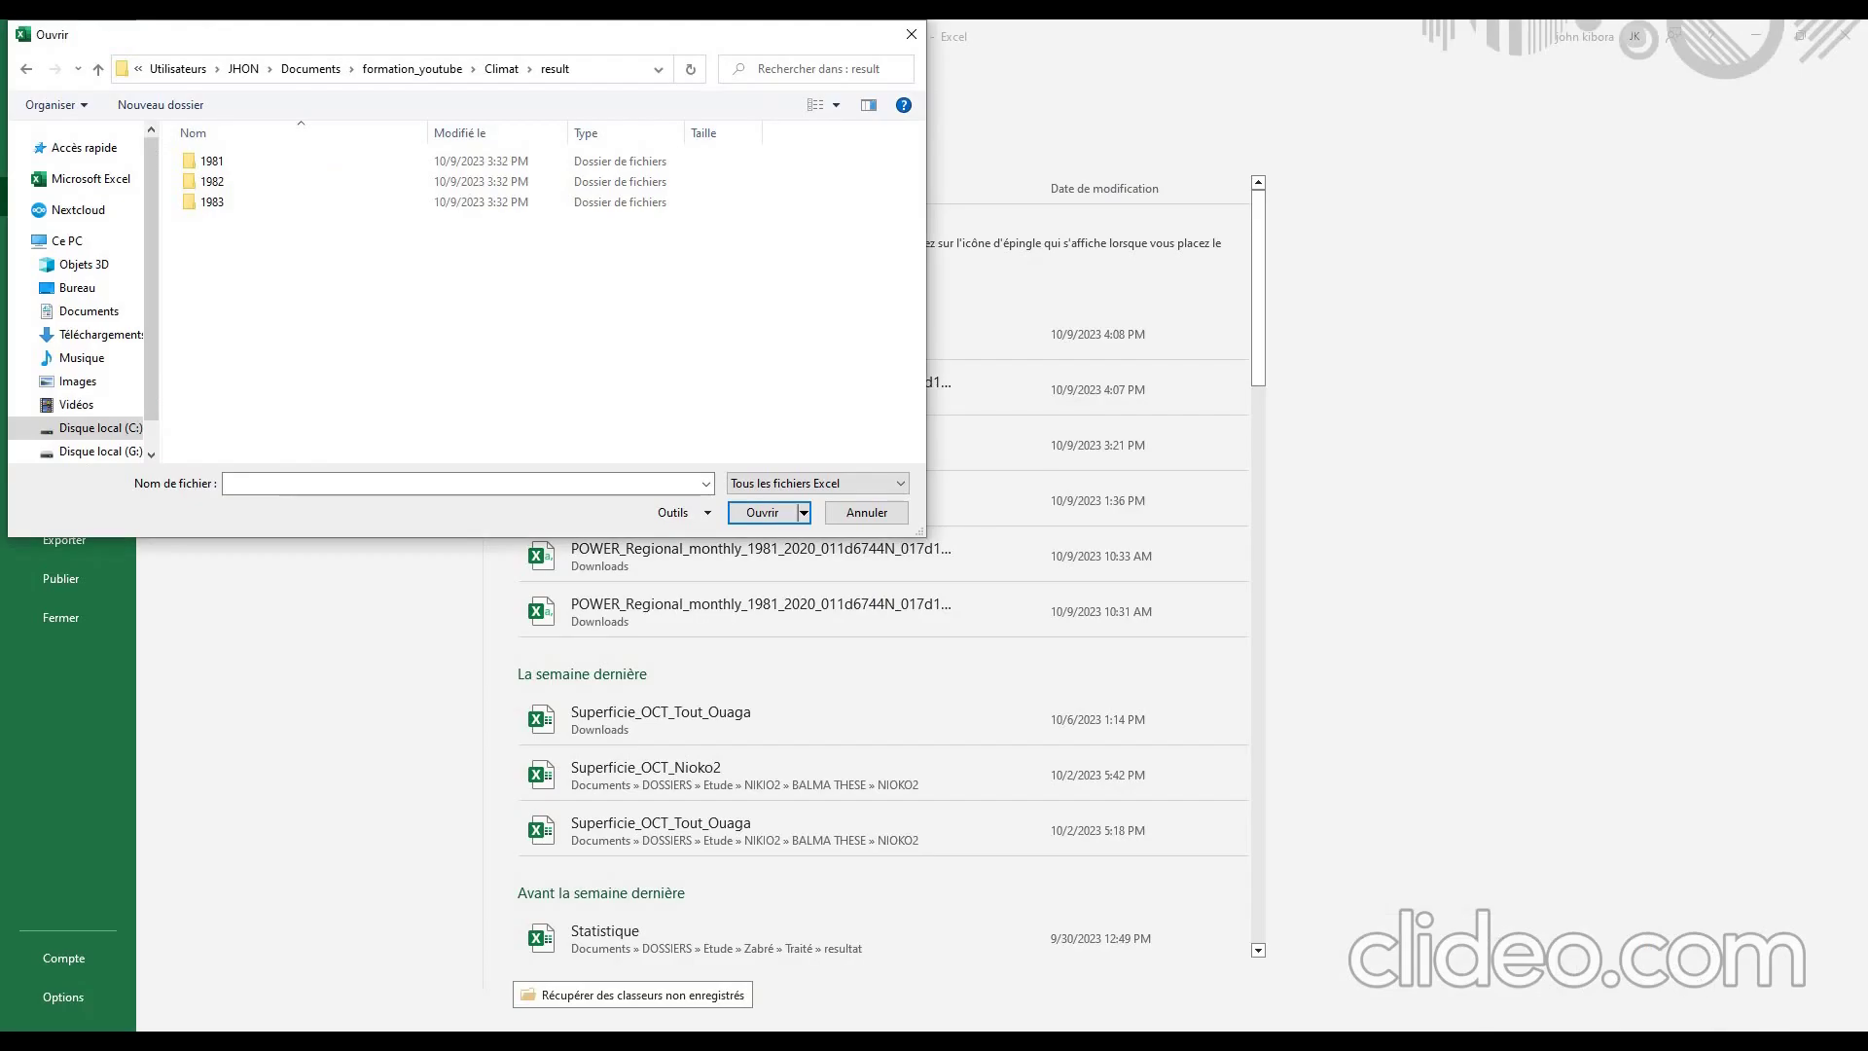
- Filter the files to open by dBase type (Fichiers dBase) and open Précipiation_Région from the Climat folder in Excel
left_click(816, 483)
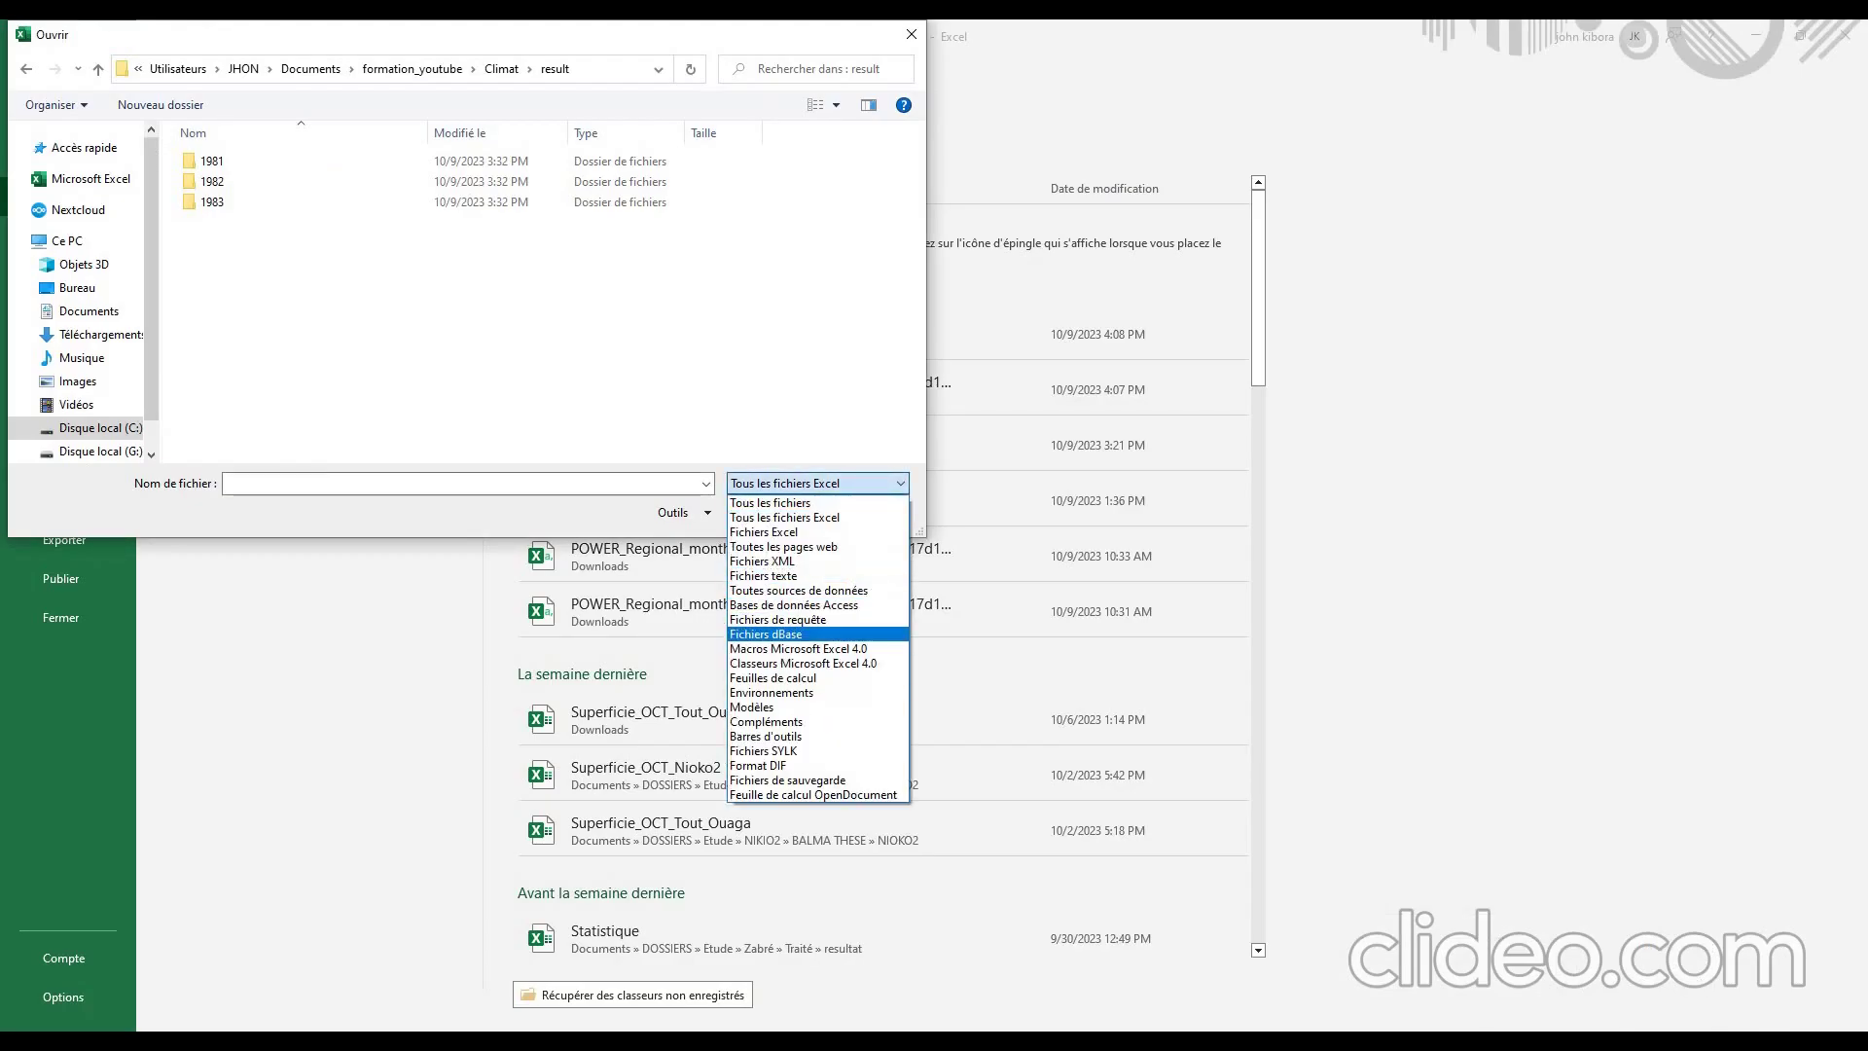
left_click(766, 634)
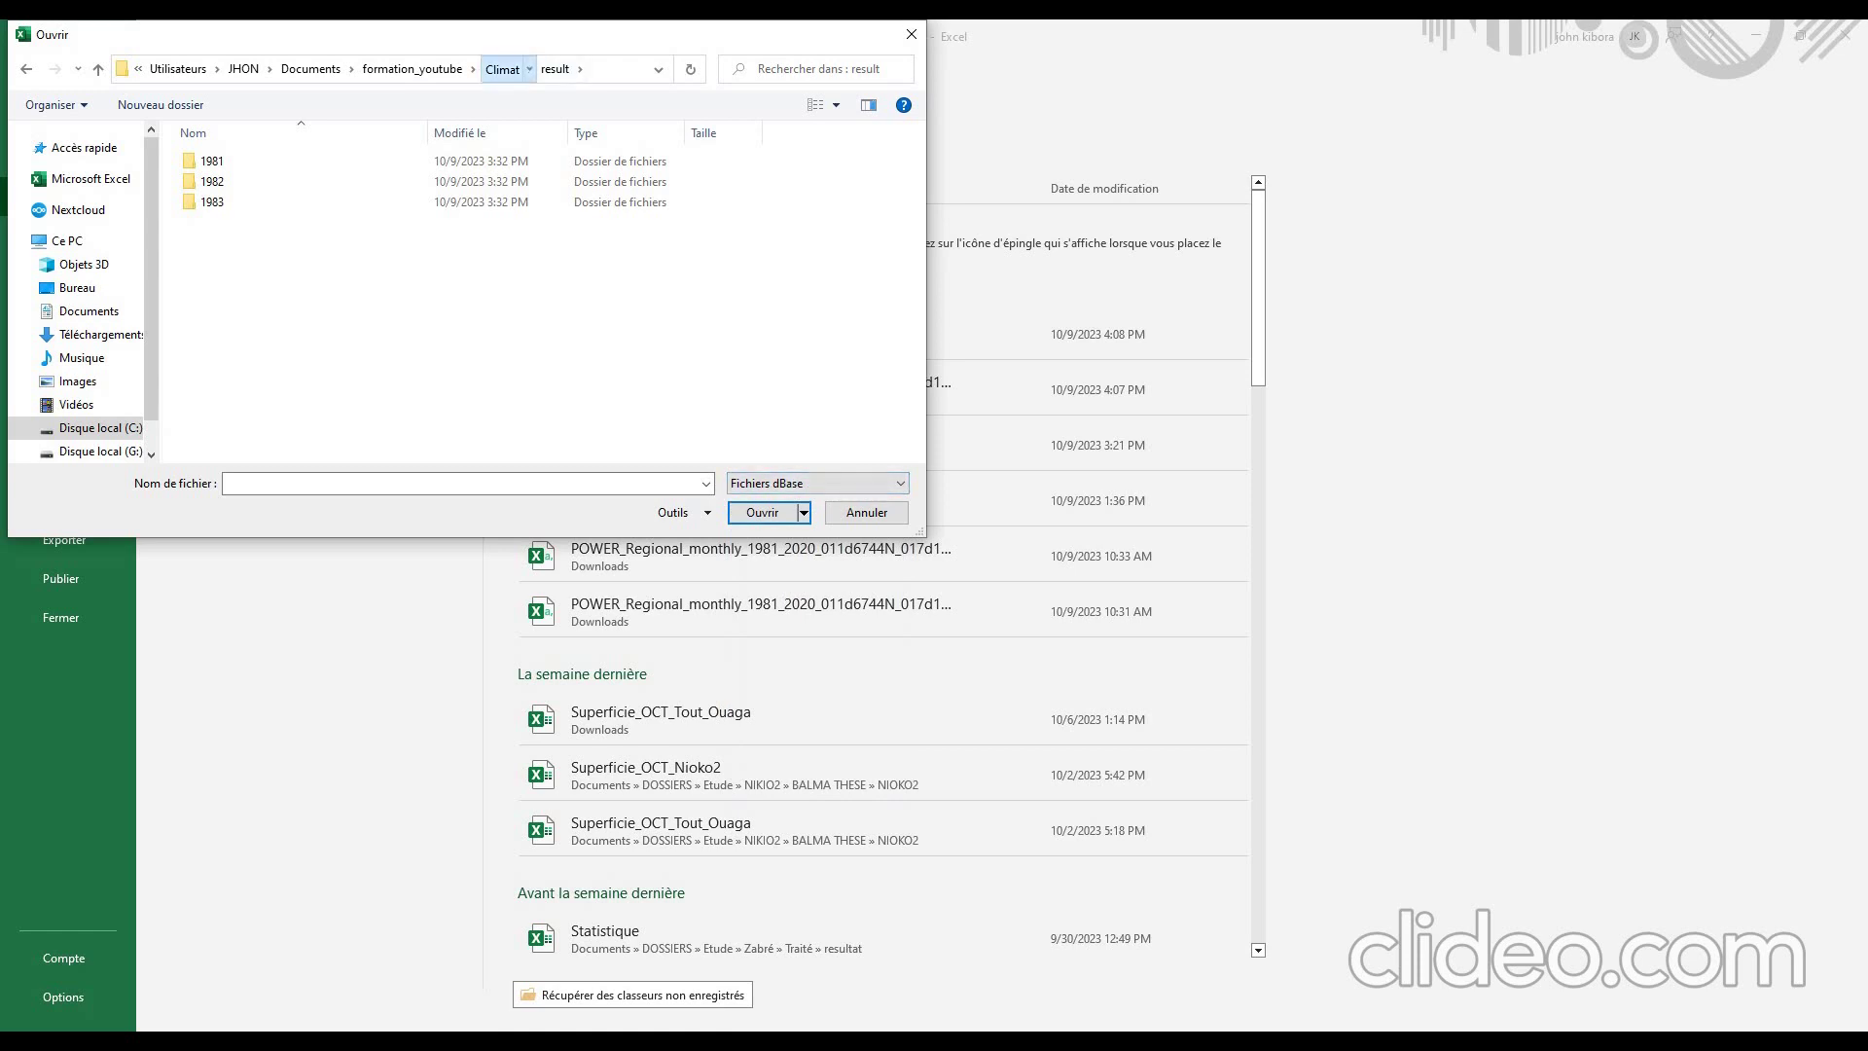
left_click(501, 68)
left_click(251, 324)
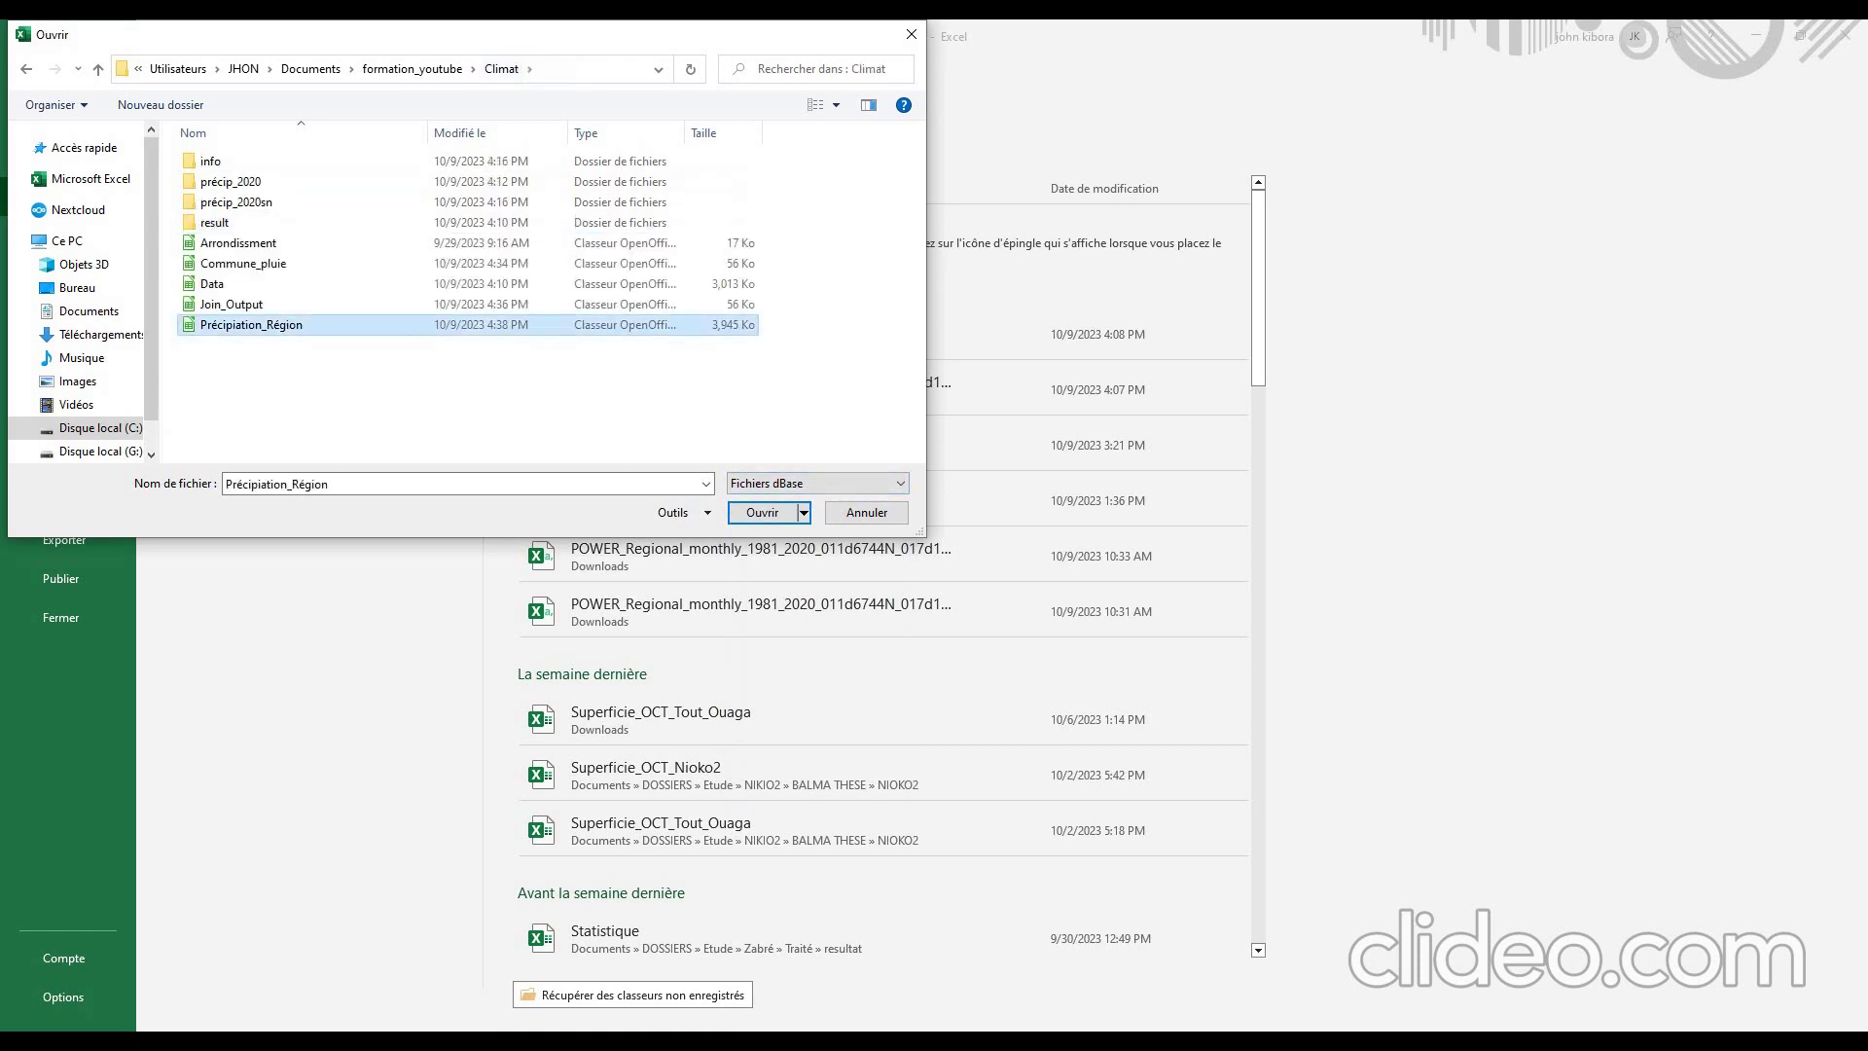
left_click(799, 512)
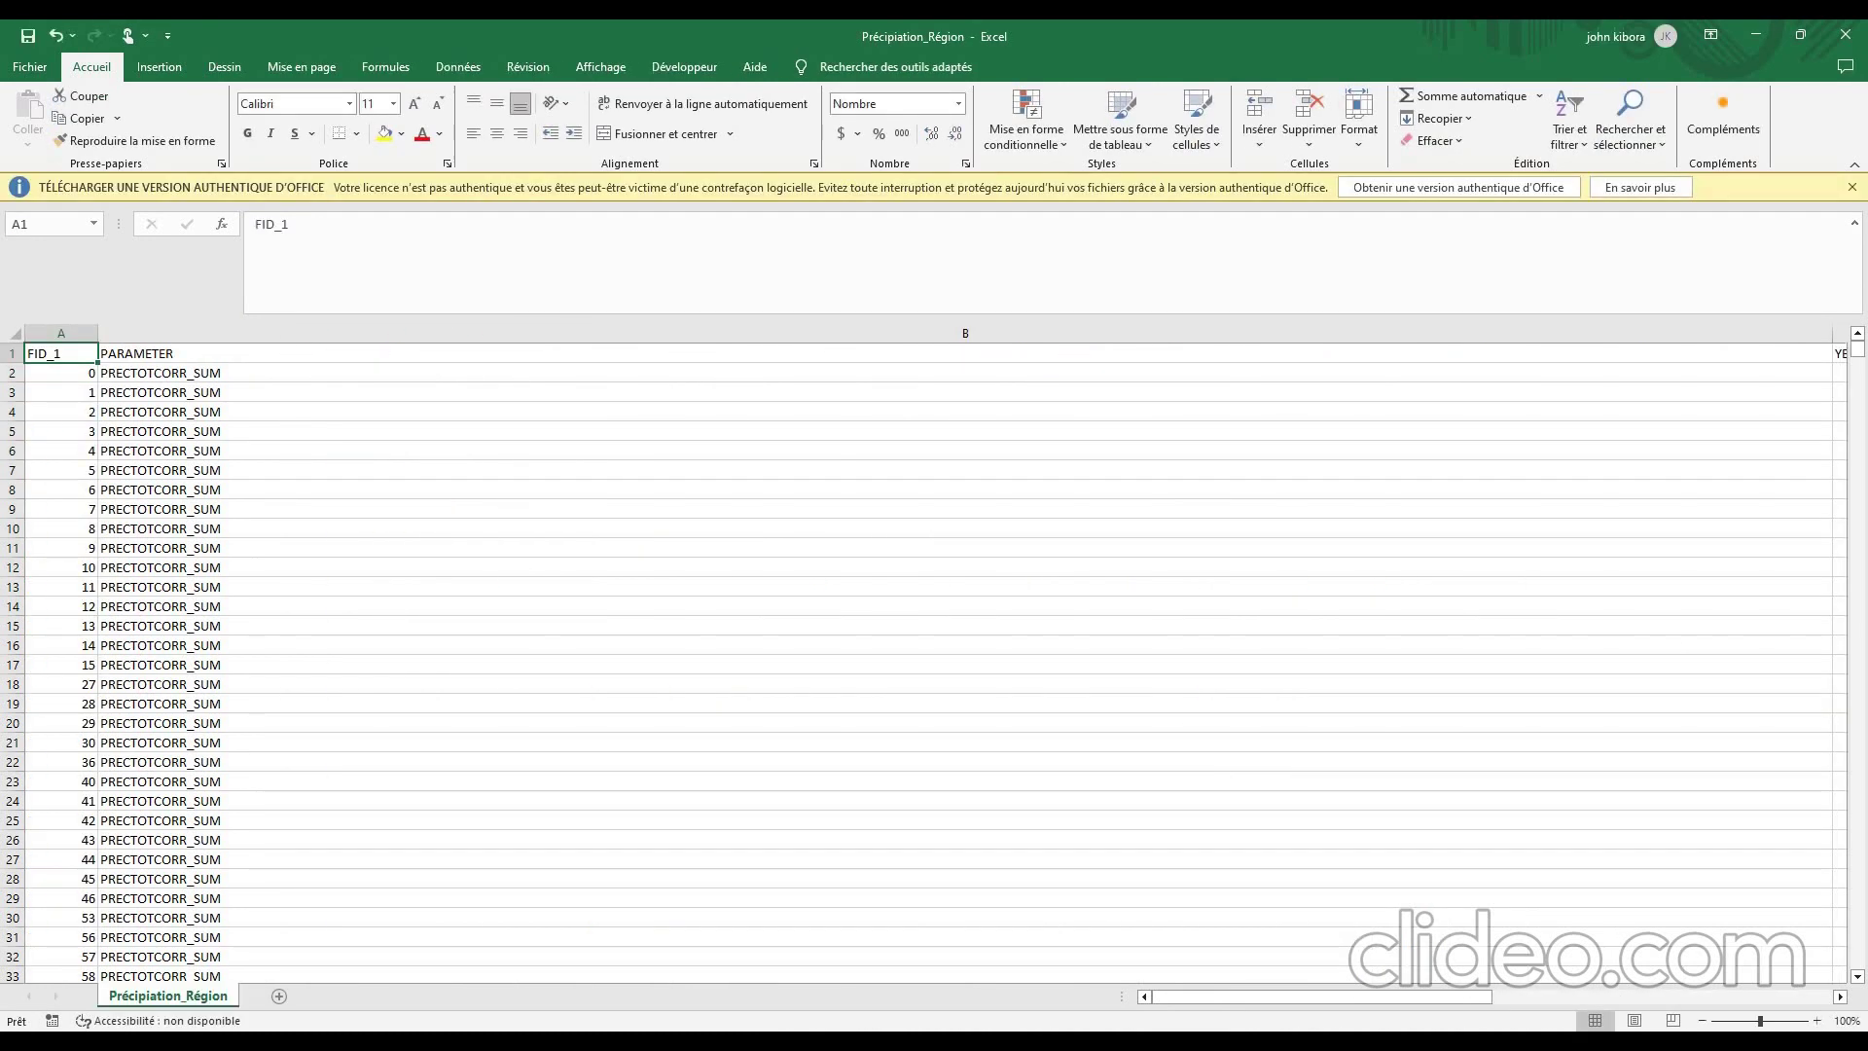
- Narrow the PARAMETER column and add filters to the whole header row
left_click_drag(1833, 333, 299, 333)
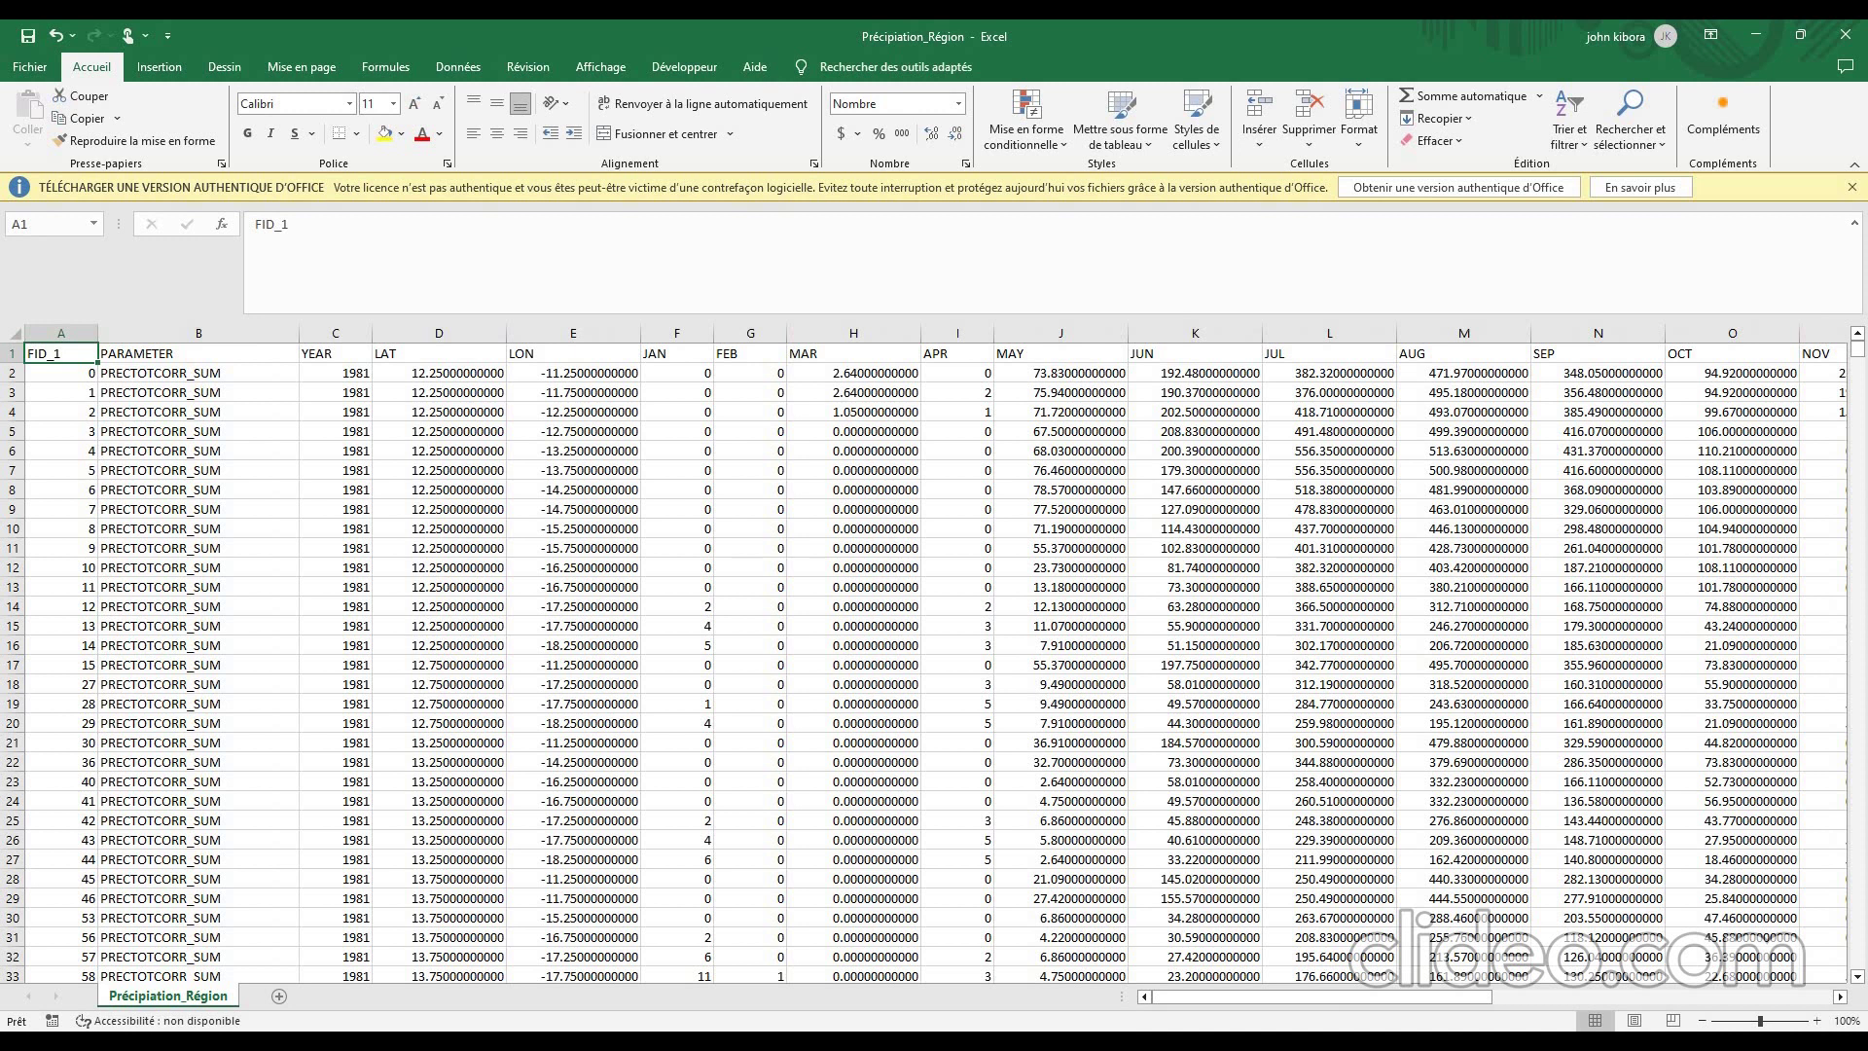
left_click_drag(1249, 997, 1299, 997)
key("ctrl+shift+Right")
left_click(1568, 136)
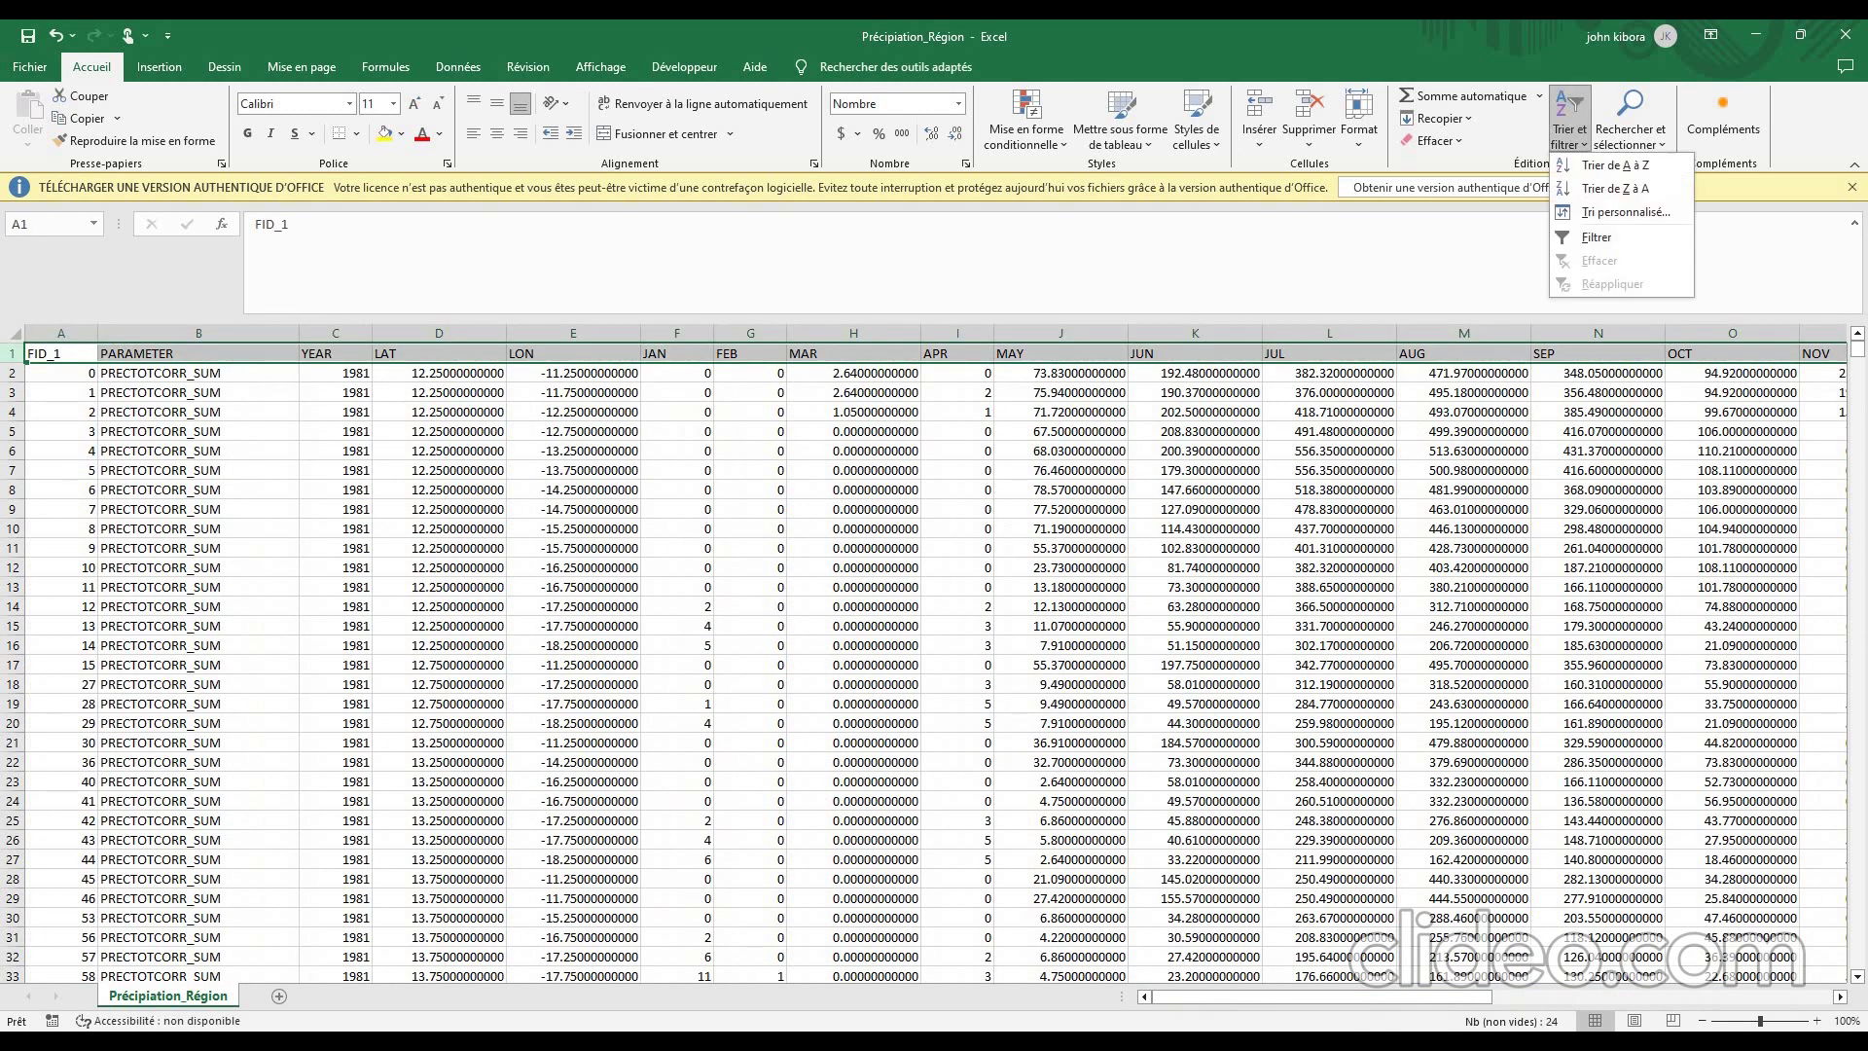
left_click(1595, 238)
- Sort the records by the Dept column from A to Z
left_click_drag(1299, 996, 1640, 996)
left_click(1457, 353)
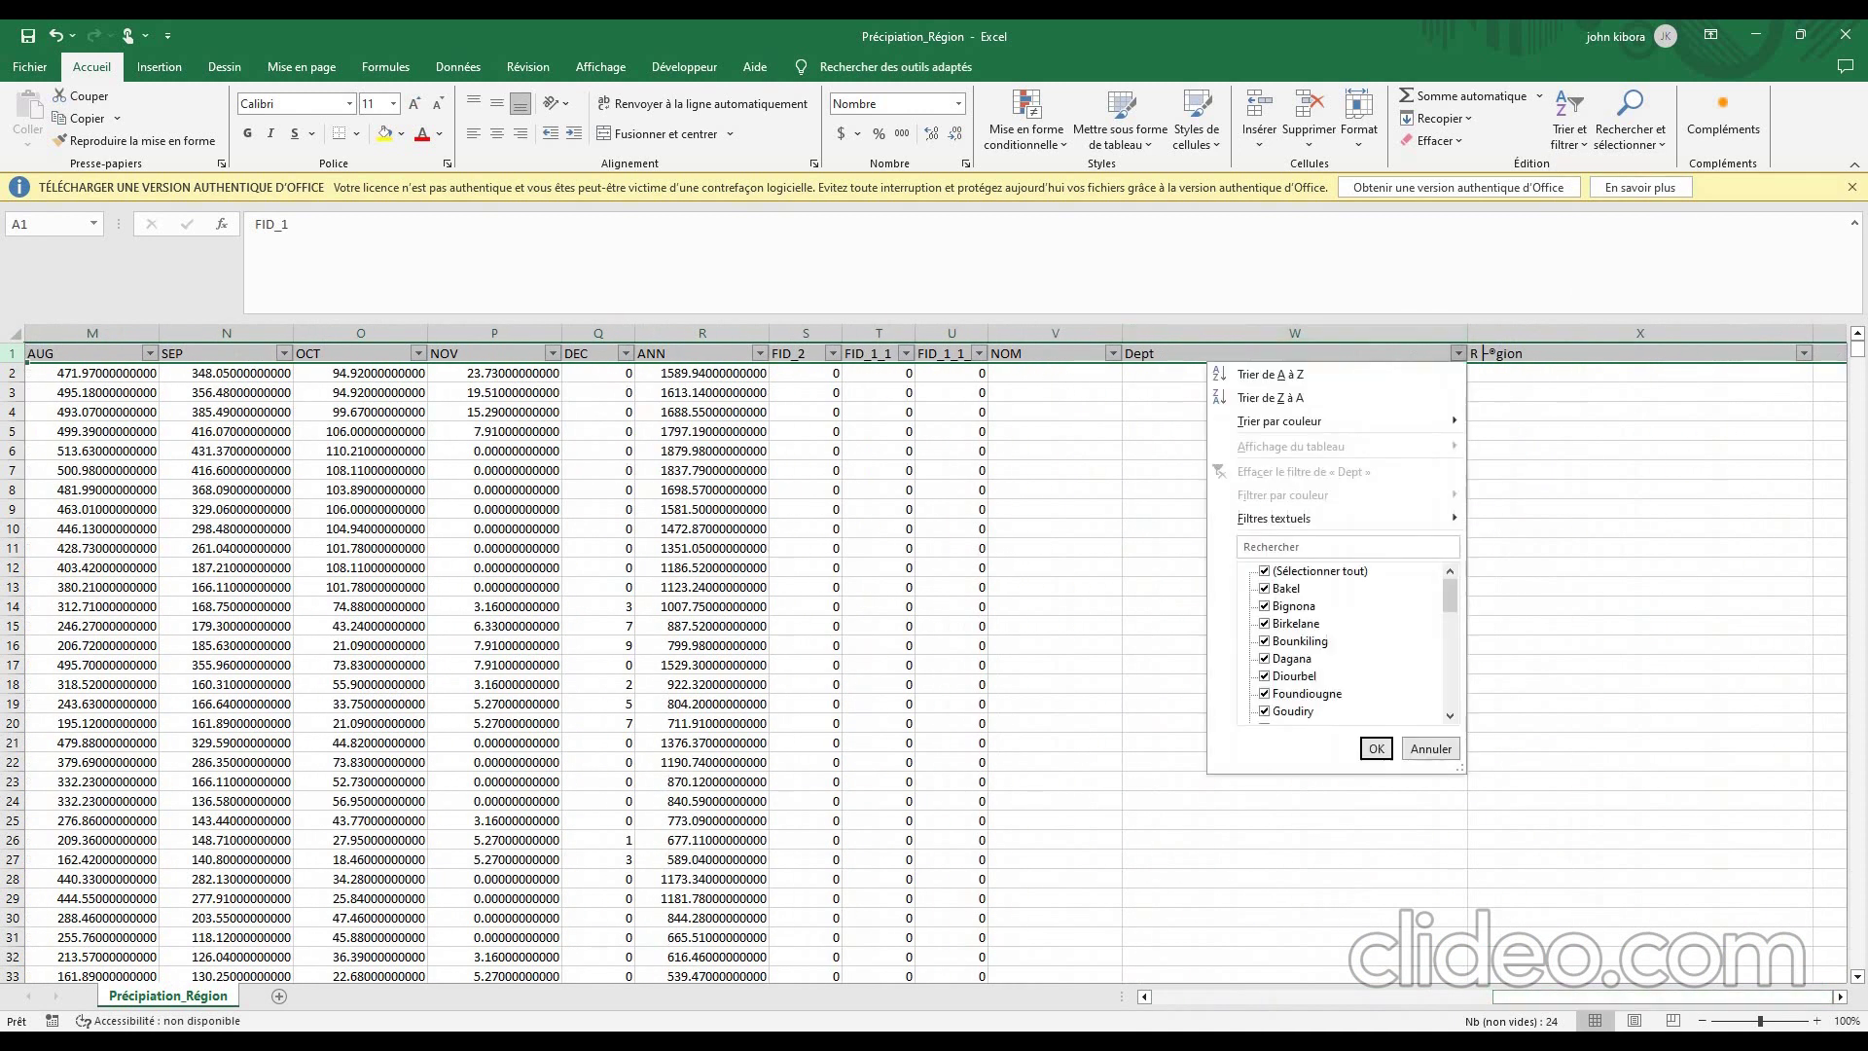
left_click(1270, 374)
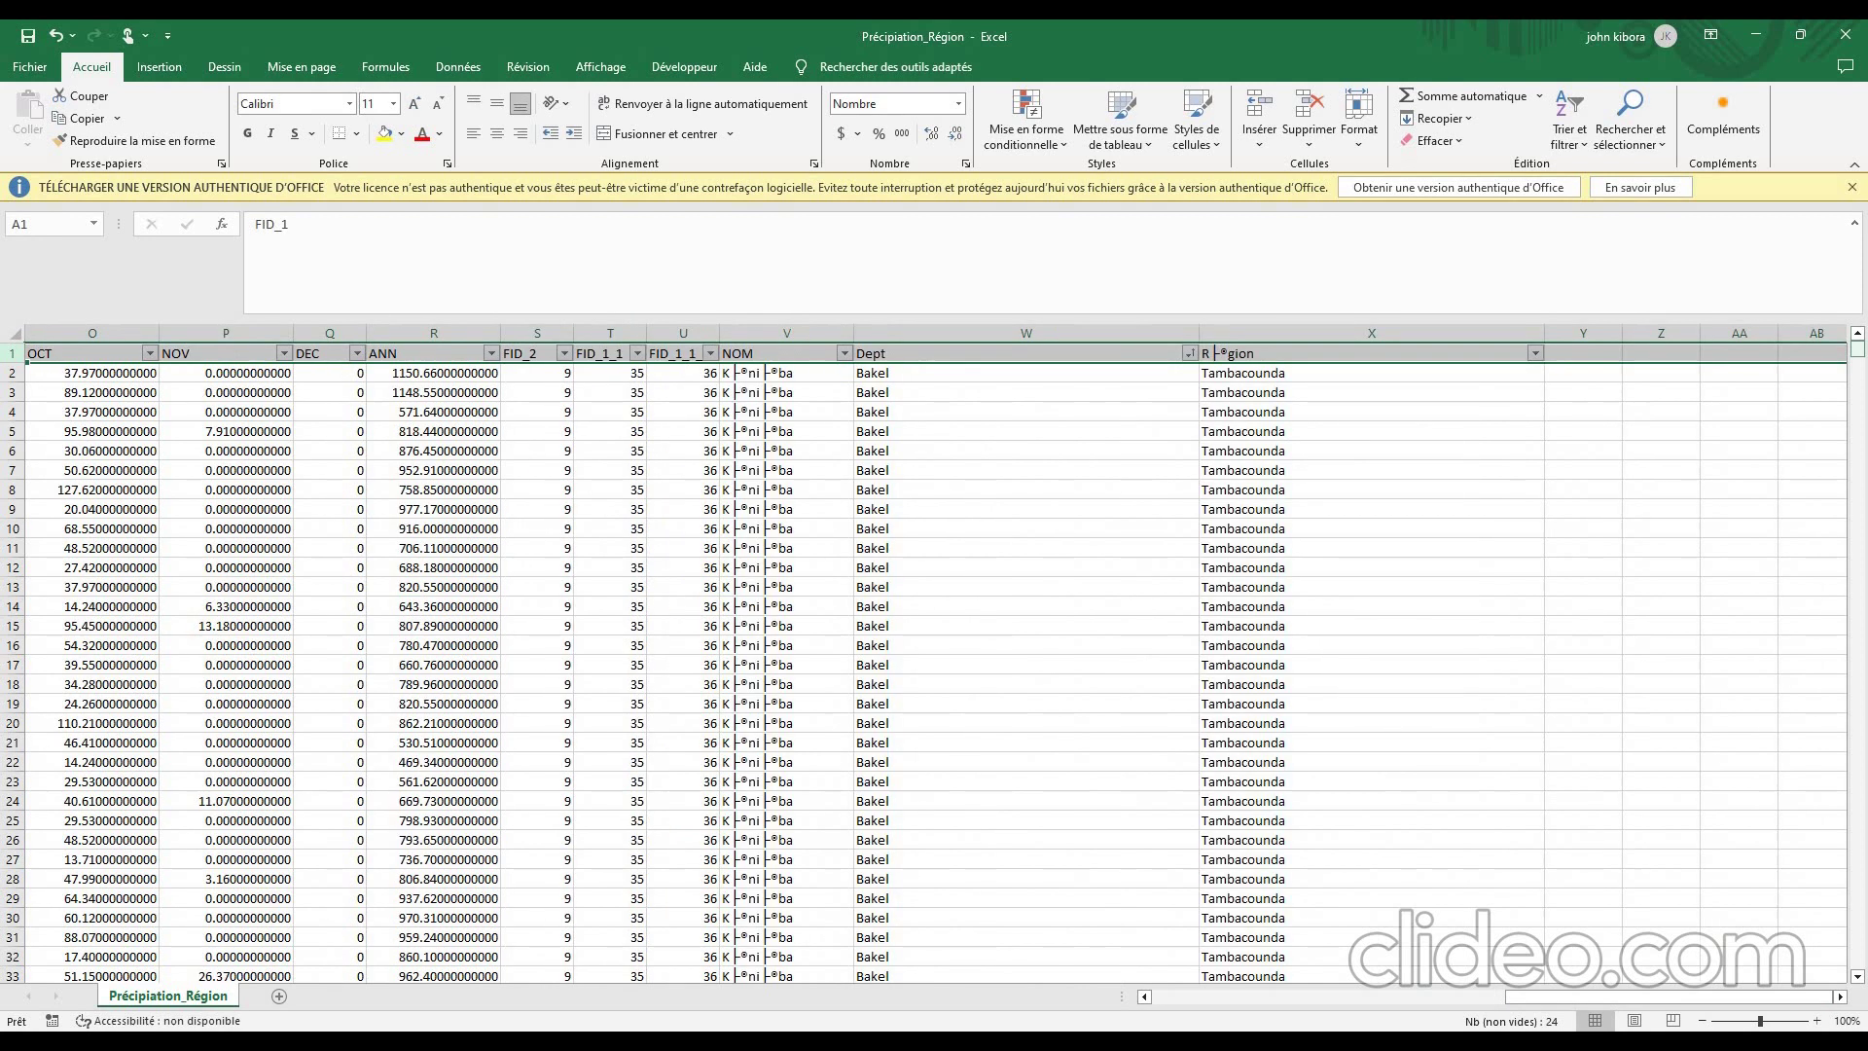
- Clear the records that have no department or region, from row 2682 down
mouse_move(1857, 348)
left_mouse_down()
mouse_move(1857, 662)
mouse_move(1858, 347)
left_mouse_up()
scroll(934, 661, "down", 12)
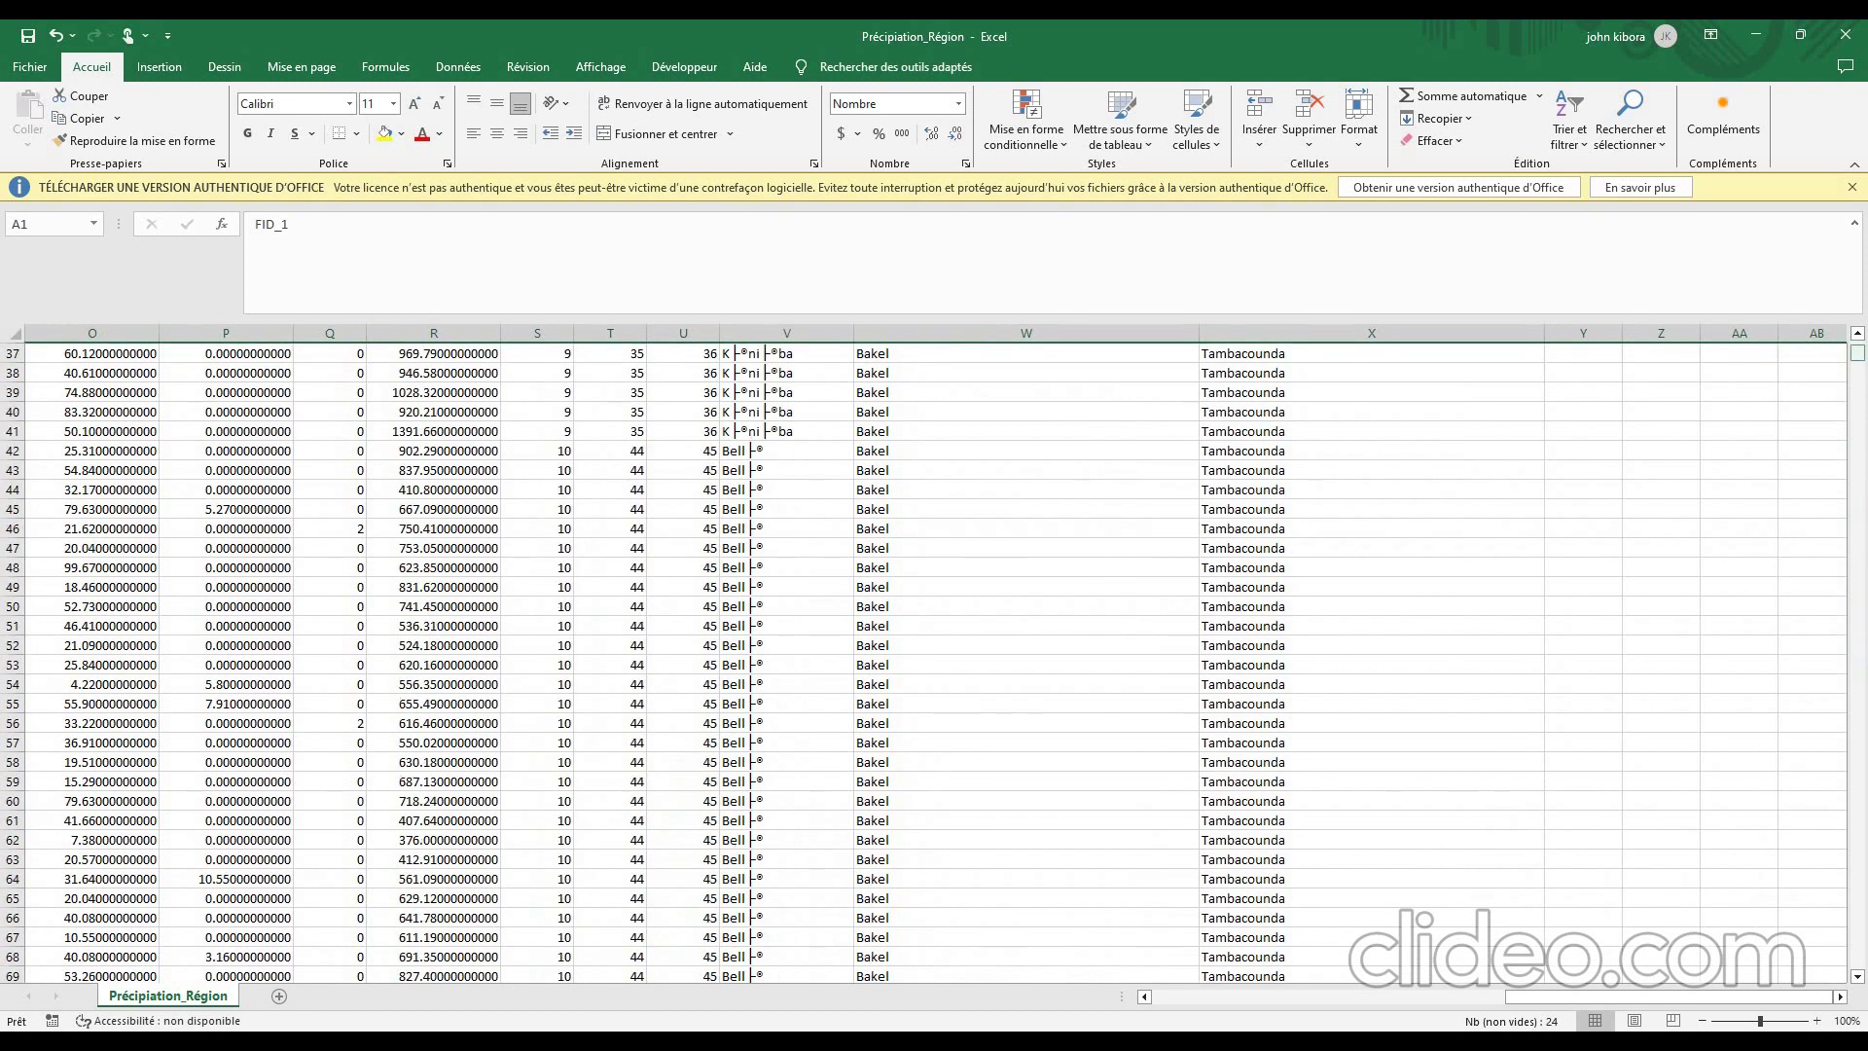
left_click_drag(1858, 352, 1857, 621)
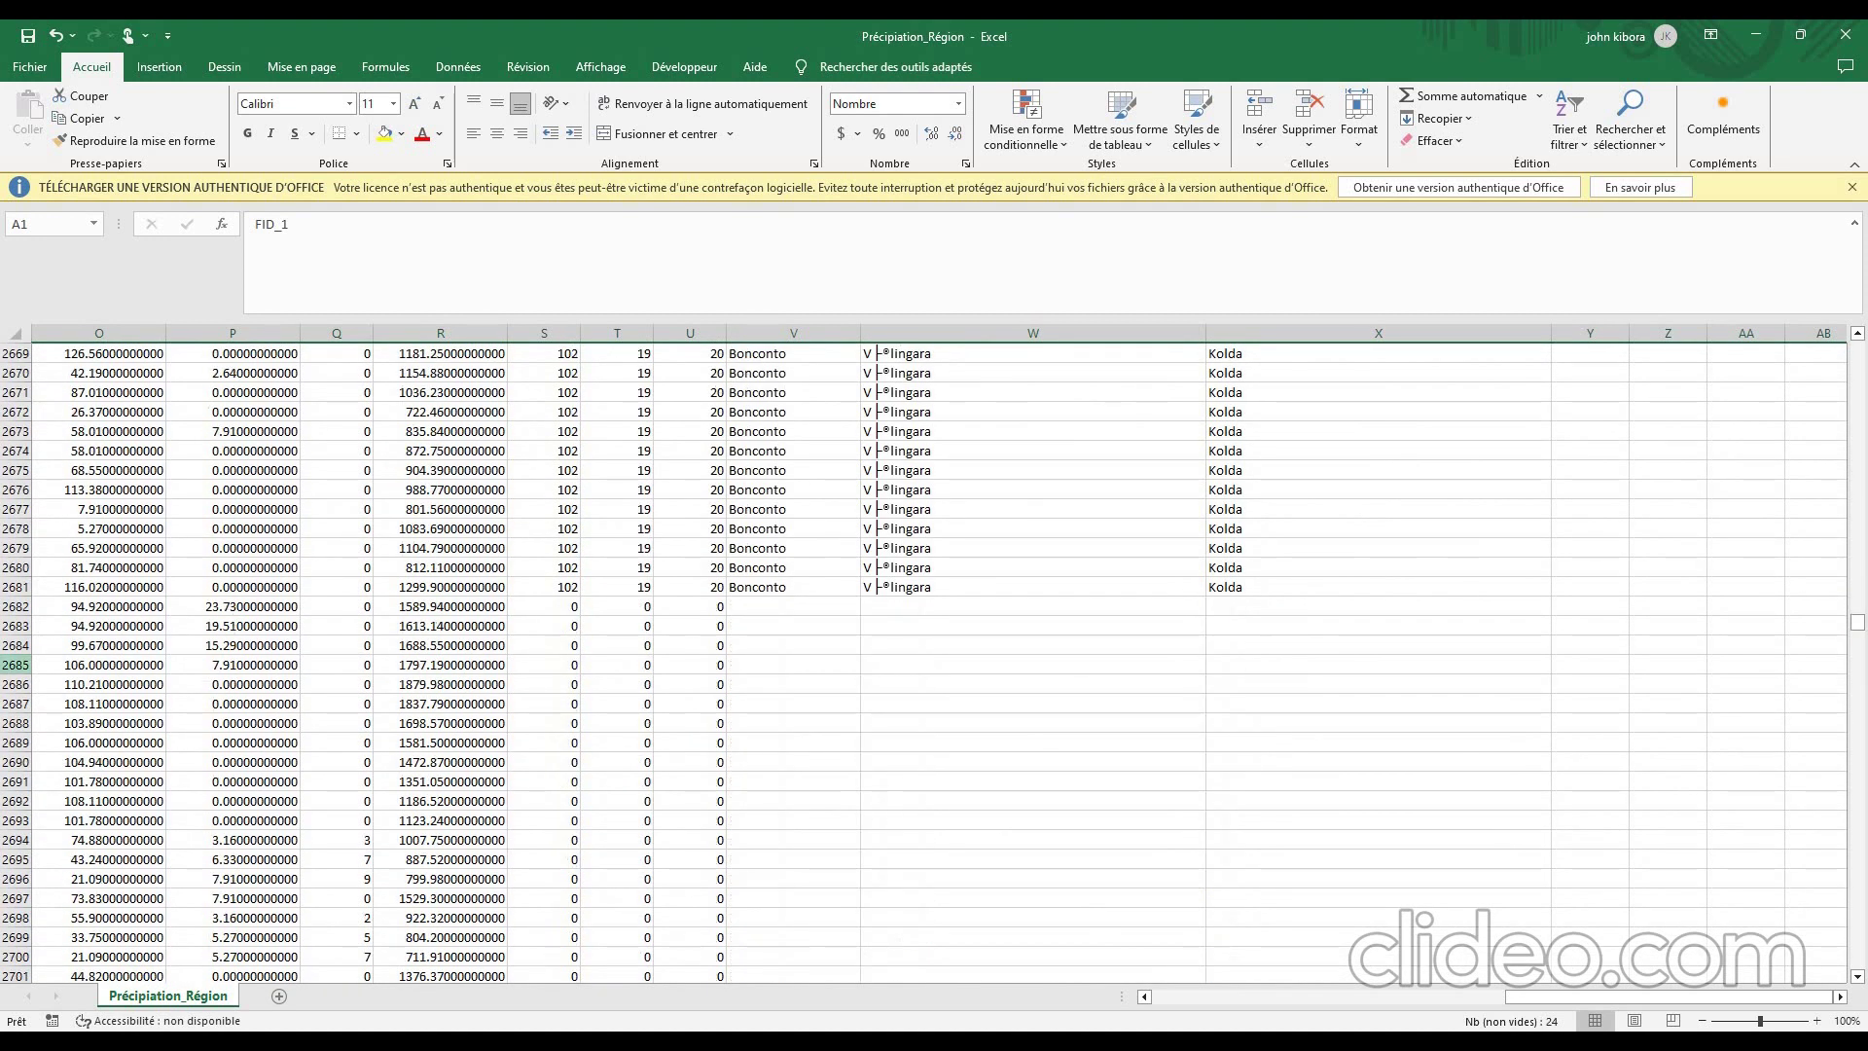
left_click_drag(15, 606, 15, 937)
key("Delete")
scroll(606, 355, "up", 8)
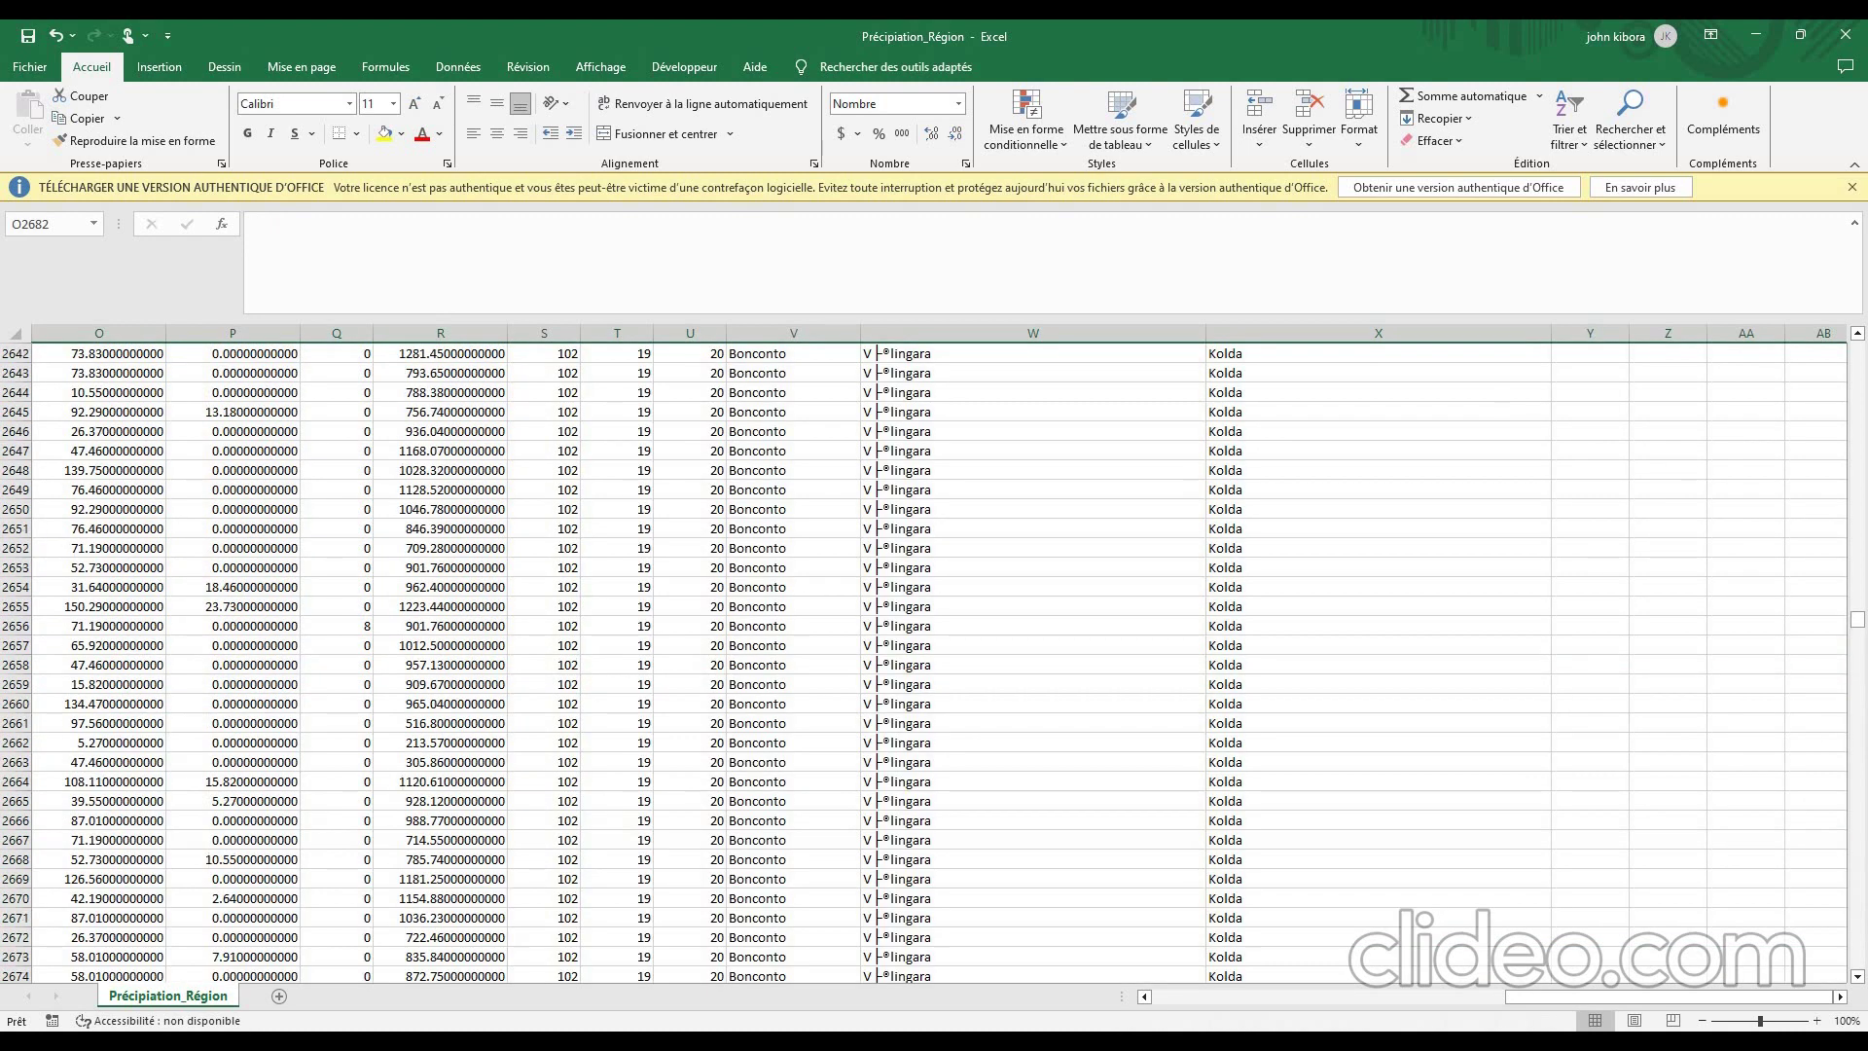
left_click_drag(1856, 619, 1856, 335)
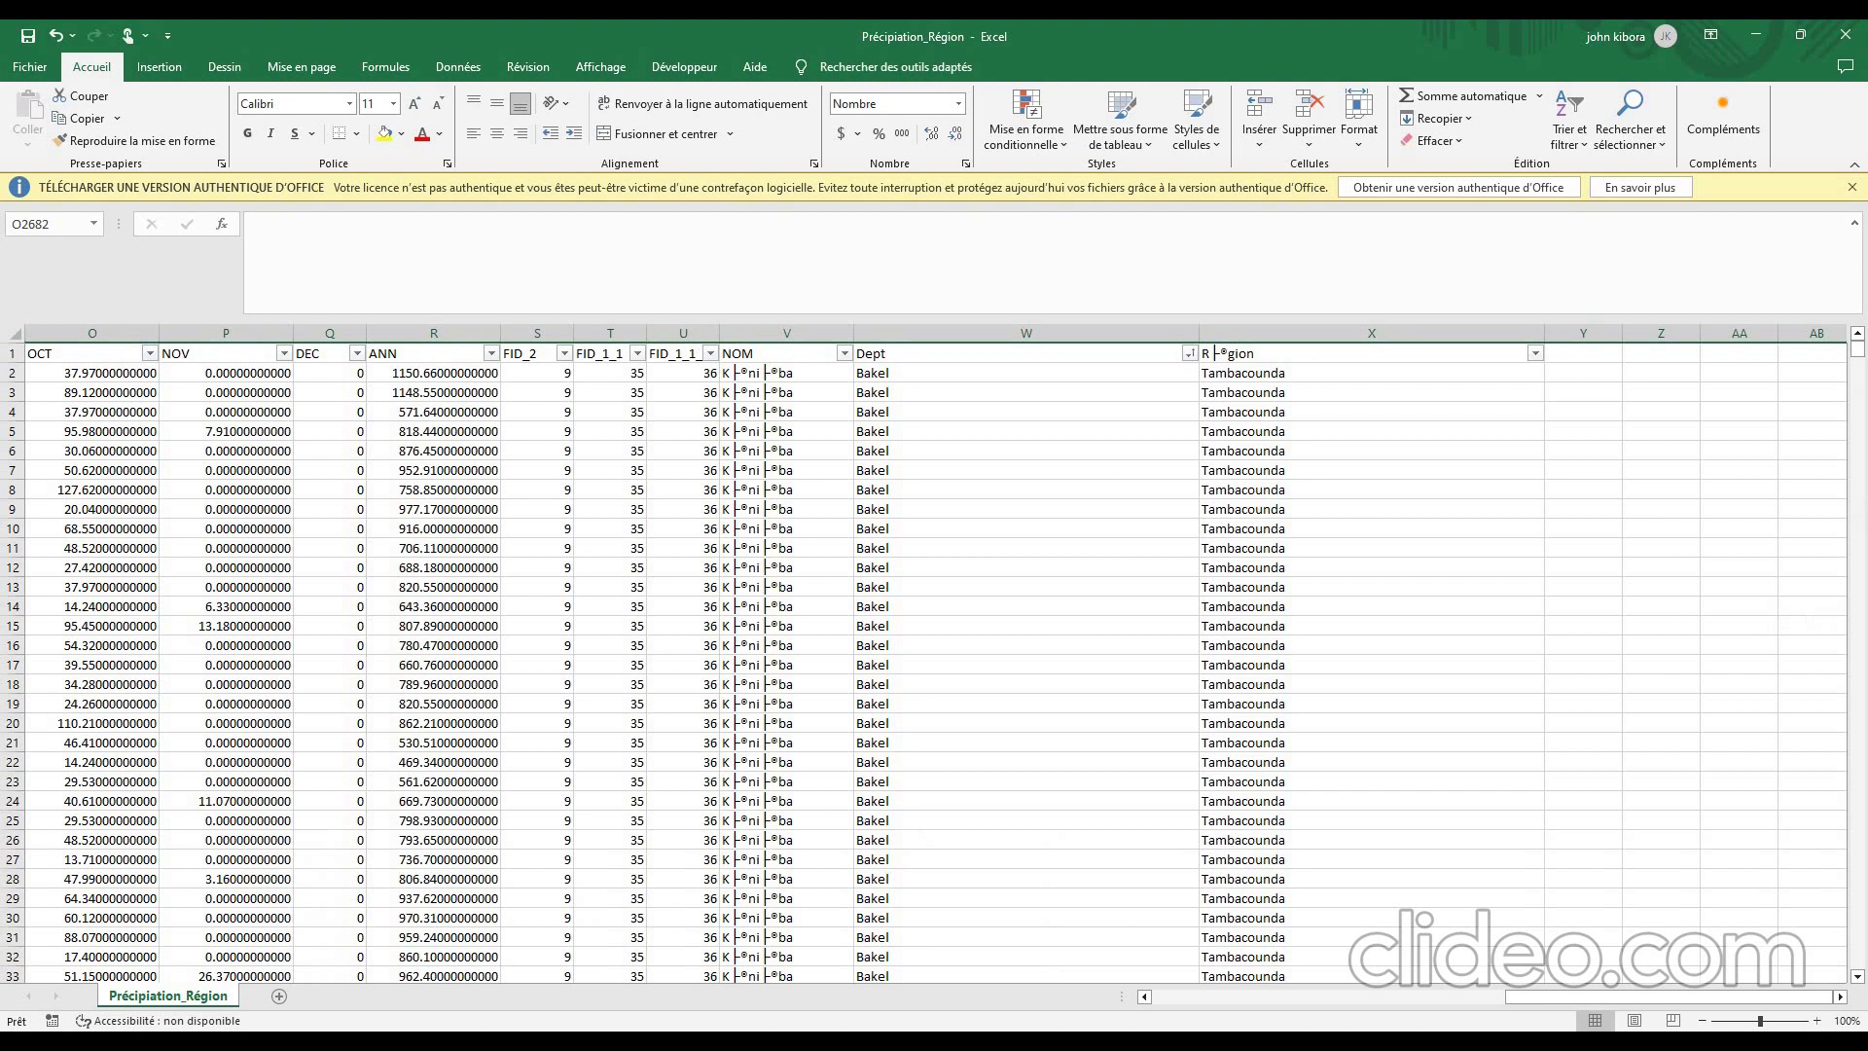
- Correct the garbled character in the last column's header so it reads Région
left_click(780, 353)
double_click(1228, 353)
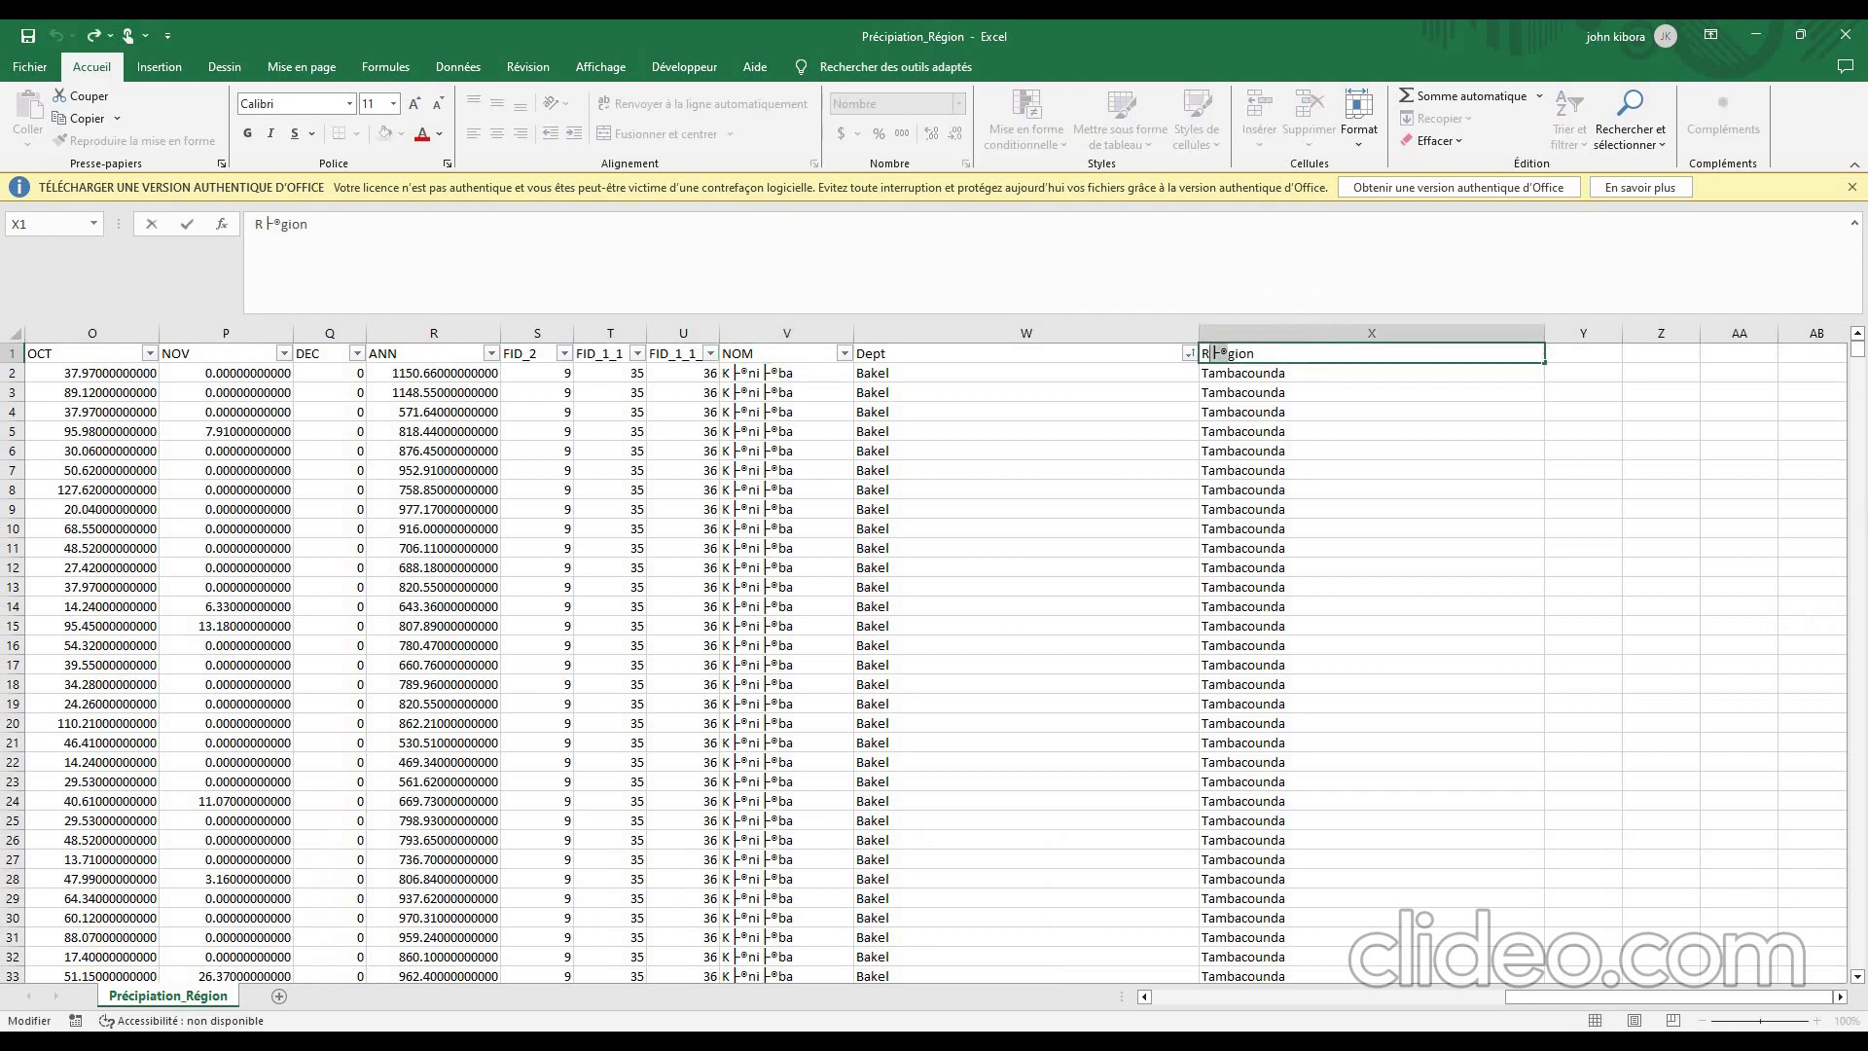
type("é")
left_click(786, 393)
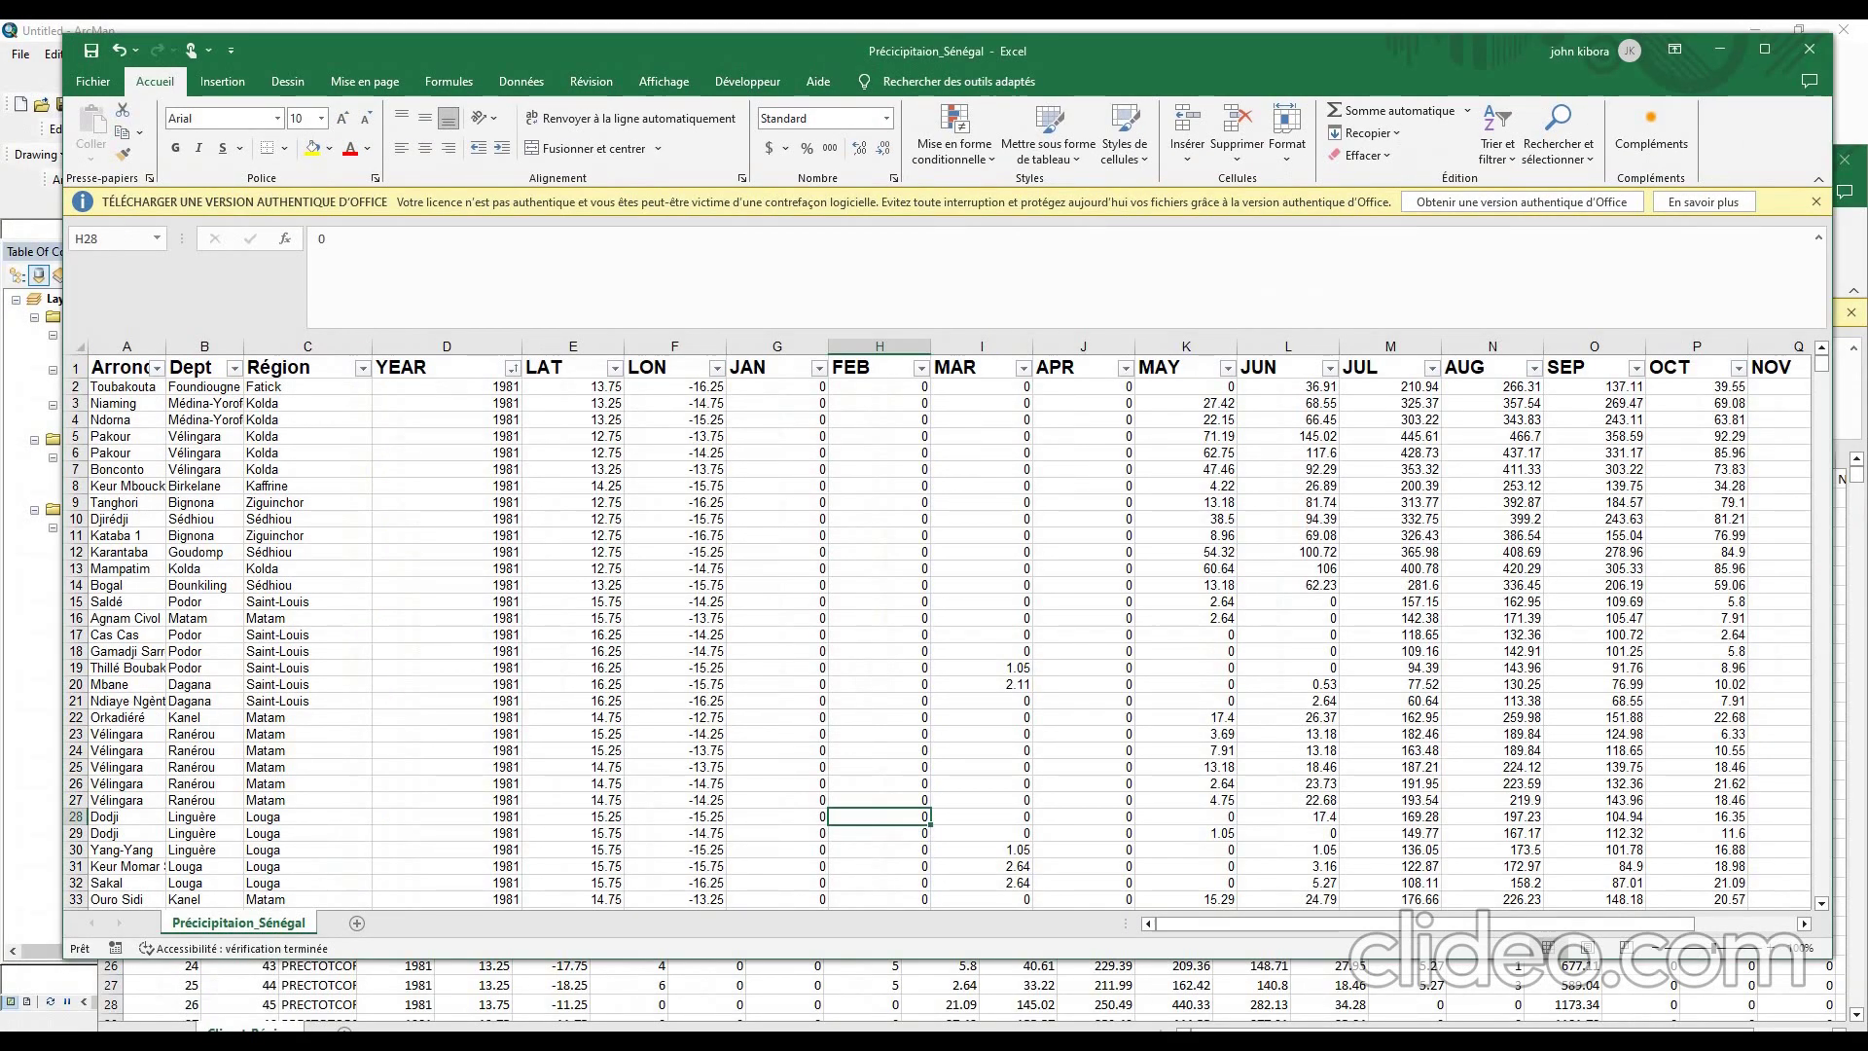
- In the Précicipitaion_Sénégal workbook, widen the Dept column to show full department names, and close the workbook
left_click_drag(243, 347, 281, 346)
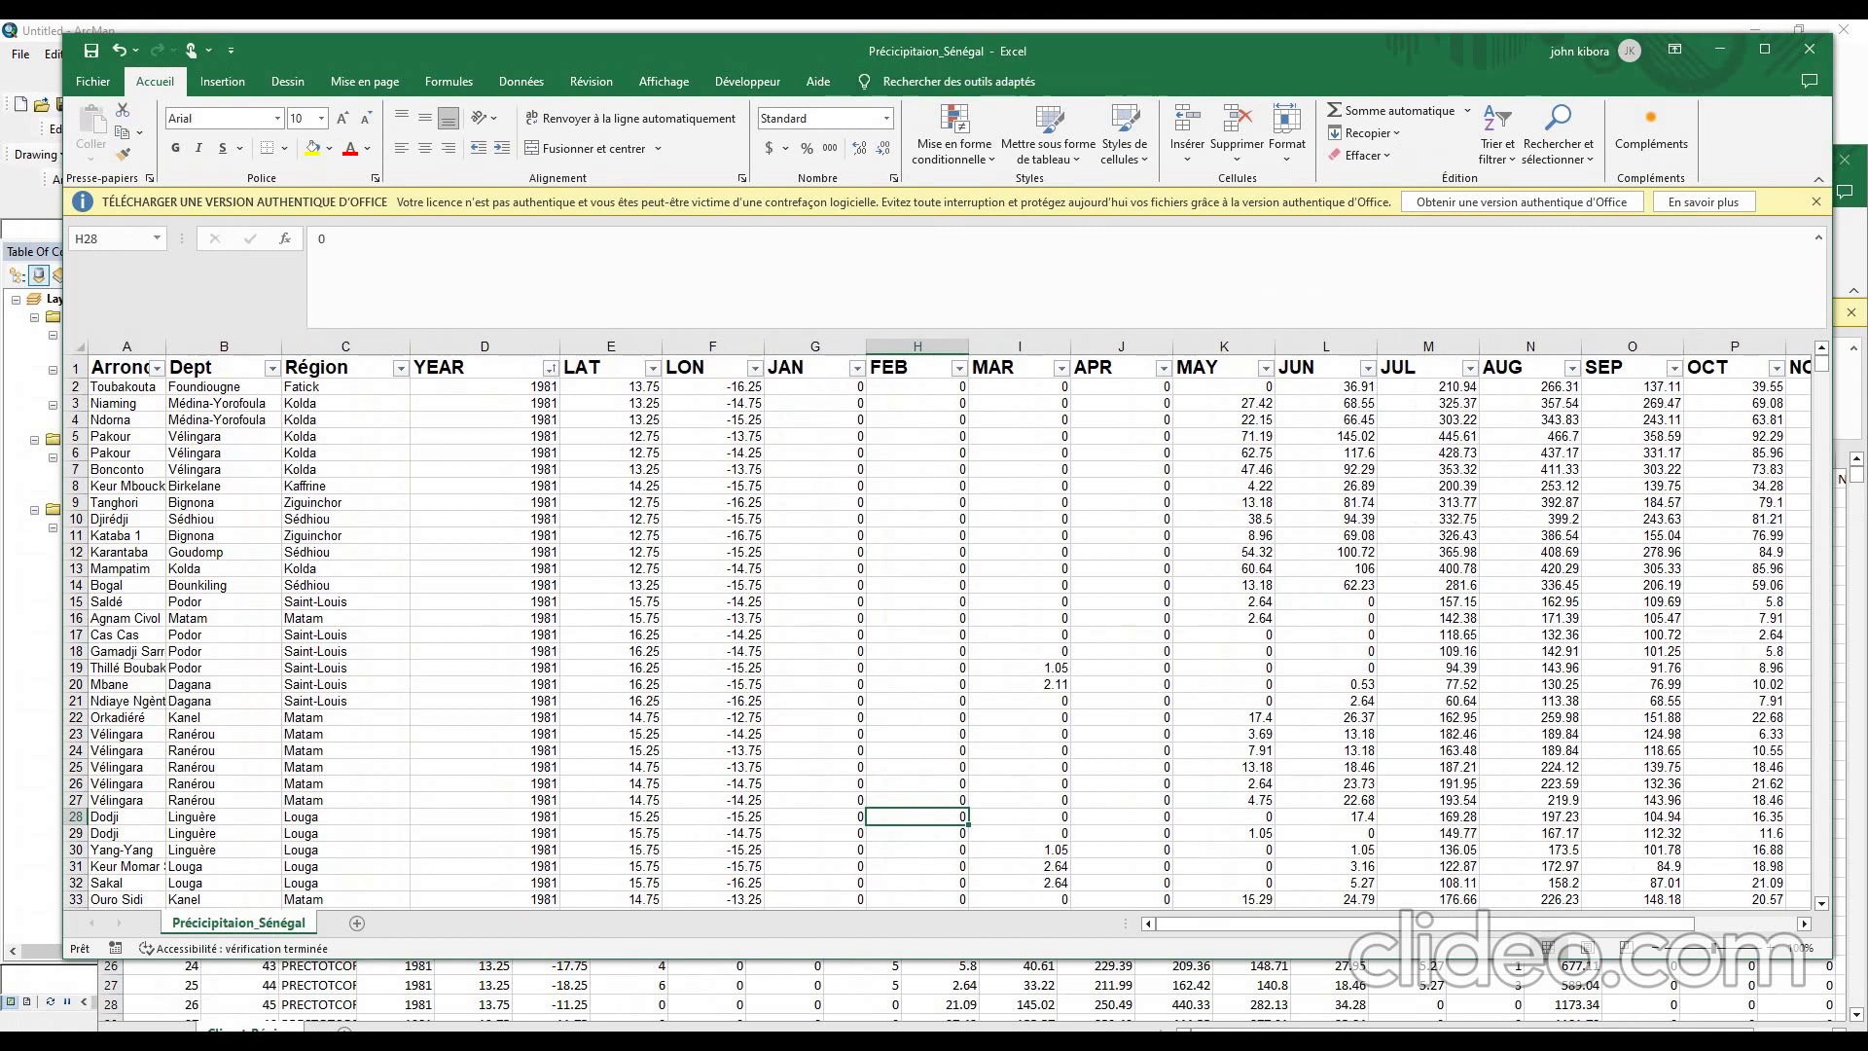
left_click_drag(947, 50, 955, 313)
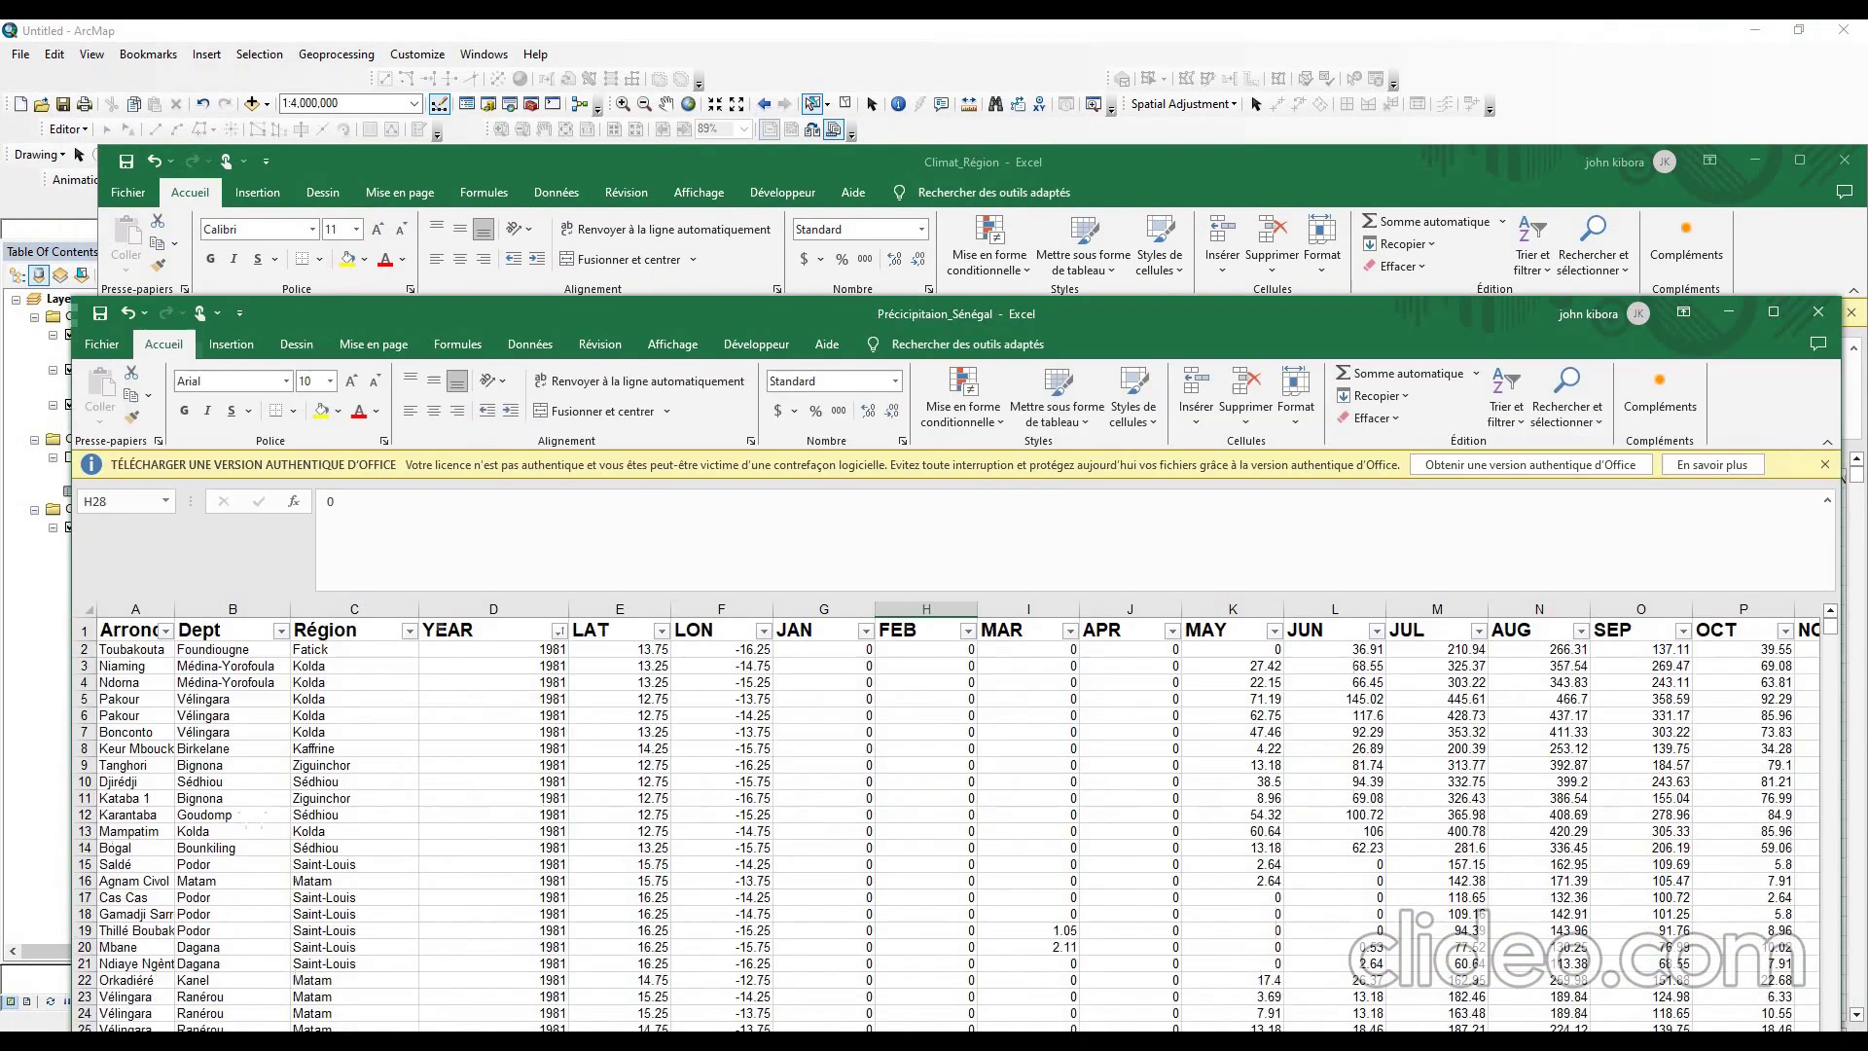
left_click_drag(593, 314, 561, 233)
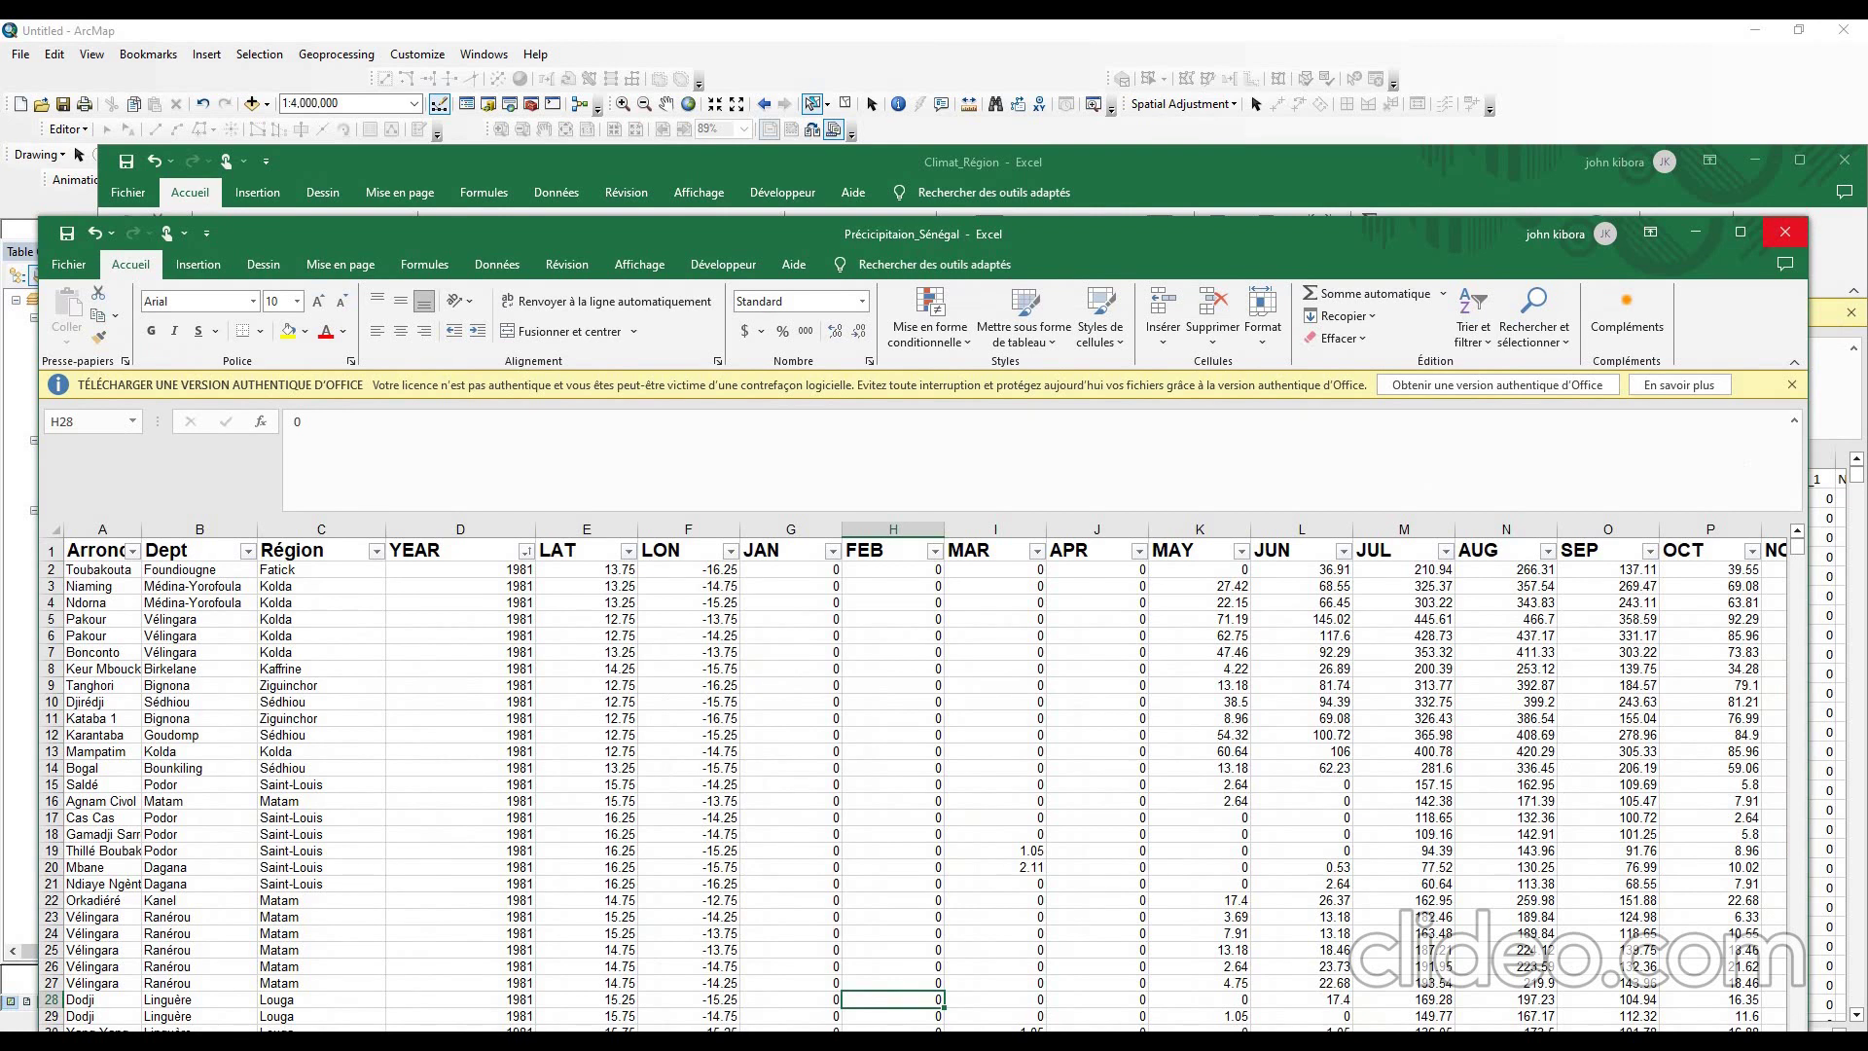
left_click(1785, 232)
key("Return")
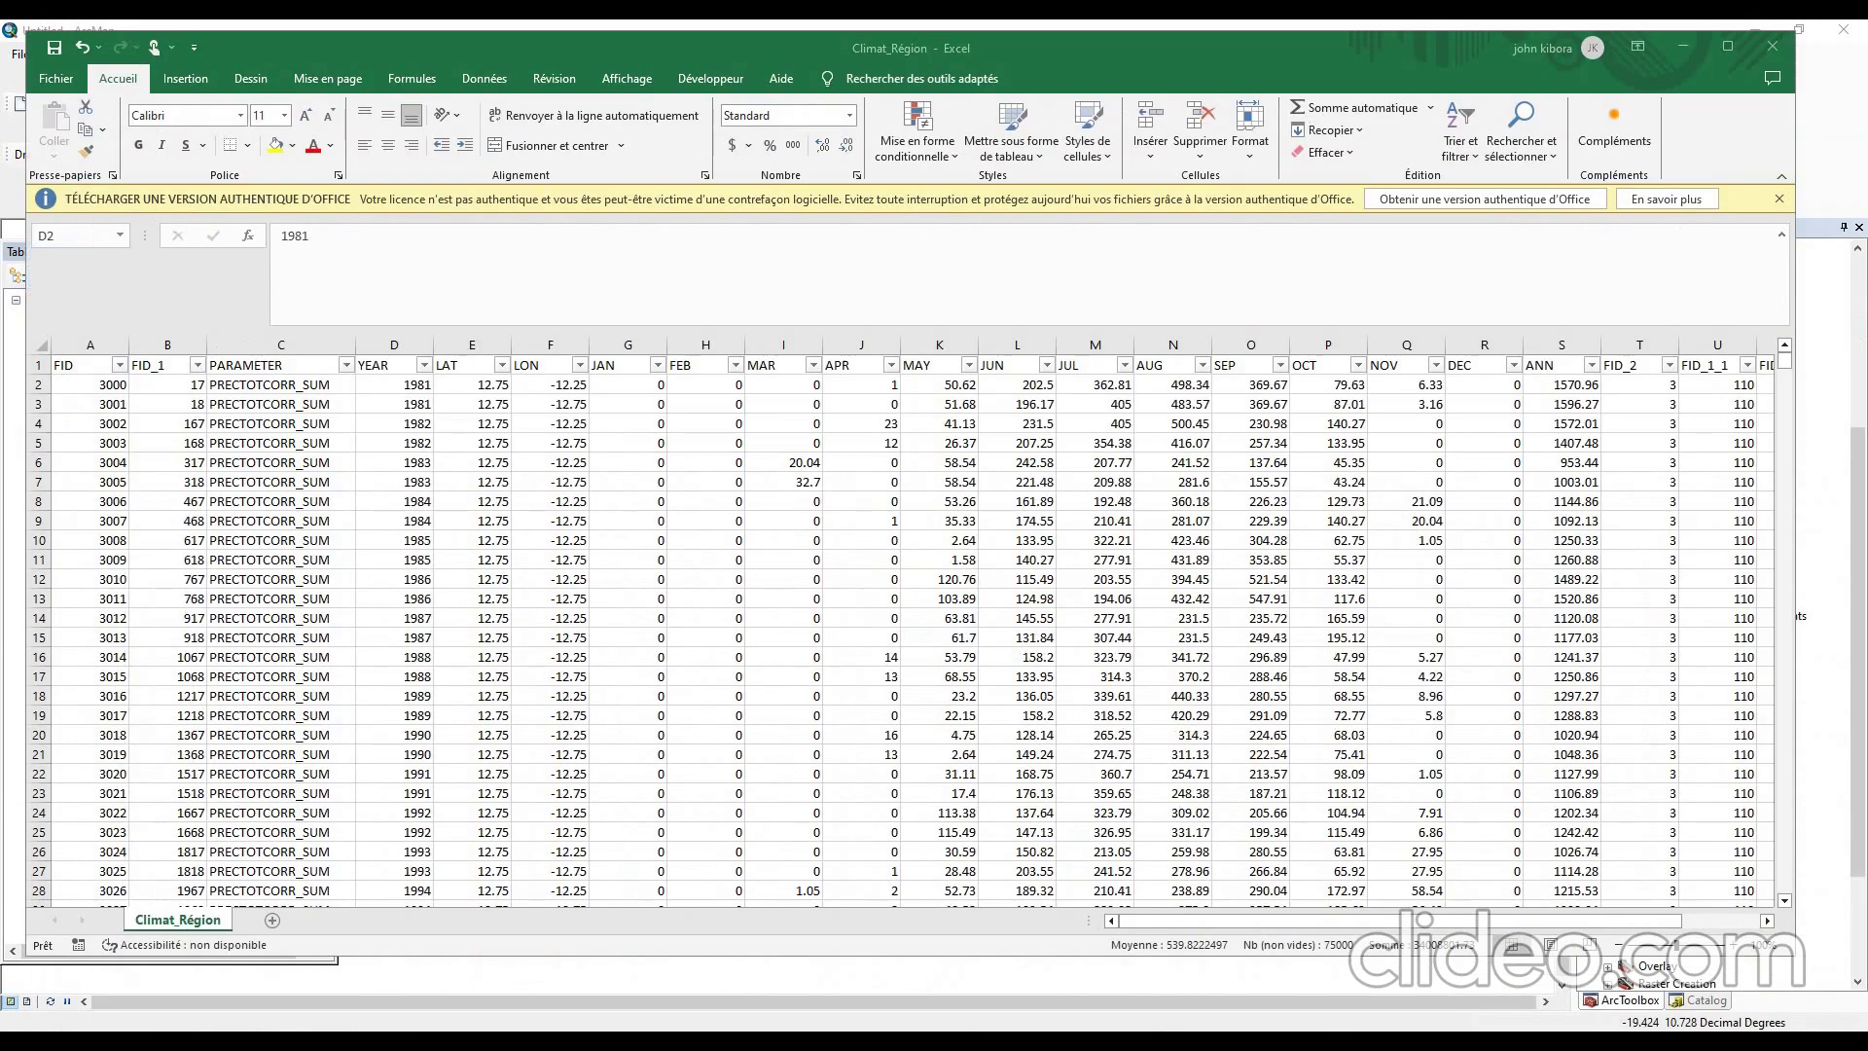
- Examine the Climat_Région table: its monthly columns, the annual ANN values, and the NOM, Dept and Région fields
key("ctrl+a")
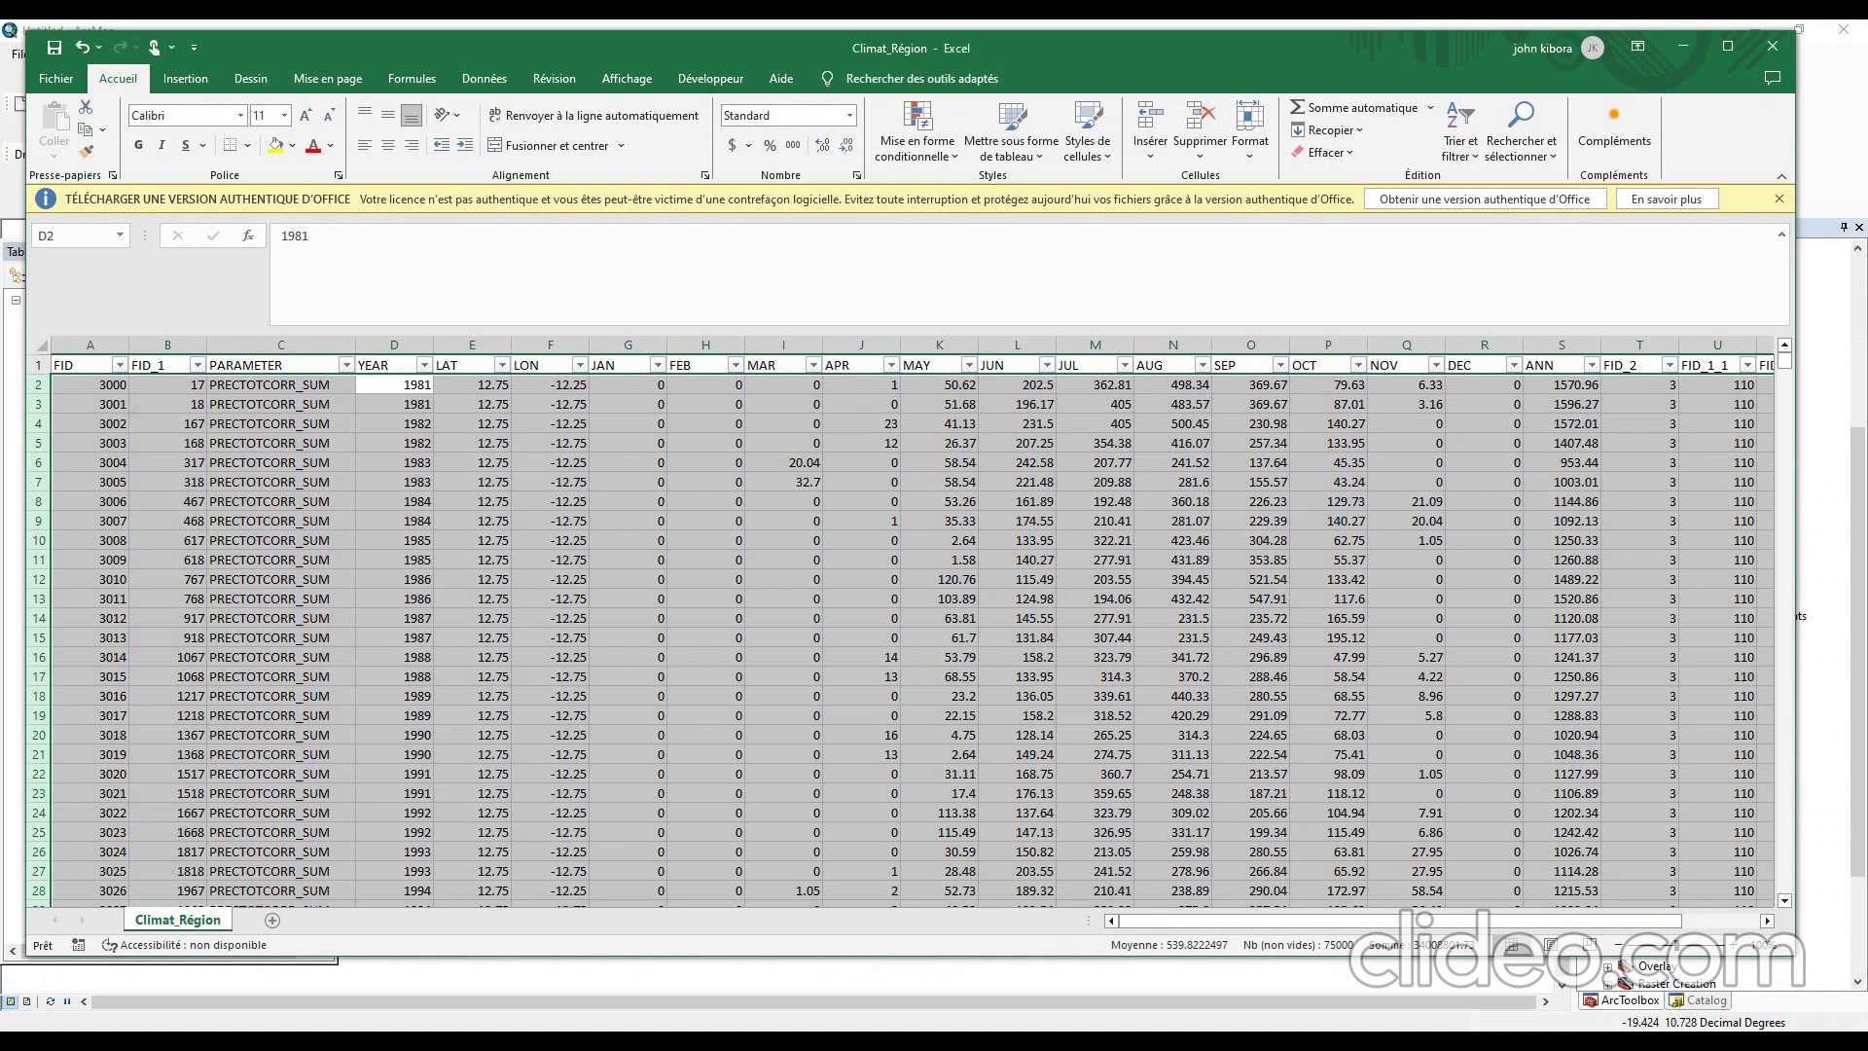
left_click(1406, 618)
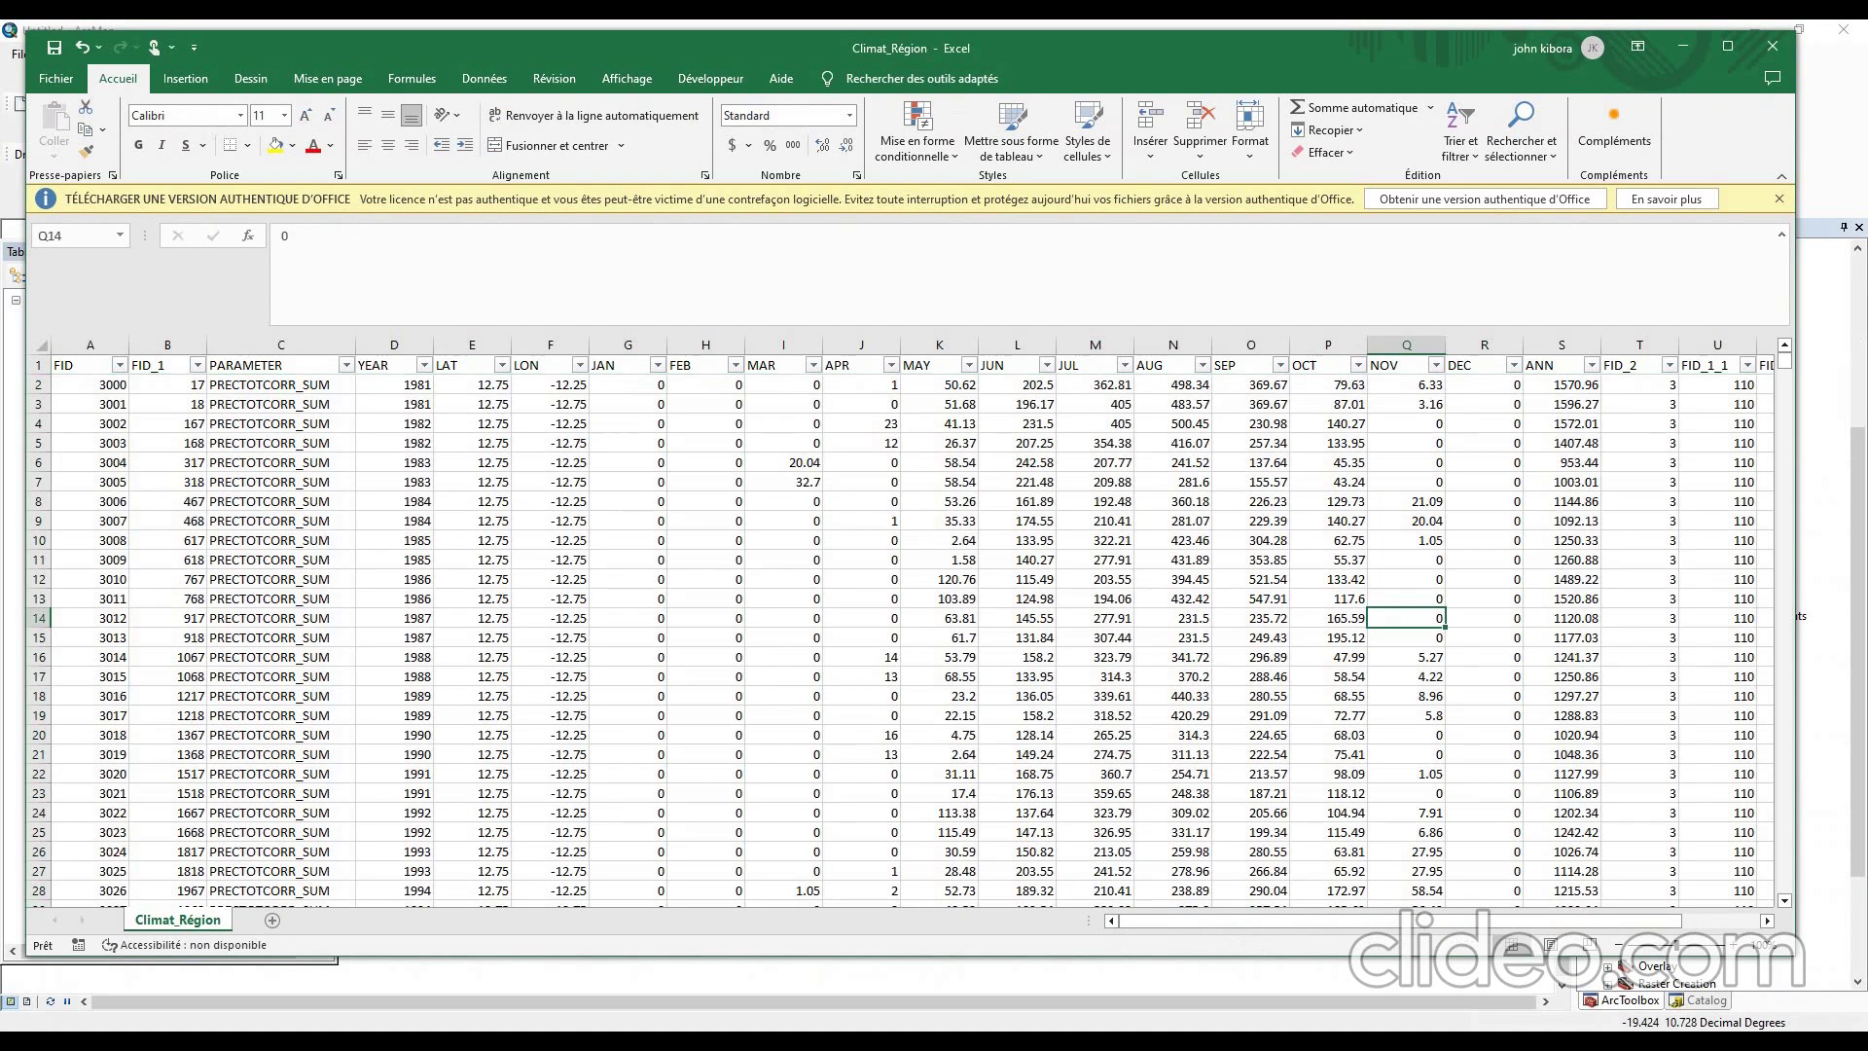
left_click_drag(1304, 920, 1401, 921)
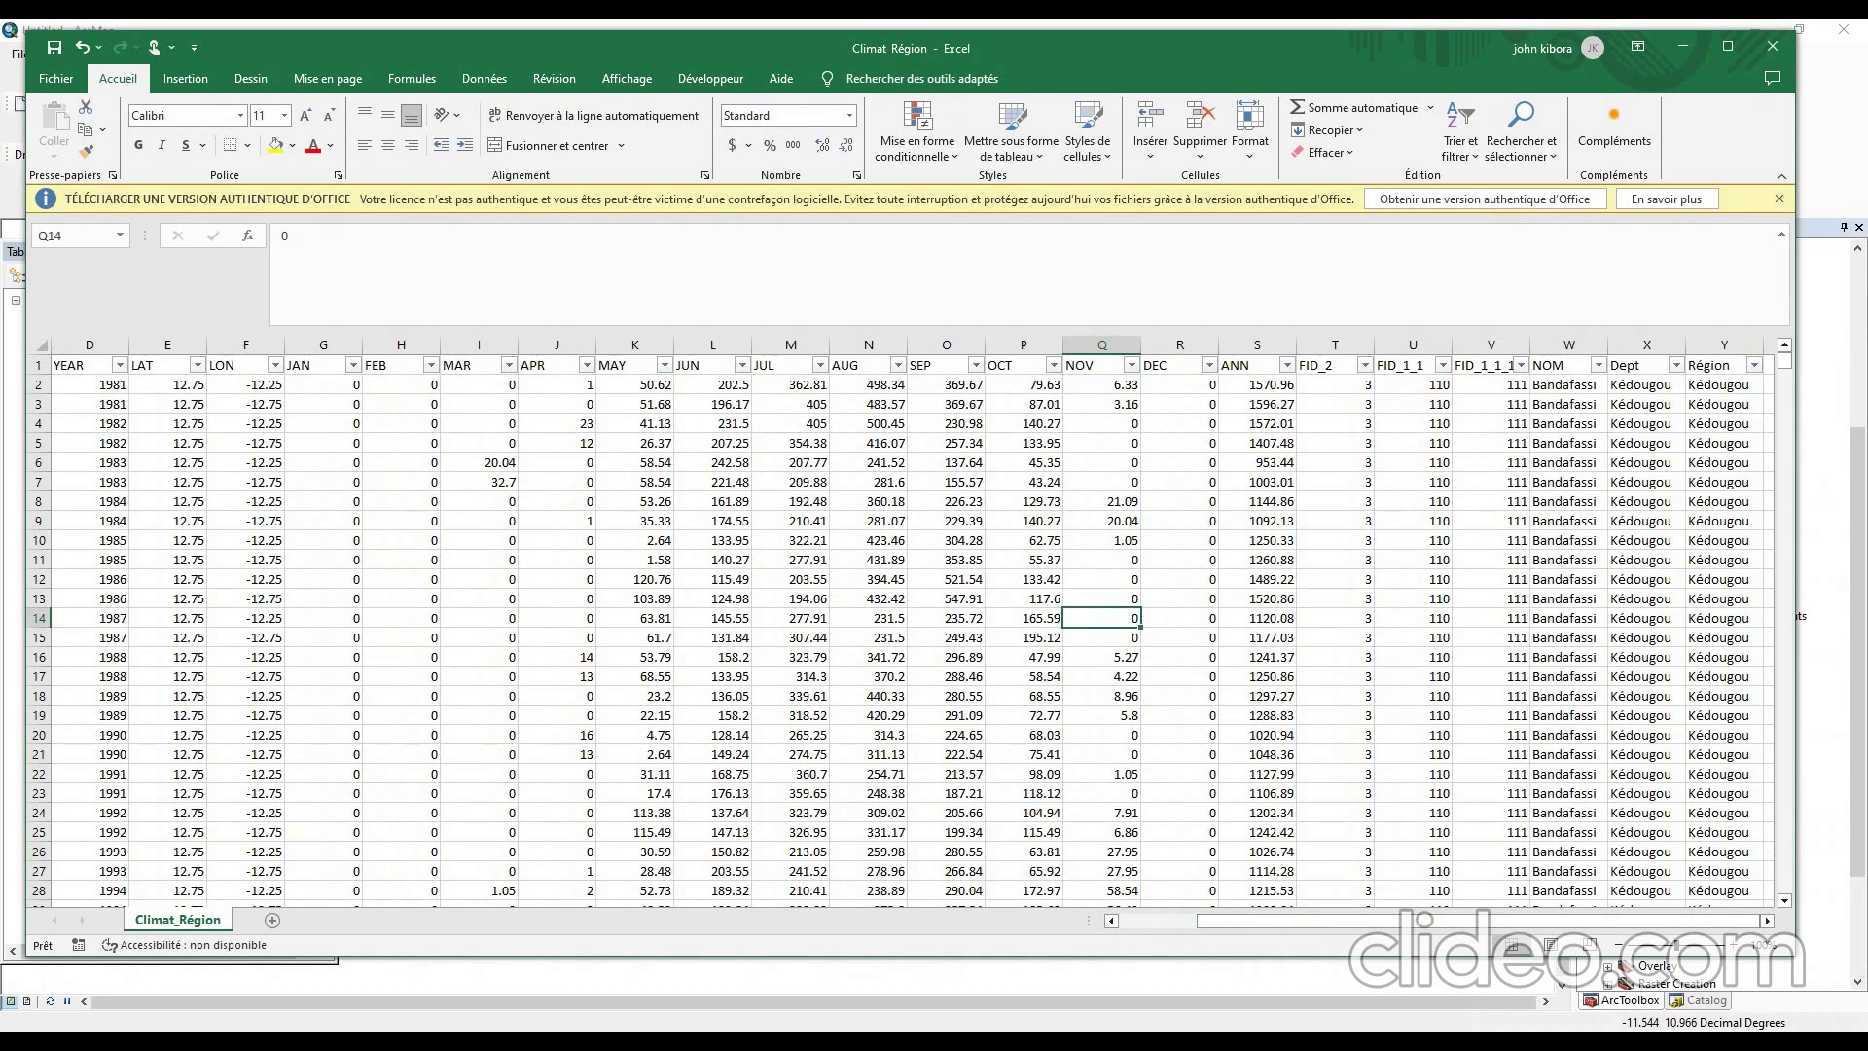
left_click(627, 365)
left_click(705, 365)
left_click(860, 365)
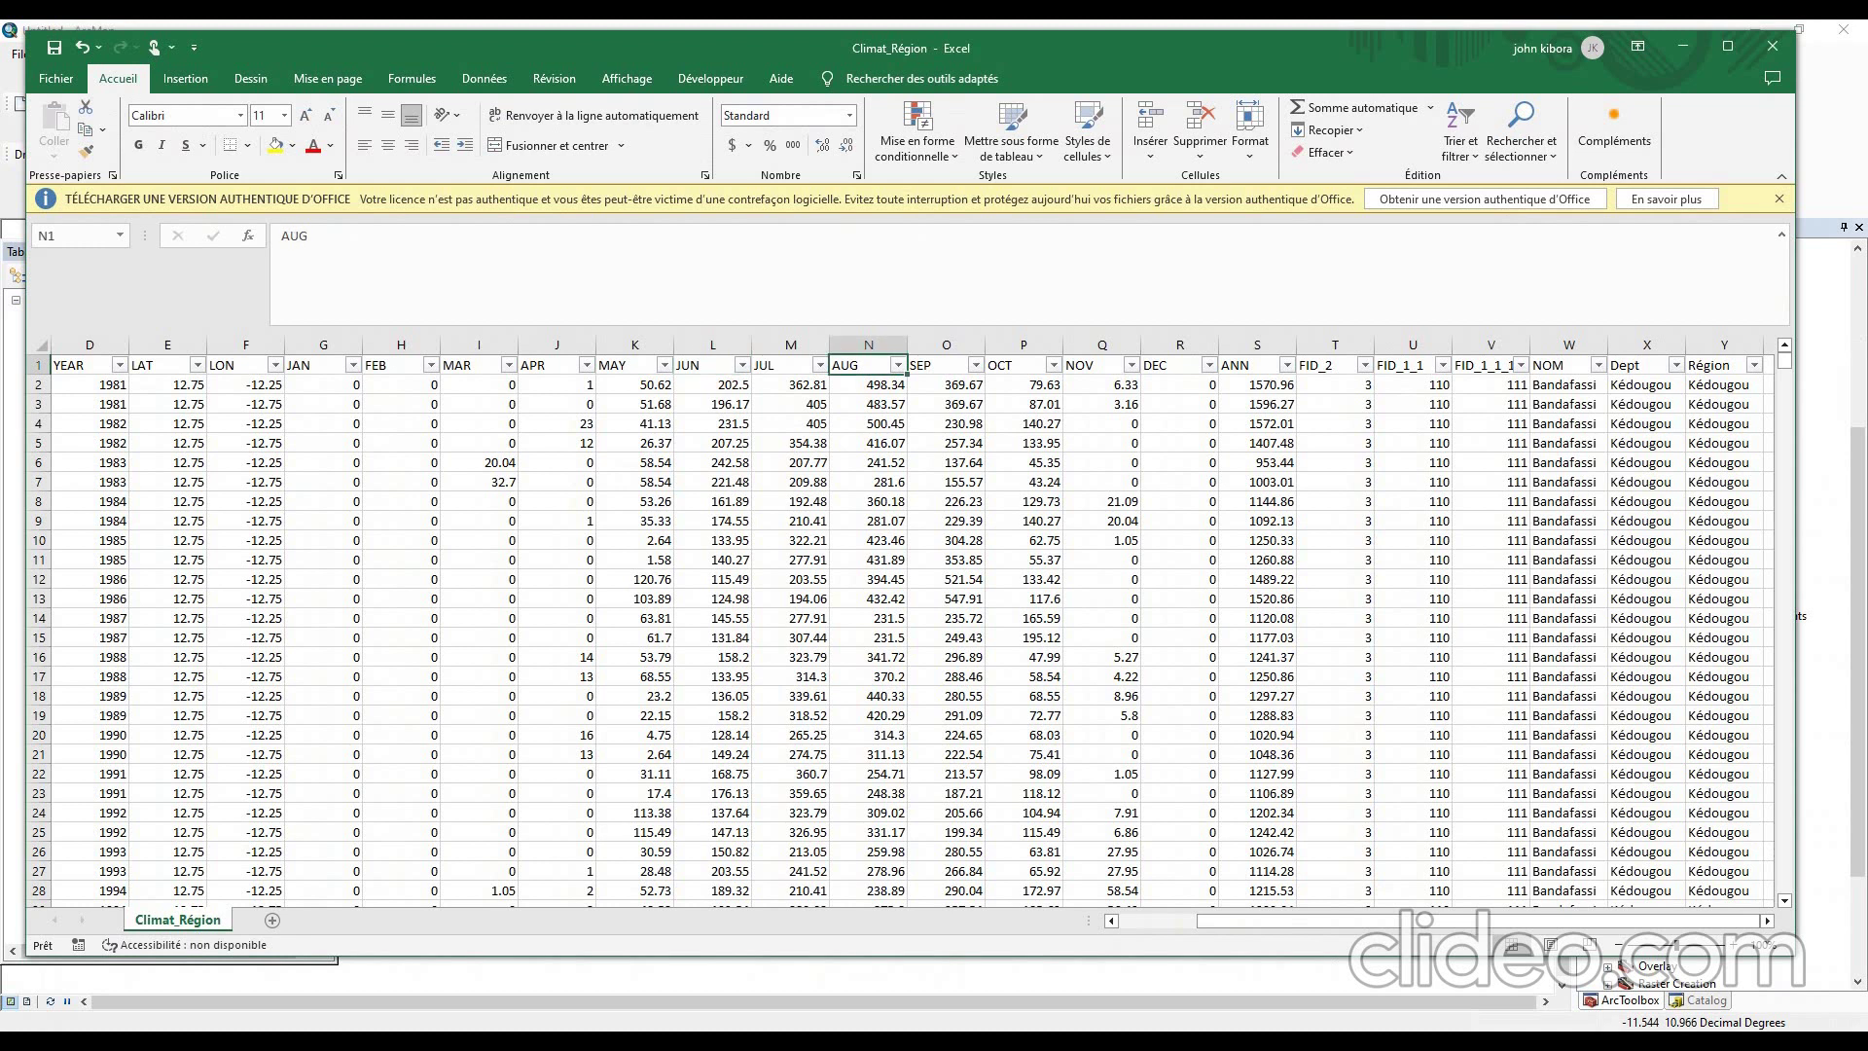
left_click(1249, 364)
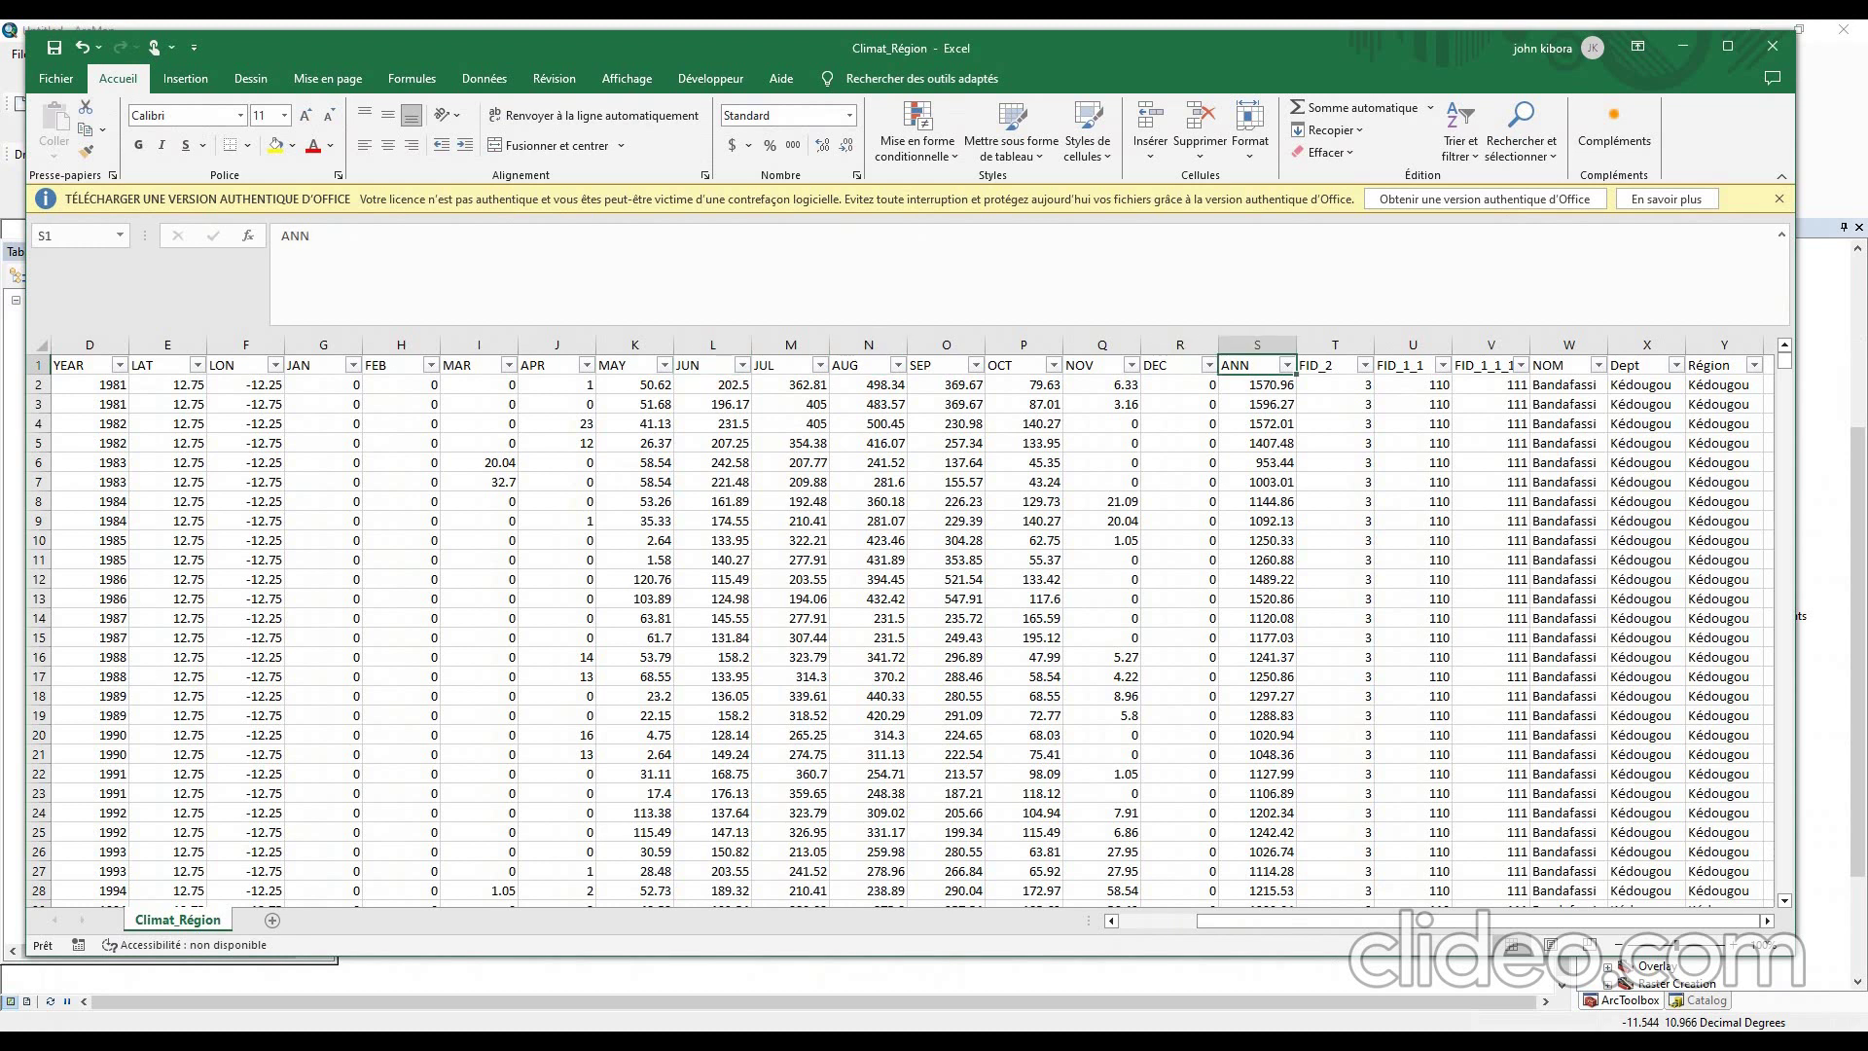
key("ctrl+shift+Down")
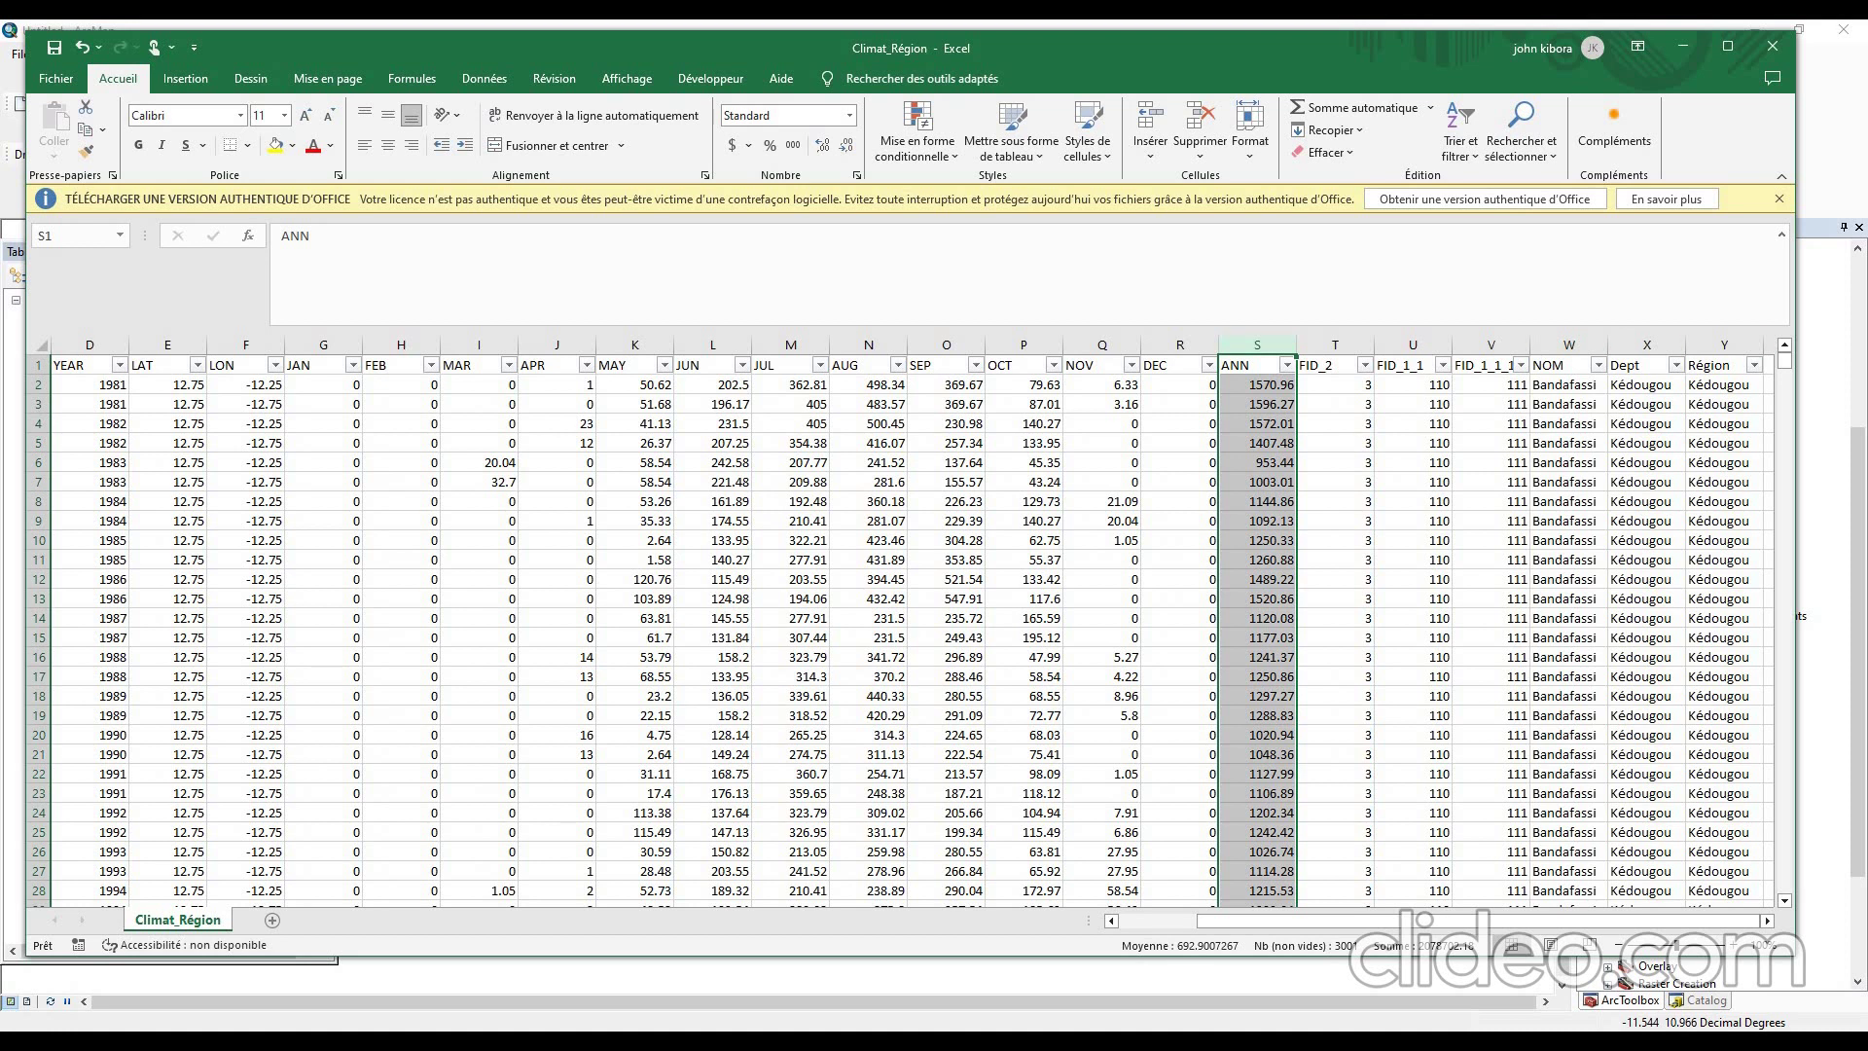
left_click_drag(1251, 919, 1231, 920)
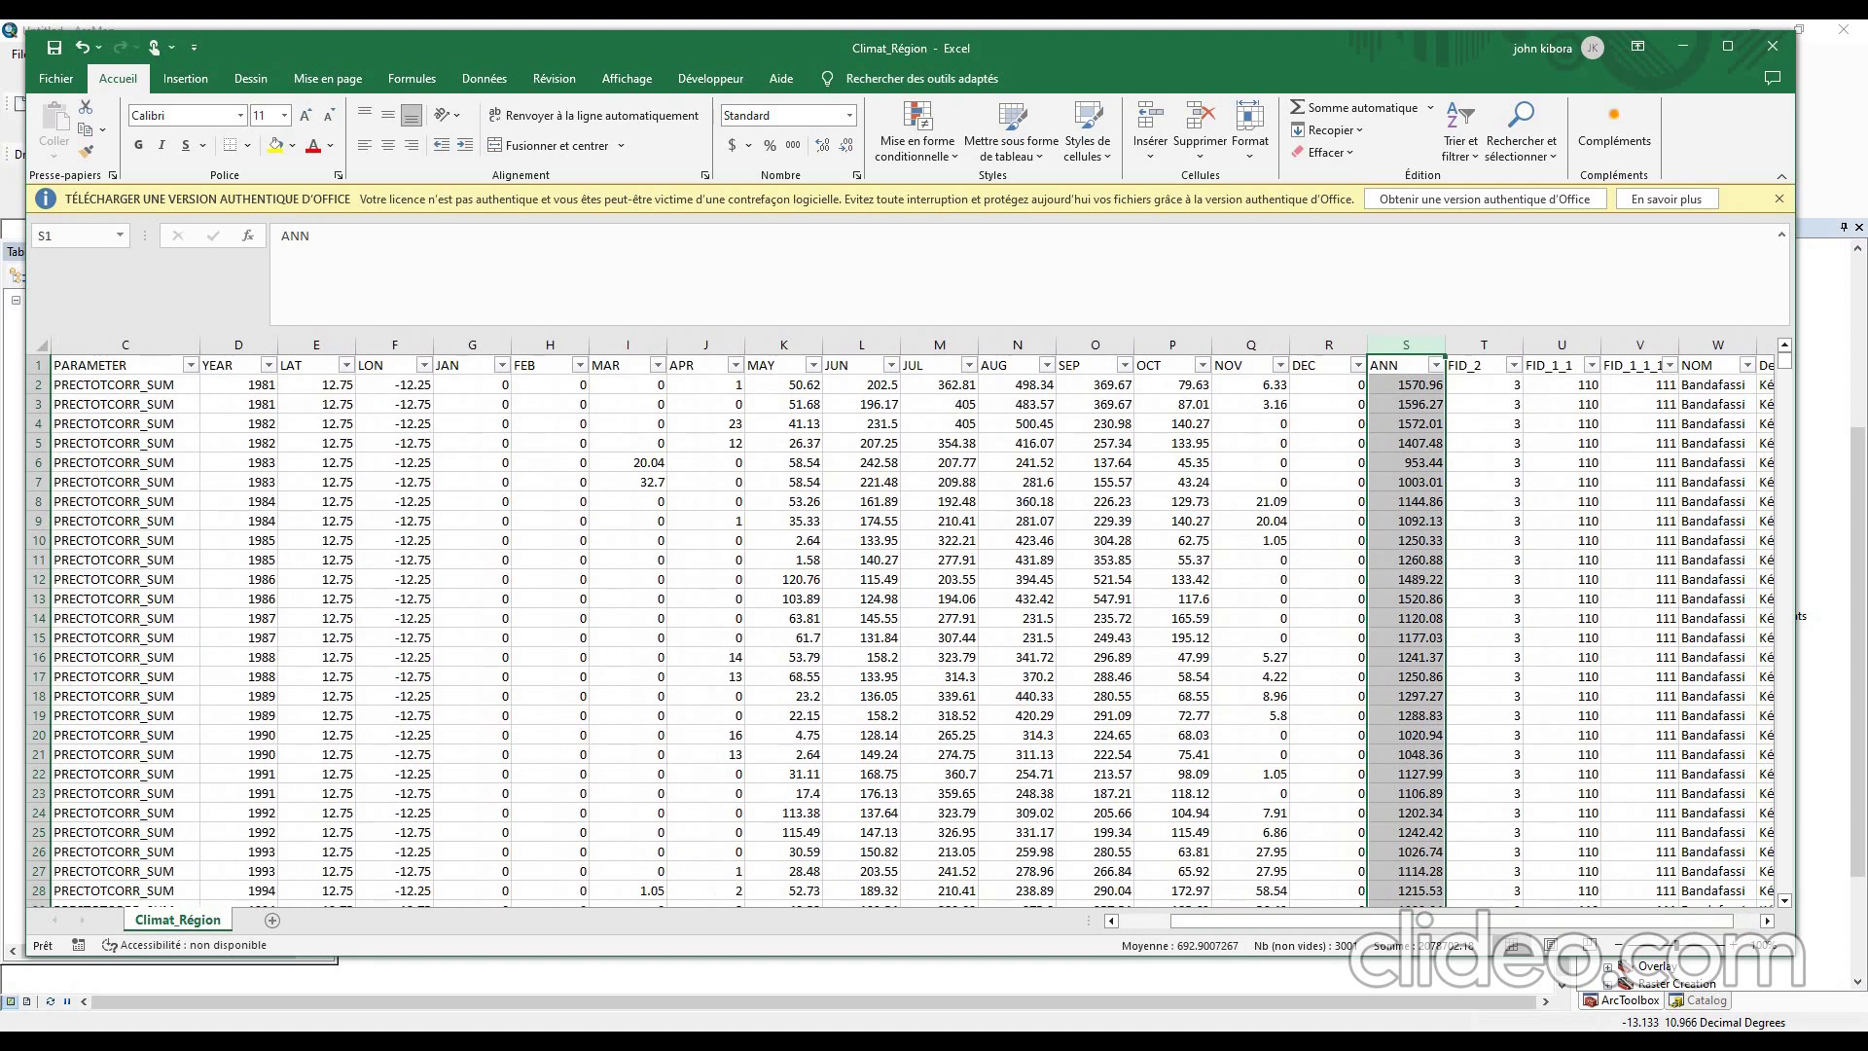
scroll(905, 628, "down", 20)
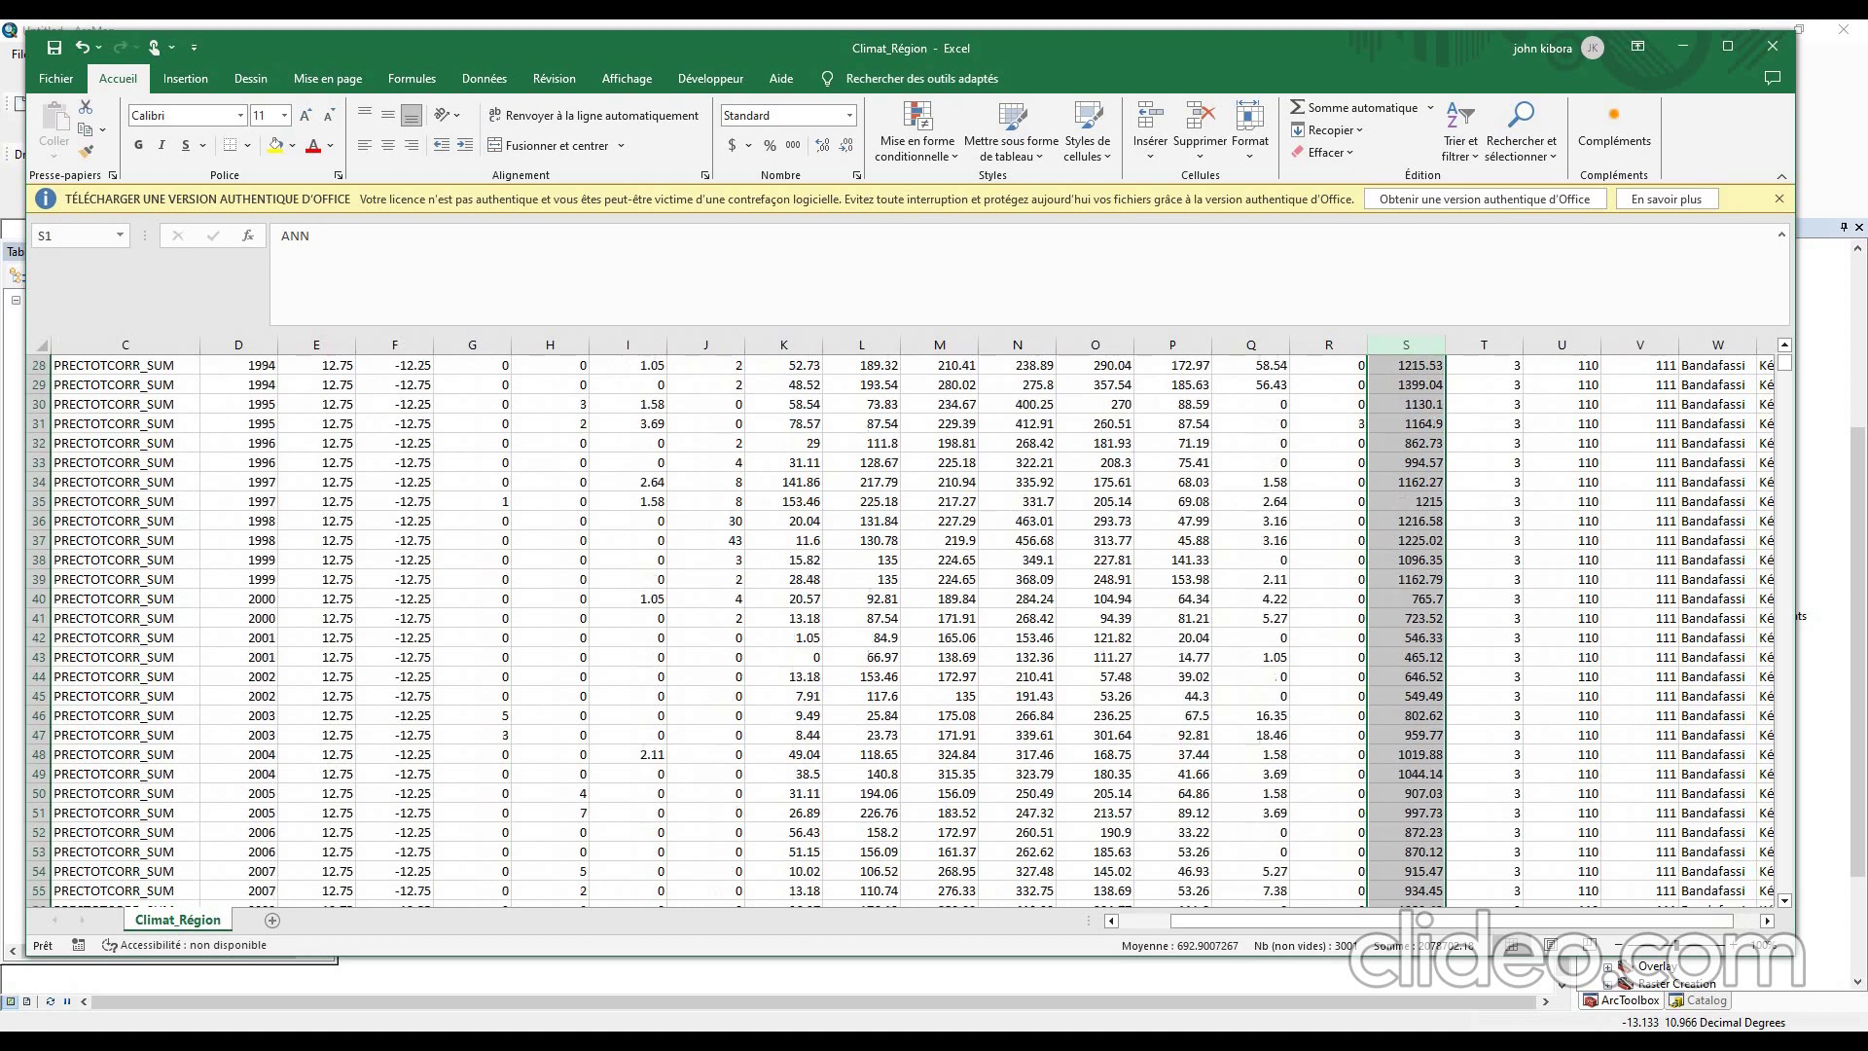
scroll(904, 627, "down", 20)
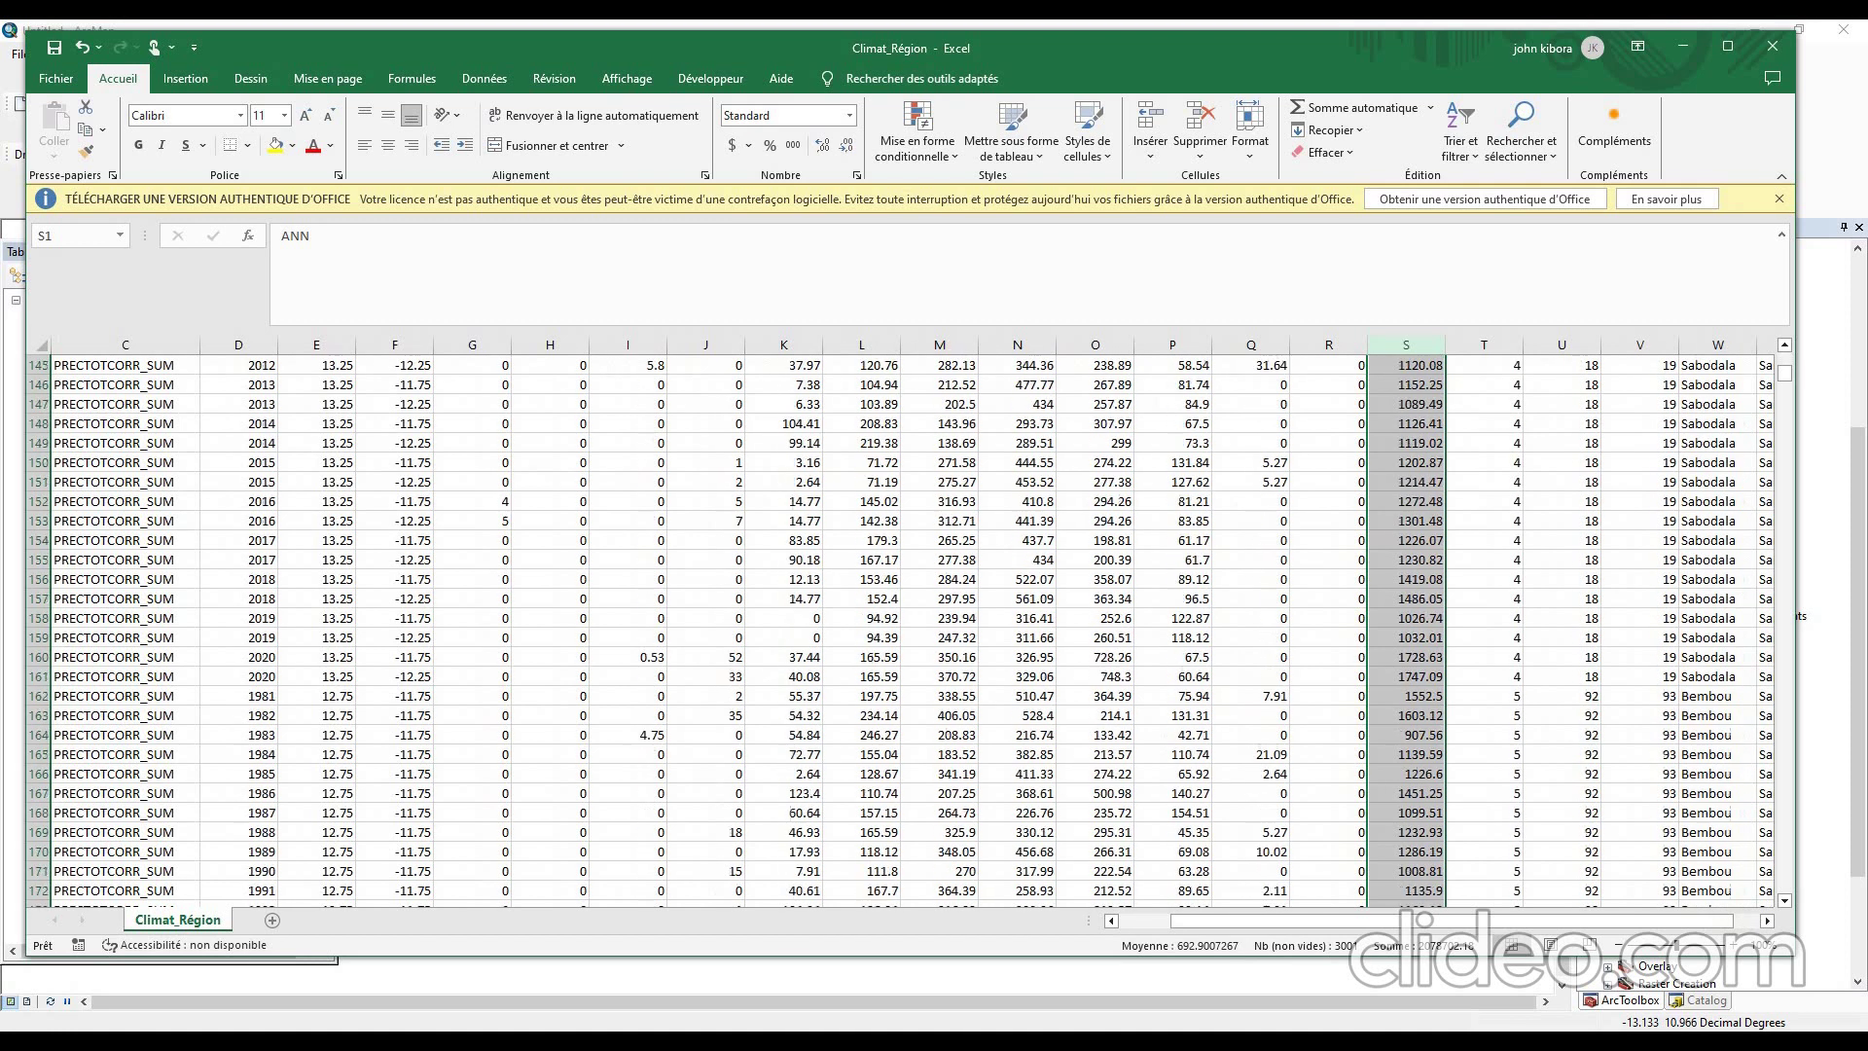
scroll(905, 628, "up", 3)
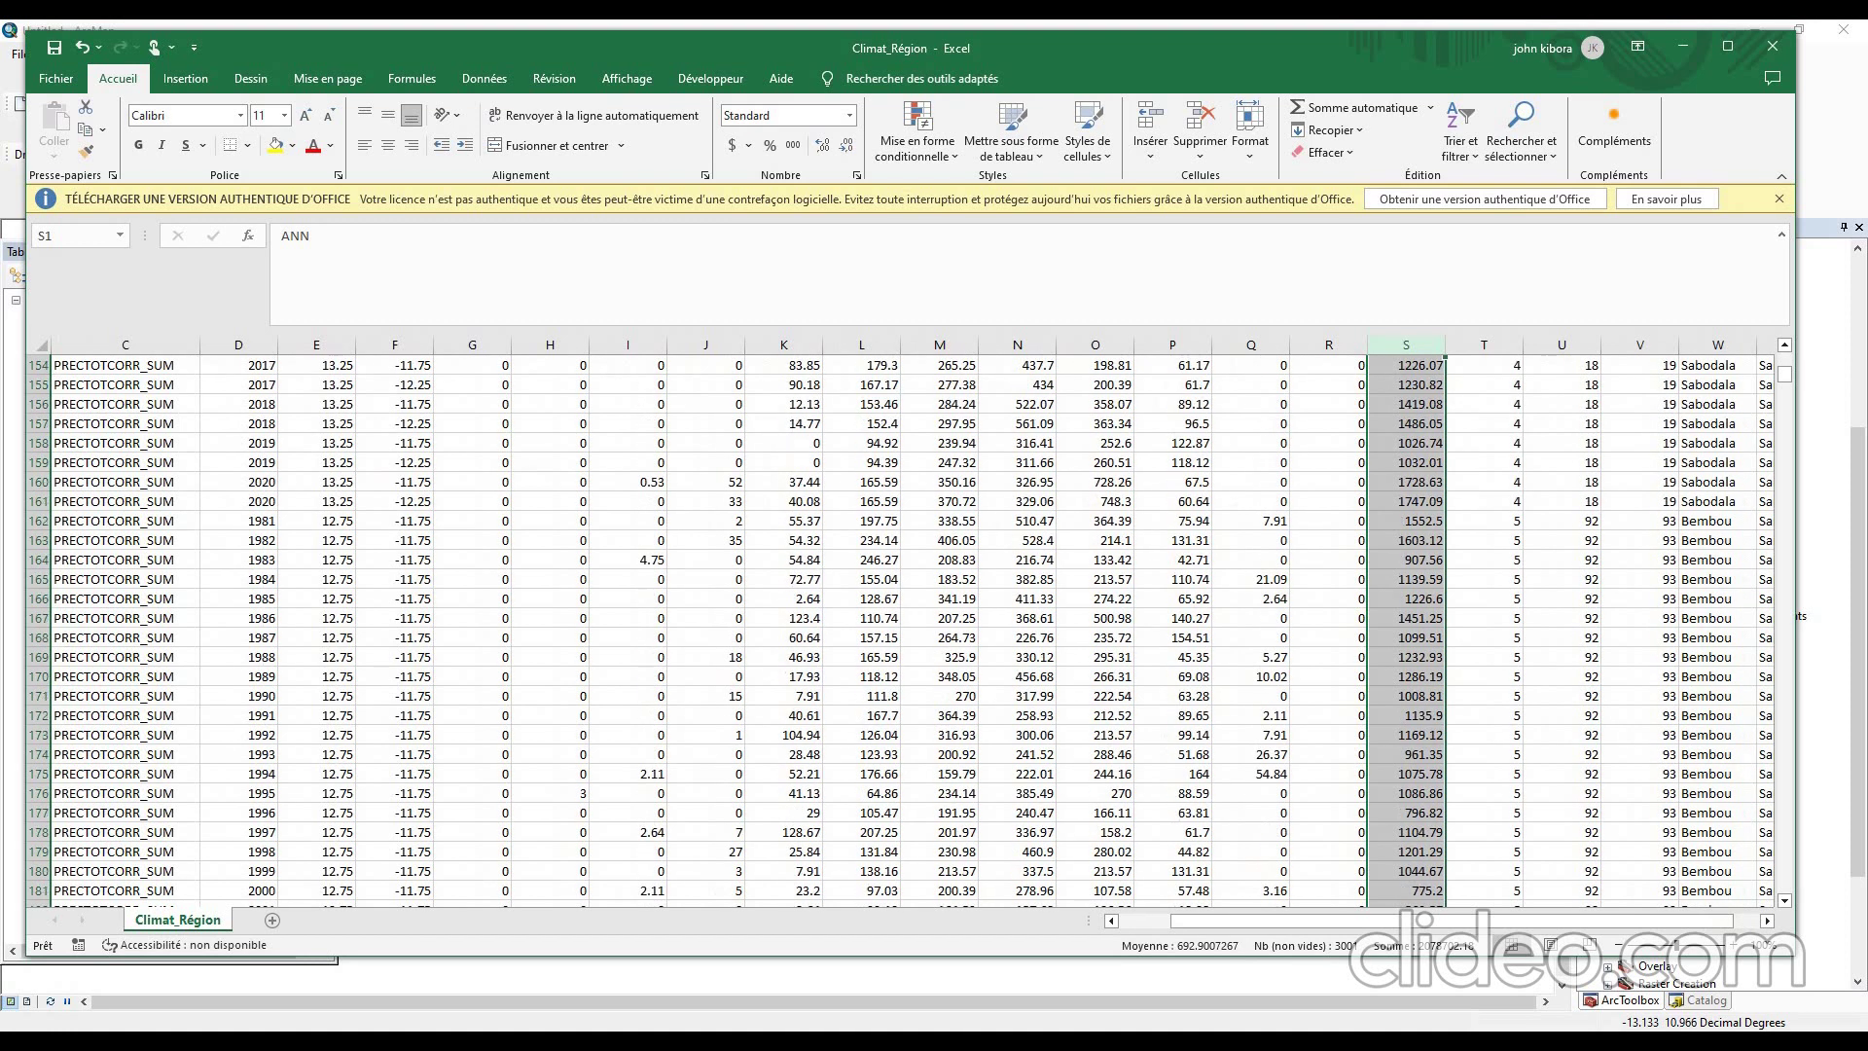
- Maximize the Climat_Région workbook and insert a pivot chart with pivot table from its whole data range on a new worksheet
left_click(1728, 46)
left_click(1069, 489)
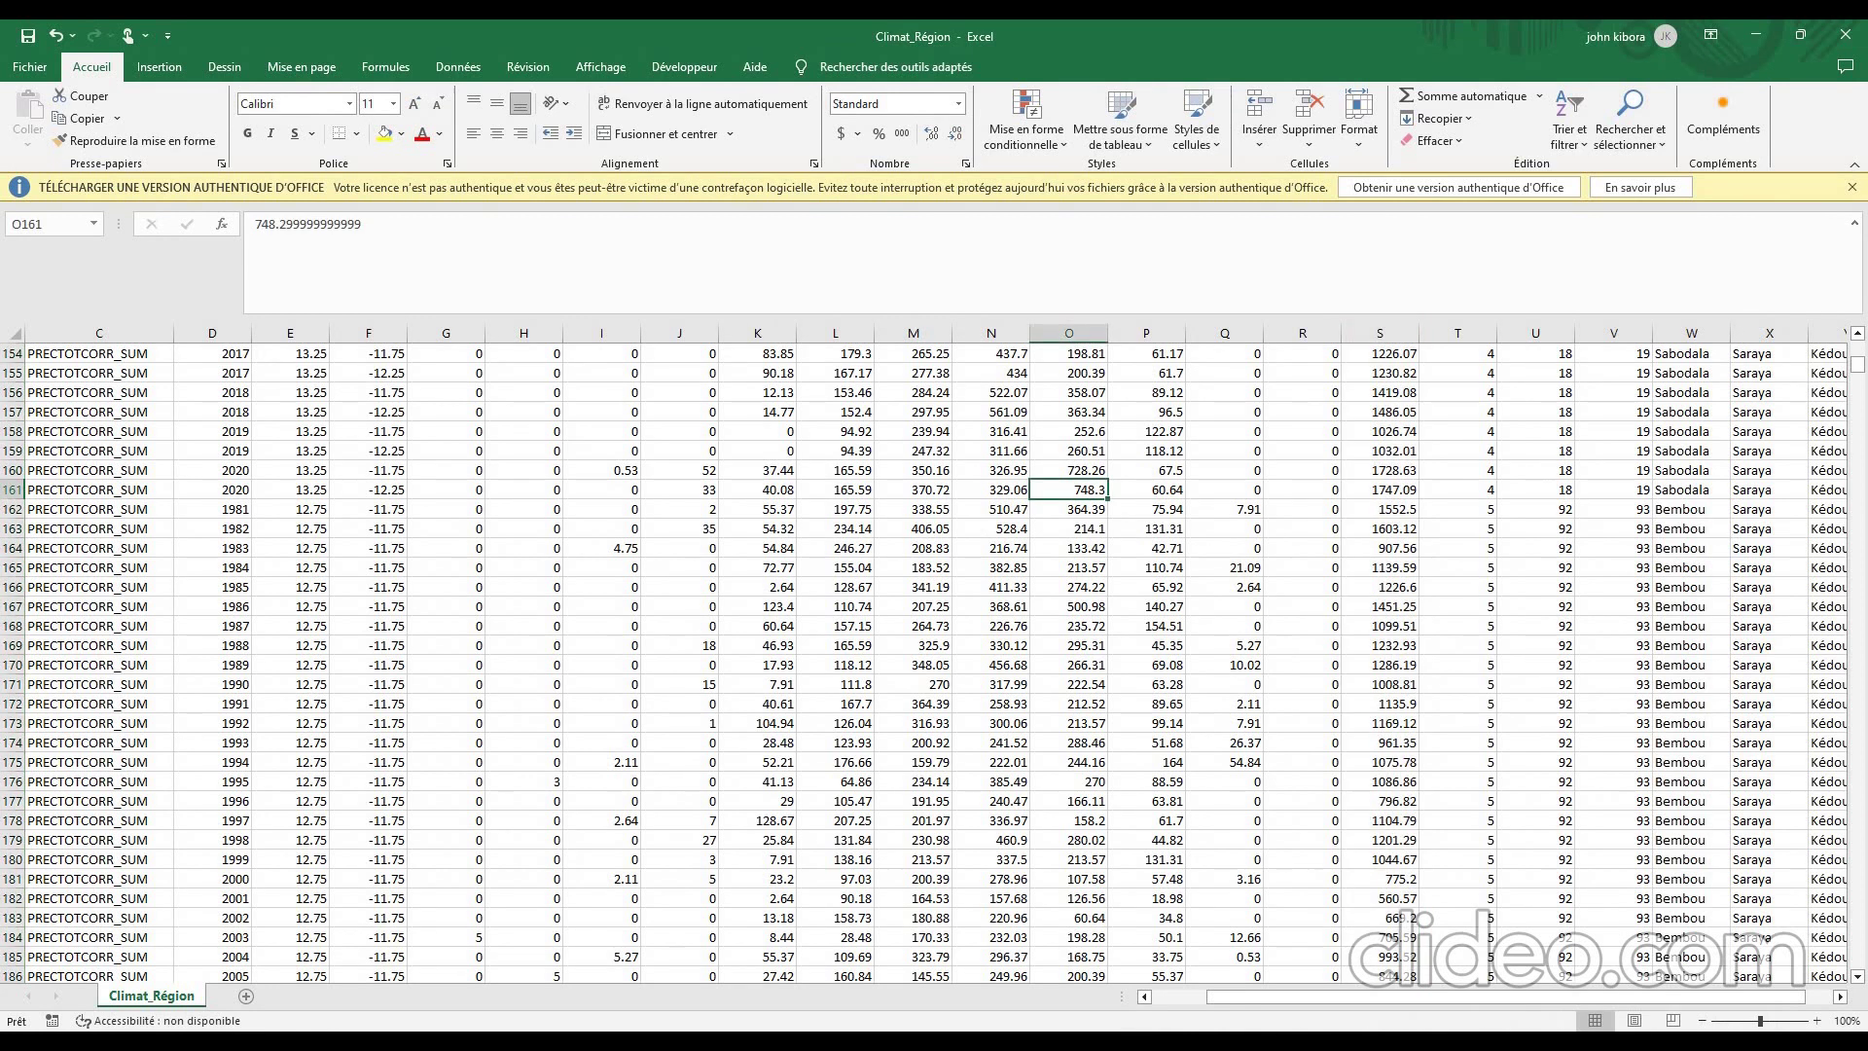
left_click_drag(1276, 996, 1222, 997)
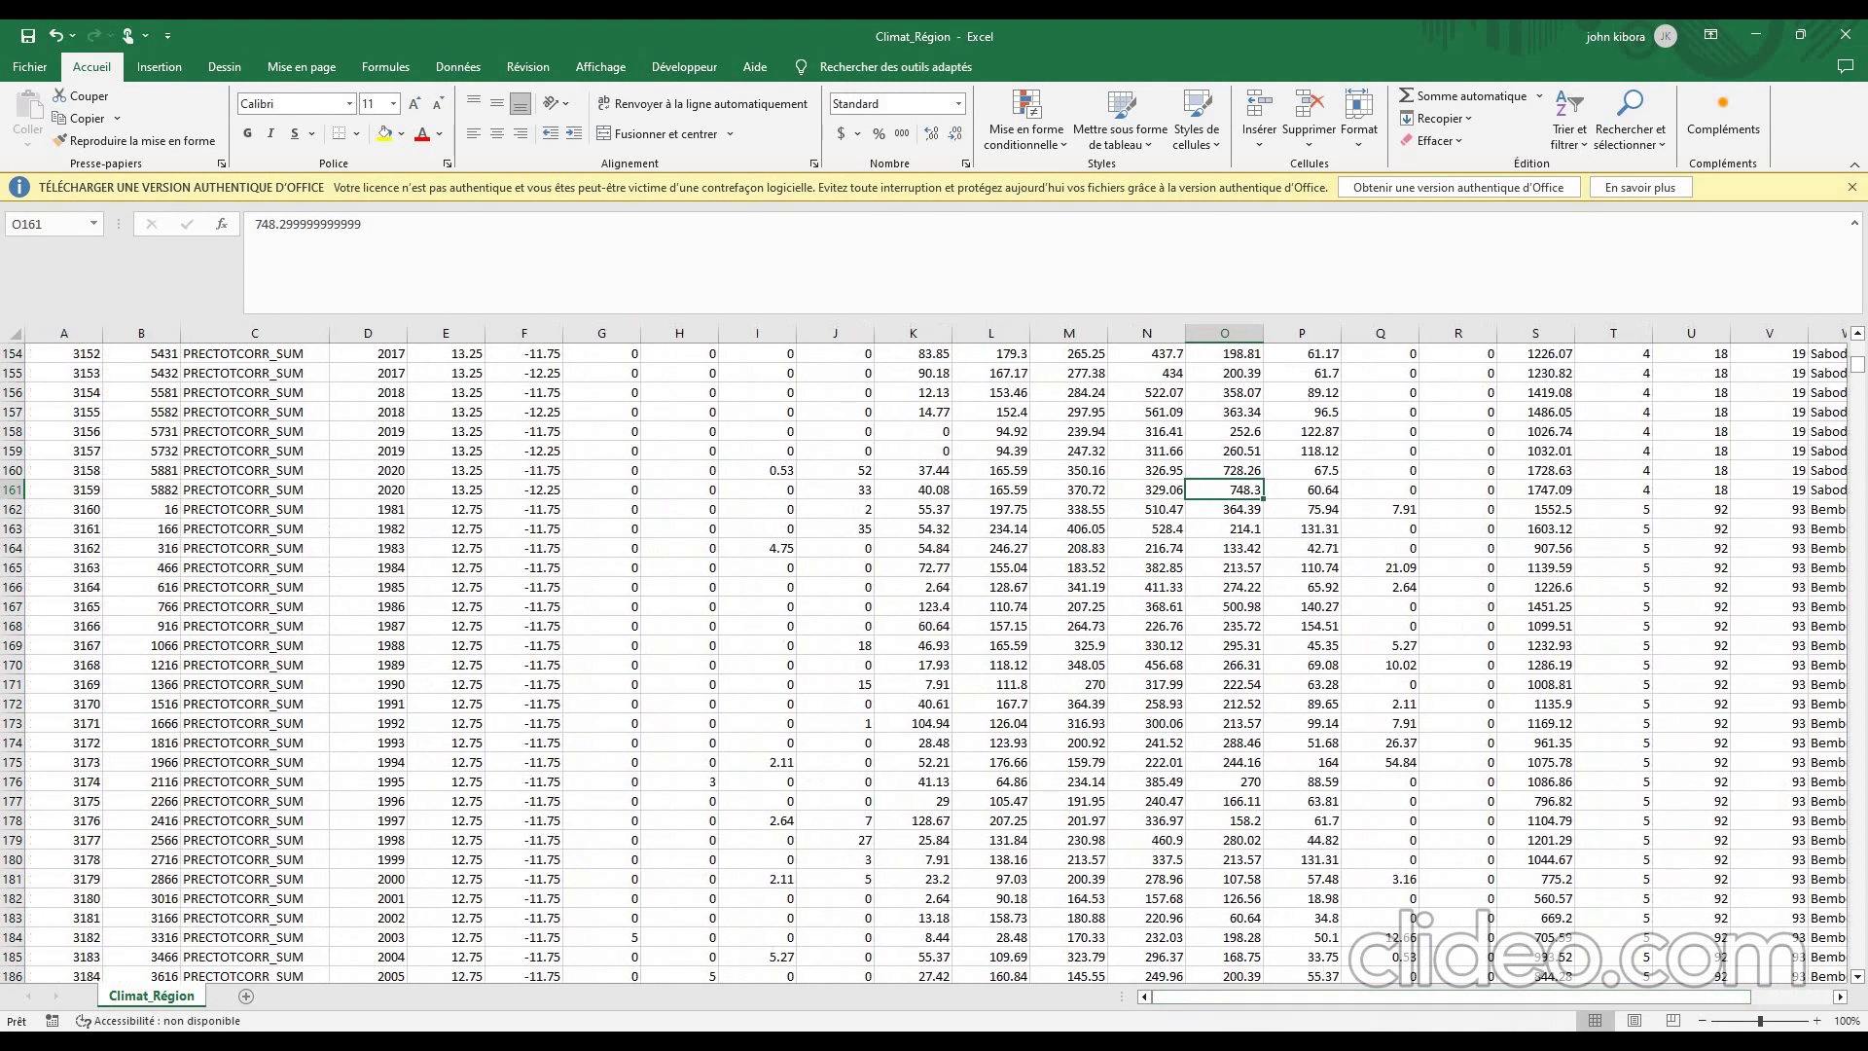
scroll(935, 661, "up", 7)
scroll(935, 662, "up", 20)
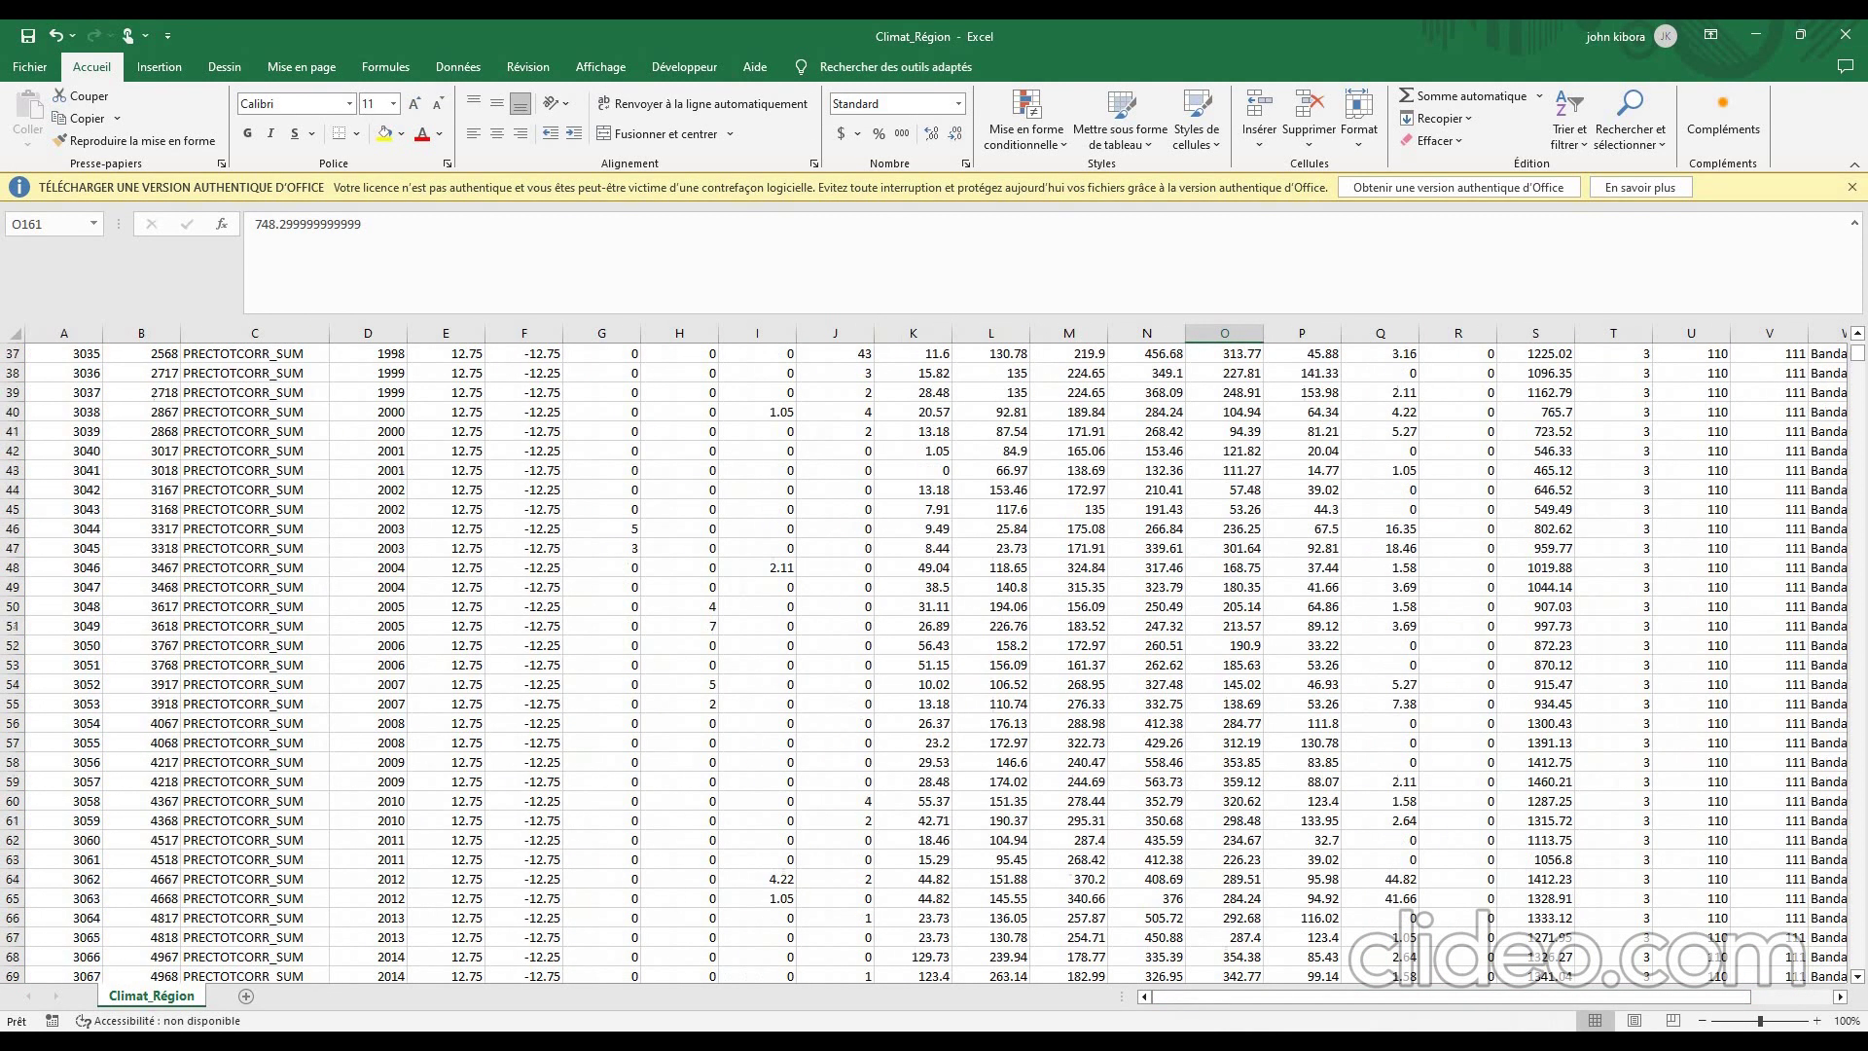
scroll(934, 662, "up", 5)
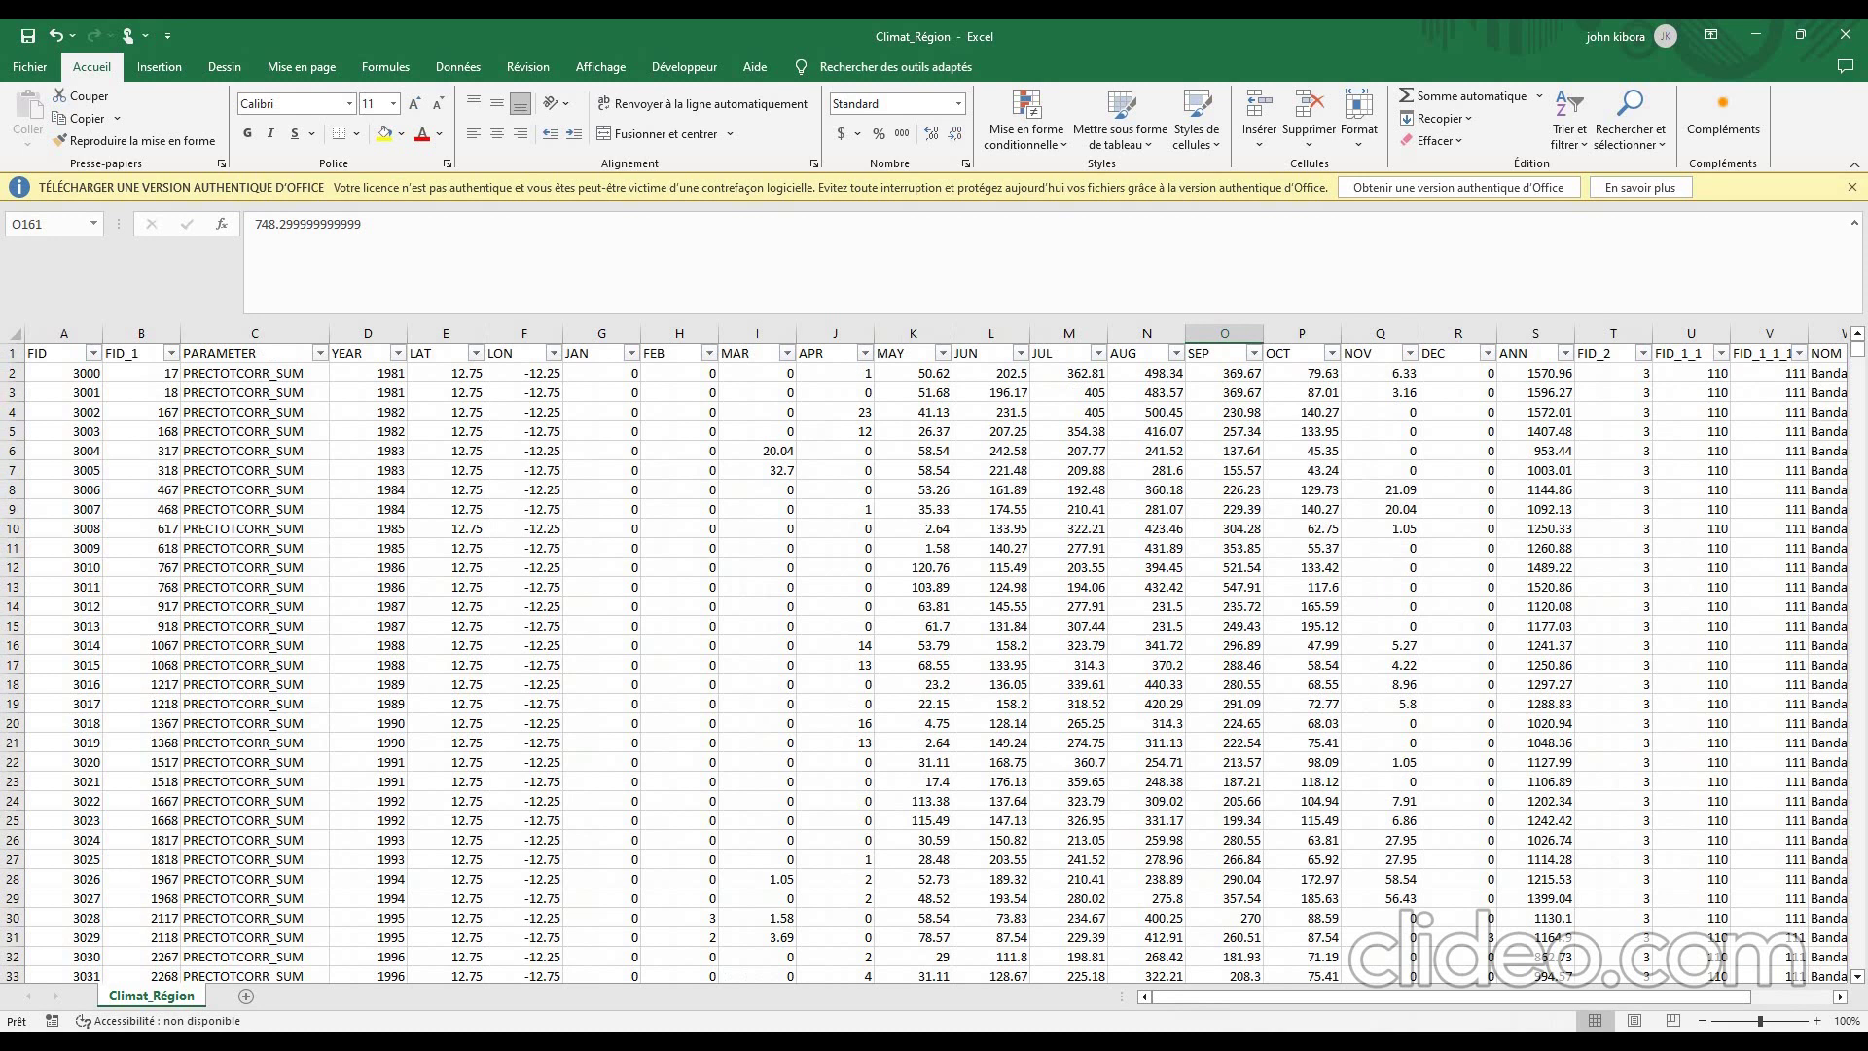
key("ctrl+a")
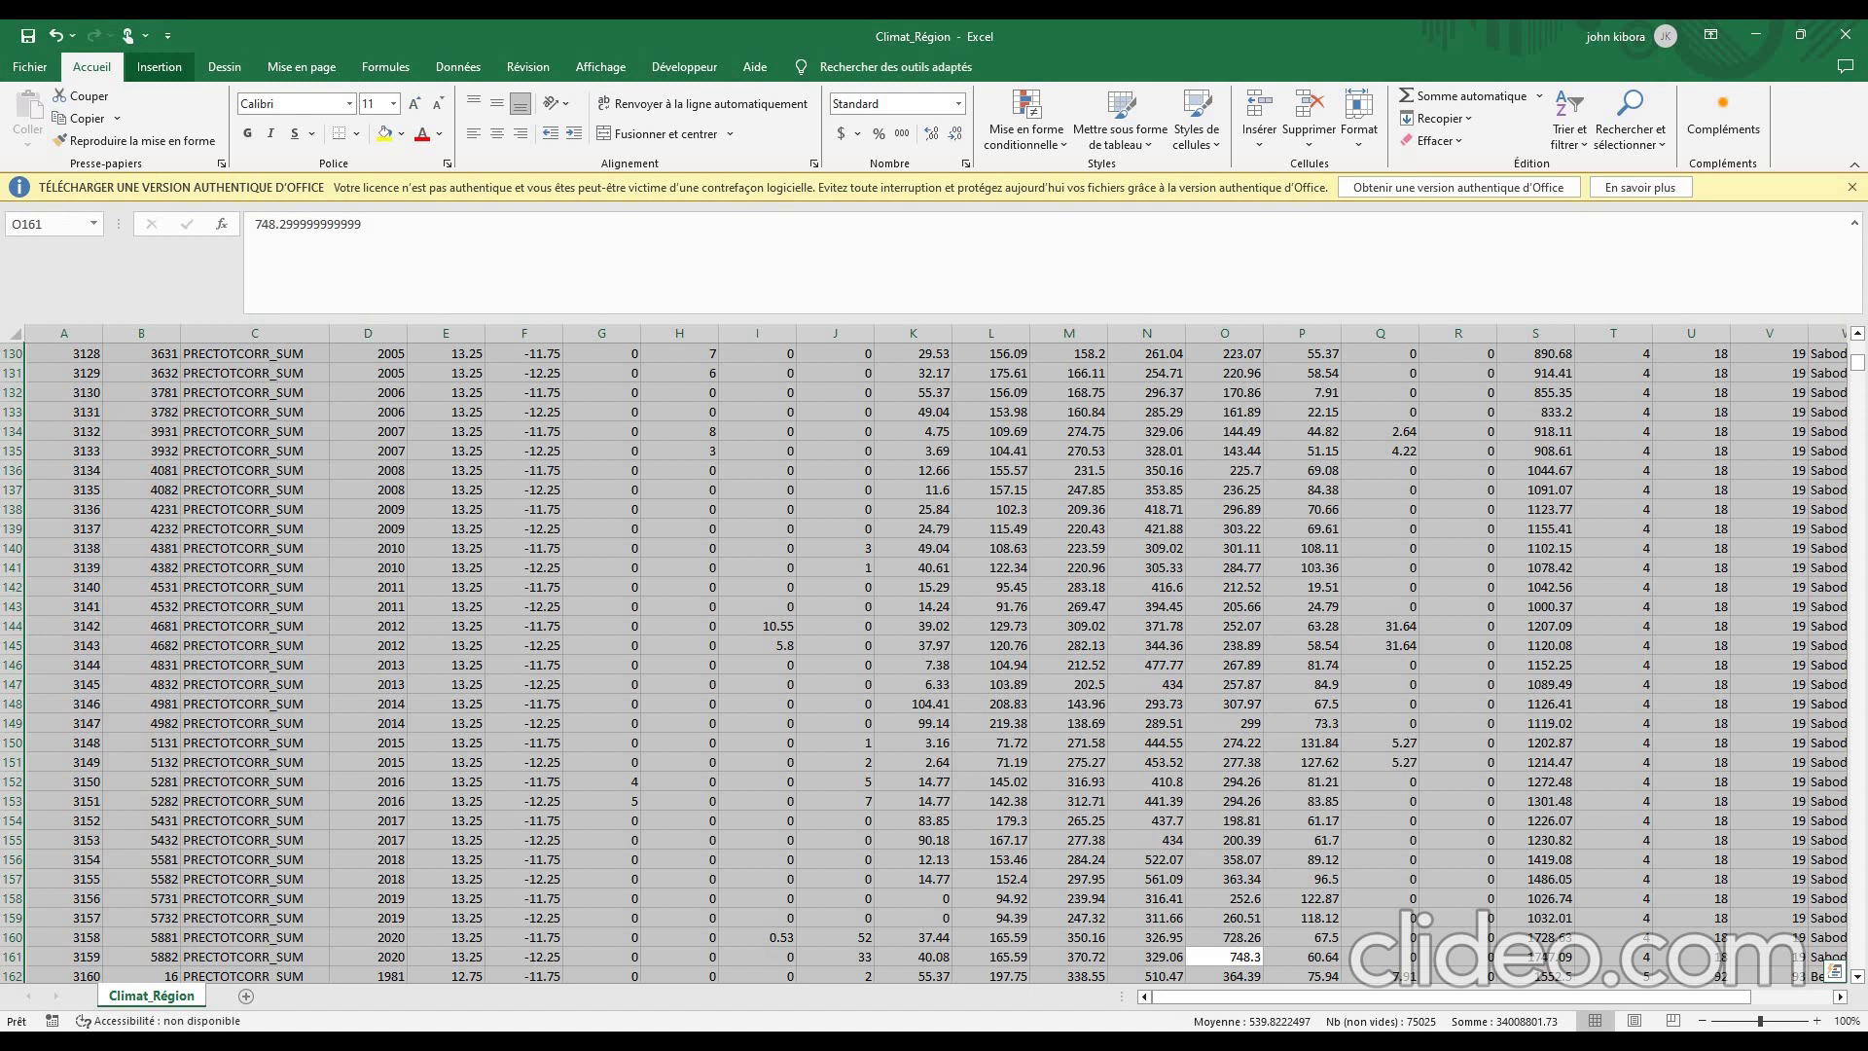
left_click(158, 67)
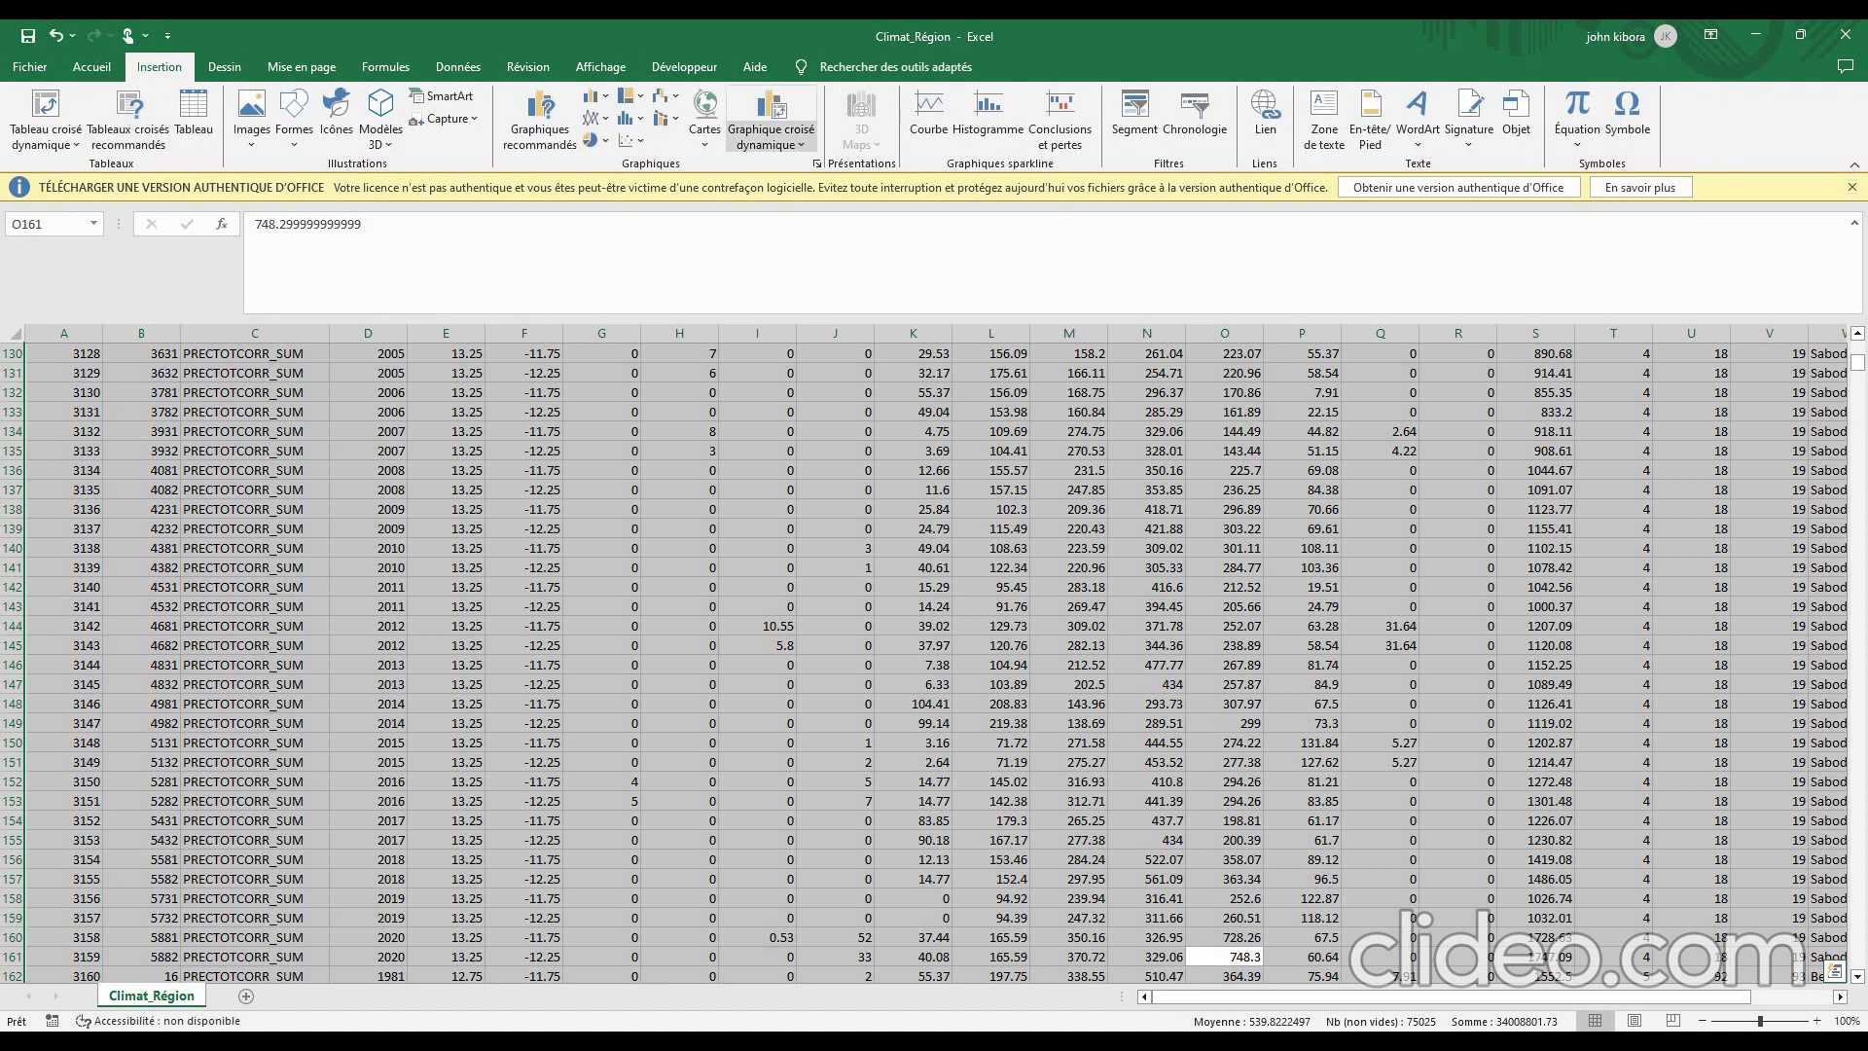
left_click(772, 136)
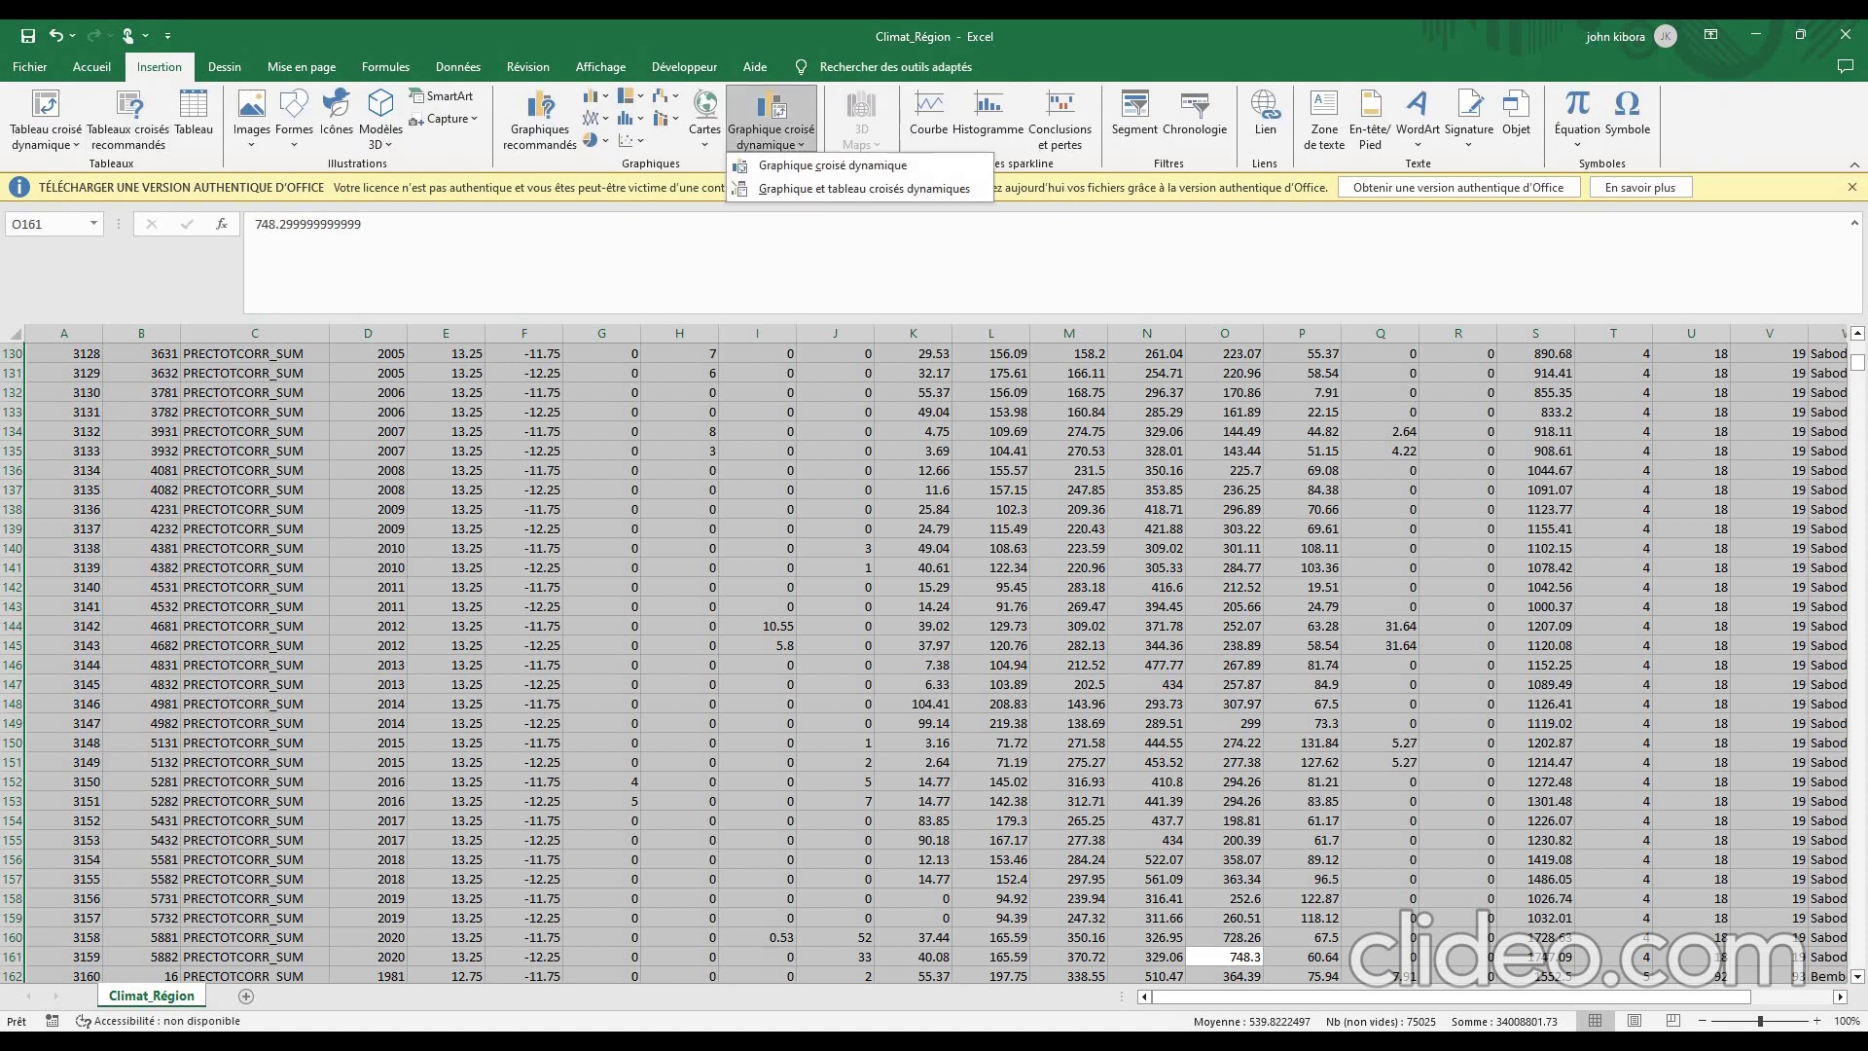
left_click(864, 189)
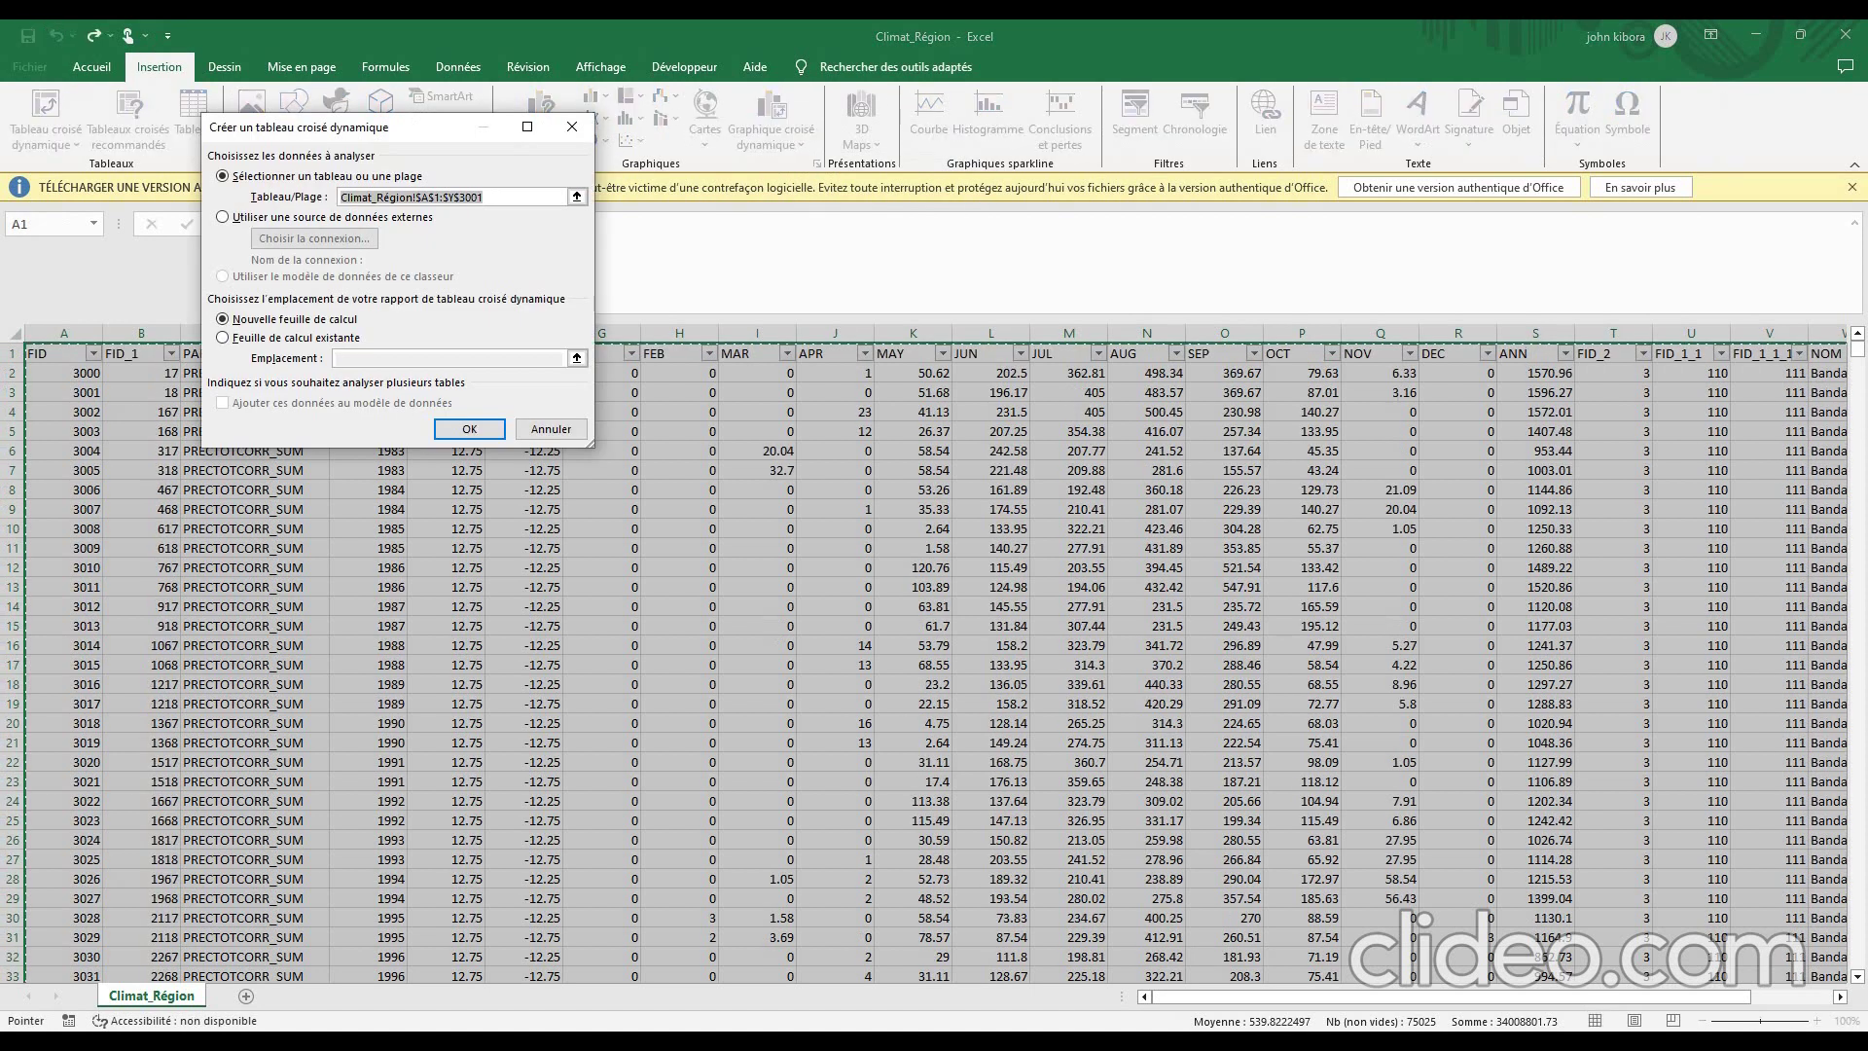
key("Return")
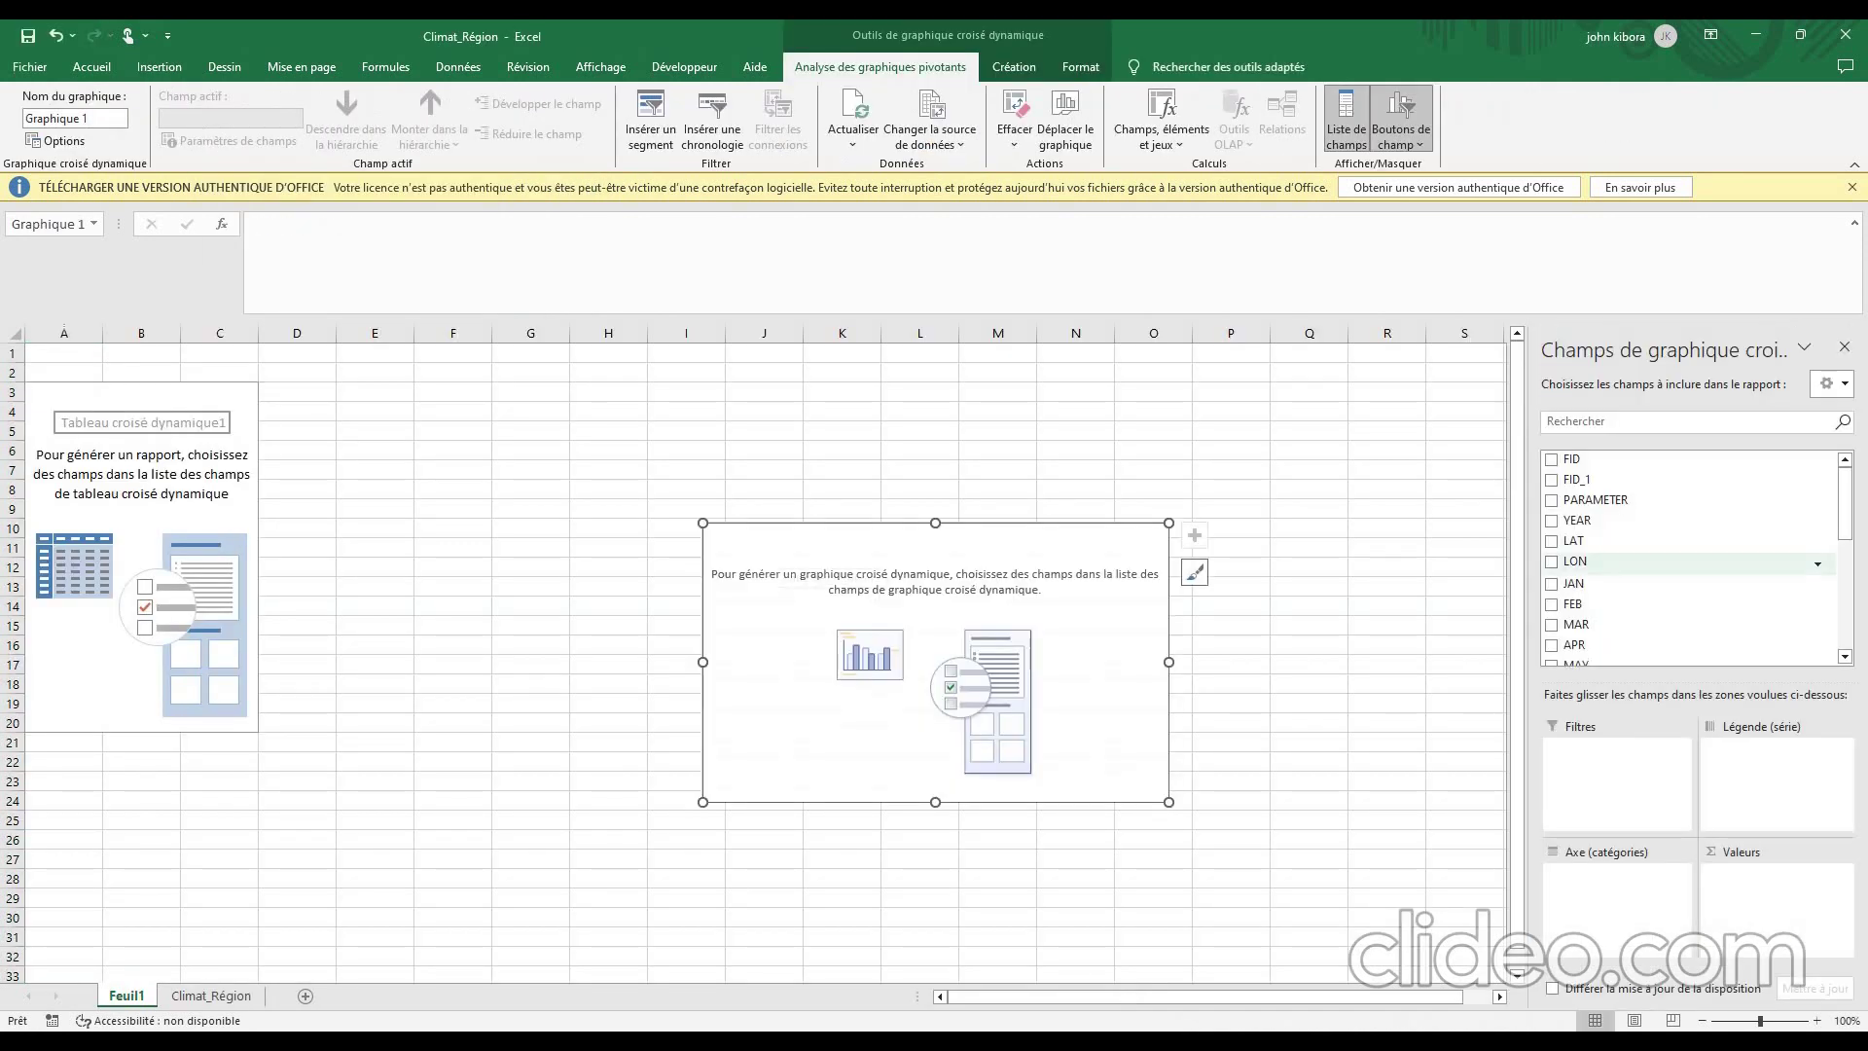
- Add Région as the pivot chart's category axis and the sum of ANN as its values
scroll(1654, 577, "down", 1)
scroll(1654, 603, "down", 5)
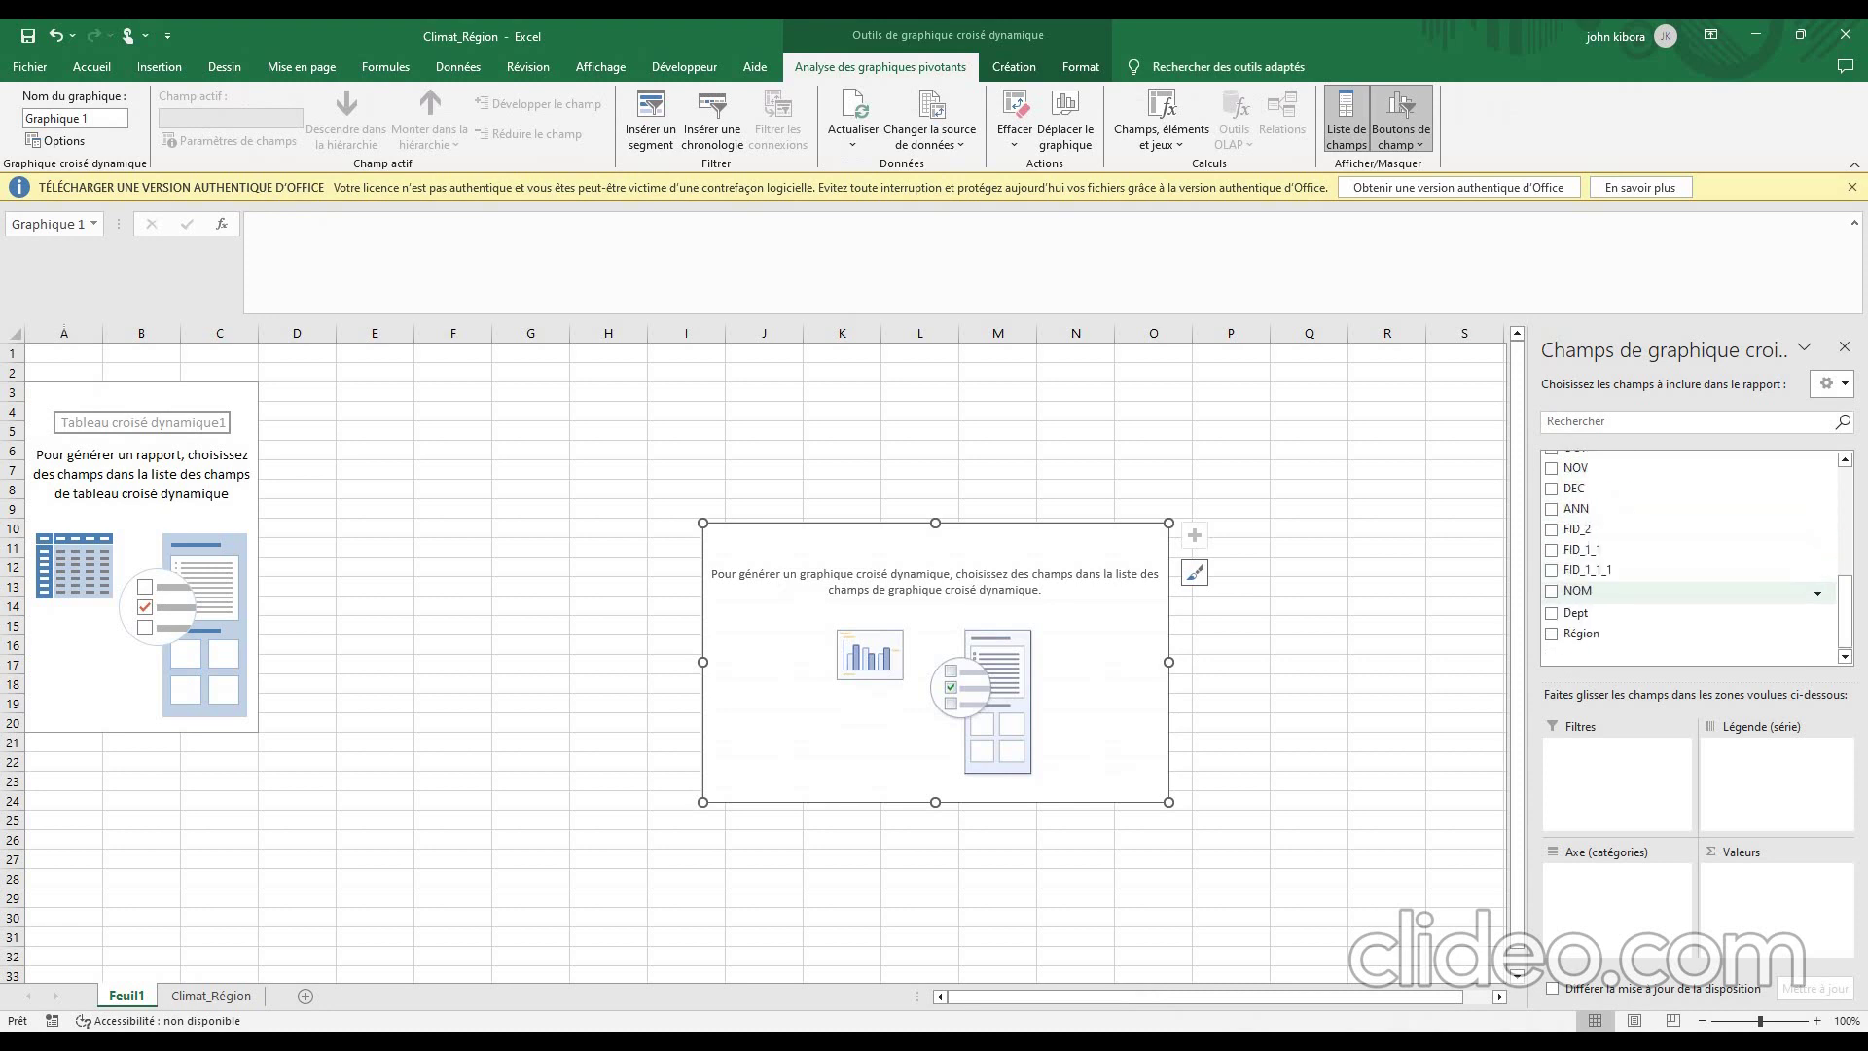
left_click(1552, 631)
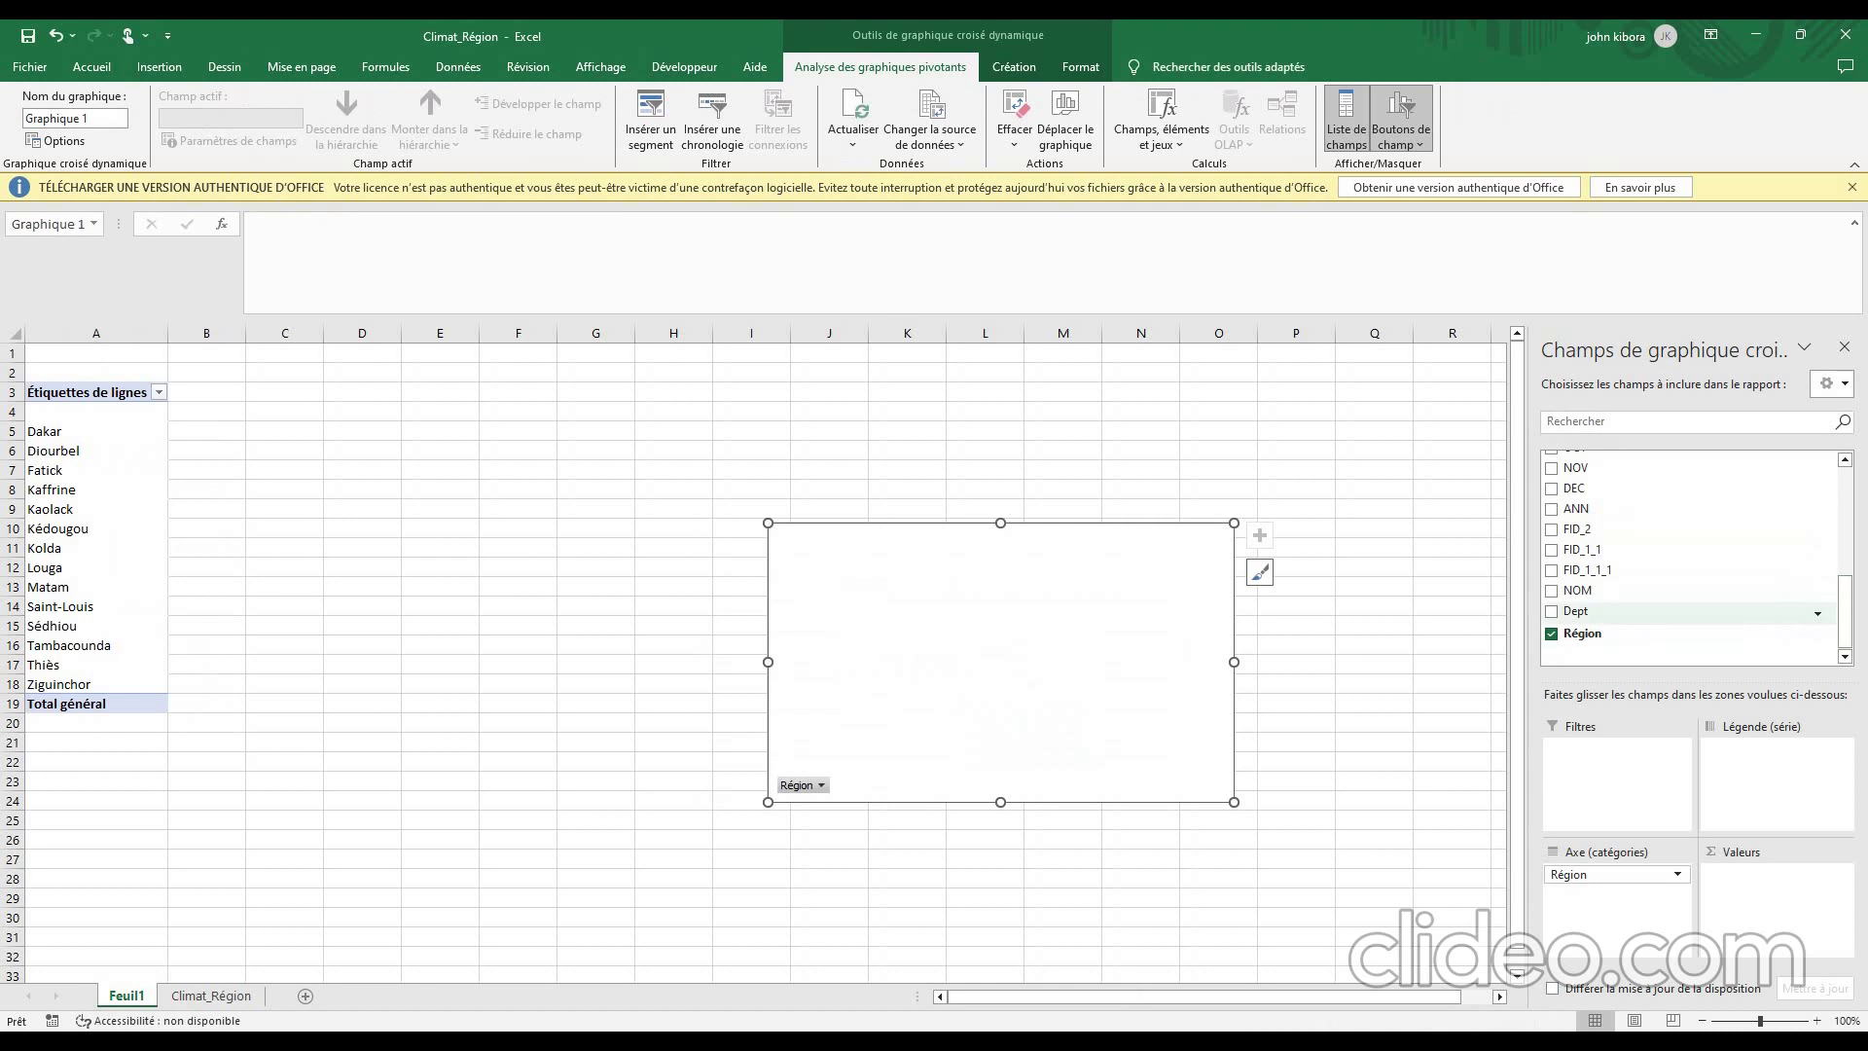
left_click(1551, 508)
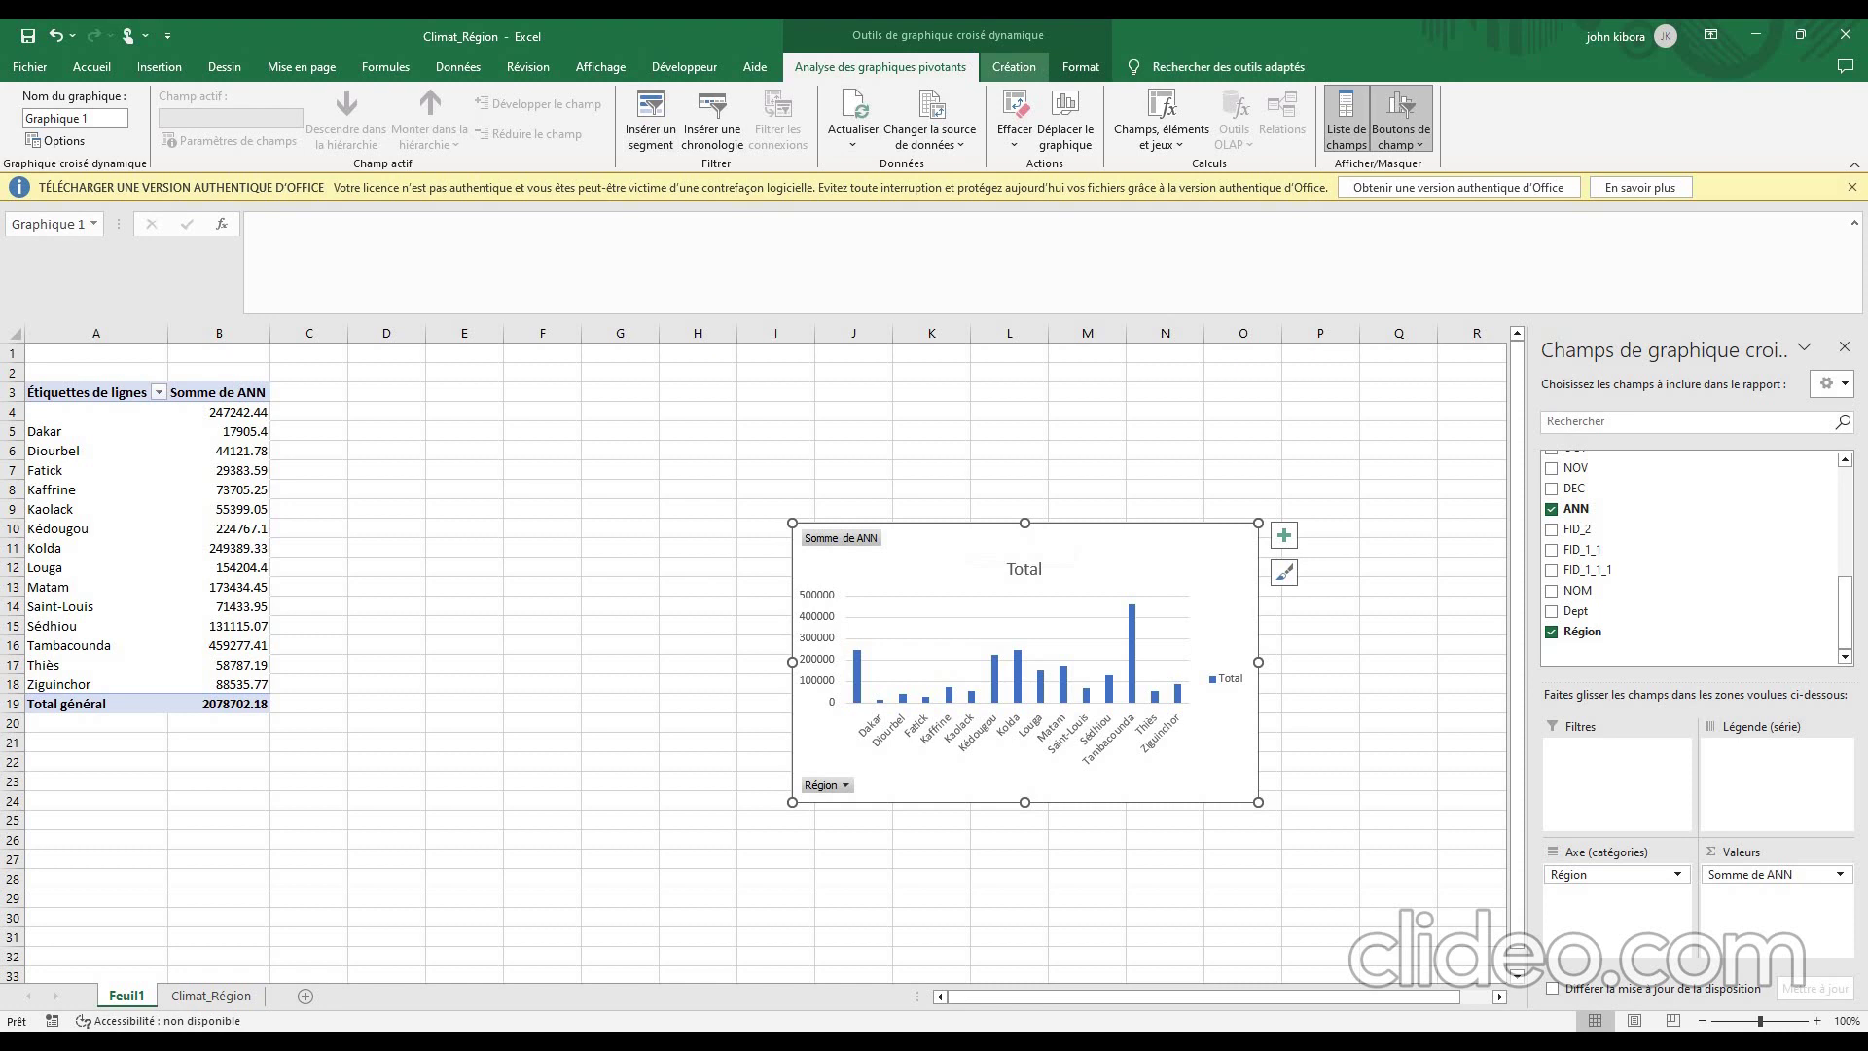
- Change the pivot chart's type to a line chart (Courbe)
left_click(1014, 66)
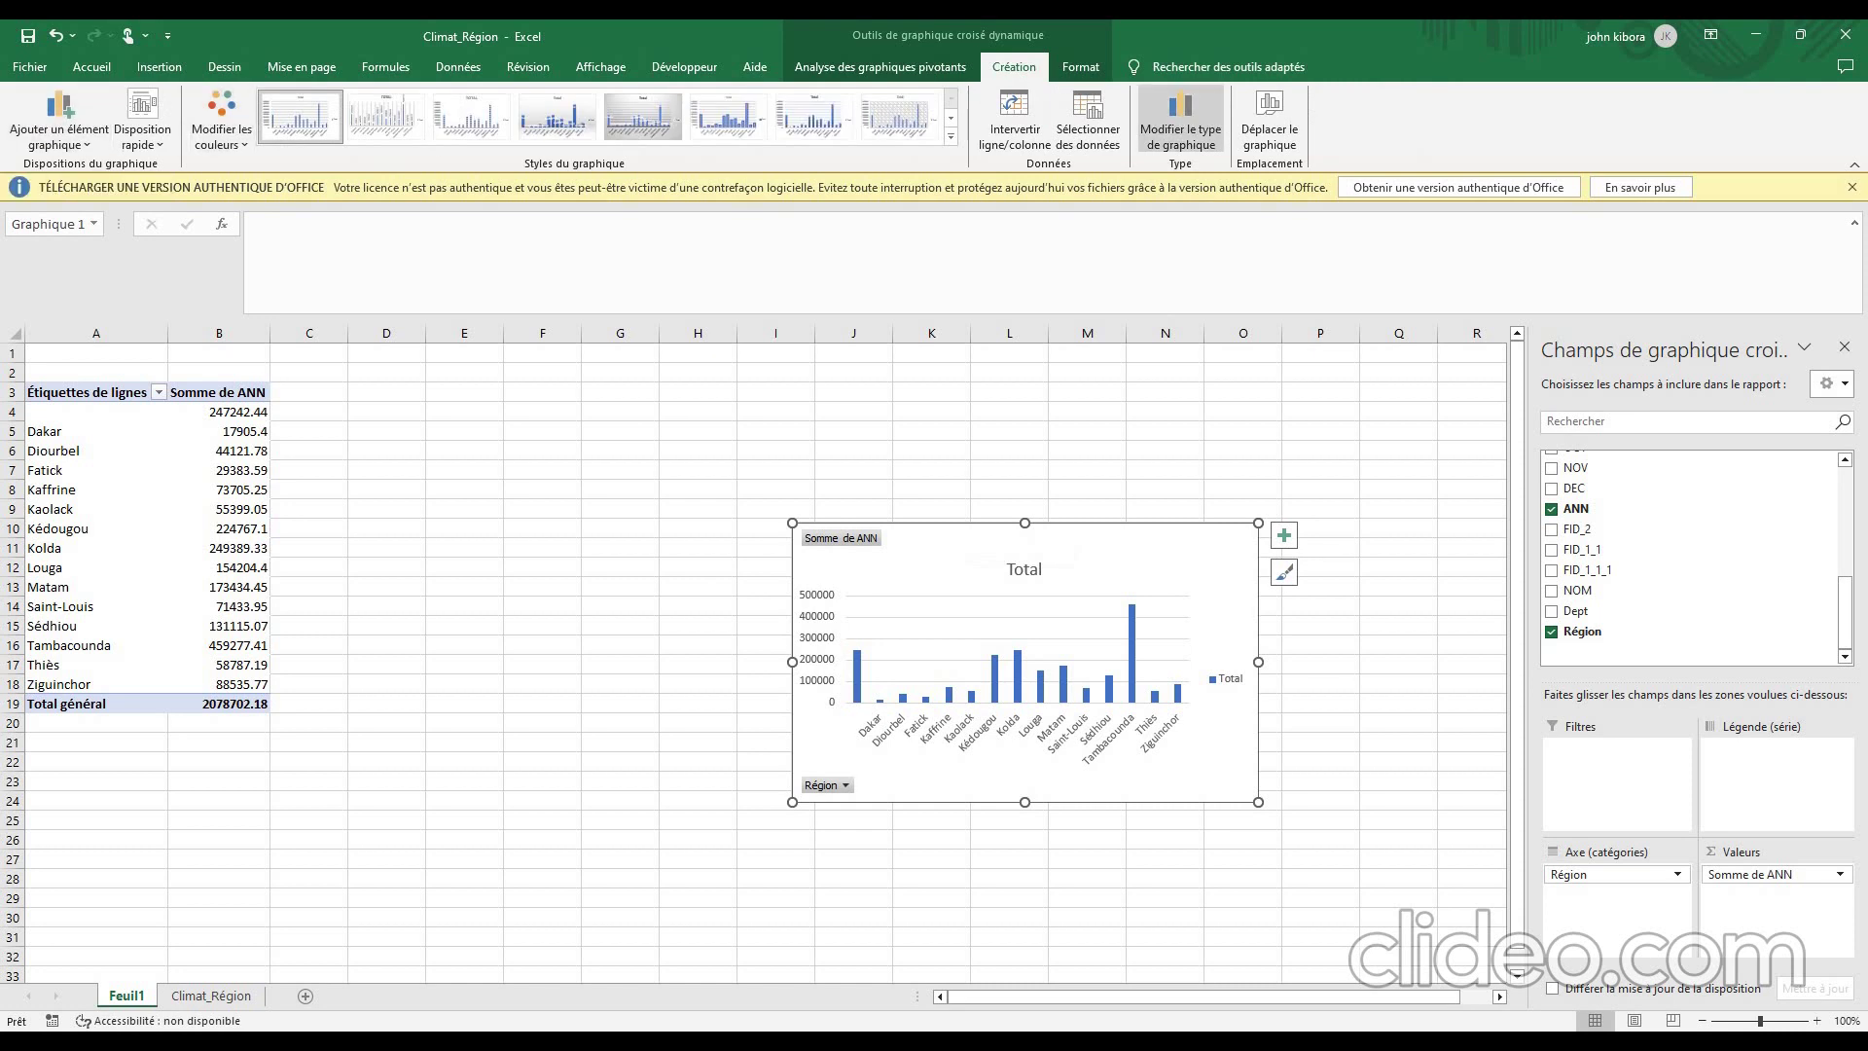
left_click(1180, 122)
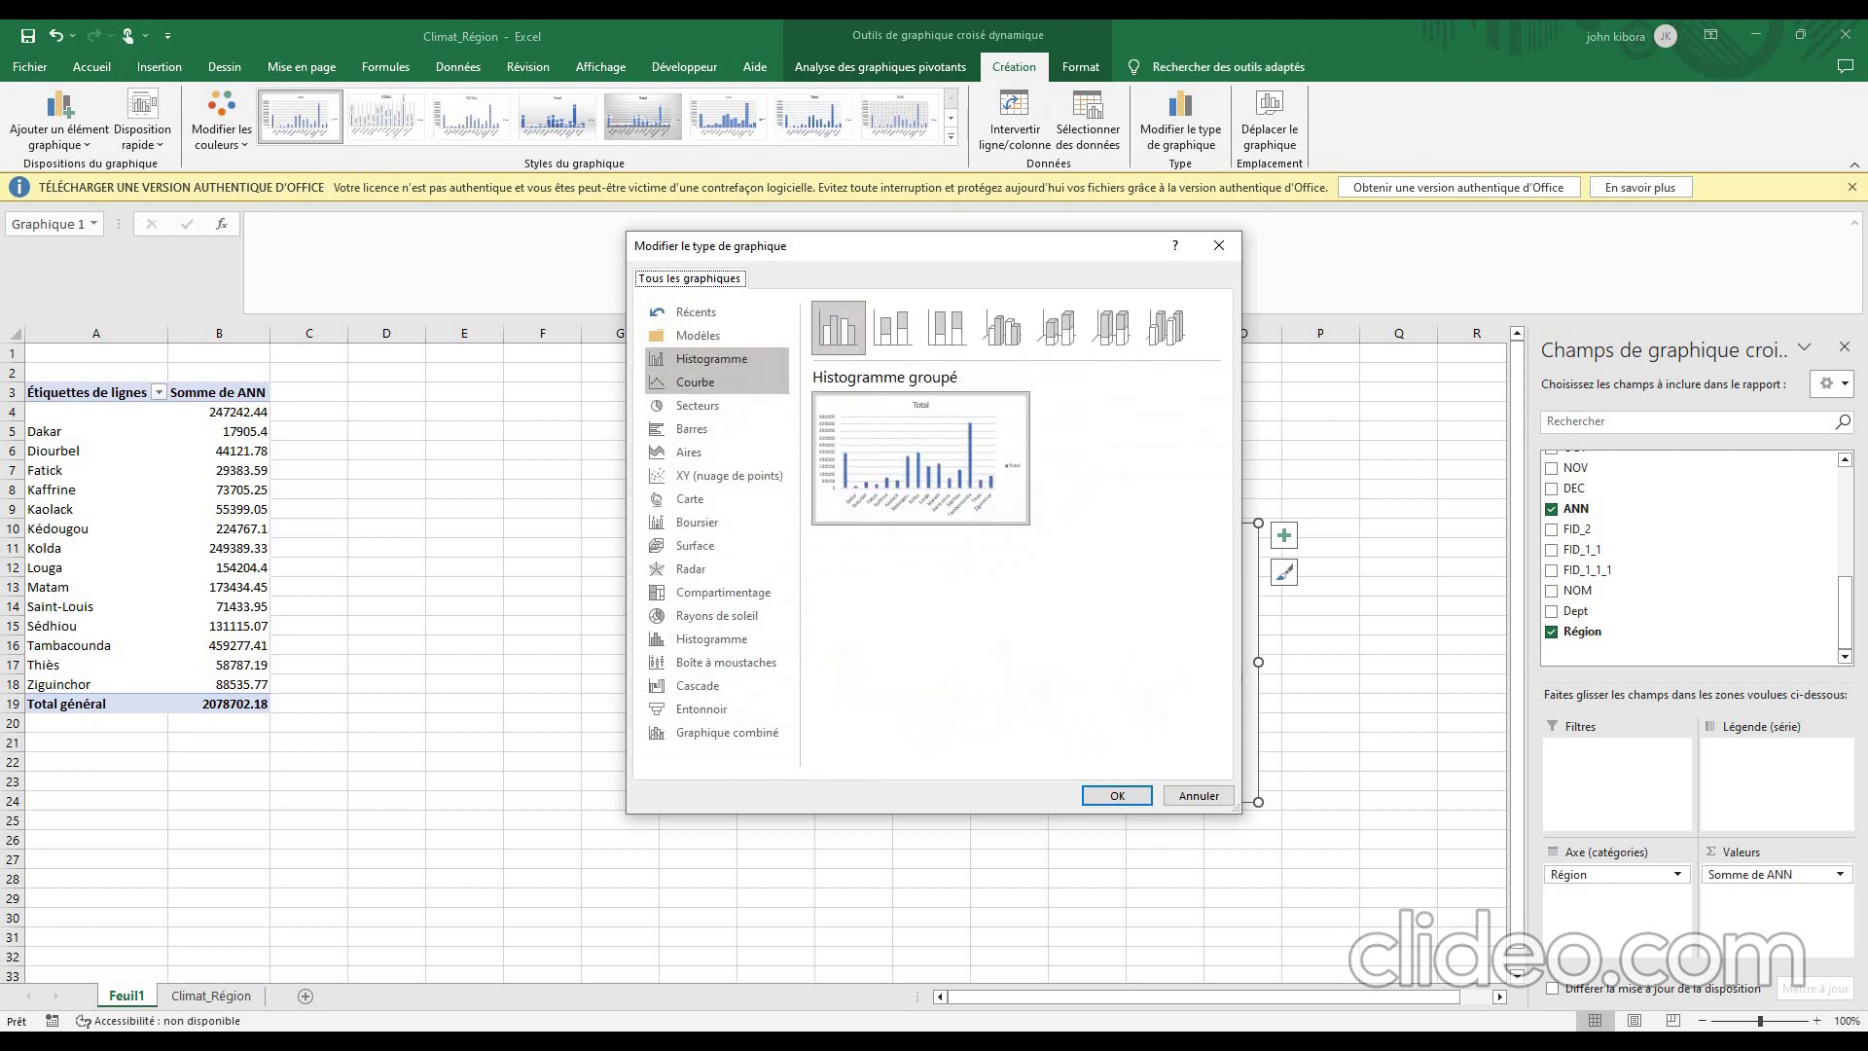
left_click(716, 381)
key("Return")
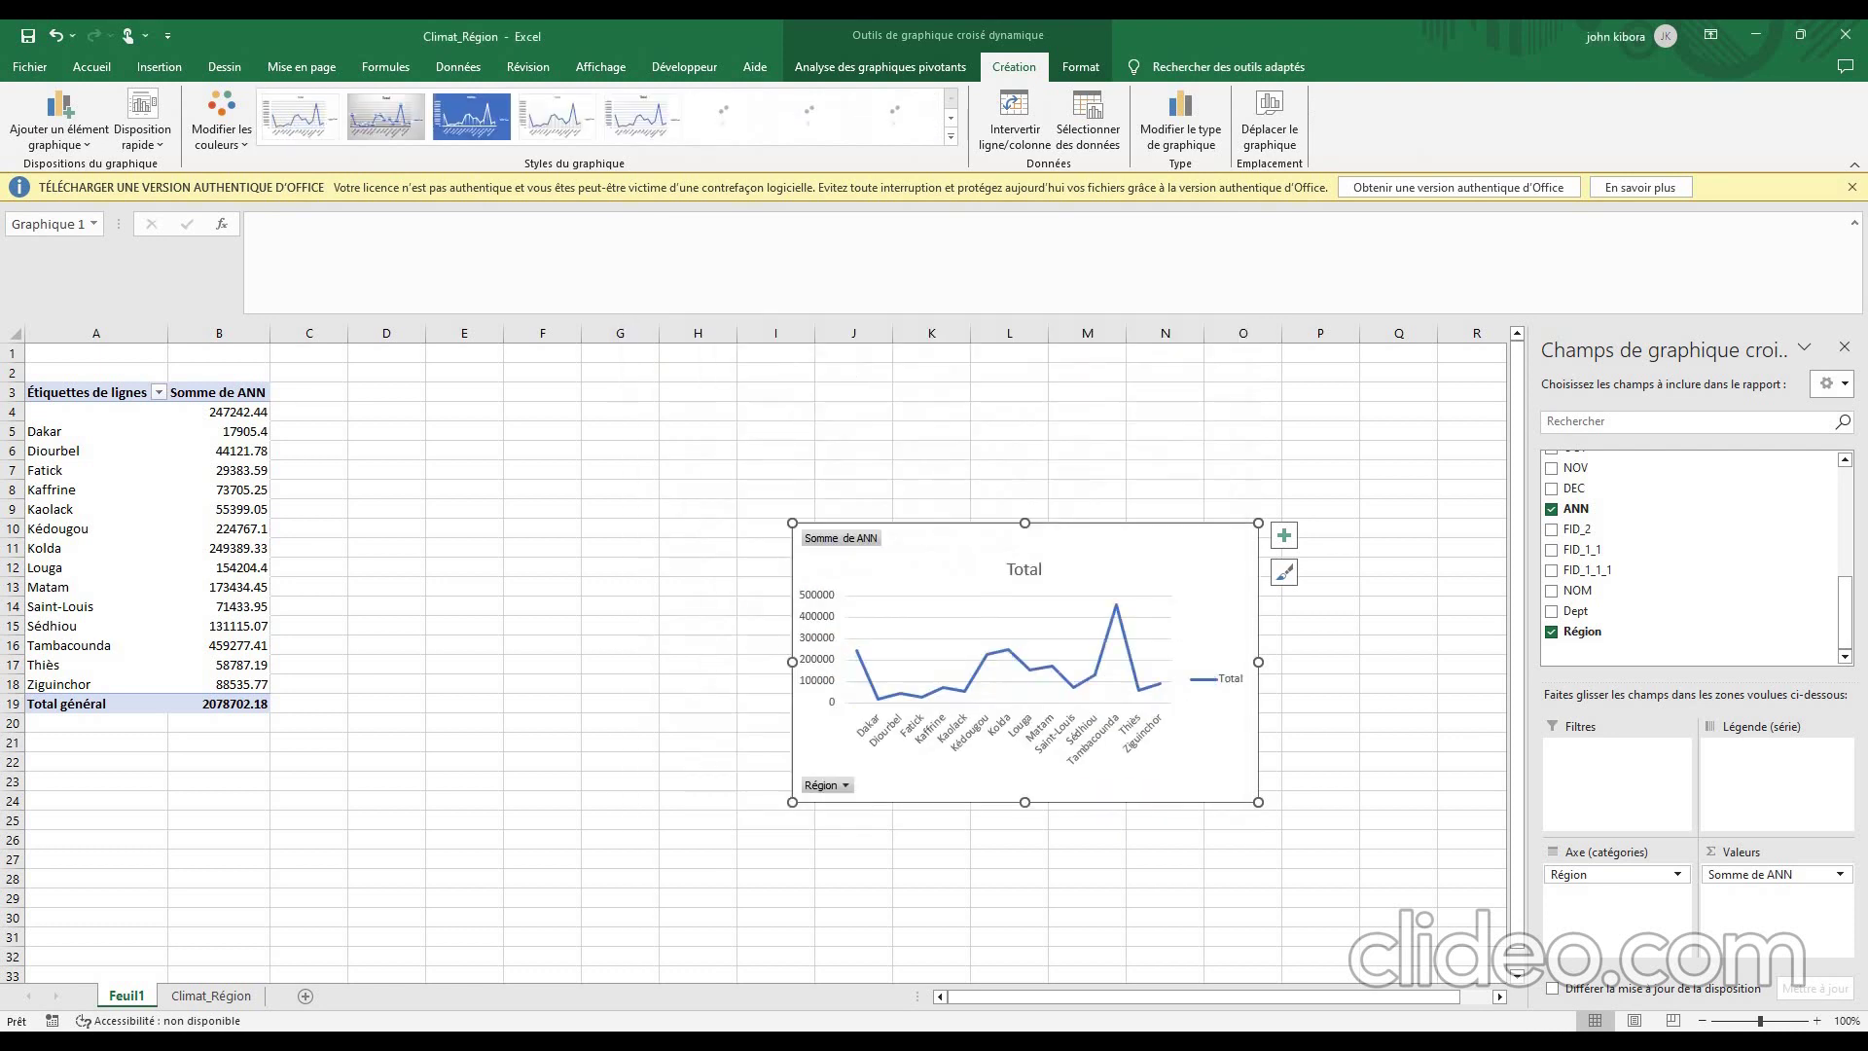
- Apply the dark grey style with markers to the pivot chart, and enlarge it closer to the pivot table
left_click(814, 116)
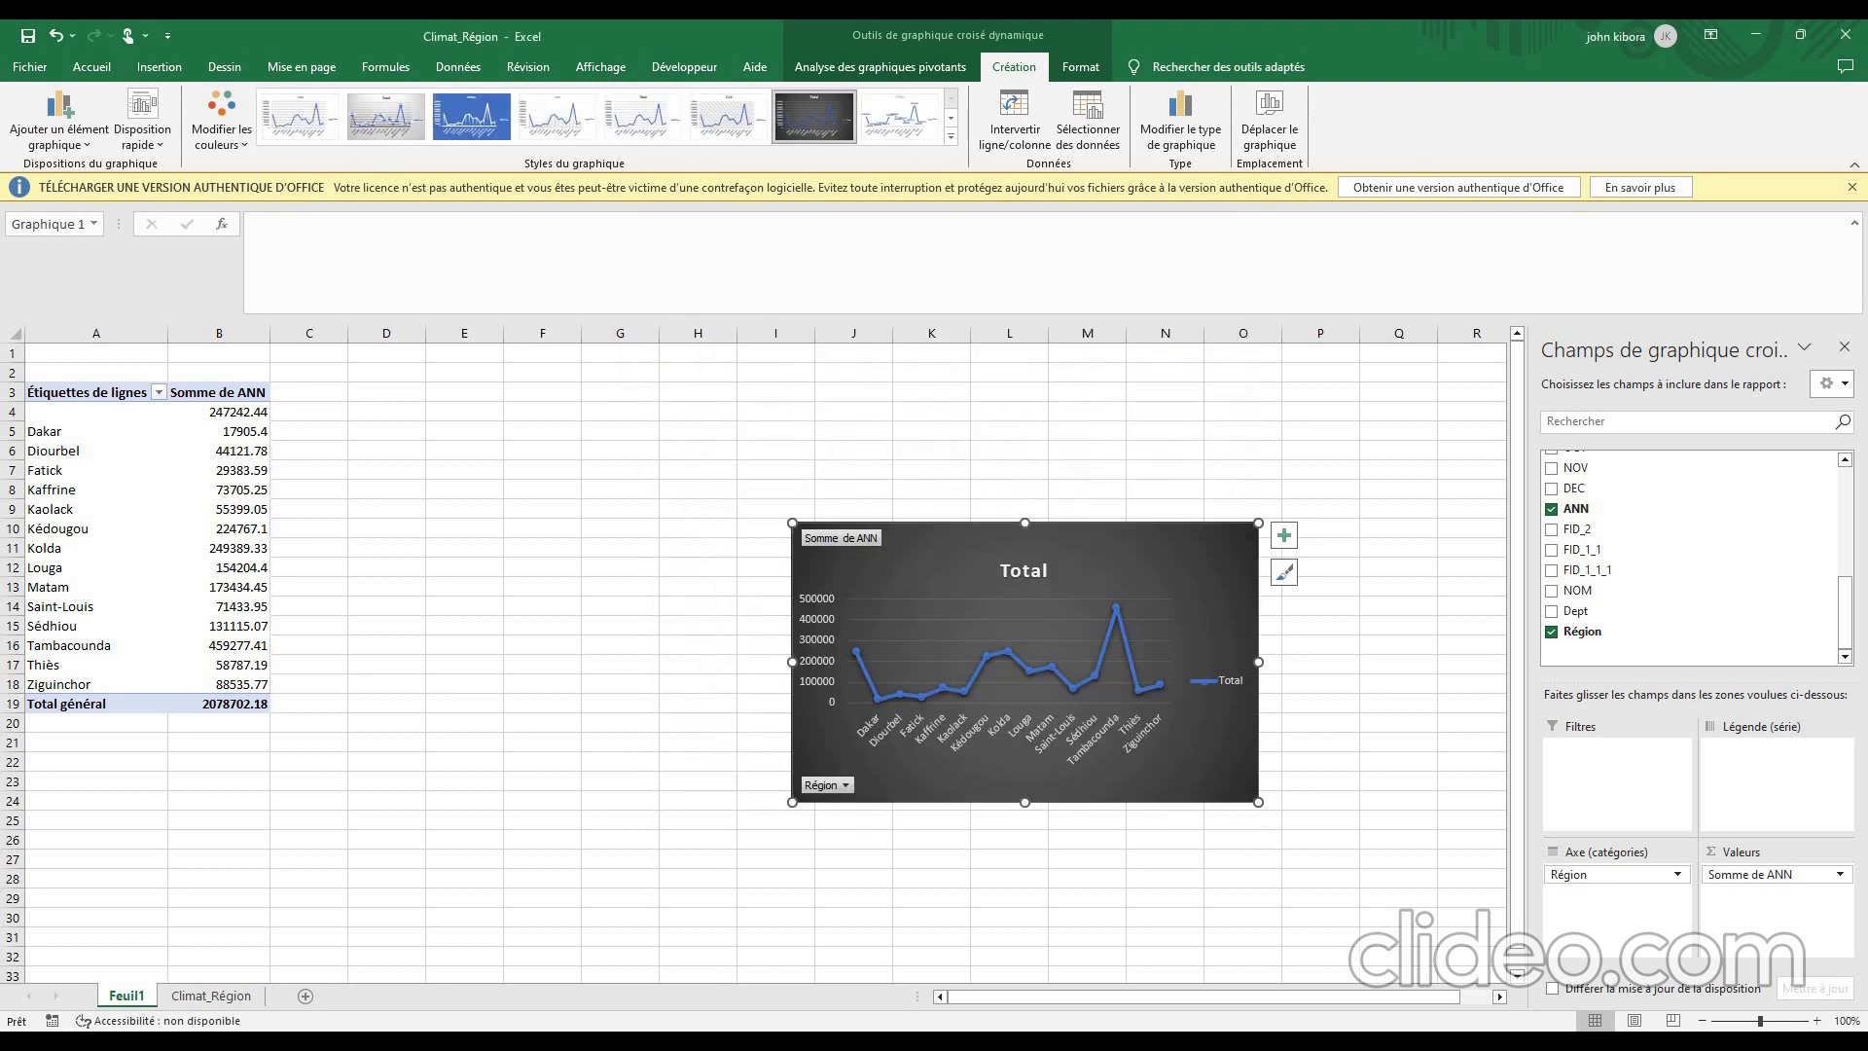
left_click_drag(924, 550, 641, 409)
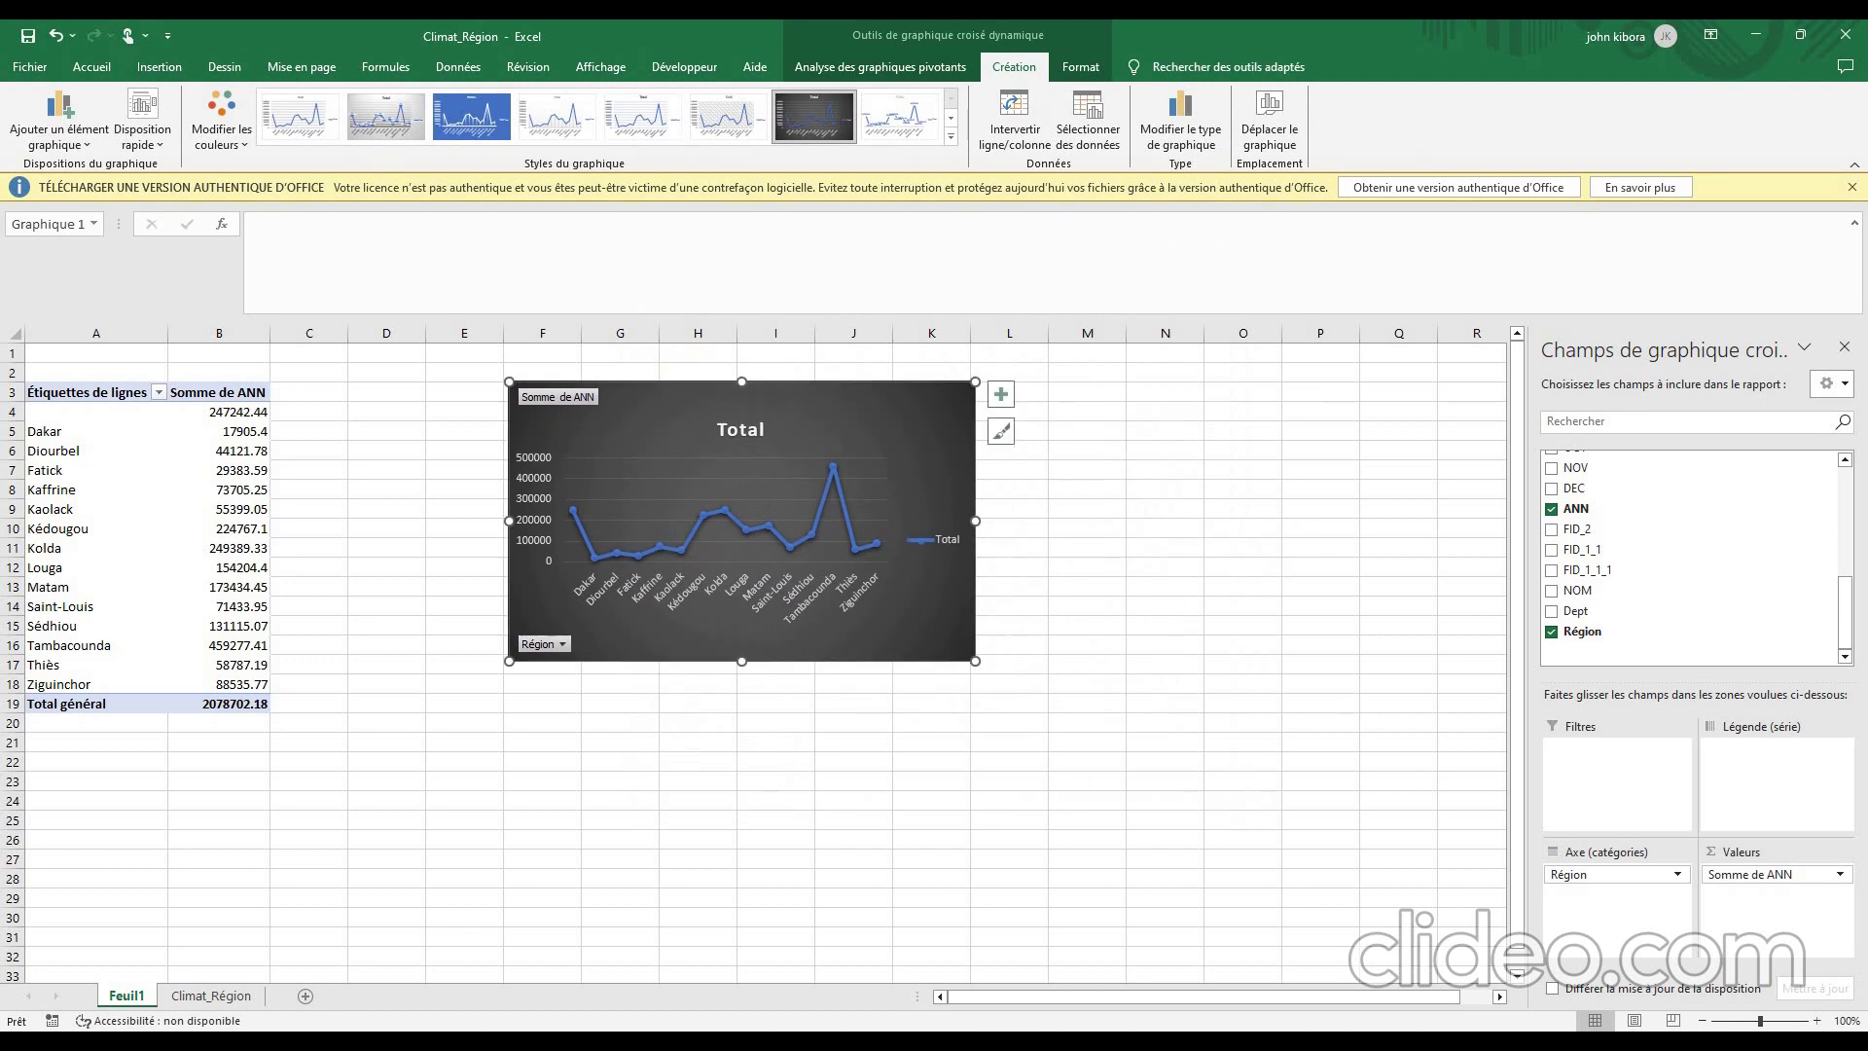
left_click_drag(976, 661, 1247, 841)
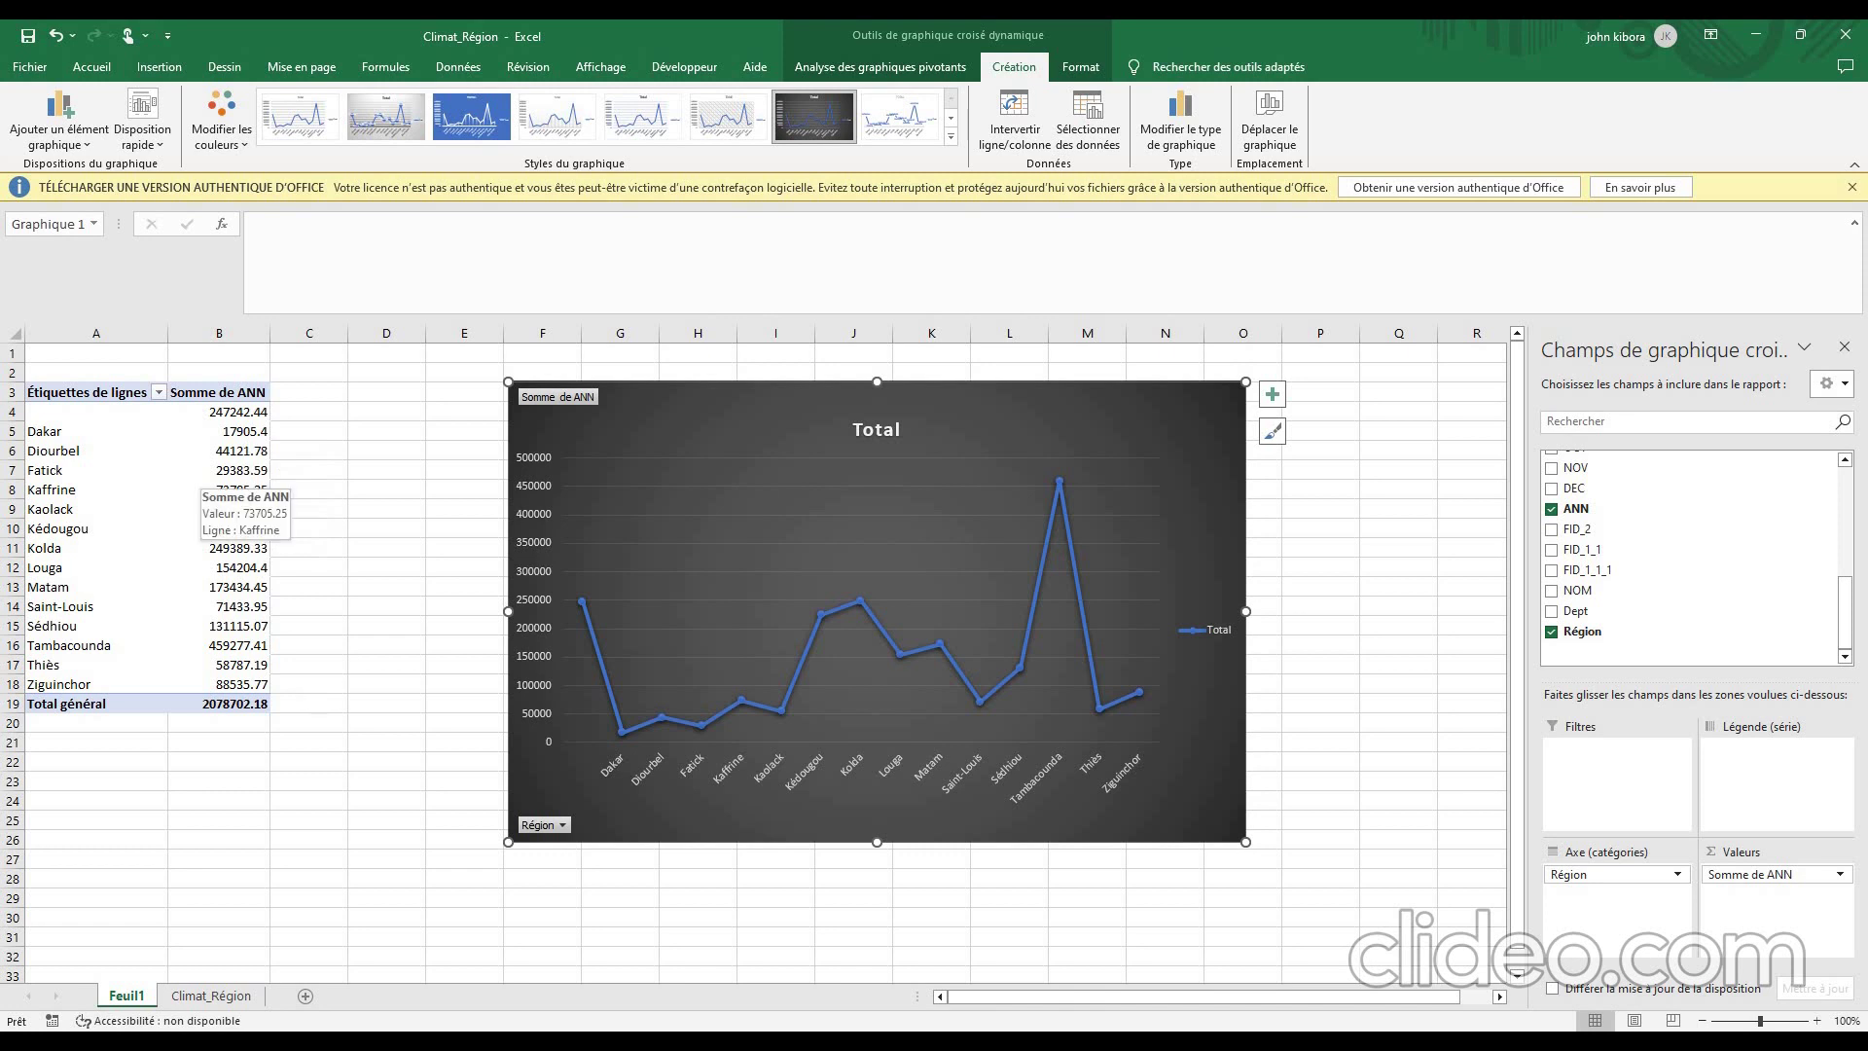
- Change the pivot table's ANN value field to summarise by average (Moyenne)
left_click(219, 392)
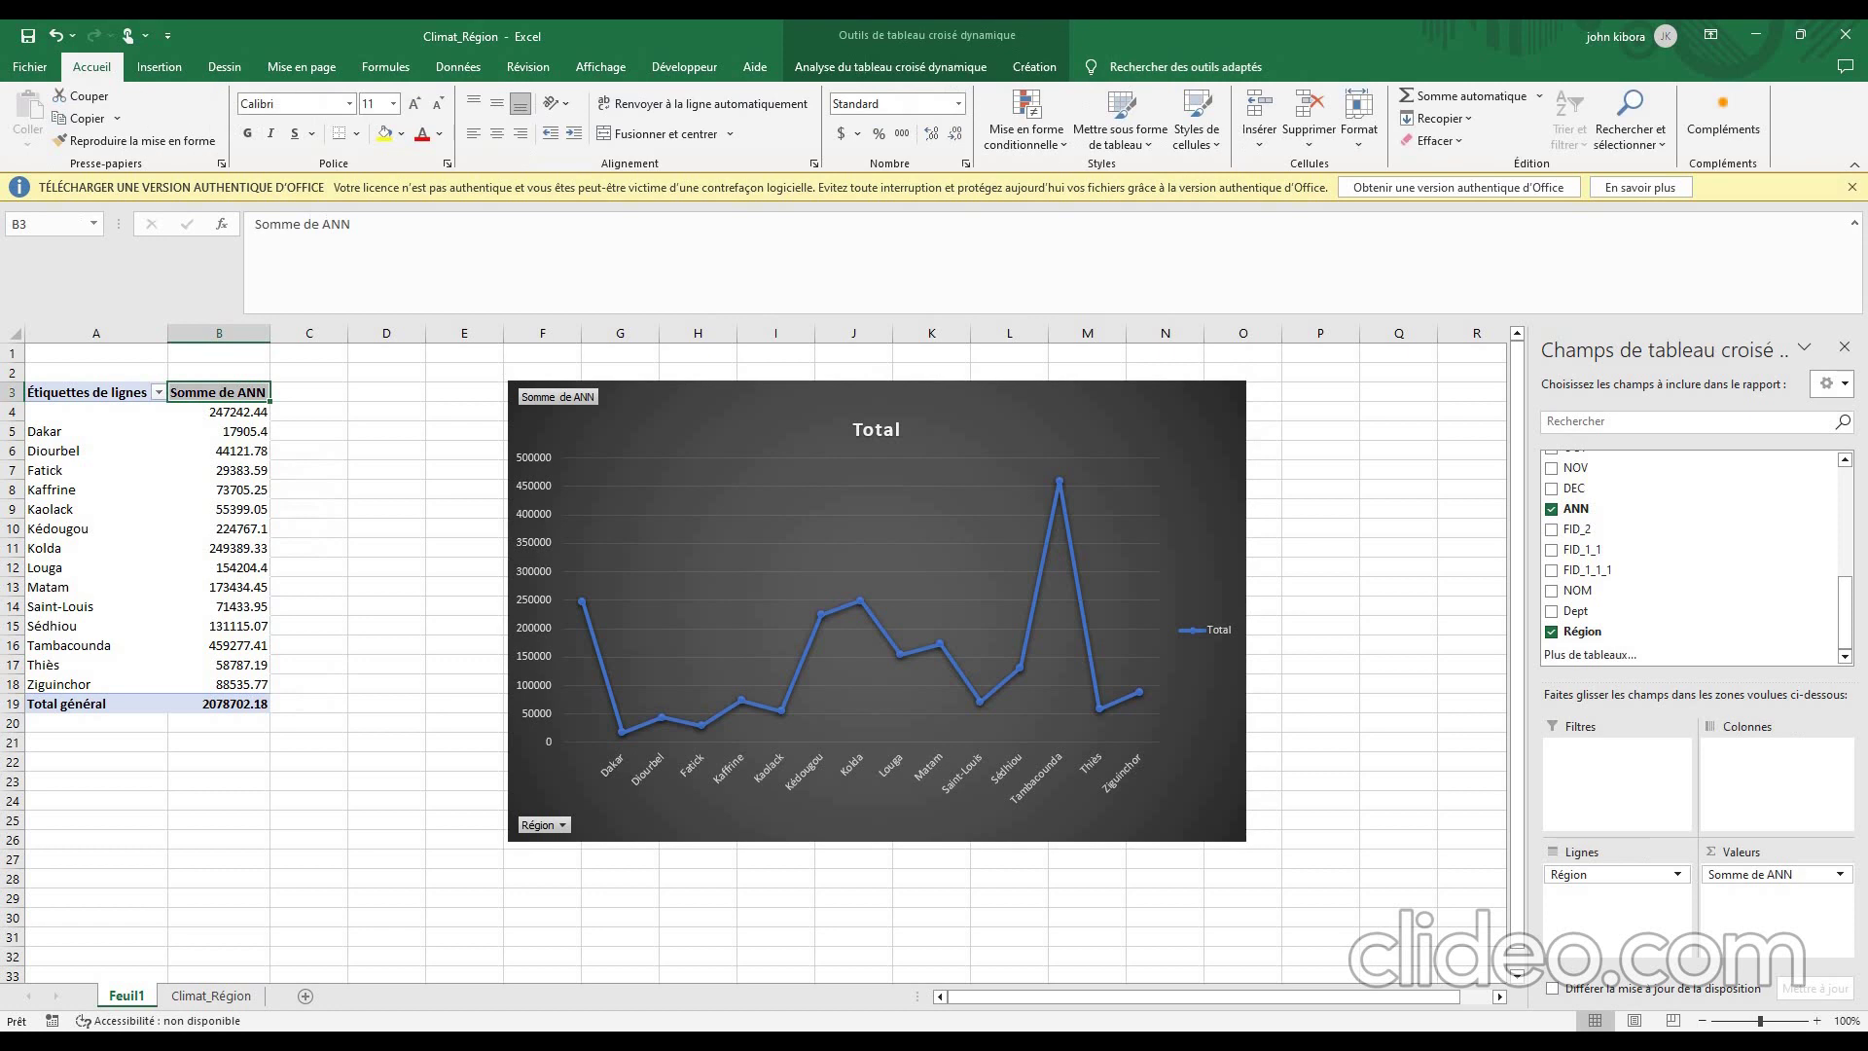
left_click(1840, 873)
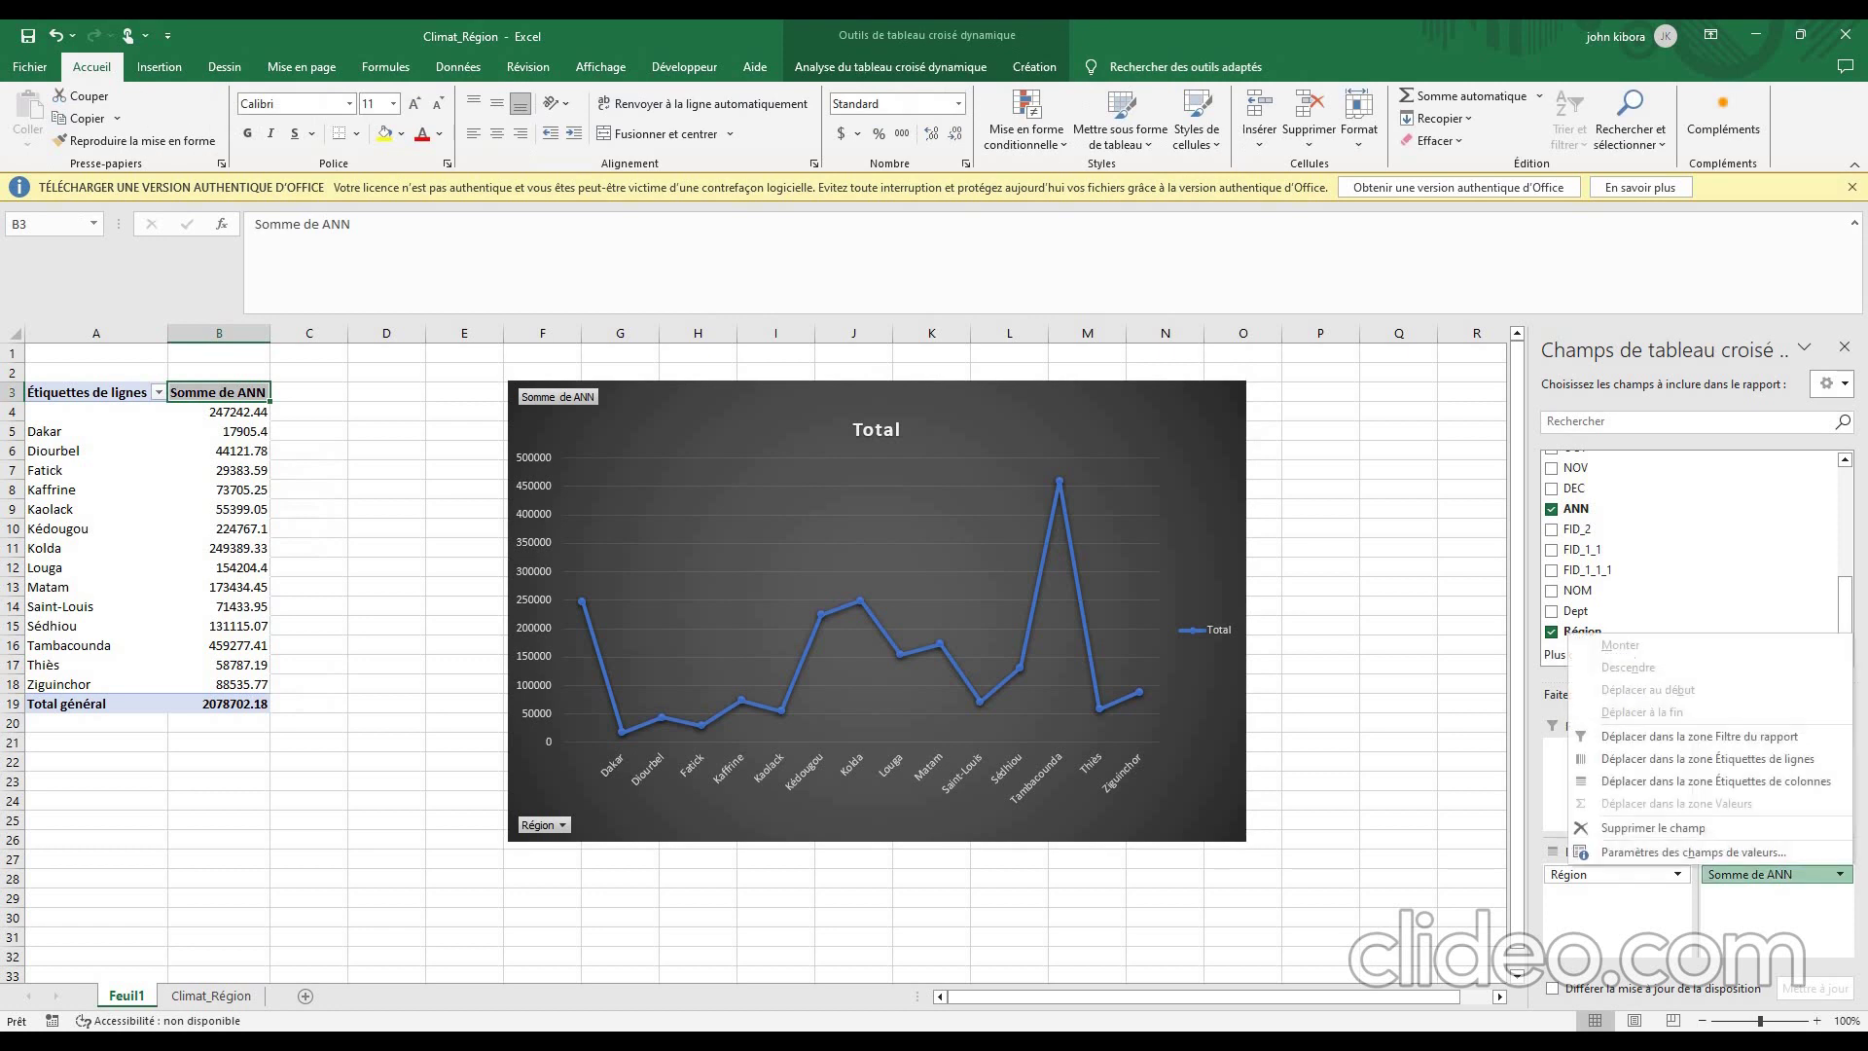
left_click(1693, 852)
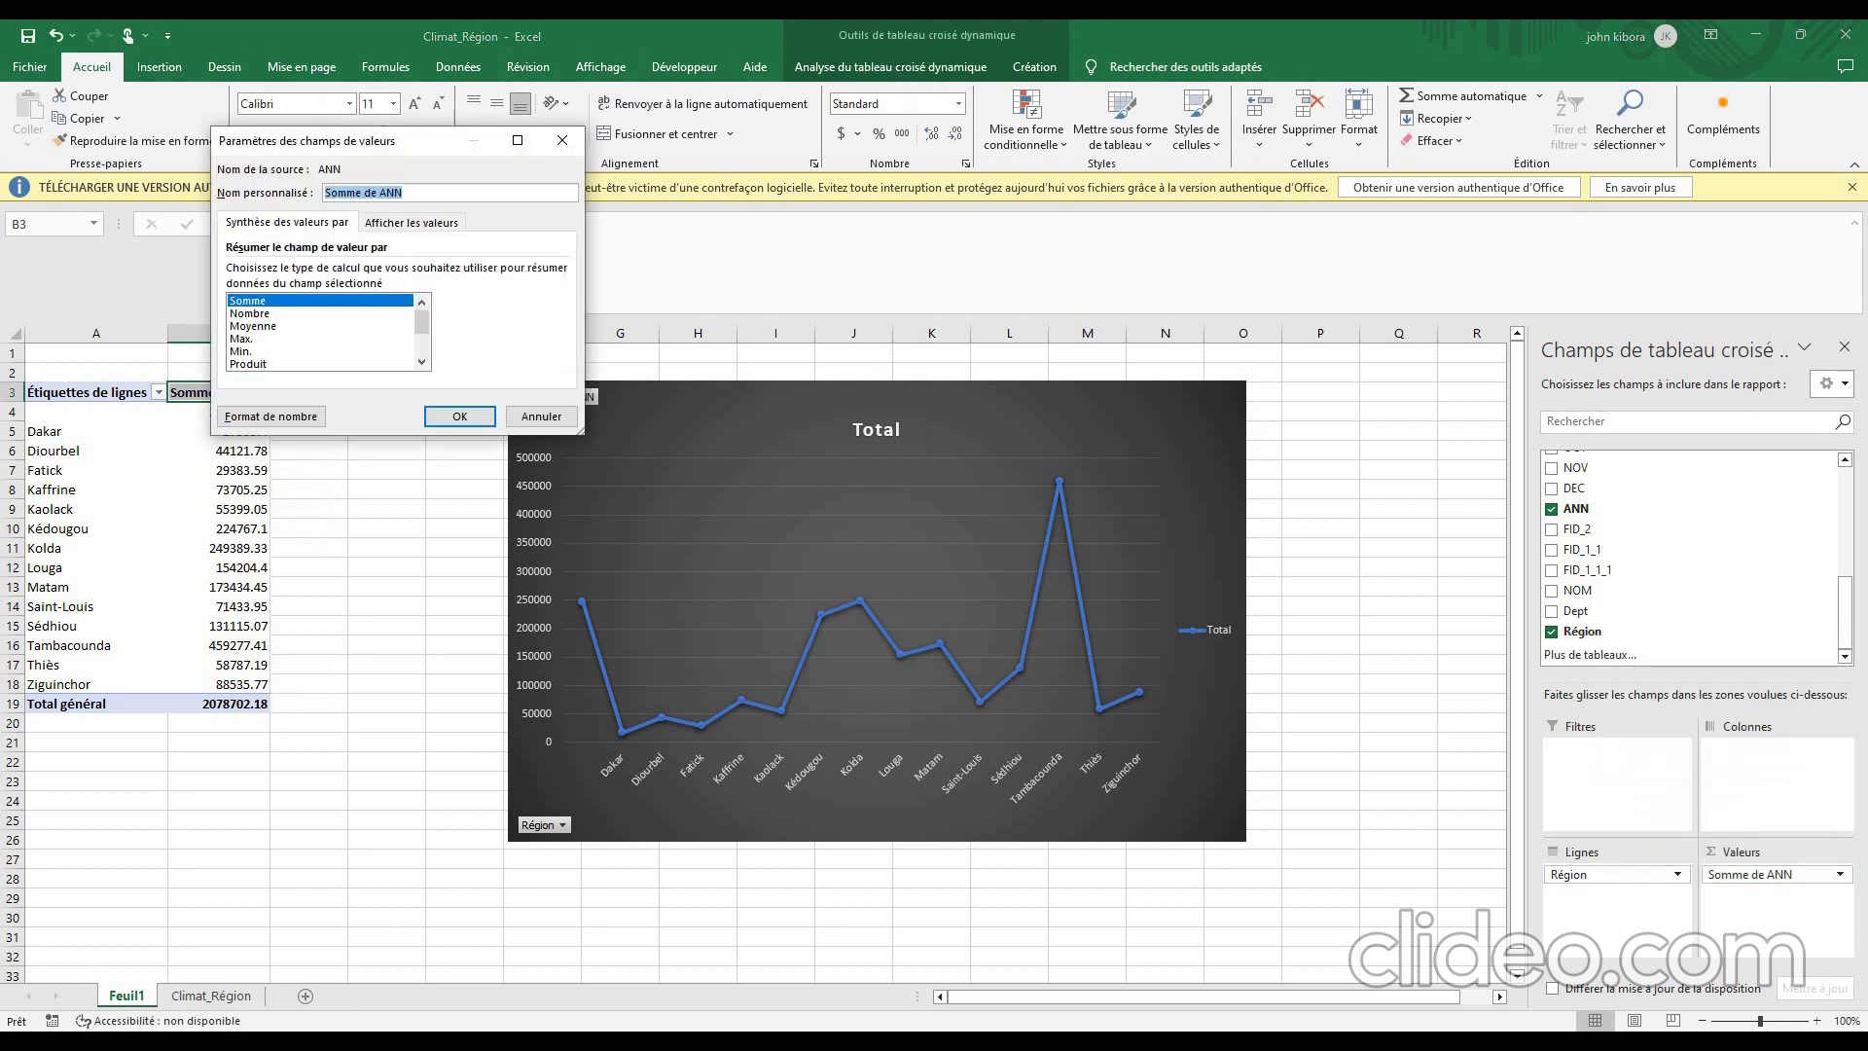
left_click(253, 325)
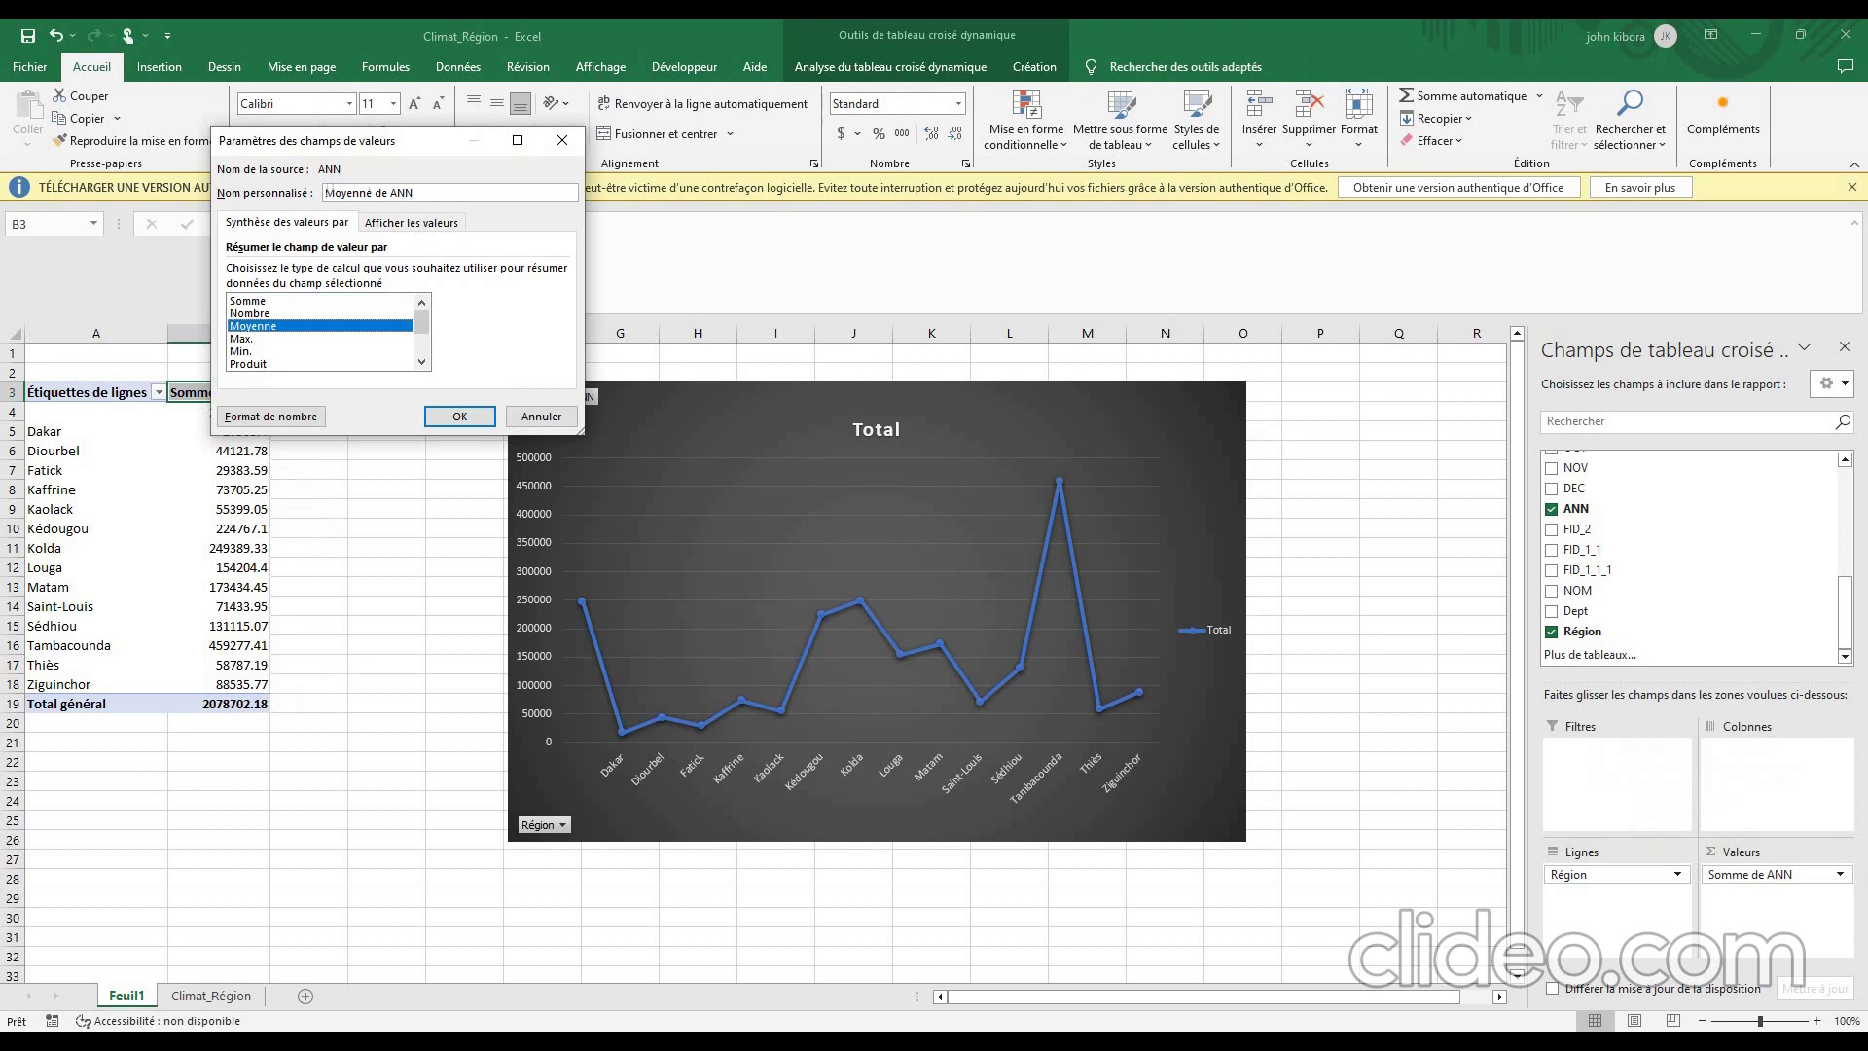
left_click(459, 415)
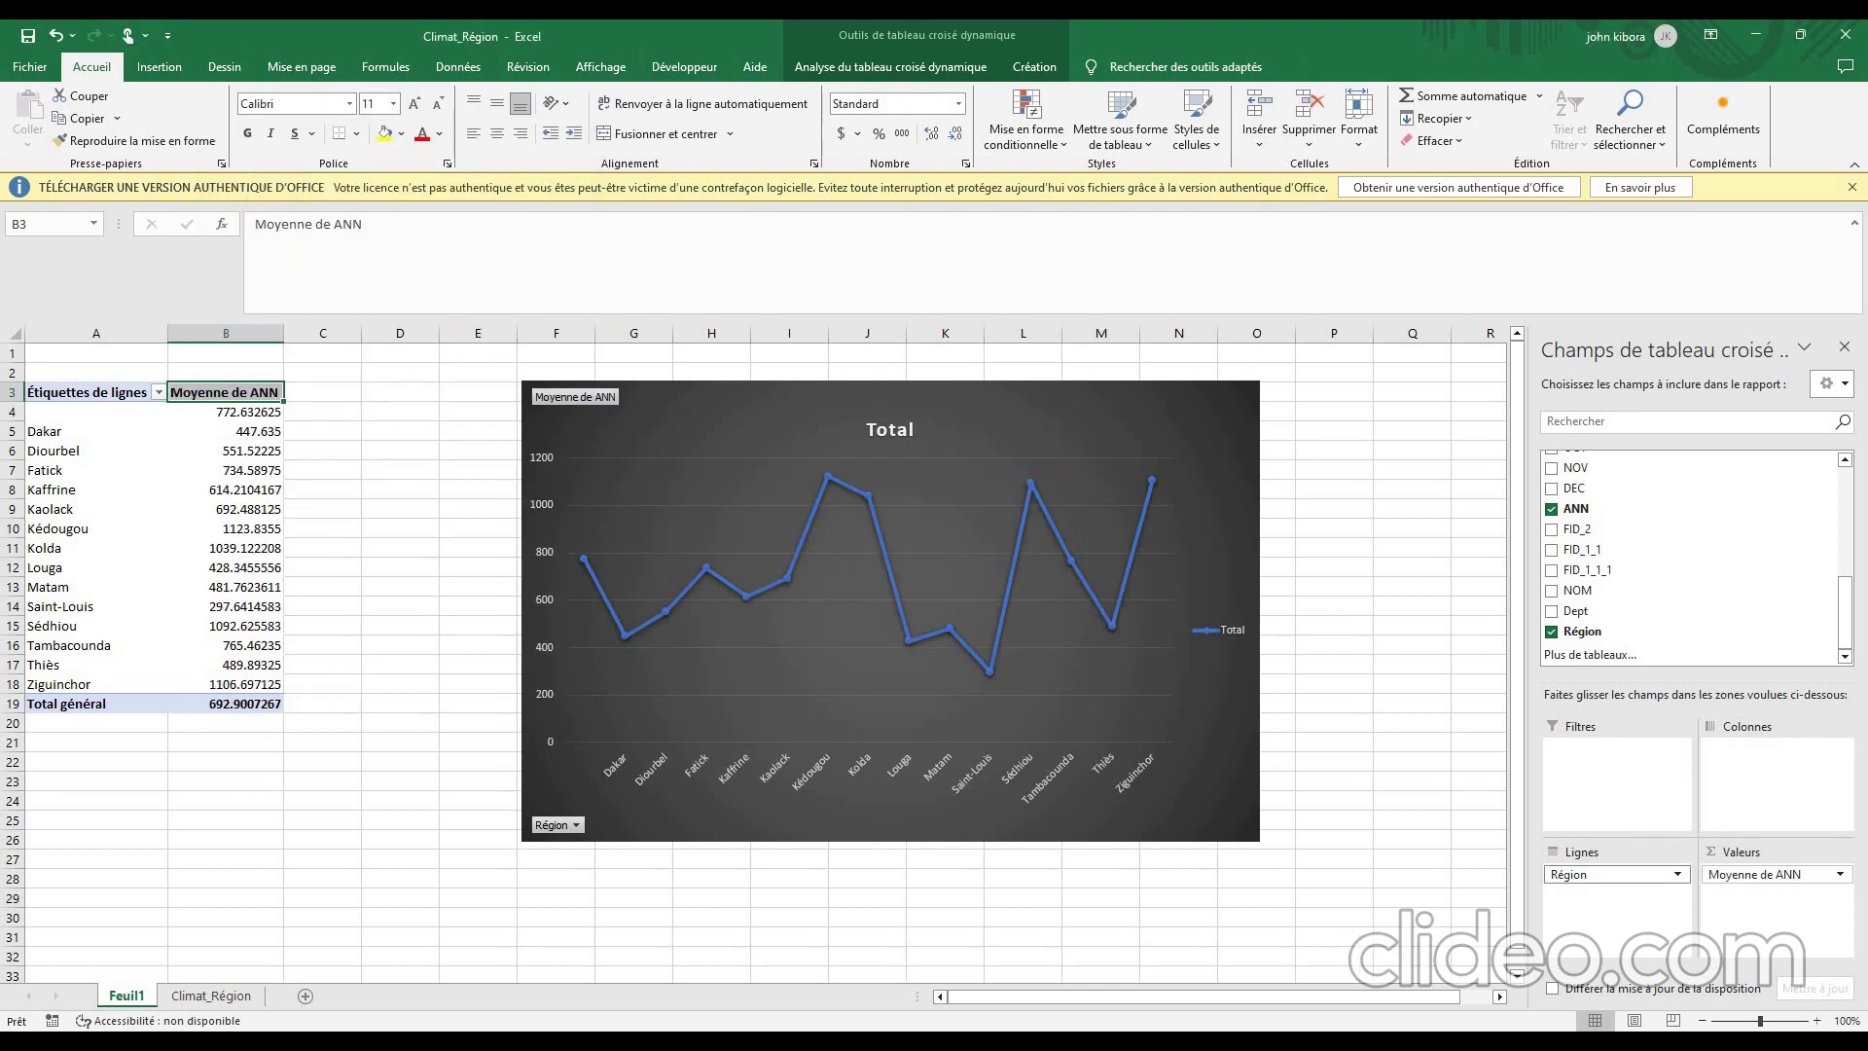
- Try Dept and NOM as the pivot table's row field in place of Région, and restore Région
left_click_drag(1615, 874, 1654, 611)
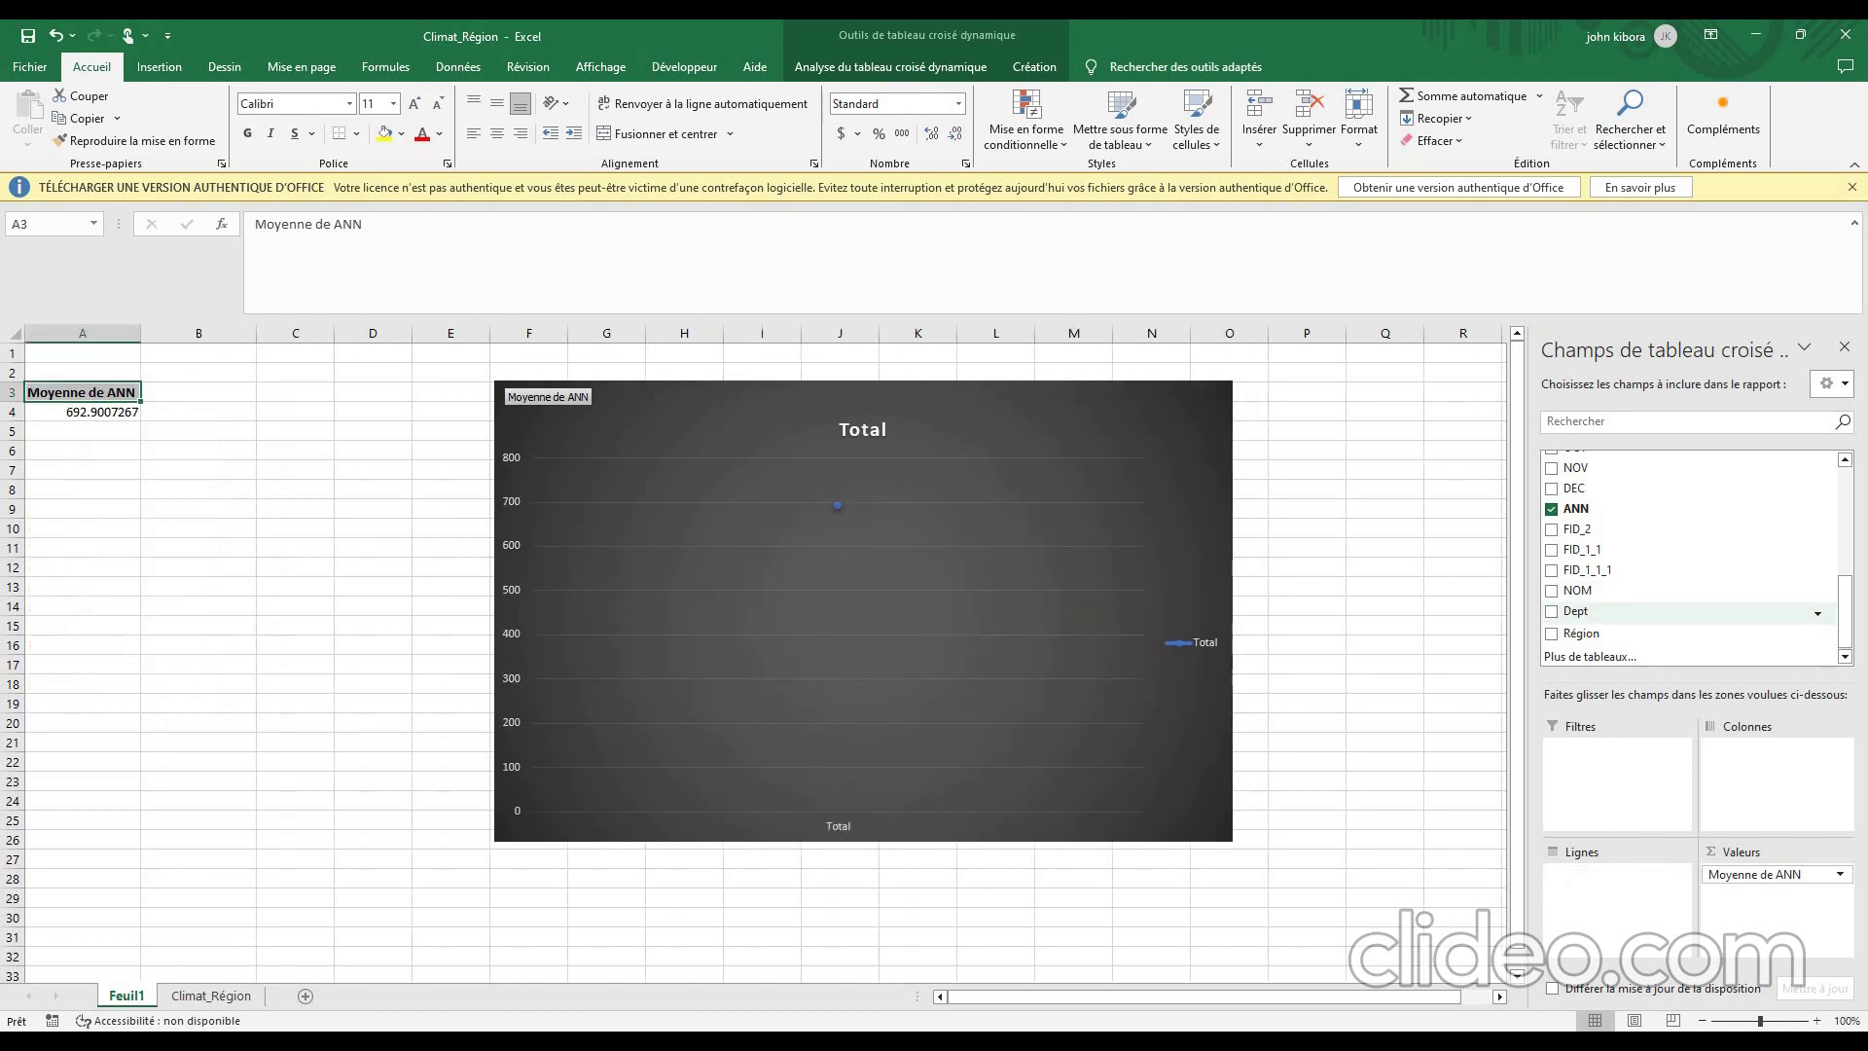
left_click(1552, 611)
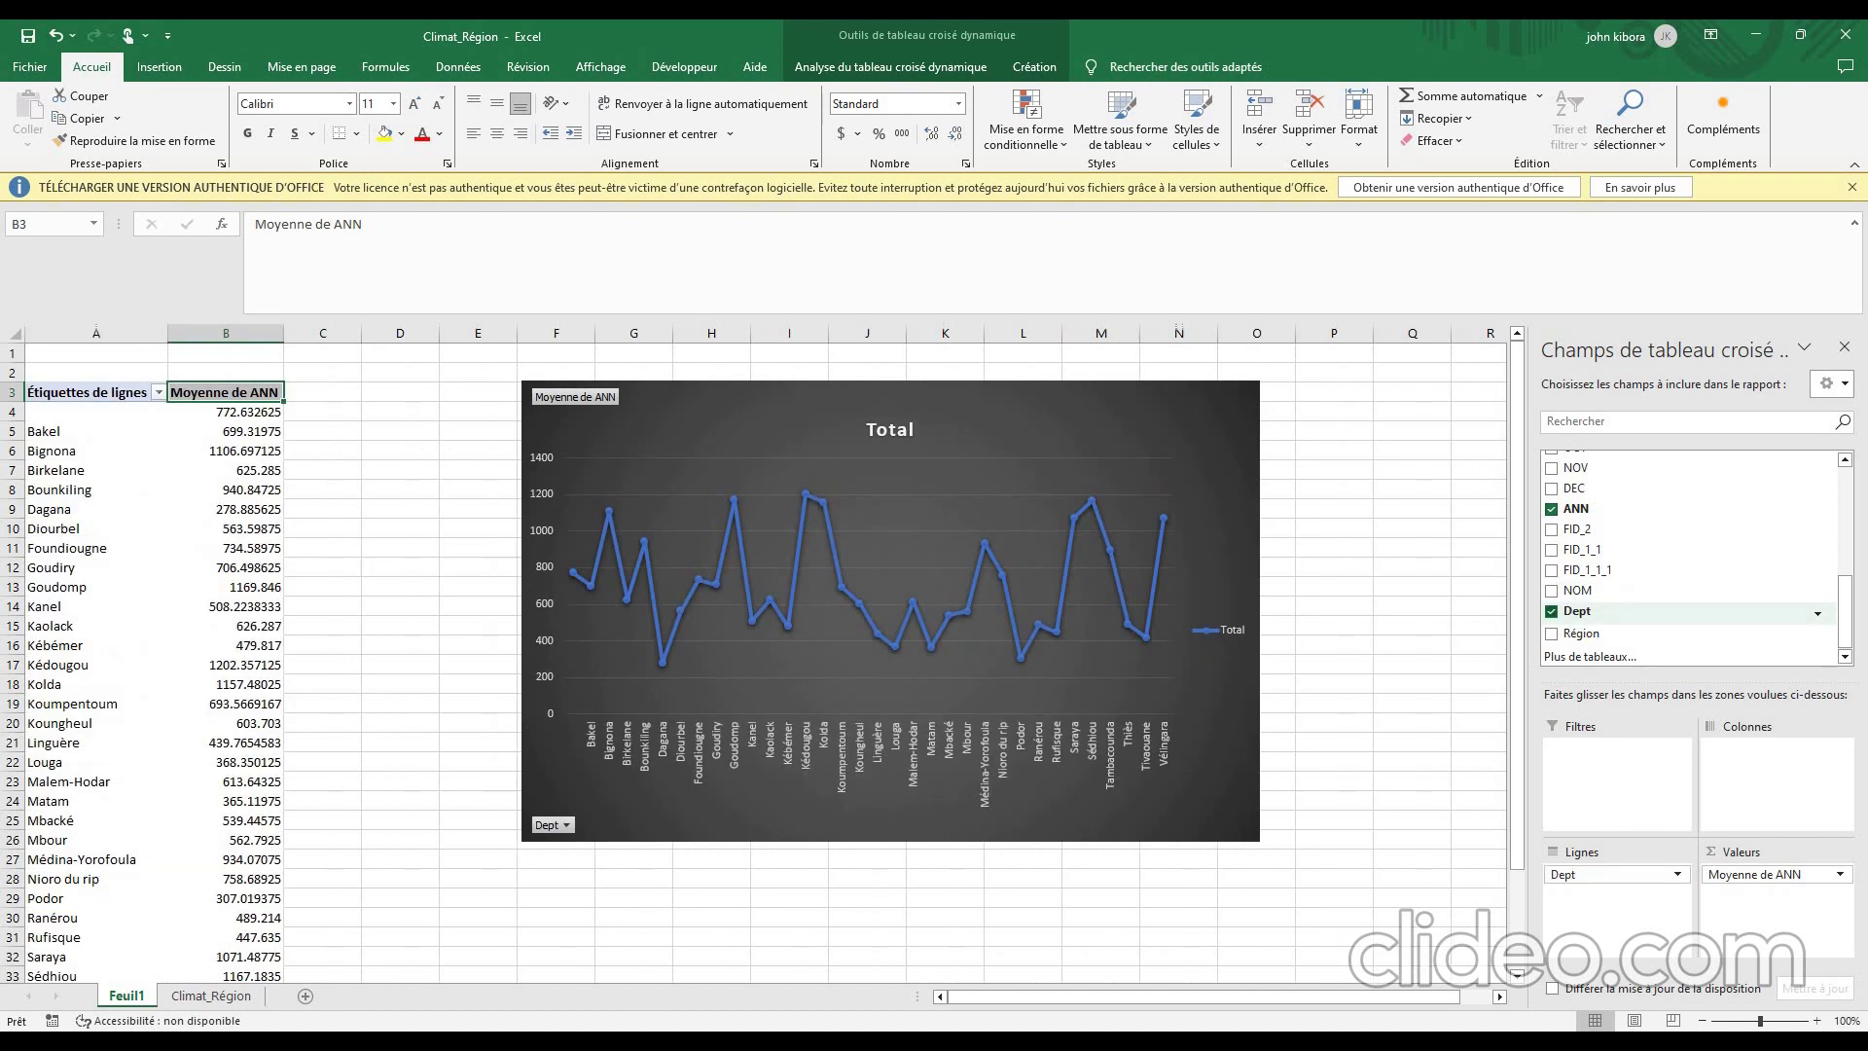
left_click(1552, 611)
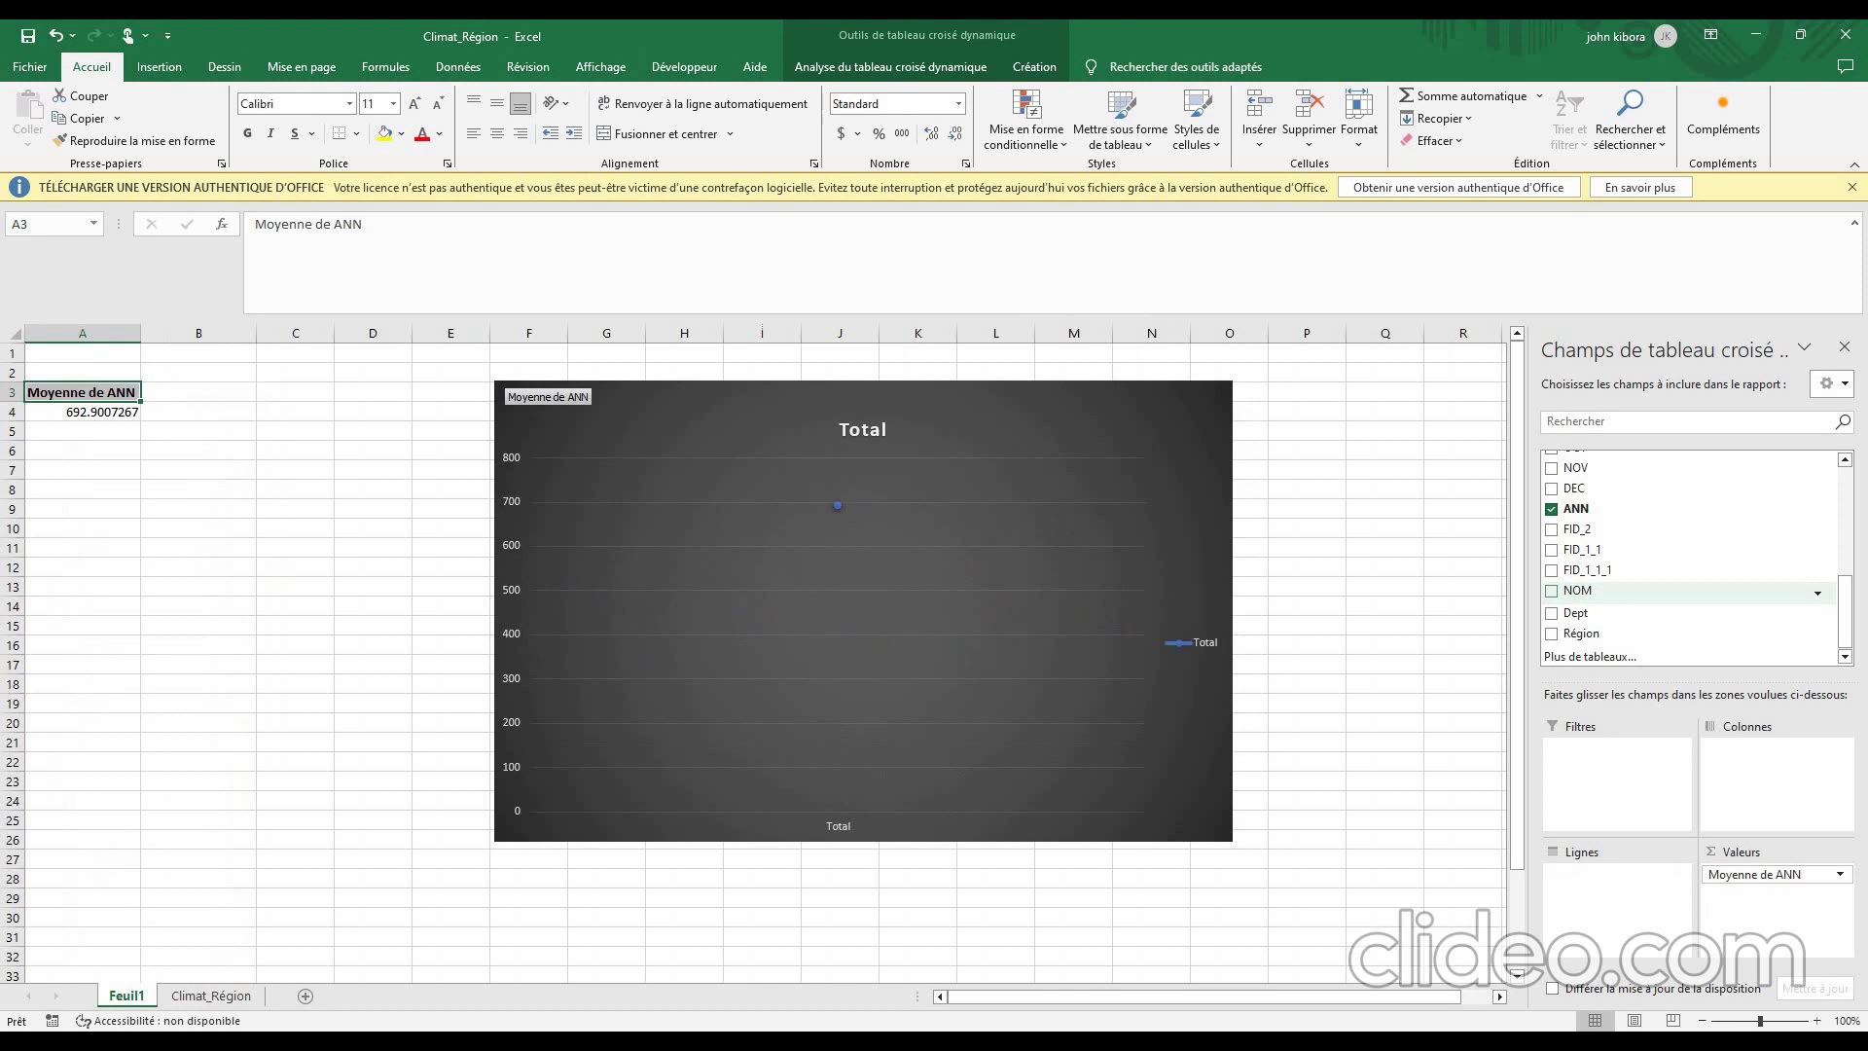
left_click(1552, 591)
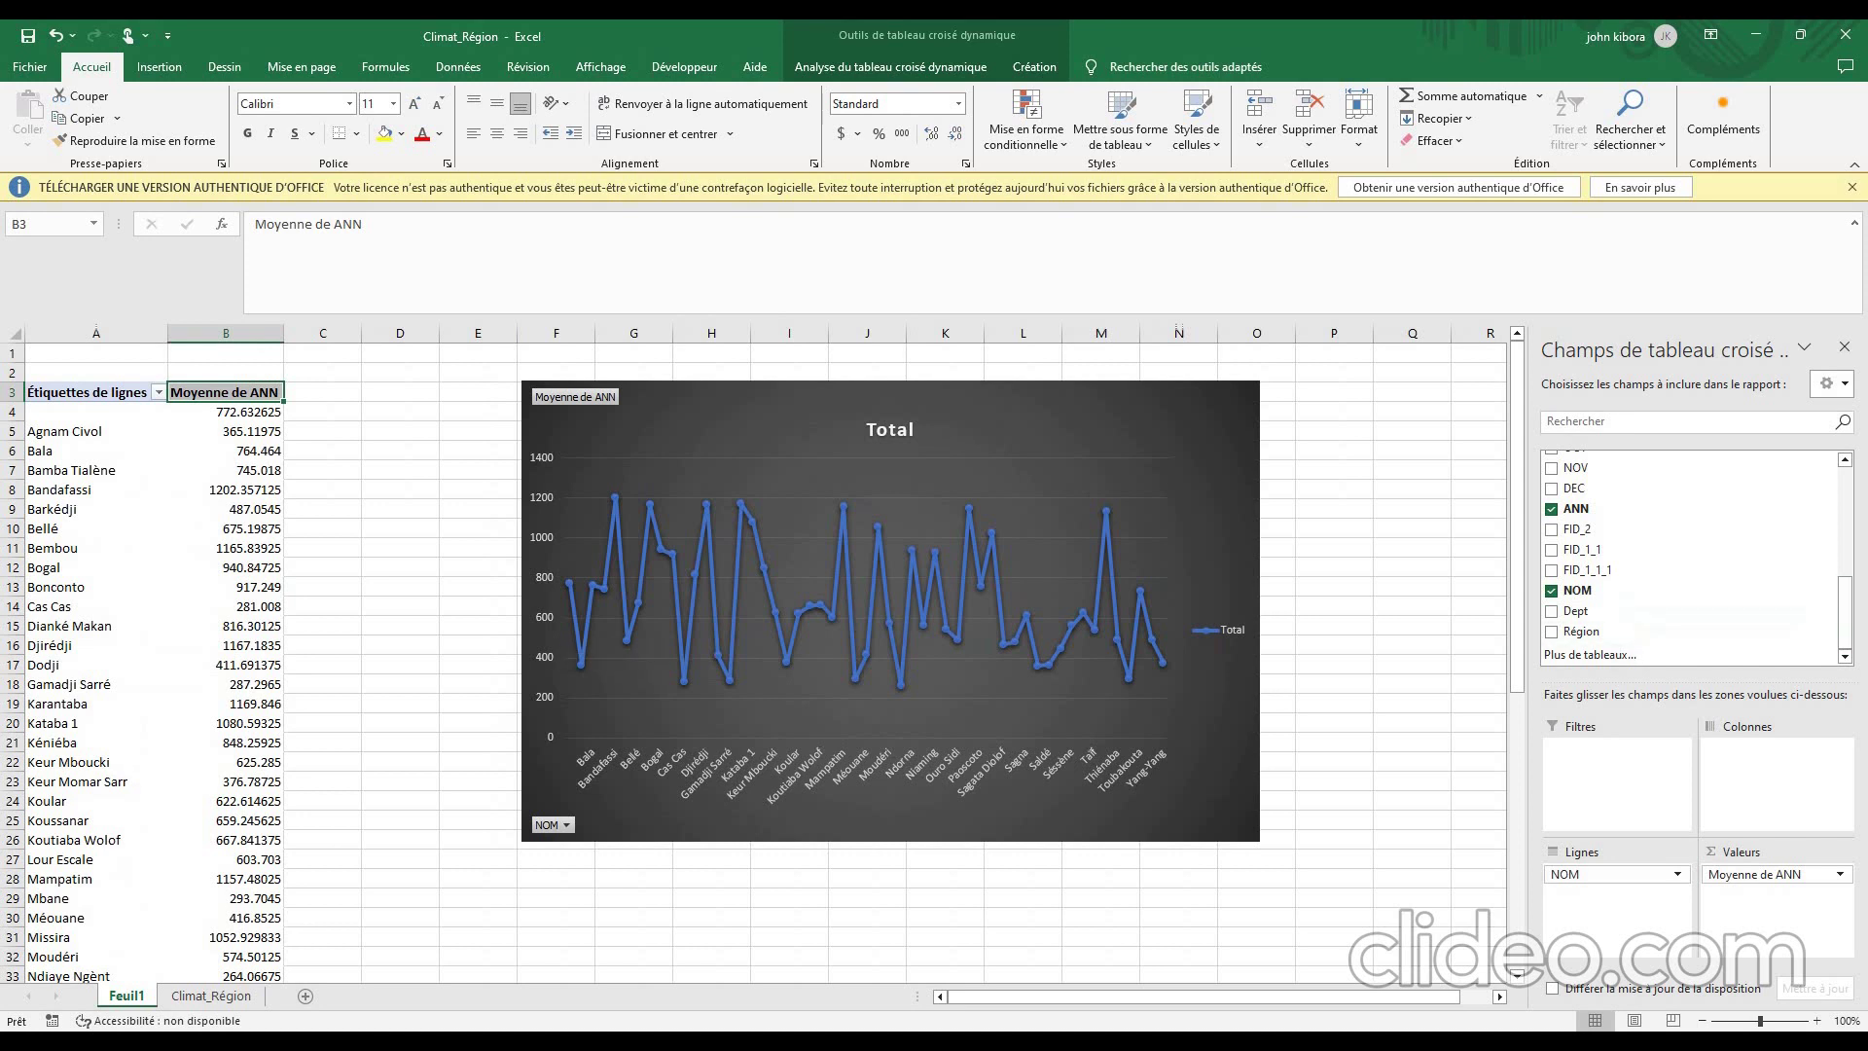
left_click(1552, 634)
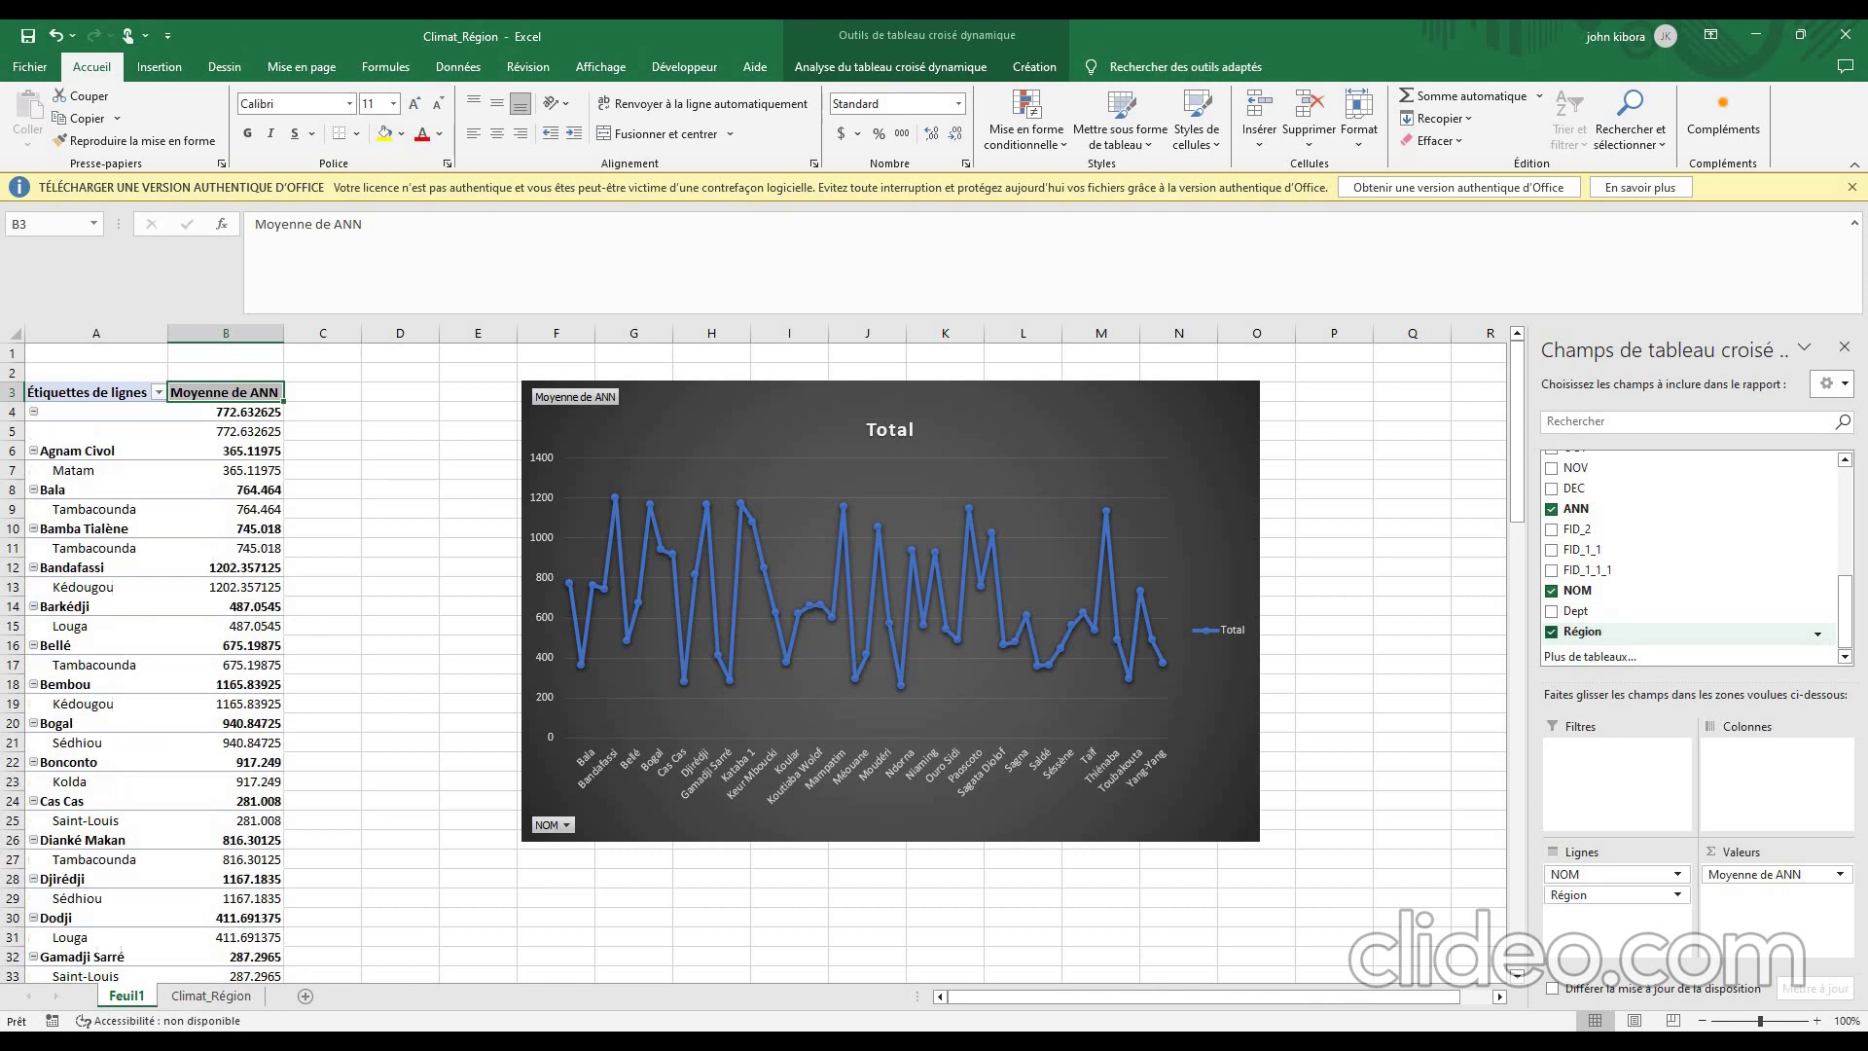
left_click(1577, 591)
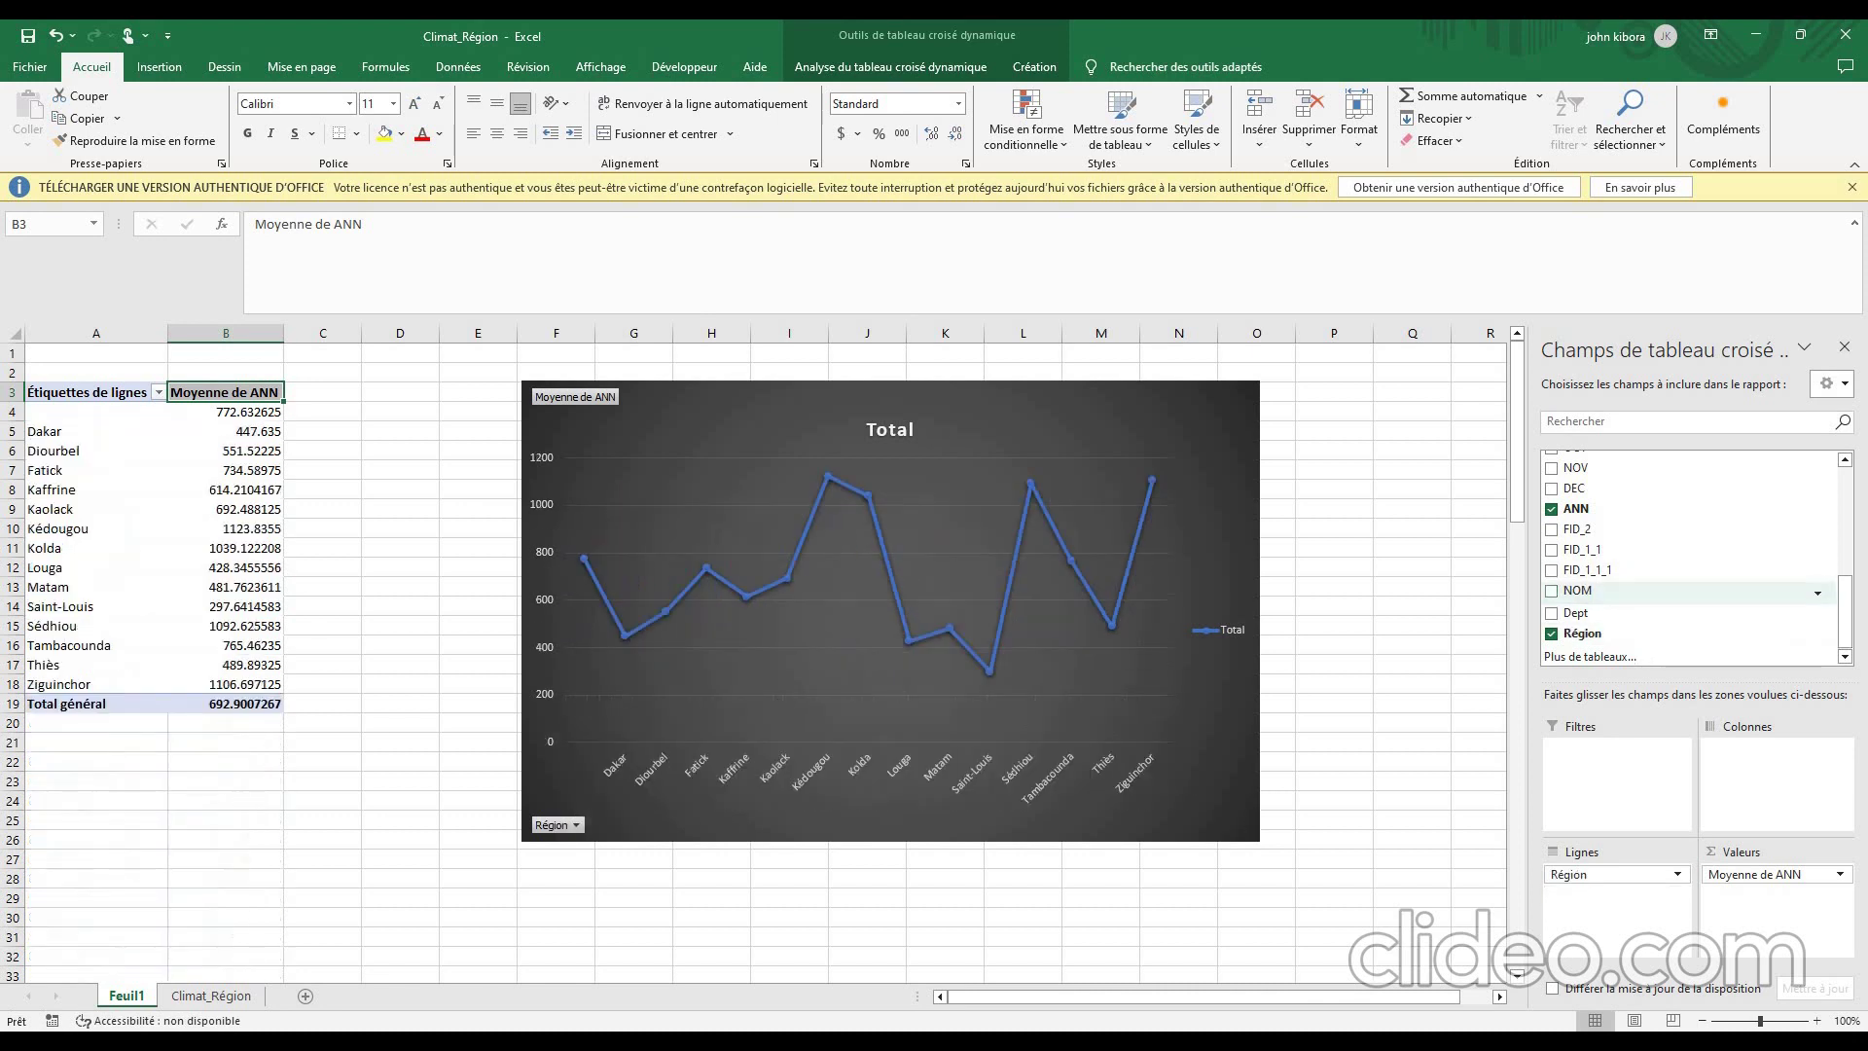
- Add YEAR to the pivot table's rows beneath Région
left_click_drag(1844, 613, 1843, 577)
scroll(1688, 522, "up", 4)
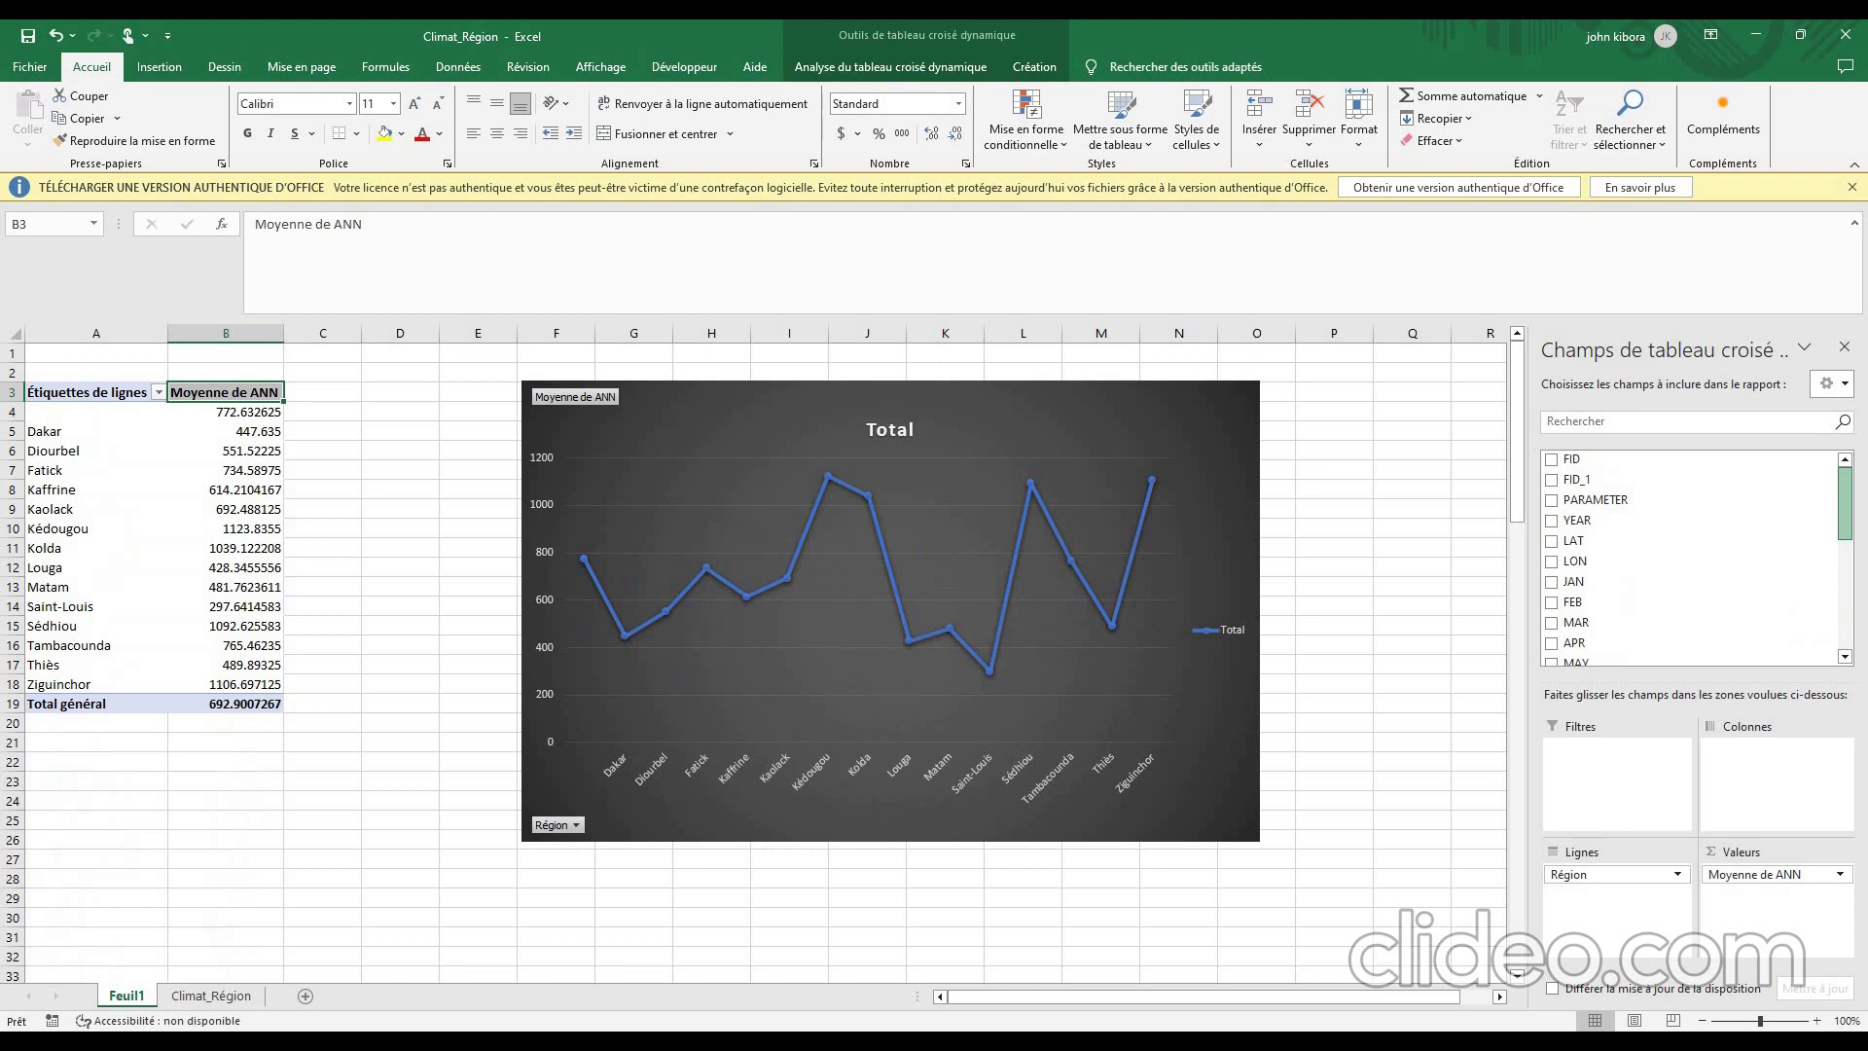
left_click(1688, 521)
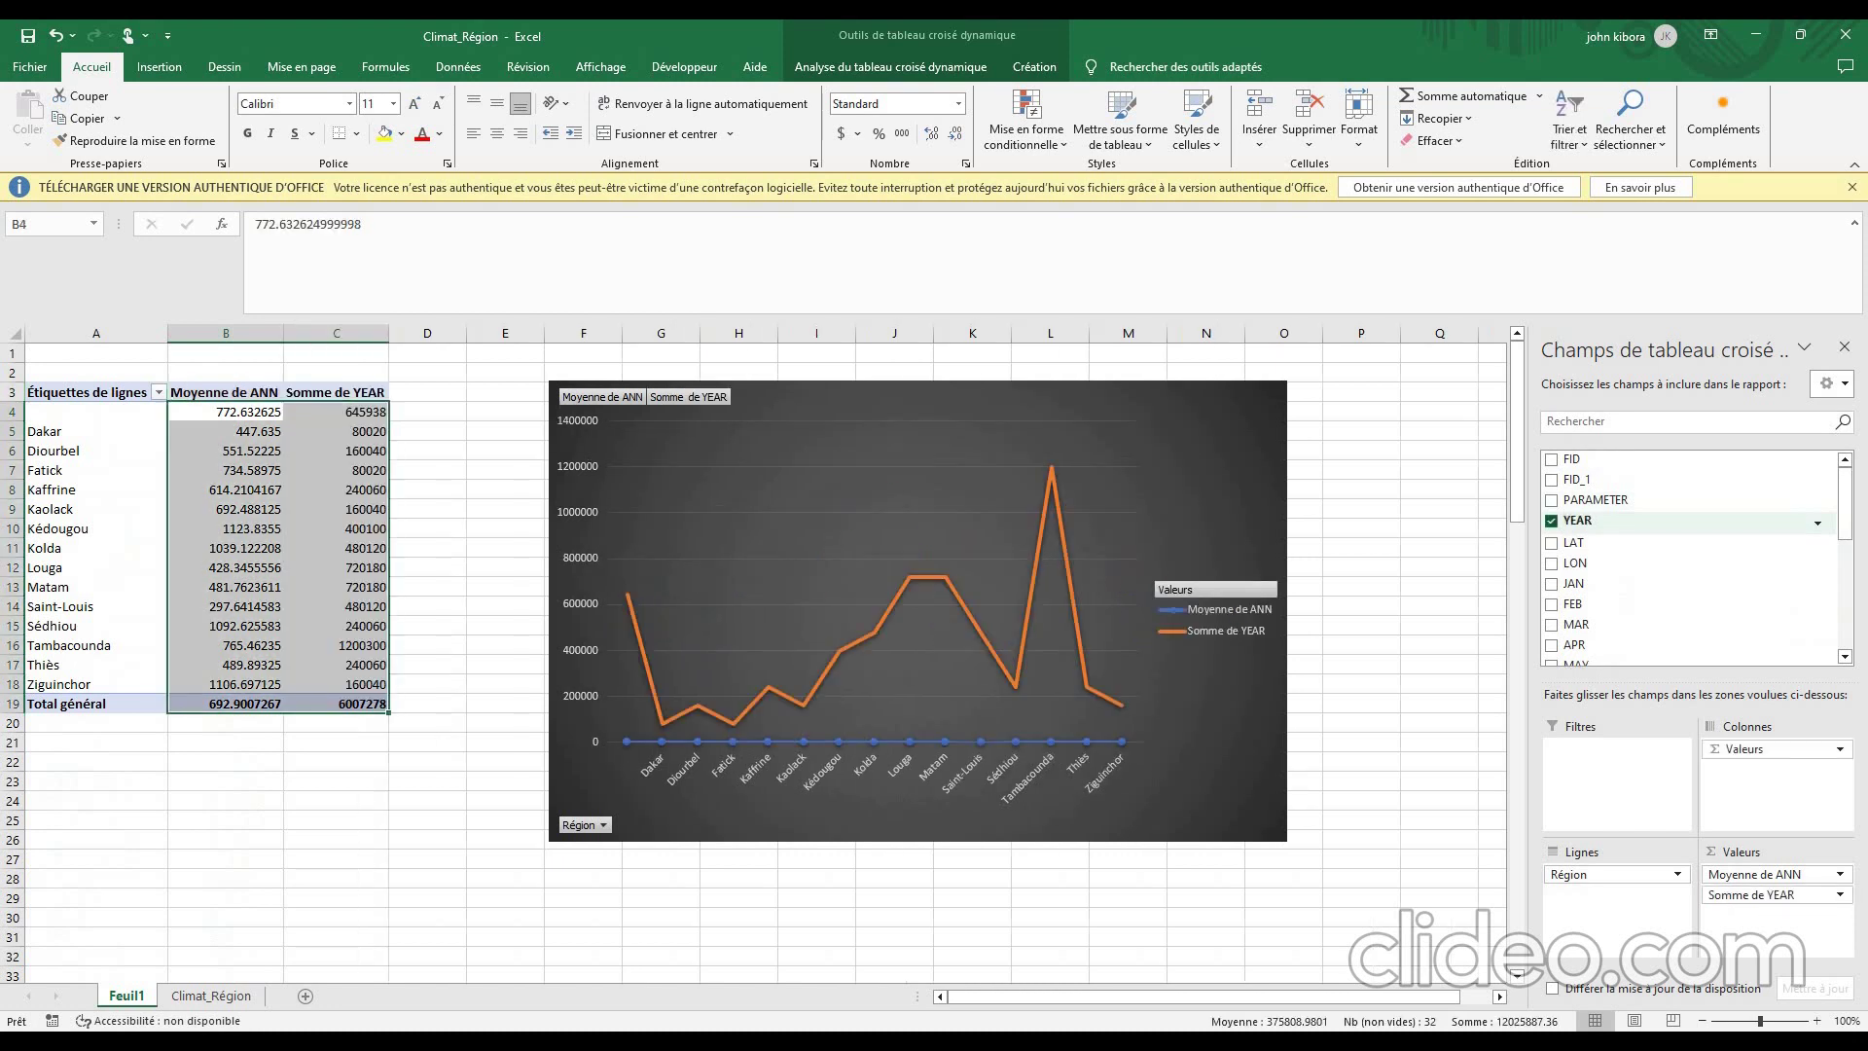
left_click(1551, 521)
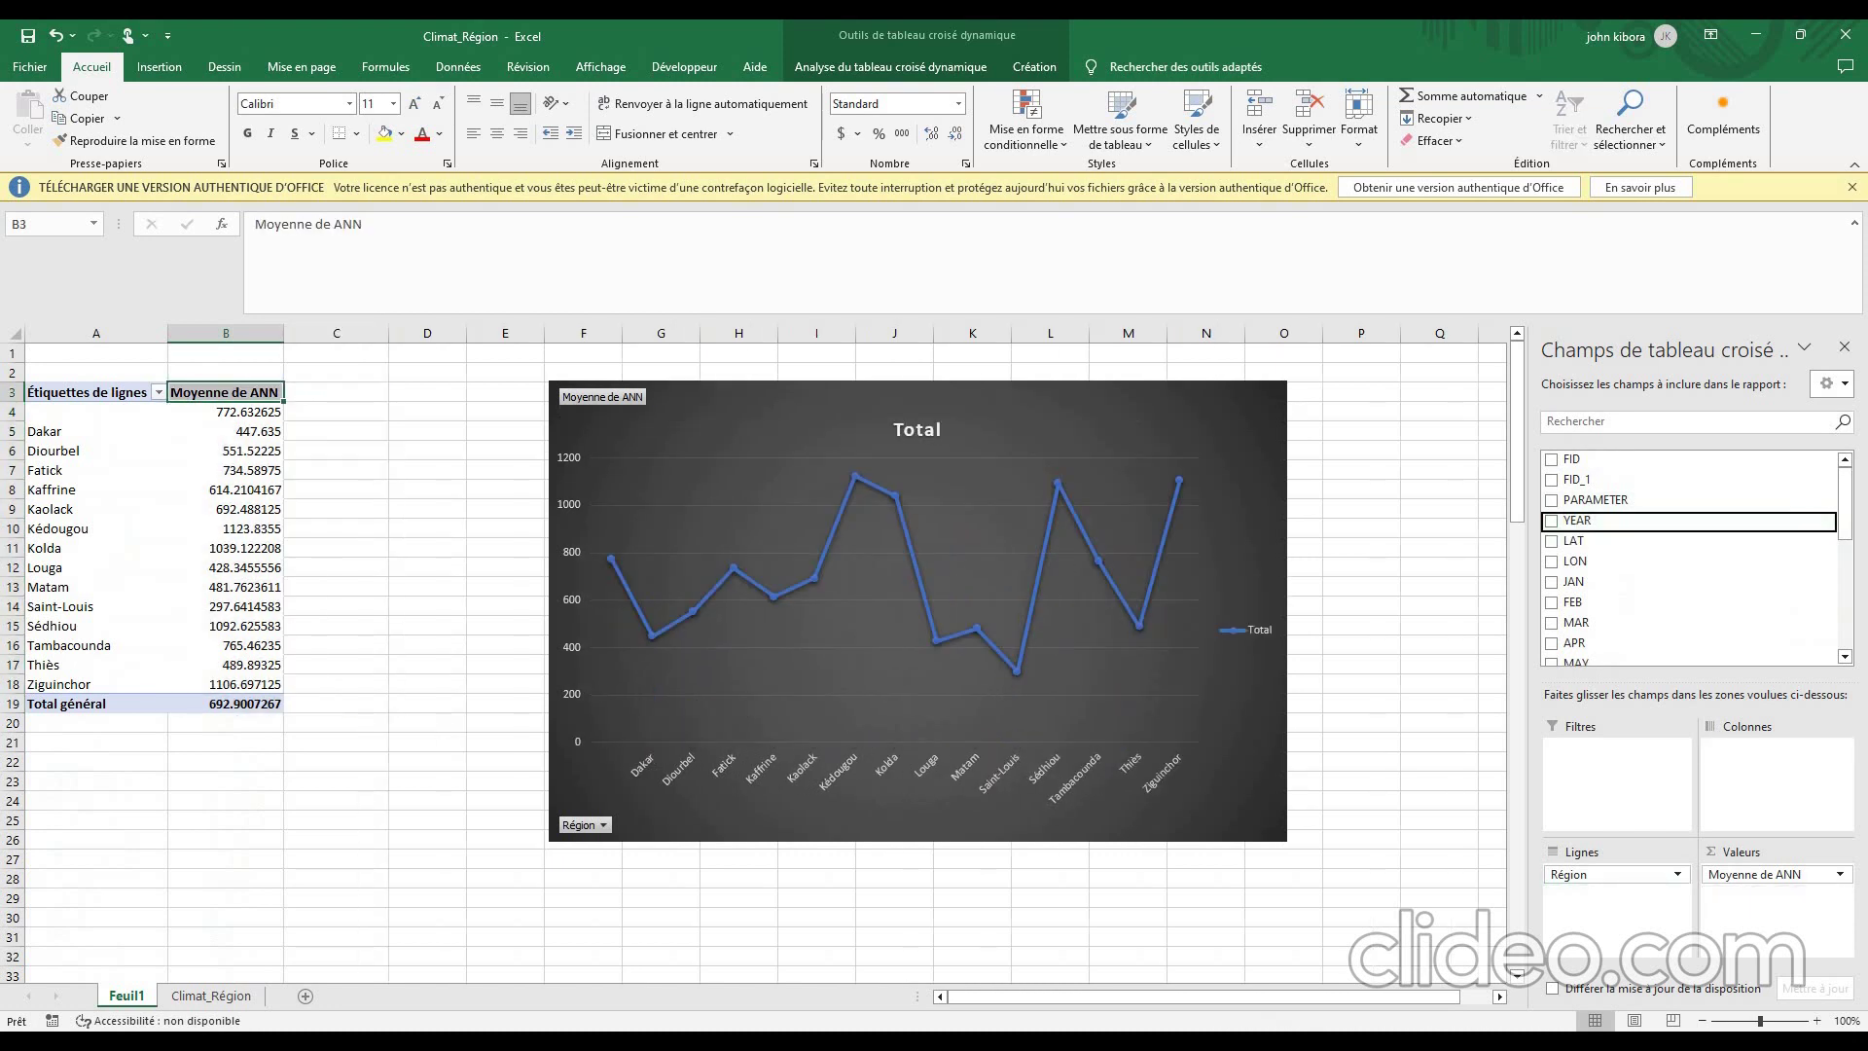
left_click_drag(1576, 521, 1615, 894)
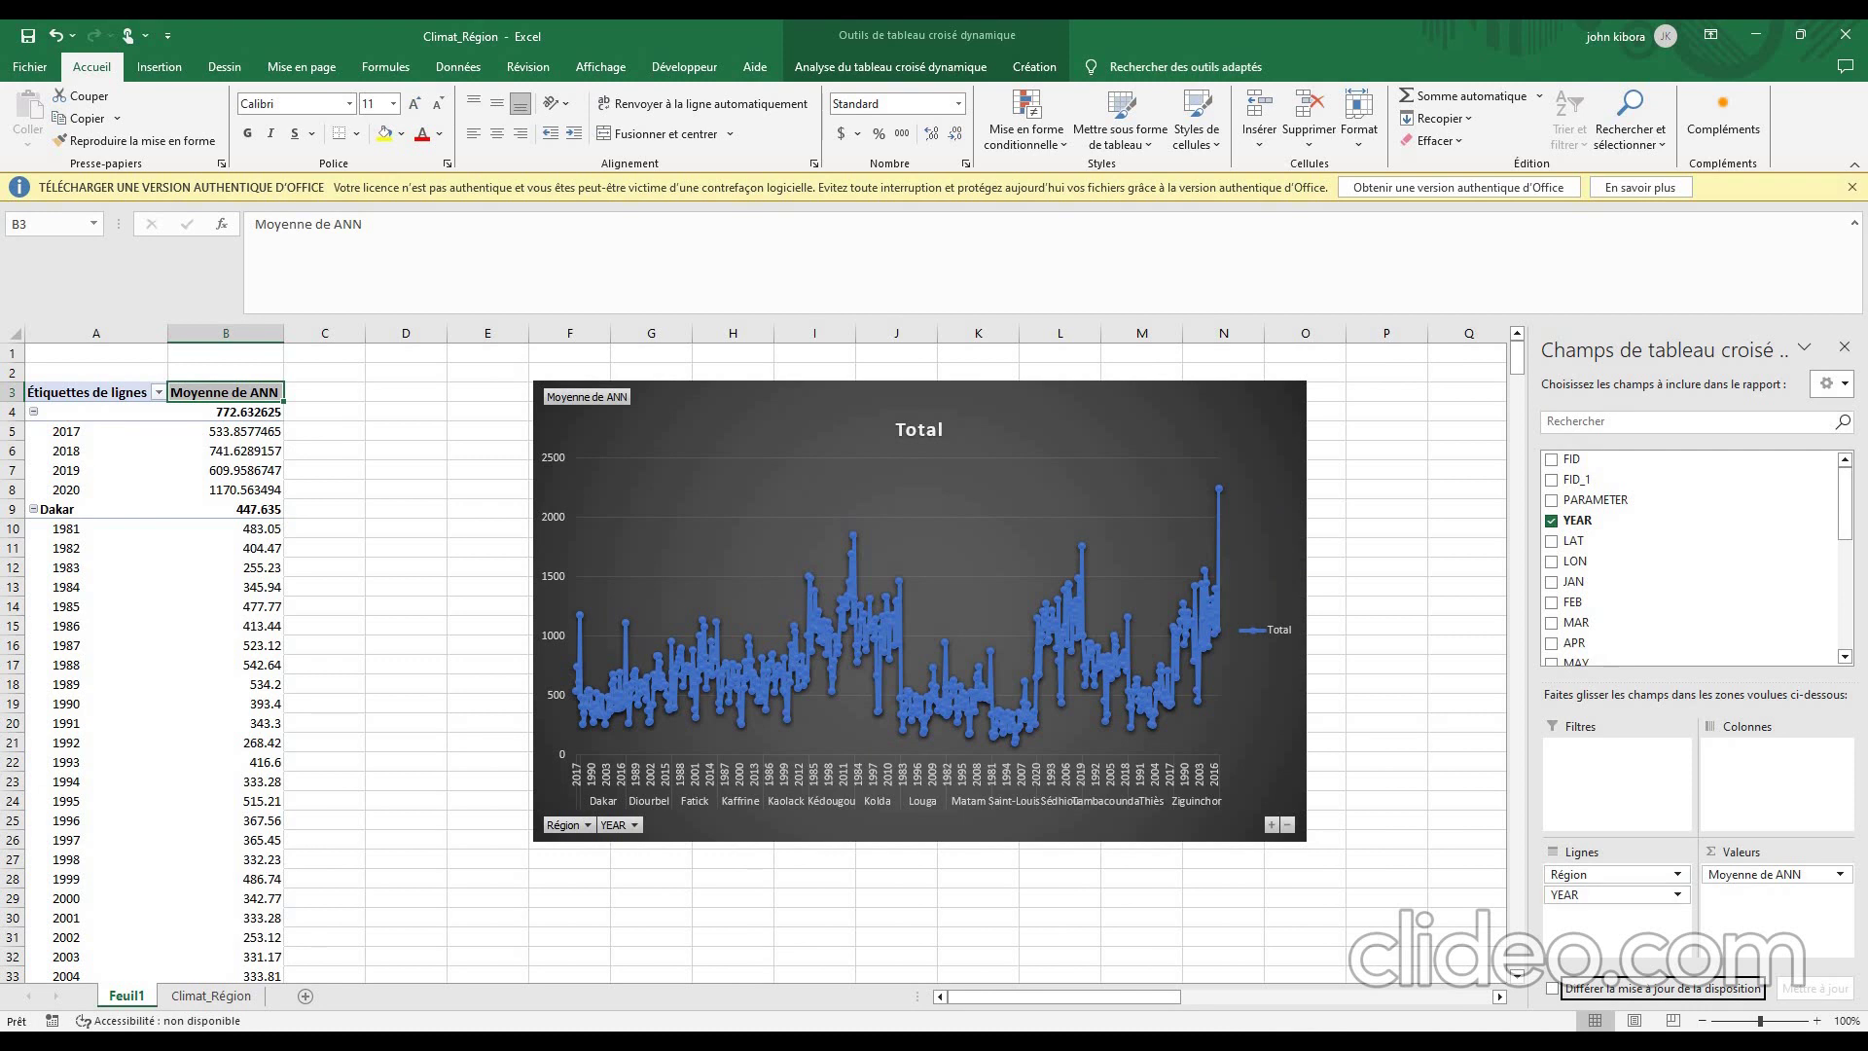
- Enlarge the pivot chart across columns D to O, and remove Région from its axis to leave only YEAR
left_click(730, 418)
left_click_drag(730, 419, 525, 385)
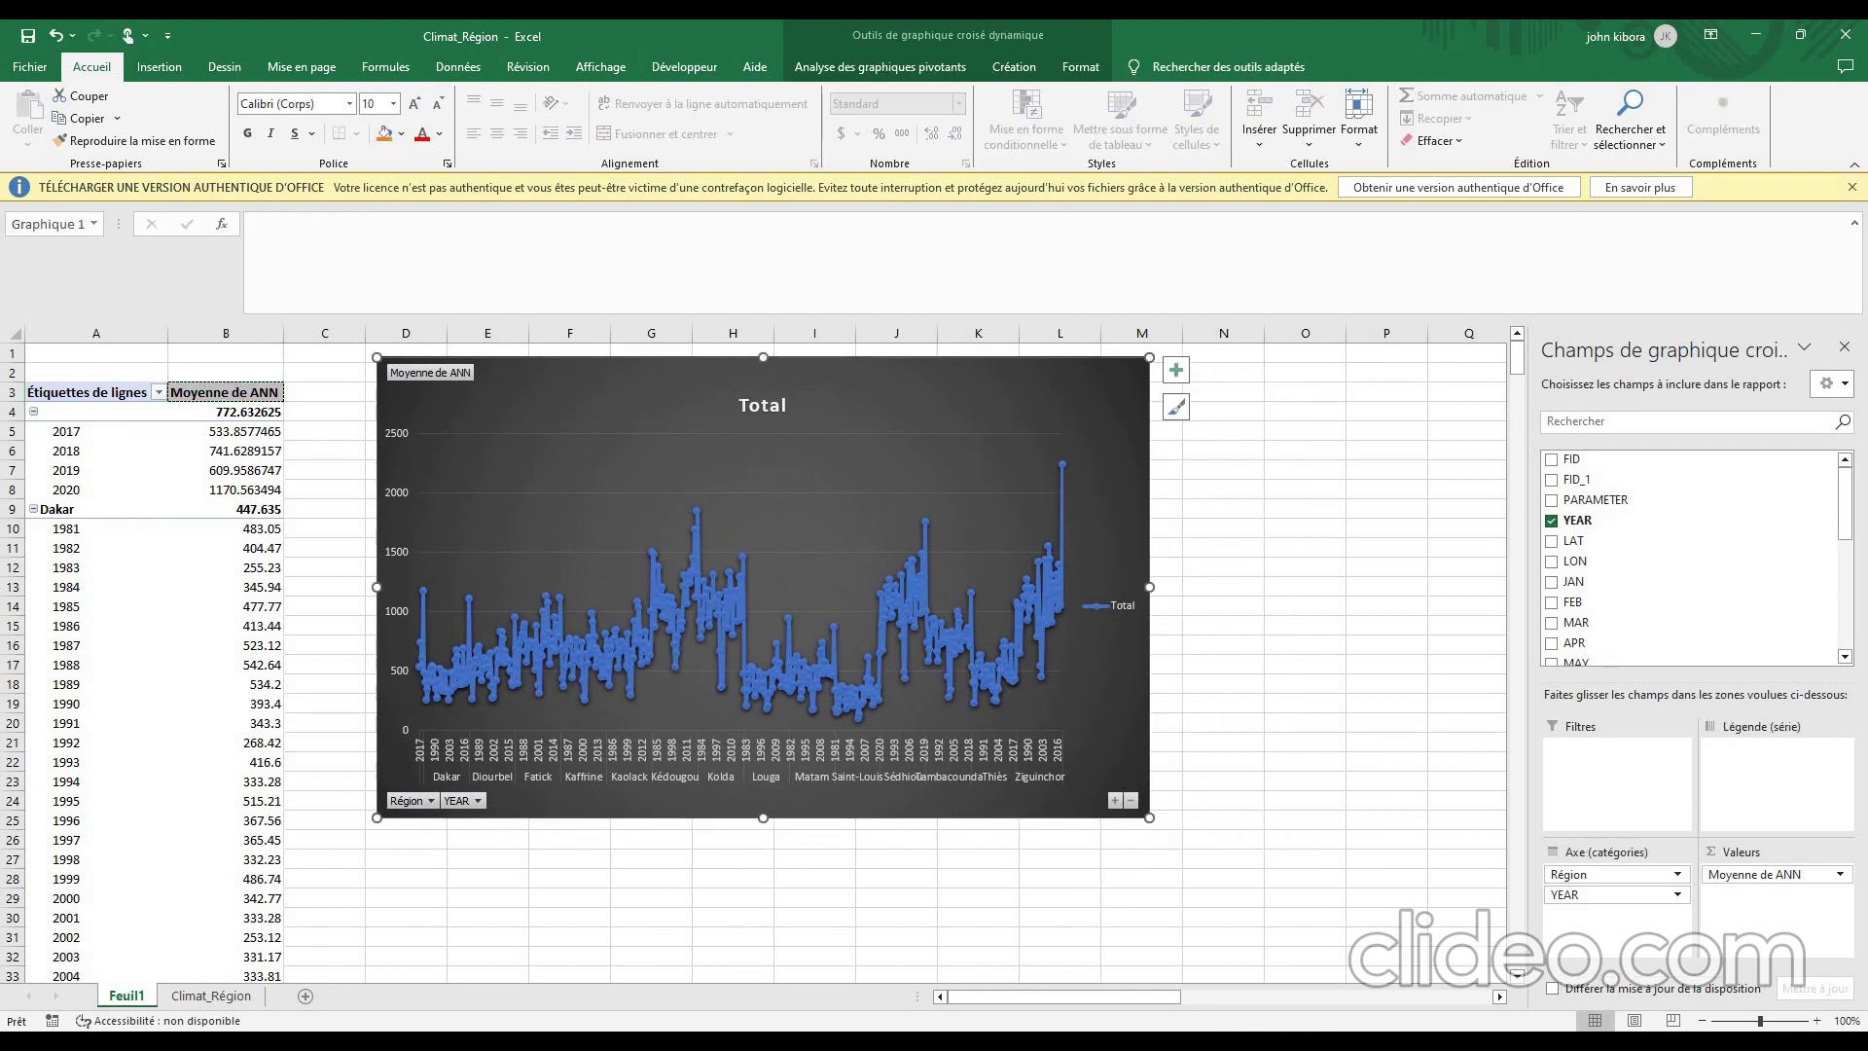
left_click_drag(1149, 818, 1367, 931)
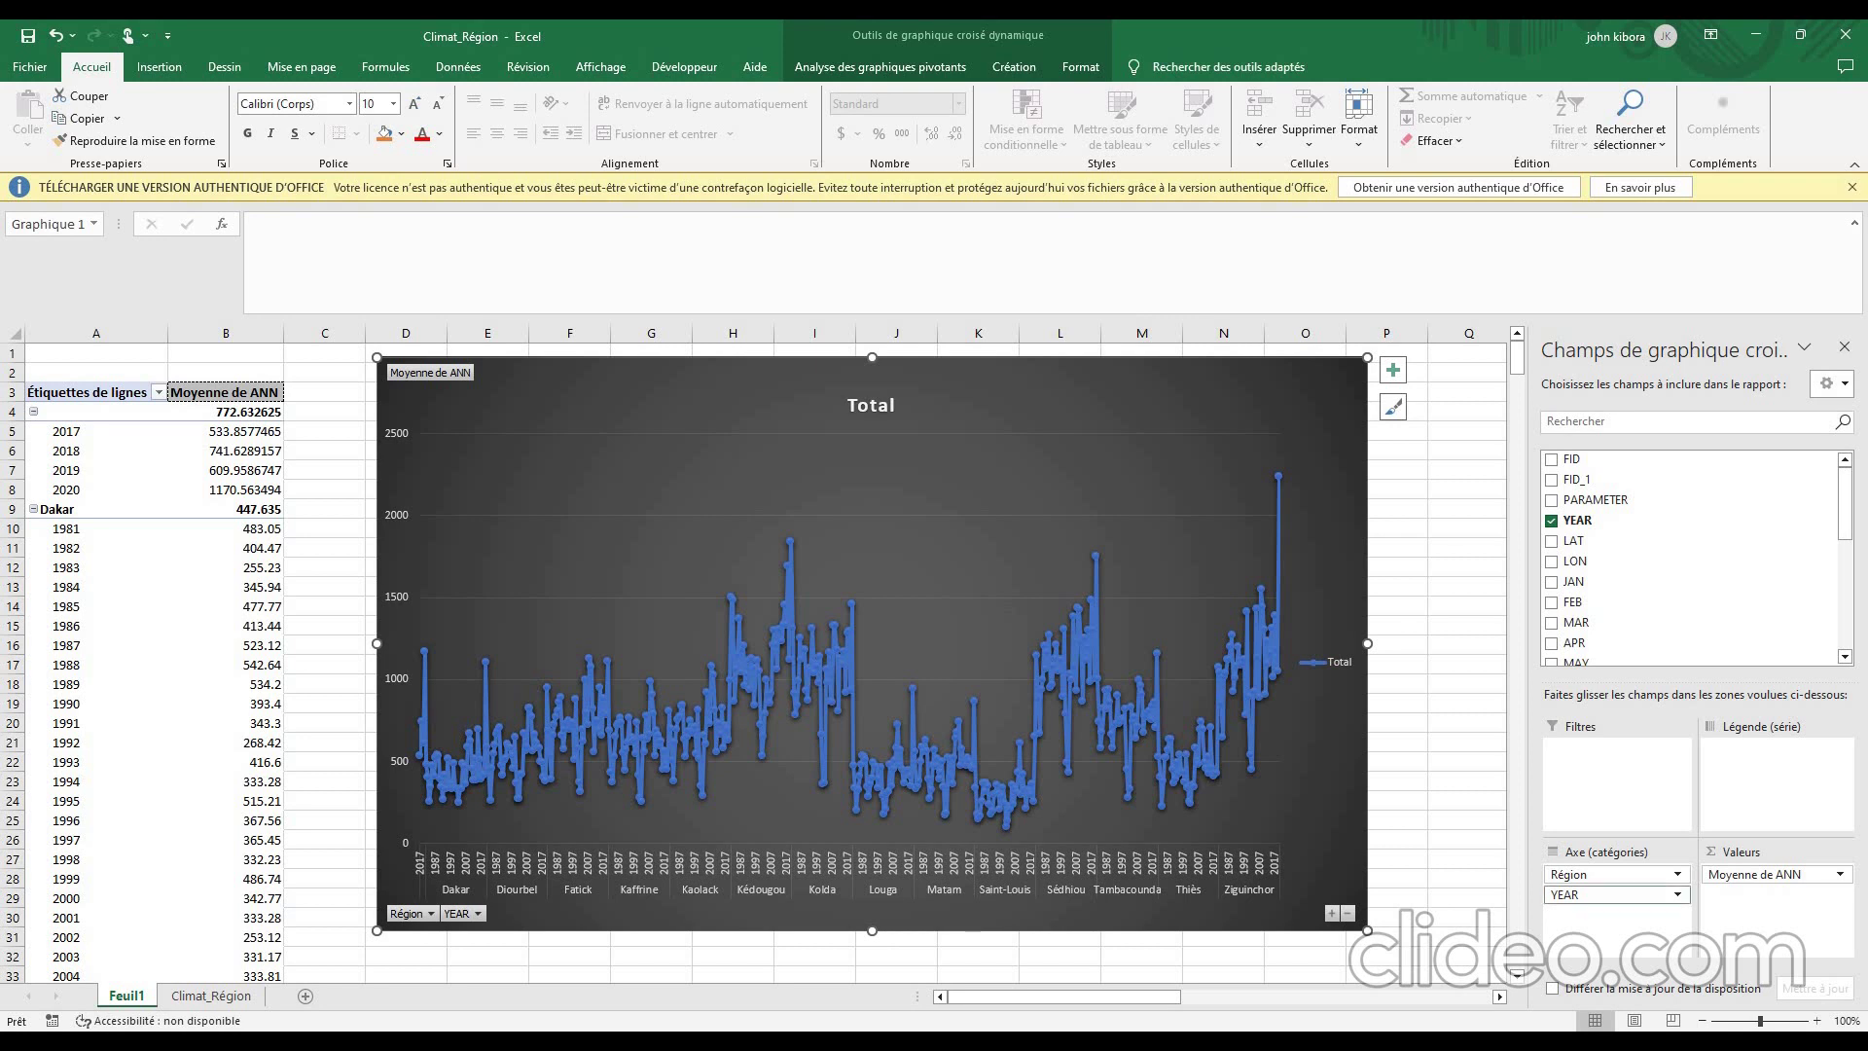
left_click_drag(1610, 874, 1605, 527)
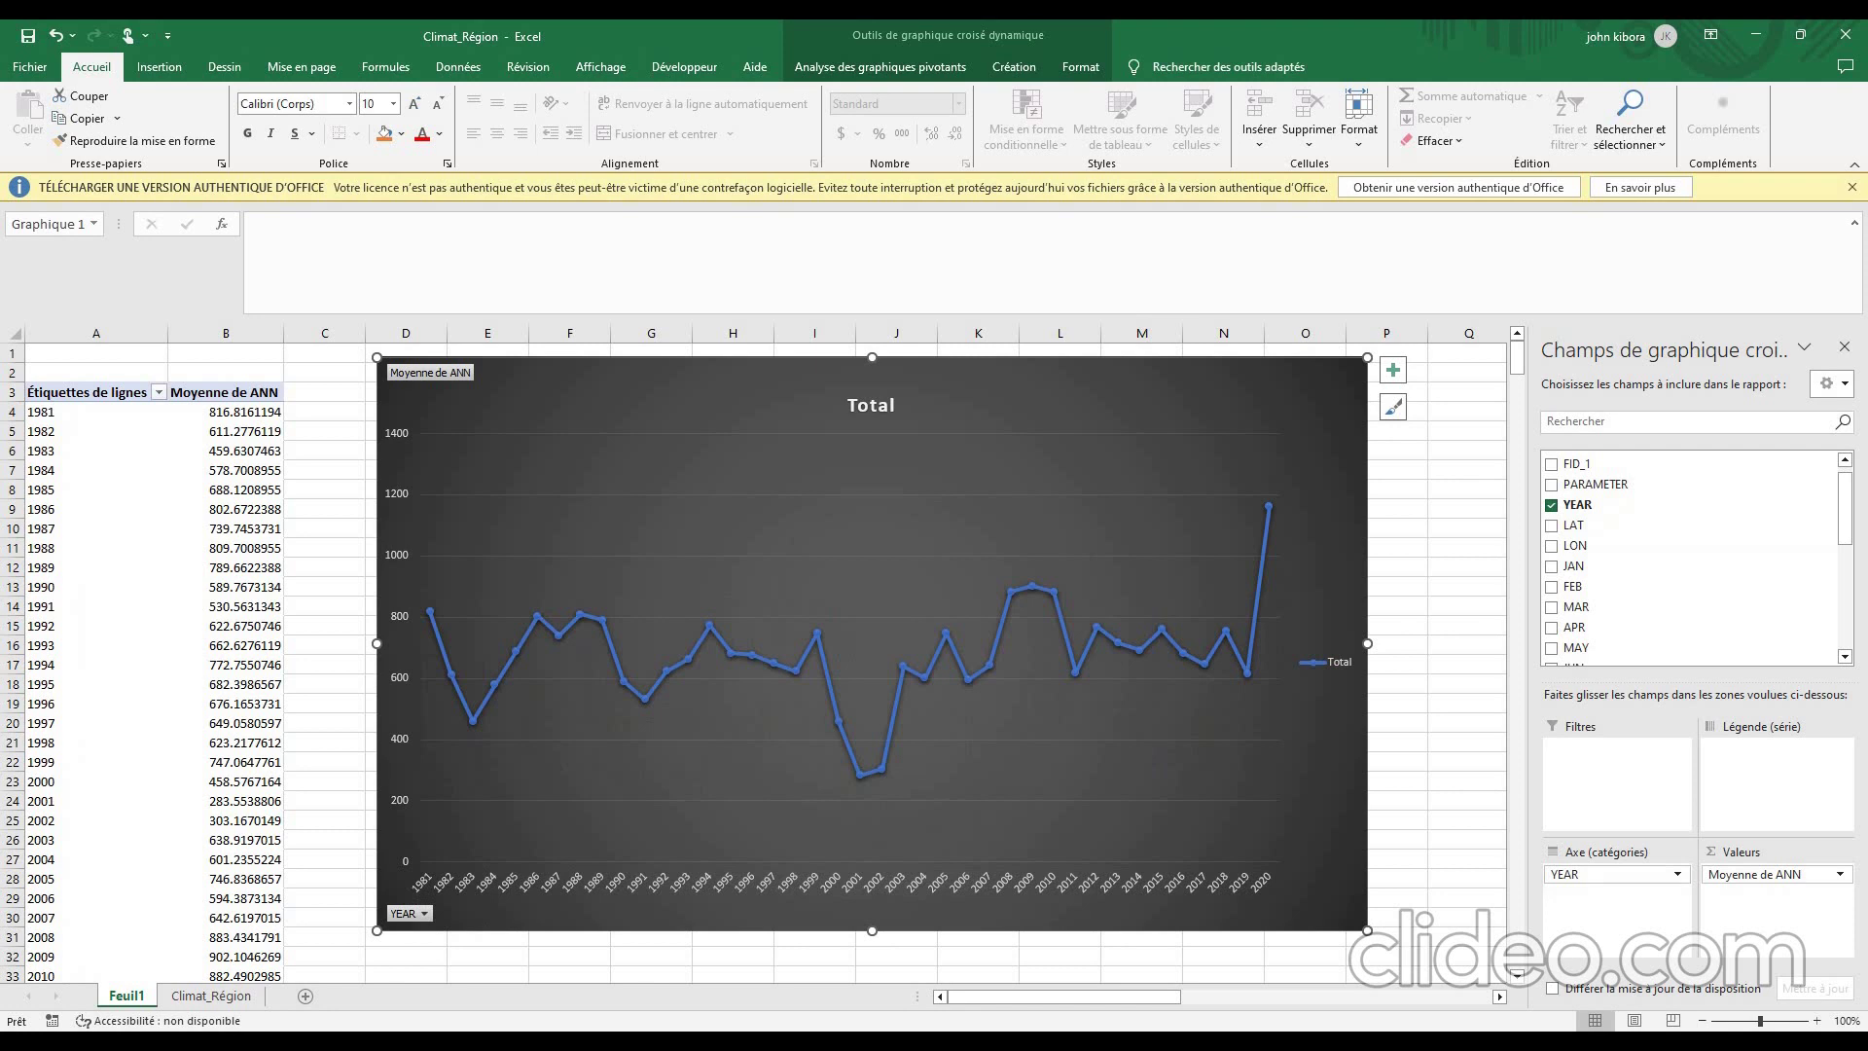
scroll(1690, 546, "up", 1)
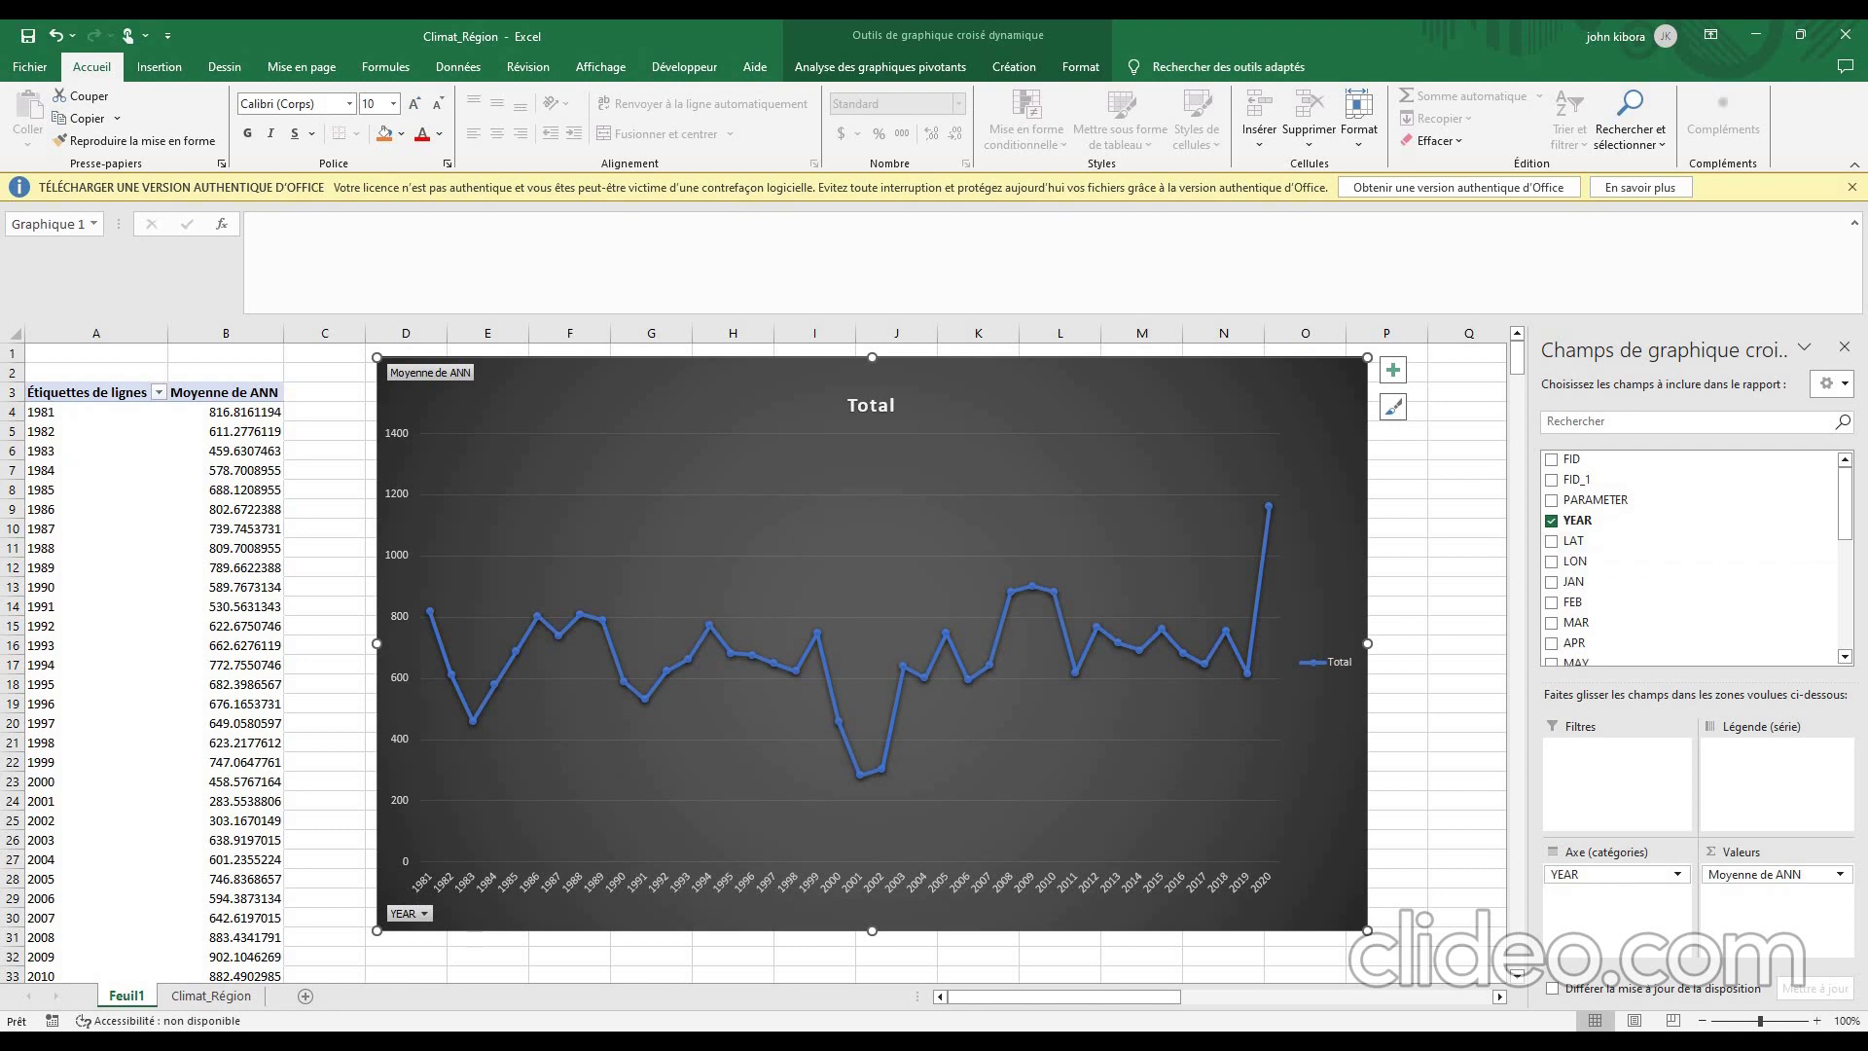
- Replace the pivot chart's title with "Evolution de la pluviométrie de=u Sénégal de 1981 à 2020"
left_click(871, 405)
key("Escape")
left_click(871, 405)
double_click(871, 405)
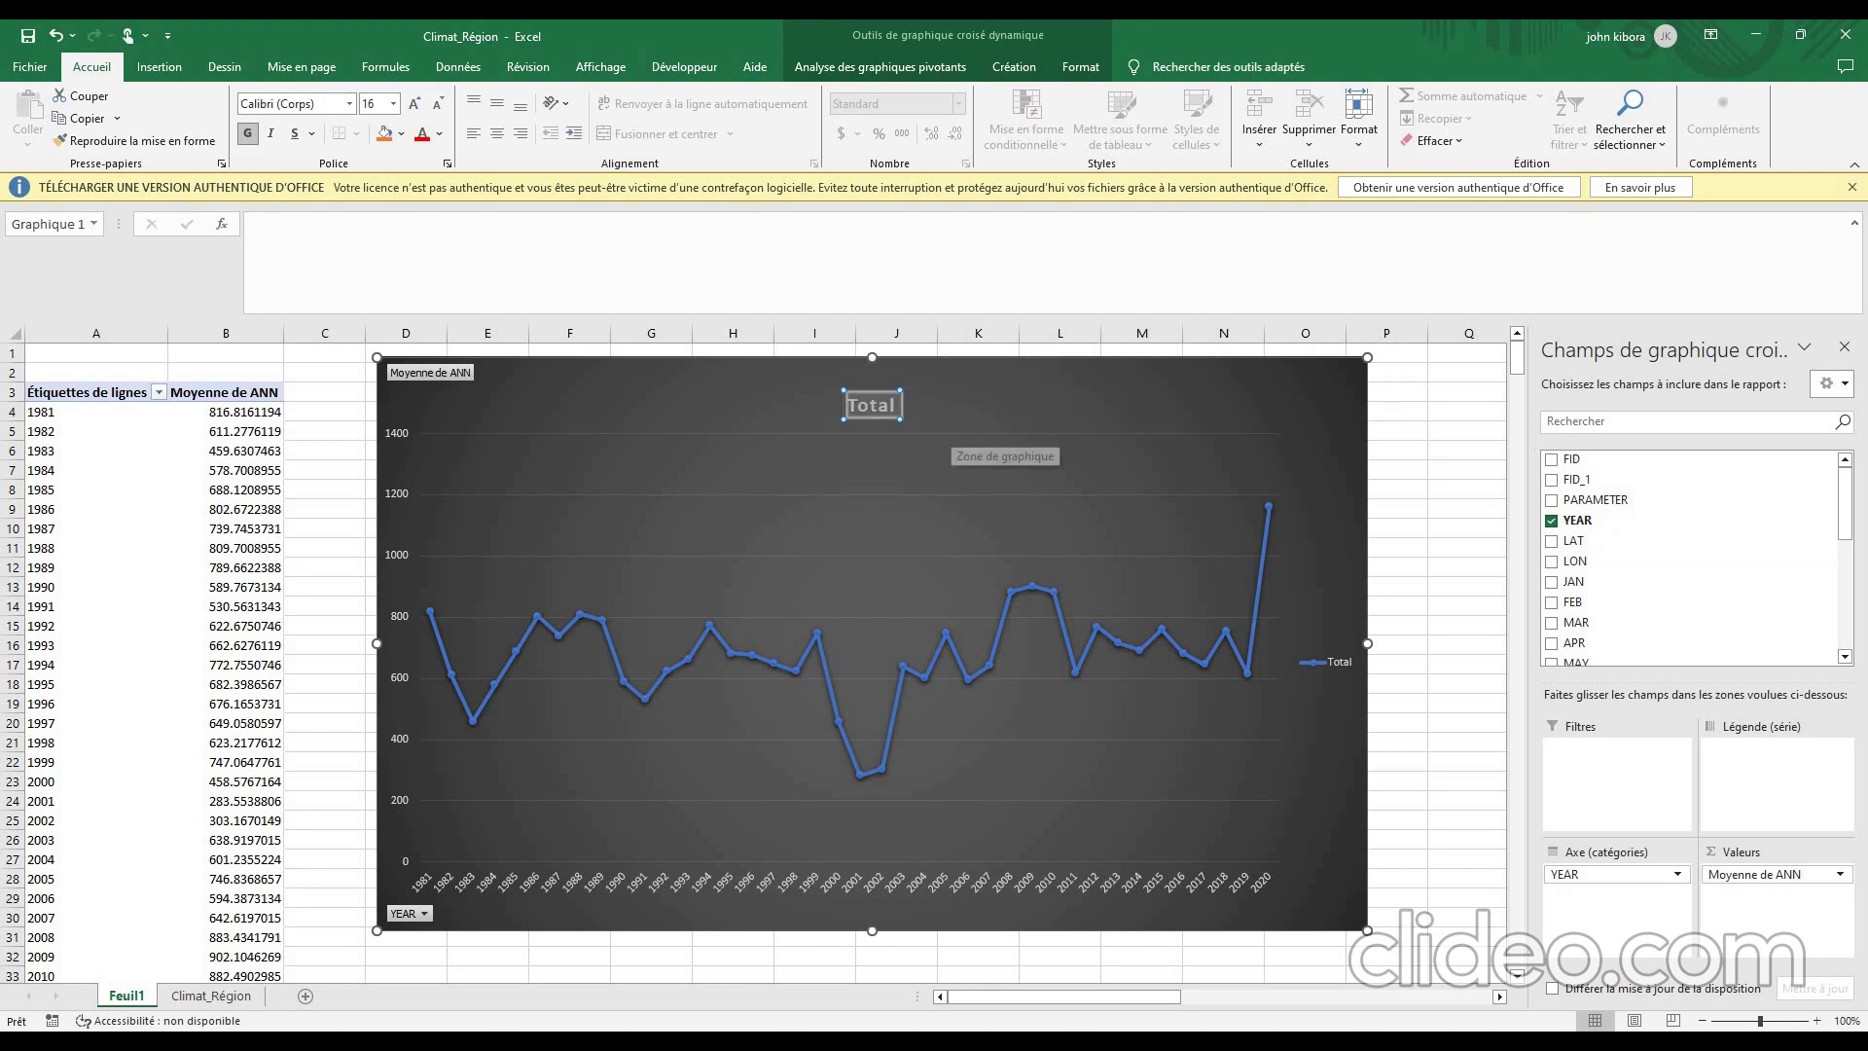
type("Evolution")
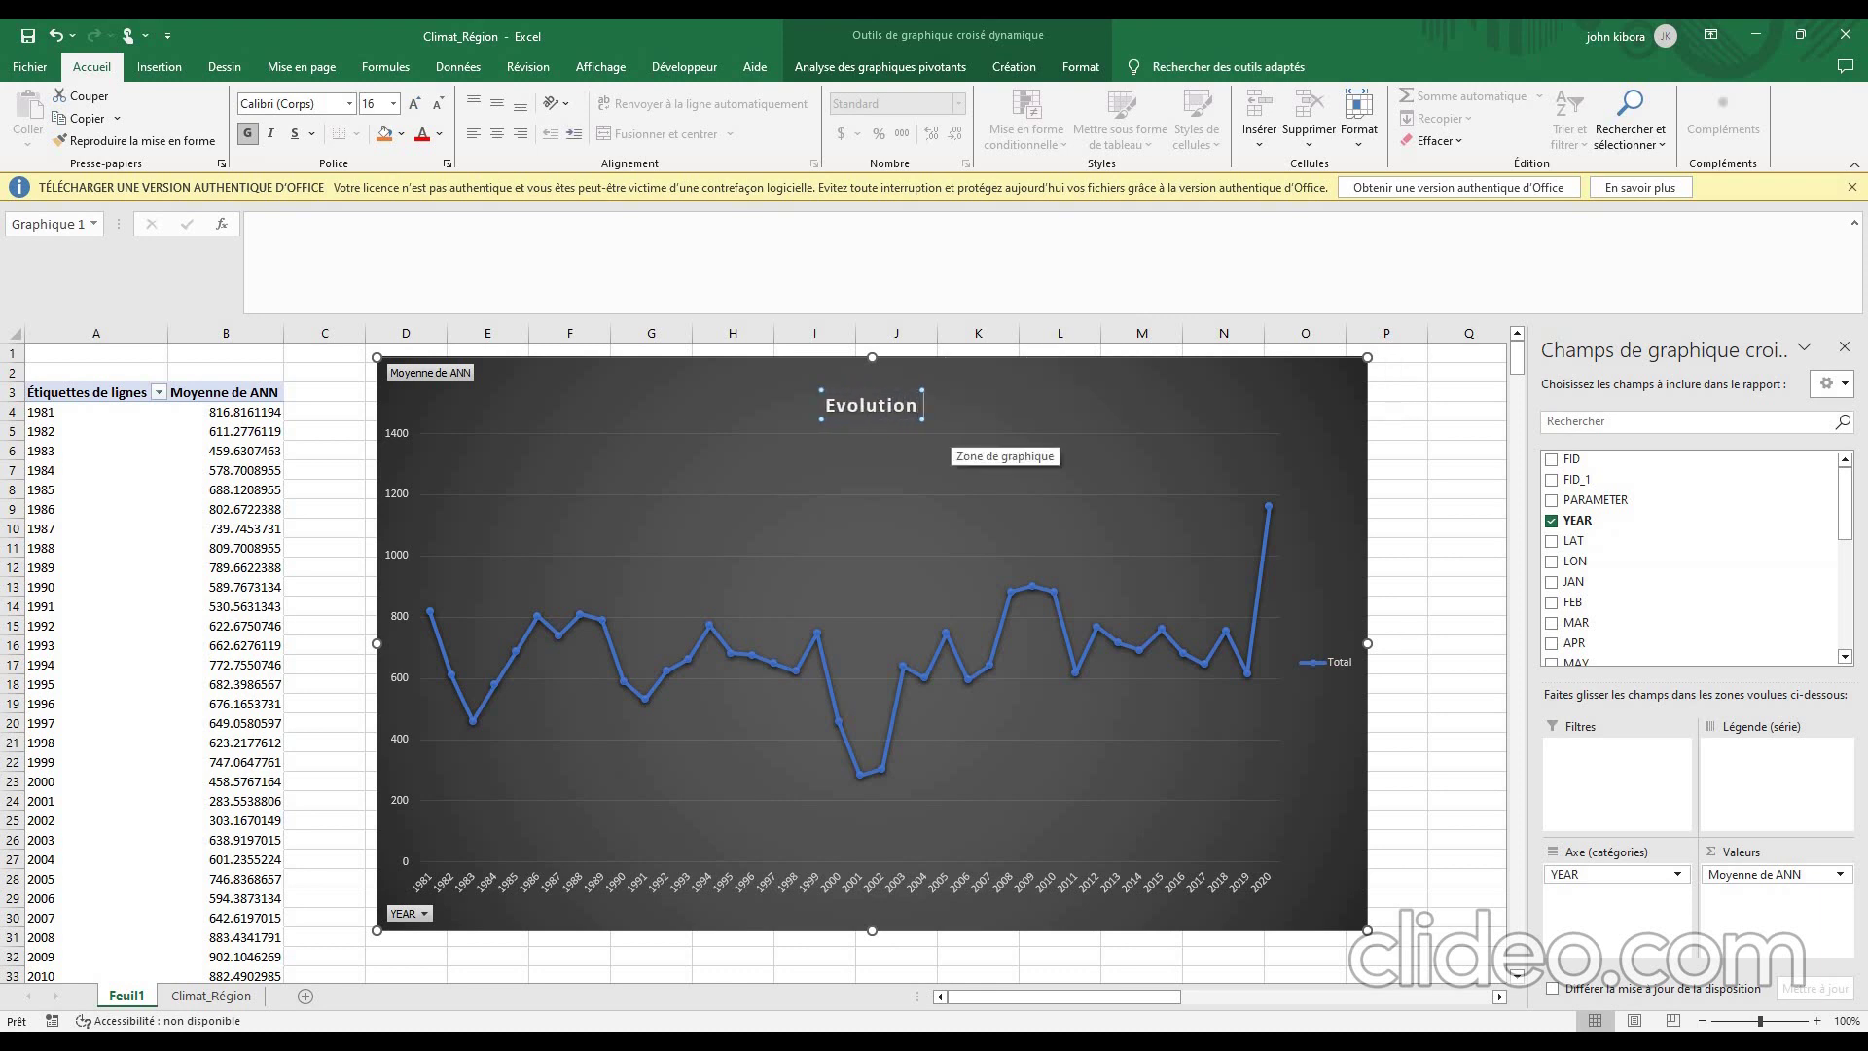
type(" de la p")
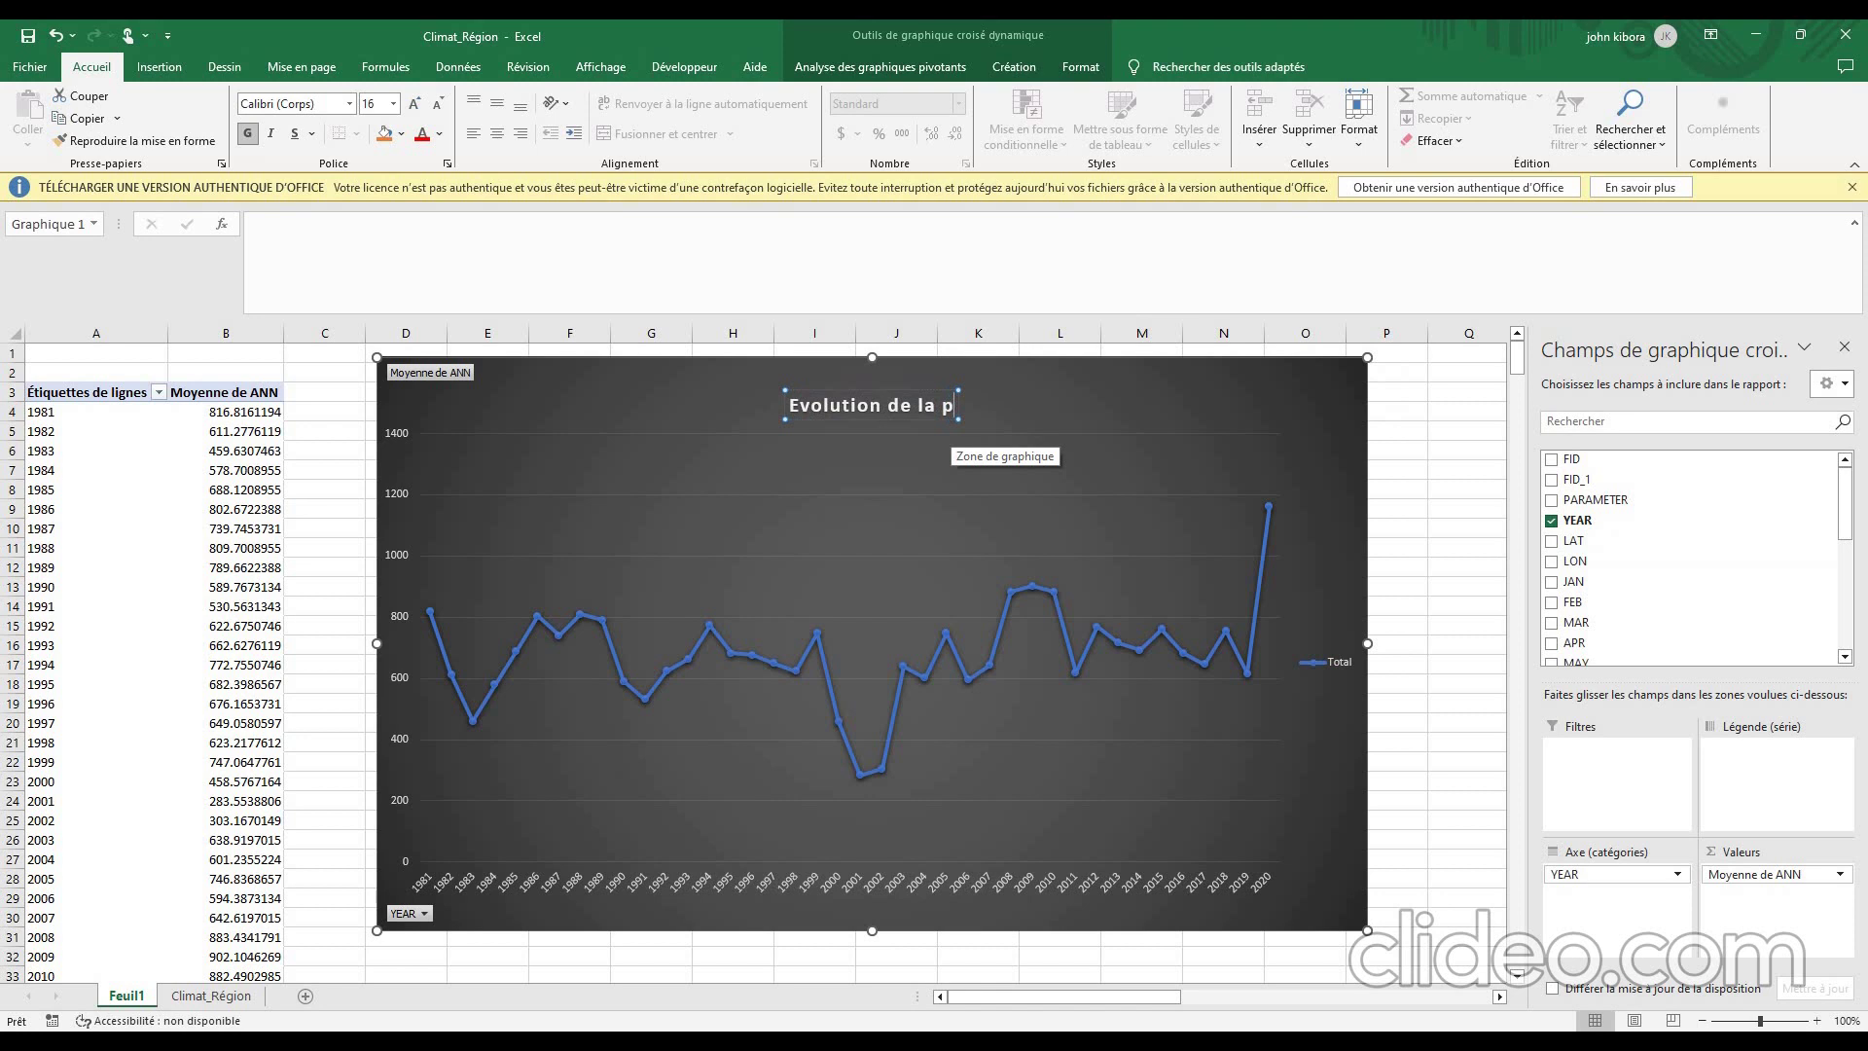
type("luvioé")
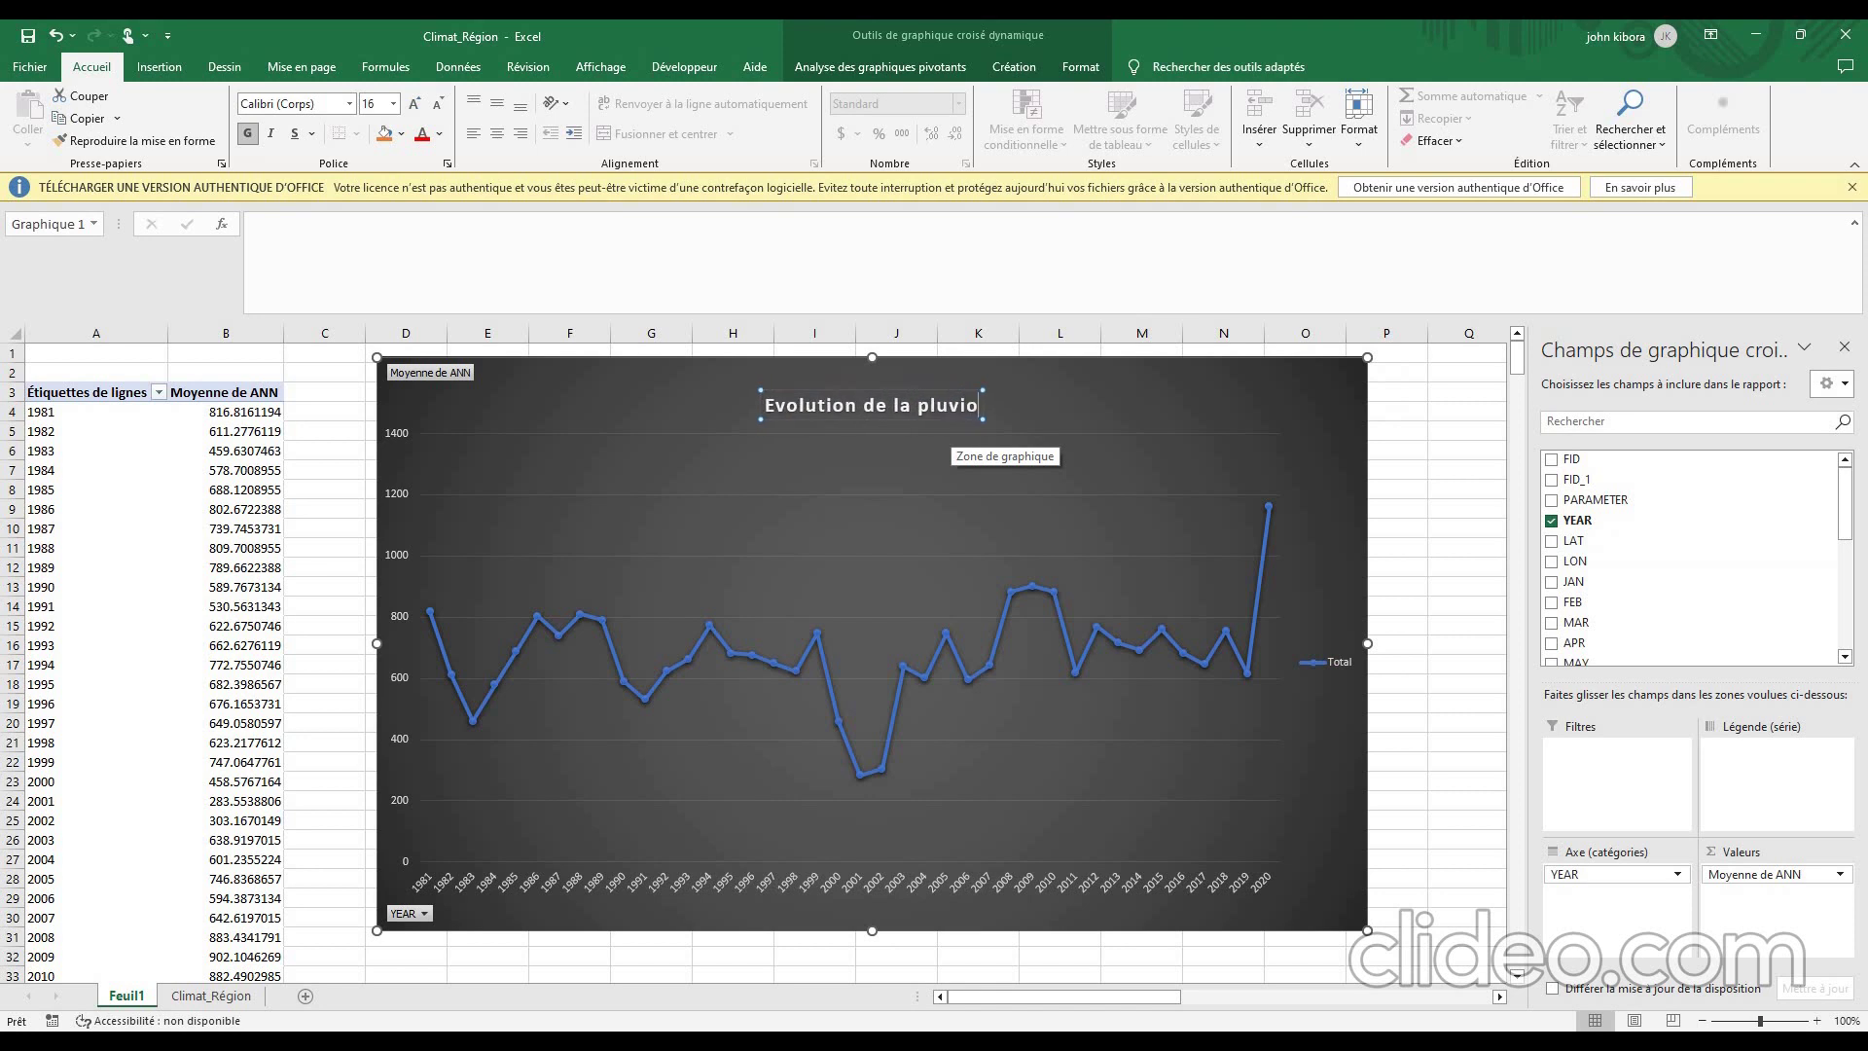
key("BackSpace")
key("BackSpace")
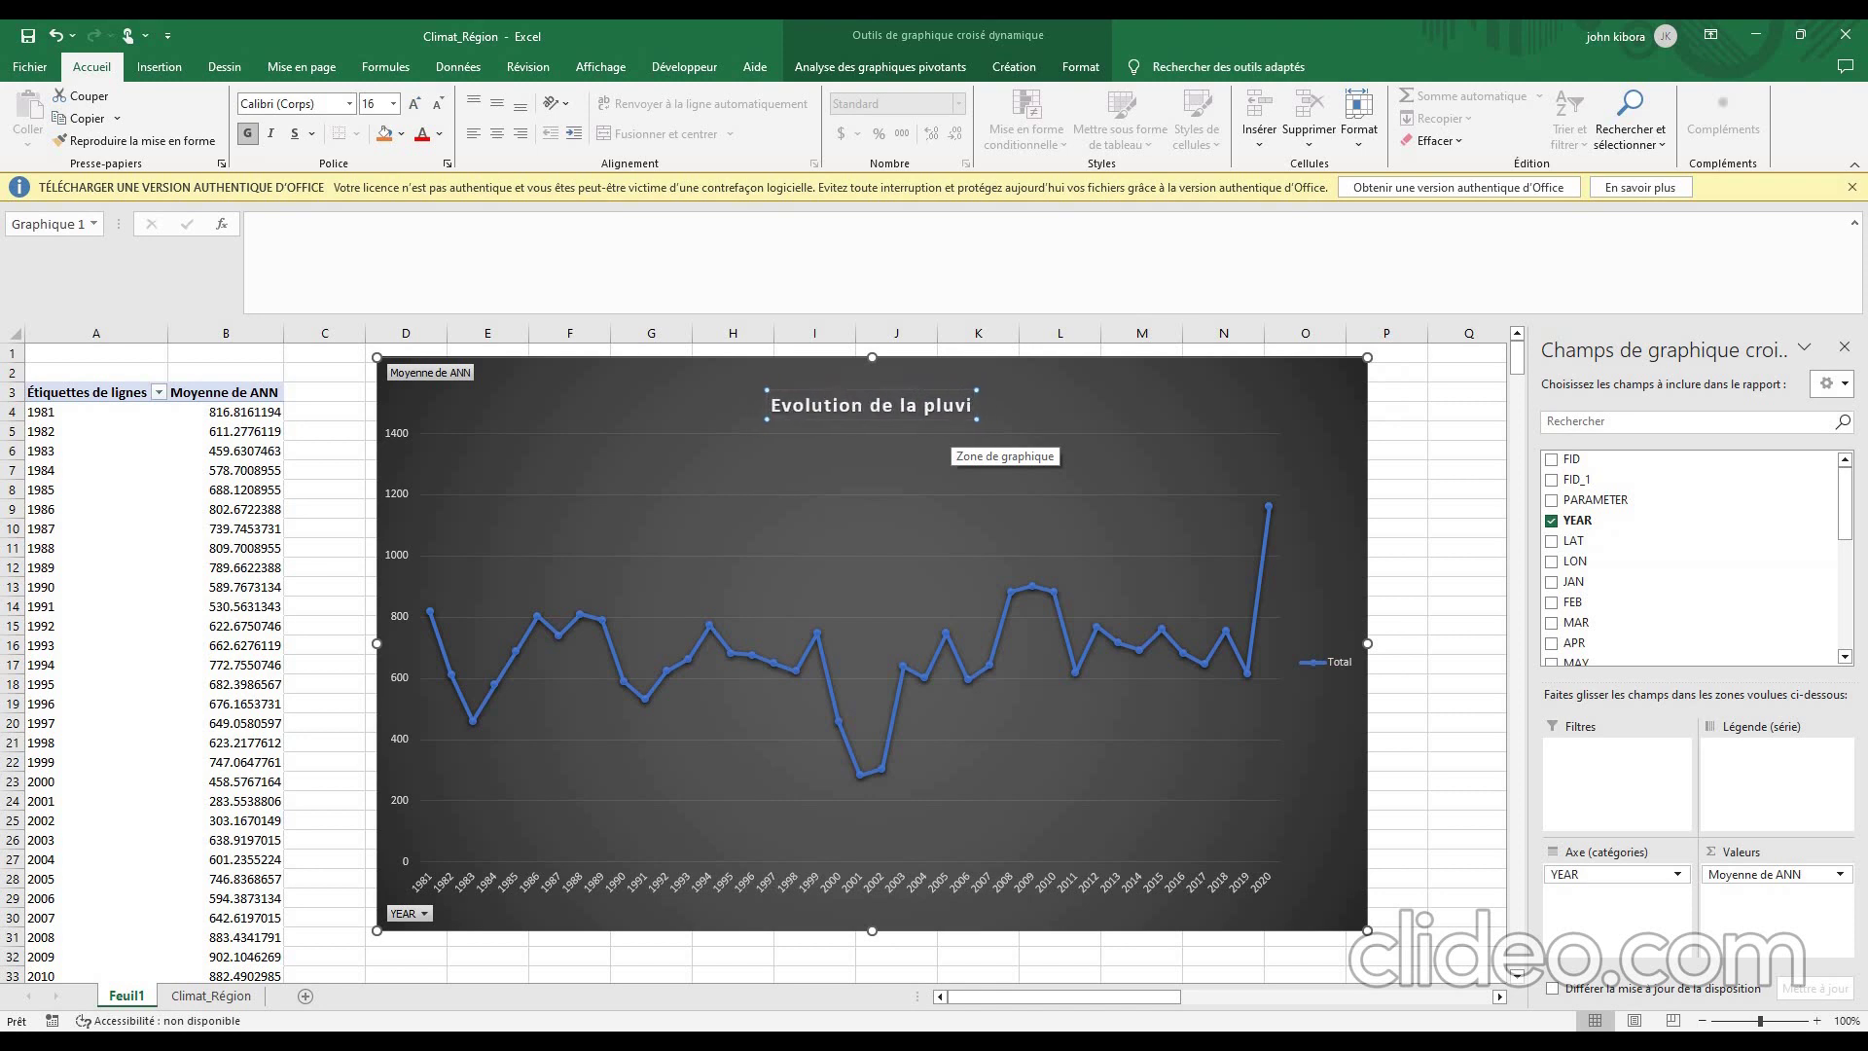
type("ométri")
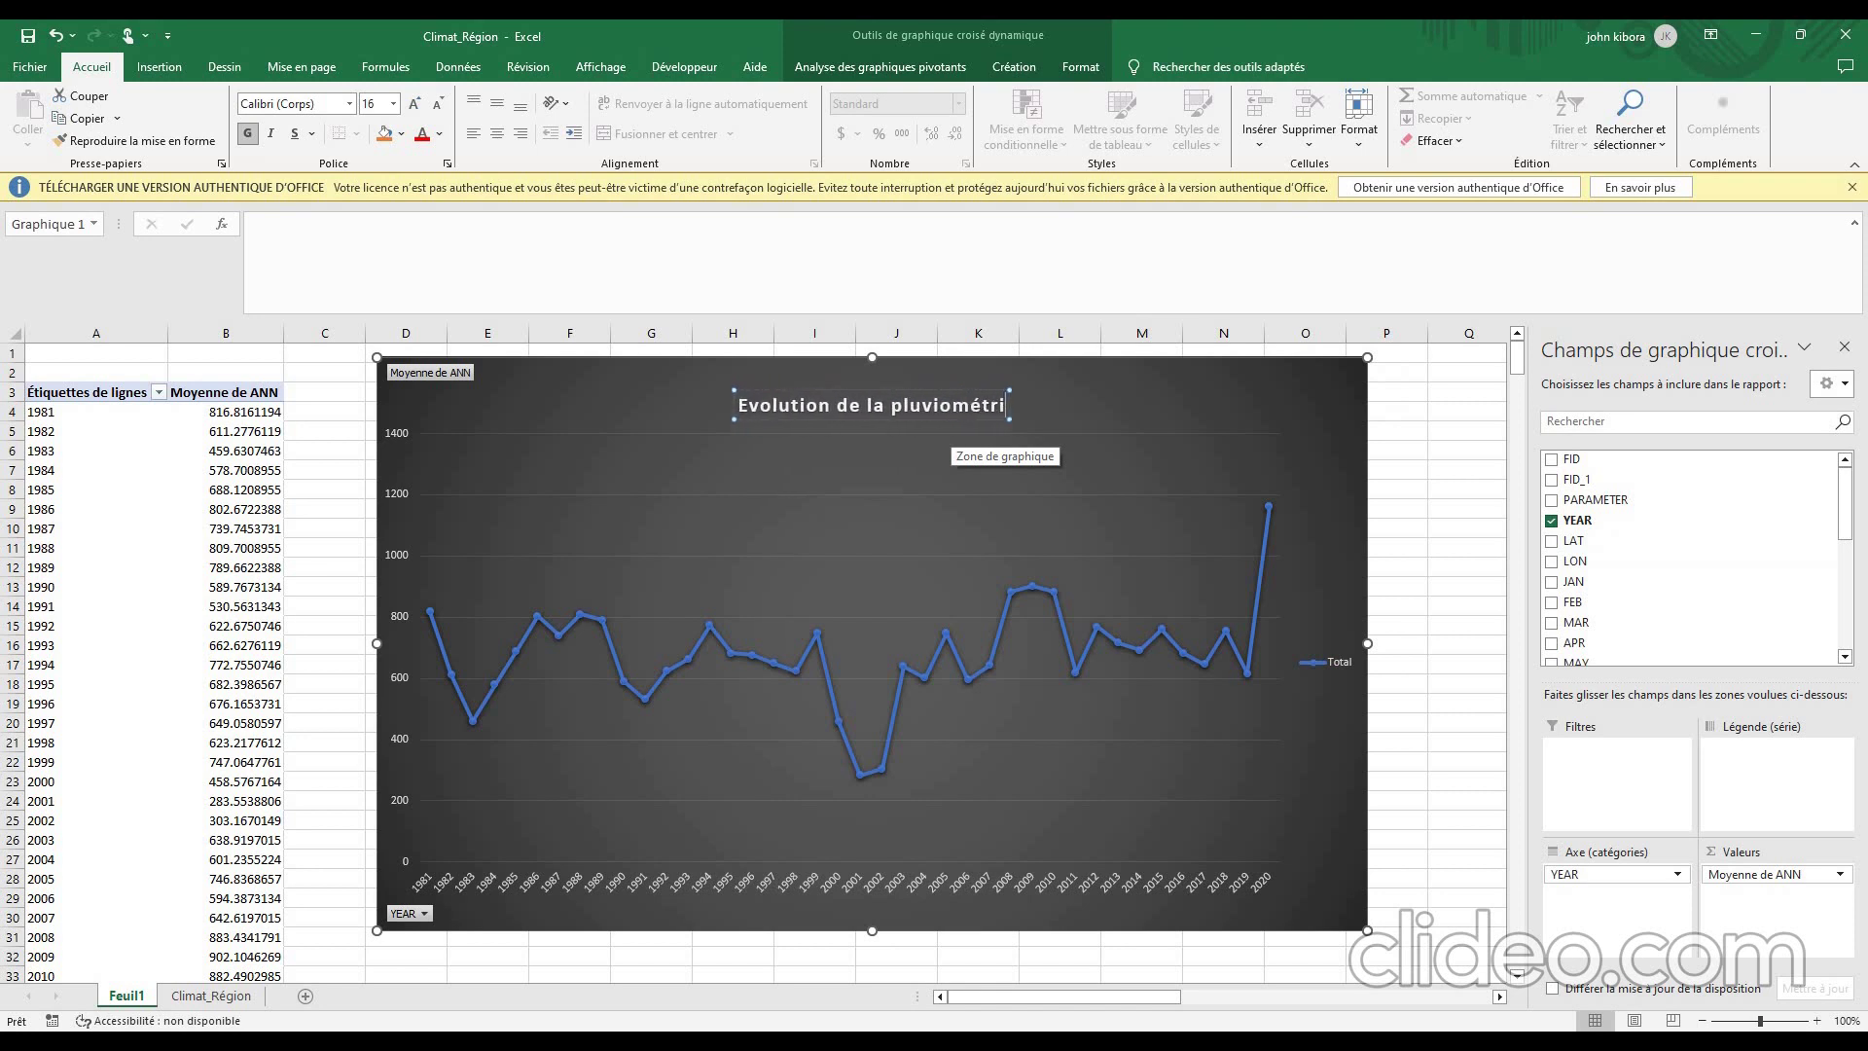
type("e de=")
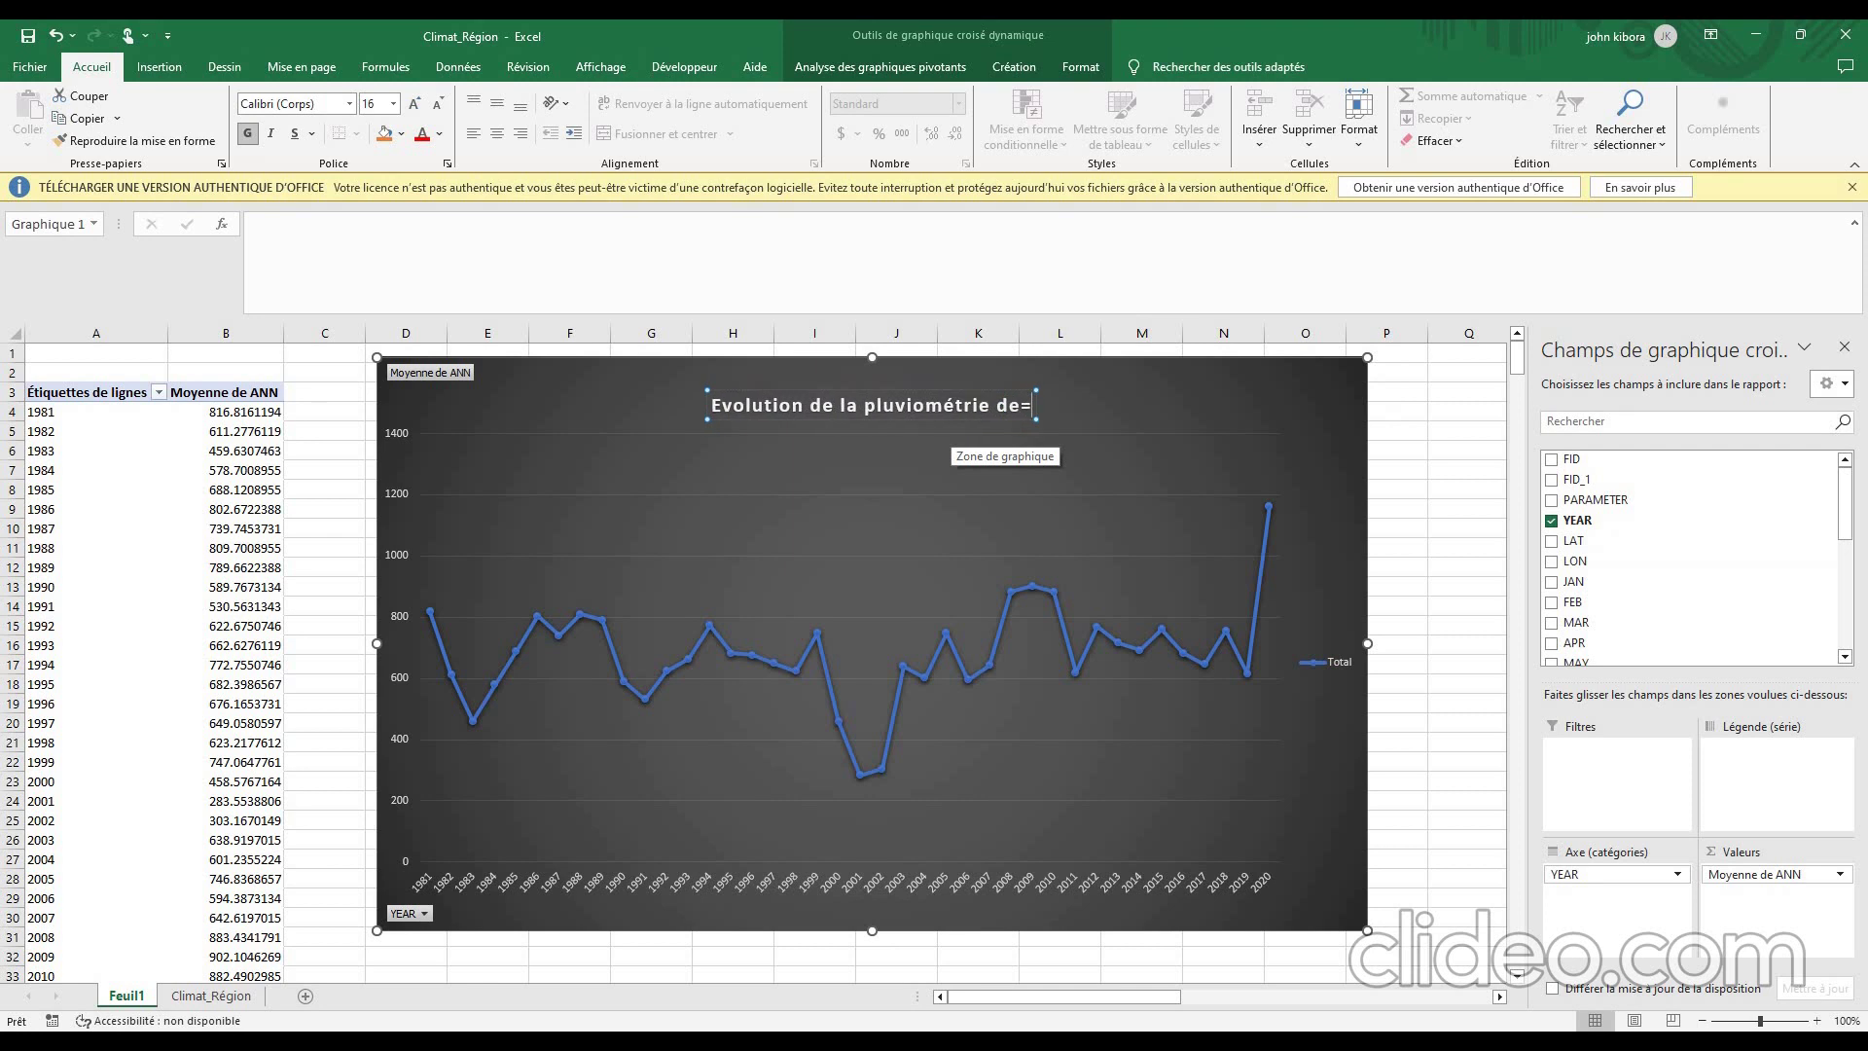
type("u Sé")
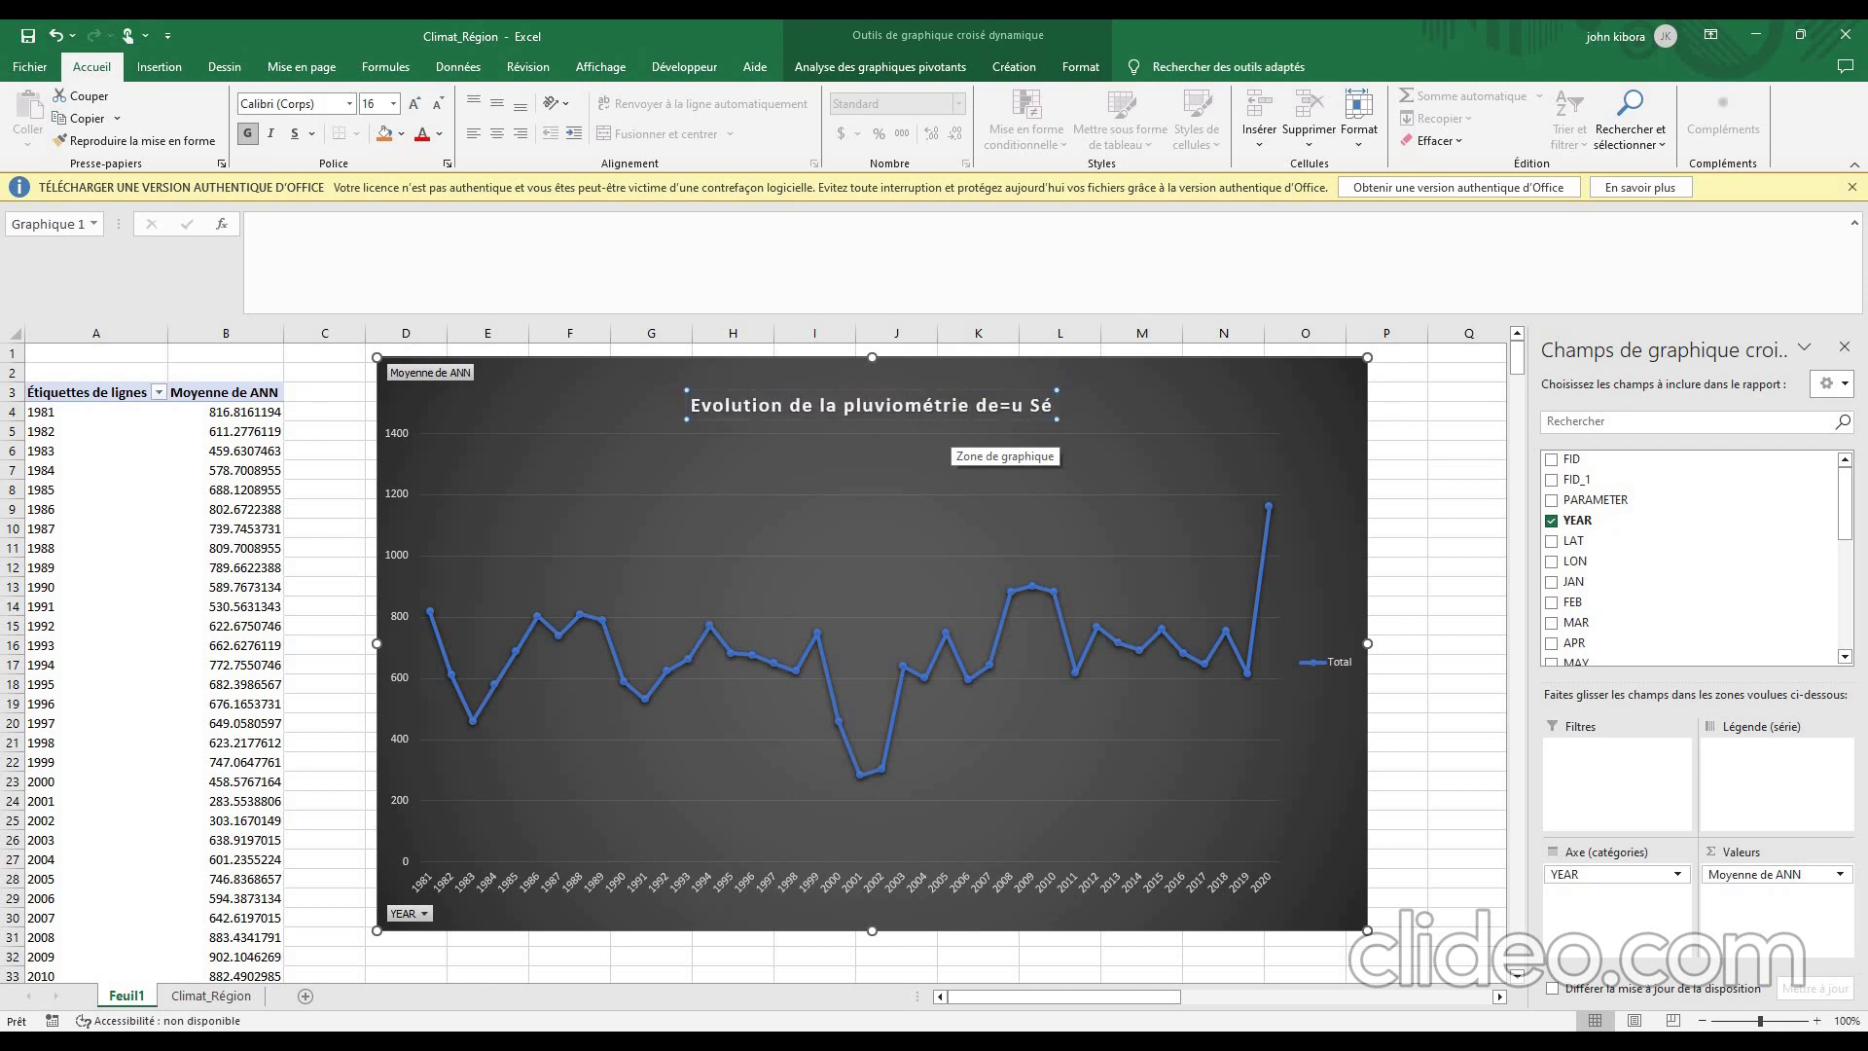
type("négal de")
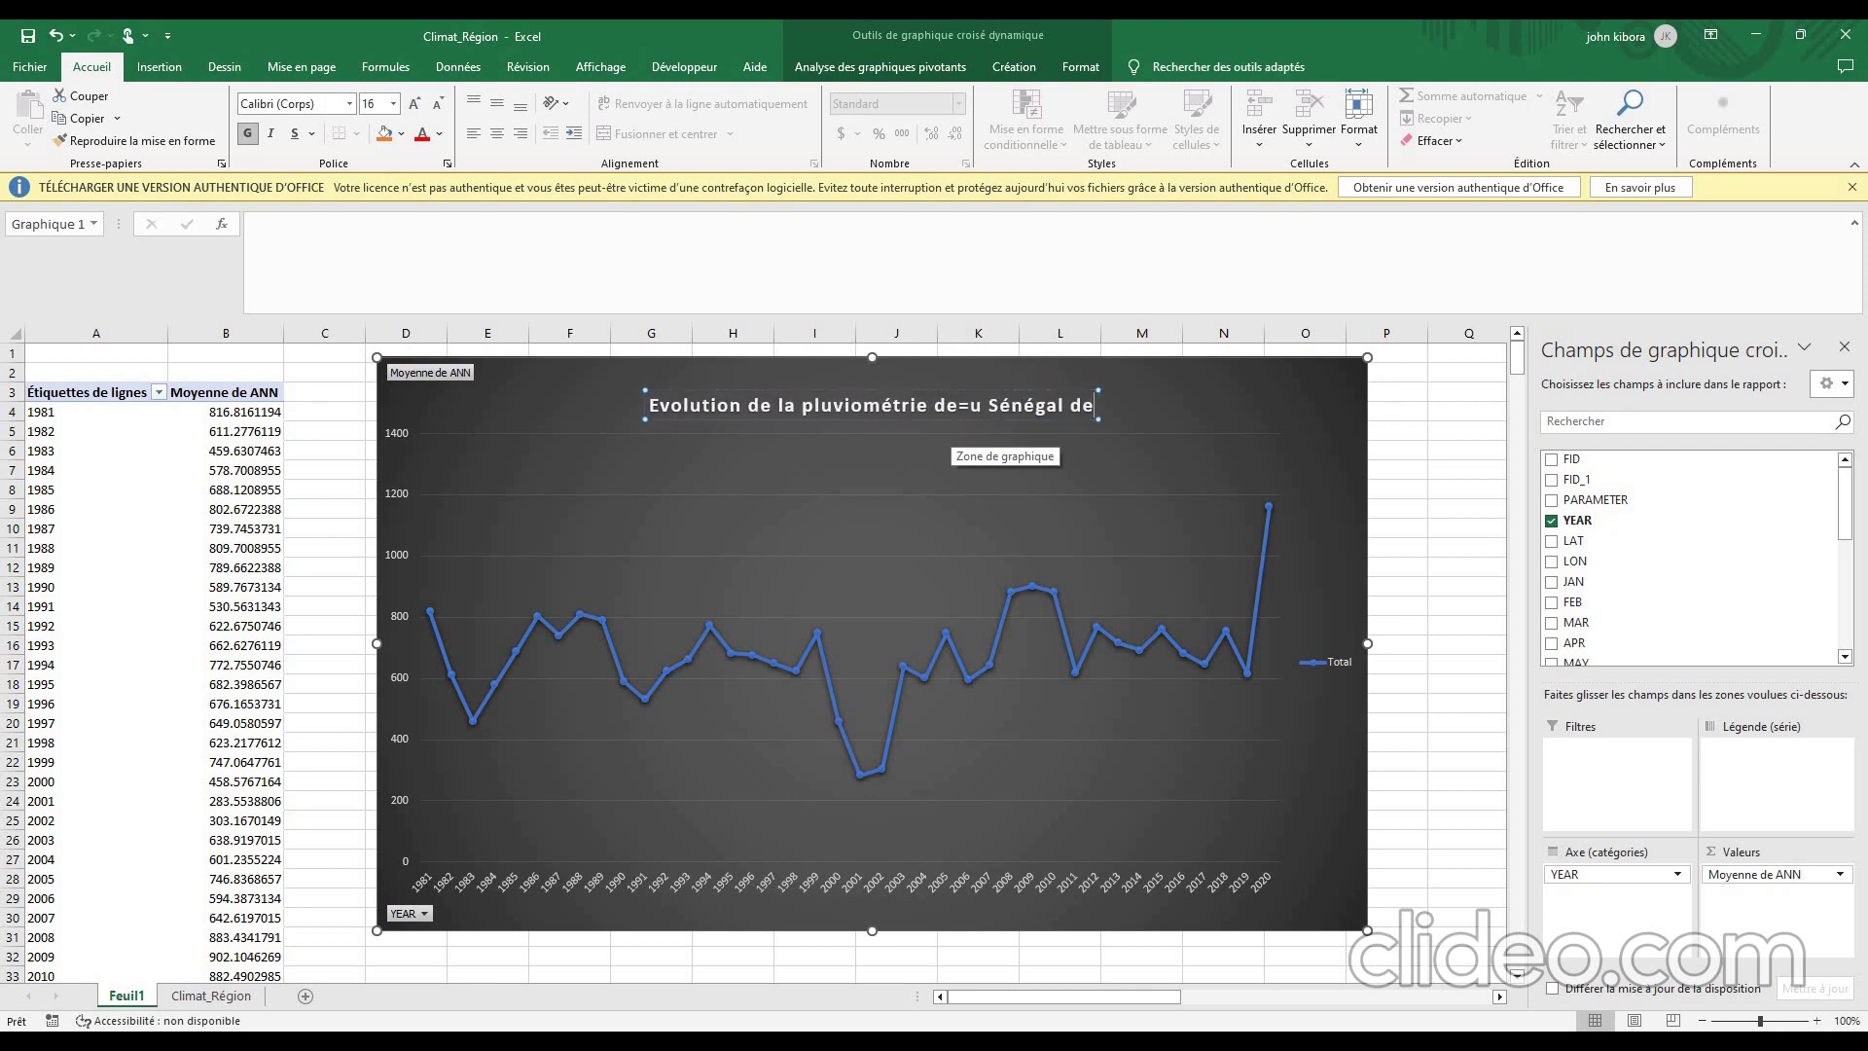
type(" 19981")
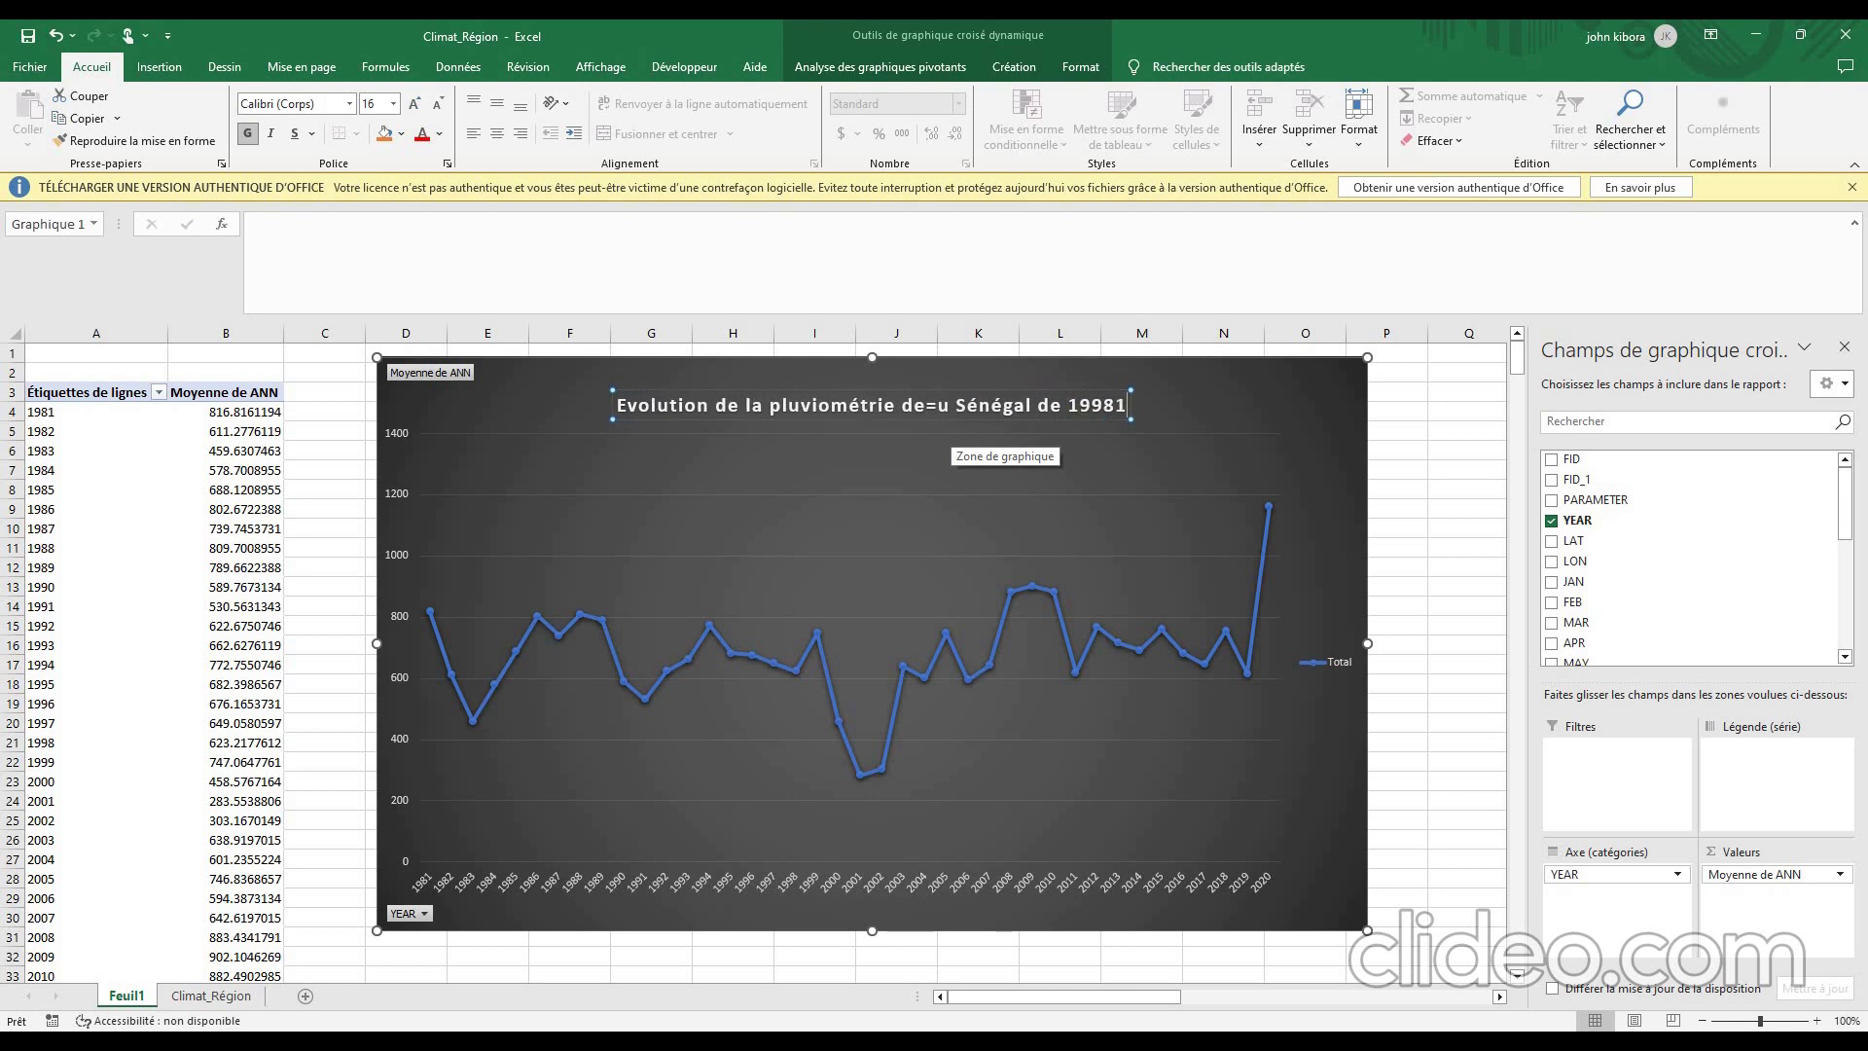
key("BackSpace")
key("BackSpace")
key("BackSpace")
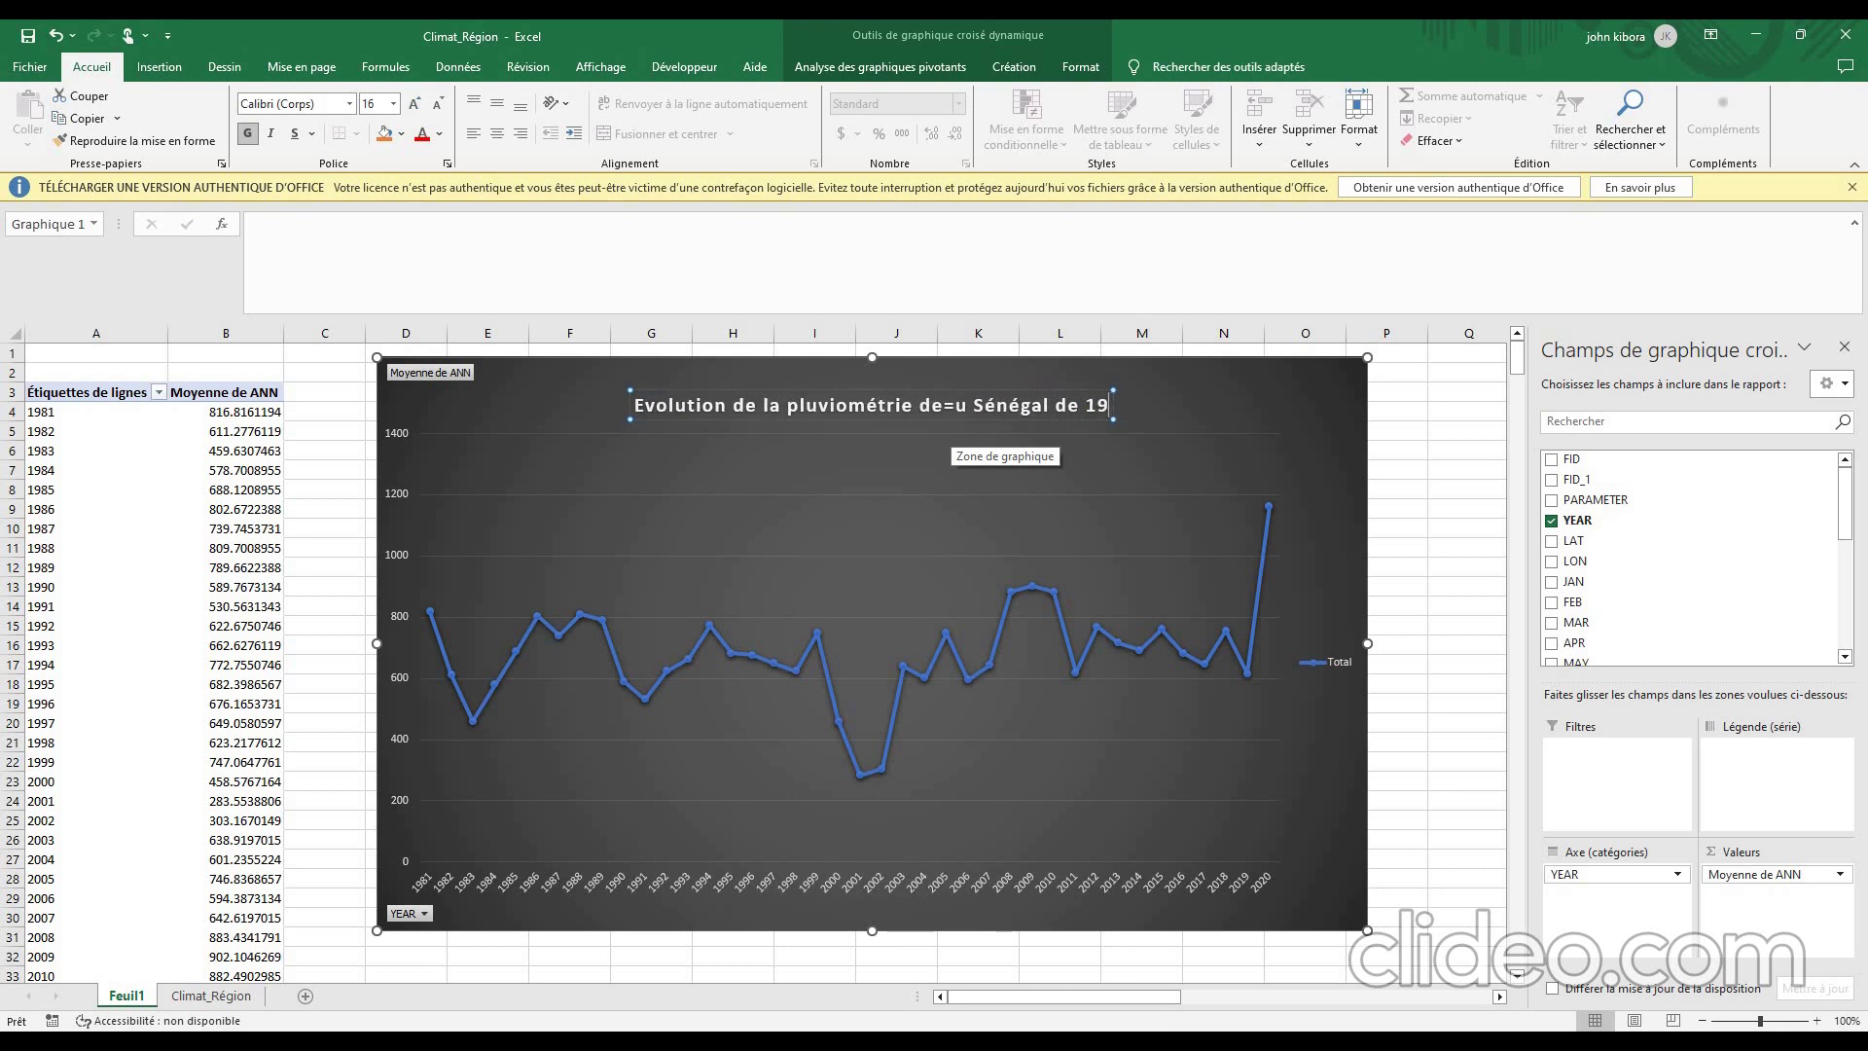
type("81 à")
type("2020")
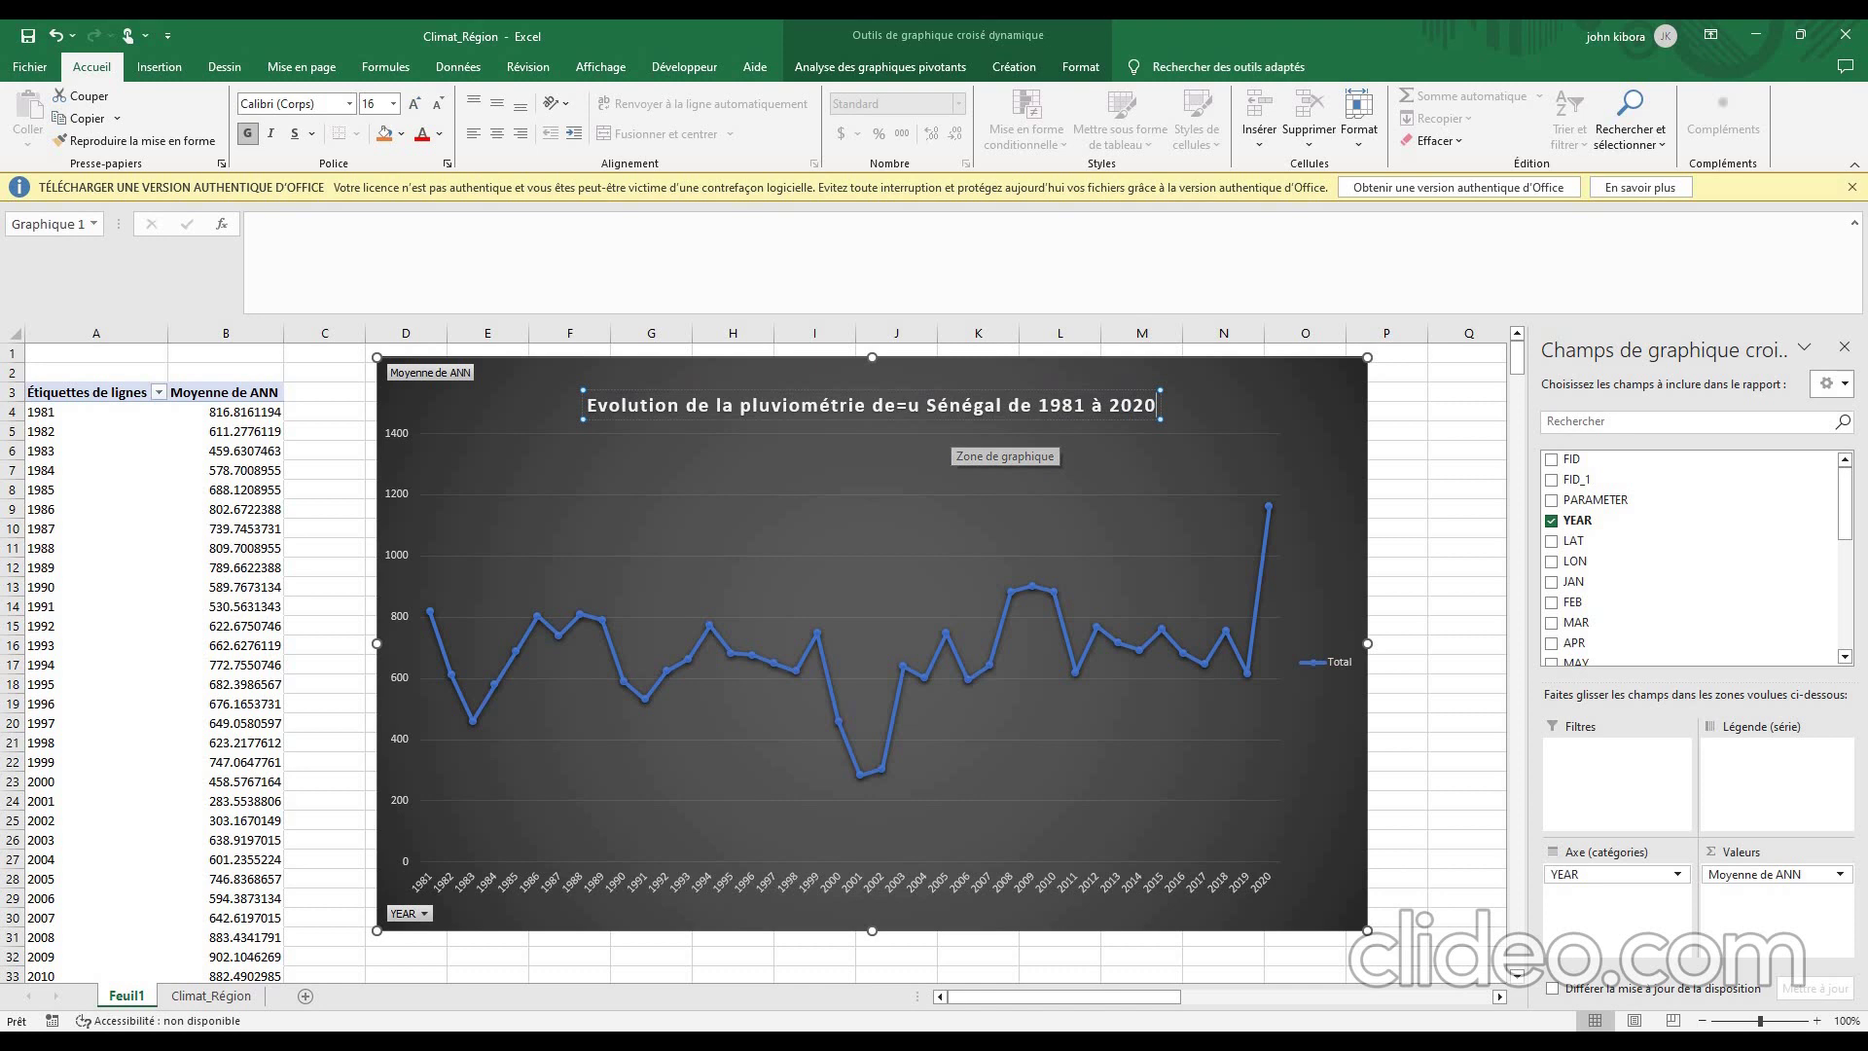
left_click(1469, 490)
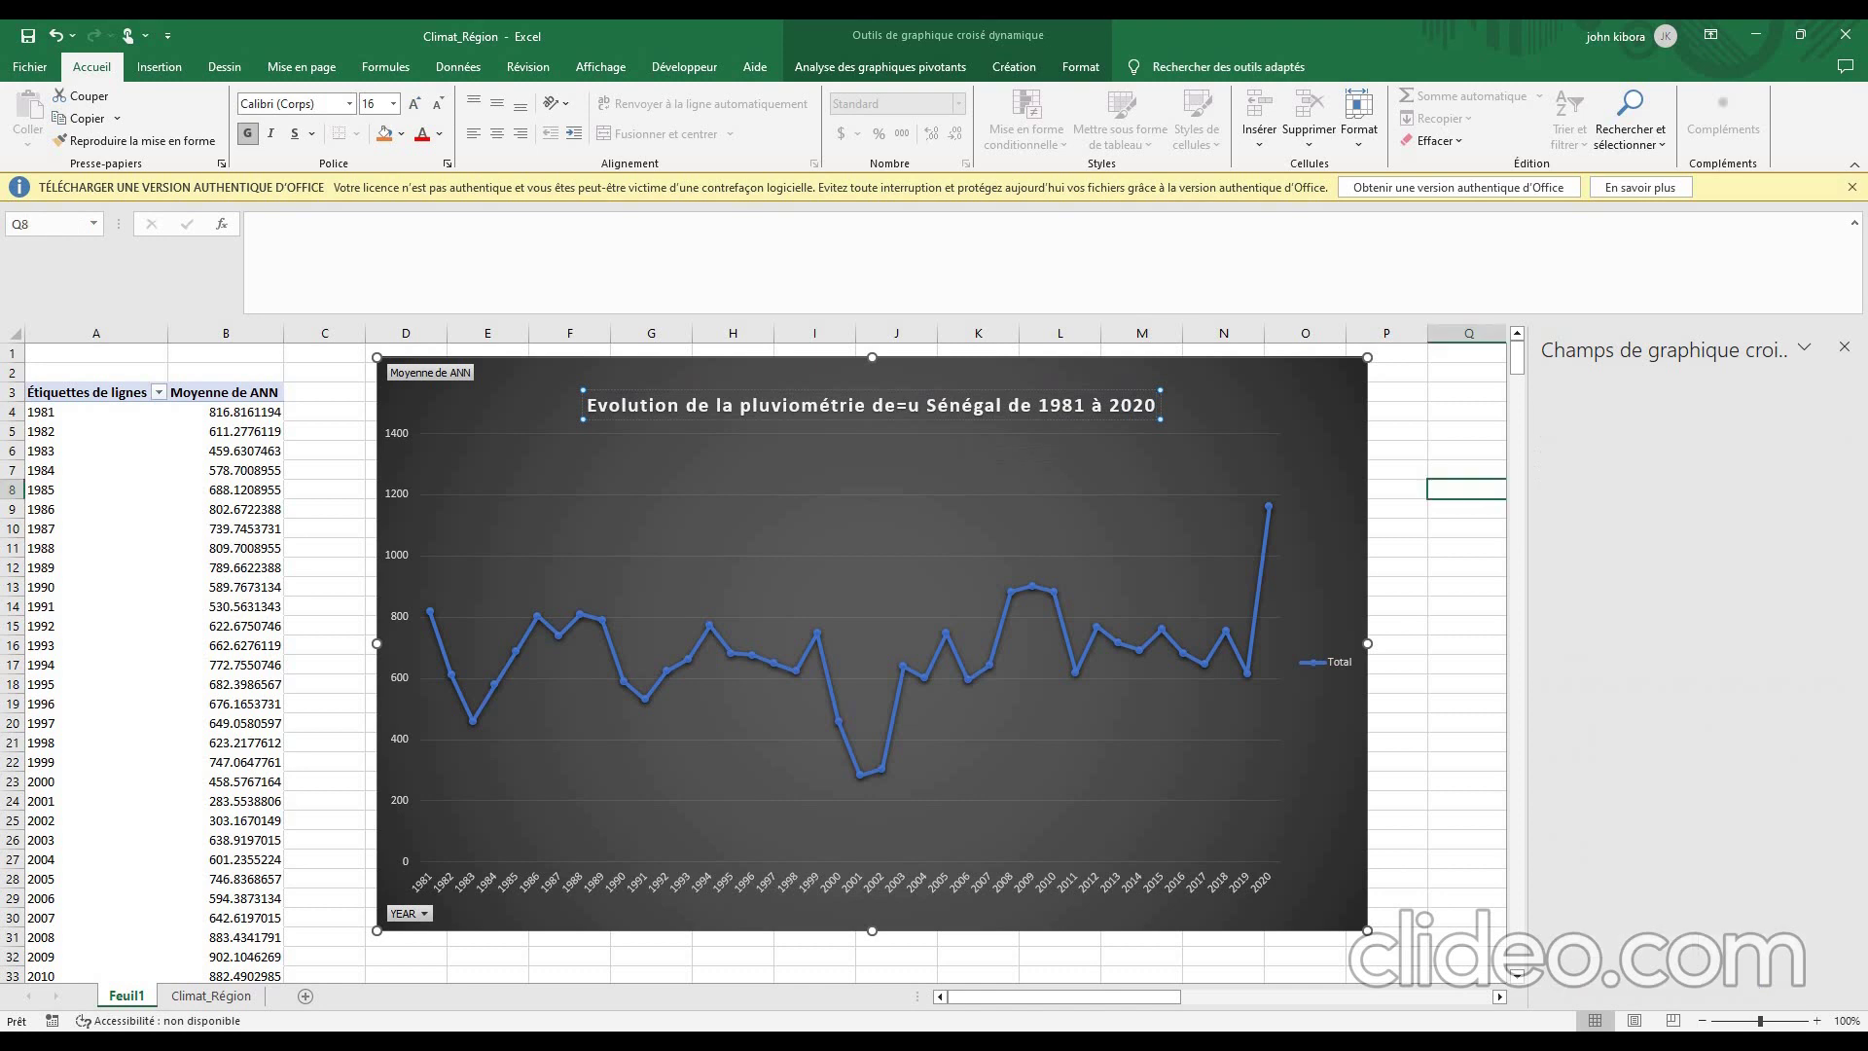
- Review the Climat_Région source sheet and the pivot chart's list of available fields on Feuil1
left_click(1004, 455)
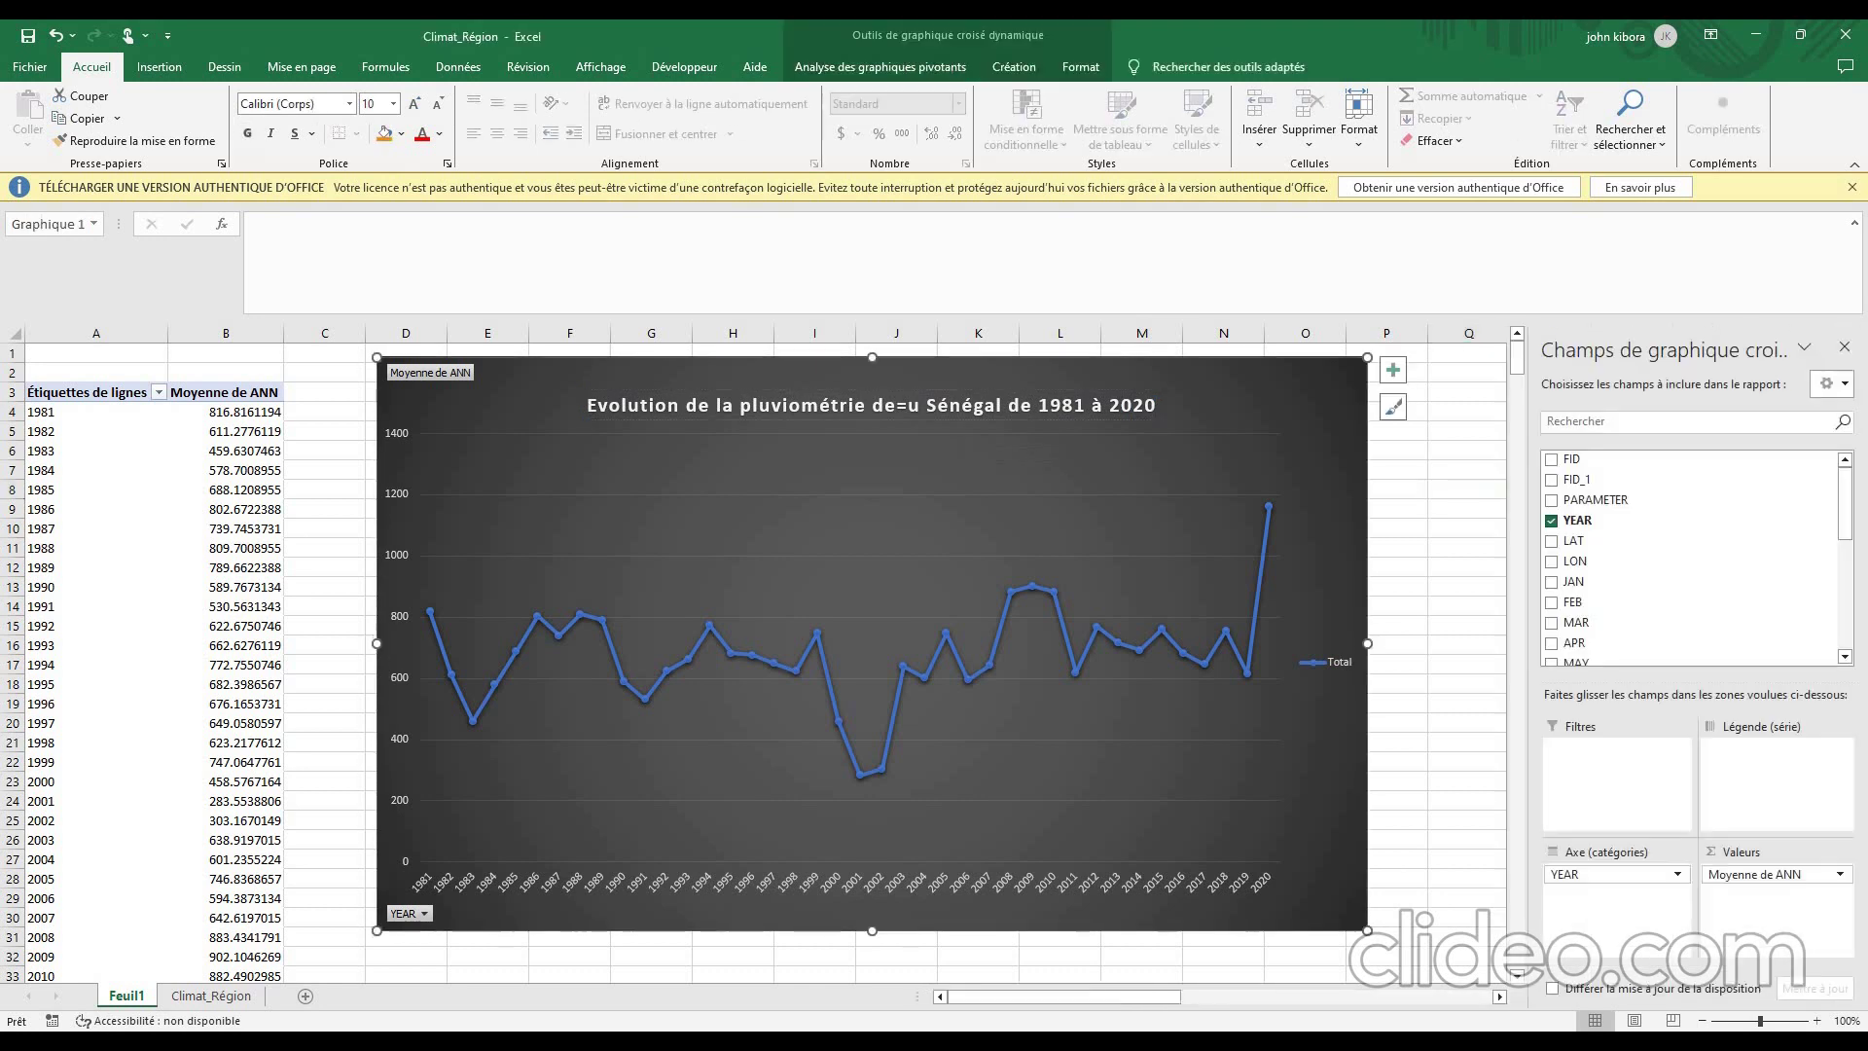
left_click(212, 996)
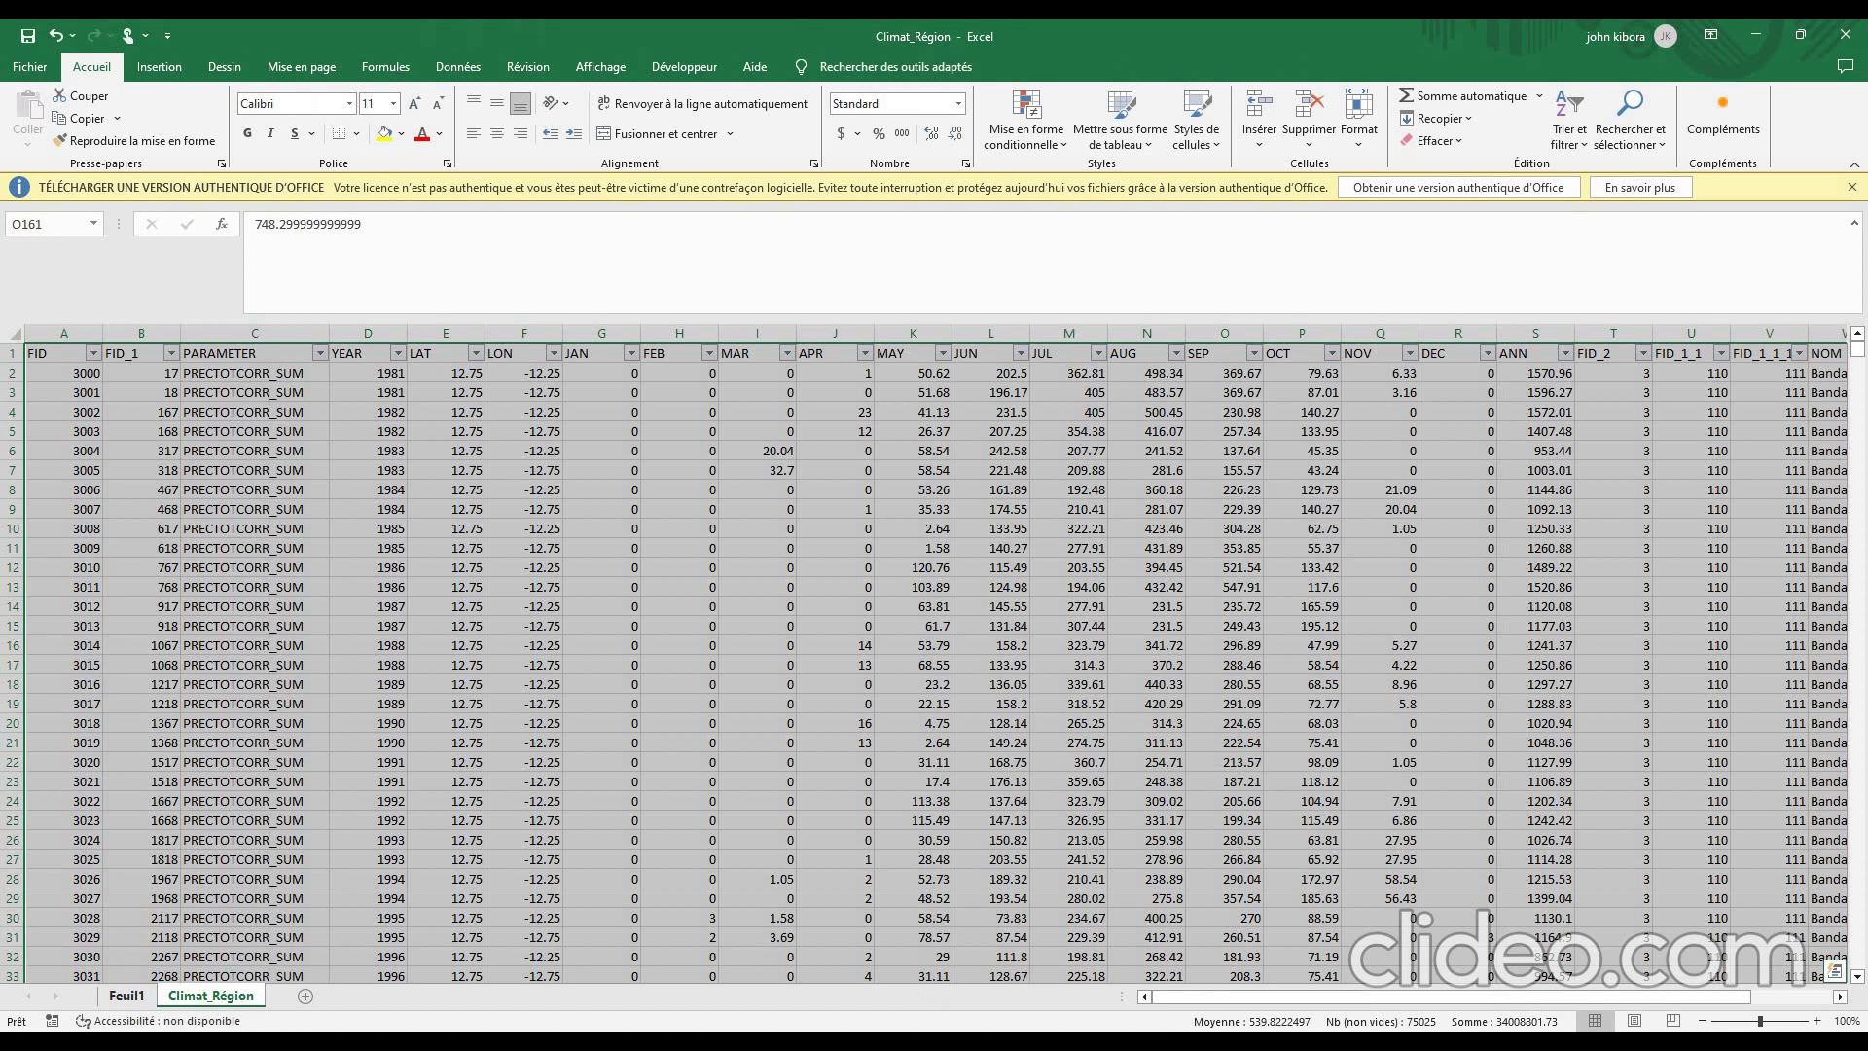
left_click(126, 995)
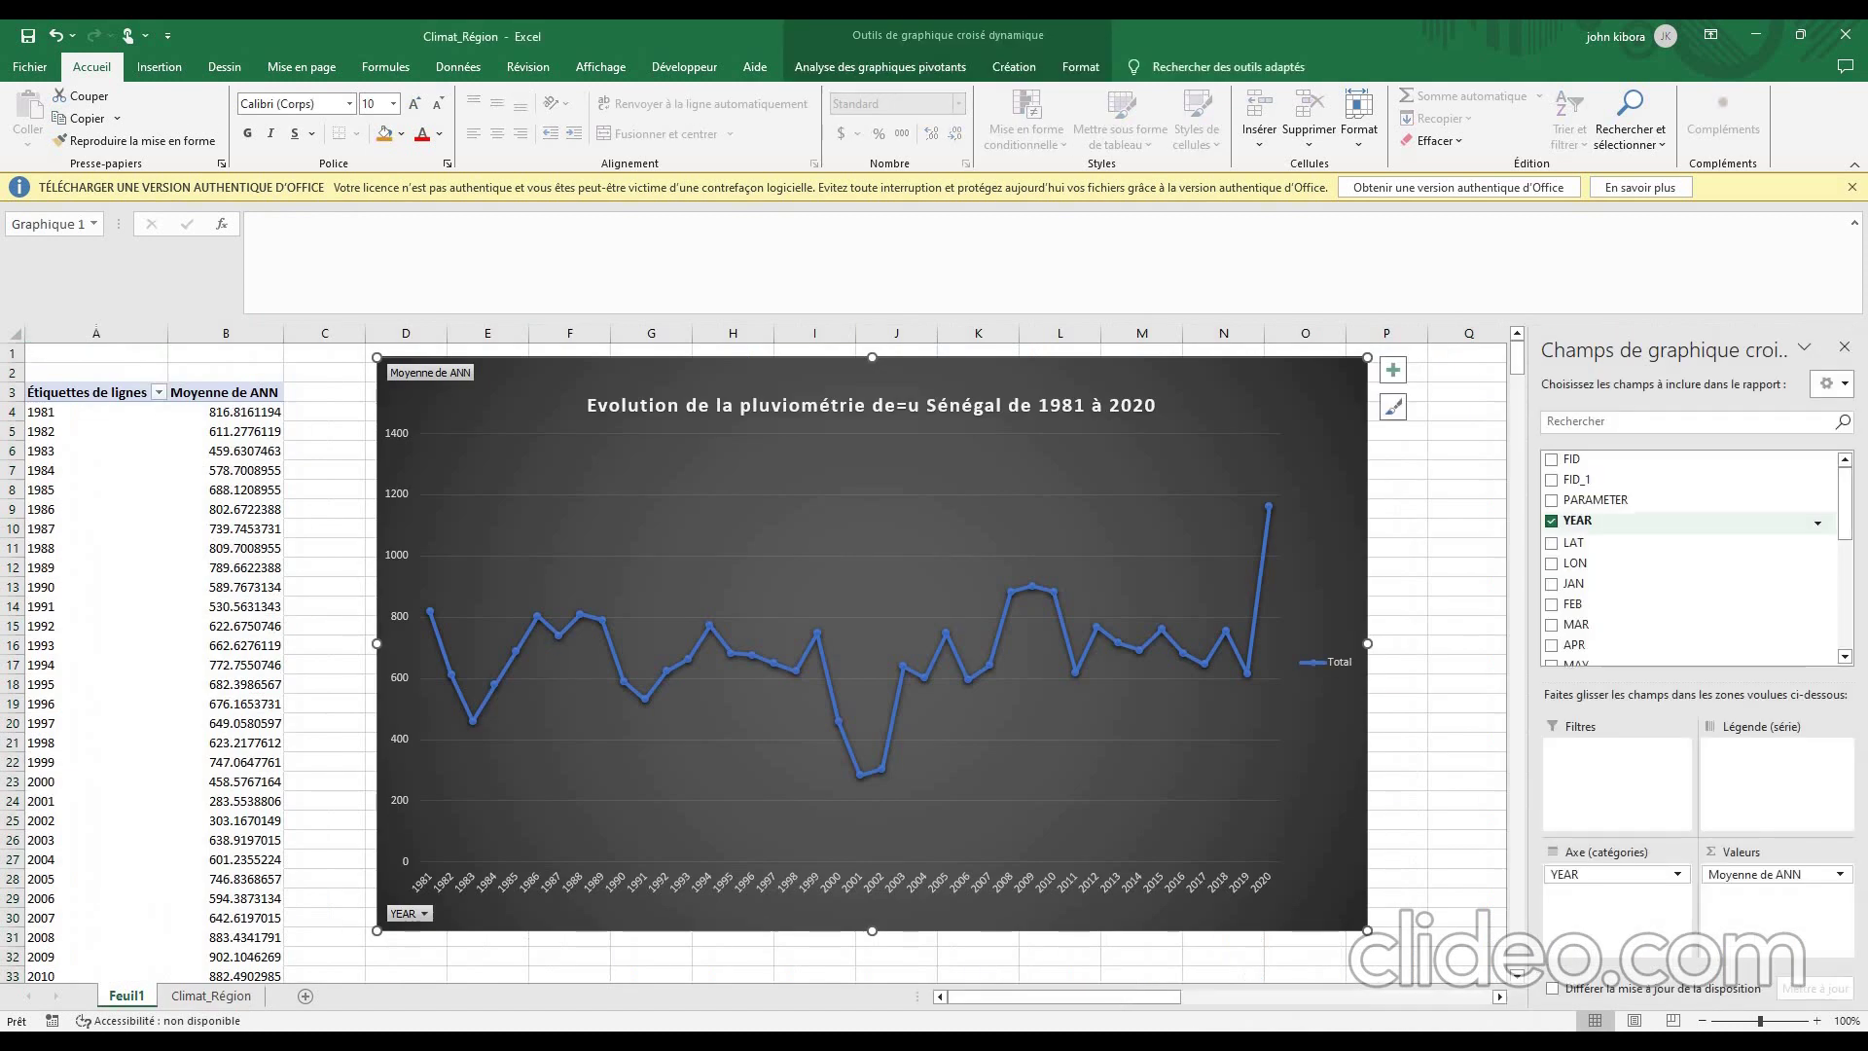
scroll(1693, 582, "down", 5)
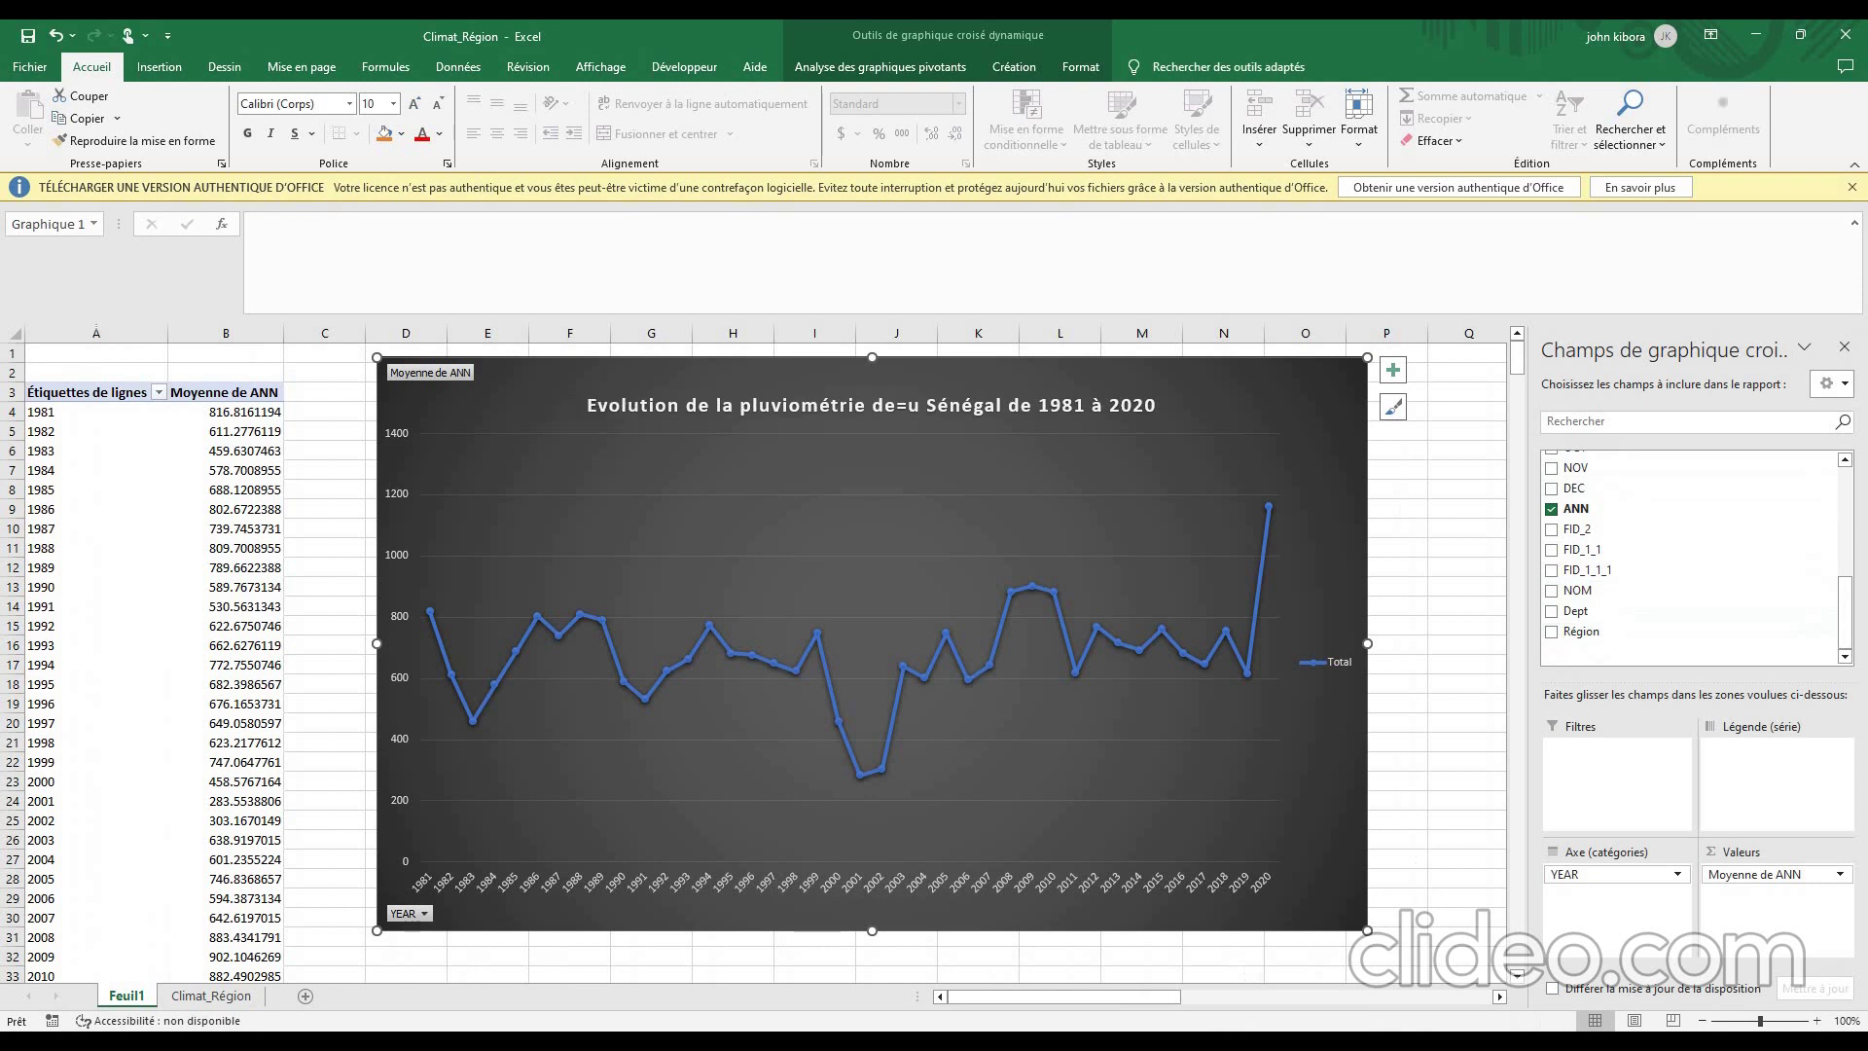
- Switch to PowerPoint, paste the copied pivot chart onto the map slide, and shift it off most of the map
key("alt+Tab")
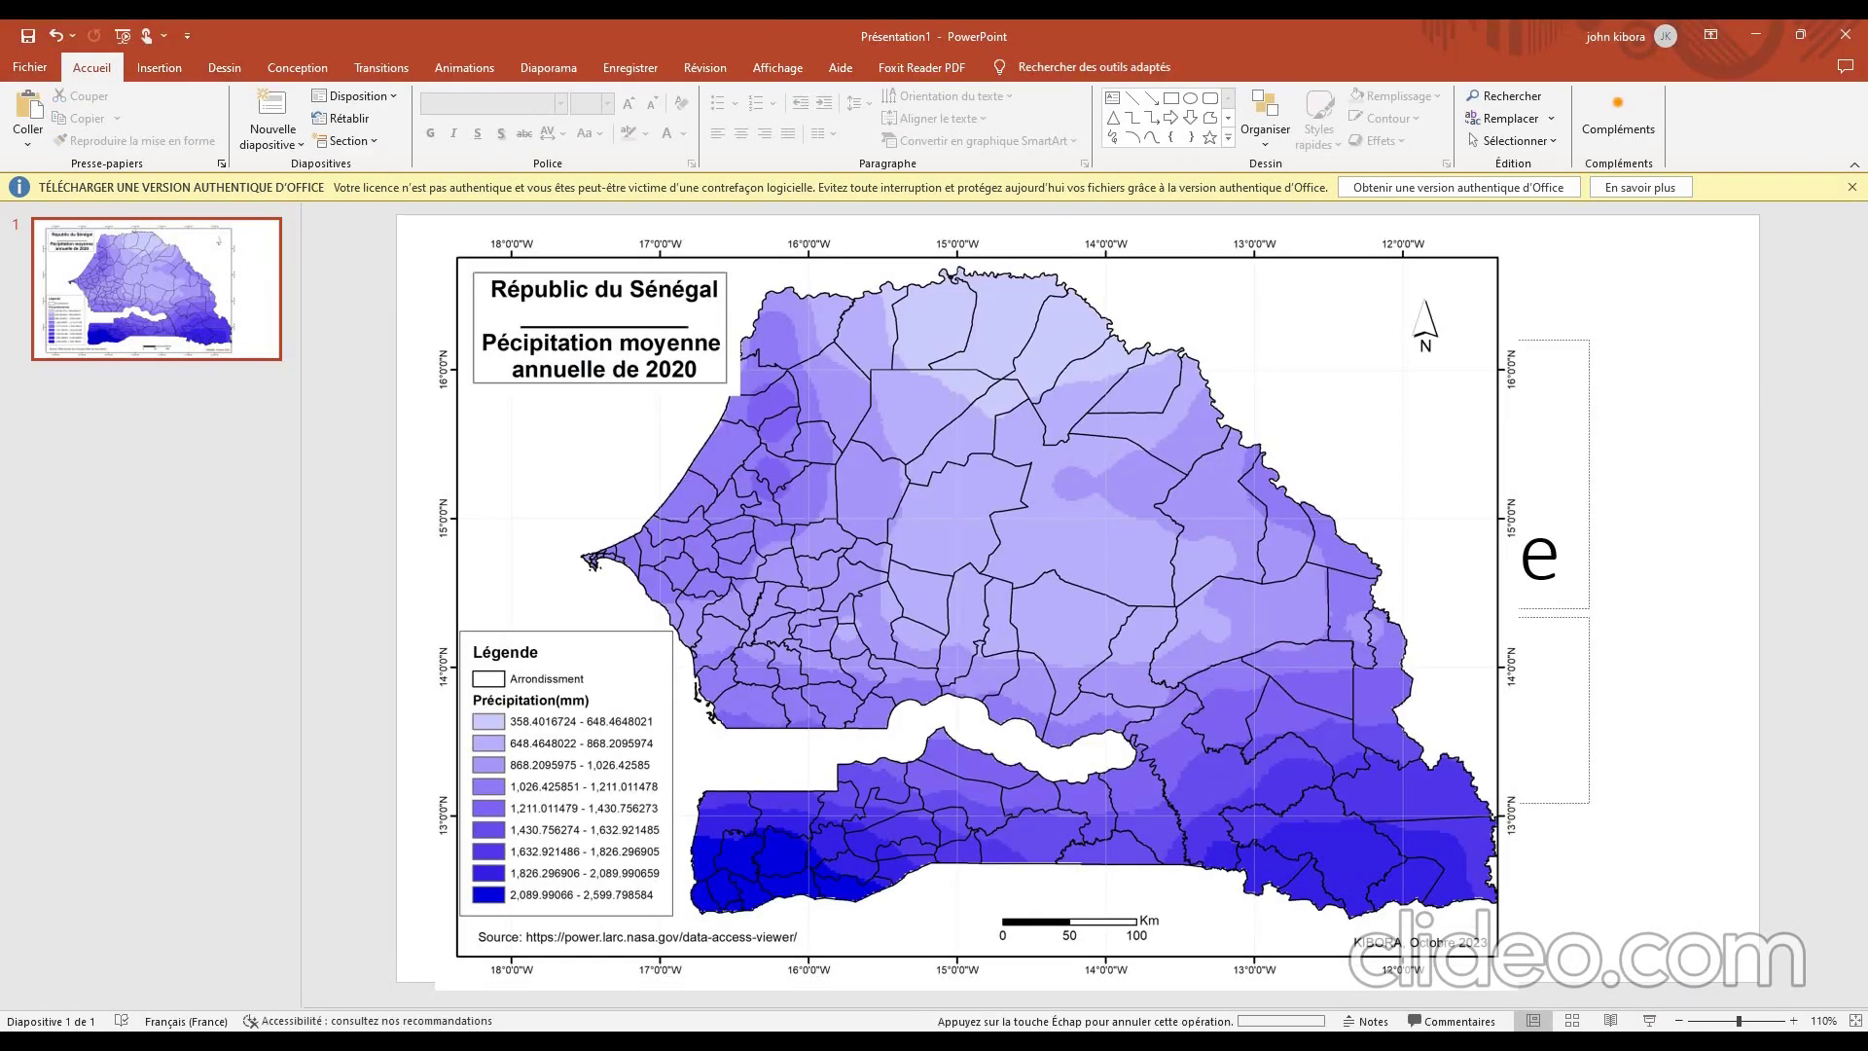
key("ctrl+v")
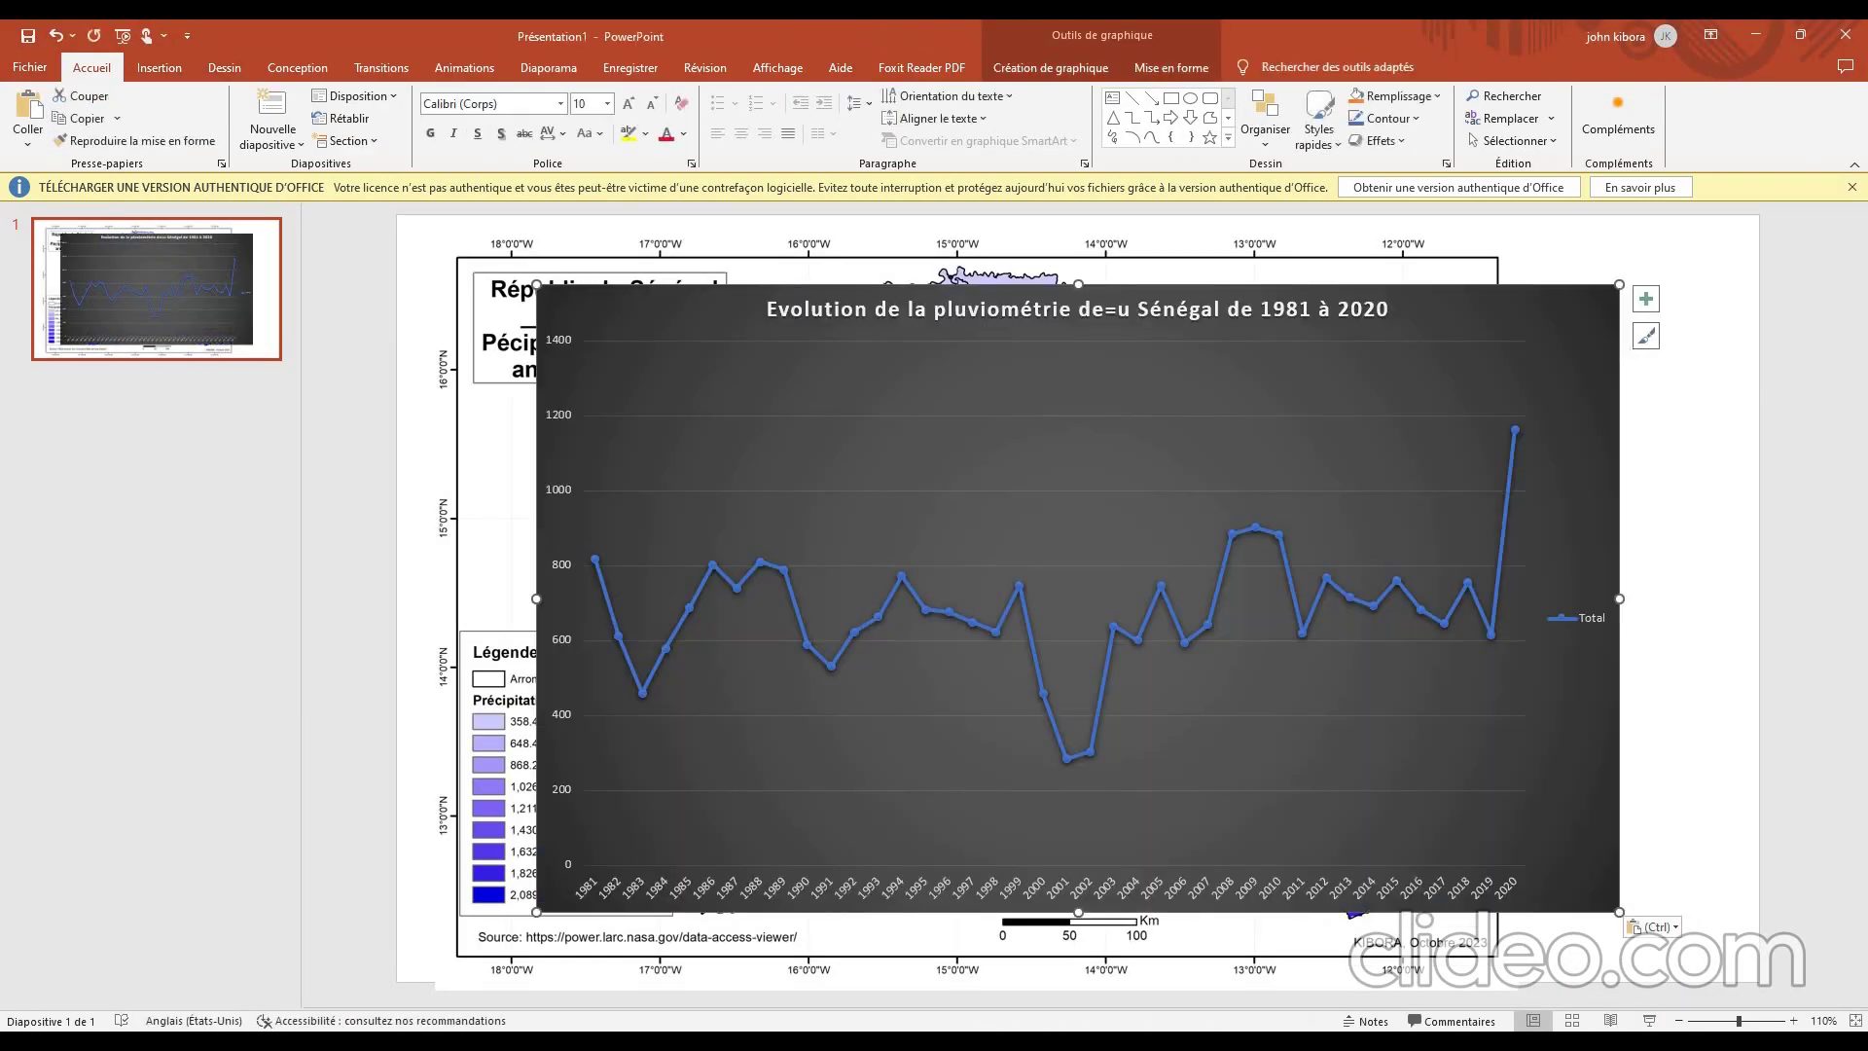
left_click(1078, 506)
scroll(1078, 598, "down", 3)
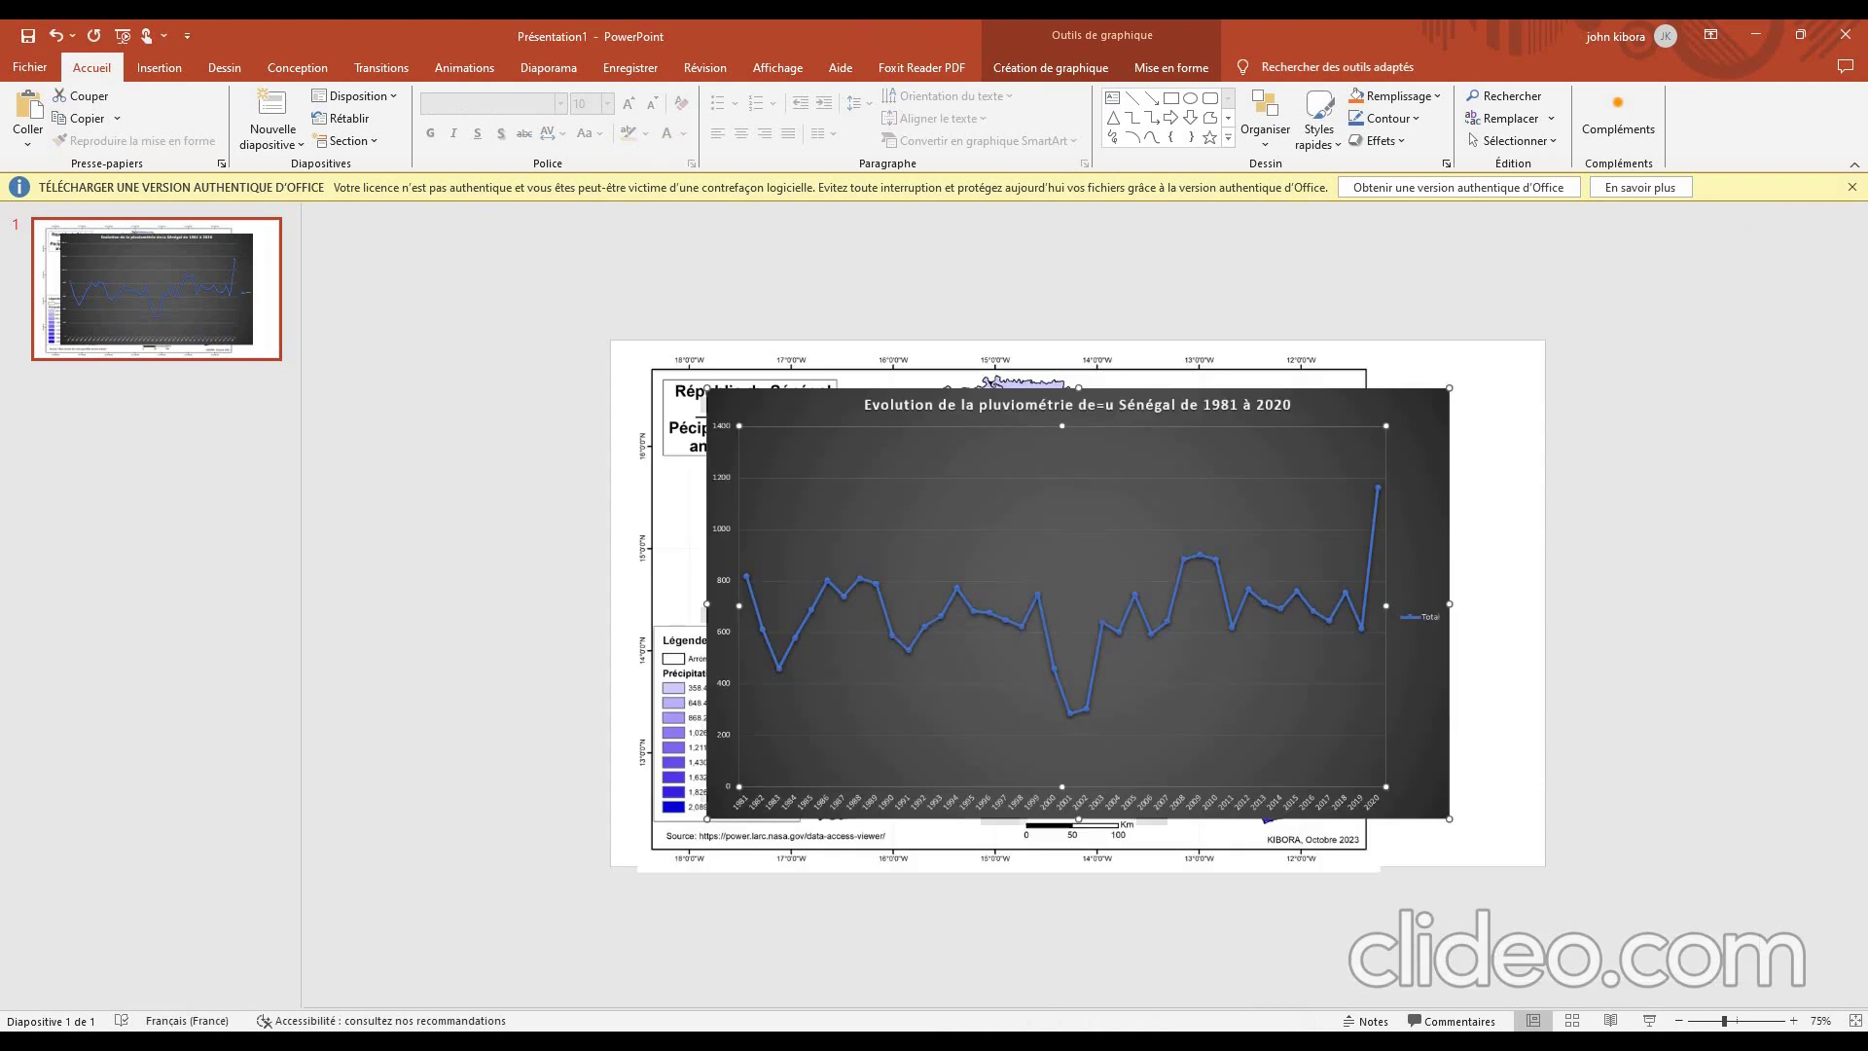
left_click_drag(1304, 525, 1581, 603)
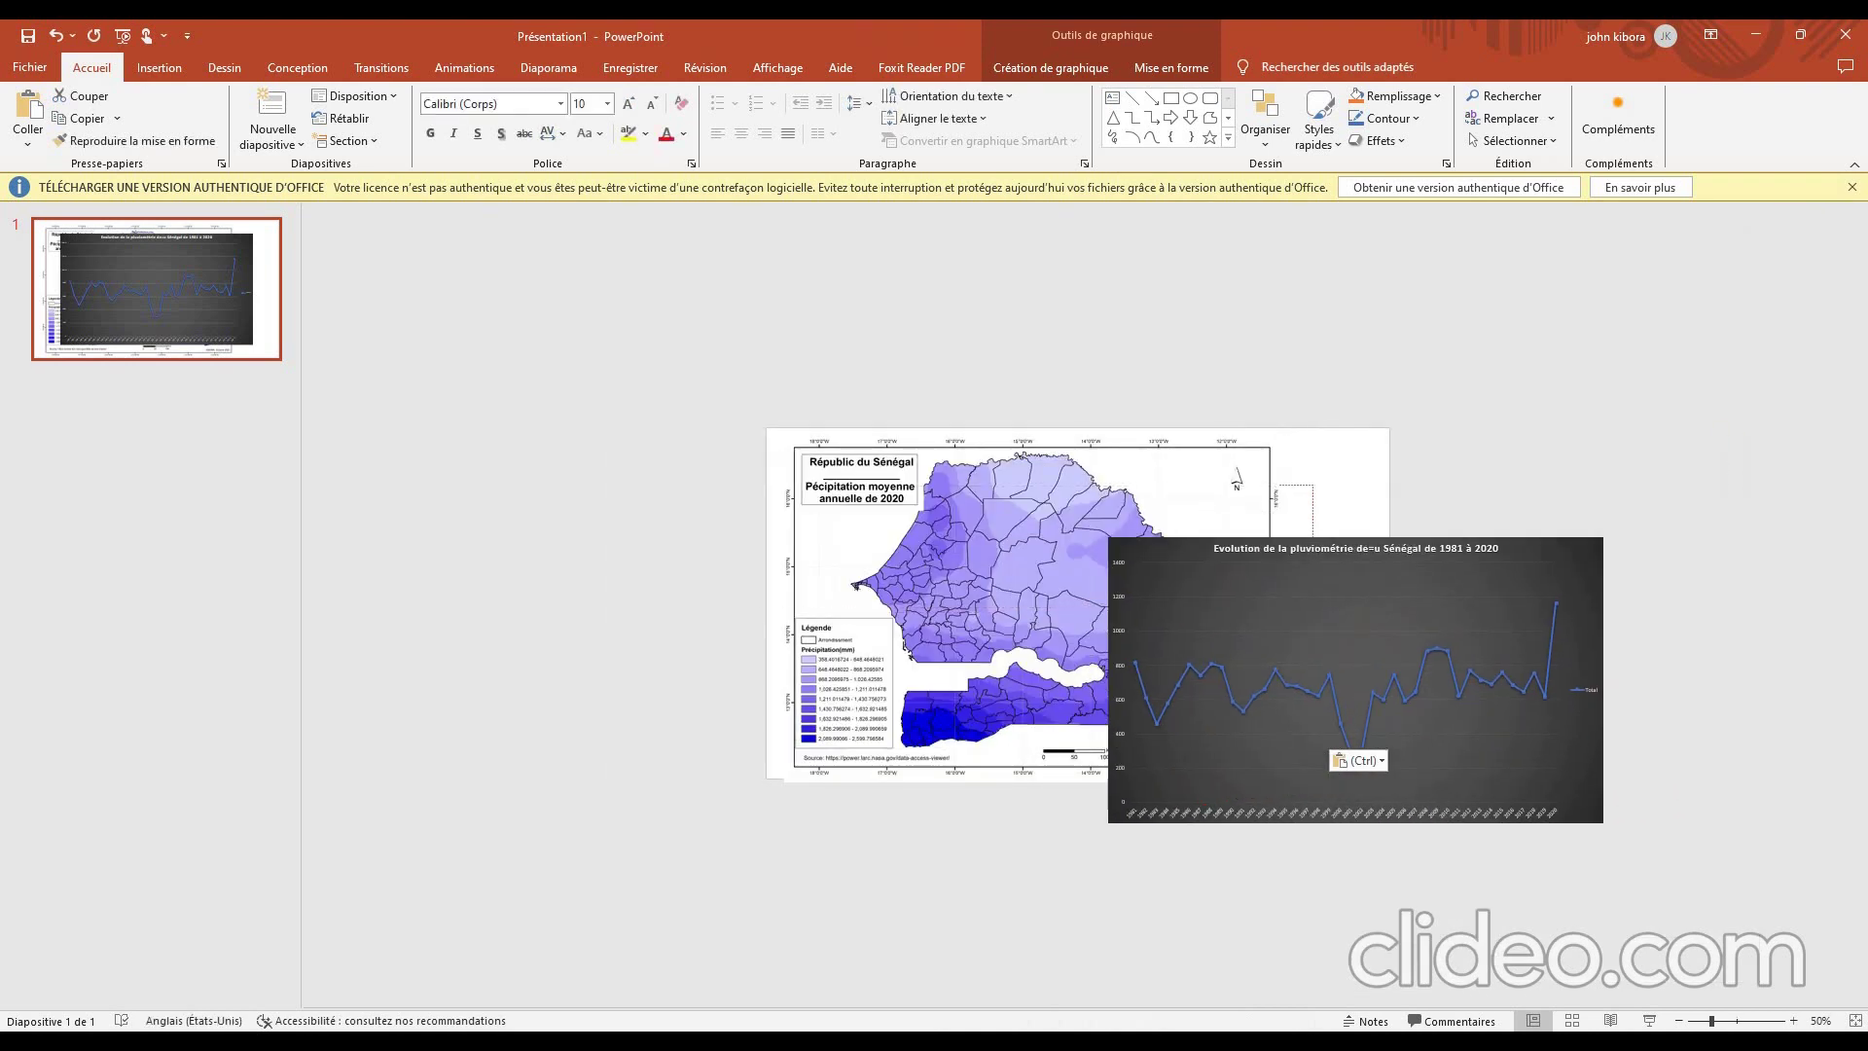
left_click_drag(1355, 680, 1325, 721)
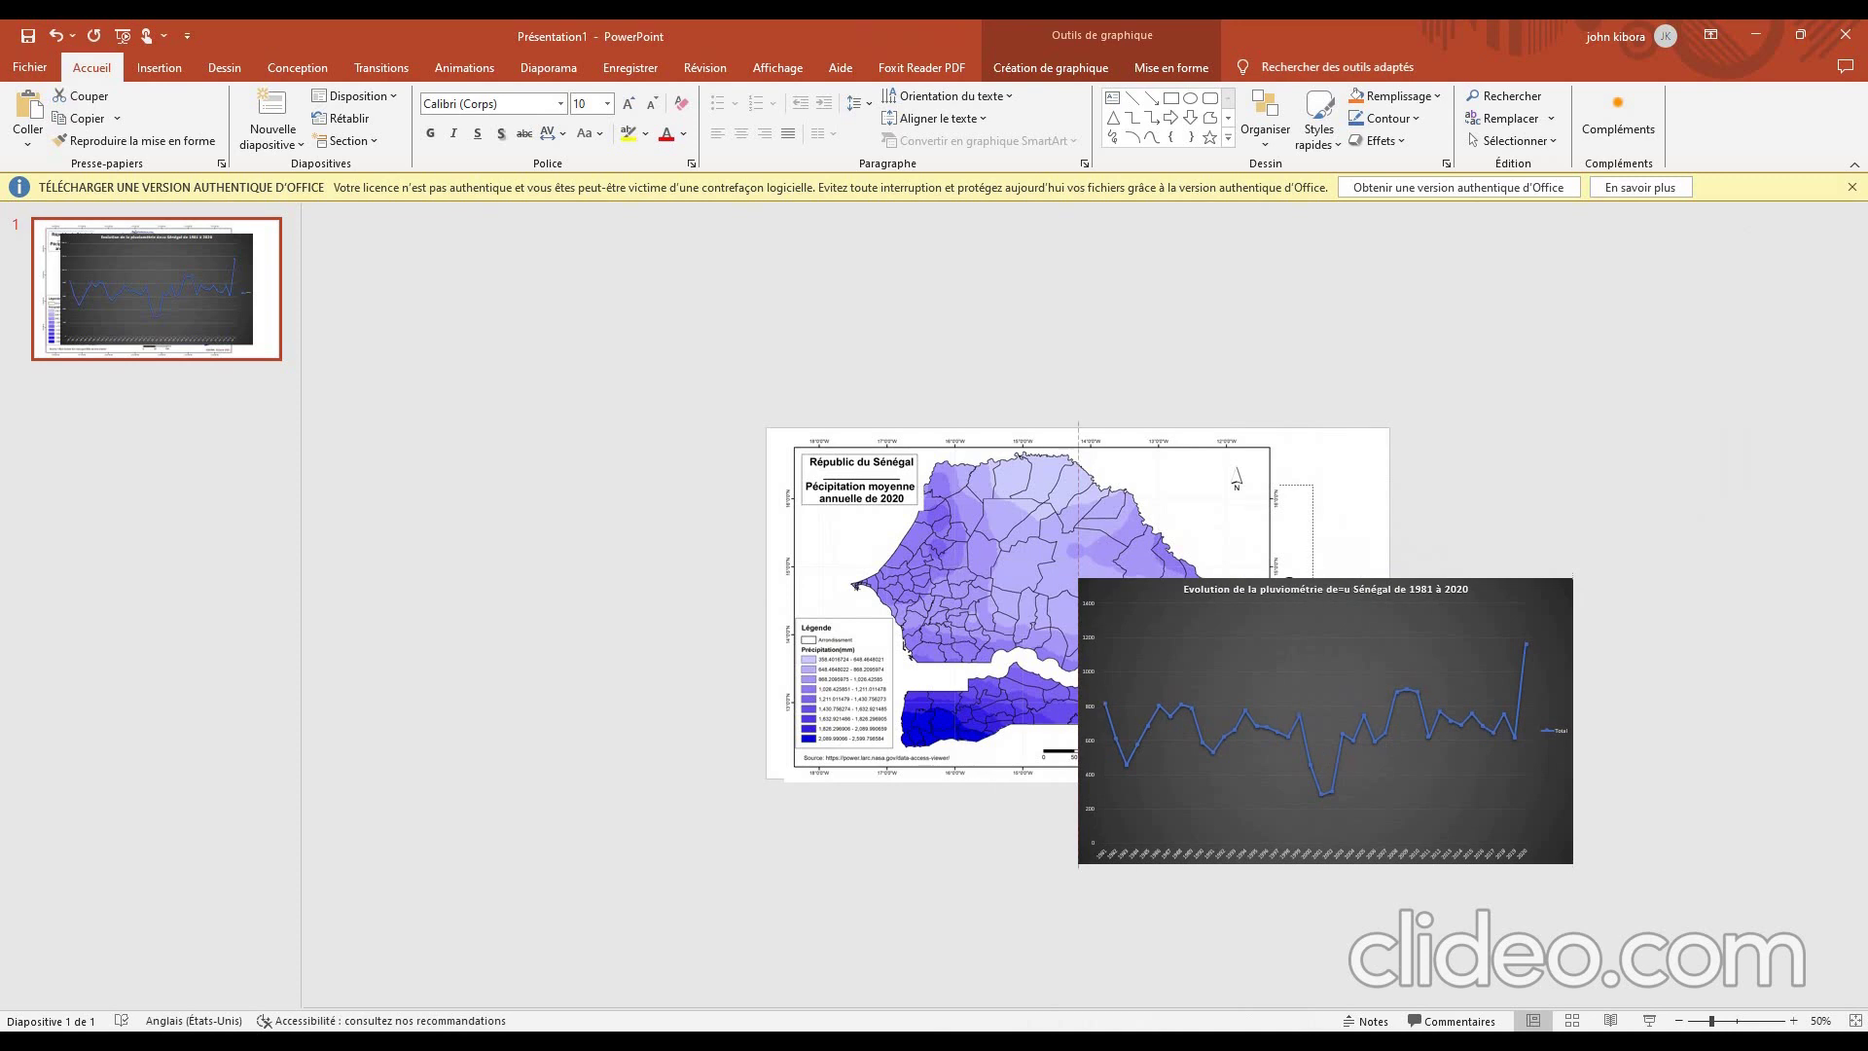
key("Escape")
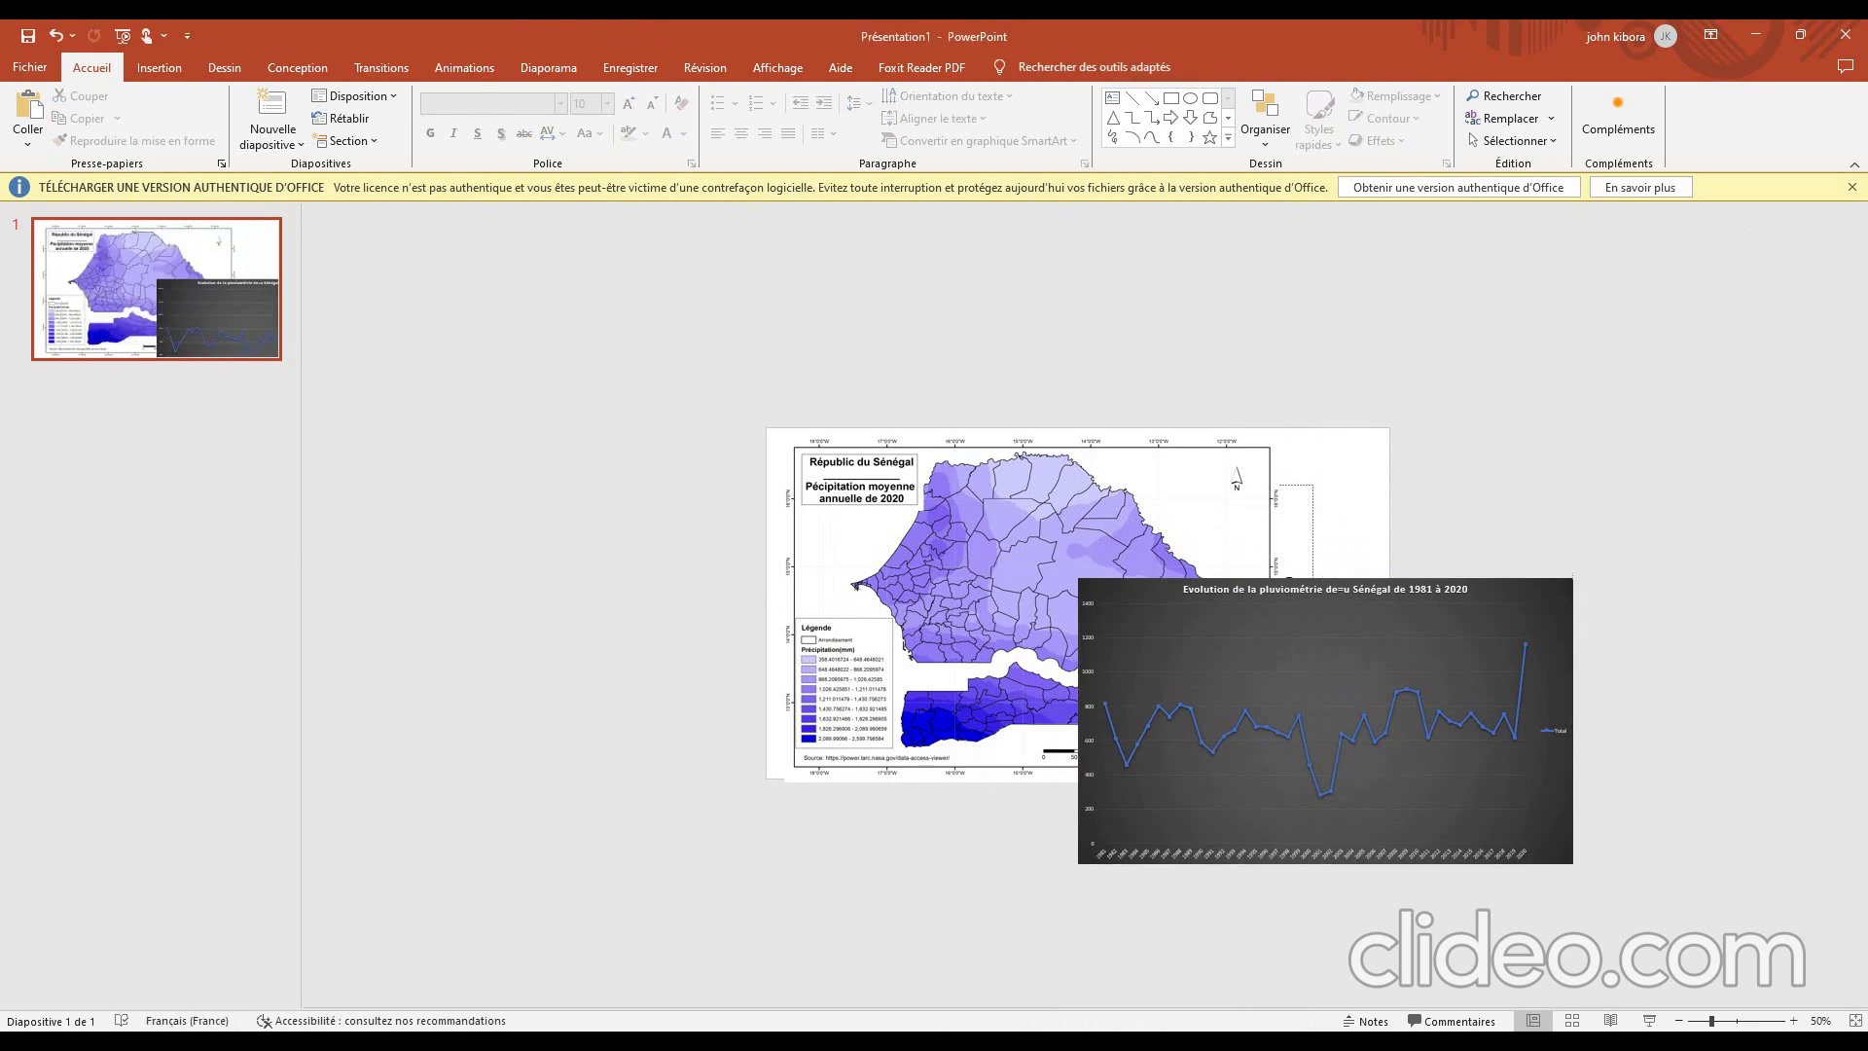
- Restyle the pasted chart with a white background and vertical drop lines, and move it from the map slide to a new slide
left_click(1325, 721)
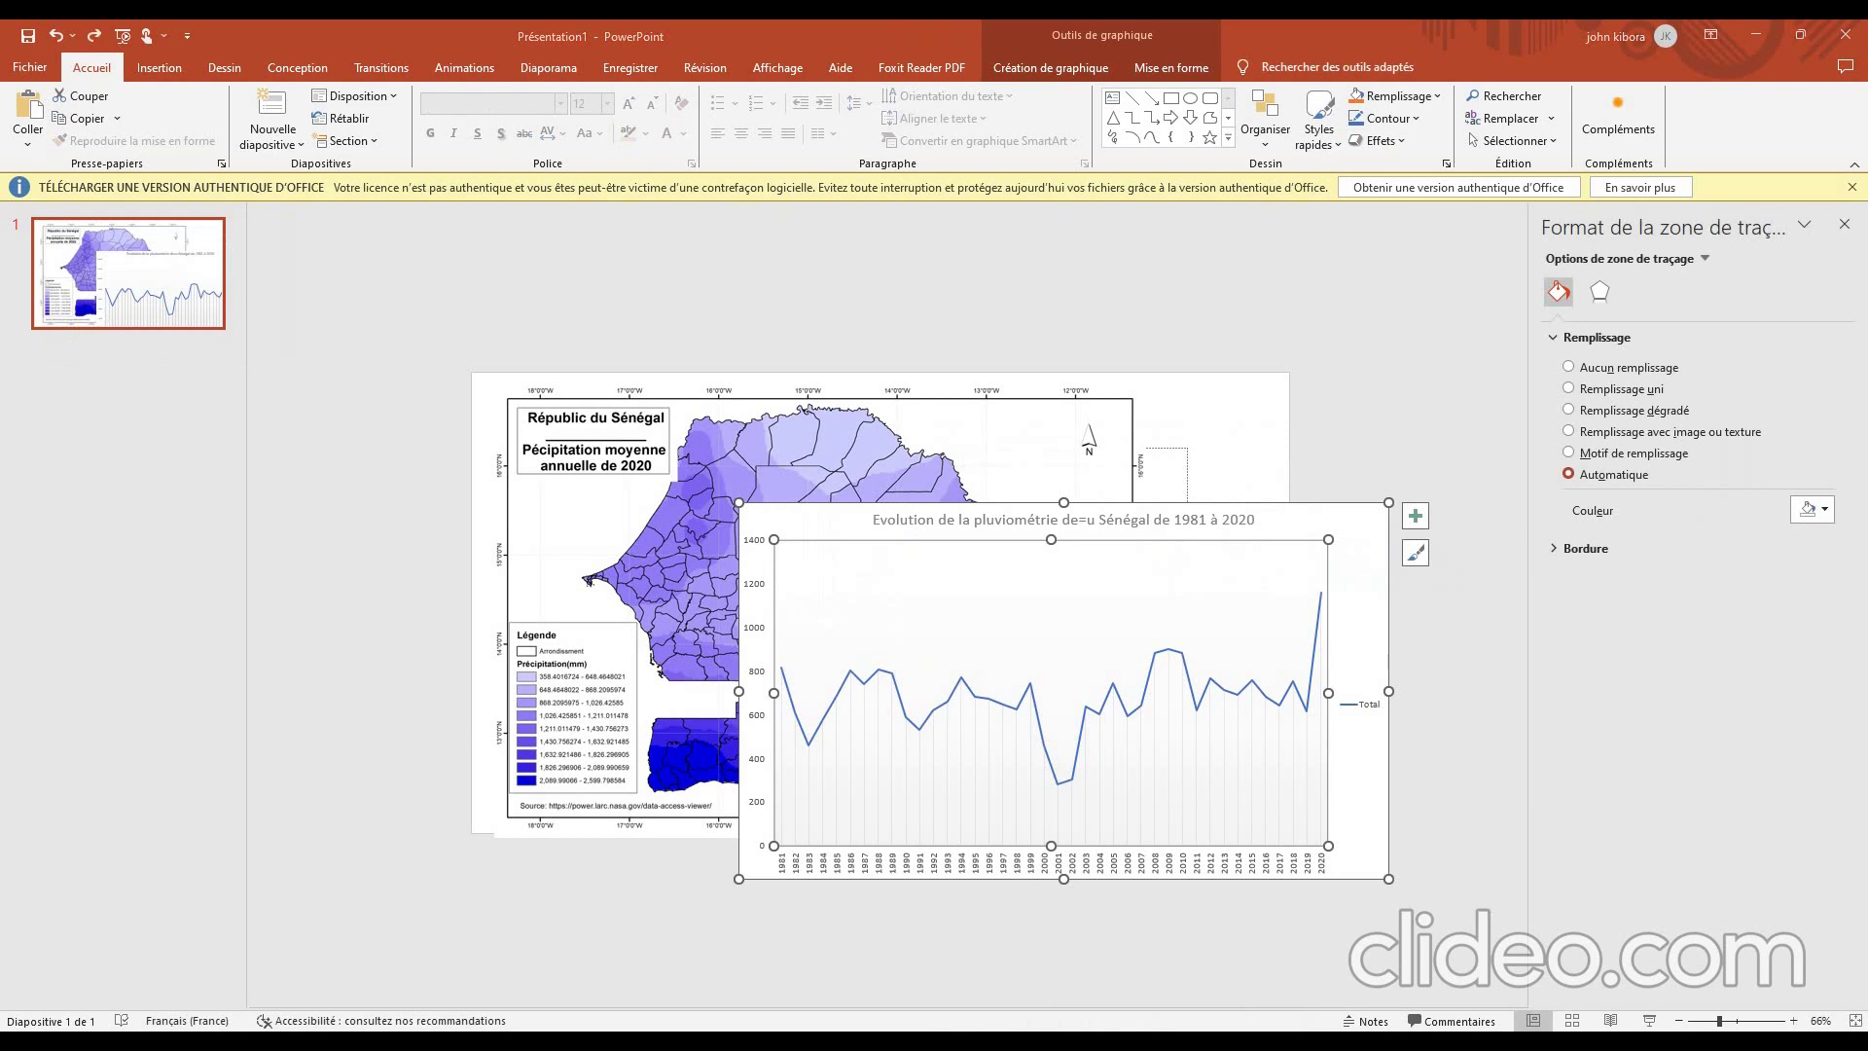
key("Escape")
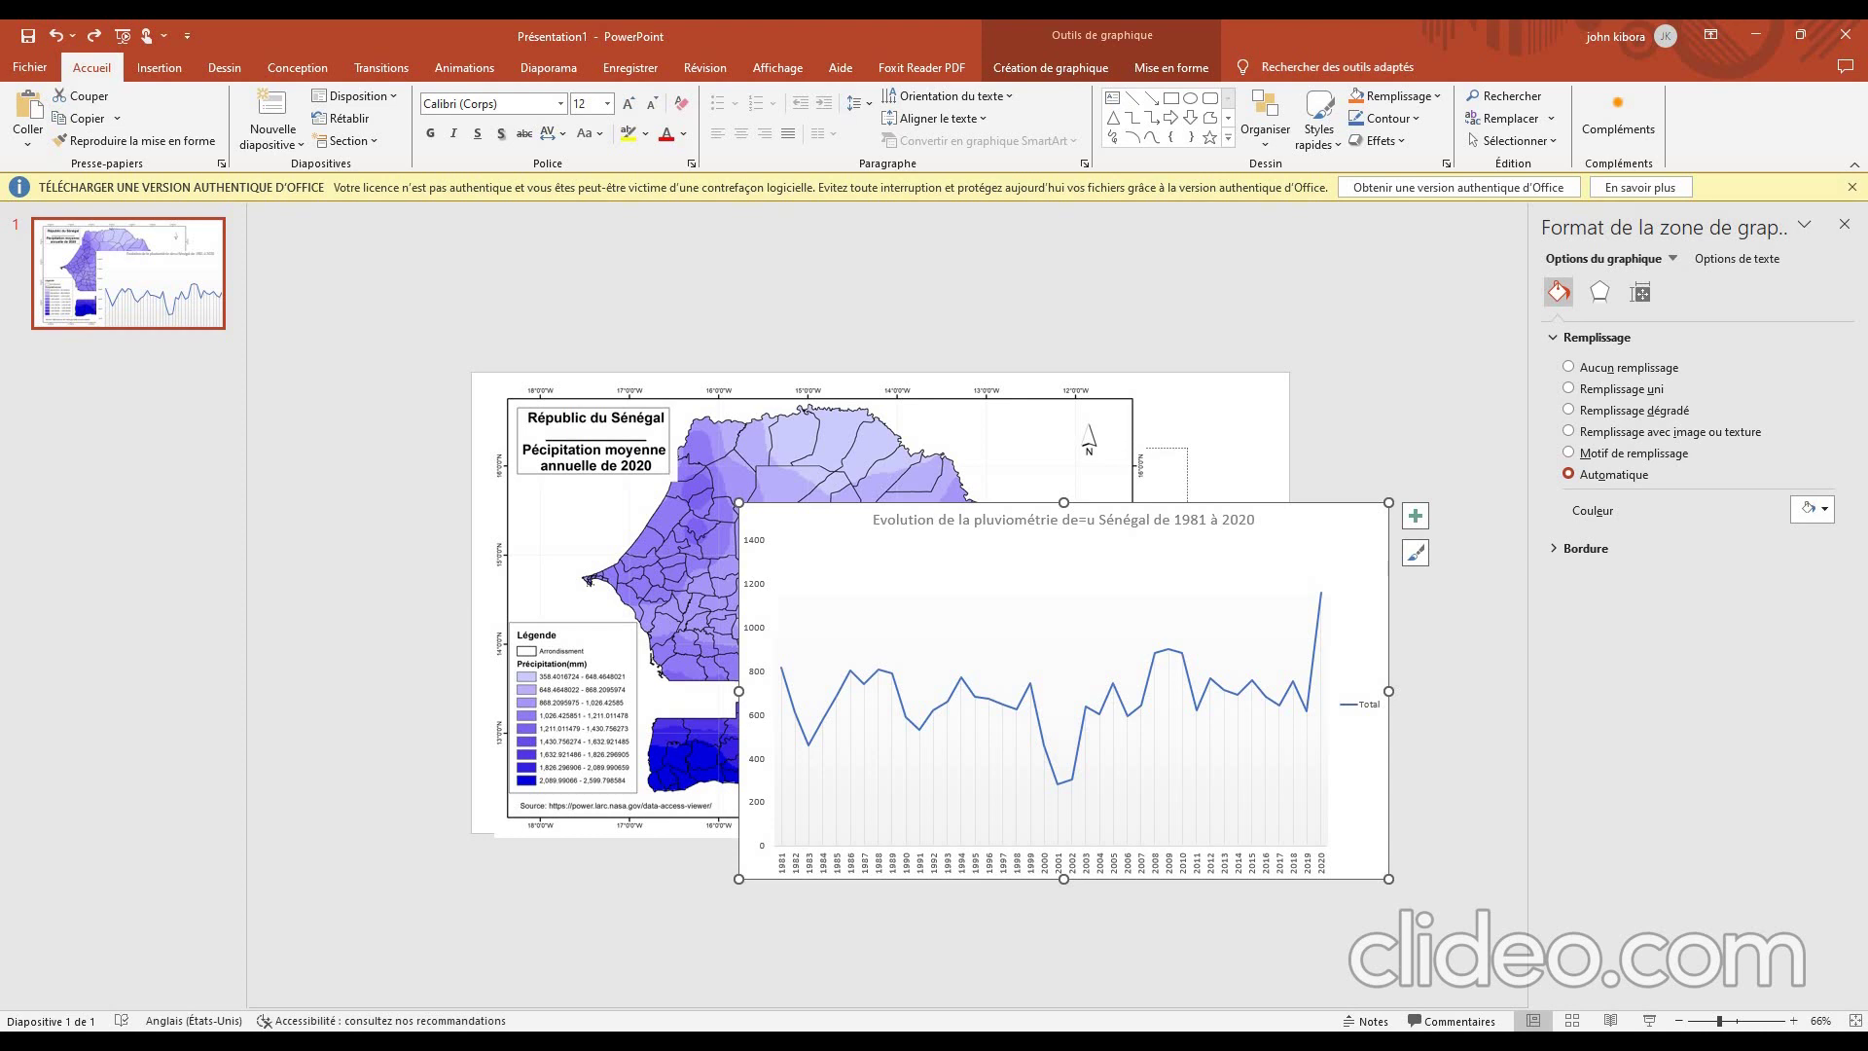
key("ctrl+x")
left_click(271, 103)
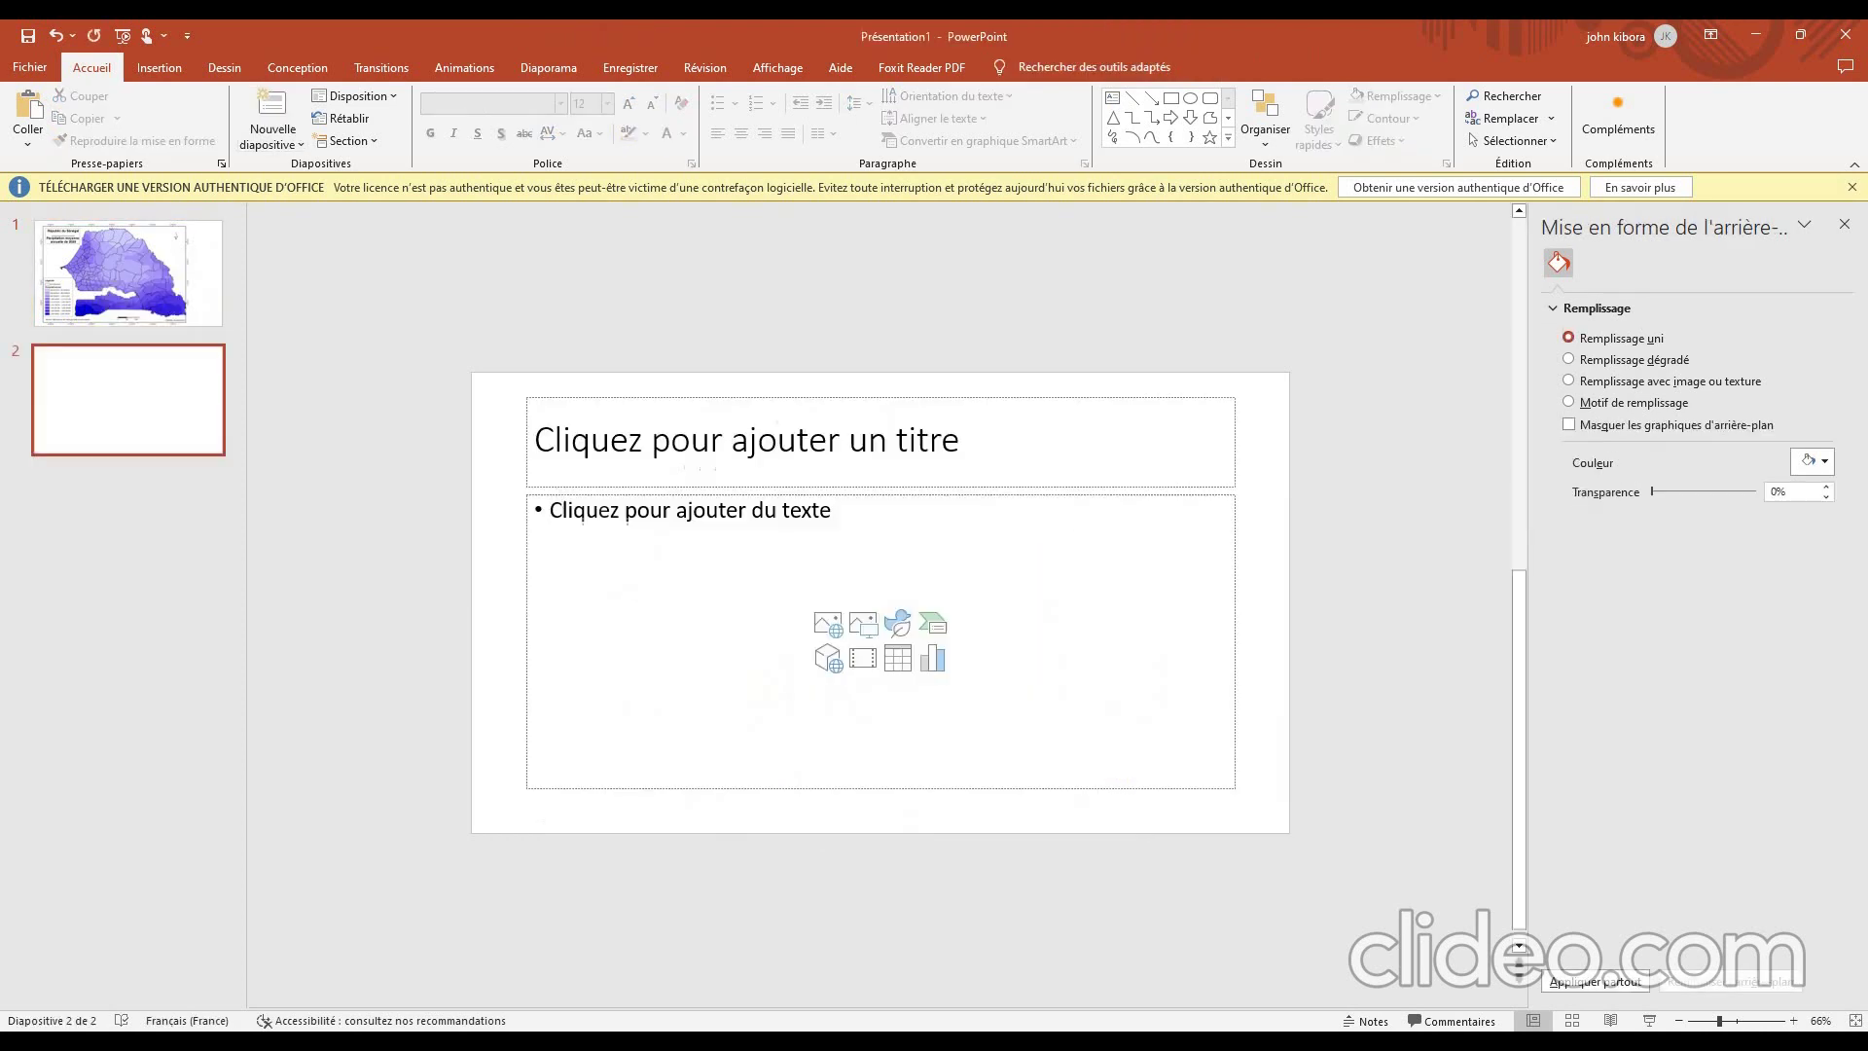
key("ctrl+v")
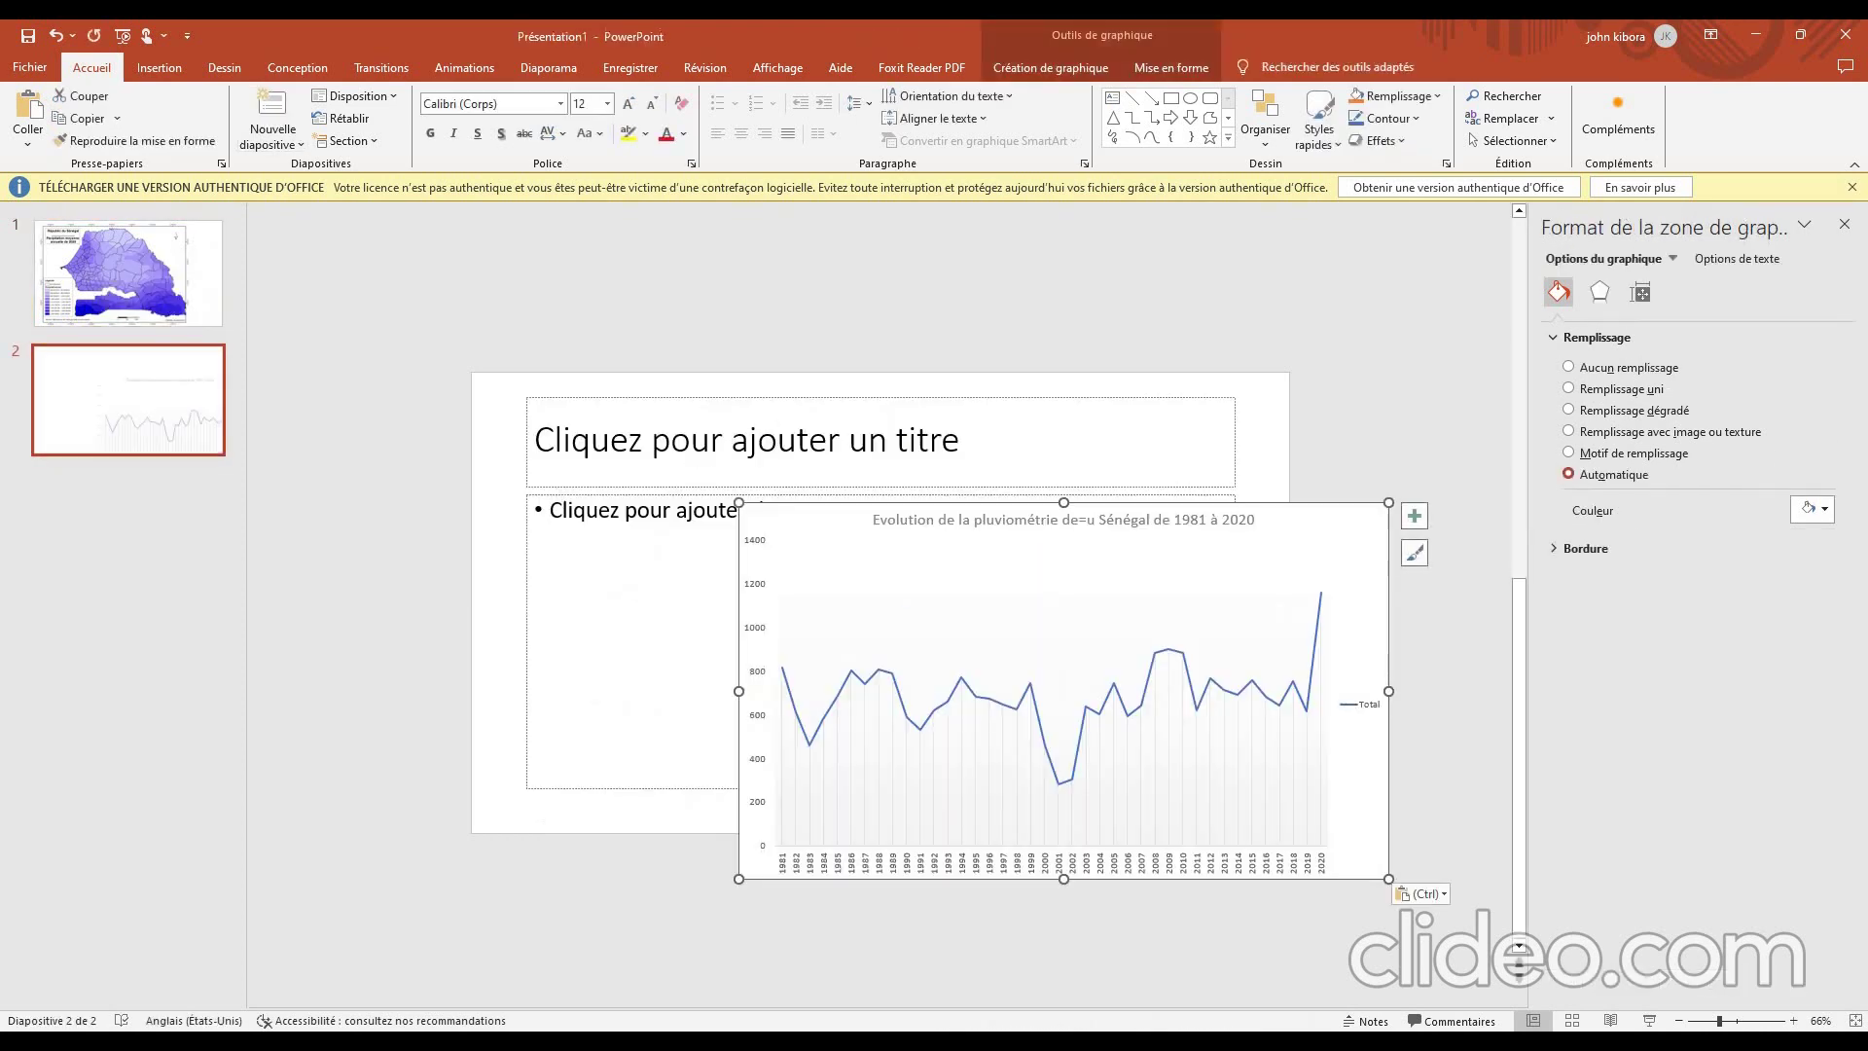
- Delete the empty title and content placeholders from slide 2
left_click(745, 439)
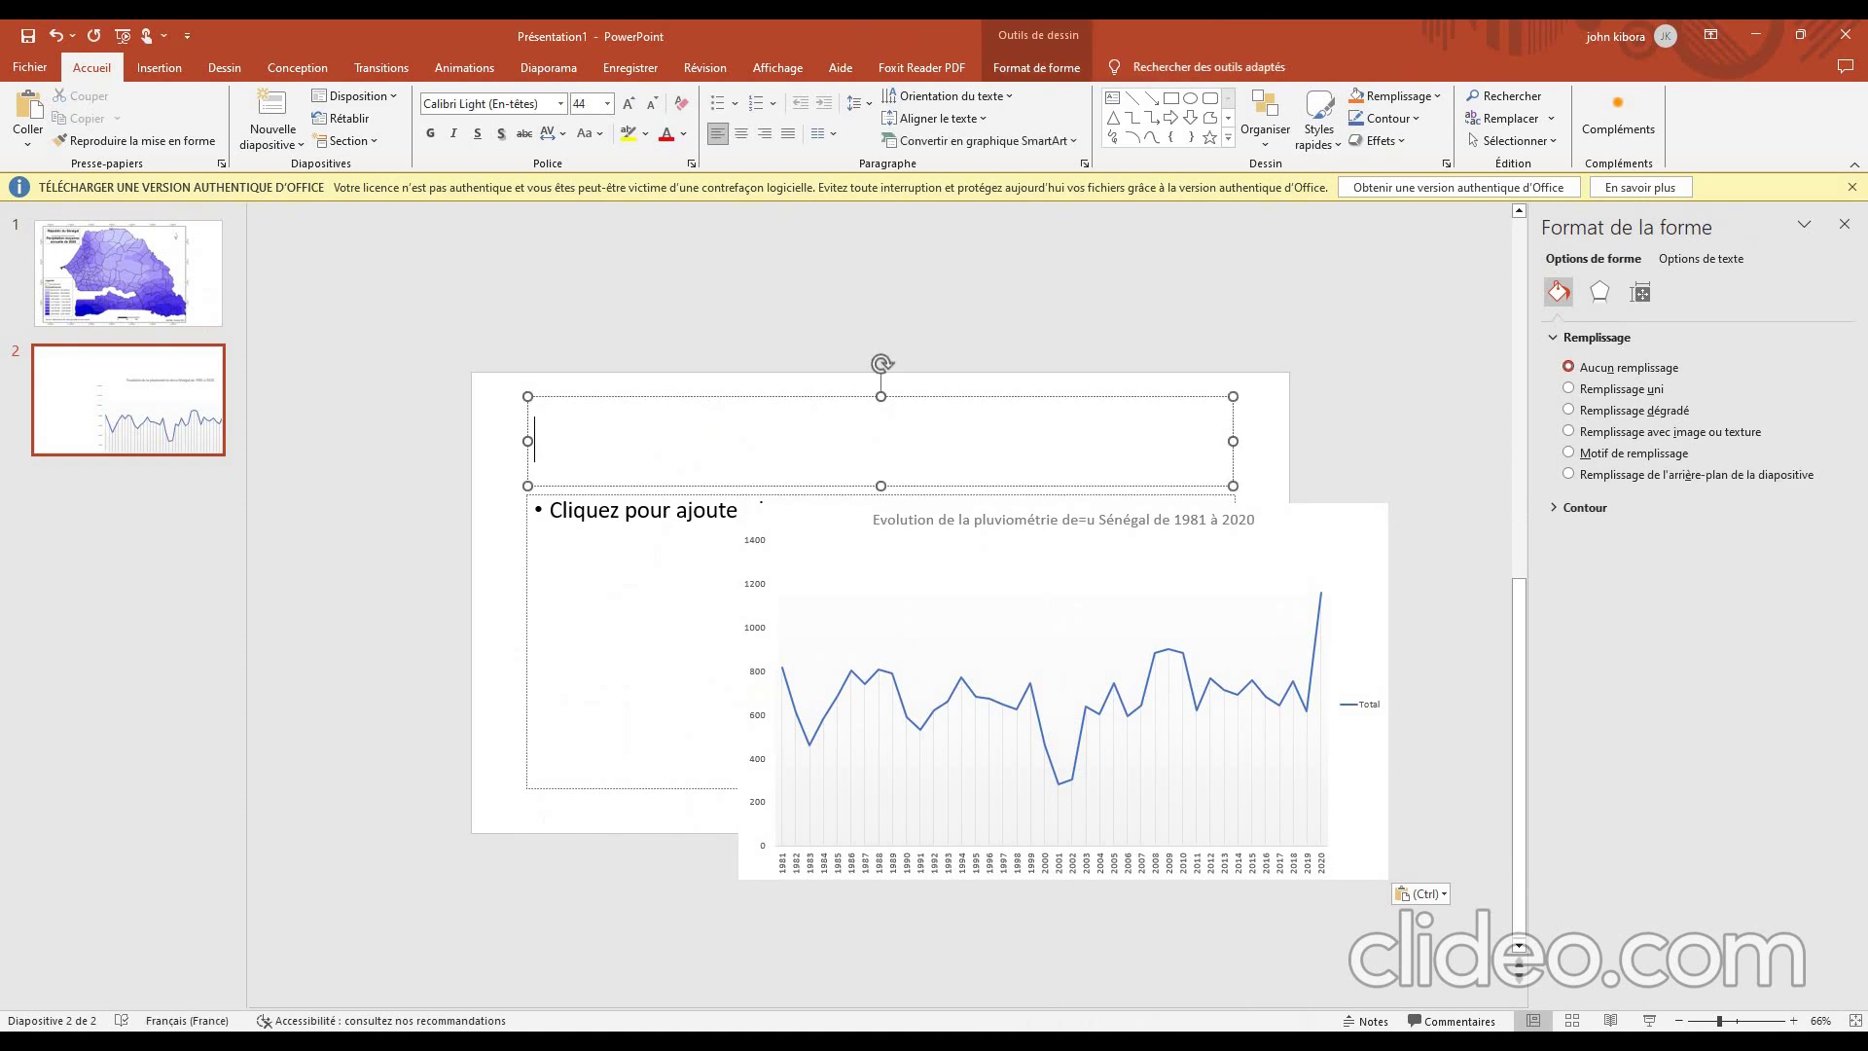
key("Escape")
key("Delete")
left_click(681, 494)
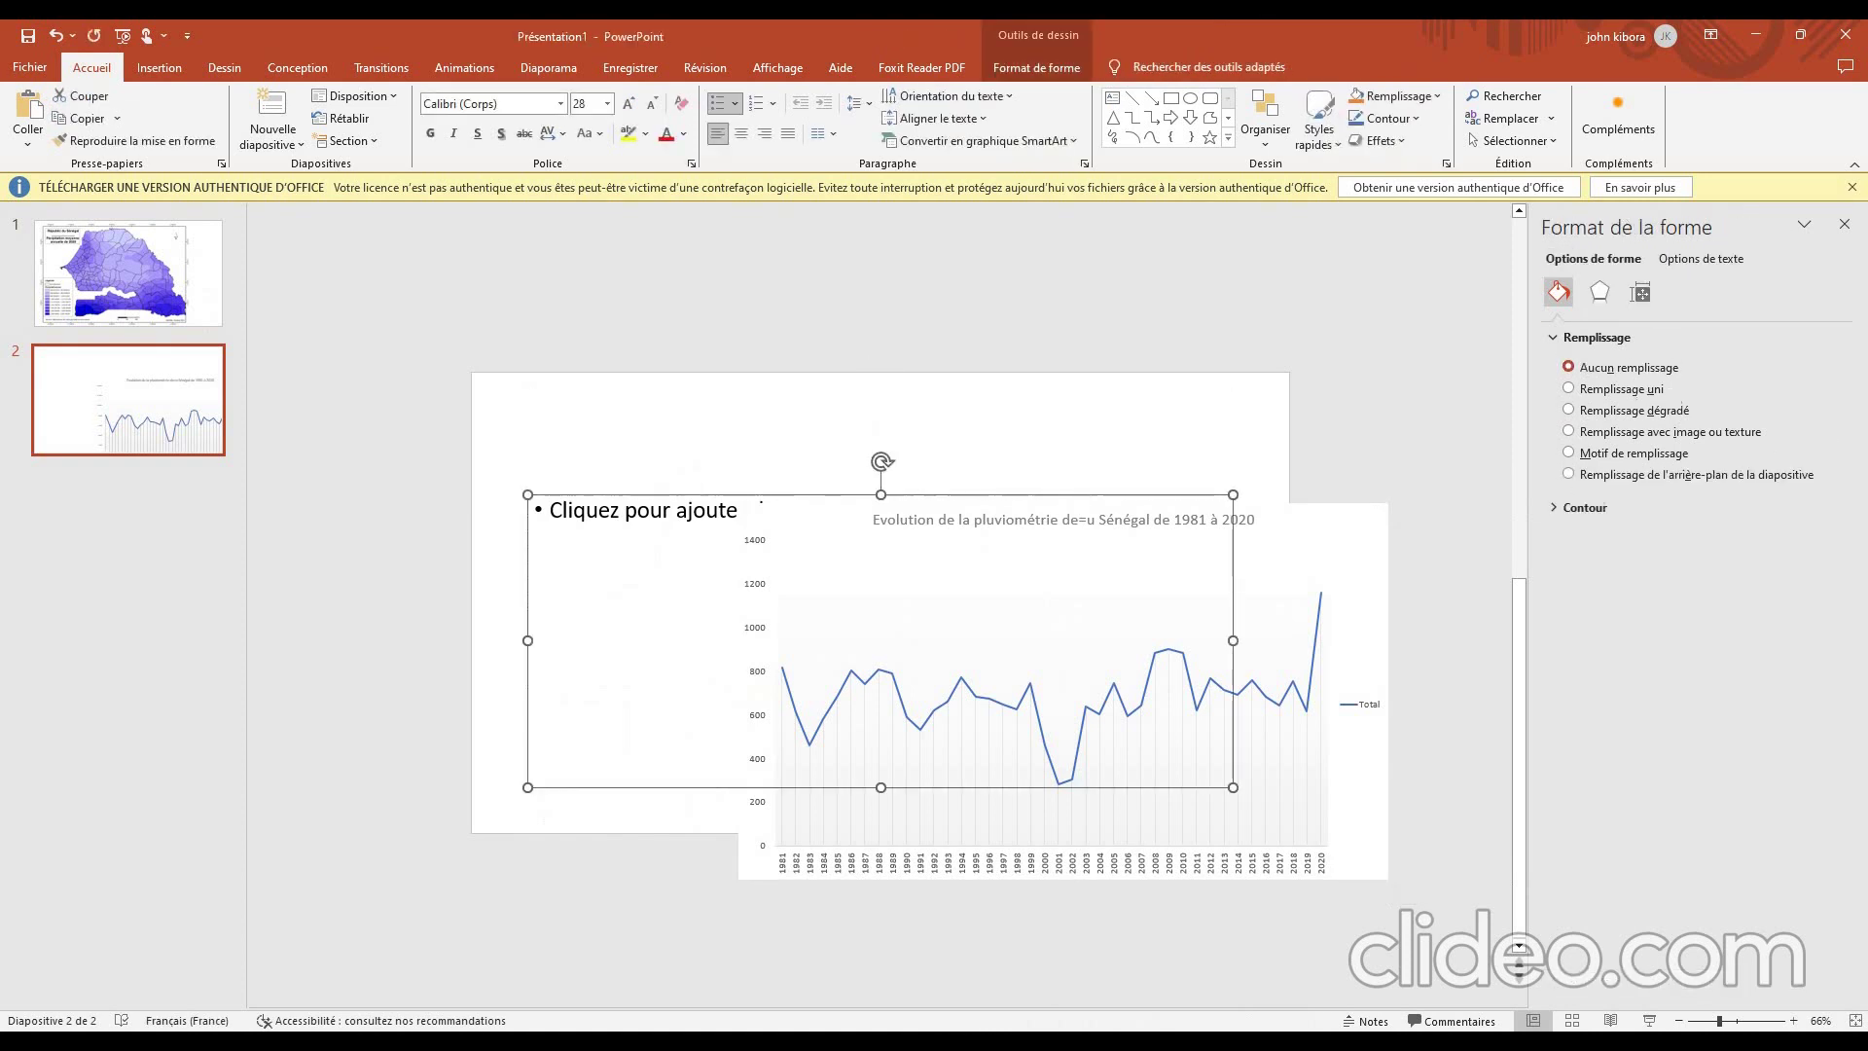
key("Delete")
- Center the rainfall chart on slide 2
left_click(1064, 557)
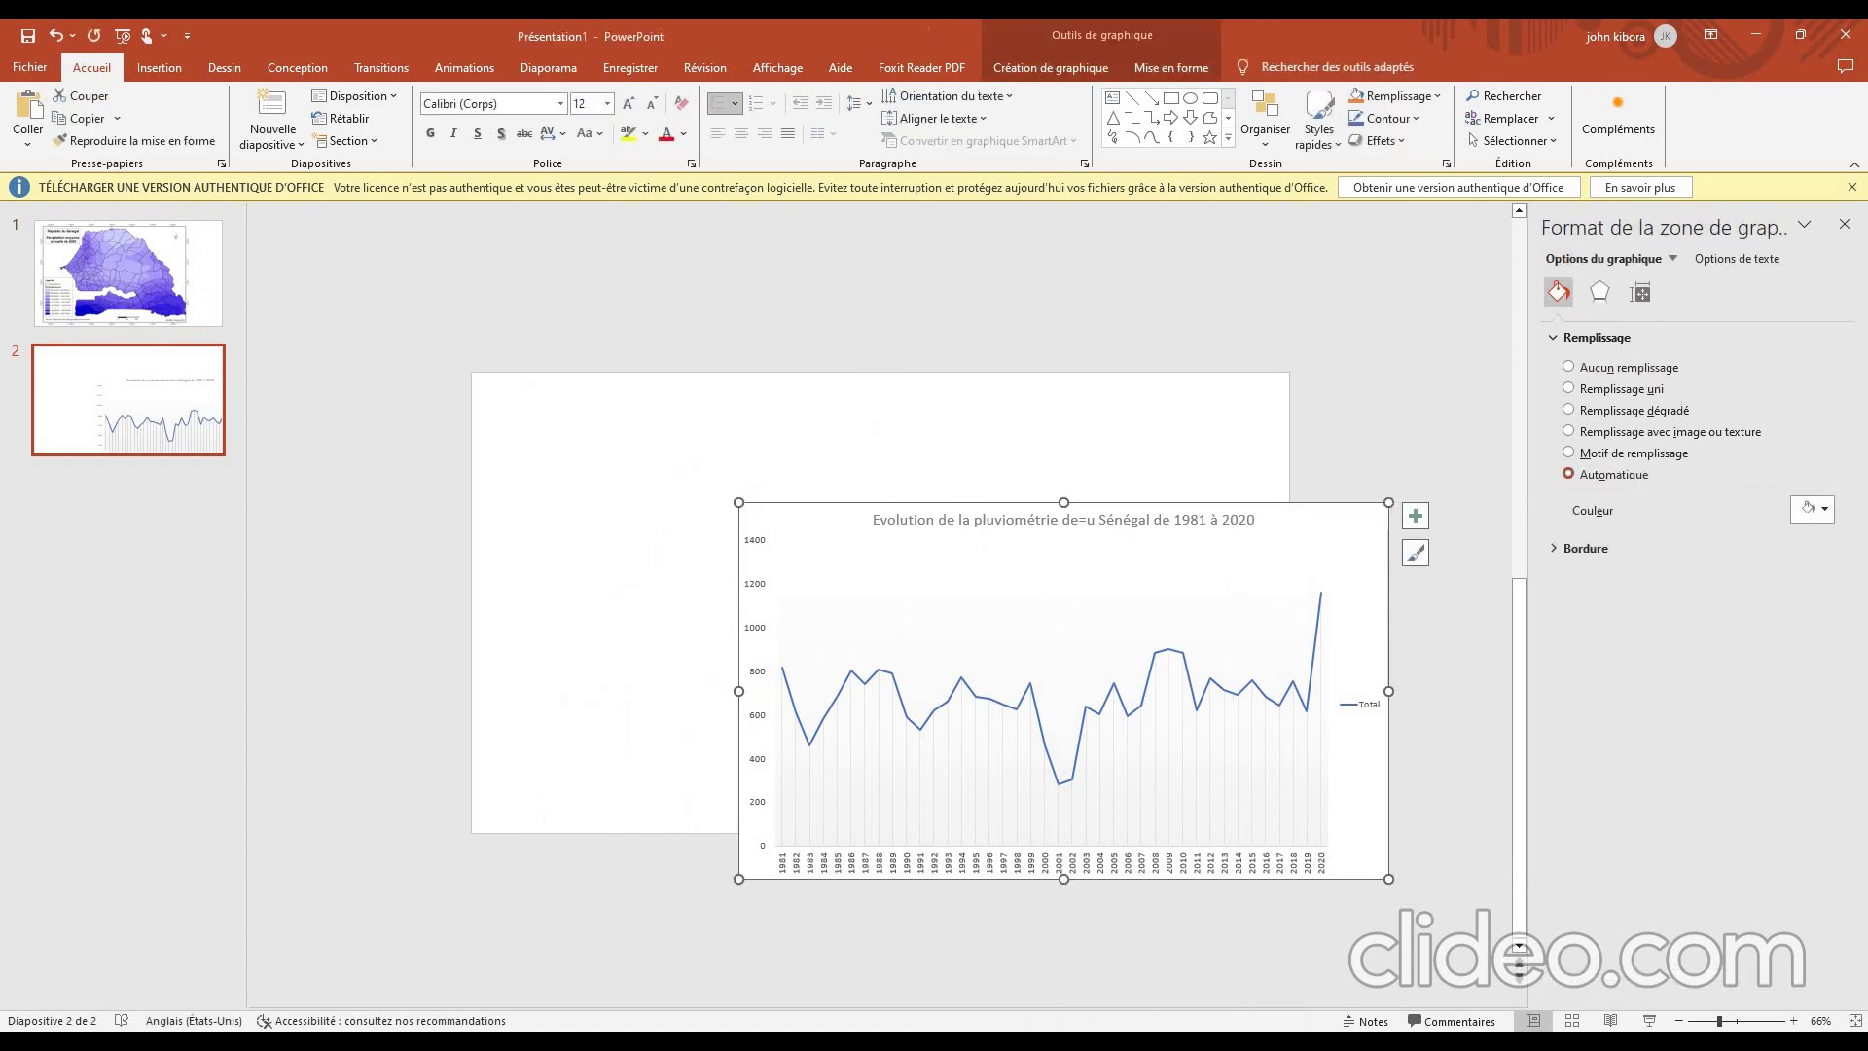
left_click_drag(978, 691, 795, 602)
scroll(795, 602, "up", 3)
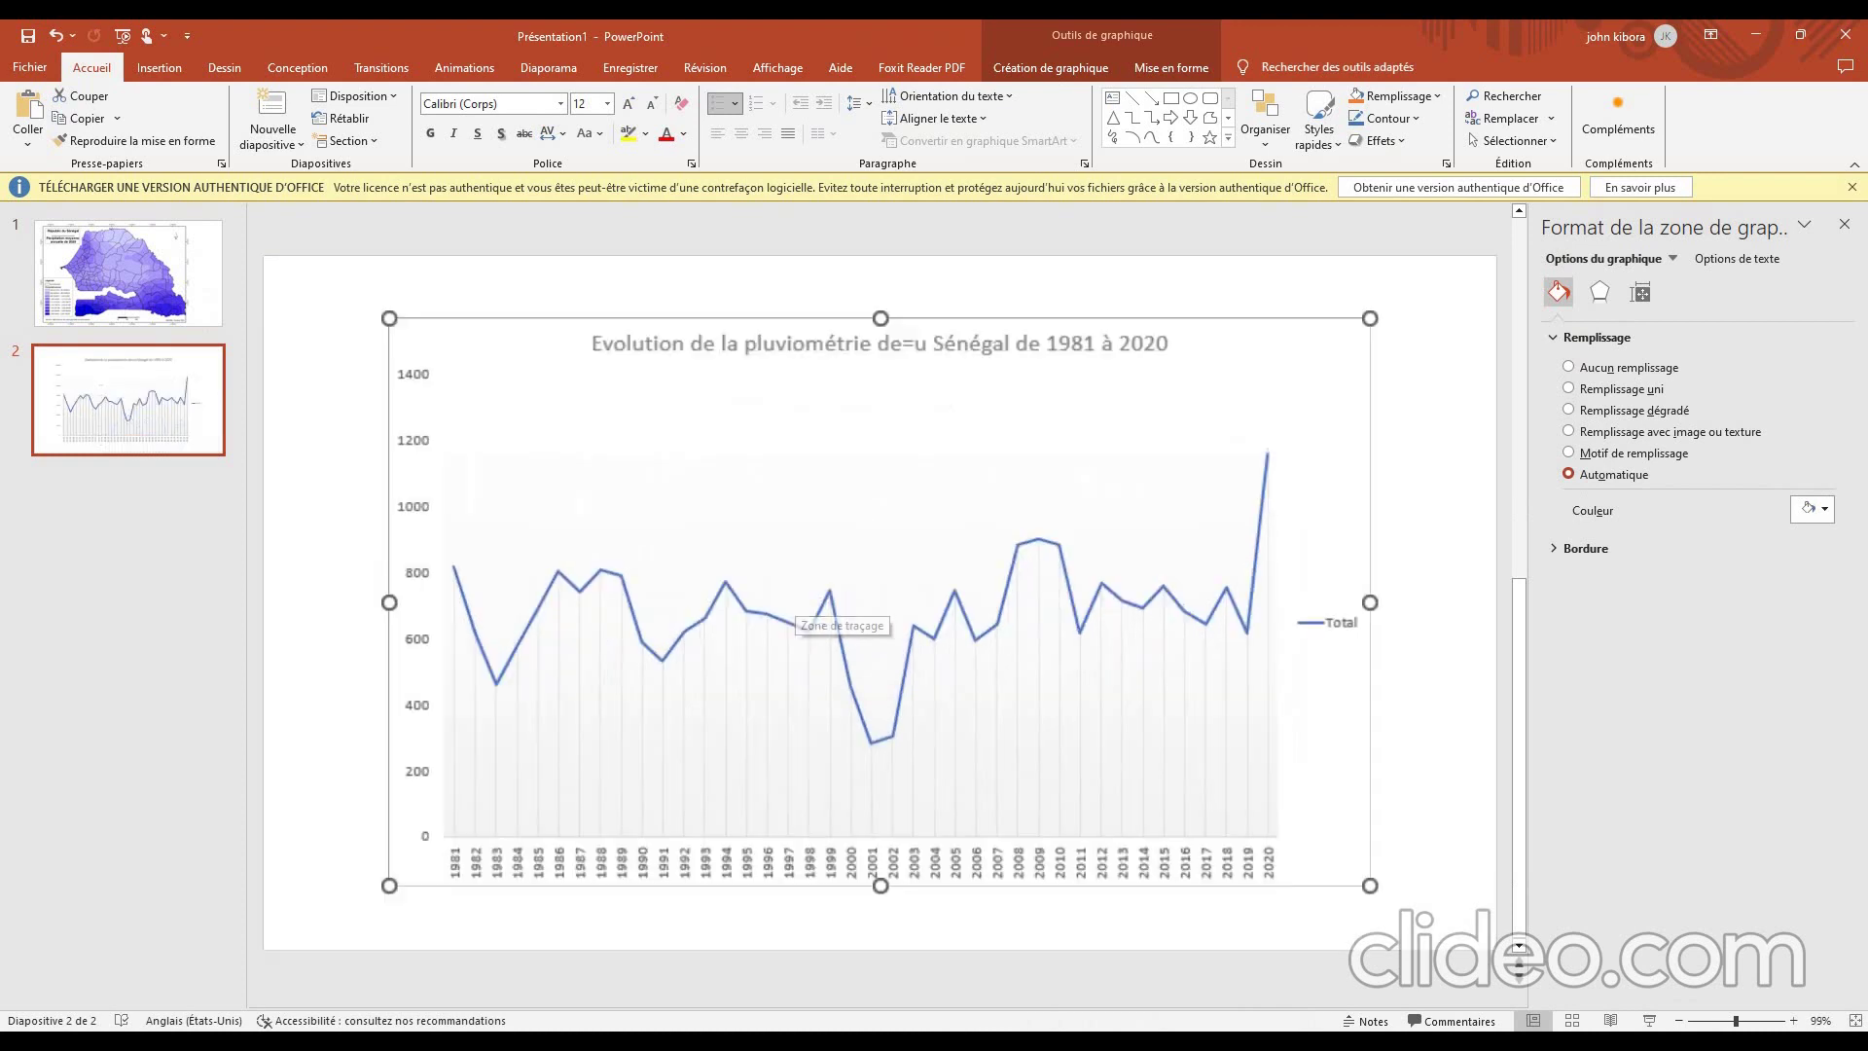
left_click(1327, 623)
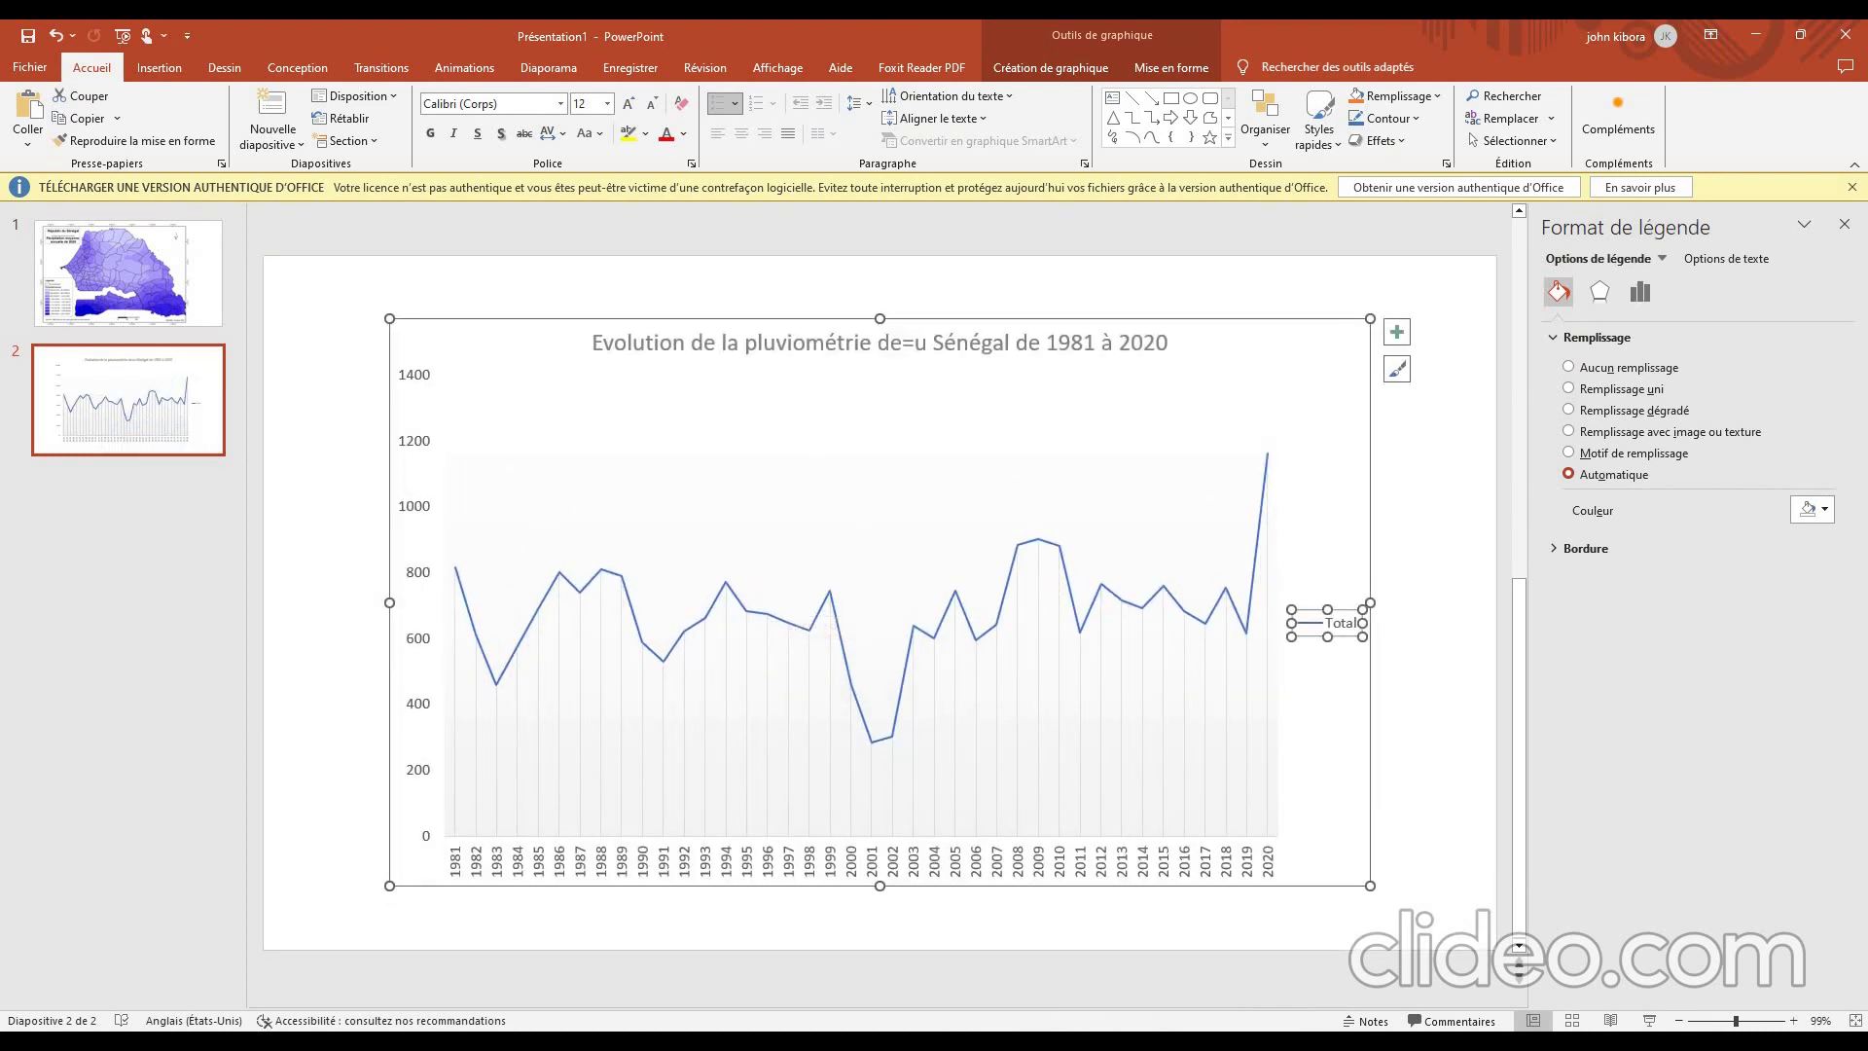
left_click(1327, 622)
key("Escape")
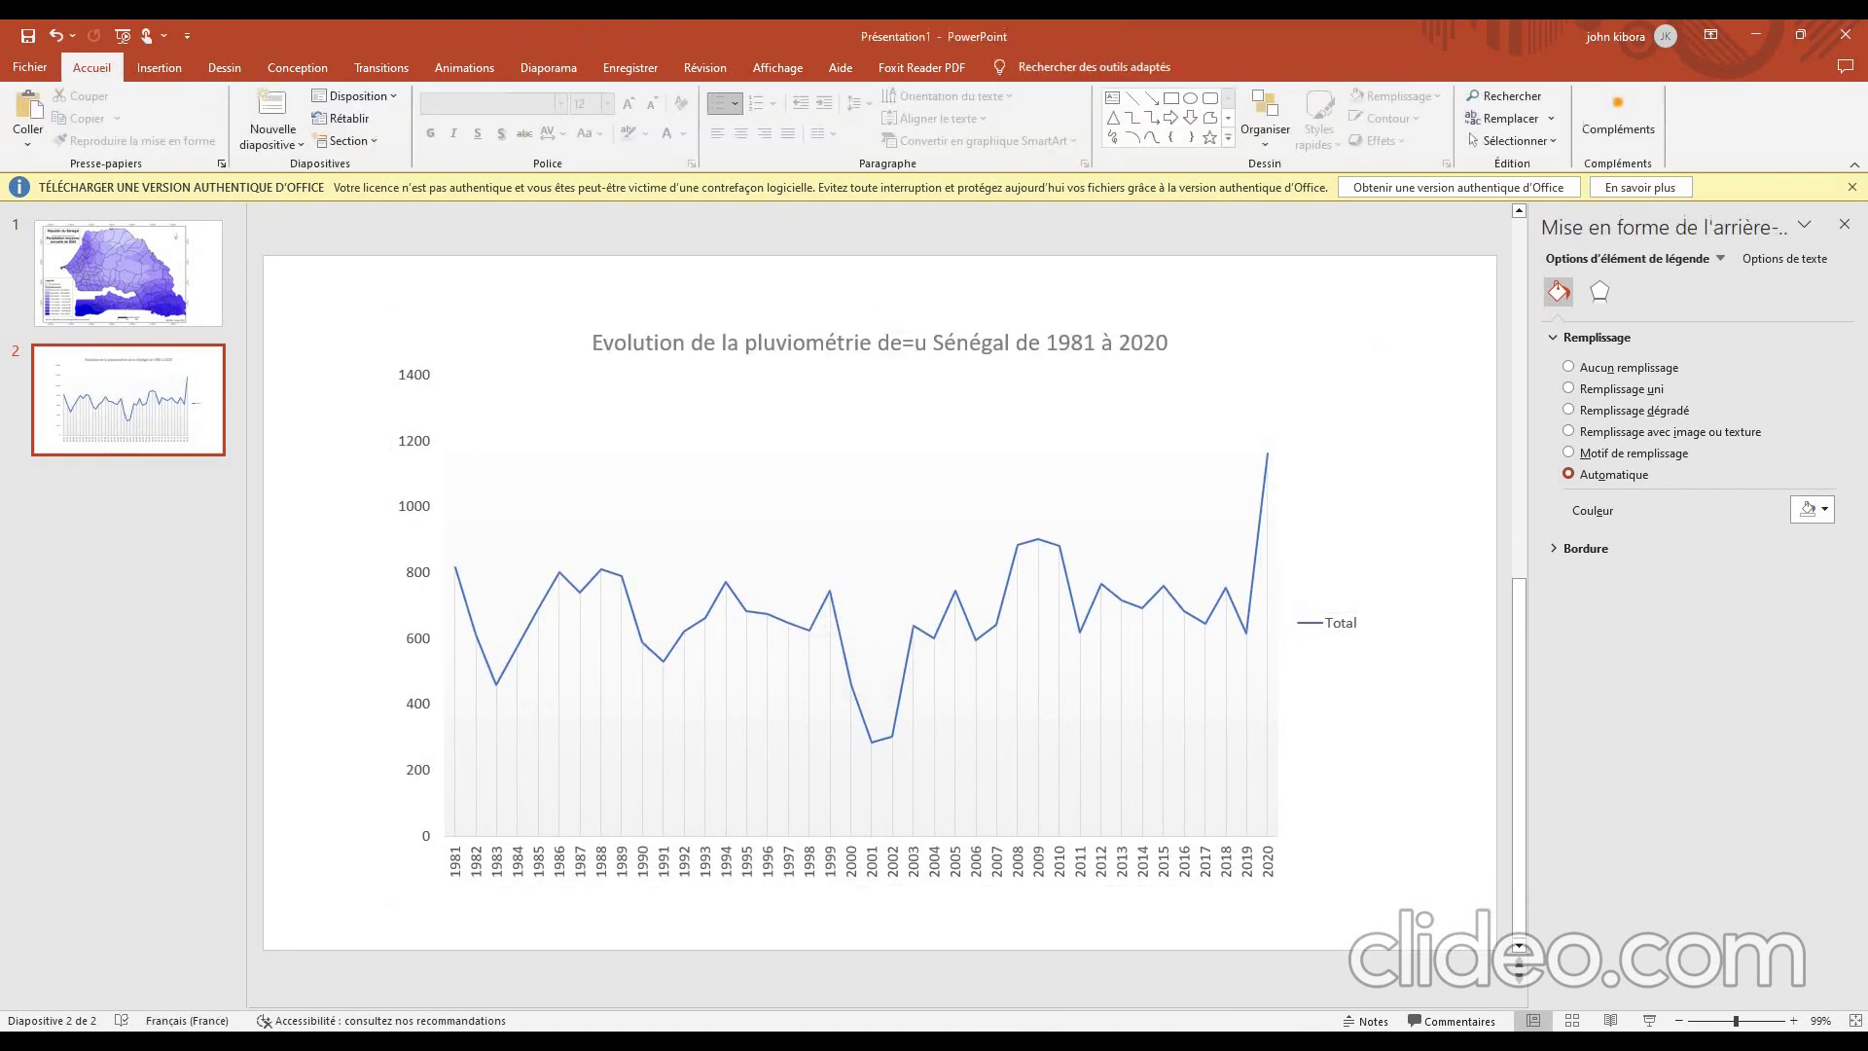
left_click(127, 272)
left_click(127, 399)
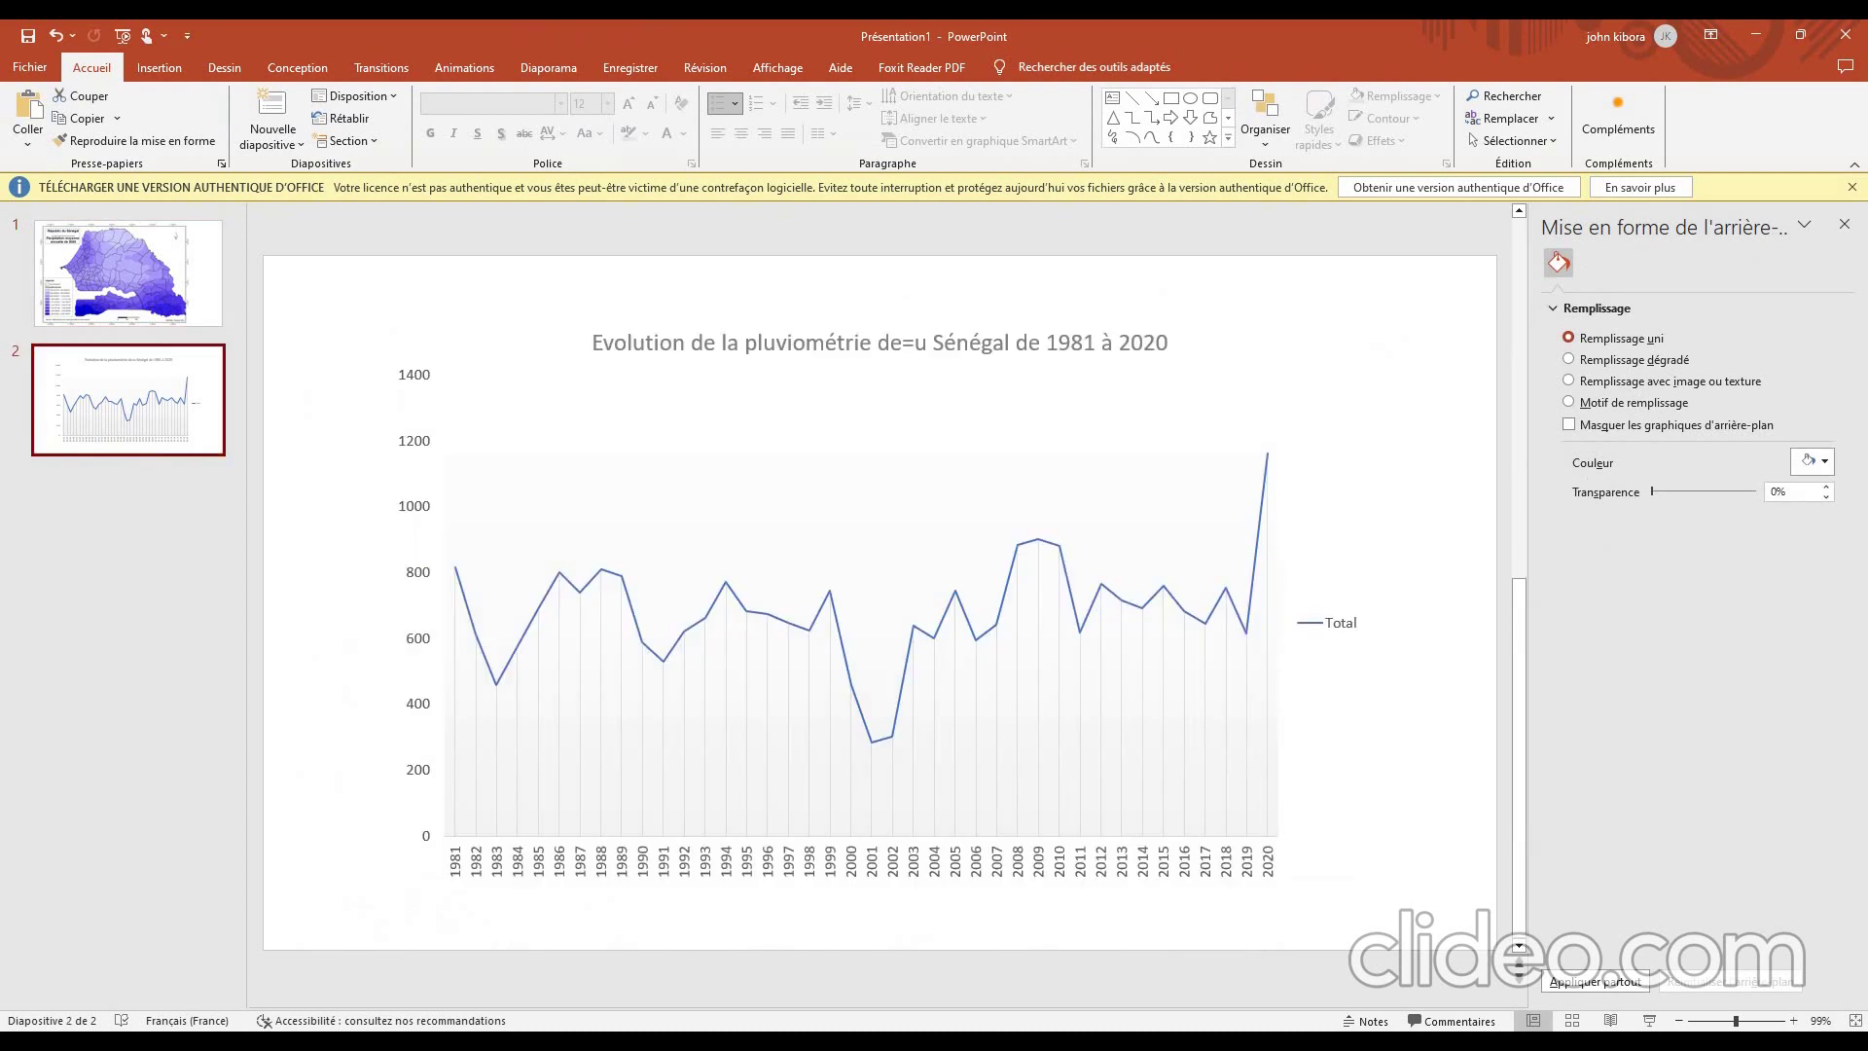
- Correct "de=u" to "du" in the title of the chart on slide 2
left_click(914, 342)
double_click(916, 343)
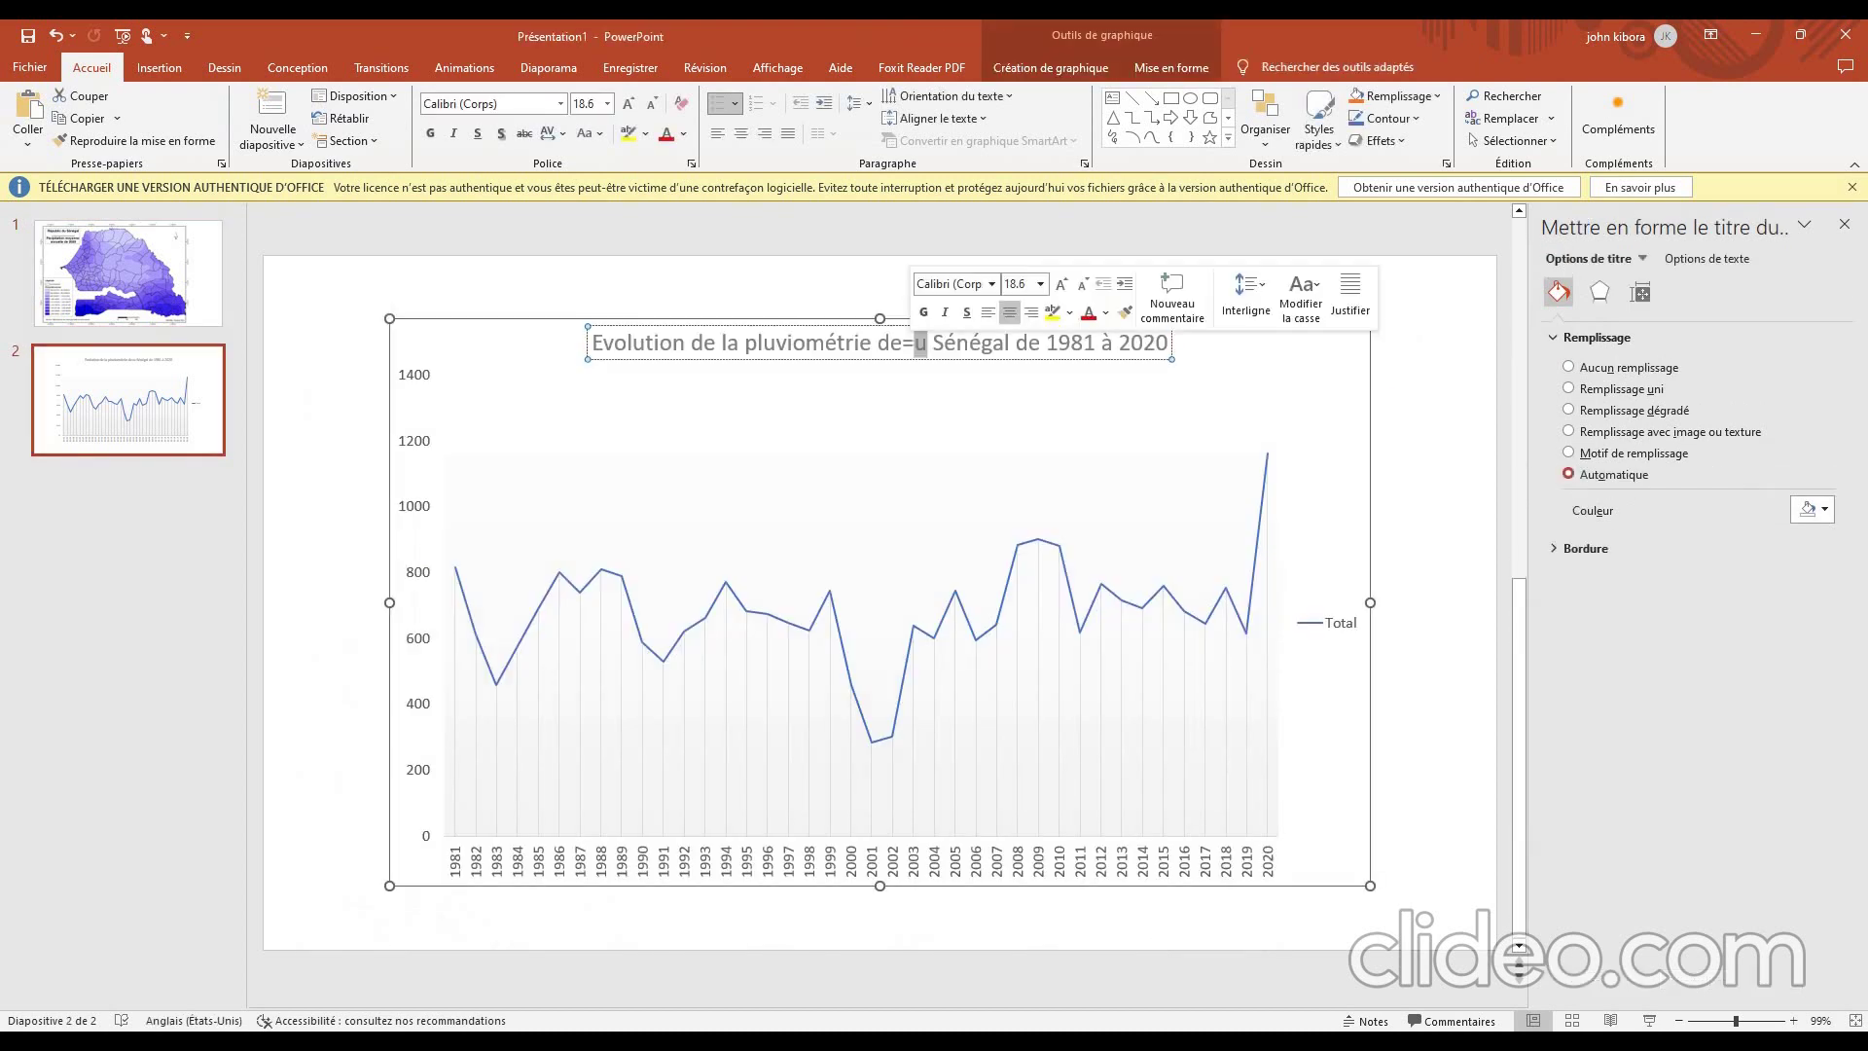
left_click(914, 342)
key("BackSpace")
key("BackSpace")
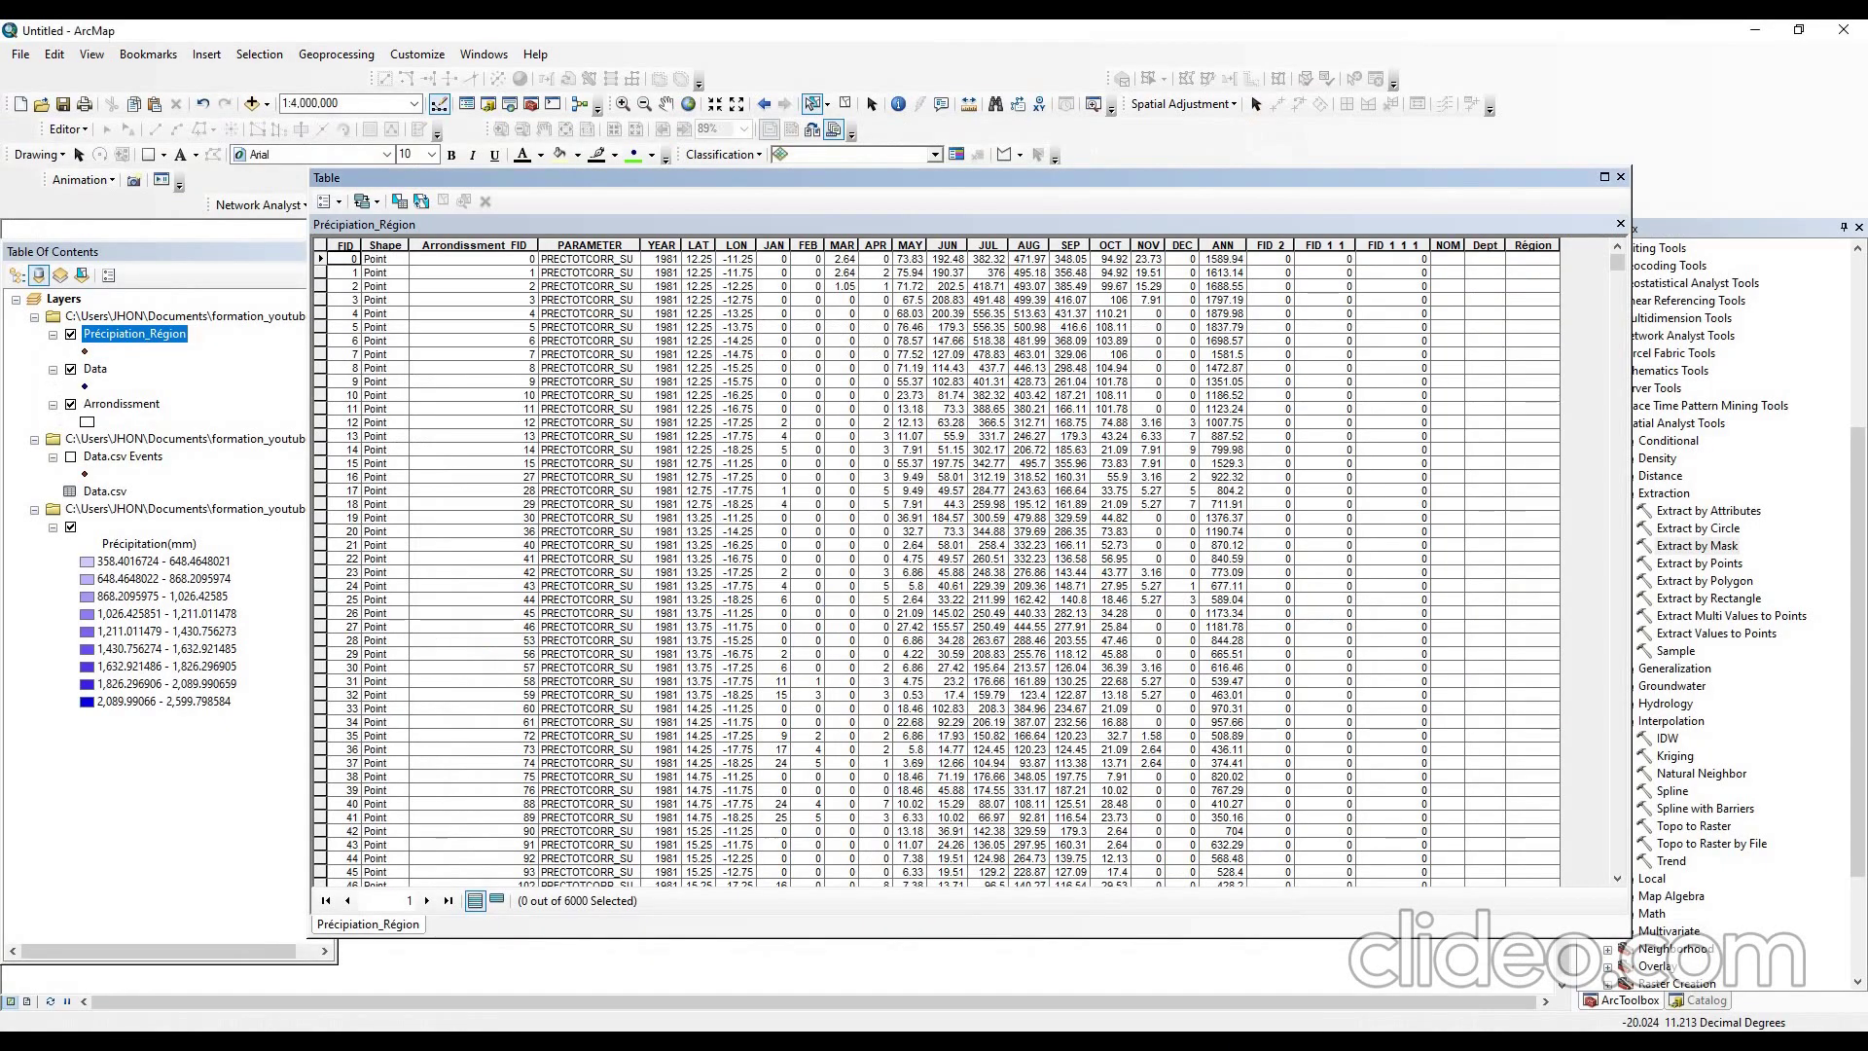
- Switch to ArcMap, close the Précipiation_Région attribute table, and pan the map of Senegal toward the upper left
left_click(1621, 176)
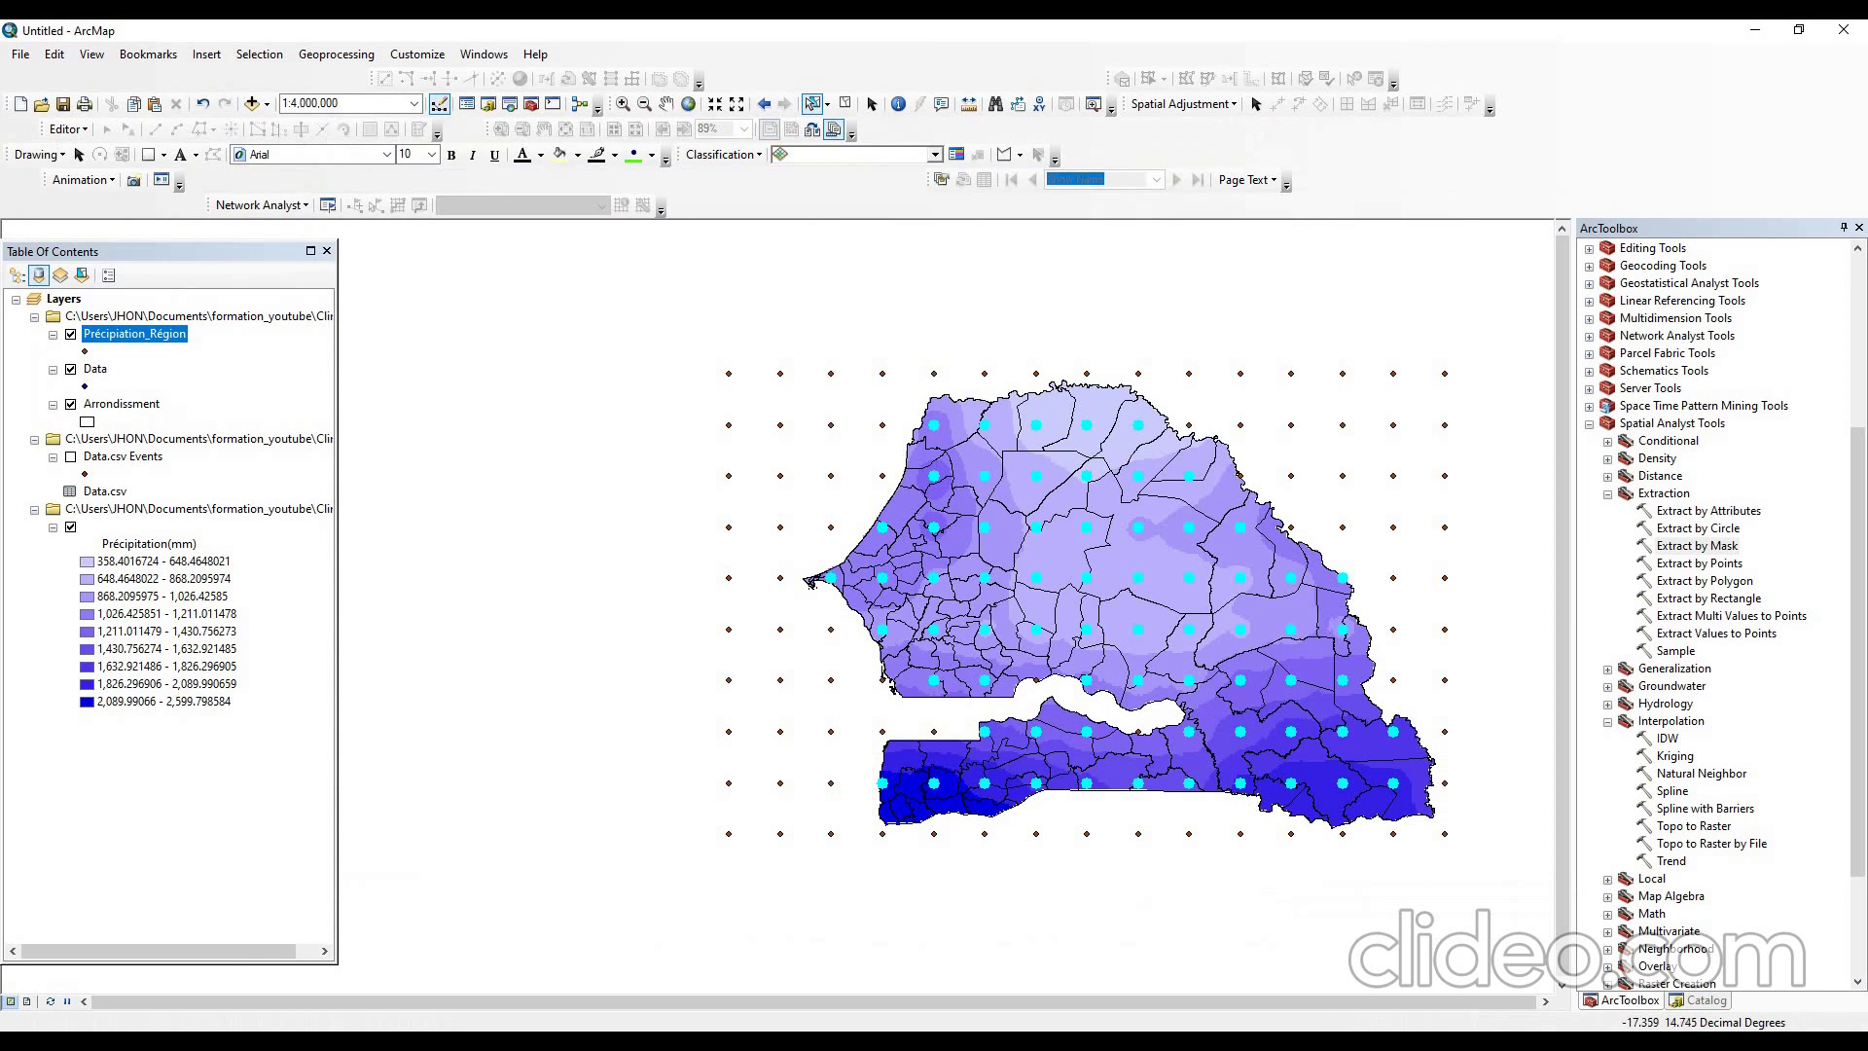
left_click(667, 103)
left_click_drag(811, 582, 665, 540)
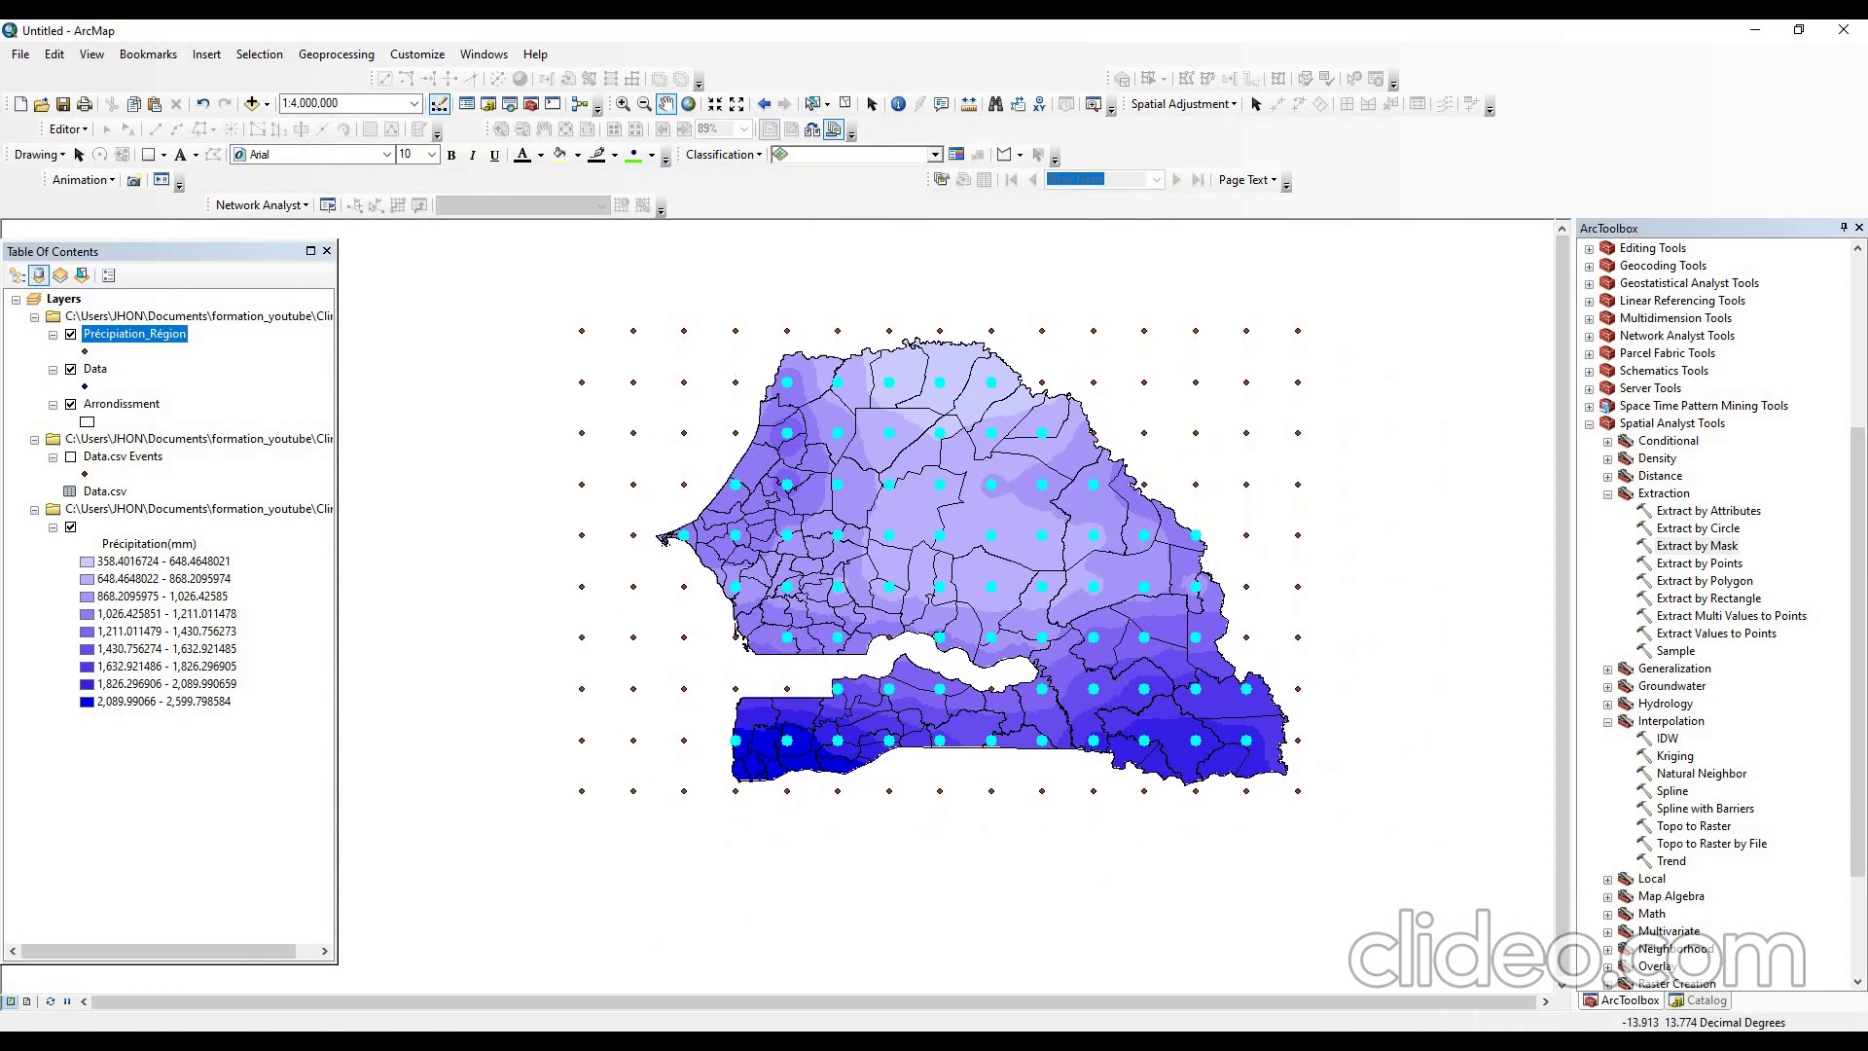